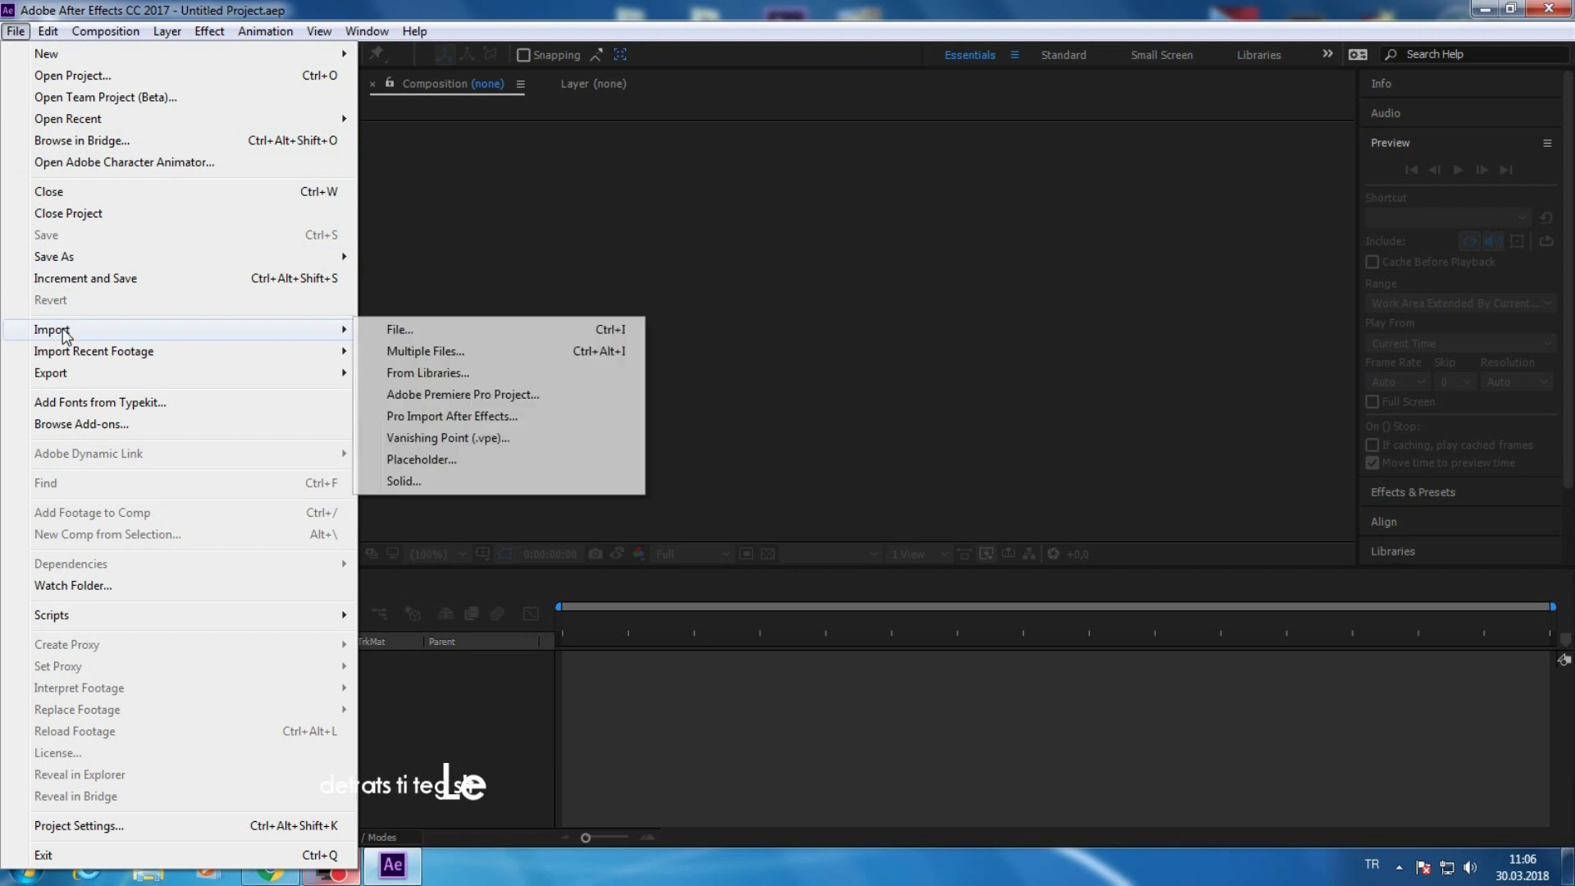
- Import sword.mp4 and drag it into the timeline to create the sword composition
click(397, 323)
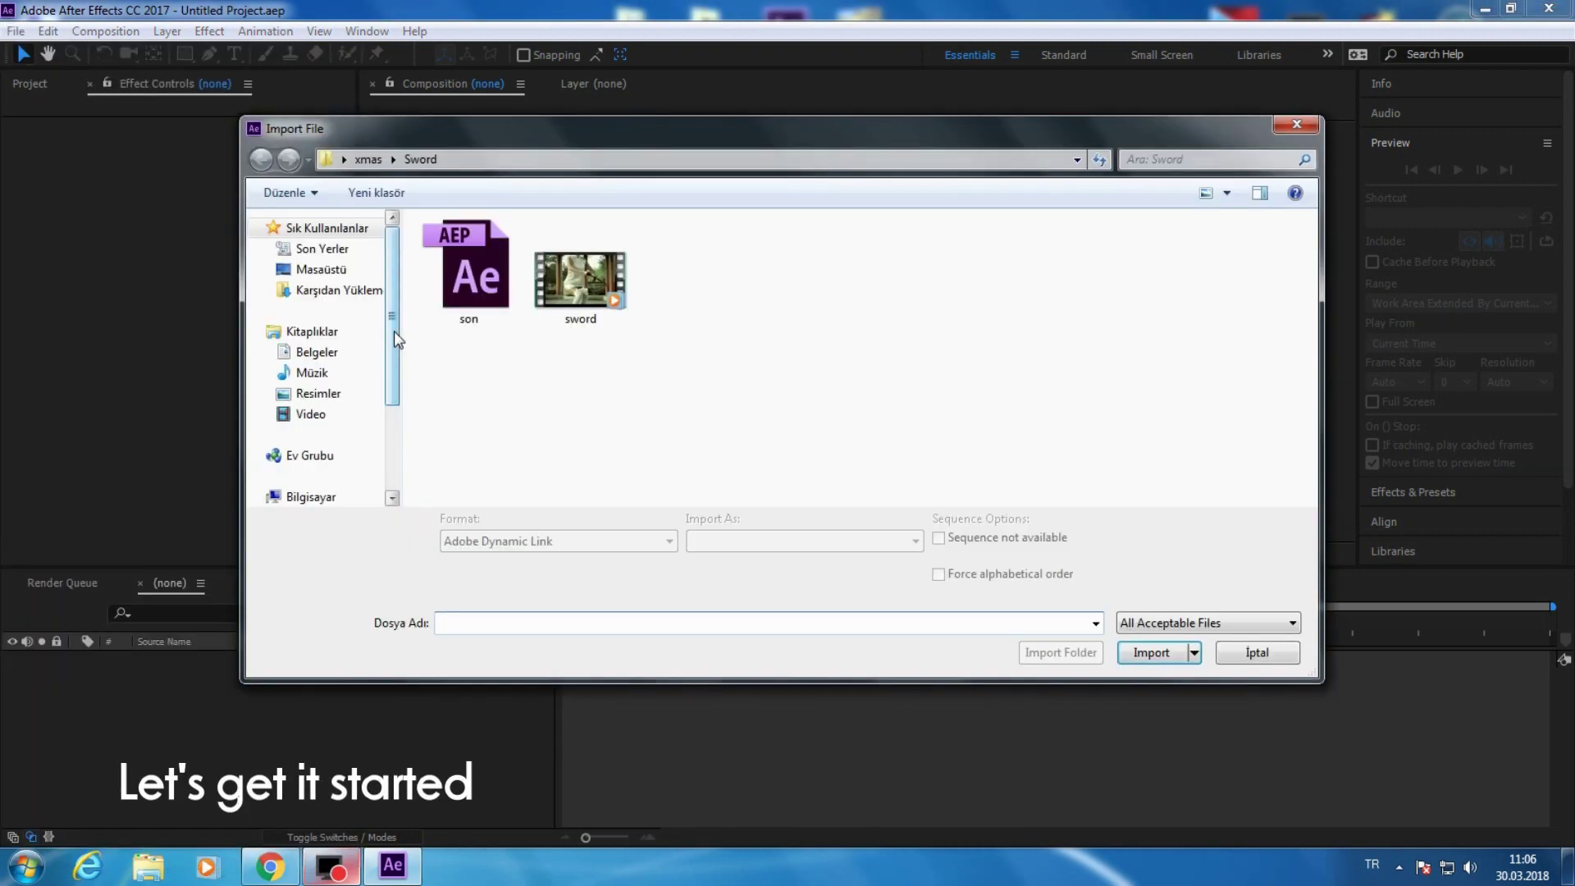
double_click(570, 297)
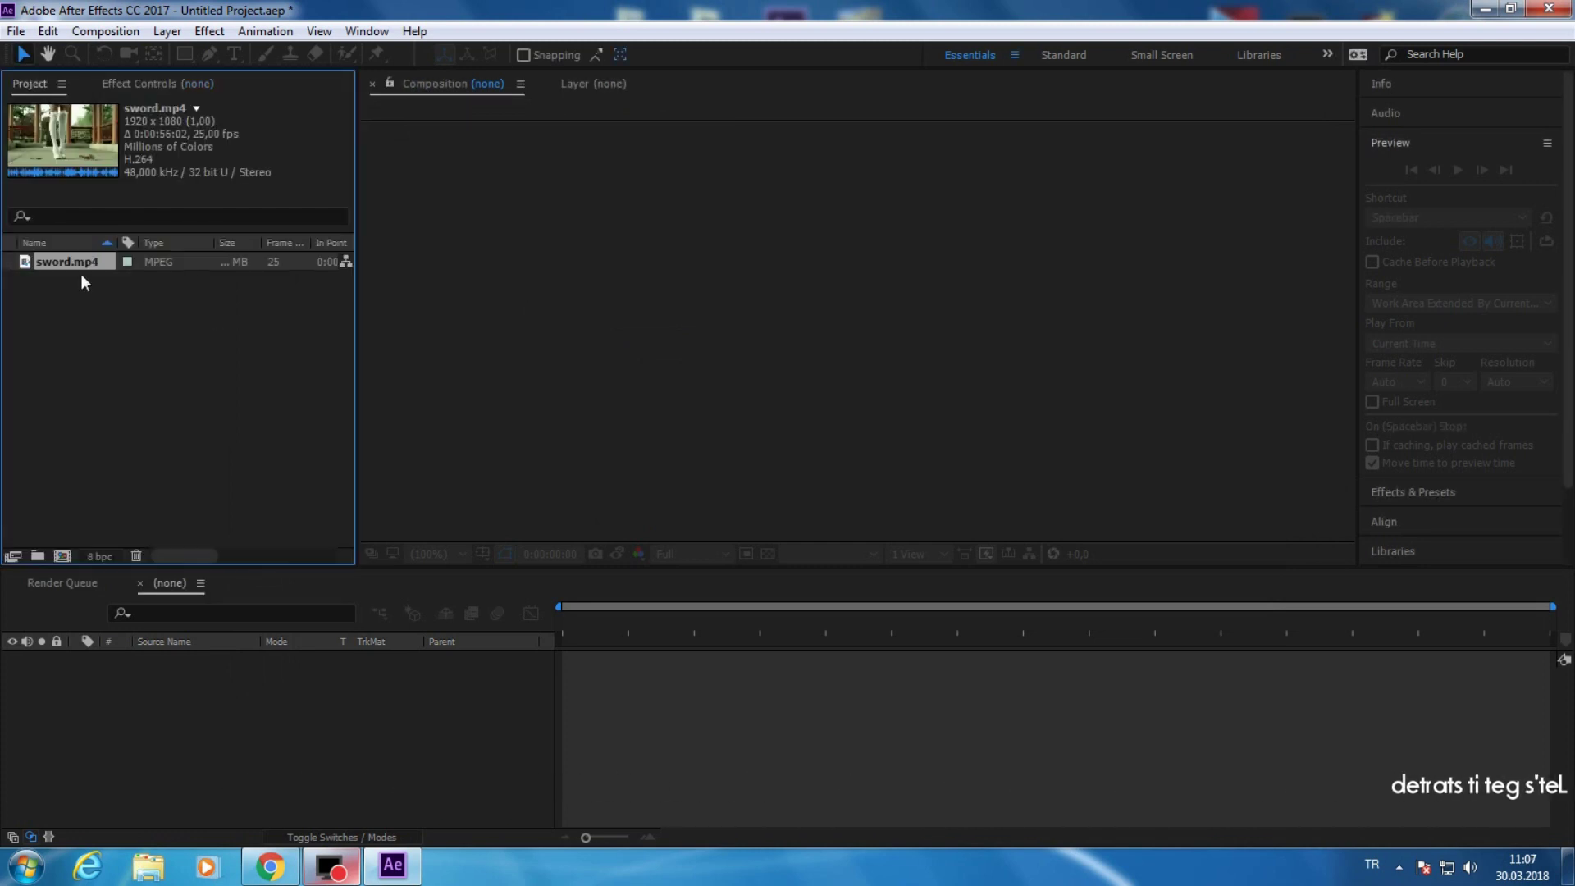
drag(91, 259, 90, 673)
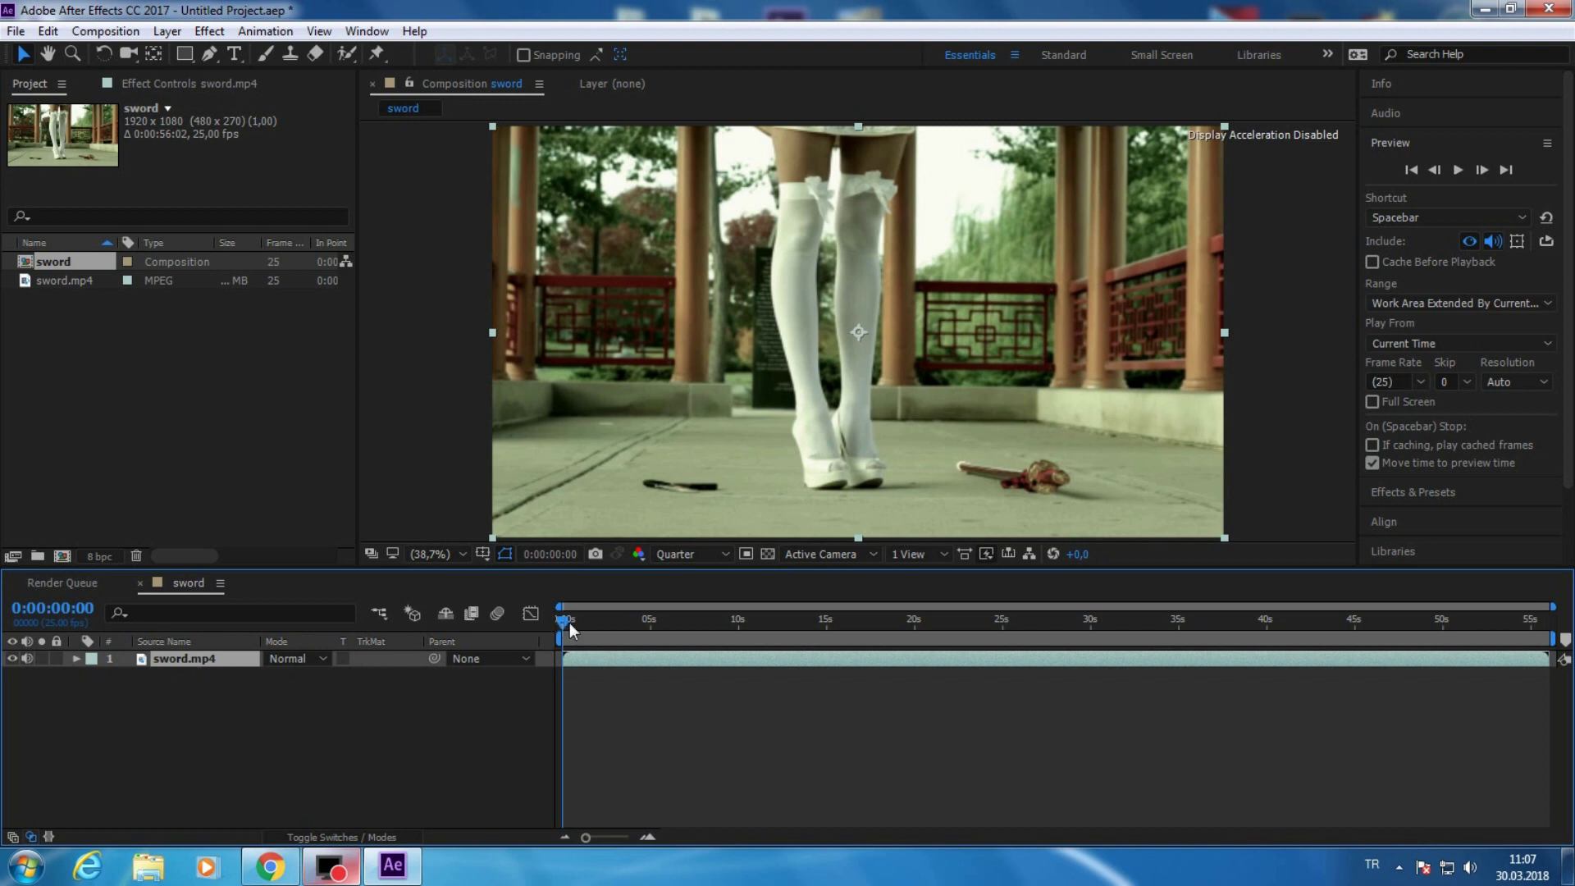
- Scrub and play the footage to find where the wide shot cuts to the close-up
drag(566, 621, 807, 672)
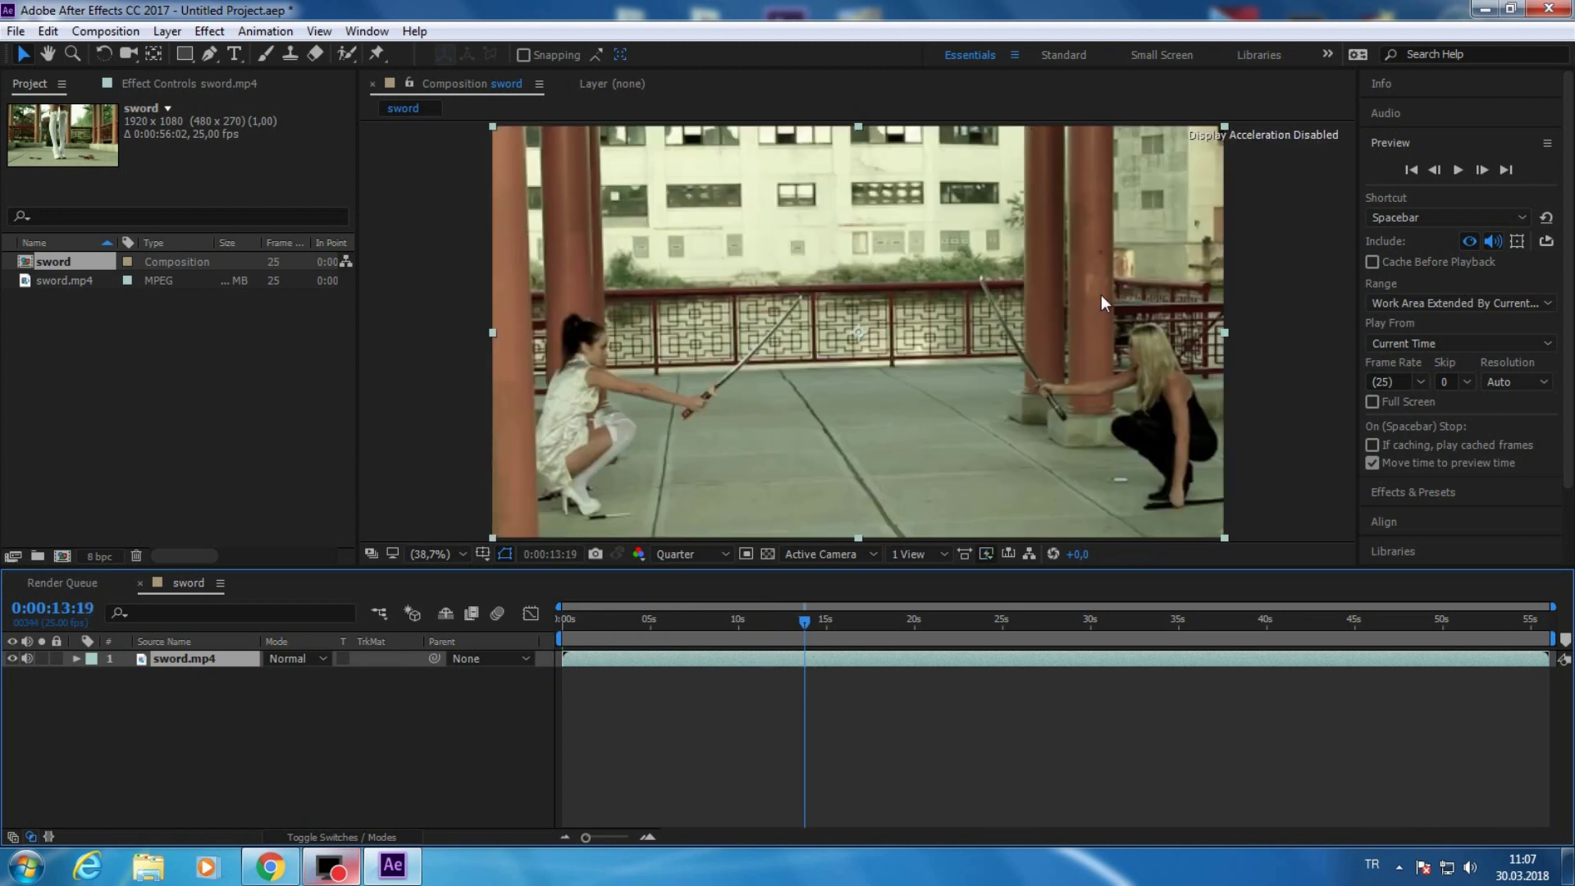
click(1435, 171)
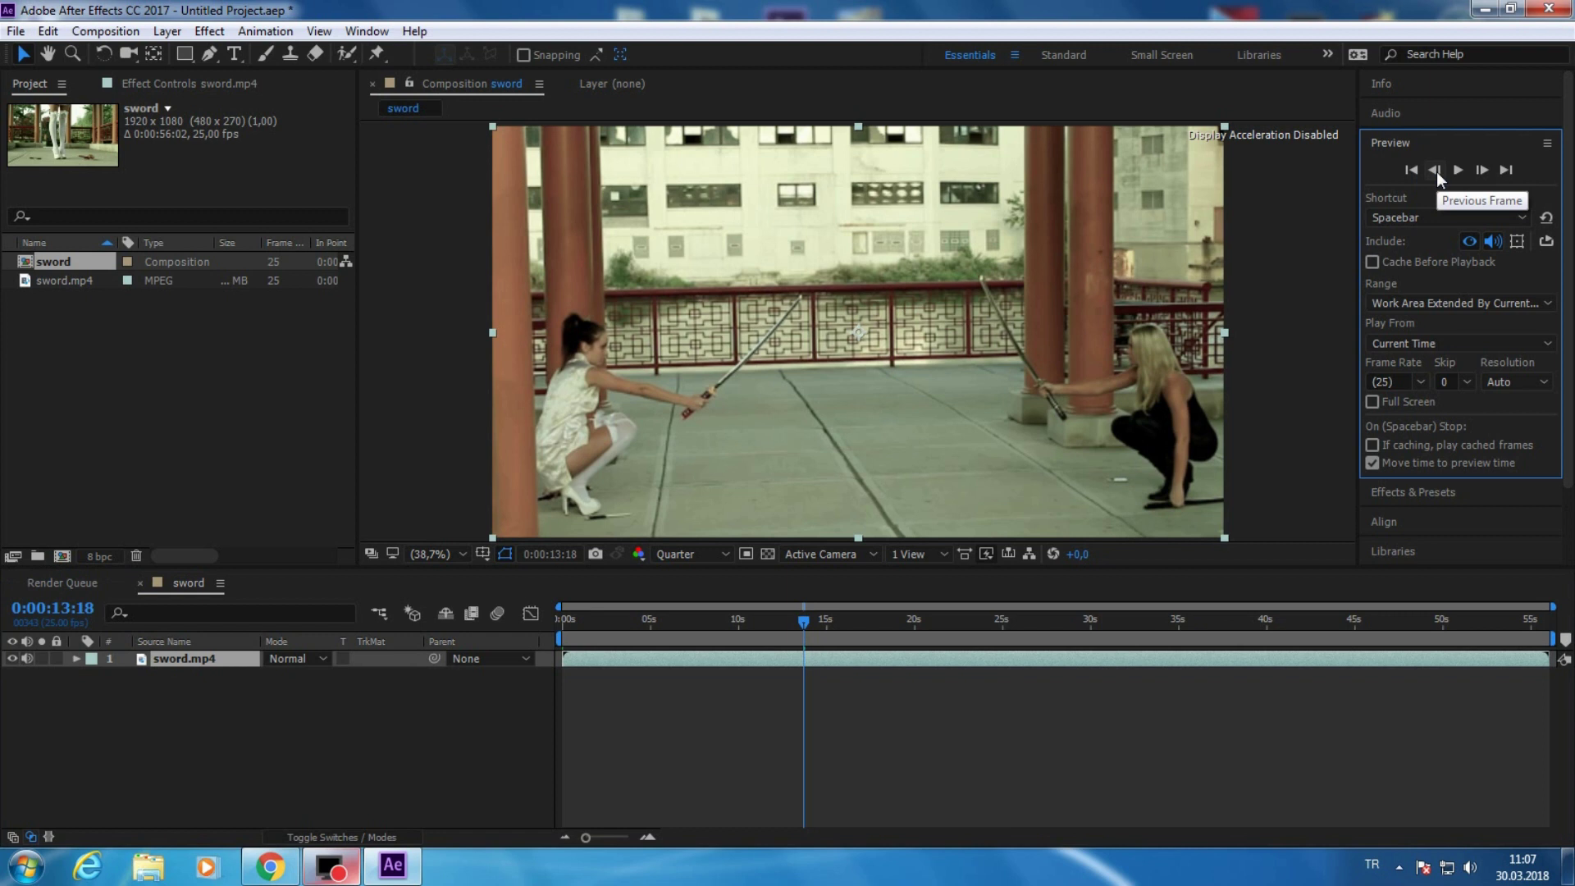
click(1459, 167)
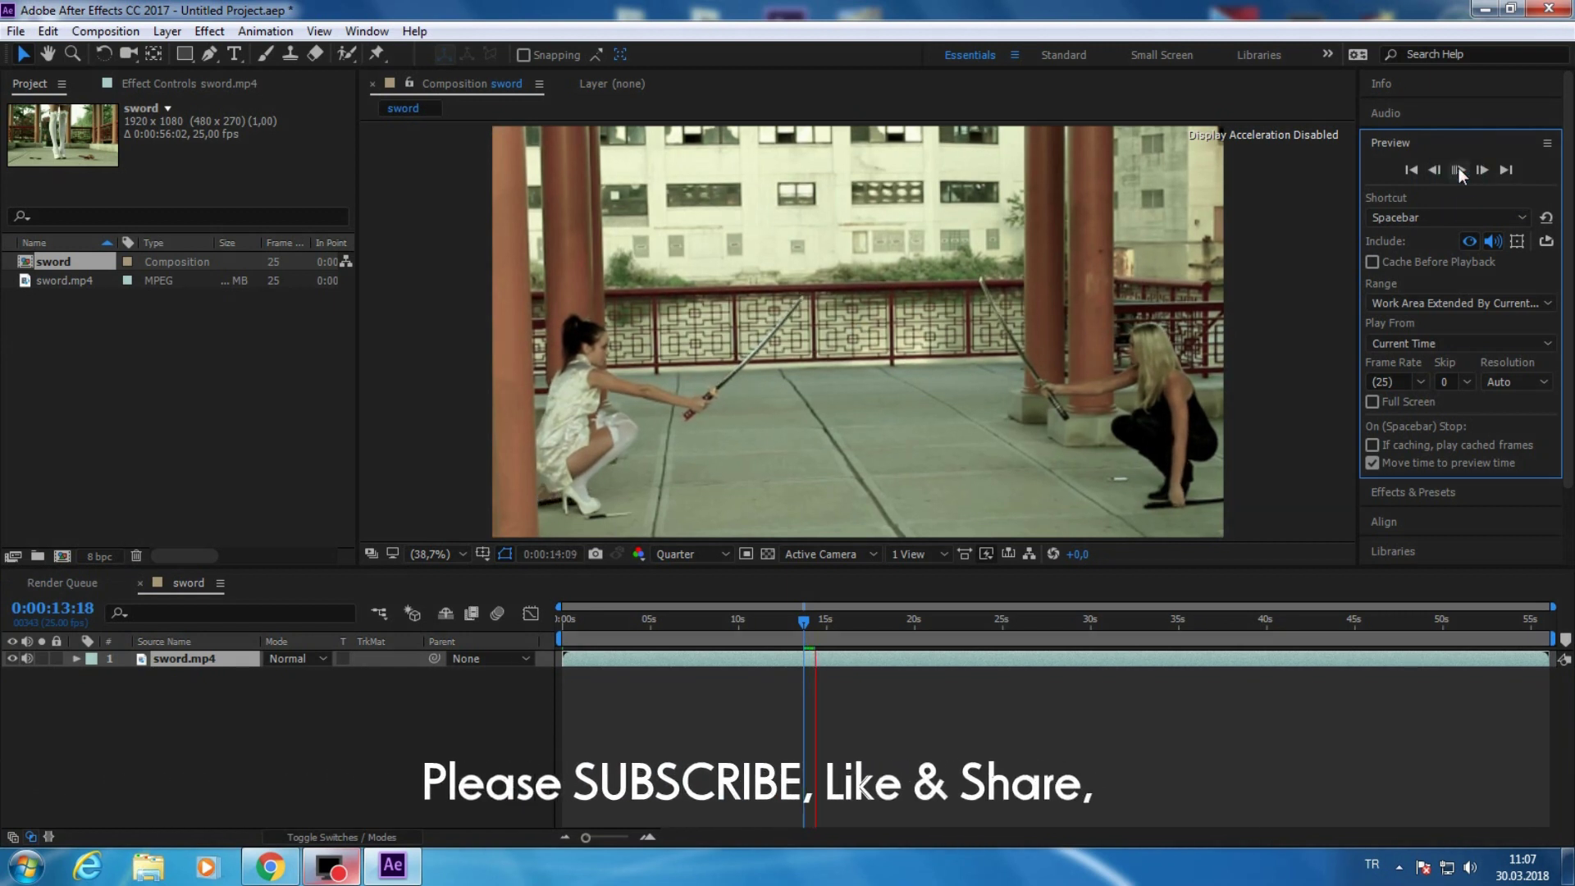
click(1458, 167)
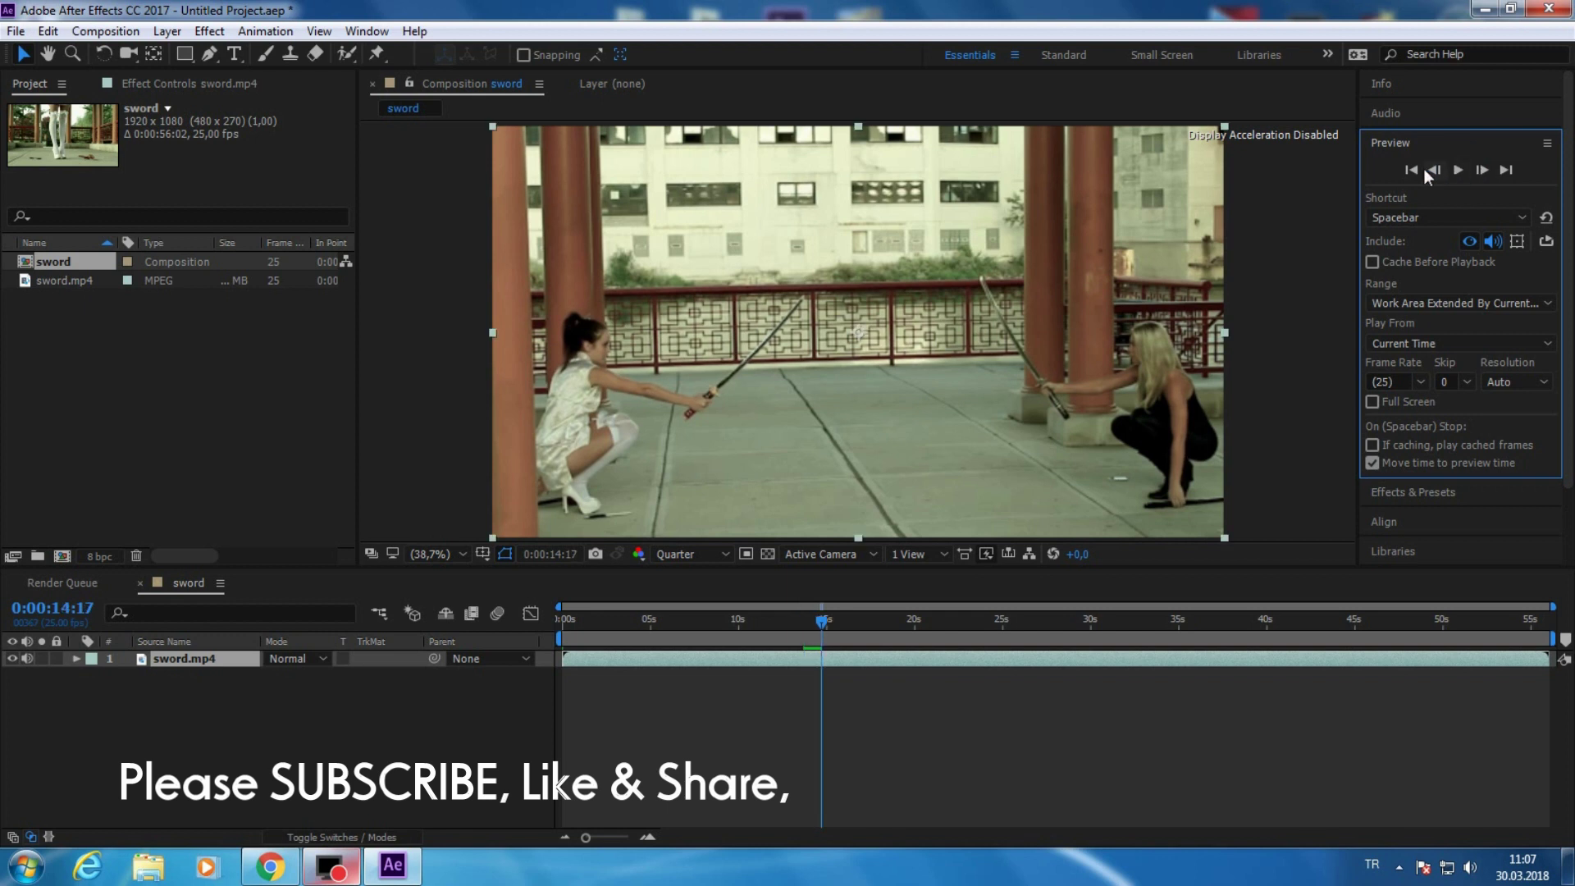
click(1435, 169)
click(1435, 169)
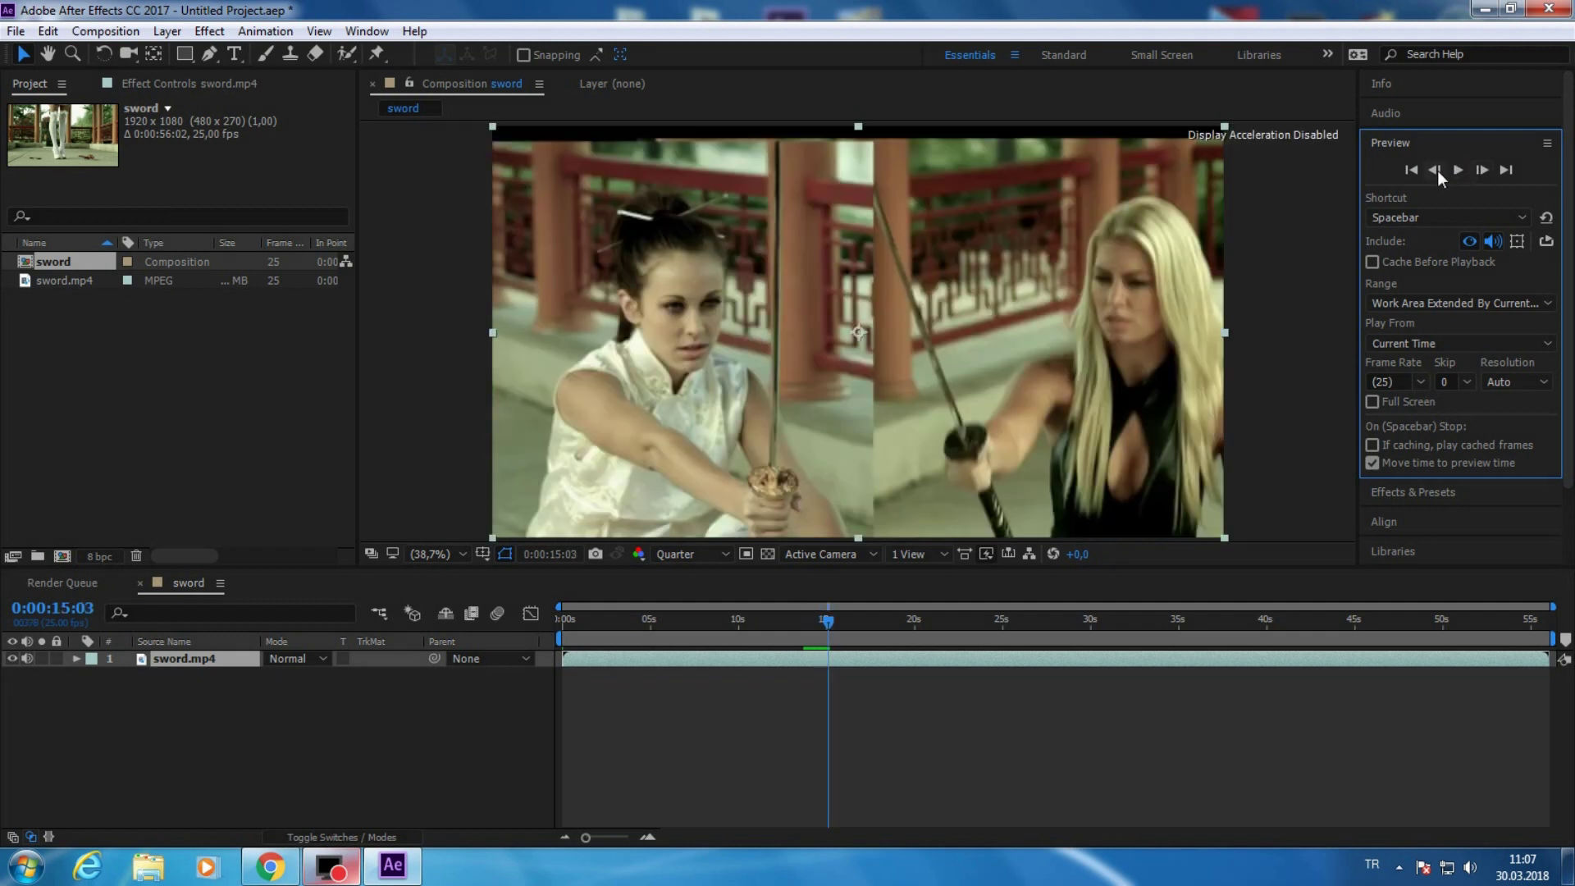
- Step frame by frame to 0:00:14:21, the first close-up frame after the cut
click(1436, 170)
click(1435, 170)
click(1435, 170)
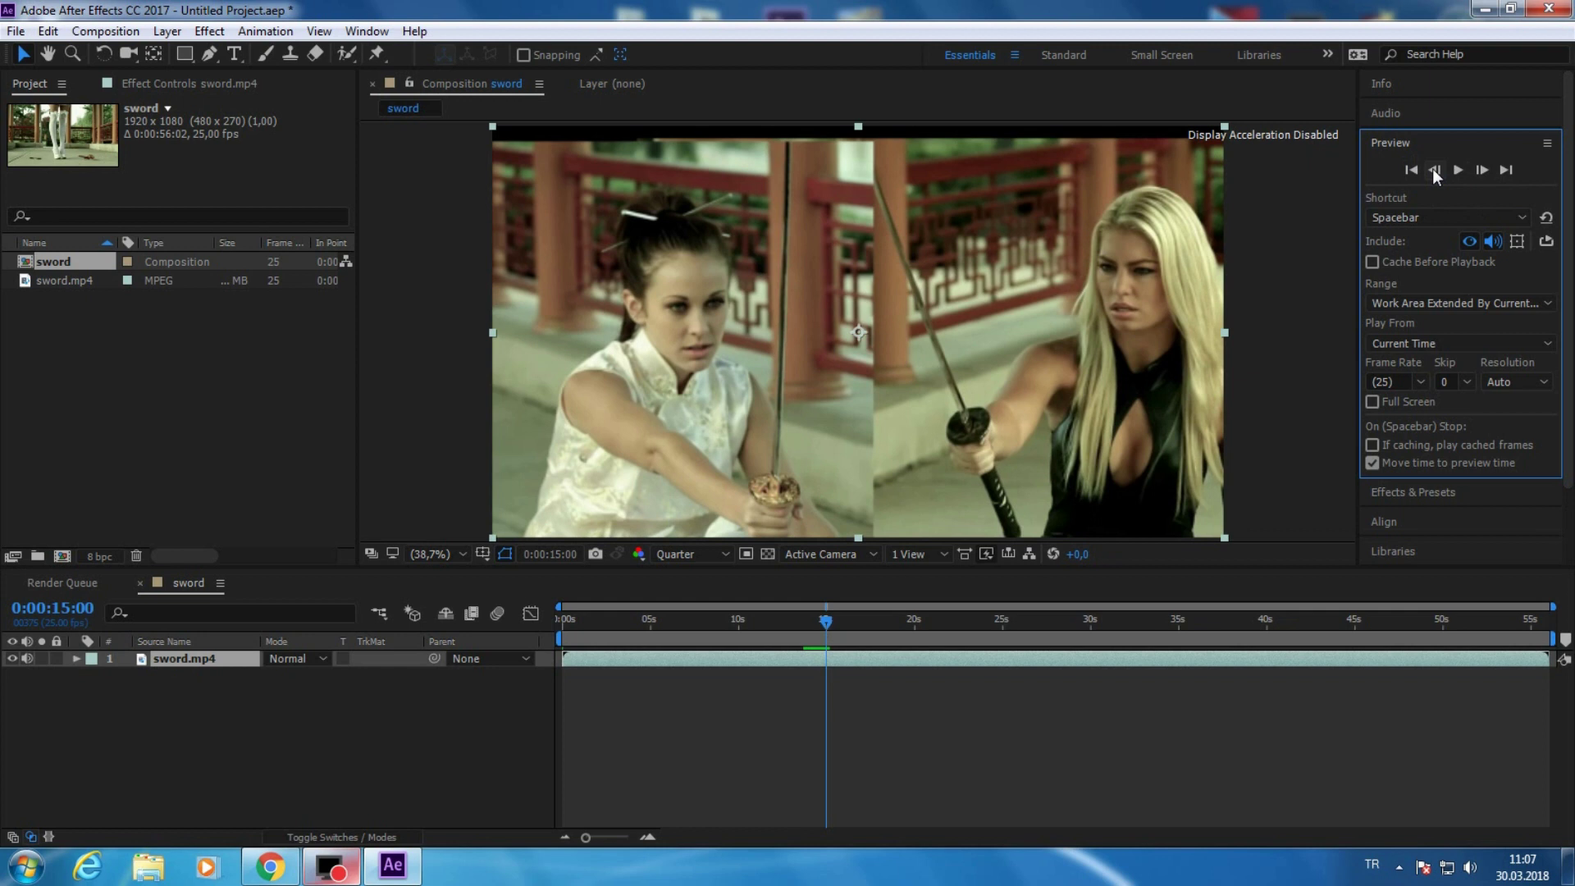
click(1435, 170)
click(1435, 169)
click(1435, 169)
click(1435, 170)
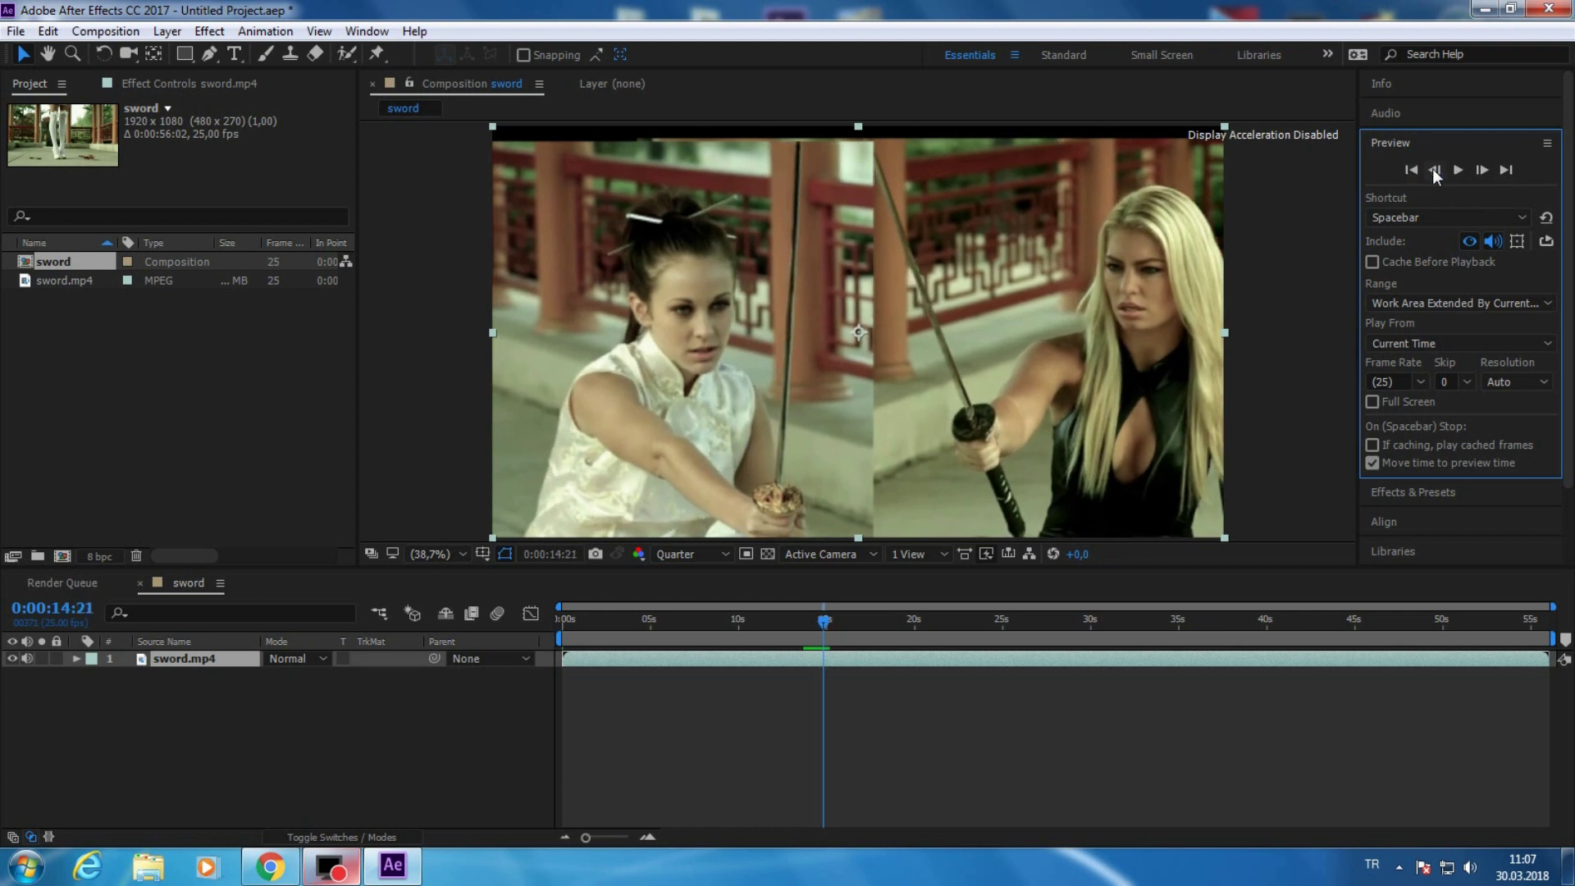
click(1435, 170)
click(1435, 170)
click(1483, 170)
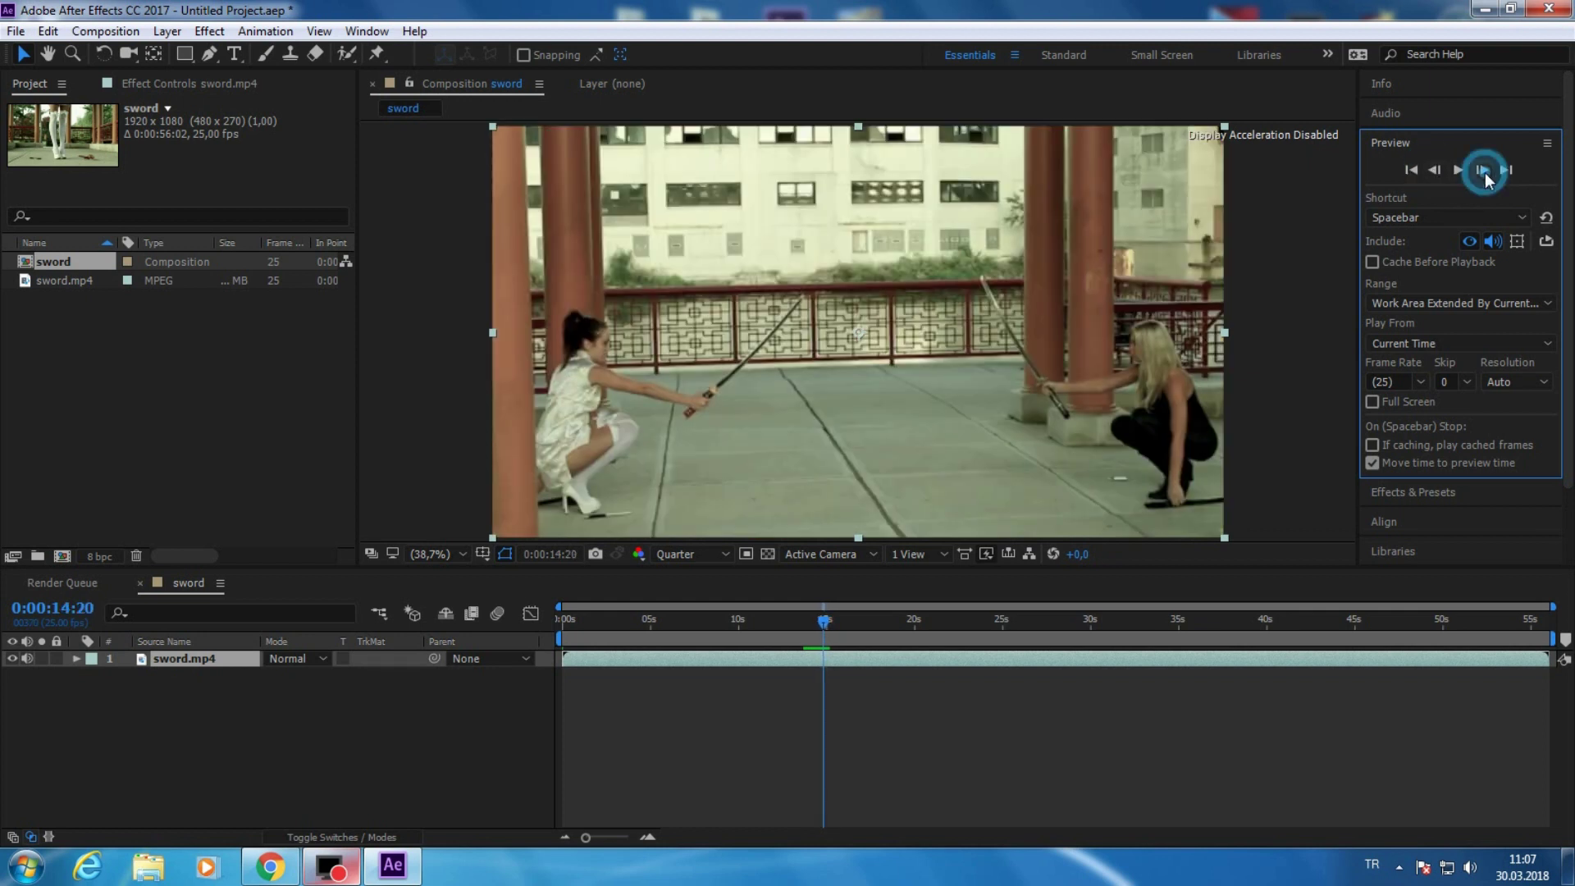
click(1483, 169)
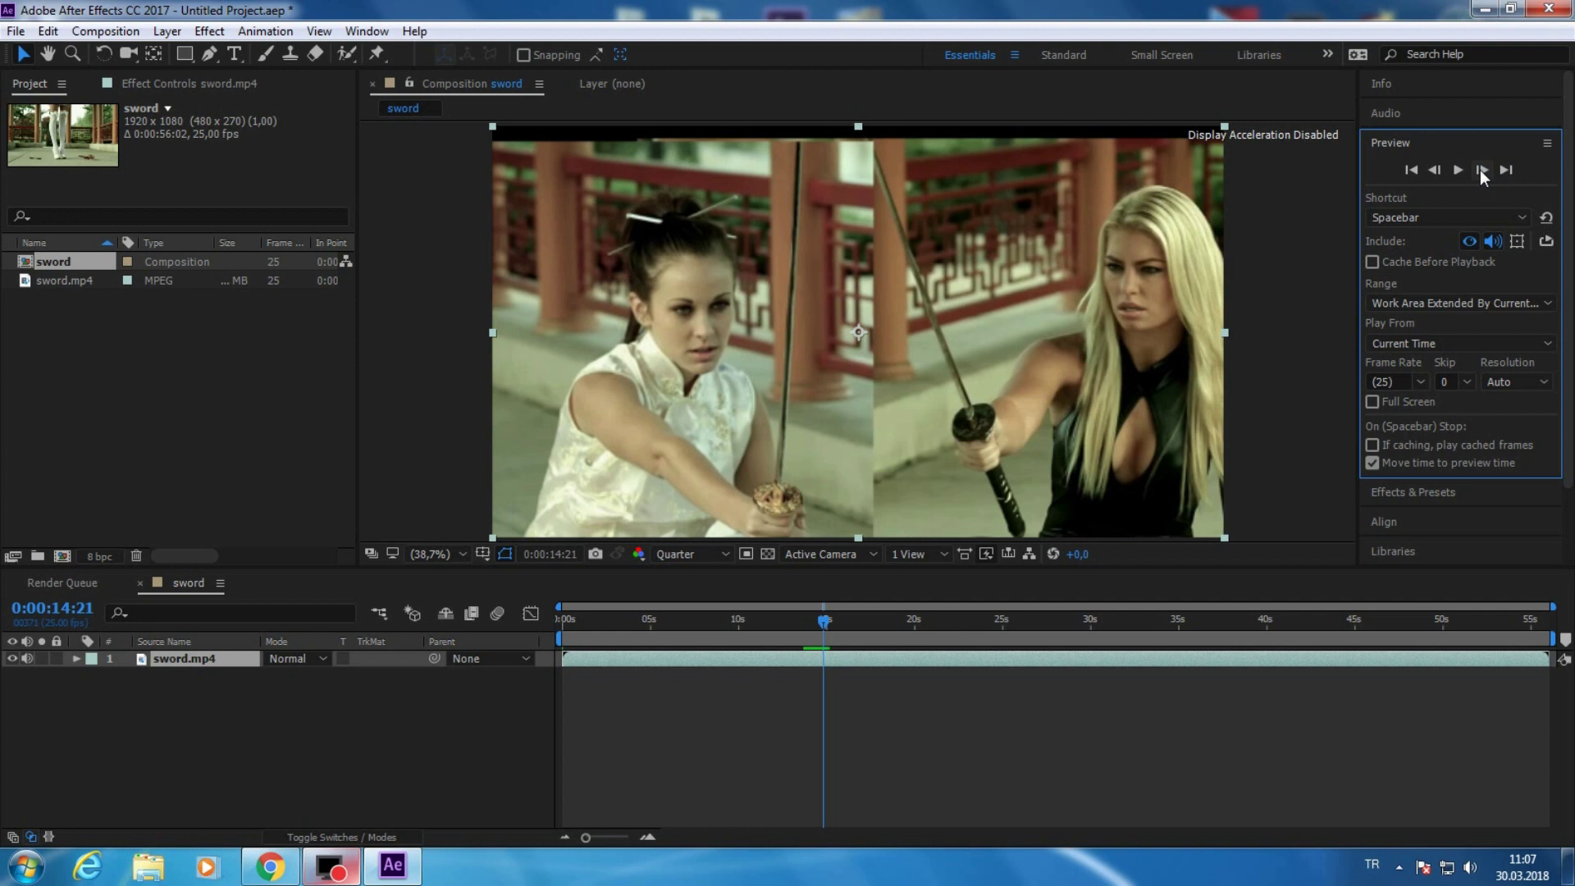
click(47, 30)
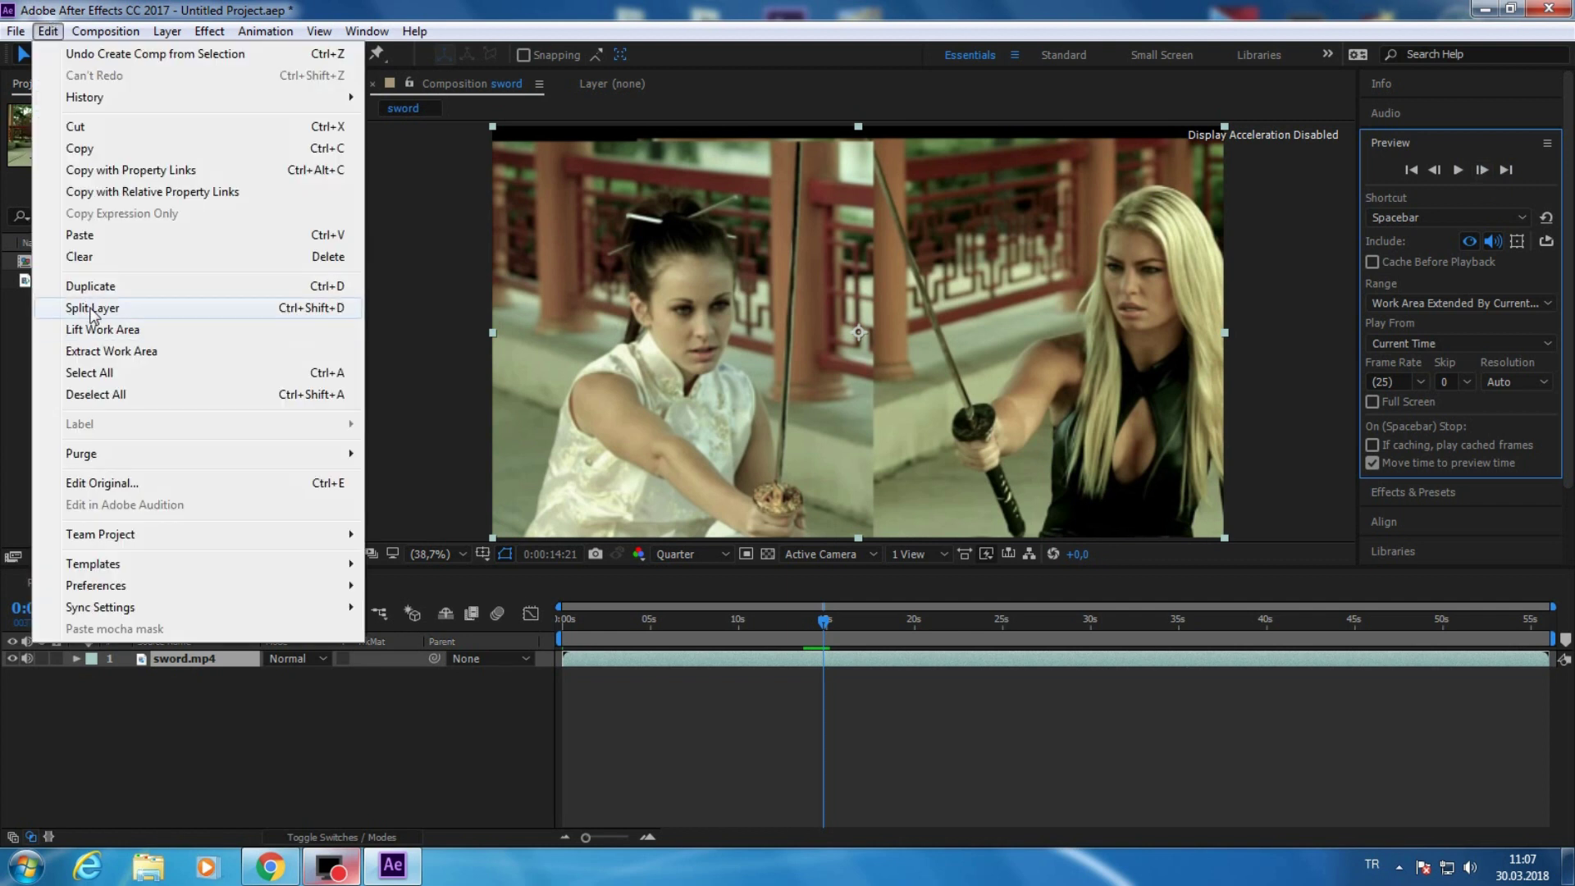
- Split the clip at 0:00:14:21, rename the earlier portion 'part 1' and move it above sword.mp4
click(91, 310)
right_click(190, 673)
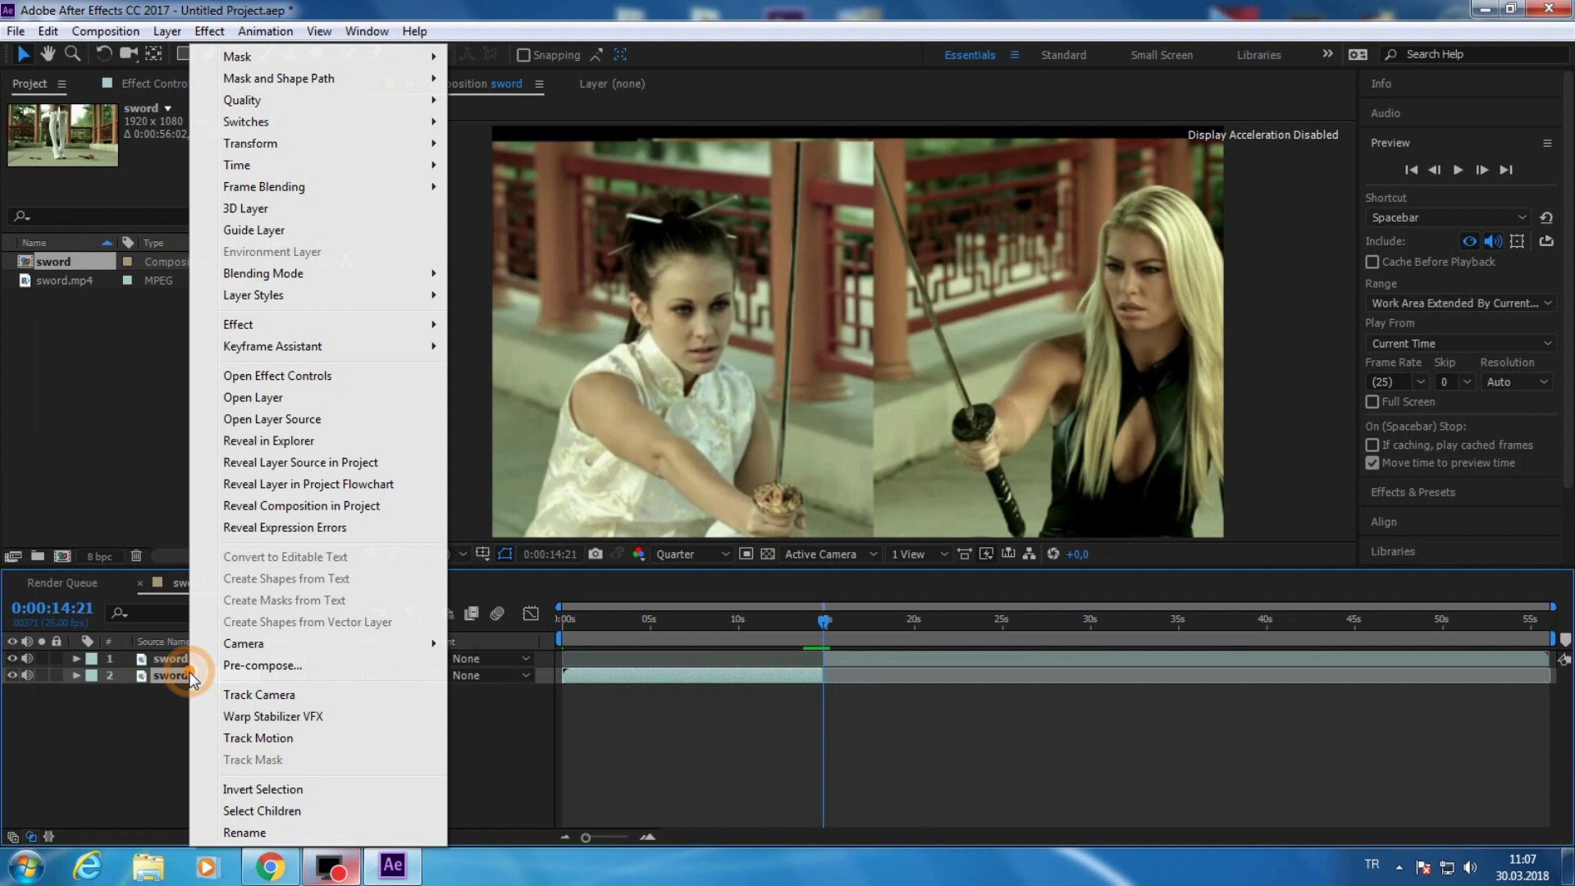
click(244, 832)
text(part 1)
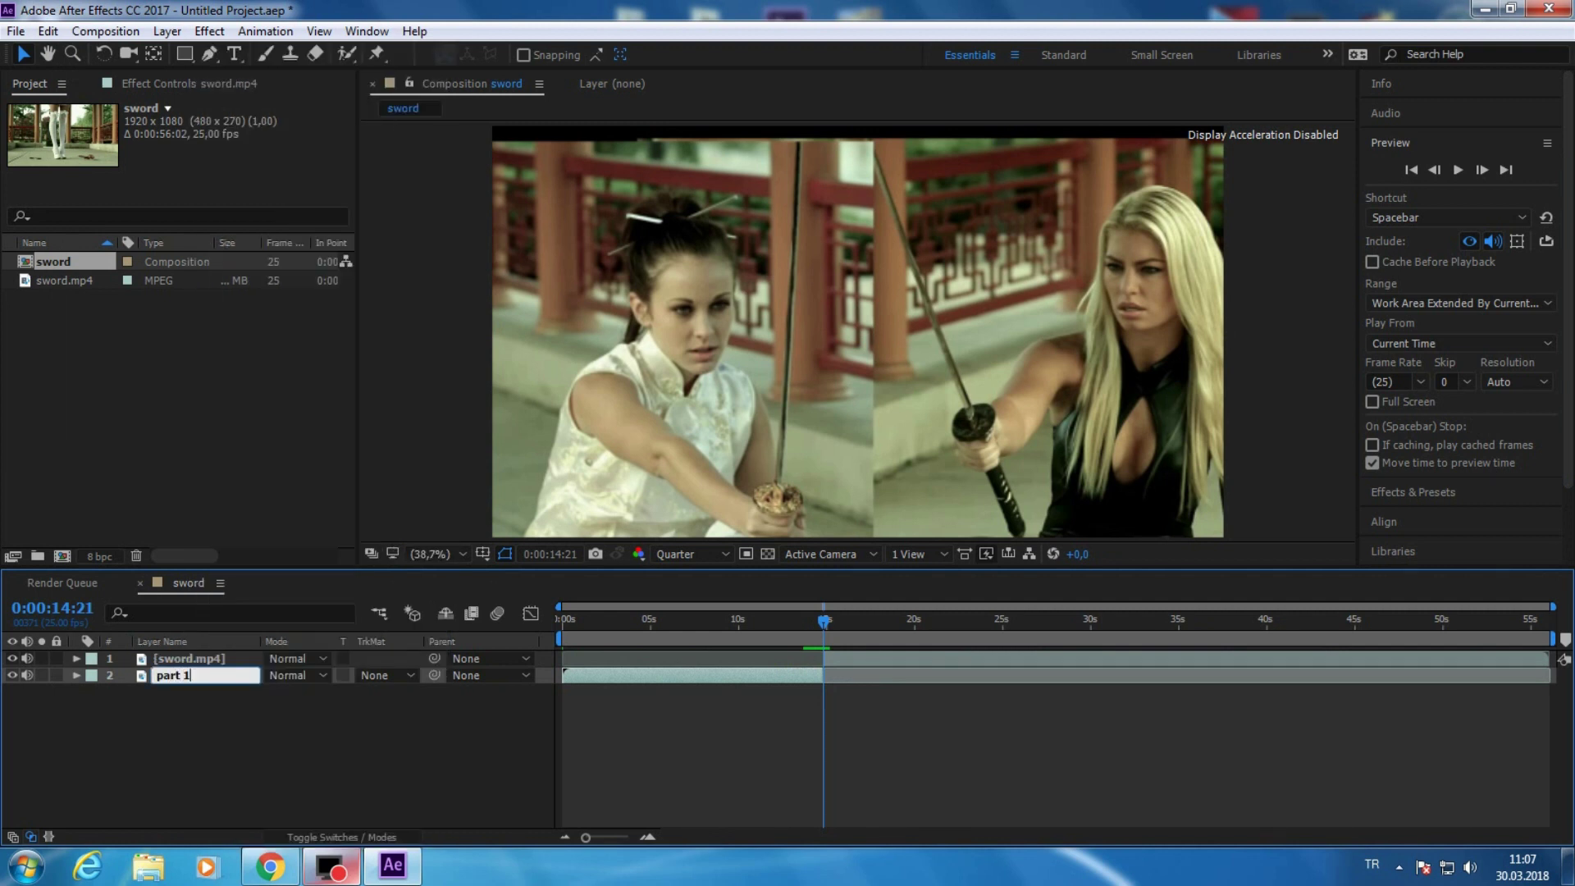
key(Return)
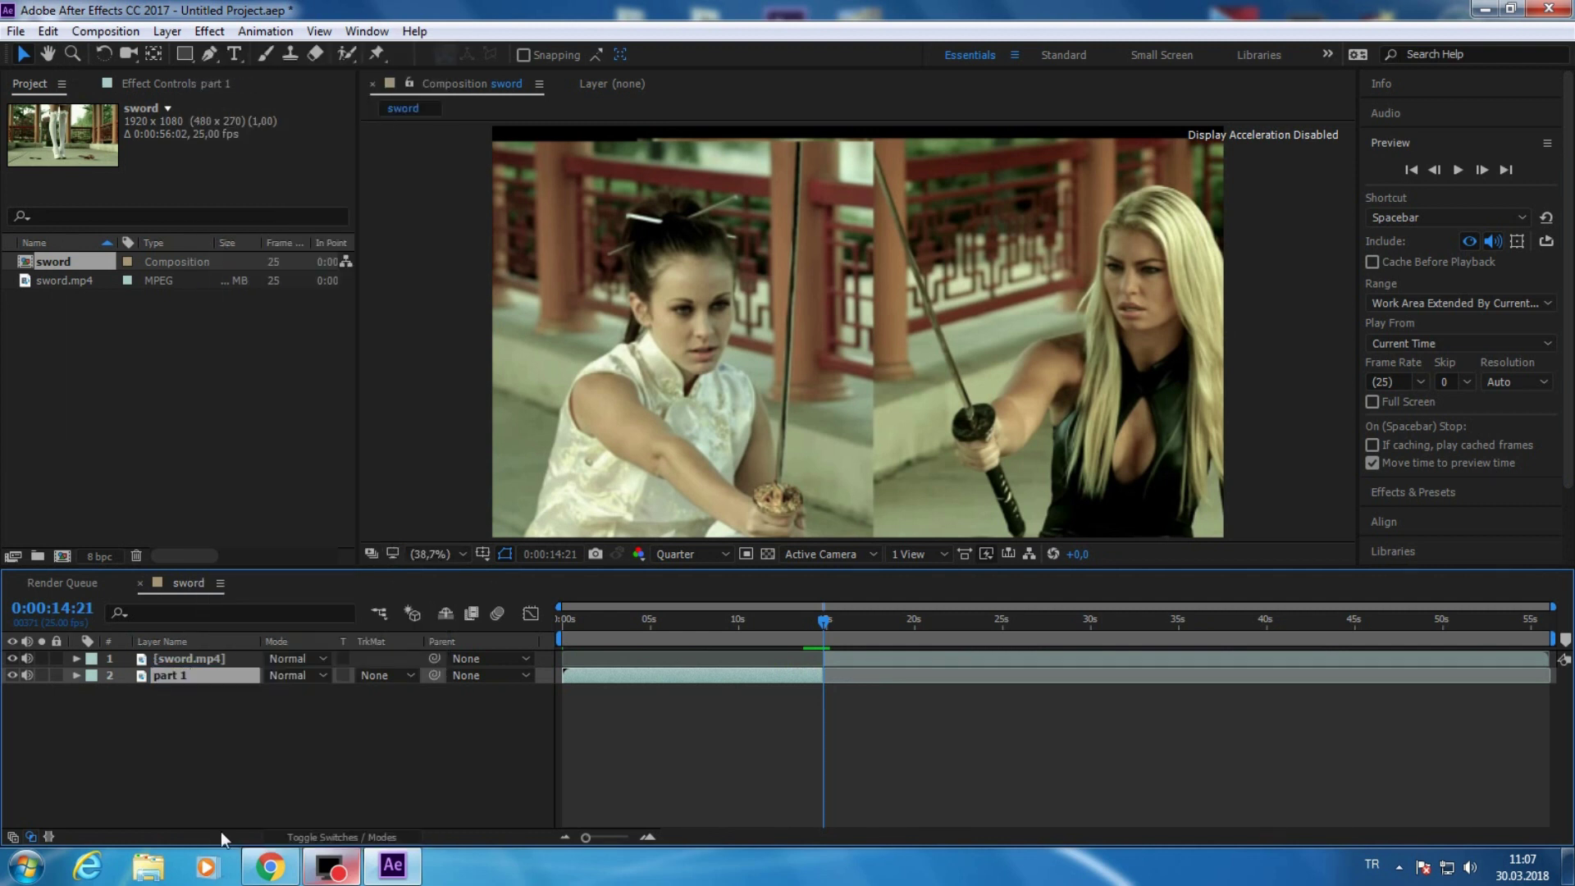
drag(174, 663, 169, 686)
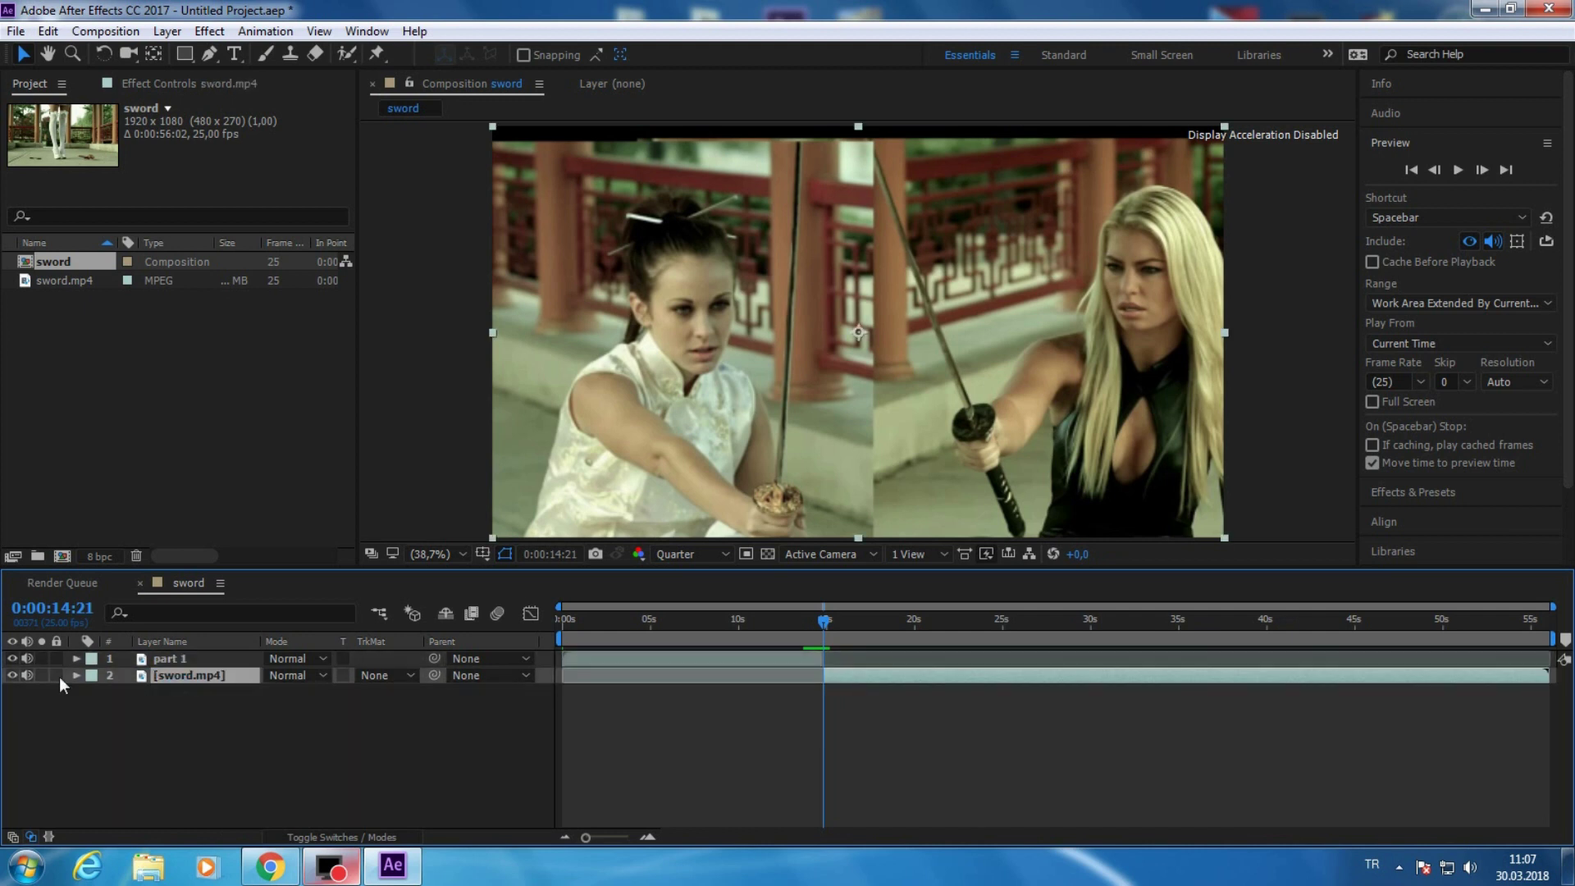
- Lock the sword.mp4 layer and step back several frames into the wide fencing shot
click(57, 677)
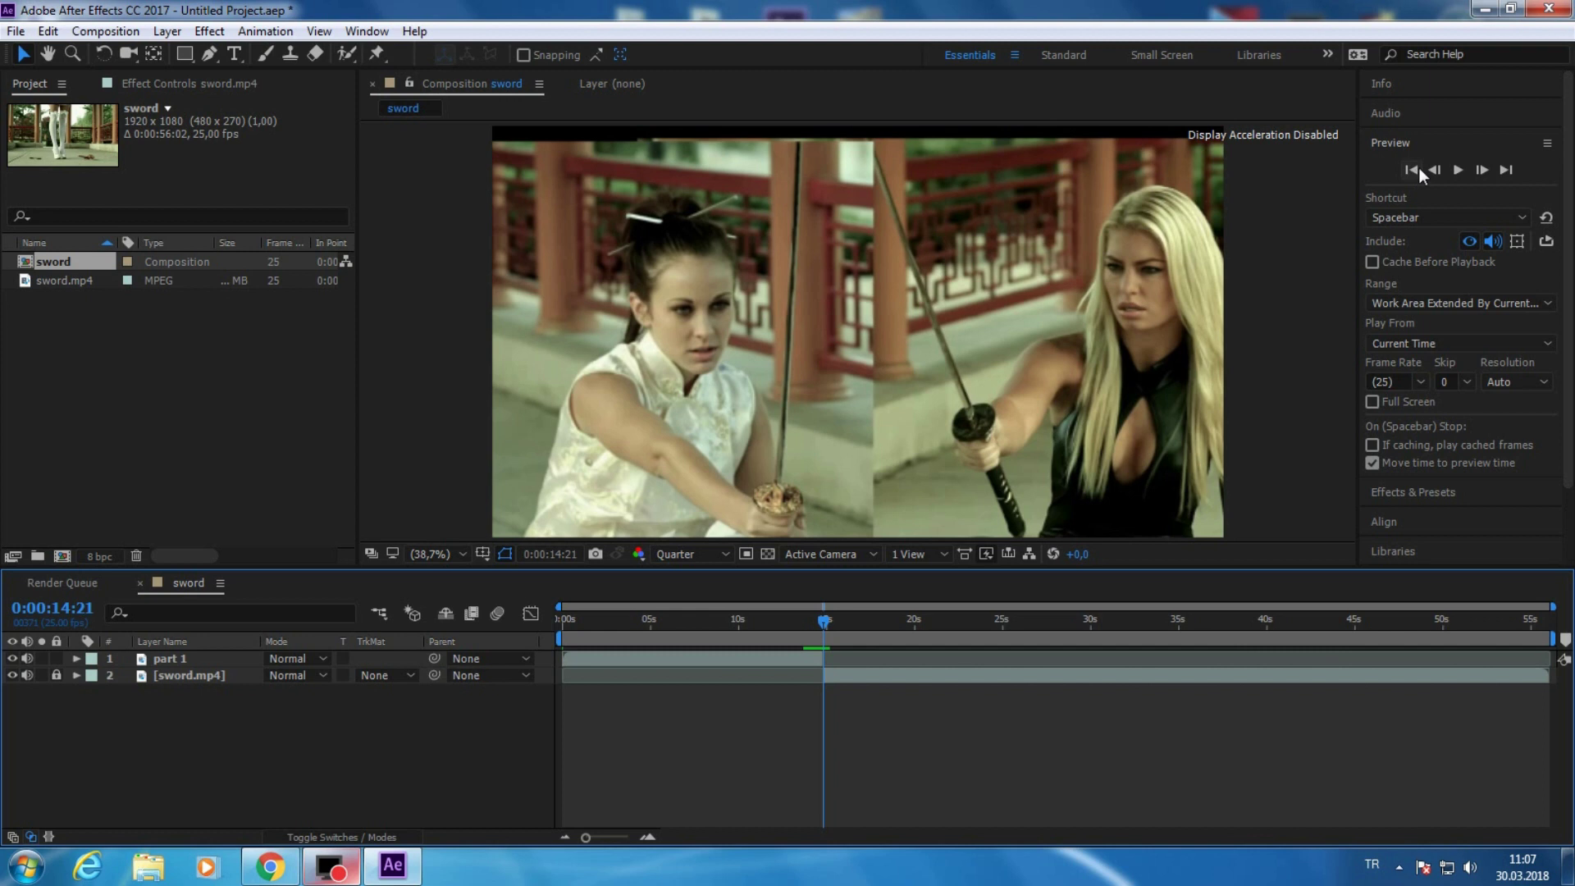
click(1439, 171)
click(1439, 170)
click(1439, 170)
click(1439, 171)
click(1439, 170)
click(1439, 171)
click(1439, 171)
click(1439, 170)
- Step back and forward frame by frame to settle exactly on 0:00:14:00
click(1439, 170)
click(1439, 170)
click(1439, 171)
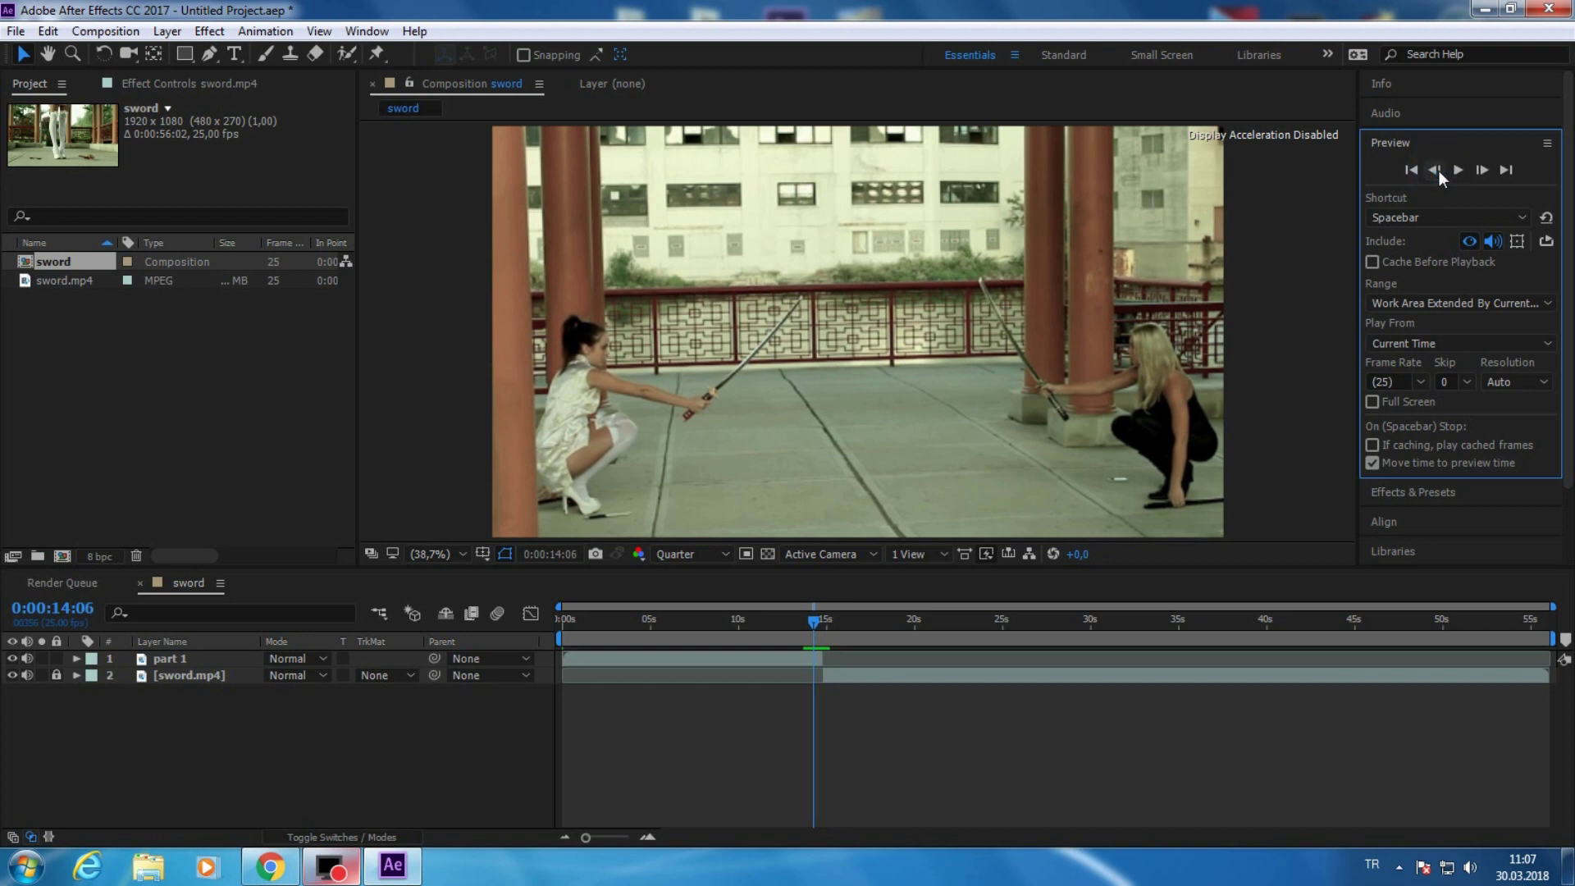
double_click(1439, 171)
click(1440, 170)
double_click(1439, 171)
double_click(1439, 171)
double_click(1440, 170)
click(1439, 171)
click(1439, 171)
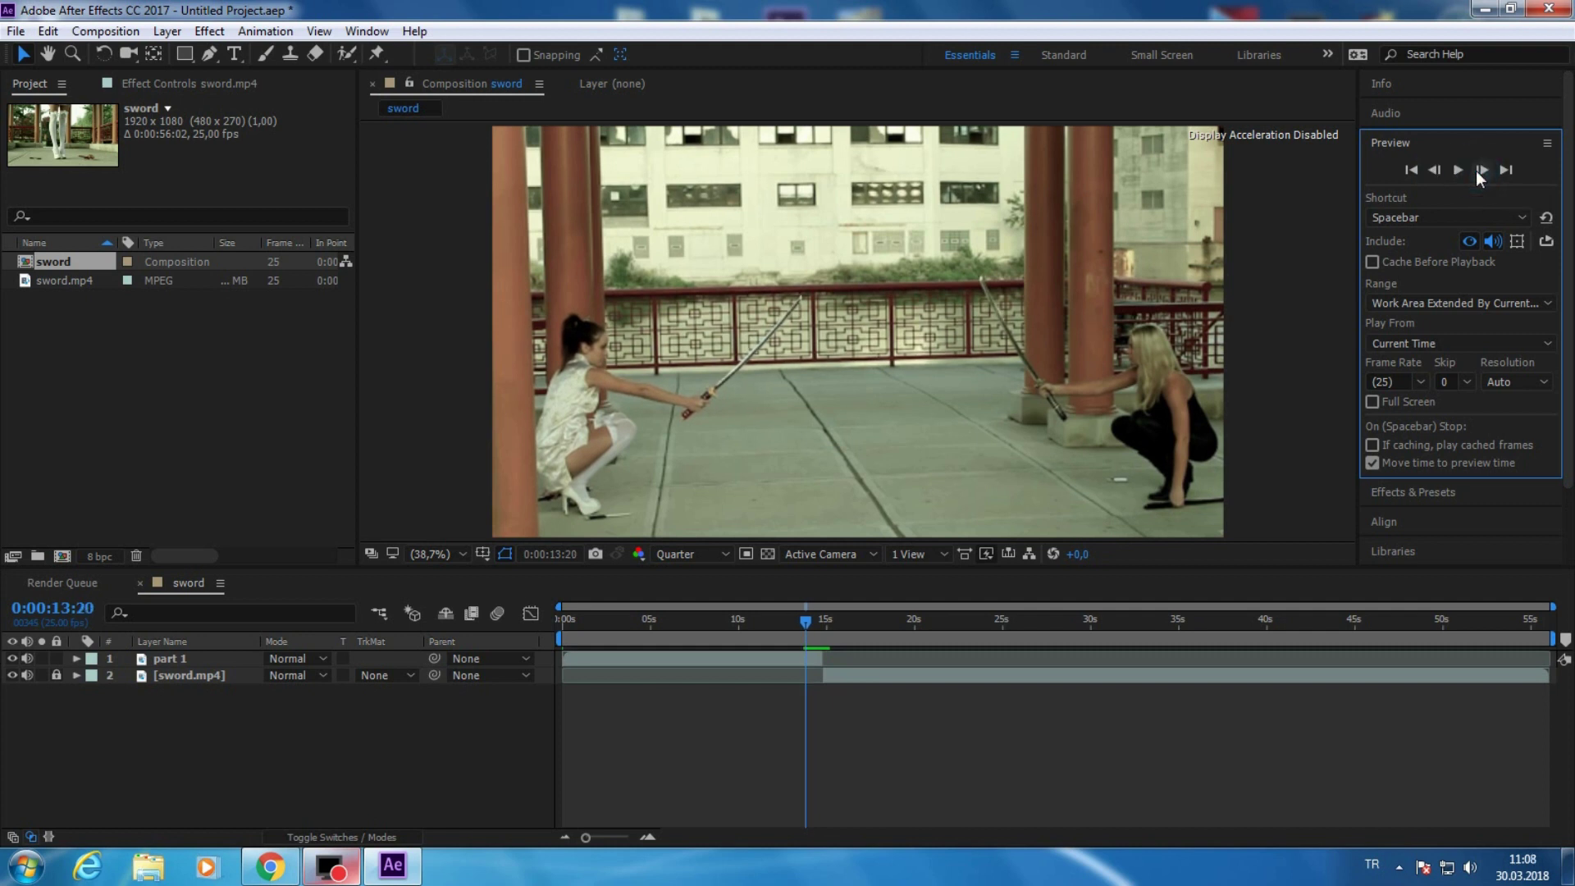
double_click(1477, 171)
double_click(1477, 171)
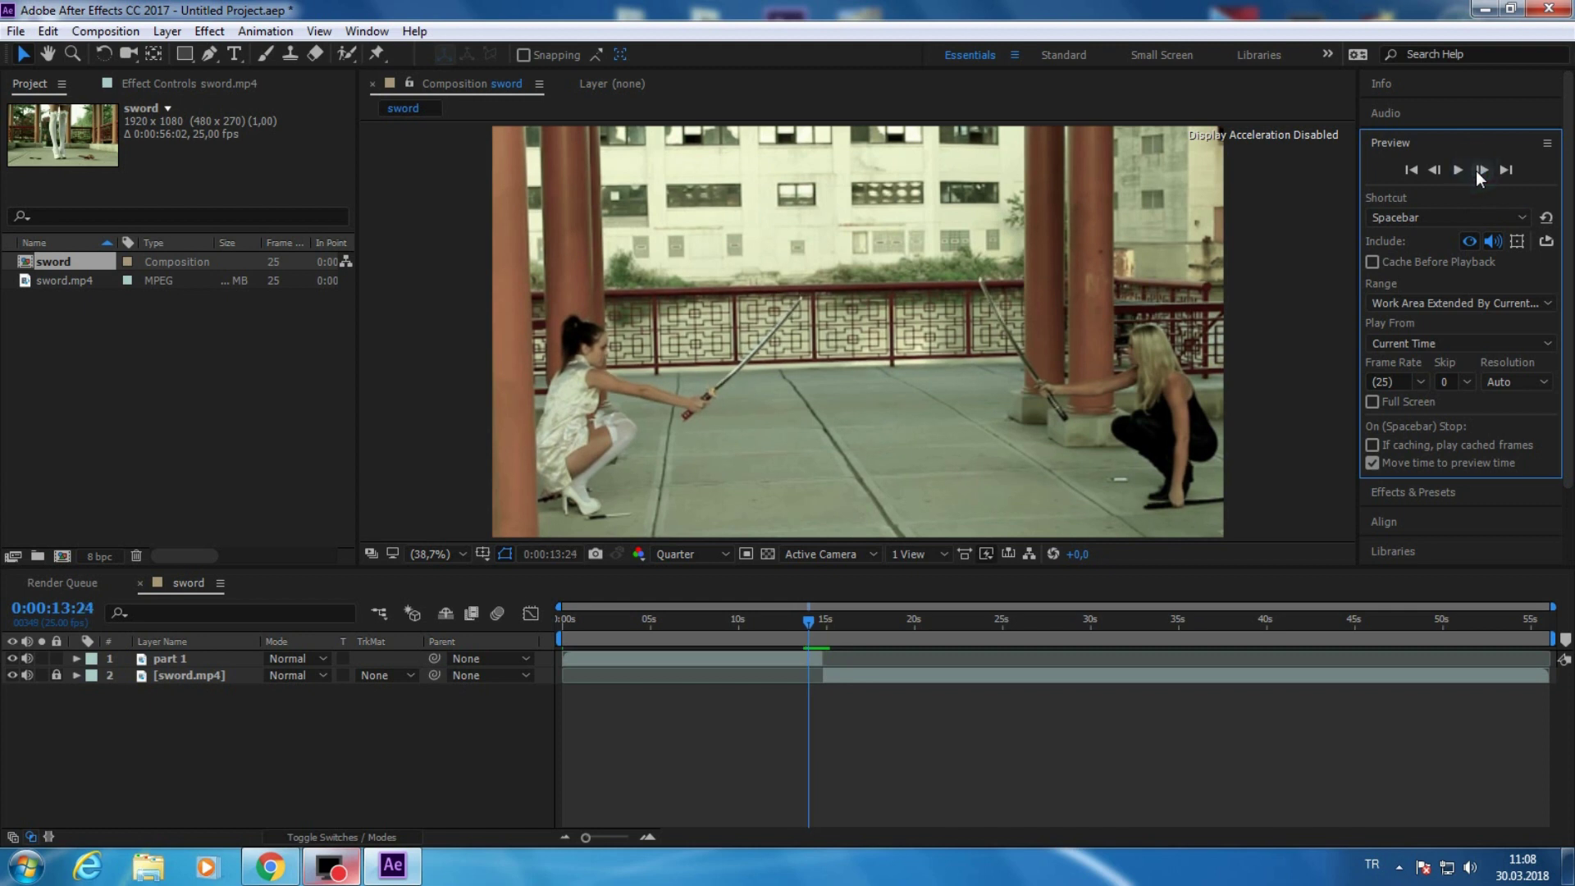
click(1477, 171)
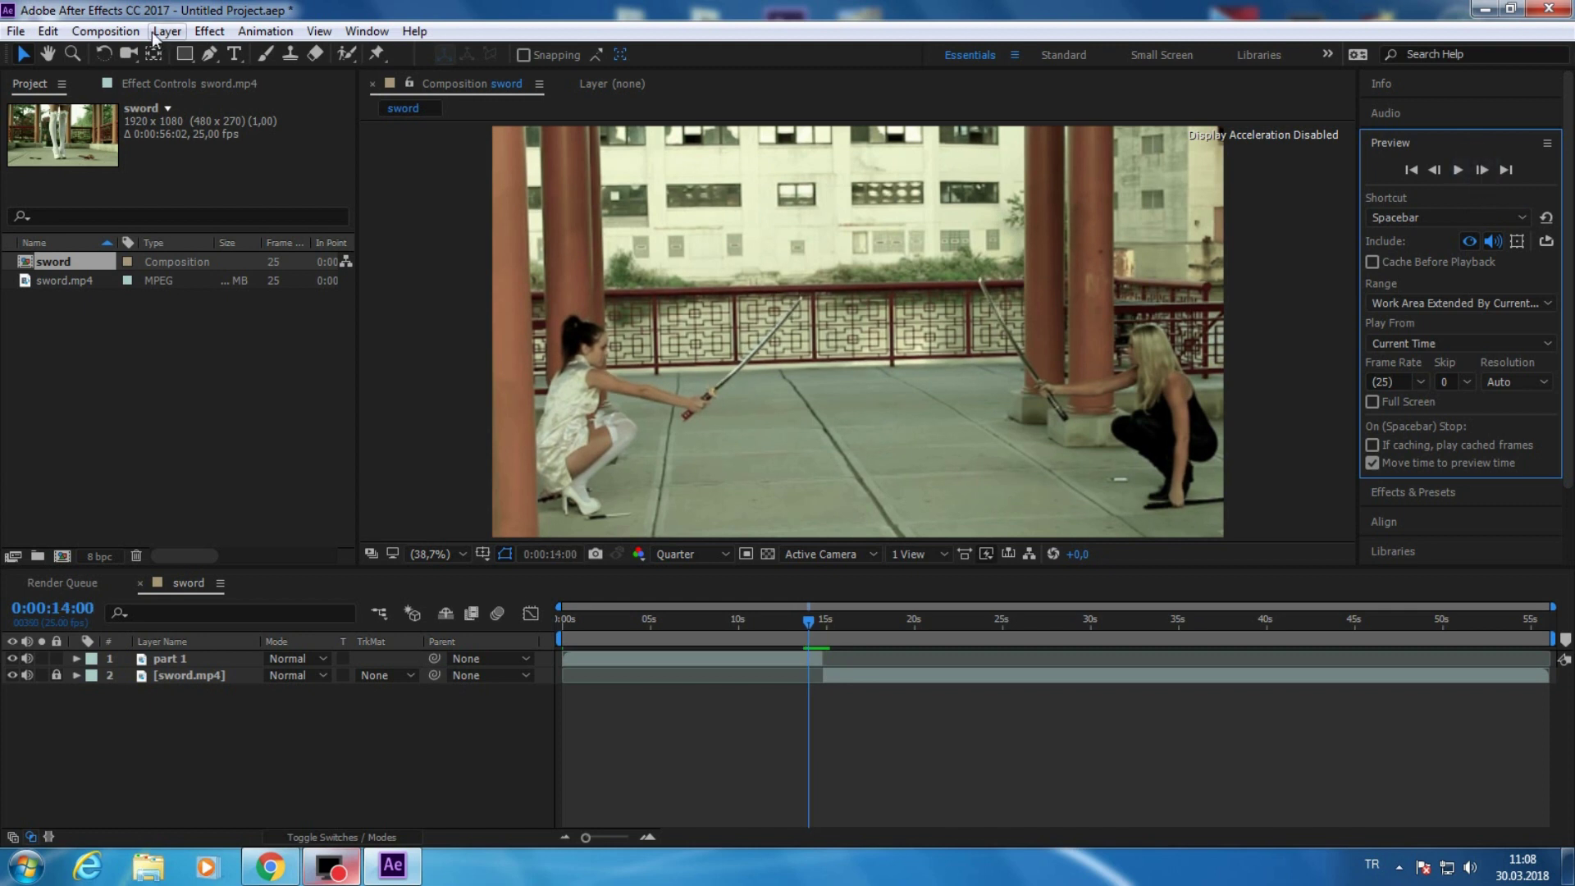
- Add a black solid named 'sword 1' on top and set its blend mode to Add
right_click(342, 751)
mouse_move(412, 553)
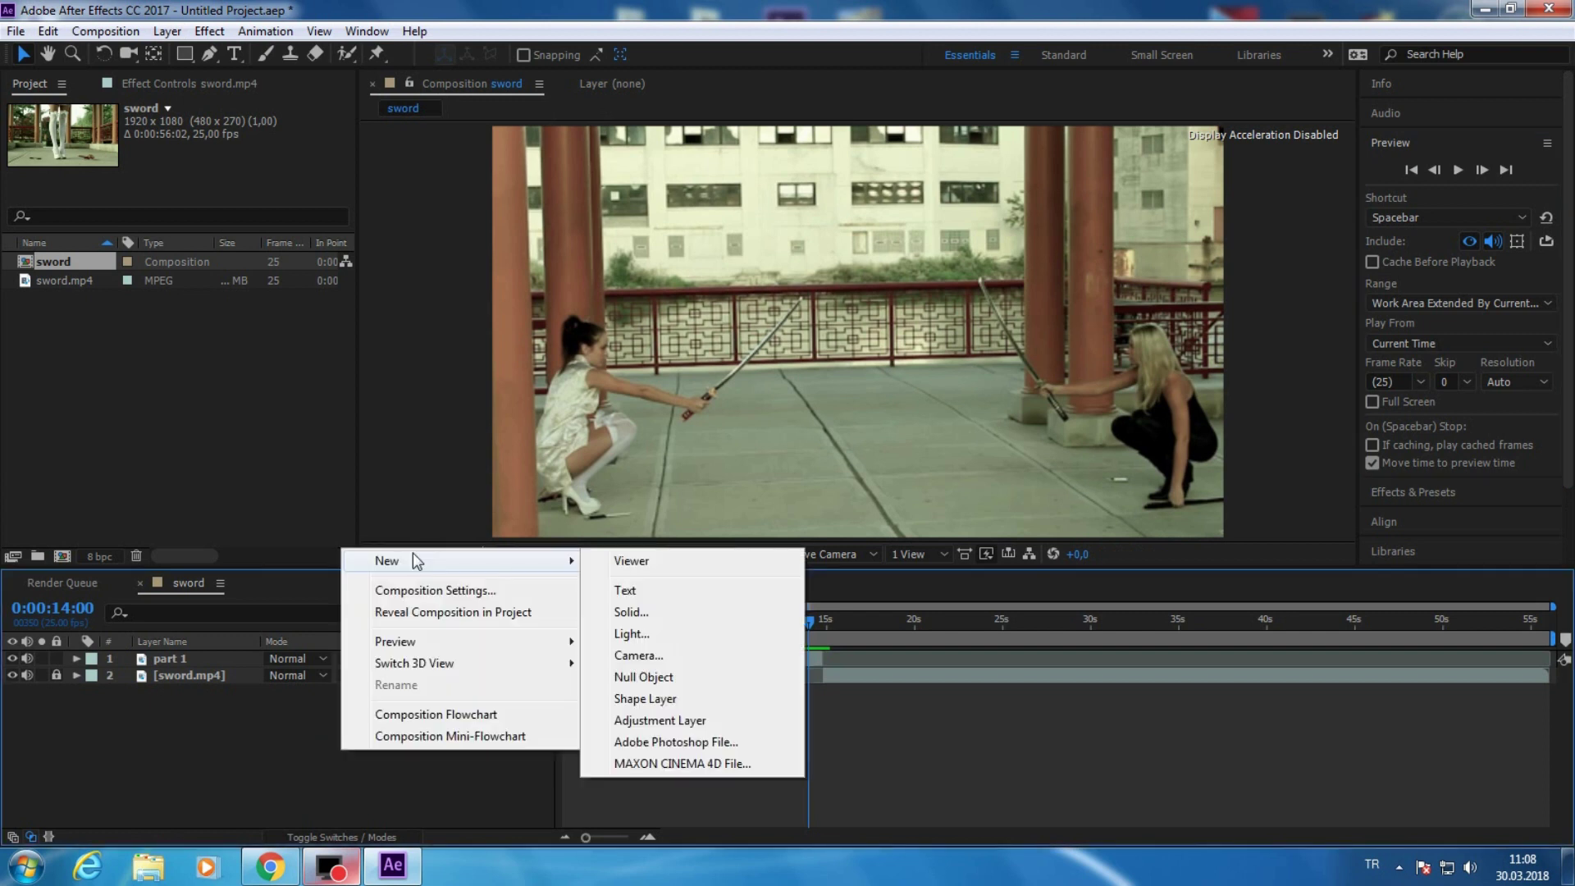
click(648, 608)
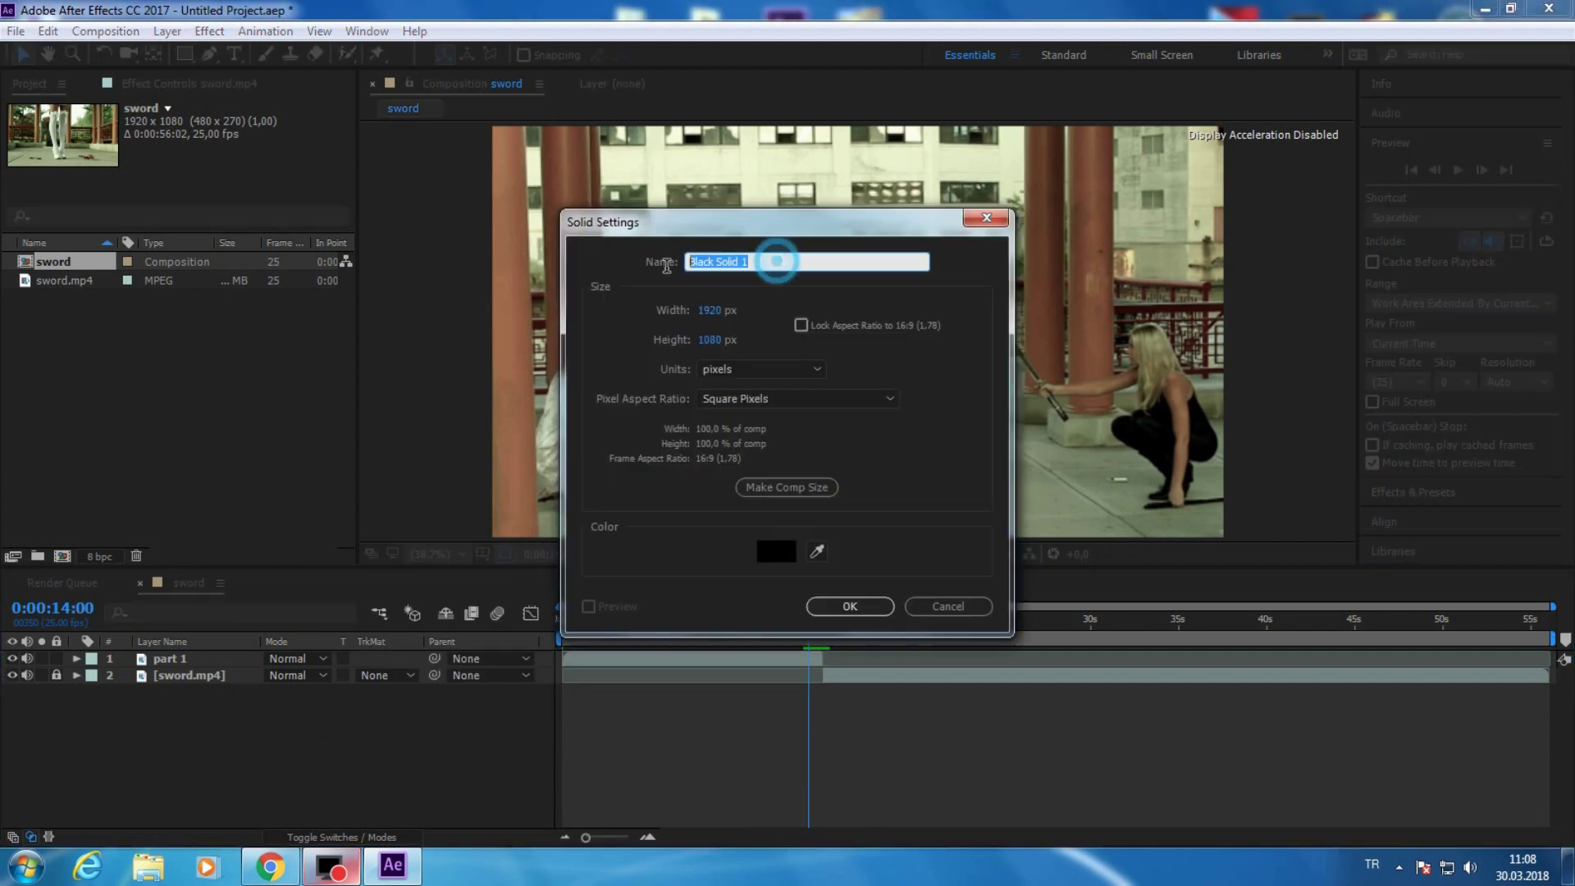
text(sword)
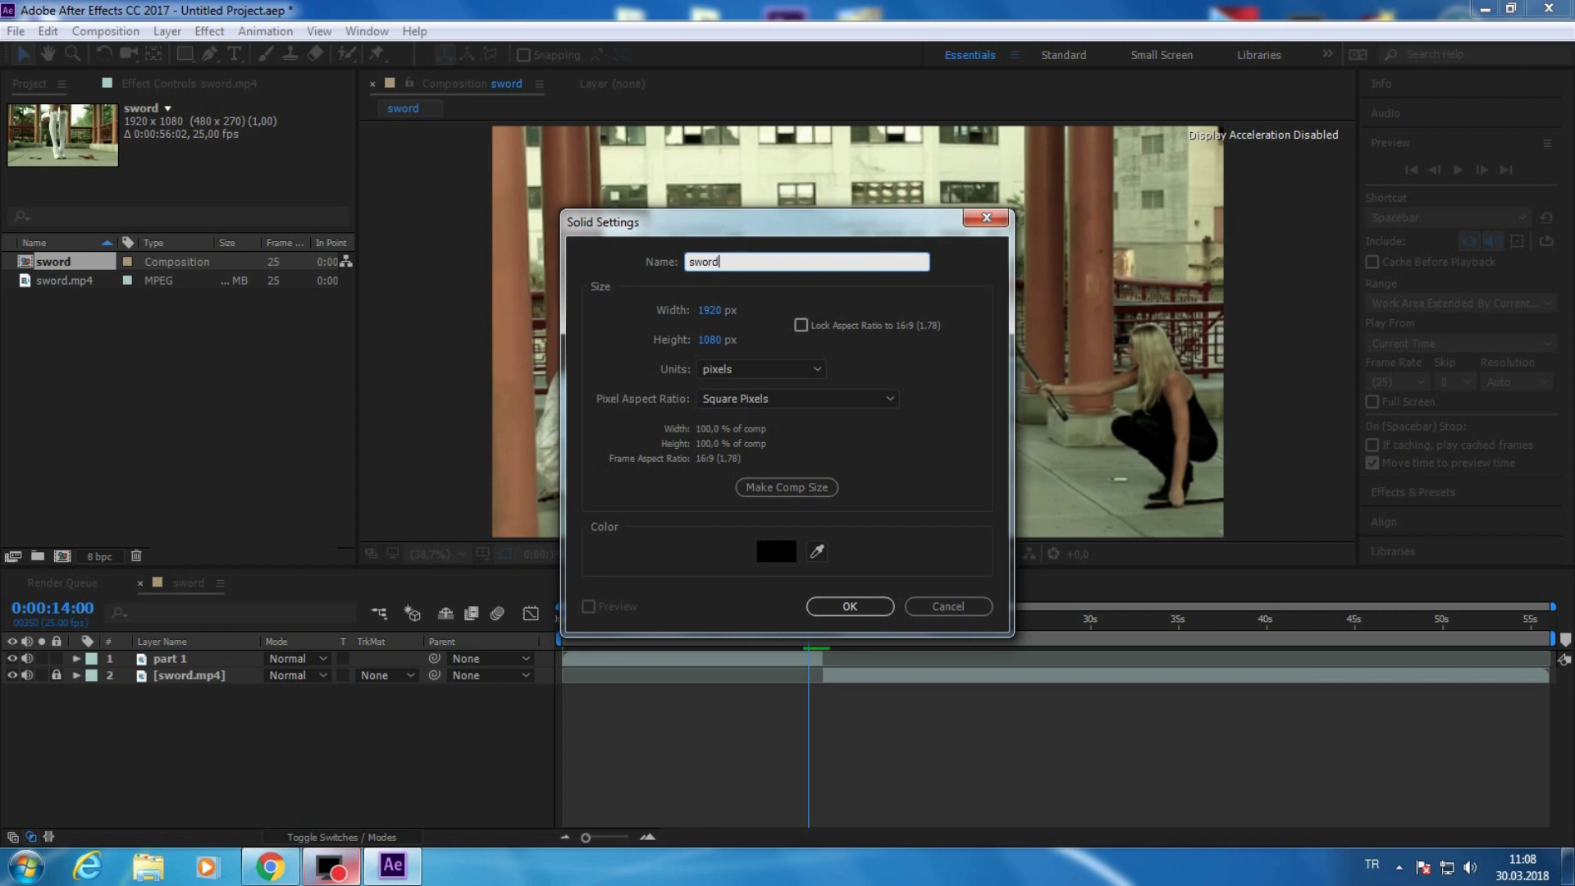
text( 1)
key(Return)
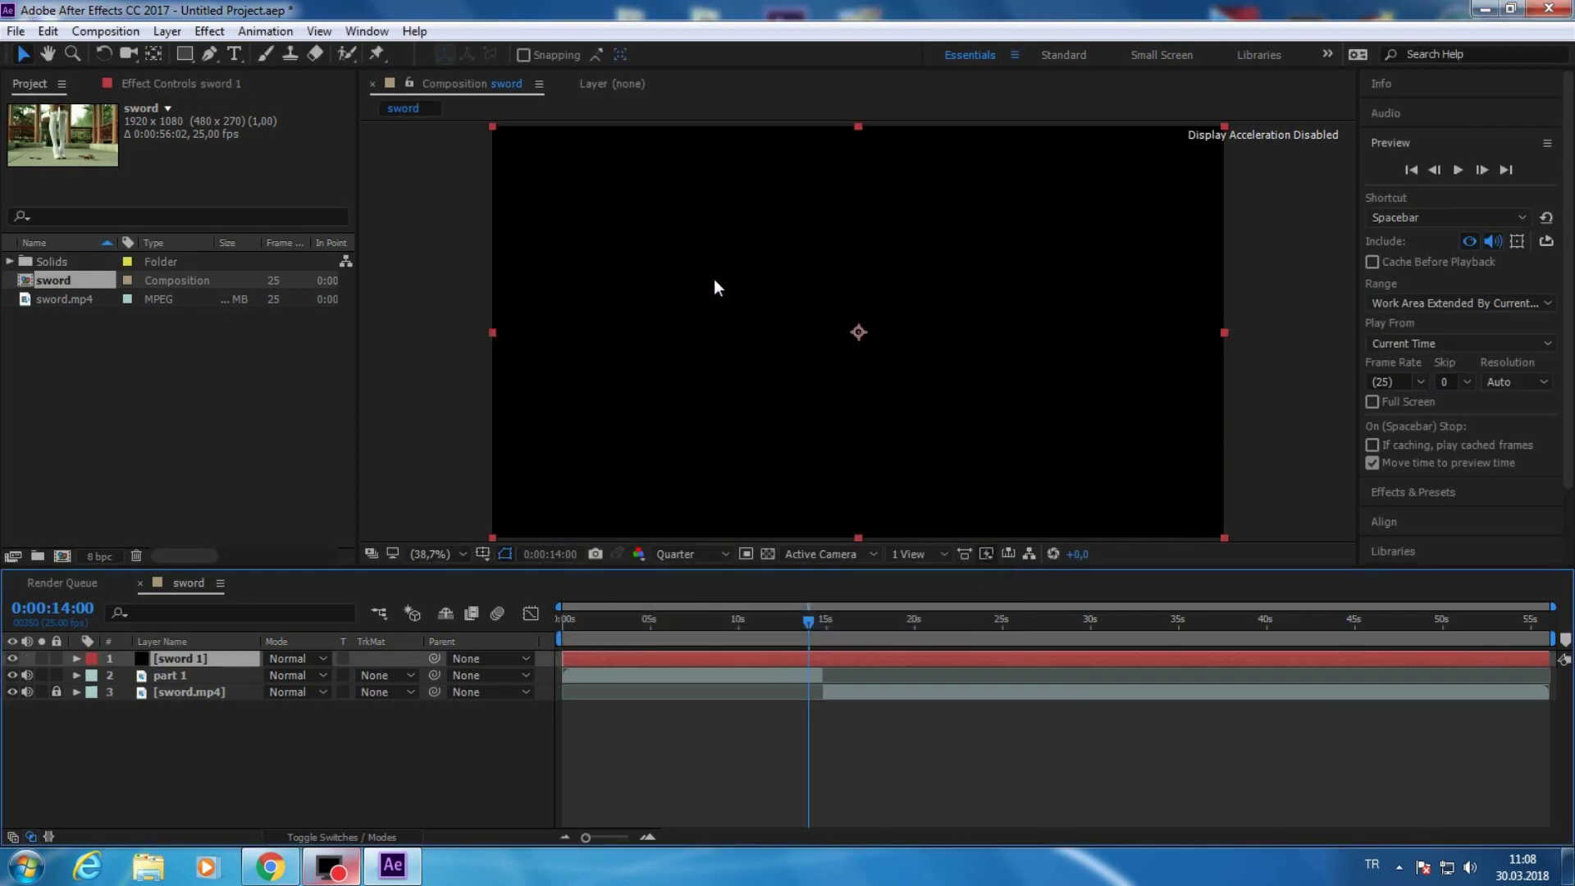
click(307, 655)
click(343, 307)
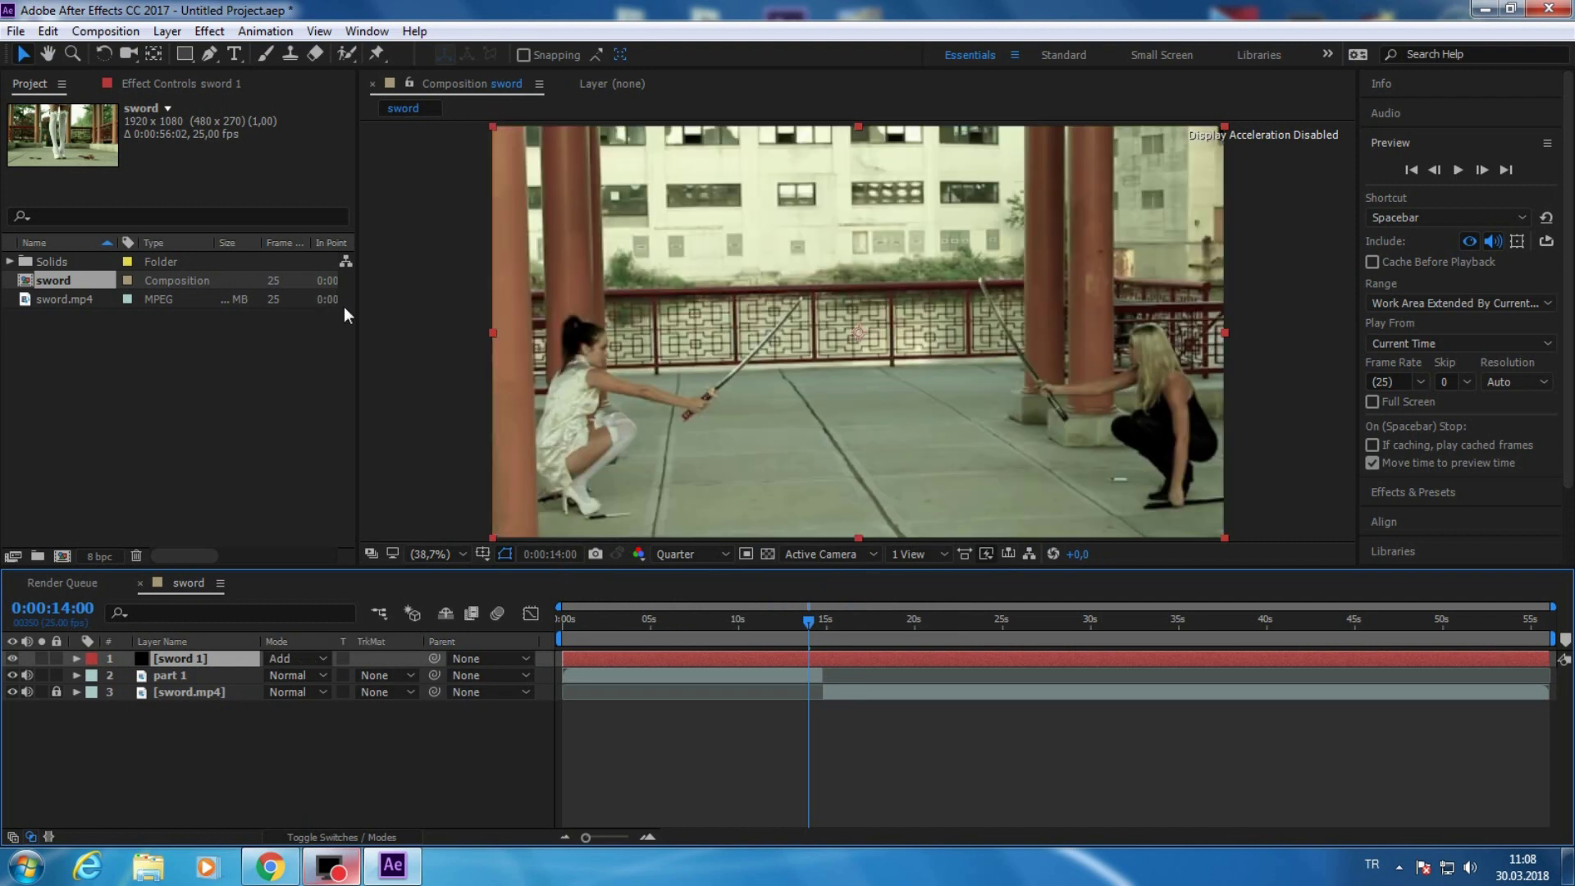
- Apply Saber to sword 1 and drag Core End and Core Start onto the left sword's tip and hilt
click(215, 33)
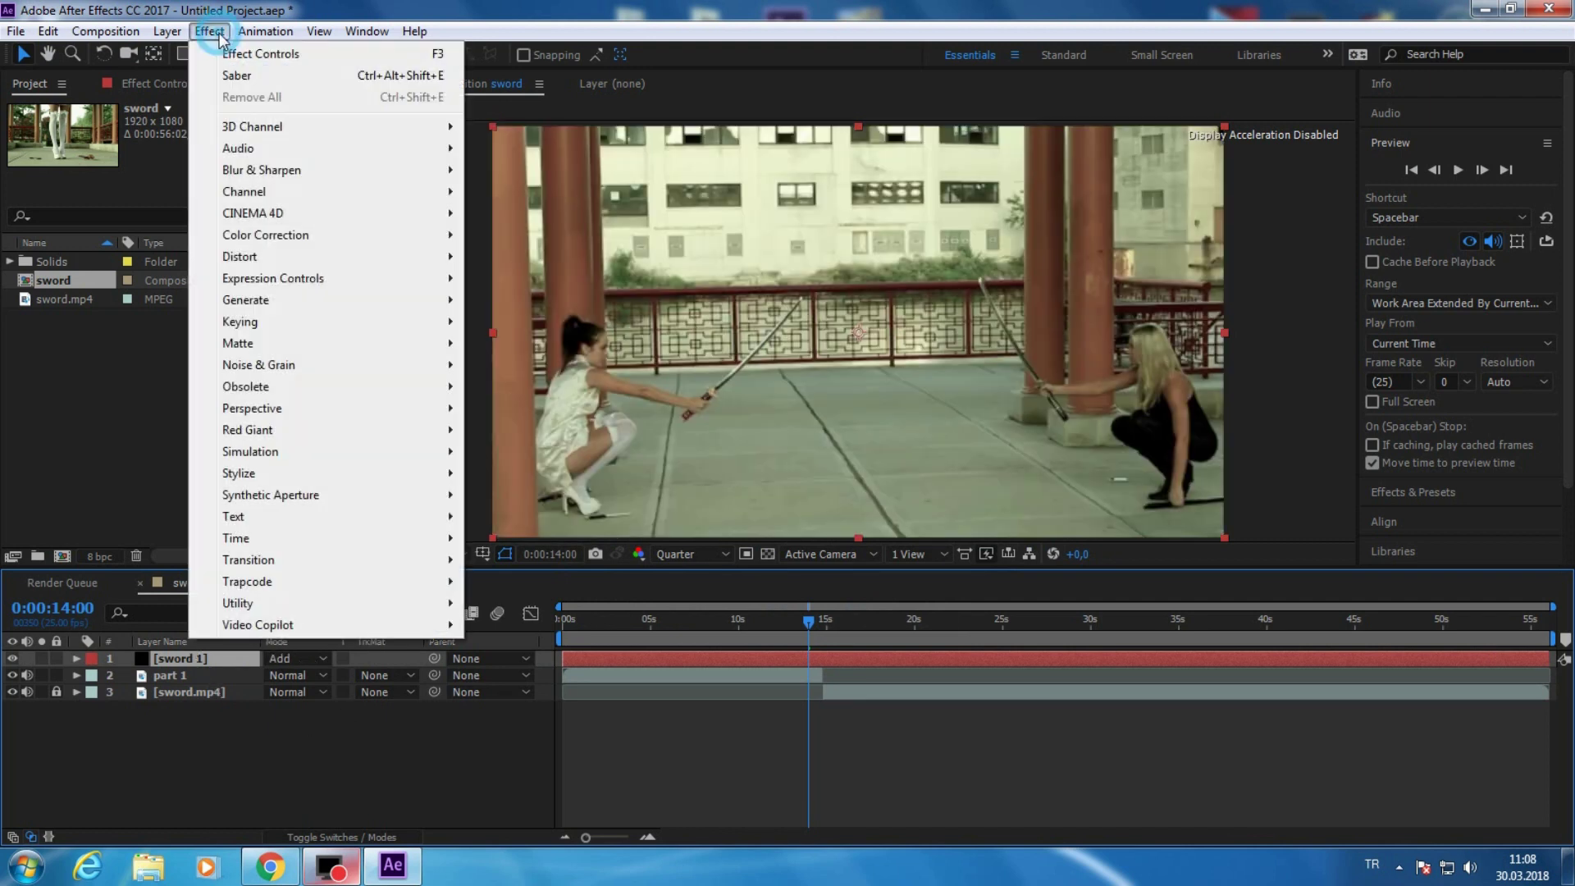
click(236, 76)
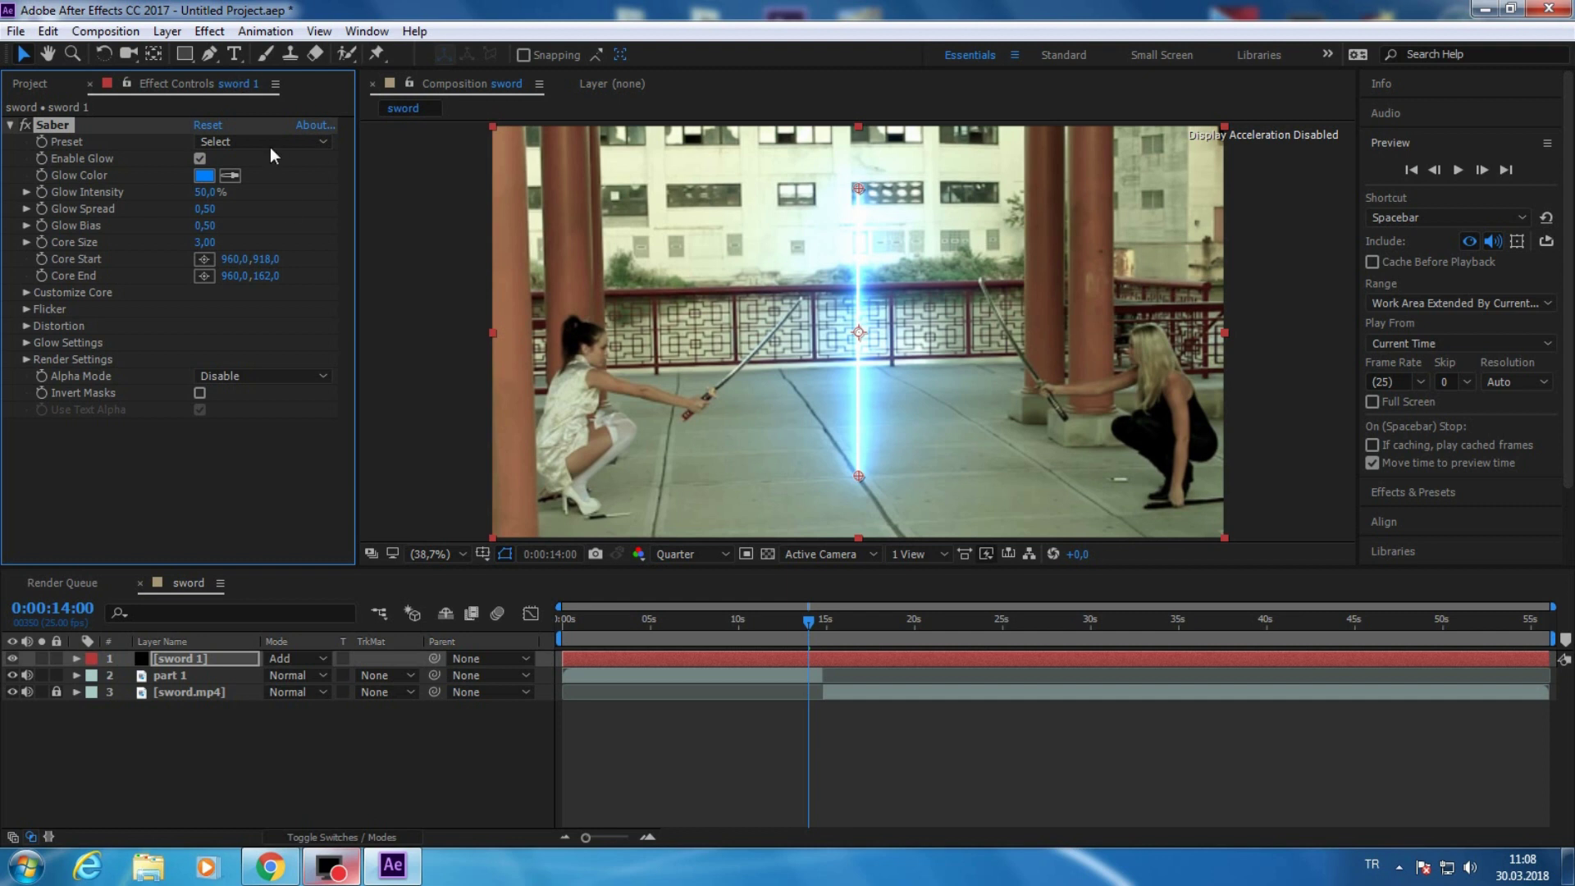
drag(859, 191, 800, 305)
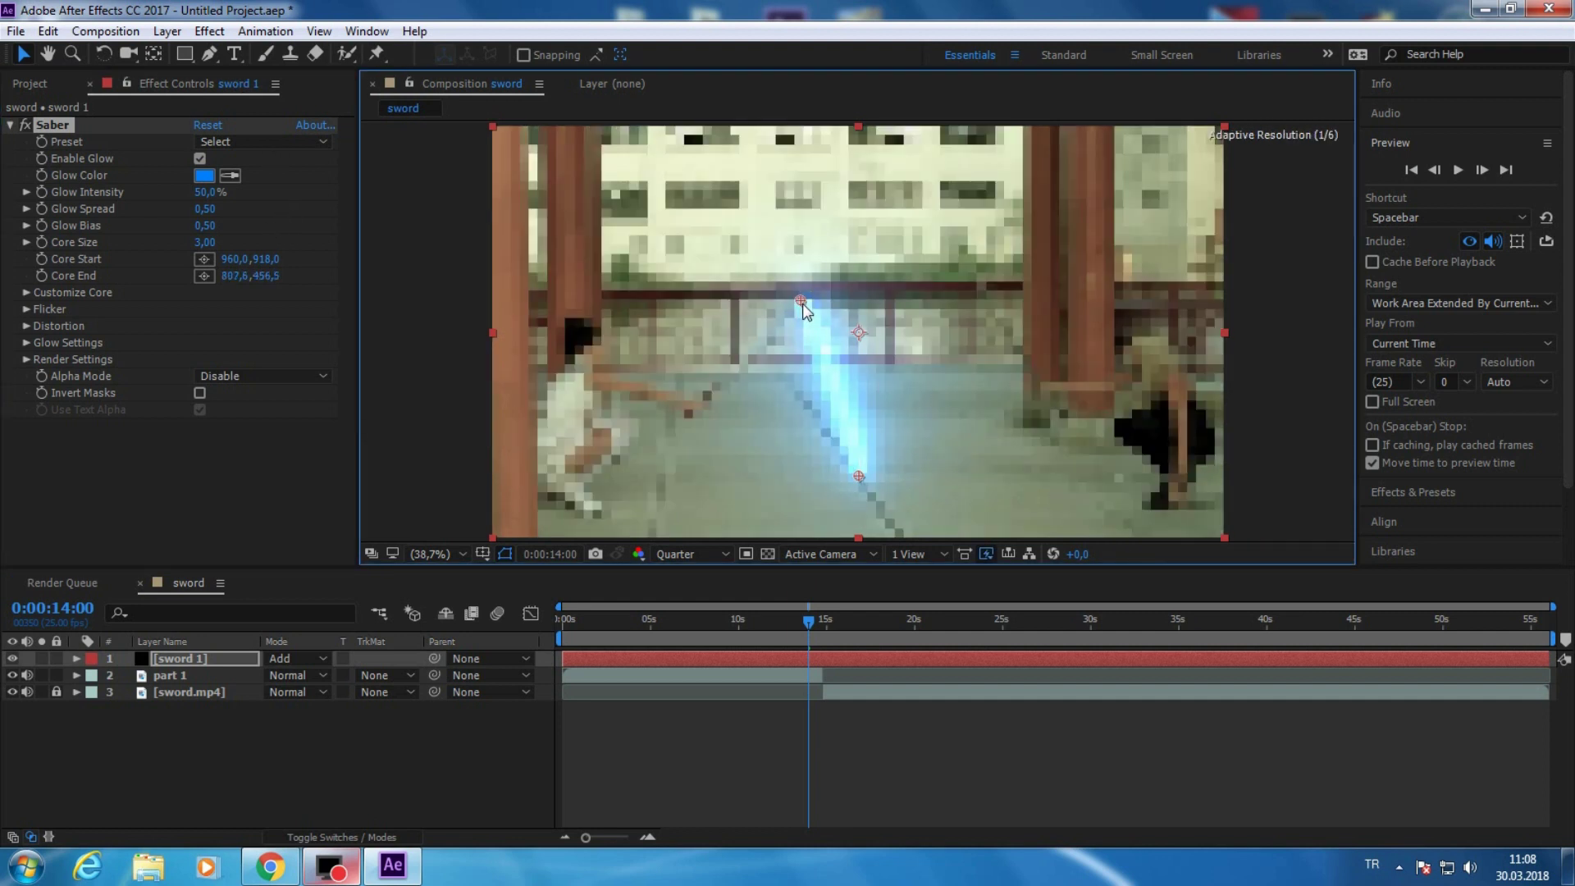
drag(859, 477, 715, 397)
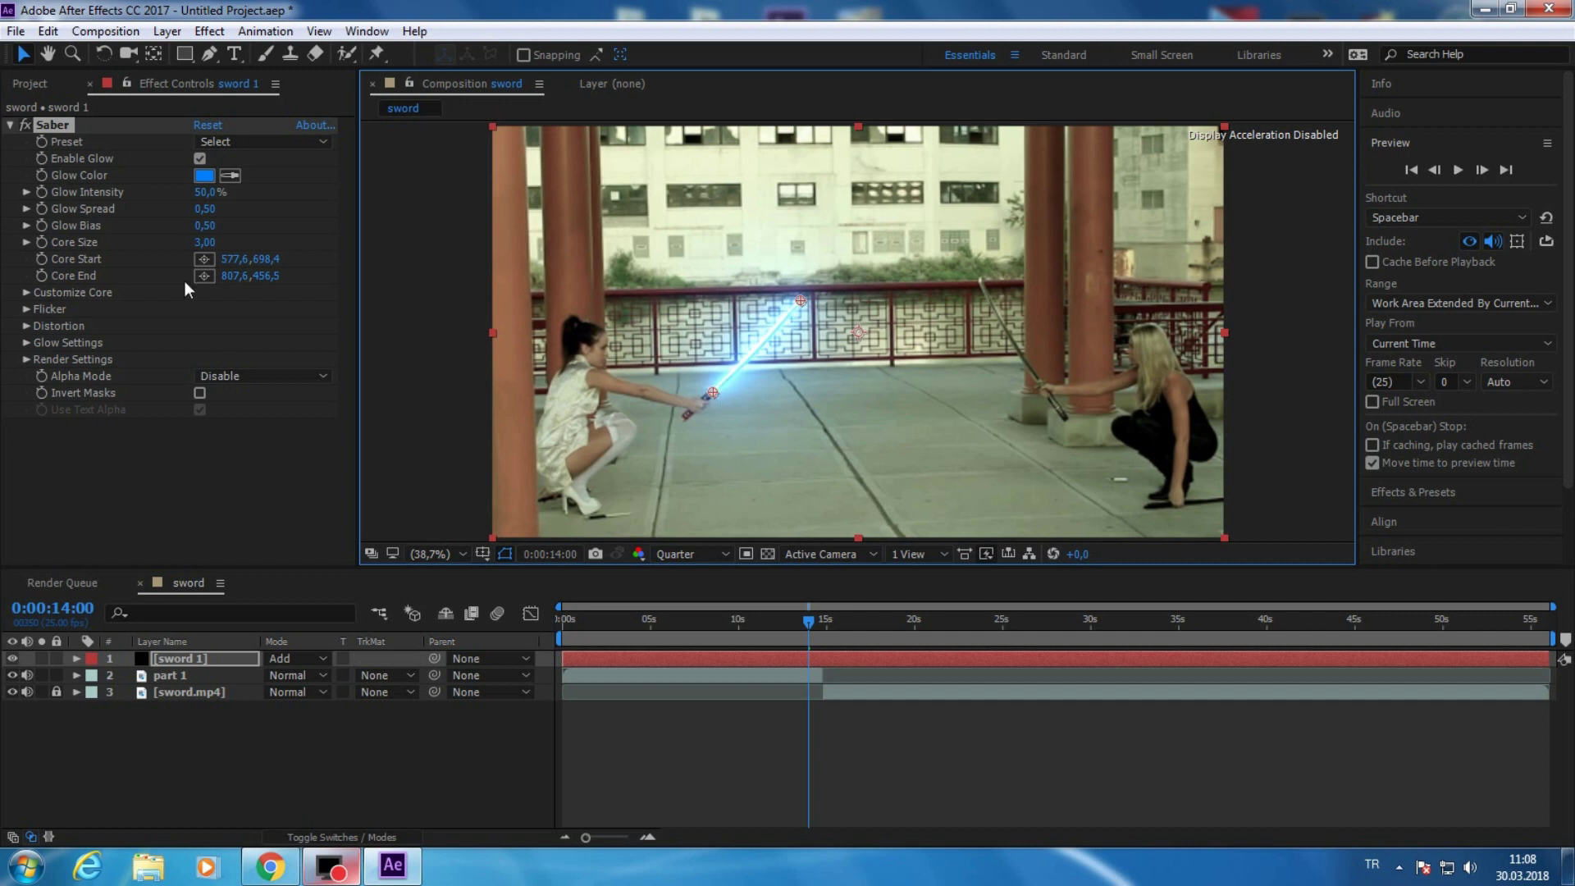
- Choose the Tractor Beam Saber preset, giving 392% glow intensity and 0.24 core size
click(266, 141)
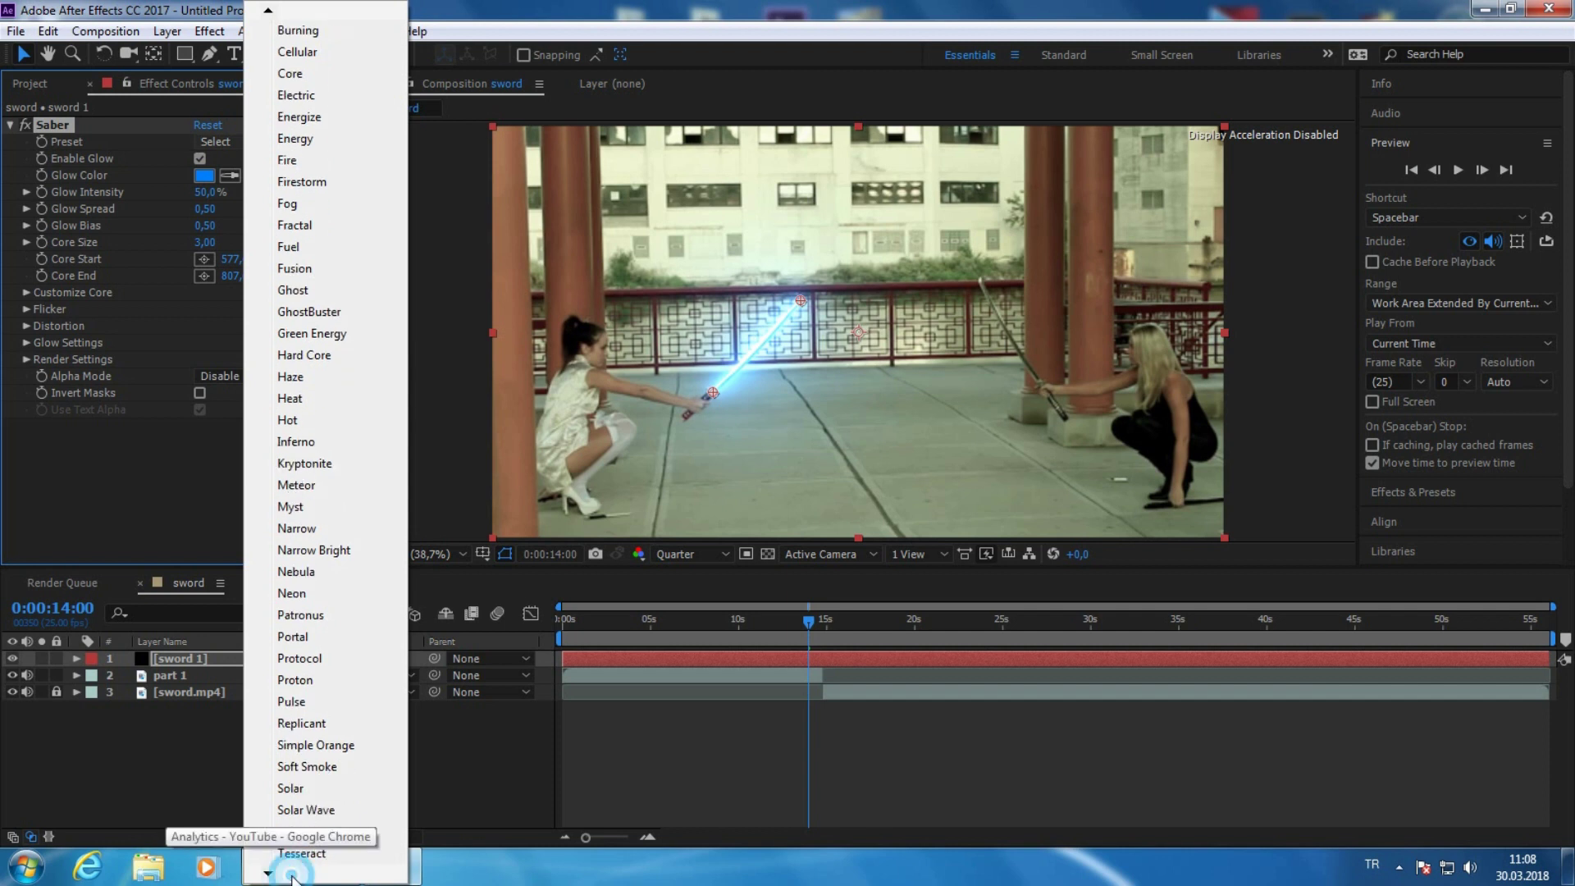
click(292, 875)
click(292, 876)
click(292, 876)
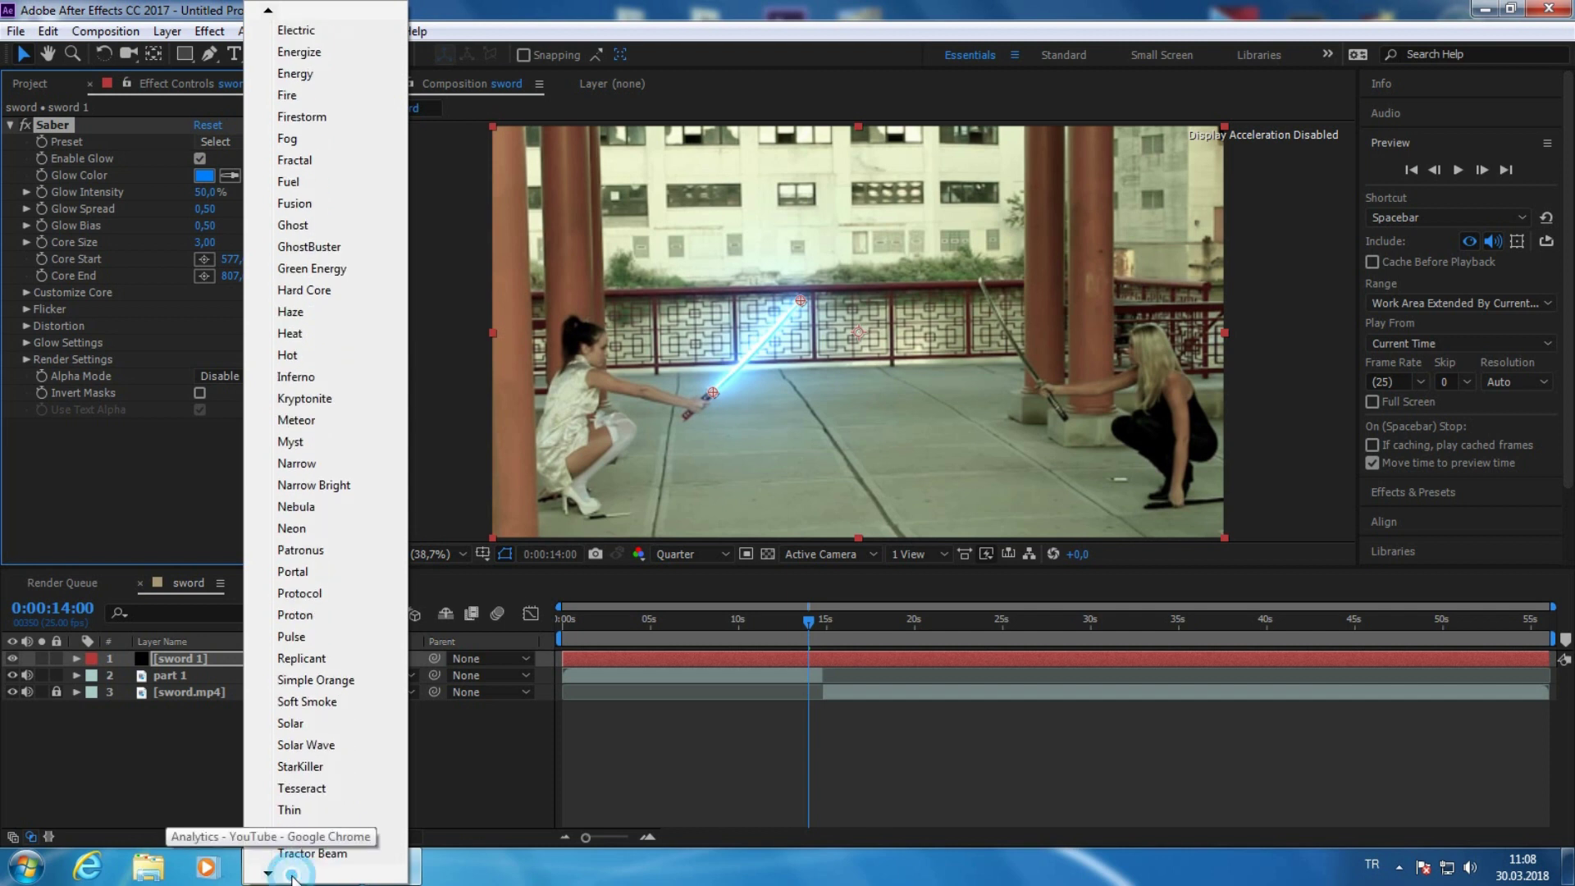
click(292, 876)
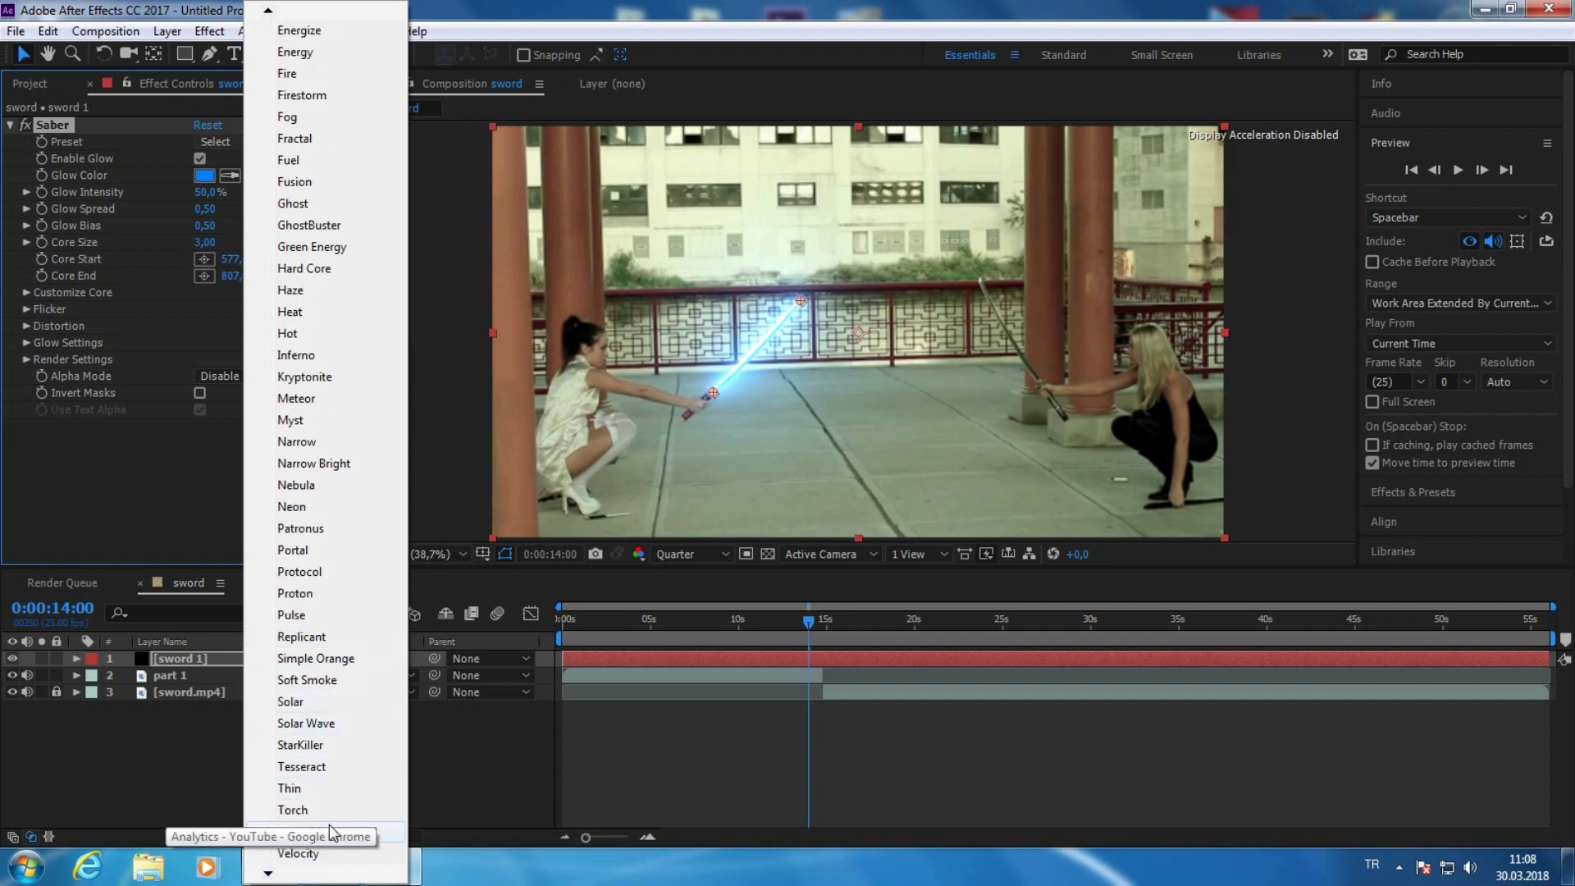
scroll(328, 824, down, 1)
click(328, 811)
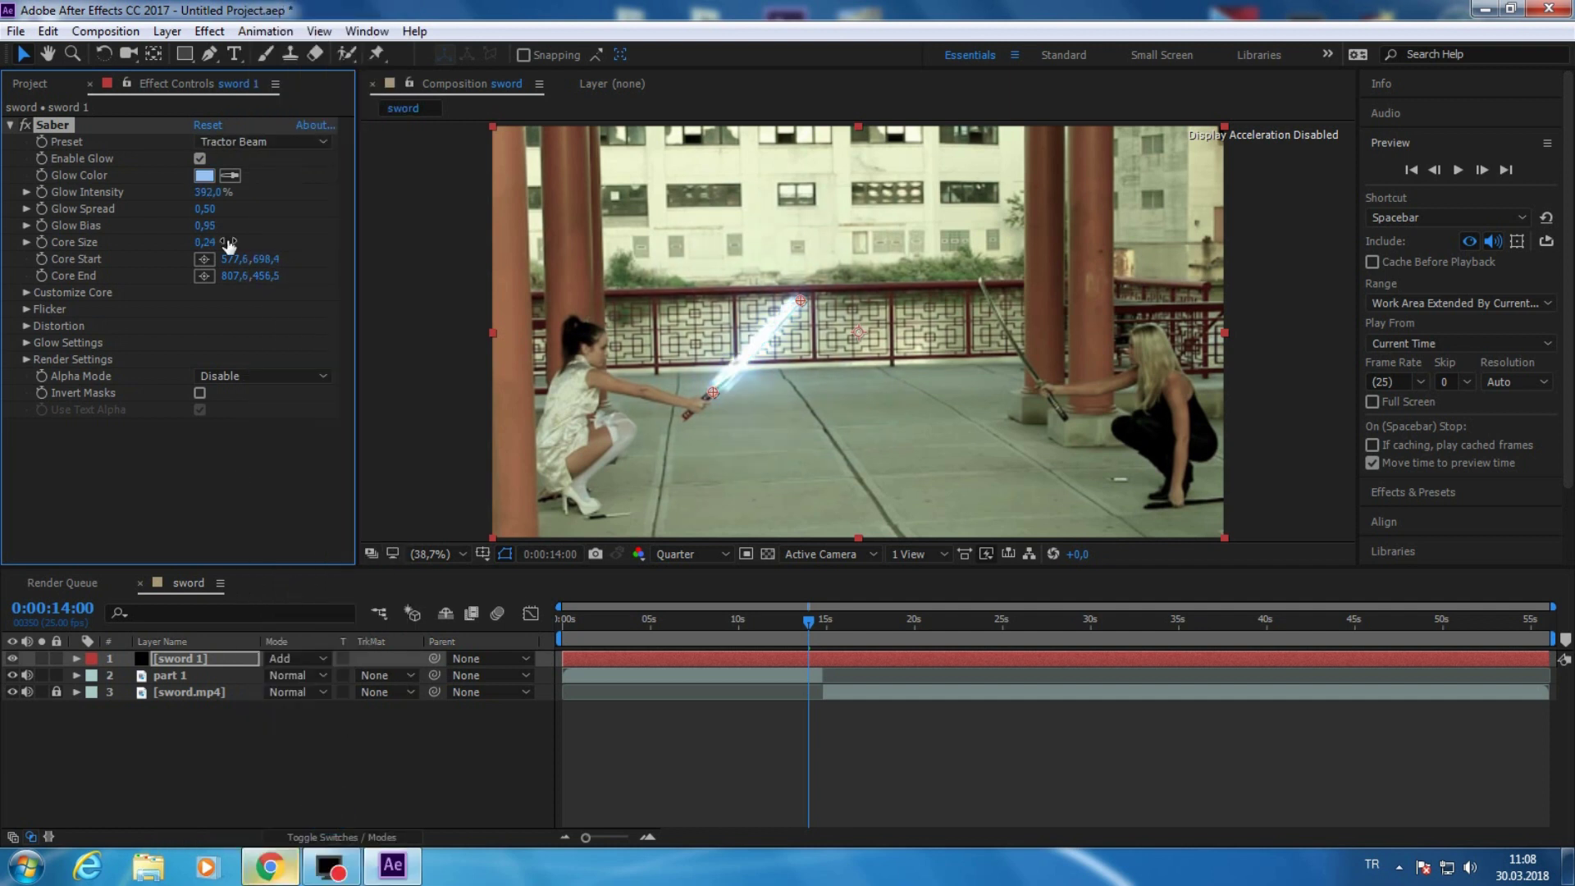
- Expand the Saber Render Settings, adjust them, then collapse the motion blur and Render Settings groups
click(25, 362)
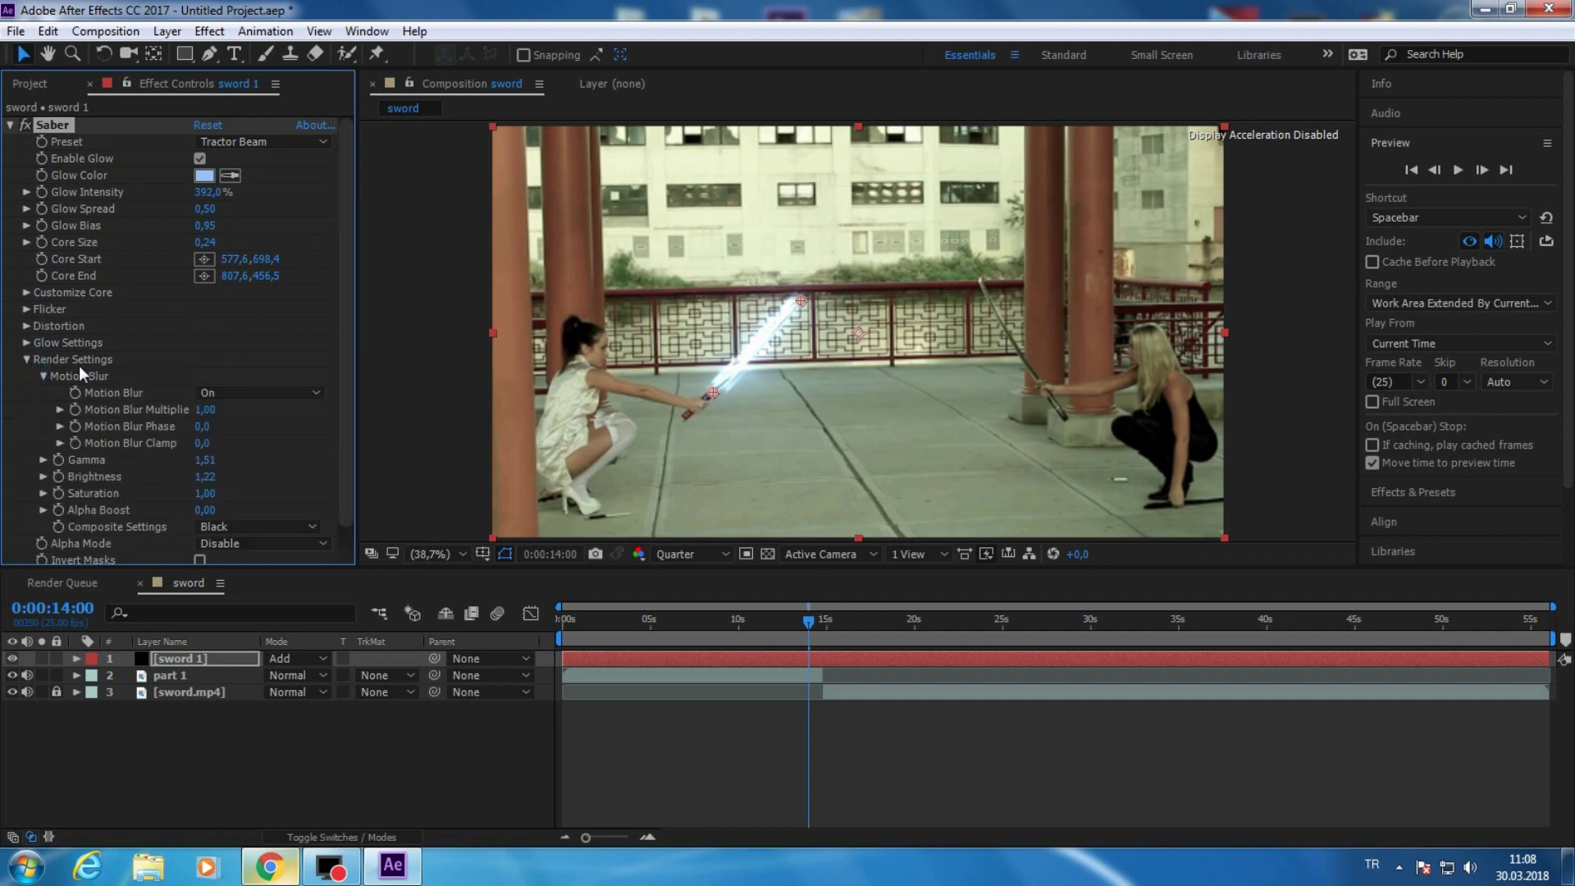
drag(205, 410, 63, 415)
click(43, 375)
click(27, 359)
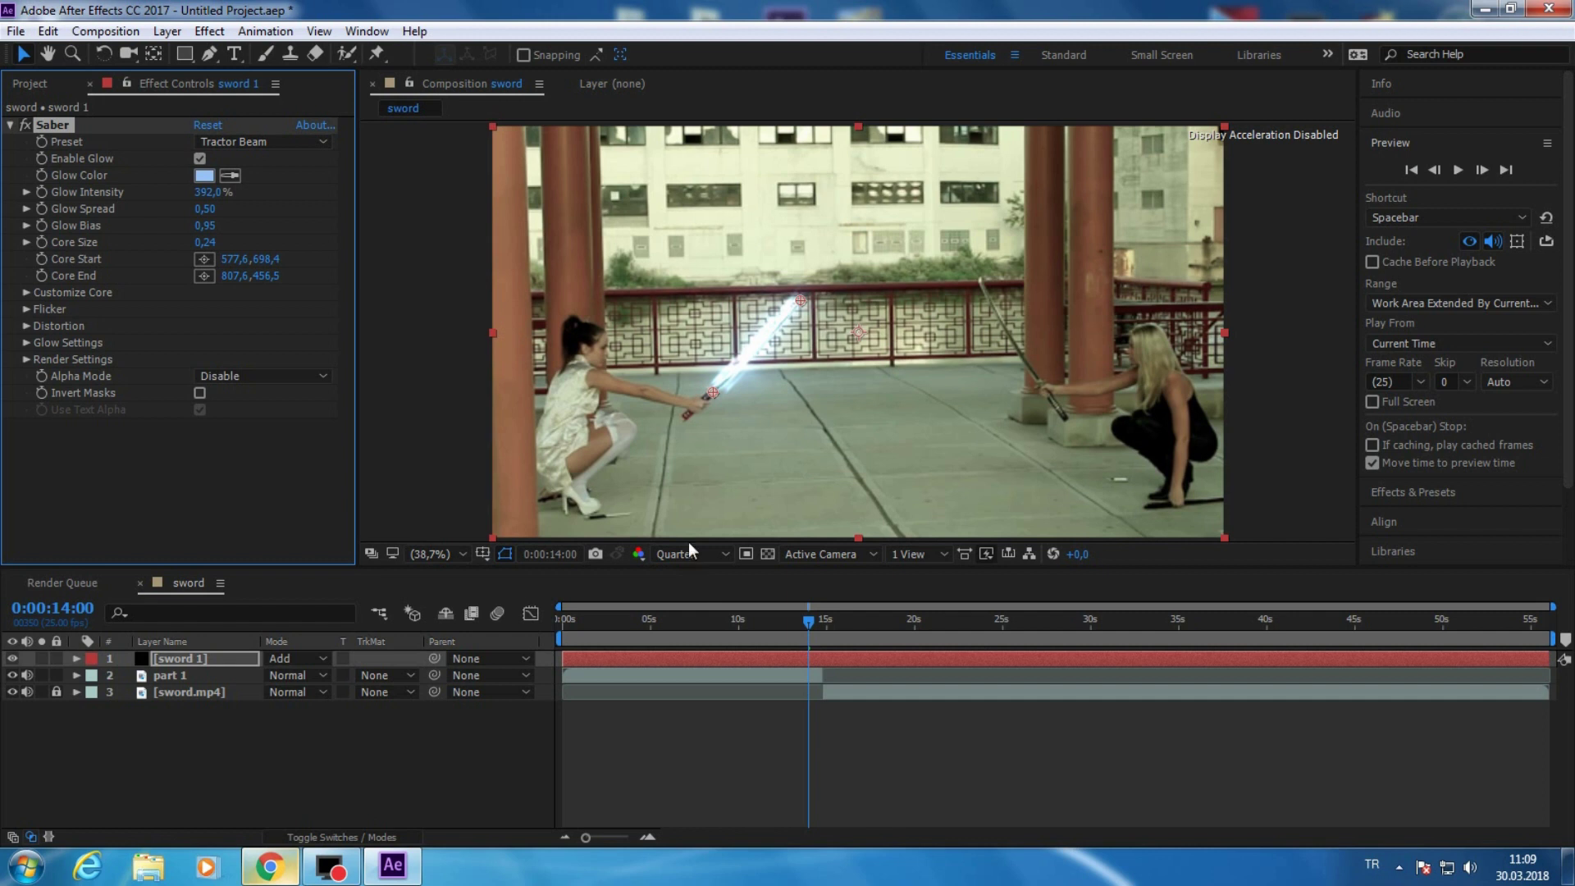
- At 0:00:14:00, place Core Start and Core End at the hilt (586.6,687.5) and keyframe both
scroll(701, 470, up, 2)
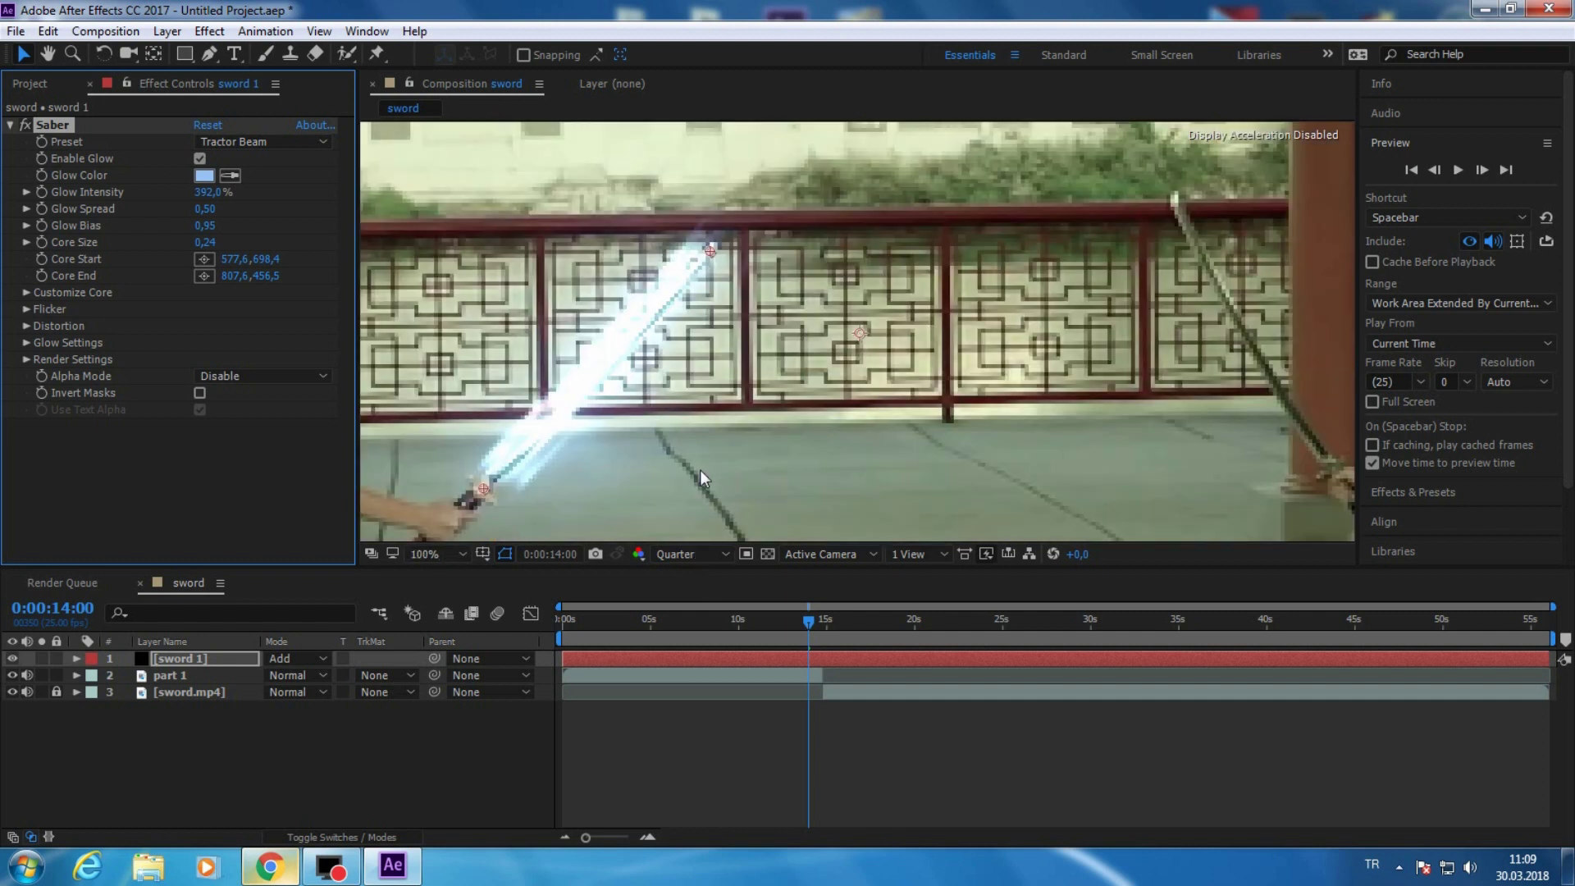
click(74, 660)
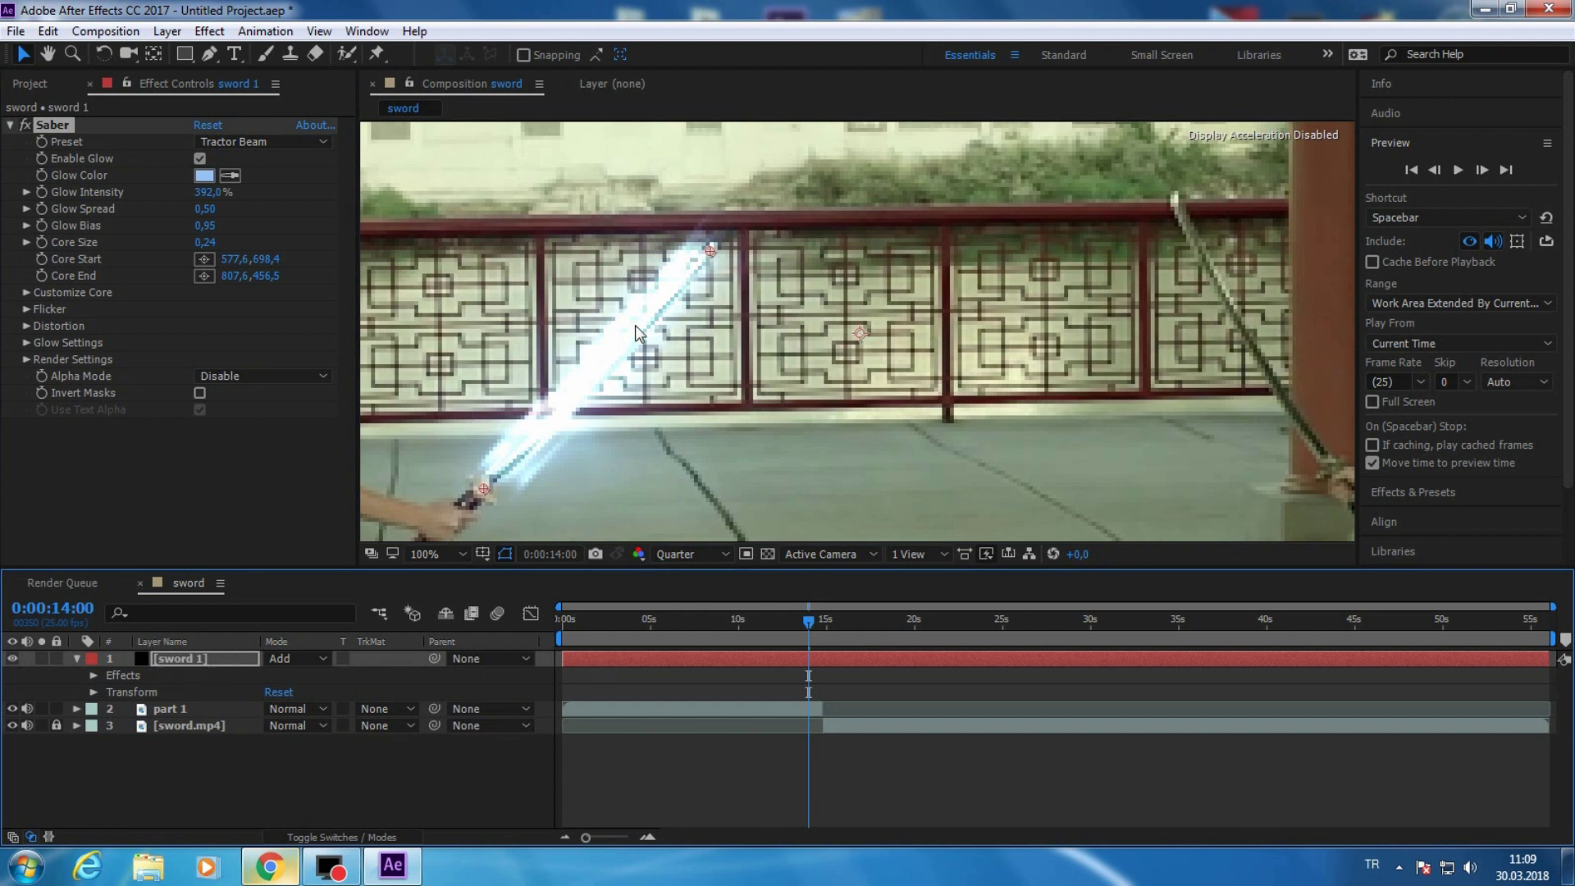
click(11, 659)
drag(485, 485, 488, 483)
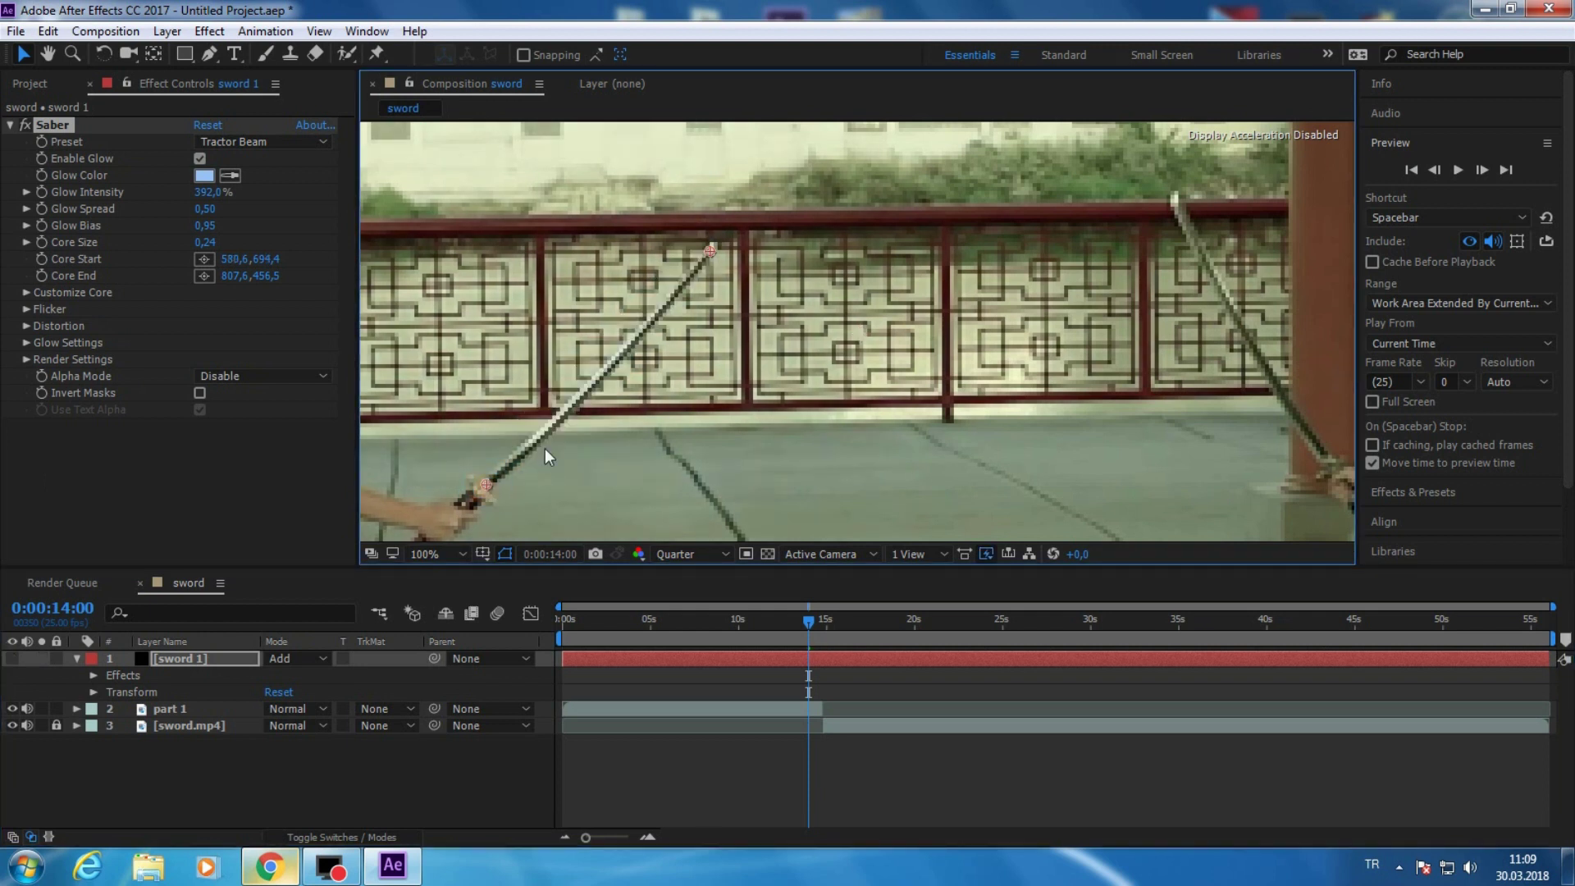
drag(712, 250, 717, 246)
drag(719, 241, 647, 319)
click(39, 259)
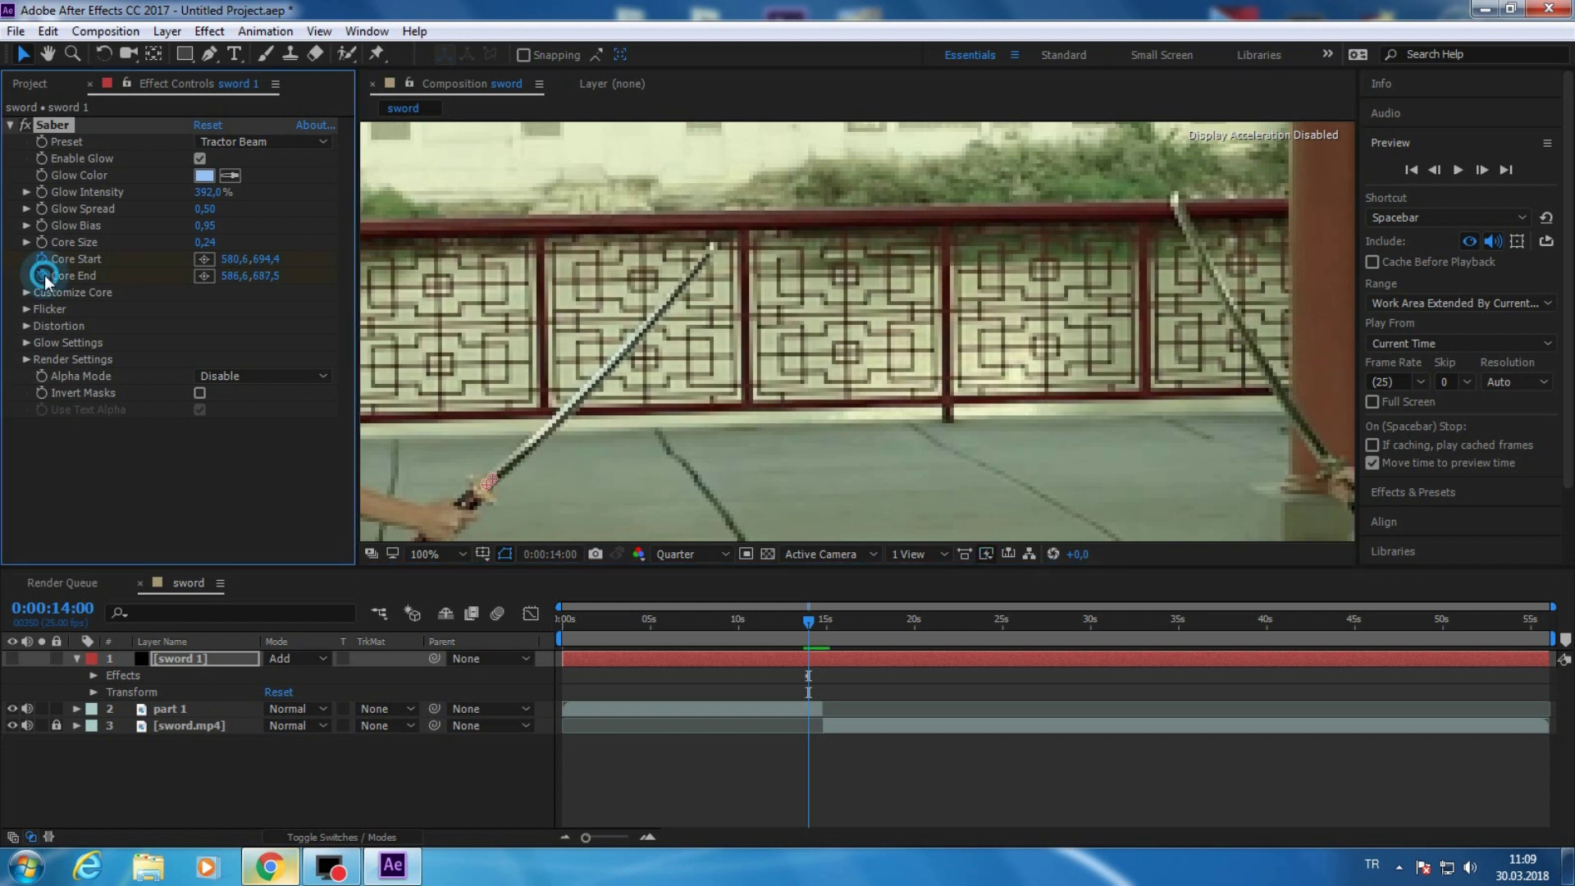
- At 0:00:14:20, drag Core End to the left sword's tip (815.6,445.5) to keyframe the growing blade
drag(810, 622, 821, 624)
click(821, 623)
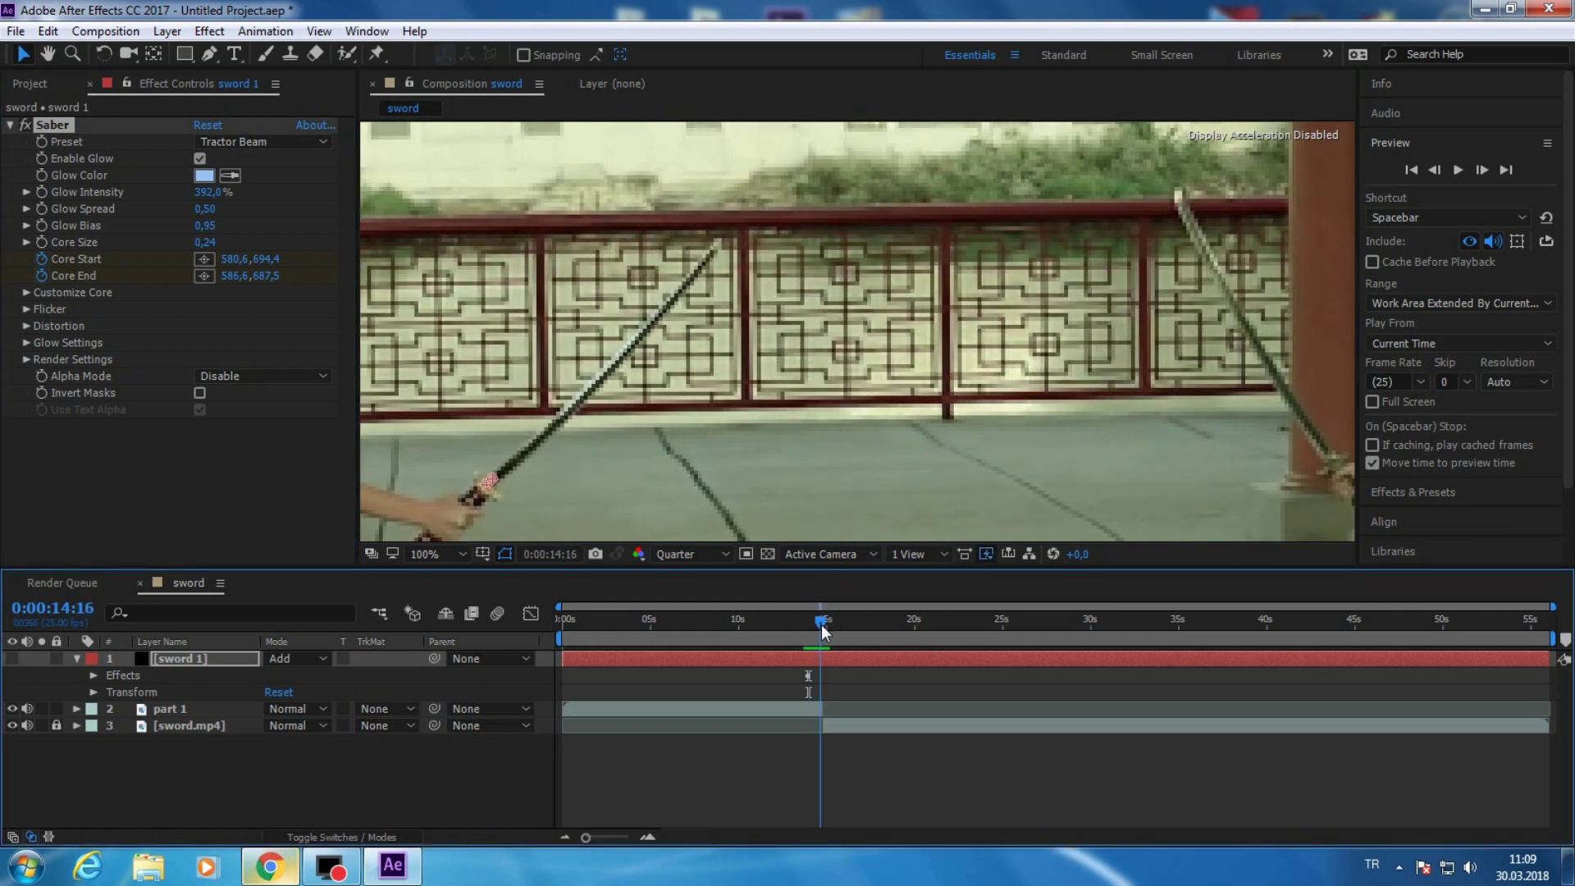
click(1489, 170)
click(1488, 171)
click(1485, 171)
click(1485, 170)
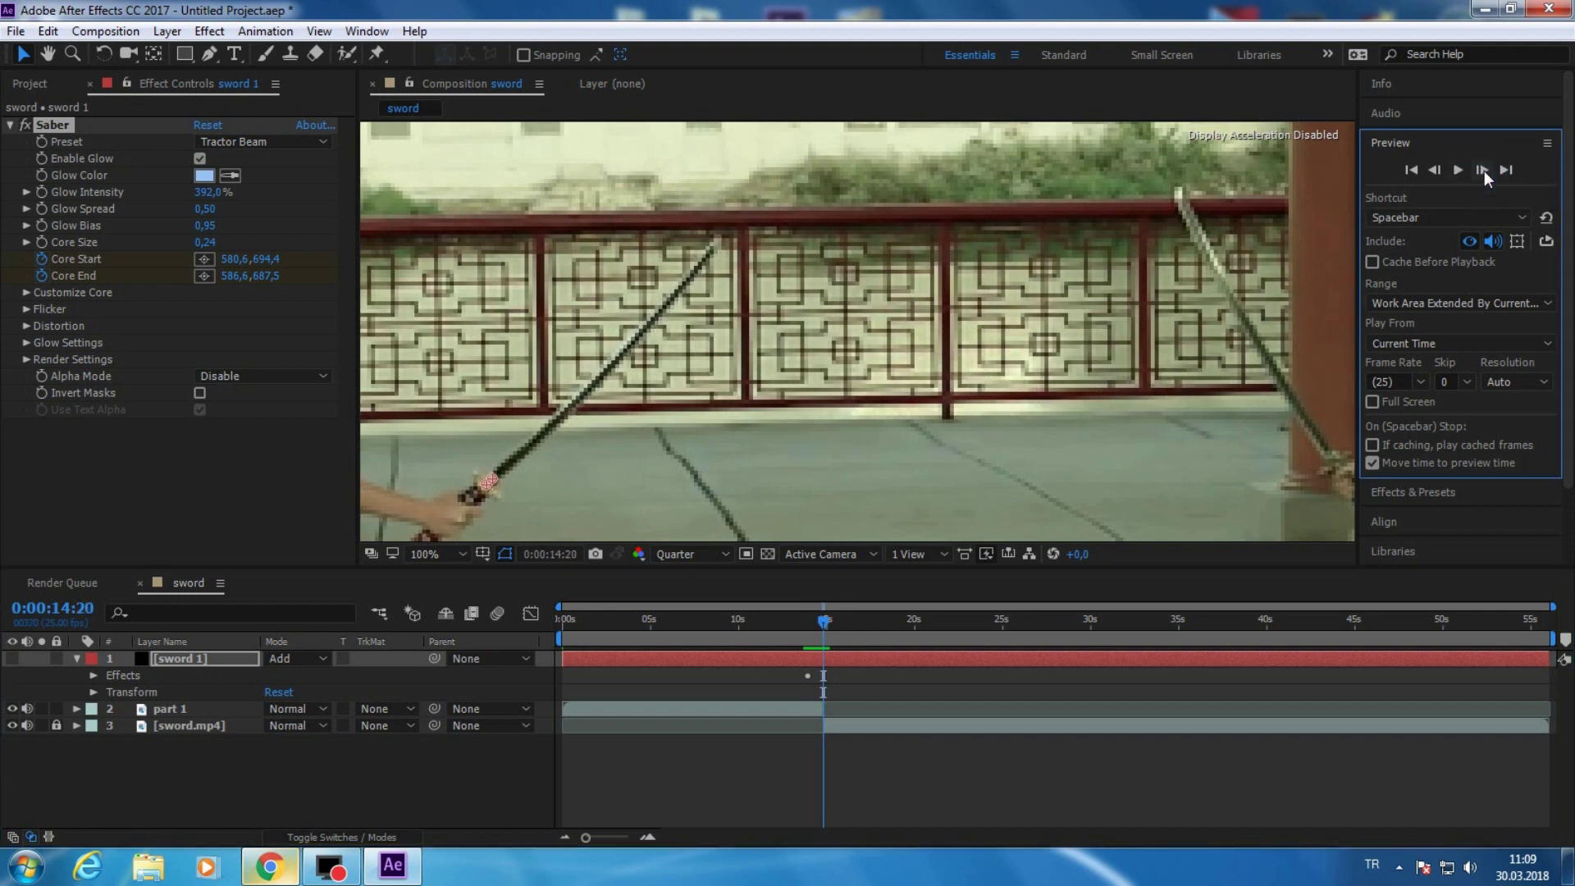
click(1484, 170)
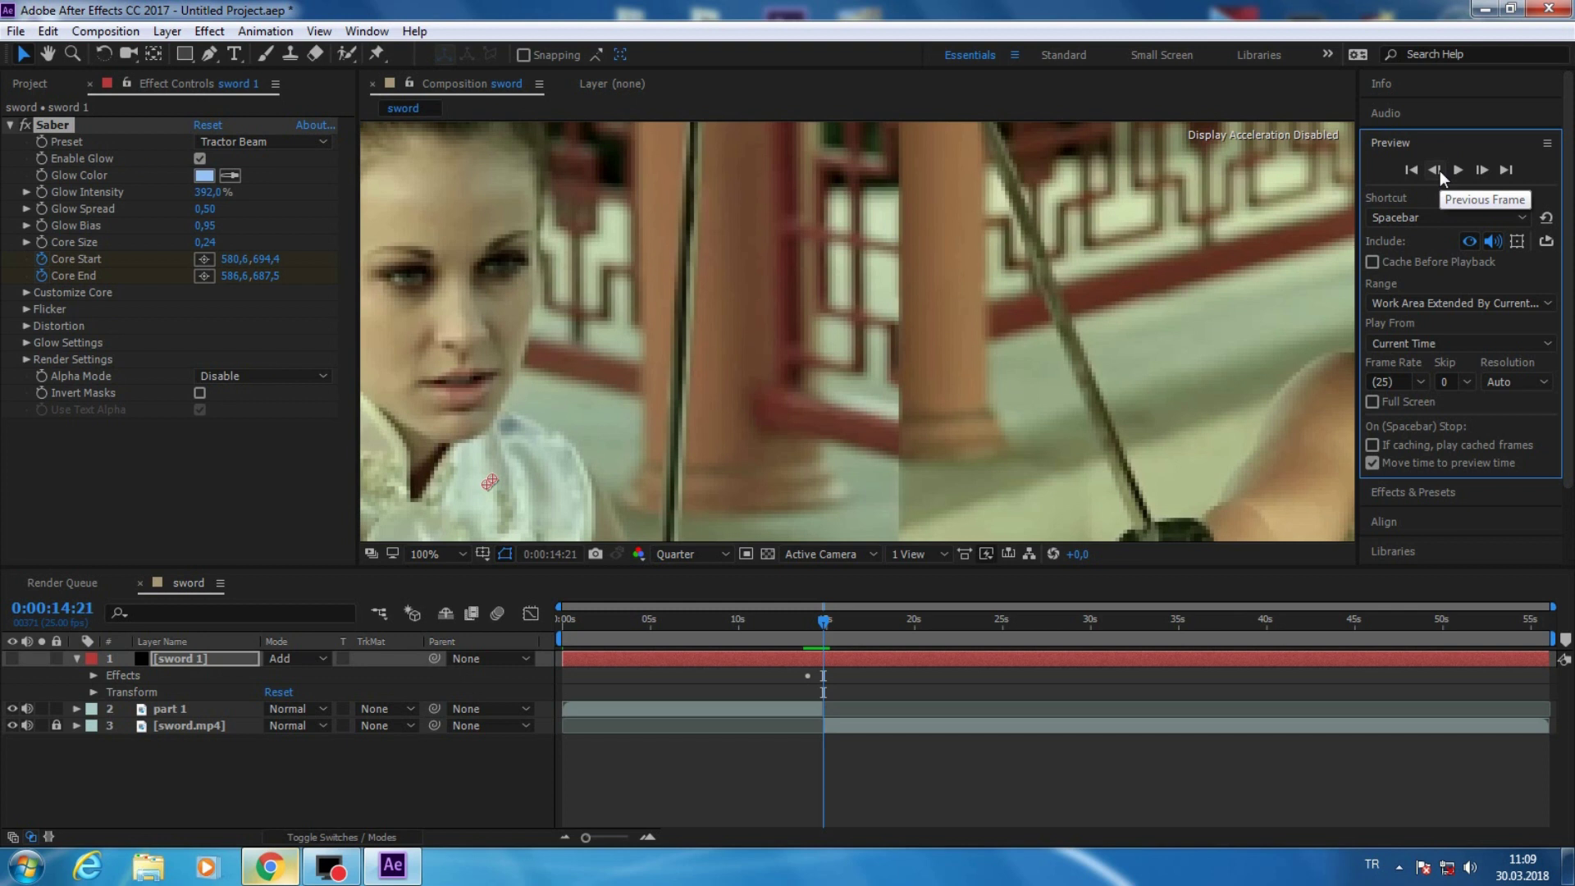
click(1440, 171)
drag(498, 476, 640, 355)
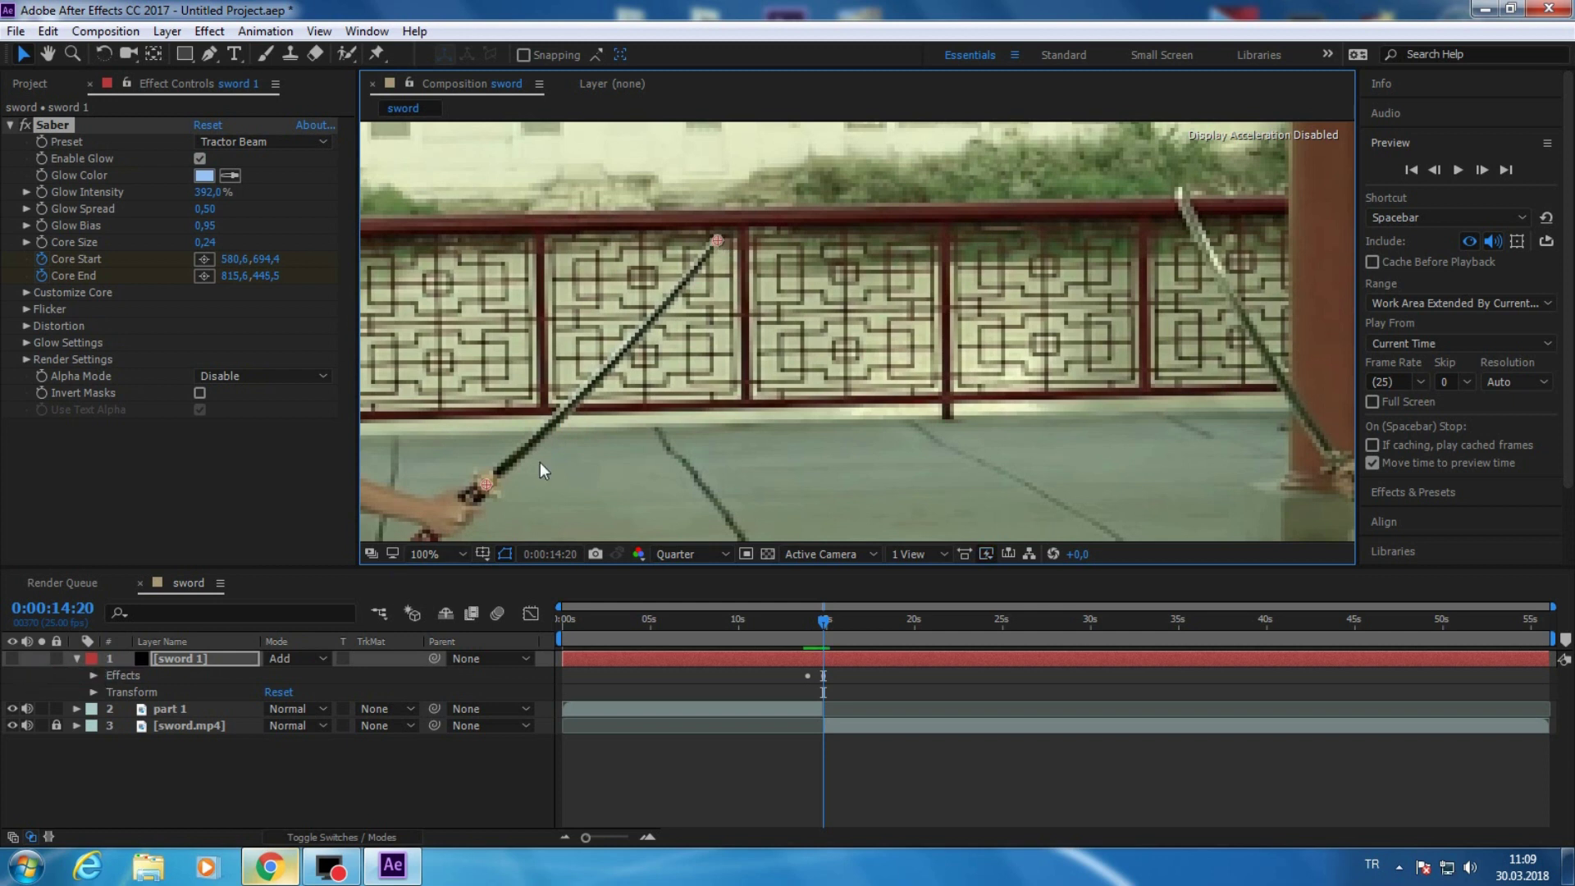
scroll(542, 467, down, 2)
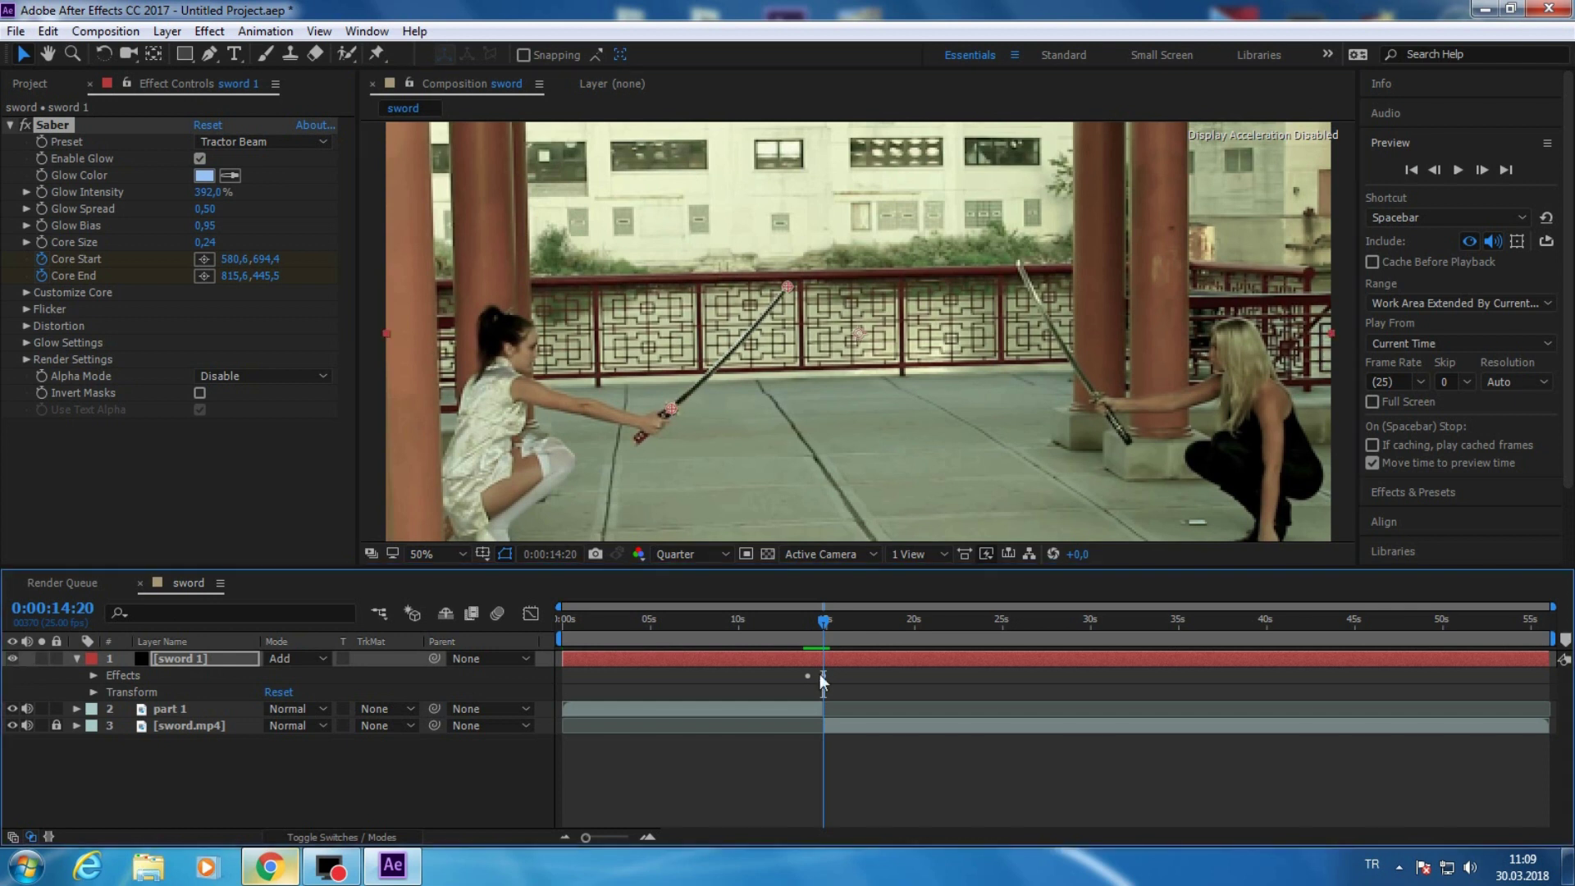
drag(823, 624, 801, 640)
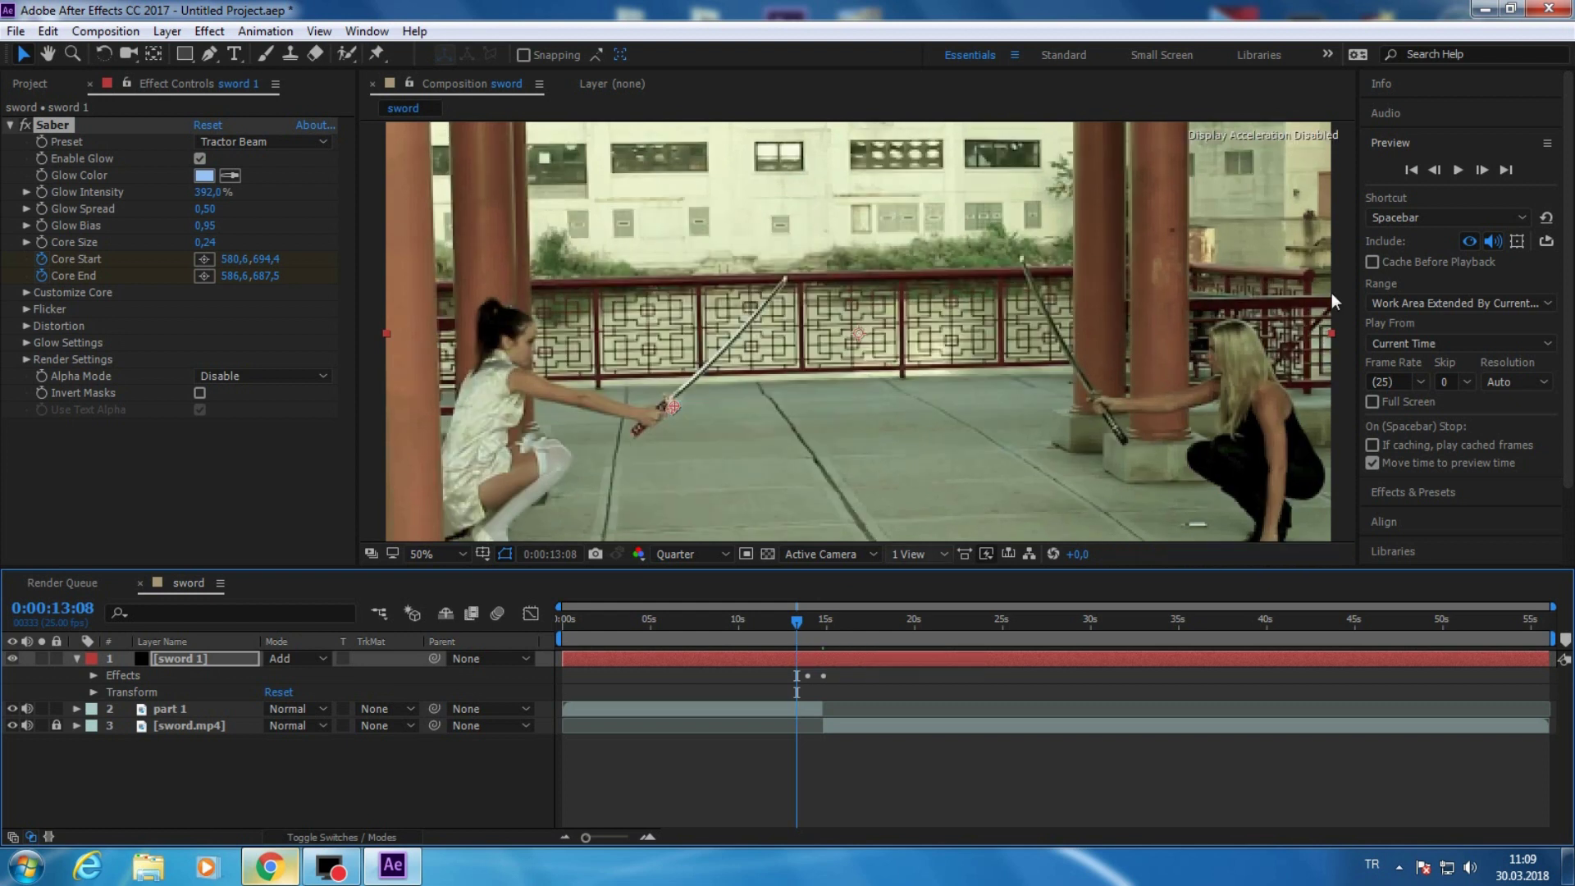
- Preview the blade growing to the tip, then return to 0:00:13:23 and right-click the timeline
click(1459, 169)
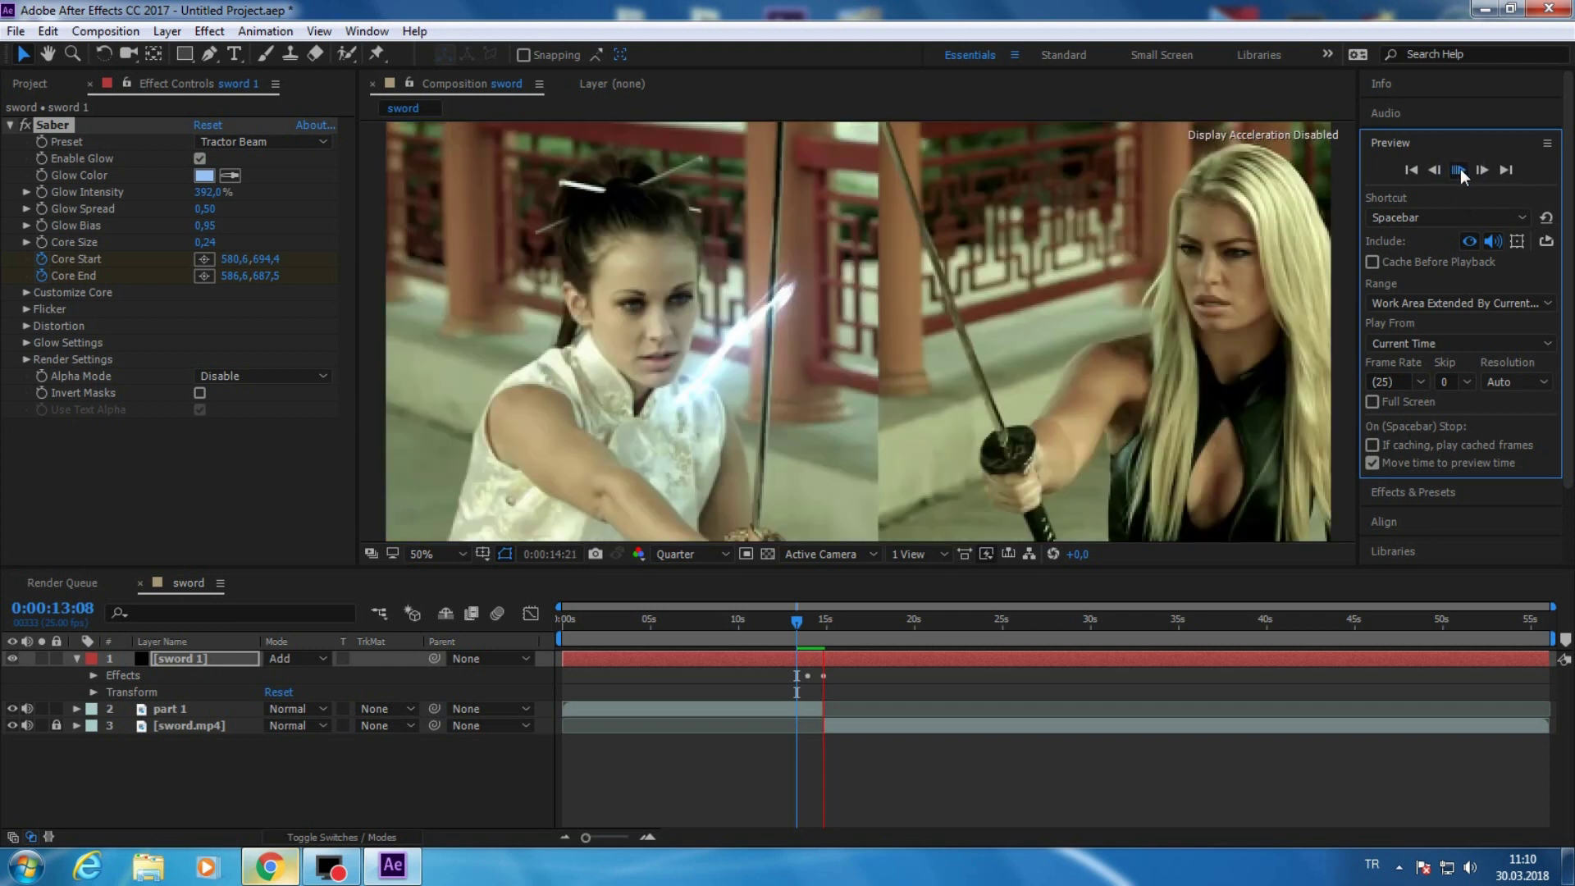
click(1457, 170)
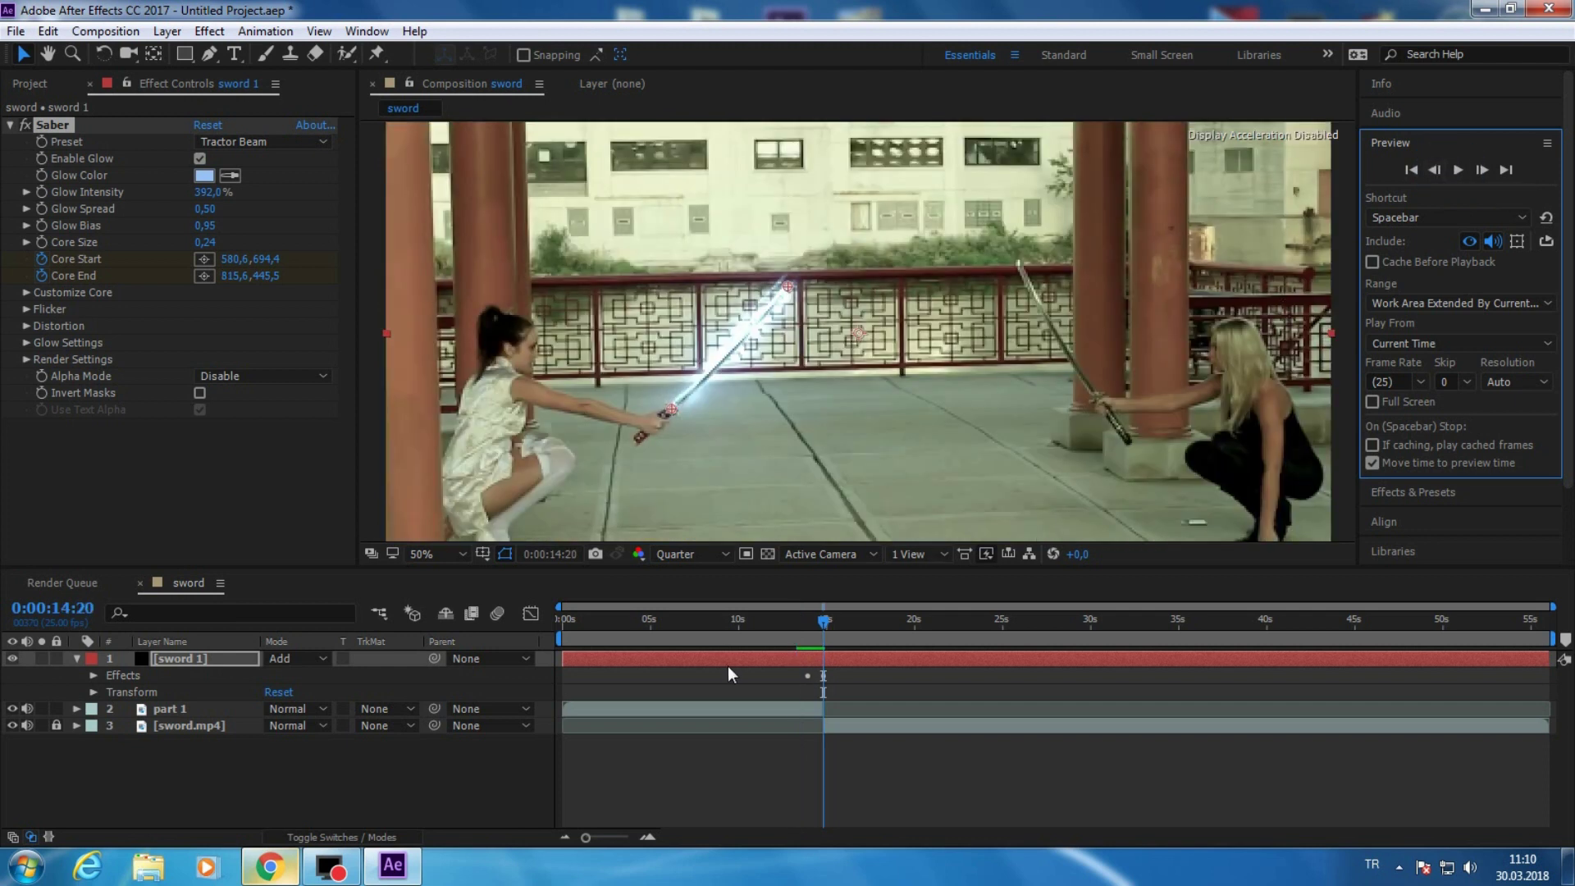
drag(820, 623, 810, 622)
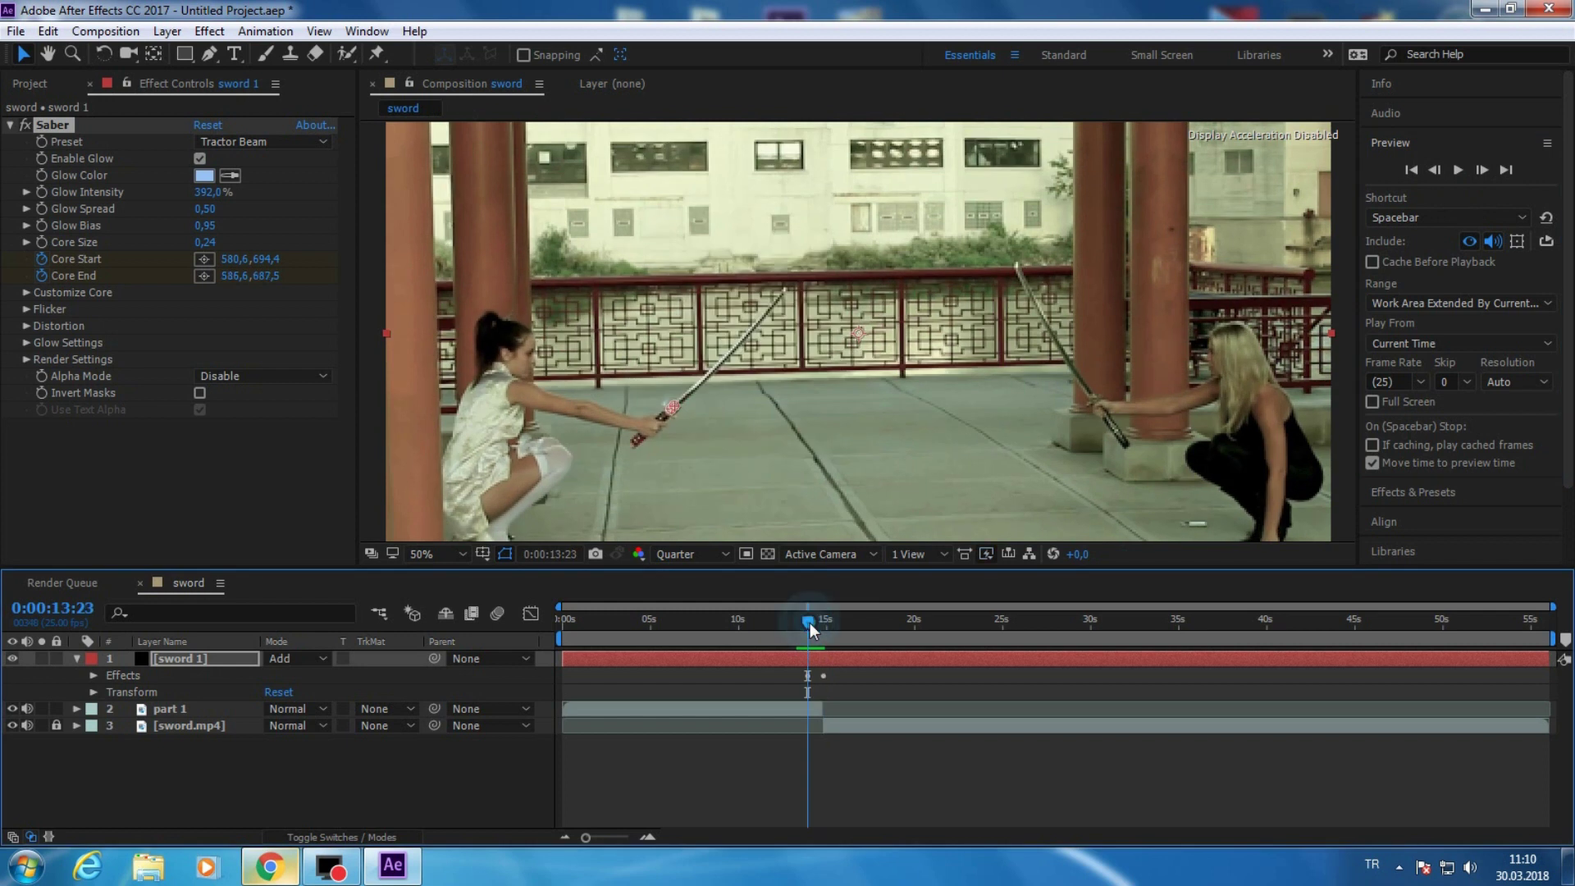
right_click(284, 790)
- Create a new black solid named 'sword' (sword 2) and set its blend mode to Add
mouse_move(334, 611)
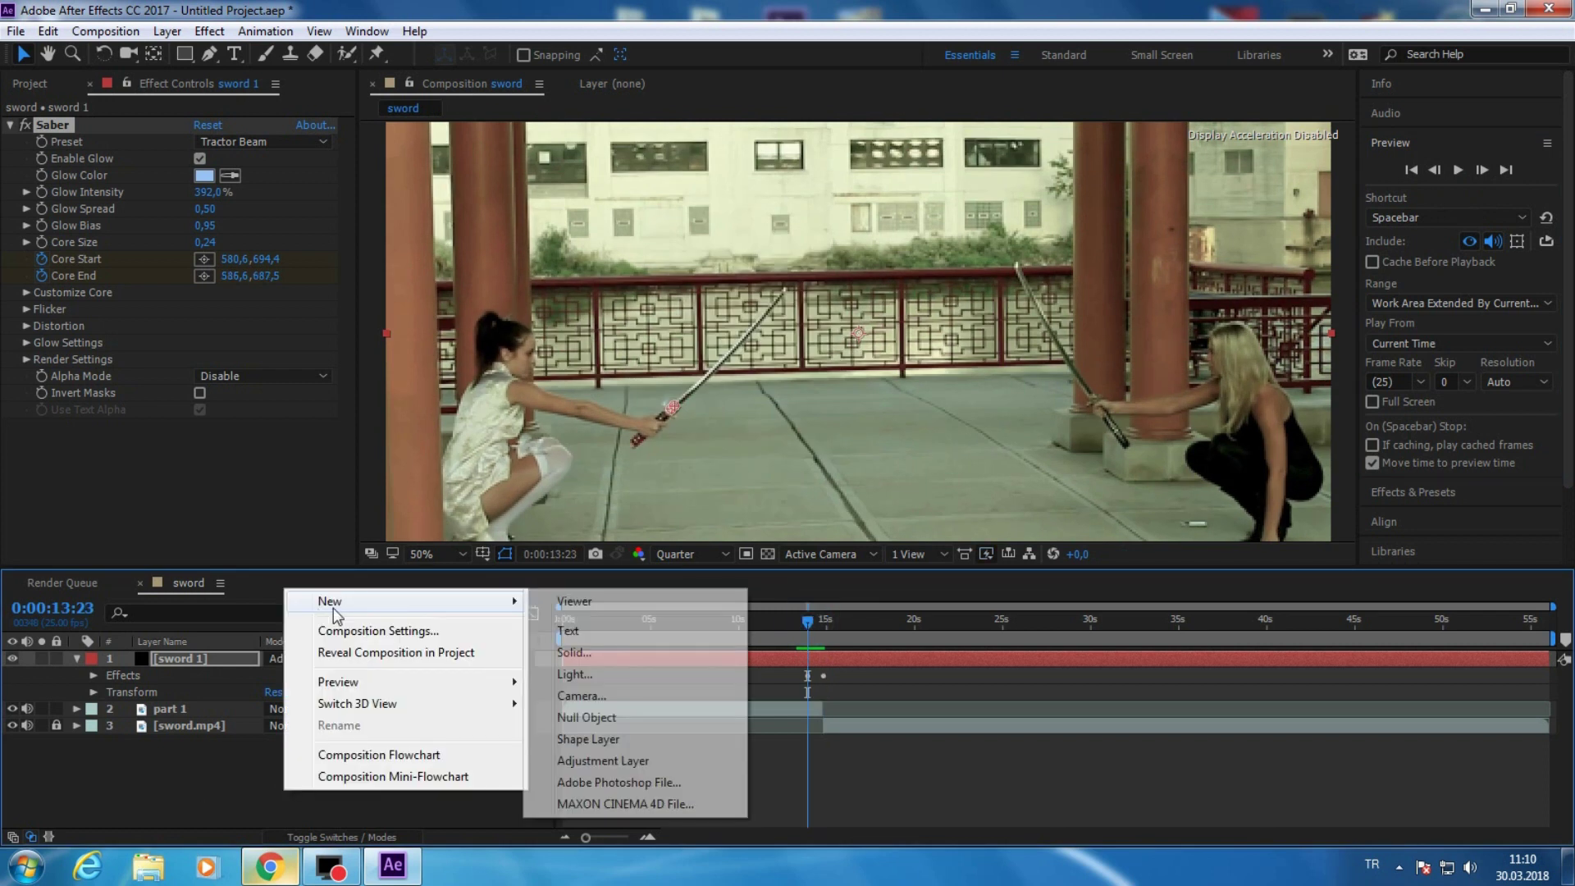
click(574, 653)
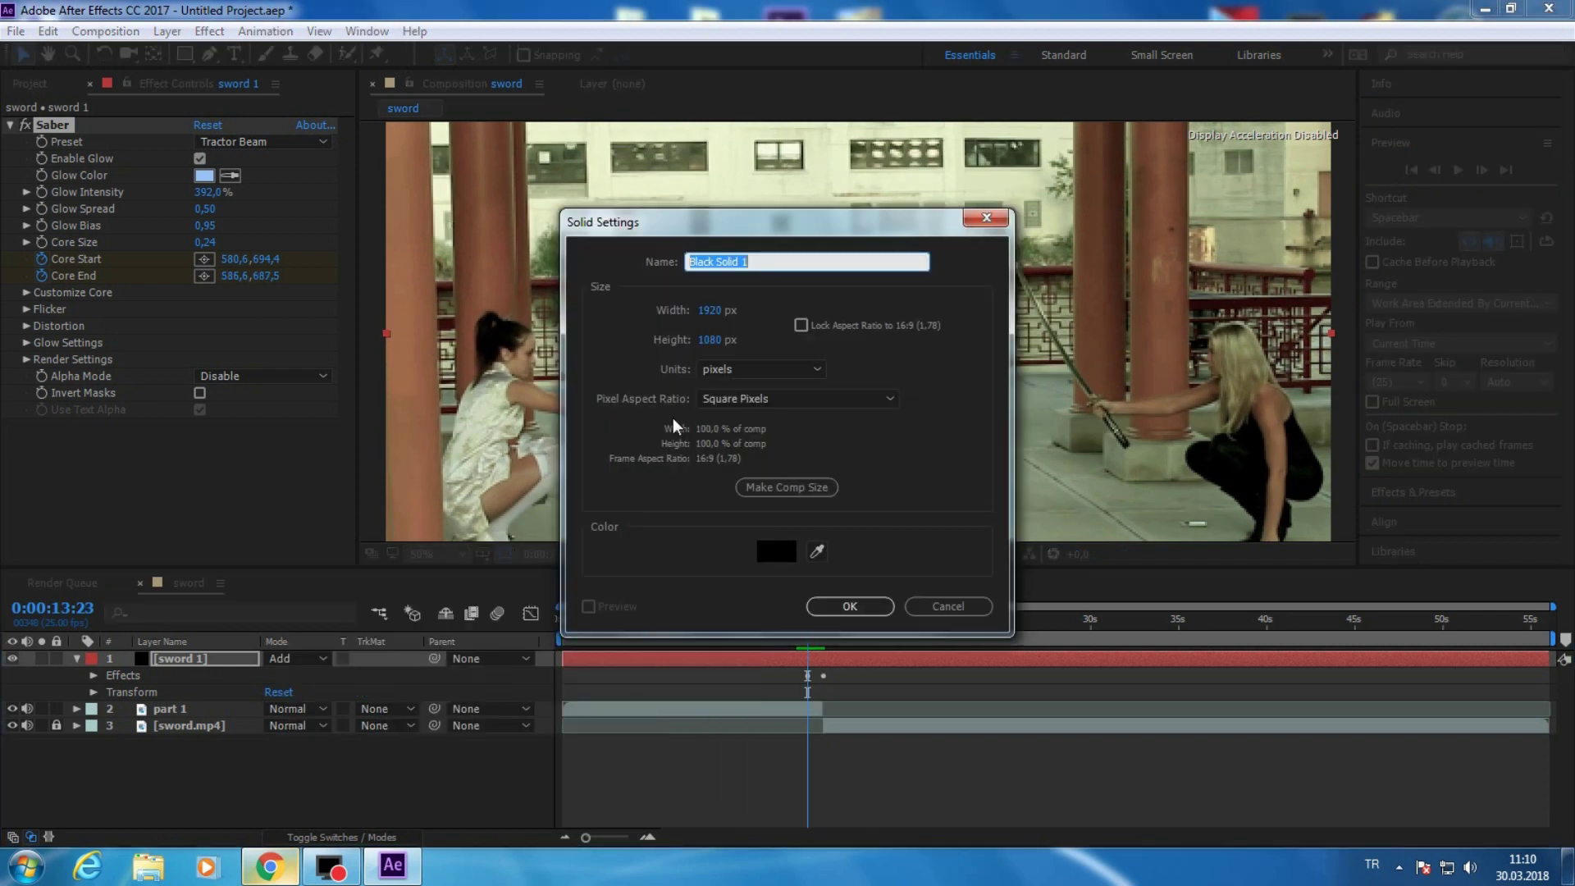
text(sword)
key(Return)
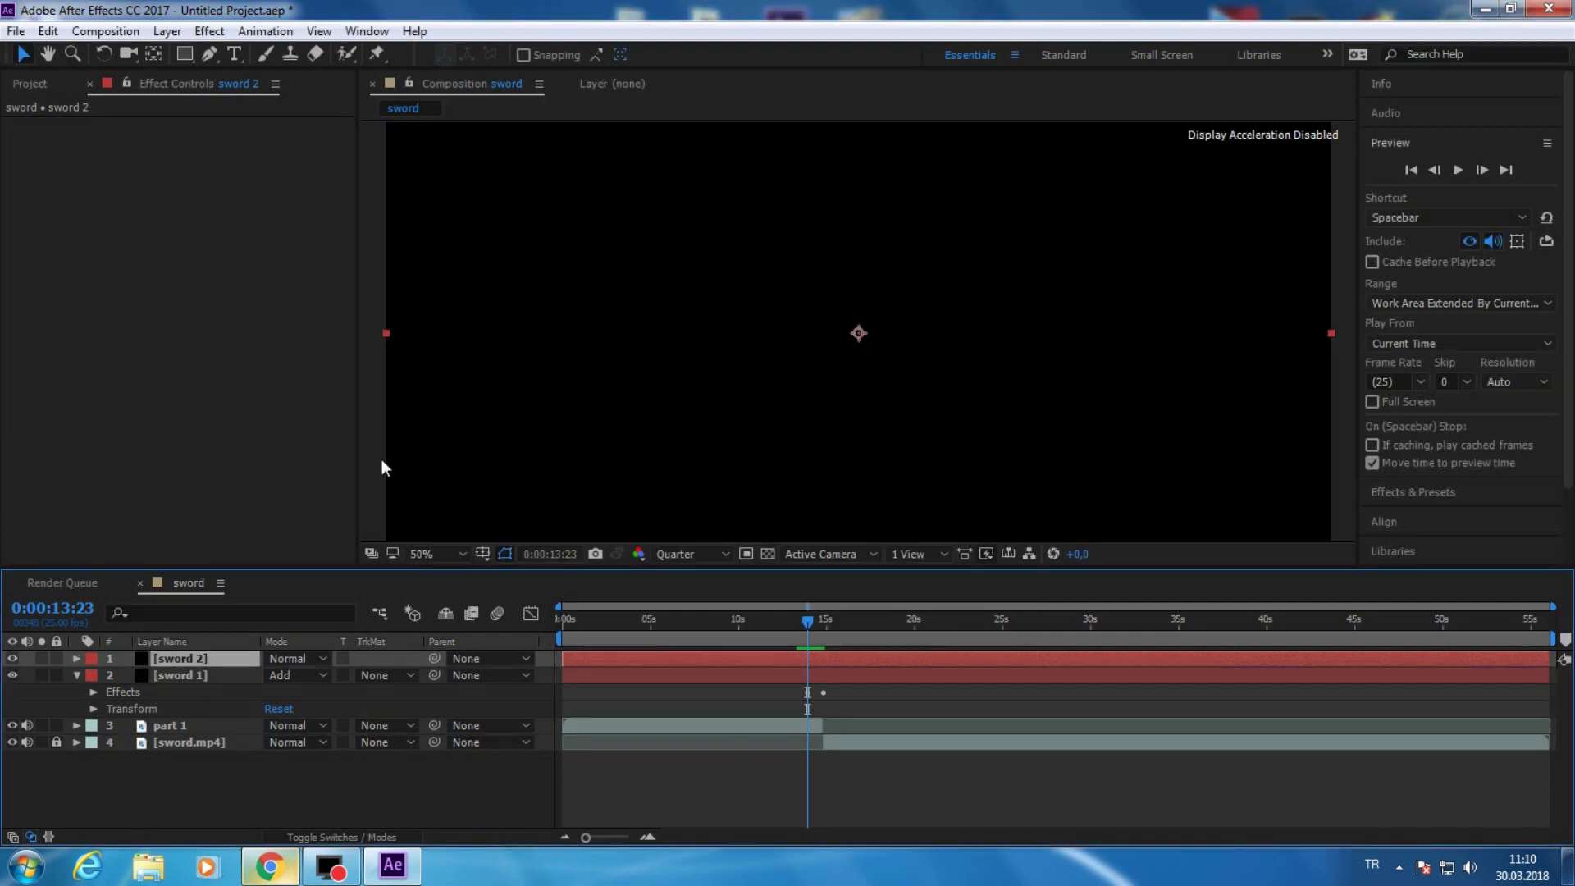
click(324, 658)
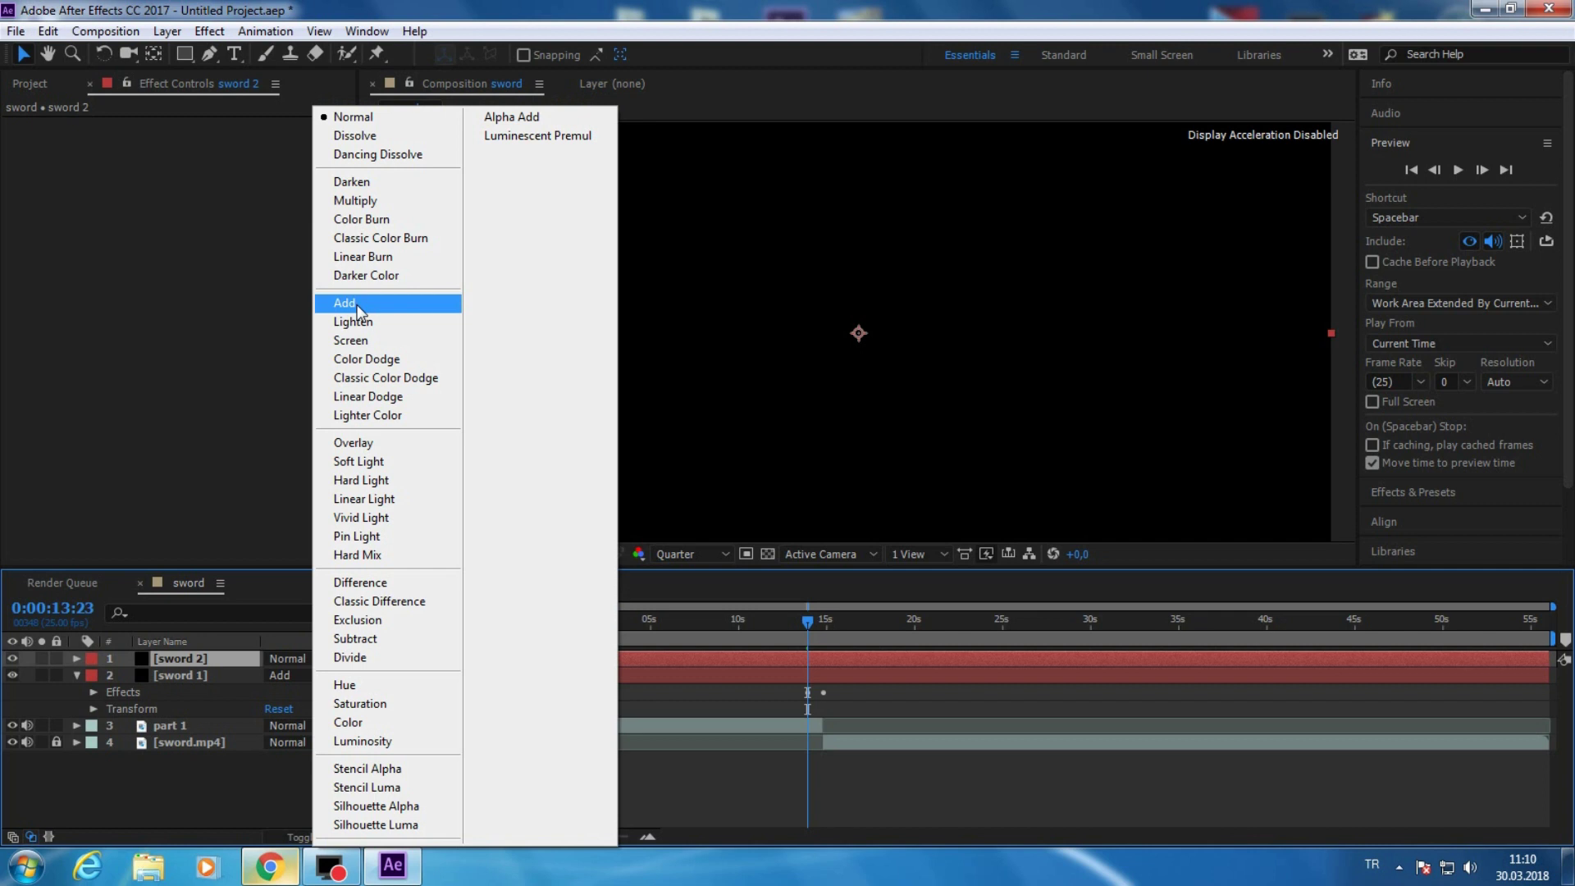
click(359, 311)
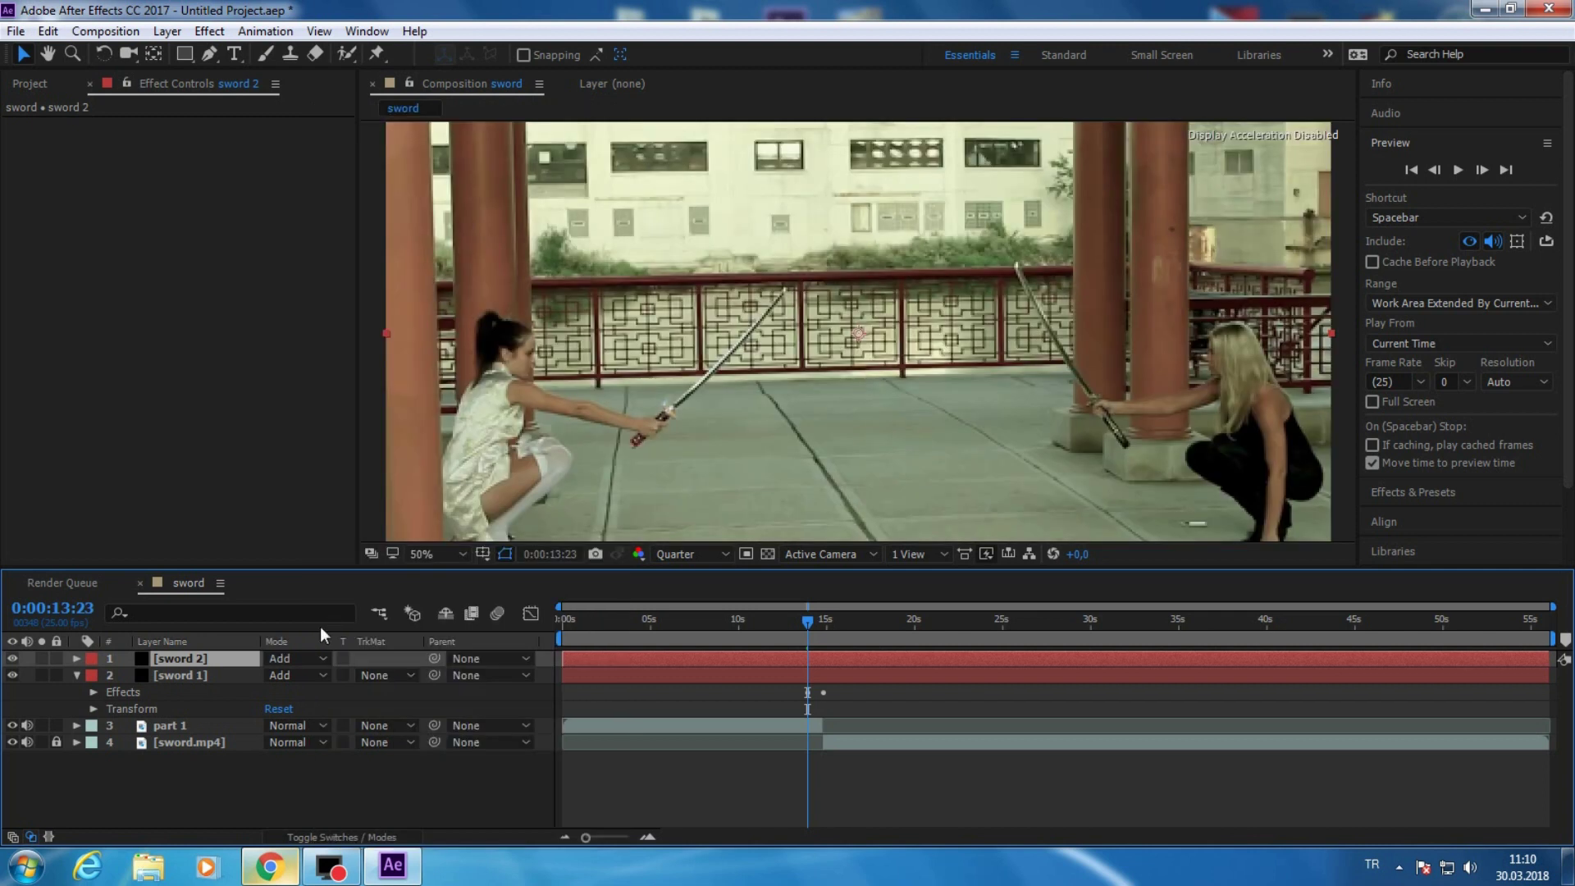
- Apply the Saber effect to sword 2 and move the blade's start onto the right sword
click(207, 31)
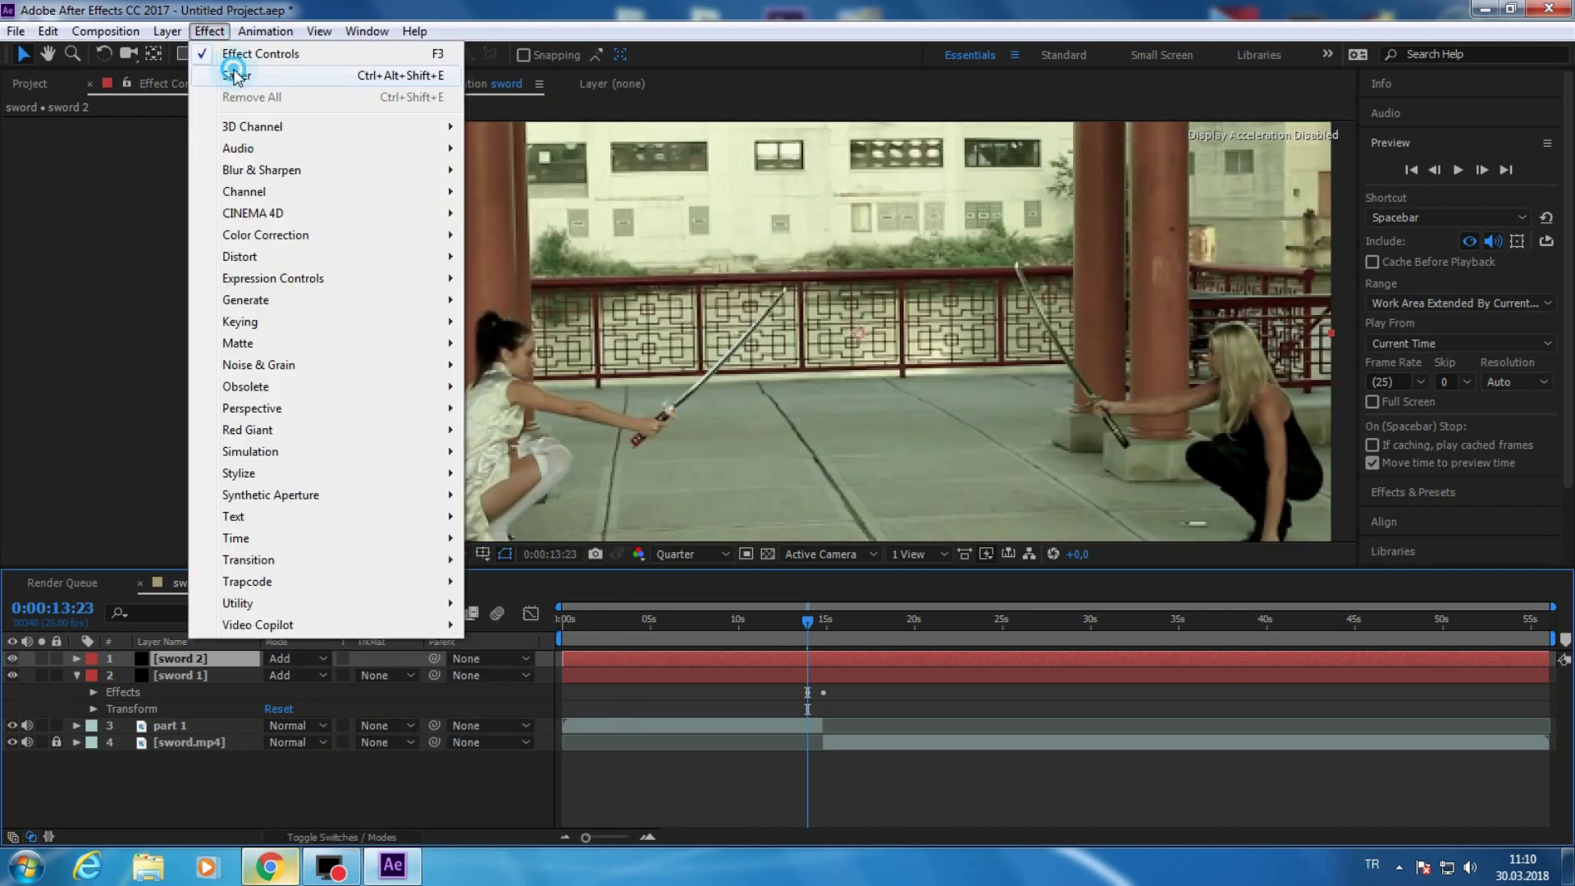
click(235, 76)
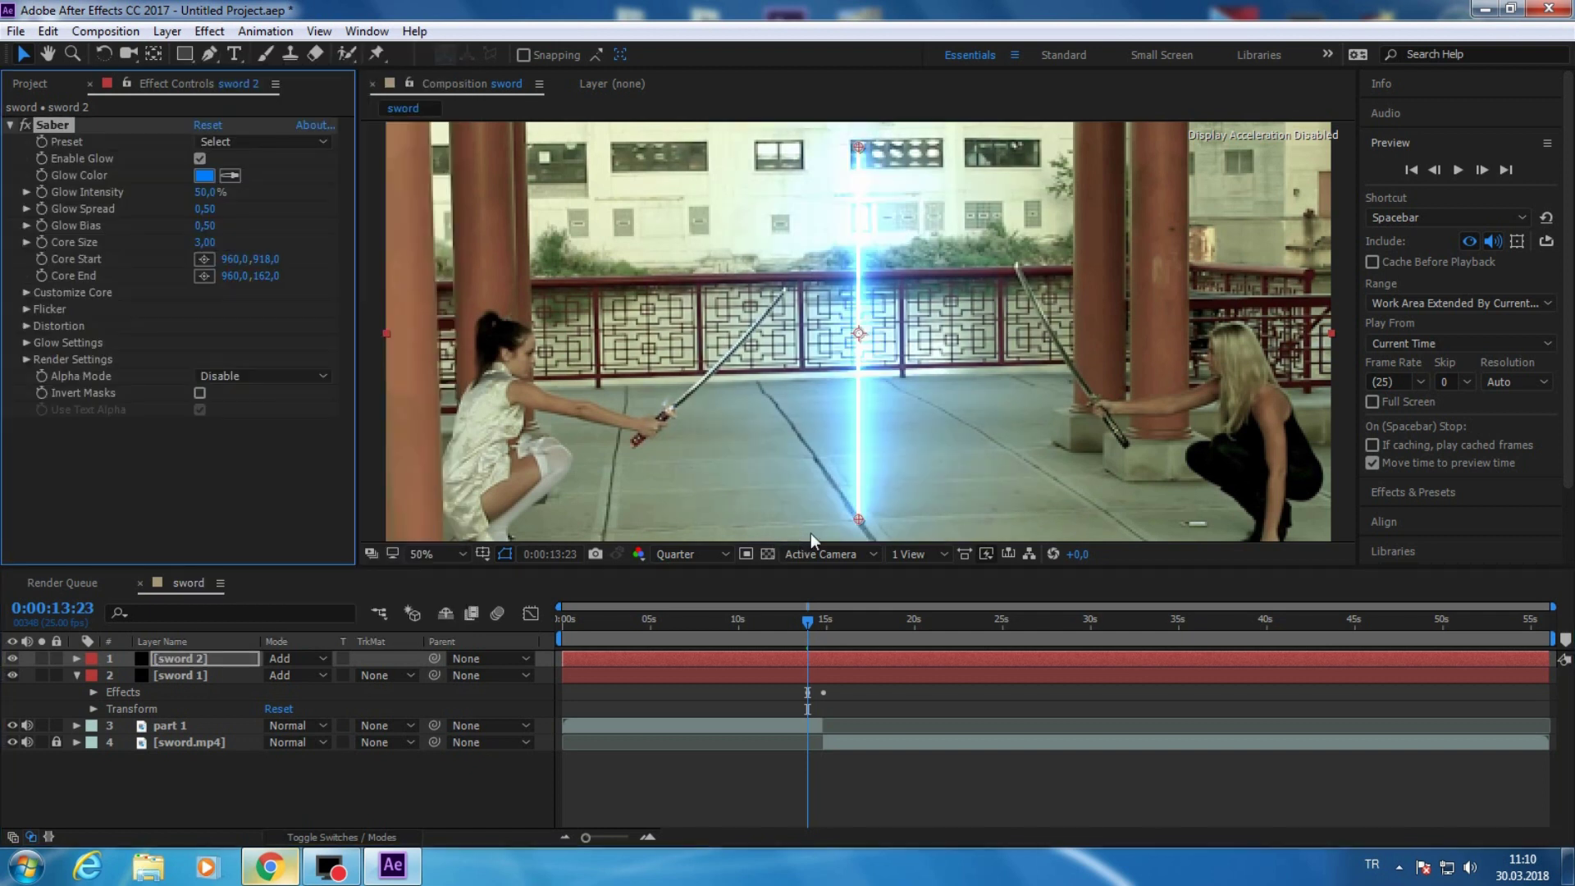
drag(859, 525, 1089, 412)
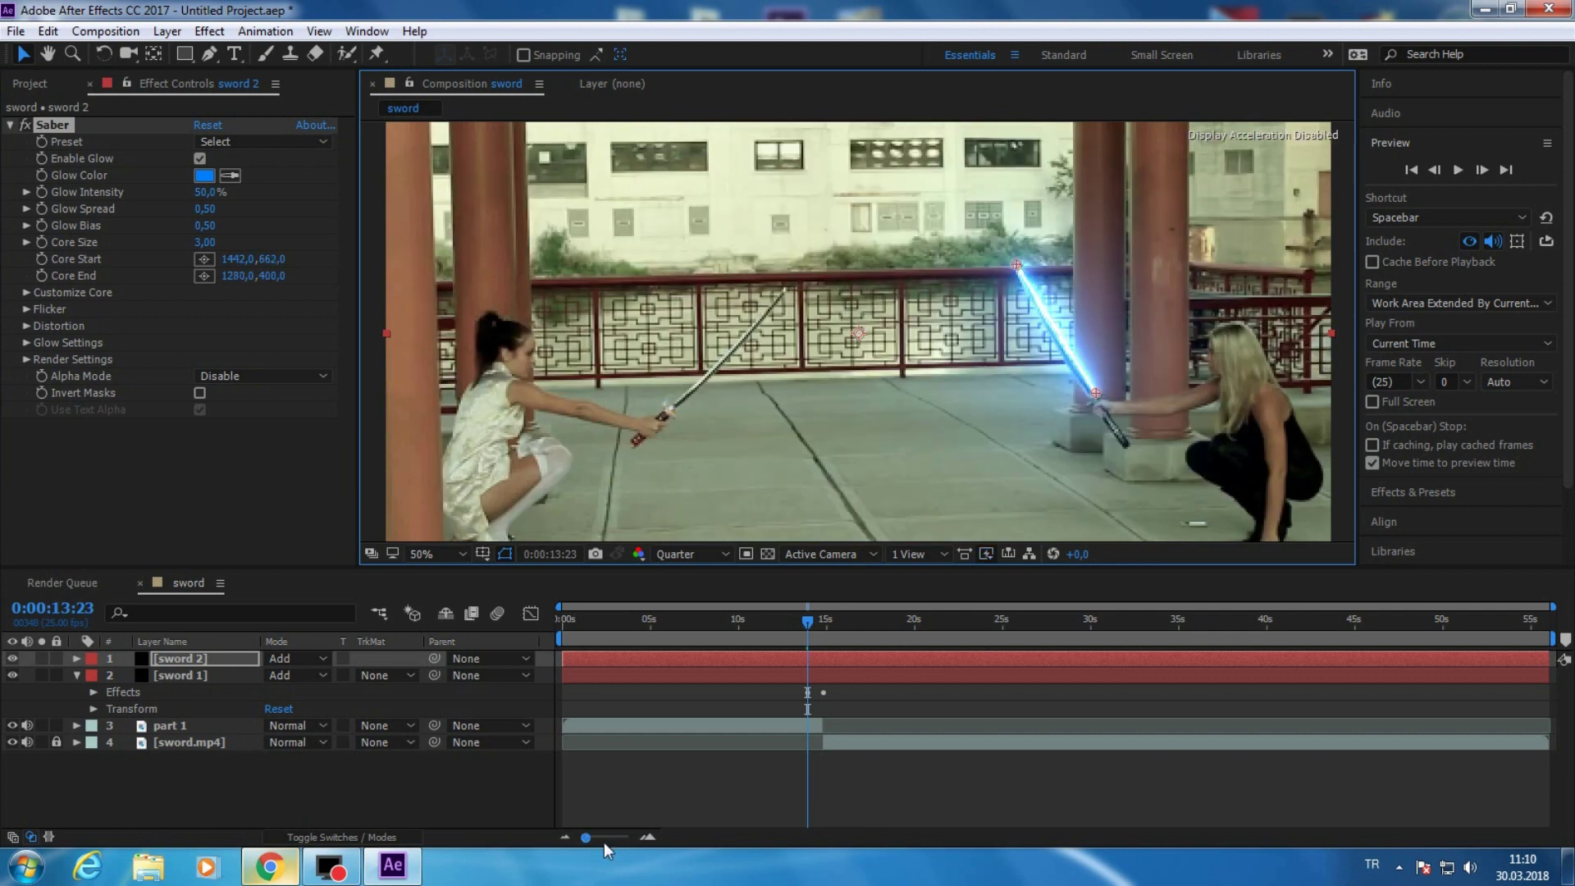
- Zoom the timeline to frames at 0:00:14:00 and reveal sword 2's properties
drag(604, 842, 629, 837)
drag(1057, 624, 1140, 640)
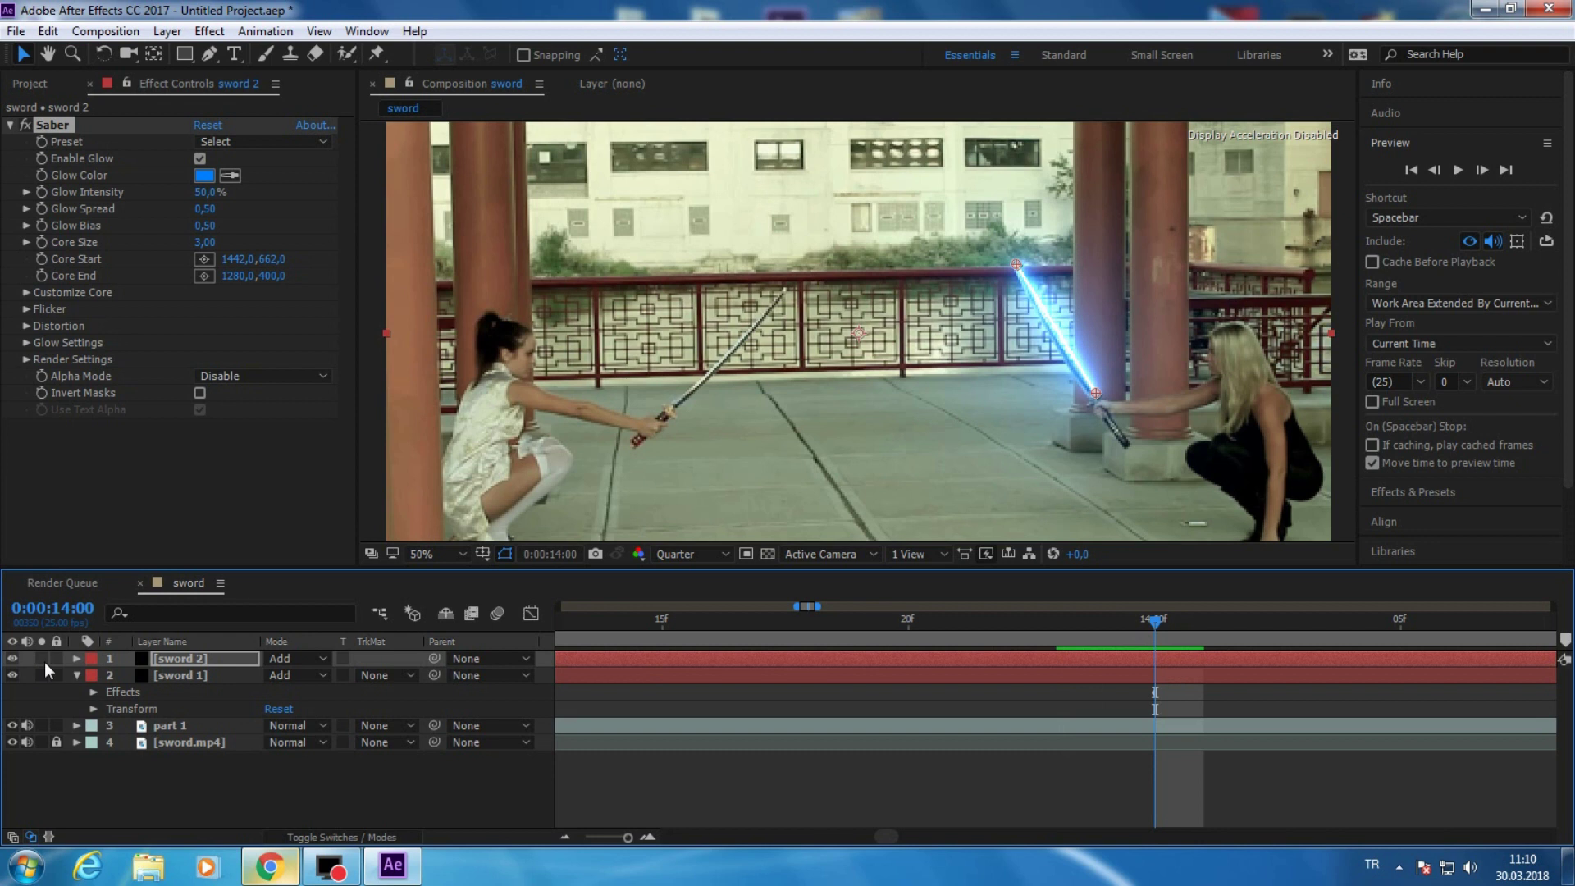
click(77, 658)
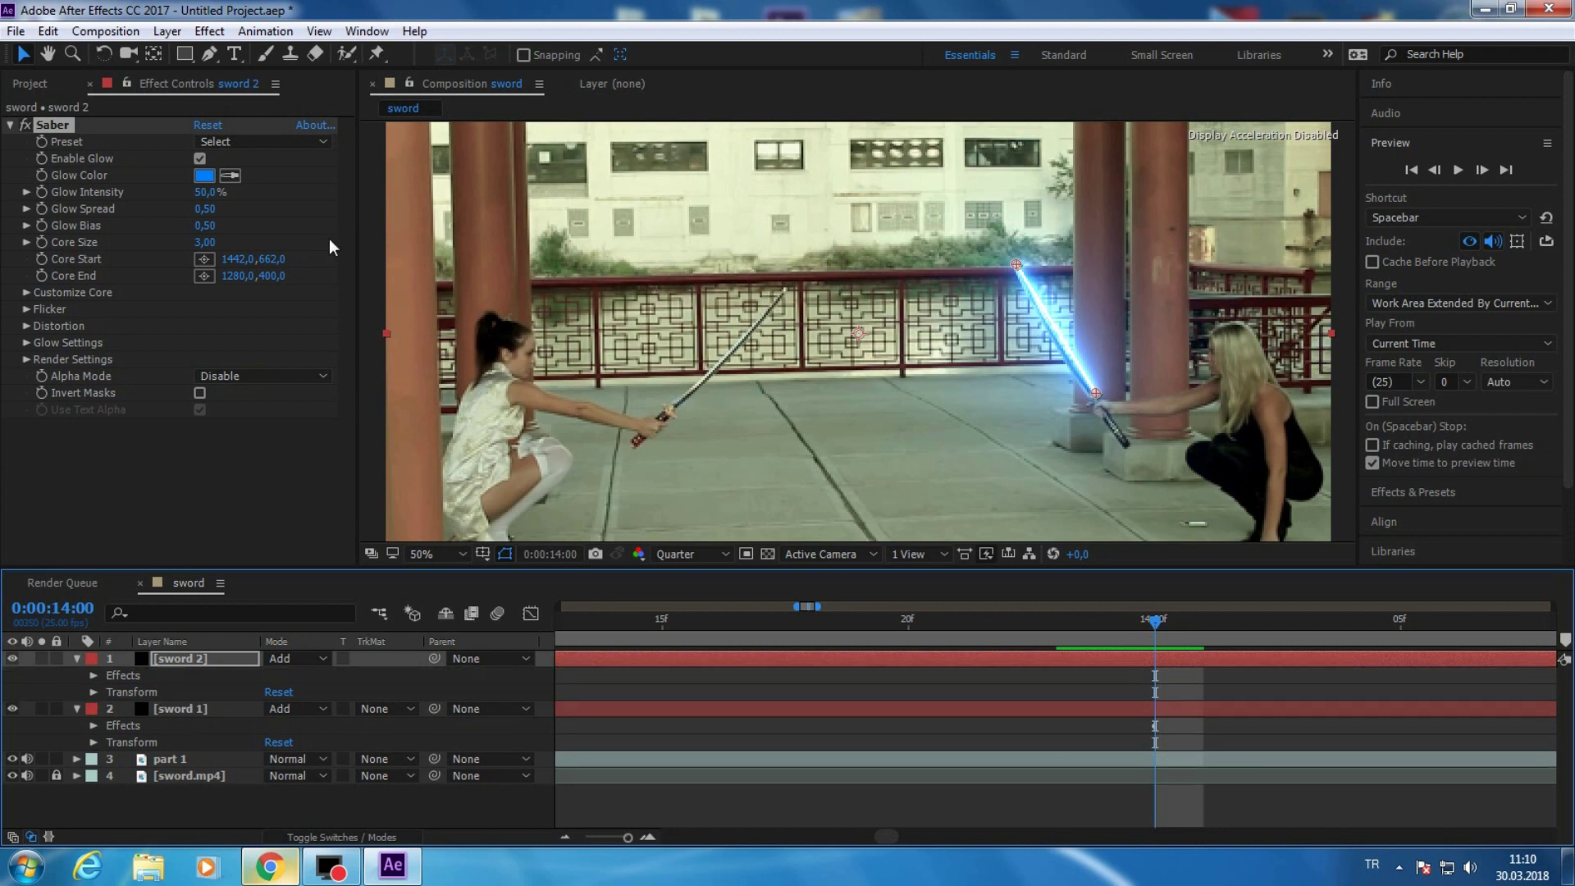
- Apply the Tractor Beam preset to the second saber and set Motion Blur Multiplier to 0
click(306, 138)
scroll(328, 739, down, 1)
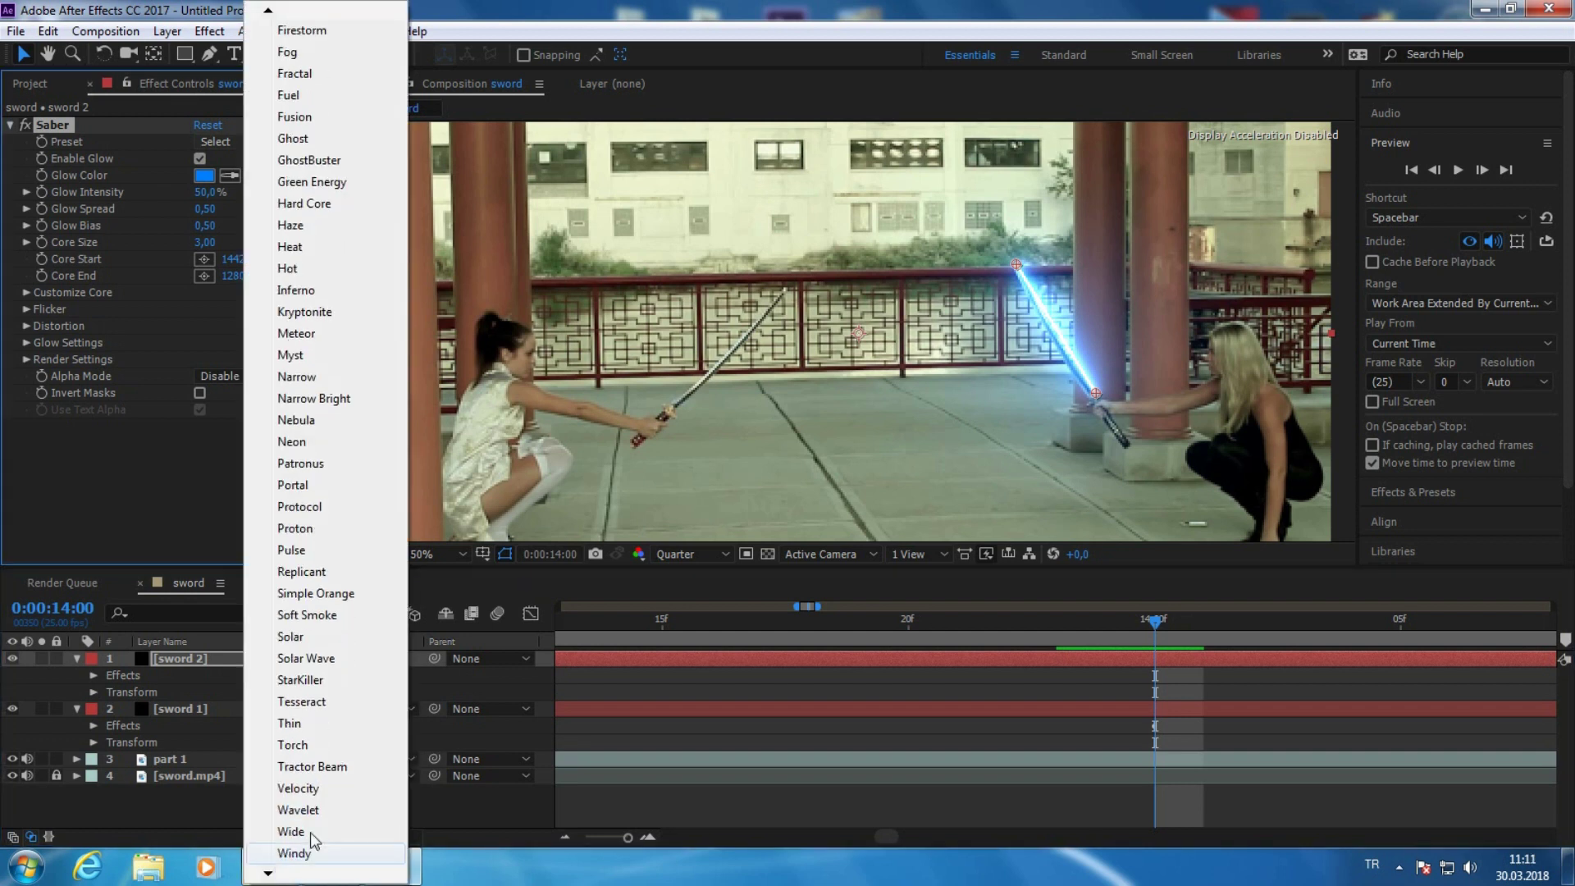
click(340, 767)
click(25, 359)
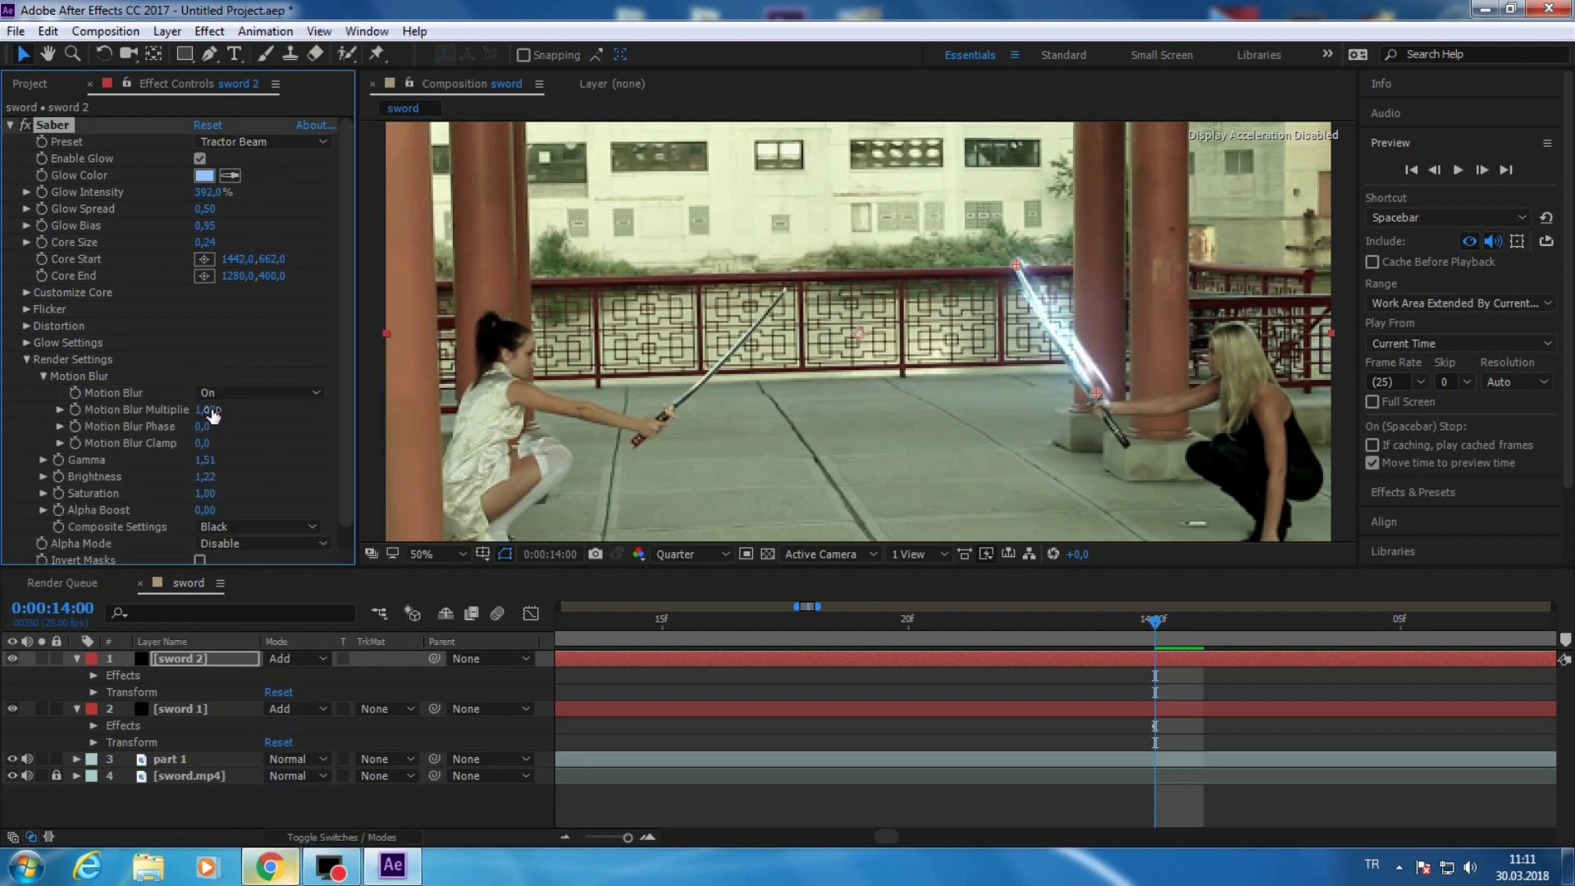
drag(212, 415, 110, 410)
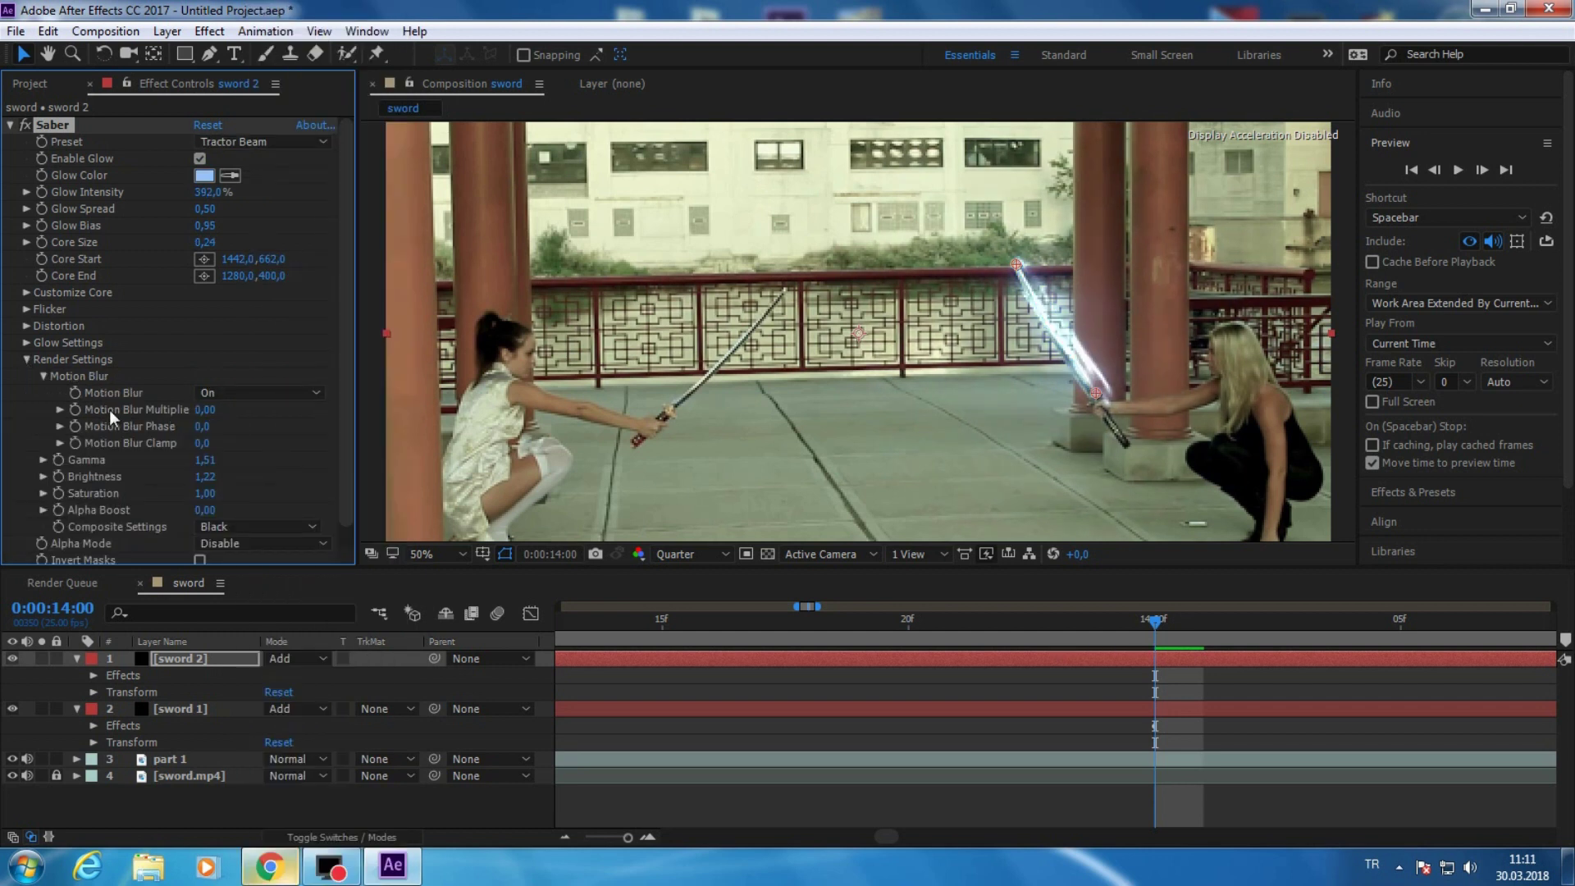
click(43, 376)
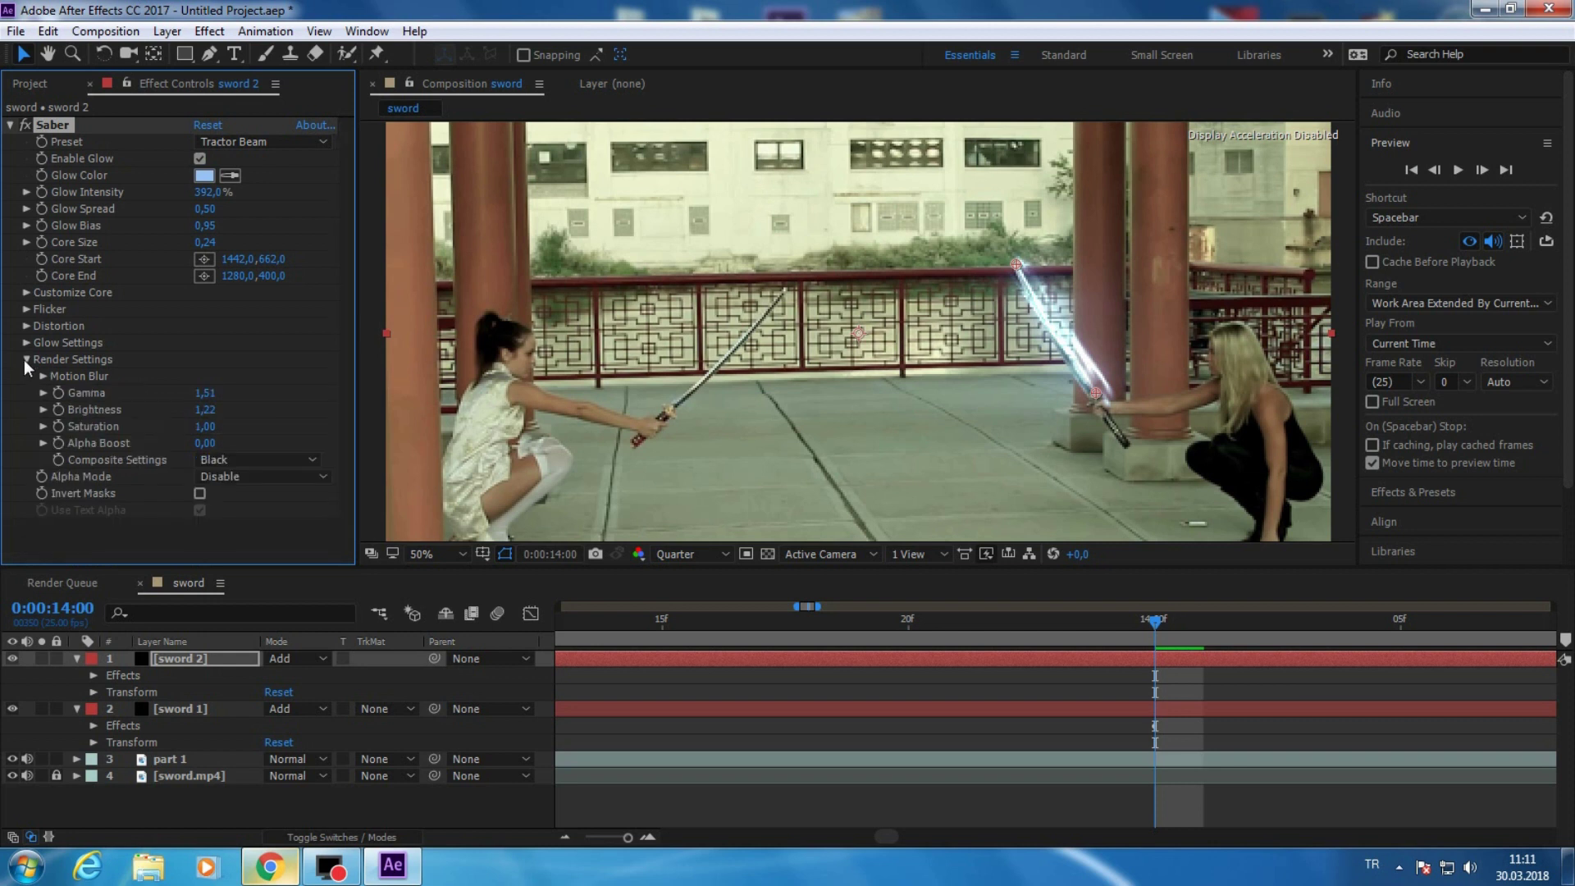
click(24, 359)
- Change the second saber's glow colour to an orange-red pink hue
click(204, 175)
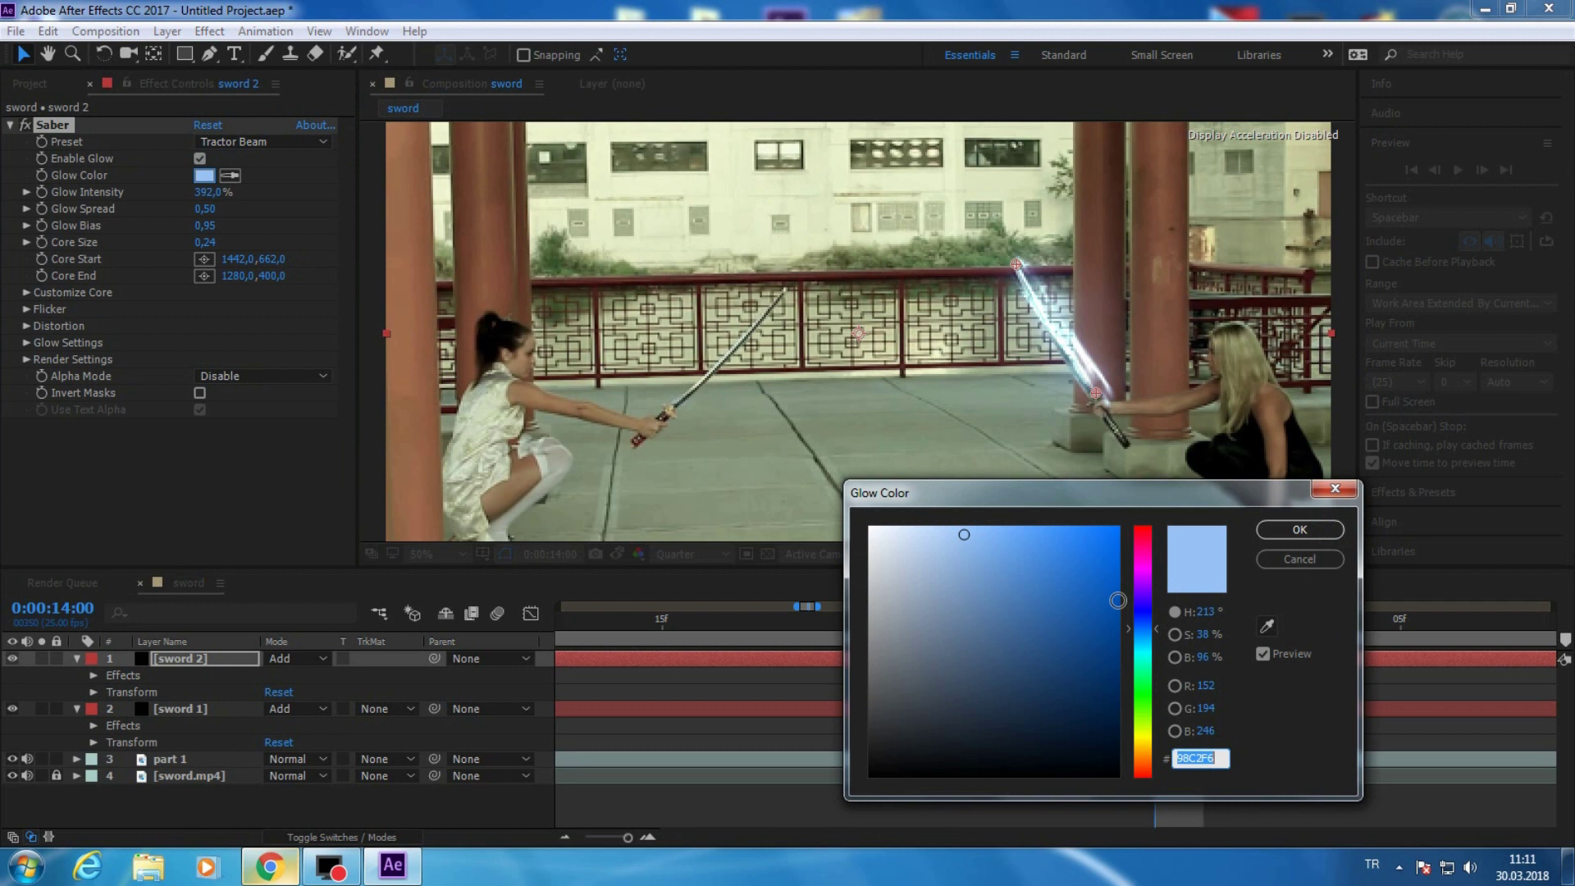
click(1143, 769)
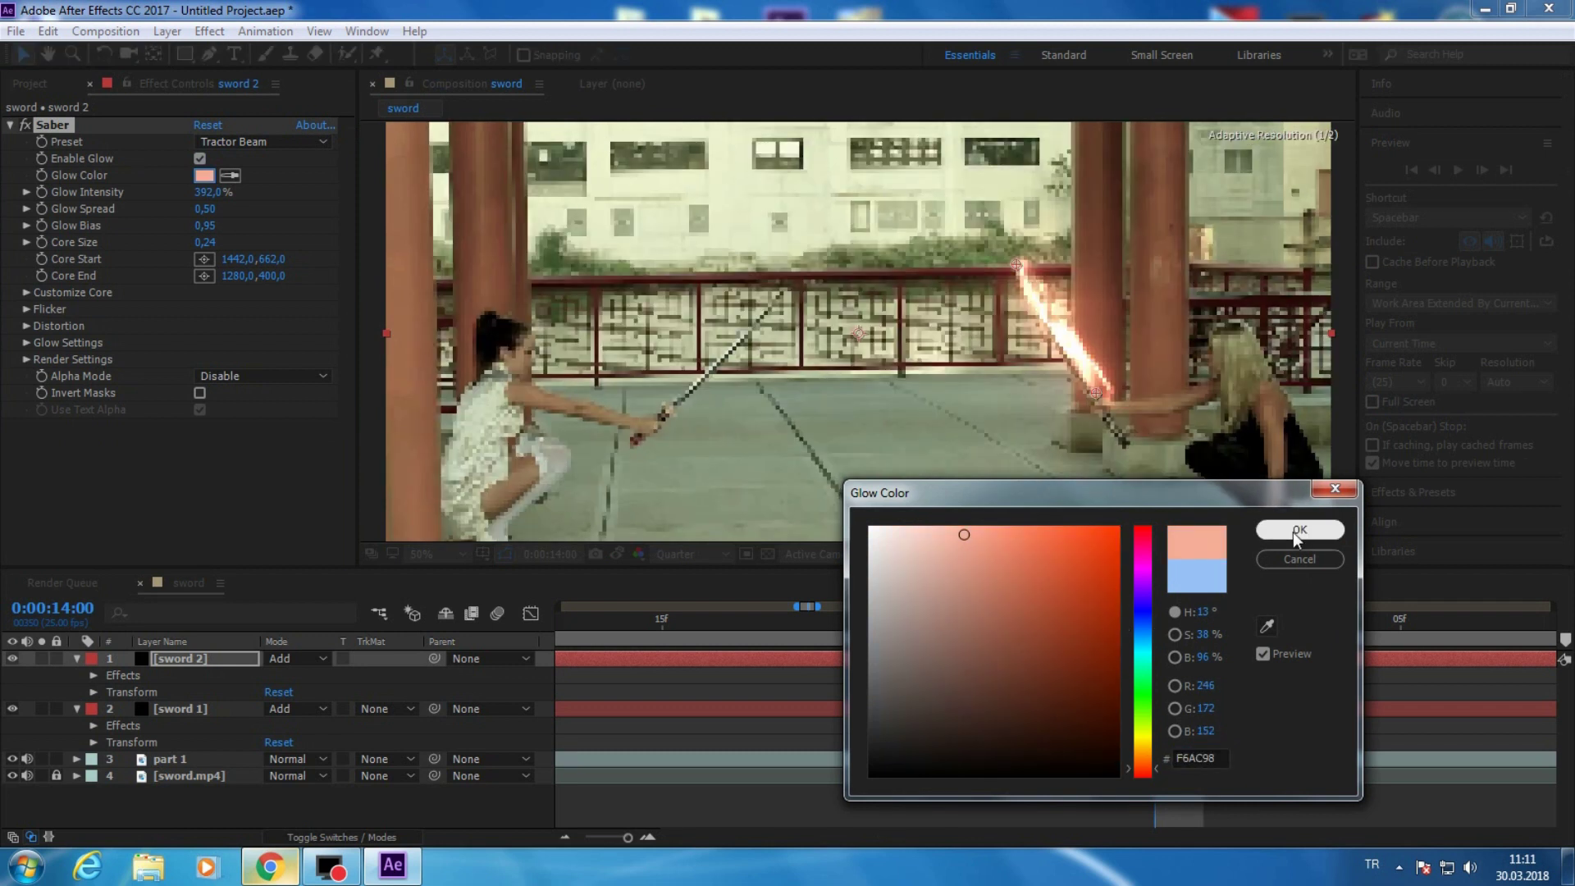
click(1293, 532)
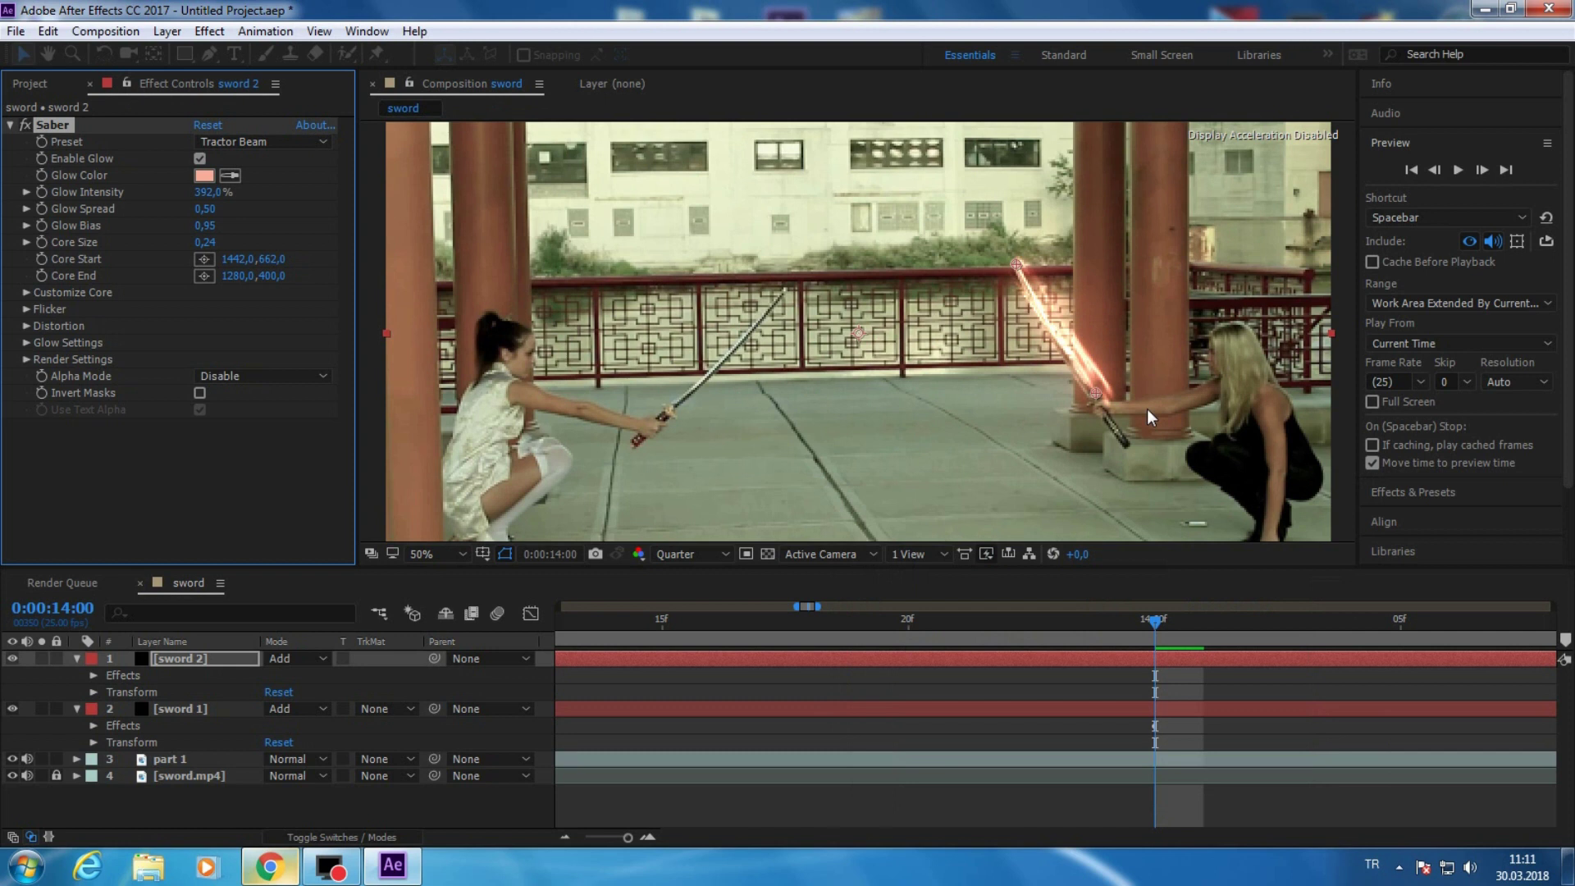
scroll(1147, 408, up, 1)
key(space)
drag(1064, 453, 756, 423)
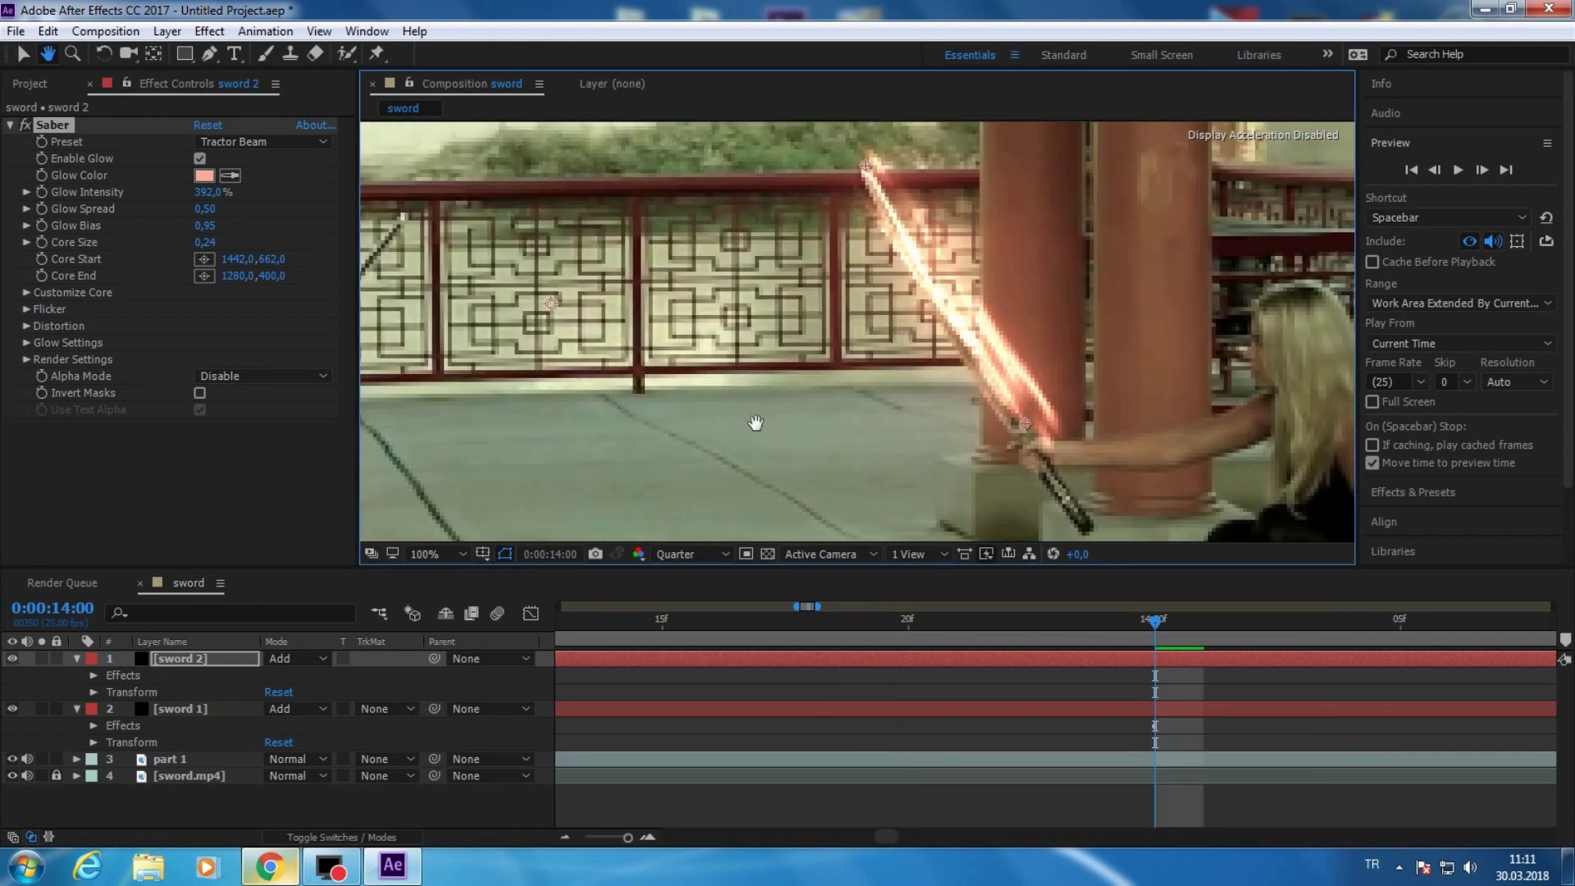
- Hide sword 2 and place Core Start and Core End on the right sword's hilt at 14:00
mouse_move(891, 837)
mouse_down()
mouse_move(914, 840)
mouse_move(890, 841)
mouse_up()
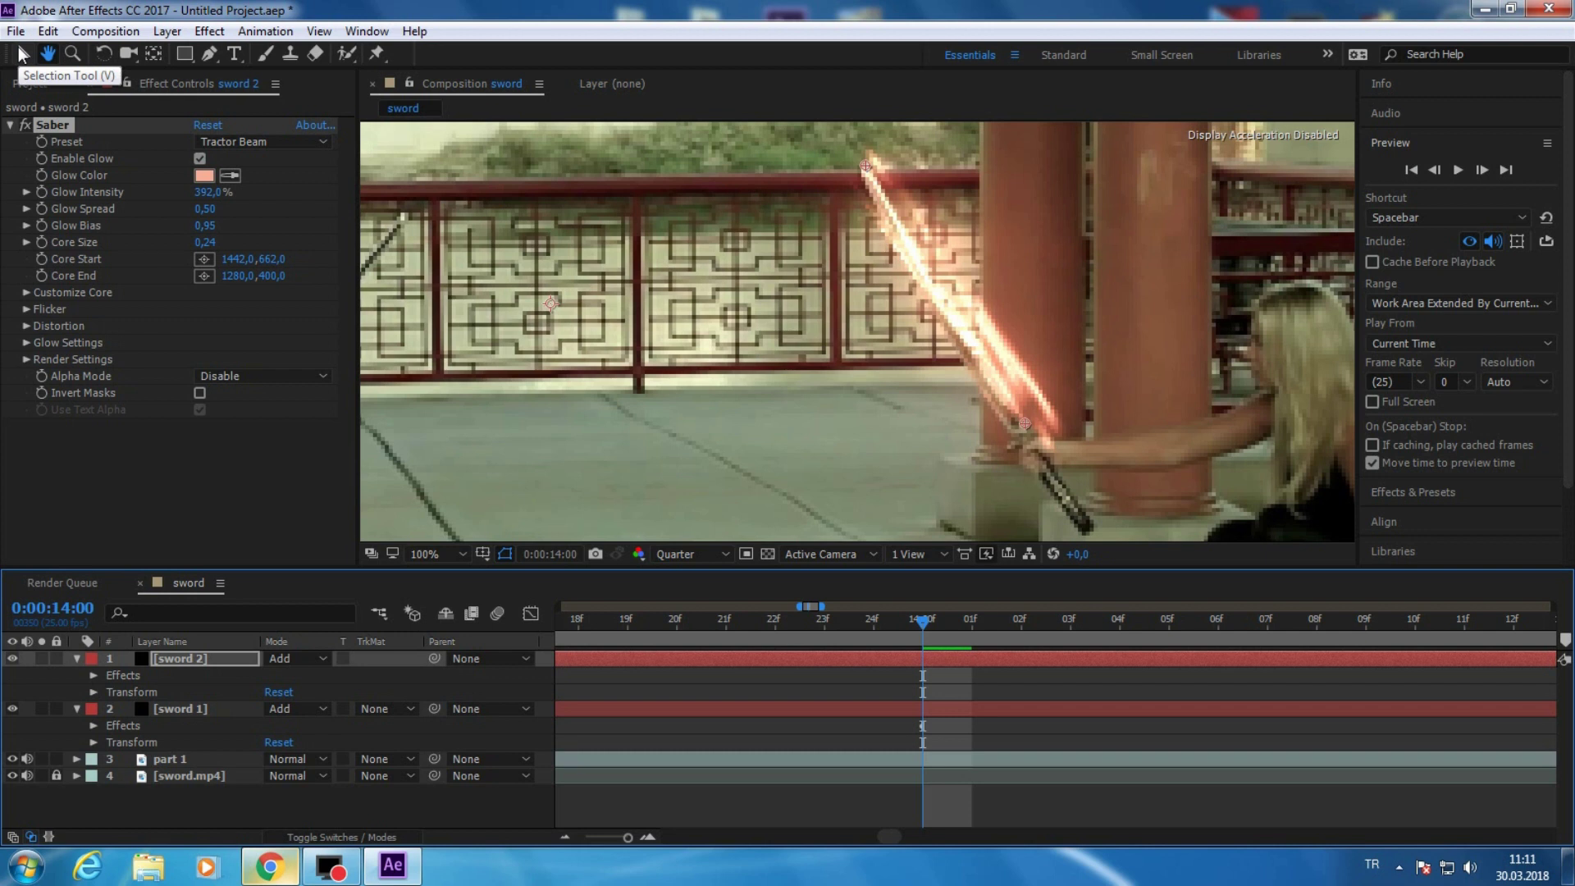
click(23, 54)
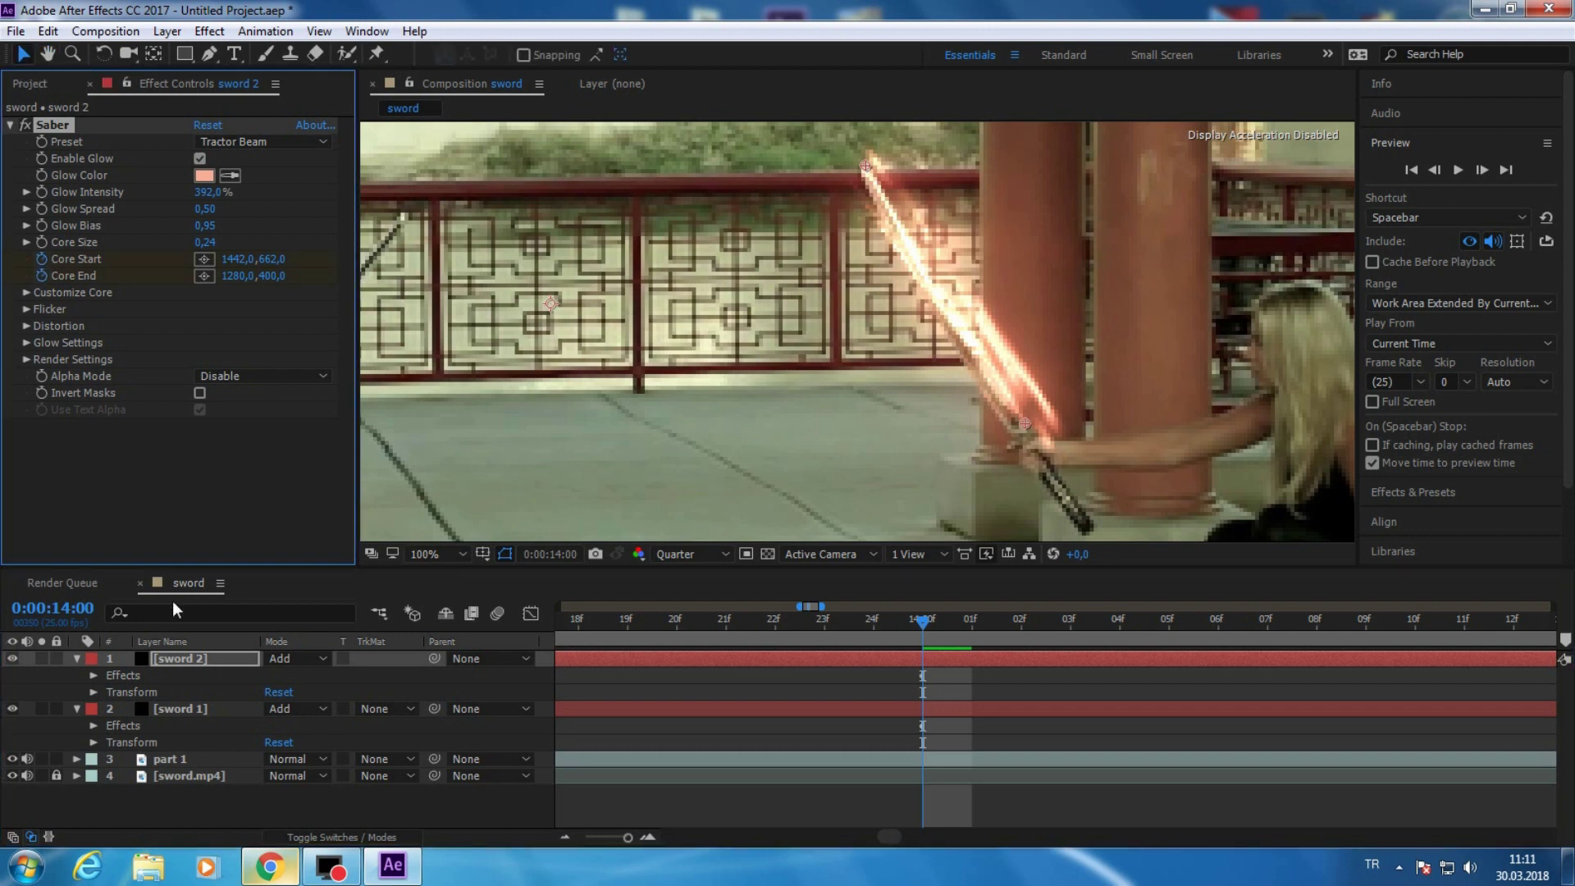
click(12, 659)
drag(1027, 425, 1021, 434)
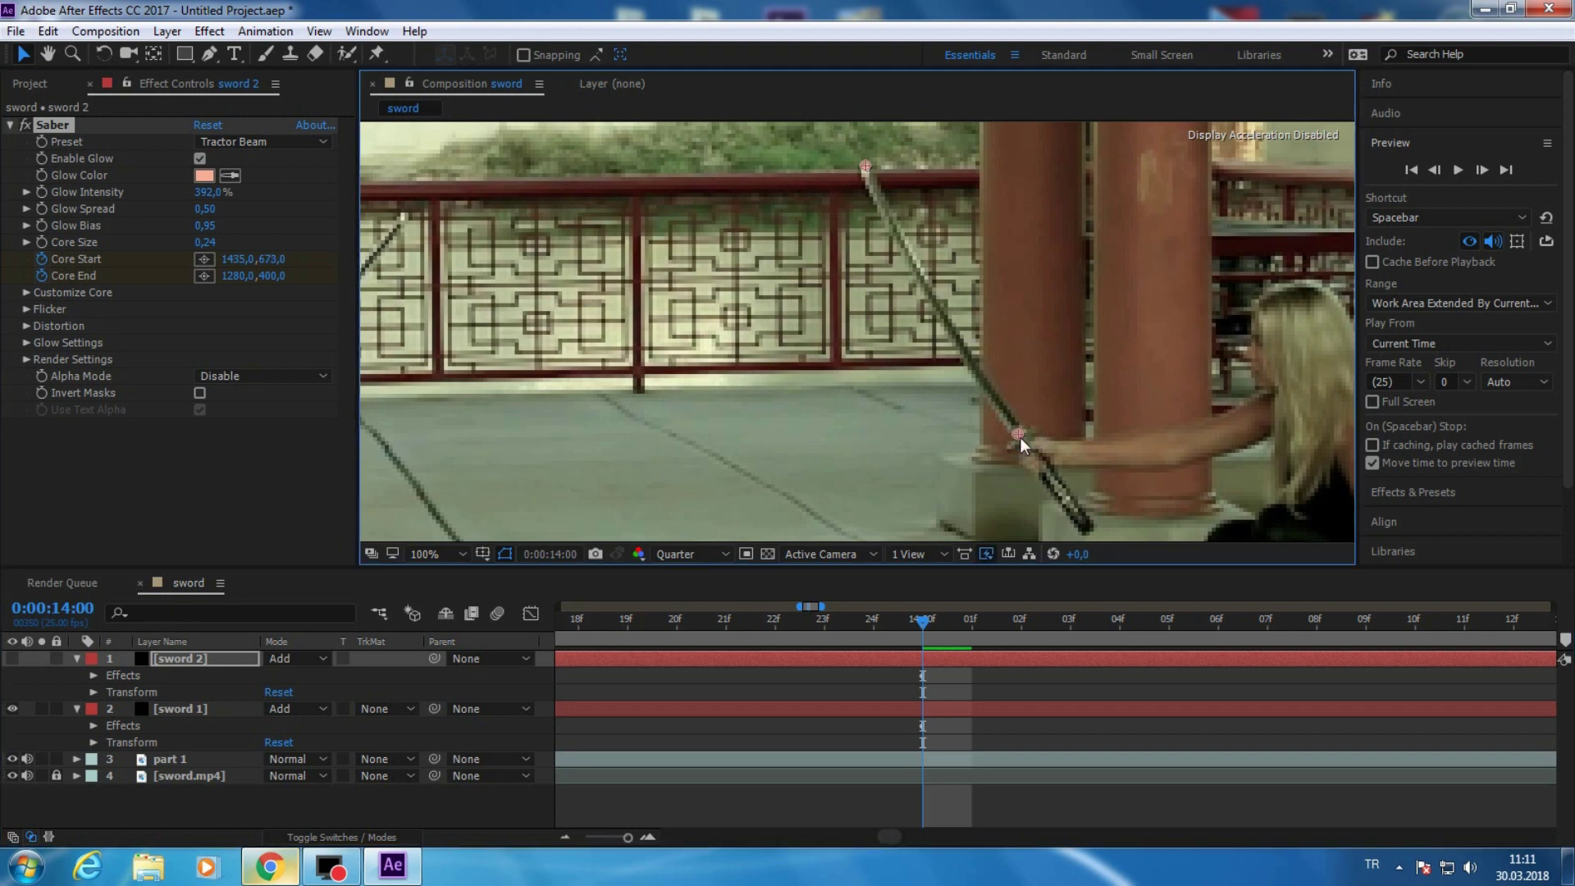
drag(865, 170, 1007, 437)
- At the 14:20 keyframe, drag Core Start to the sword tip and collapse both sword layers
drag(893, 837, 902, 837)
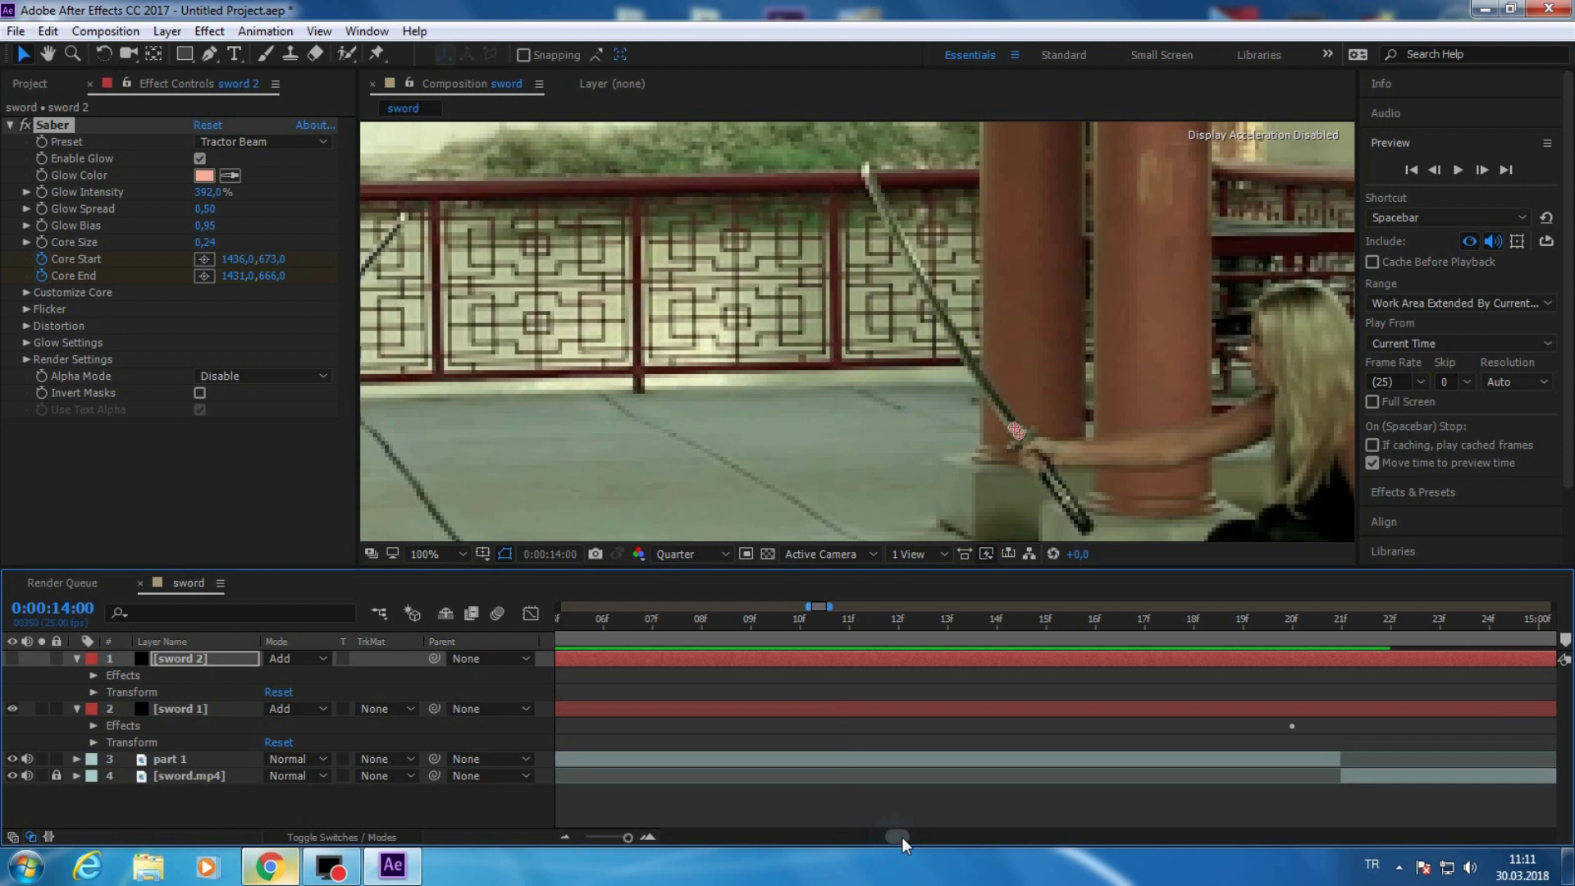
key(k)
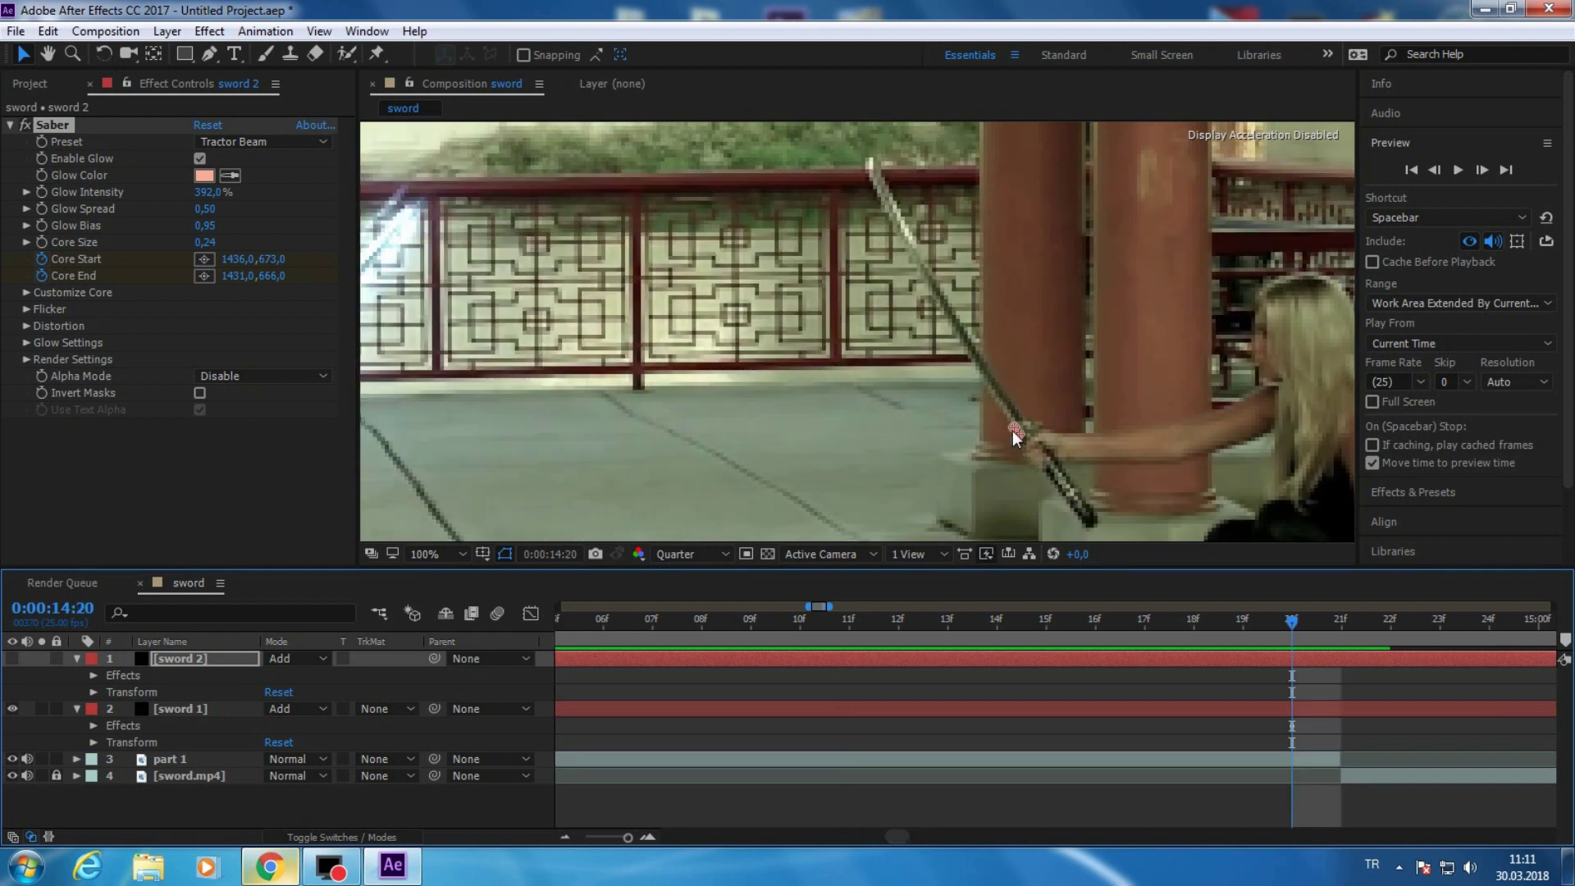
drag(1012, 431, 871, 162)
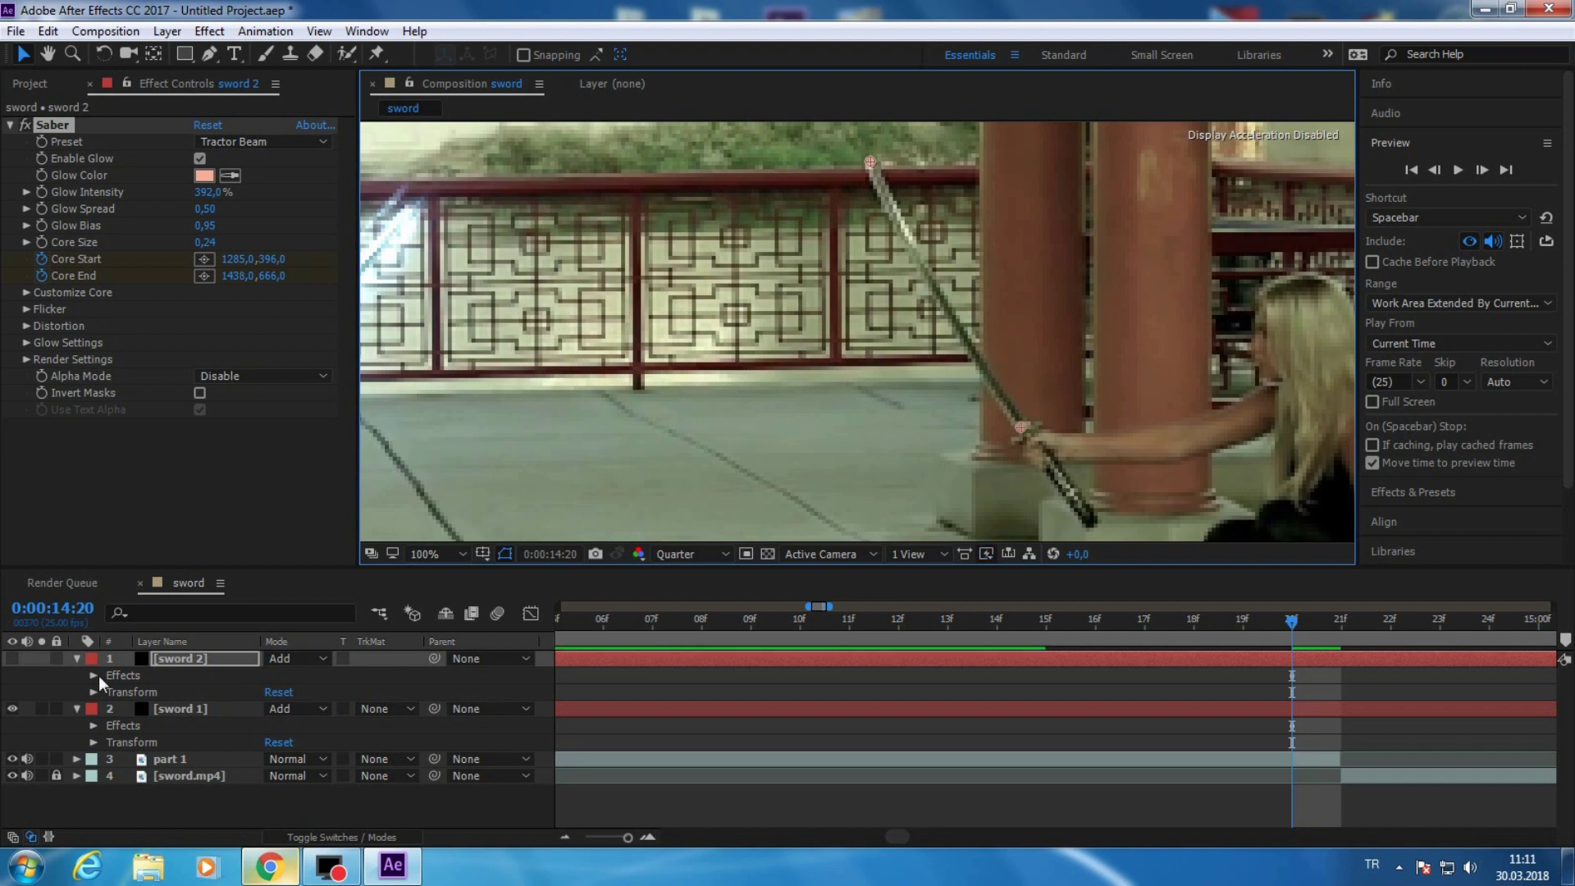
click(78, 659)
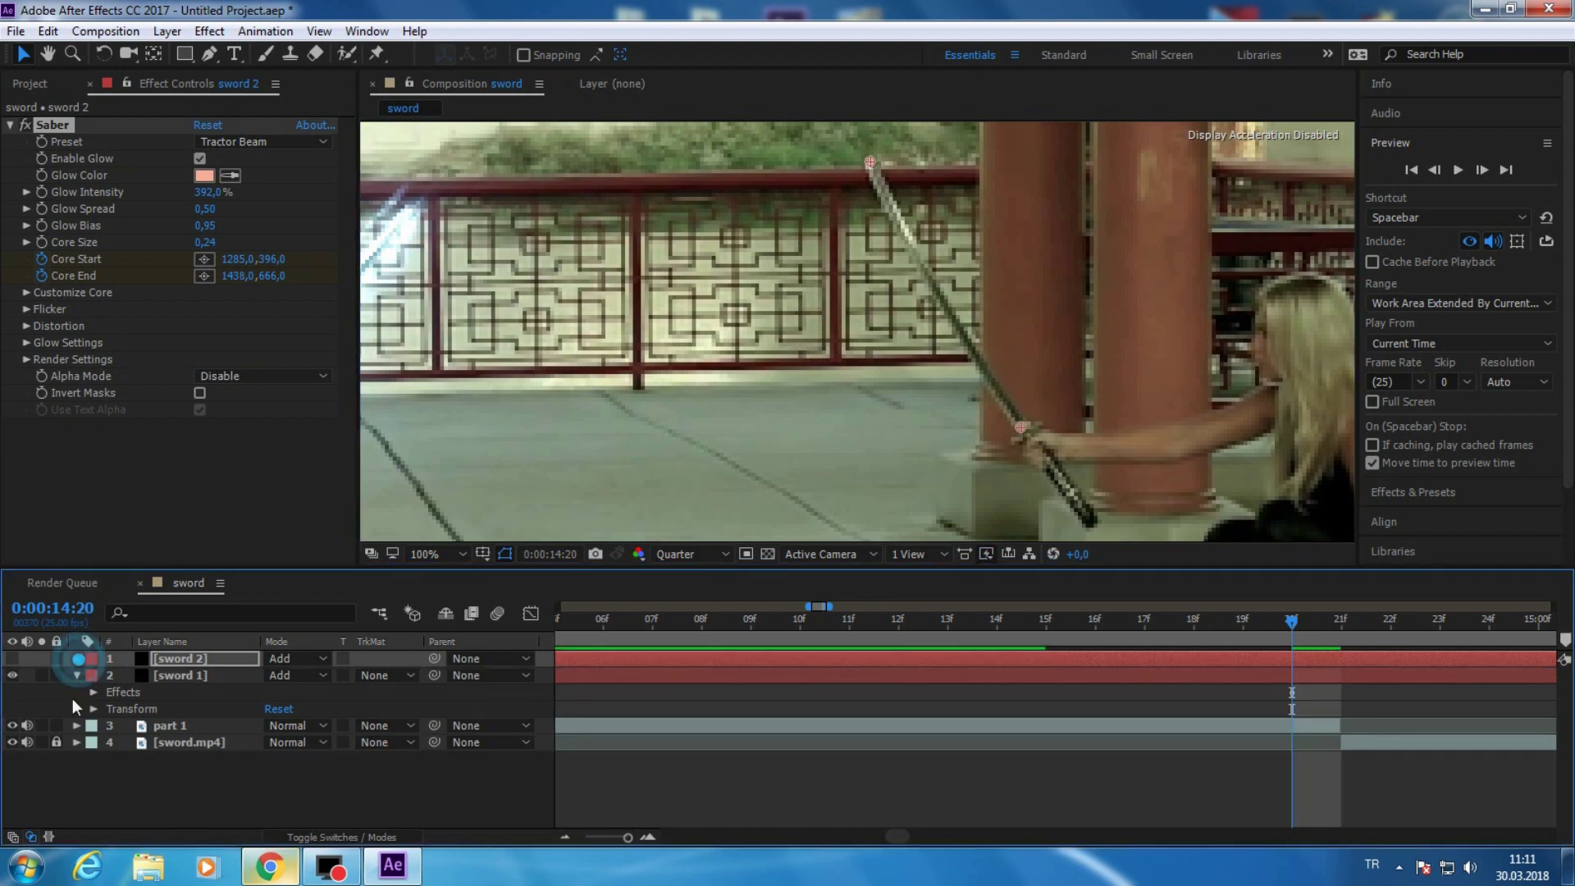
click(76, 676)
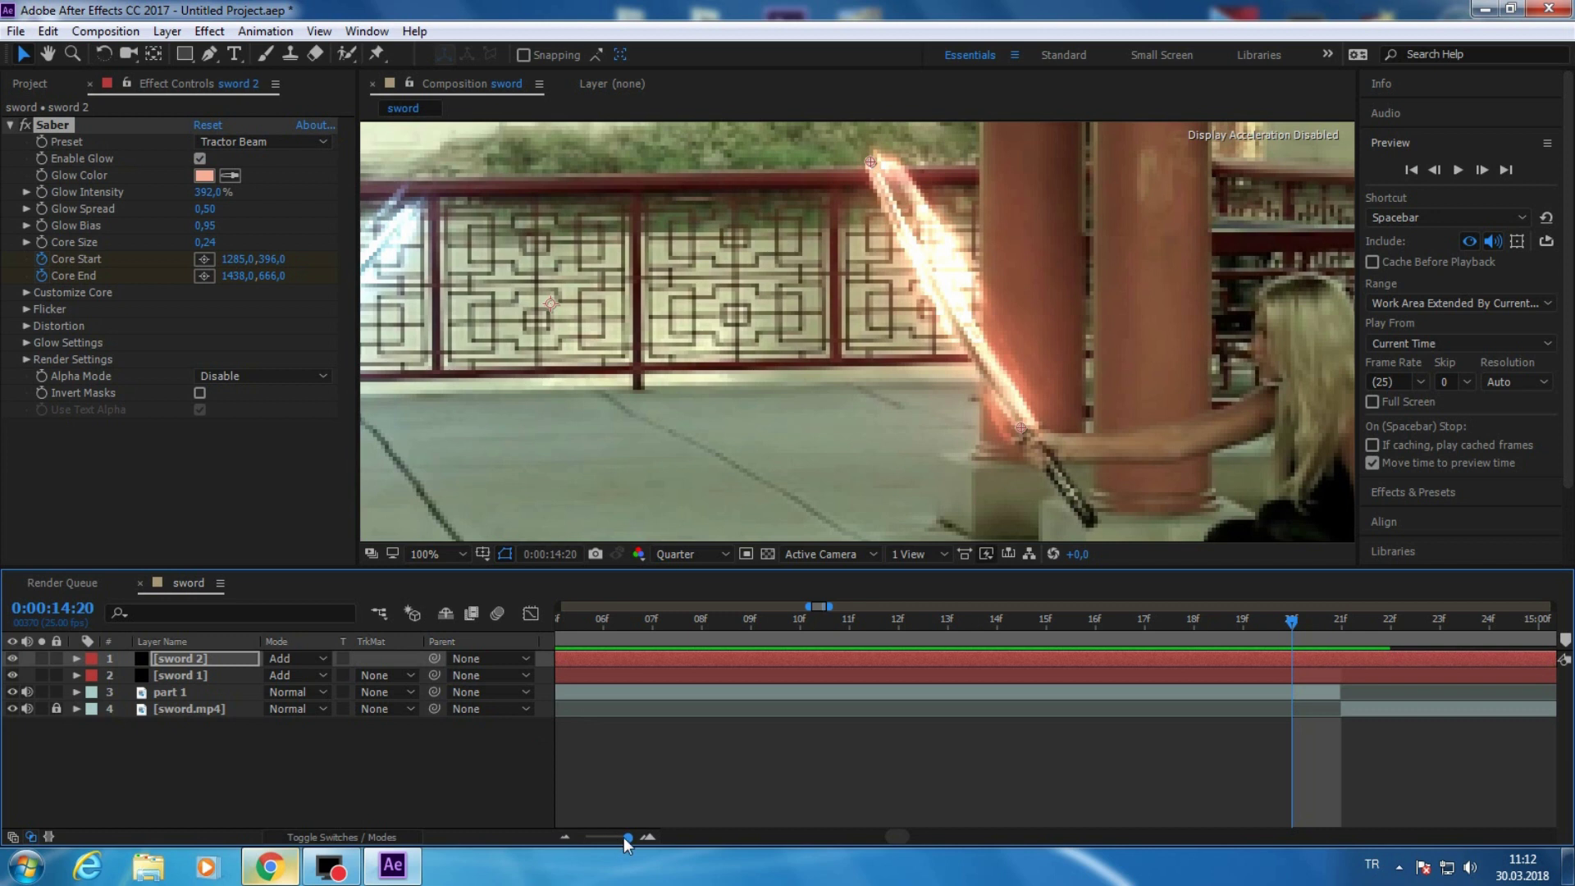
- Fit the viewer to the frame, show the whole timeline, and preview from before the cut
drag(623, 837, 599, 837)
click(443, 554)
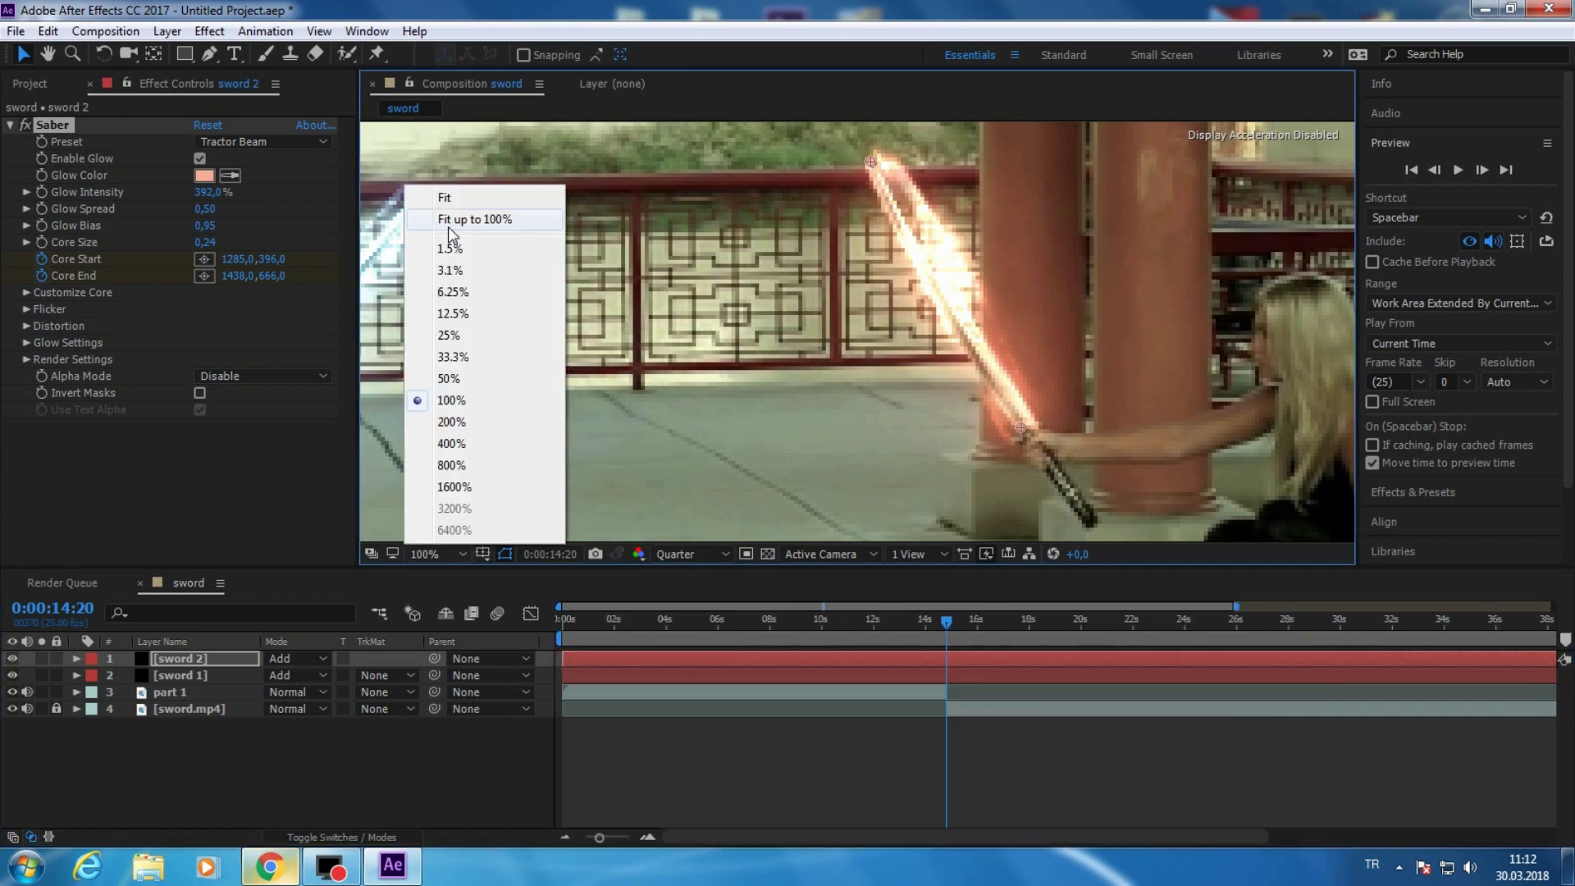
click(439, 194)
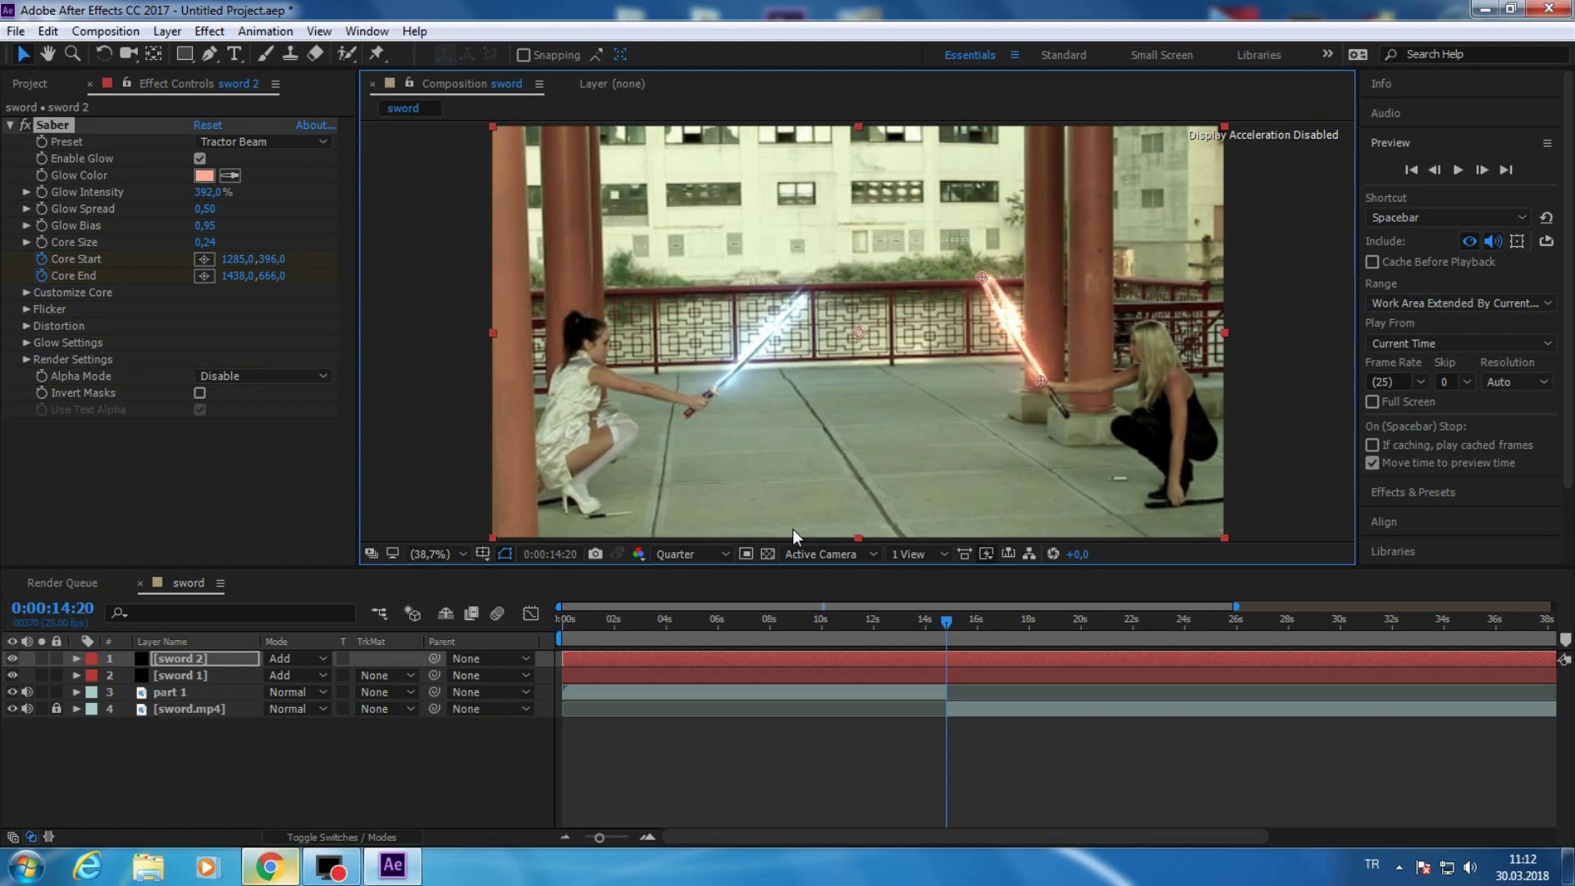
key(minus)
drag(819, 624, 809, 628)
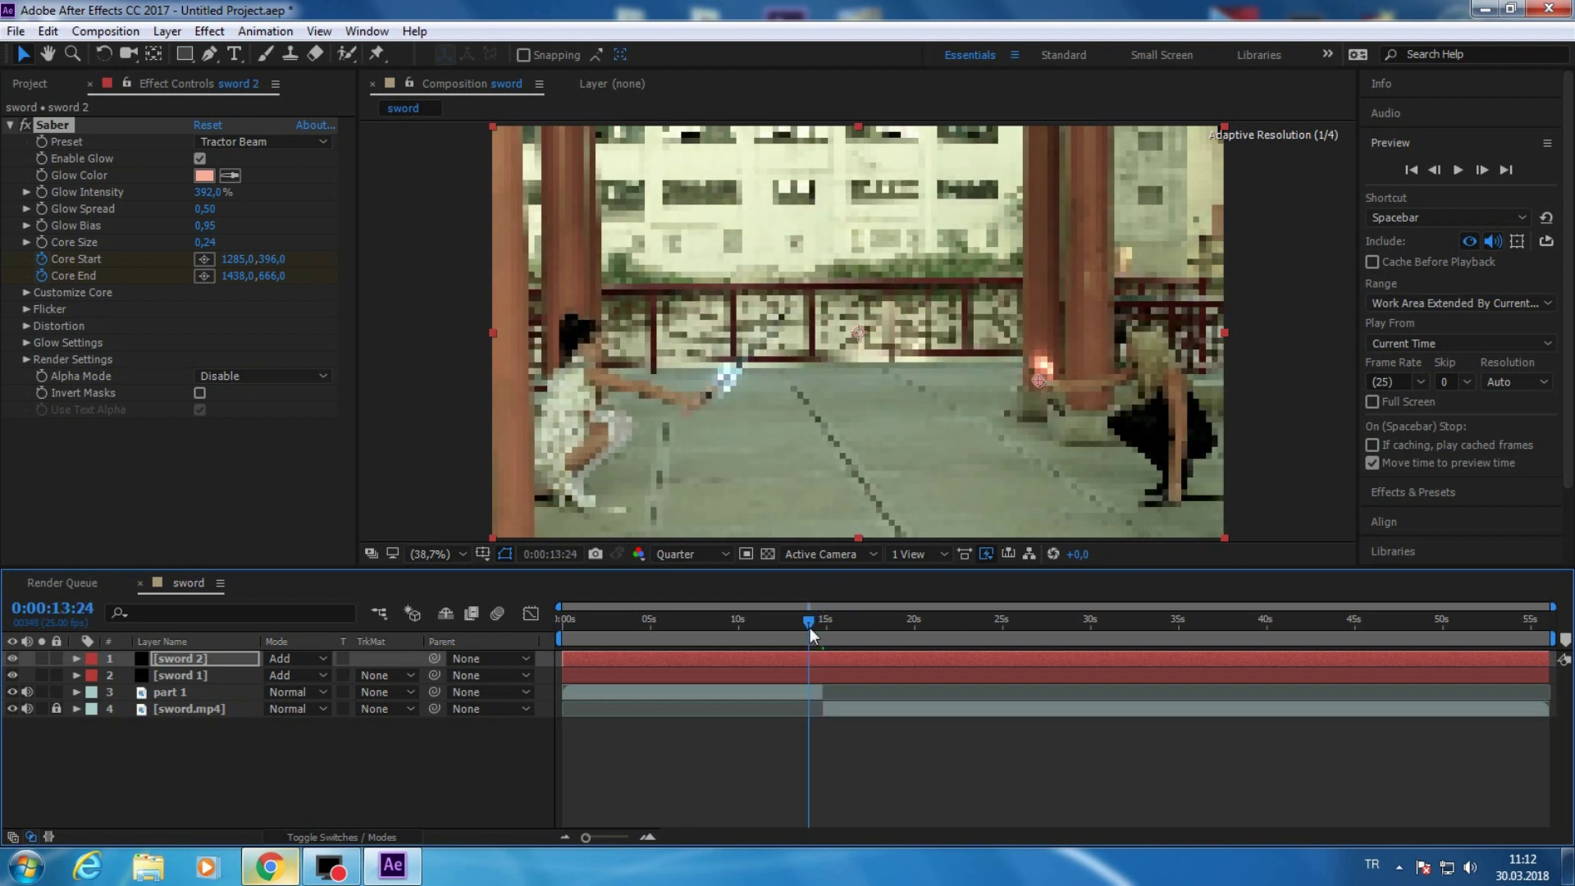
key(space)
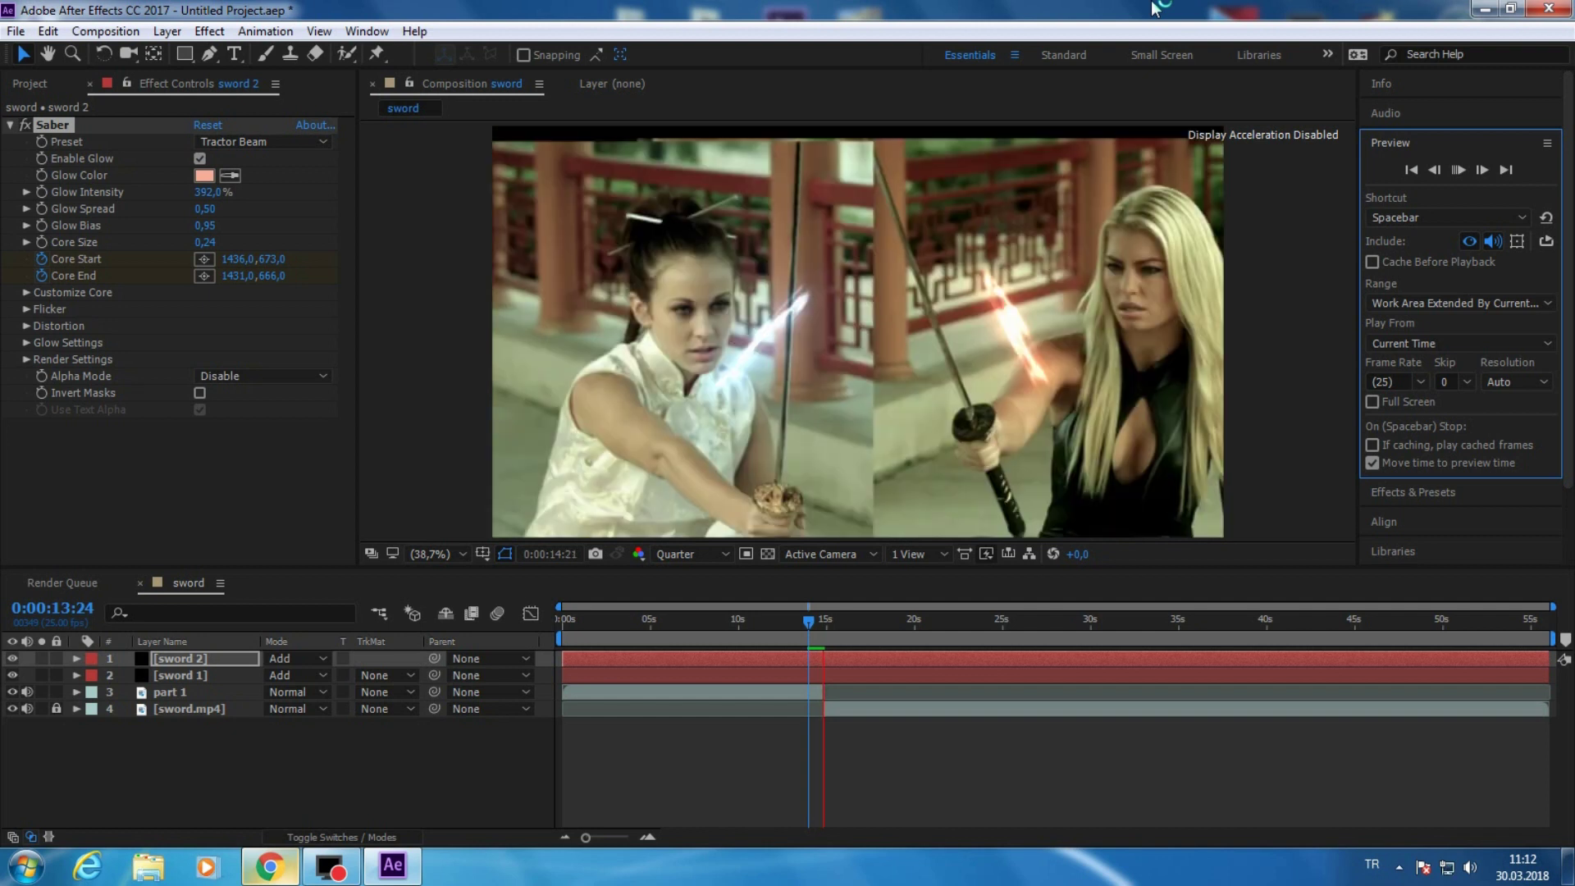
- Stop the preview and trim the sword 2 layer to end at the shot cut
click(1461, 169)
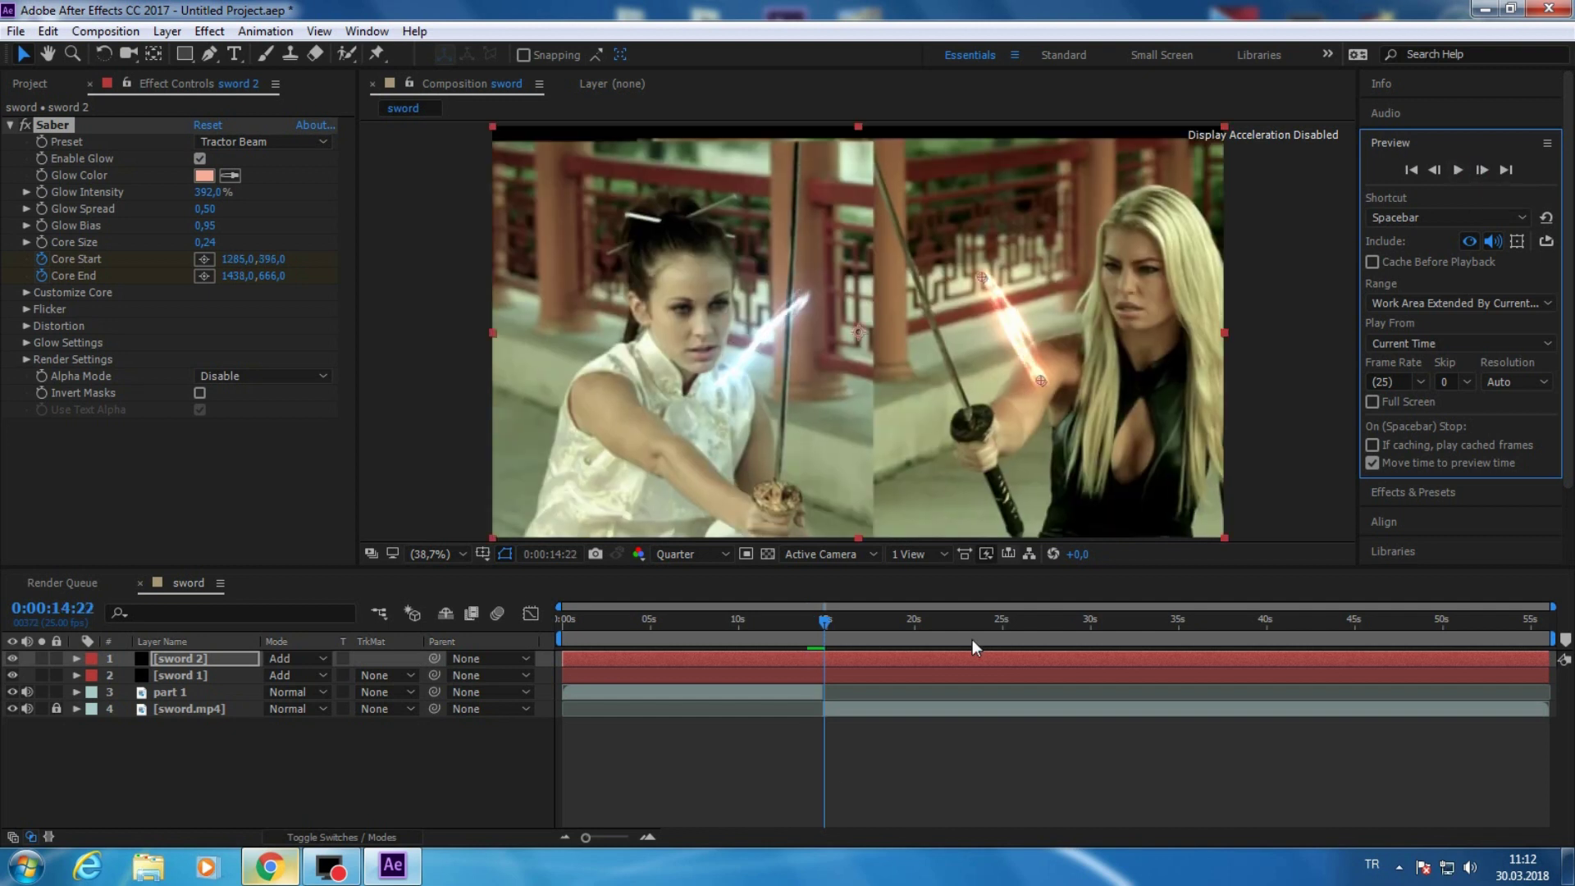
click(820, 622)
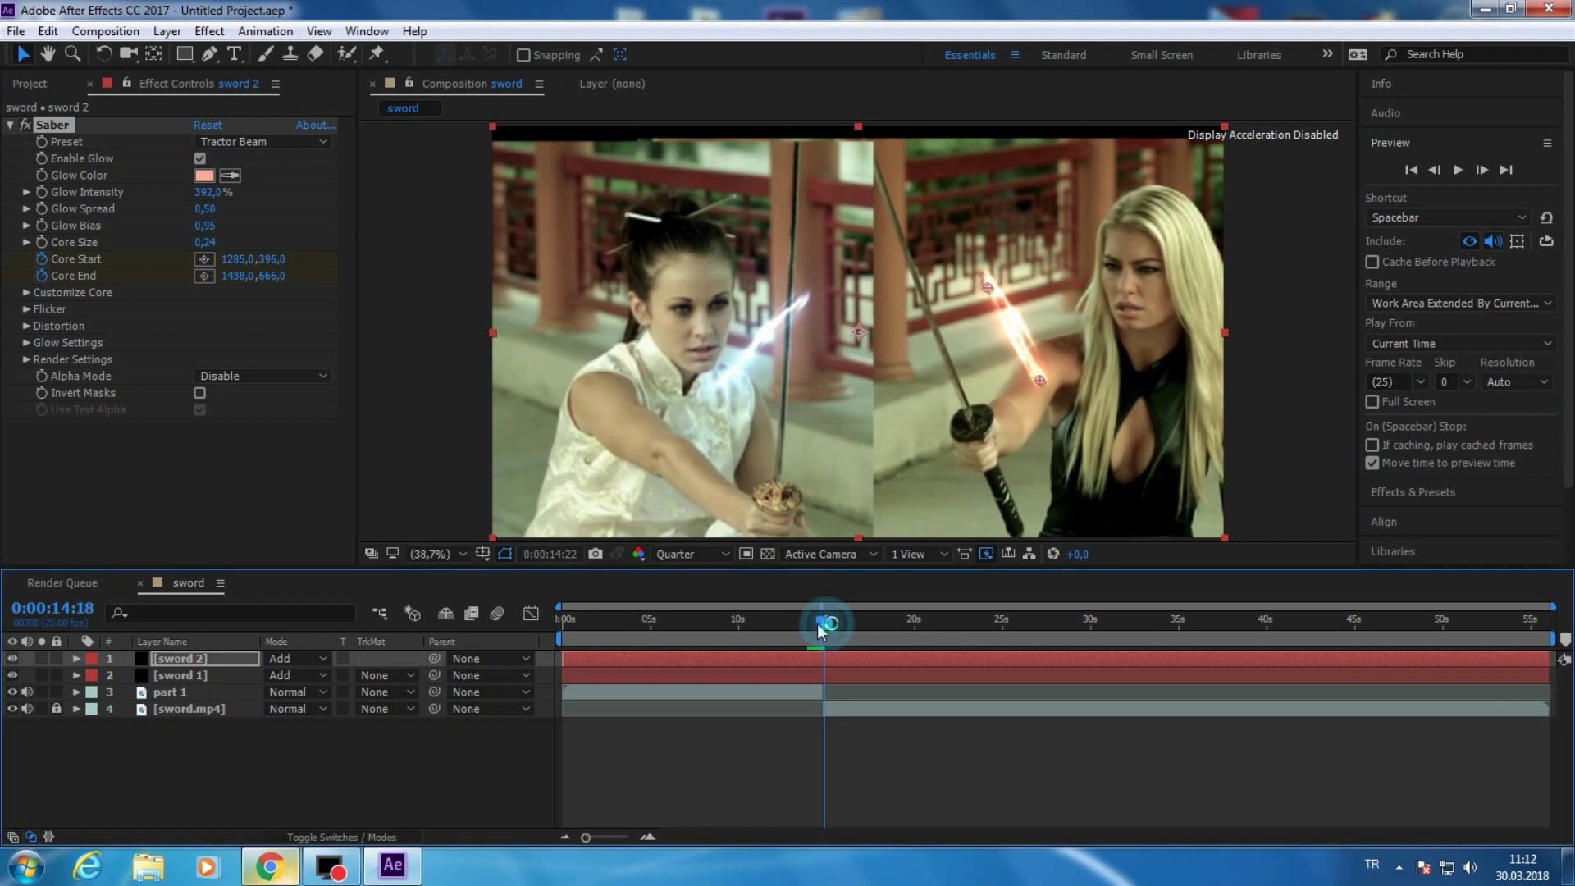
drag(817, 623, 814, 623)
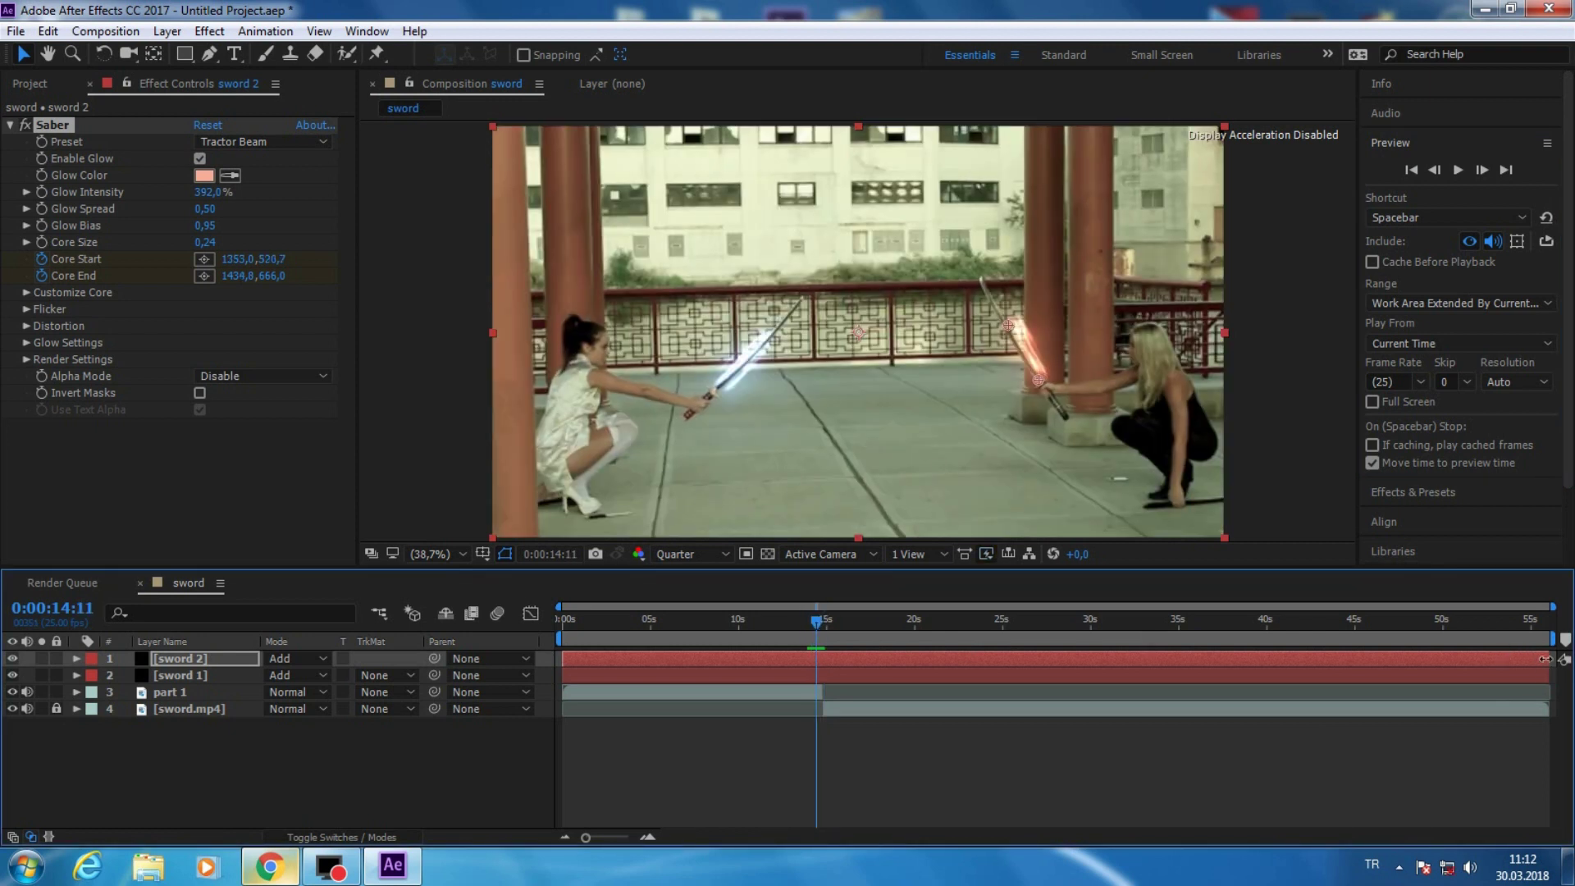
drag(1545, 659, 844, 659)
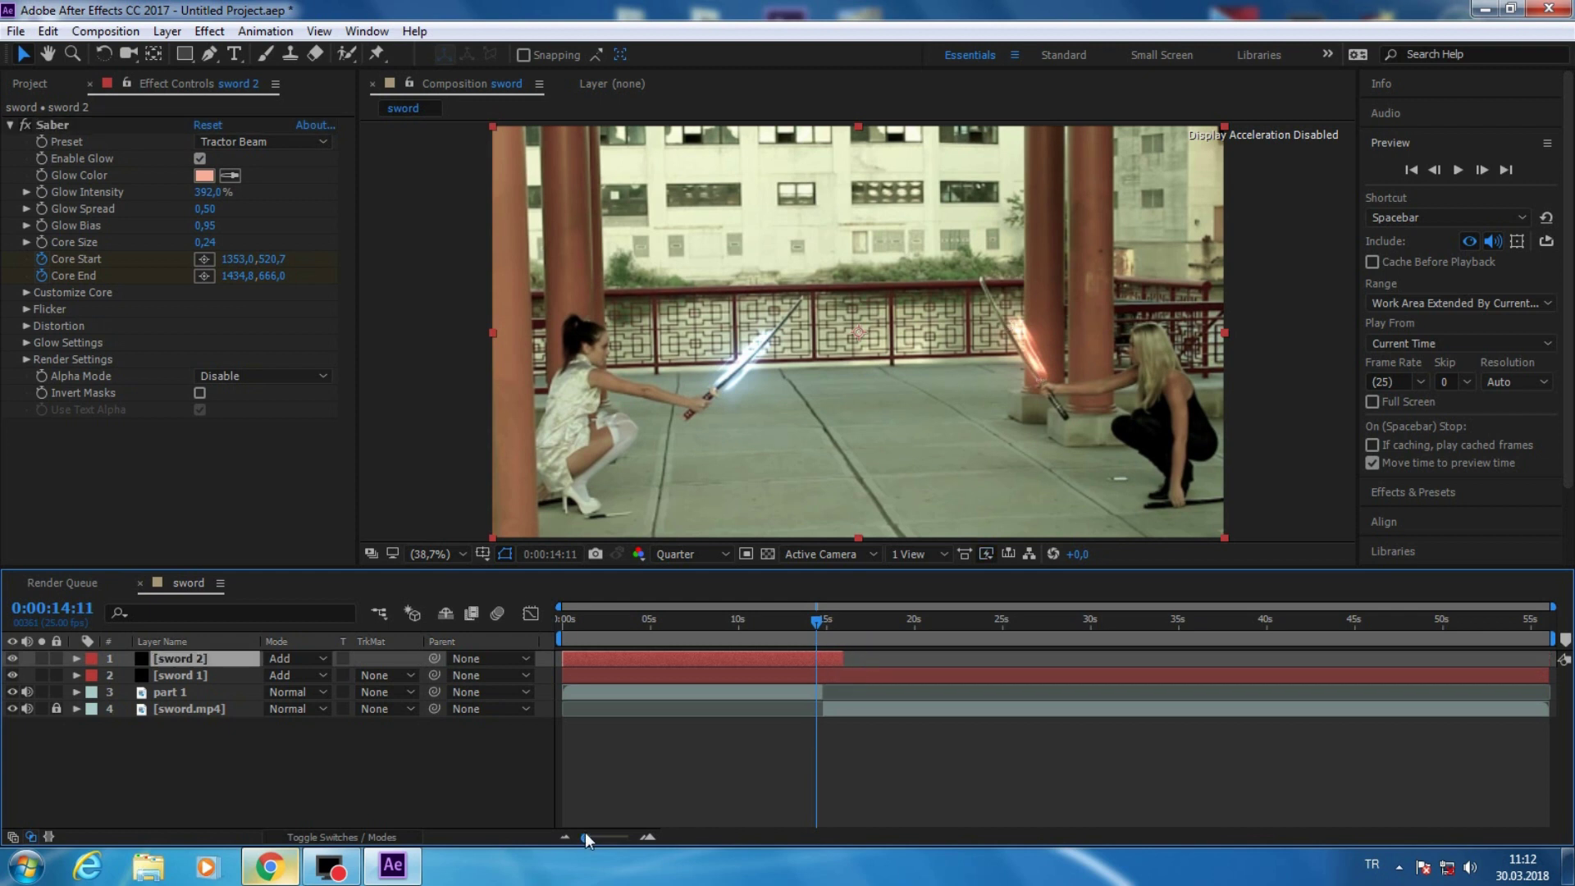
drag(584, 835, 622, 836)
drag(1061, 622, 1105, 643)
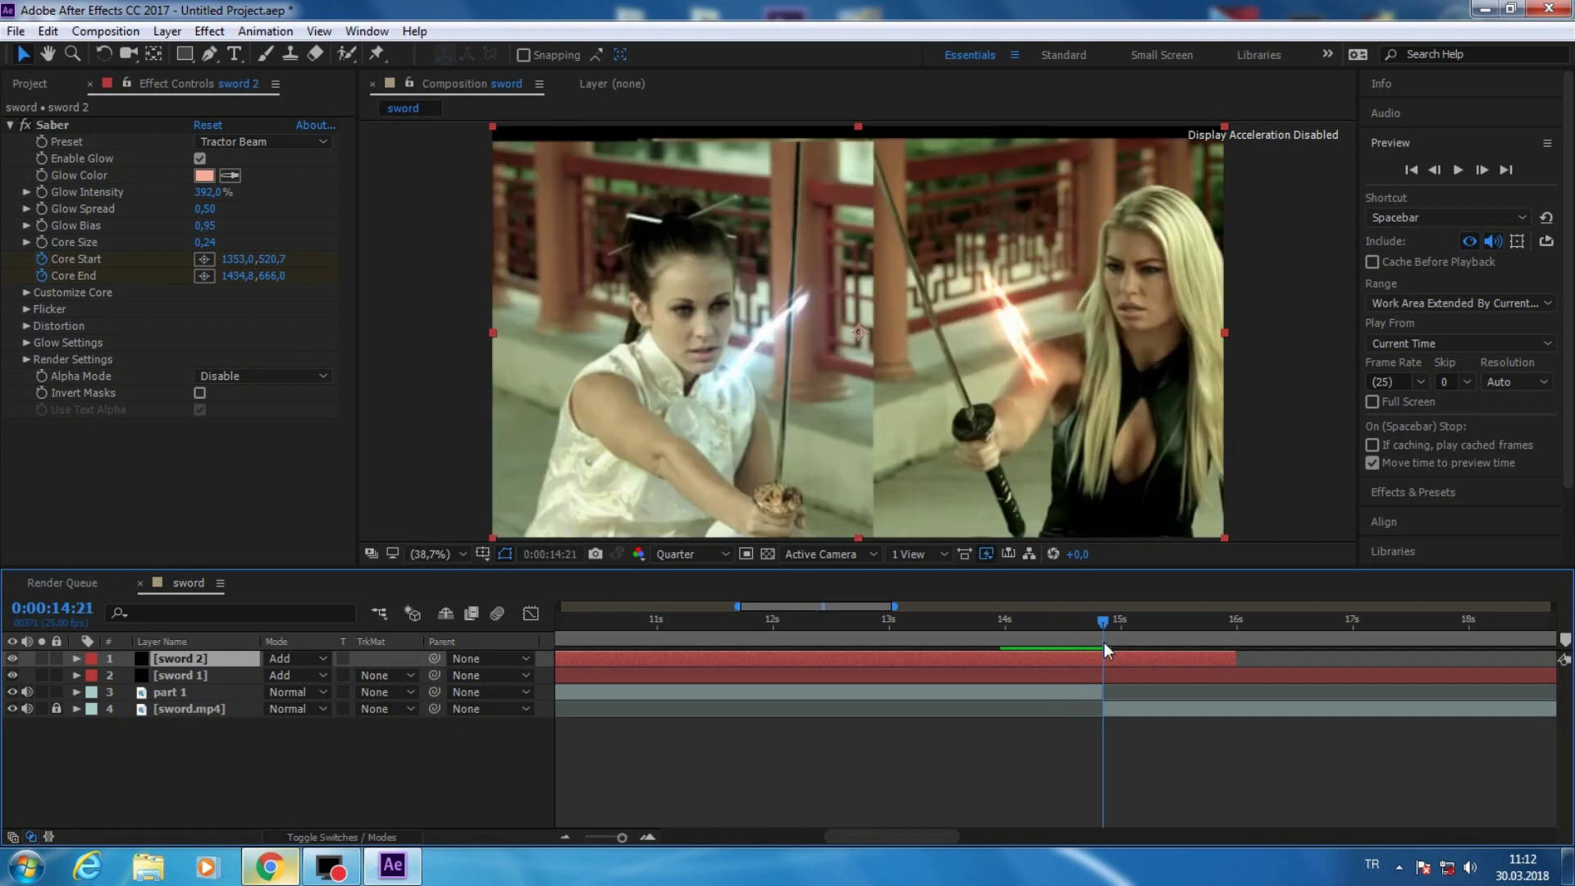
drag(1235, 659, 1105, 673)
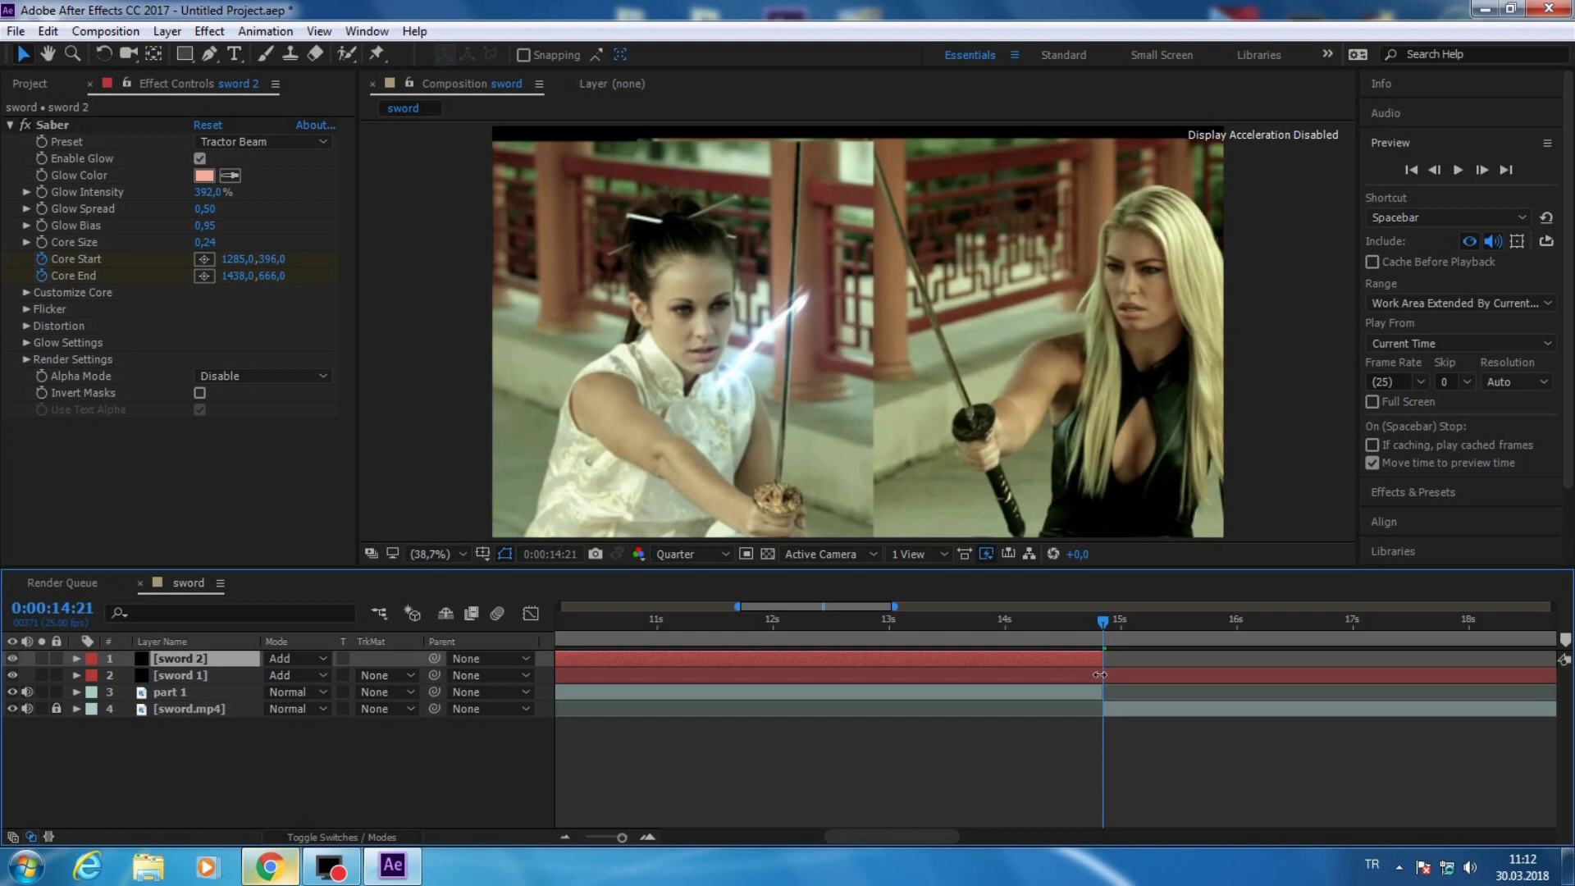
key(ctrl+z)
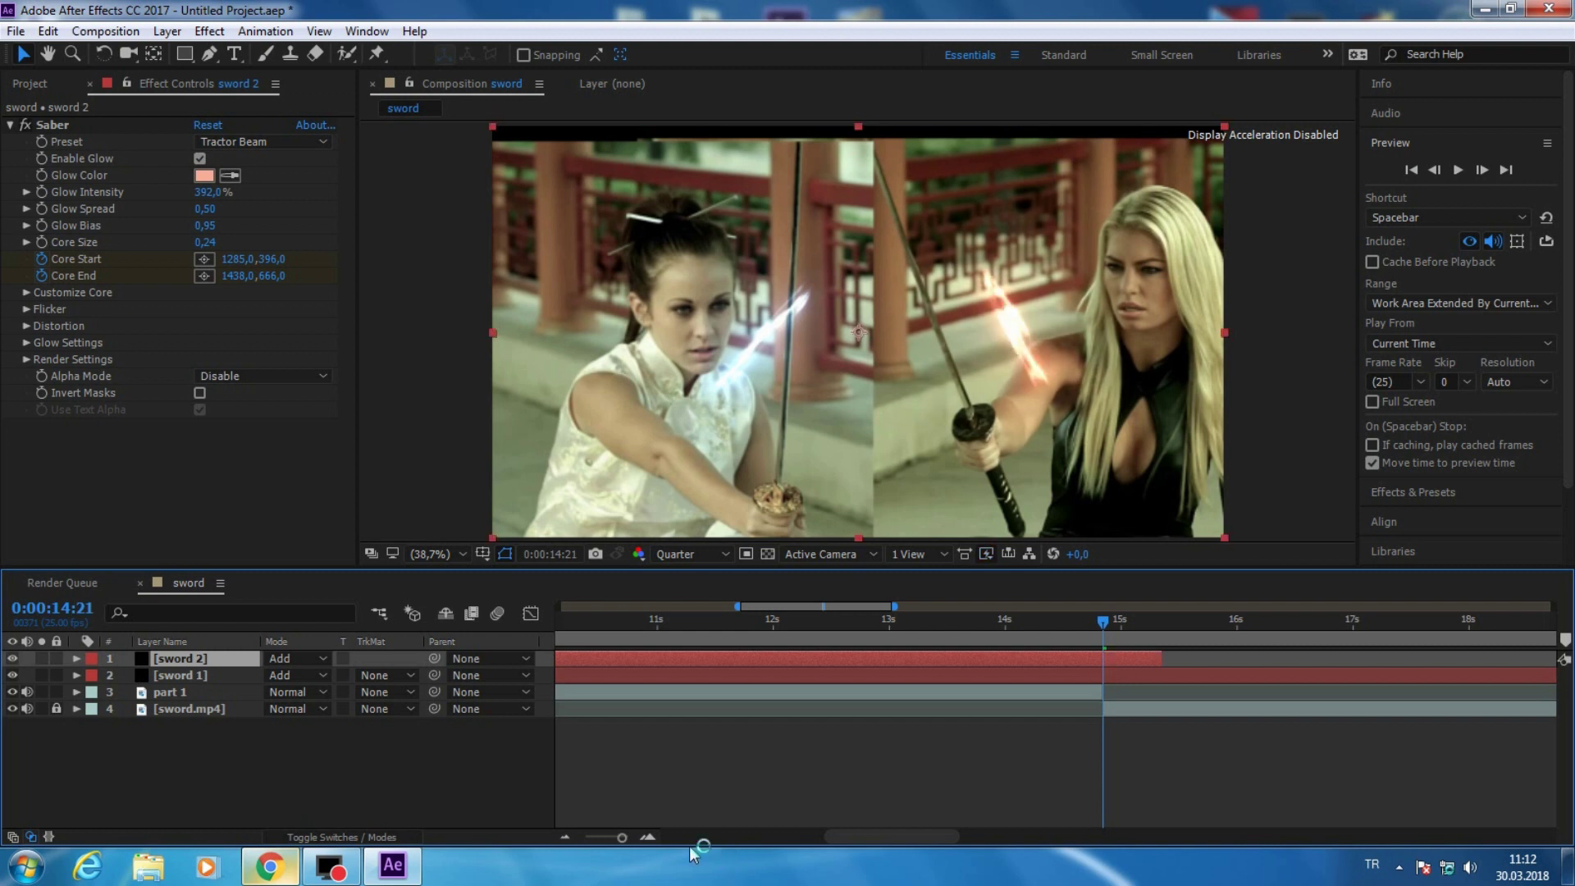
click(624, 838)
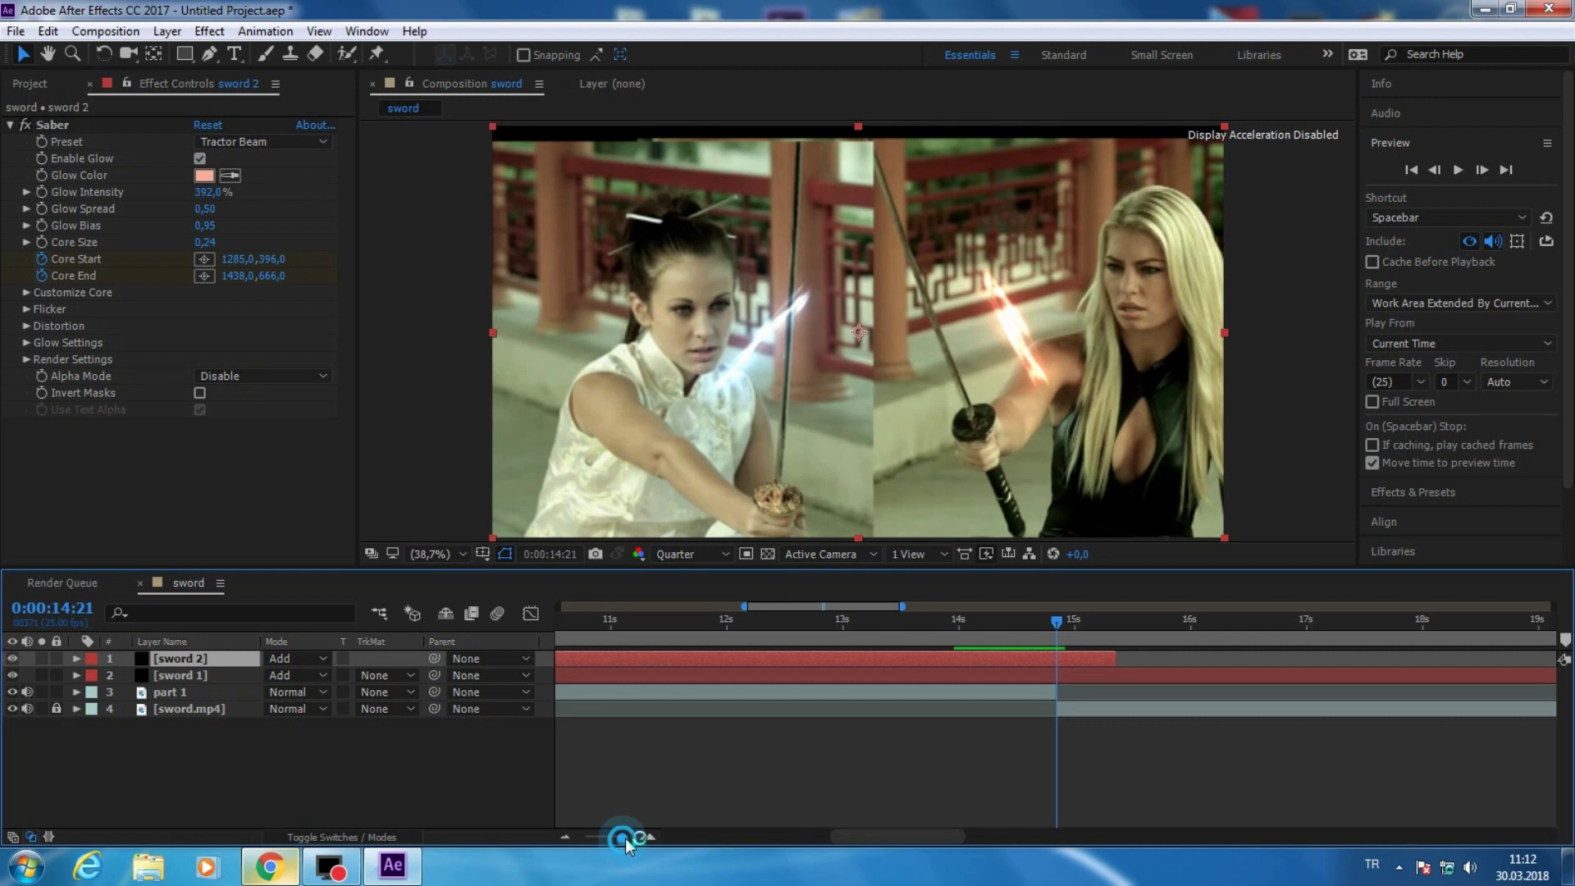
mouse_move(626, 839)
mouse_down()
mouse_move(609, 837)
mouse_move(627, 835)
mouse_up()
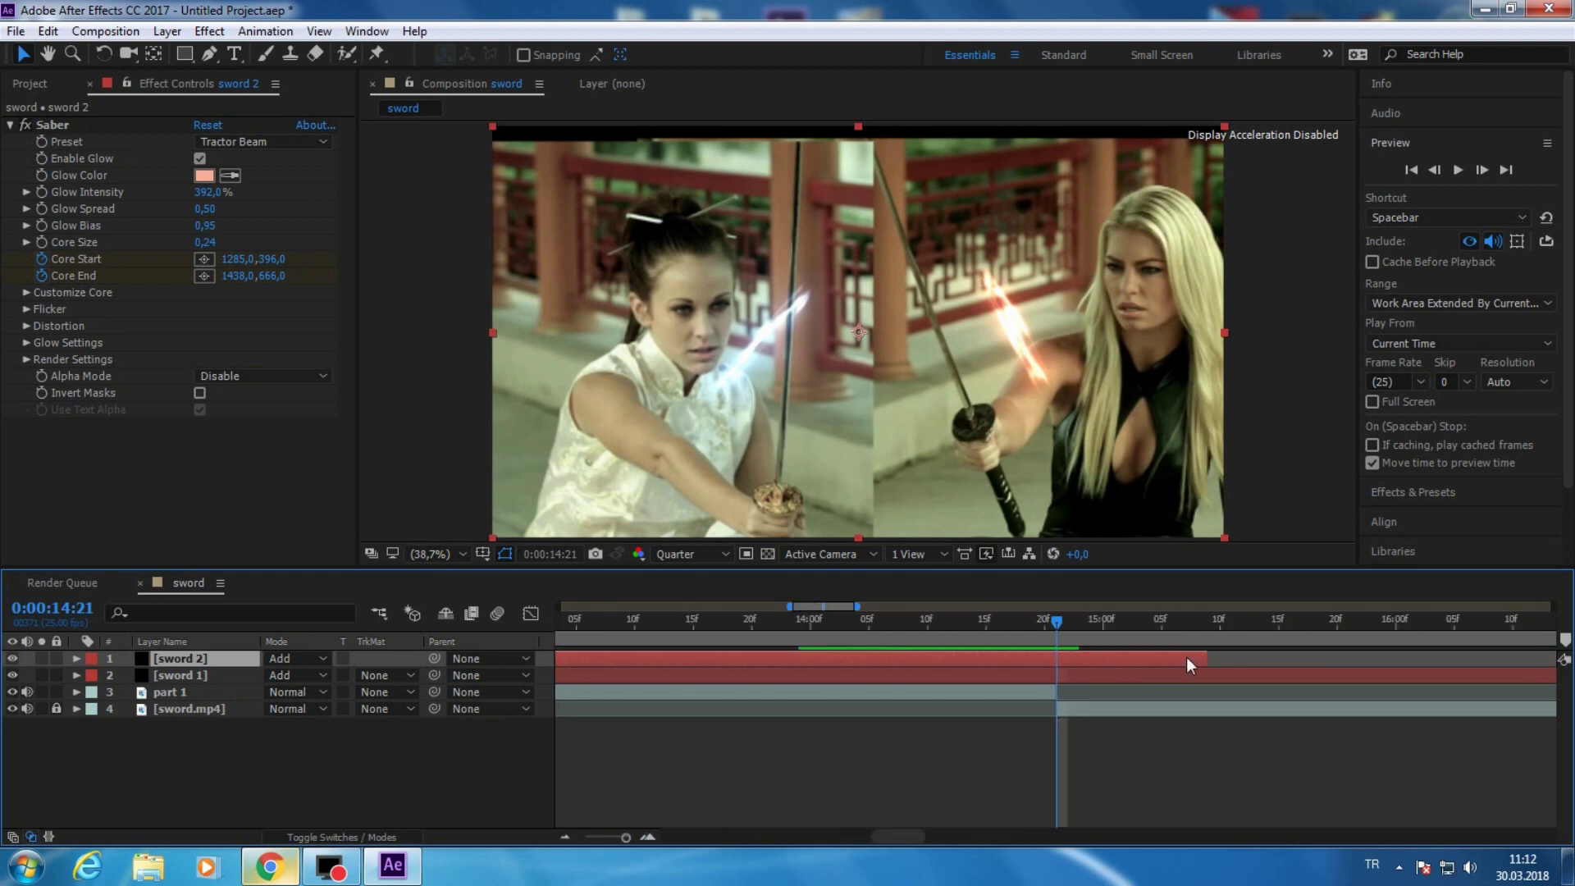
drag(1206, 663, 1054, 667)
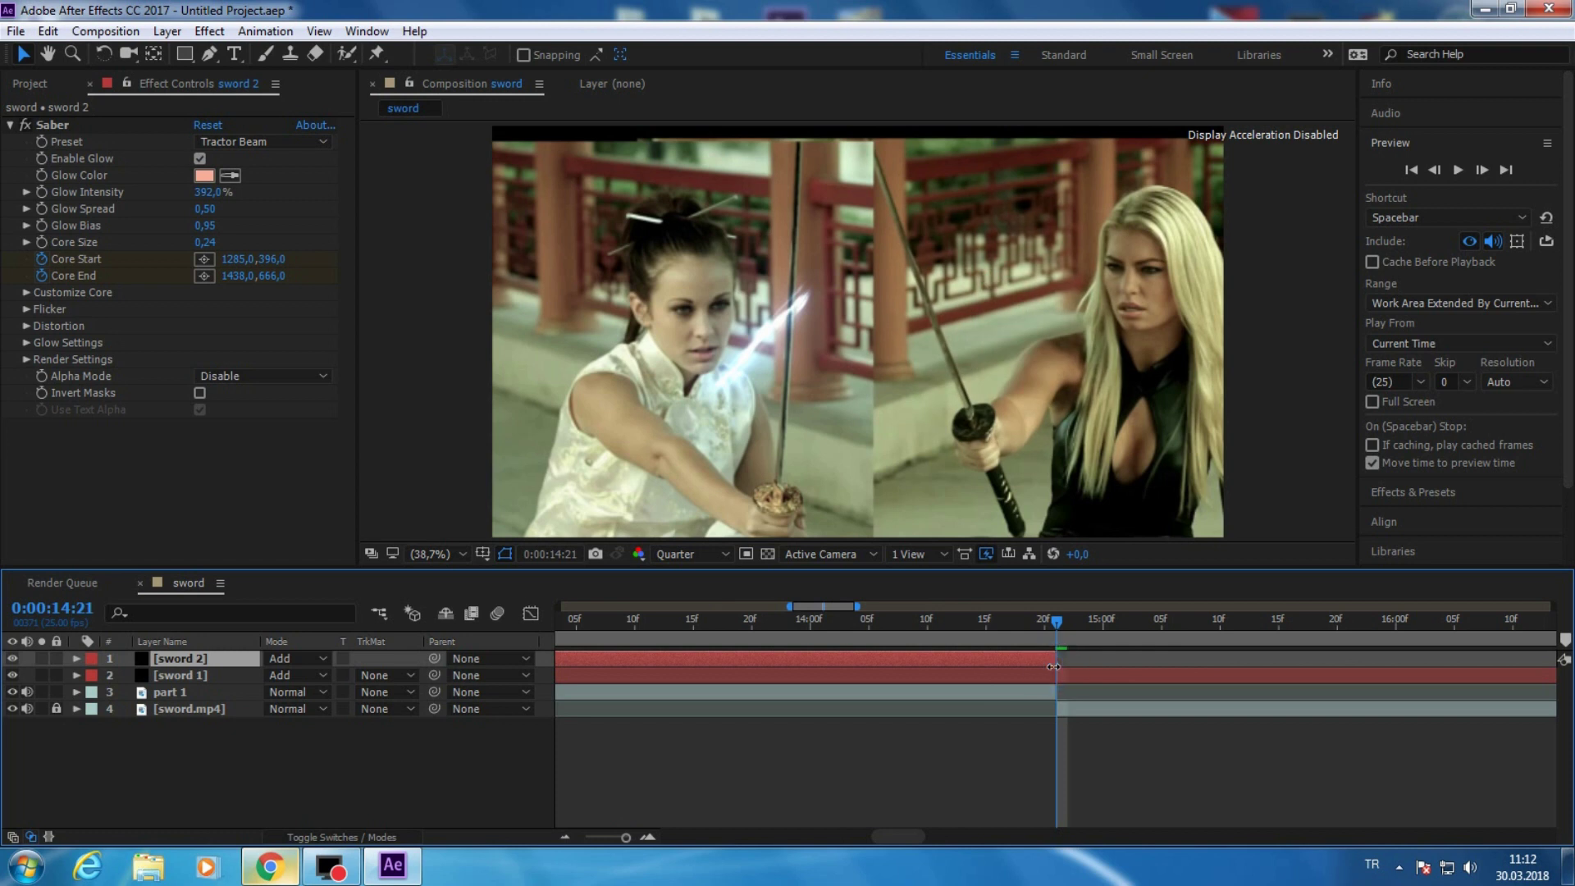
- Trim the sword 1 layer to end at the shot cut as well
drag(623, 837, 555, 837)
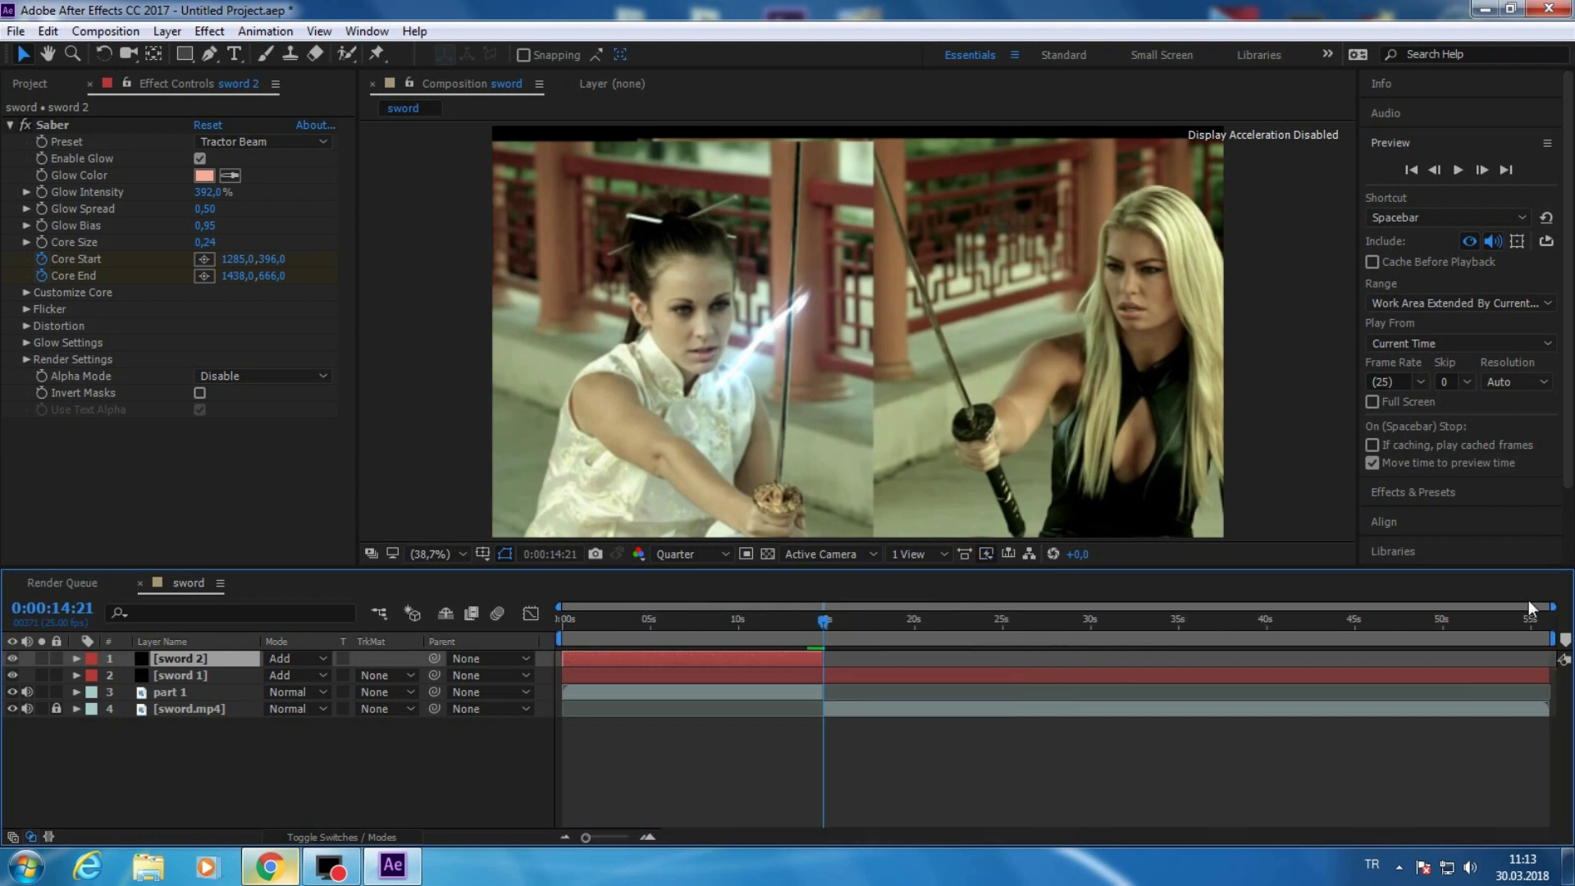
drag(1547, 676, 820, 696)
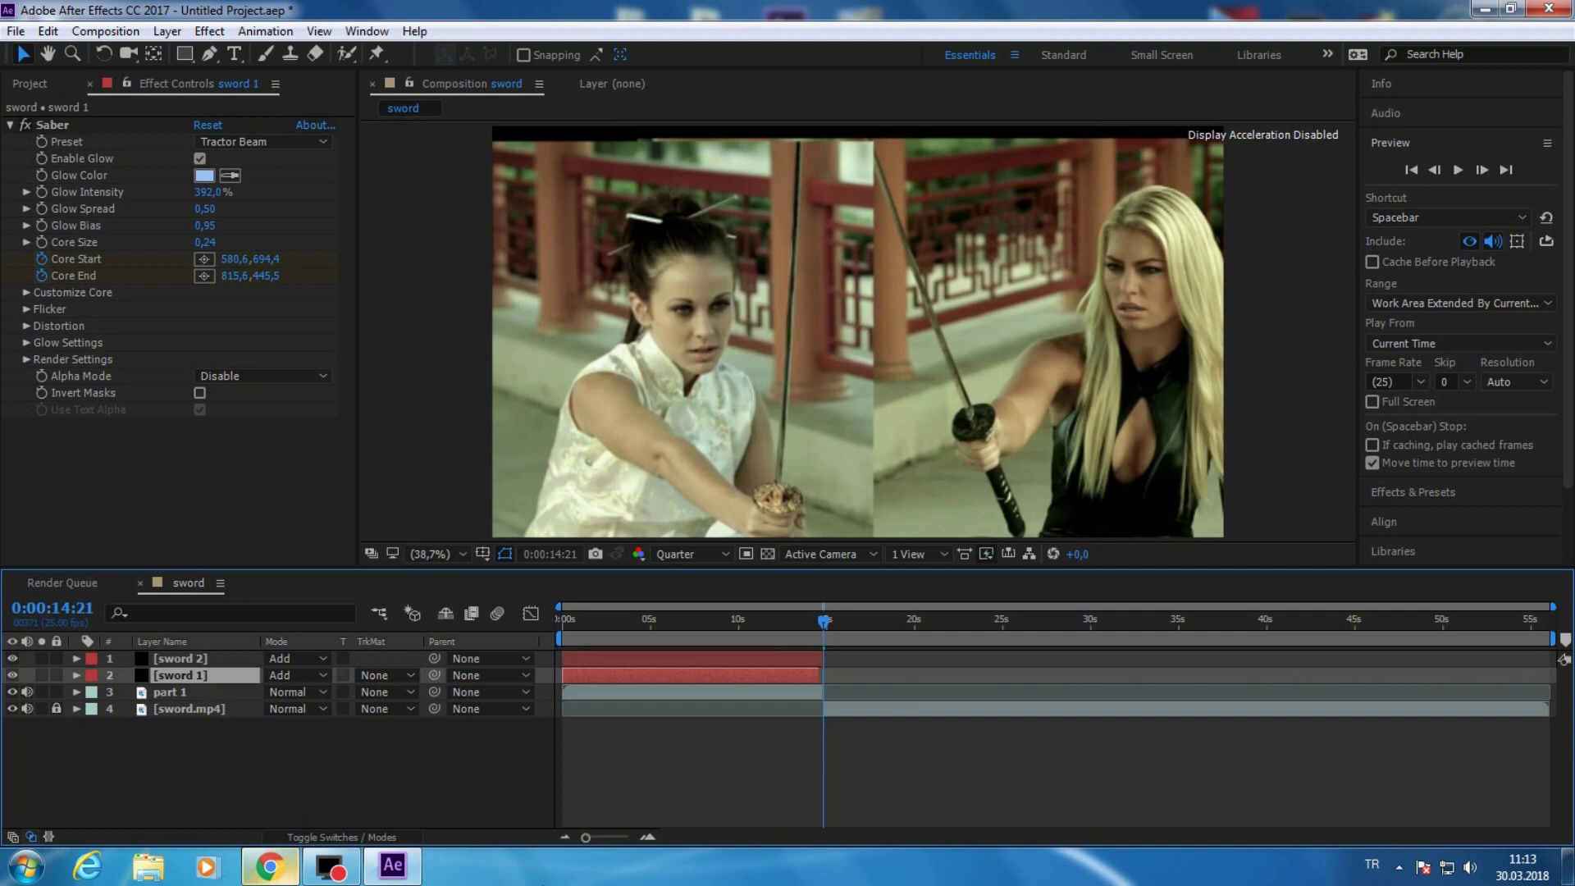
drag(586, 837, 628, 837)
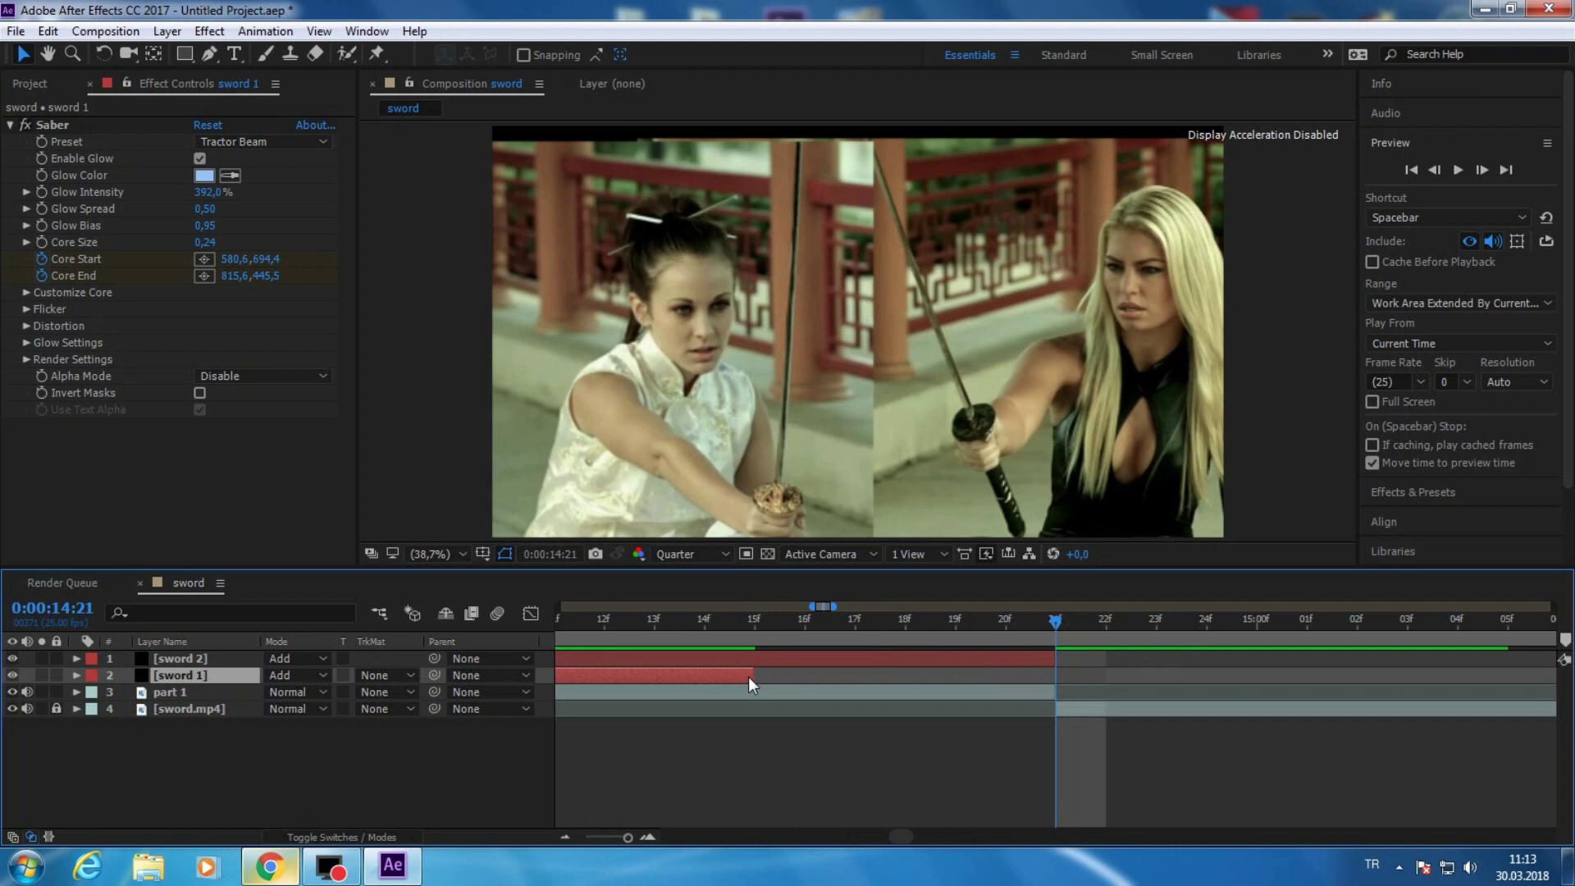
drag(748, 676, 1036, 687)
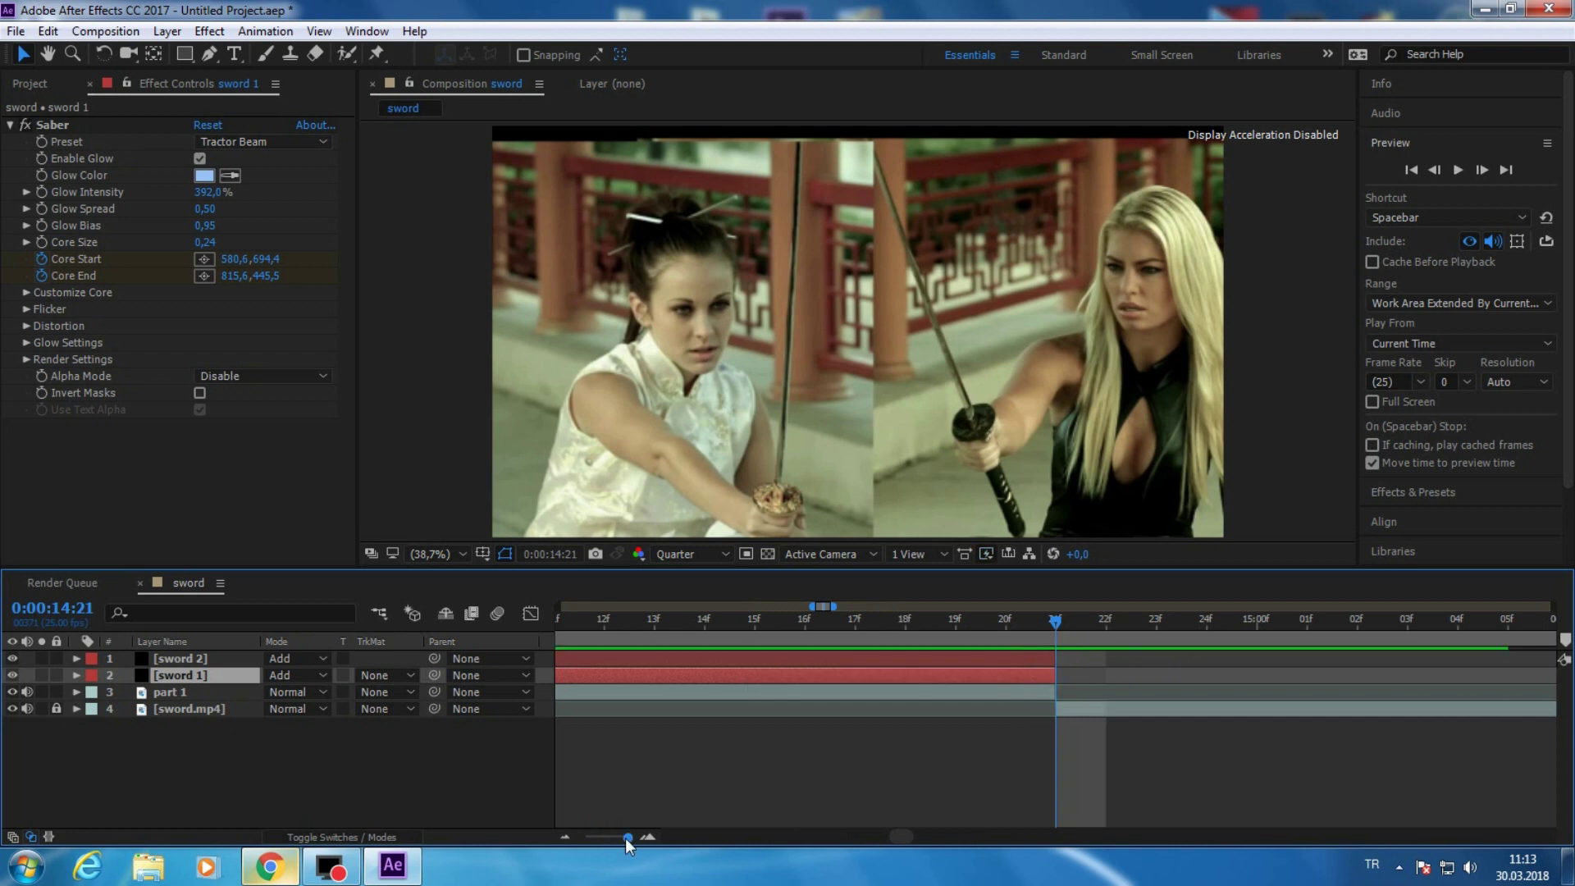
drag(628, 837, 586, 837)
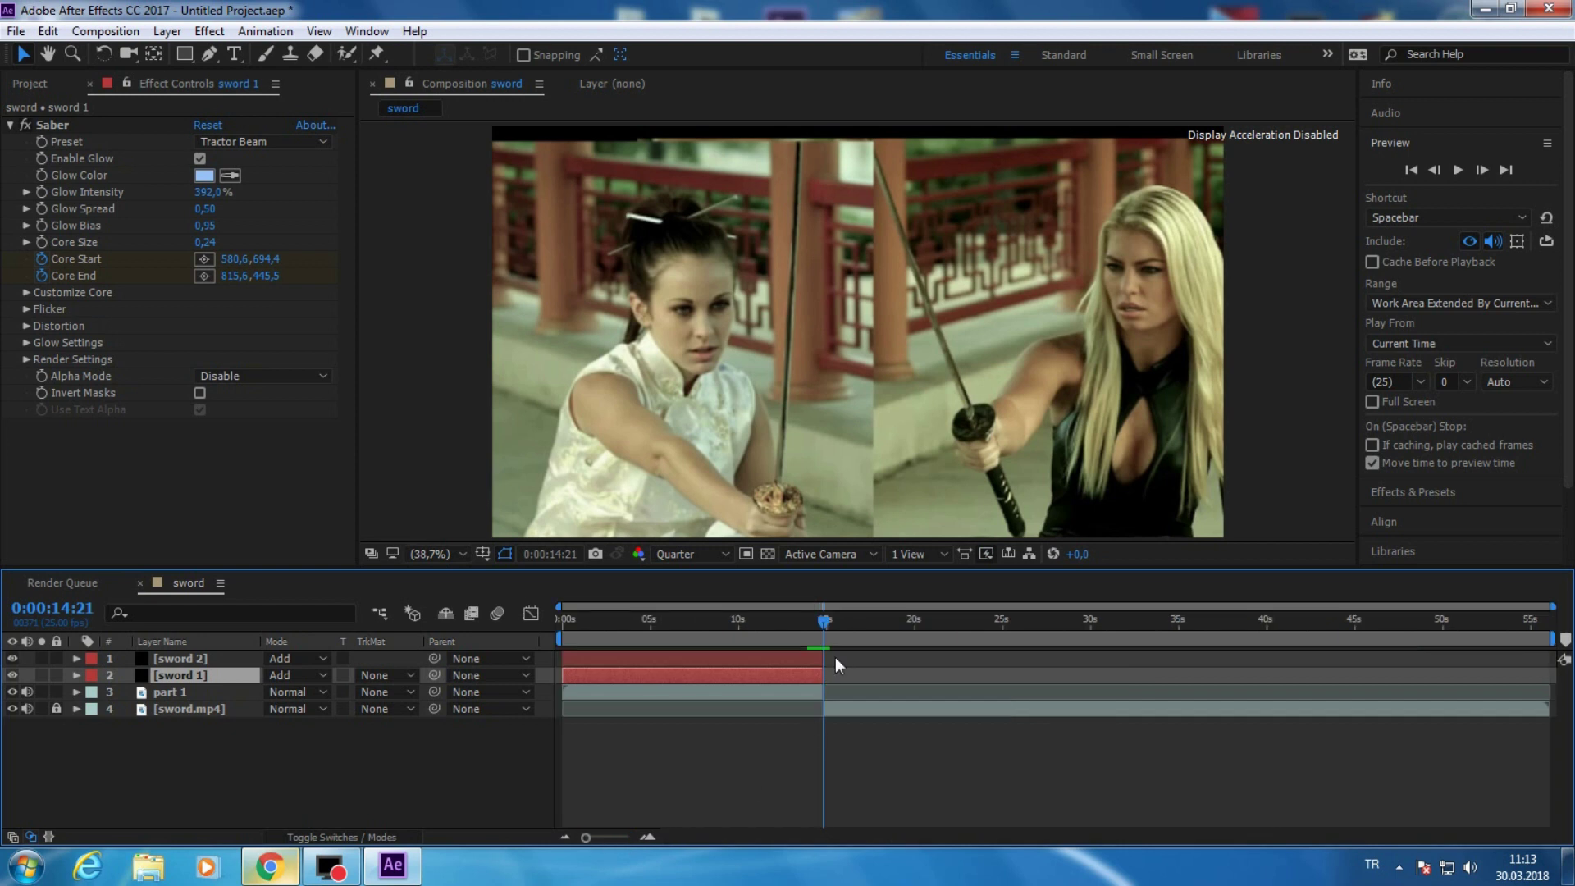
- Trim the in-points of sword 2 and sword 1 so both start at 14 seconds
drag(793, 639, 803, 642)
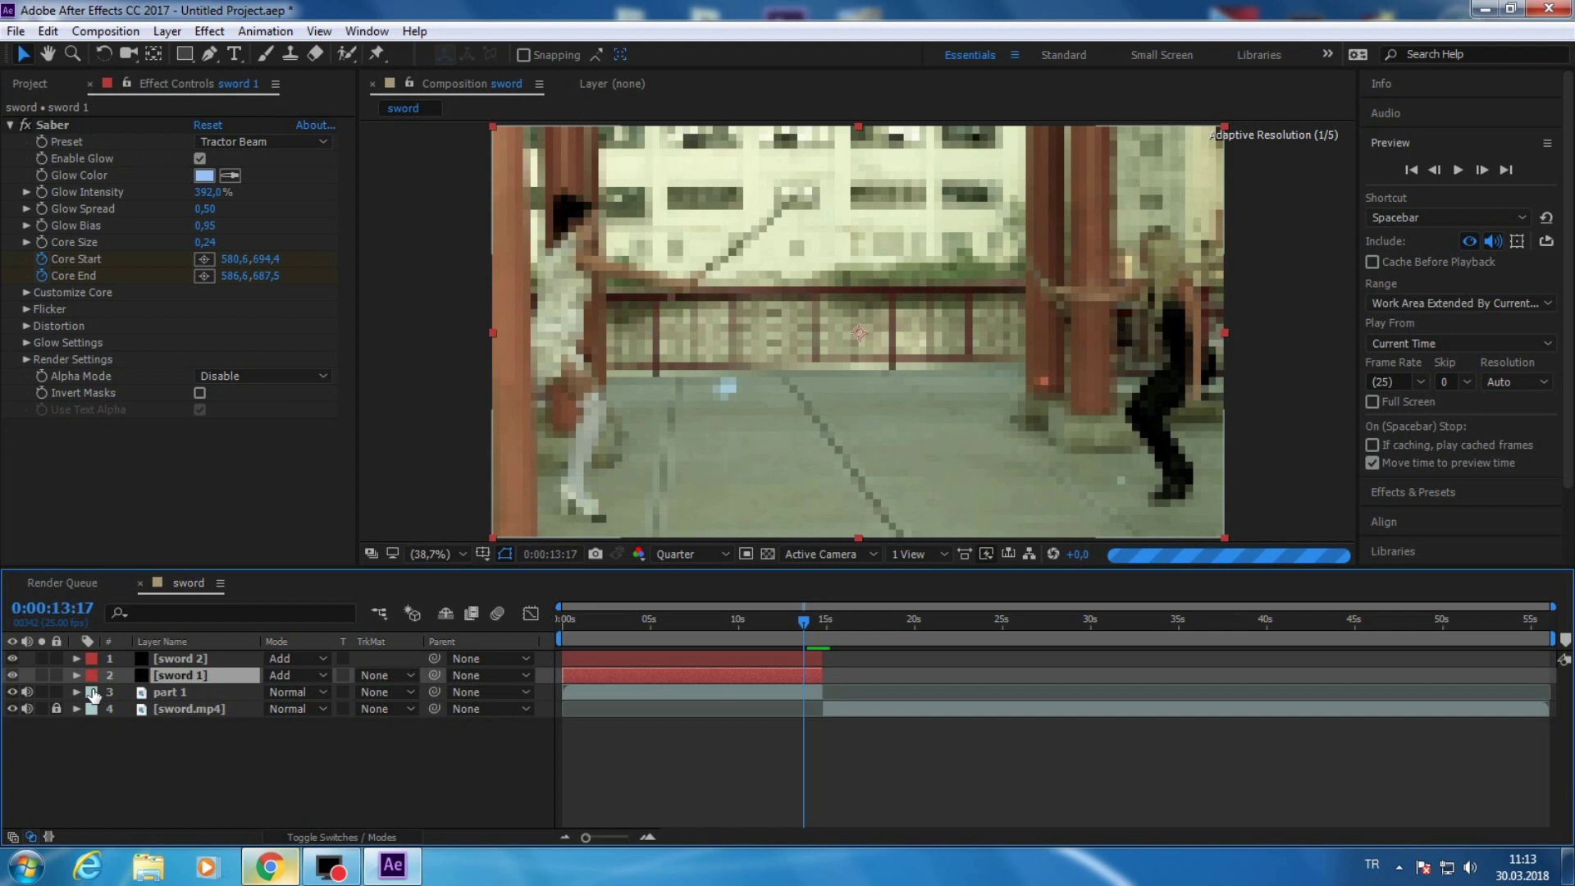
click(78, 658)
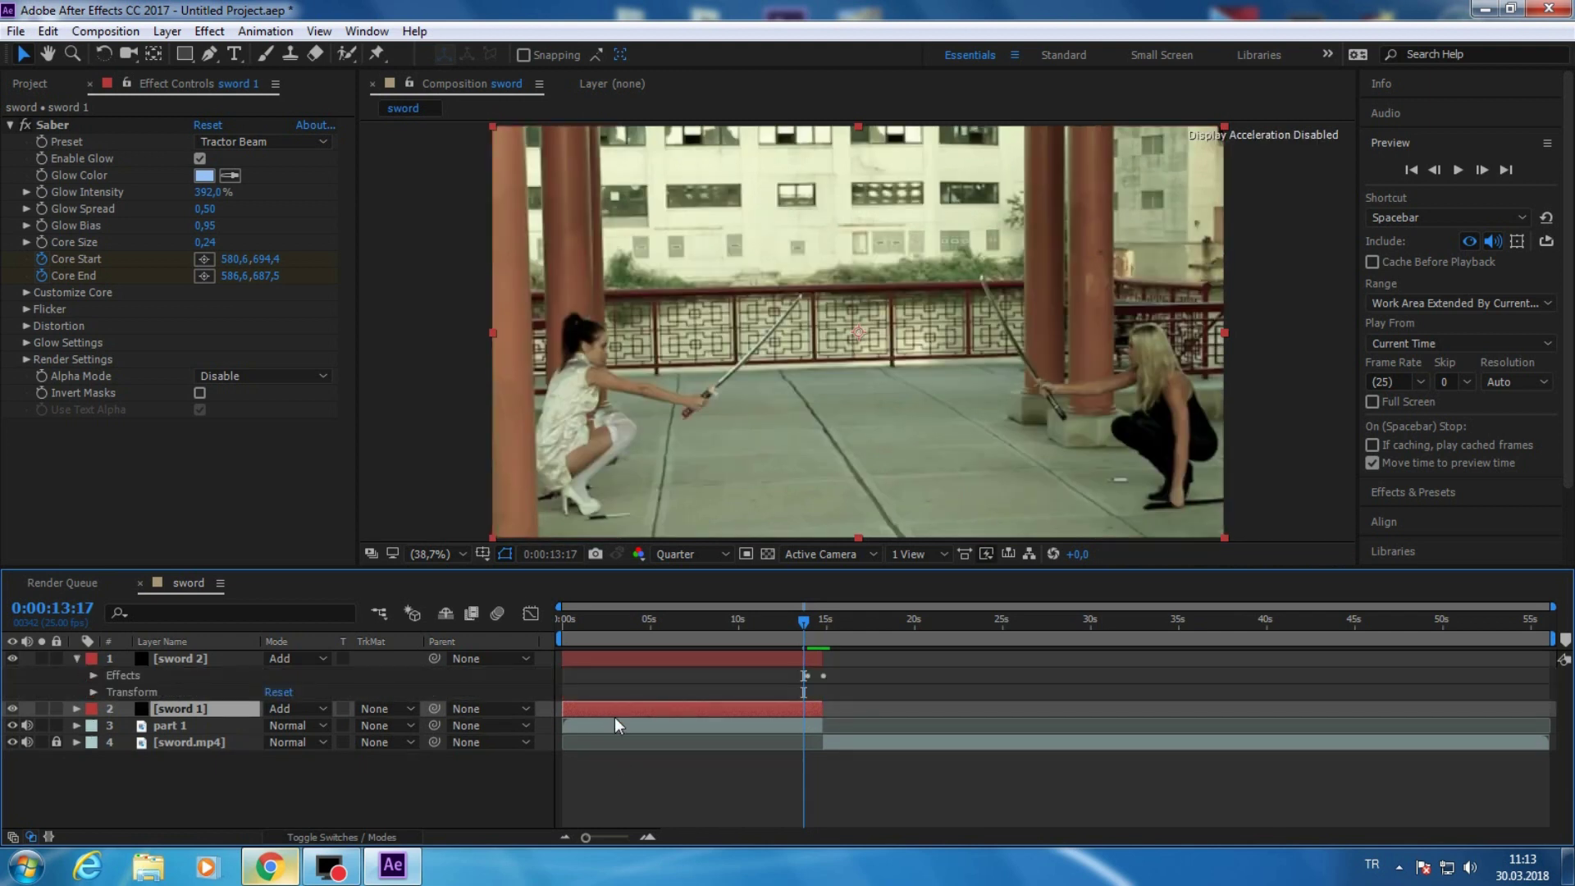
drag(563, 659, 559, 728)
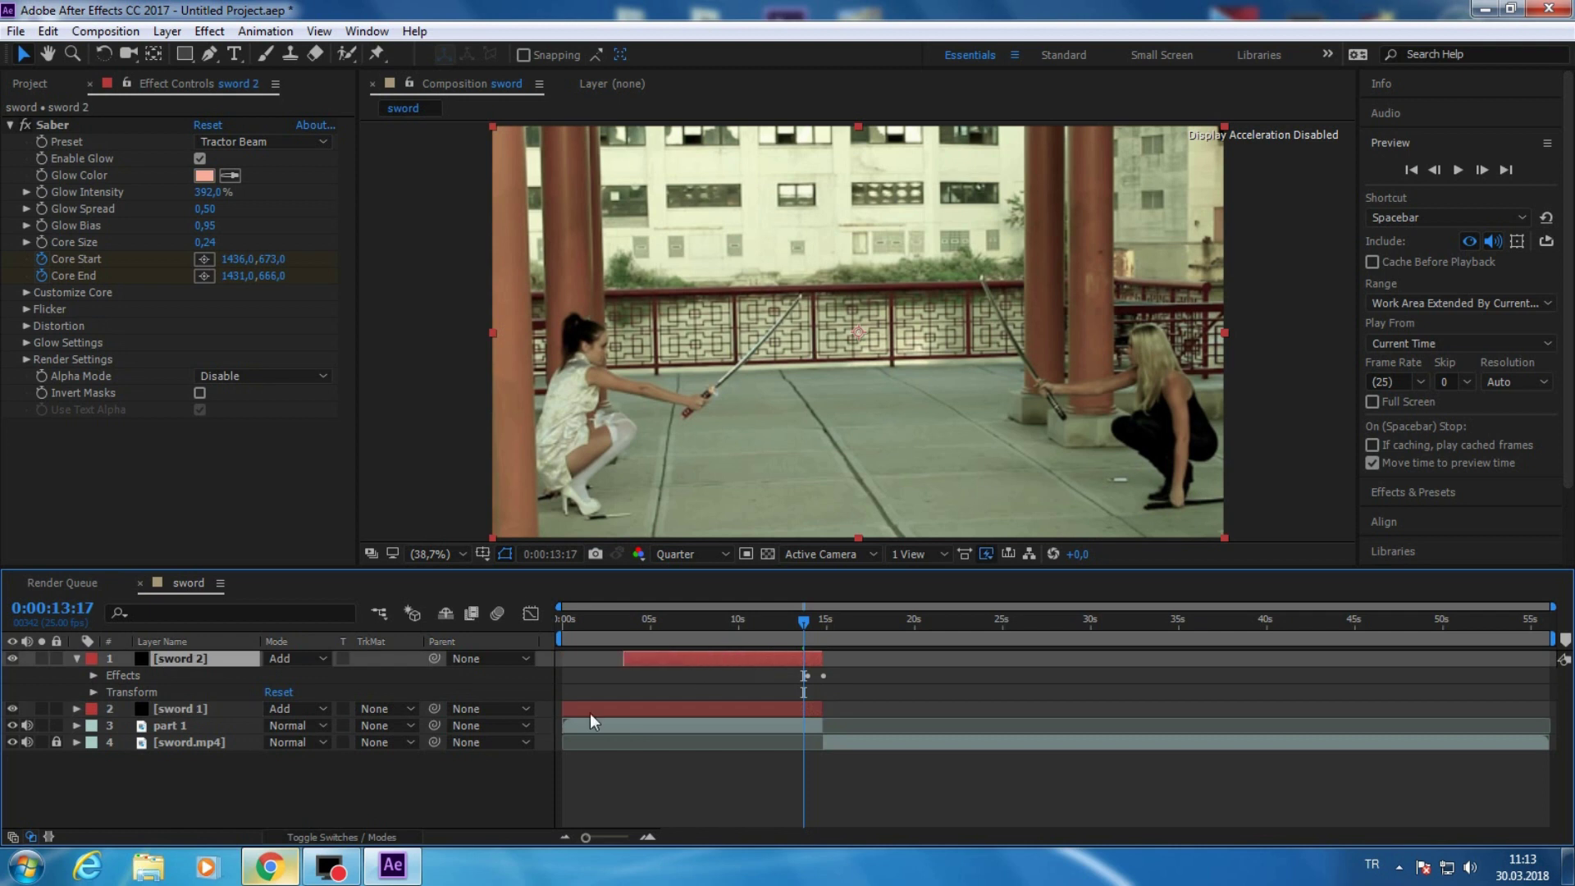
drag(562, 709, 783, 709)
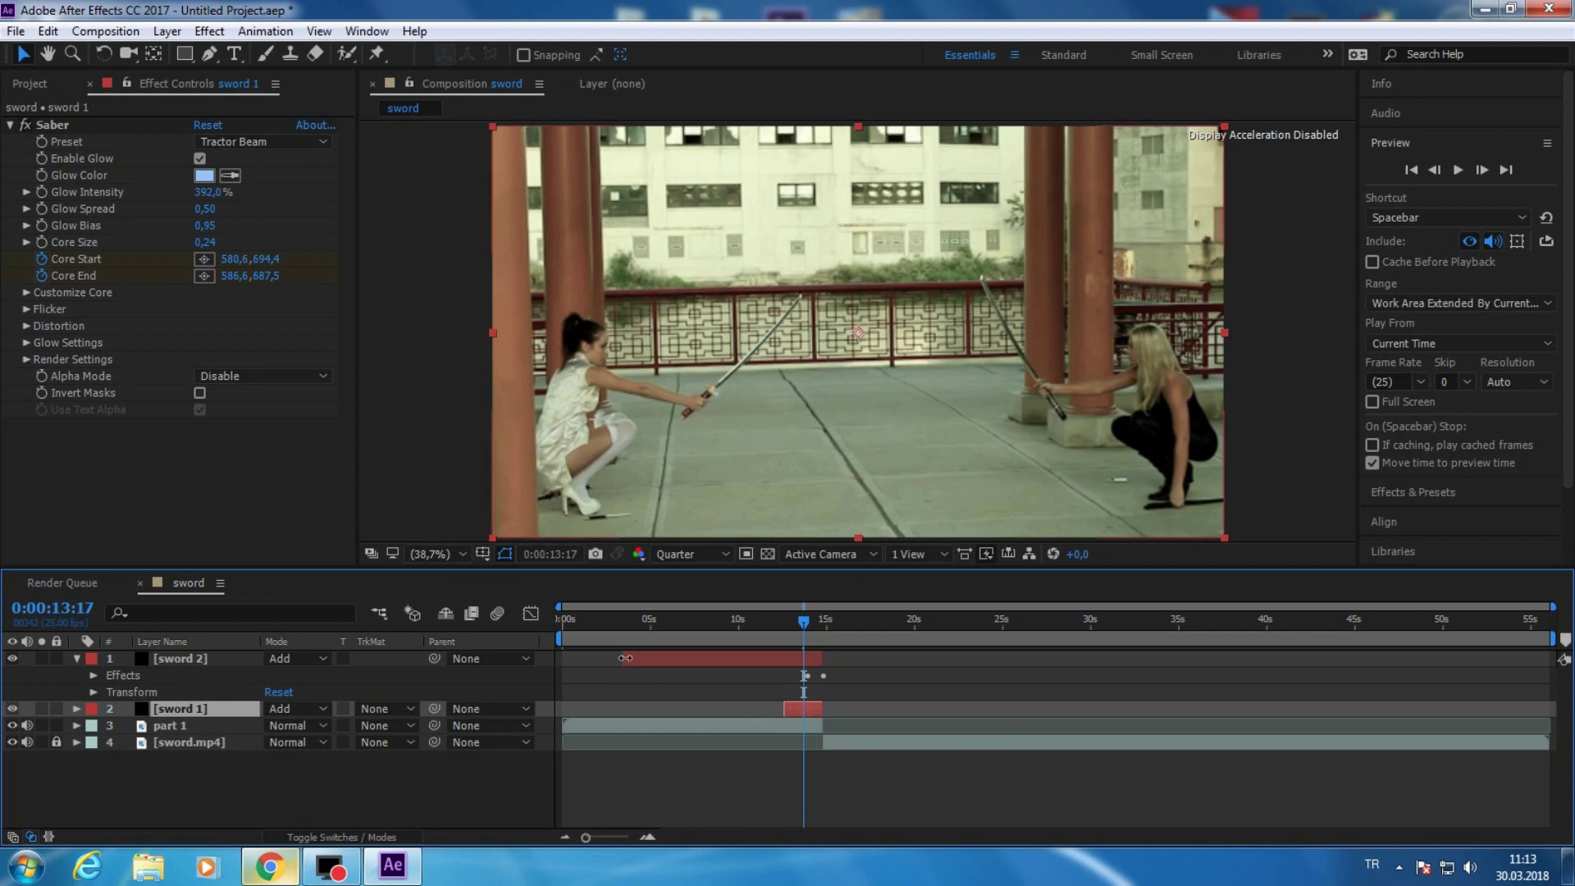
click(625, 658)
drag(590, 834, 631, 839)
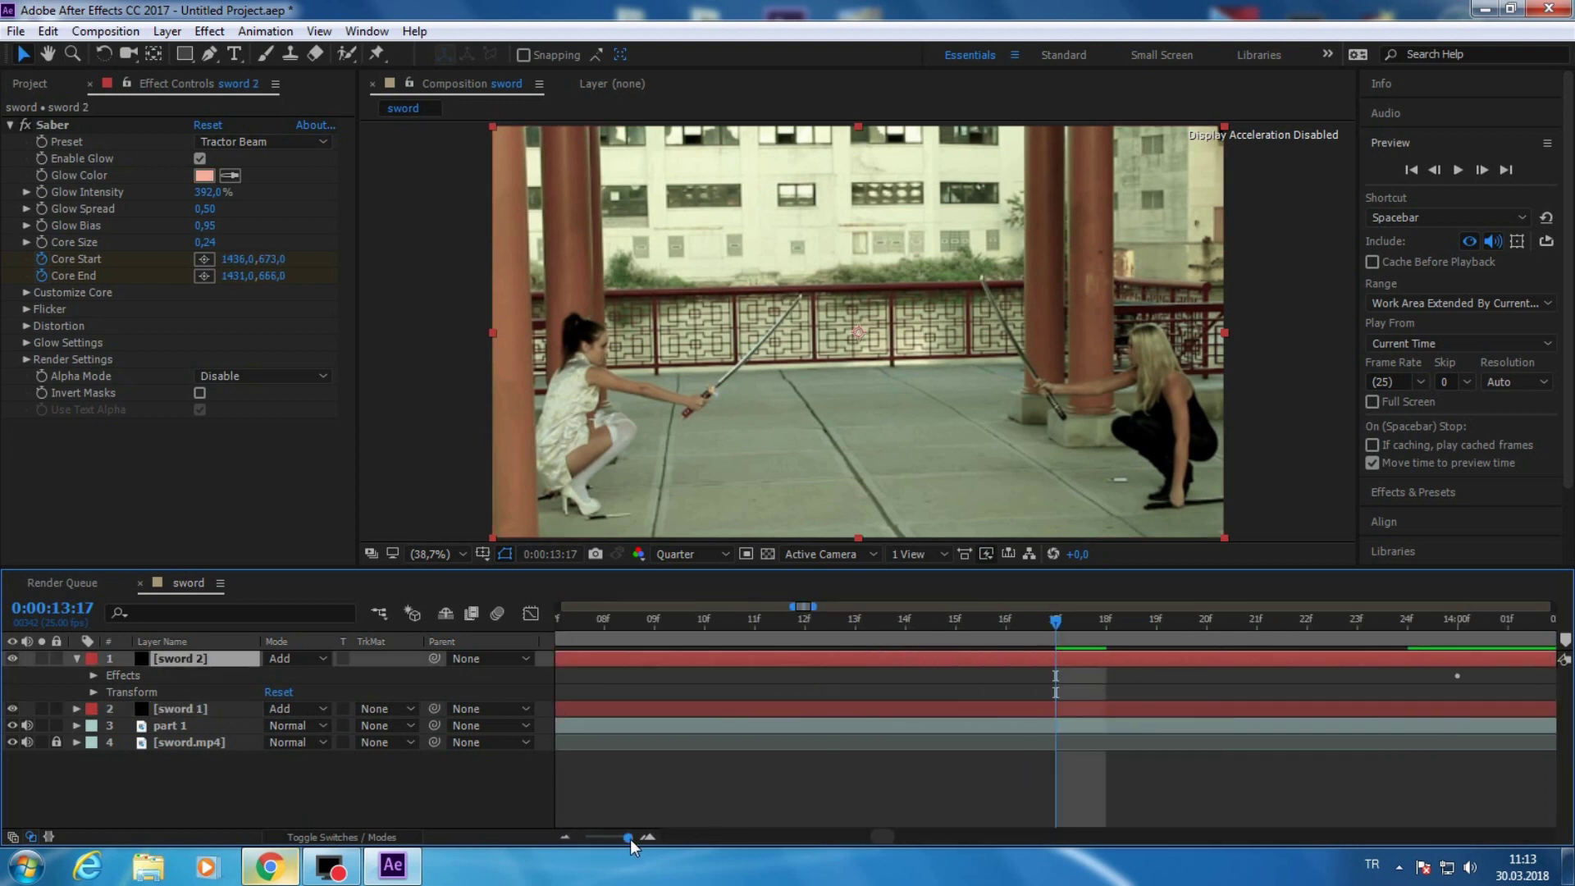
drag(630, 839, 626, 839)
drag(827, 658, 1124, 659)
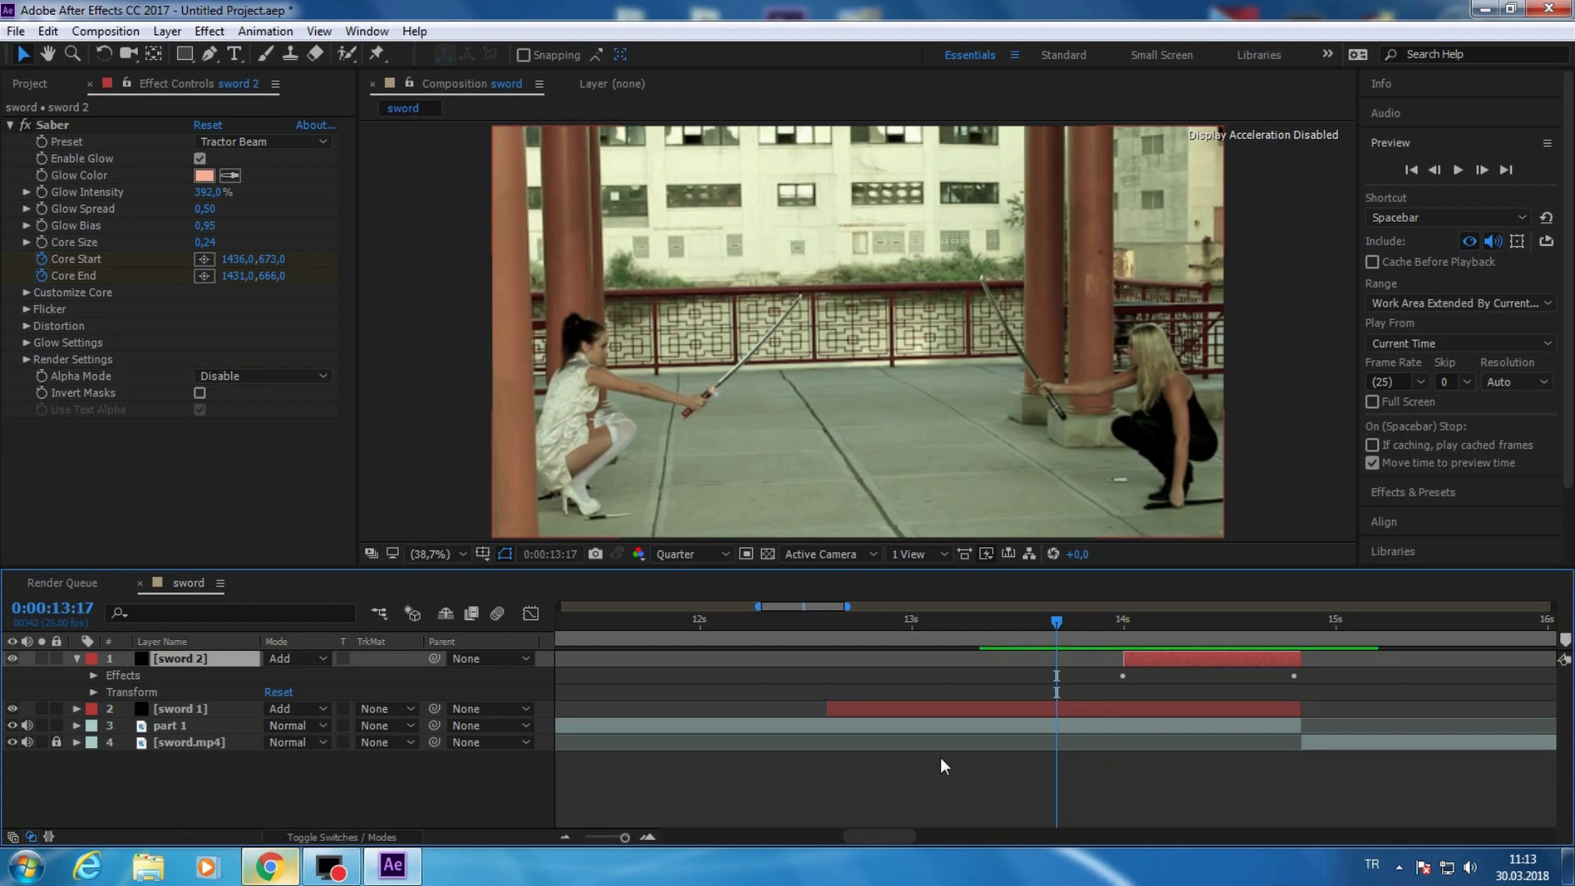
drag(828, 709, 1124, 709)
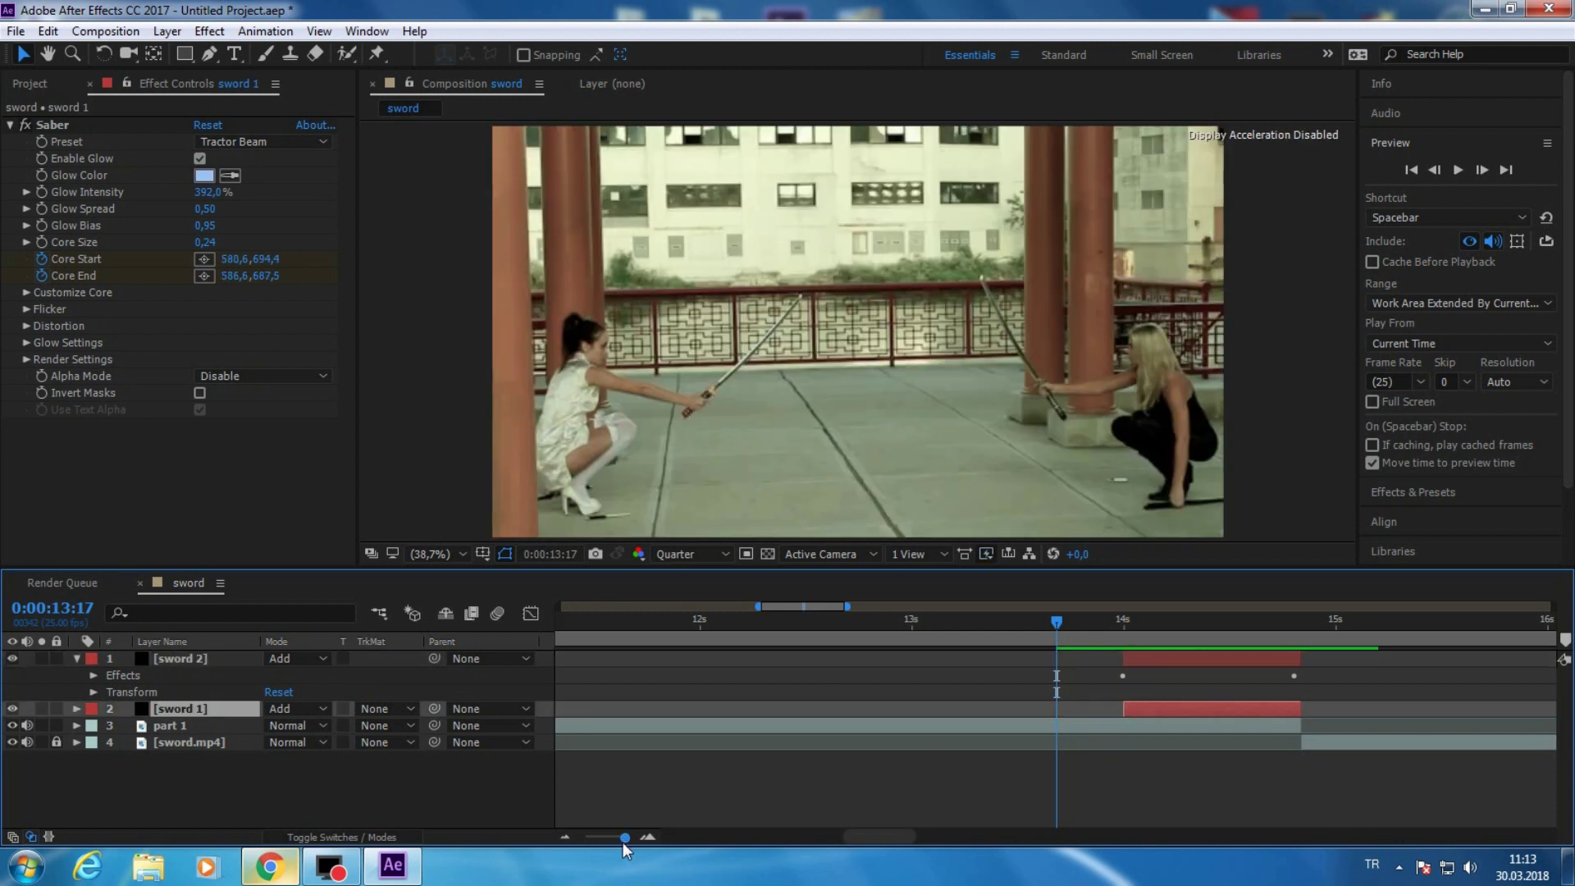
- Scrub around 13:18 and step back to land exactly on 0:00:14:00
drag(623, 839, 627, 838)
click(660, 639)
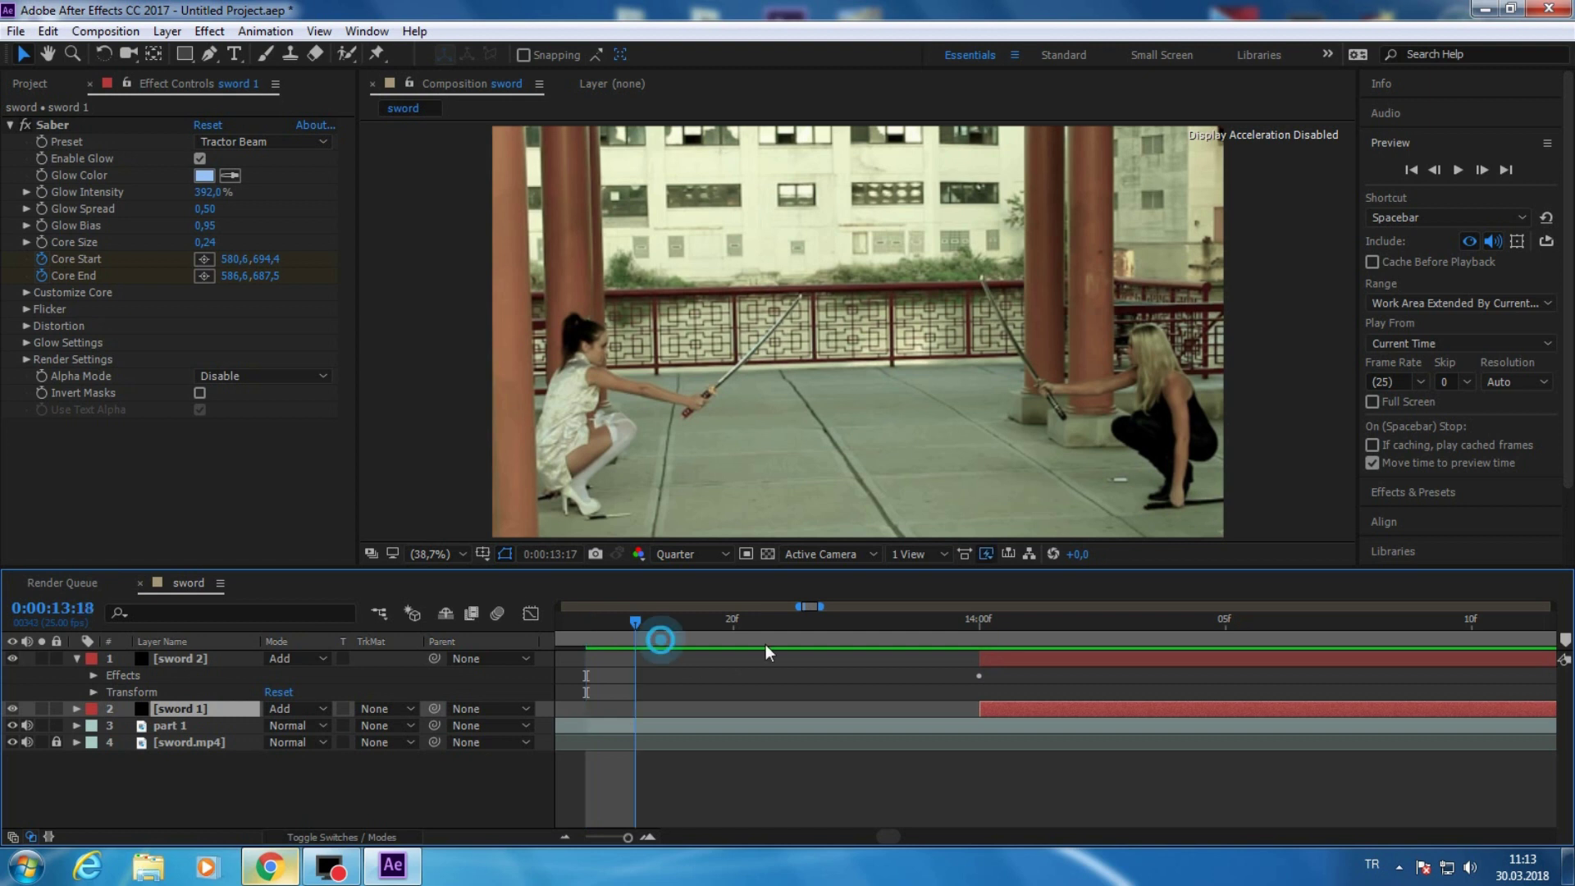
drag(765, 643, 997, 712)
key(Page_Up)
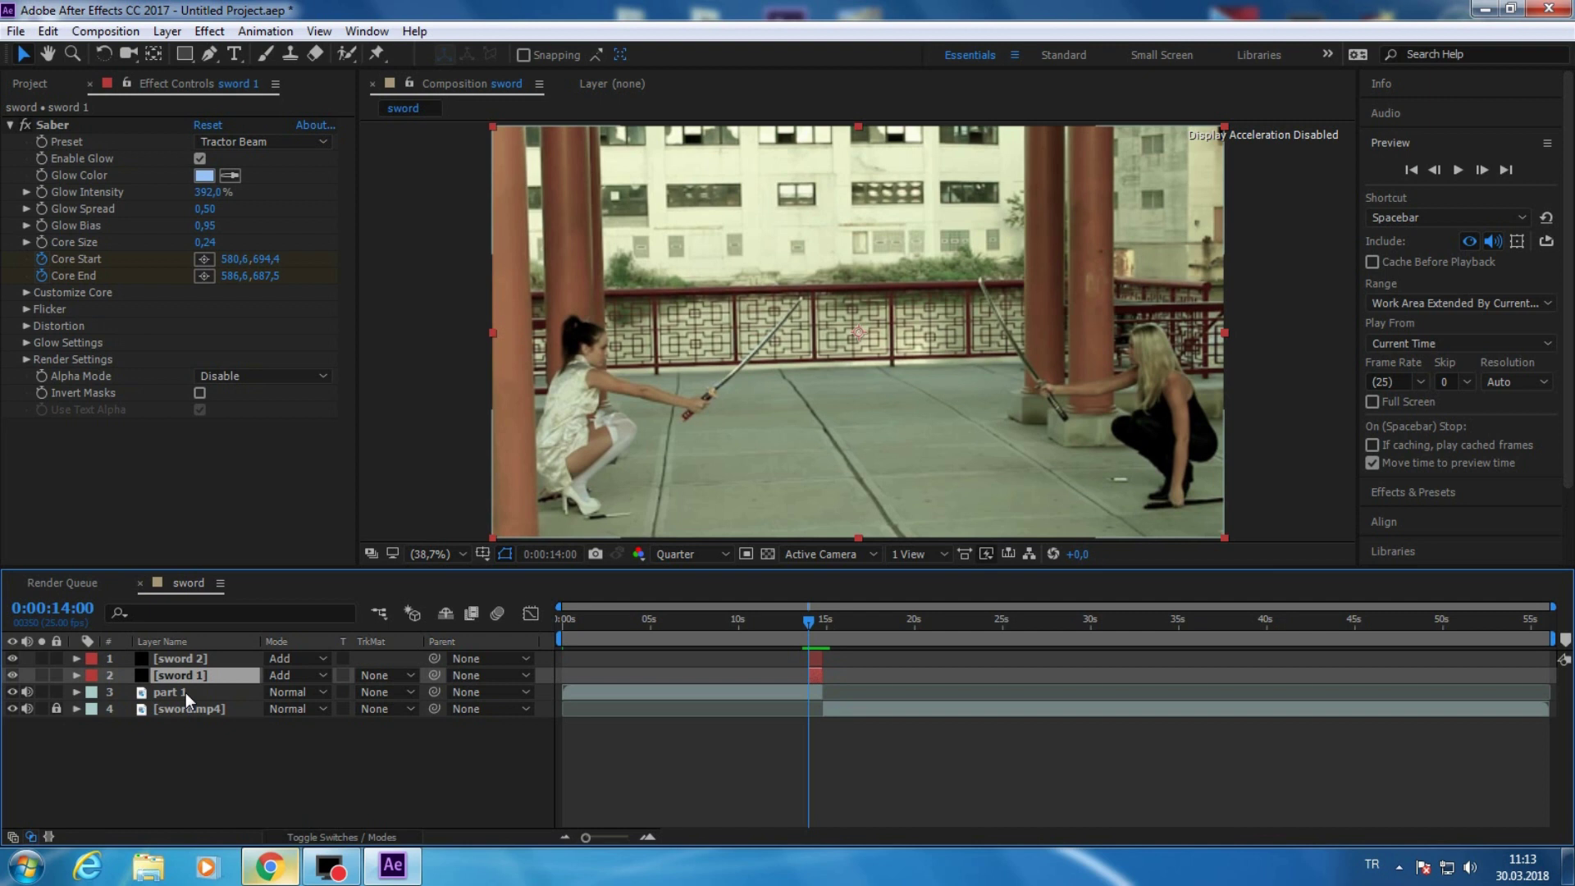
- Pre-compose part 1 and both sword solids into a composition named 'Part 1'
right_click(186, 692)
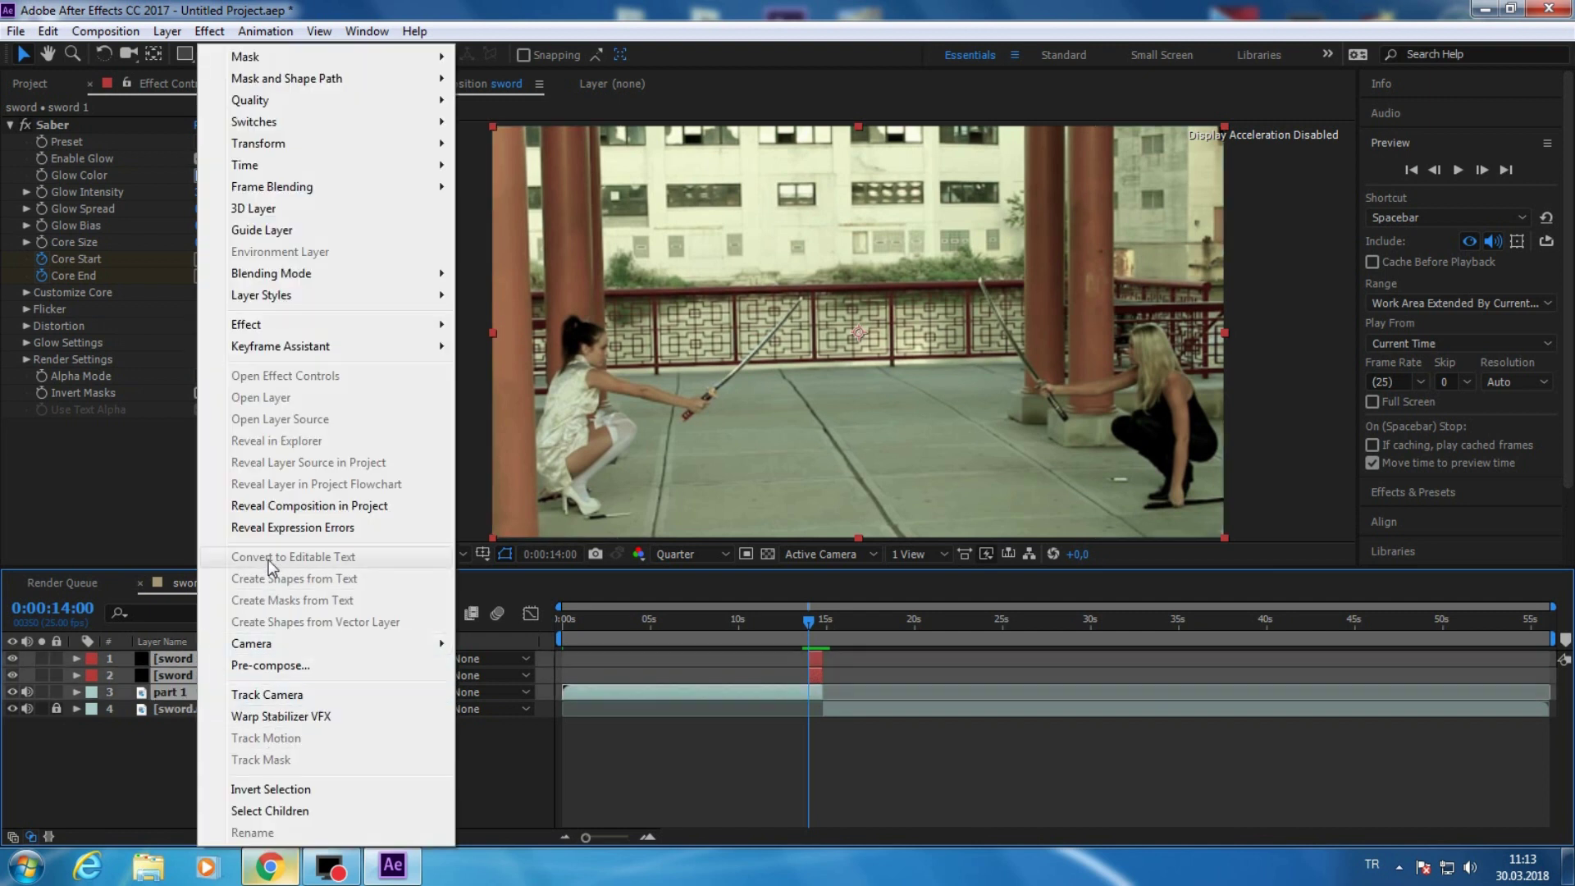
click(270, 665)
text(Par)
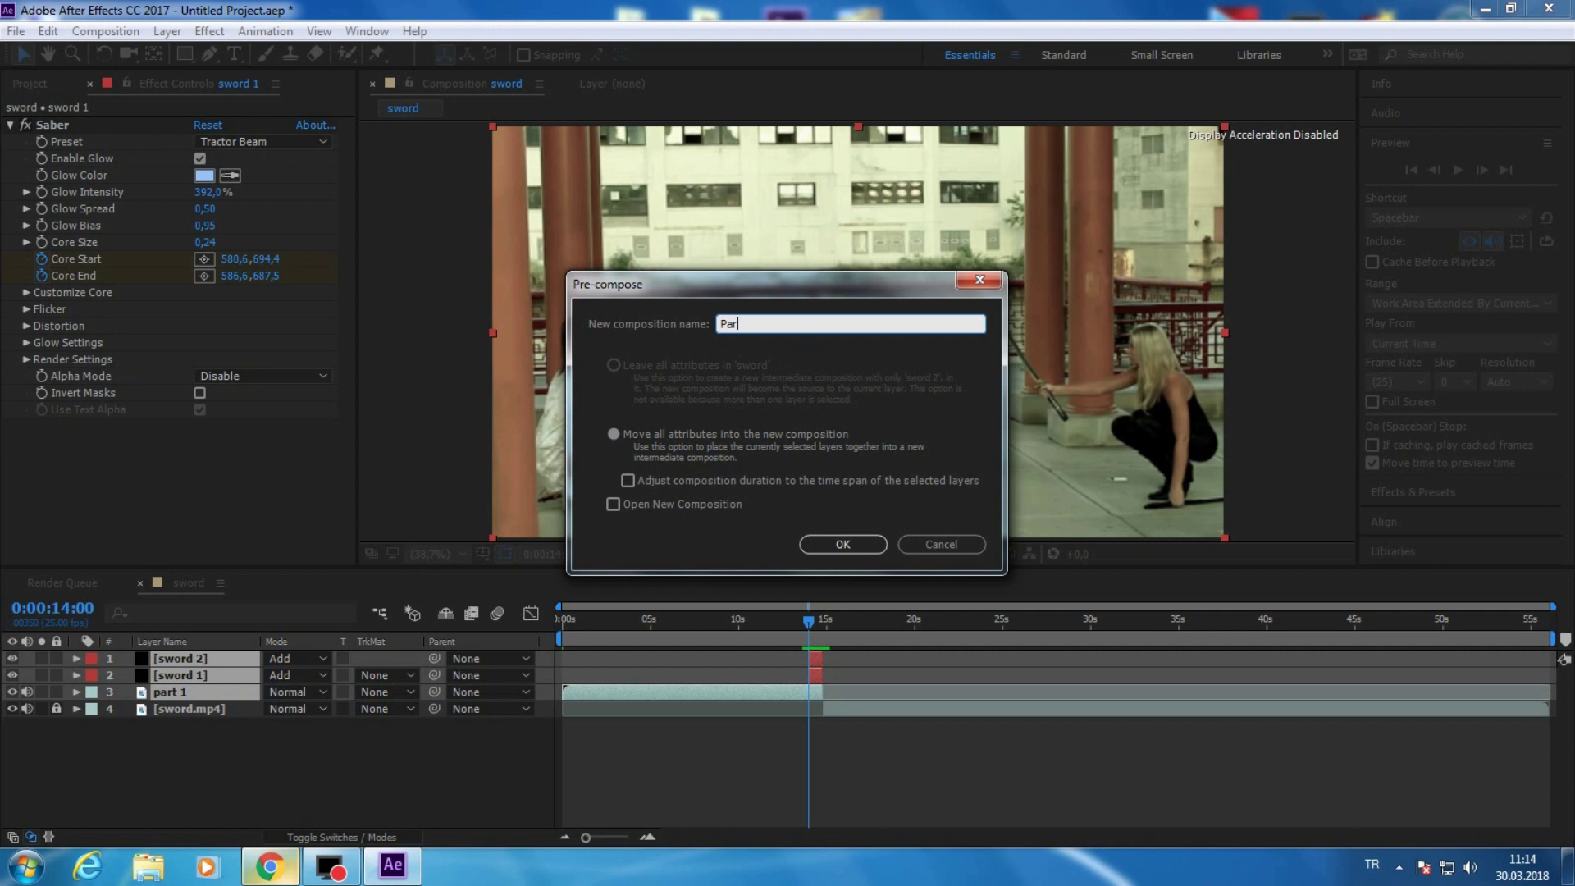
text(t 1)
key(Return)
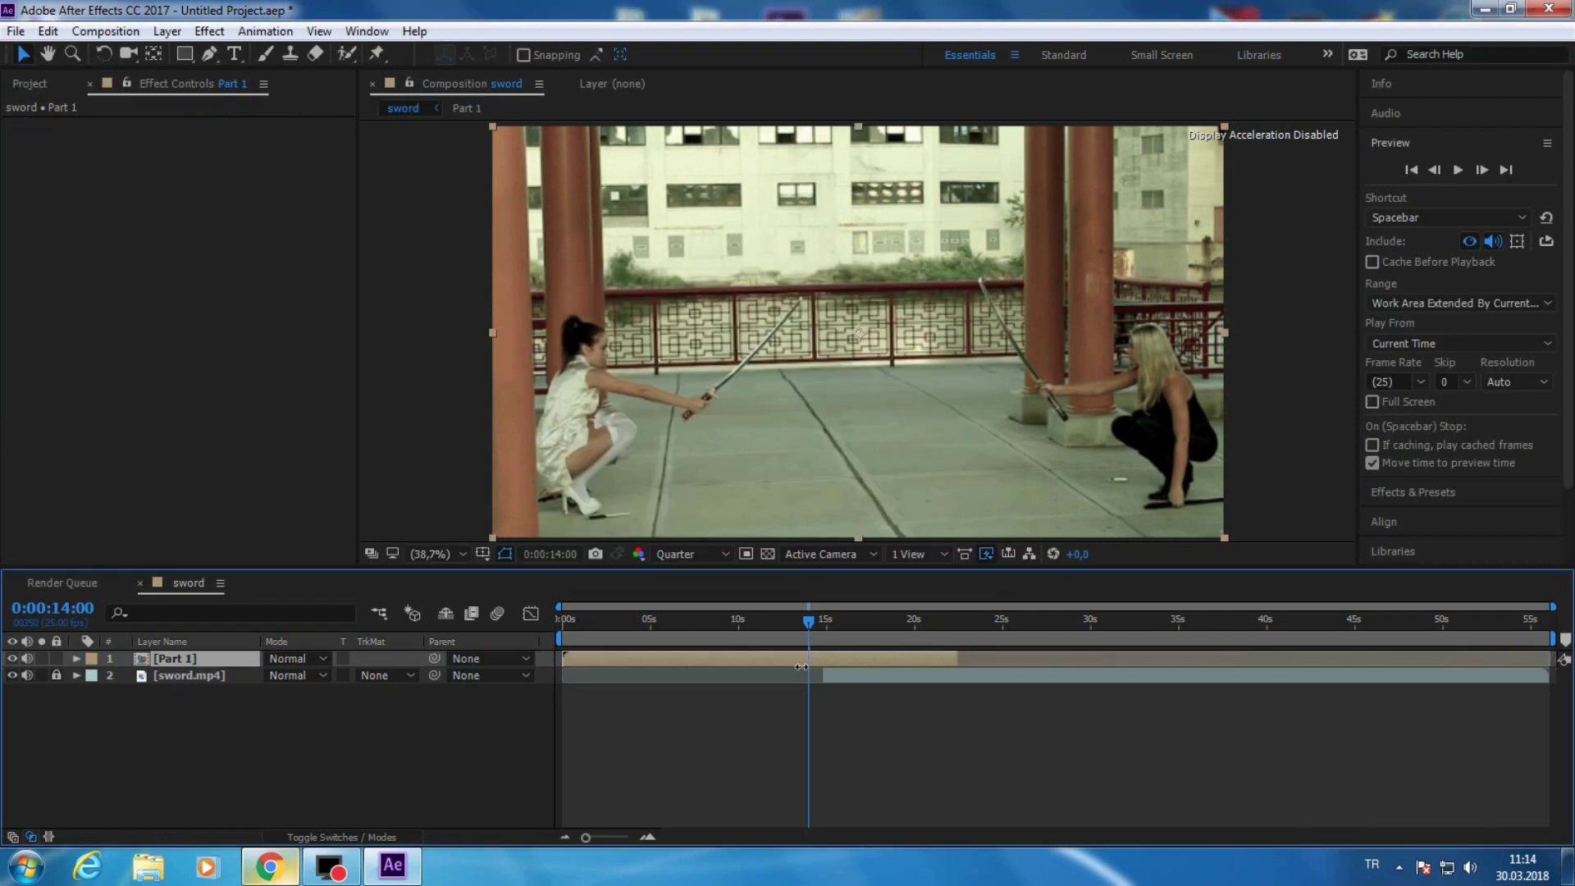
- Scrub ahead to the close-up, then preview the glowing sabers from 14:20
drag(586, 838, 625, 839)
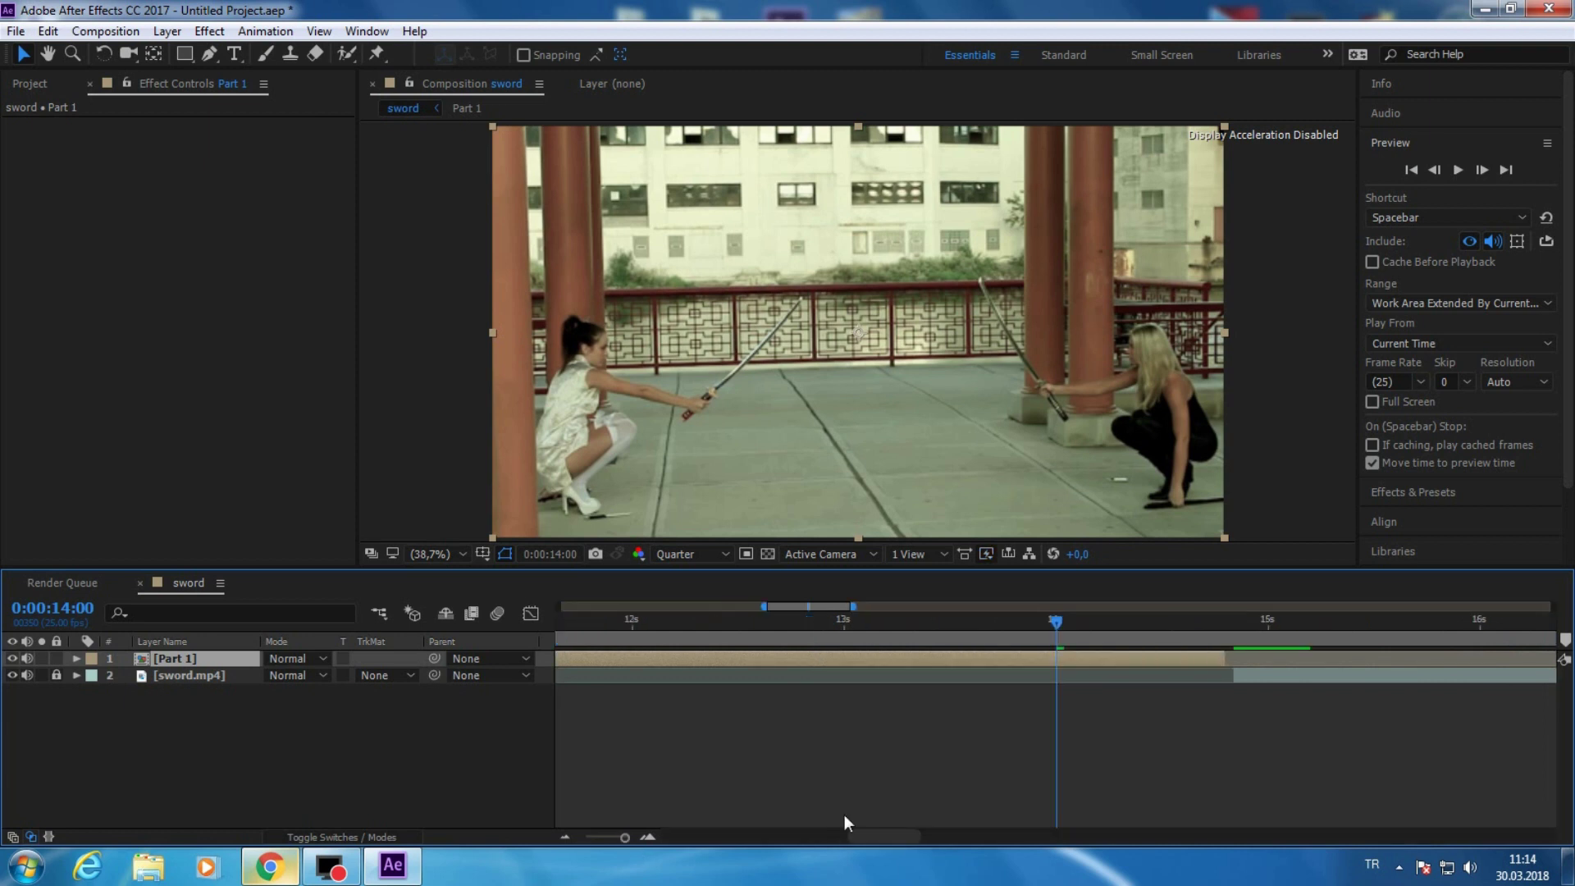
drag(877, 837, 898, 837)
drag(925, 662, 933, 662)
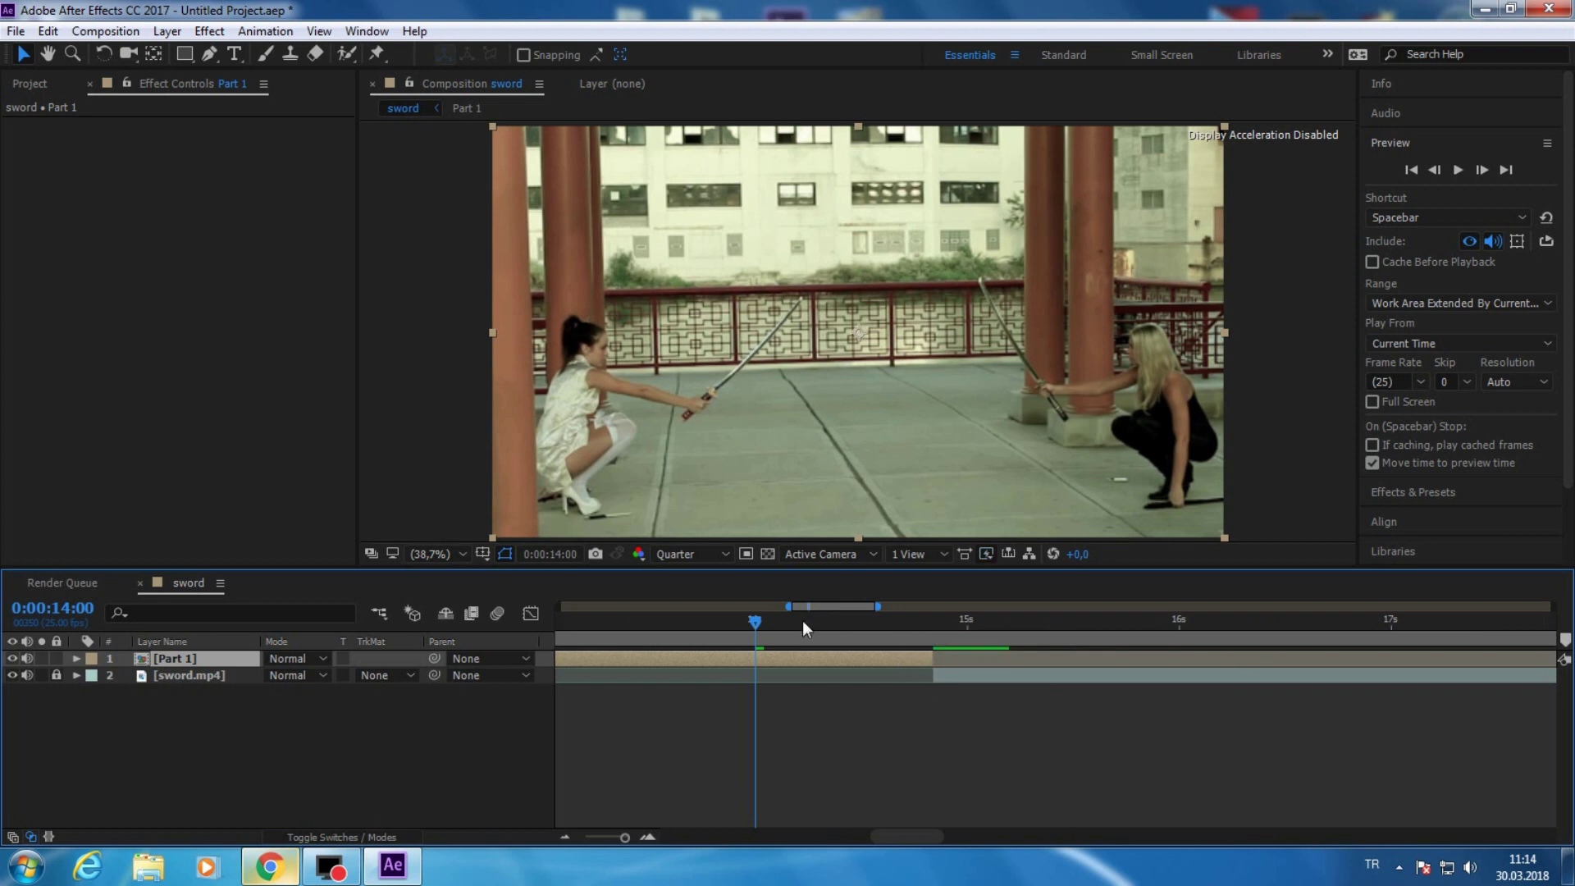
drag(802, 621, 937, 670)
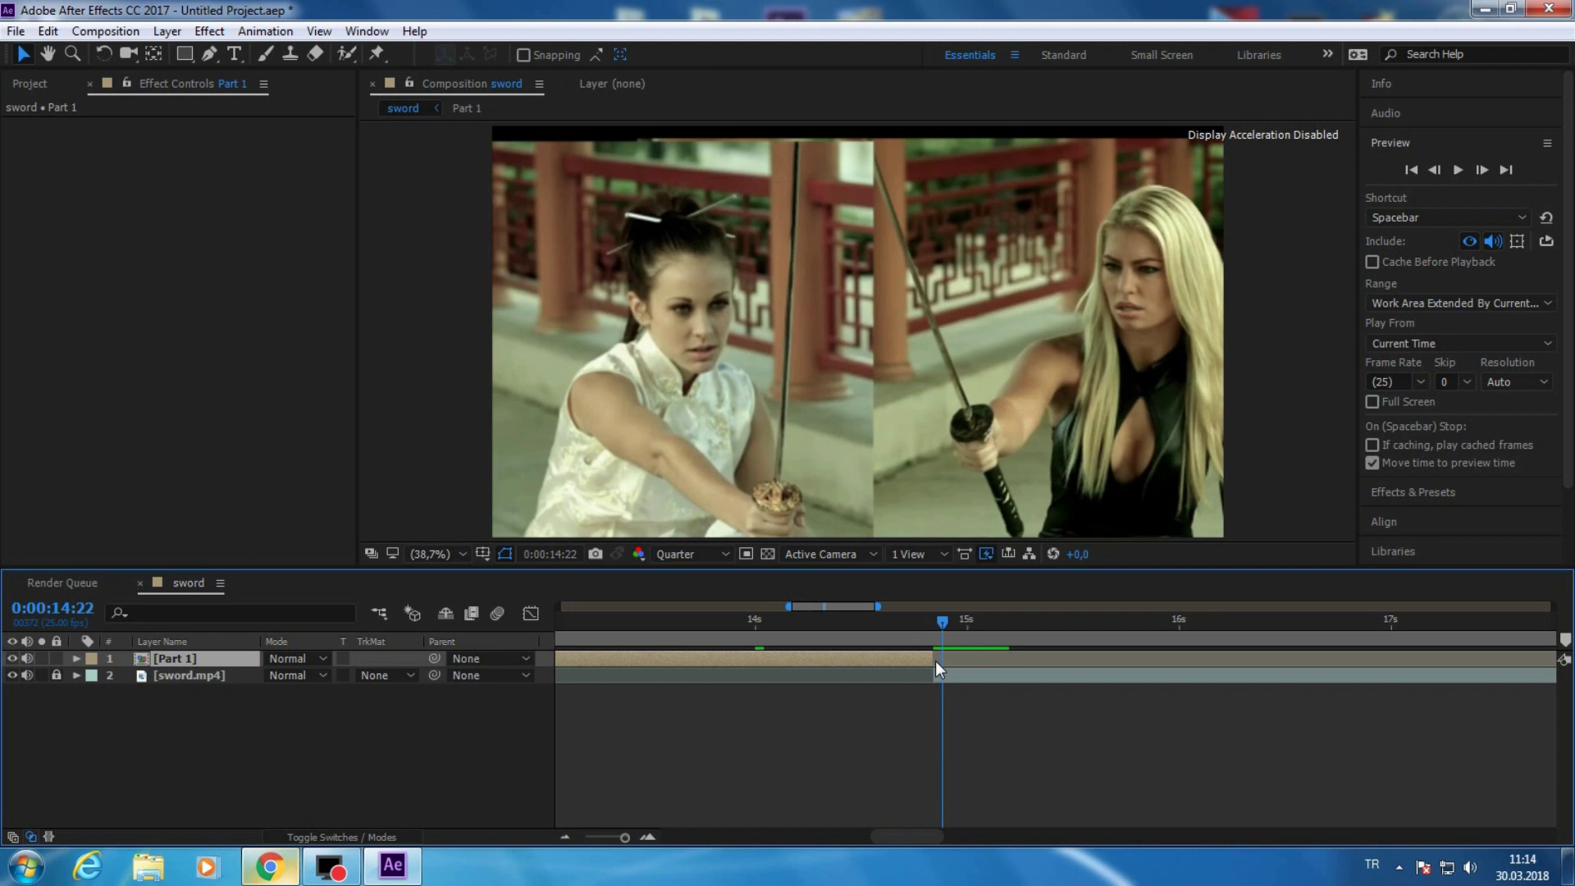
drag(935, 662, 923, 658)
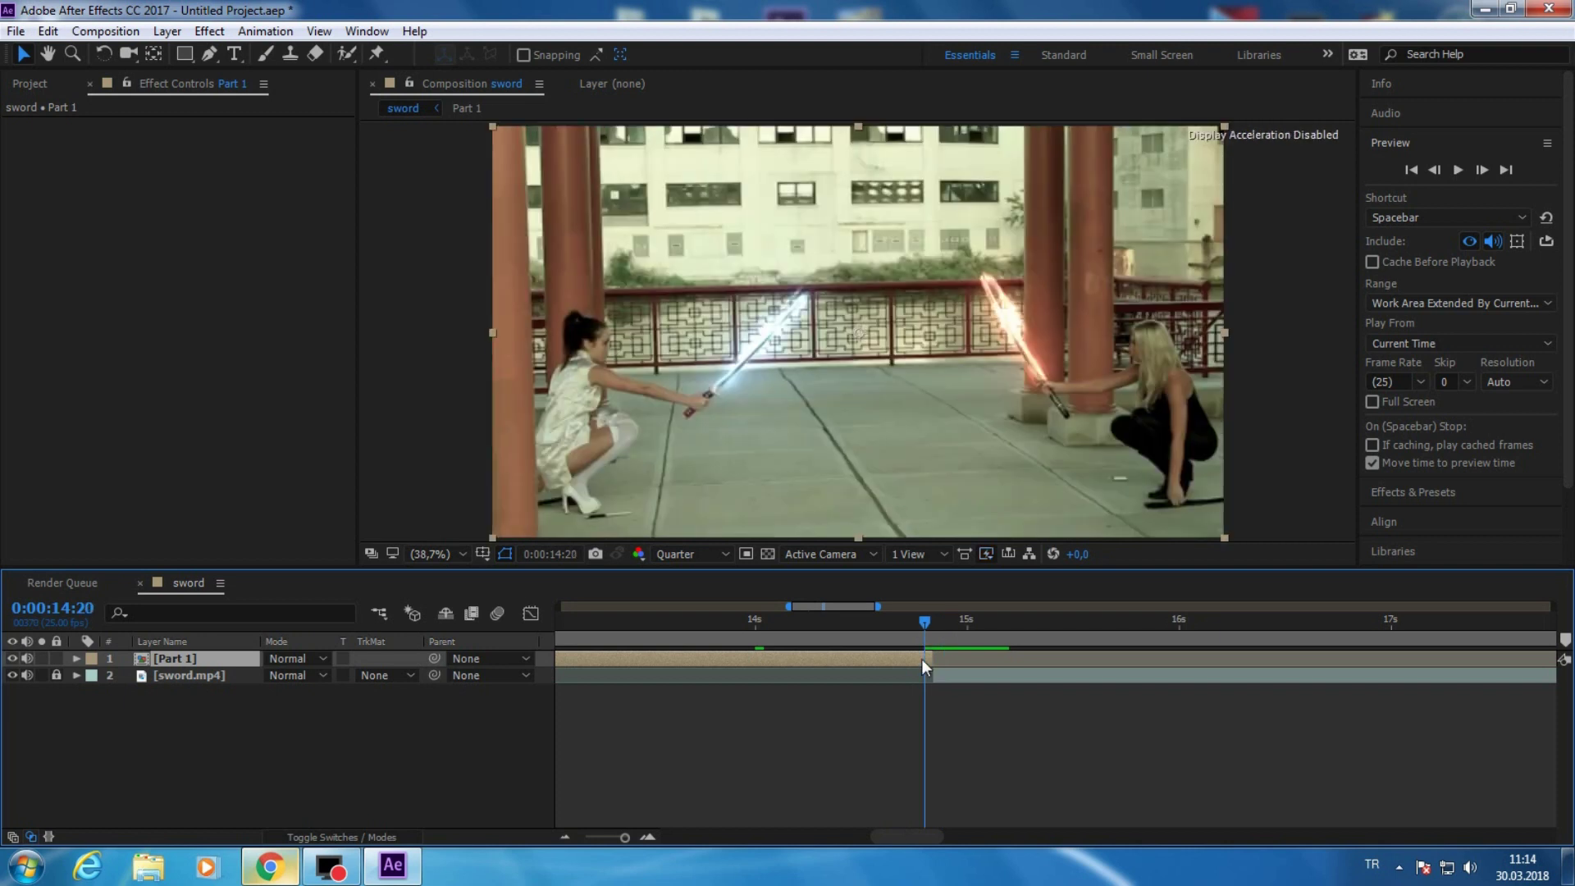
click(1457, 169)
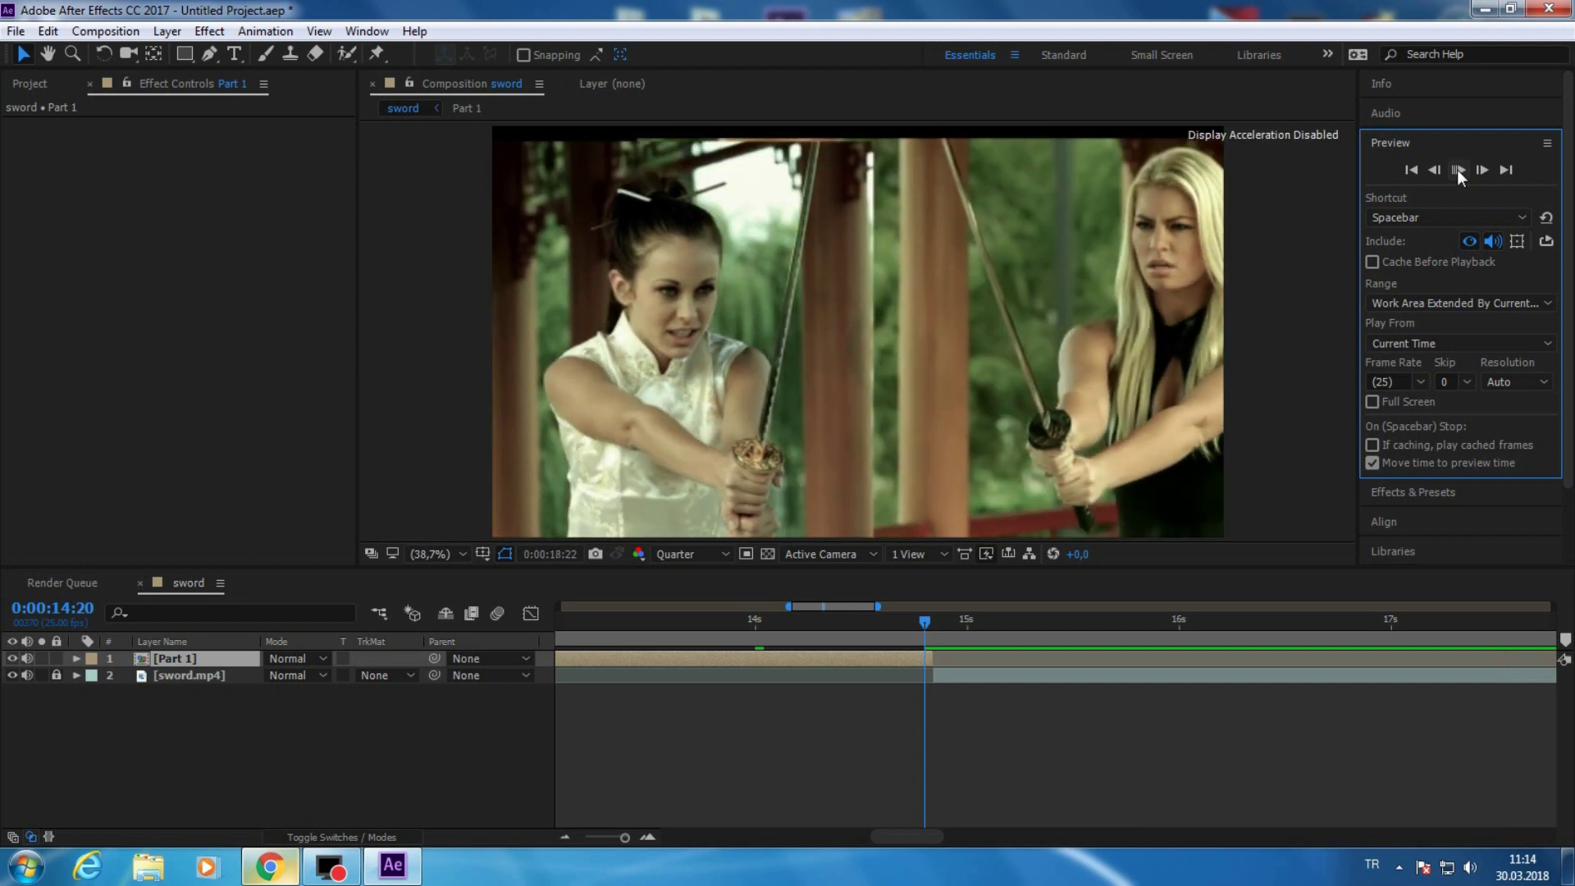
click(1457, 169)
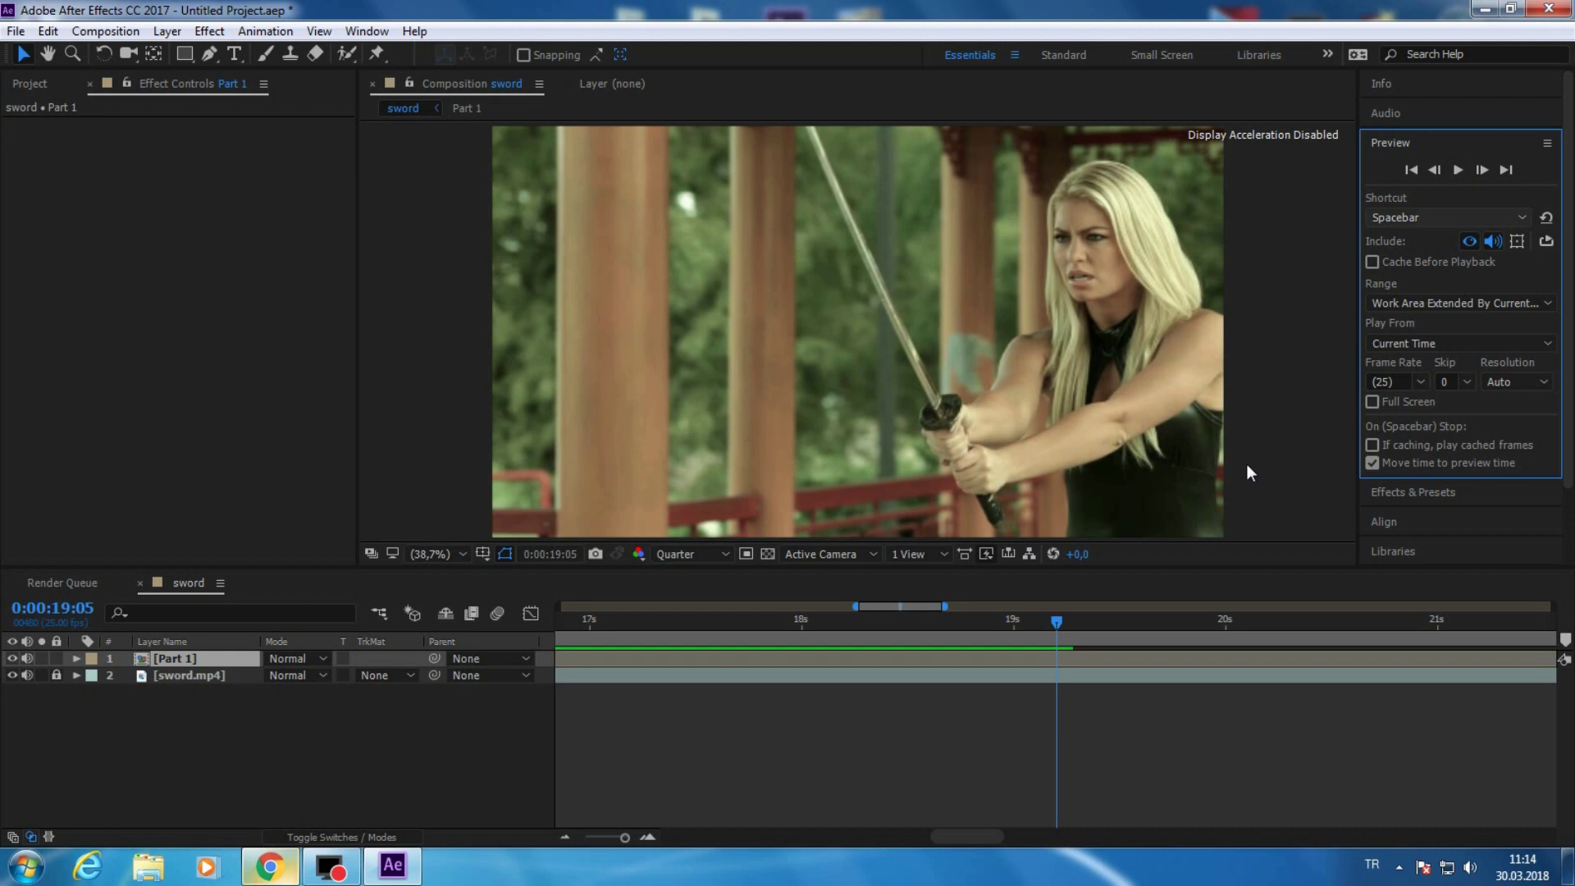
- Step frame by frame back to 18:23, then forward to 0:00:19:01
click(591, 837)
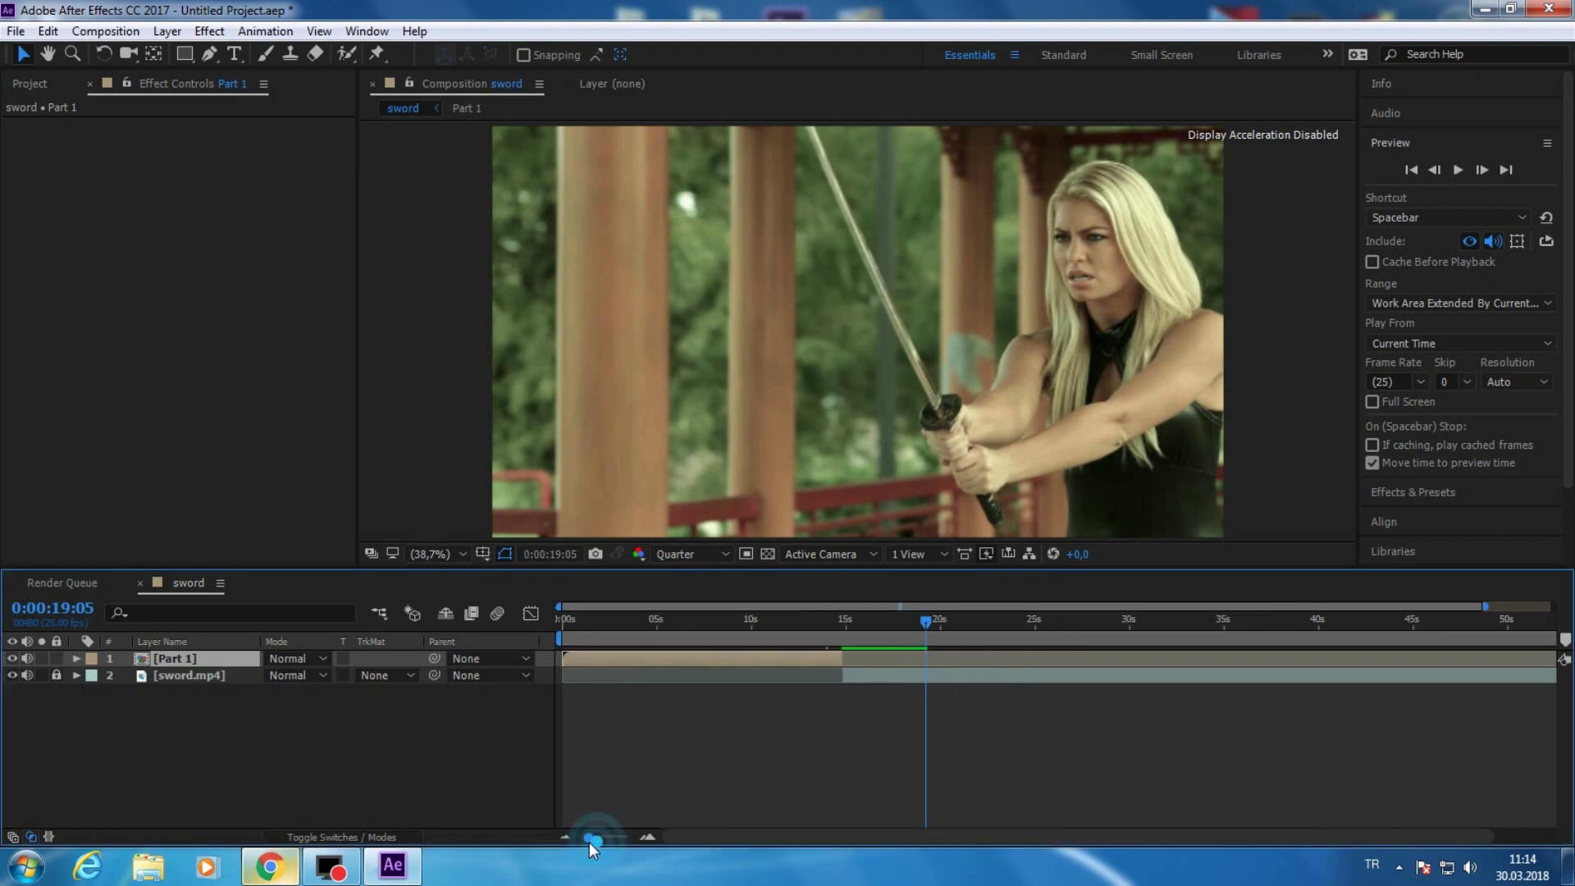
click(1436, 169)
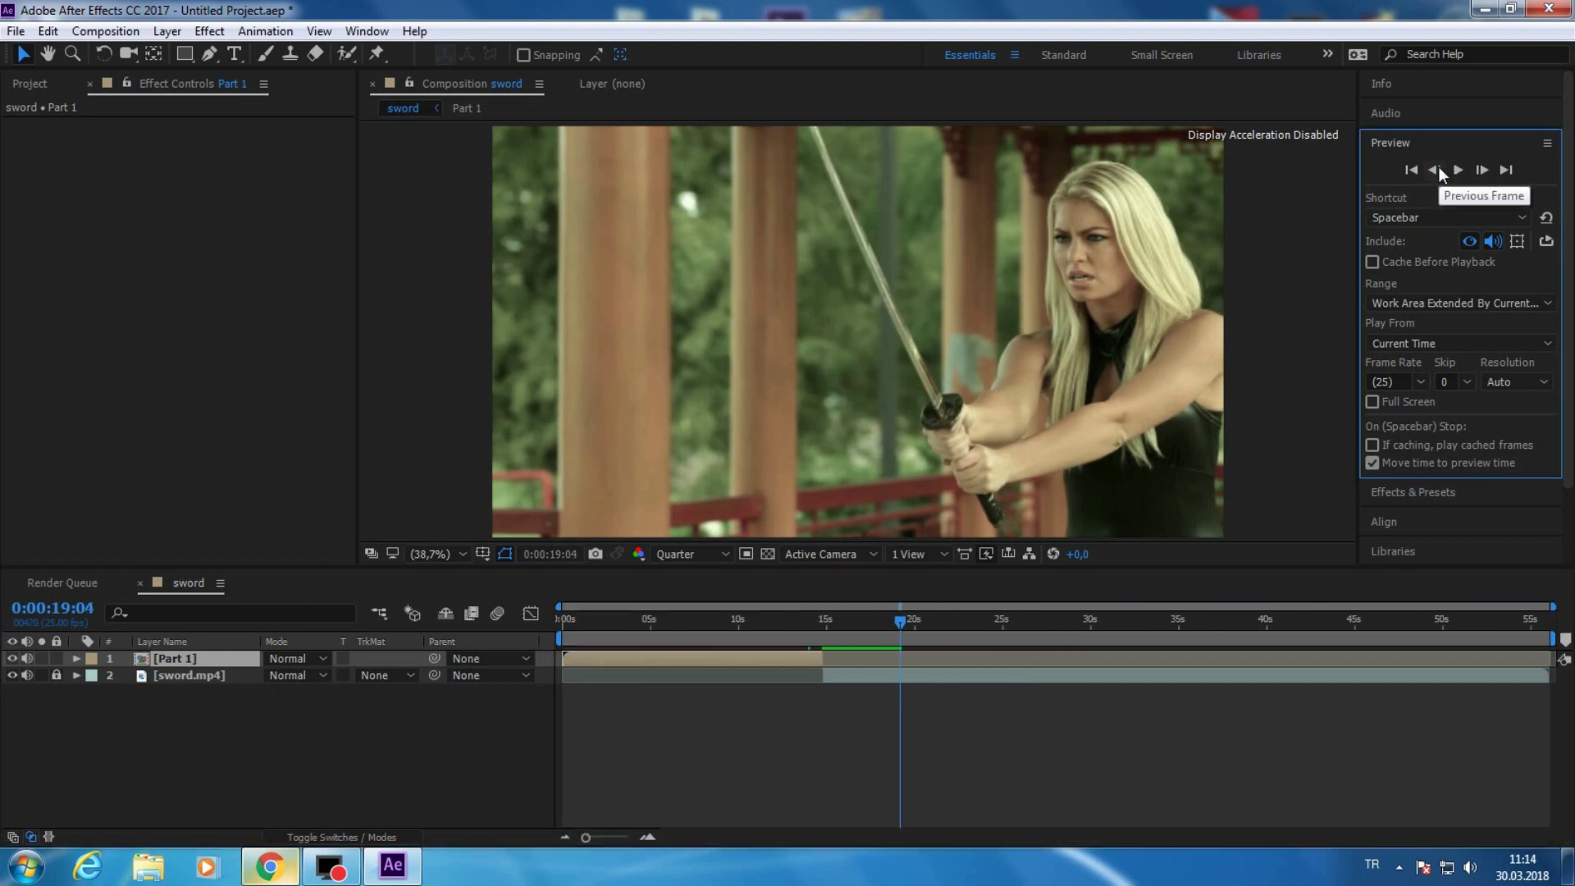
click(1438, 169)
click(1437, 168)
click(1438, 169)
click(1437, 168)
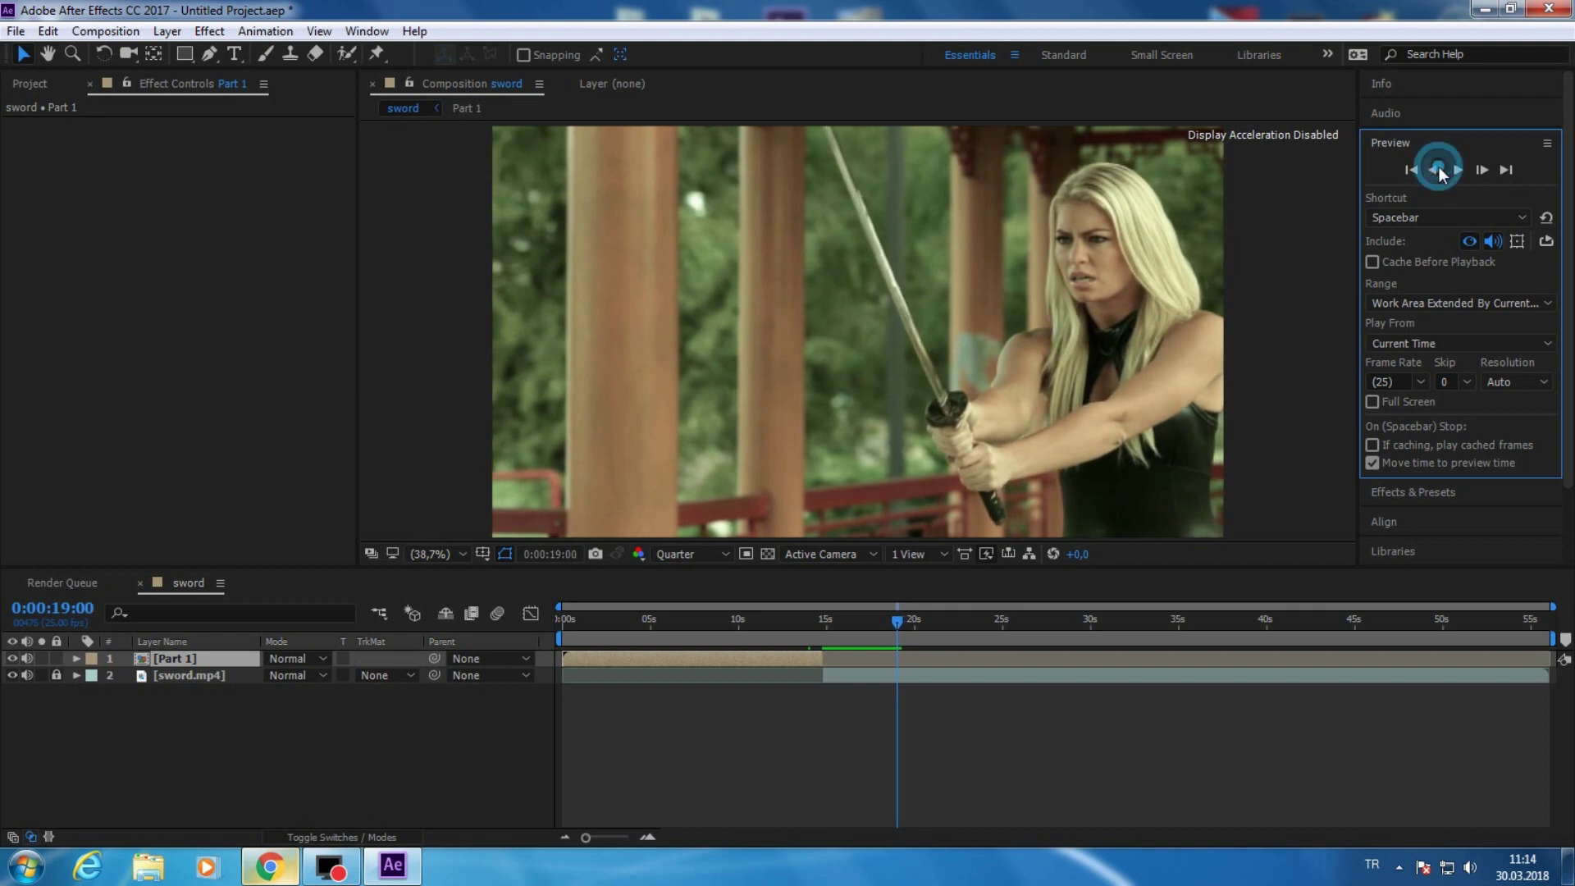
click(1438, 167)
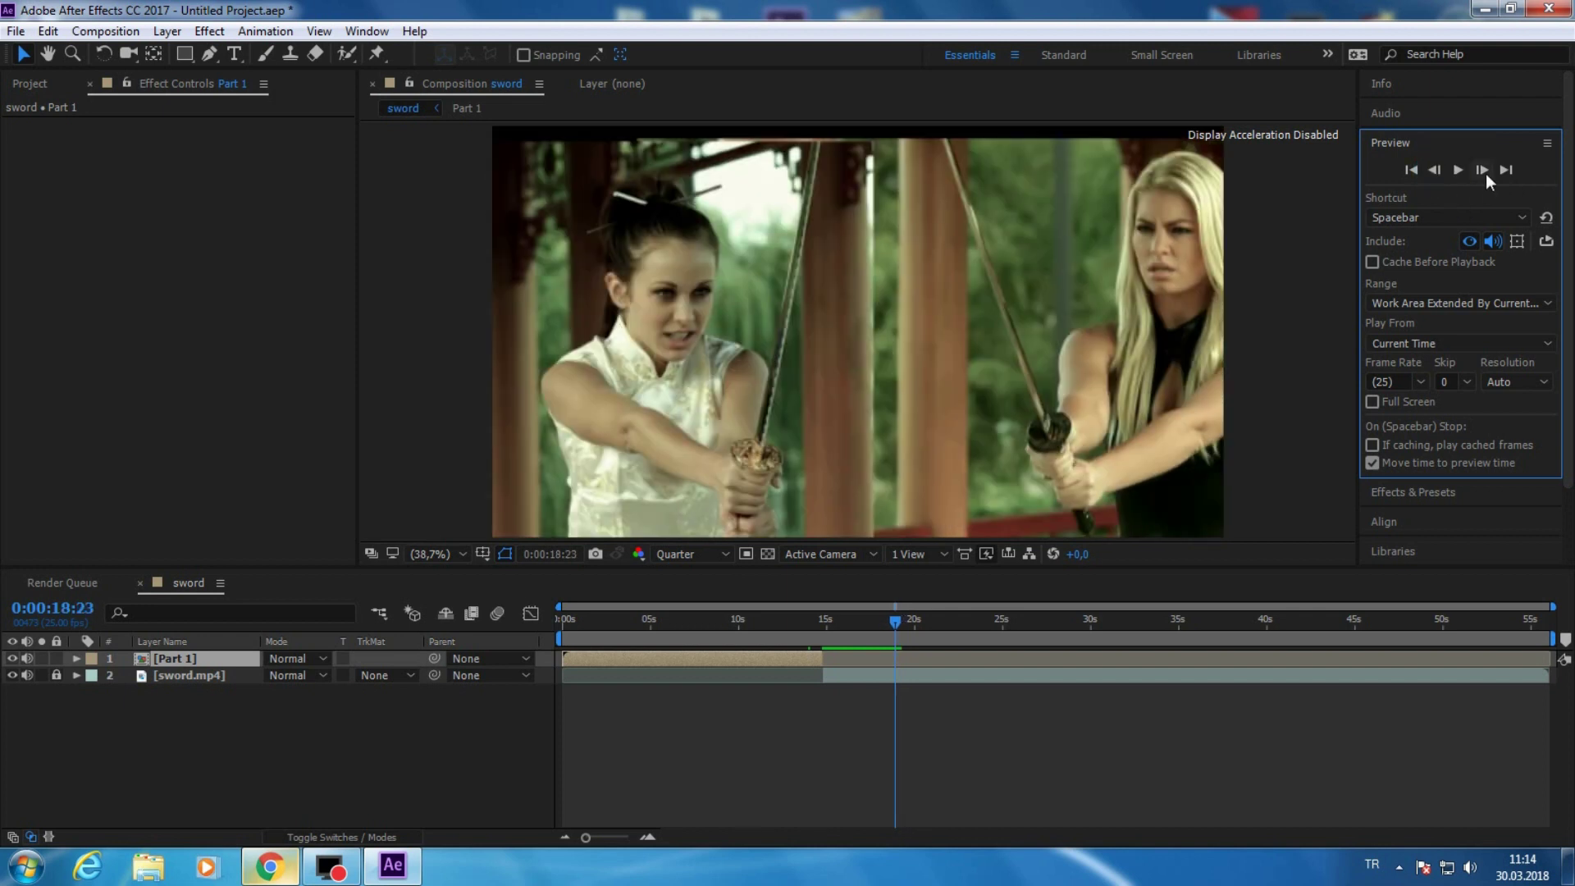
click(1484, 171)
click(1484, 171)
click(1484, 171)
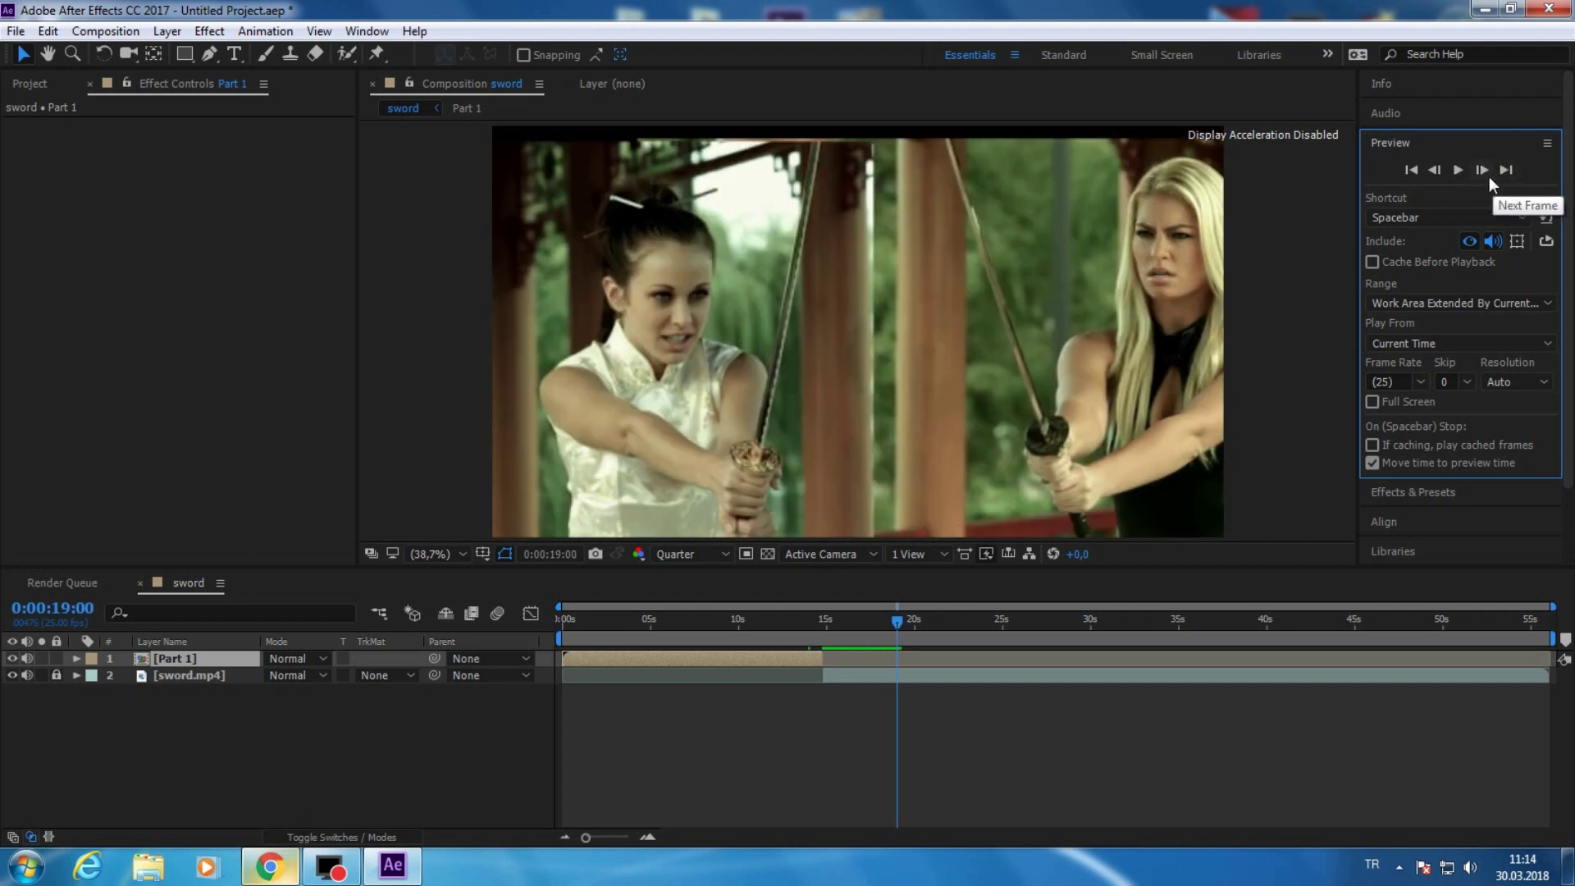
click(1489, 175)
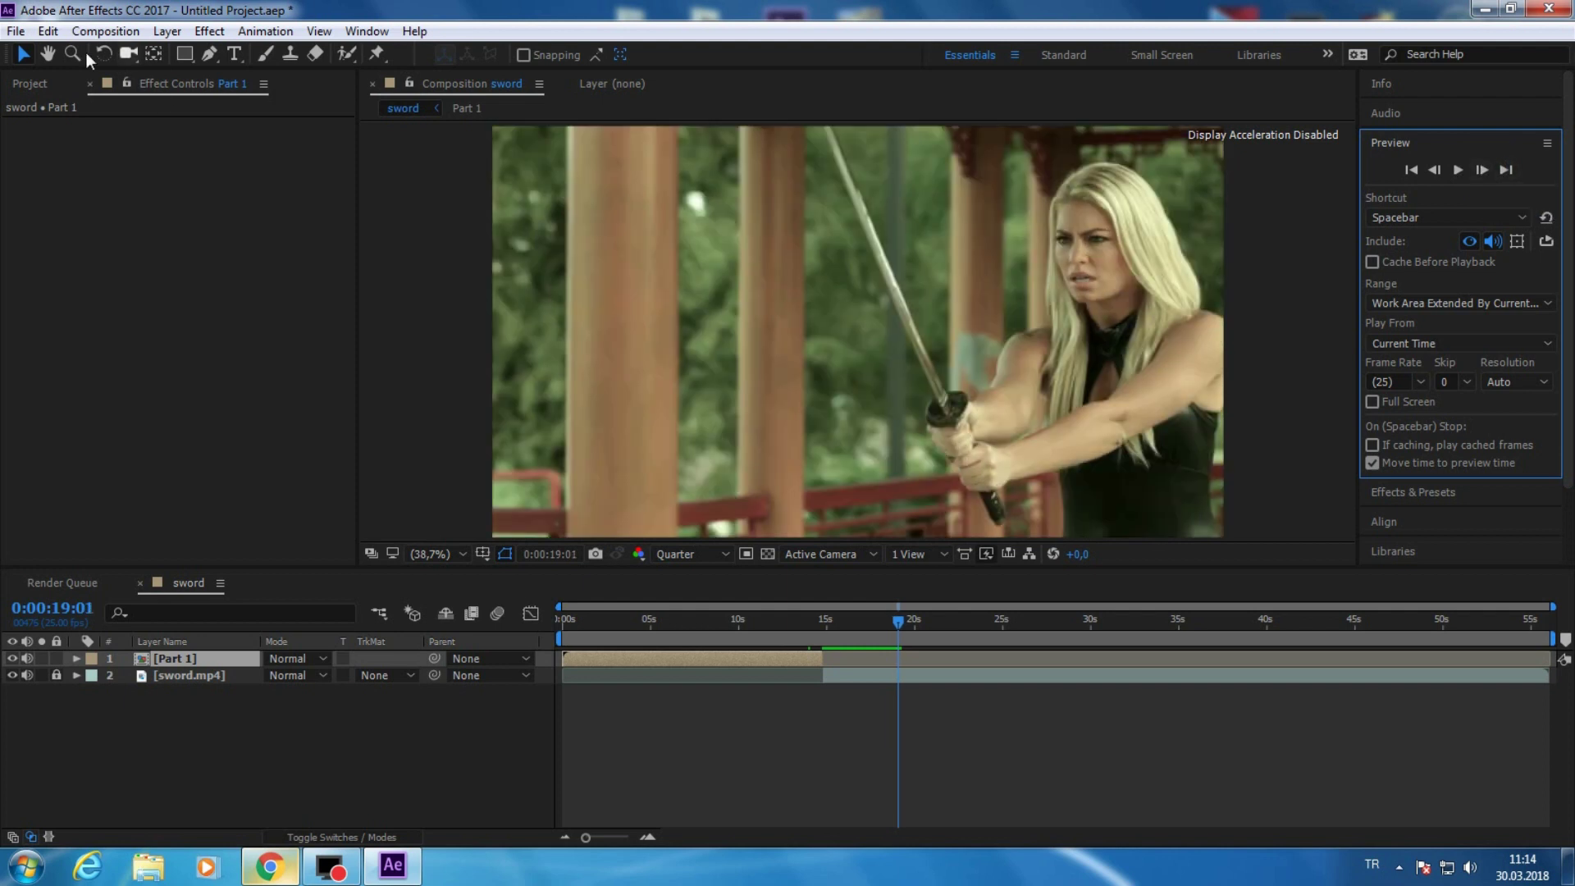
- Split the sword.mp4 layer at 19:01, after undoing an accidental split of Part 1
click(48, 31)
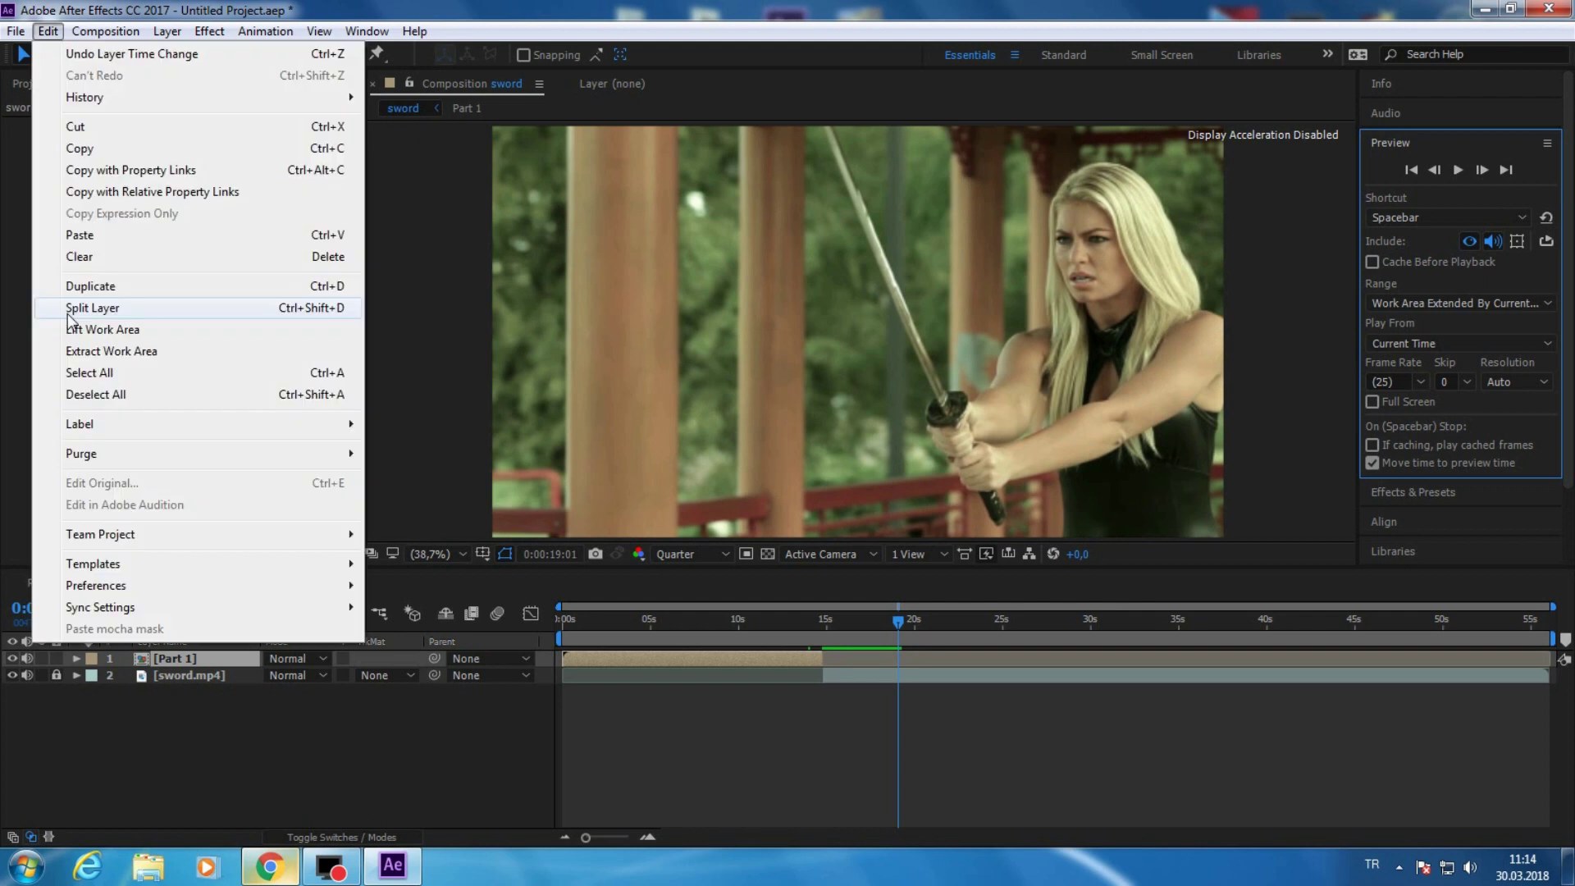
click(68, 311)
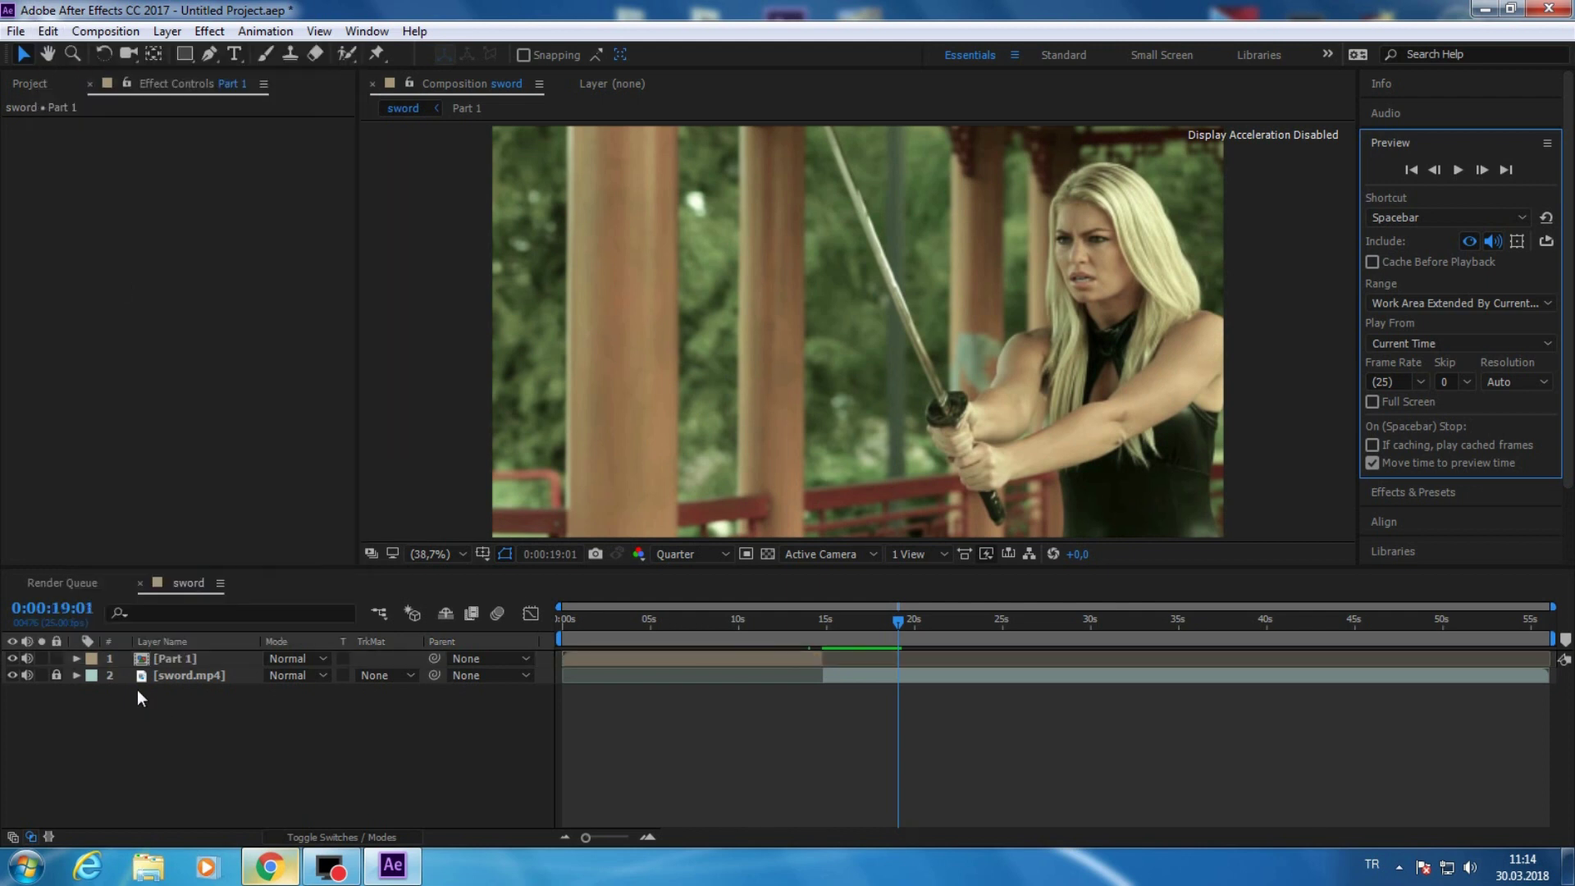
click(48, 30)
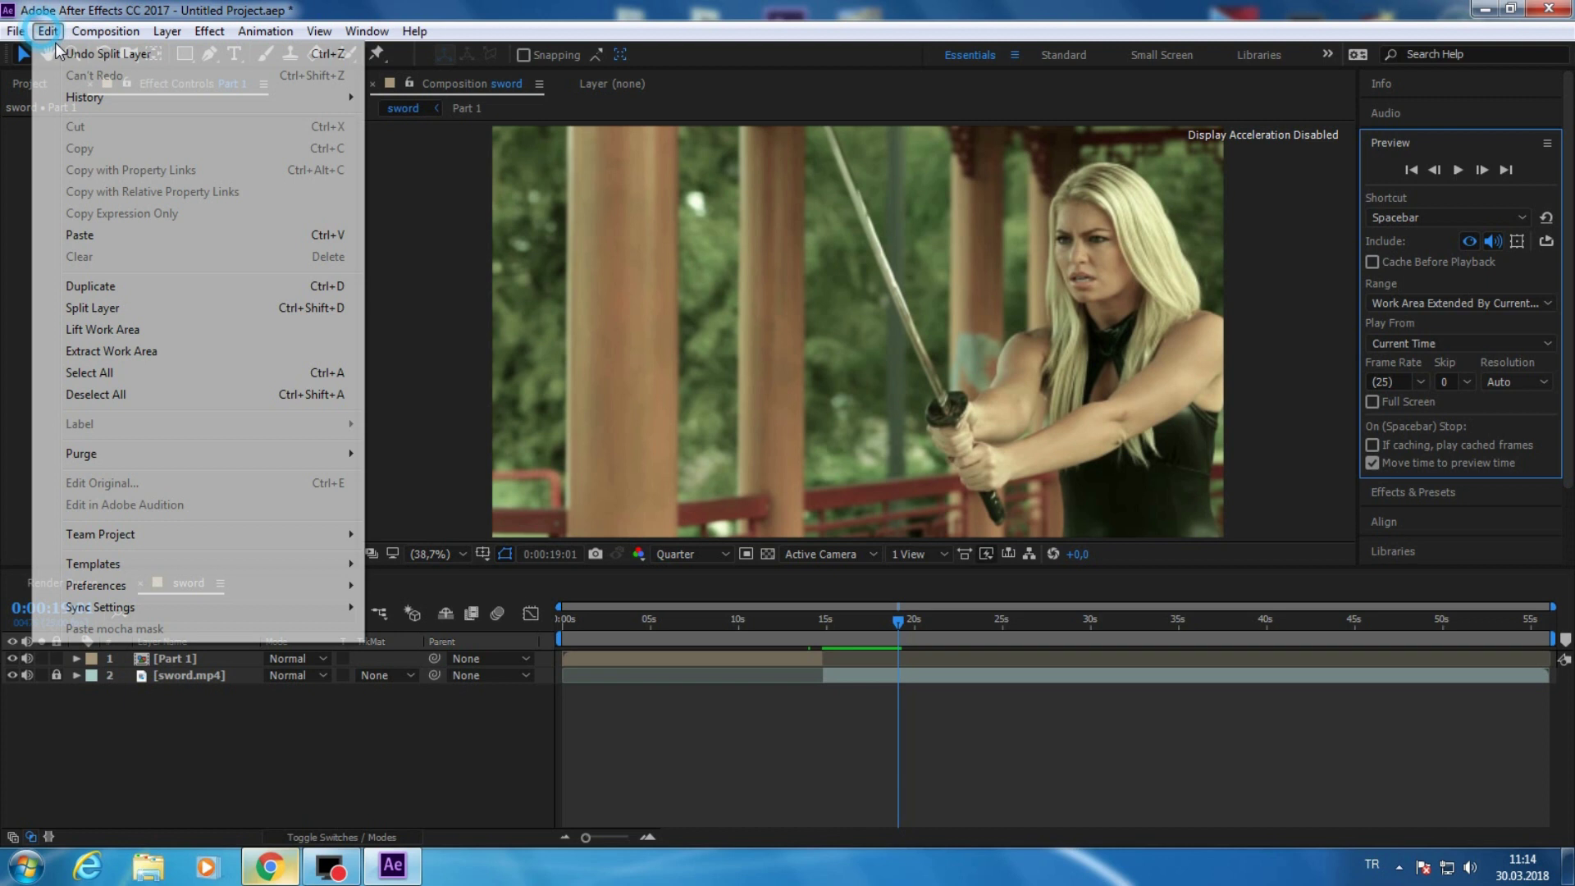
click(58, 48)
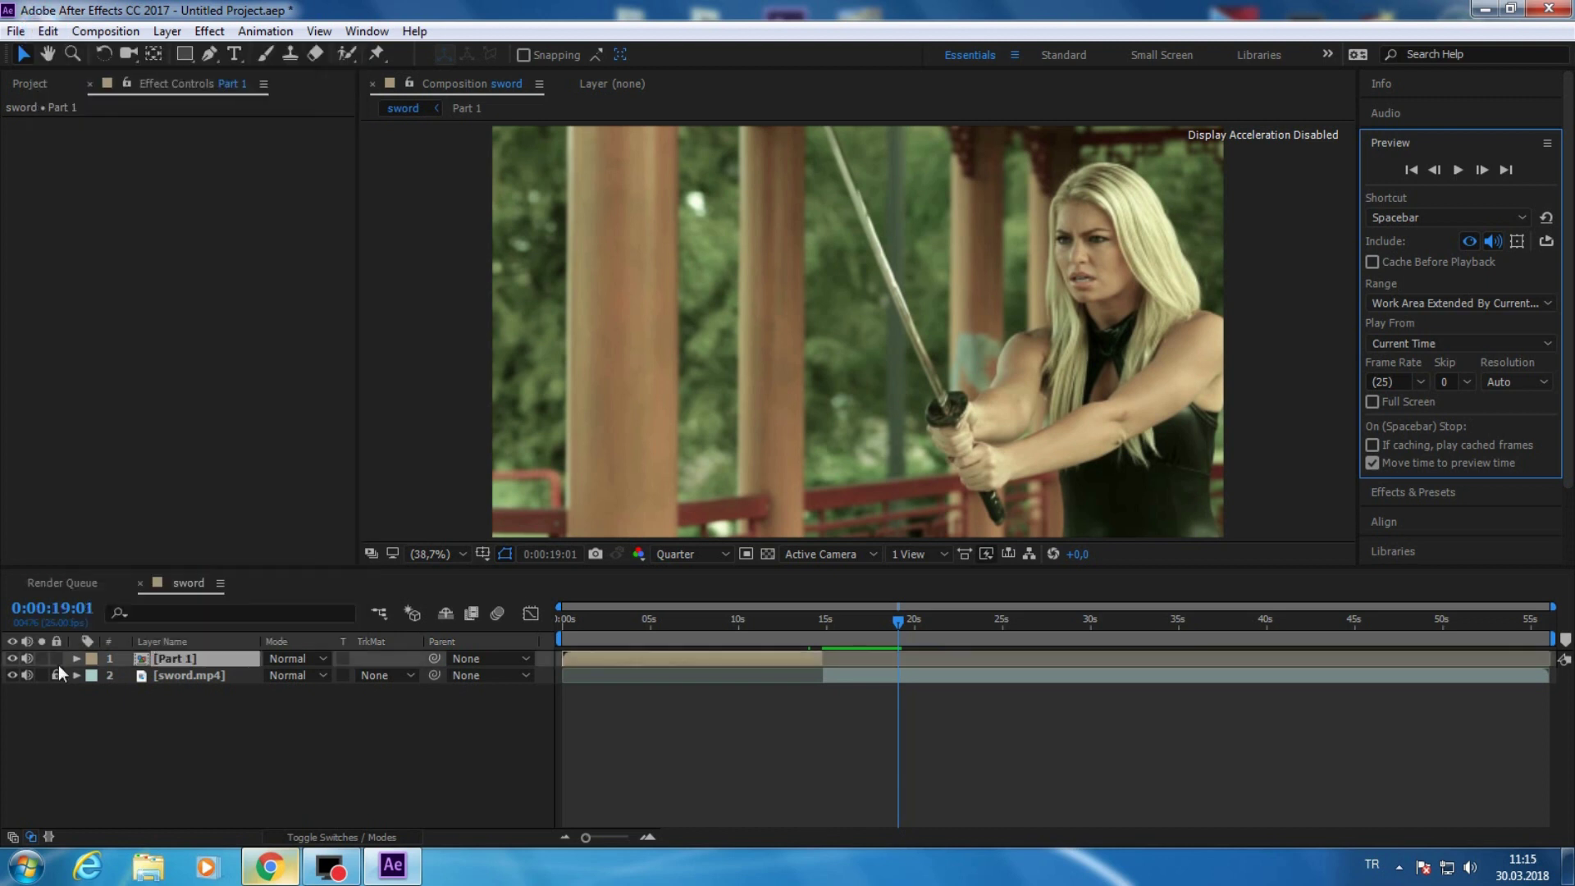
click(57, 667)
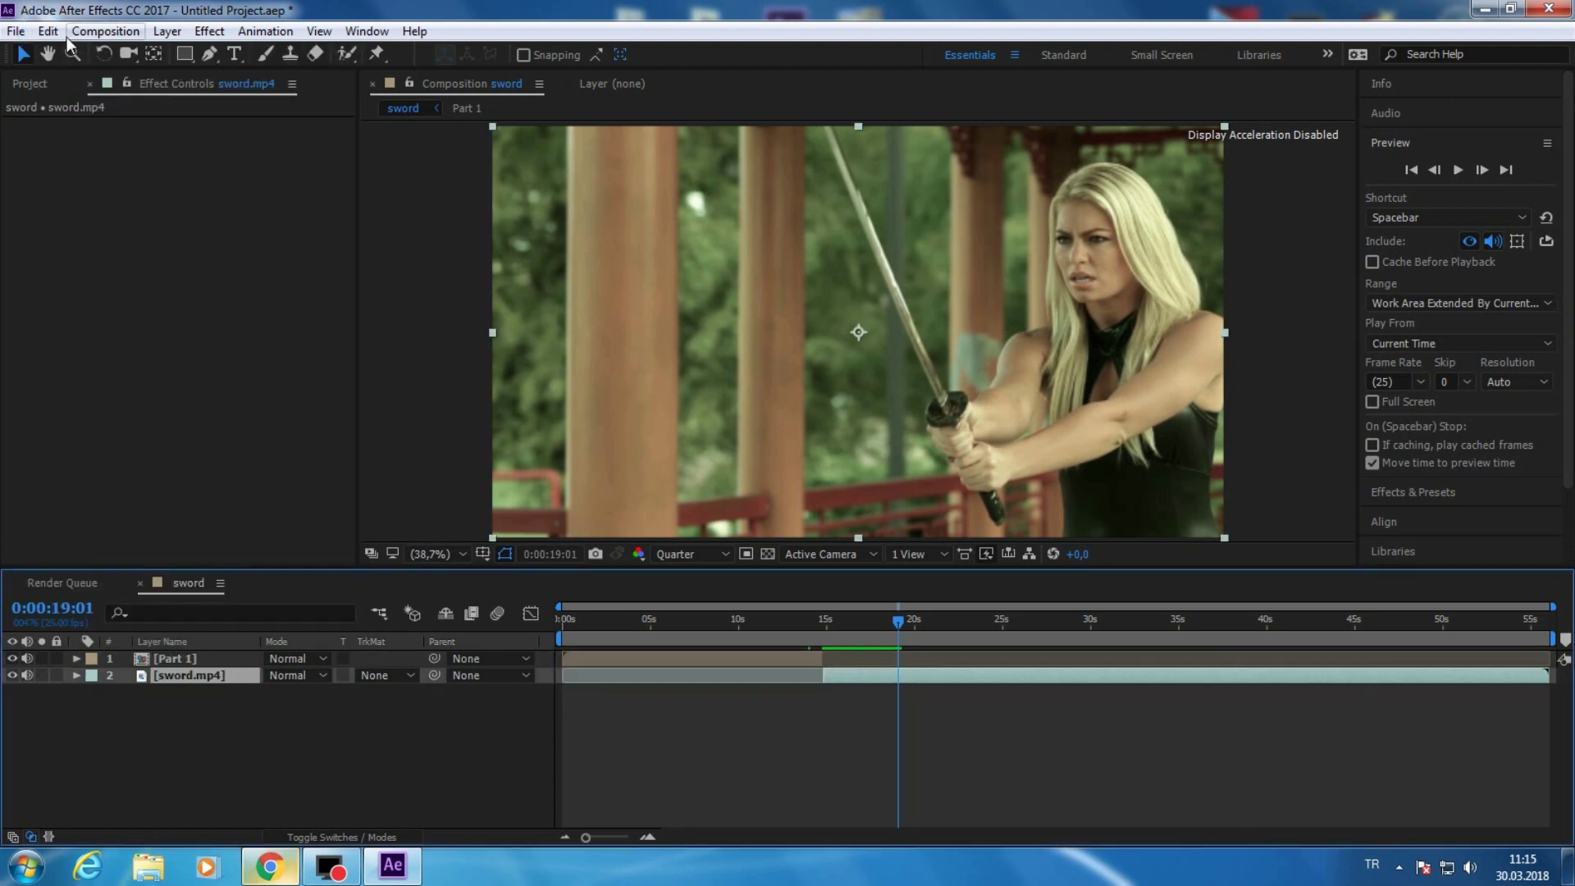
click(48, 31)
click(73, 308)
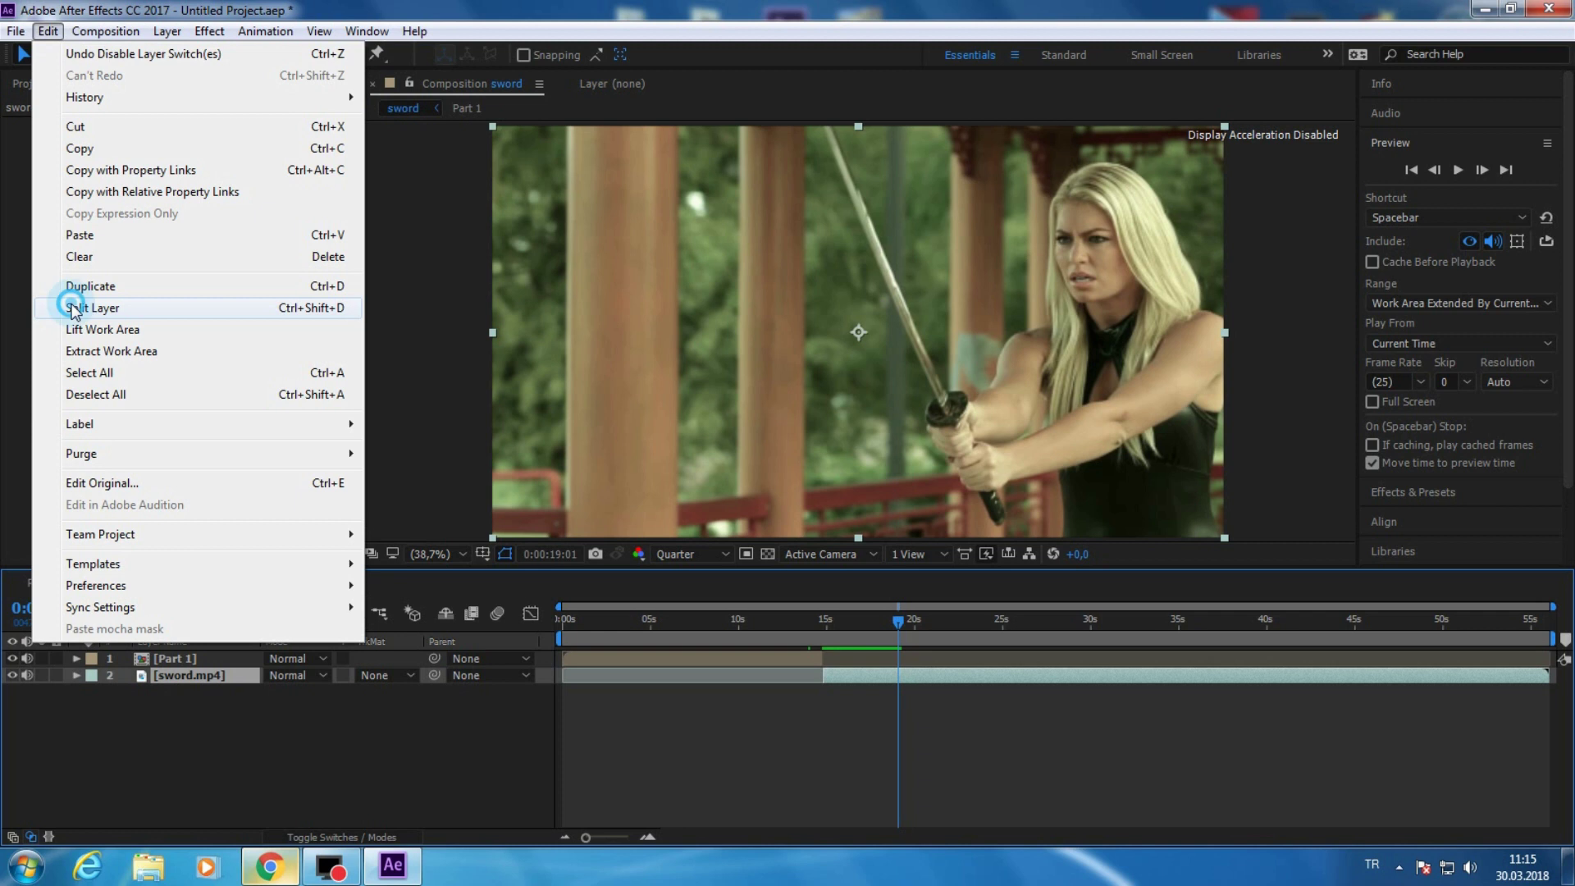
- Rename the new split layer to 'Part 2'
right_click(209, 675)
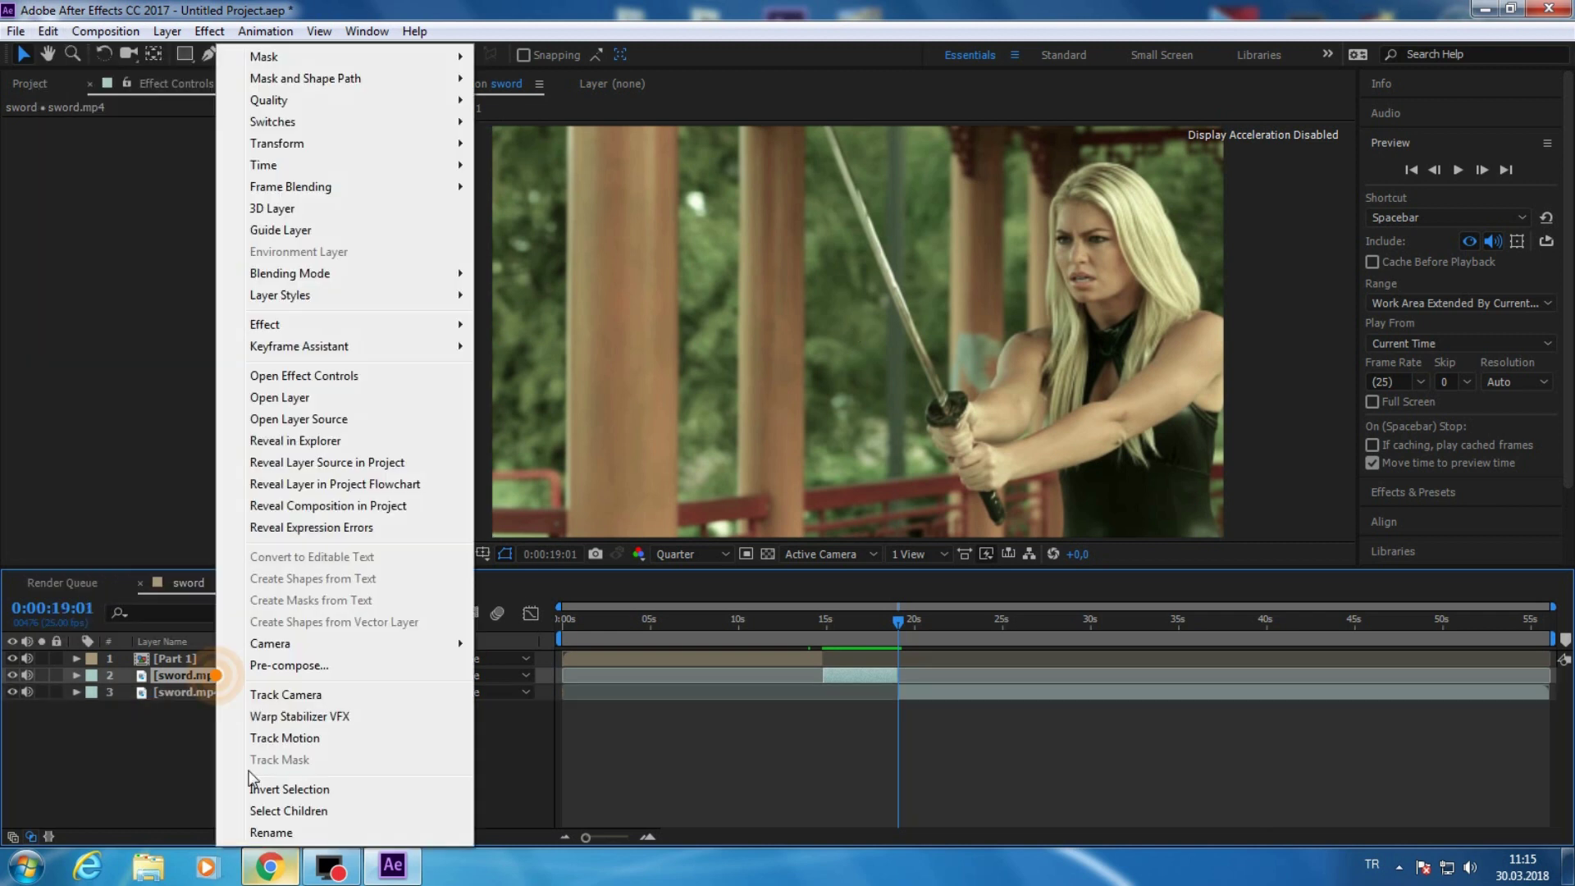
click(278, 833)
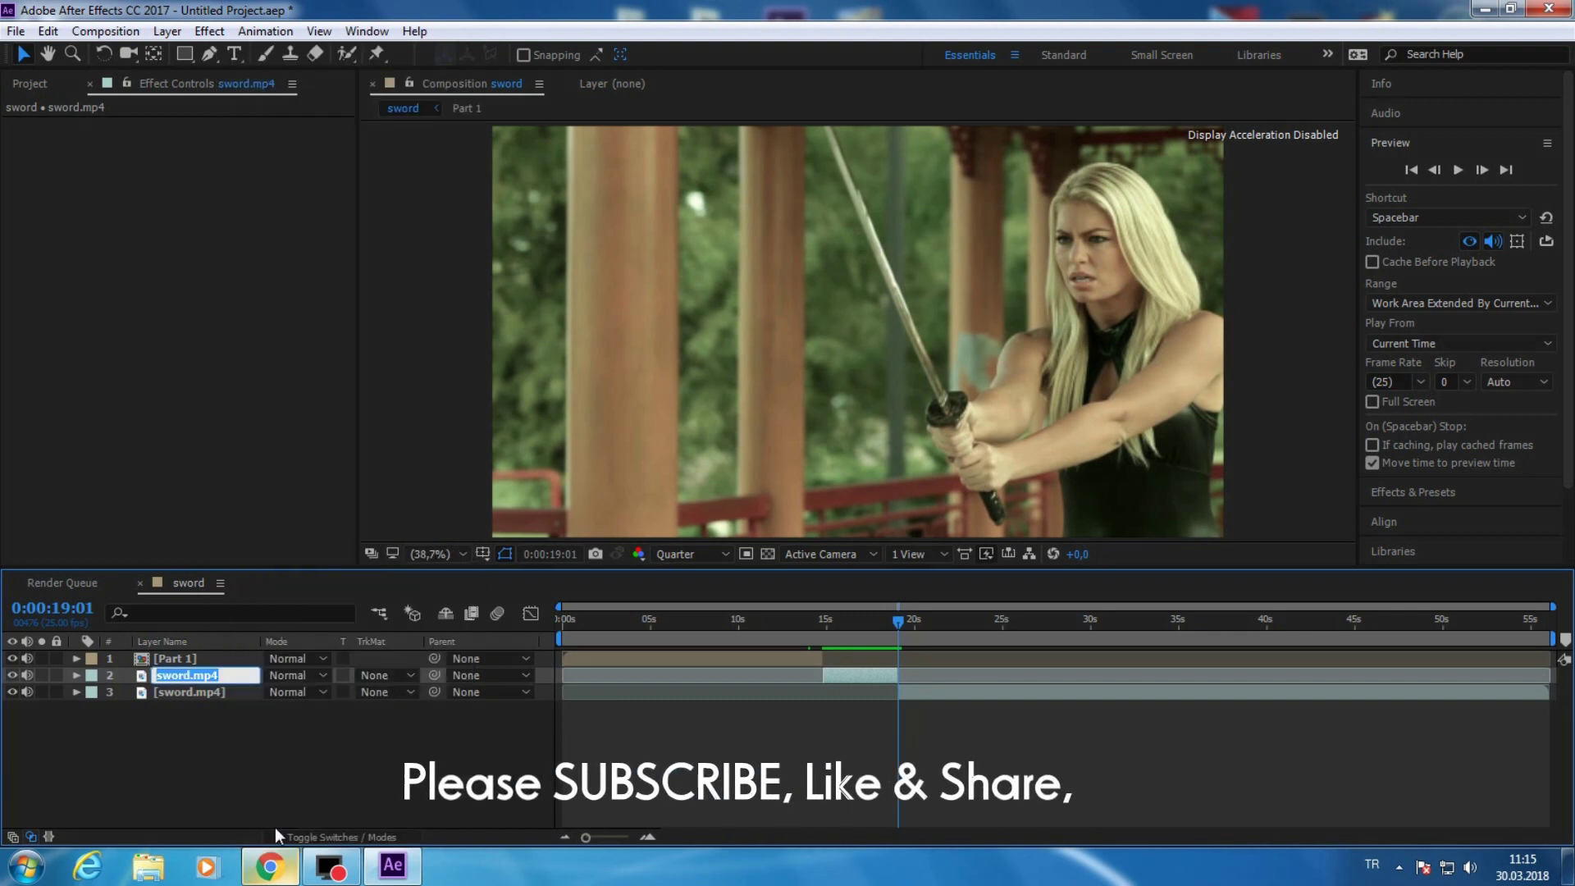
text(Part 2)
key(Return)
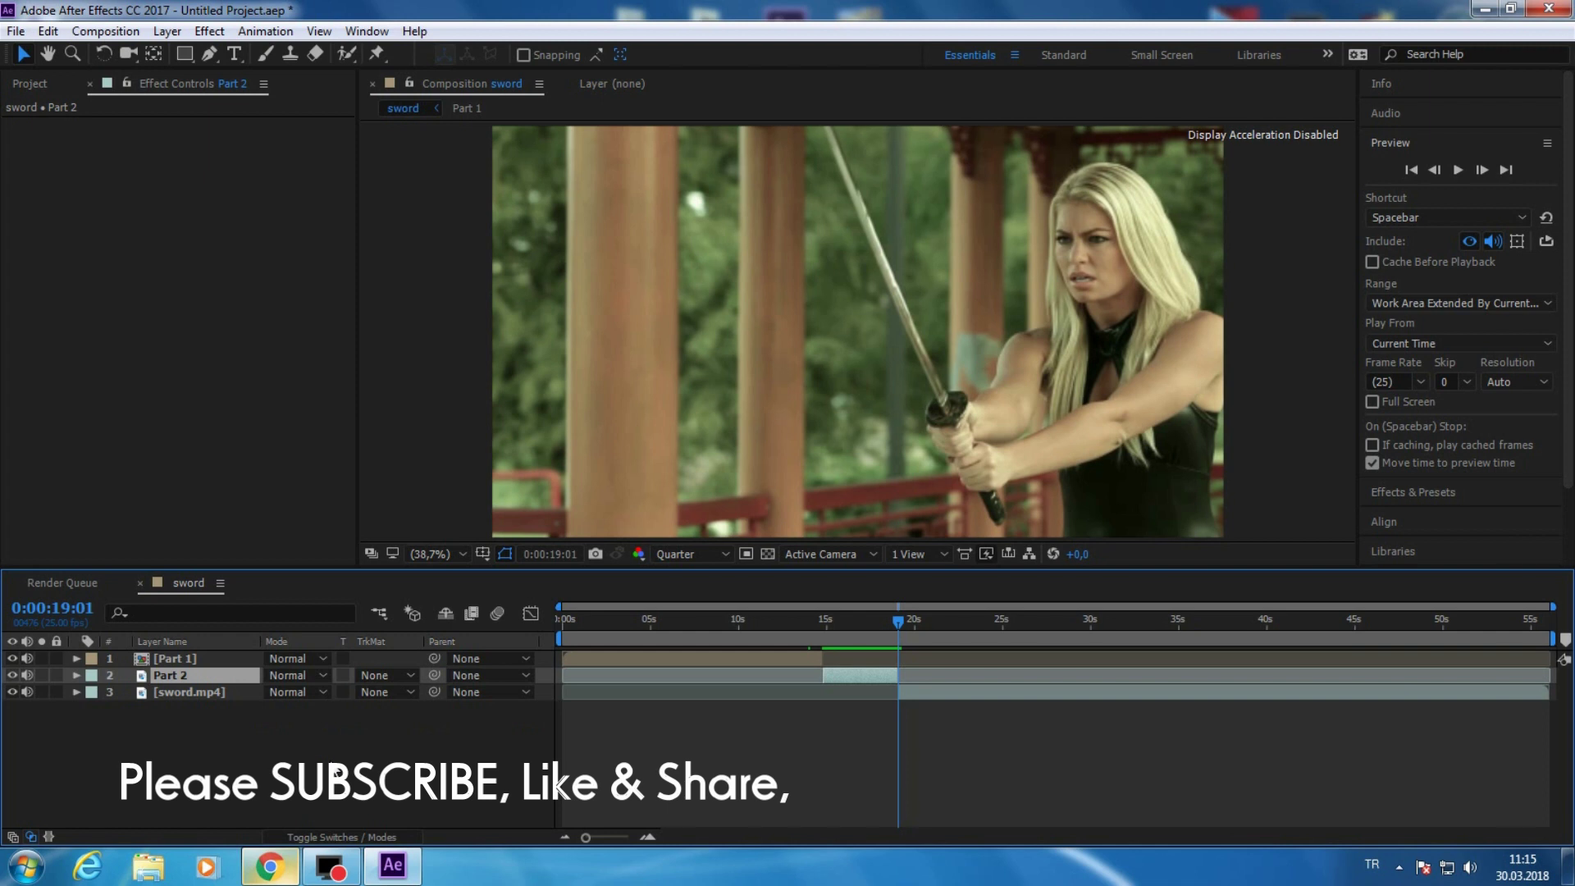
- Scrub back to about 0:00:16:21 and zoom the timeline to single frames
click(561, 789)
drag(899, 622, 860, 627)
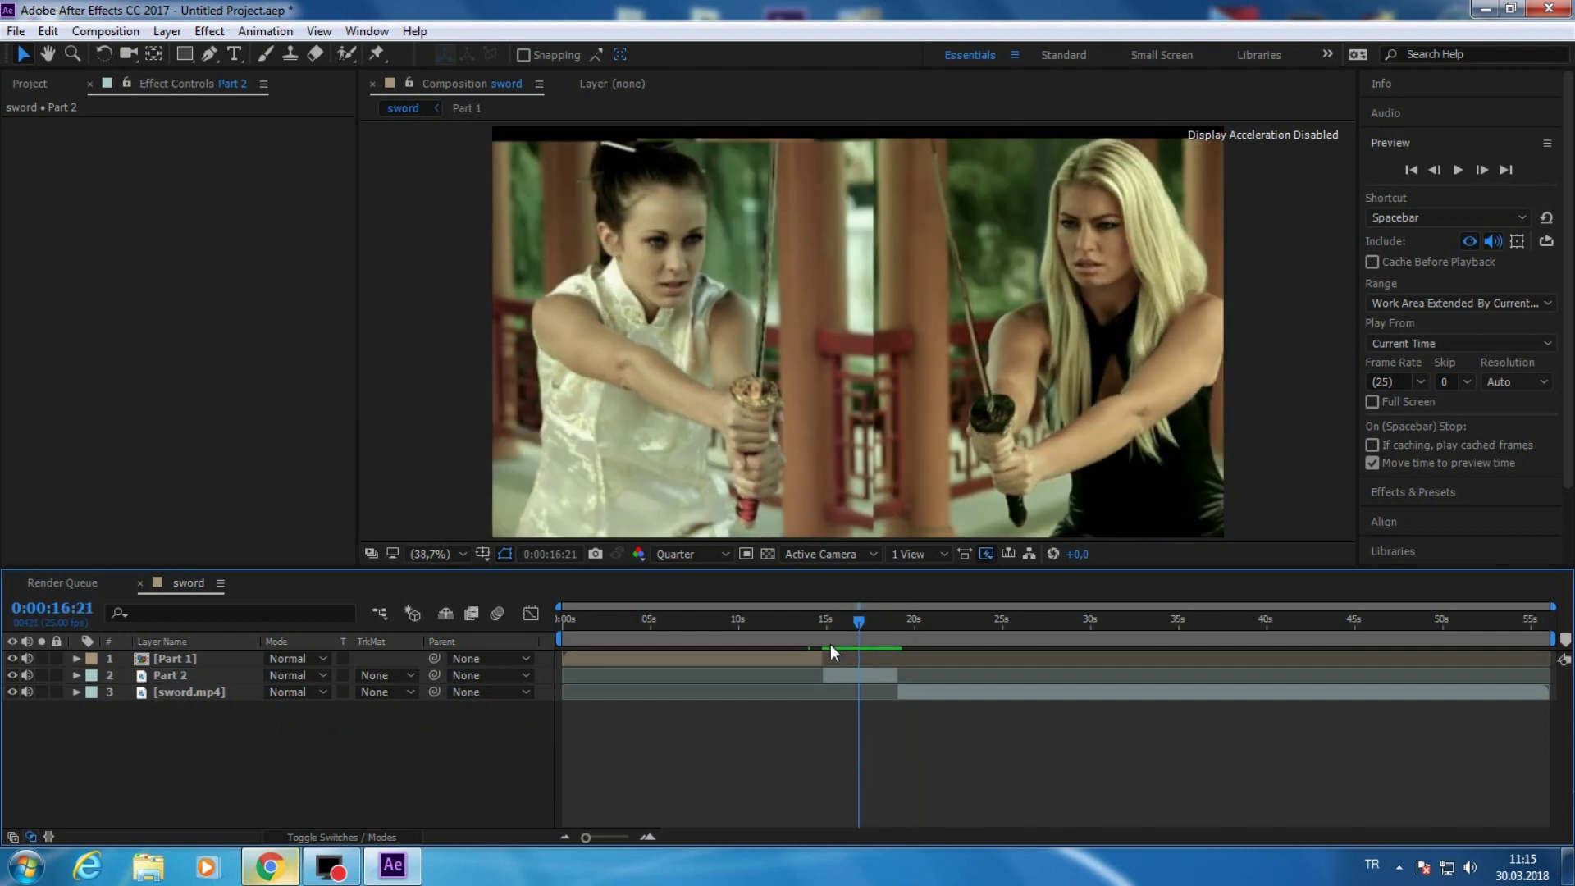
drag(586, 838, 630, 844)
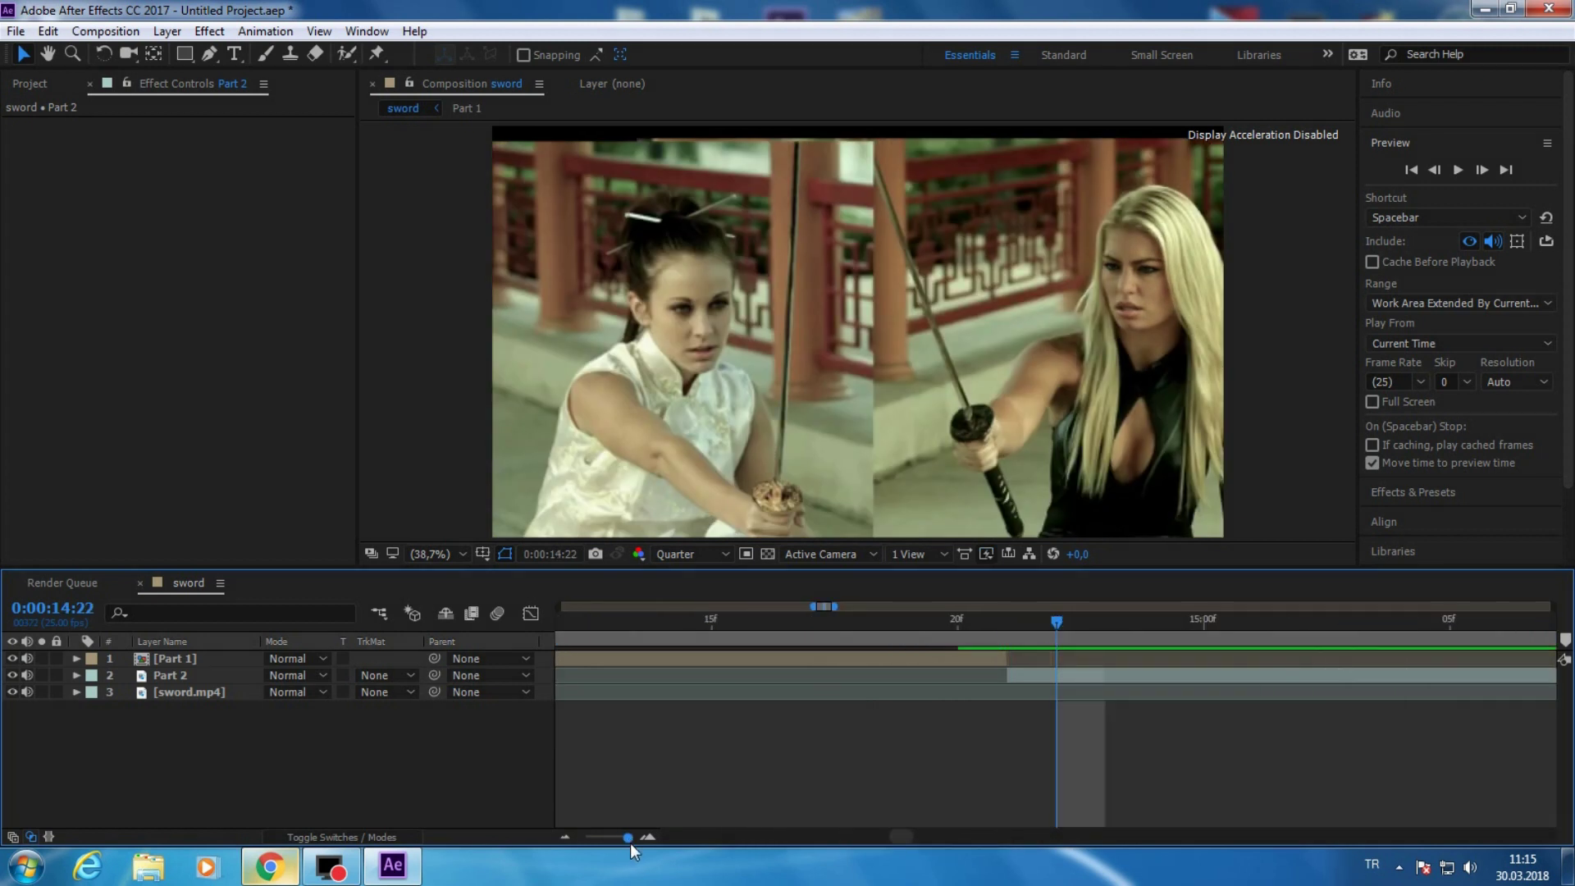
drag(900, 840, 904, 844)
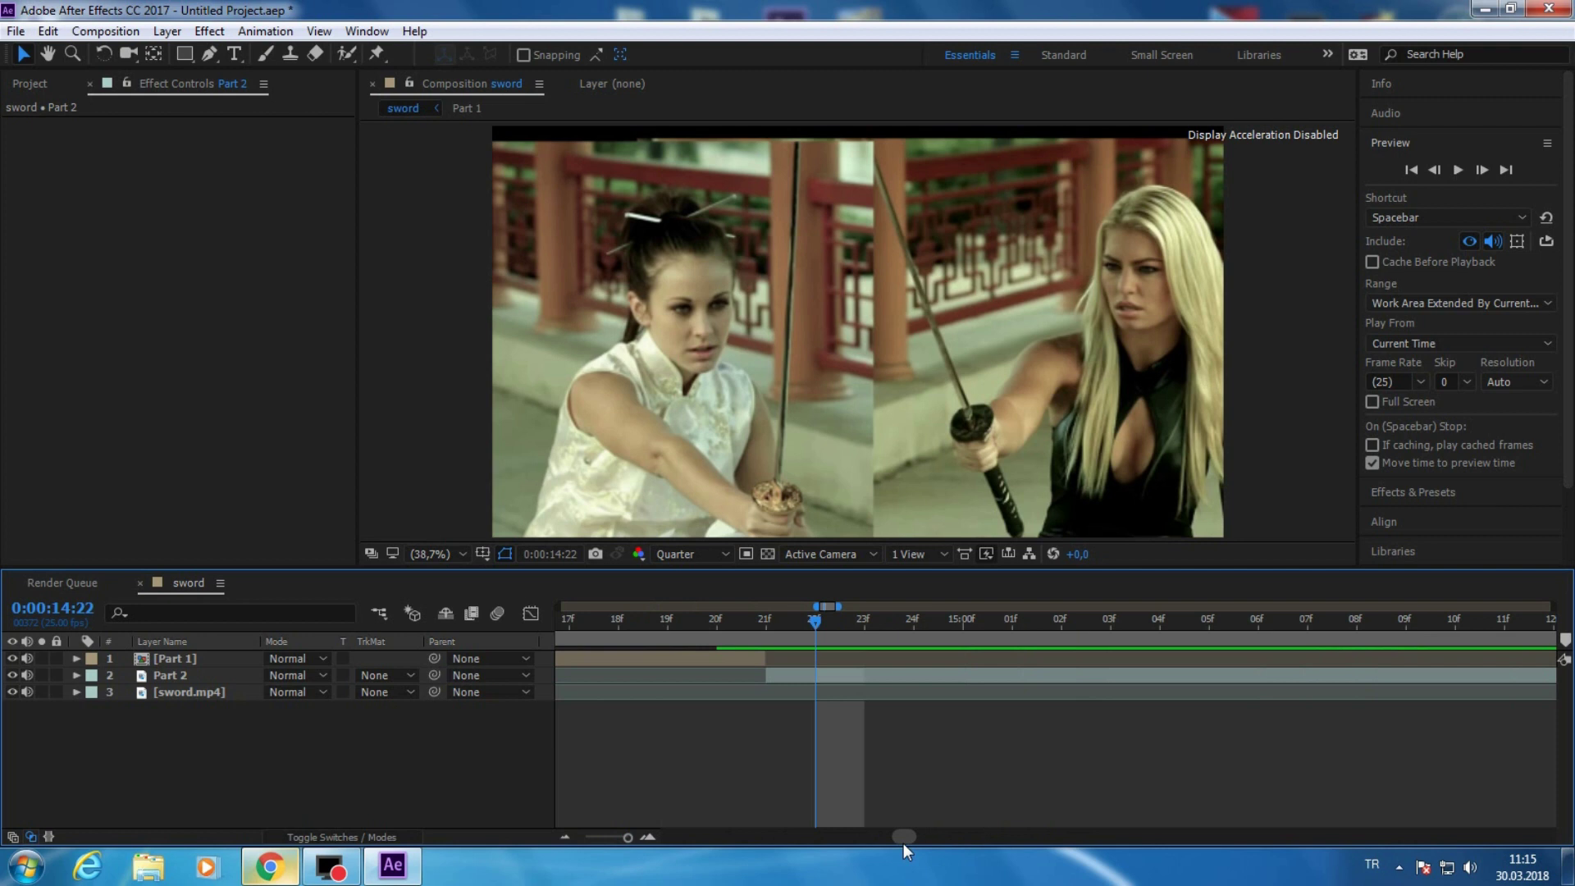
- Create a solid named 'sword 1', apply Saber, and place the blade start on the girl's hilt
right_click(305, 768)
mouse_move(368, 580)
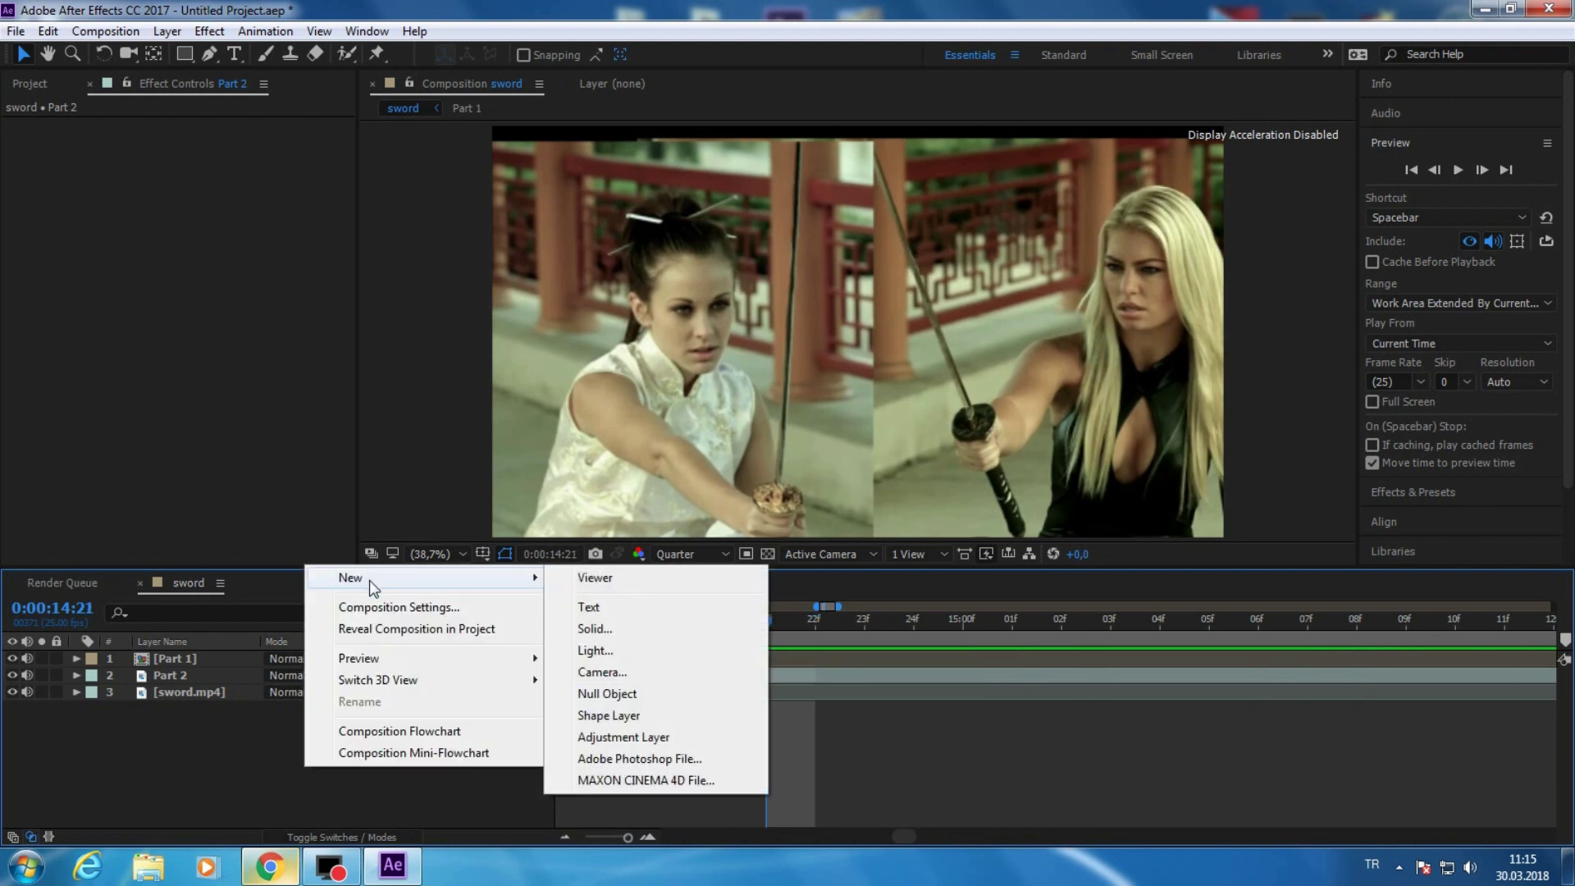
click(594, 628)
drag(770, 259, 682, 272)
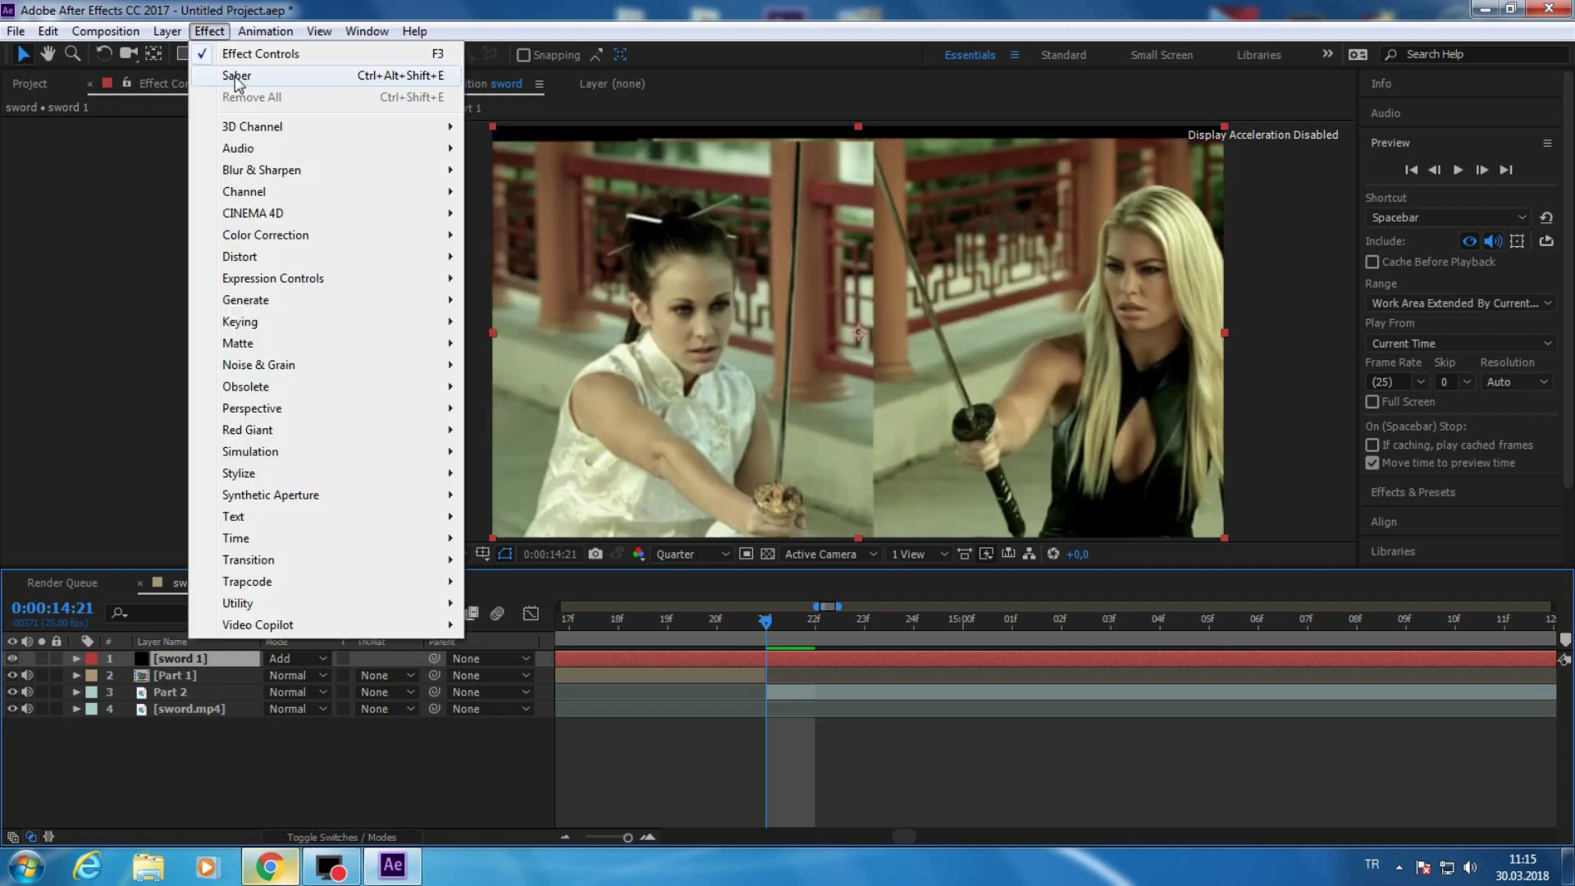
click(231, 76)
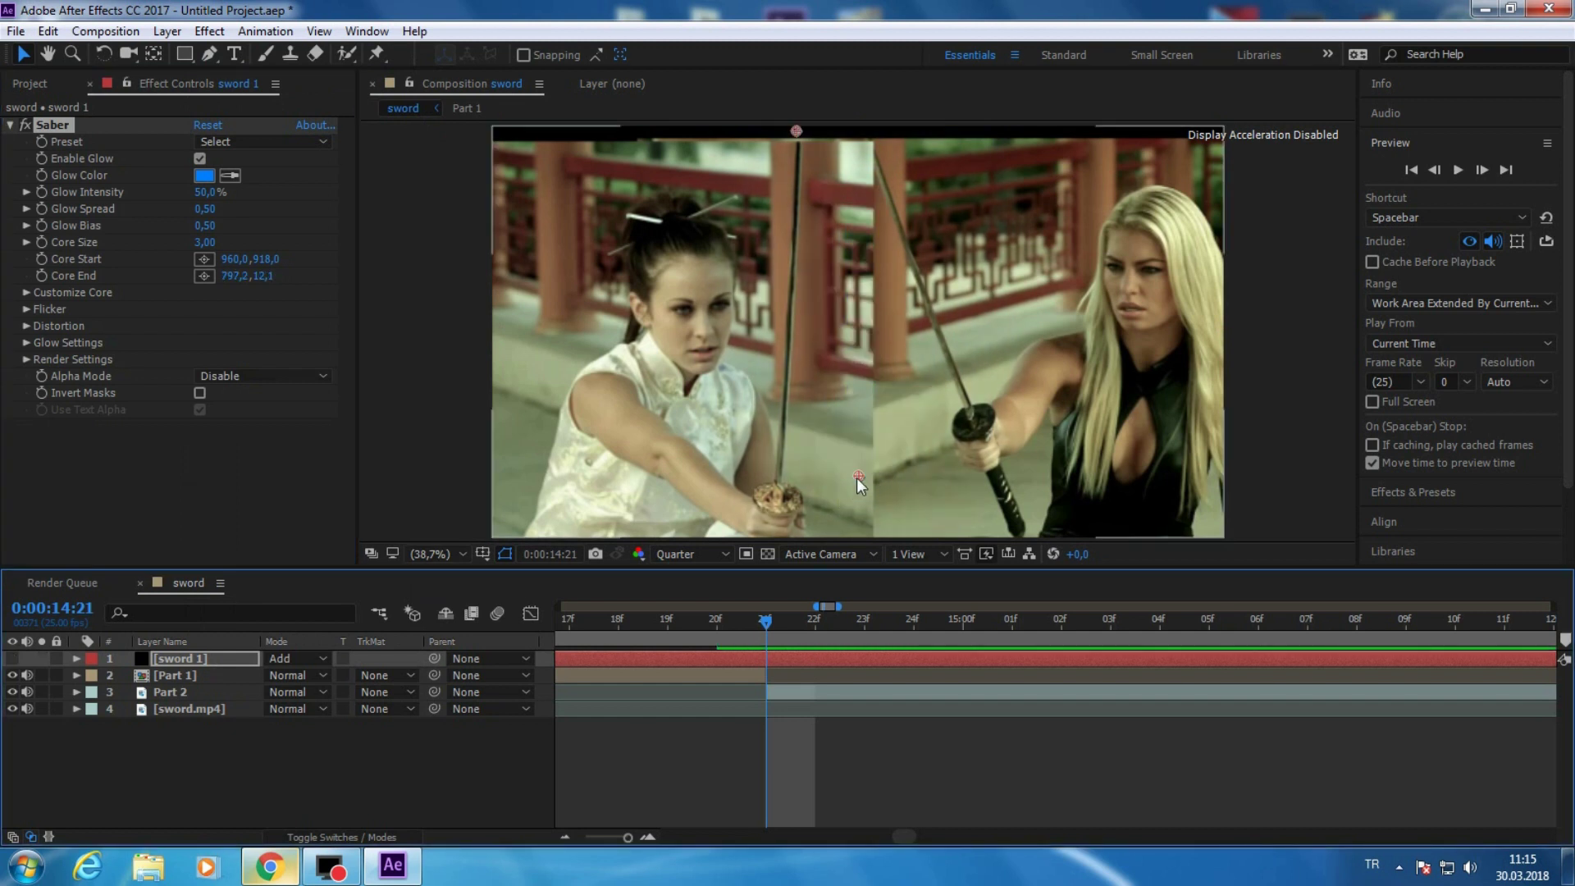
drag(857, 478, 777, 488)
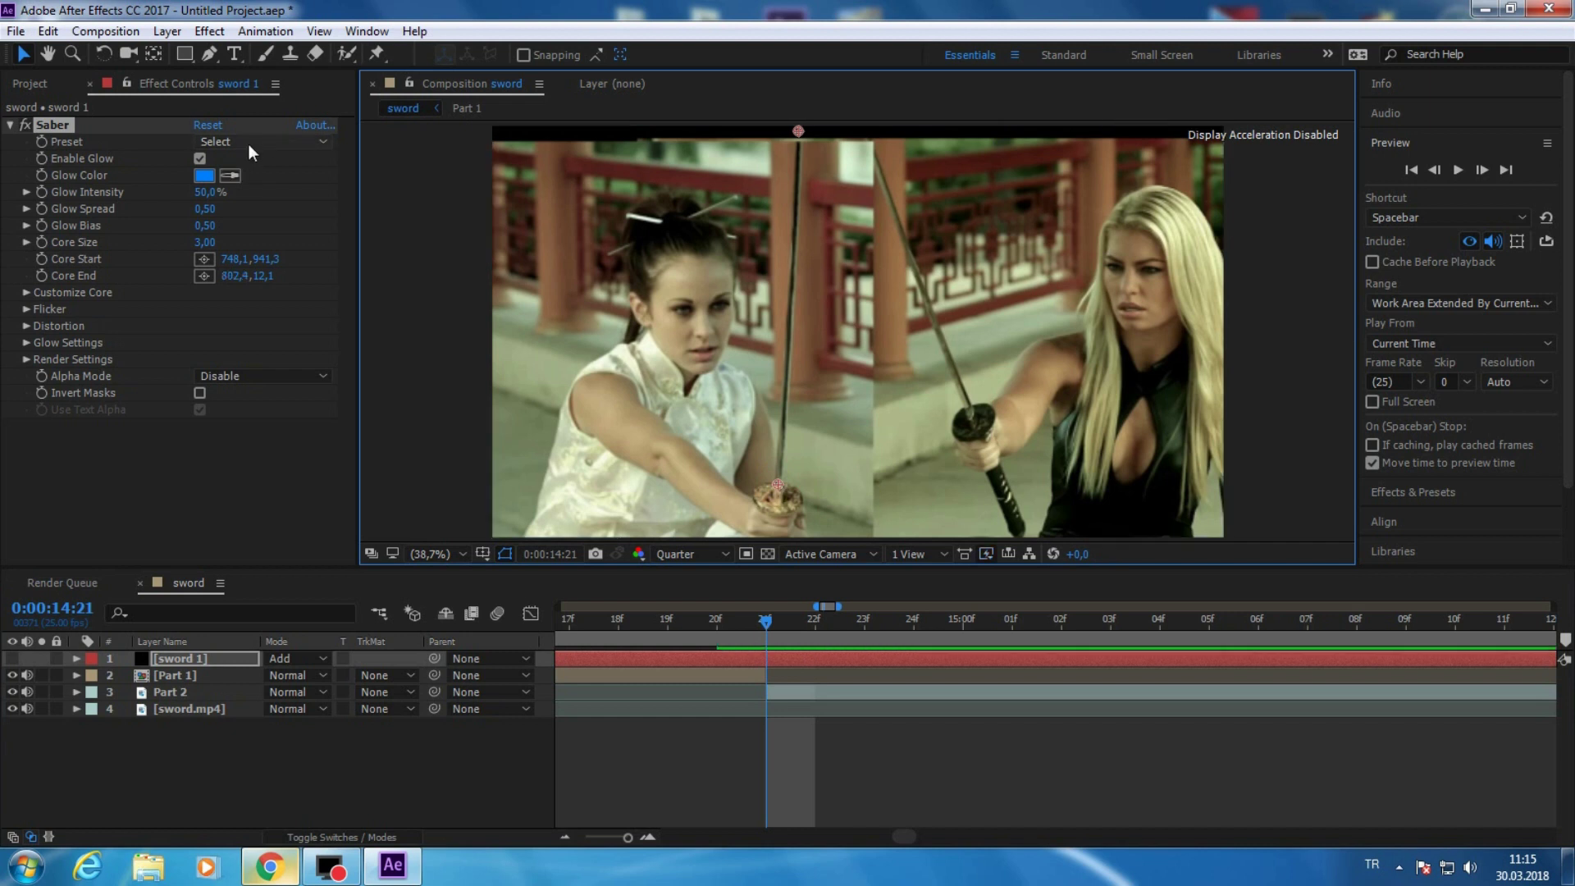
- Give sword 1's saber the Tractor Beam preset and a Motion Blur Multiplier of 0
click(249, 145)
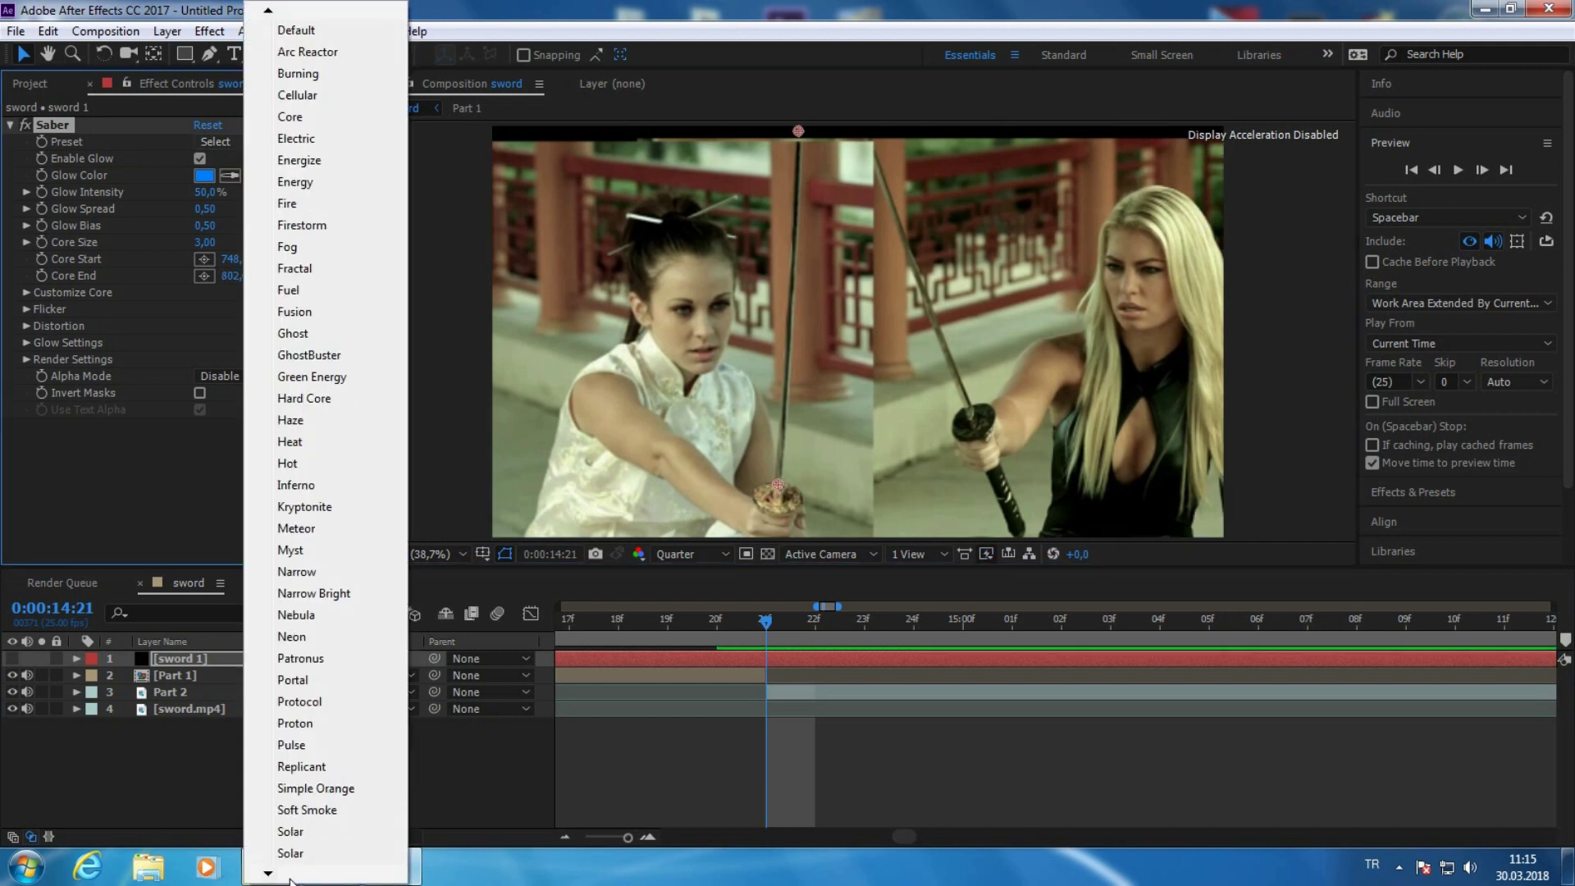
mouse_move(292, 880)
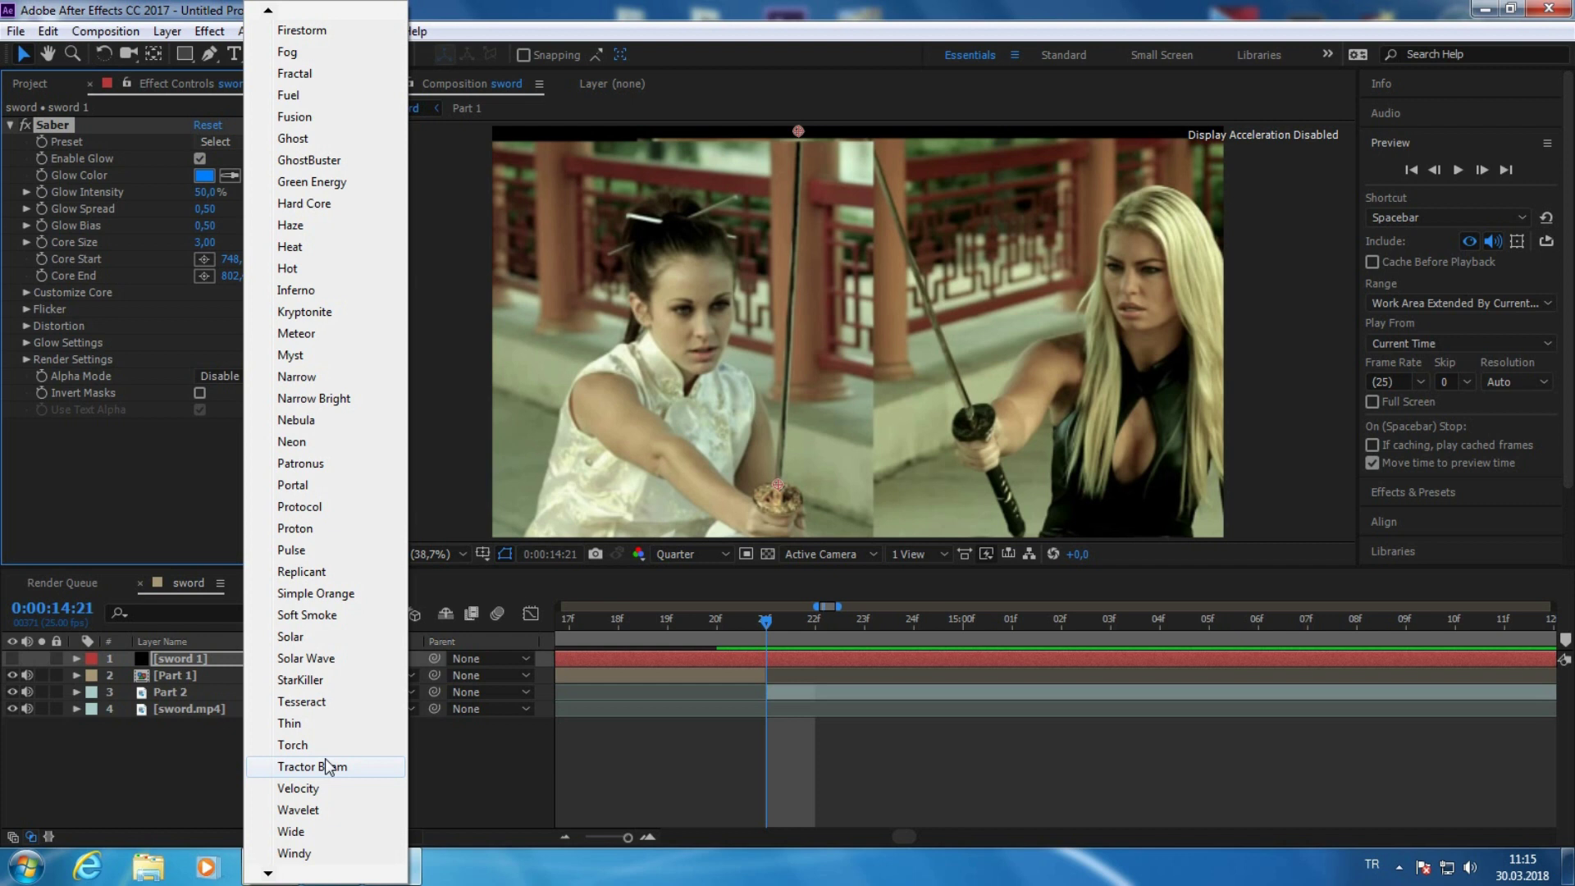
click(329, 766)
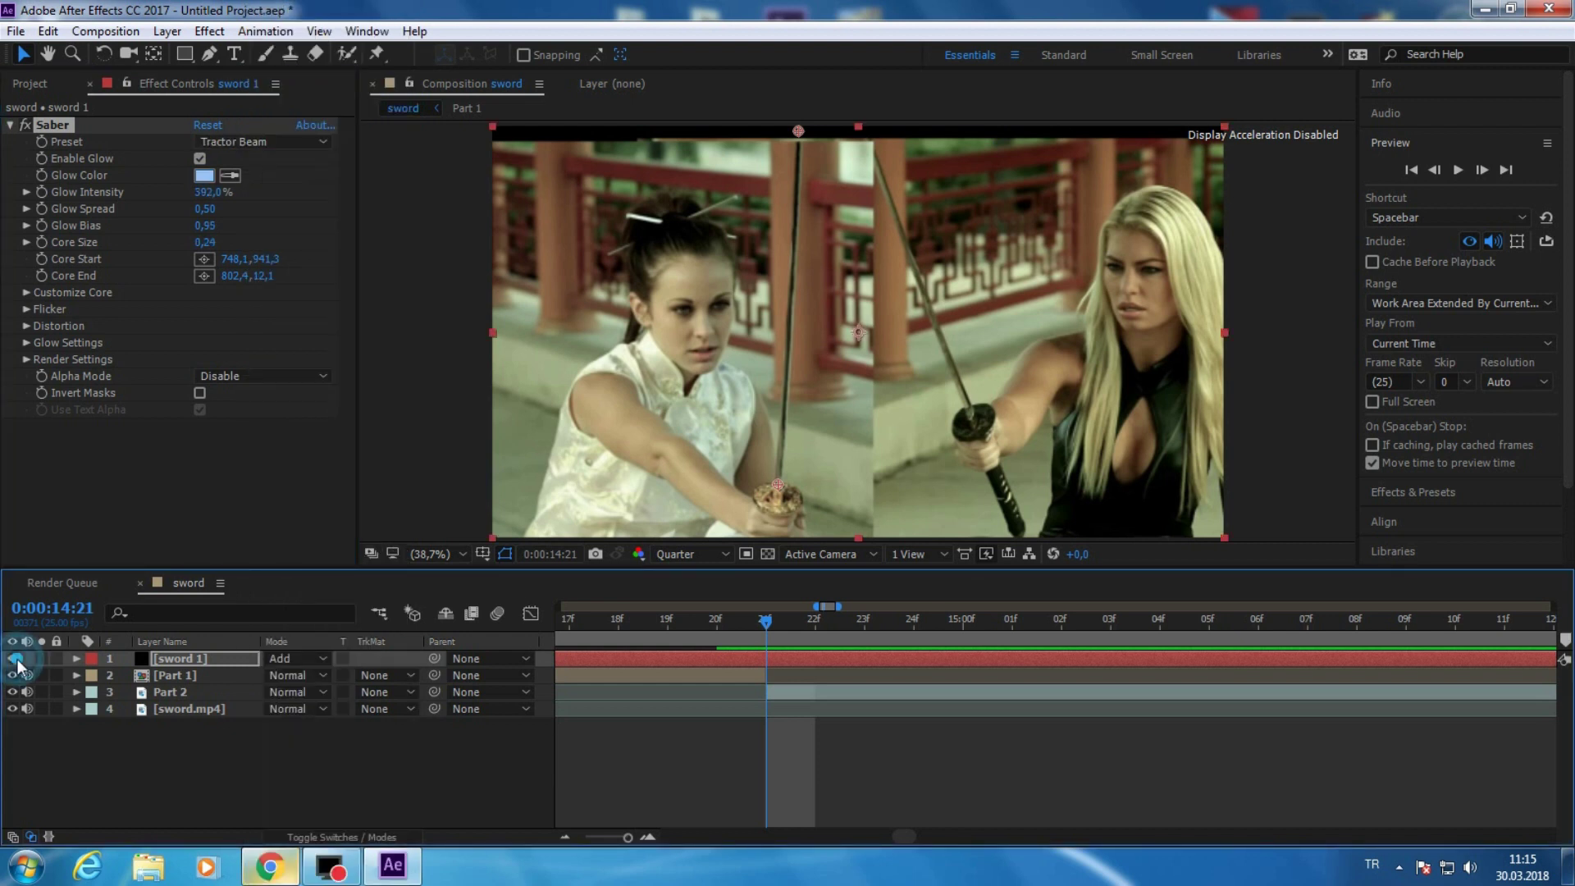
click(15, 658)
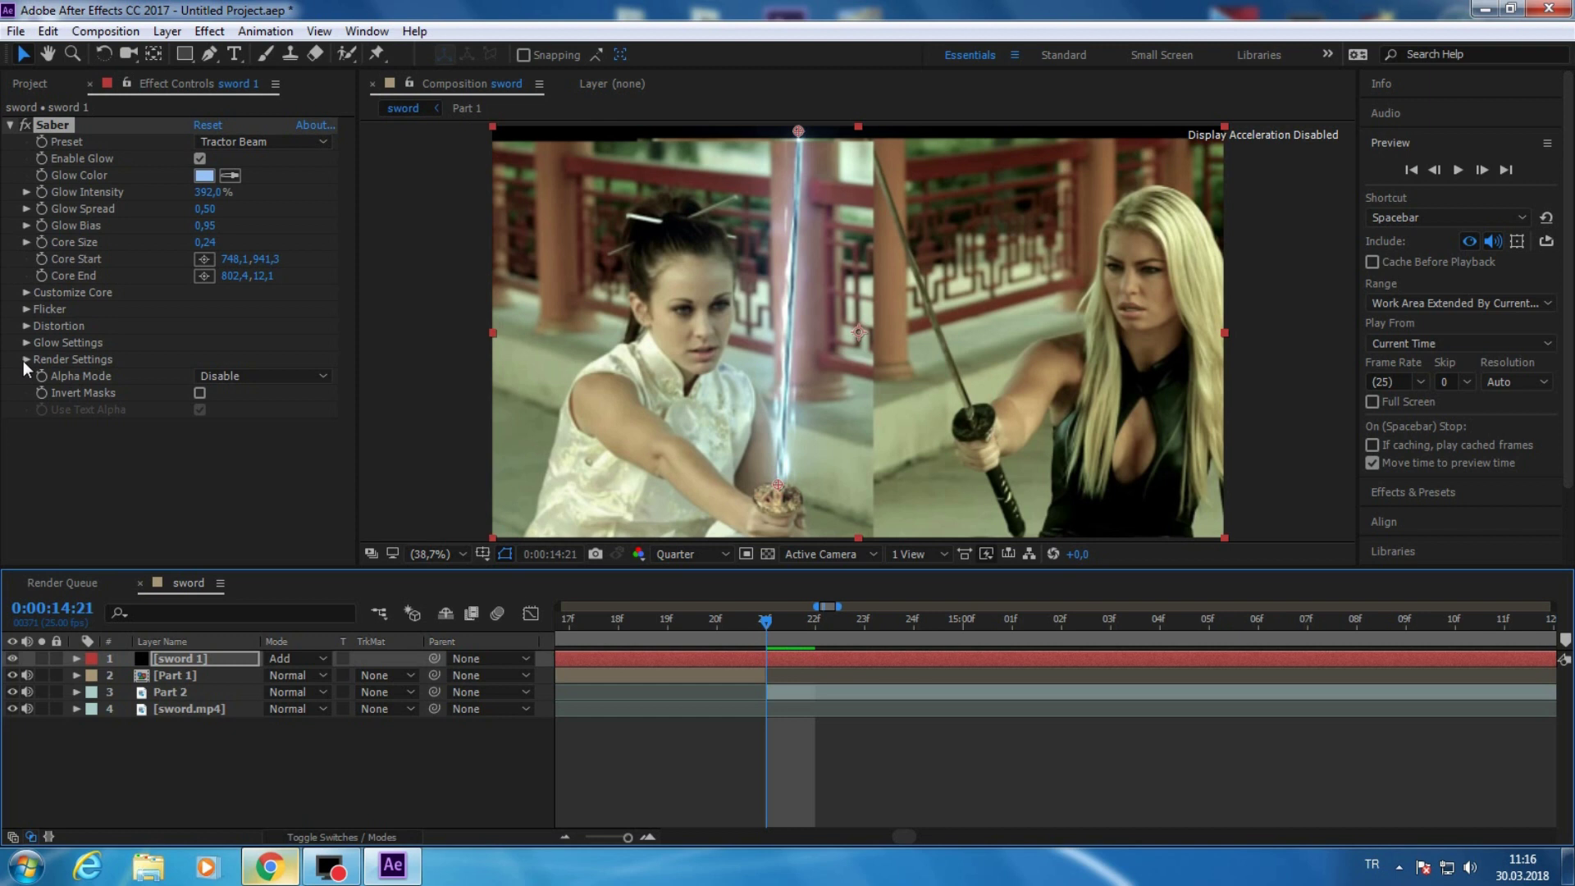
click(25, 361)
drag(212, 418, 39, 411)
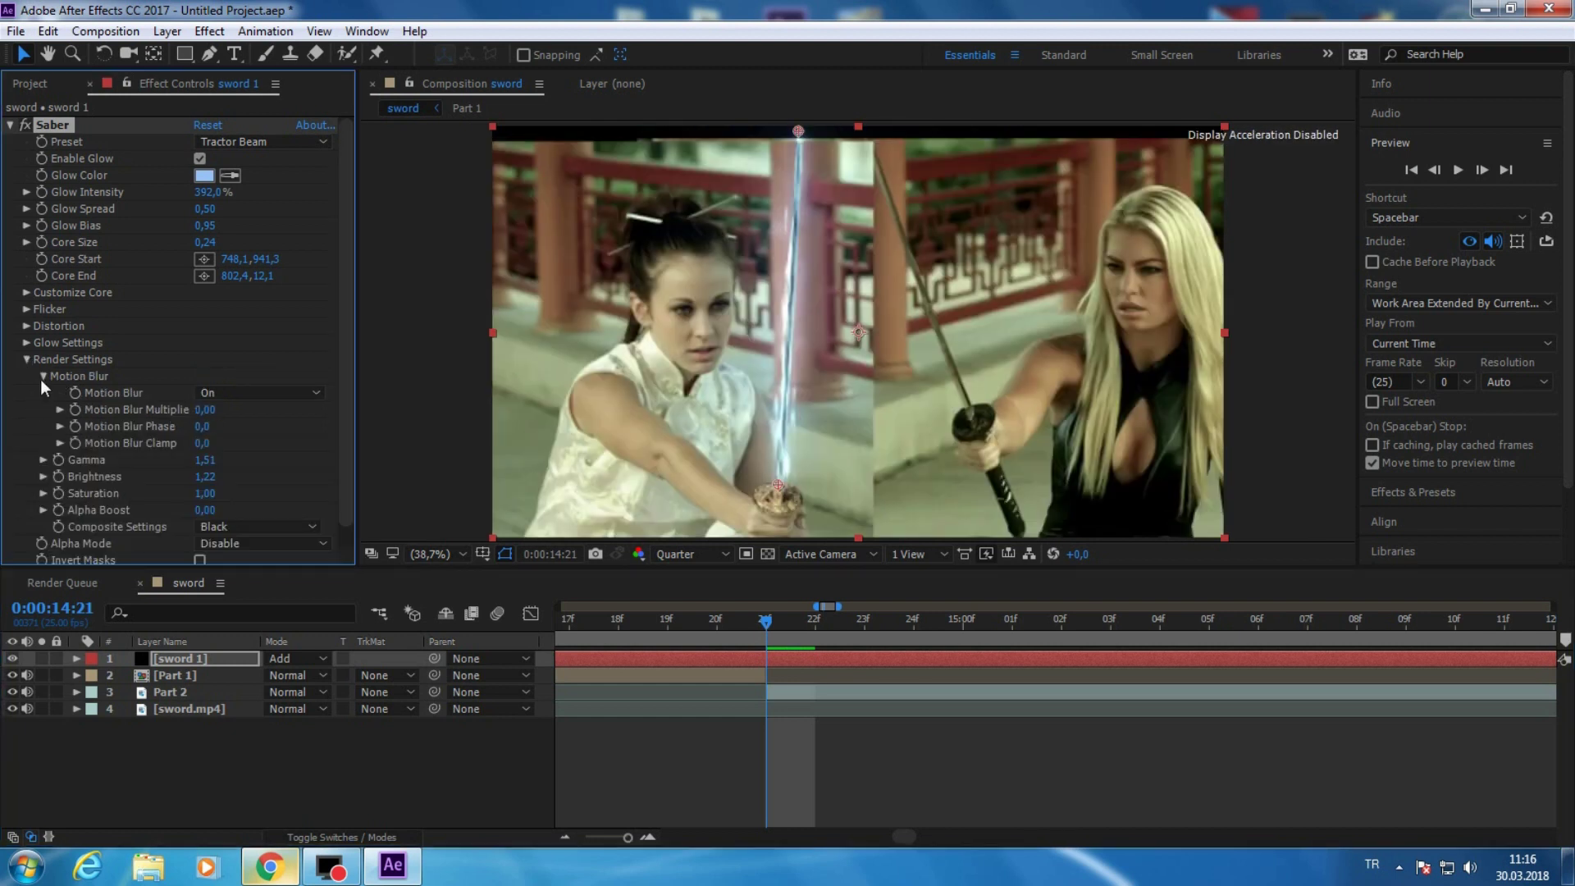
click(41, 378)
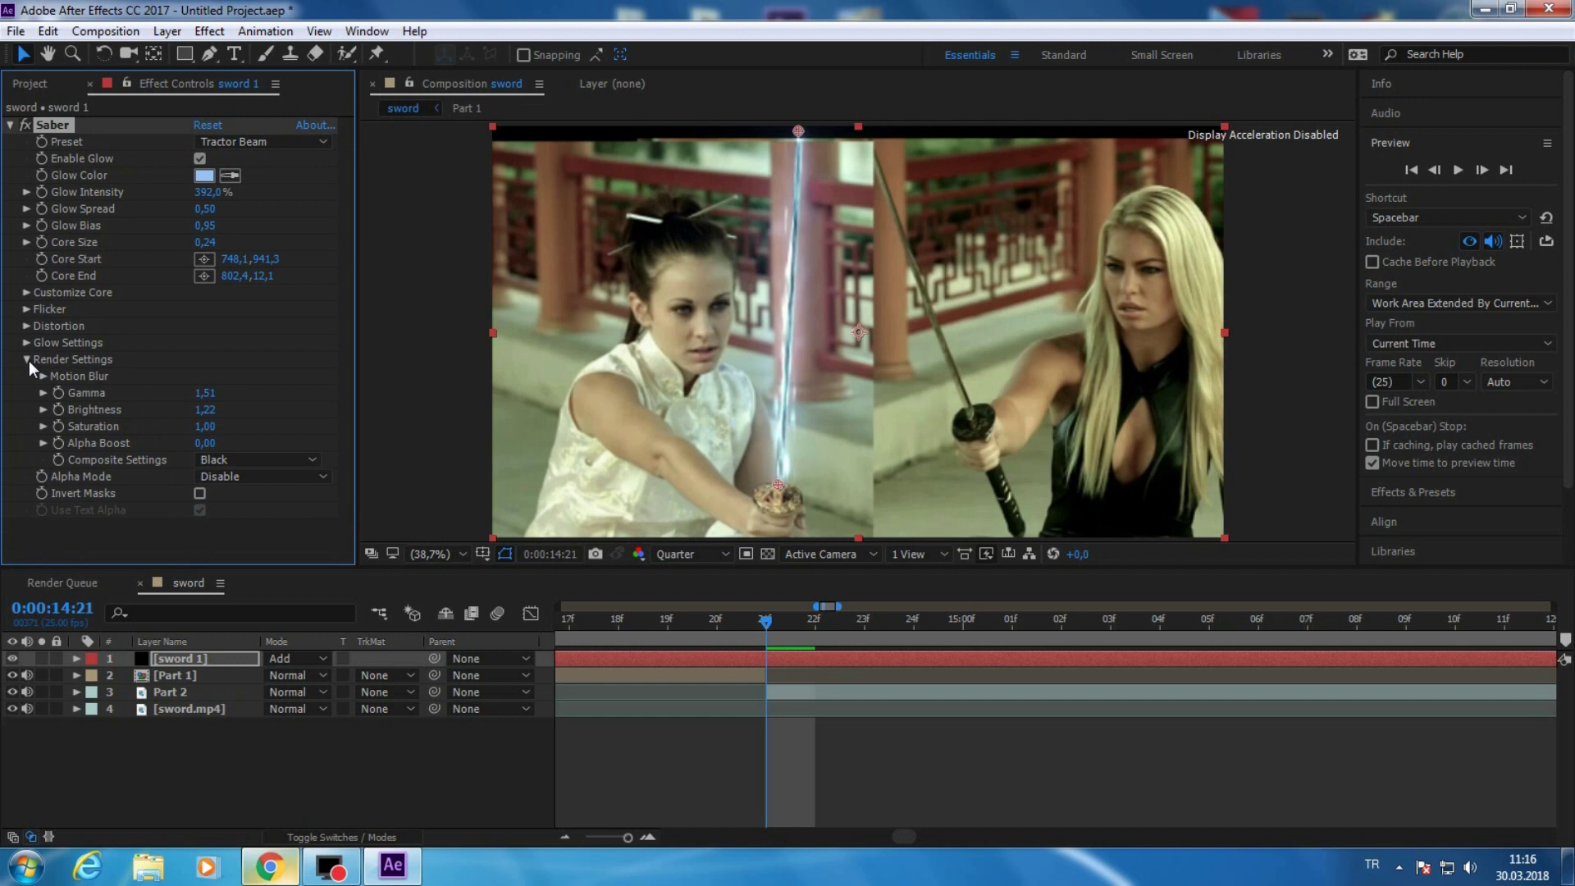
click(28, 361)
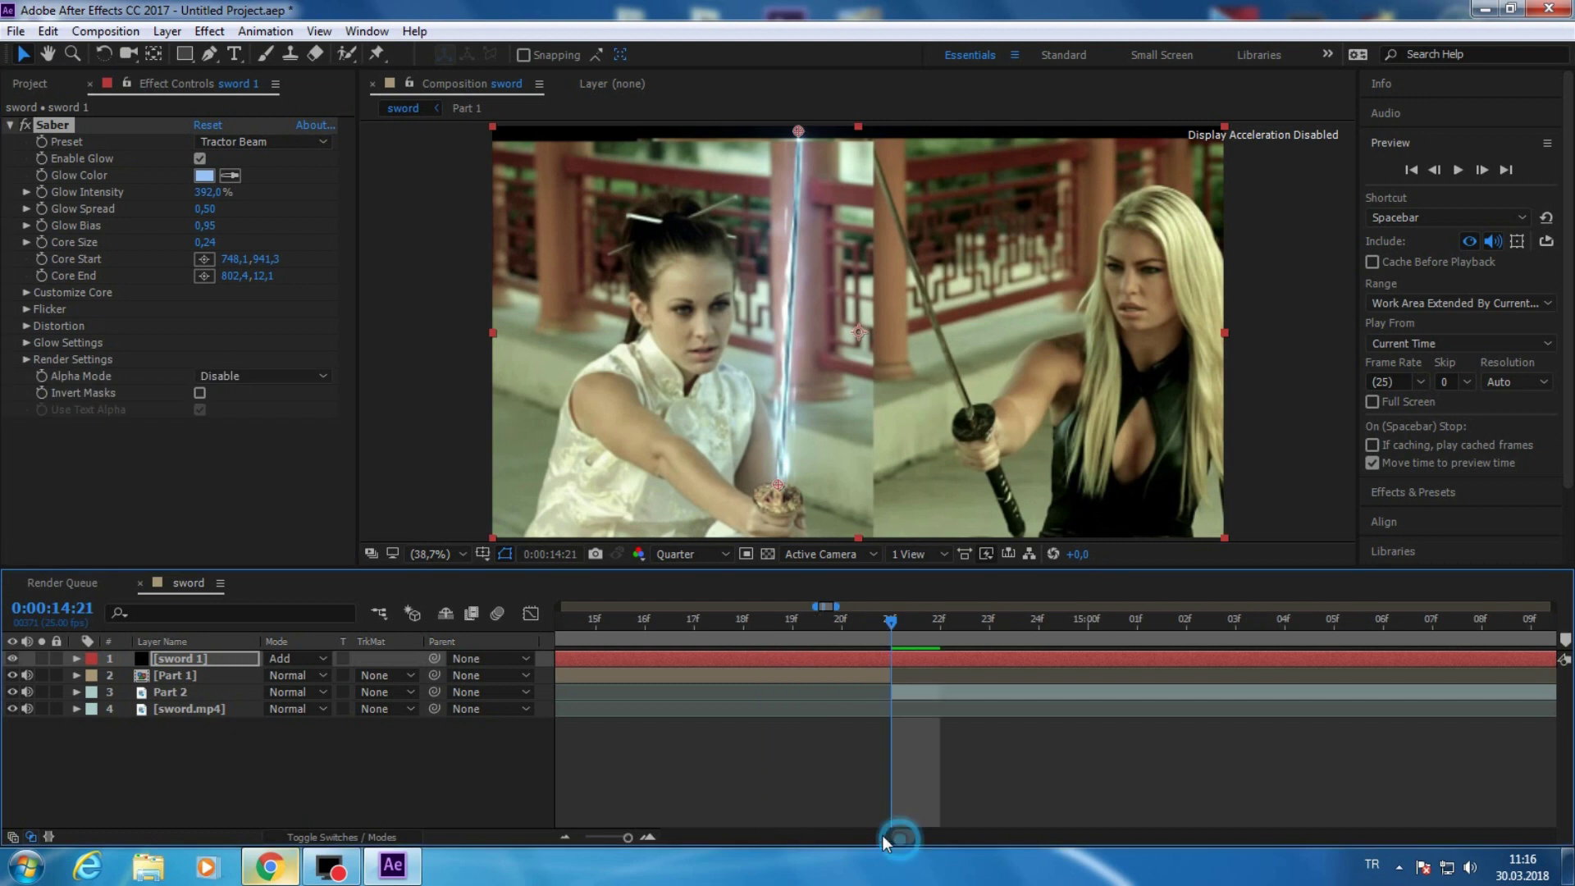
click(76, 659)
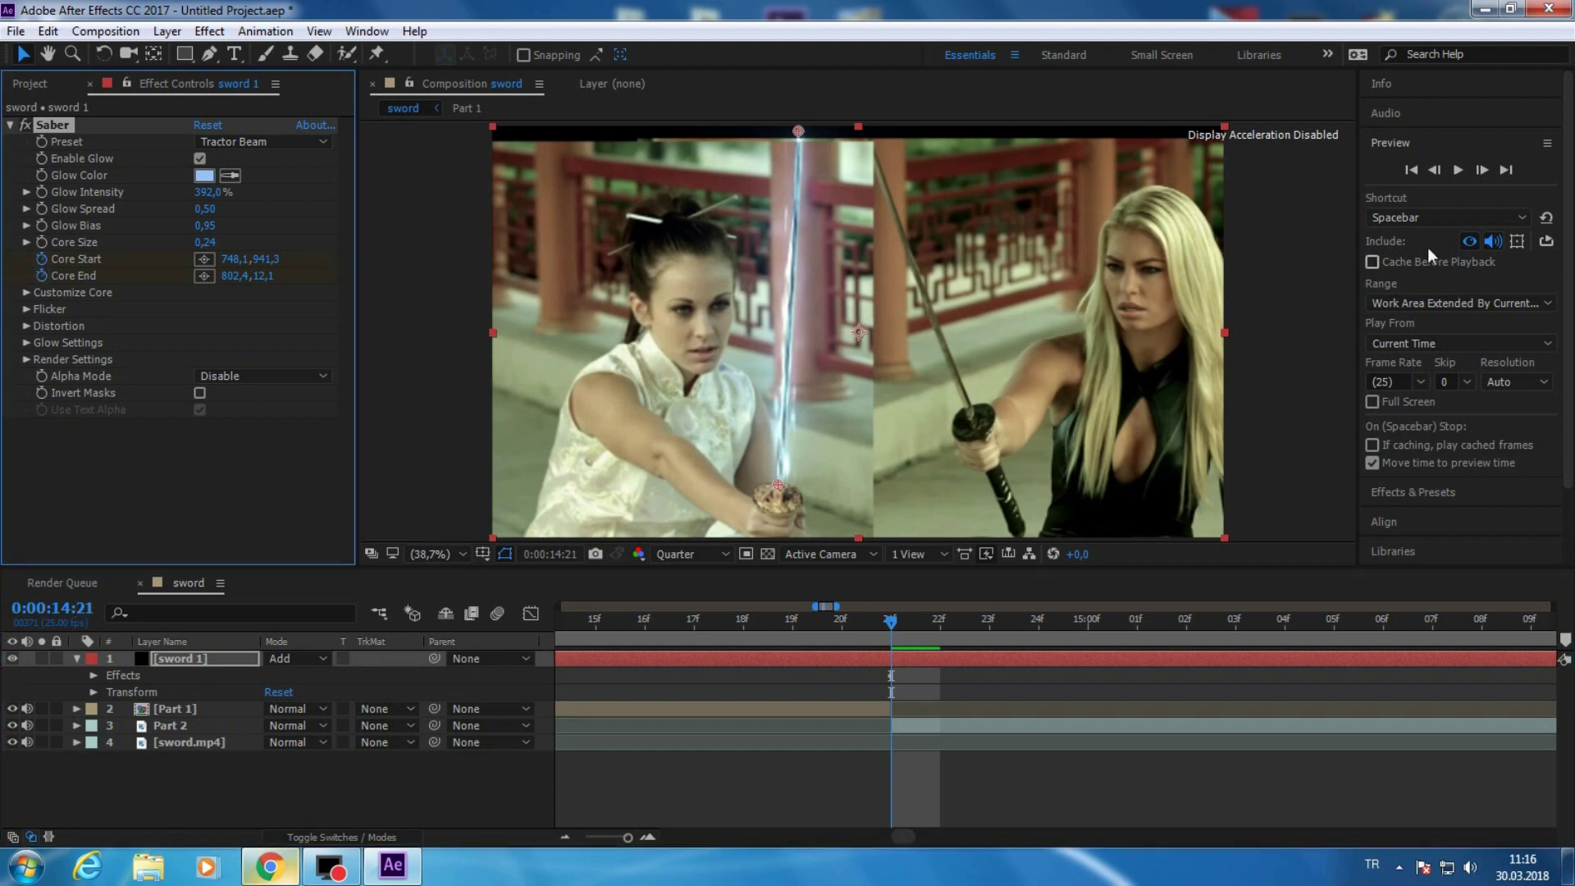
- Key the saber's end point onto the left sword tip and the start onto the hilt, 14:22 to 15:02
click(1482, 170)
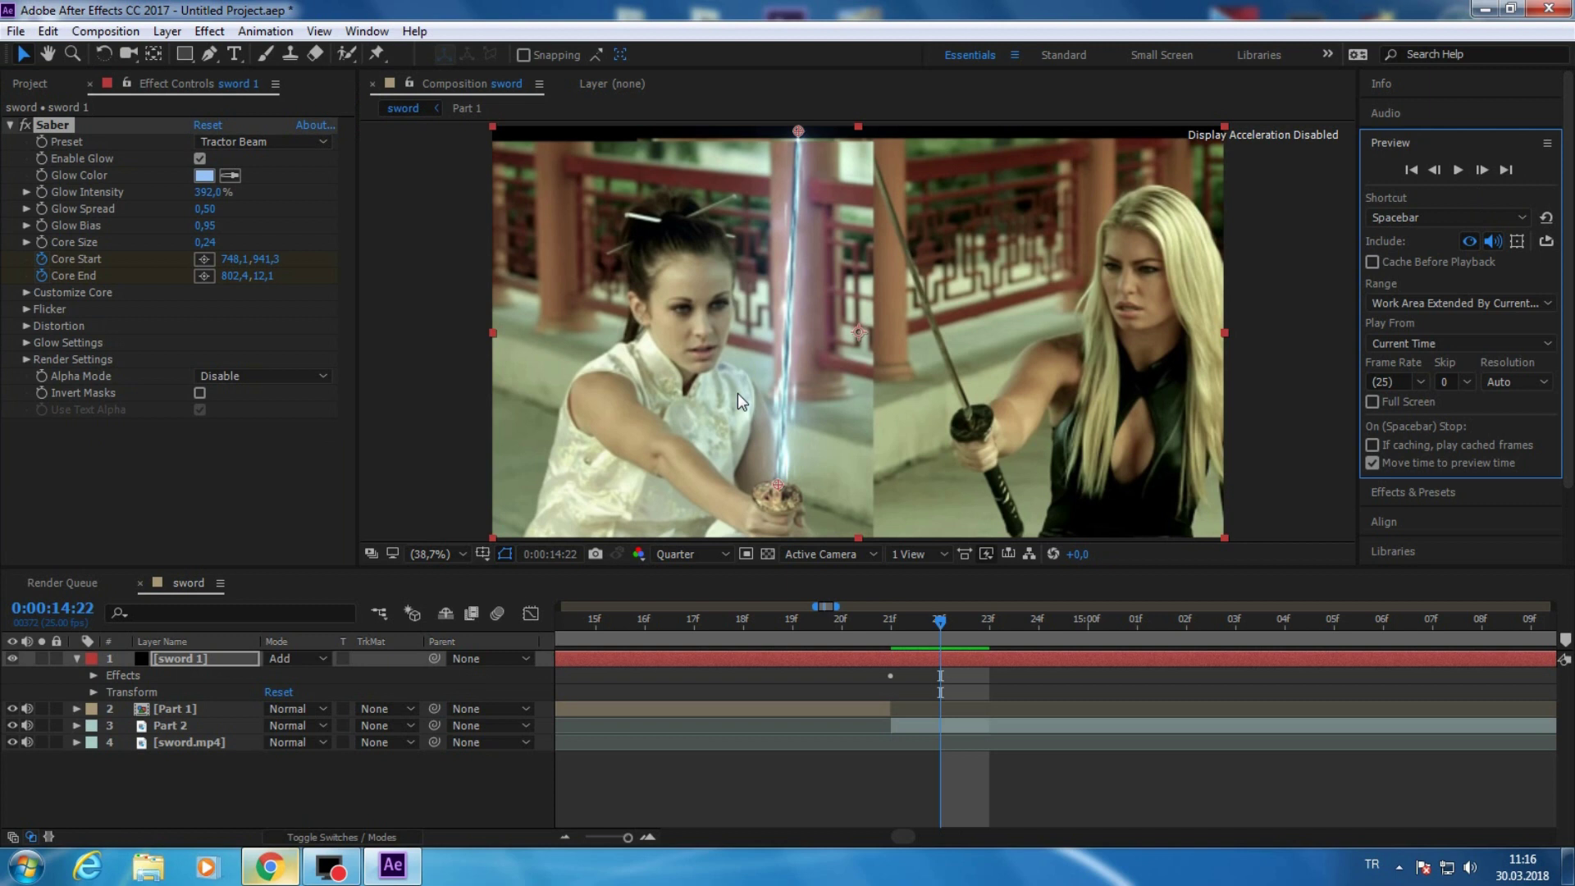
drag(798, 131, 796, 126)
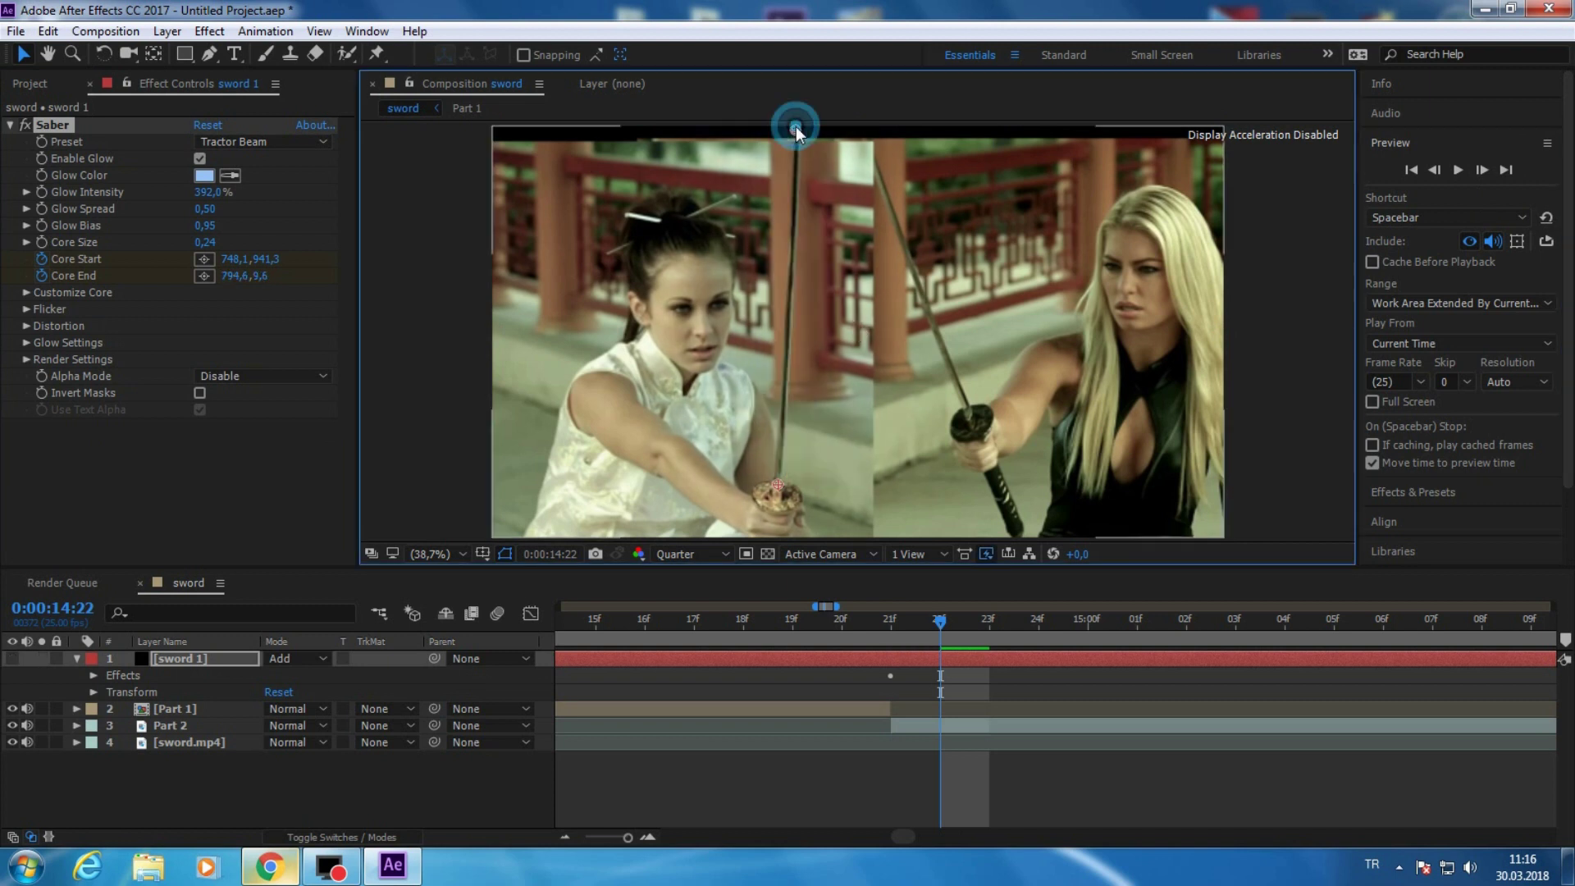
click(1482, 170)
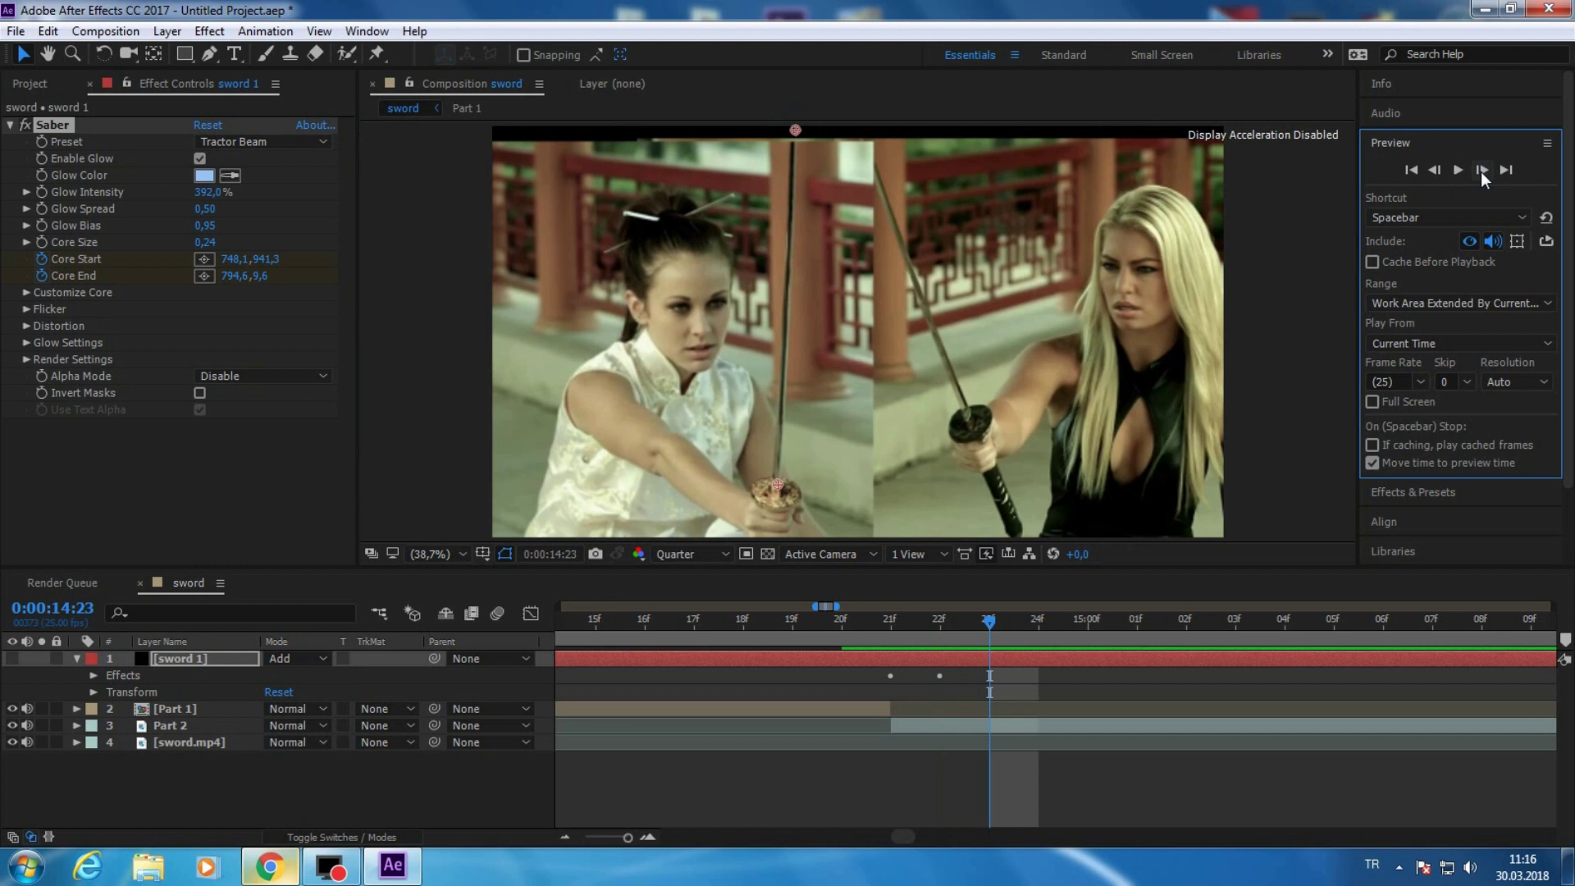
click(1481, 170)
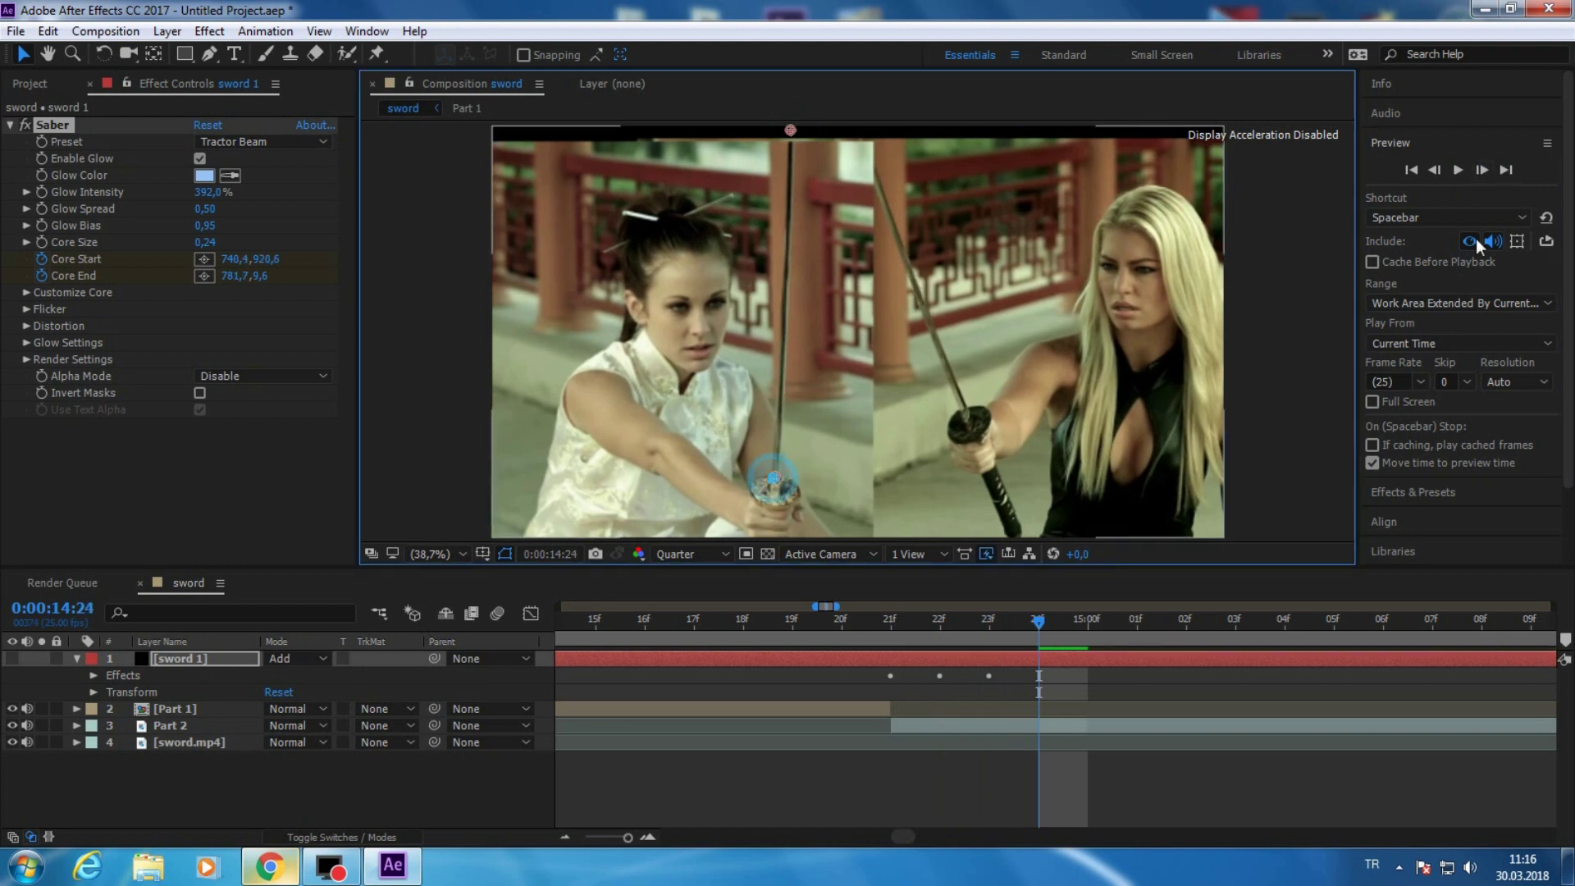
click(1483, 170)
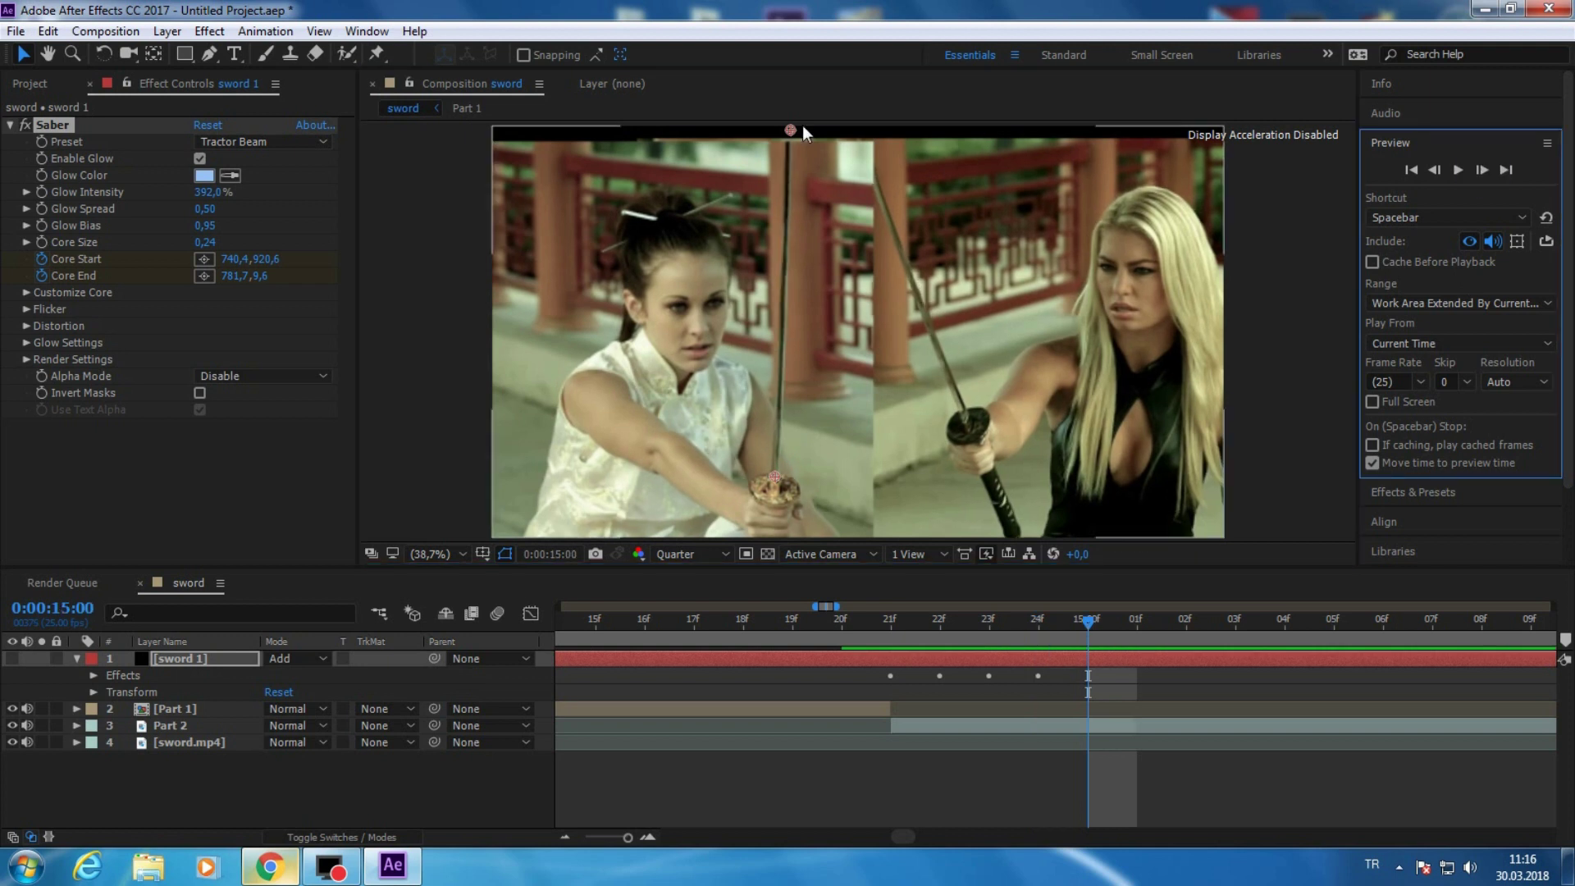
drag(790, 130, 785, 131)
click(1482, 170)
click(1482, 170)
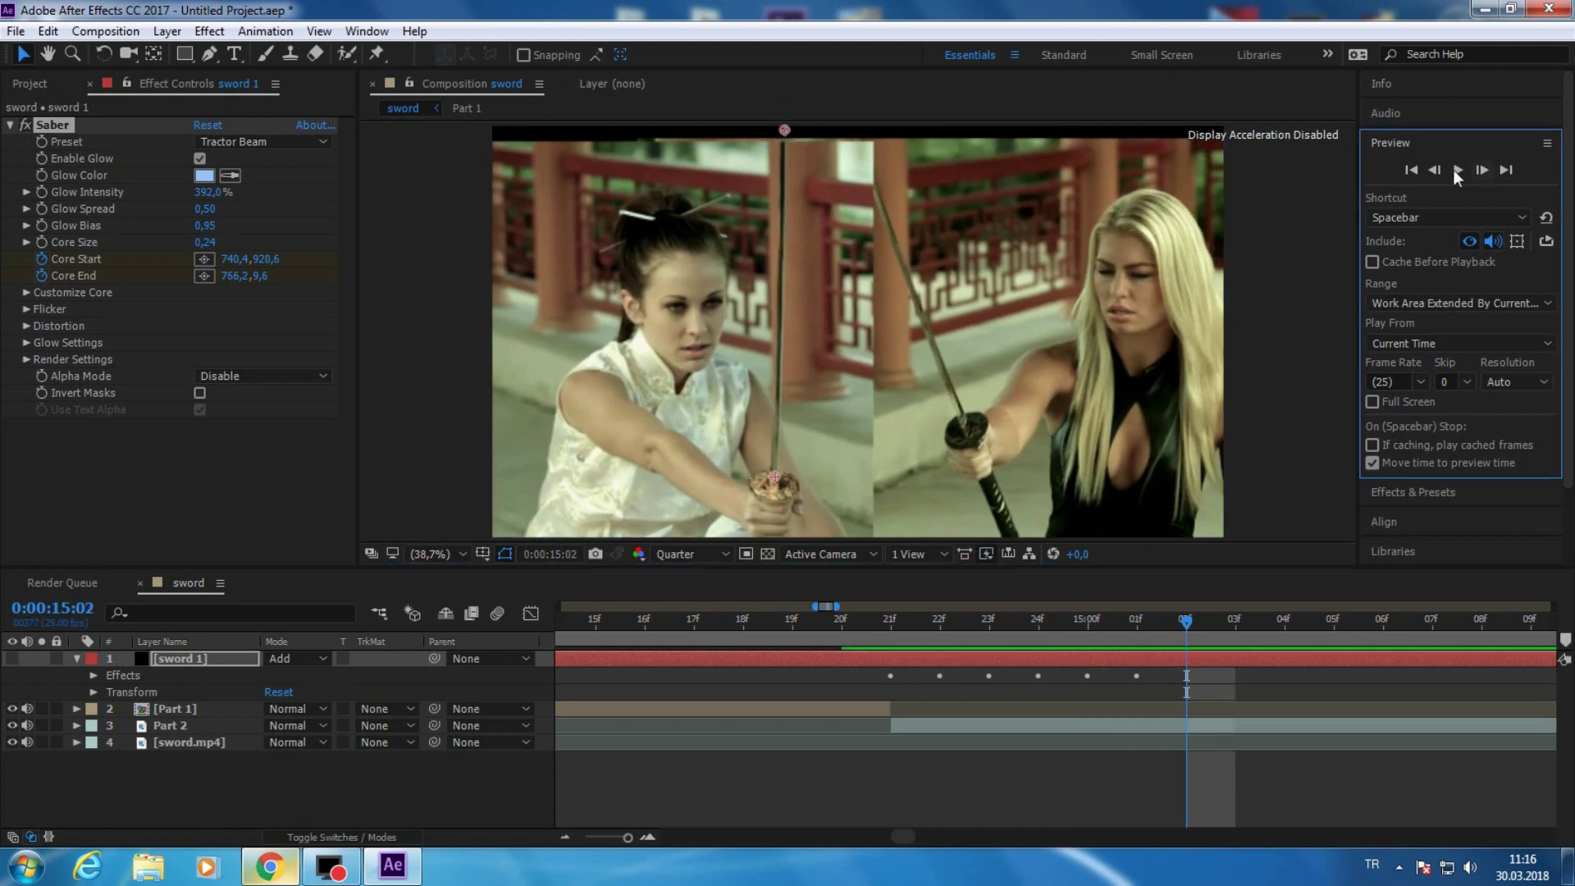
drag(784, 130, 781, 131)
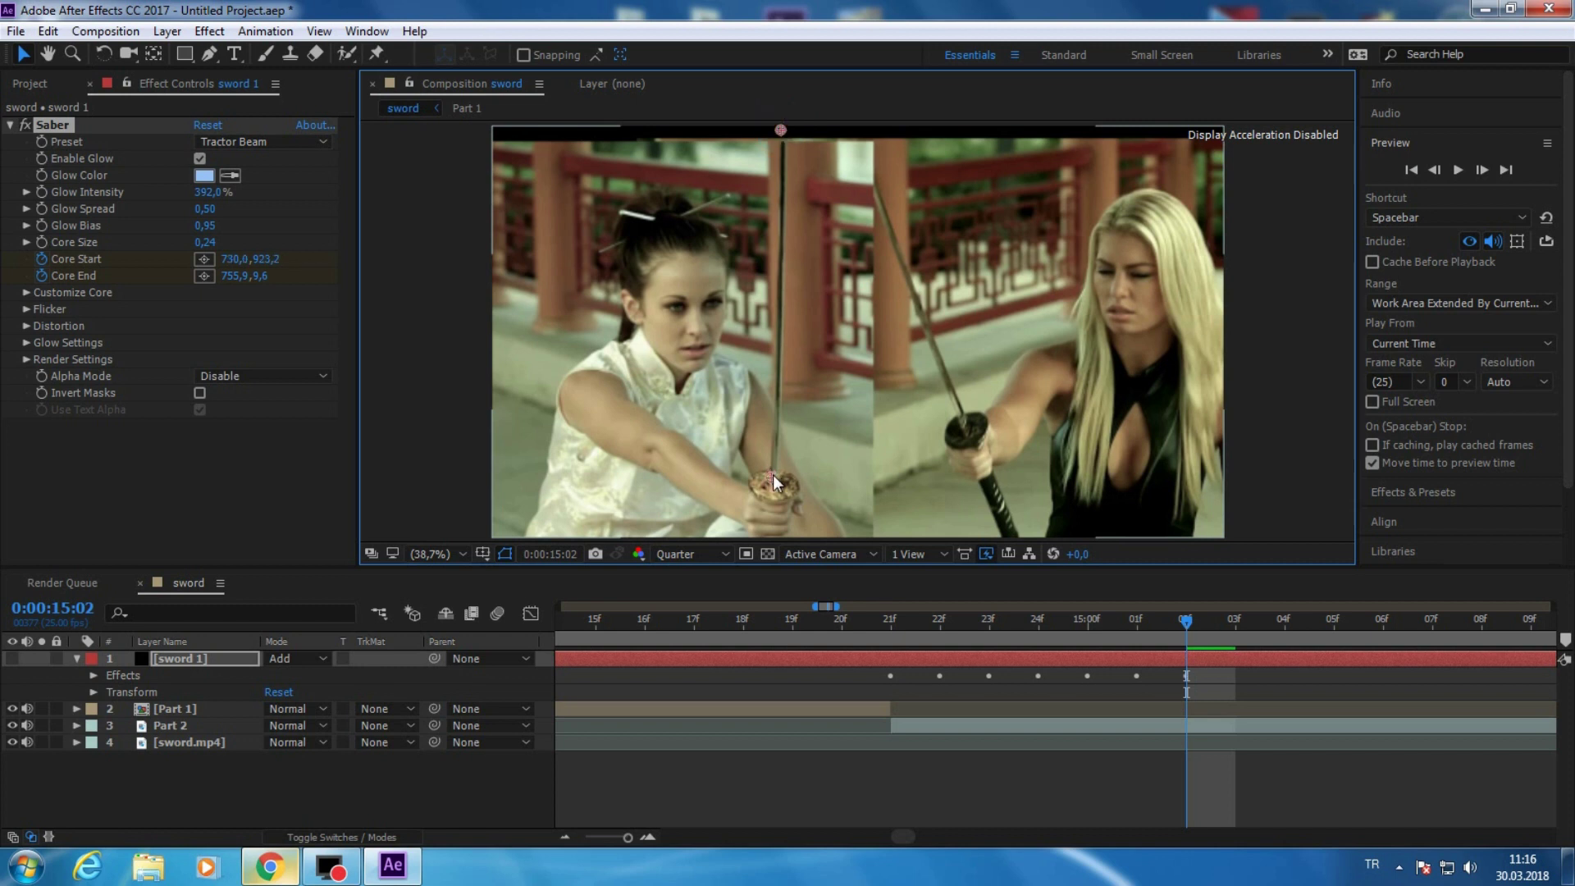
drag(772, 474, 773, 471)
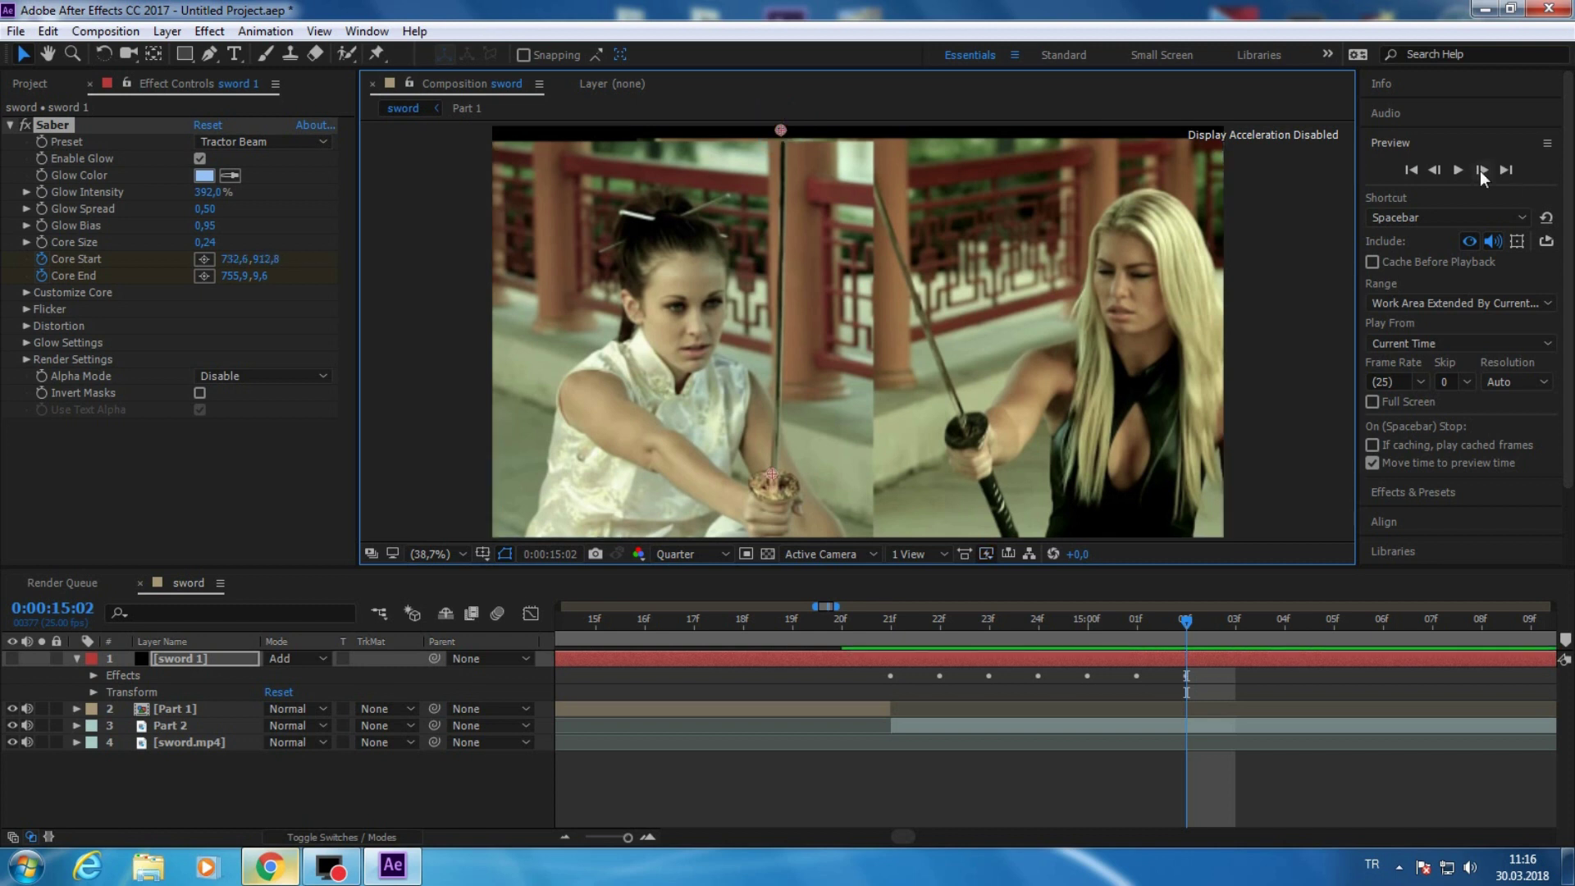
- Continue keying the saber end onto the left sword tip frame by frame from 15:03 to 15:08
click(1482, 169)
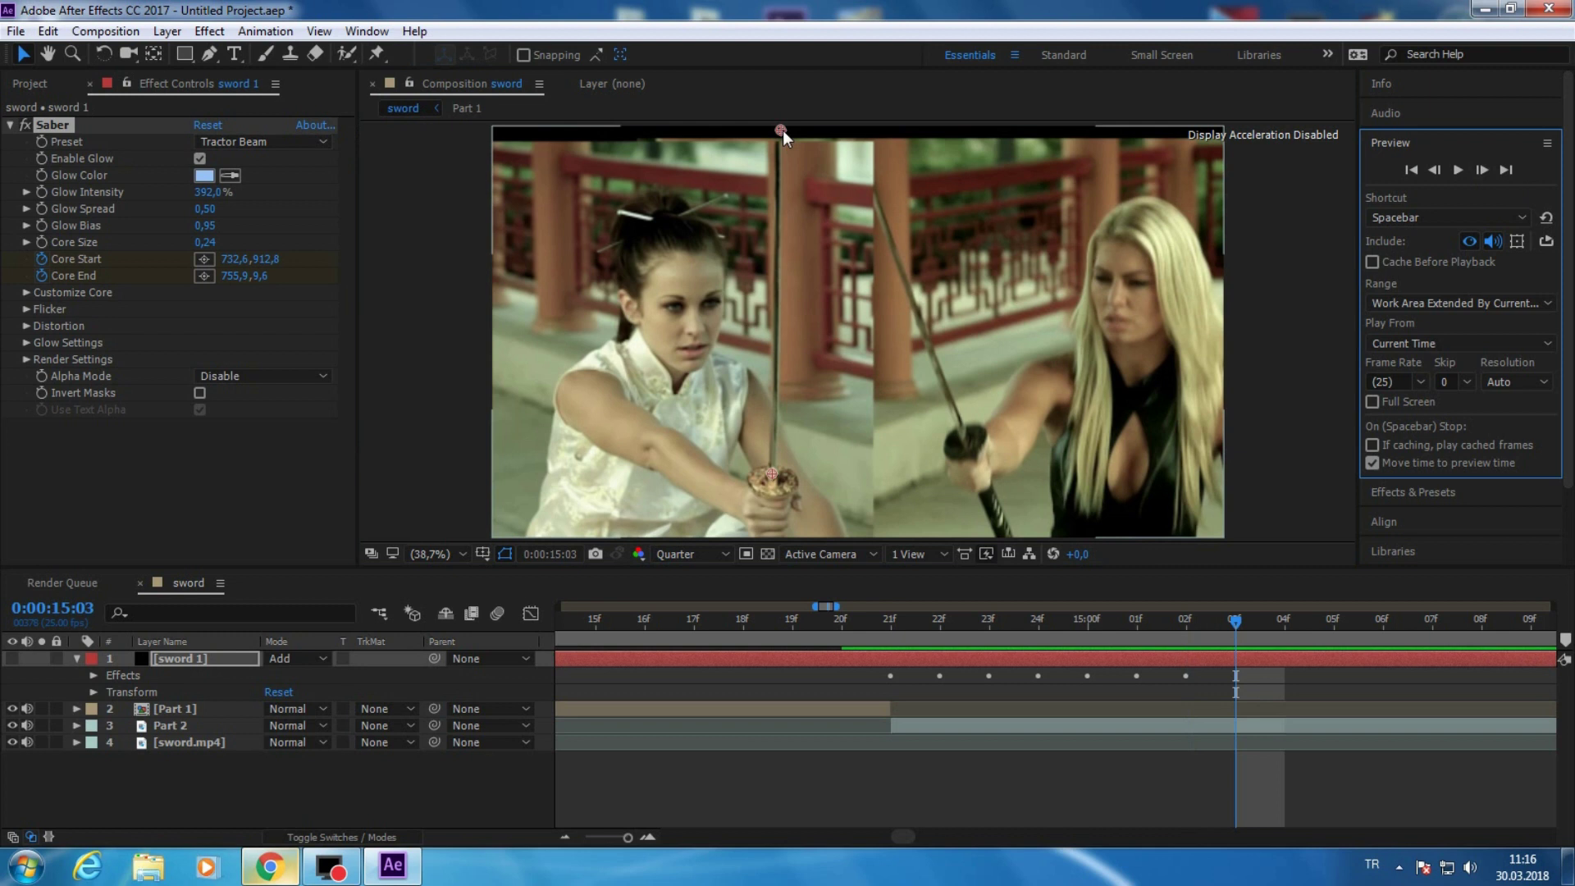
drag(783, 130, 776, 129)
click(1482, 170)
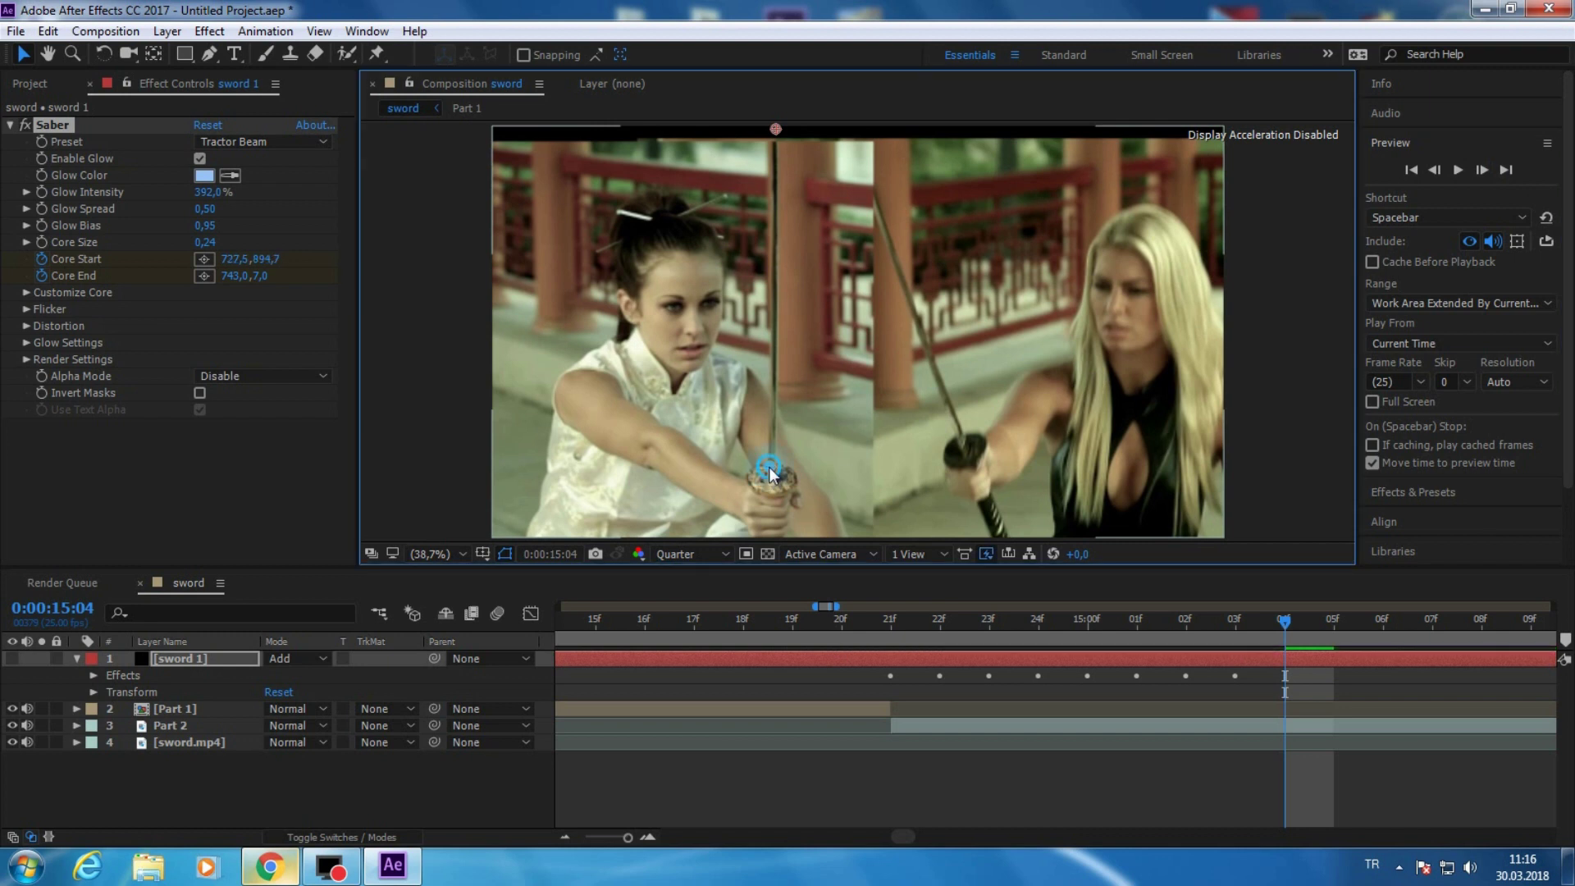
click(1484, 169)
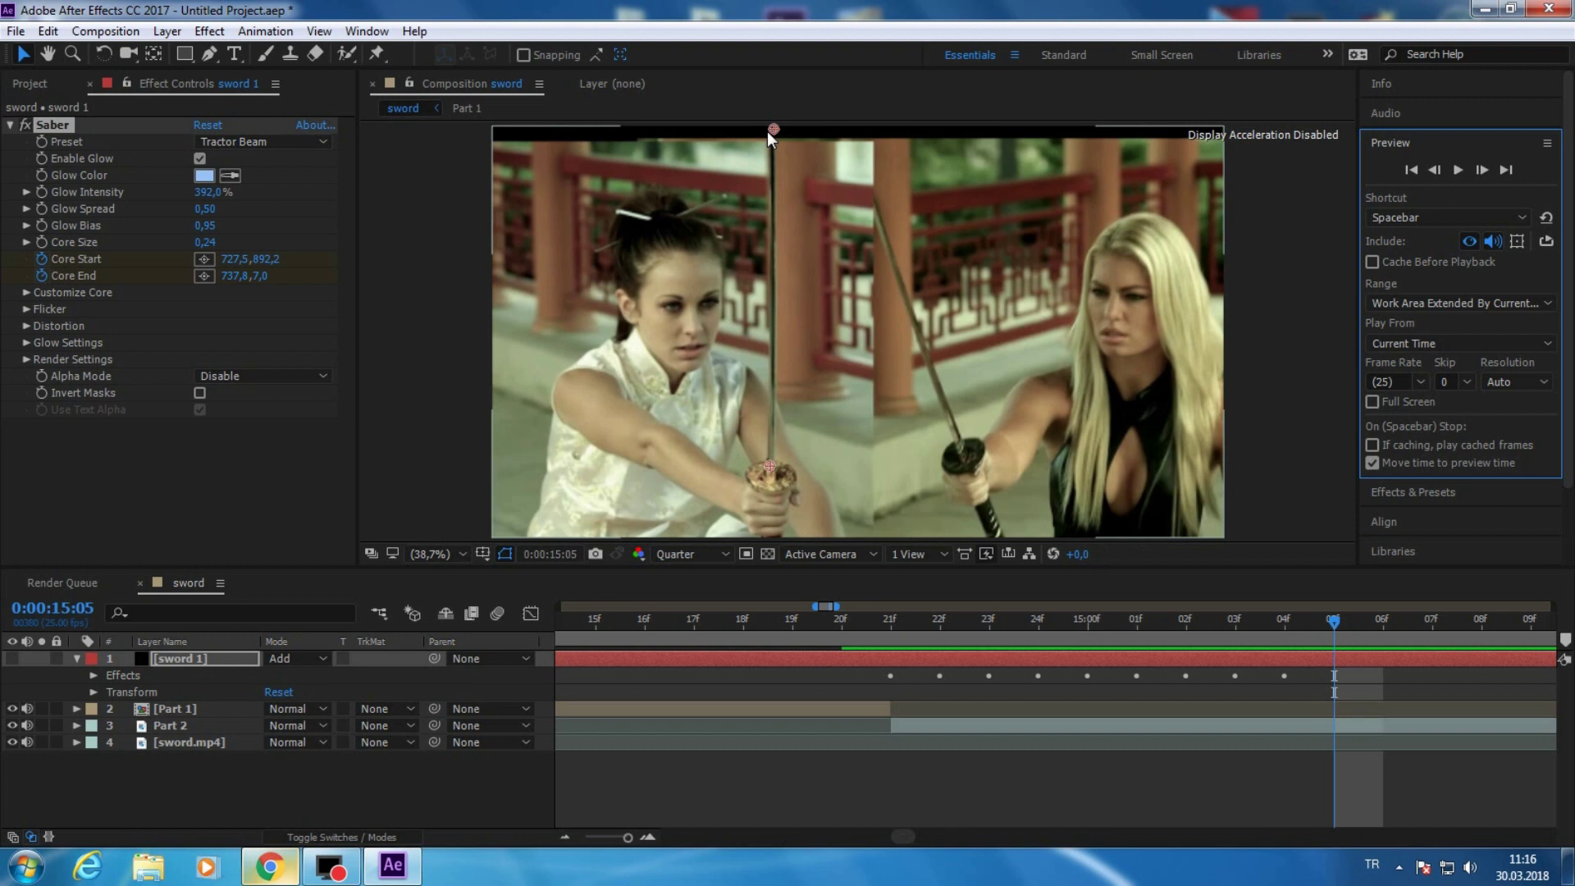
drag(768, 131, 771, 137)
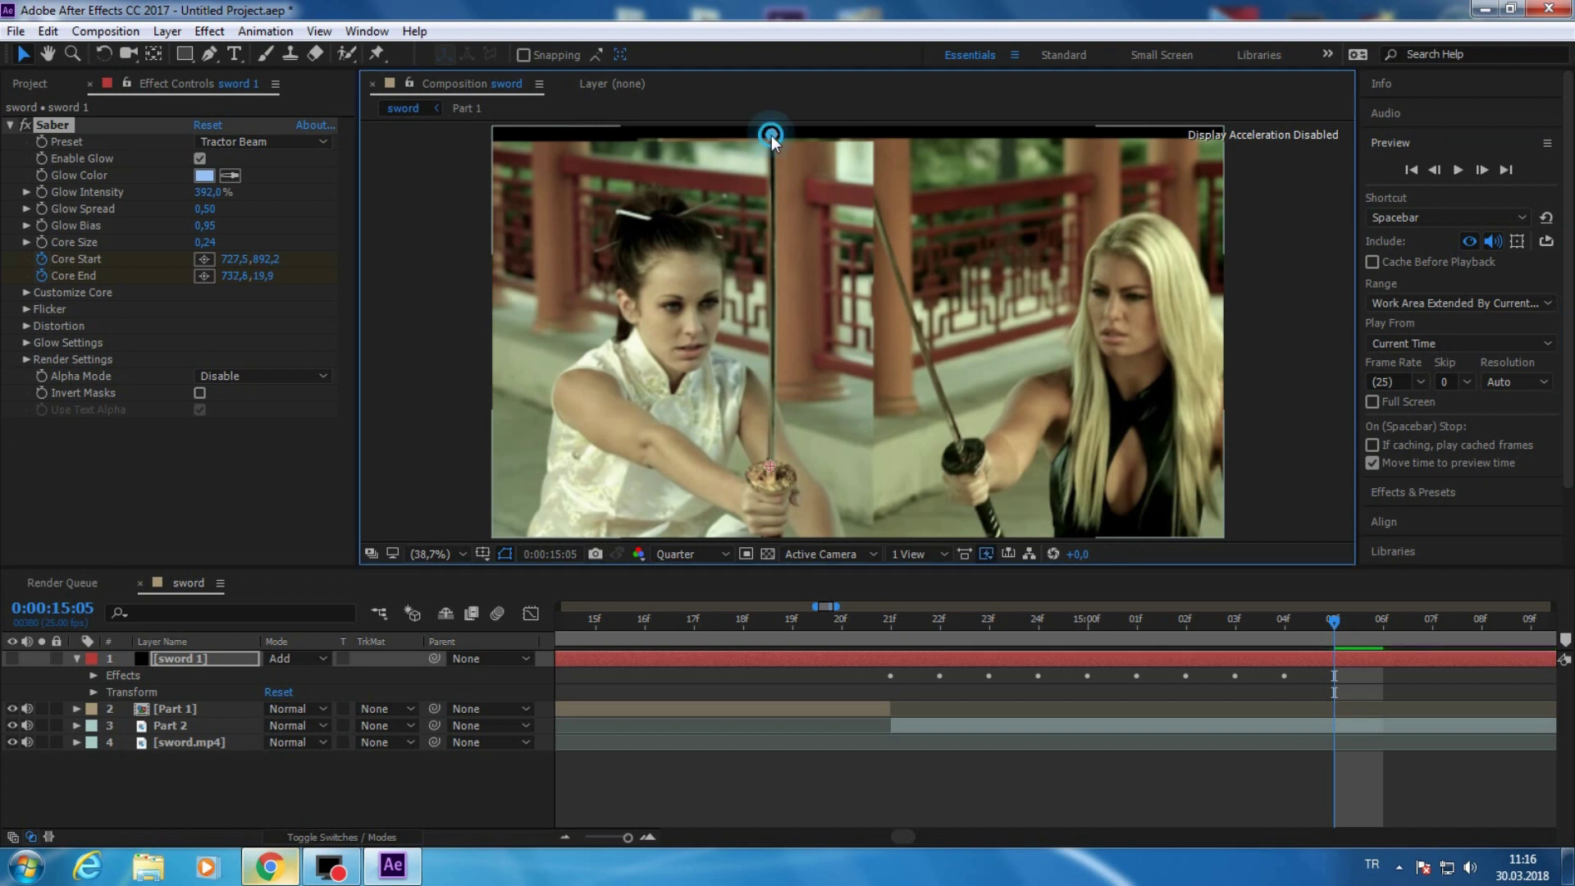
click(1483, 169)
drag(770, 134, 770, 129)
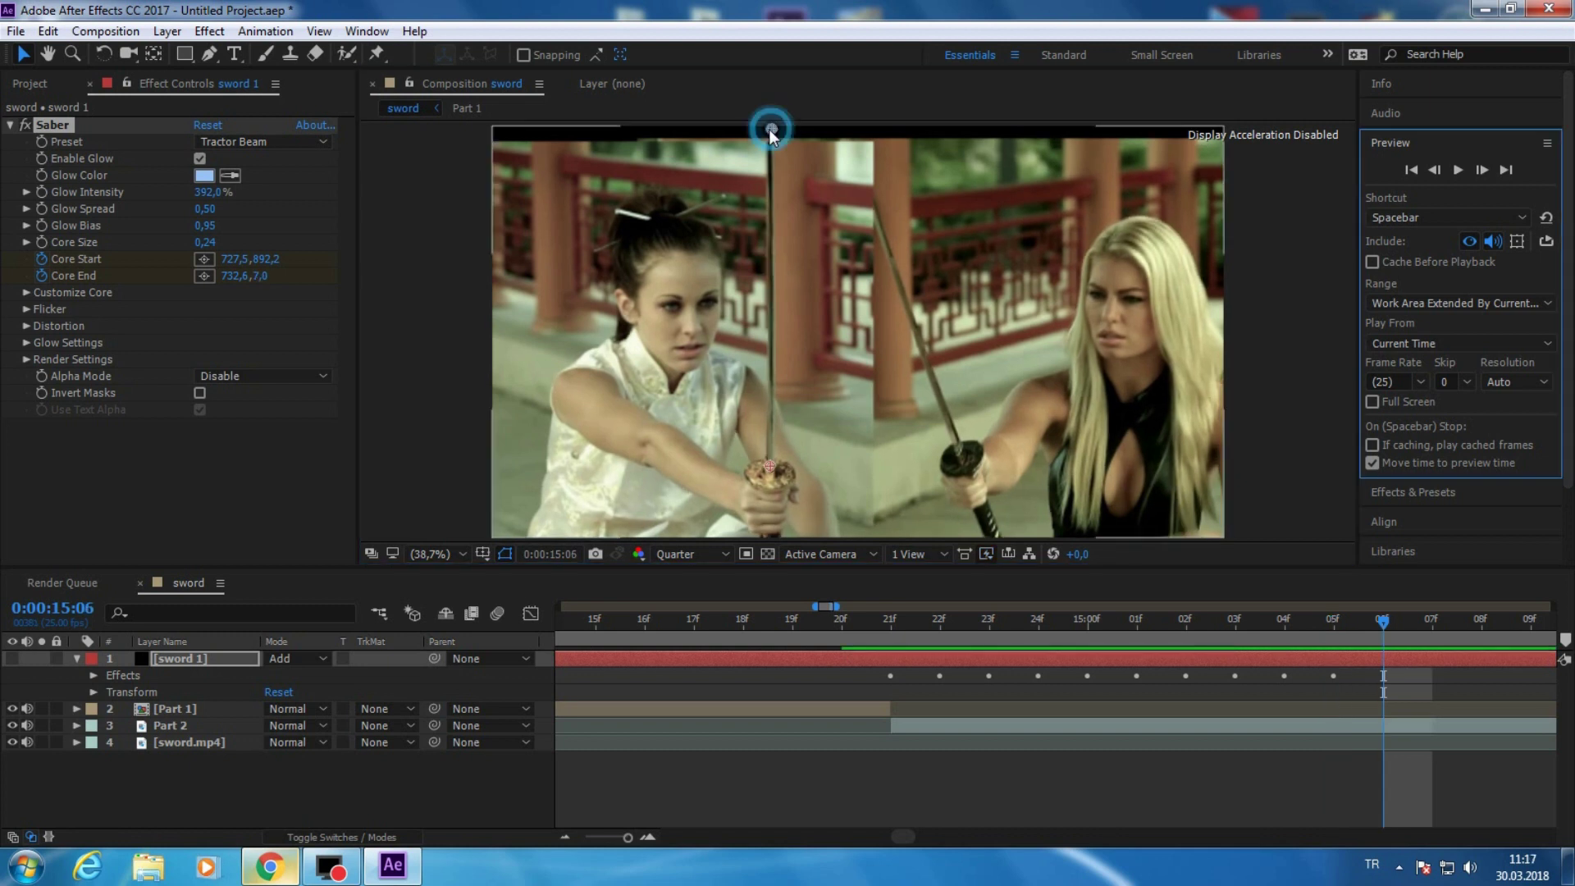
click(770, 130)
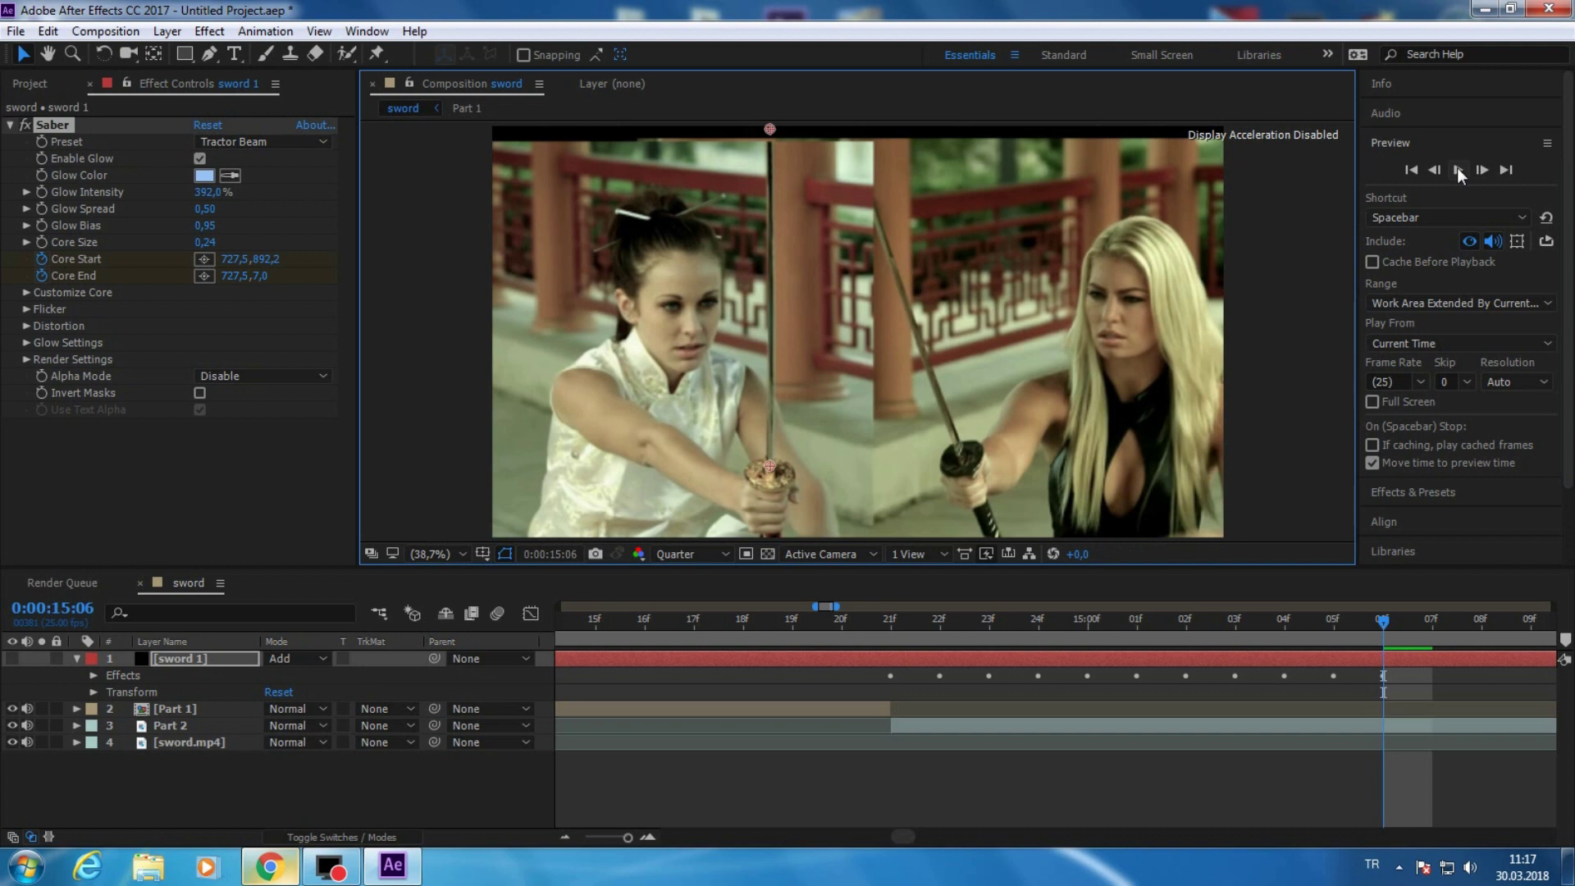
click(1483, 170)
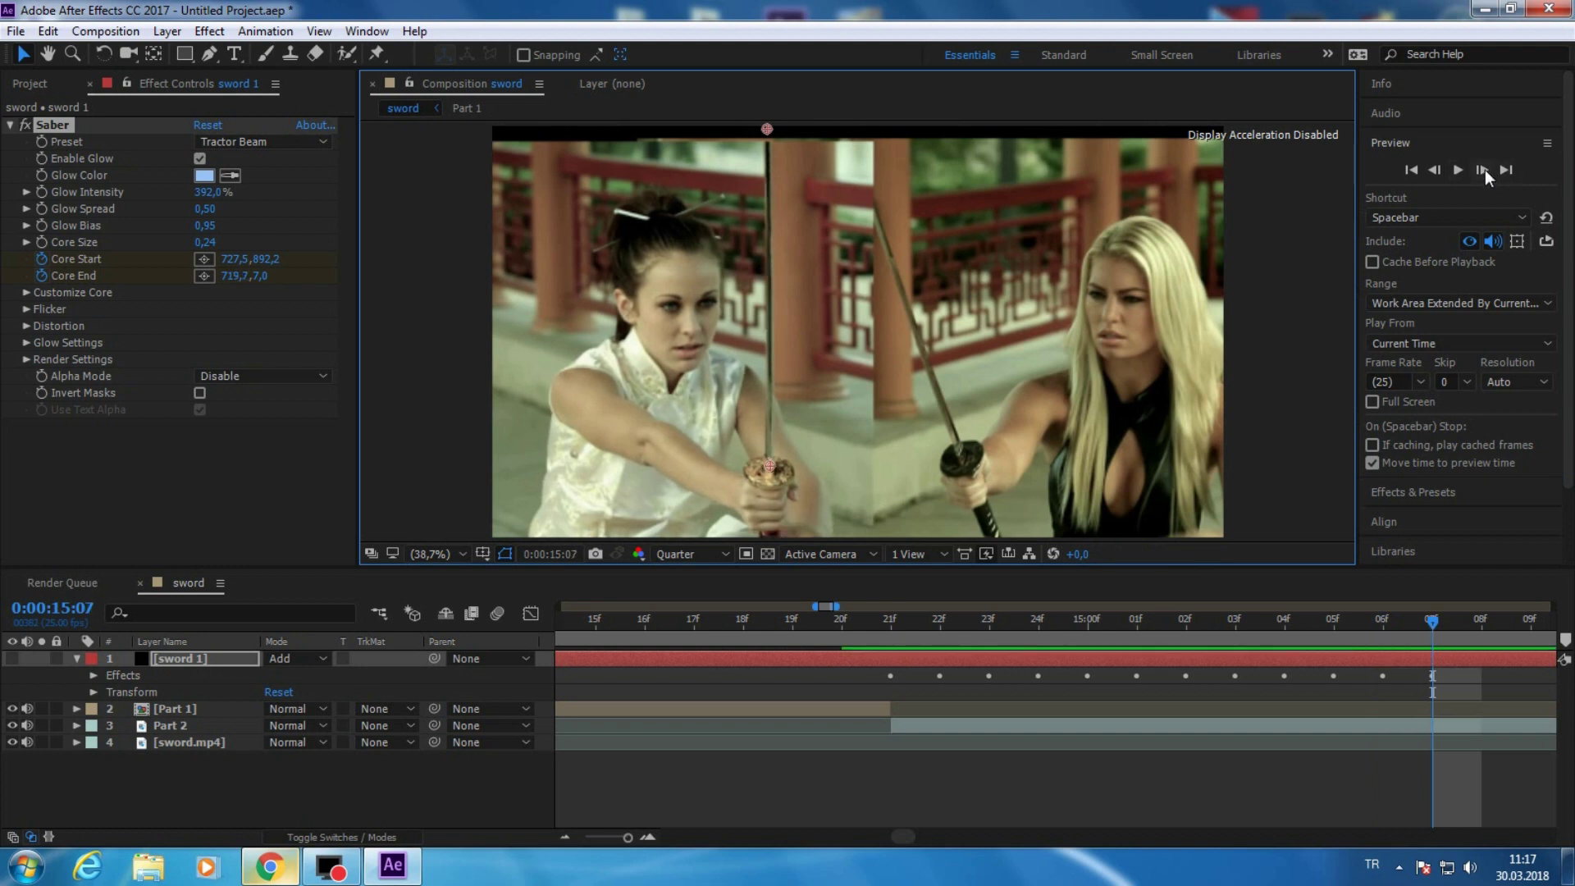
click(1483, 170)
click(765, 129)
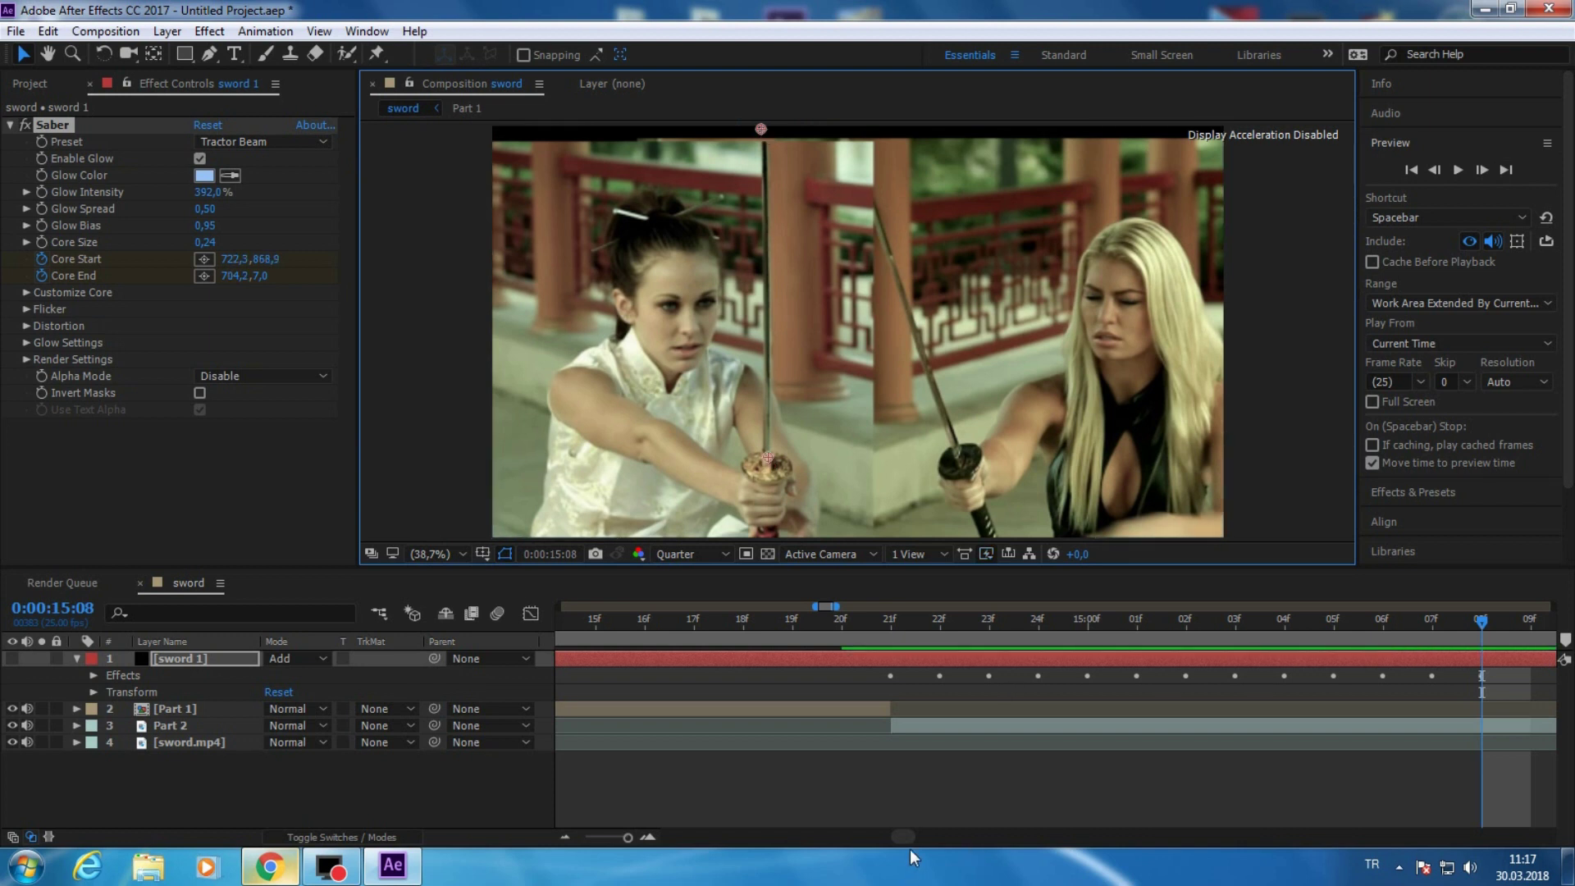
drag(904, 837, 907, 837)
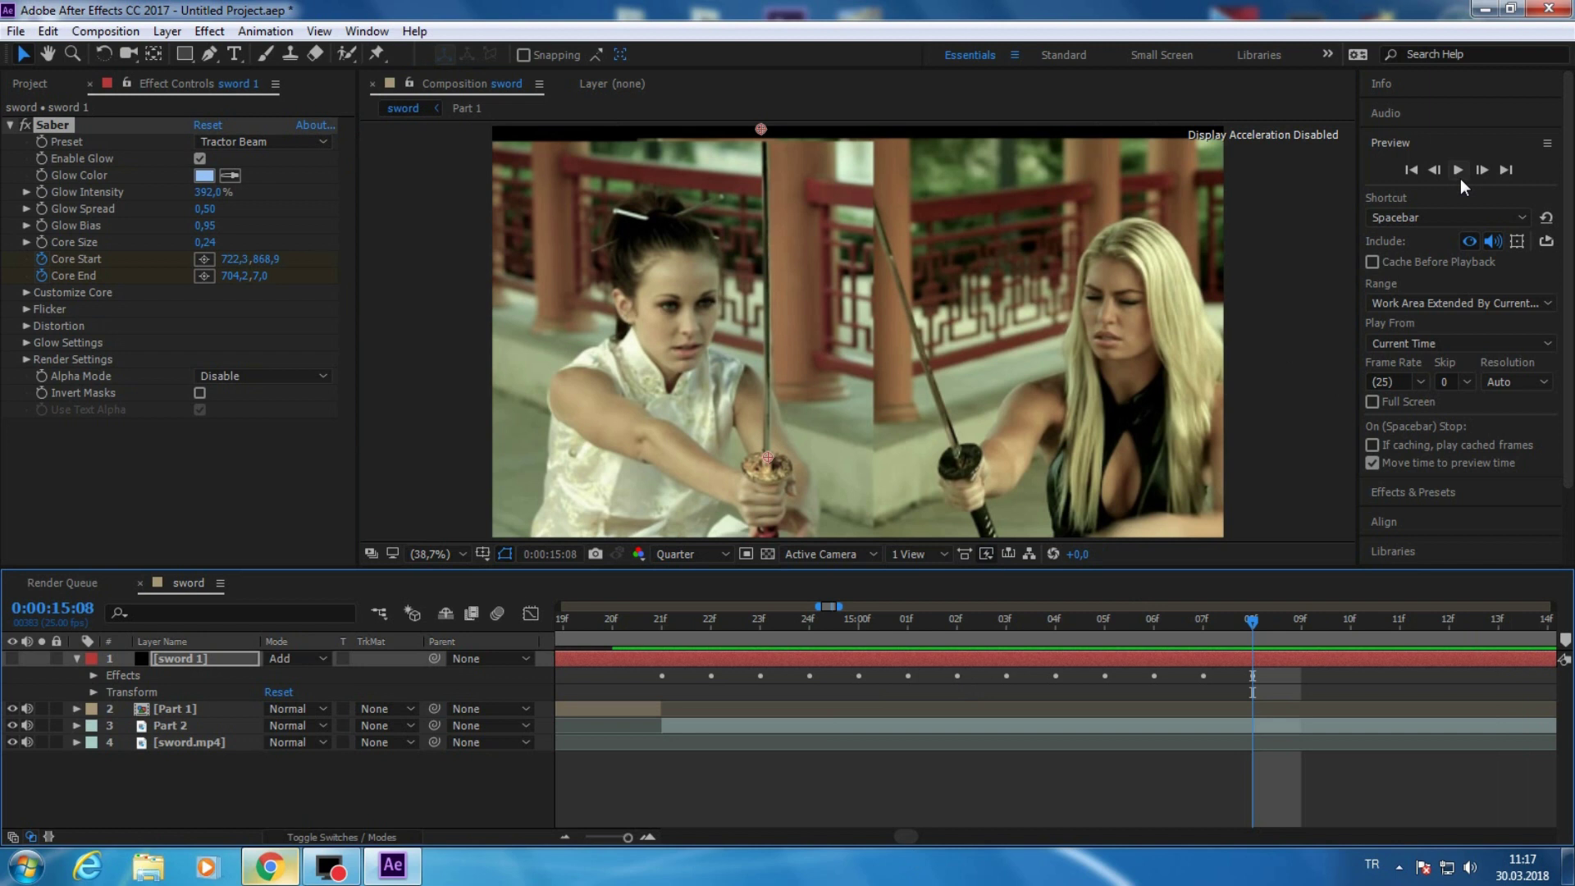
- Track the beam onto the left blade through 15:20, ending with Core End at 701.6,9.6
drag(768, 457, 770, 462)
key(Page_Down)
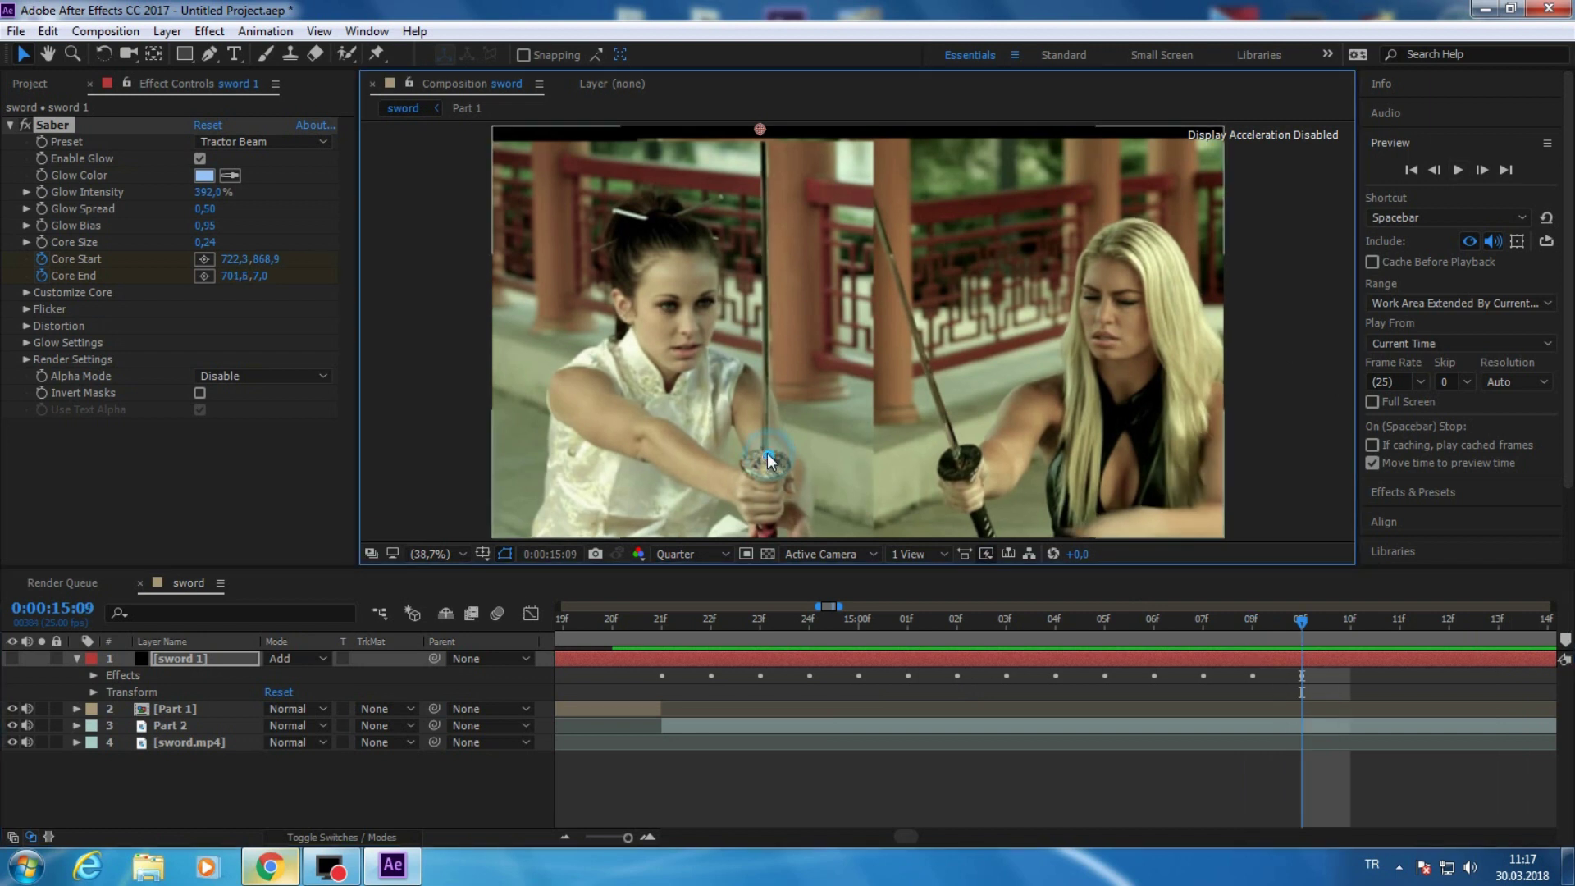
click(1481, 171)
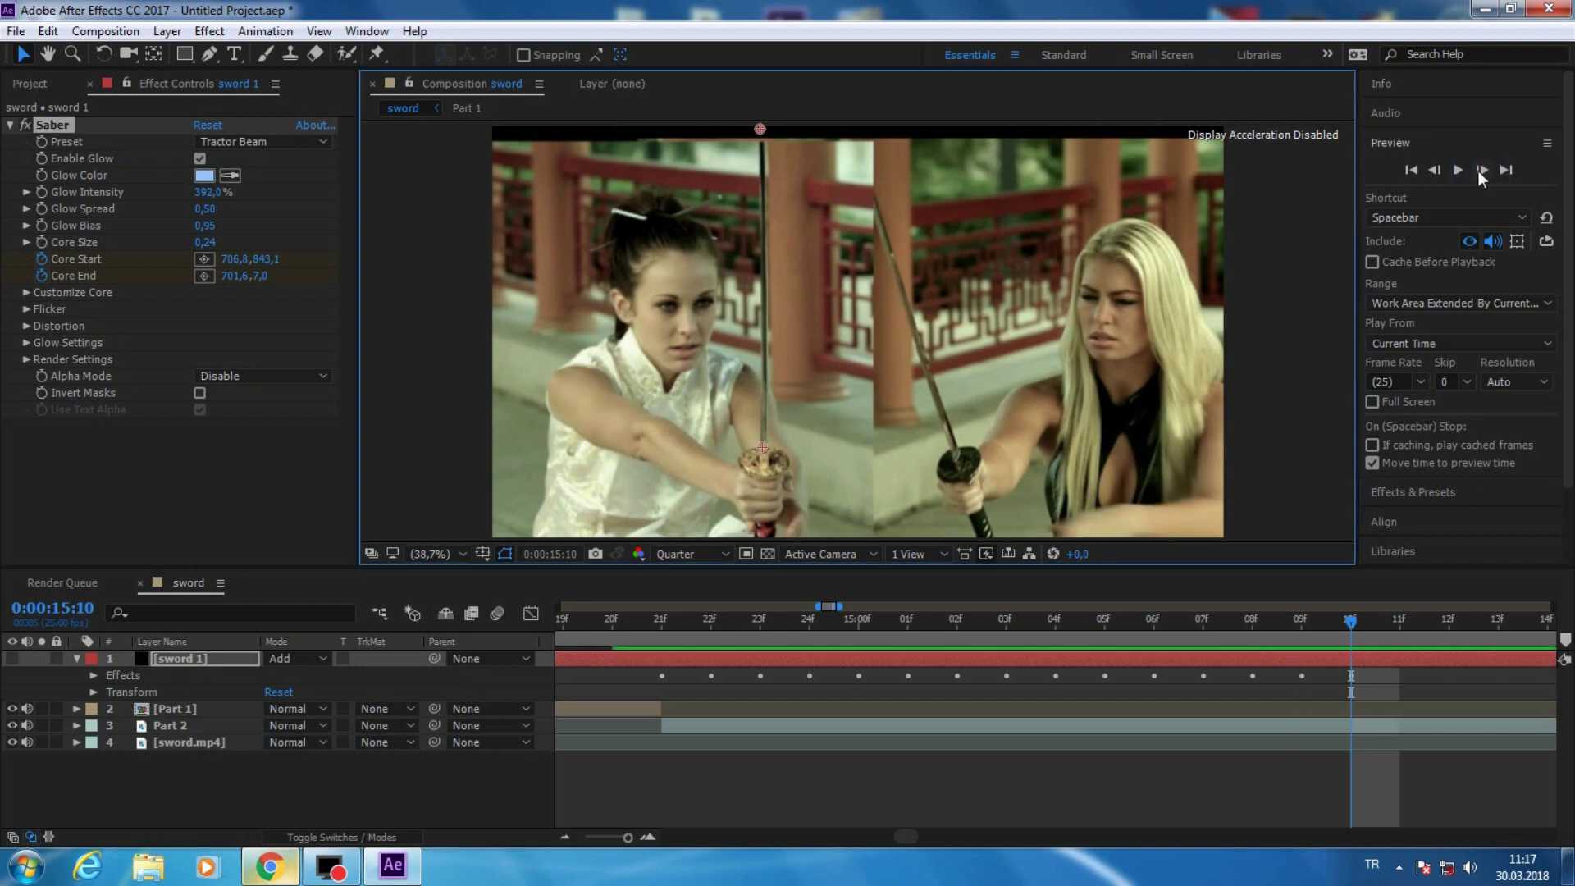
click(1479, 171)
click(1480, 171)
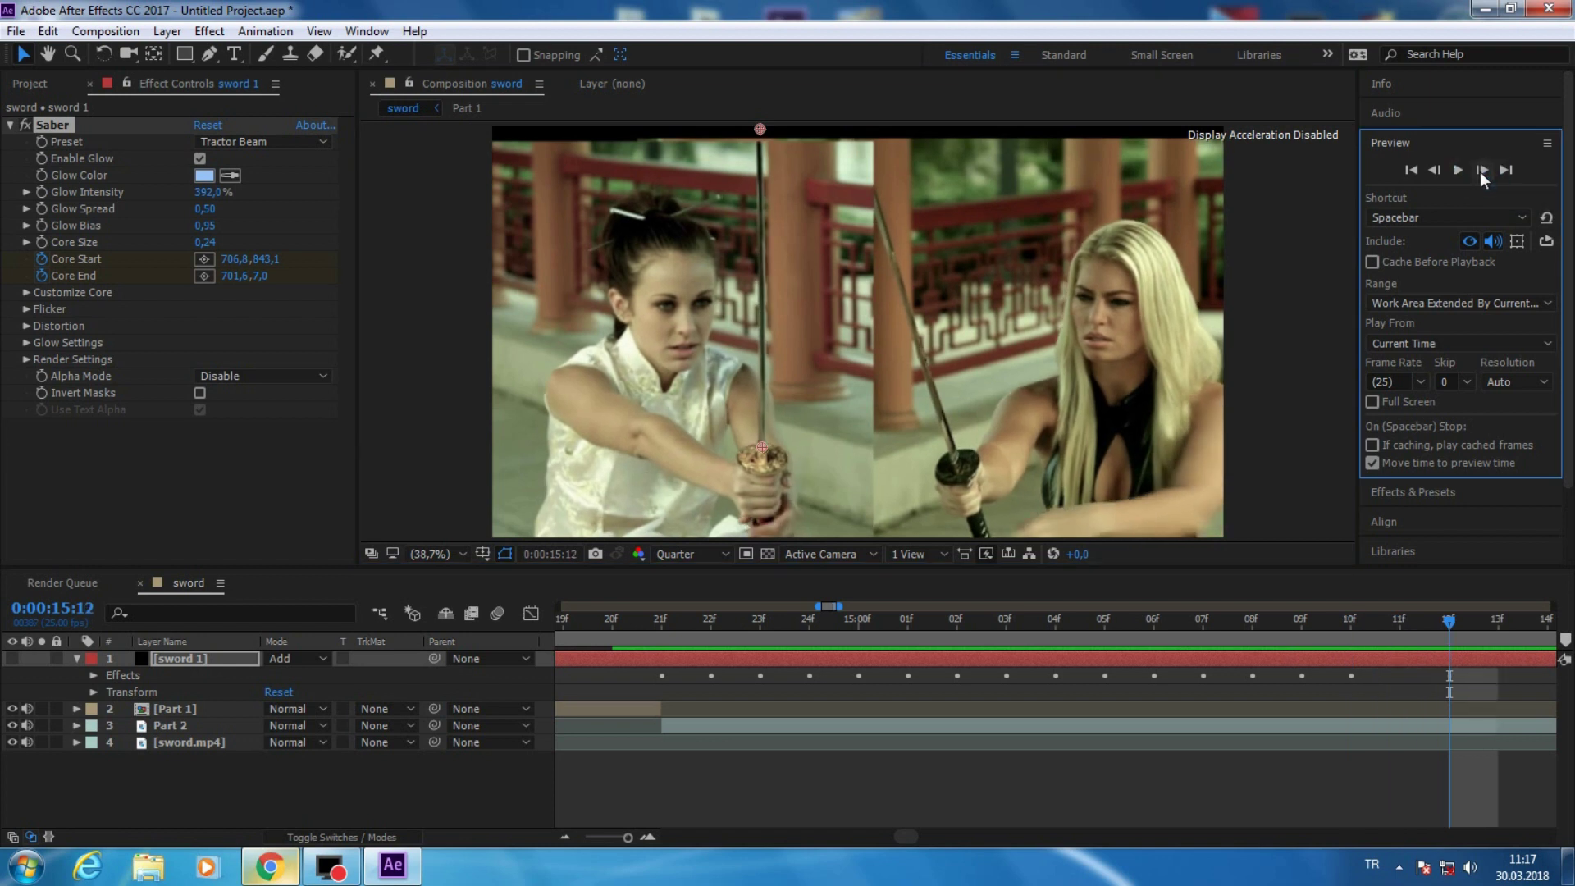
click(1480, 170)
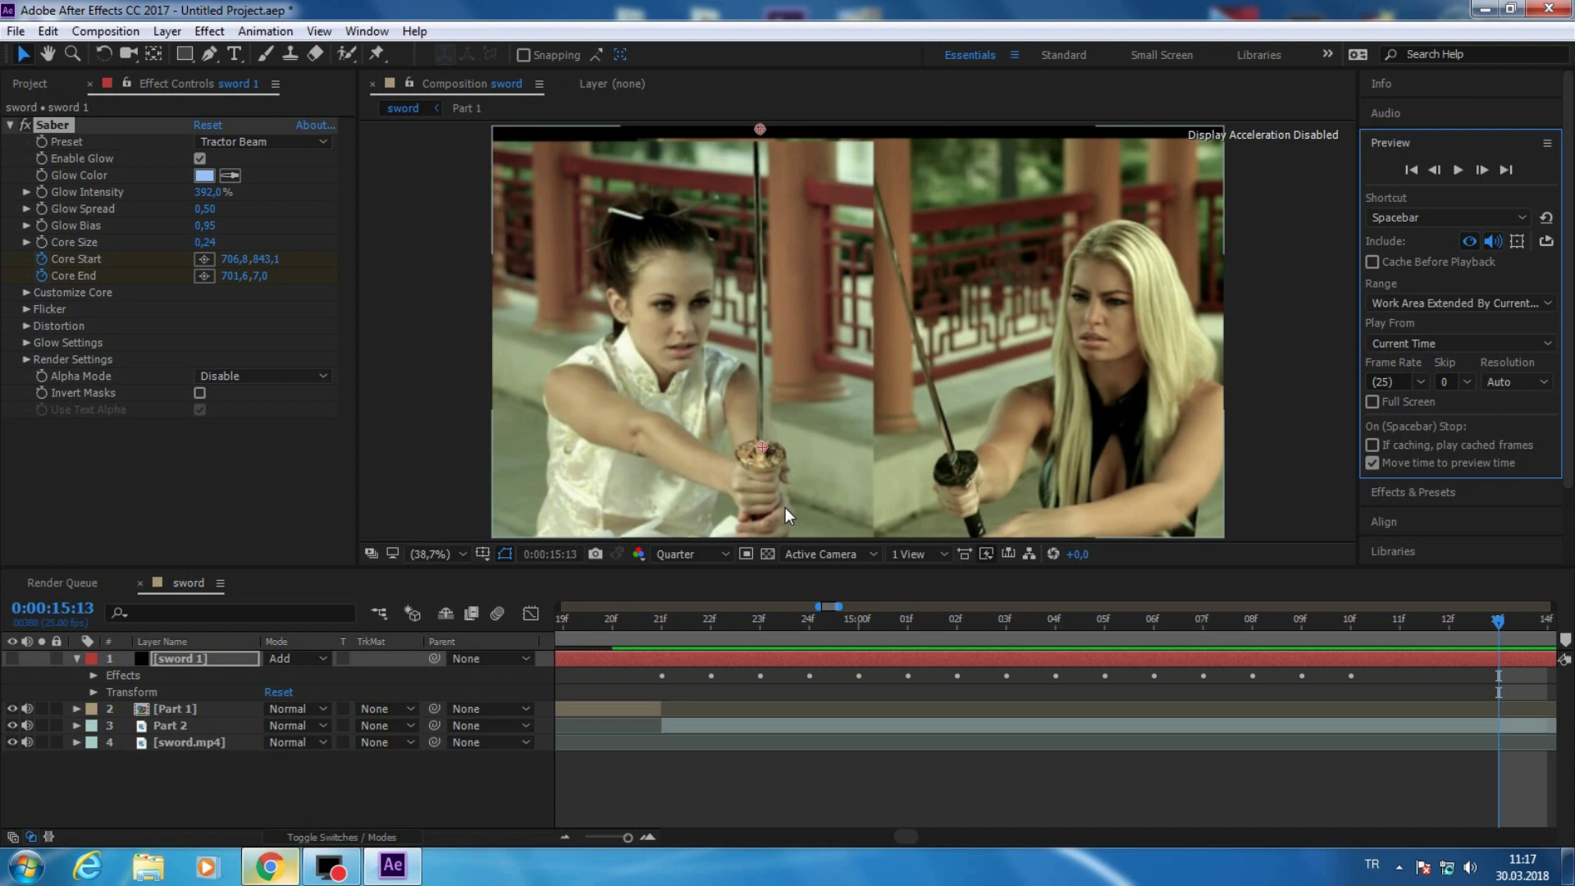
click(1482, 171)
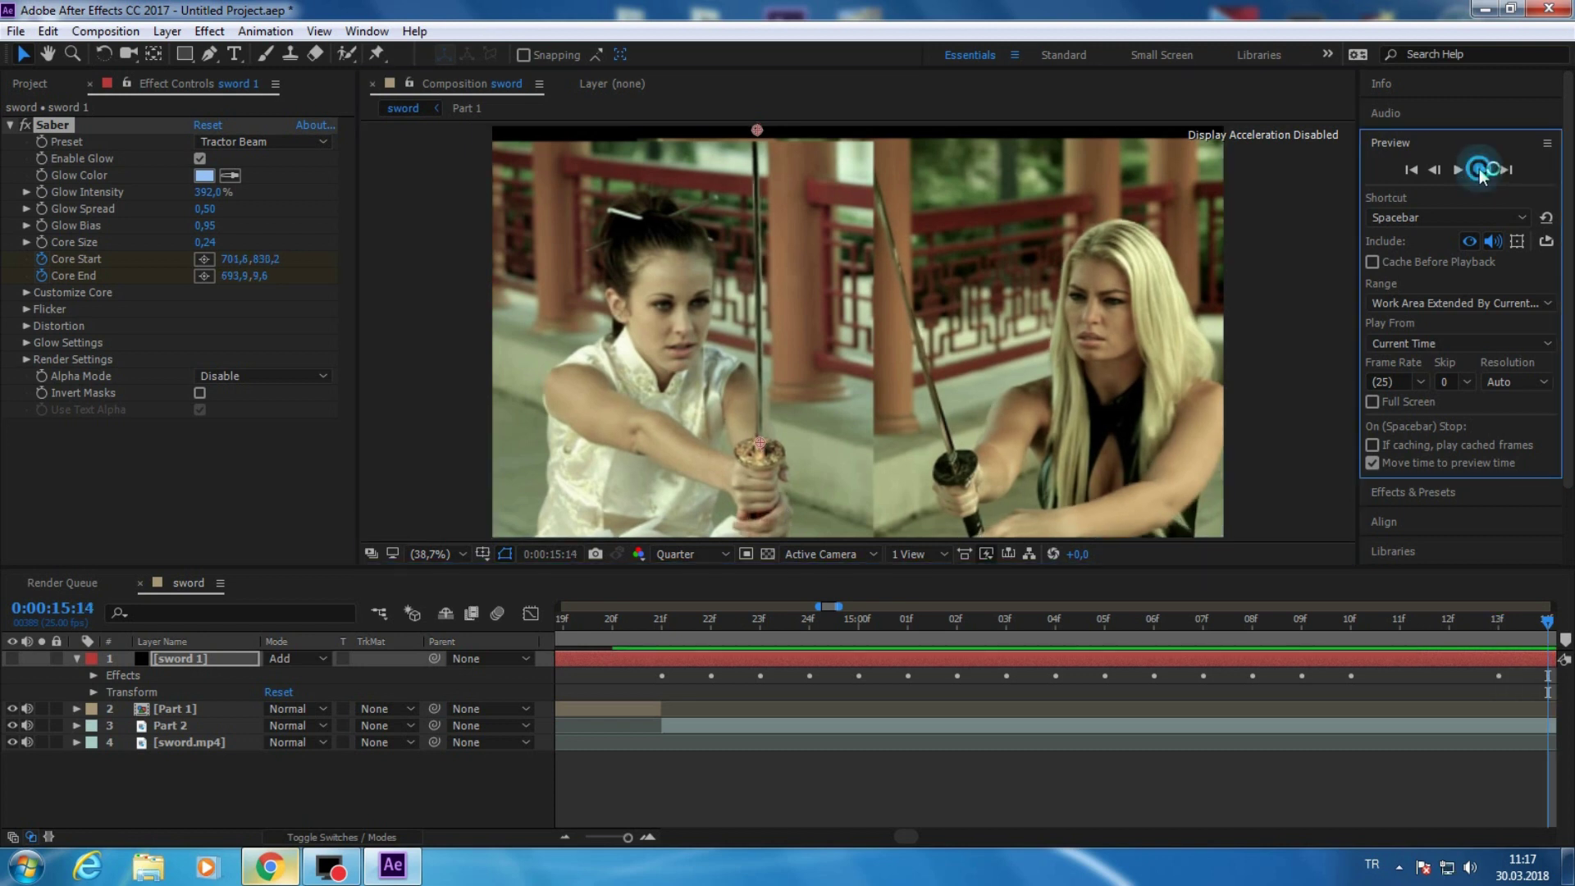
click(1481, 171)
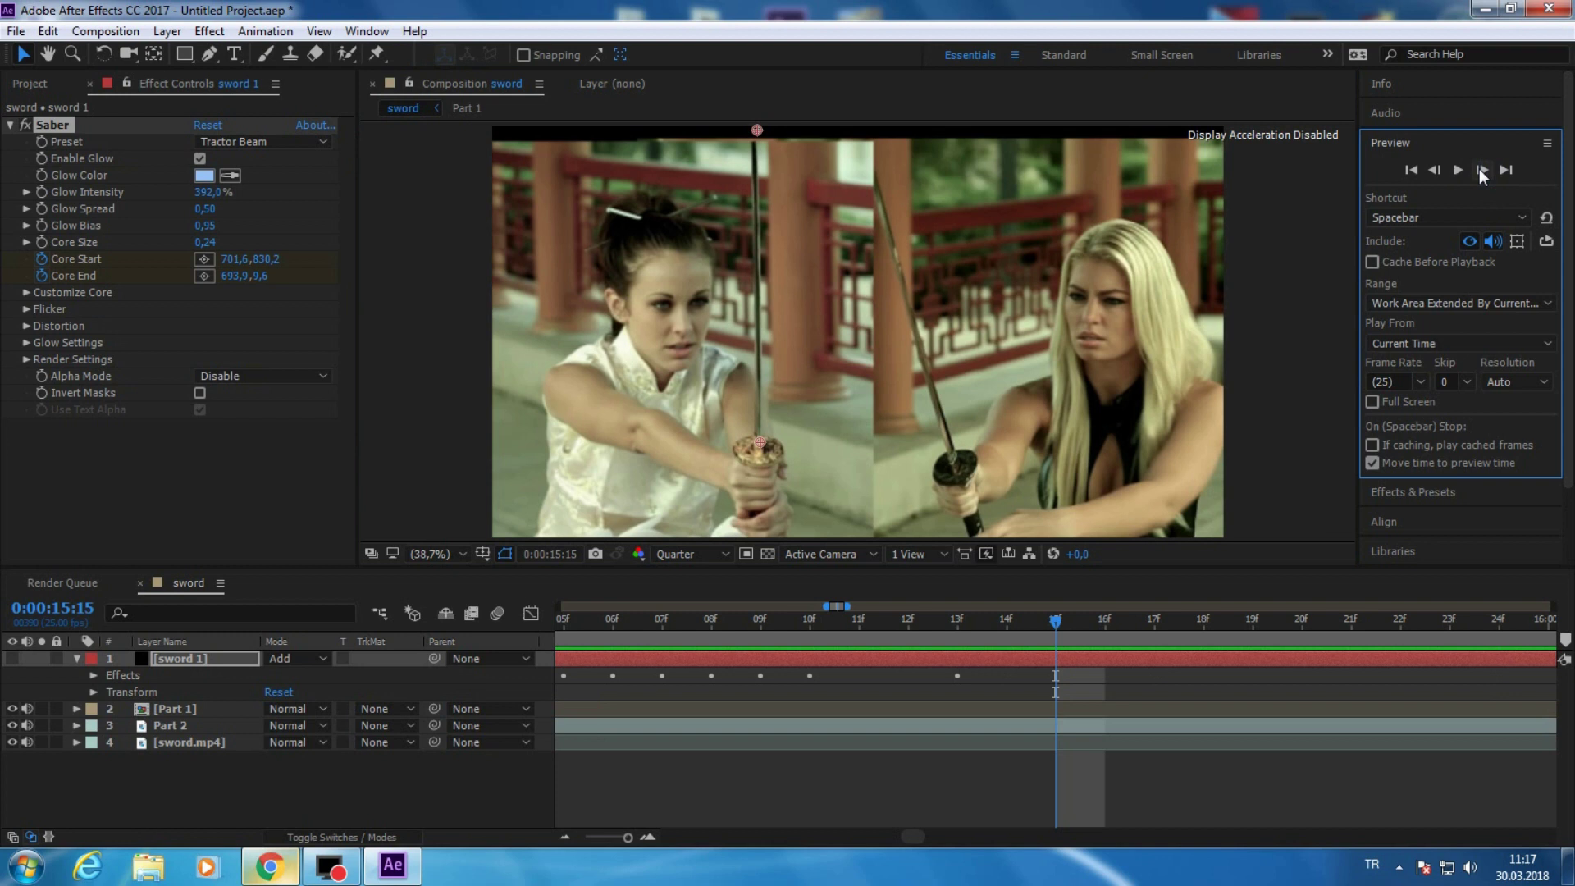
click(1481, 170)
click(1481, 169)
drag(755, 131, 750, 131)
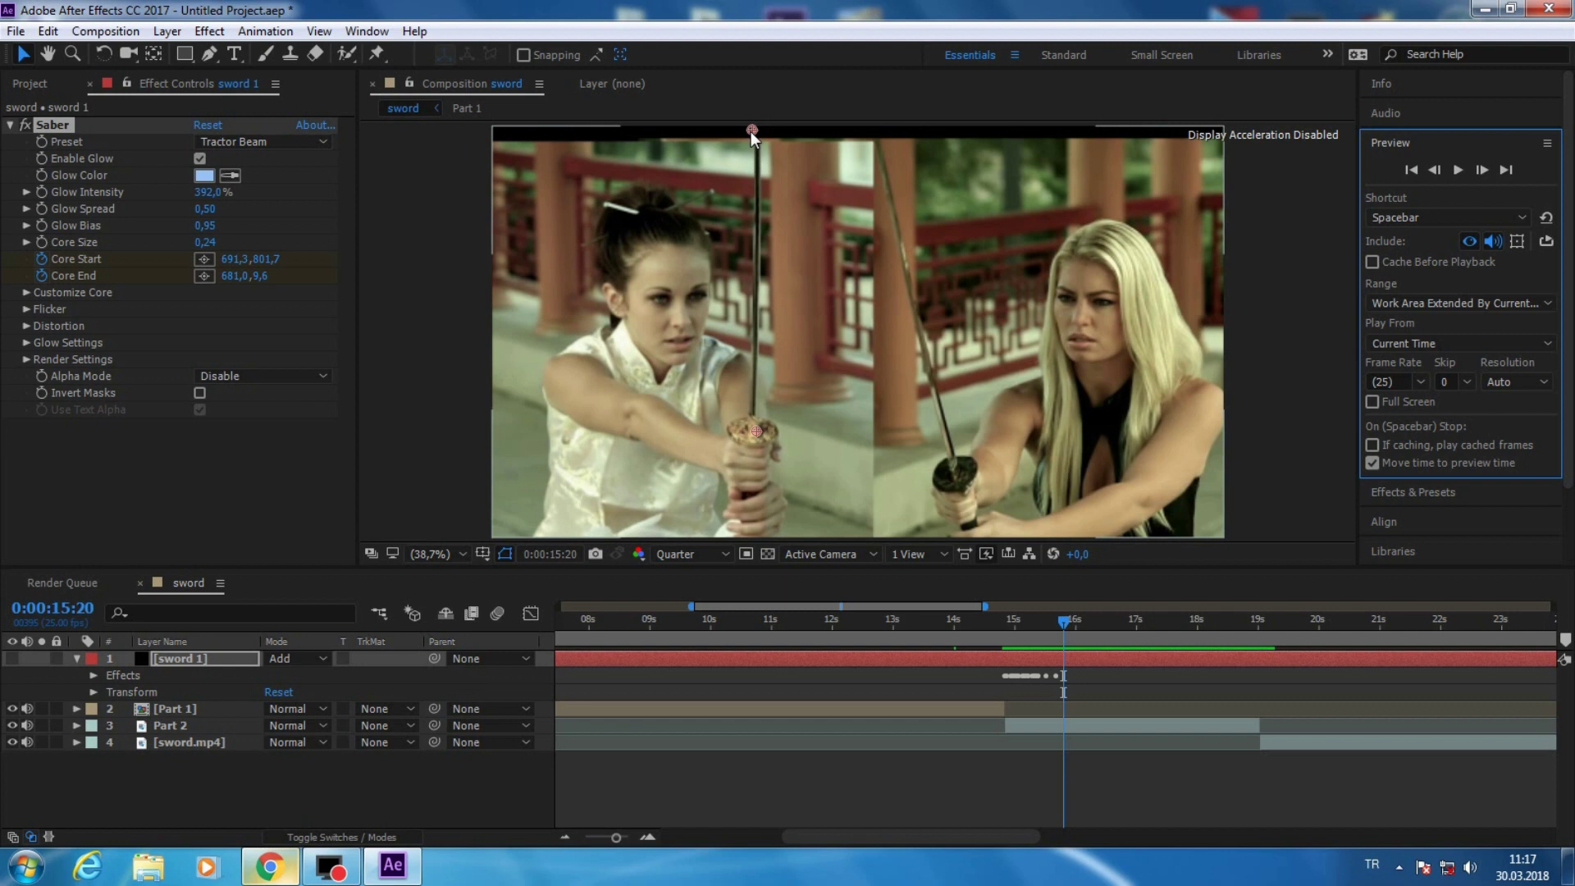
drag(751, 132, 759, 131)
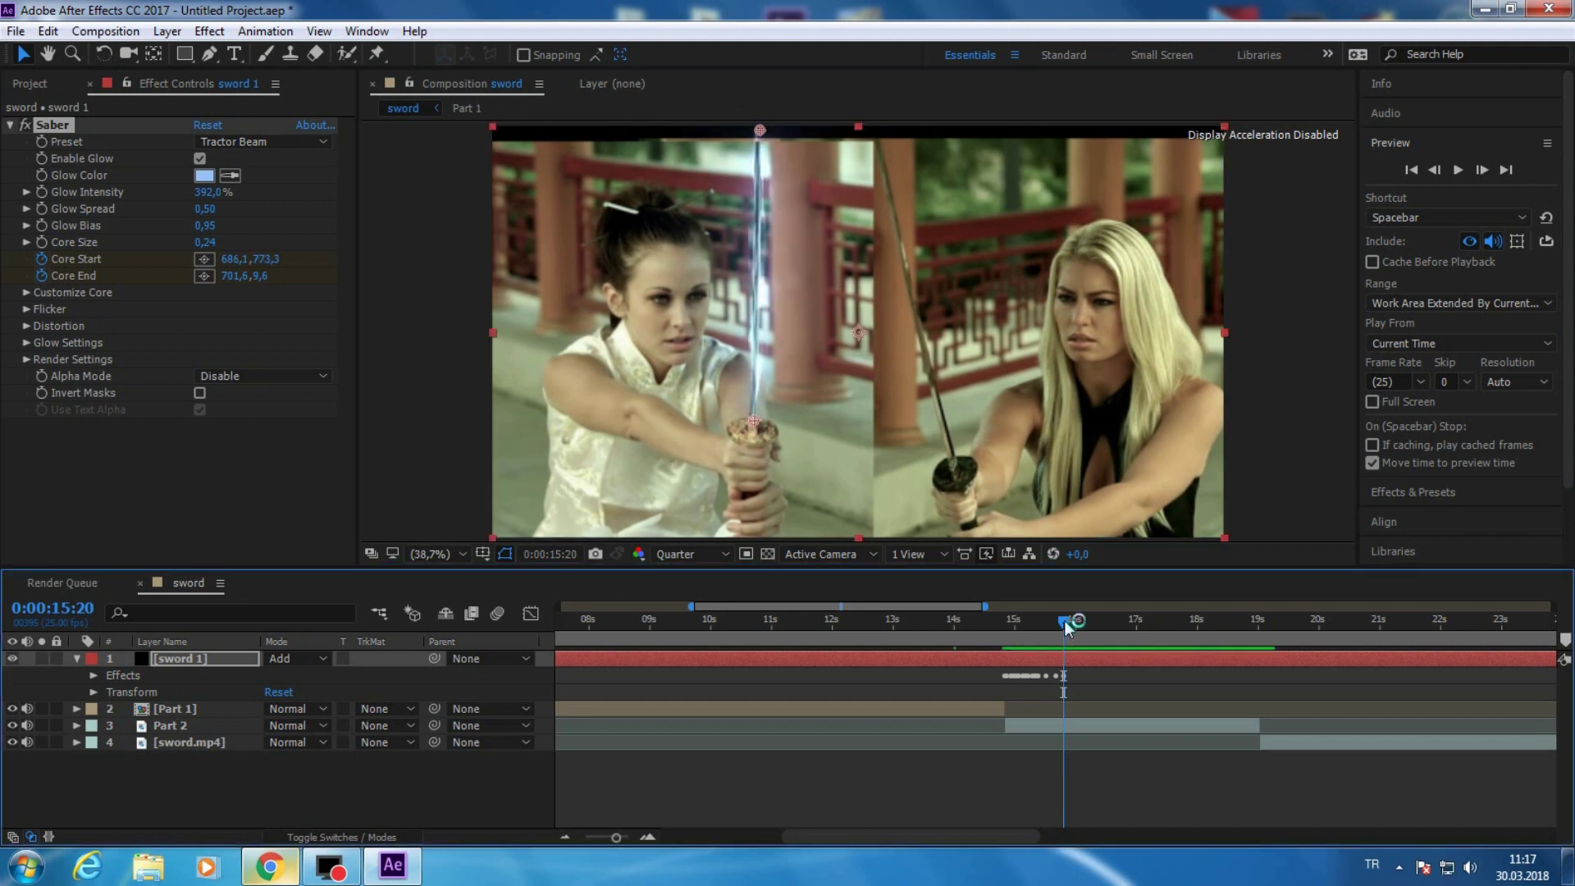
- Return the playhead to 14:20 and play back sword 1's tracked beam to check it
drag(1068, 622, 1042, 622)
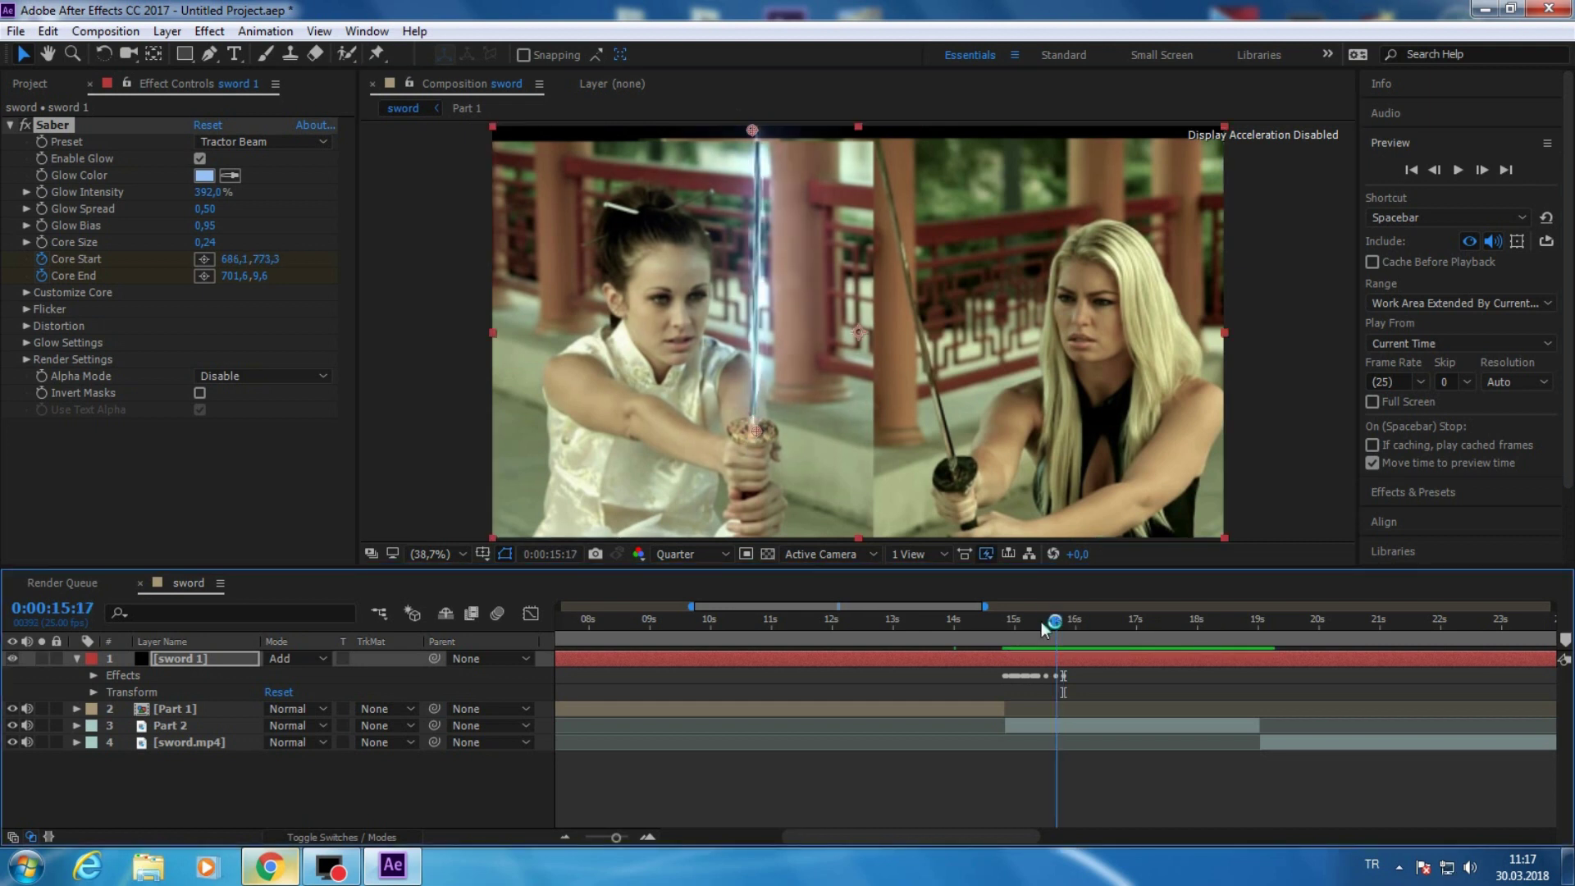
click(1003, 631)
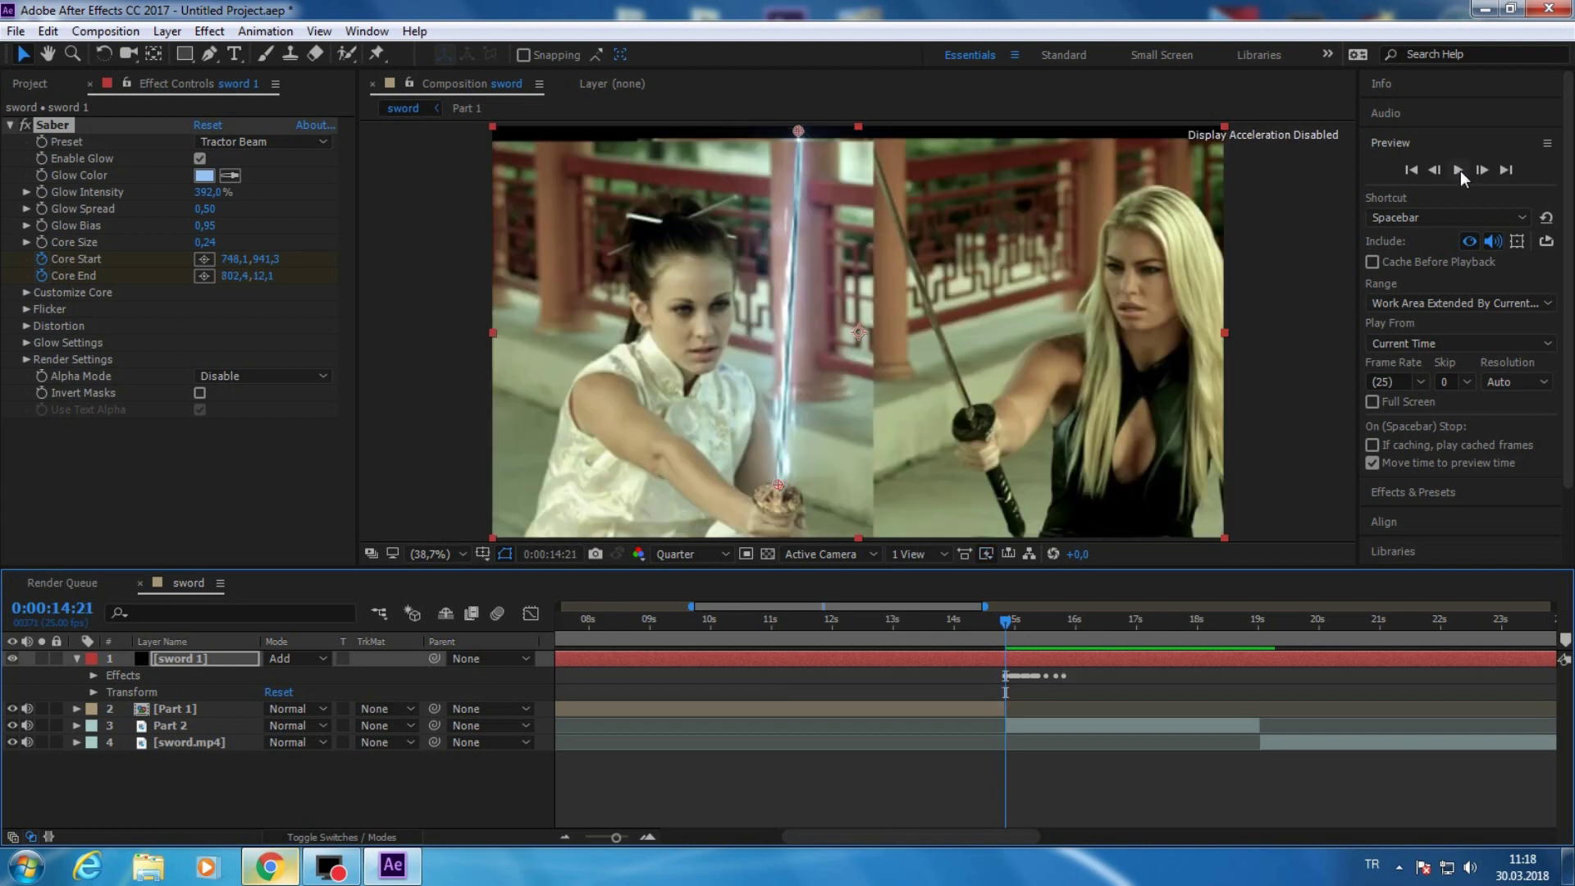
click(1460, 171)
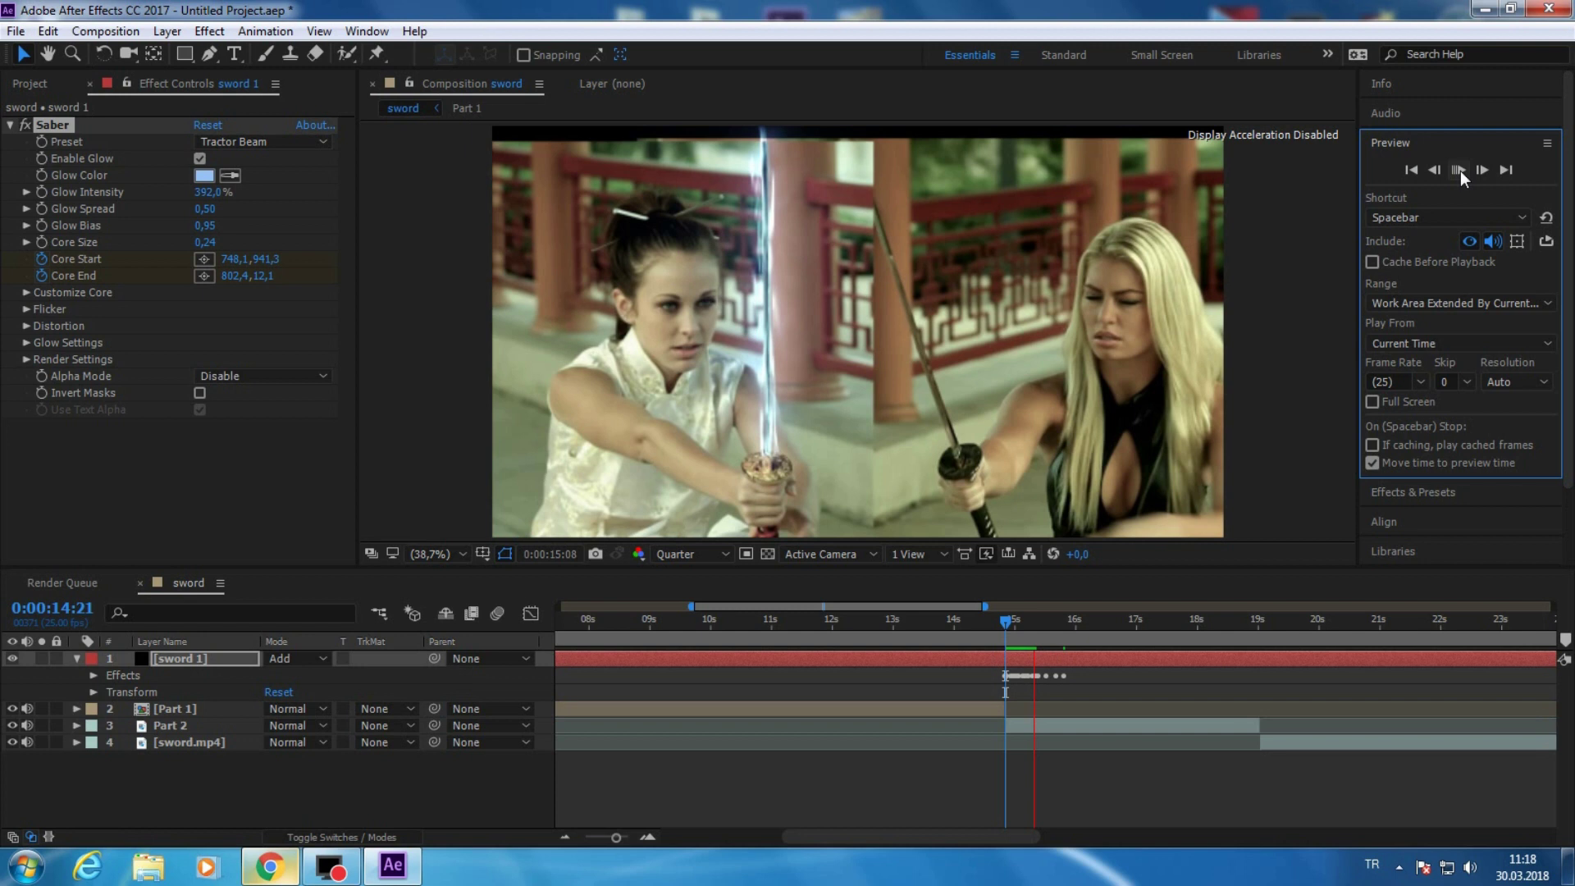
click(1460, 171)
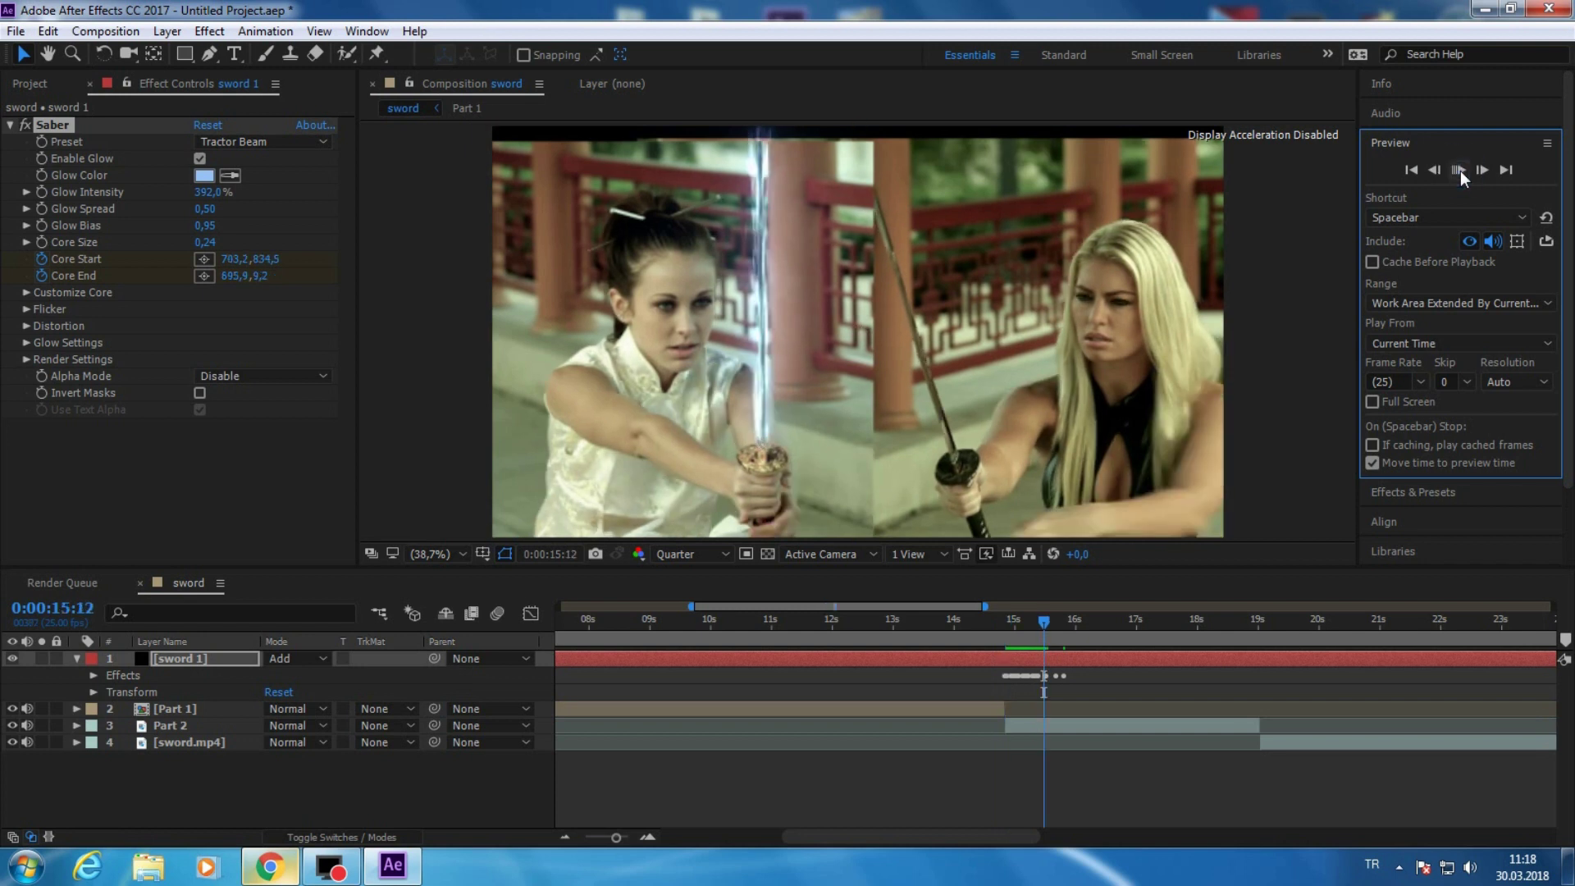
click(1461, 170)
- Stop the preview, hide the sword 1 glow, and zoom the timeline in to single frames
click(1460, 171)
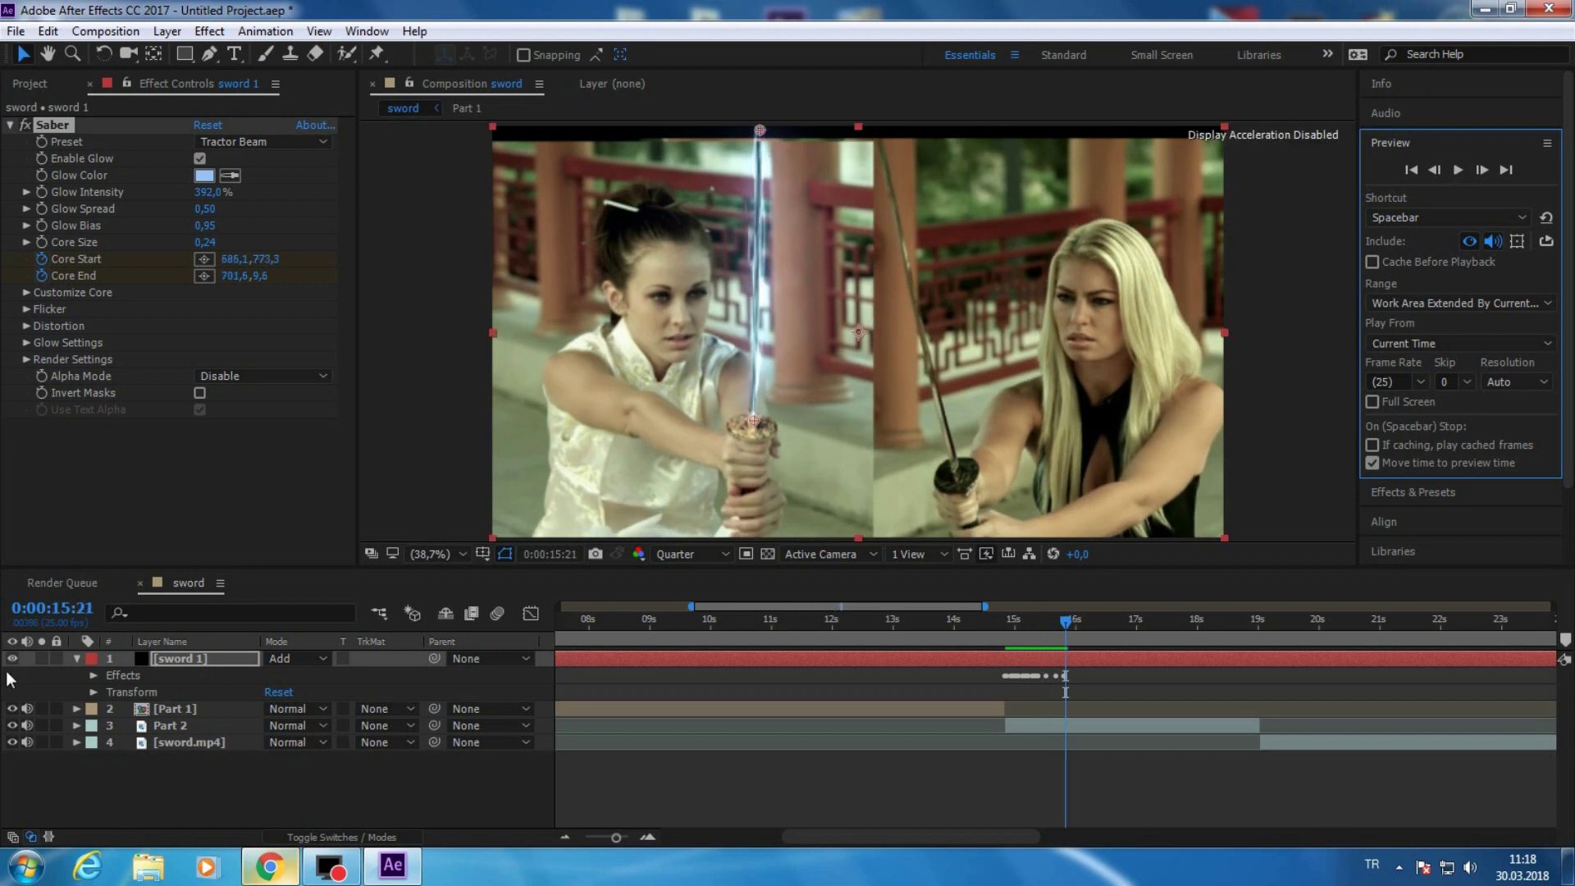
click(12, 658)
drag(617, 837, 638, 838)
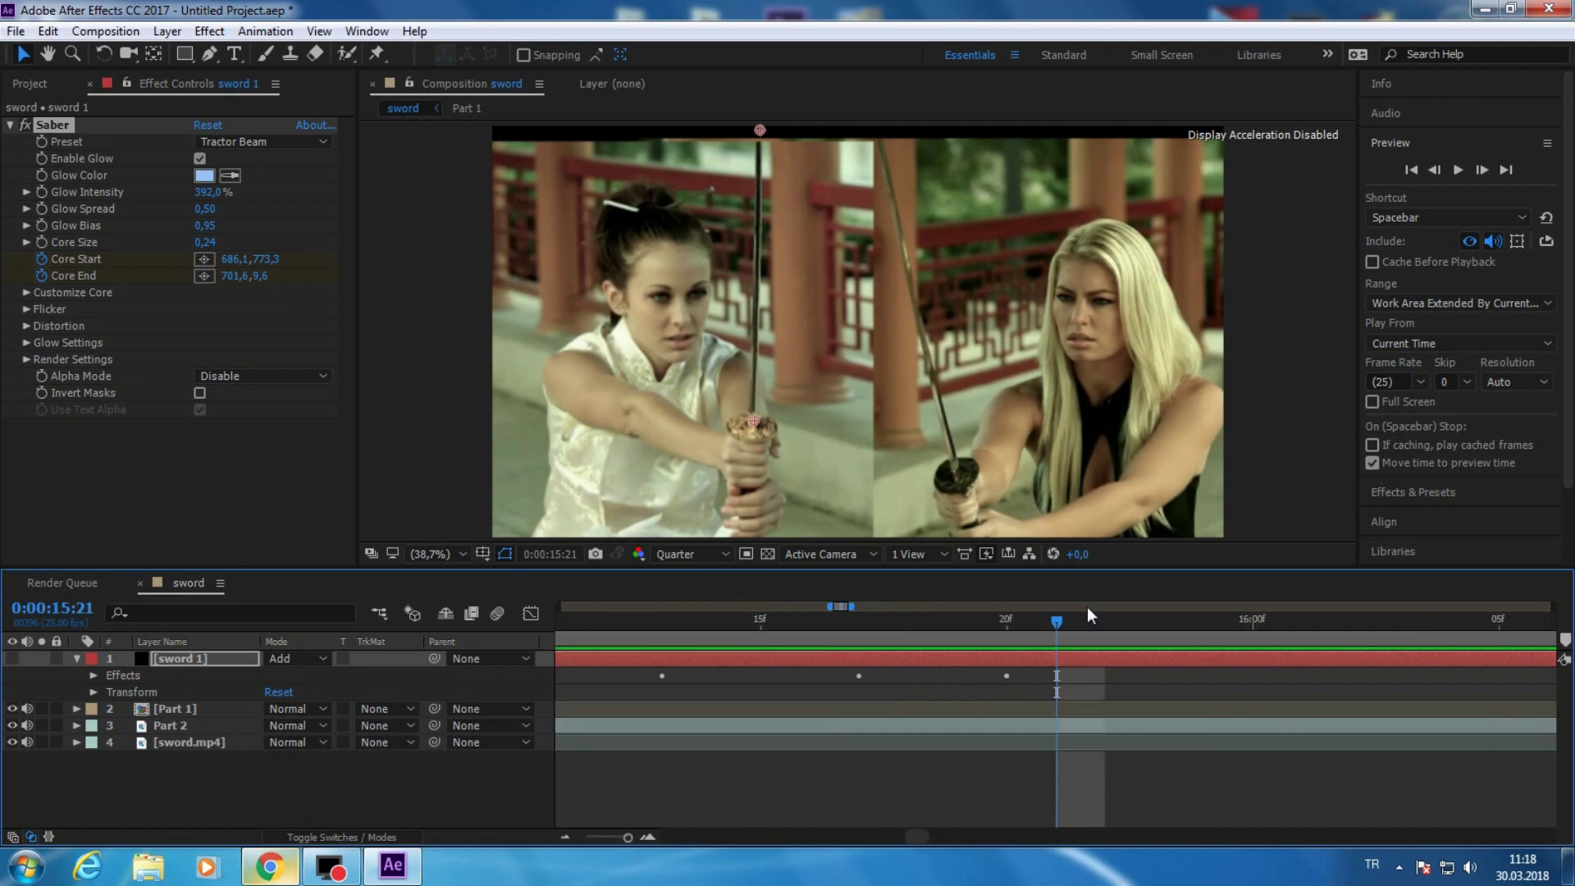
- Raise the beam's start point up the blade and keep its end on the tip over three frames
click(1479, 174)
click(1479, 174)
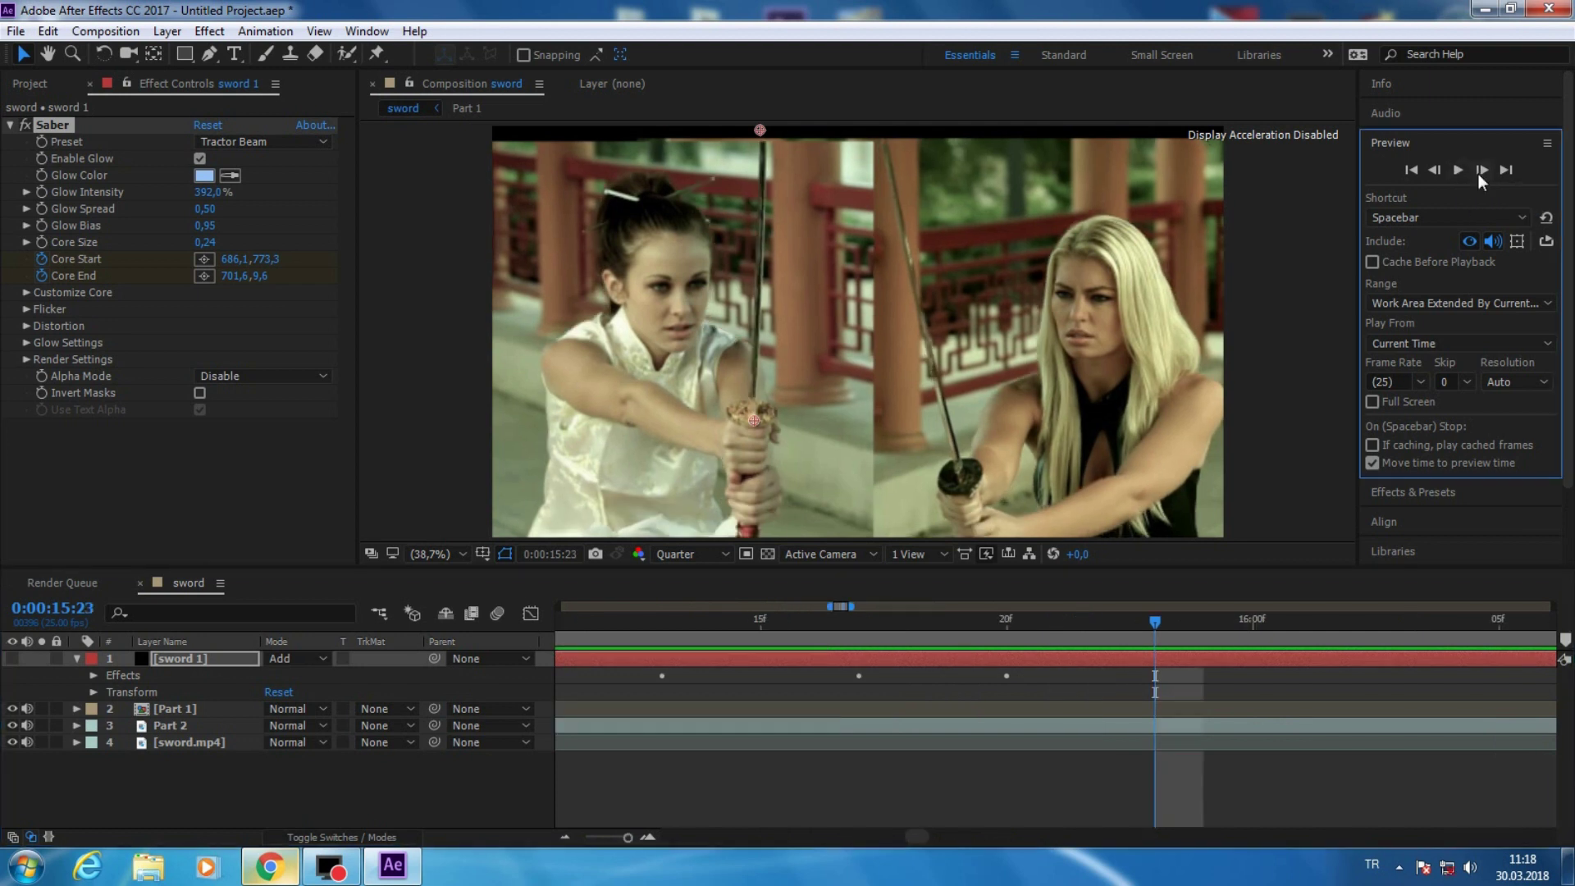
drag(754, 420, 753, 402)
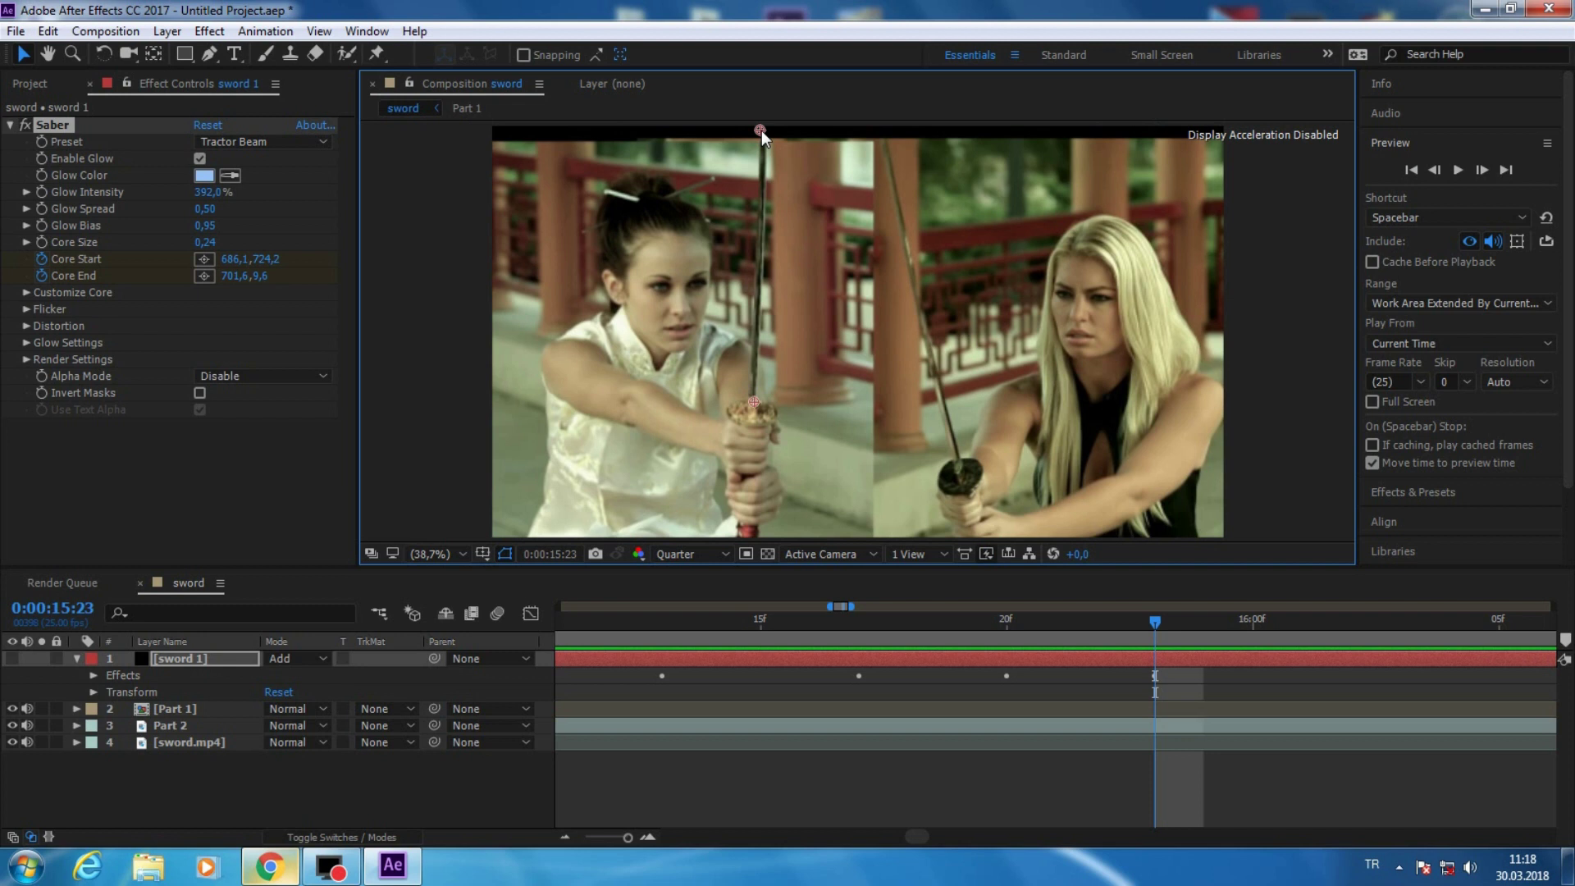
drag(761, 130, 763, 131)
click(1482, 171)
click(1481, 170)
click(1482, 171)
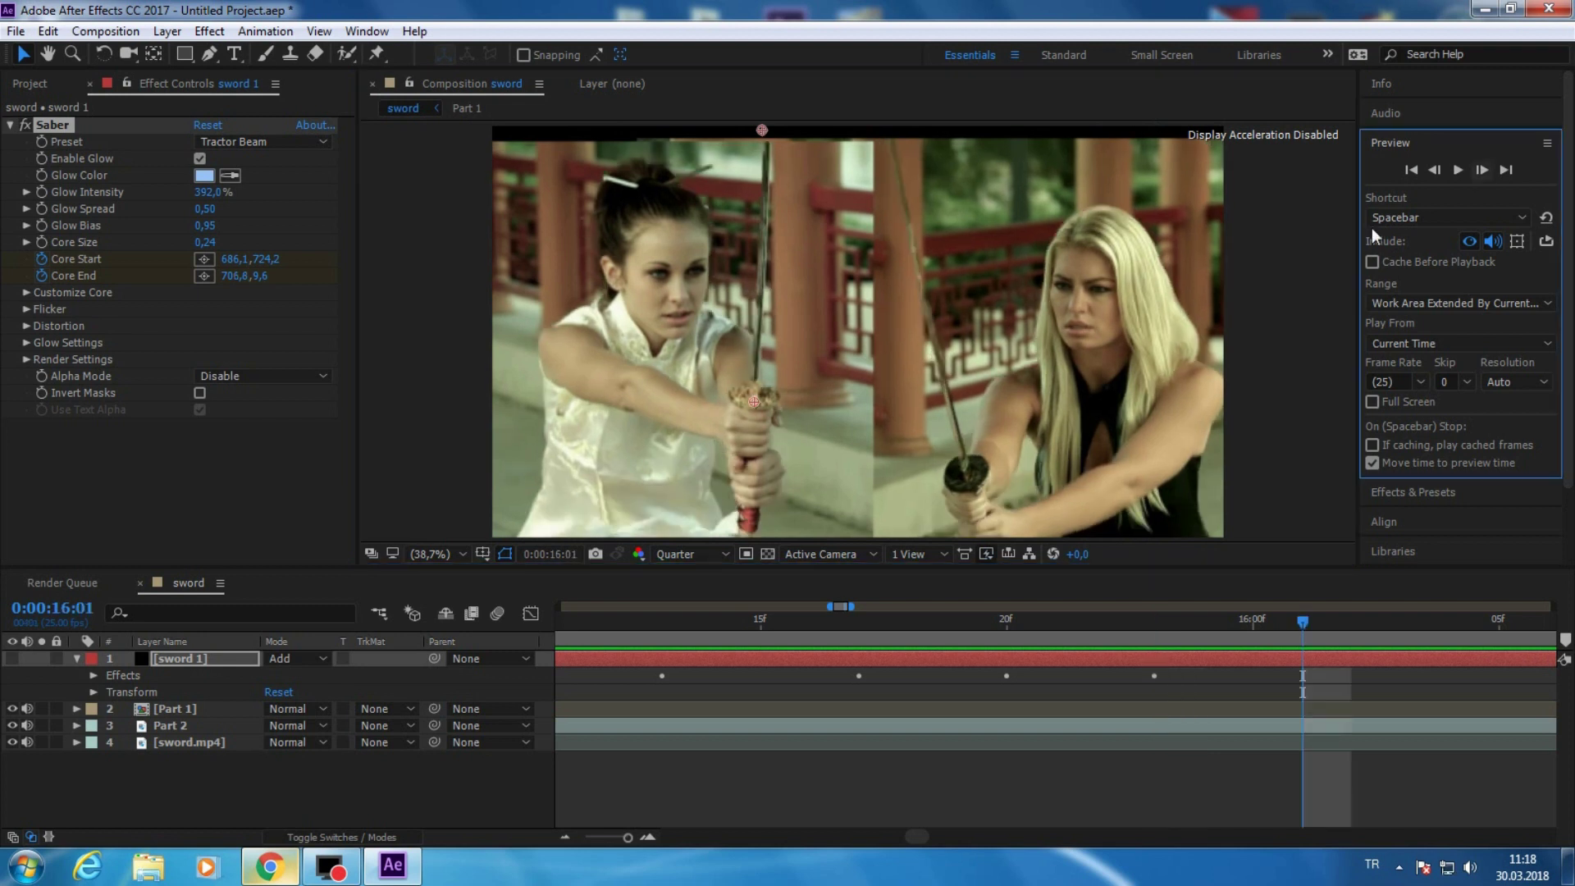
drag(754, 402, 754, 383)
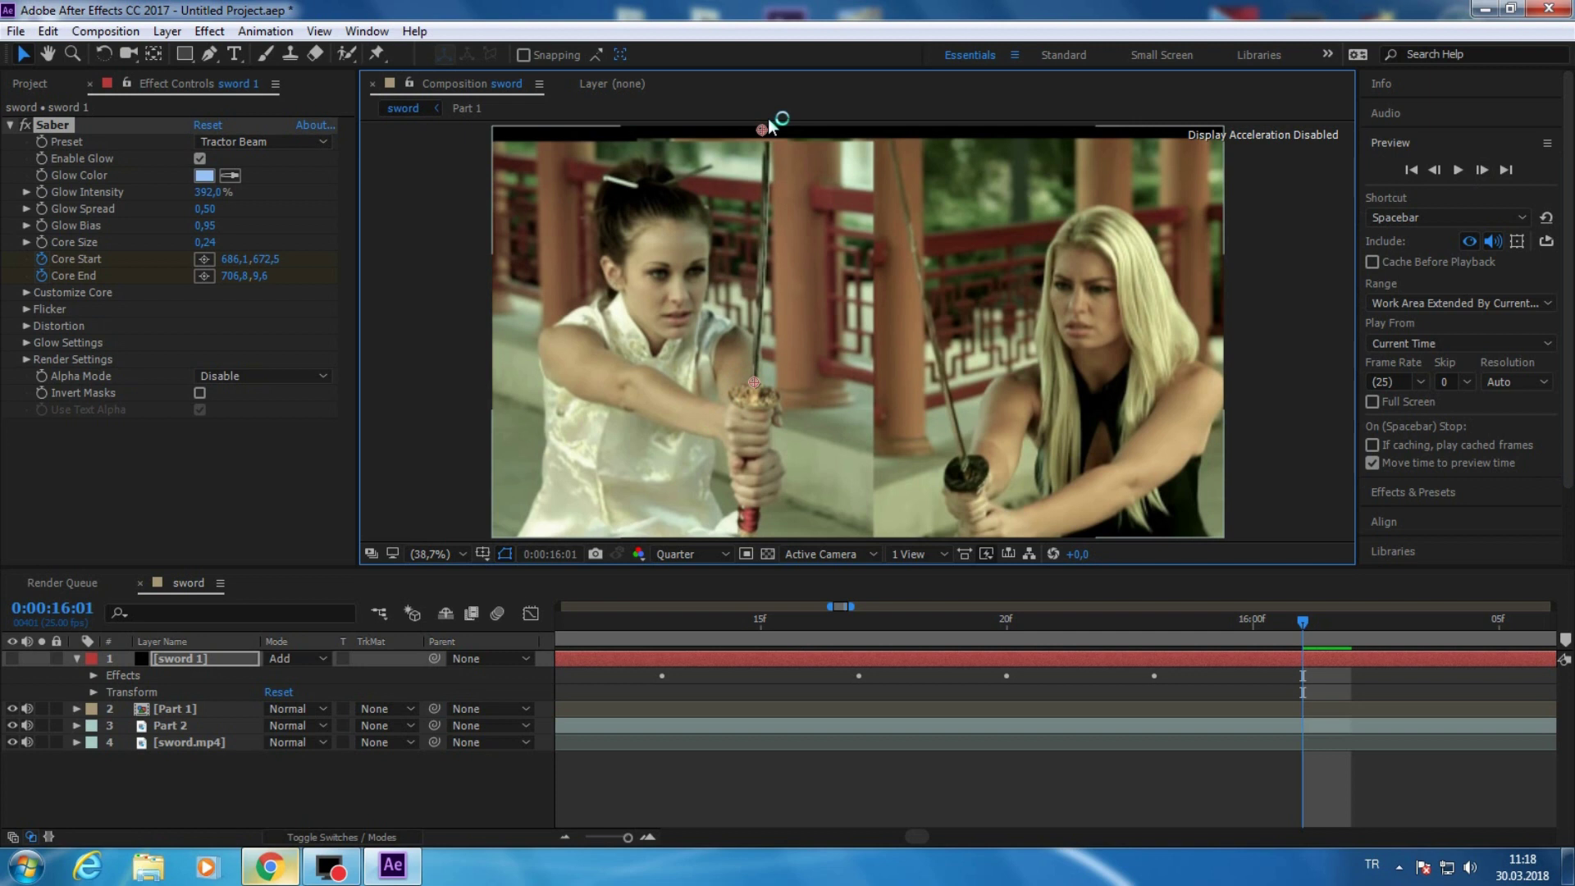
drag(762, 130, 766, 126)
click(1482, 171)
click(1482, 170)
click(1482, 170)
click(1482, 171)
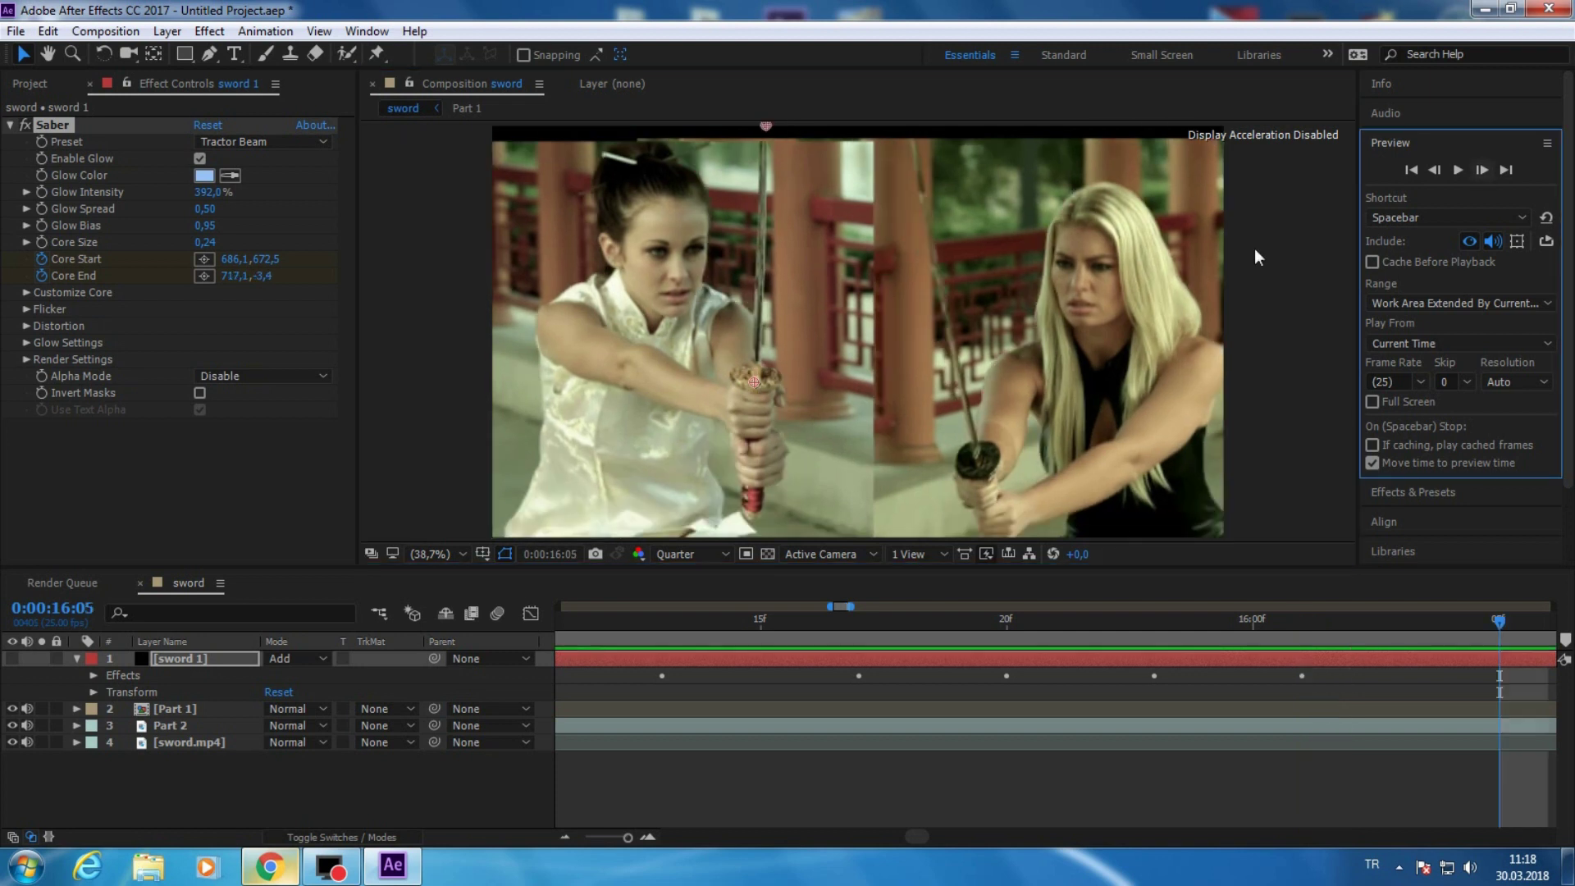
drag(754, 382, 756, 362)
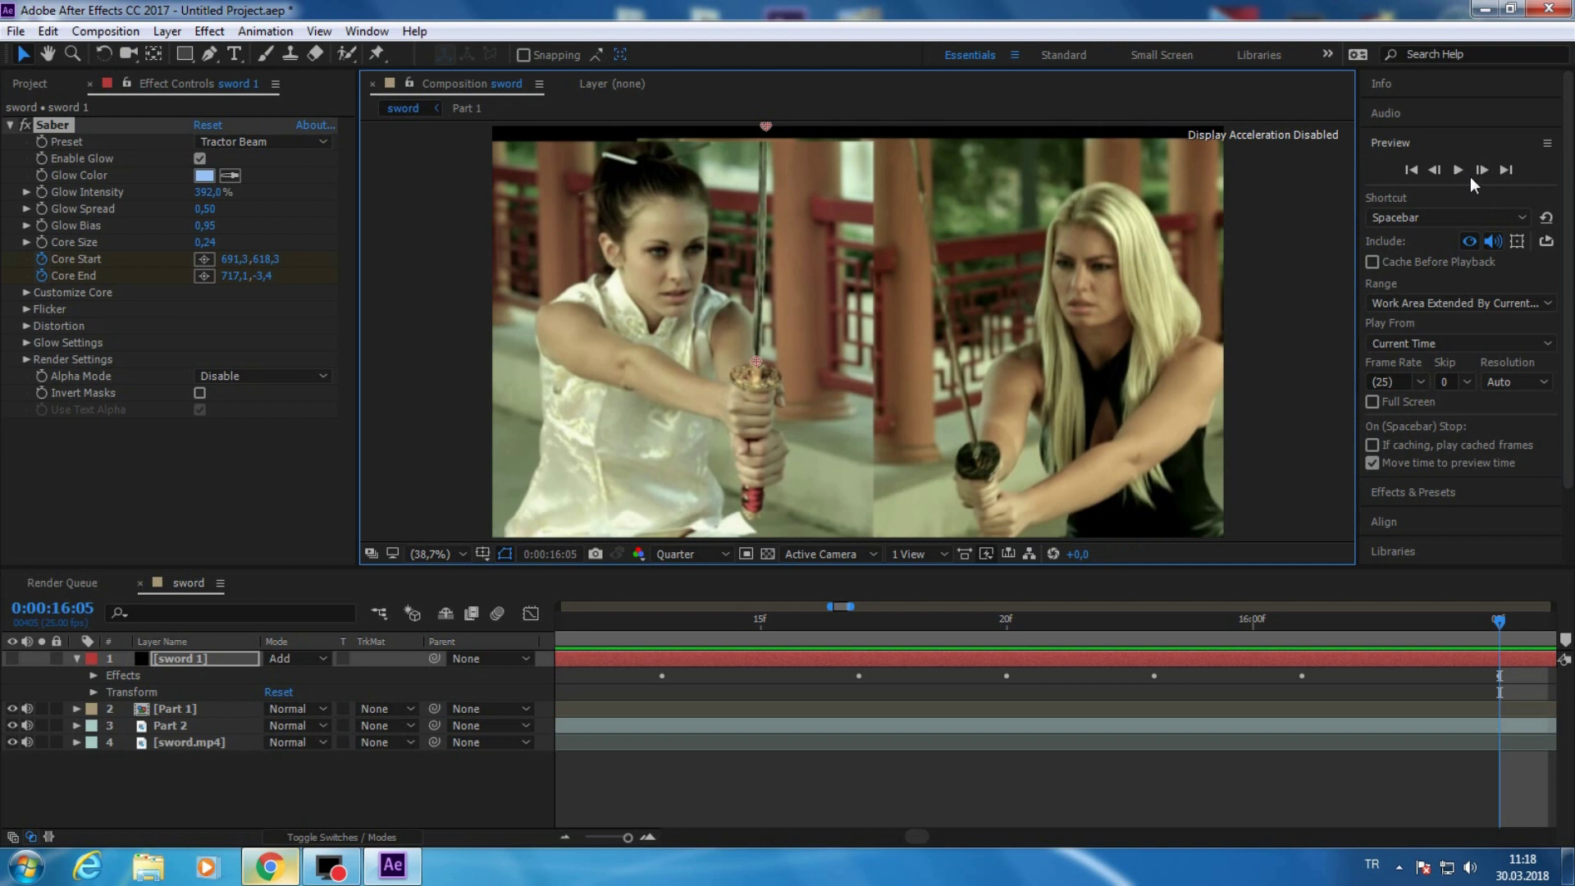
- Step forward six frames toward 16:20
click(1484, 168)
click(1484, 168)
click(1484, 167)
click(1484, 167)
click(1484, 167)
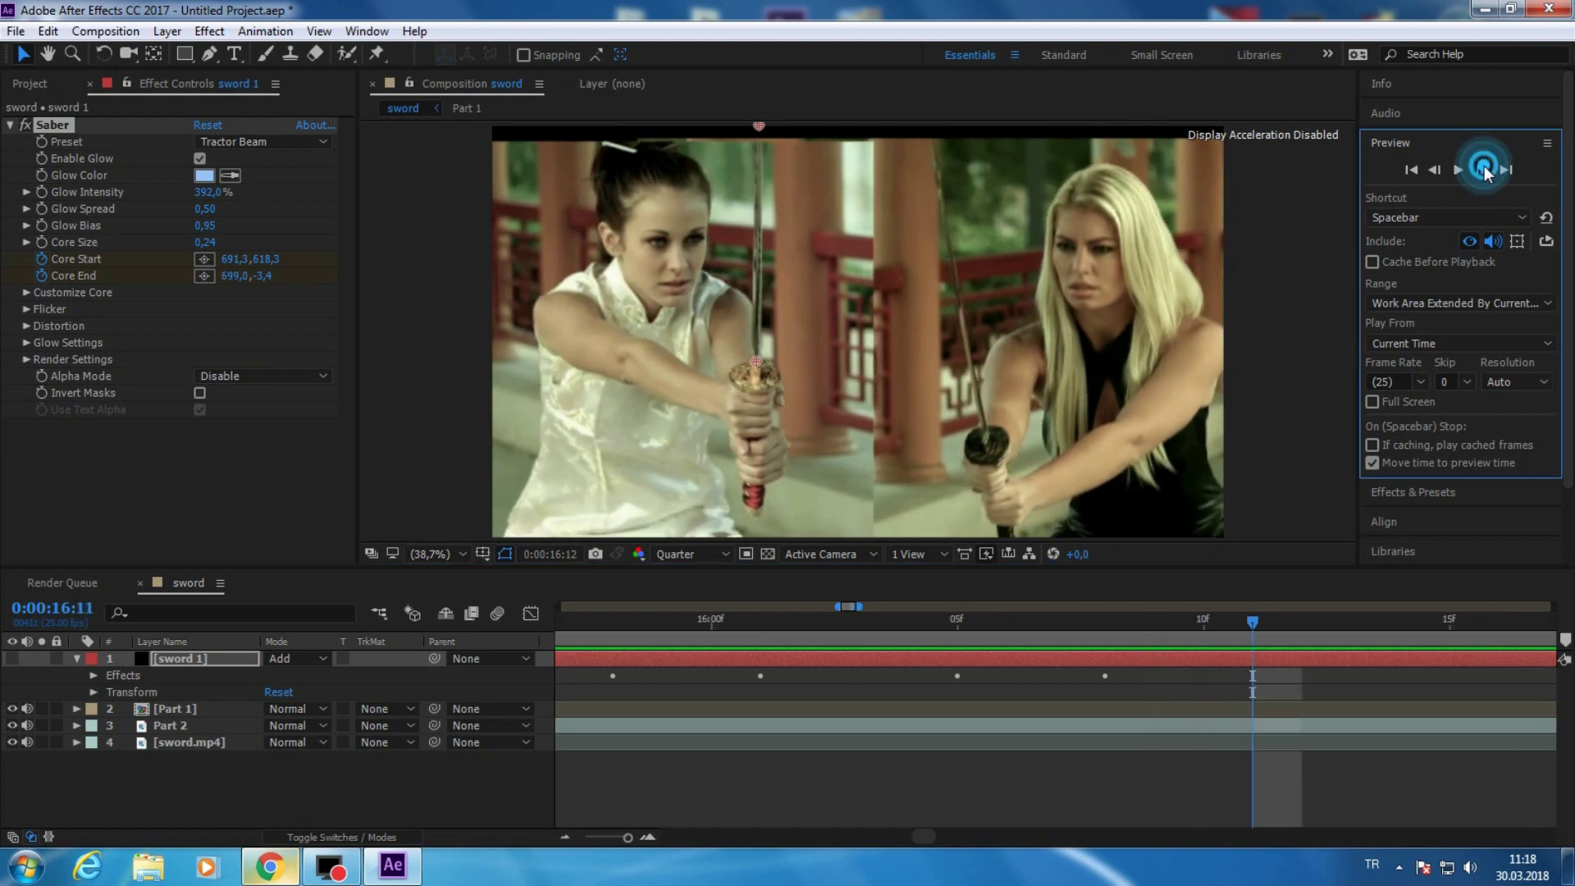
click(1484, 167)
click(1484, 167)
click(1485, 167)
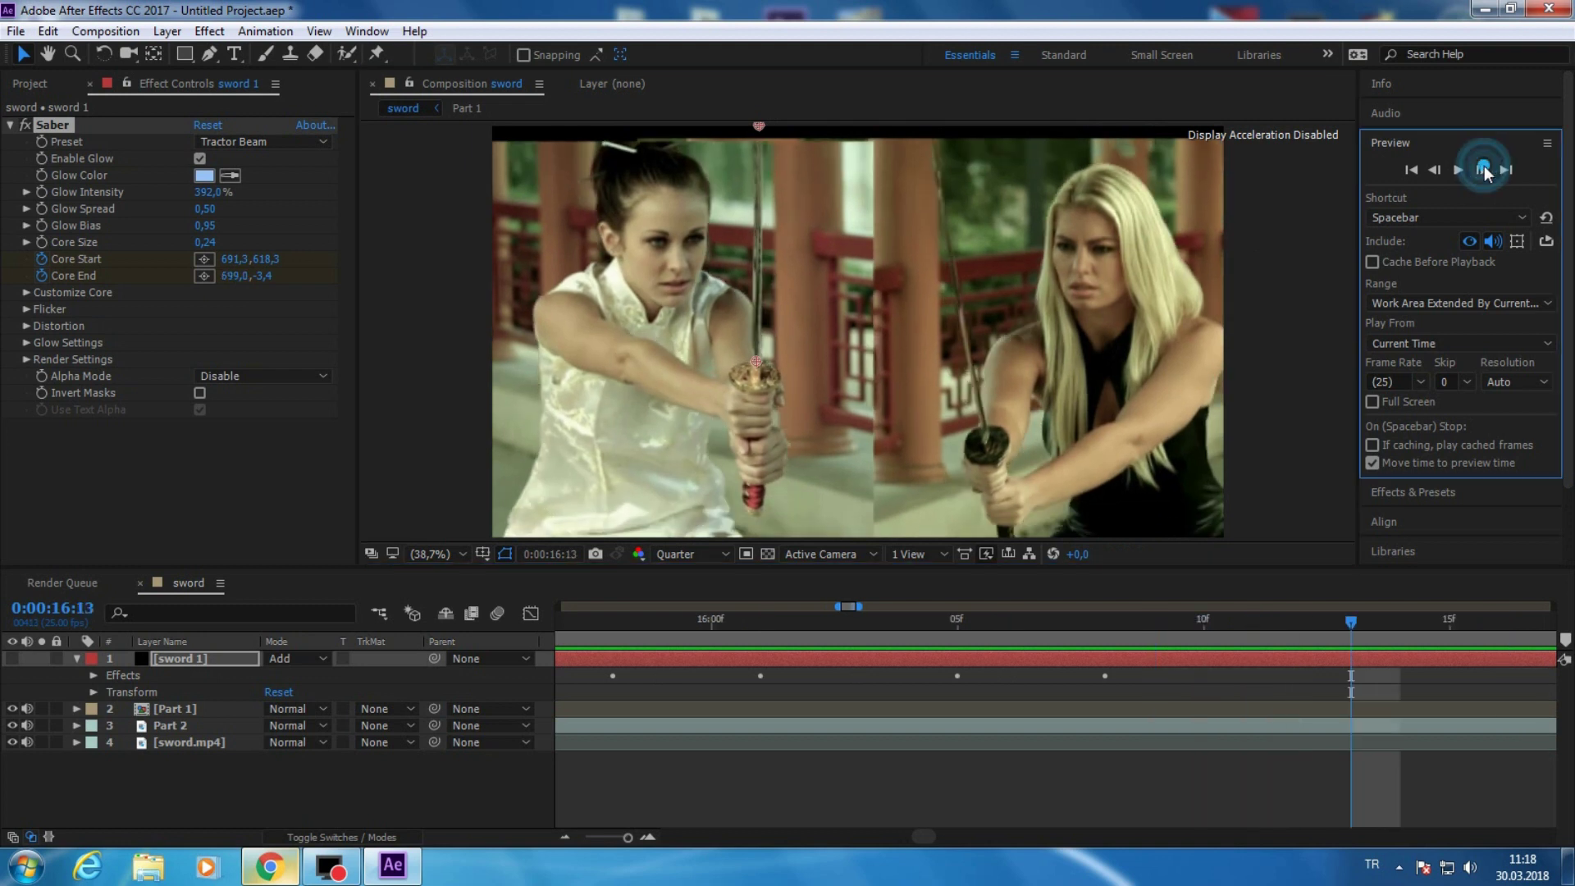
click(1484, 168)
click(1484, 167)
click(1485, 167)
click(1485, 167)
click(1484, 168)
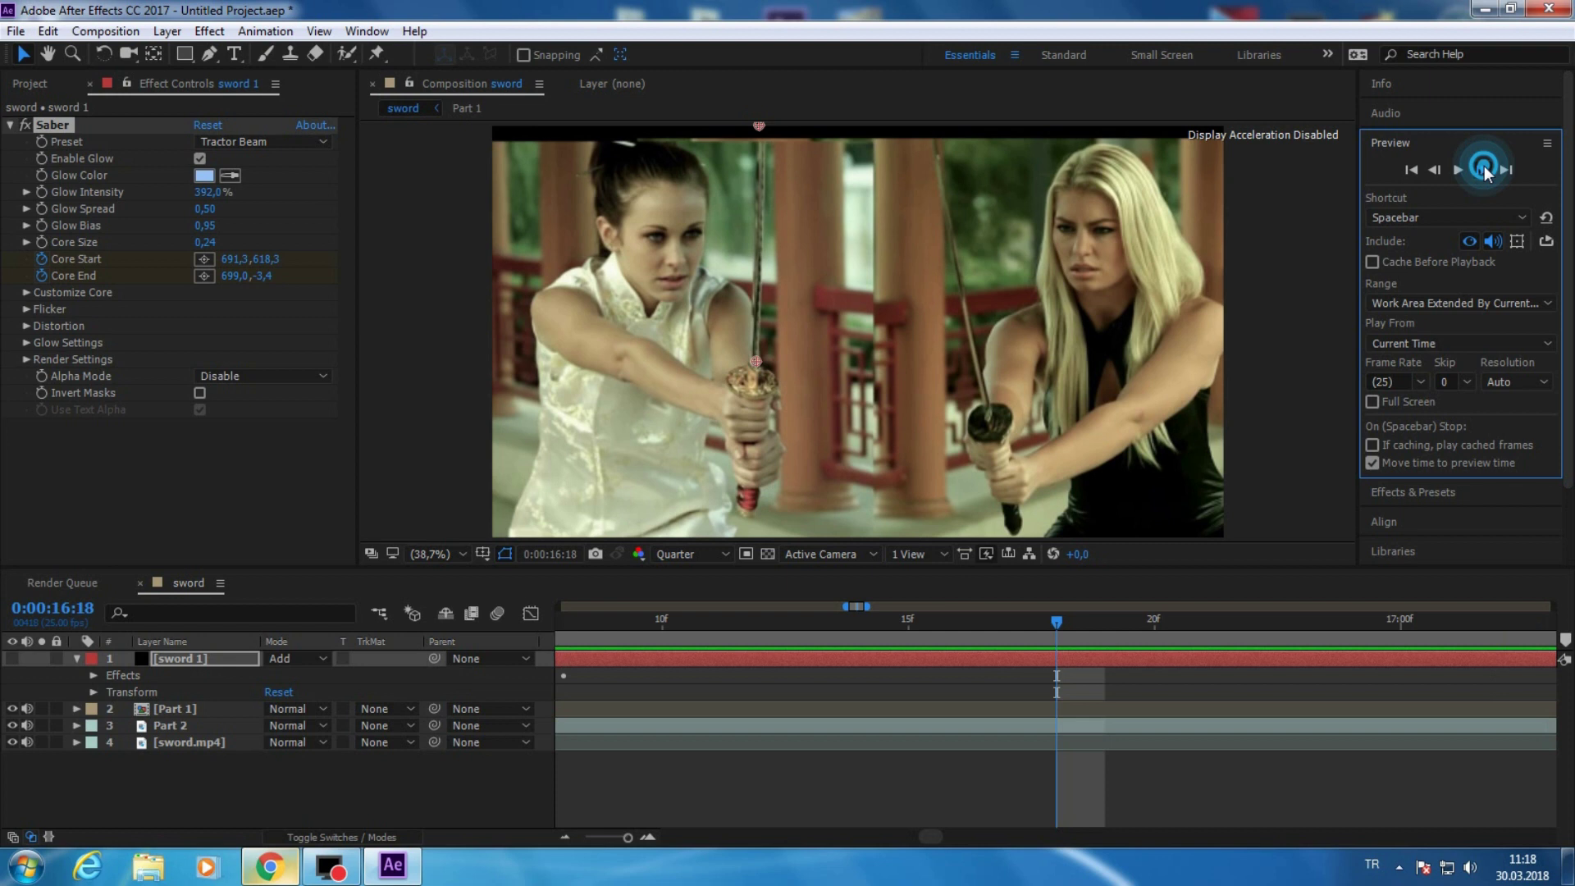
click(1484, 167)
click(1484, 168)
- Undo the accidental Part 2 value change and move Core End at 16:20 to 732.6,-4.4
click(760, 130)
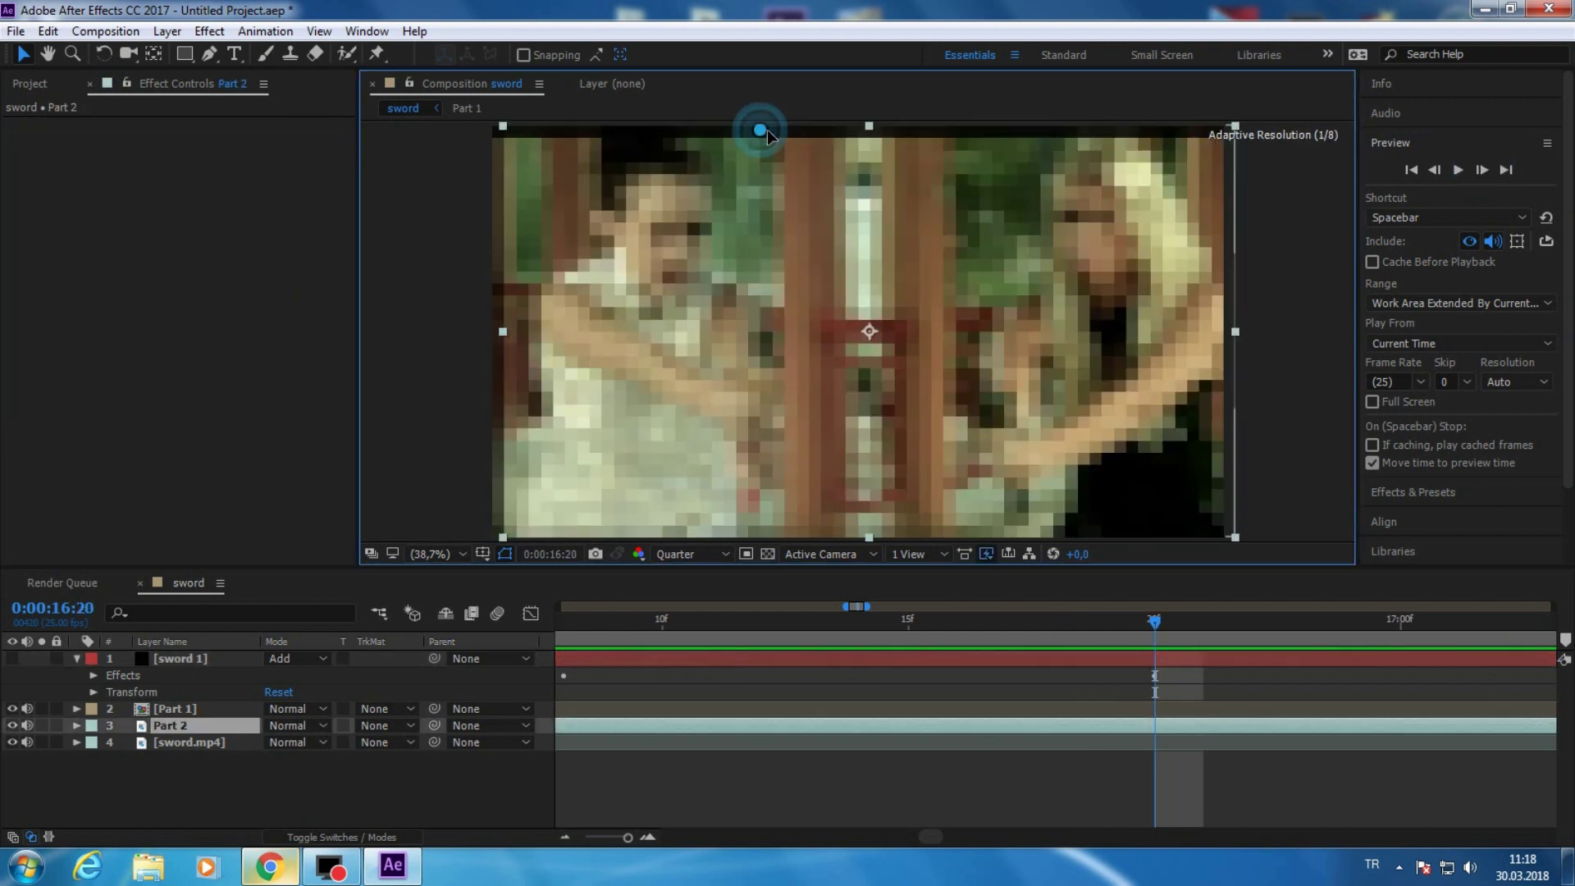
click(47, 31)
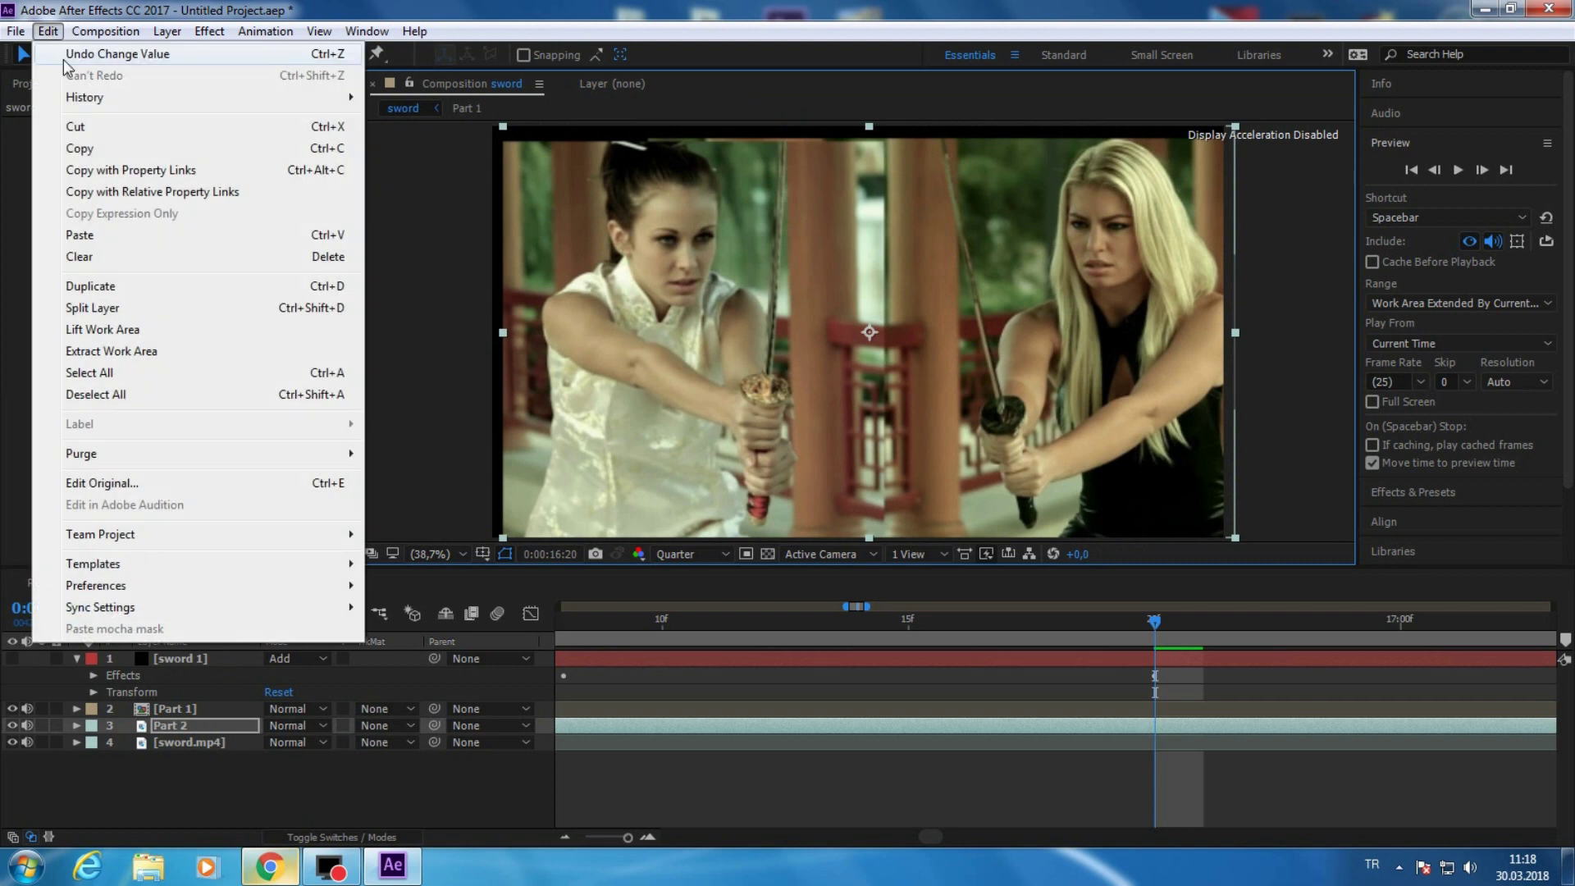
click(62, 59)
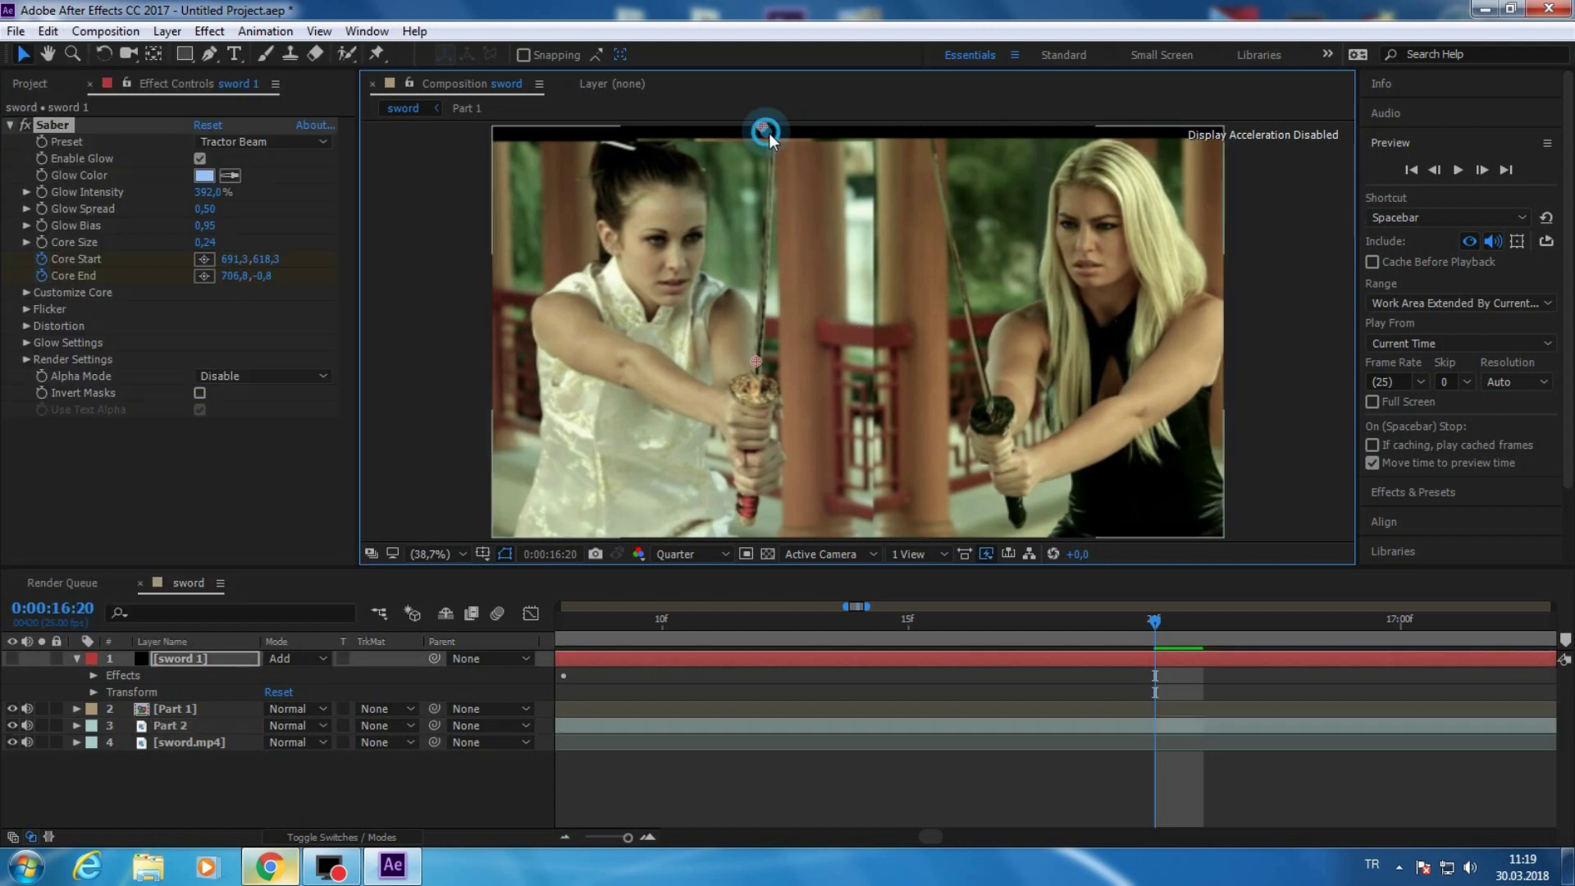
drag(770, 133, 777, 132)
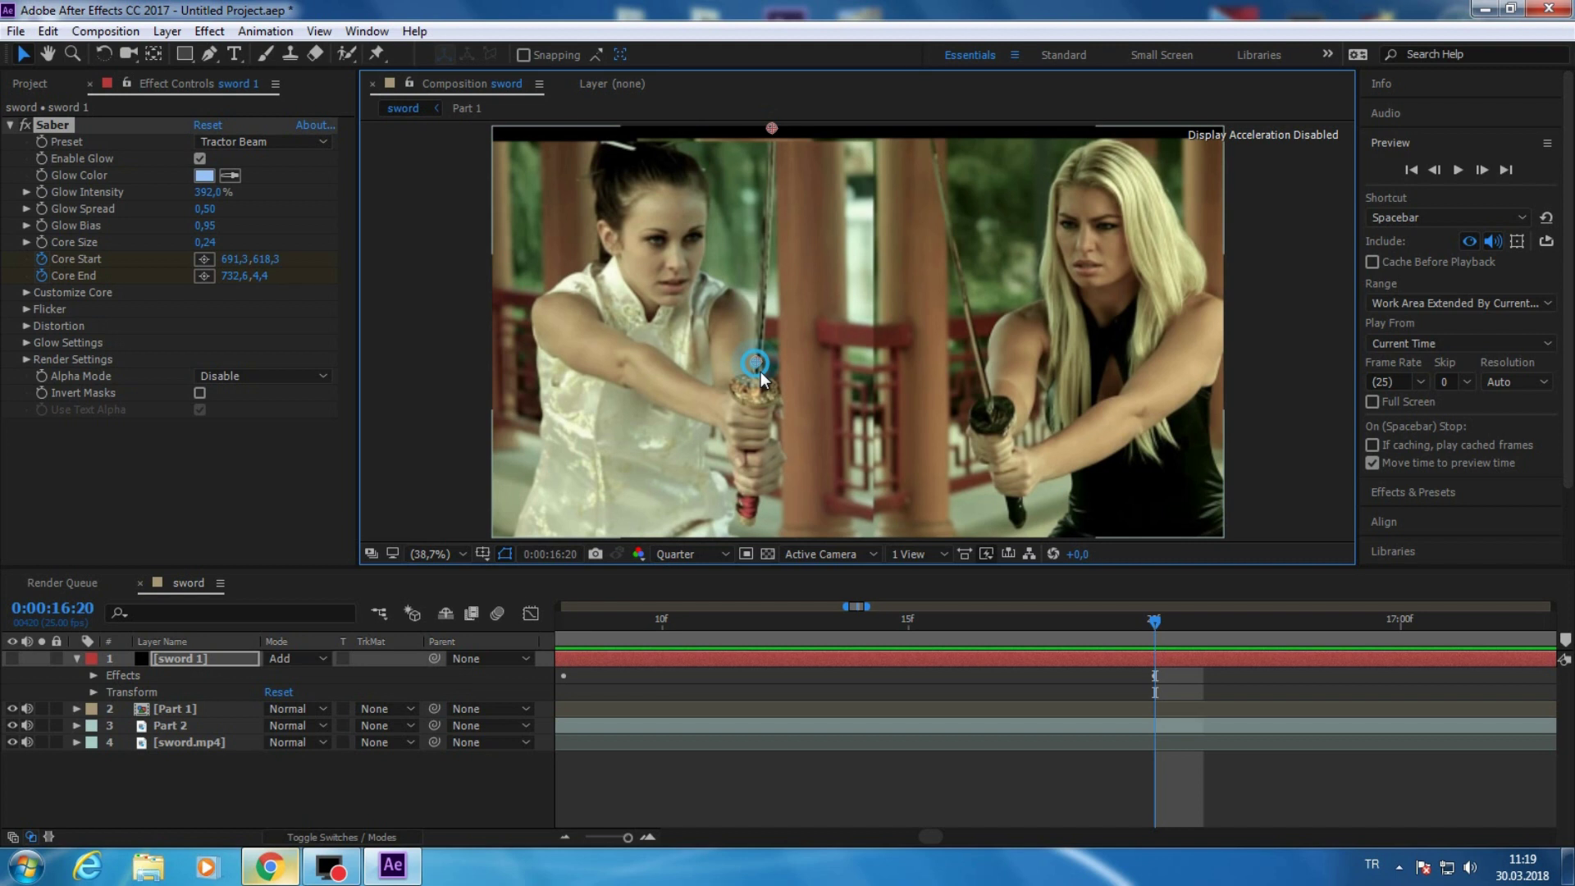
- Key Core Start onto the left sword's hilt and Core End onto its tip through 17:23
key(Page_Down)
key(Page_Down)
key(Page_Down)
key(Page_Down)
key(Page_Down)
drag(755, 362, 766, 388)
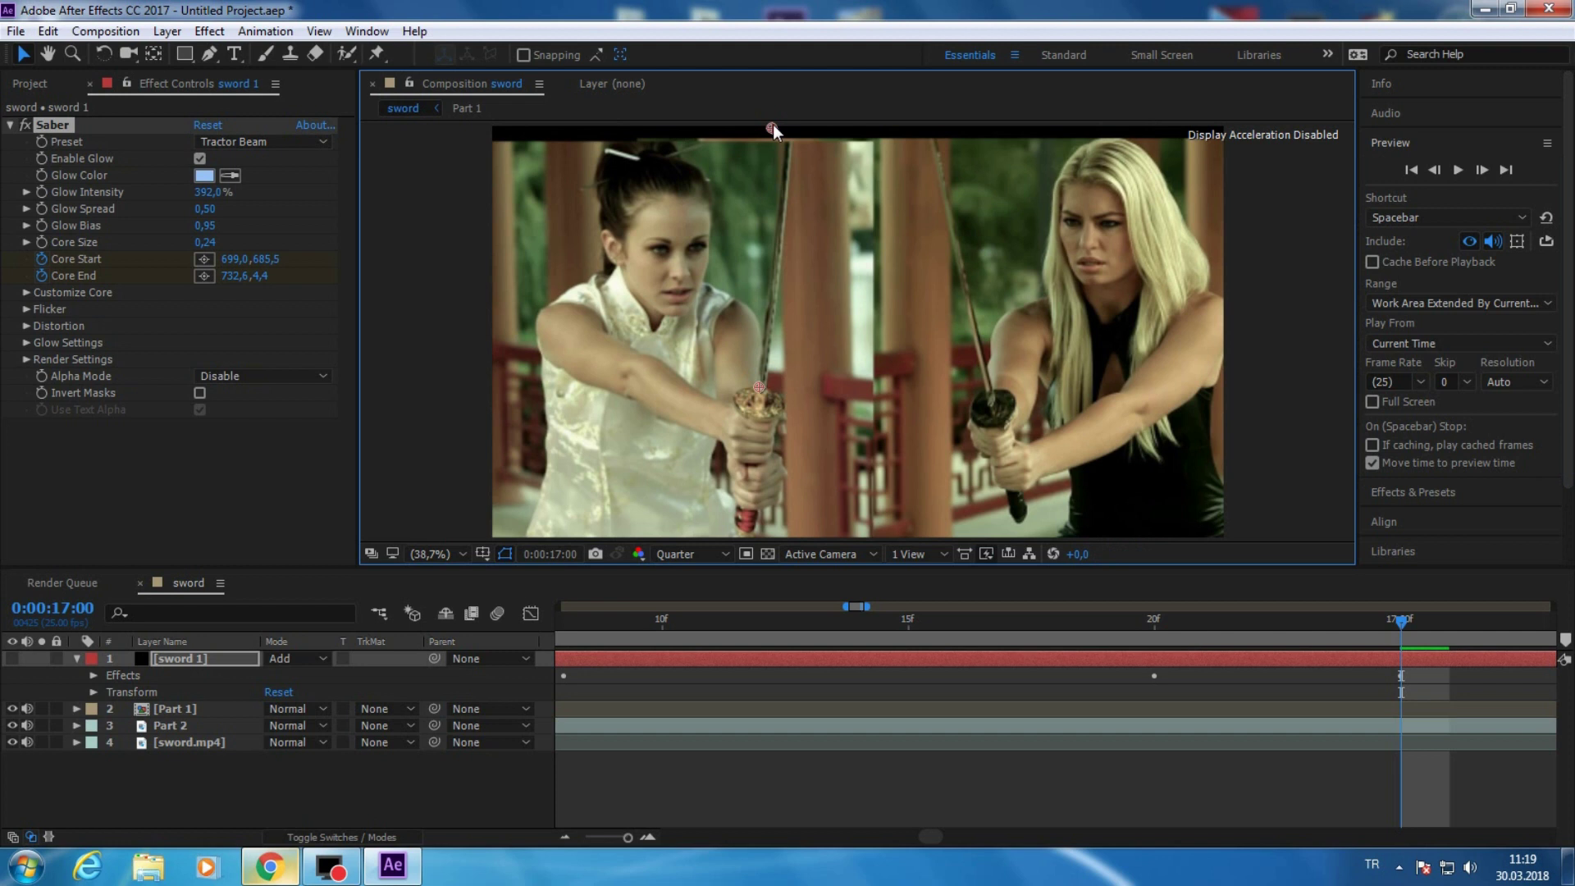
key(Page_Down)
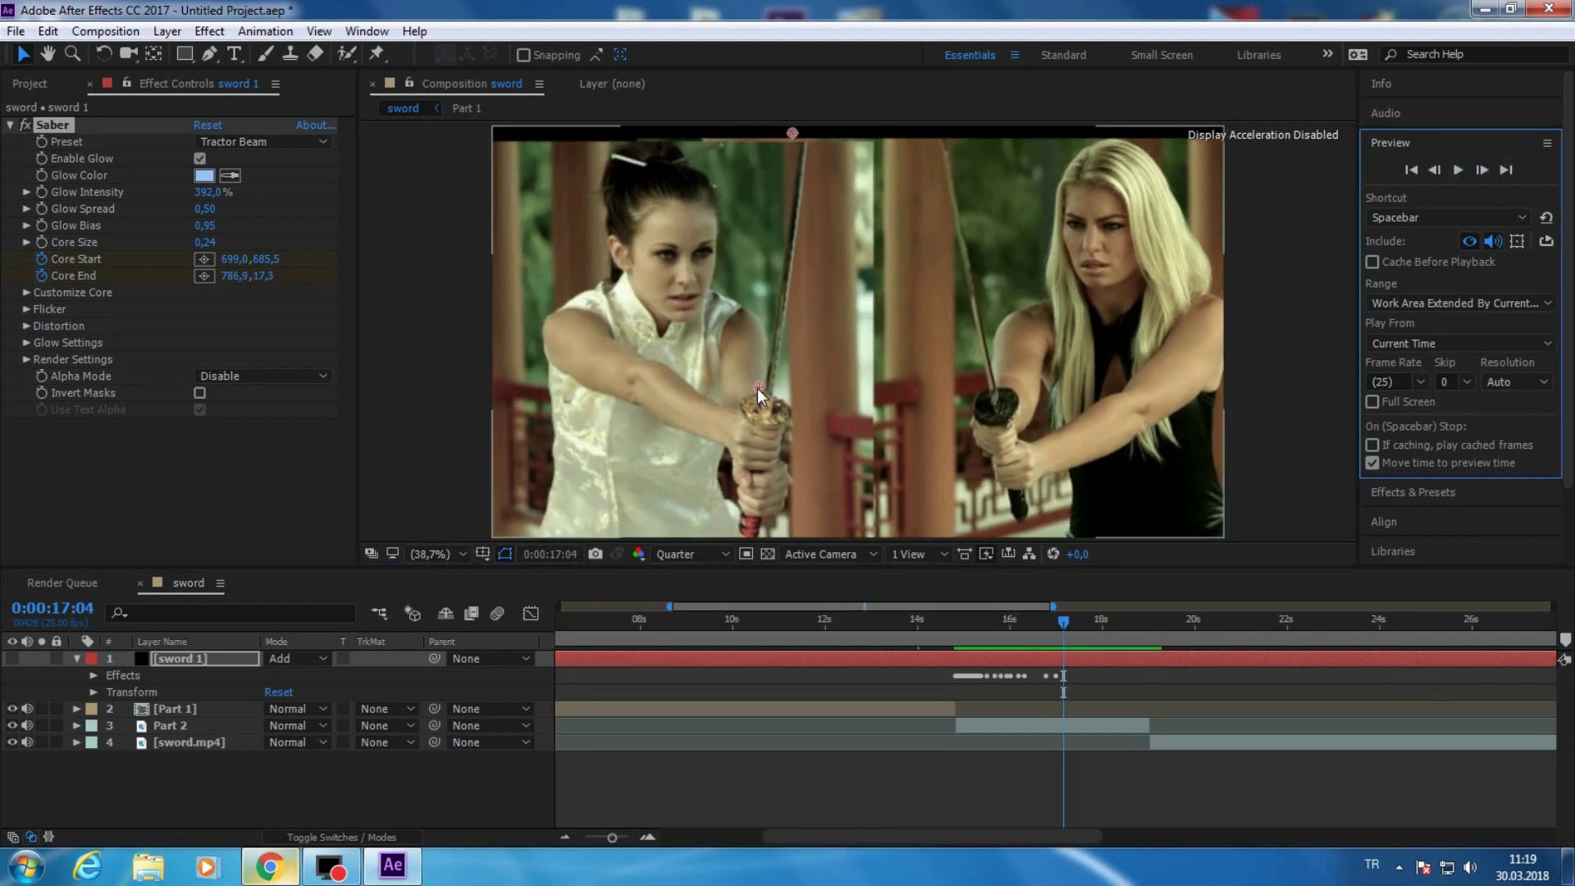
drag(761, 387, 769, 398)
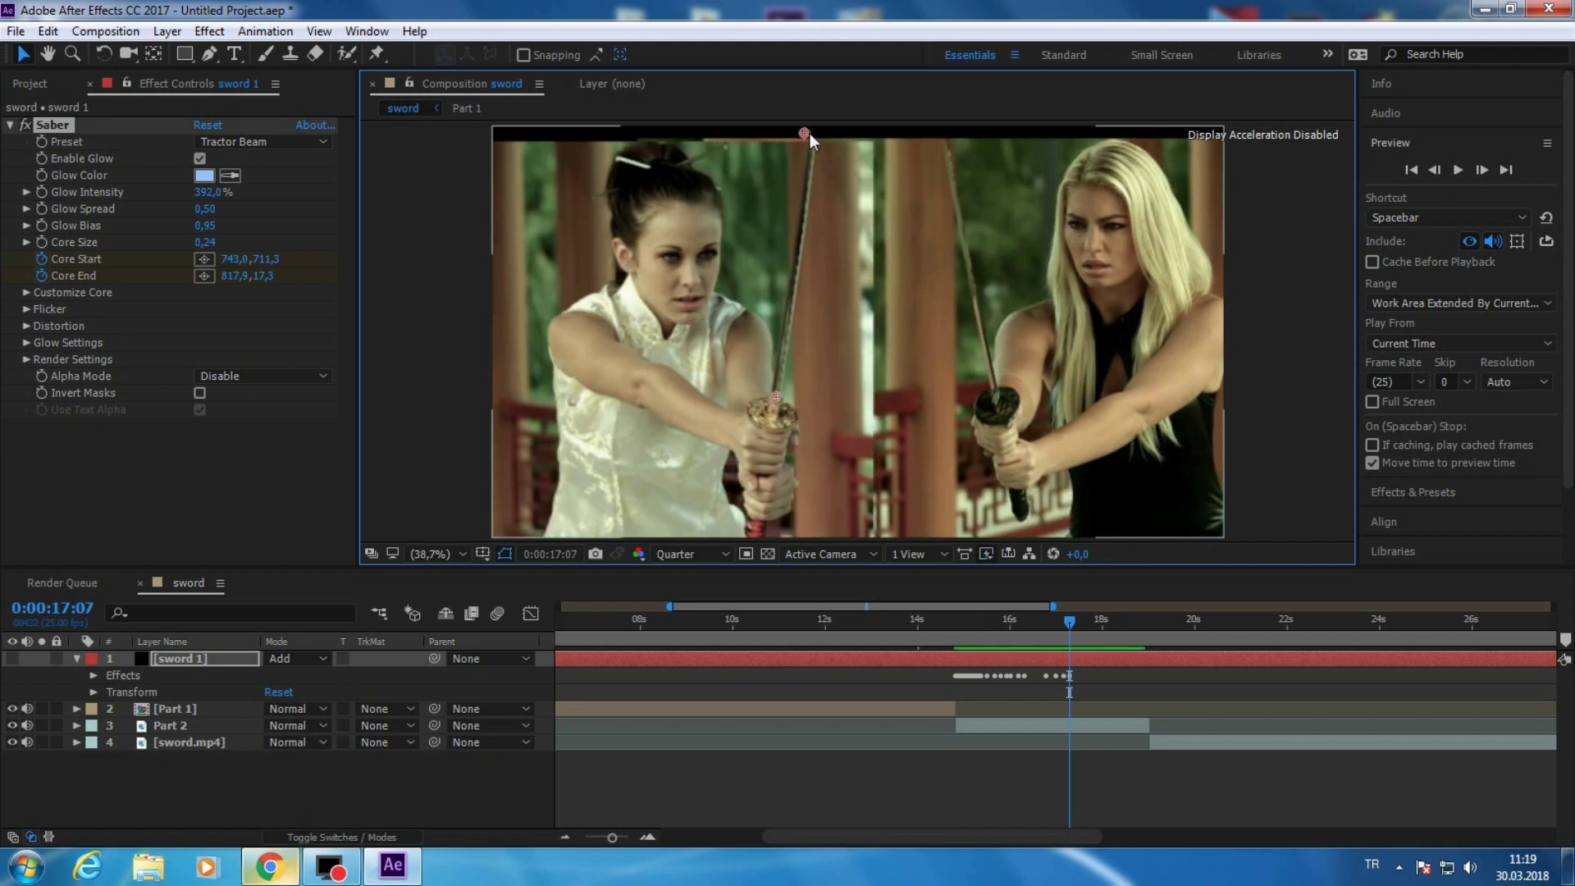
drag(809, 133, 819, 133)
drag(816, 133, 835, 136)
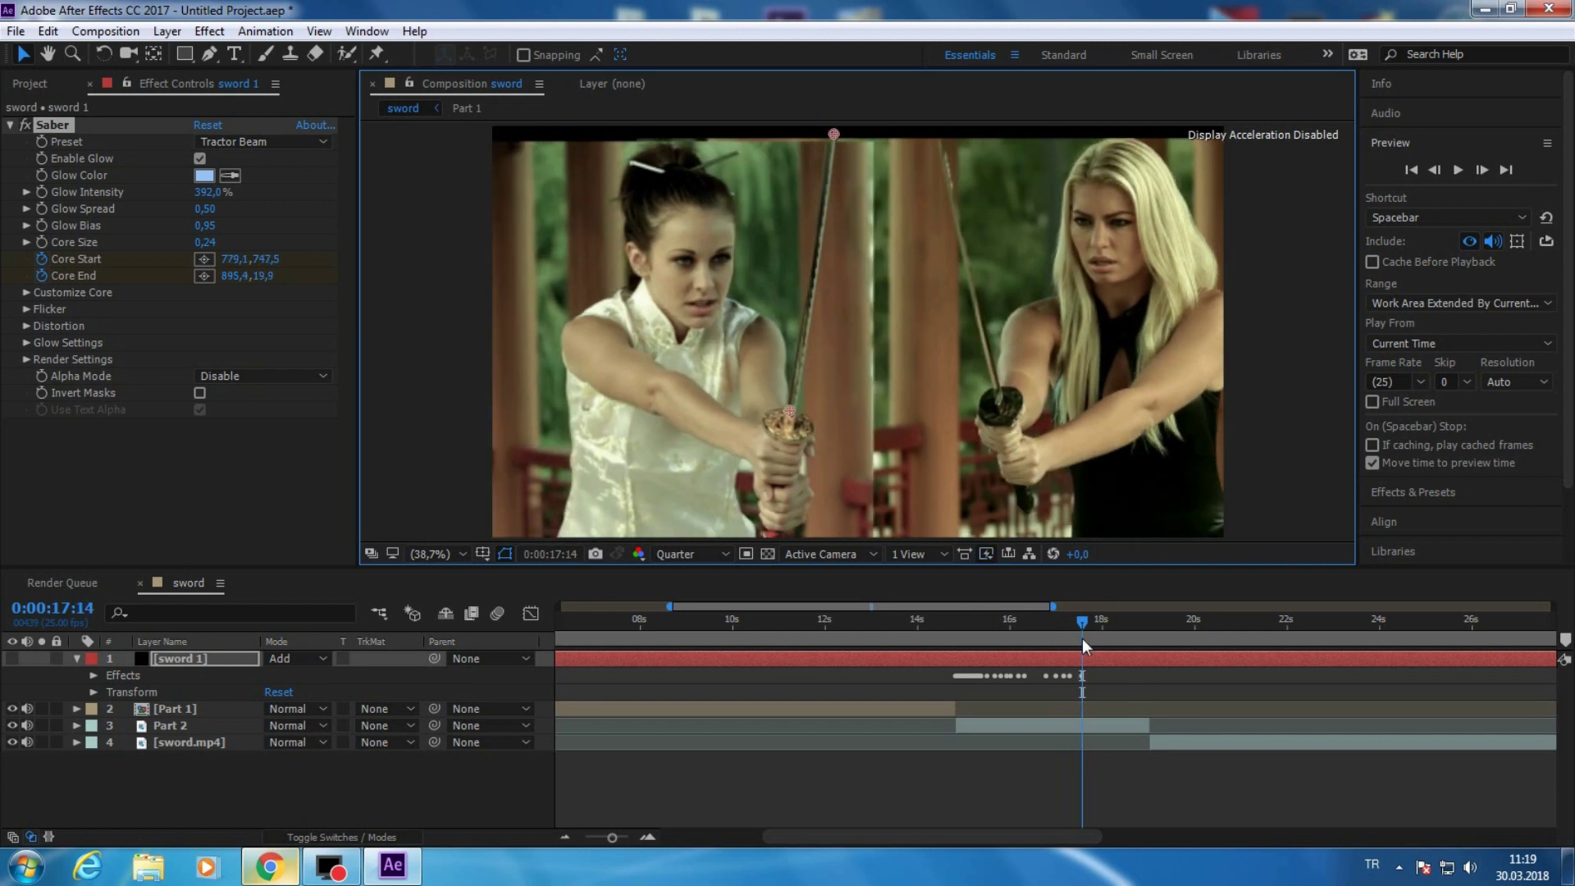
drag(1082, 620, 1068, 619)
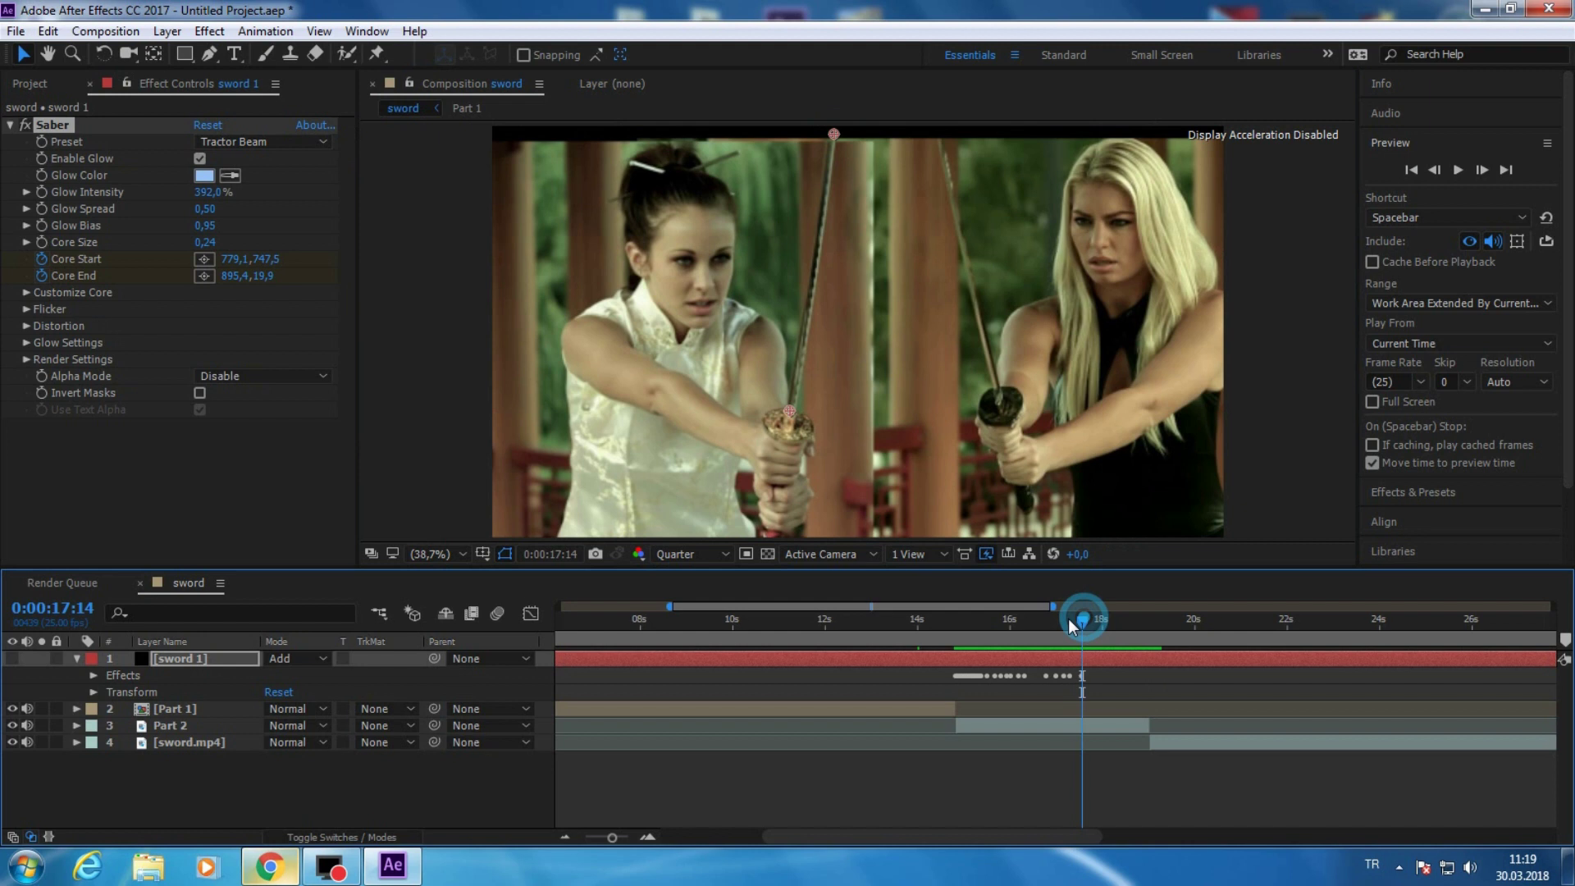
key(Page_Down)
key(Page_Down)
key(Page_Down)
key(Page_Down)
drag(835, 133, 850, 131)
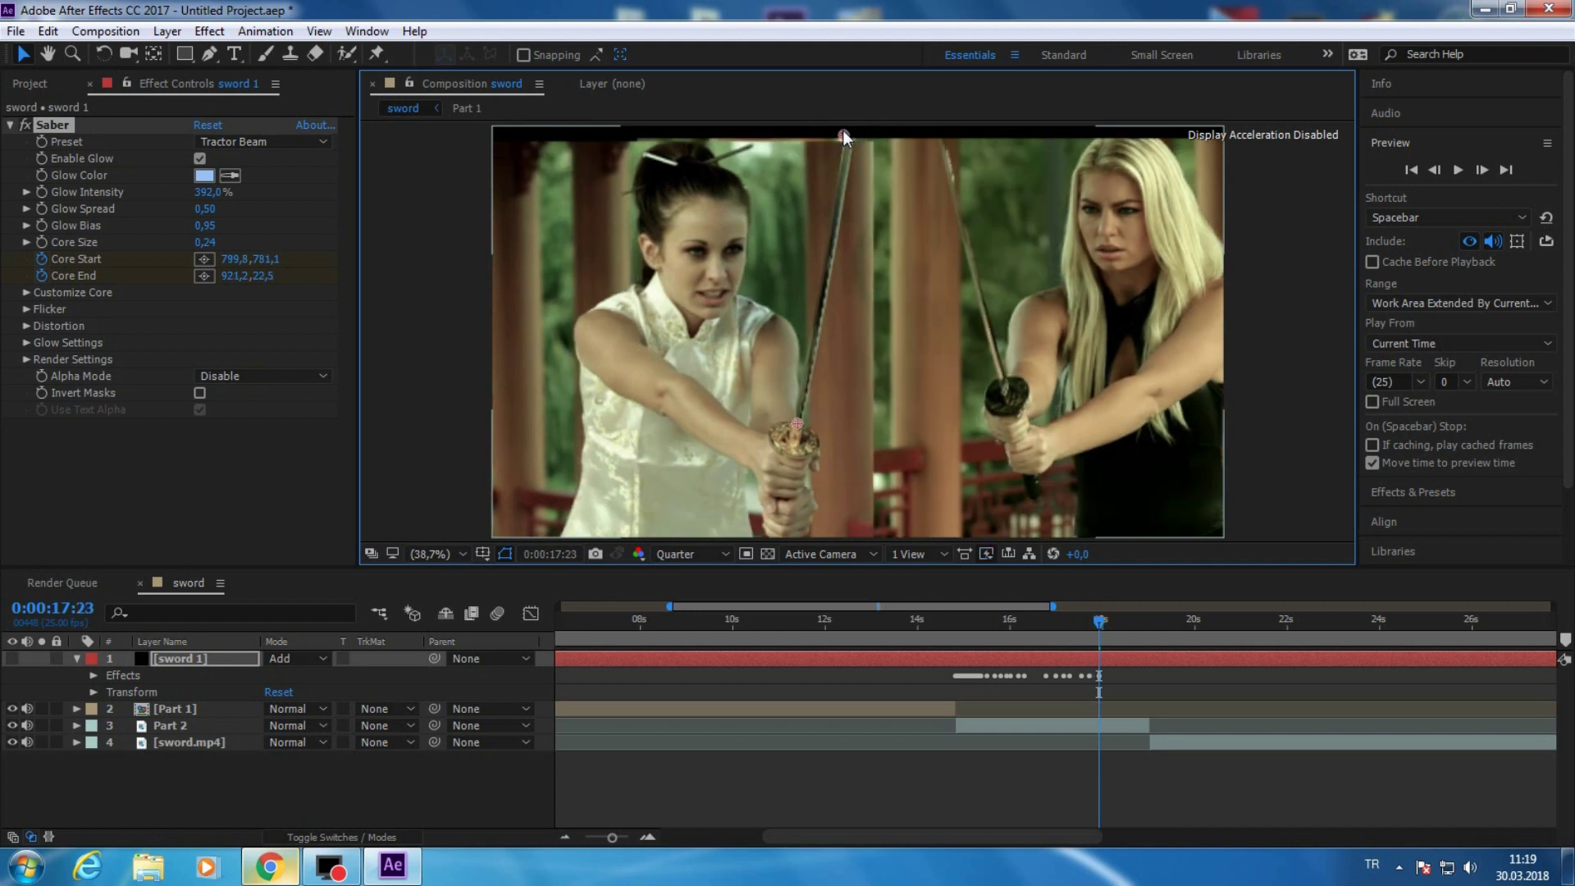
drag(851, 135, 850, 135)
- Align the saber's start with the sword base and end with the blade tip over the next frames
click(1482, 171)
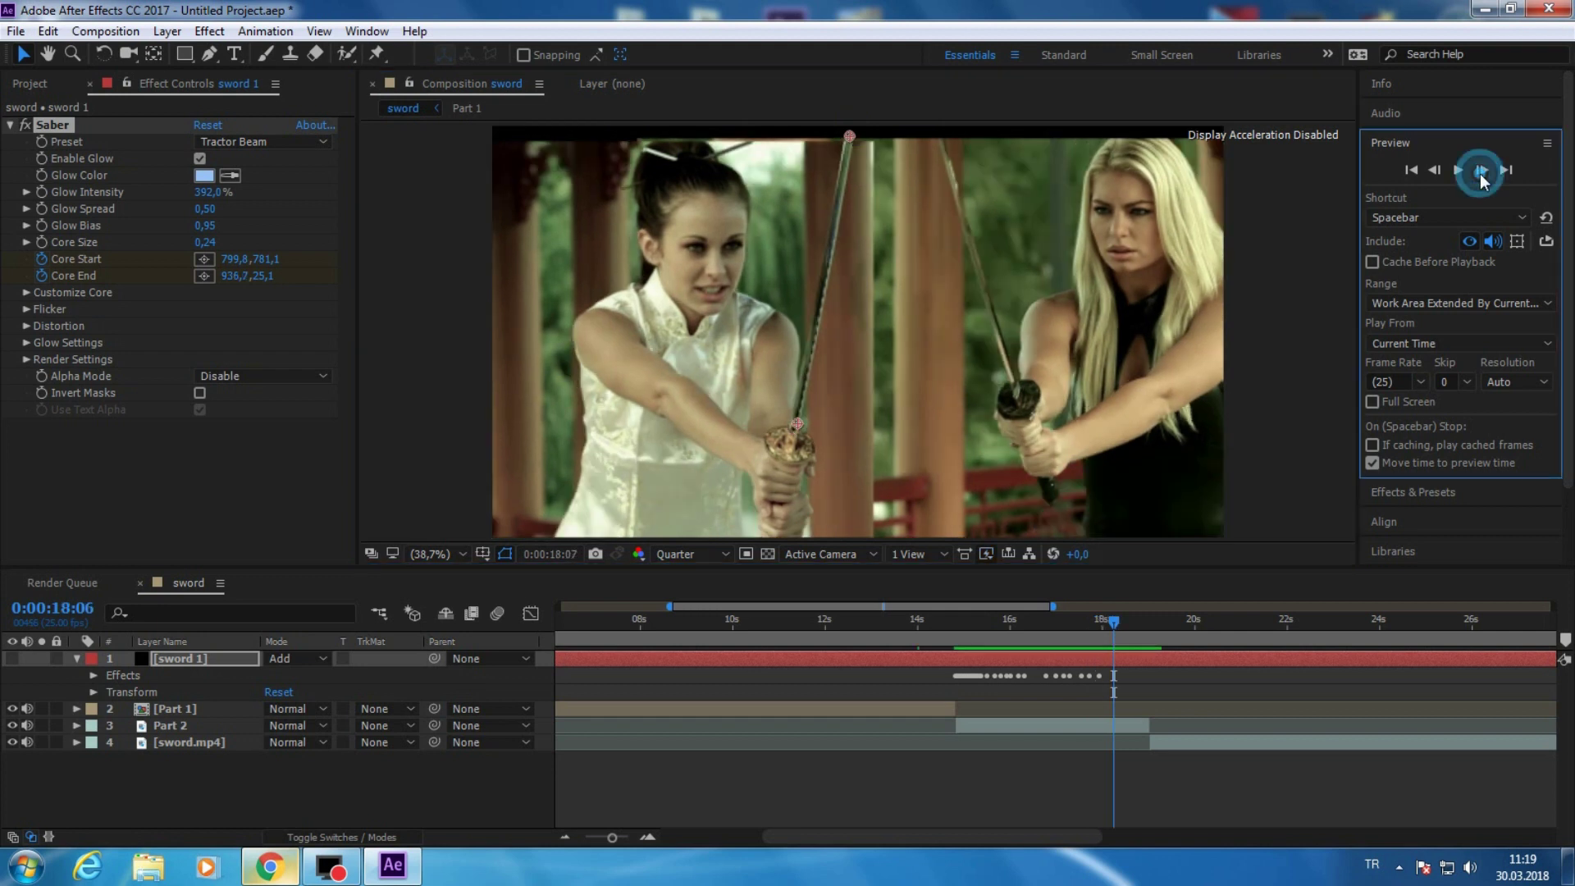
click(1481, 173)
click(1482, 173)
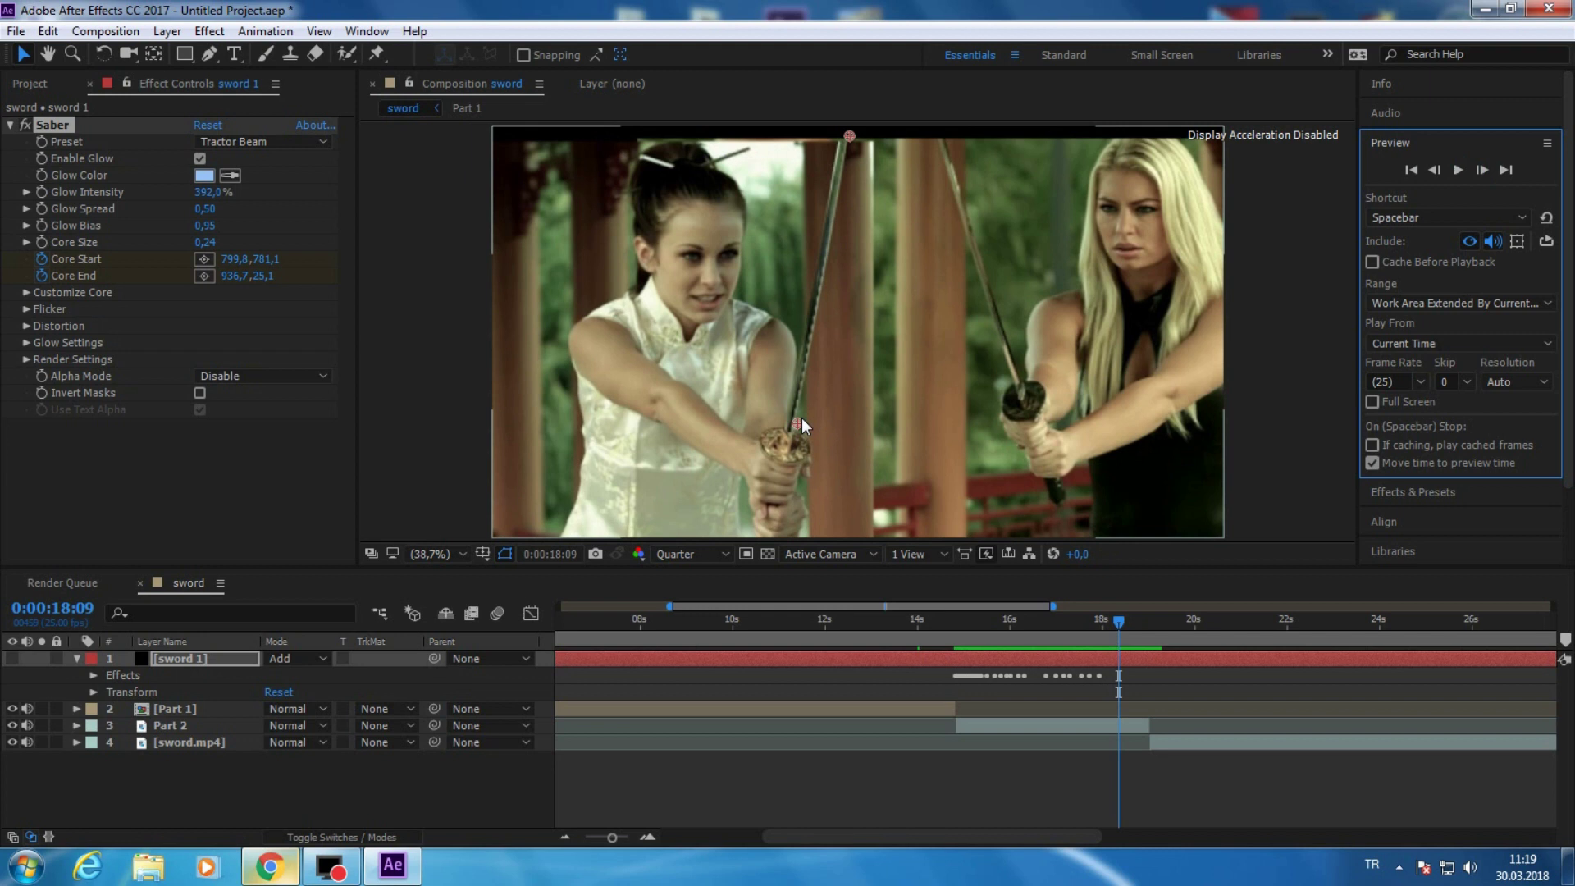
drag(797, 424, 788, 431)
drag(849, 136, 844, 137)
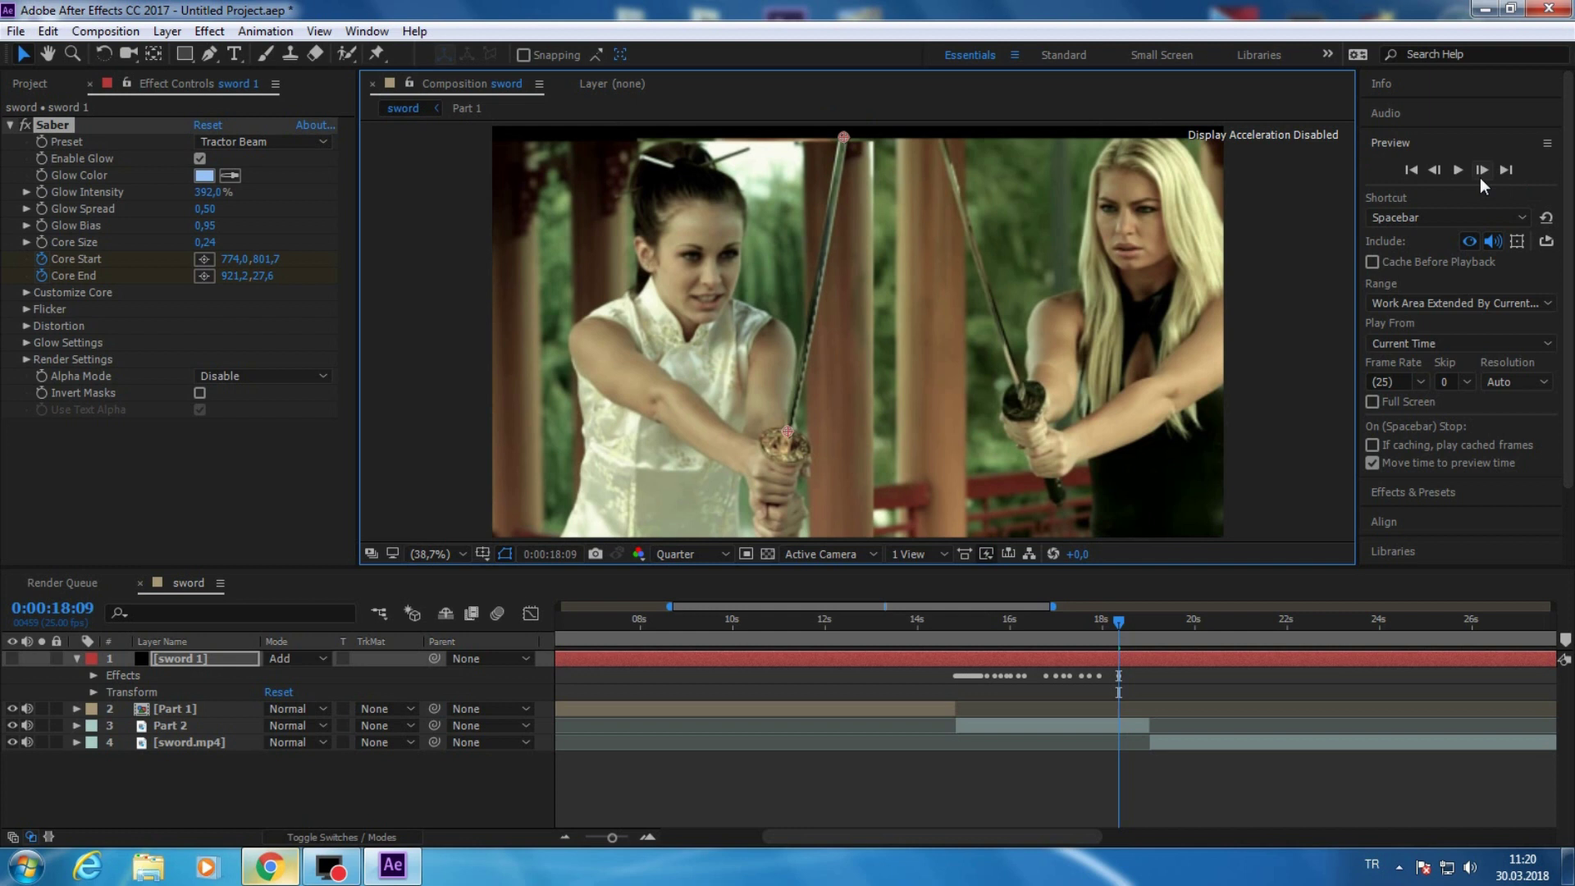
click(1482, 171)
click(1482, 171)
click(1482, 170)
click(1482, 171)
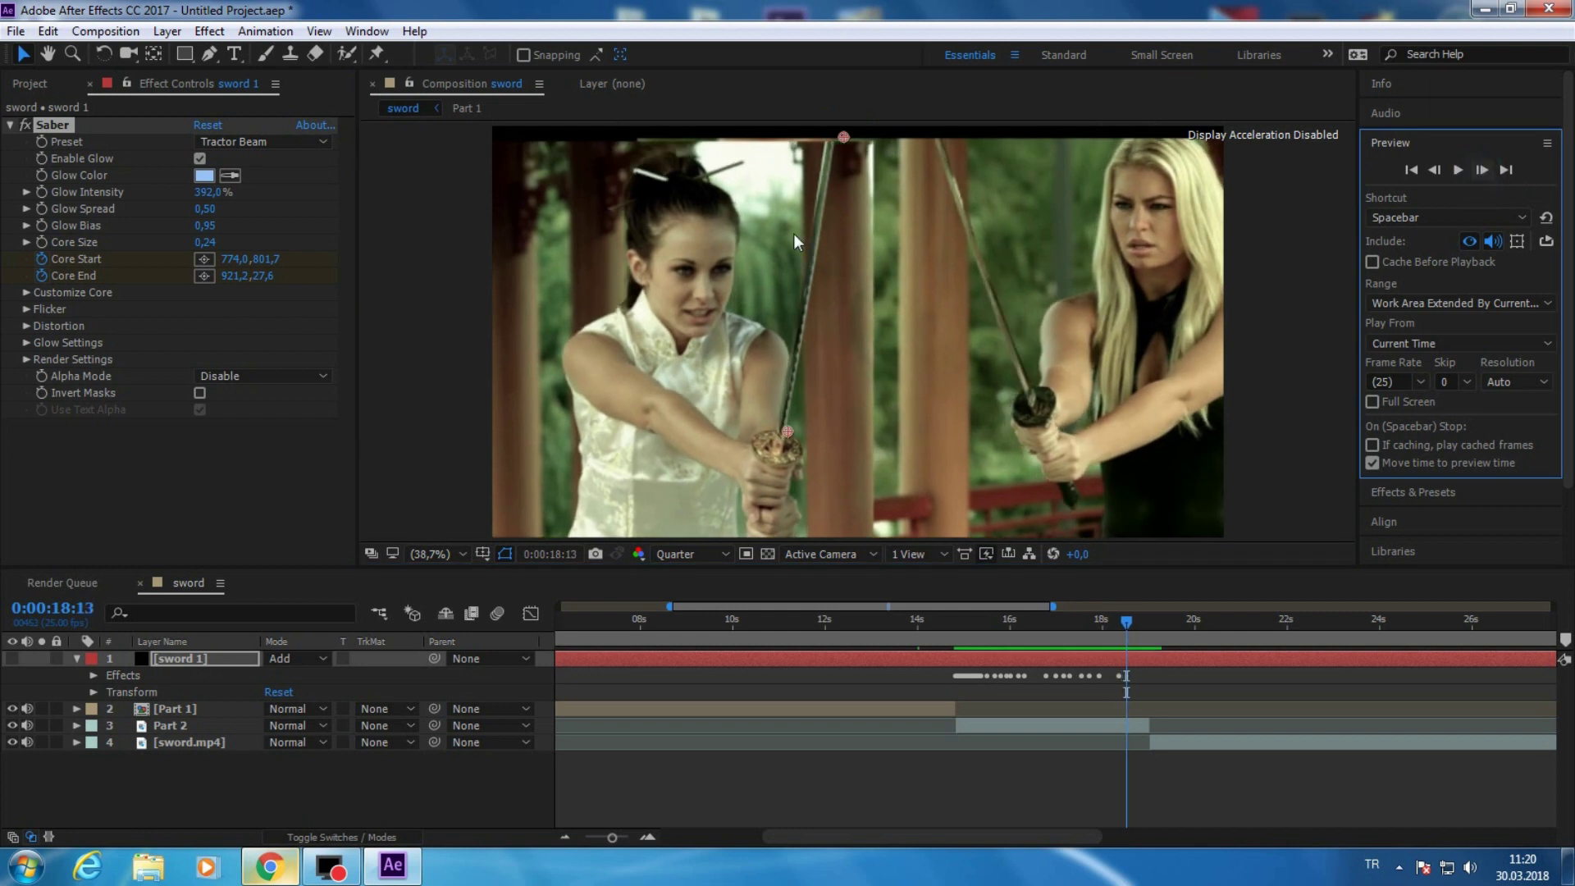
drag(788, 432, 784, 435)
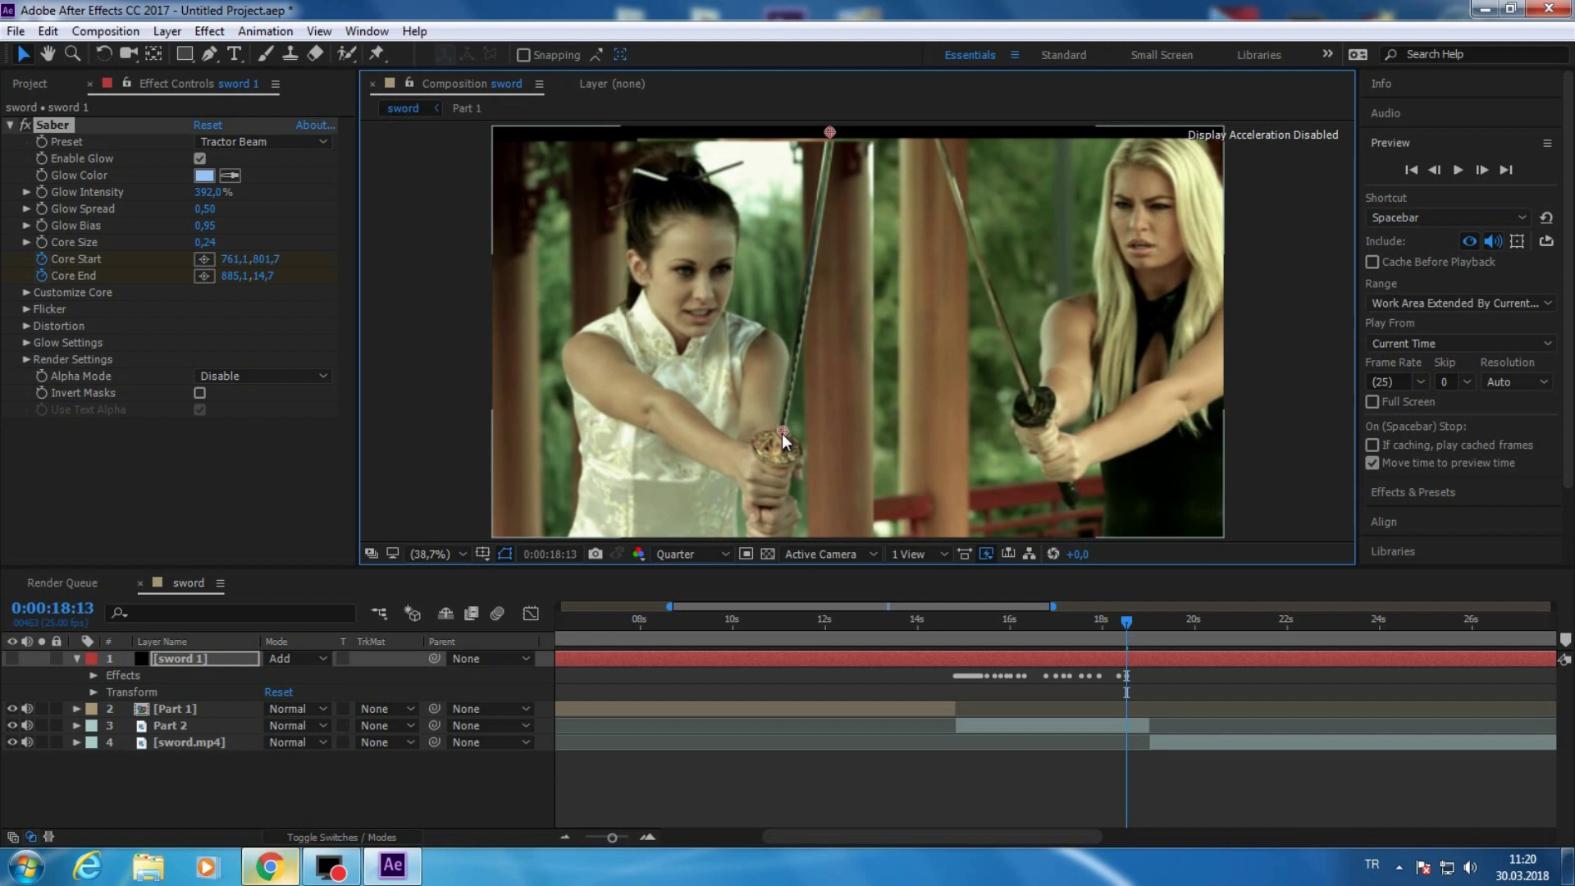
- Fine-tune the start point at the hilt and end point on the tip, reaching 19:00
key(Page_Down)
key(Page_Down)
key(Page_Down)
key(Page_Down)
key(Page_Down)
drag(781, 431, 768, 437)
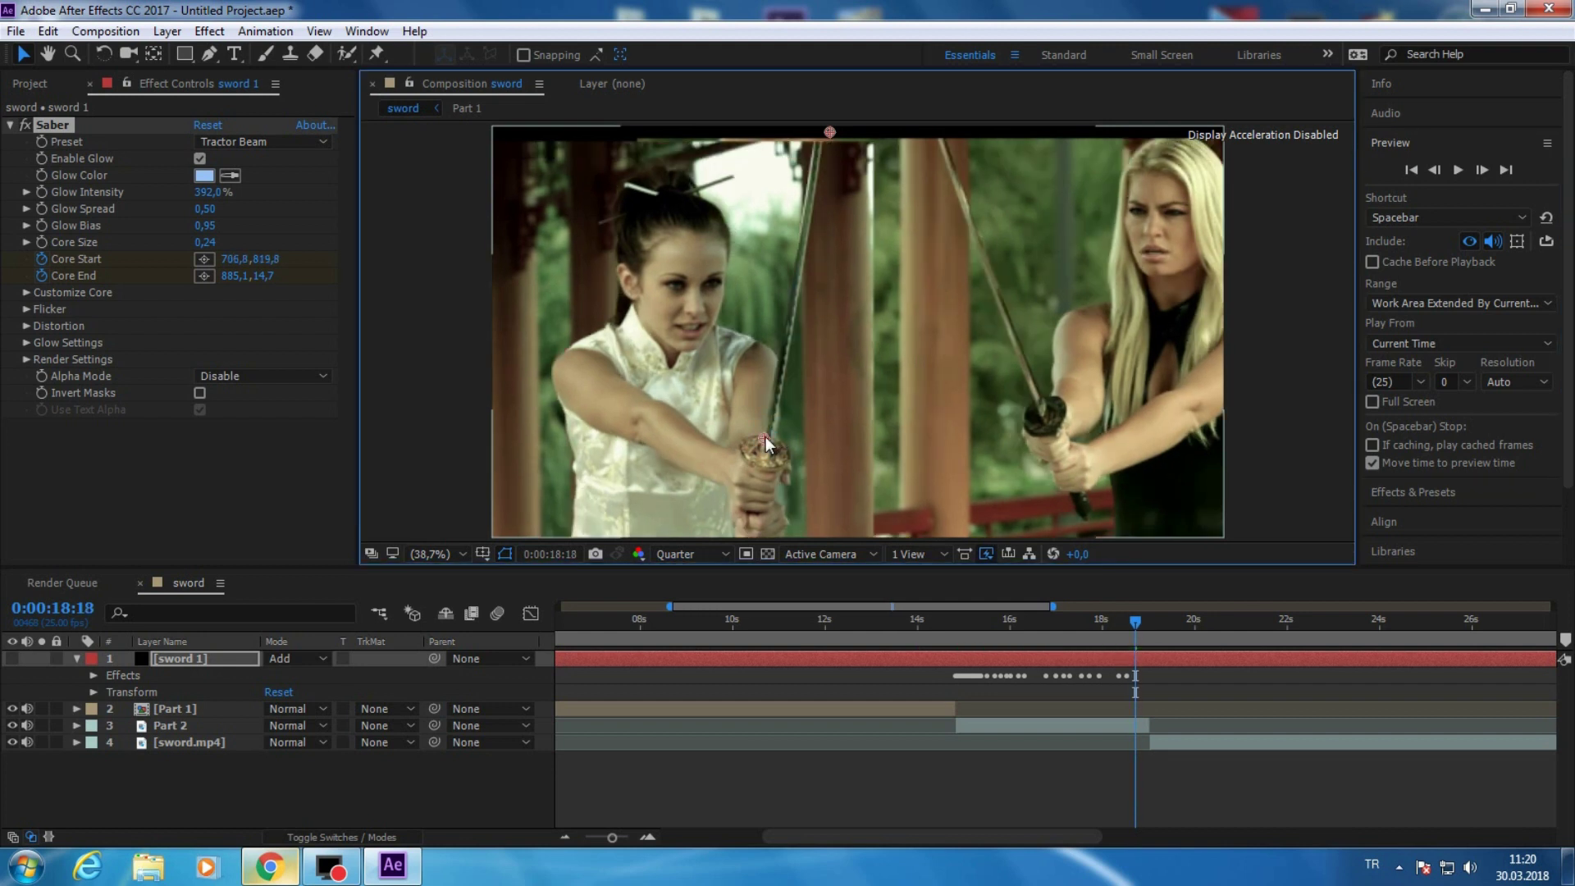
drag(766, 436, 769, 439)
drag(830, 132, 822, 132)
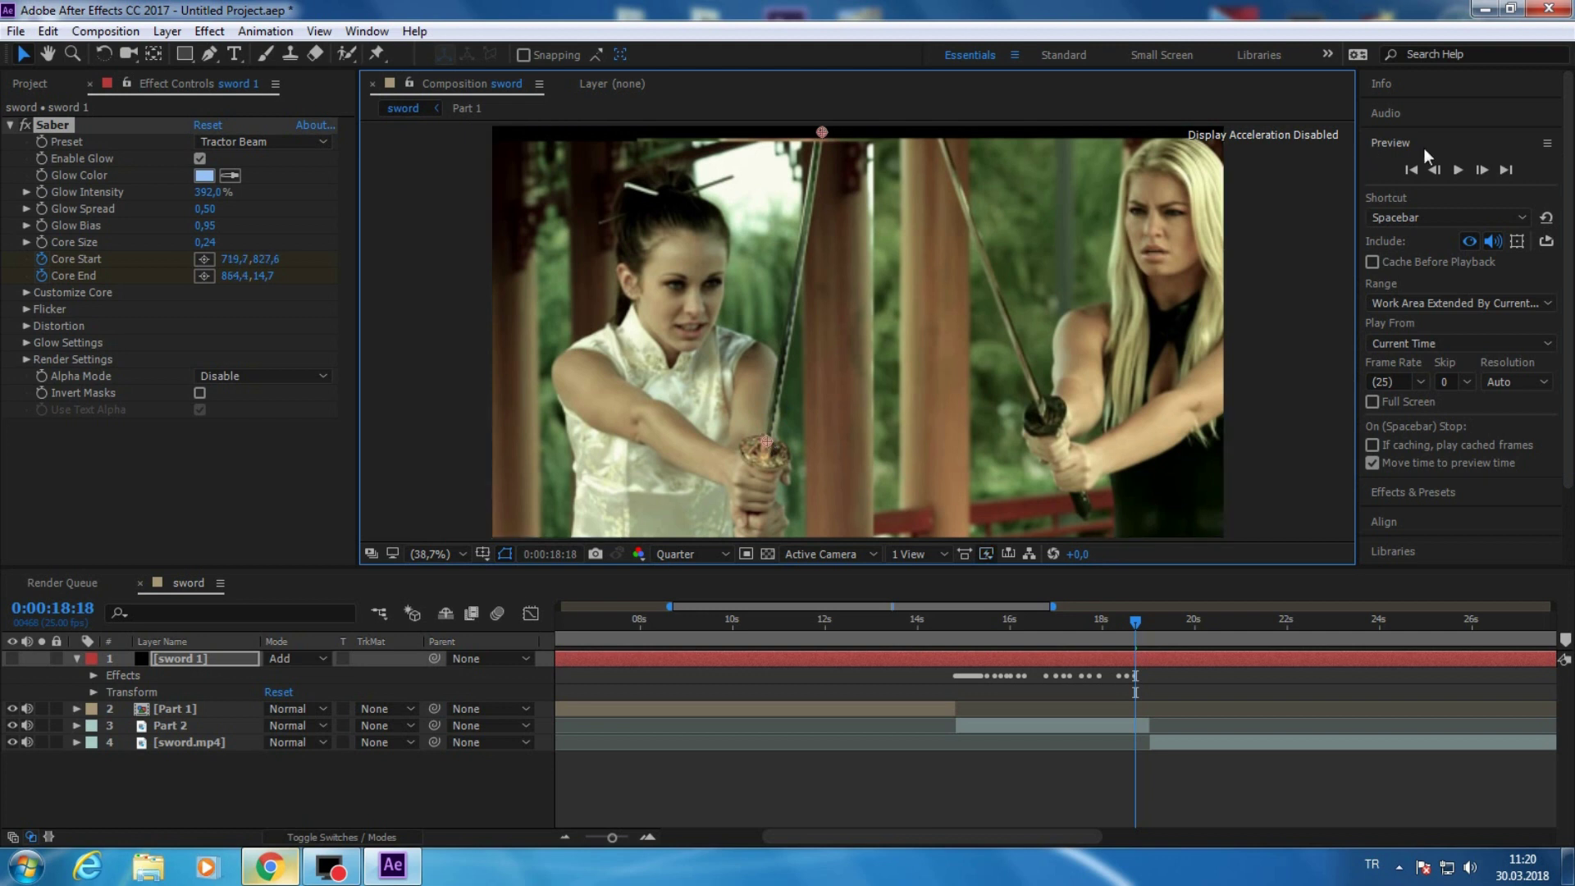
click(1482, 170)
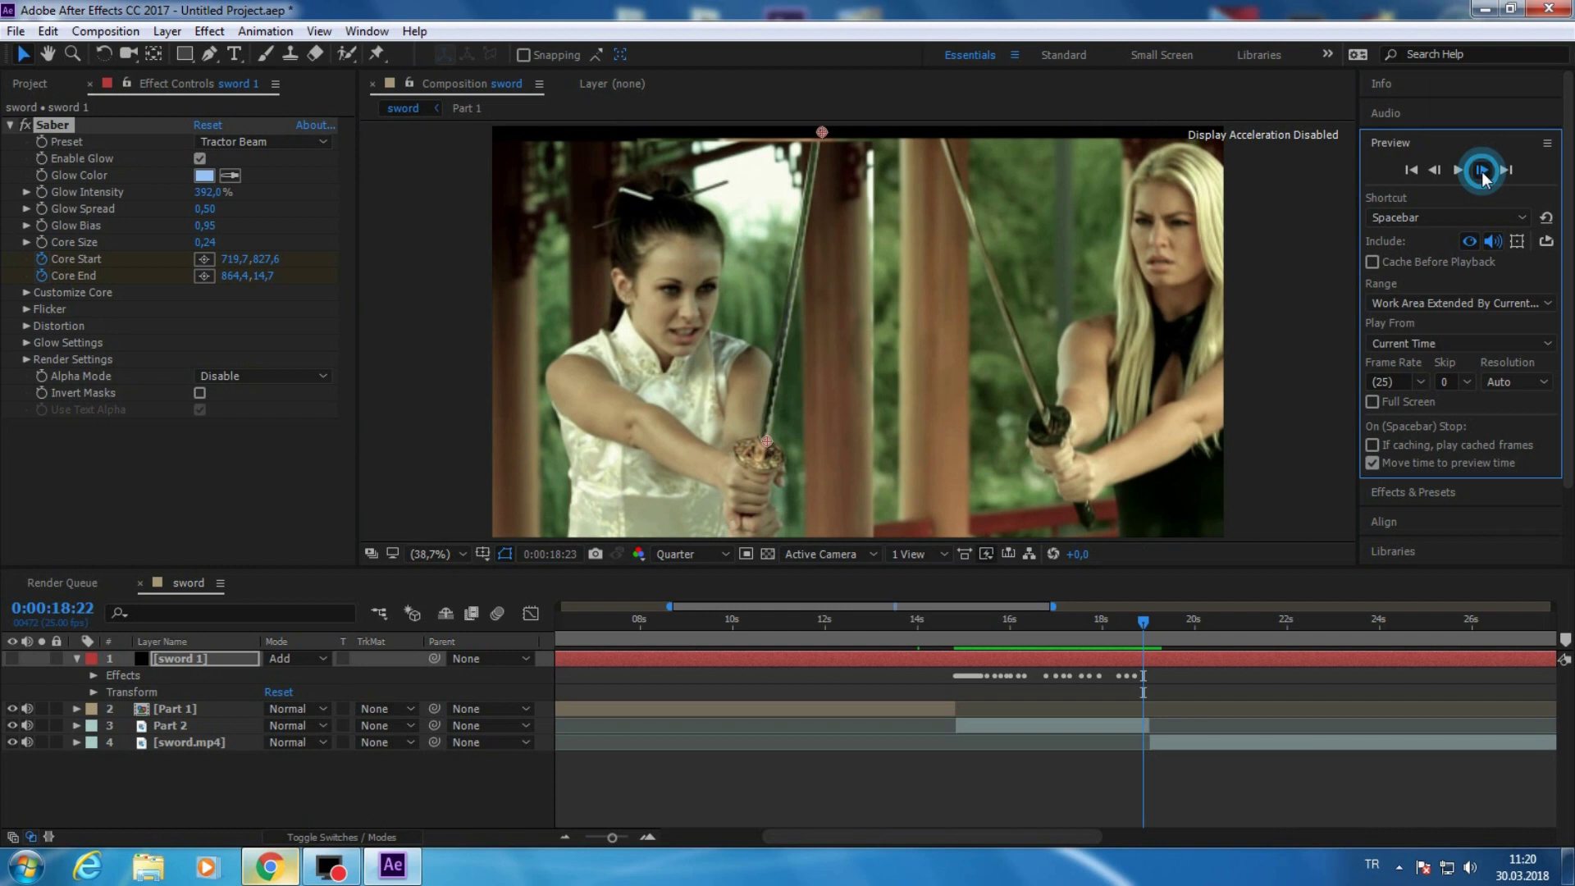
click(1481, 171)
click(1435, 170)
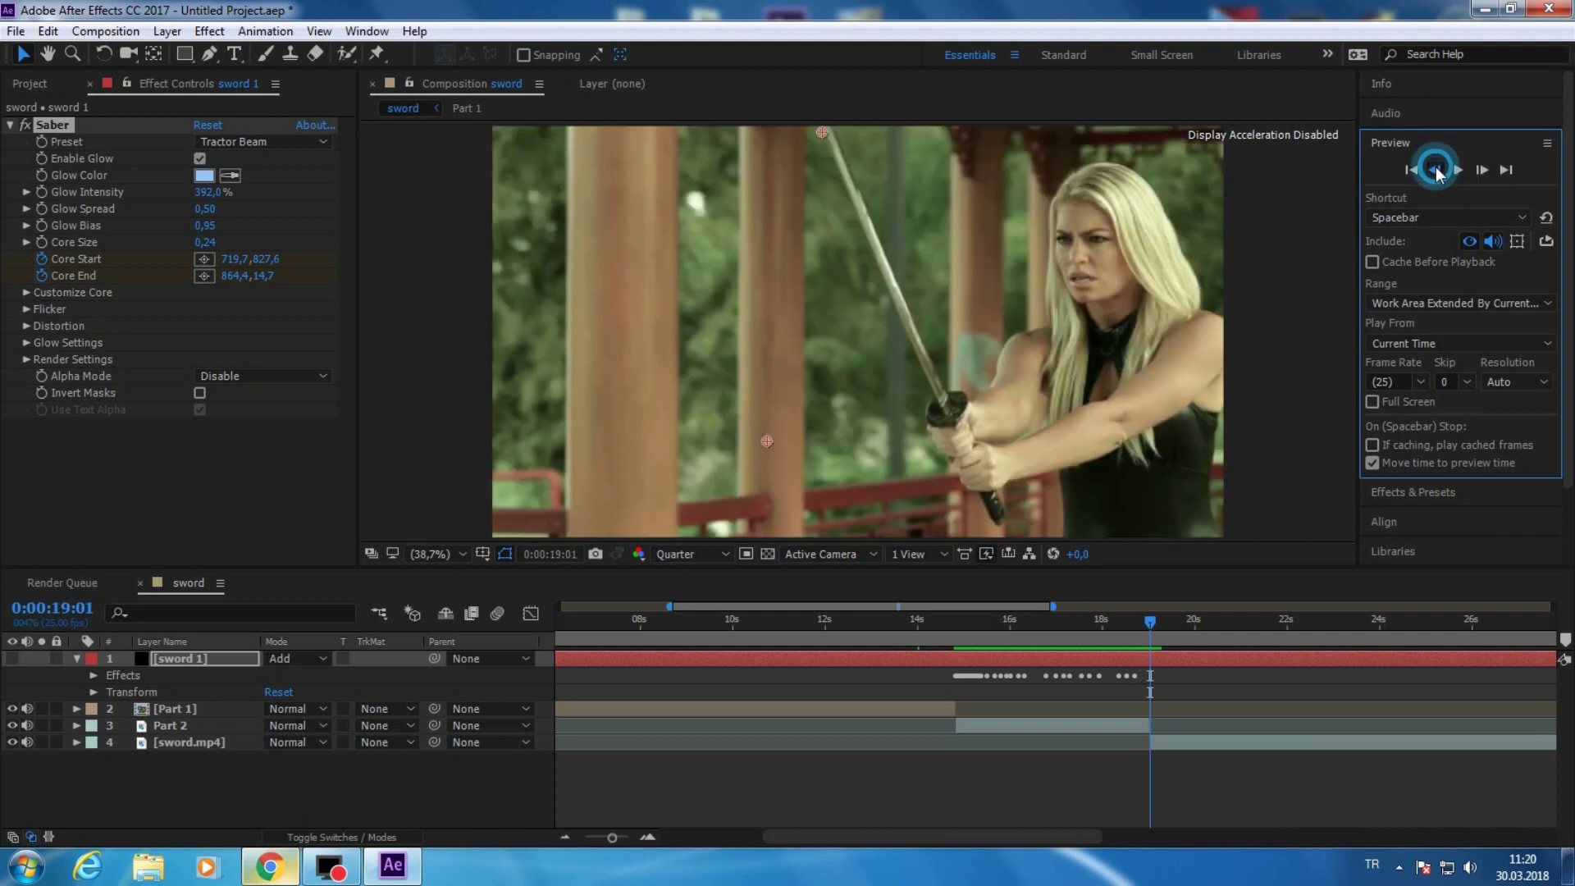
click(765, 442)
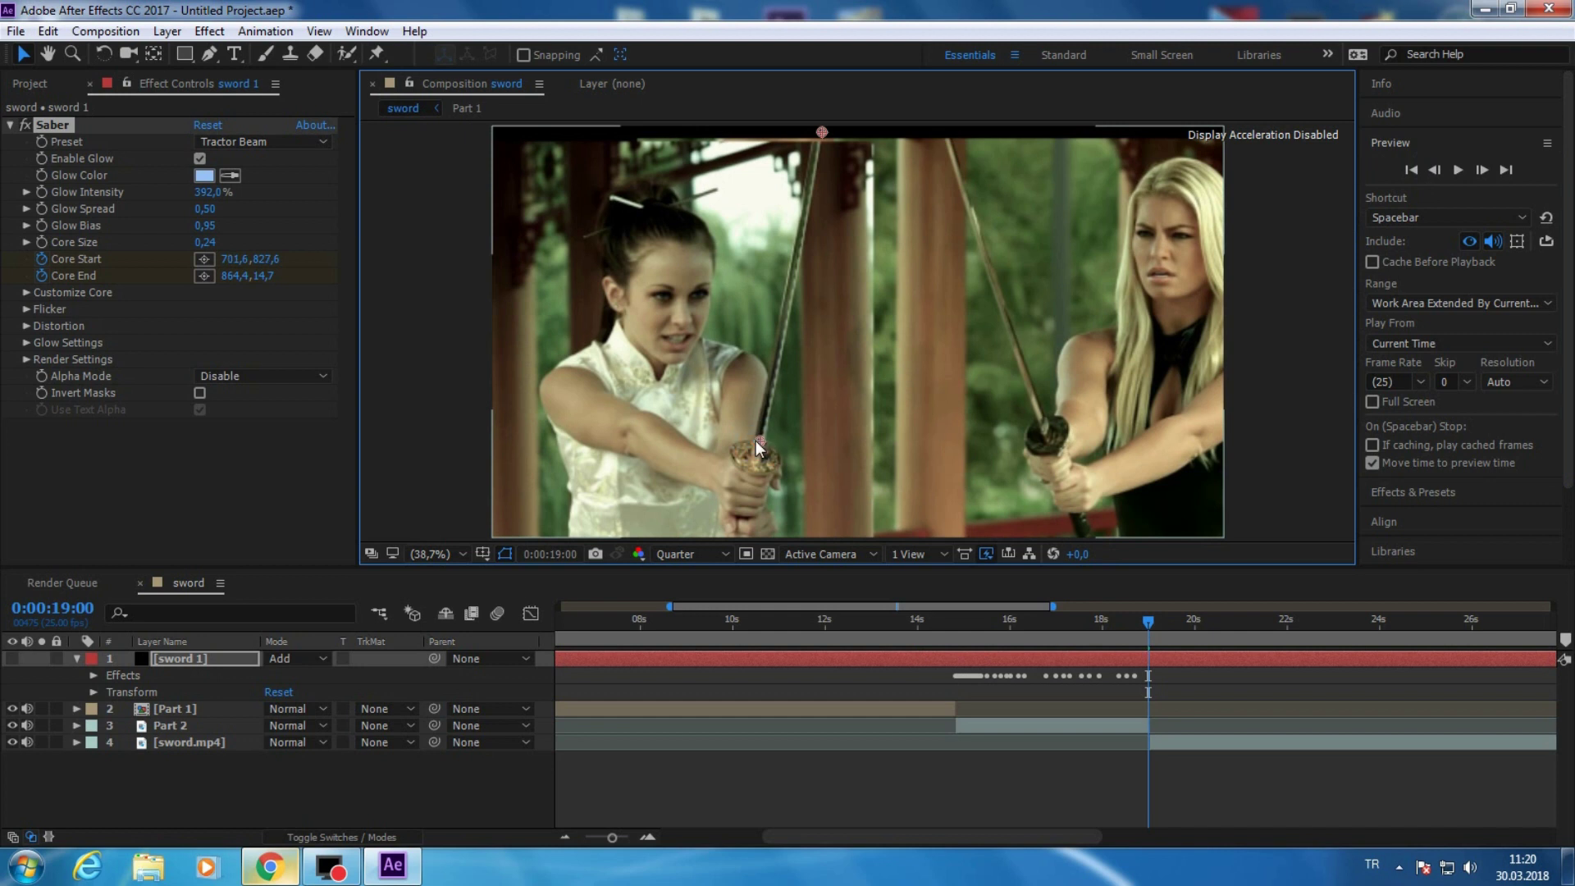
drag(1148, 622, 1061, 643)
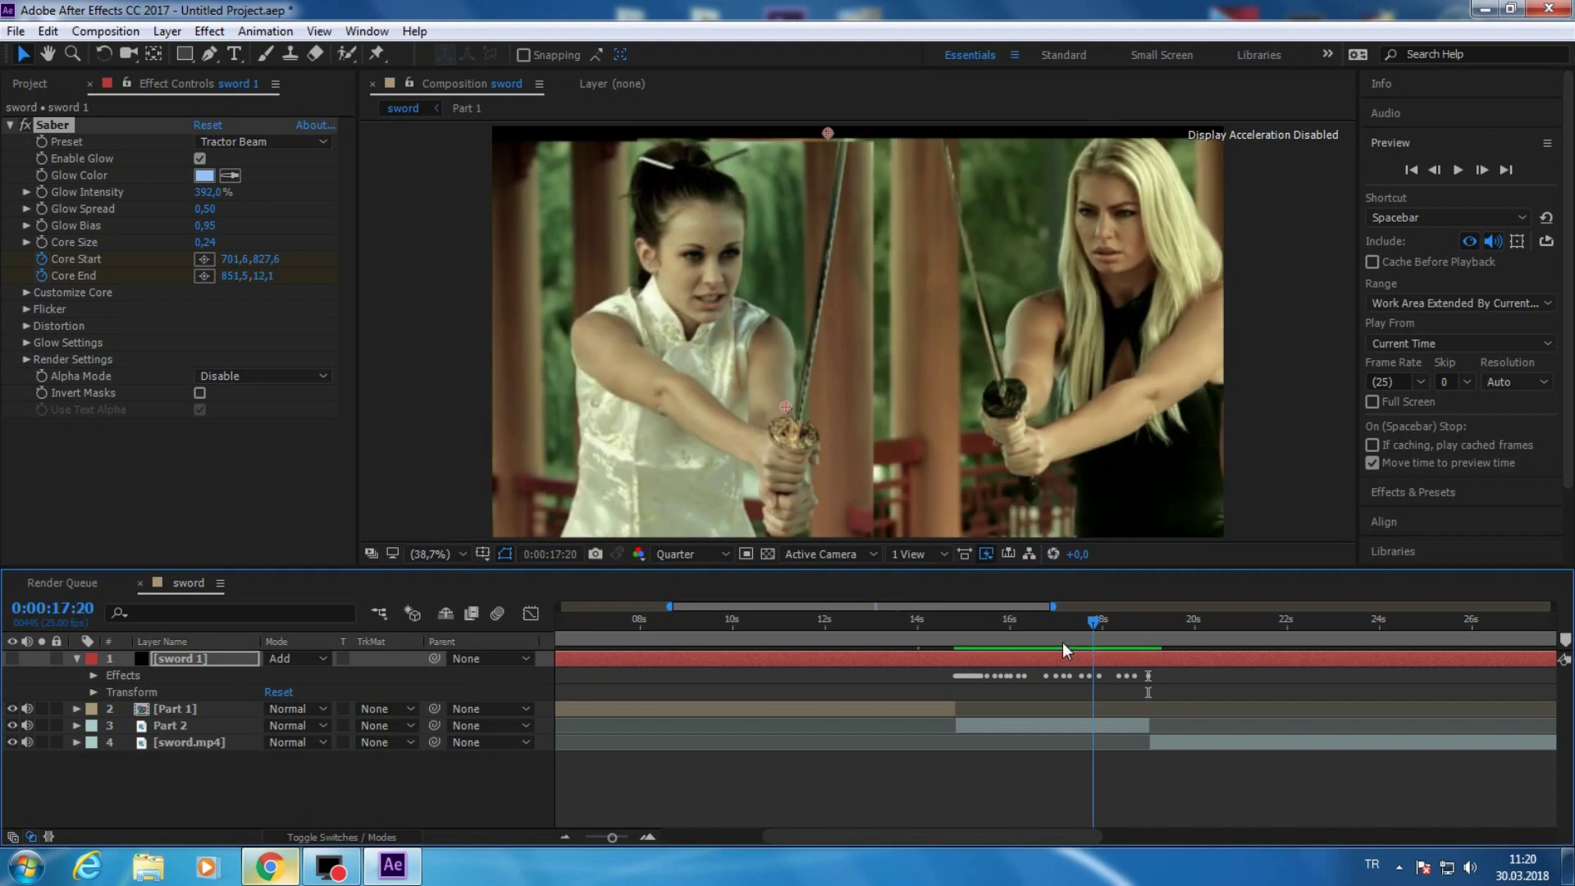
click(960, 643)
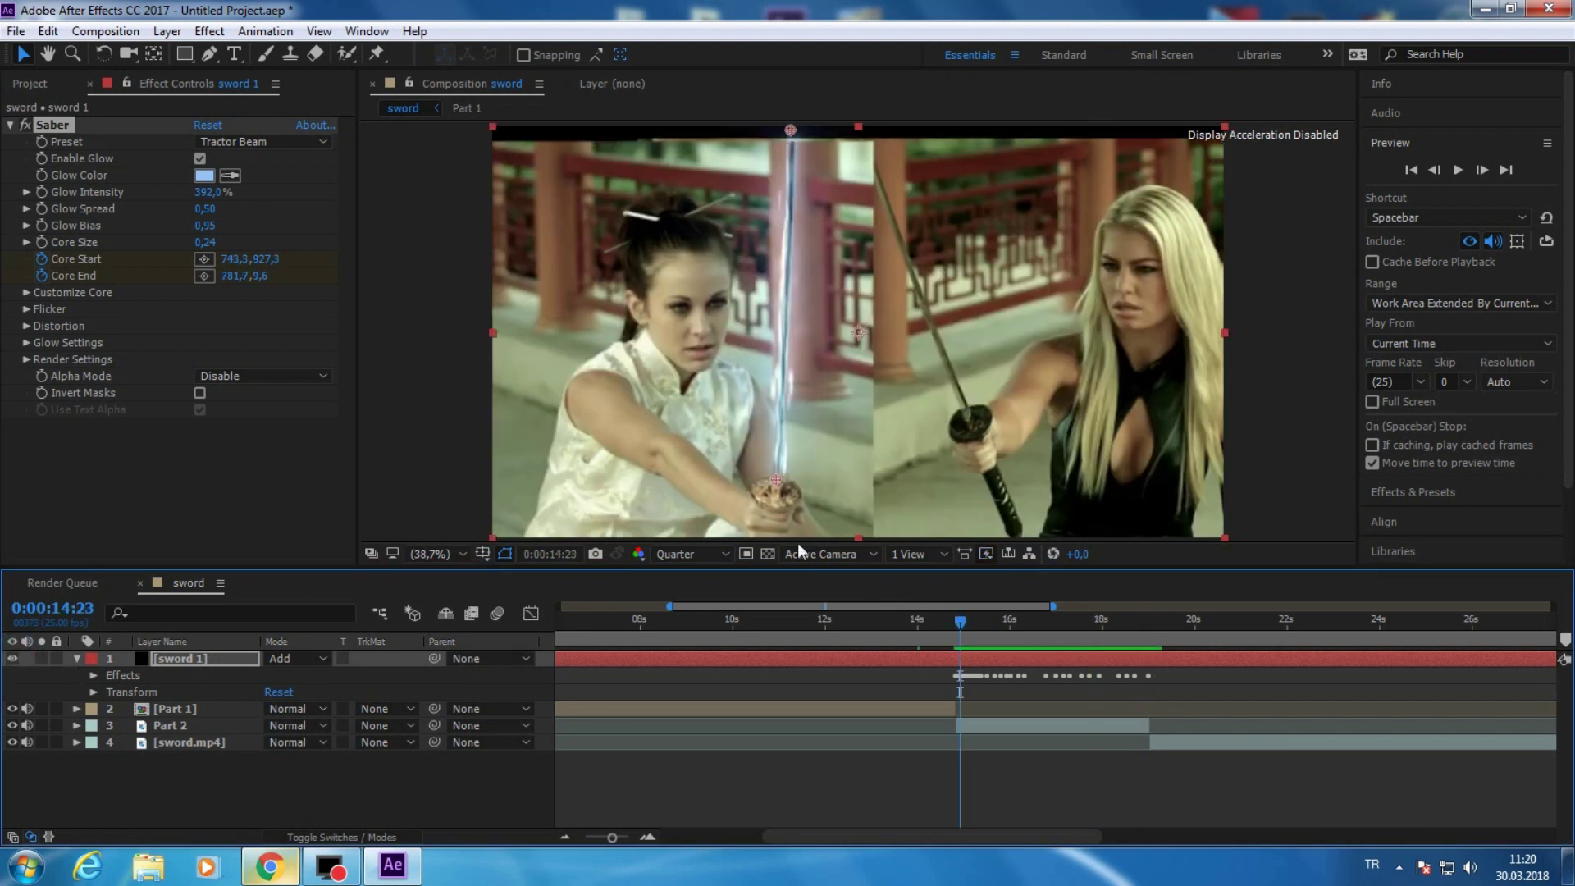
click(1065, 639)
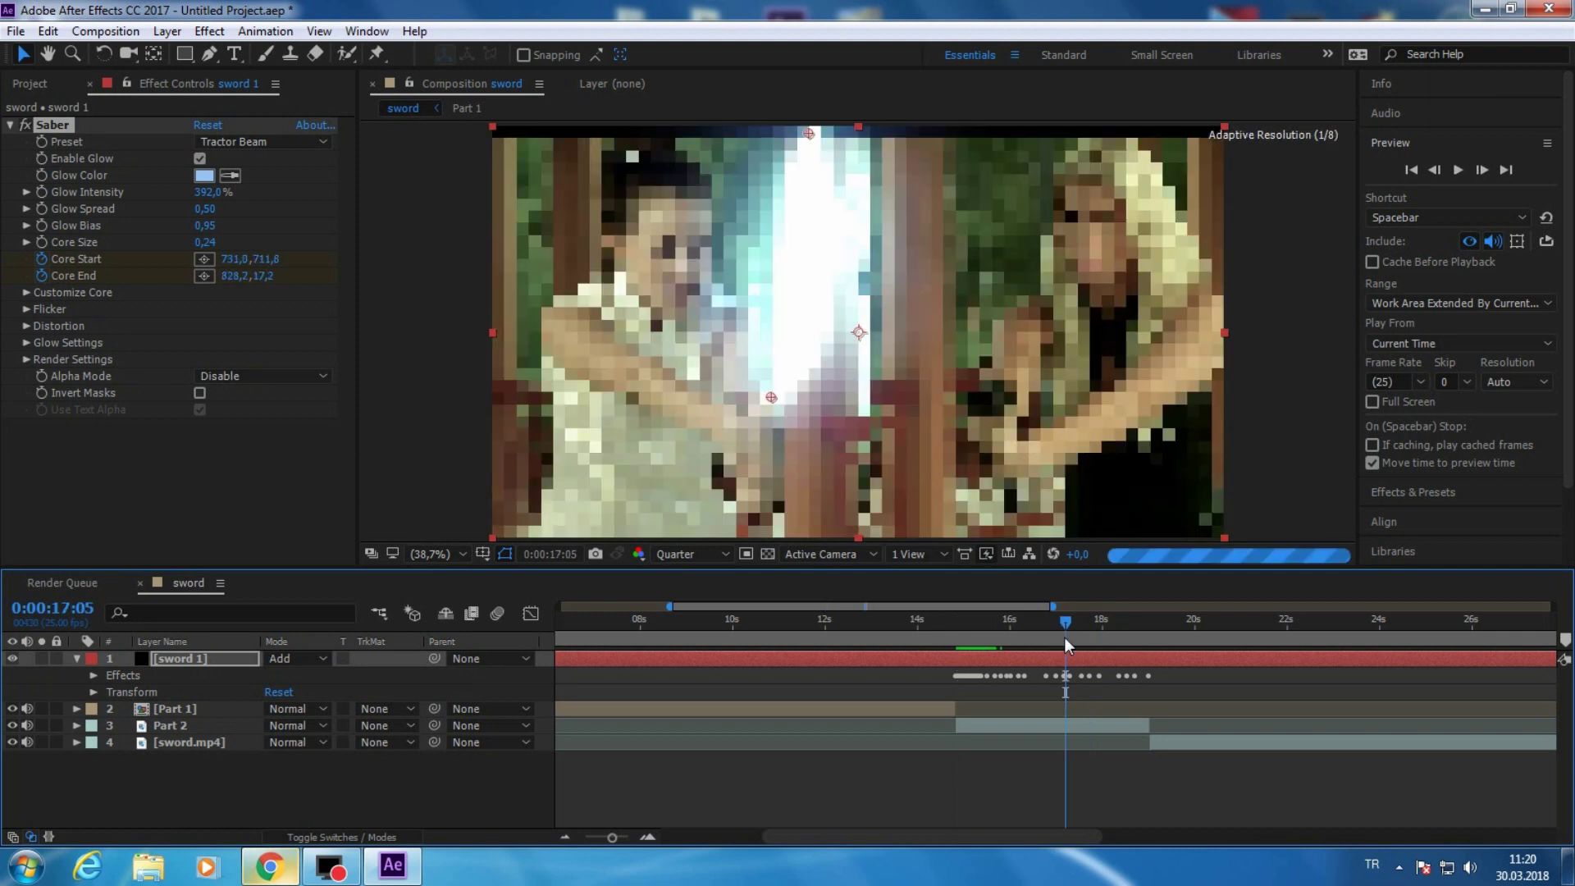
drag(1065, 629, 1145, 642)
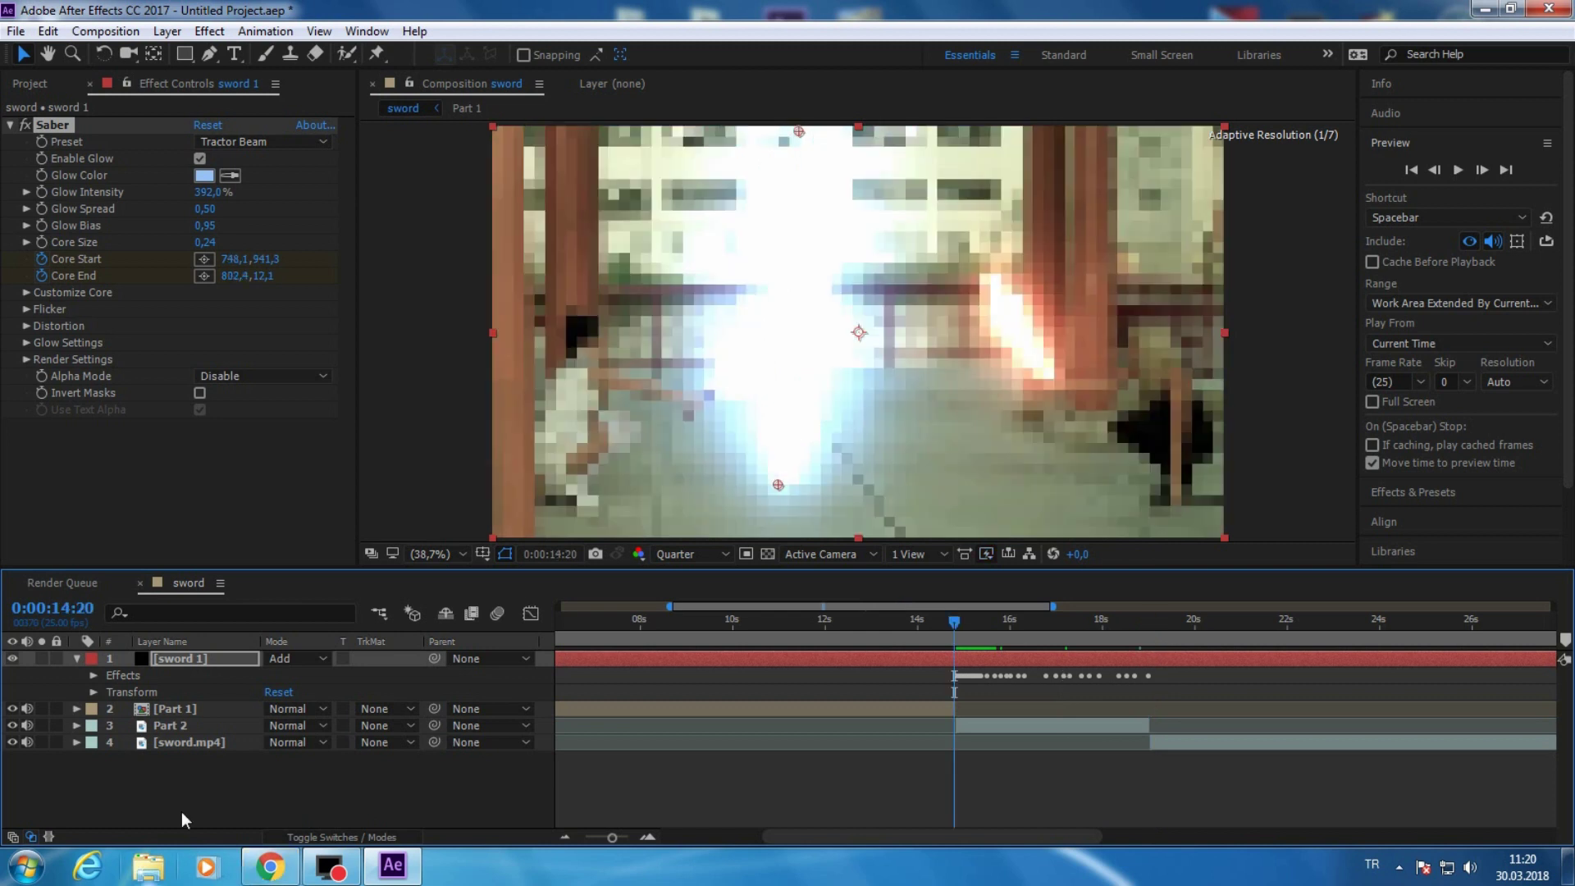
click(252, 817)
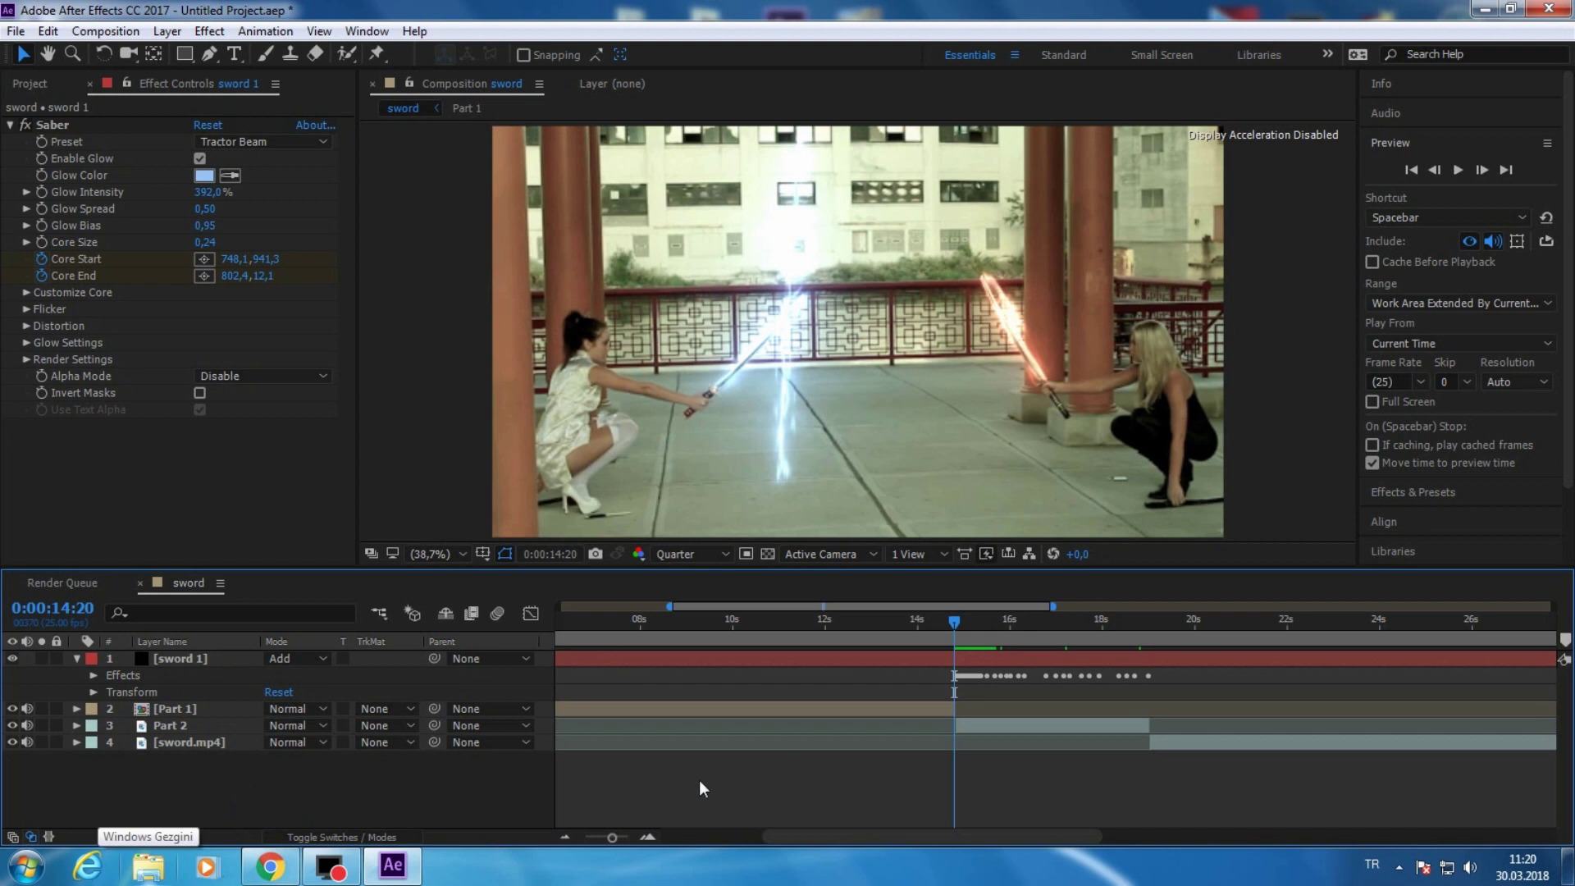
right_click(312, 603)
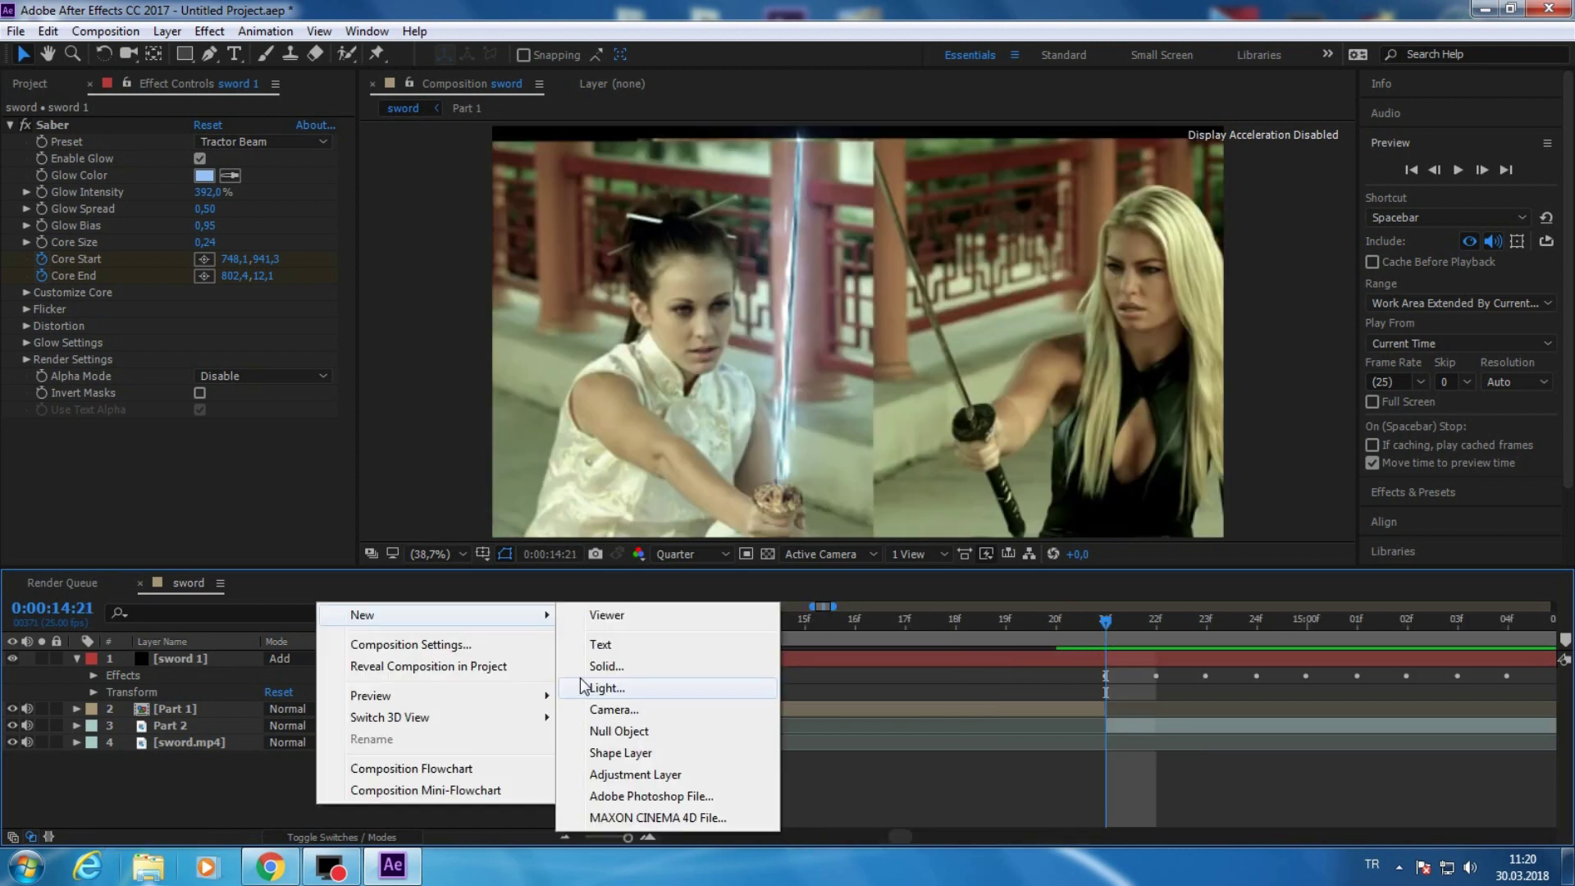
- Add a second saber solid glowing FF0066 pink, spanning the right sword from 1252.8,744.9 to 972.9,30.2
click(603, 671)
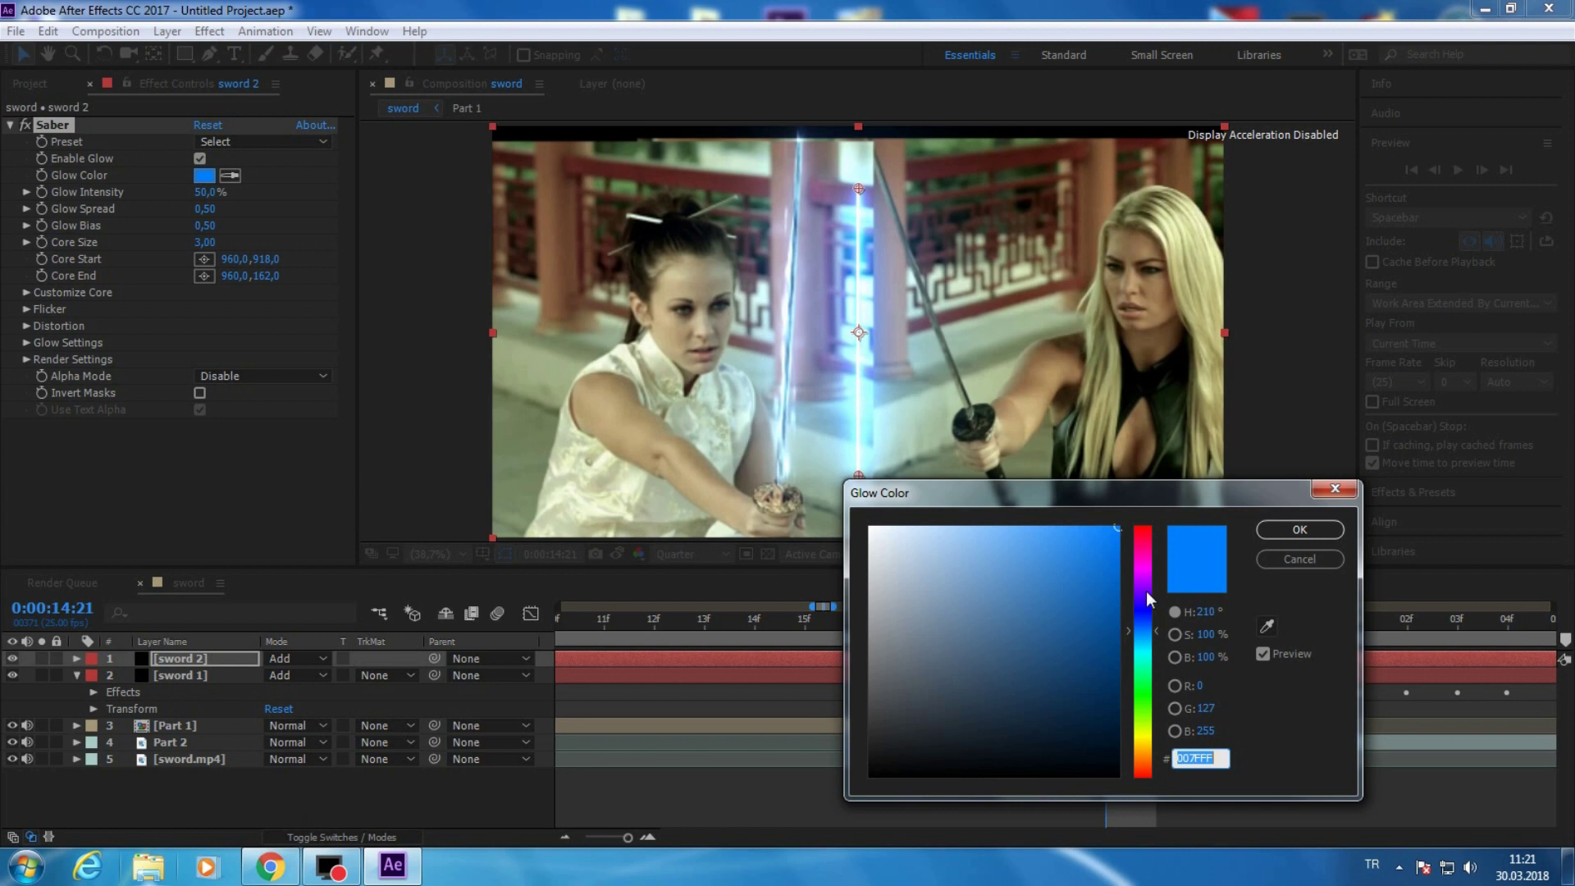
drag(1148, 599, 1145, 542)
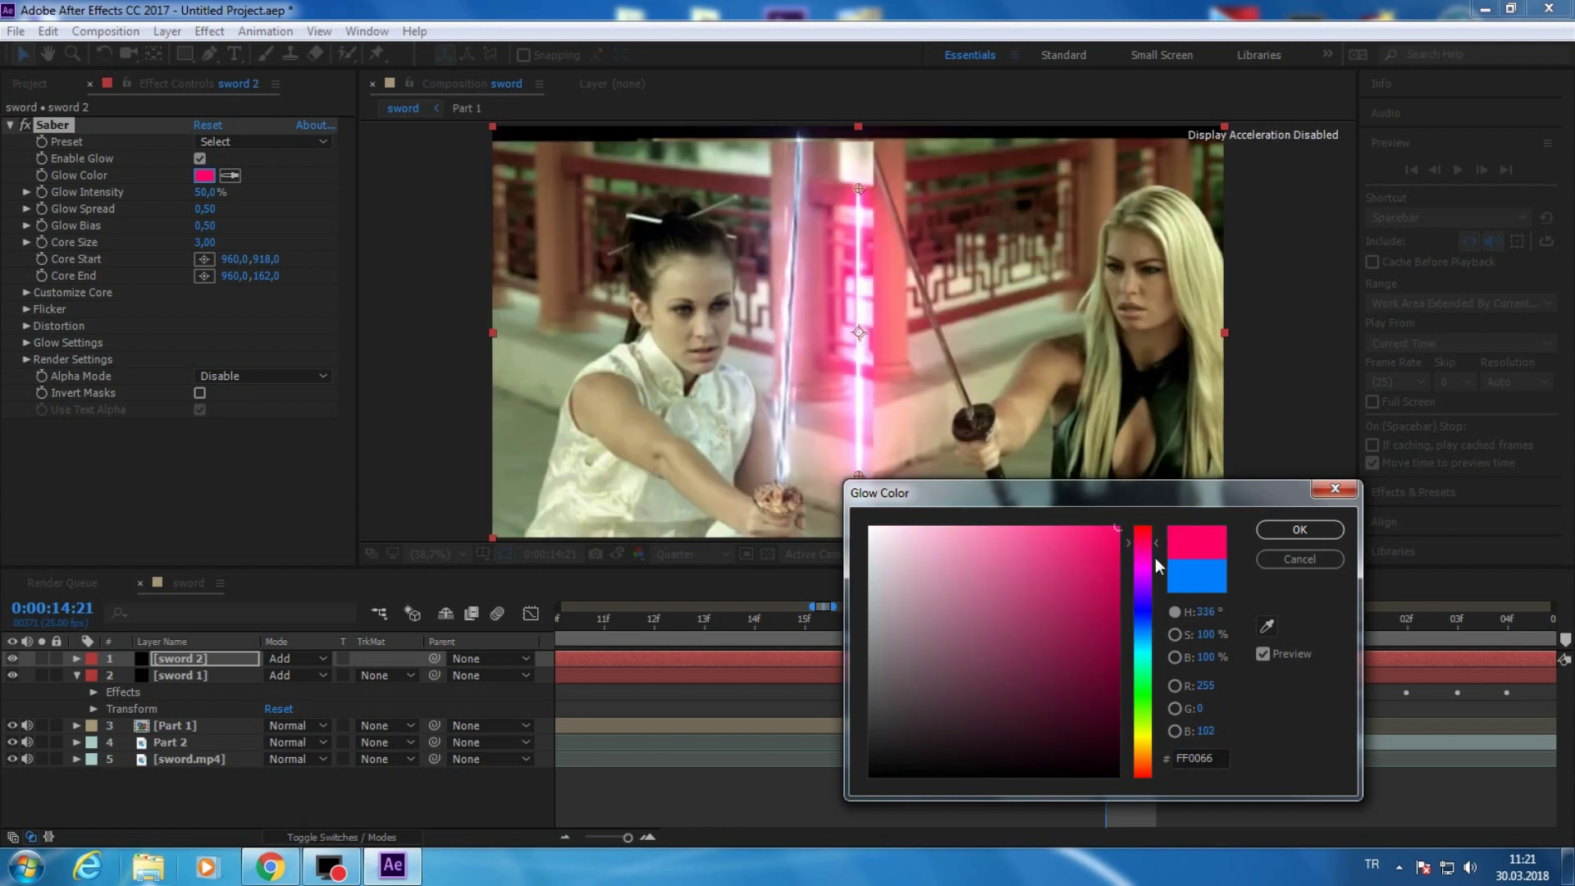
key(Return)
drag(858, 474, 966, 411)
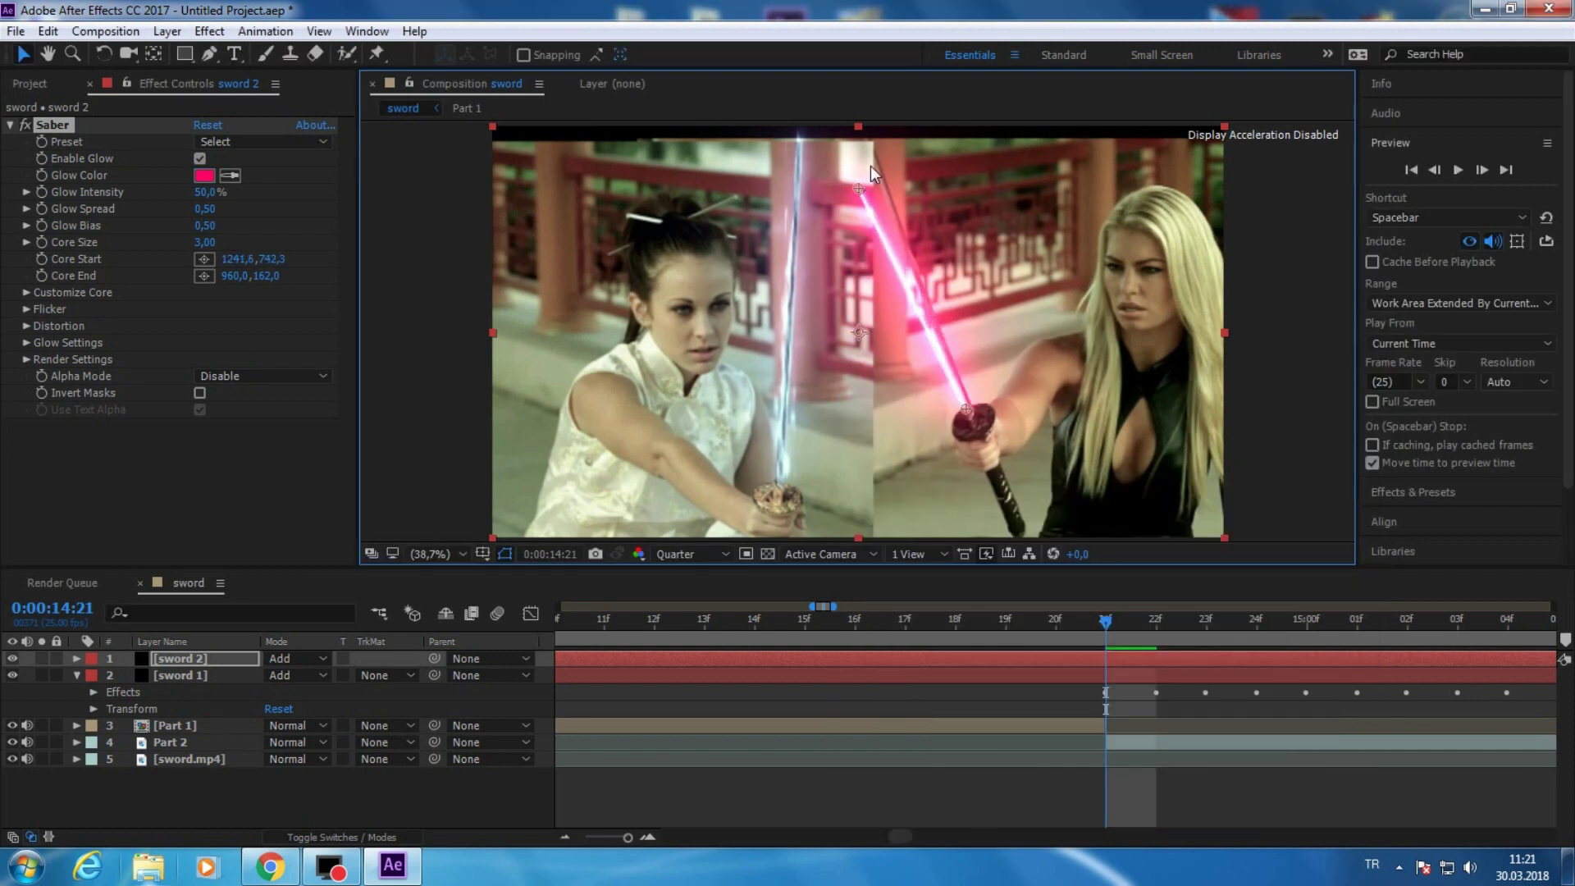
drag(858, 189, 865, 136)
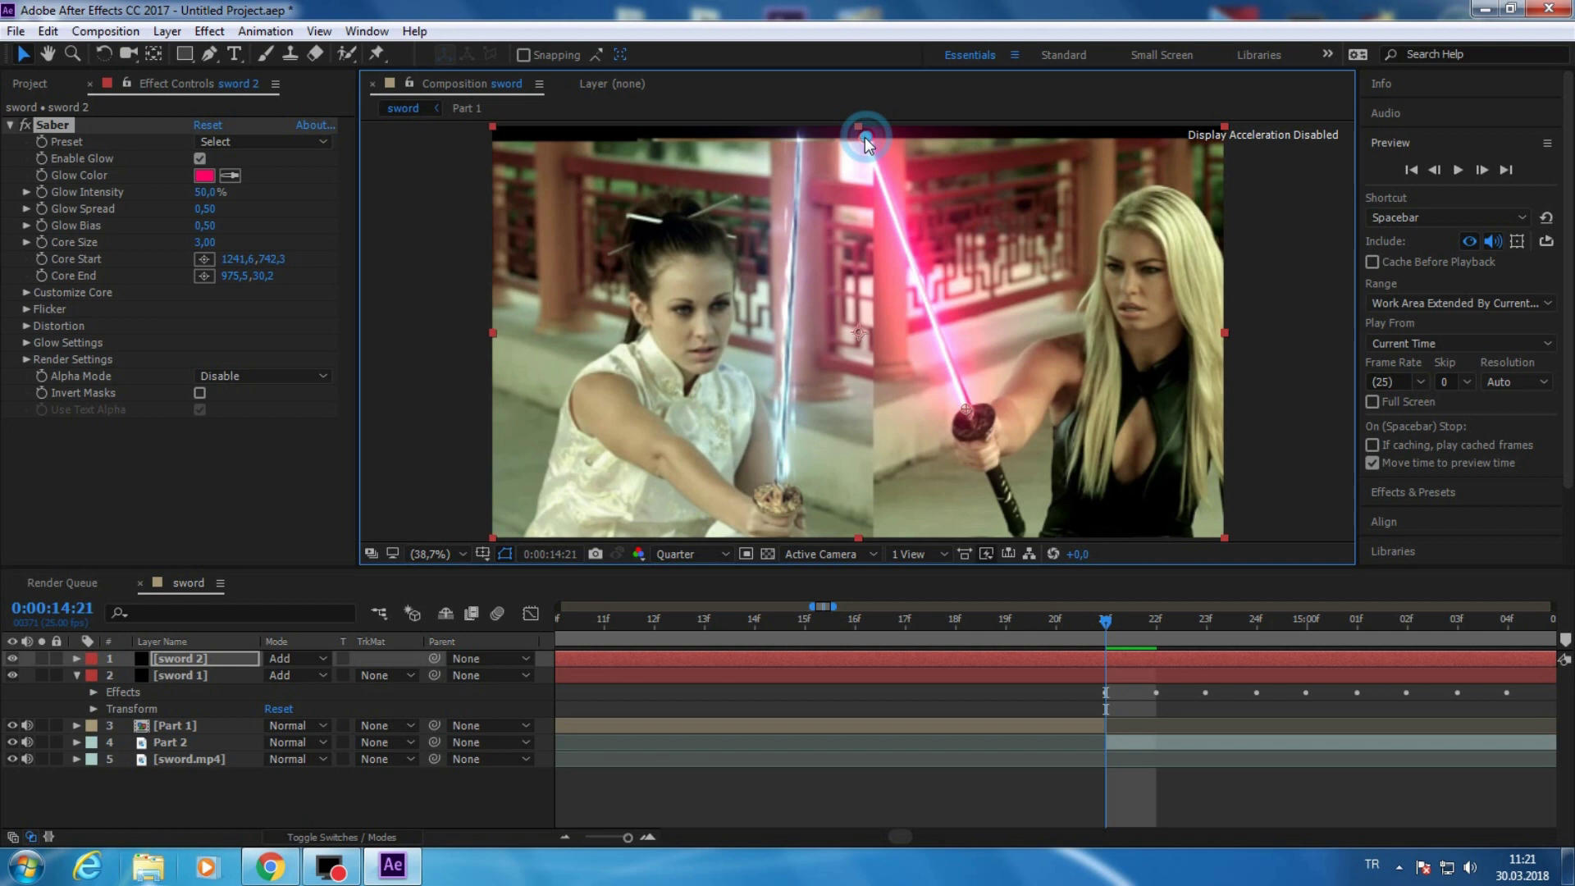
drag(865, 136, 864, 136)
drag(966, 409, 970, 410)
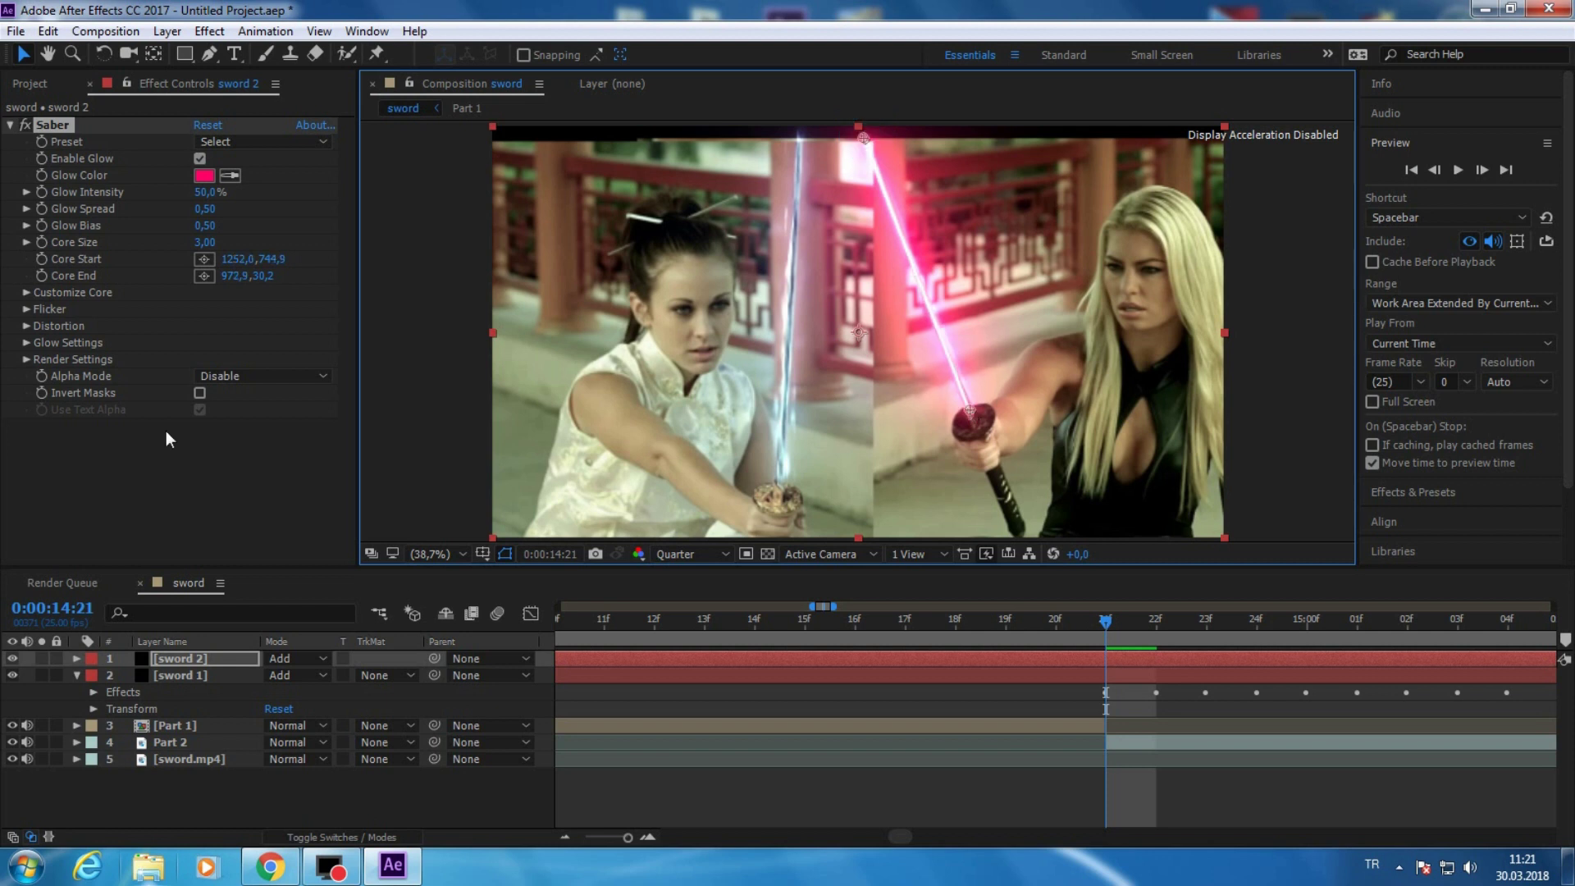
- Apply the Tractor Beam preset to sword 2's saber and keep its glow pink
click(293, 143)
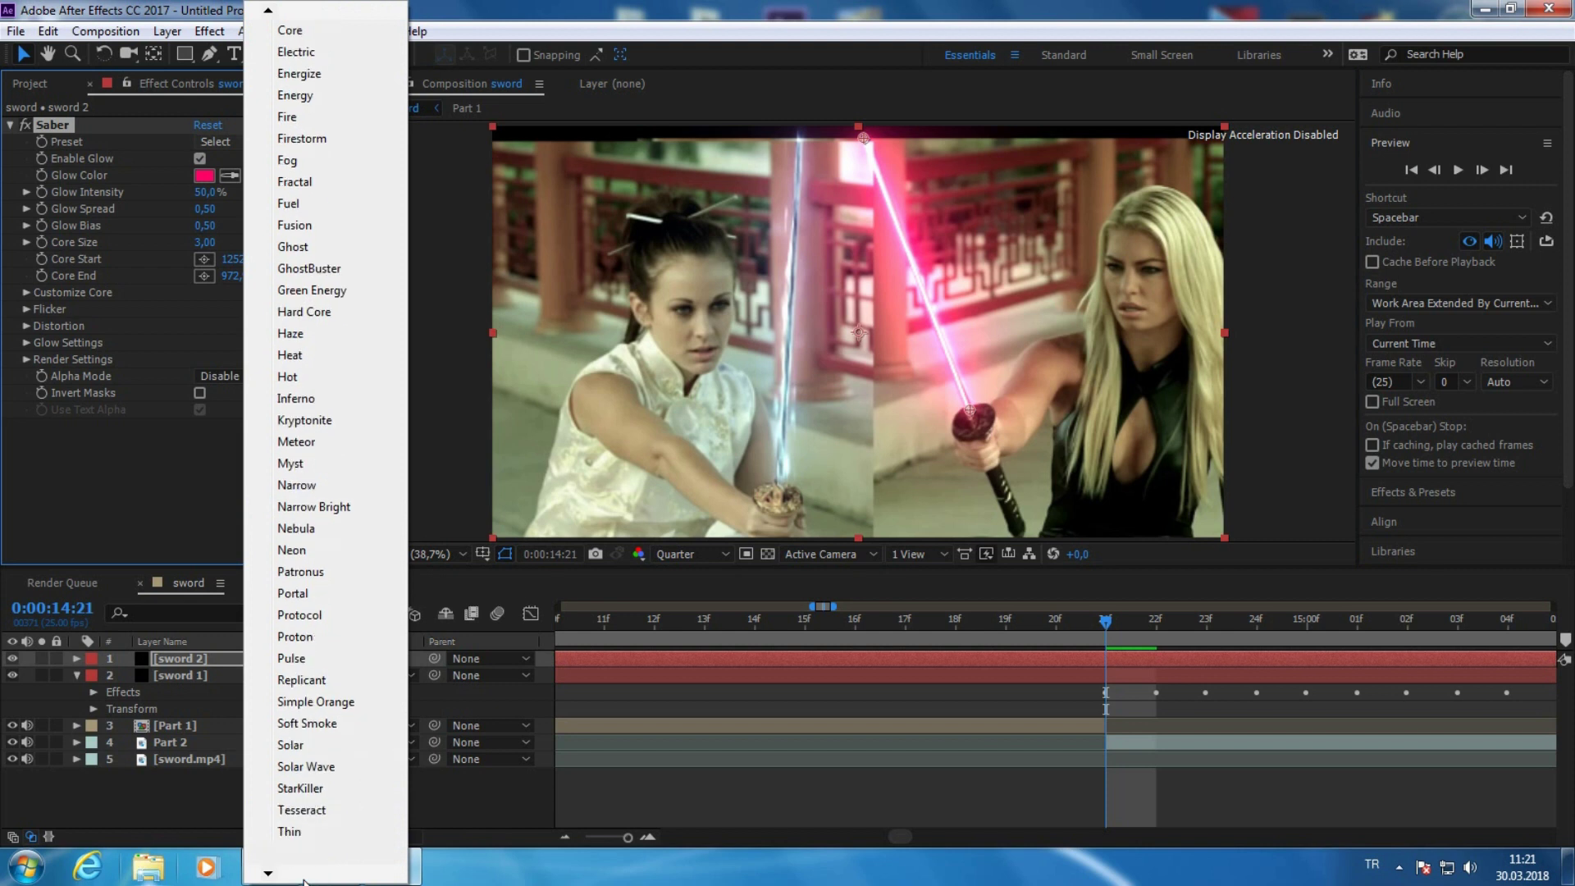
click(300, 831)
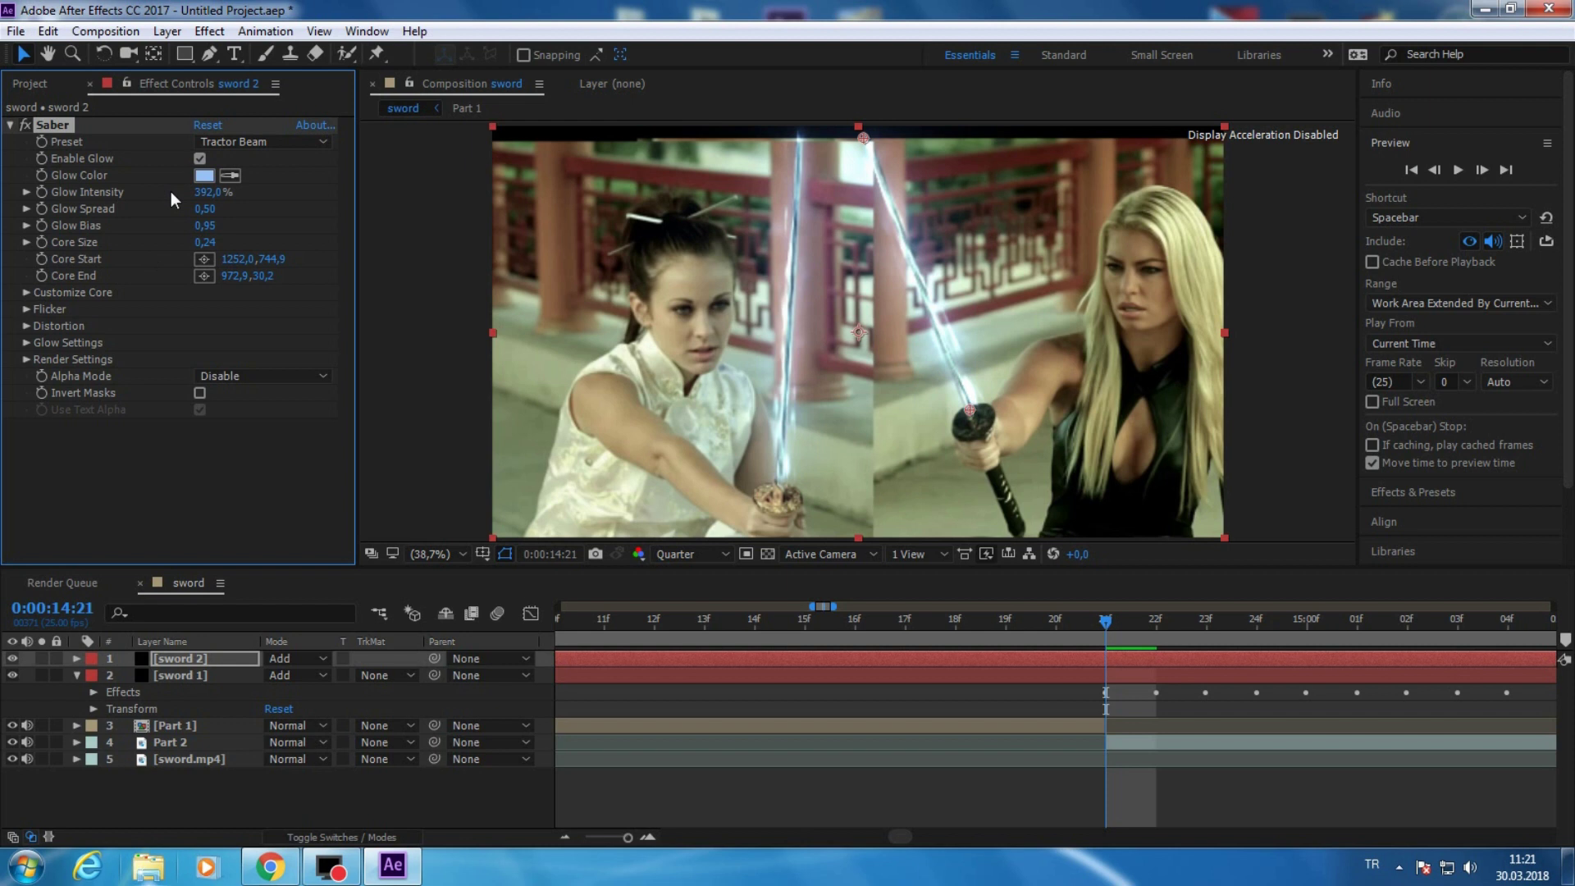
click(204, 175)
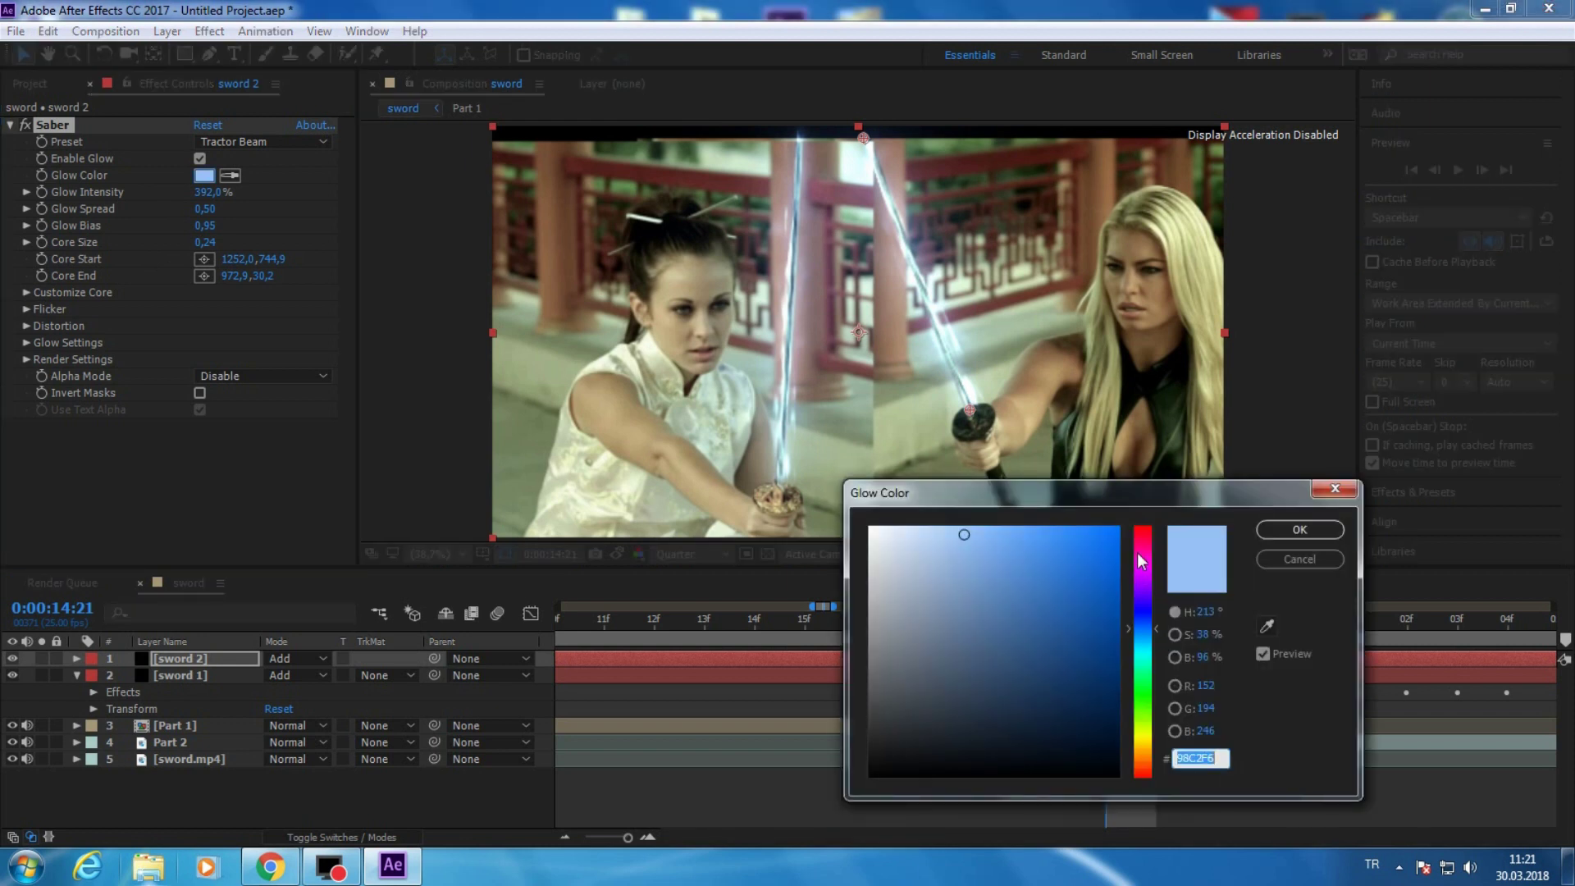
click(1141, 561)
key(Return)
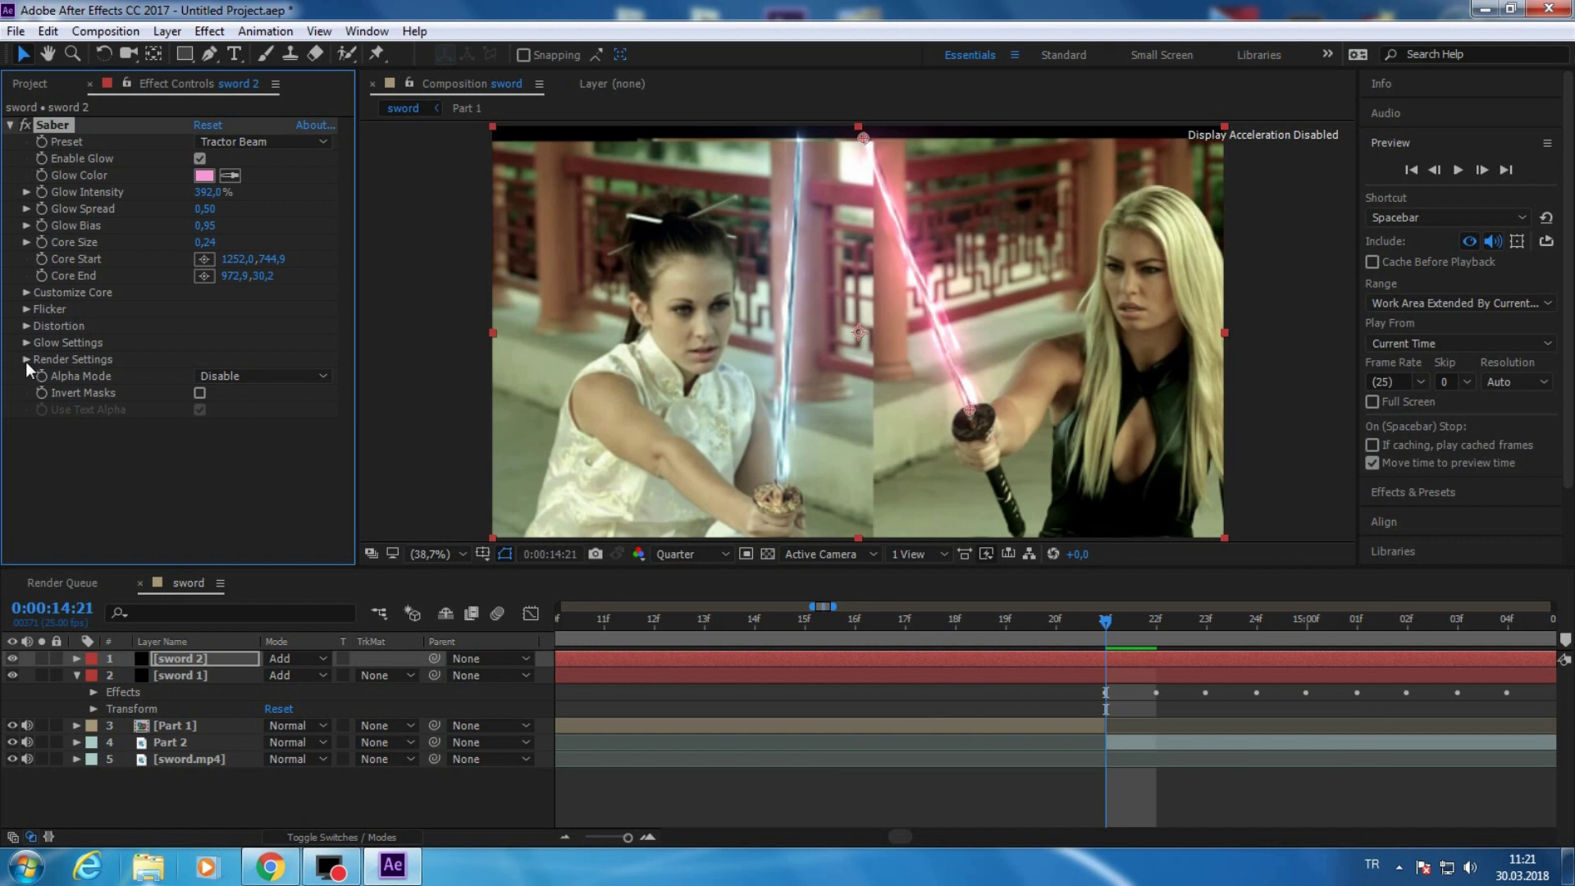
- Set a keyframe on the pink saber's core points at 14:21
click(27, 361)
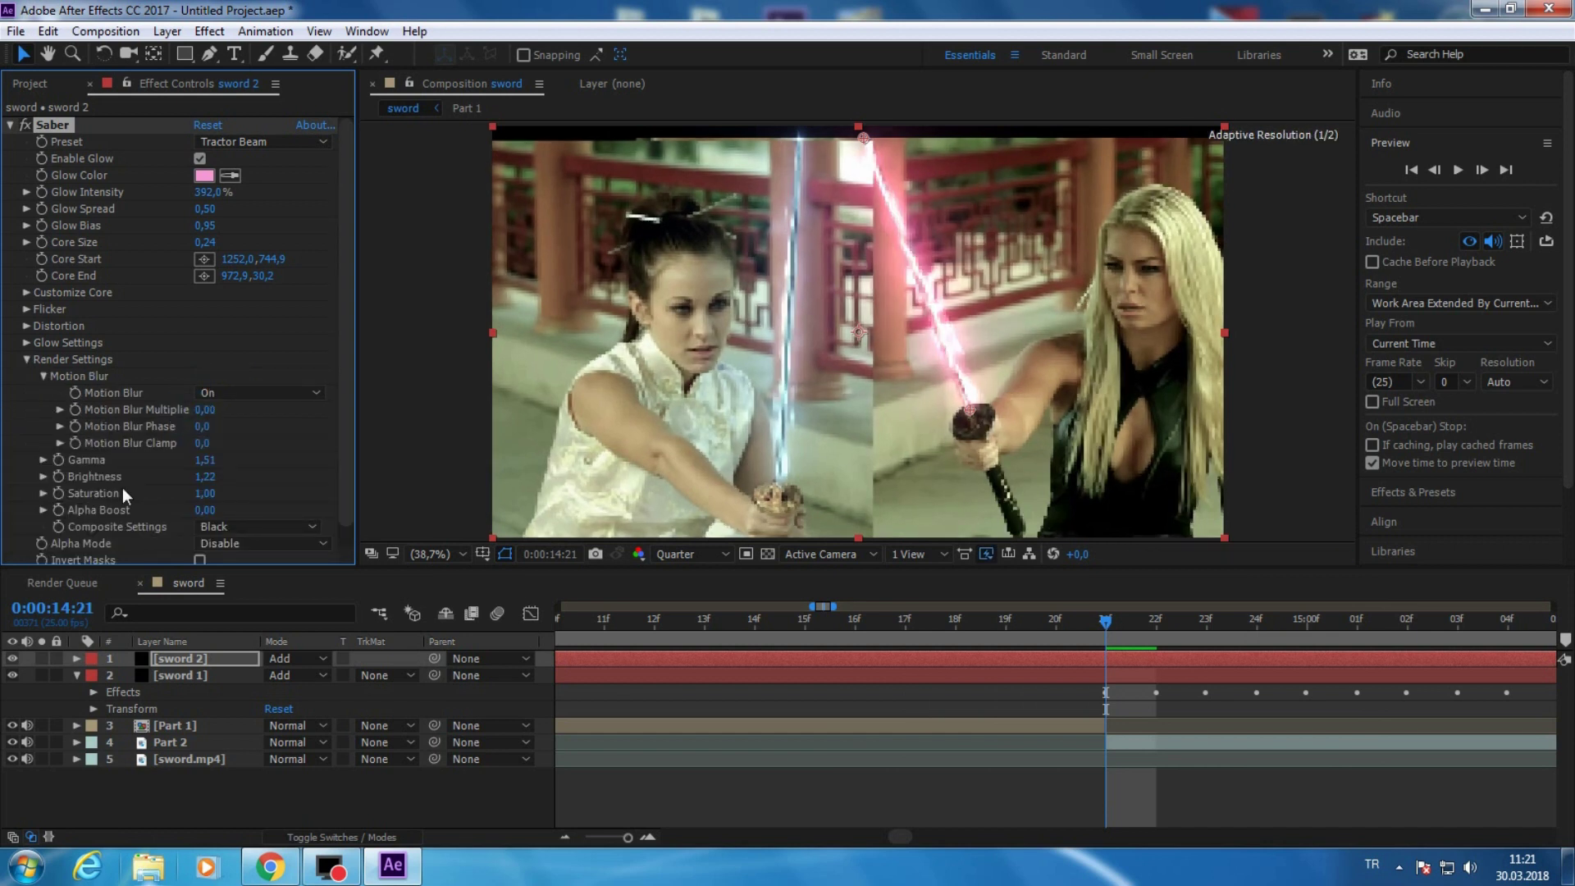
click(26, 360)
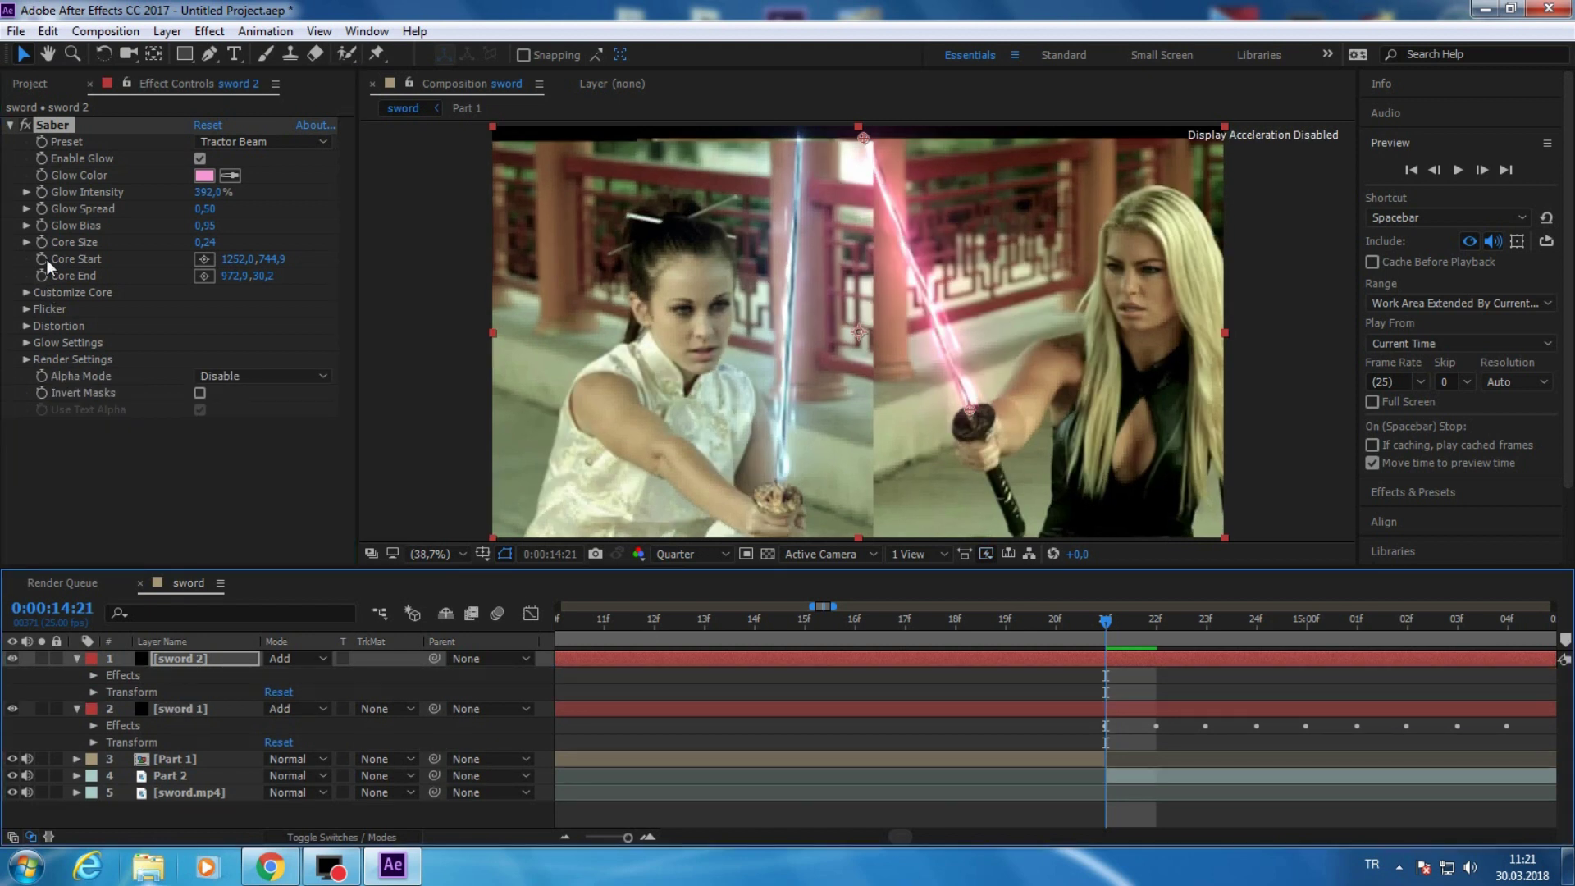
click(46, 260)
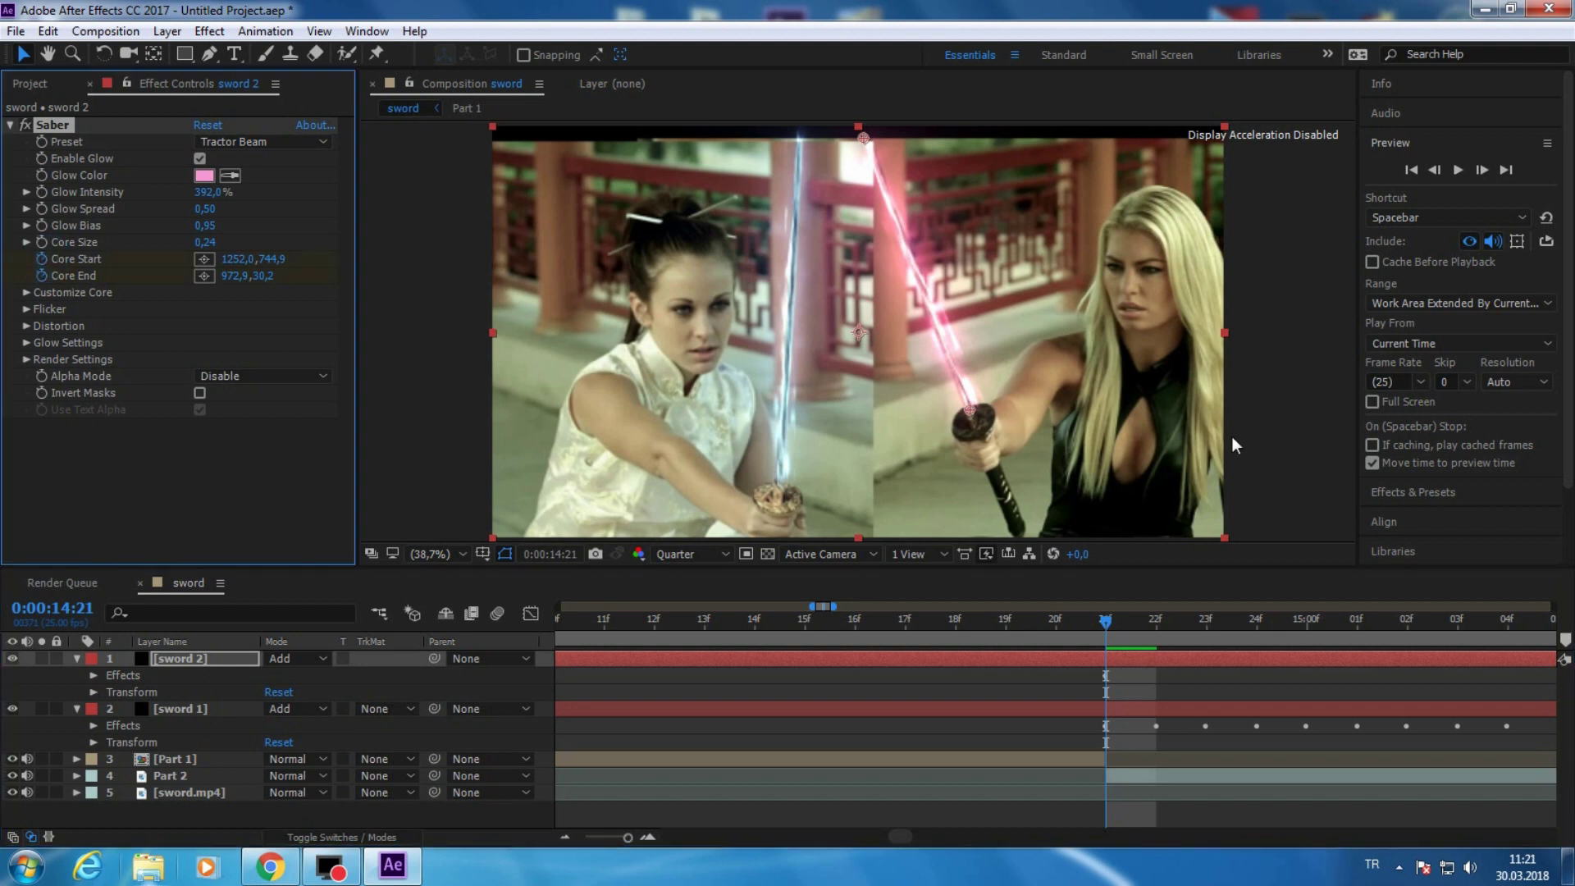
- At 14:22, hide both saber glows, toggle sword 1's lock, and select the sword 1 layer
click(1481, 170)
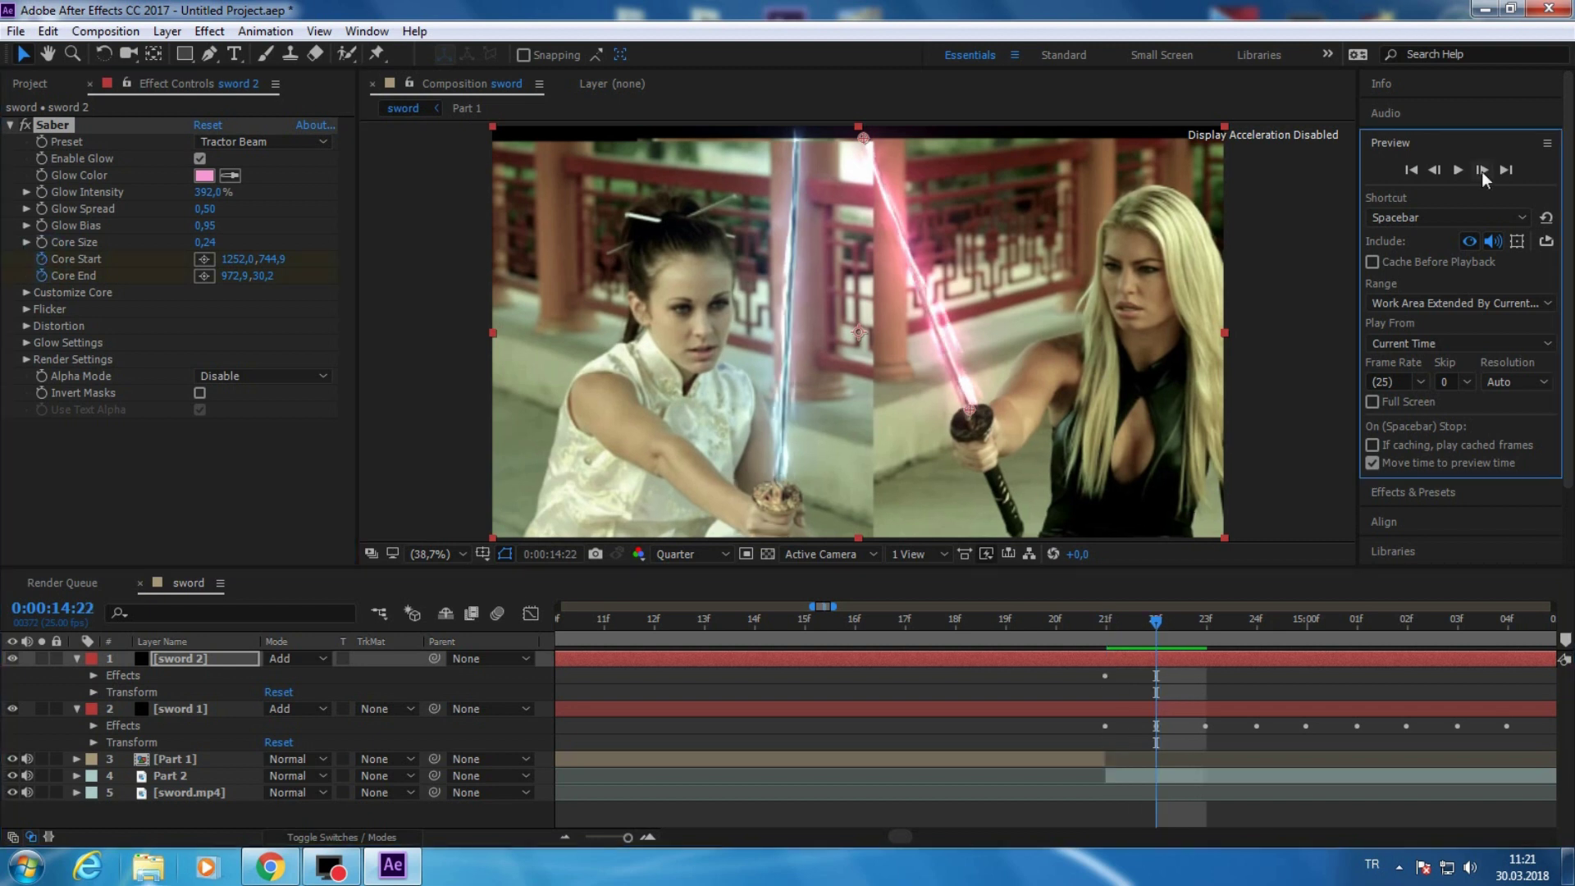
click(12, 658)
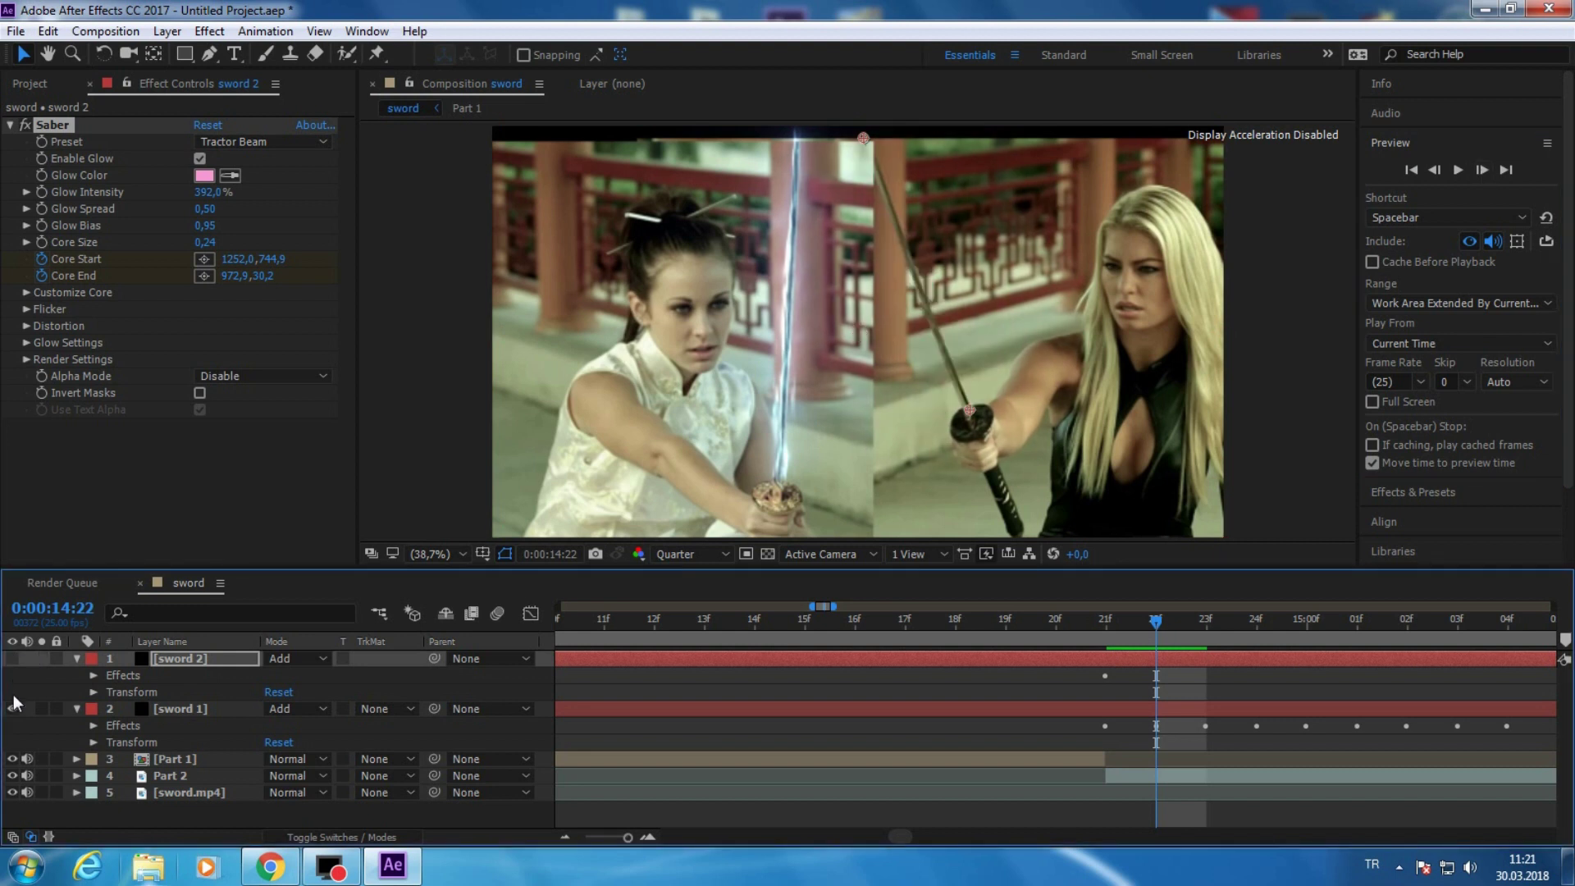
click(13, 707)
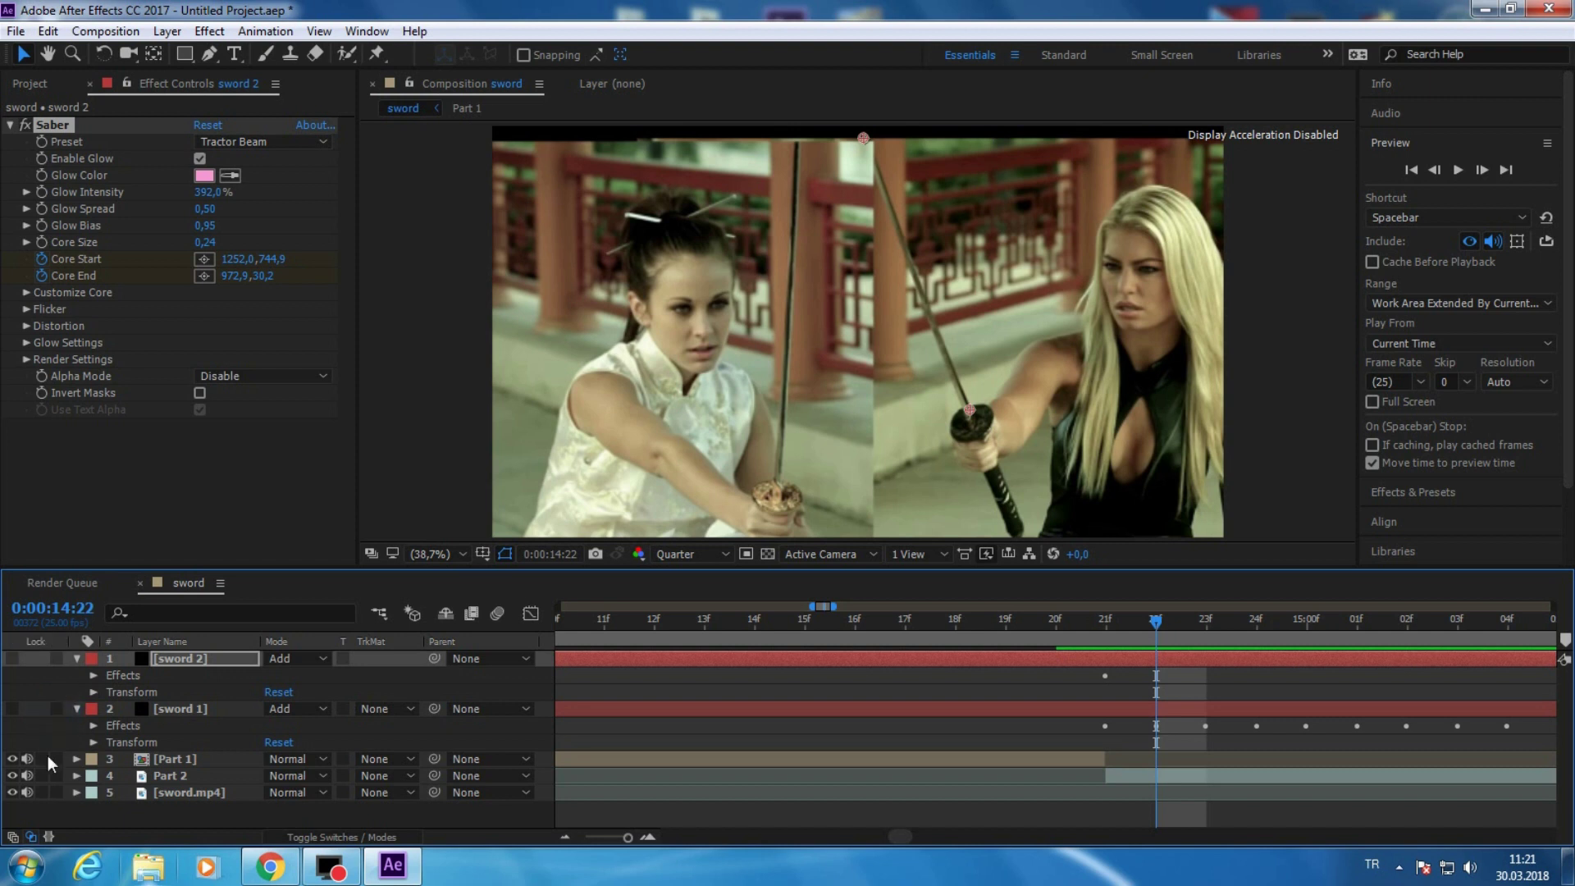
click(56, 708)
click(243, 708)
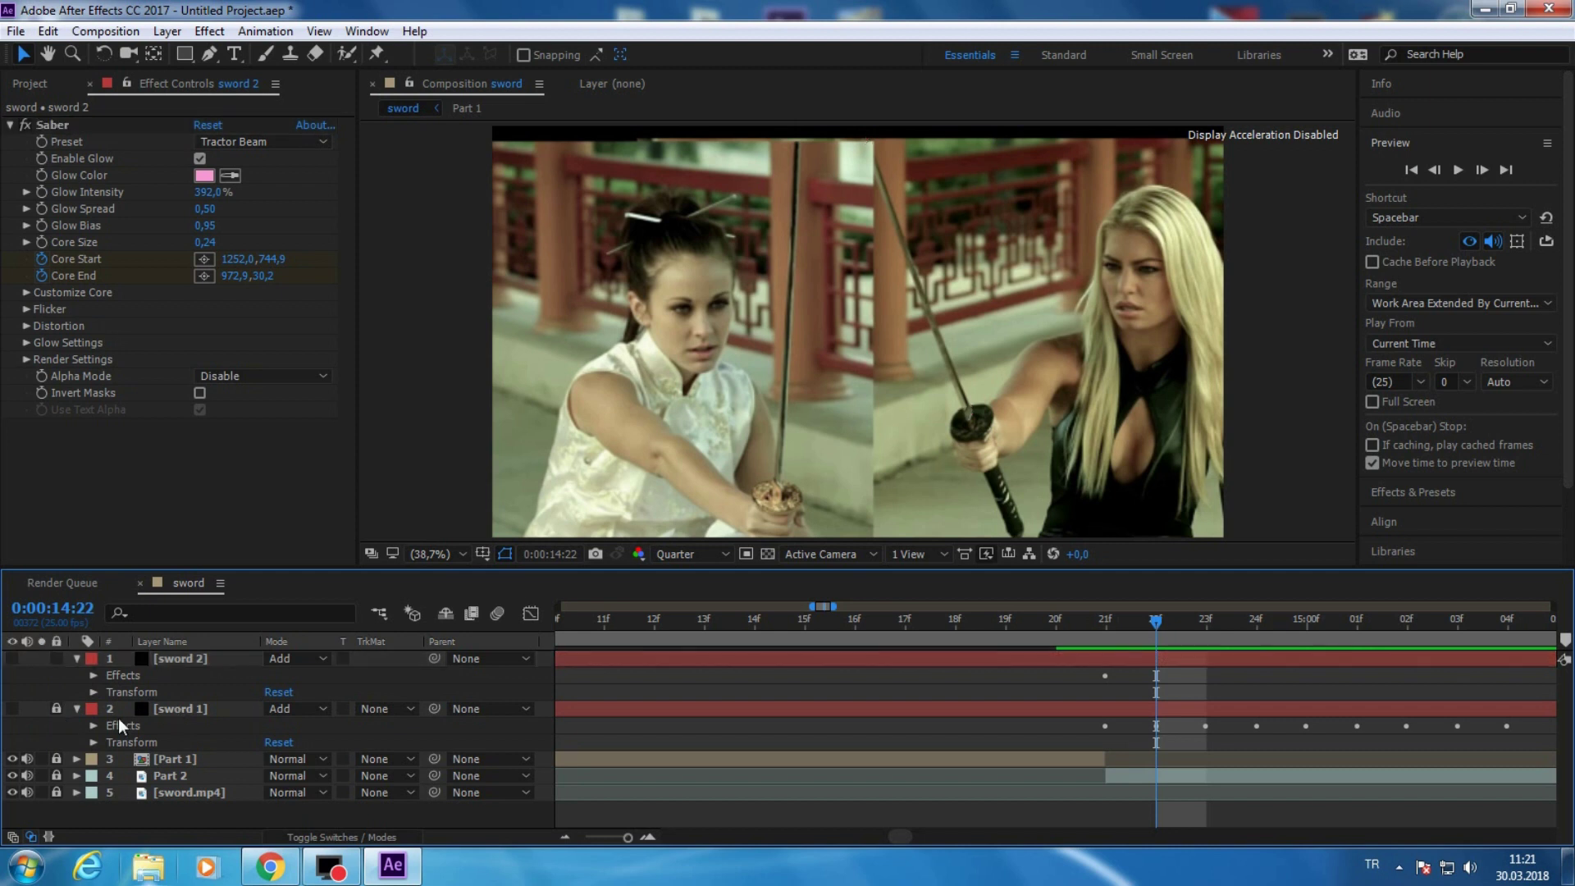
click(56, 708)
click(220, 658)
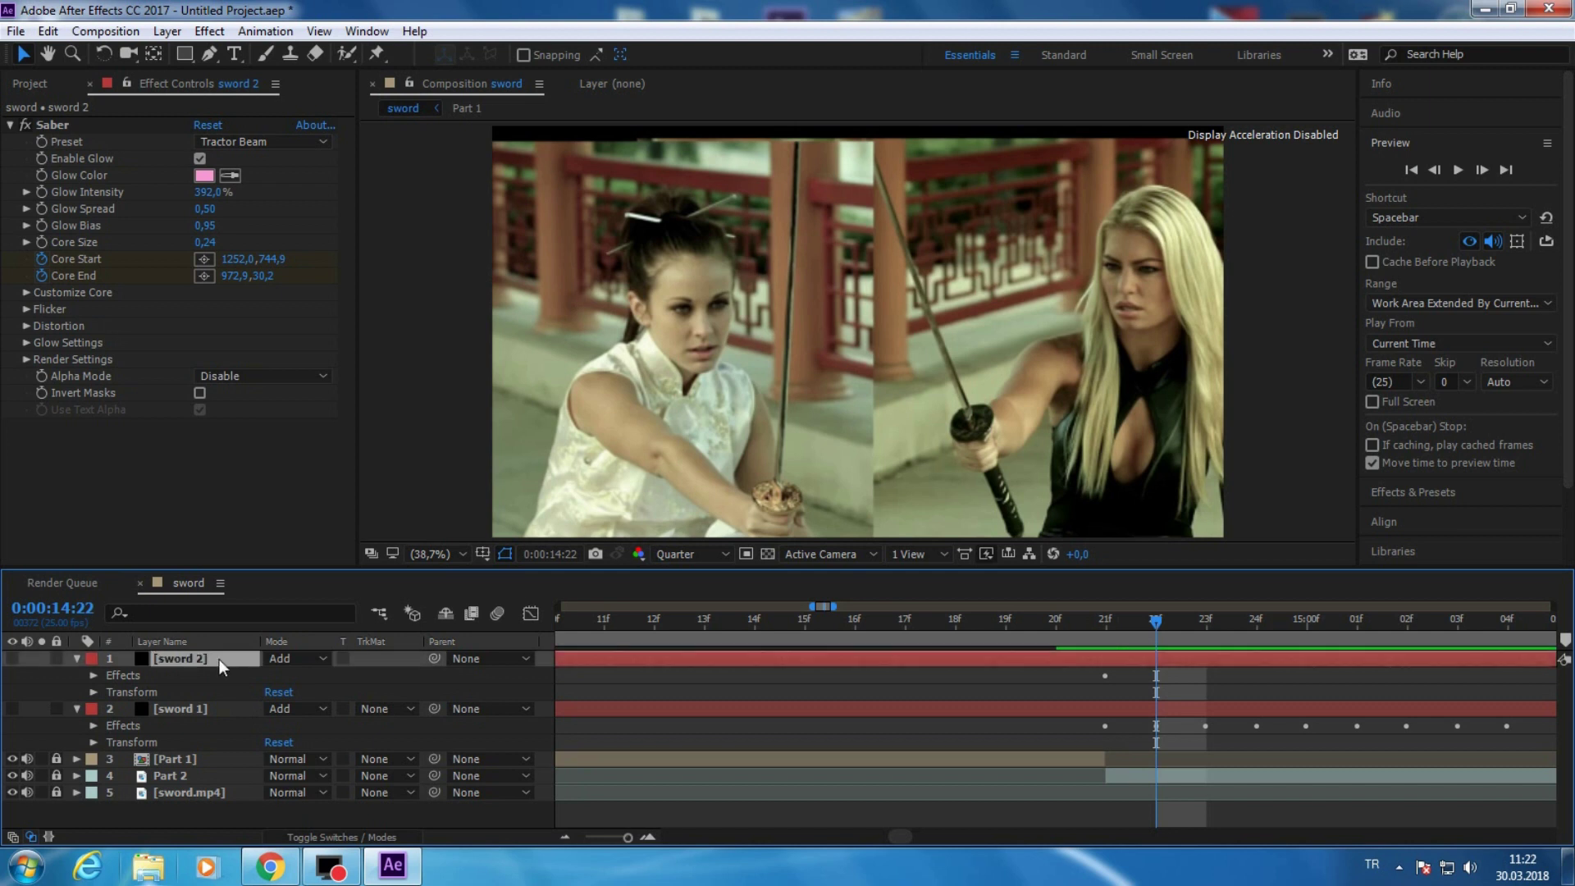
click(197, 710)
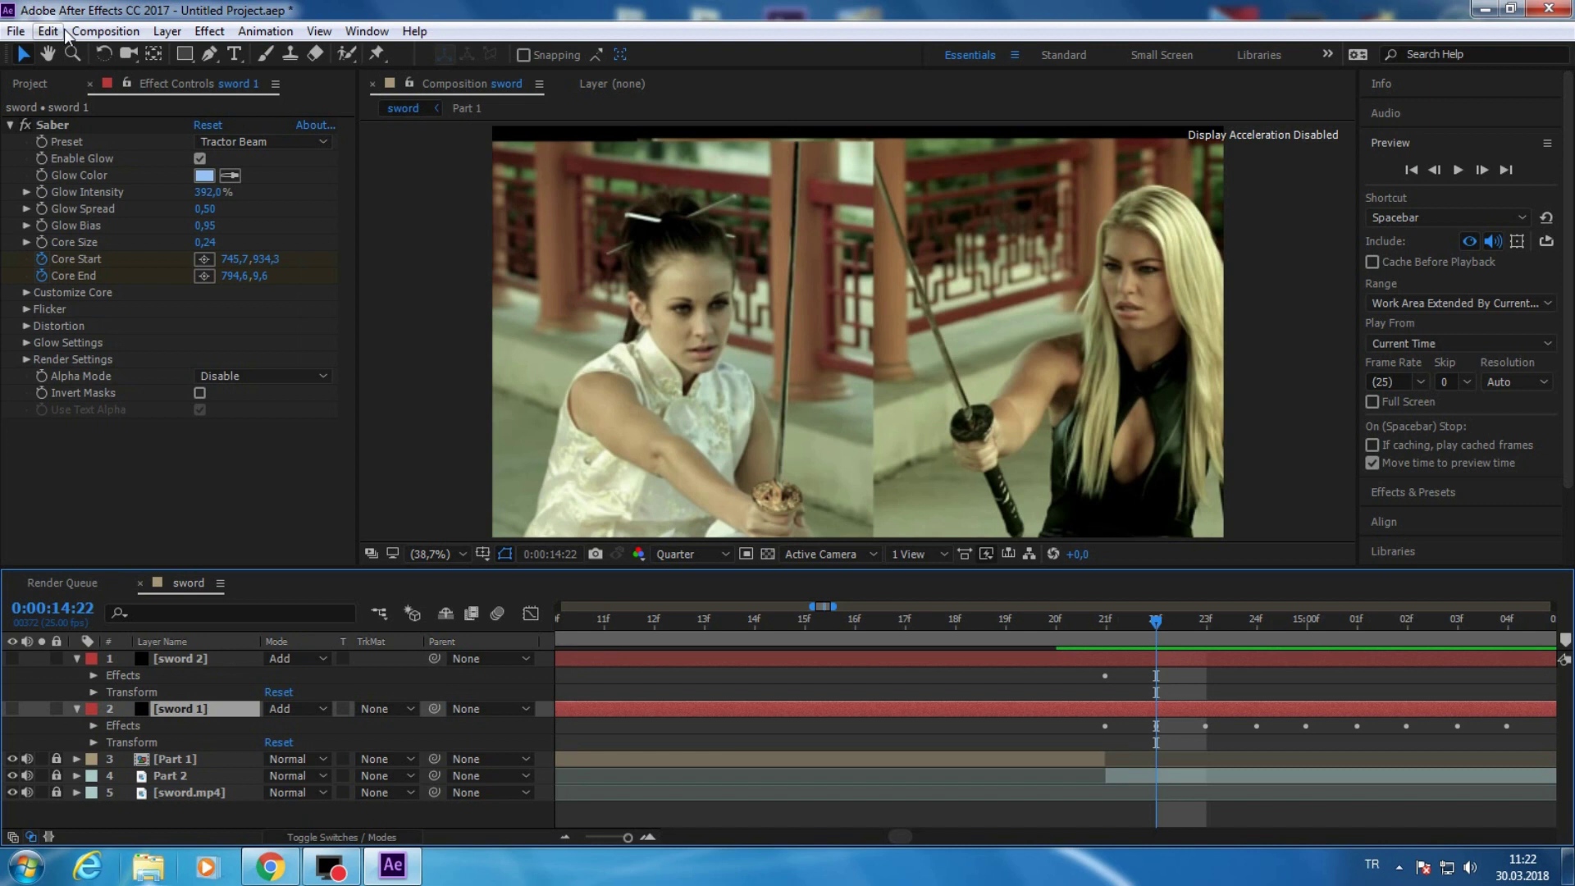
- From frame 14:23, place the pink saber's Core Start on the blonde fighter's hilt
drag(1154, 625, 1196, 627)
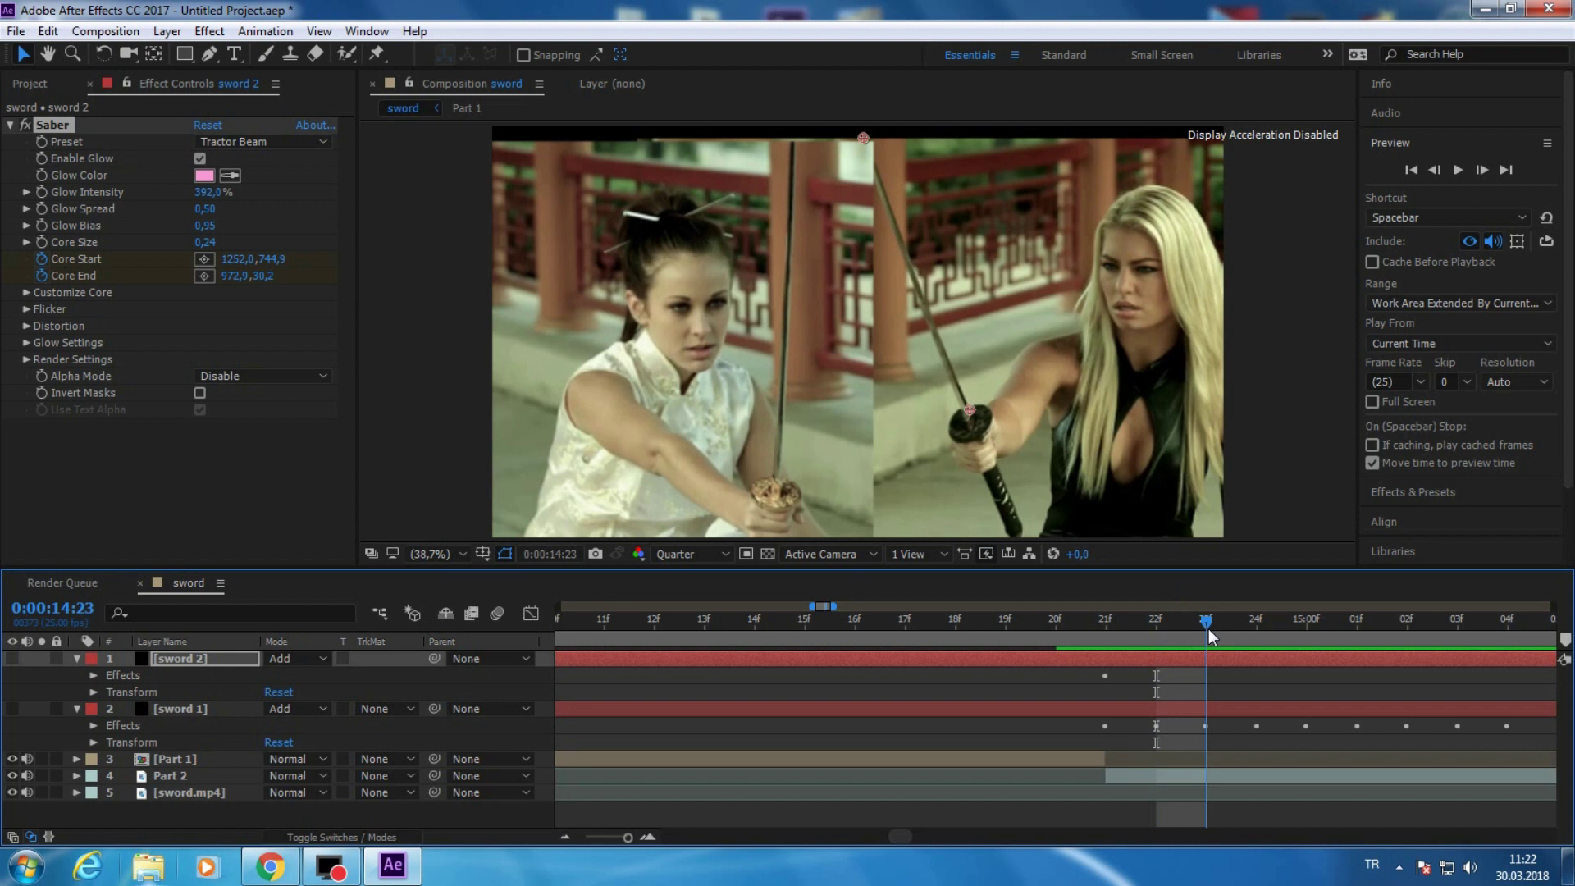
key(Page_Down)
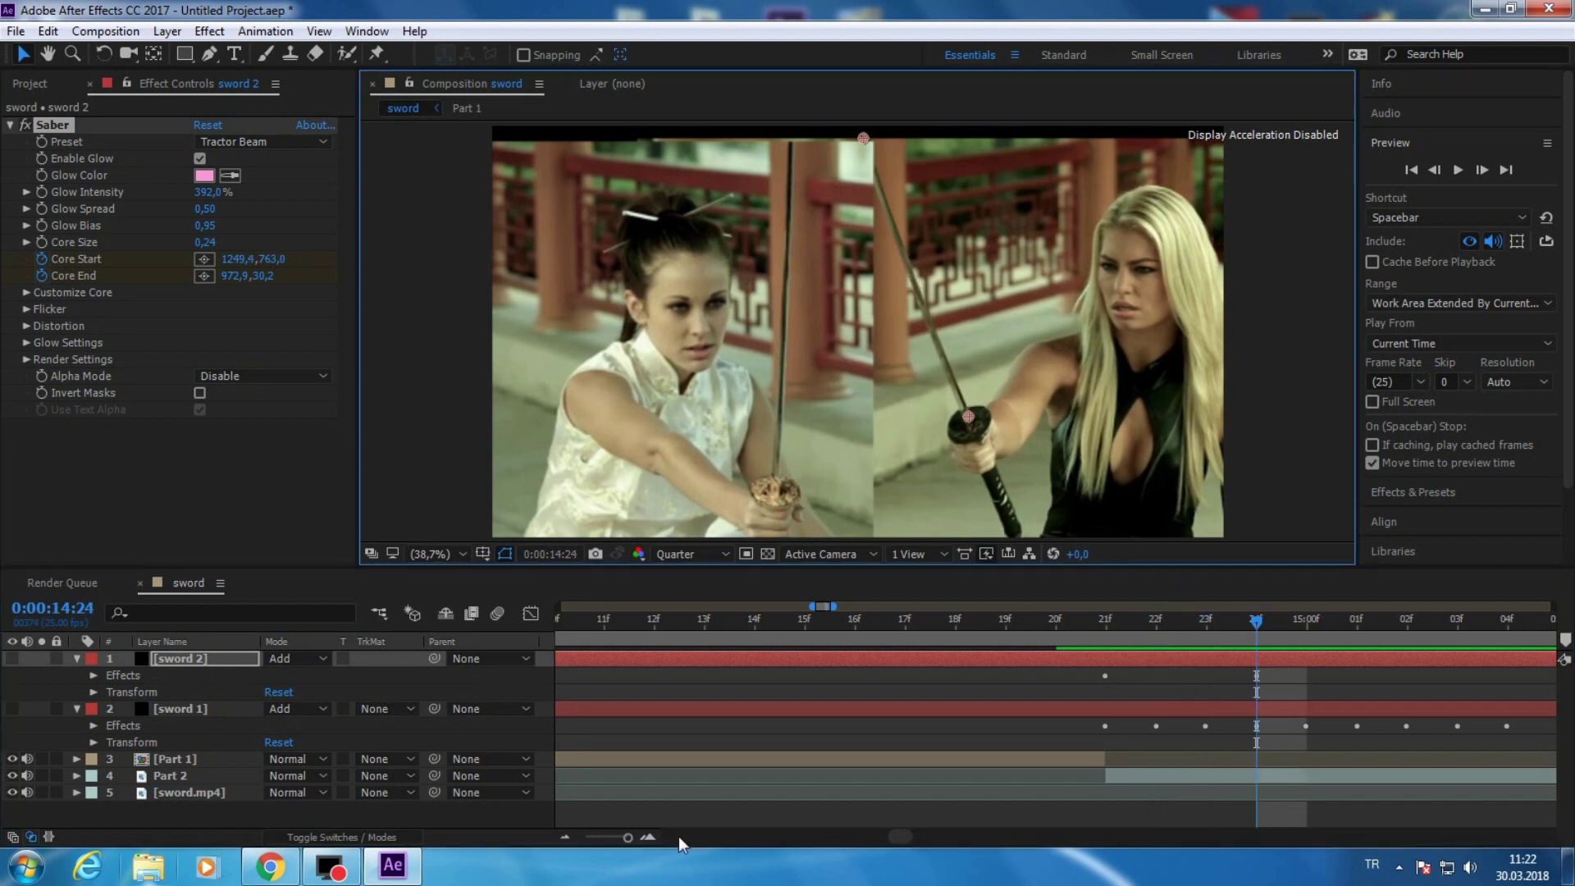
key(;)
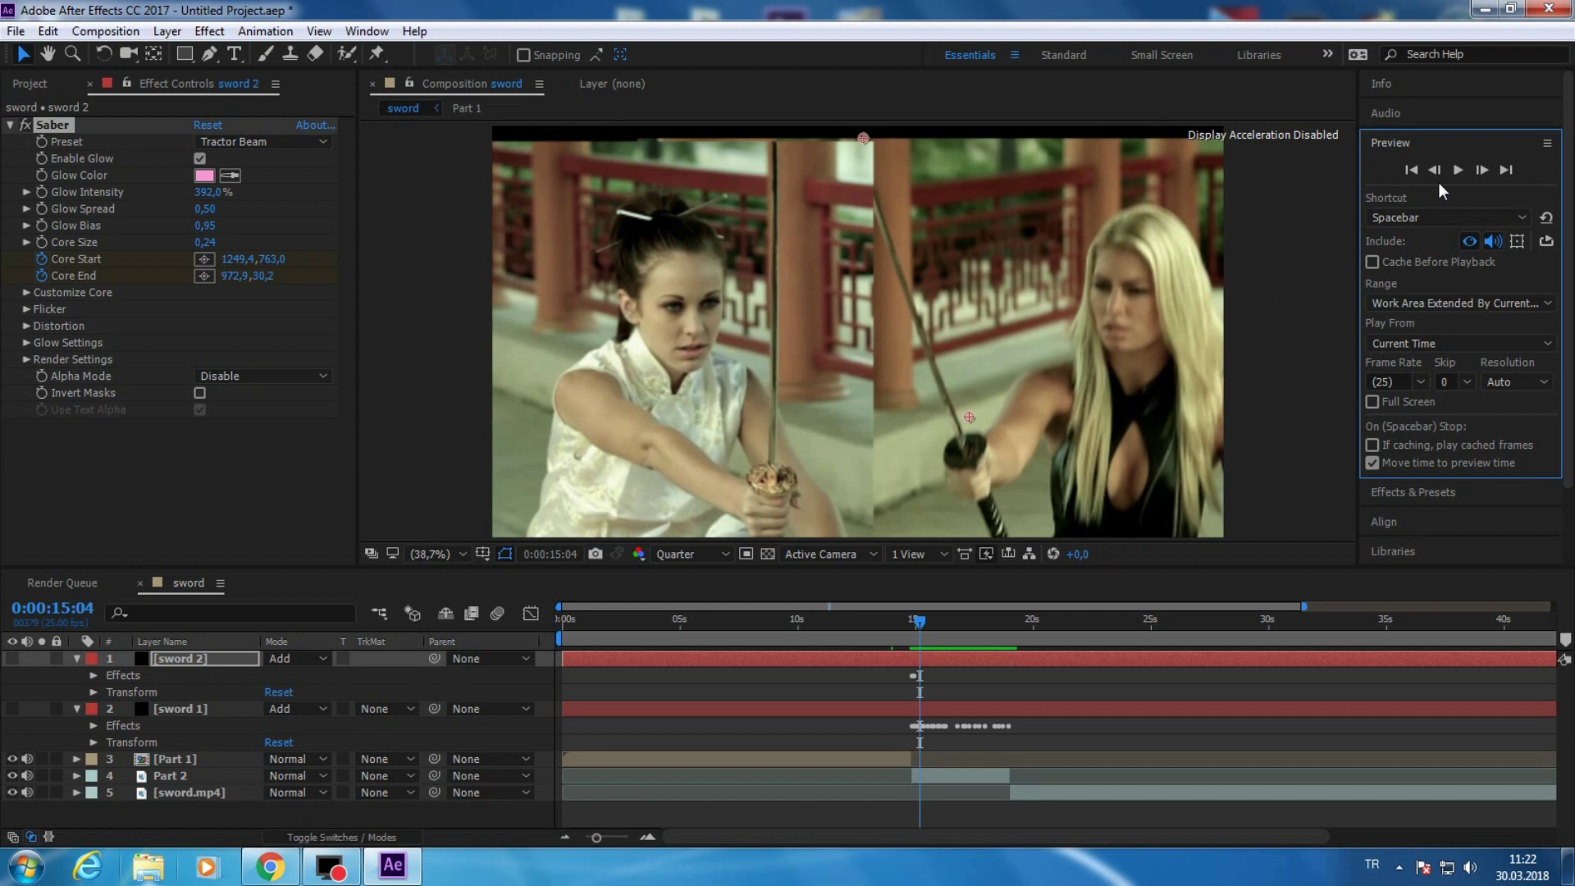
key(Page_Up)
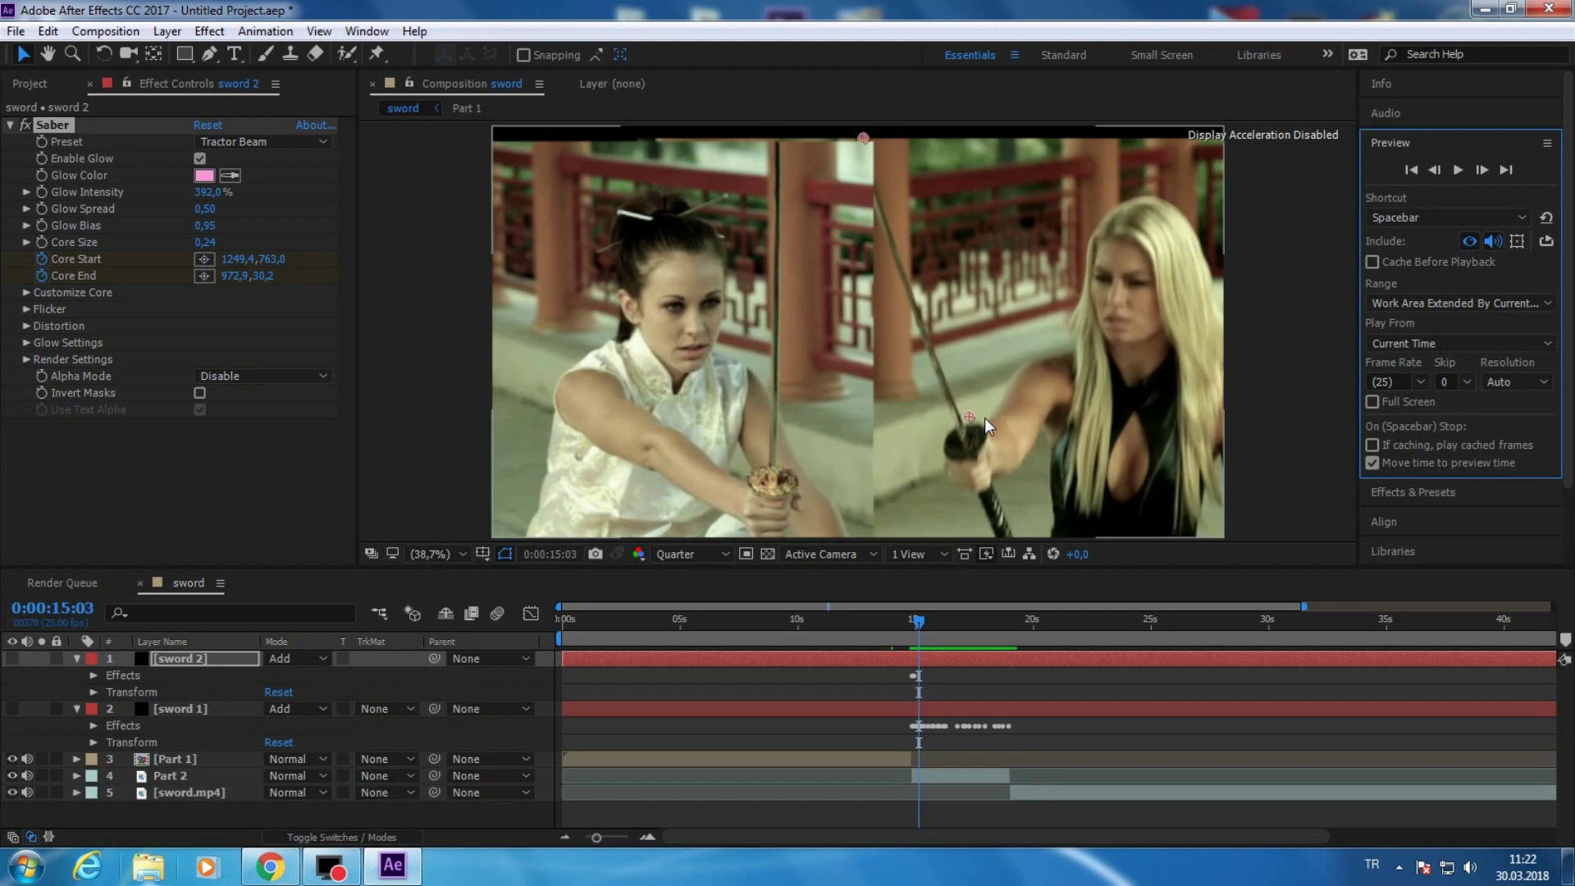
key(Page_Down)
drag(969, 417, 962, 441)
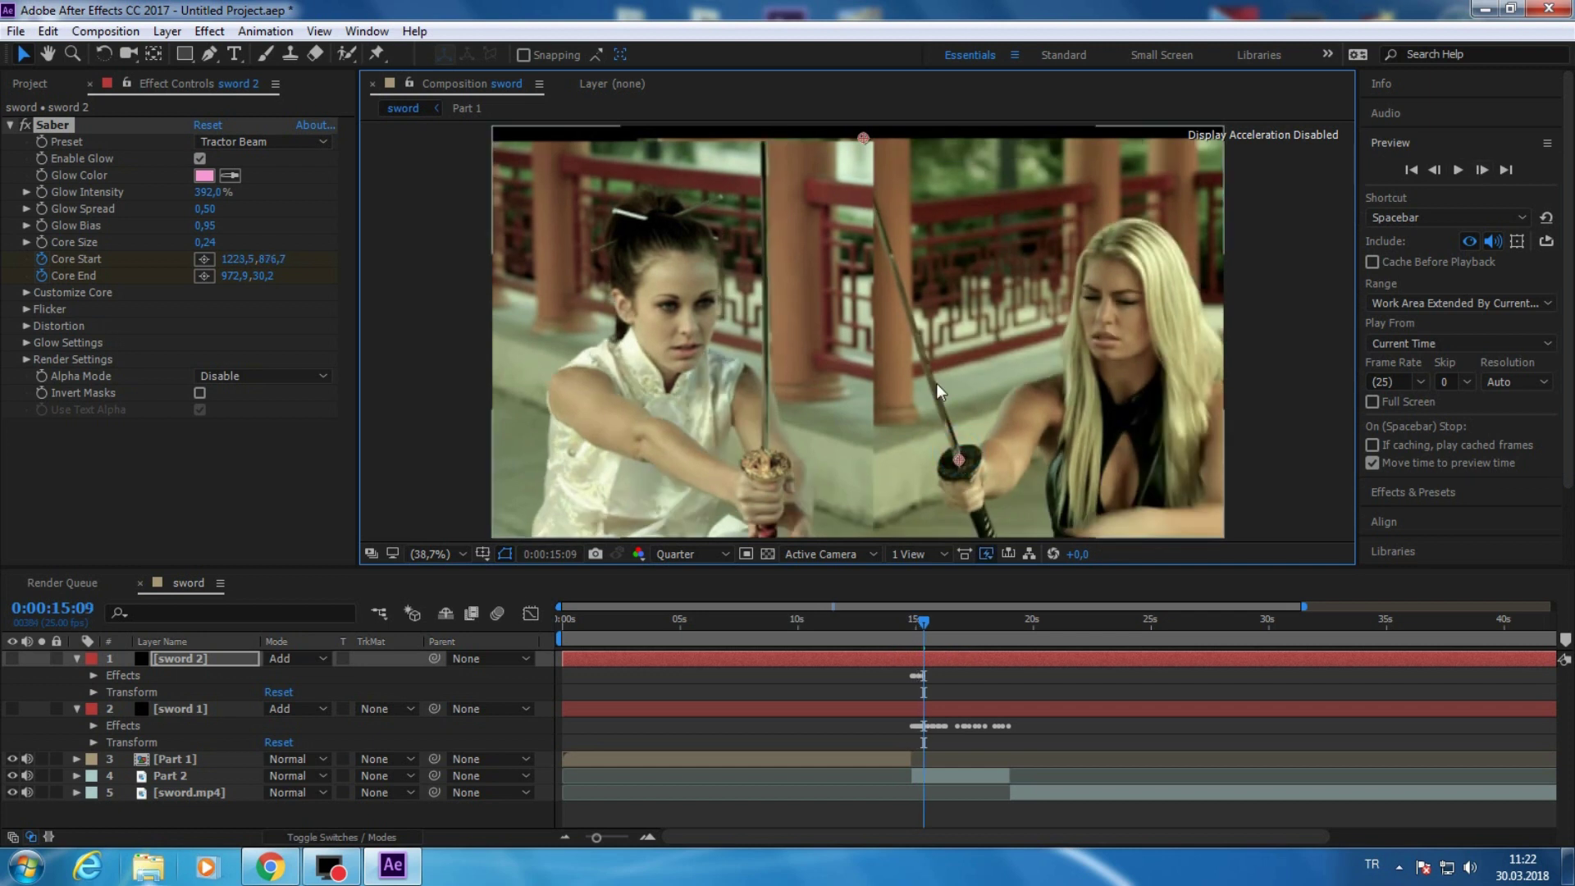
- Advance a few frames, keeping Core Start on the hilt and Core End on the blade tip
click(1482, 170)
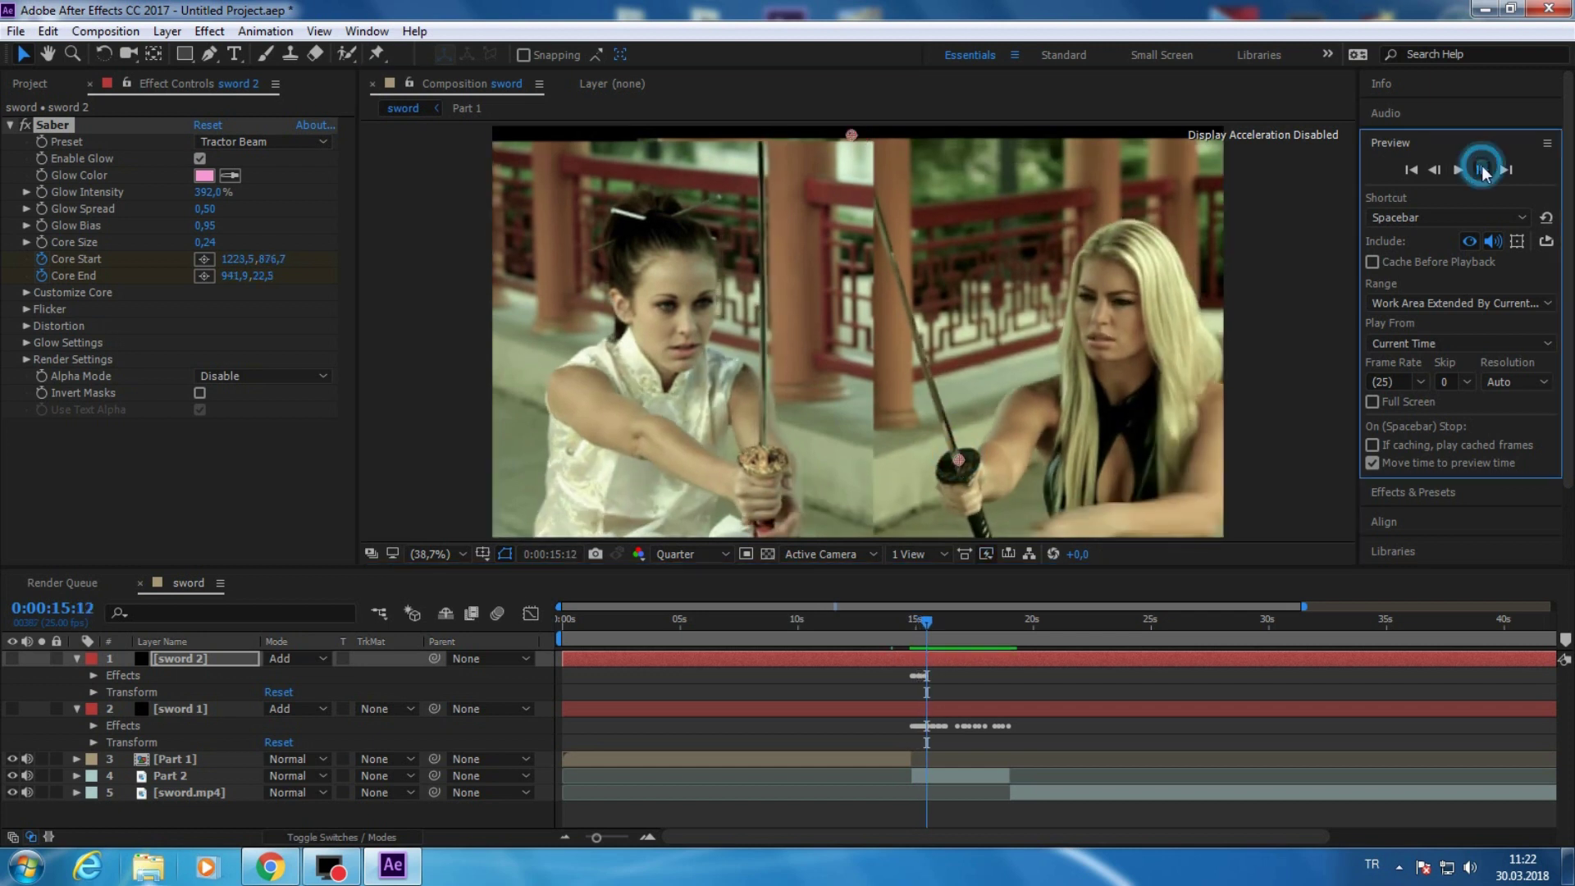
click(1482, 169)
click(1482, 170)
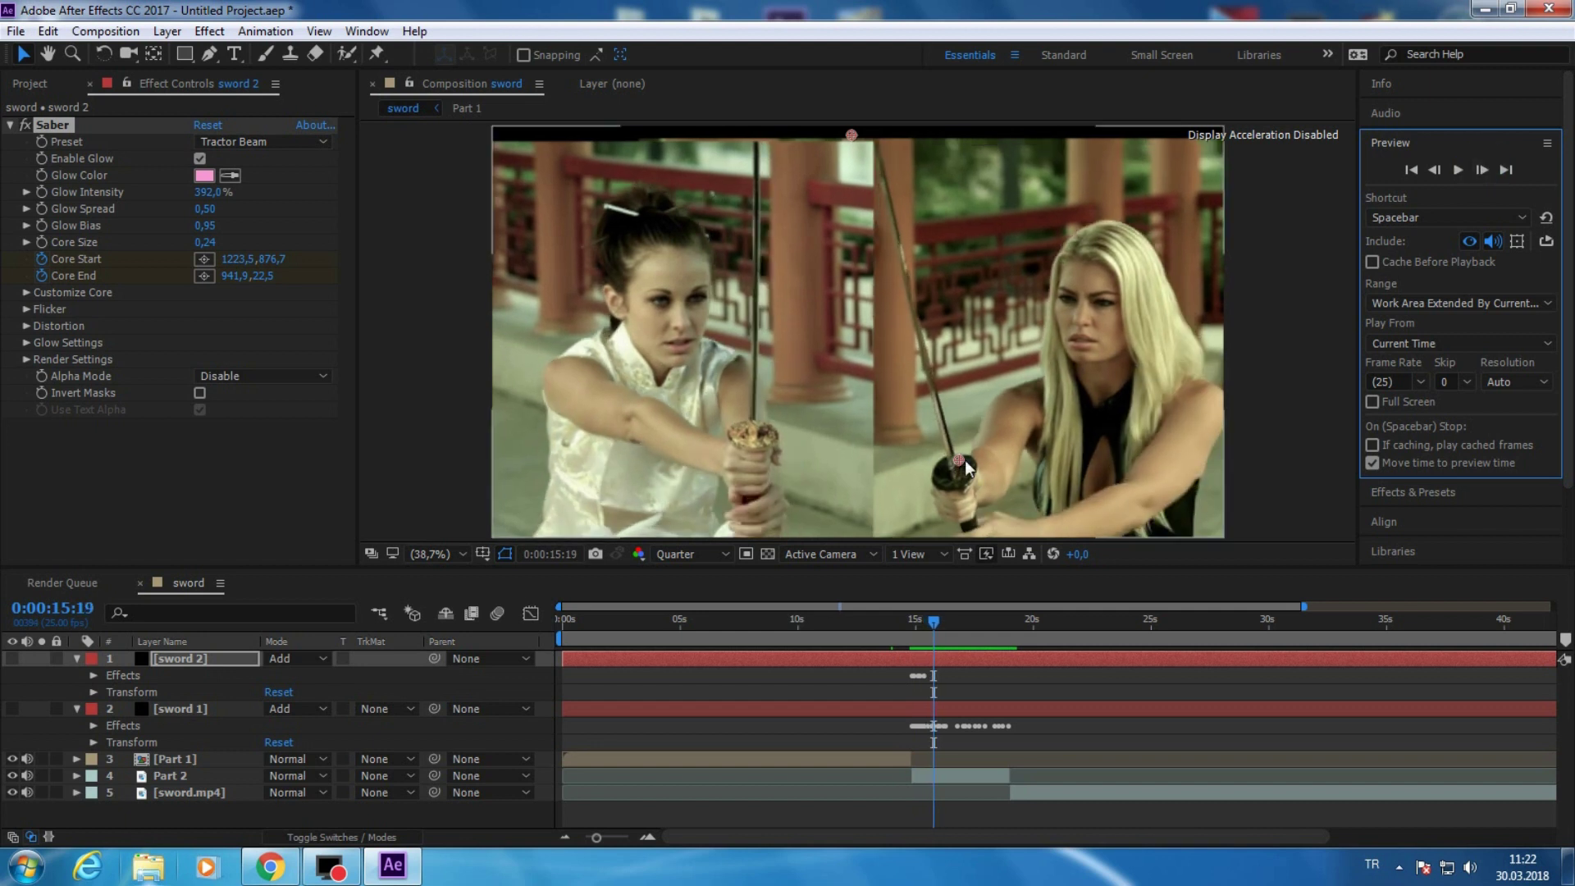
drag(965, 461, 962, 463)
drag(857, 134, 872, 128)
click(1485, 167)
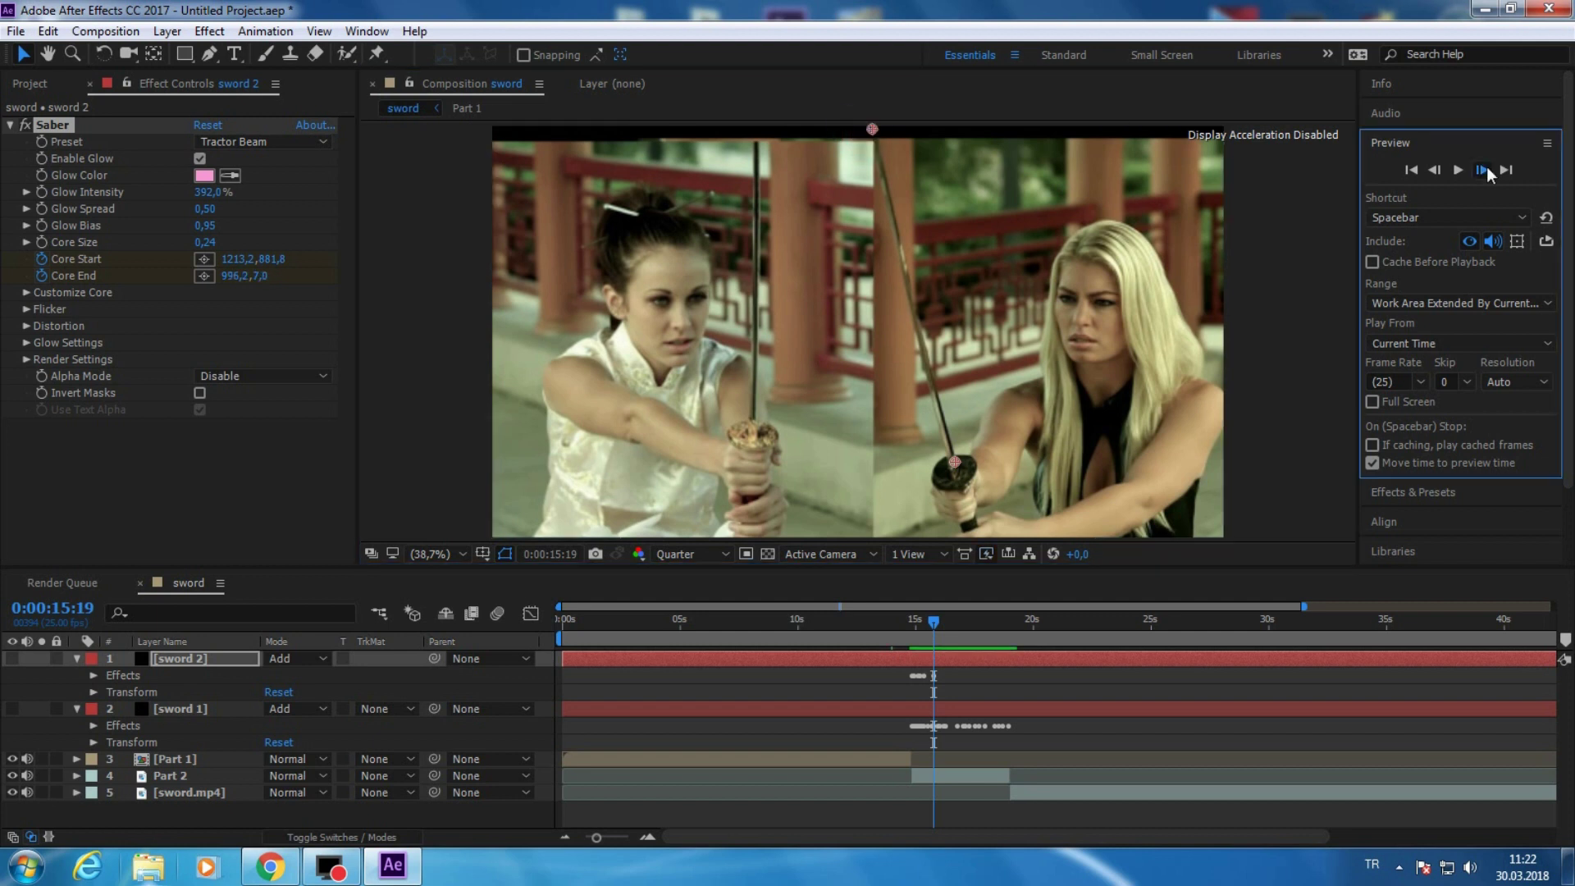
click(1486, 168)
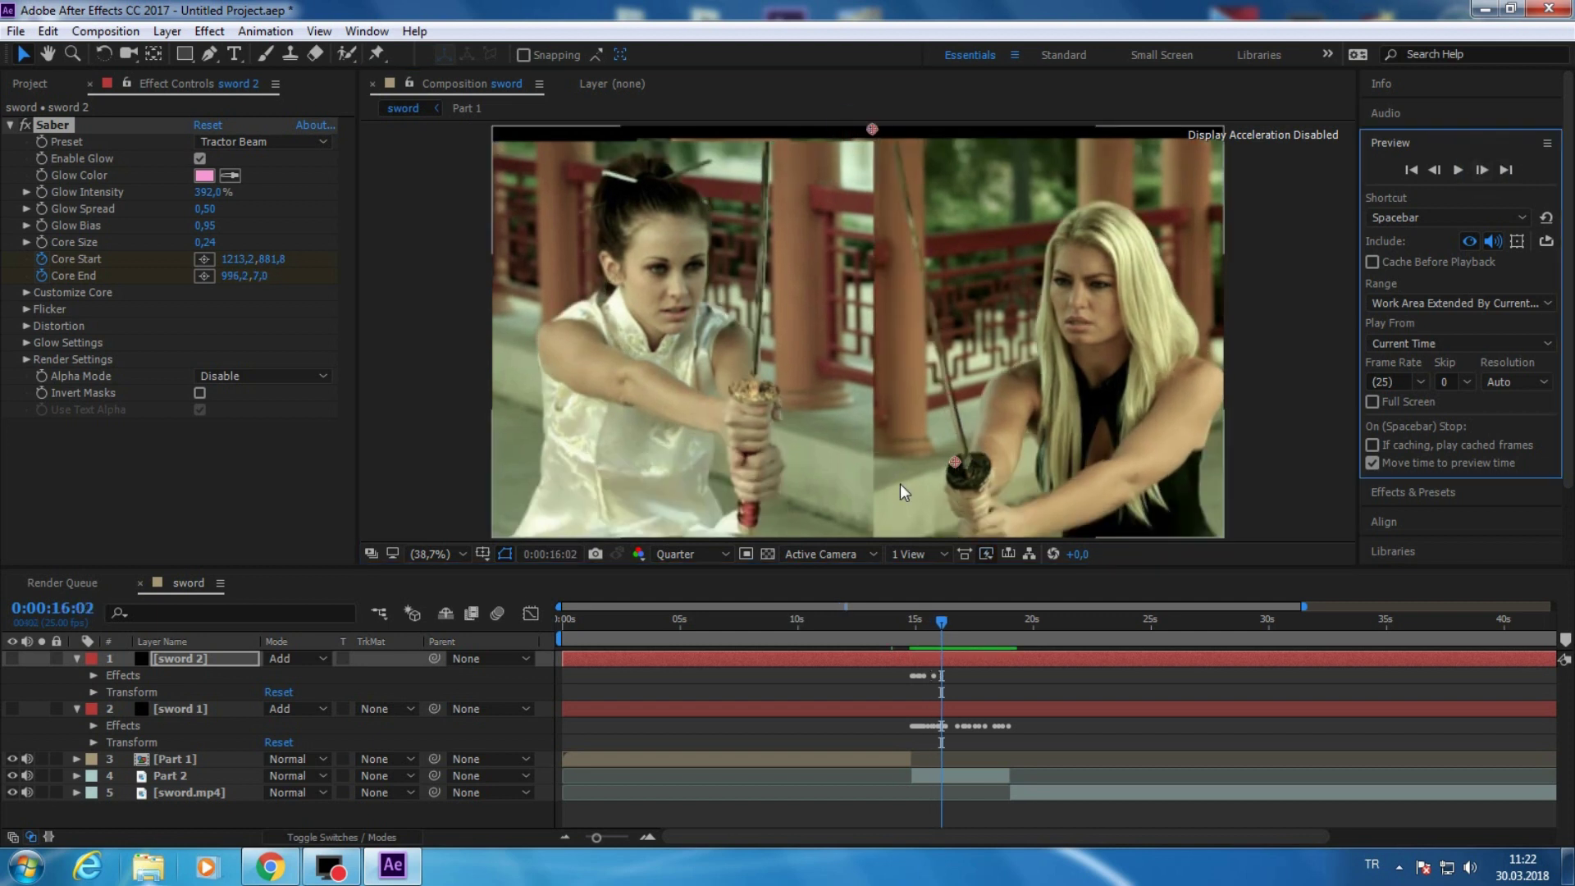
drag(955, 462, 967, 463)
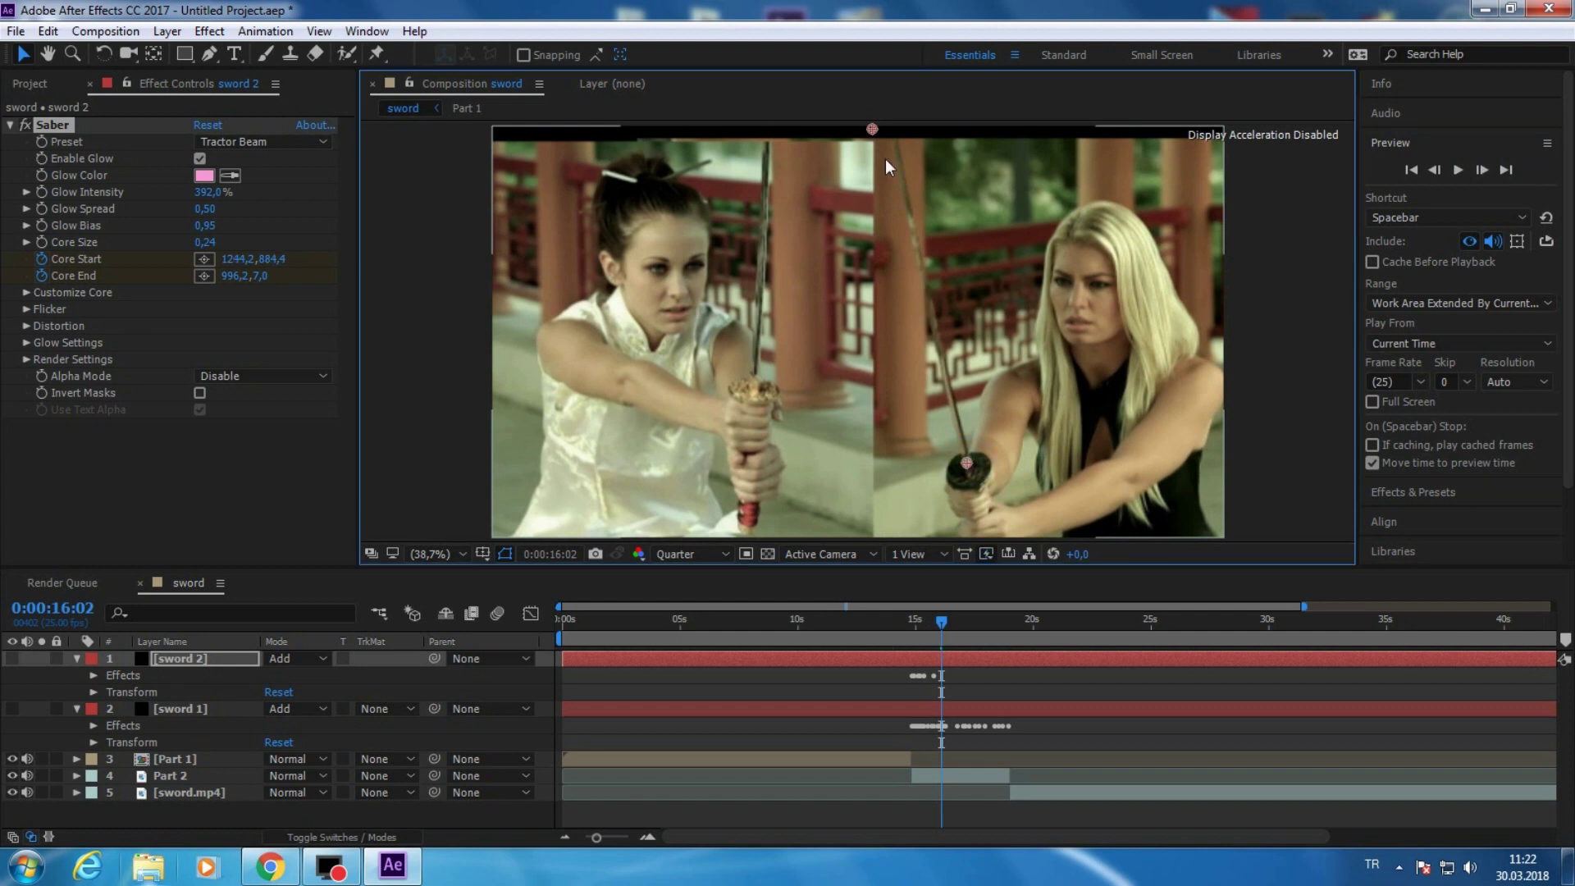
- Step ahead and realign the pink blade's base onto the hilt on each frame
key(space)
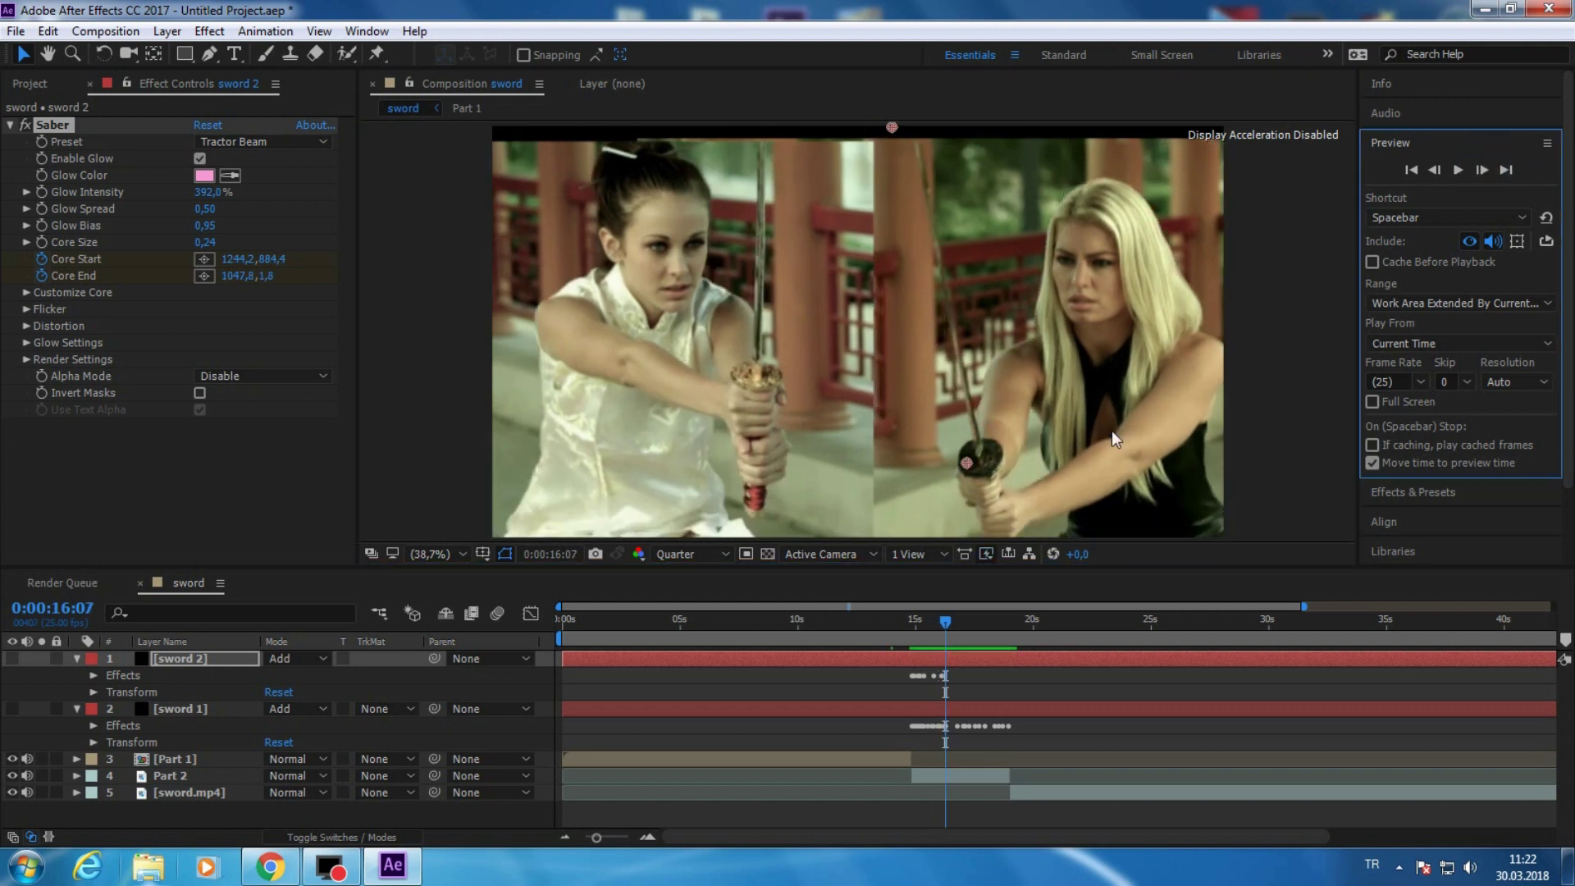
drag(963, 475, 979, 462)
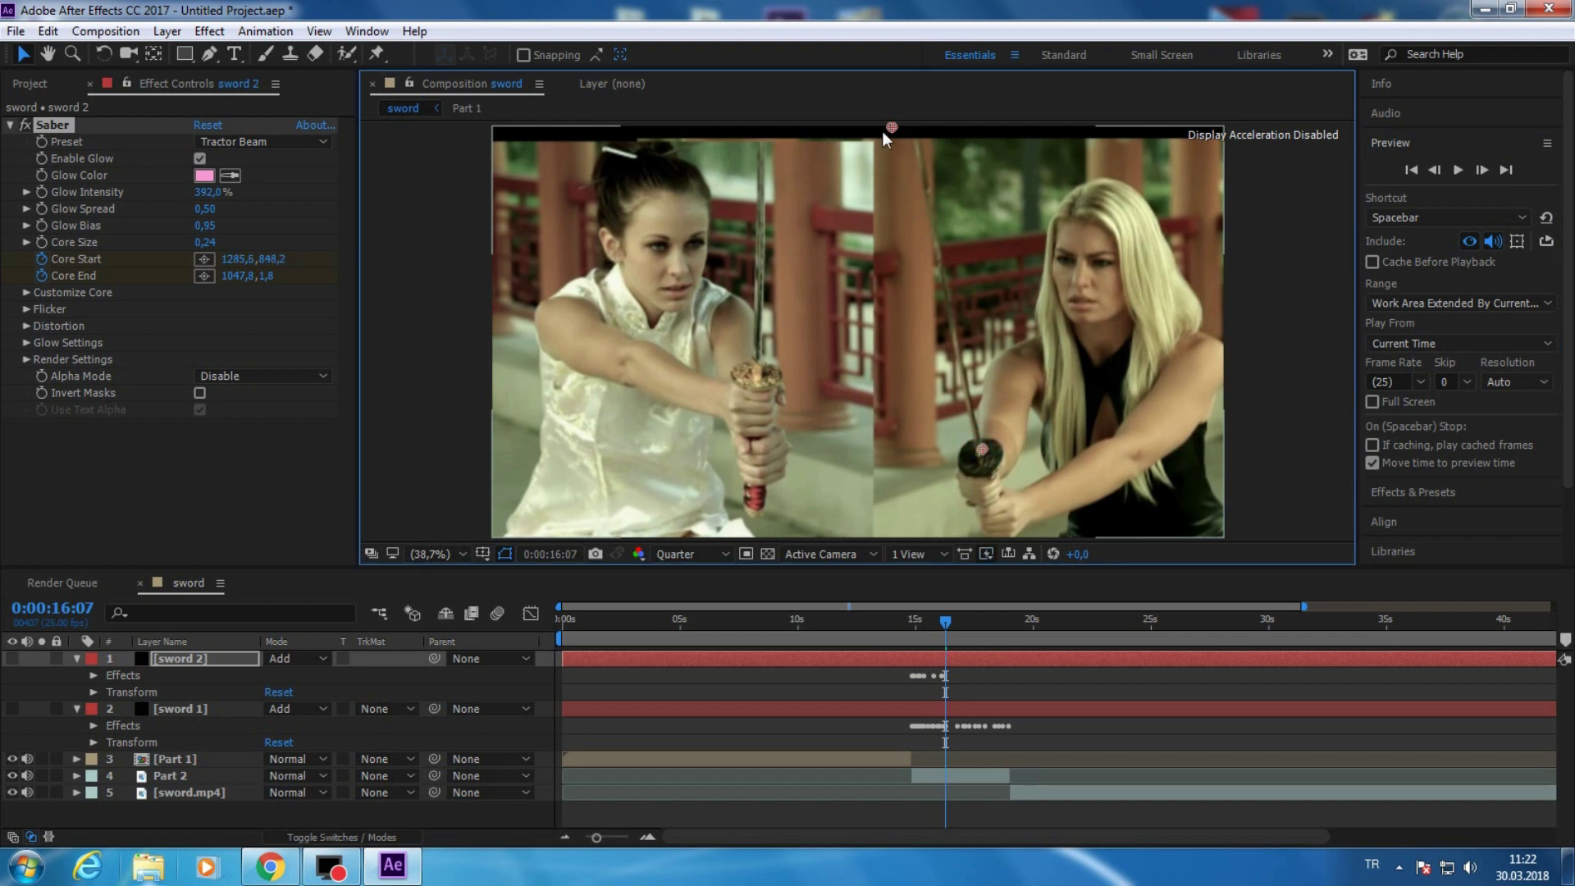
click(1484, 171)
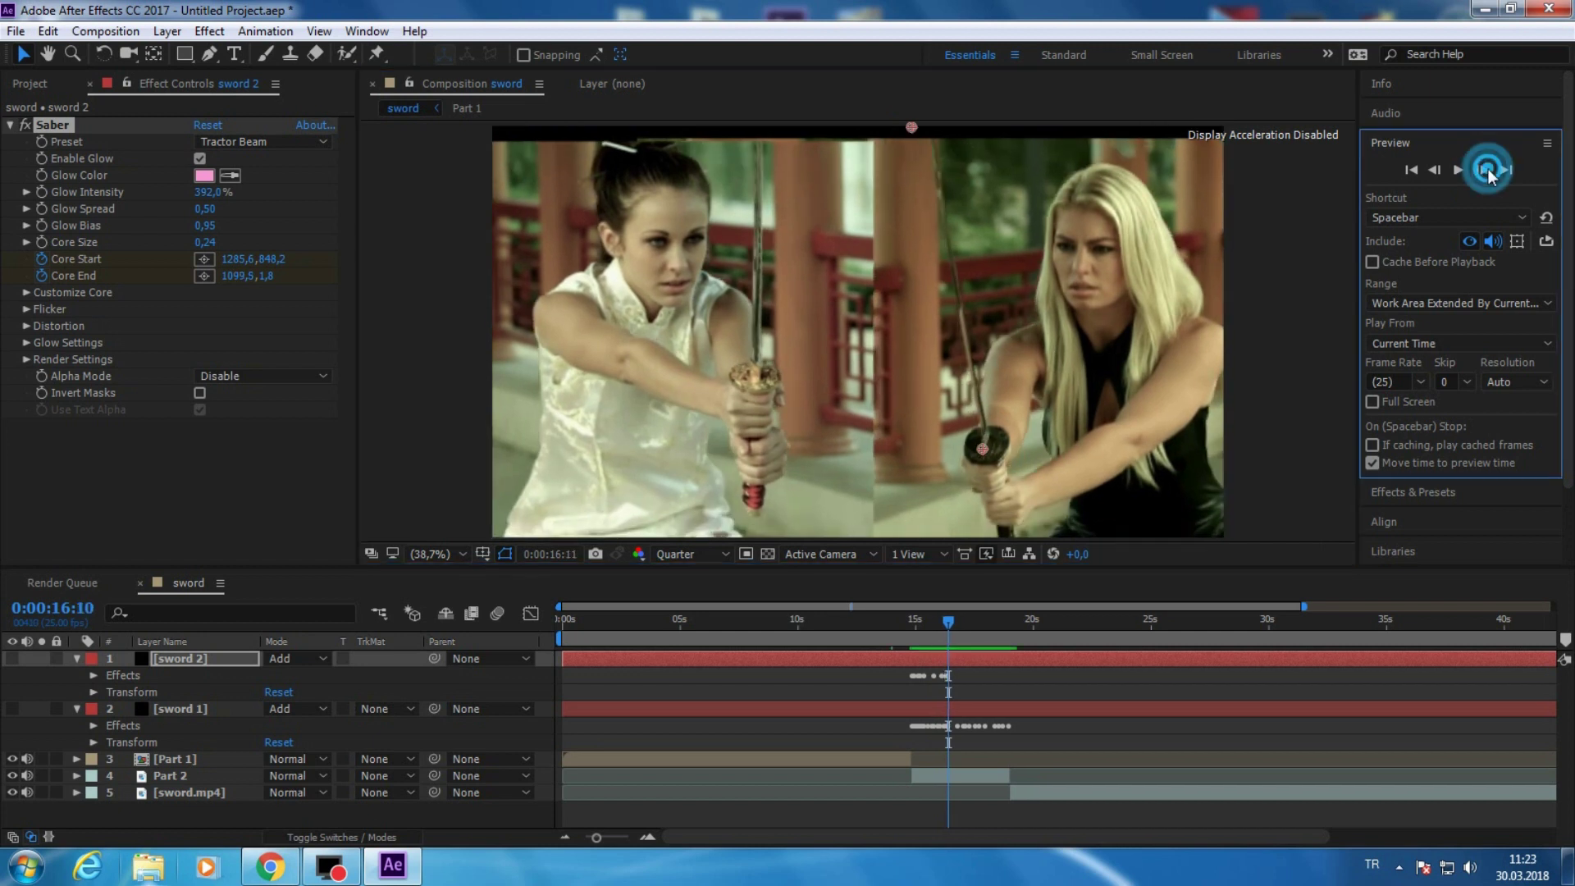
click(1484, 171)
click(1483, 169)
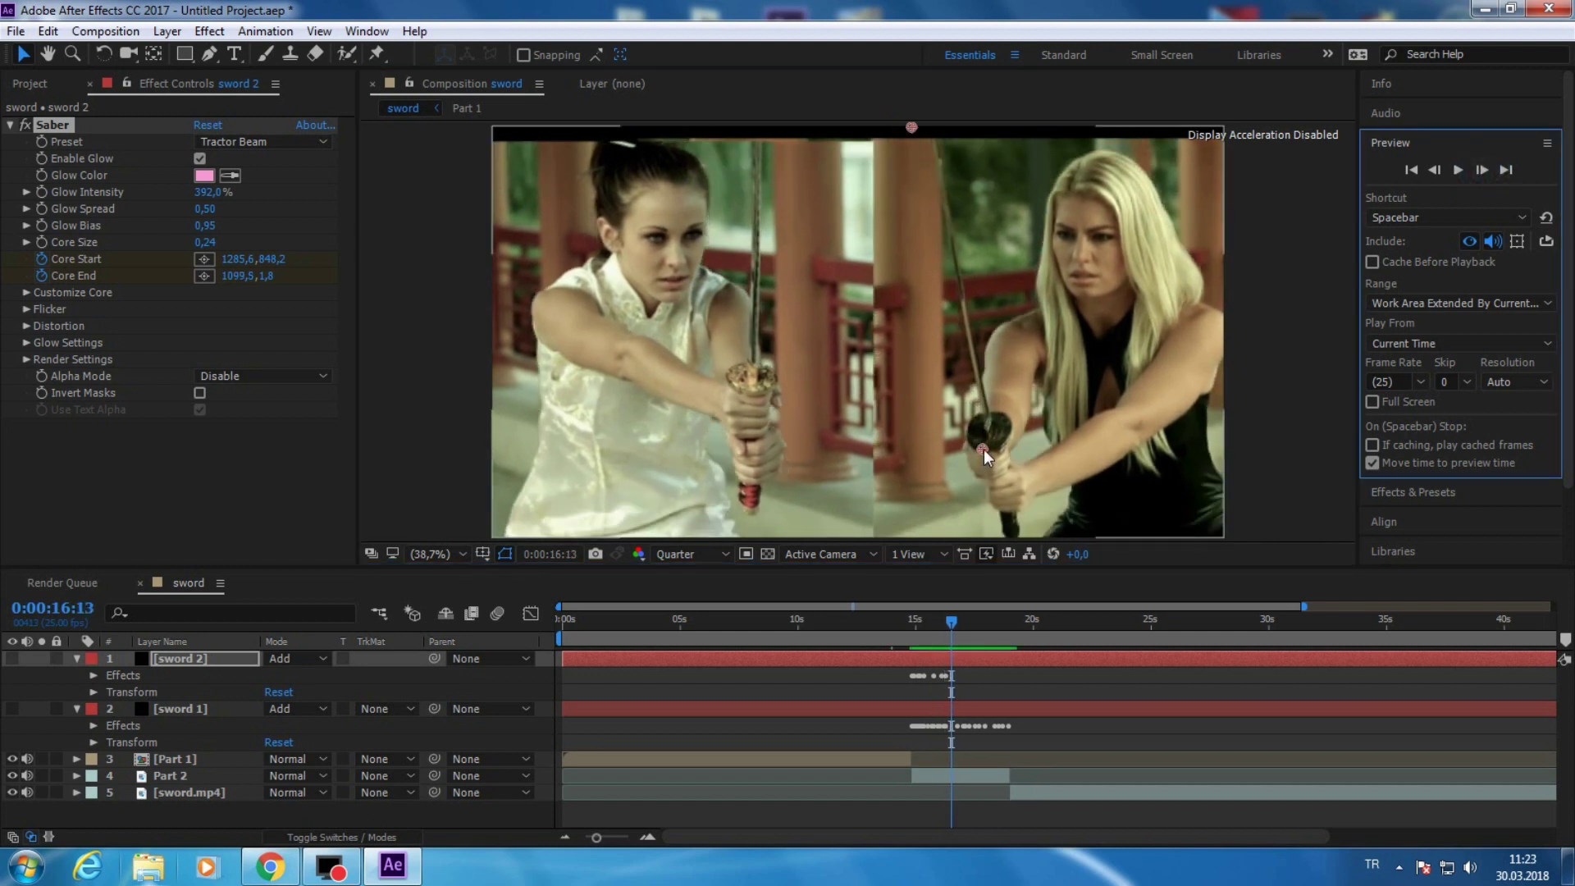
drag(983, 449, 992, 415)
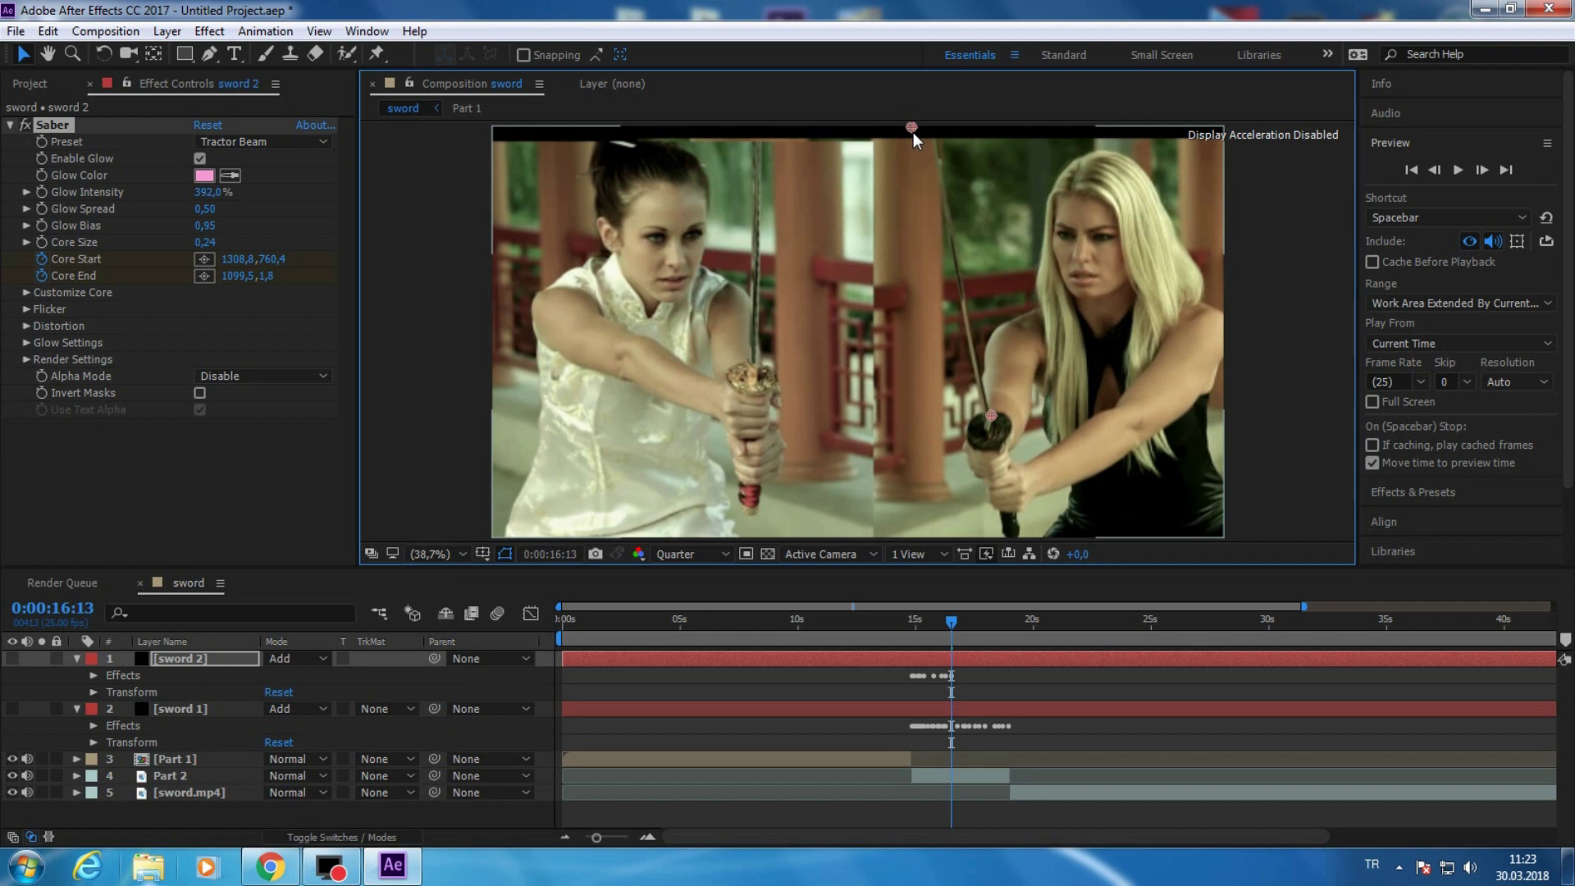
- Skip forward several frames and move Core Start back onto the hilt
click(1485, 170)
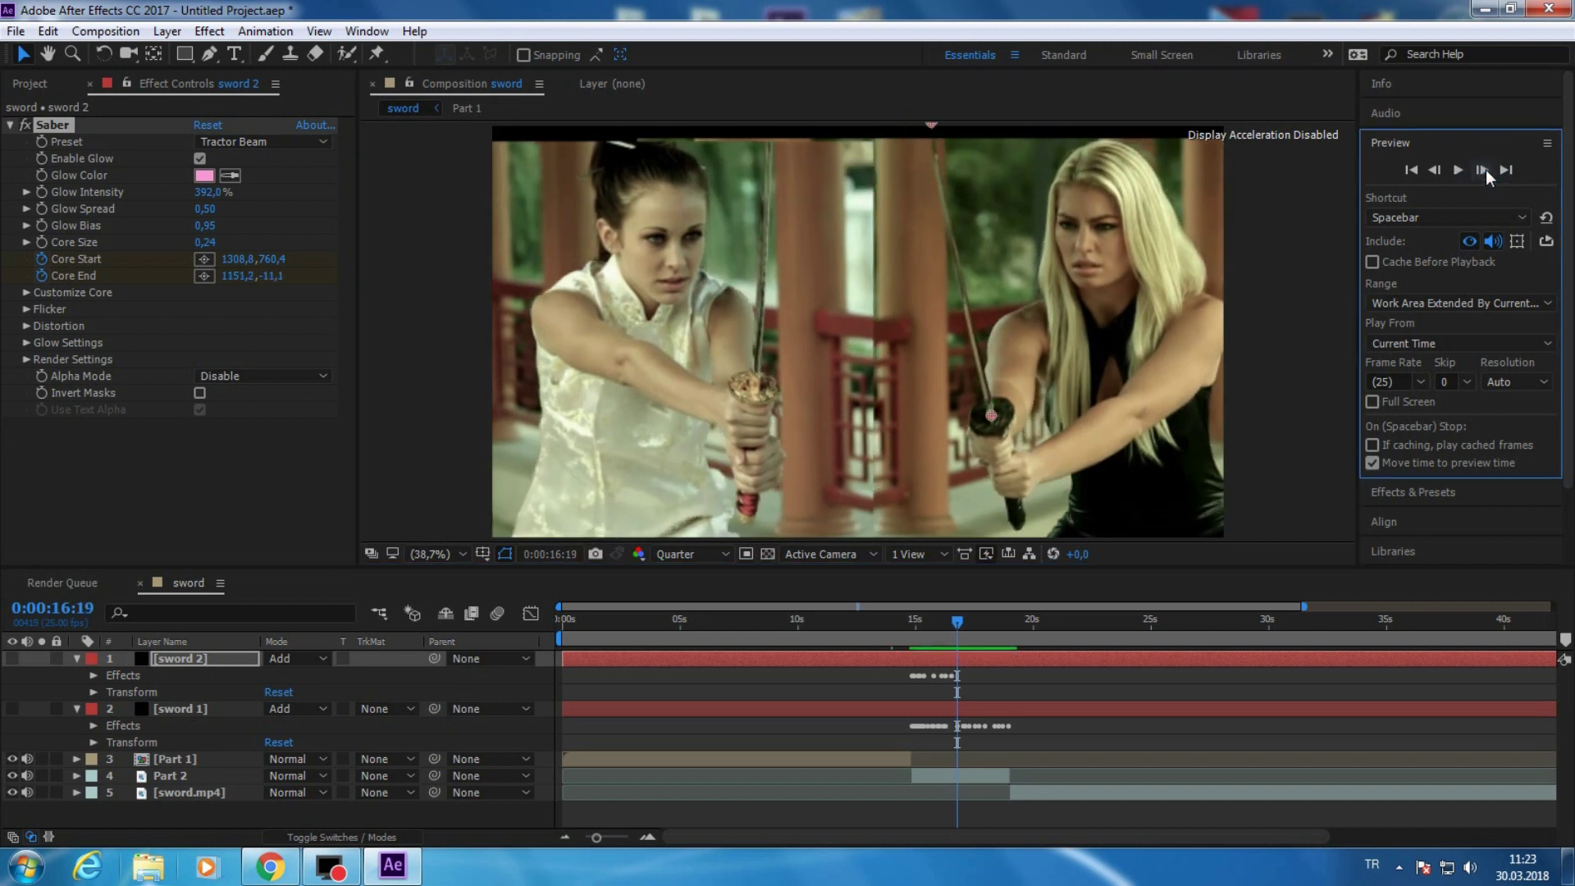
click(1484, 170)
click(1483, 170)
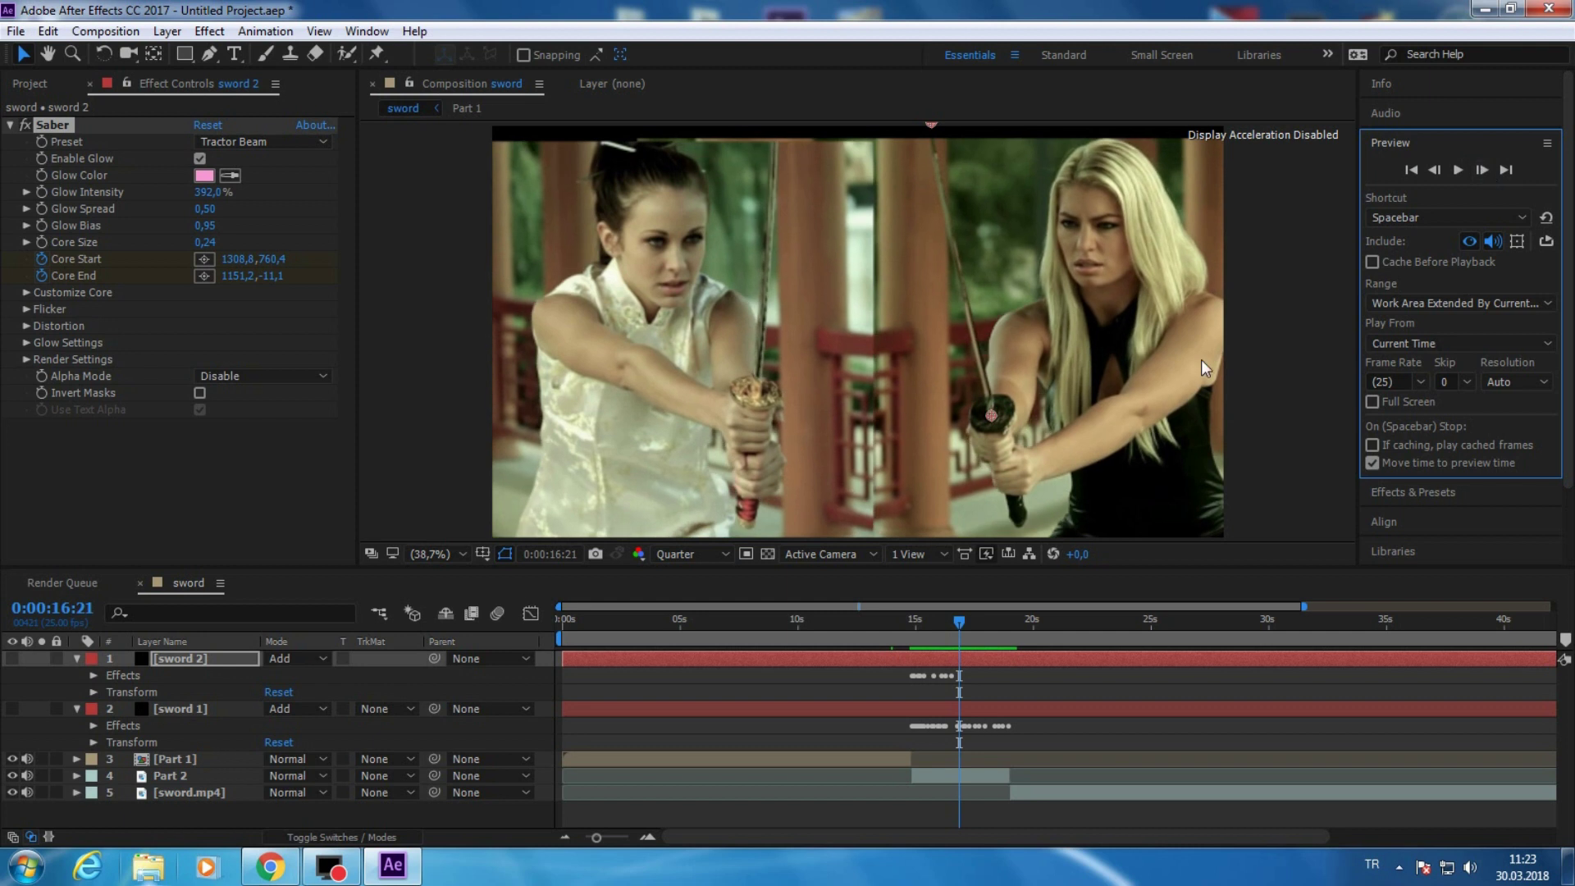
click(1483, 169)
click(1483, 169)
click(1484, 169)
click(1483, 169)
click(1484, 169)
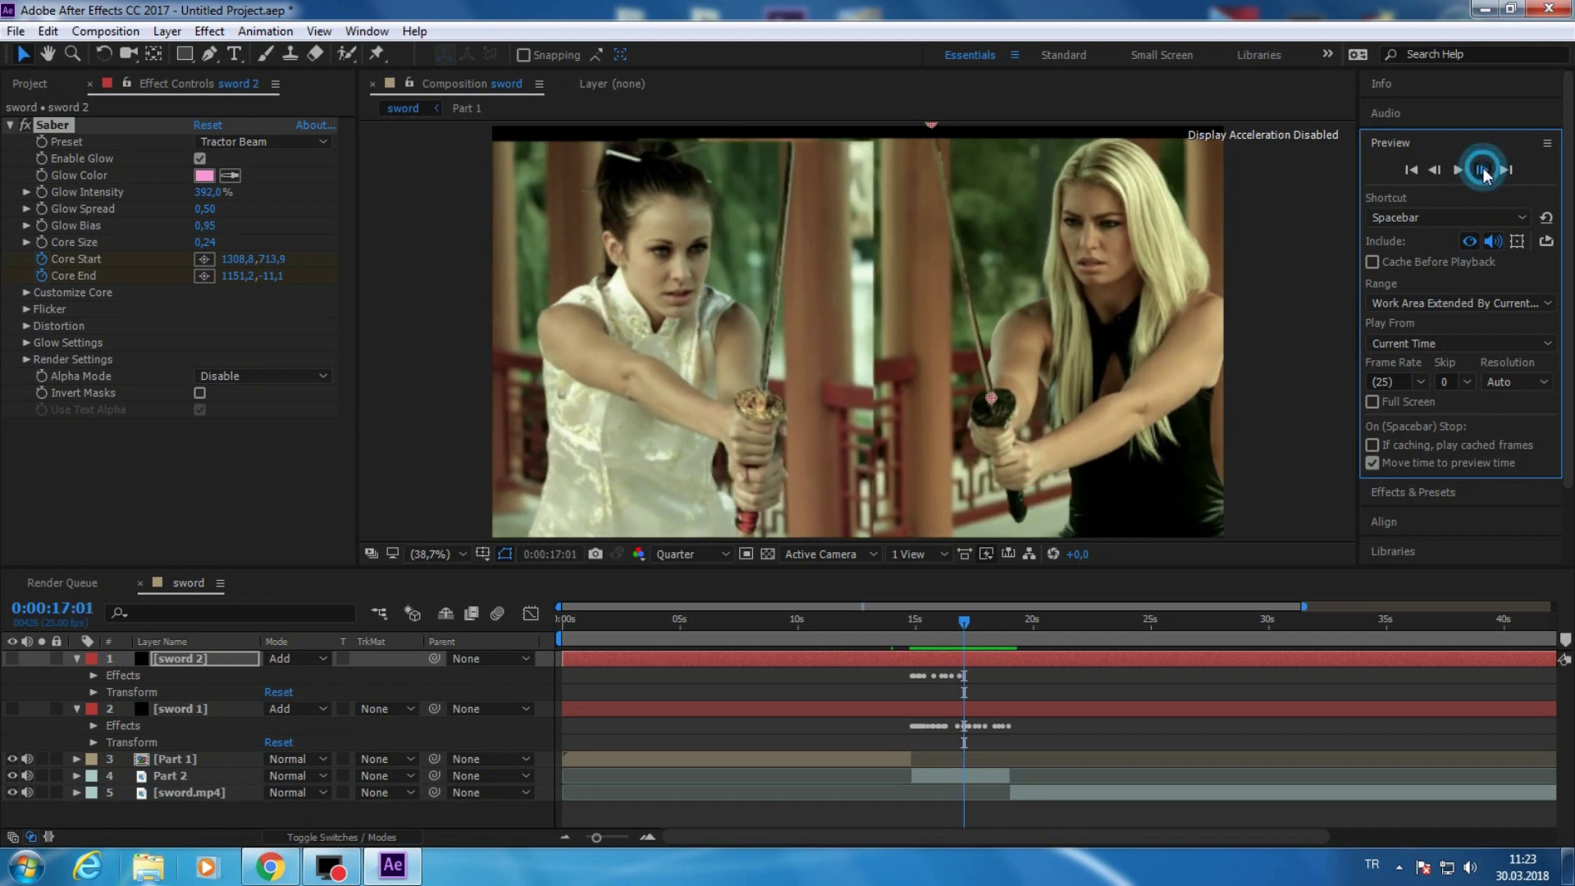
click(1484, 170)
click(1484, 169)
click(1484, 169)
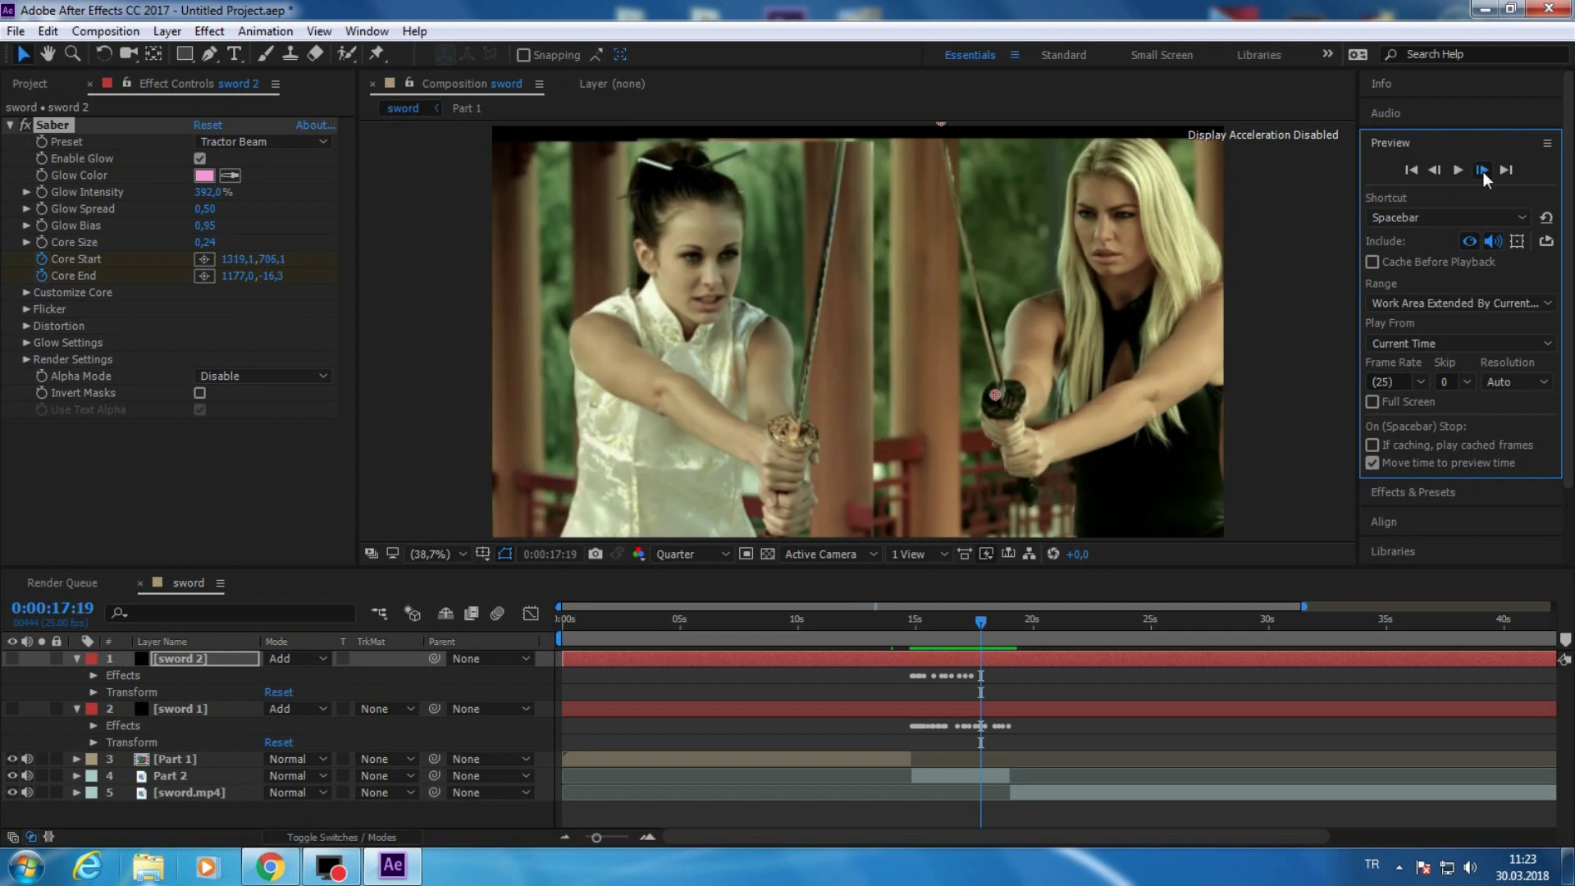
click(1482, 170)
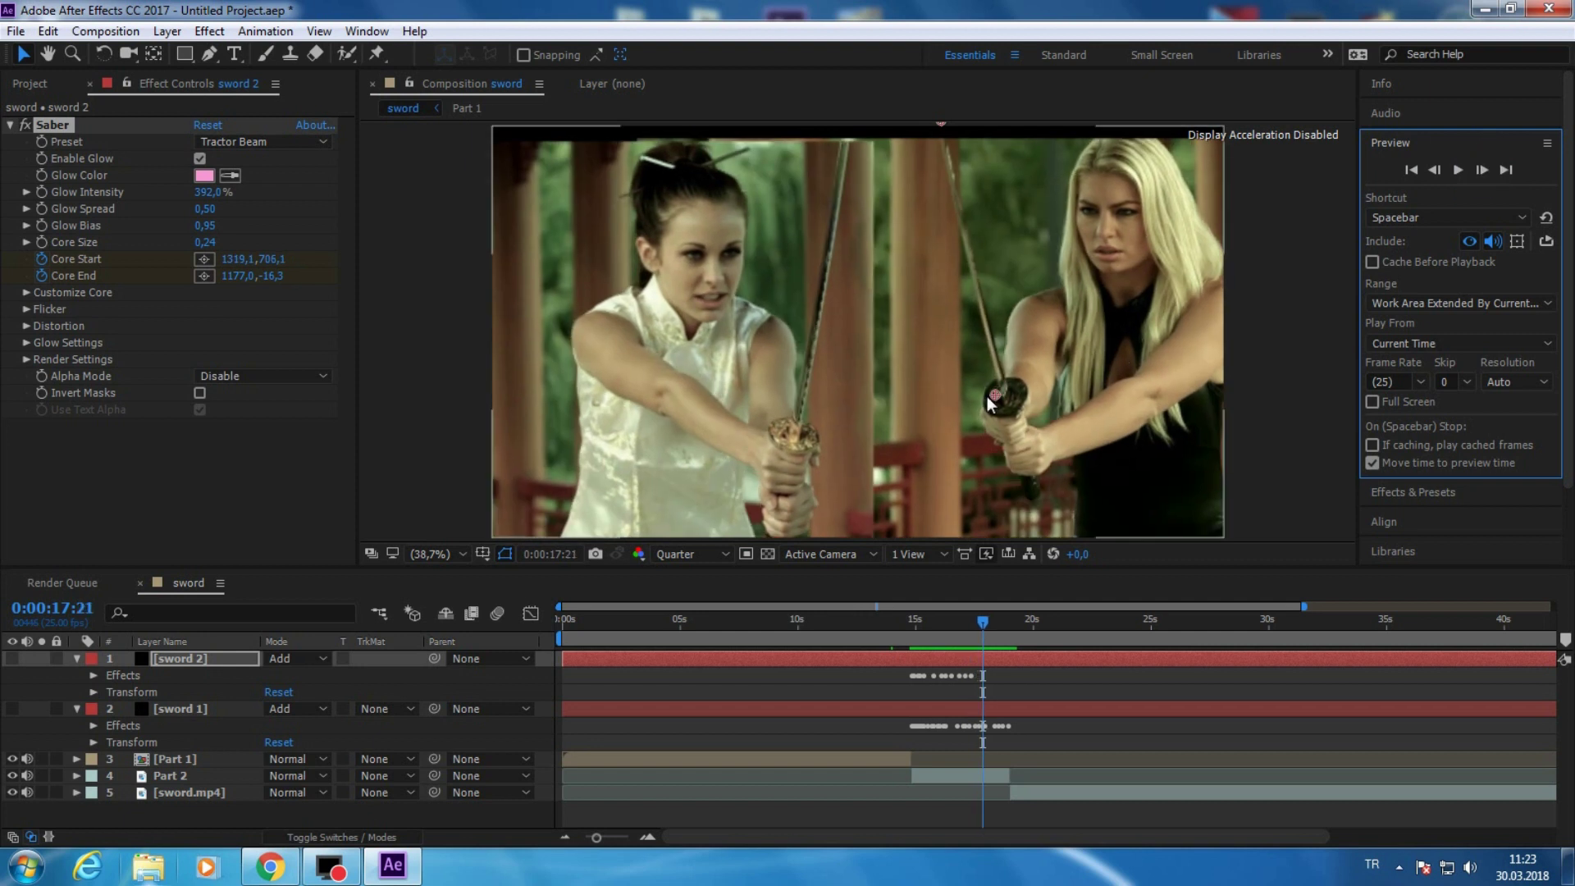
drag(997, 394, 1004, 386)
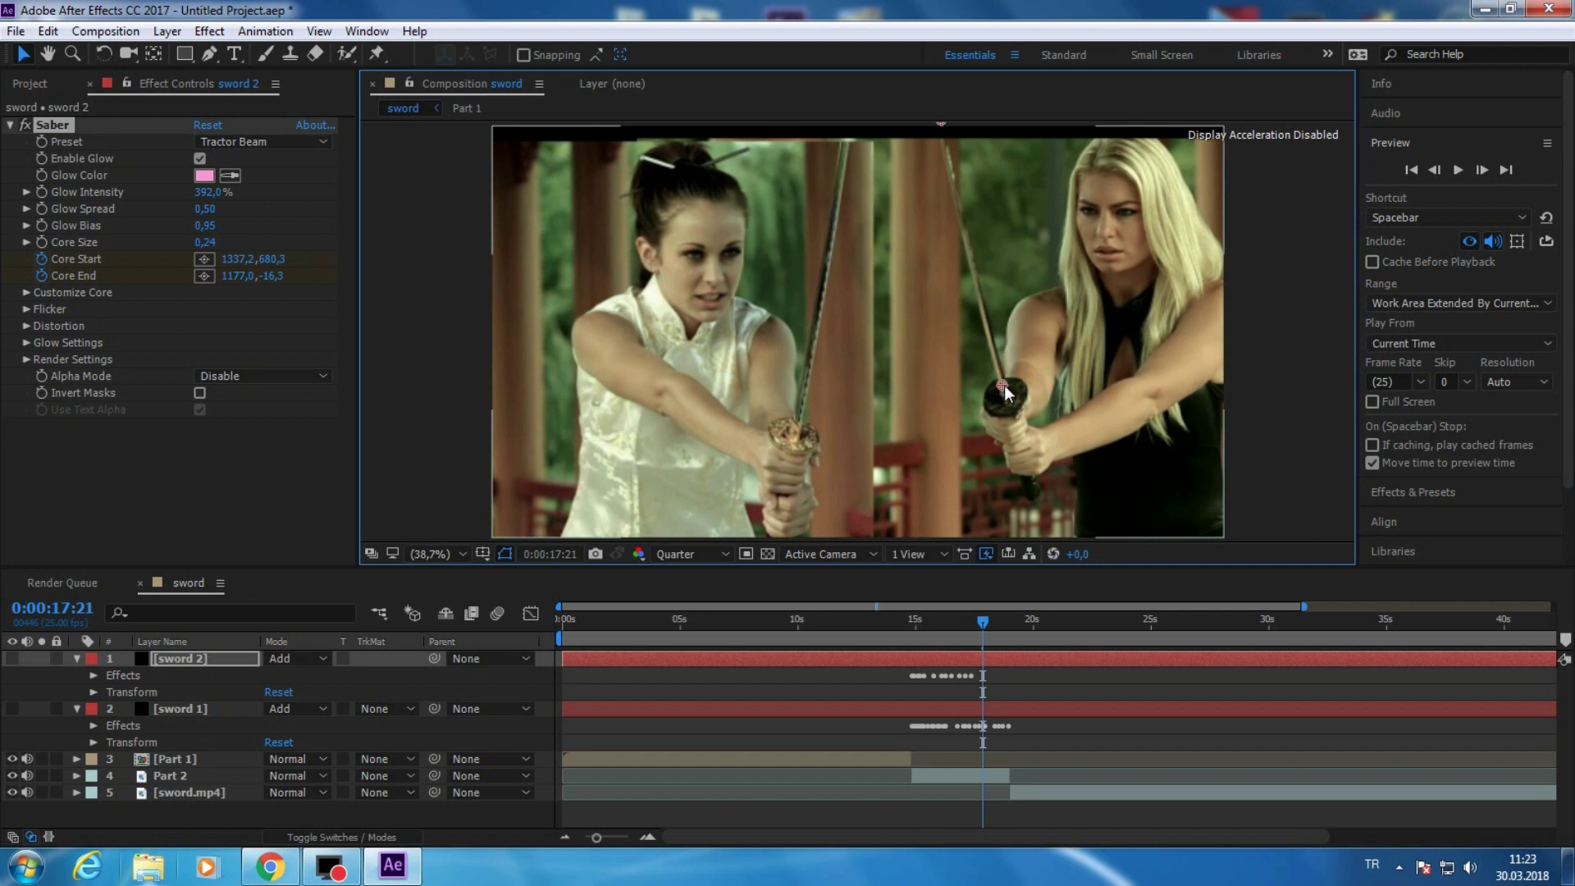
- Track tip and base through 0:00:19:00, ending at Core Start 1453.5,799.1, then unhide both blades
key(space)
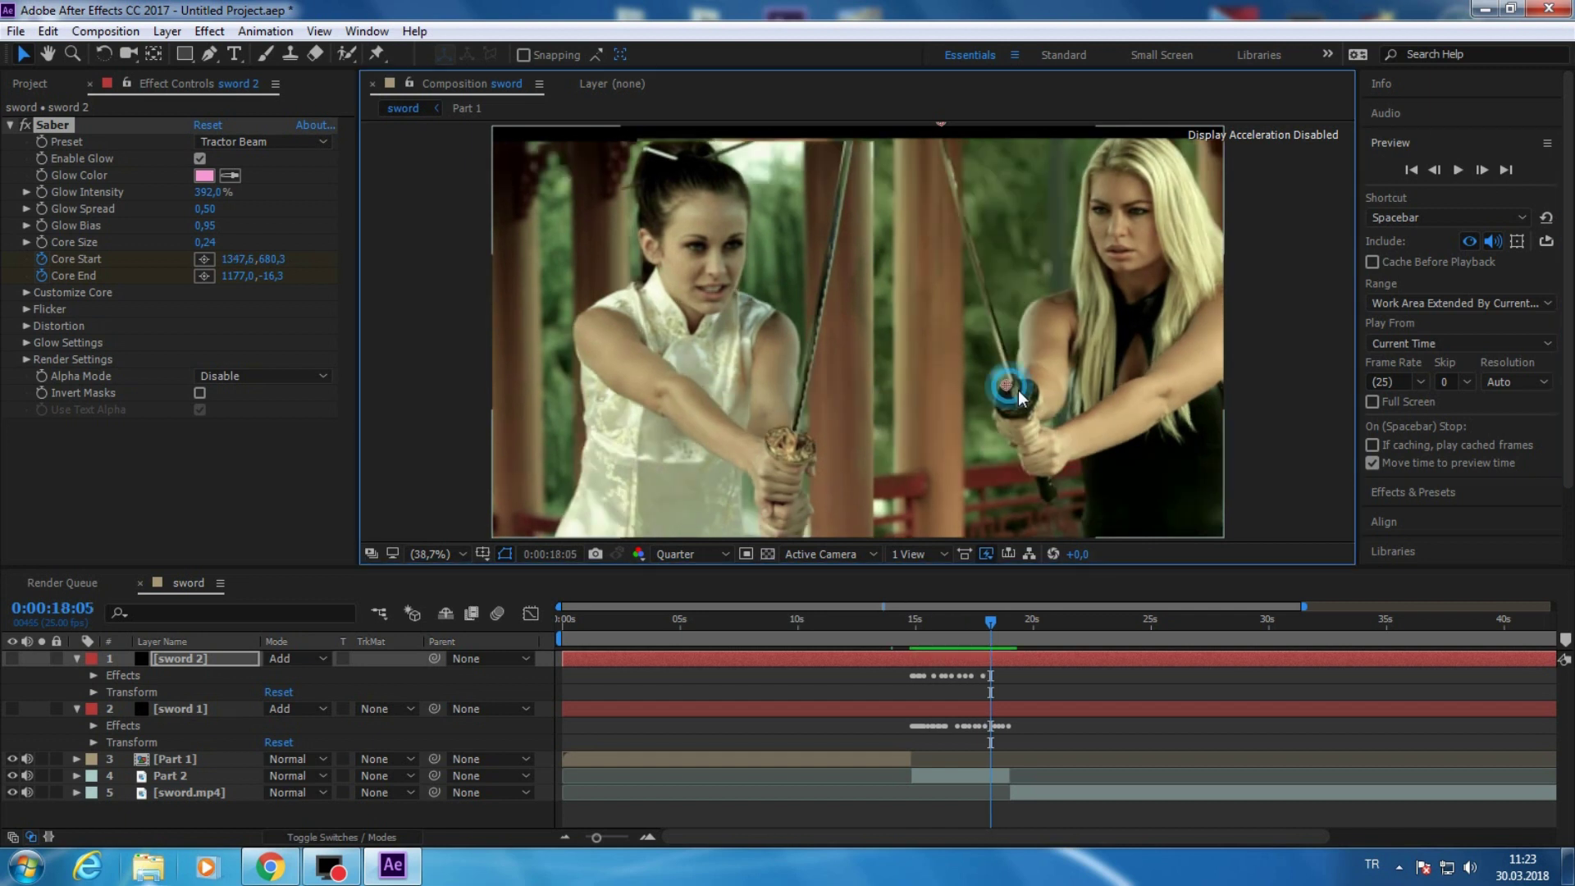
drag(942, 125, 933, 130)
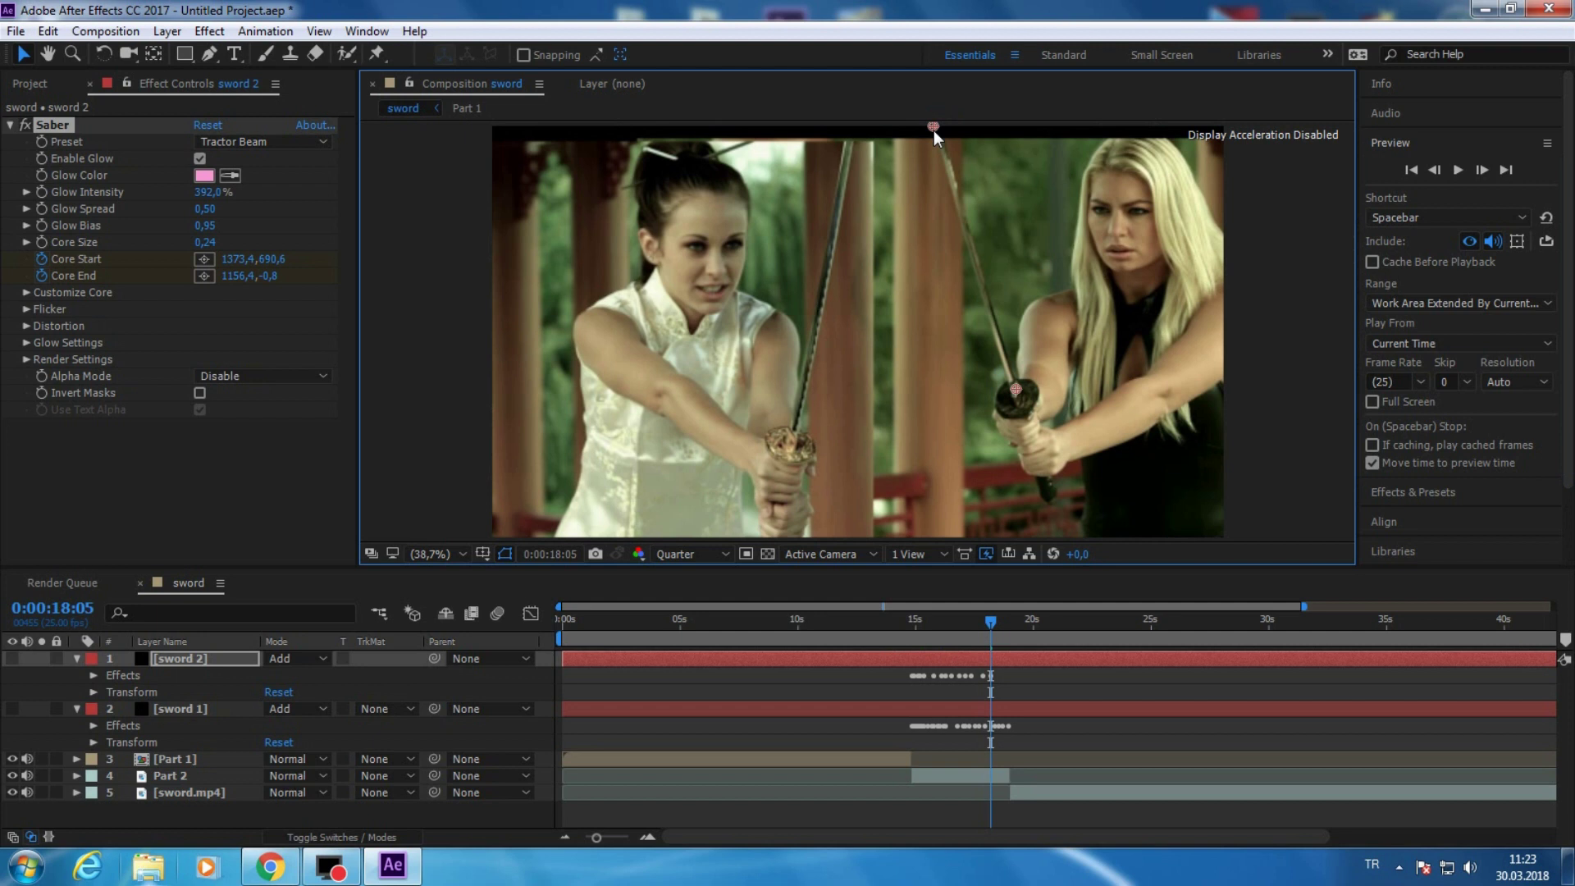
key(shift+Page_Down)
drag(934, 130, 937, 137)
drag(1016, 389, 1036, 399)
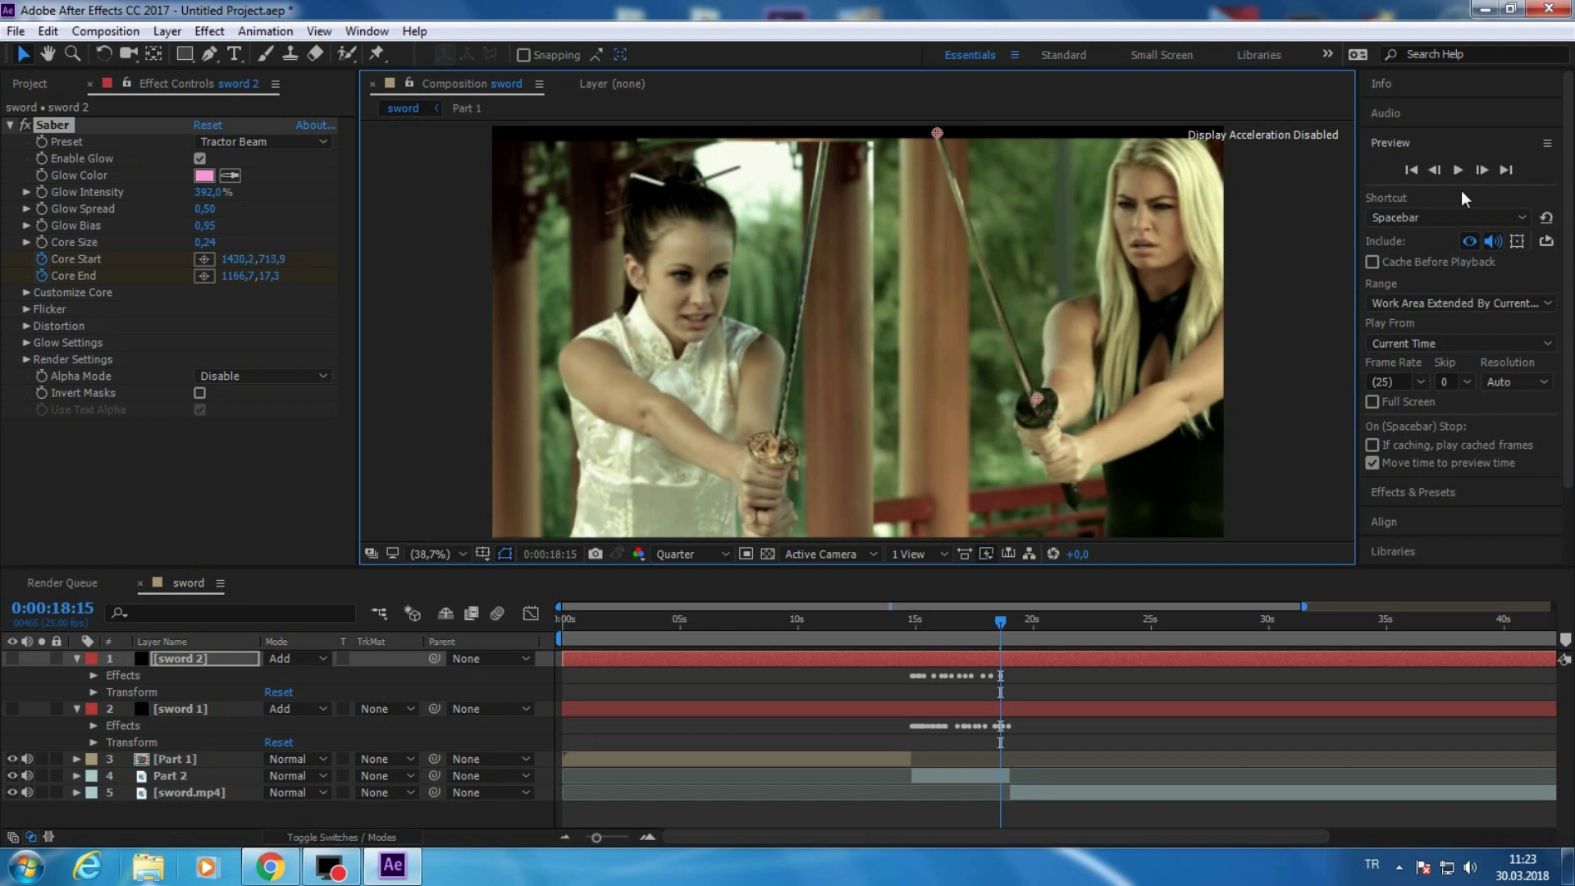
drag(1038, 398, 1048, 427)
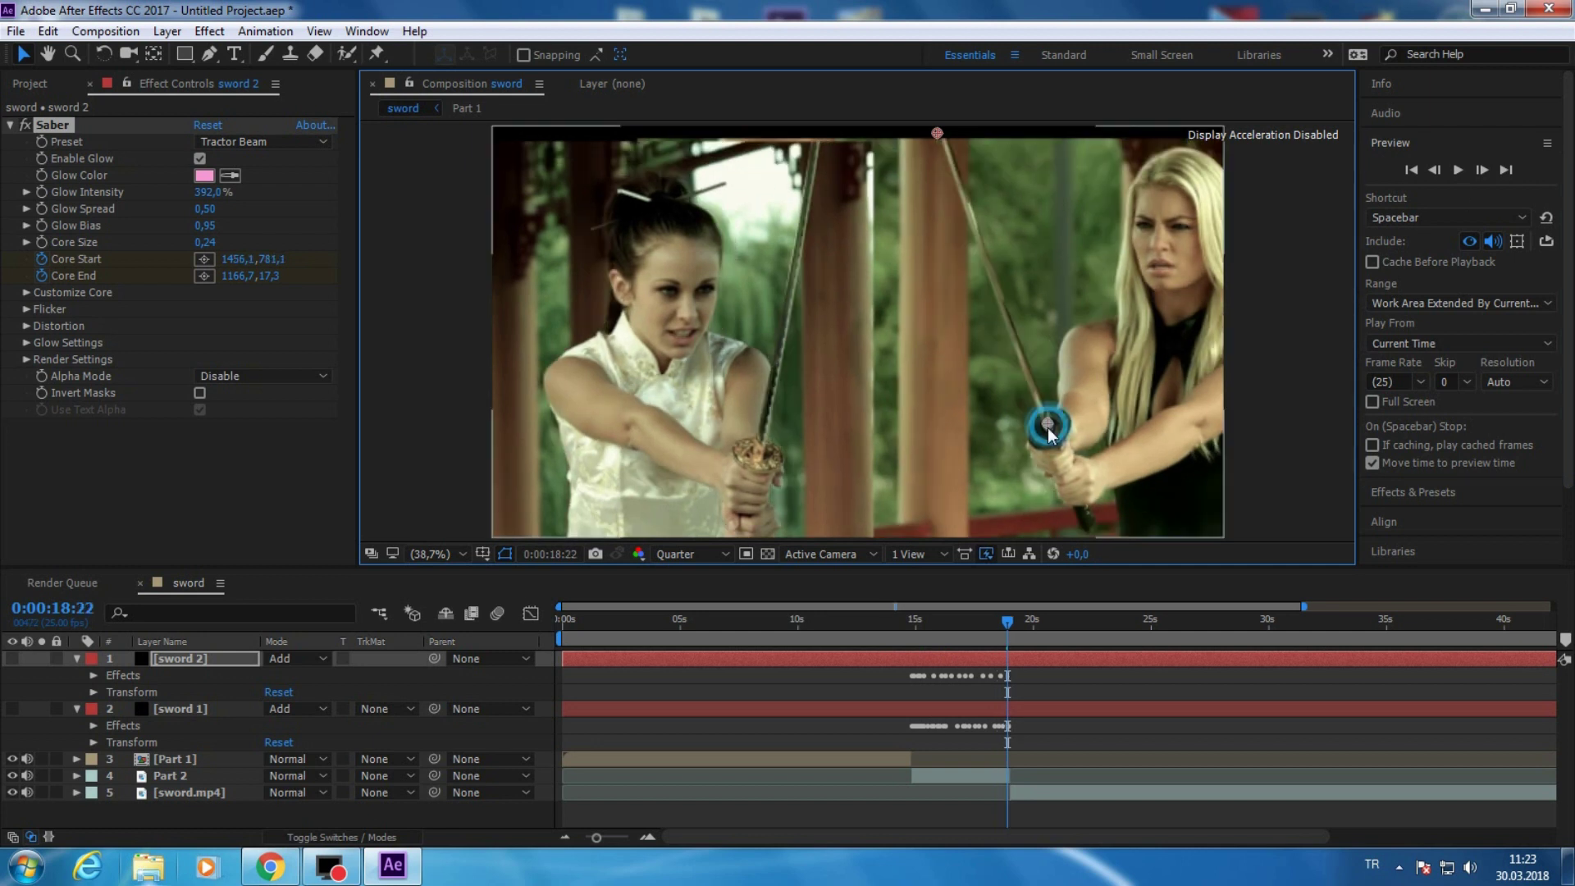
click(1482, 170)
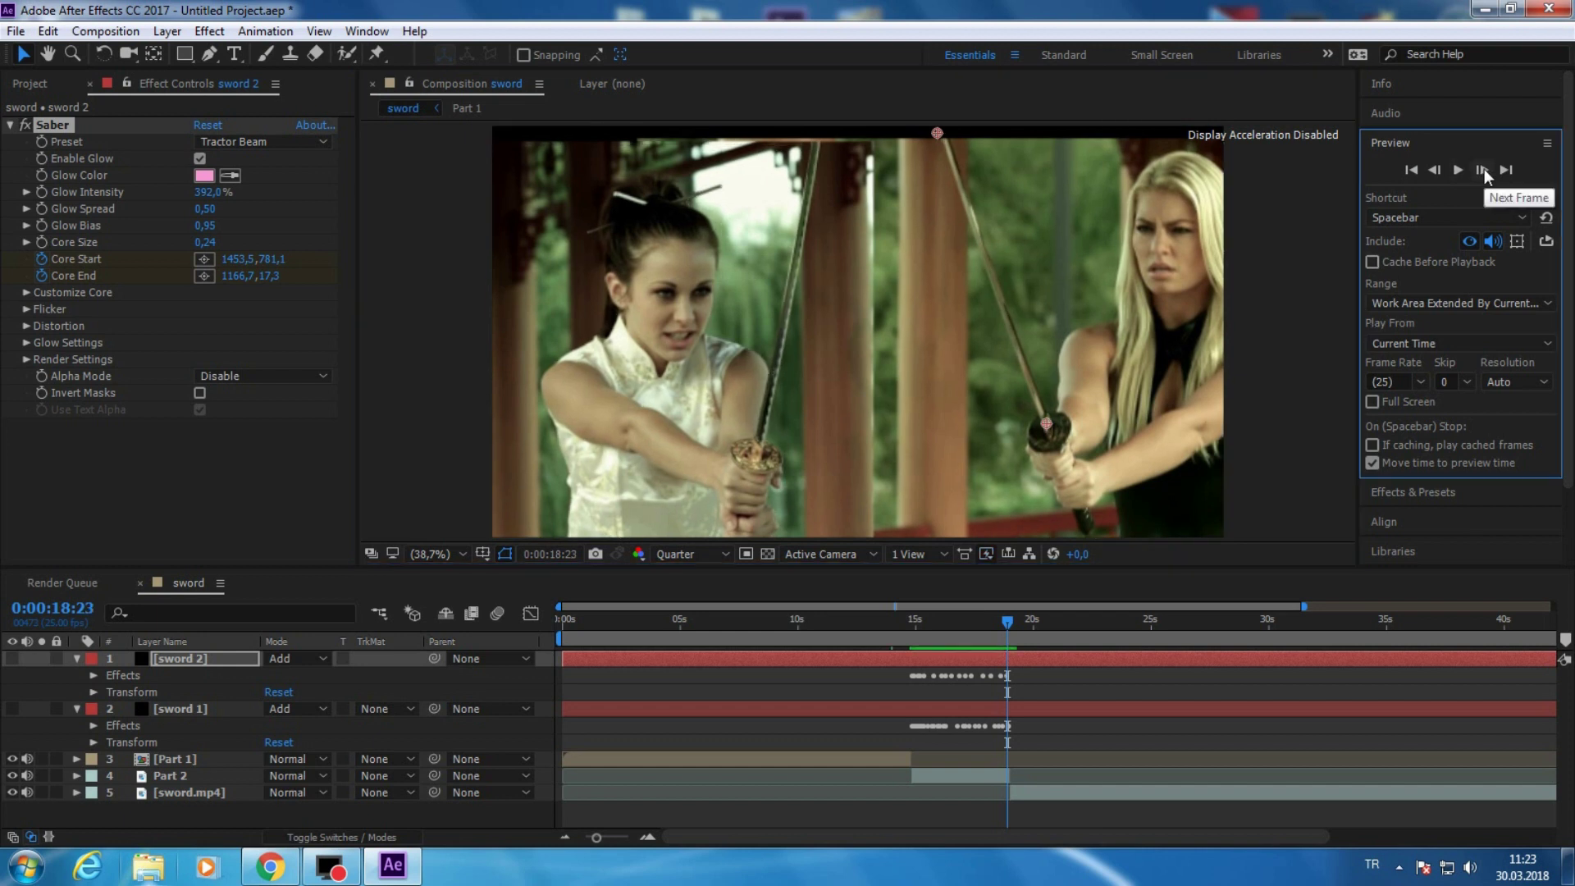
click(1483, 170)
drag(1037, 430, 1037, 437)
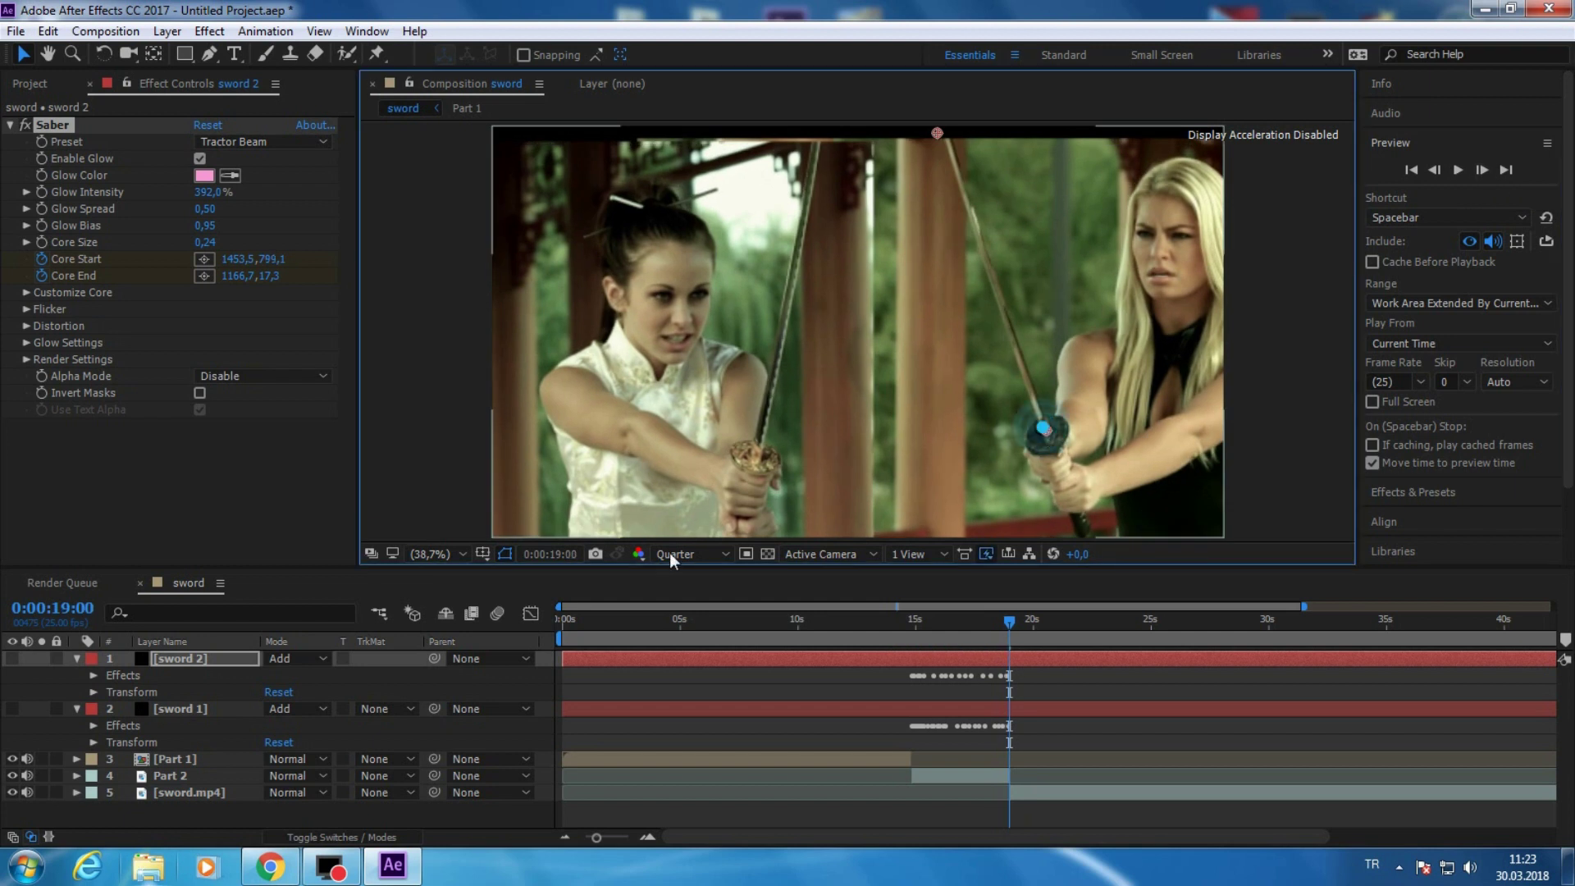
click(12, 658)
click(14, 709)
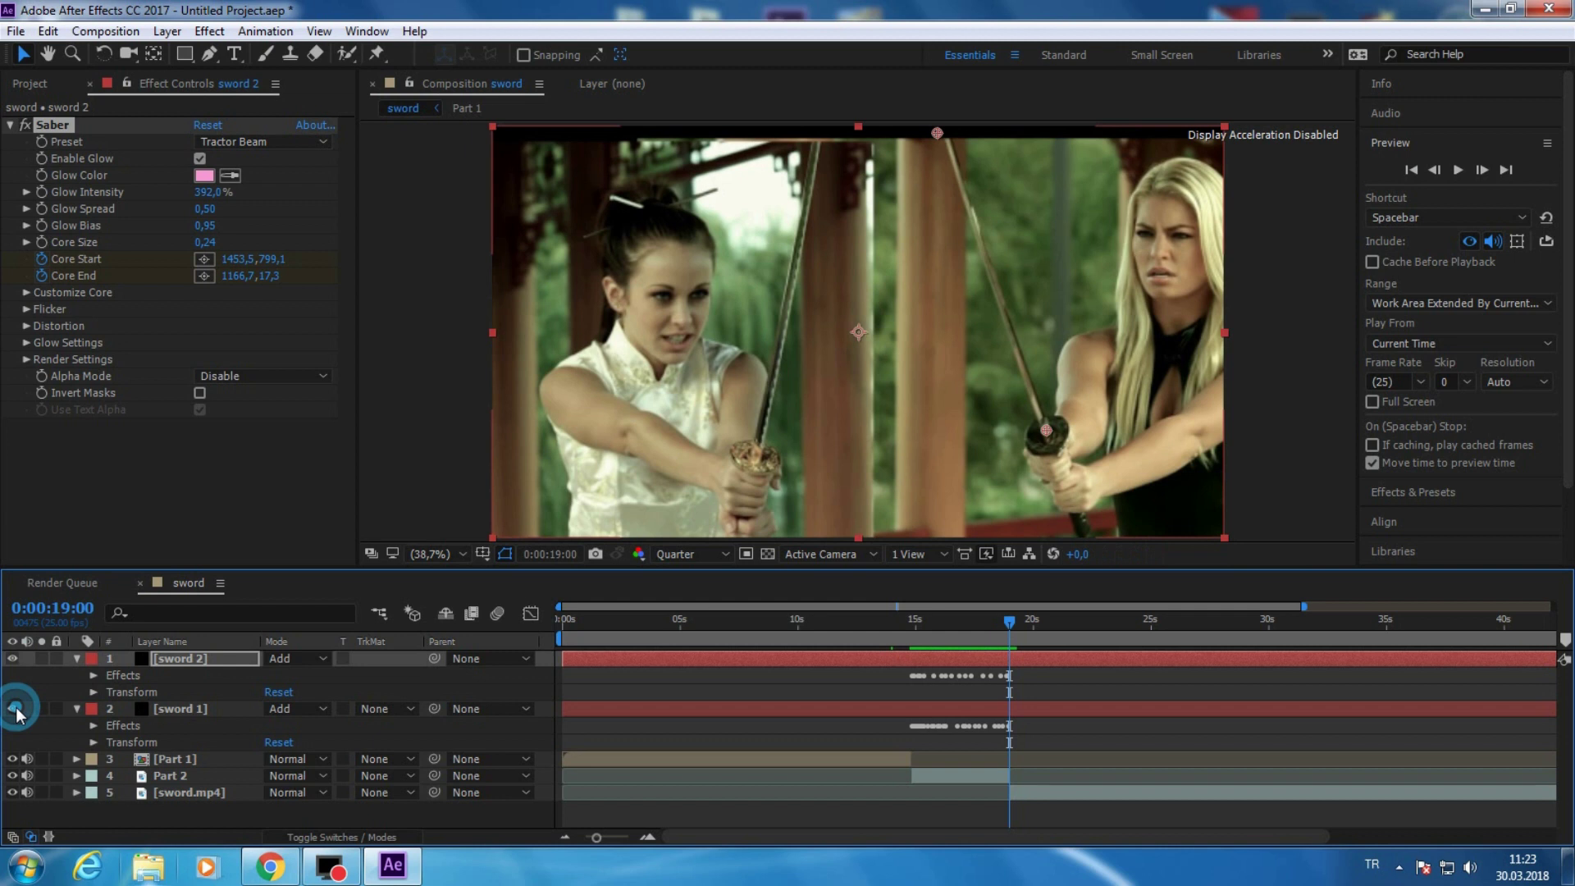
- Collapse both sword layers, preview the glowing blades from 16 seconds, and start sword 2 near 15s
click(75, 659)
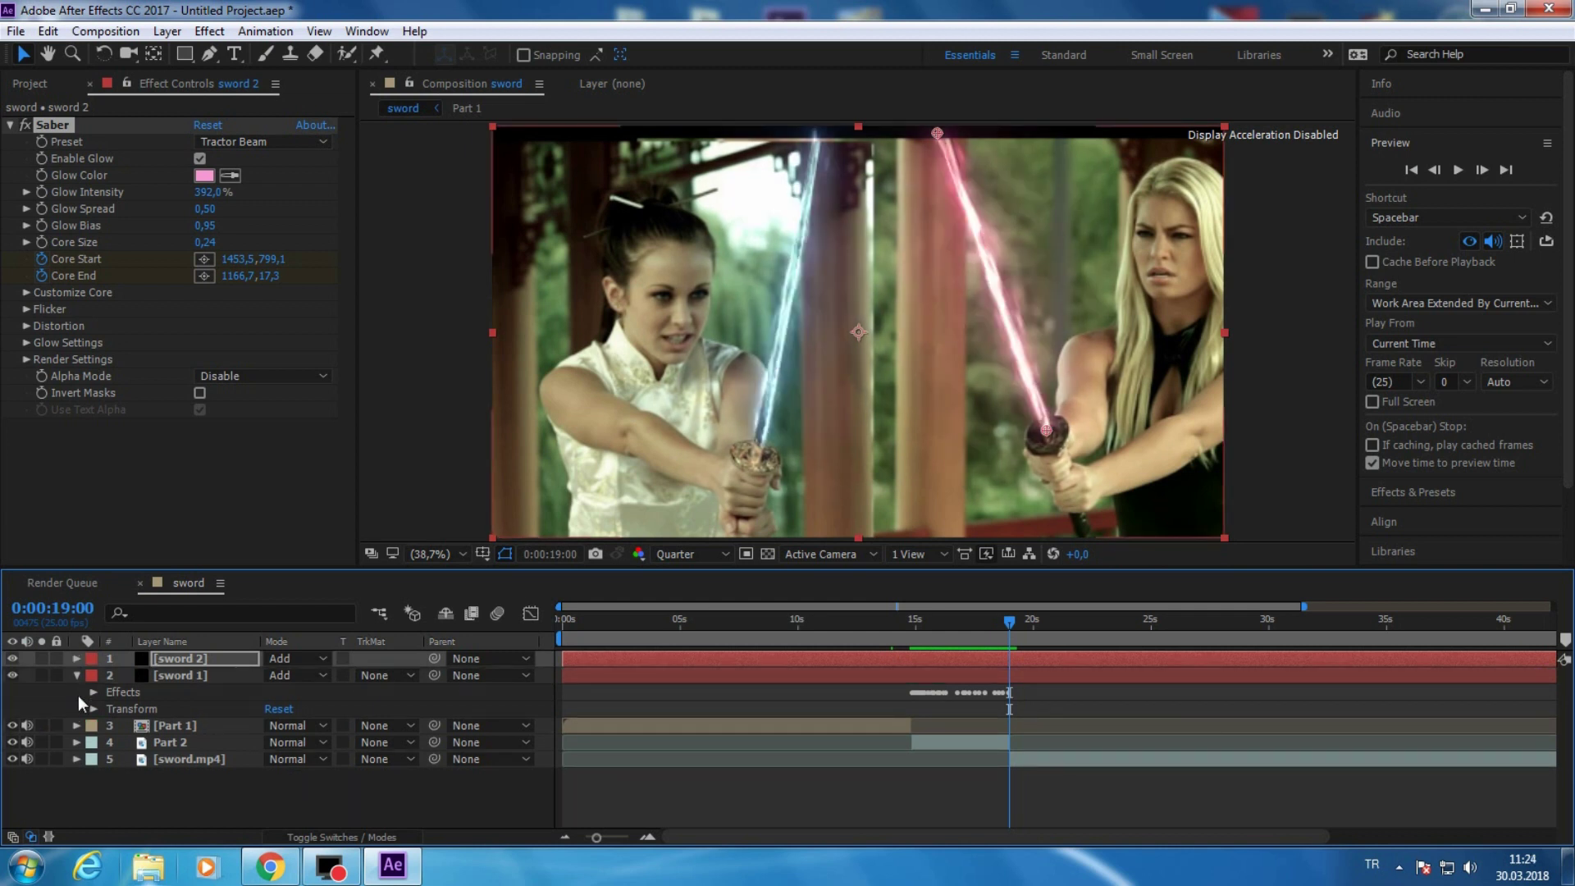
click(77, 675)
drag(1012, 620, 939, 647)
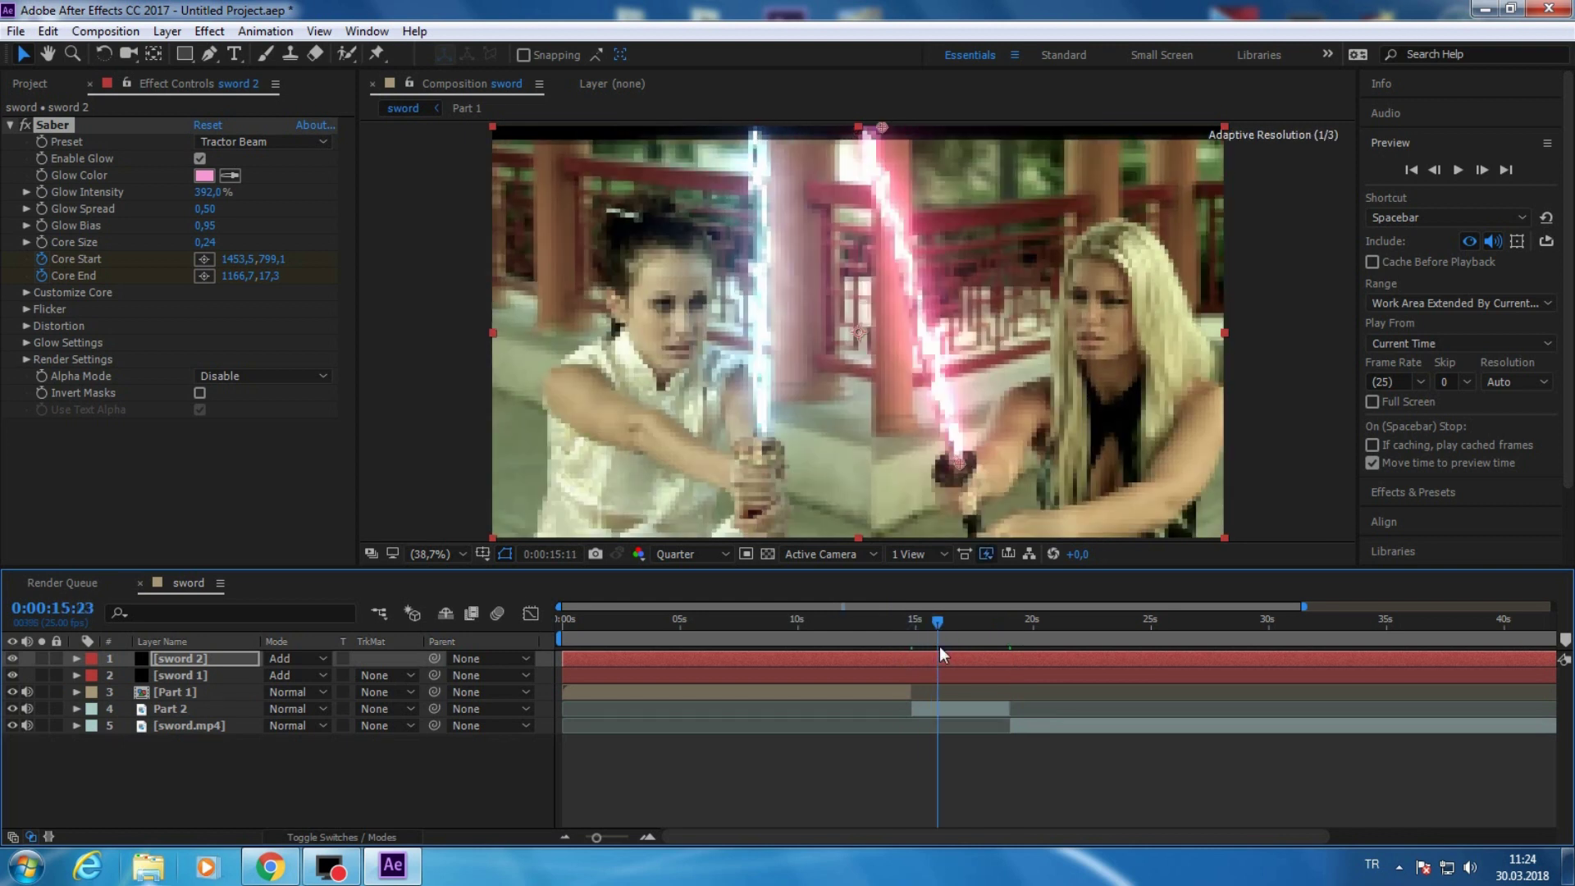
click(1457, 169)
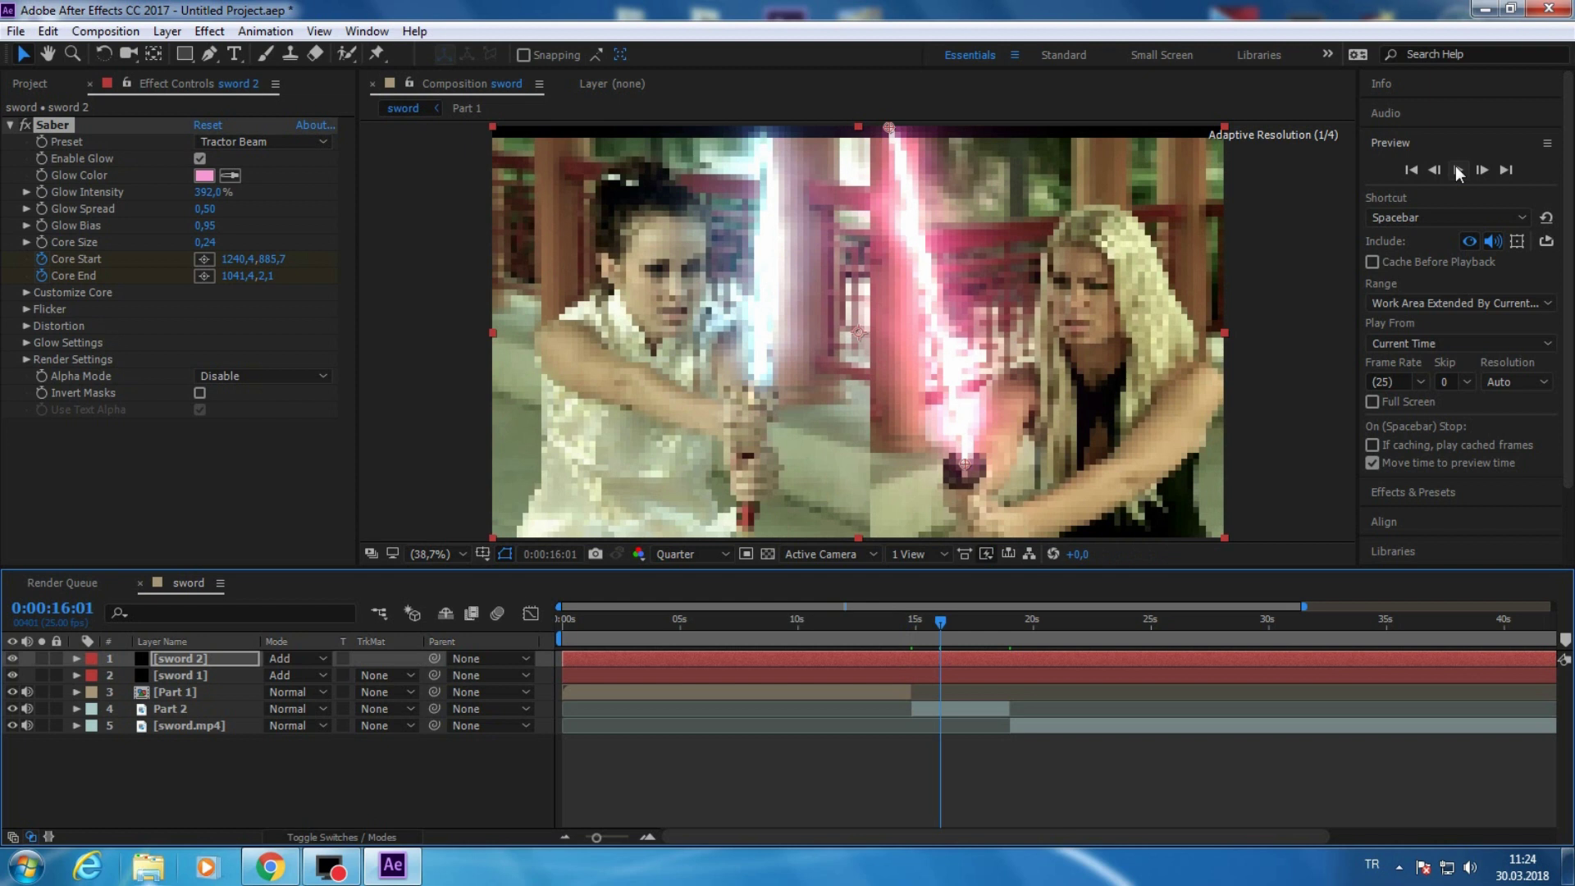
click(1458, 170)
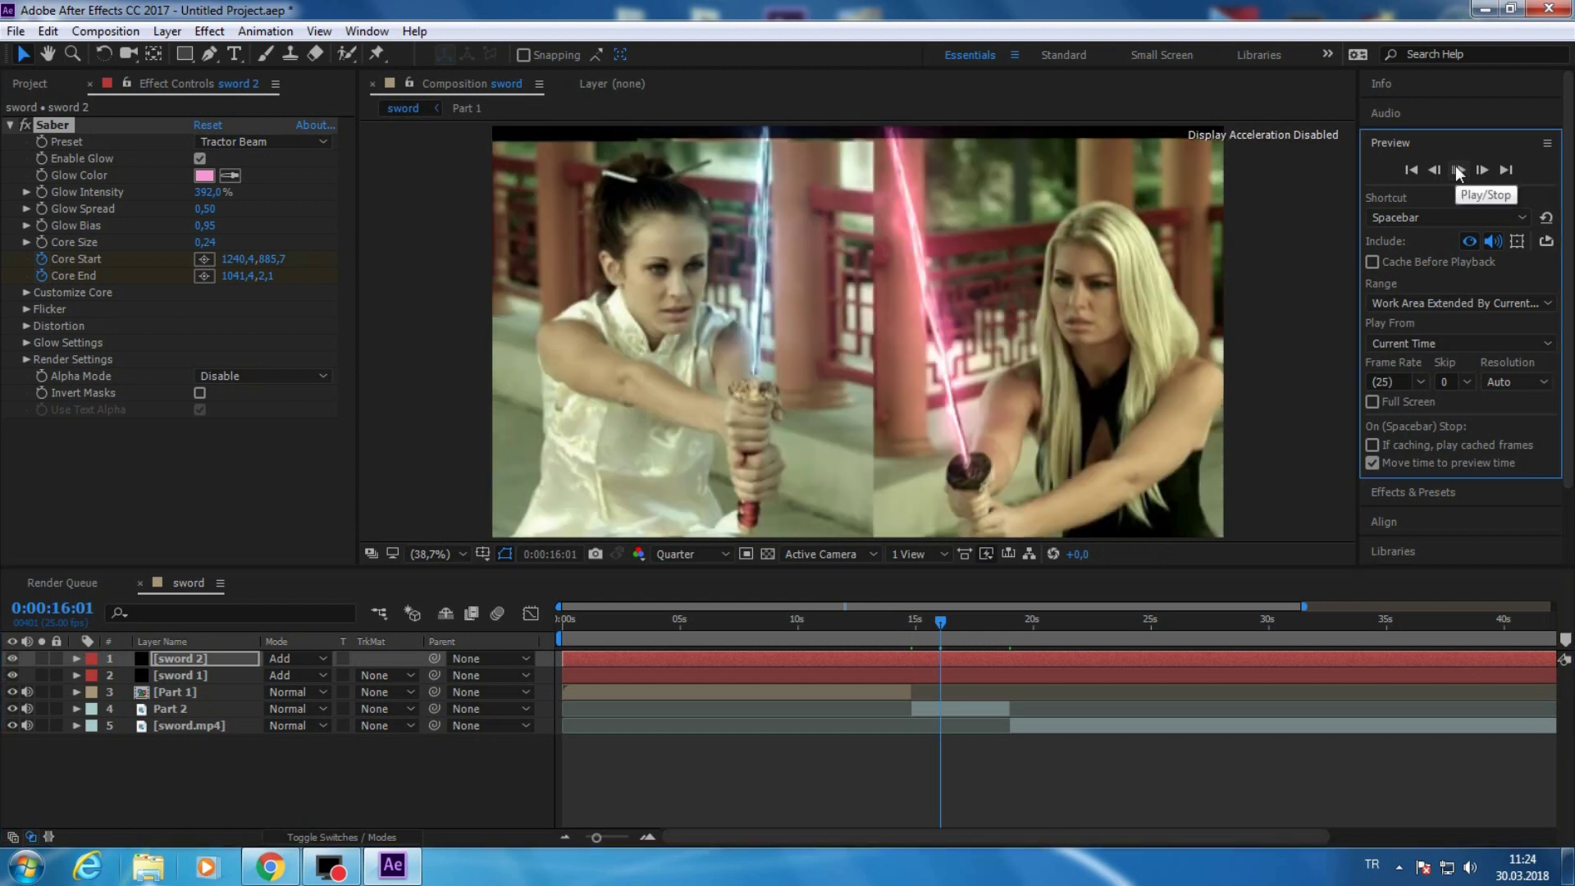
click(1458, 171)
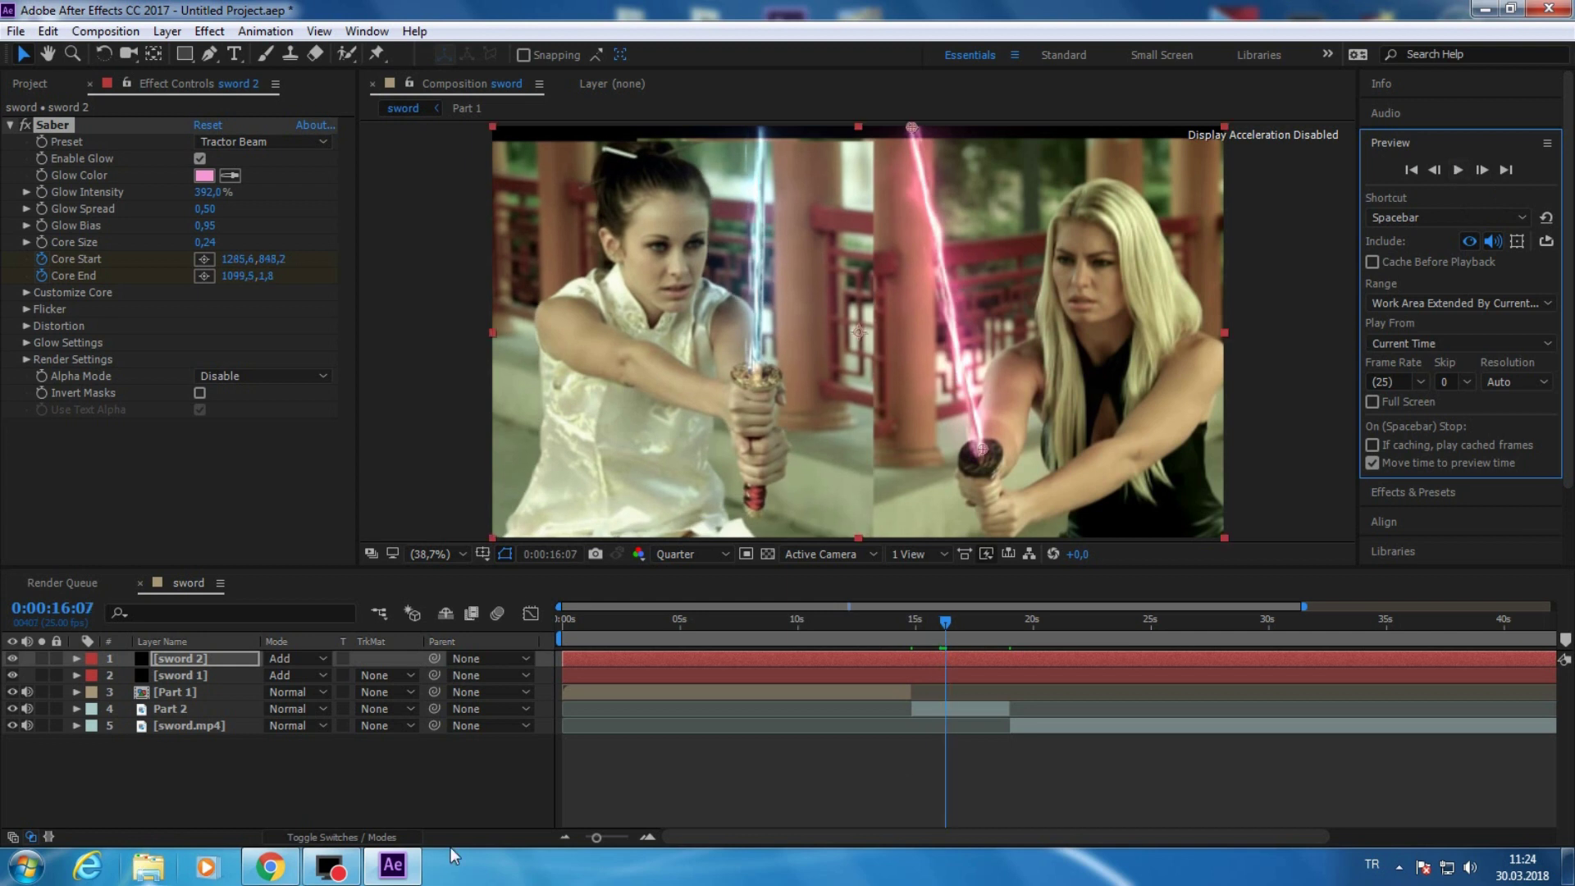
drag(564, 659, 847, 689)
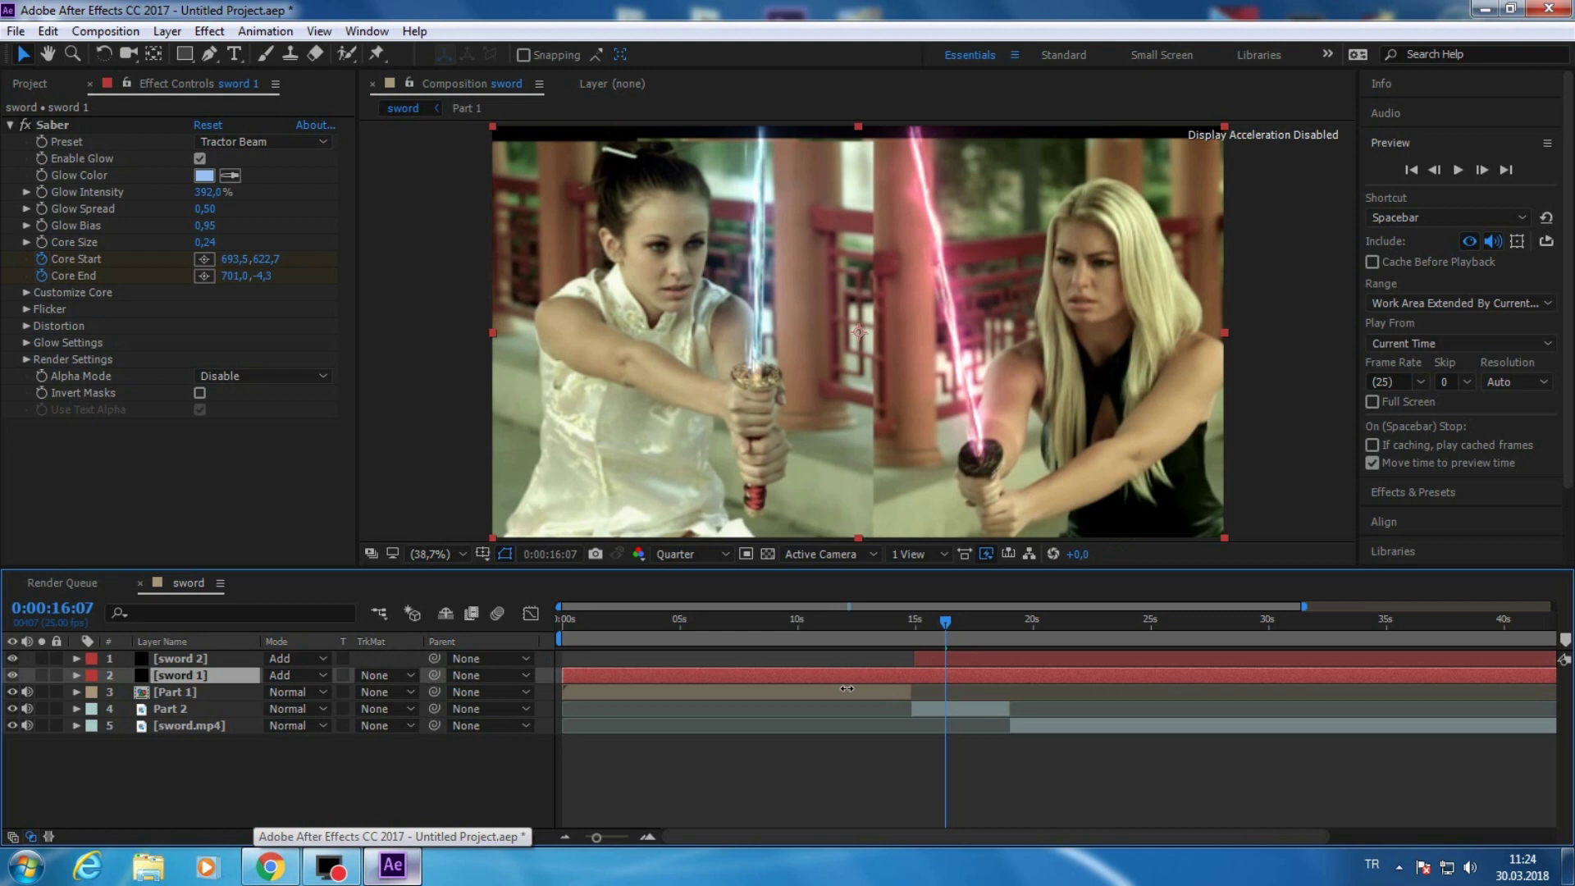
- Start sword 1 at about 15 seconds and end sword 2 where the shot ends
drag(847, 688, 912, 687)
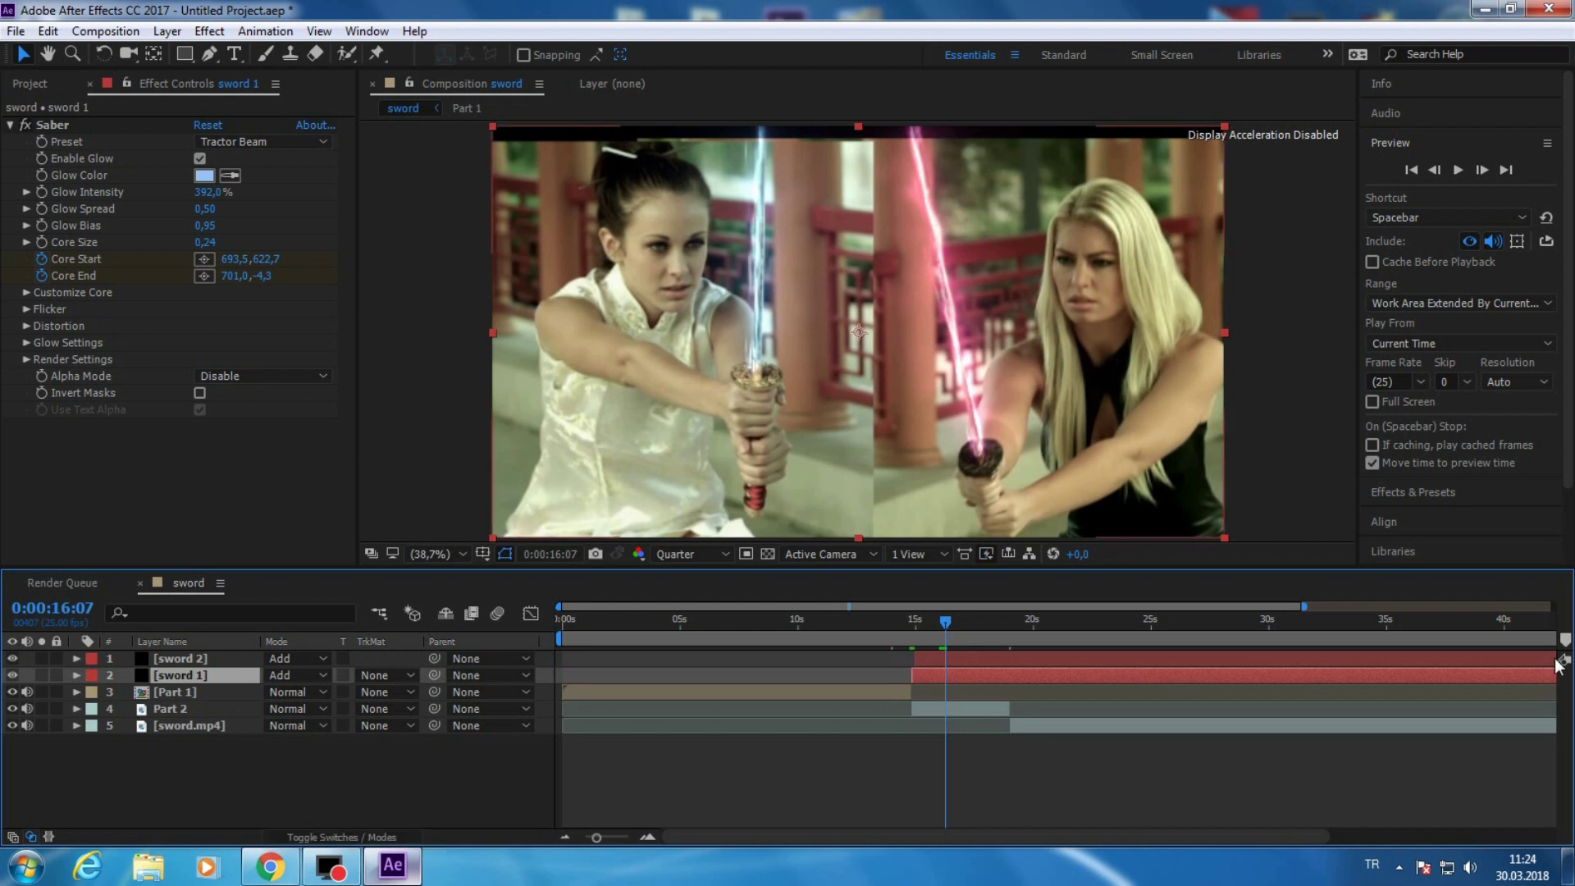
drag(1559, 667, 893, 671)
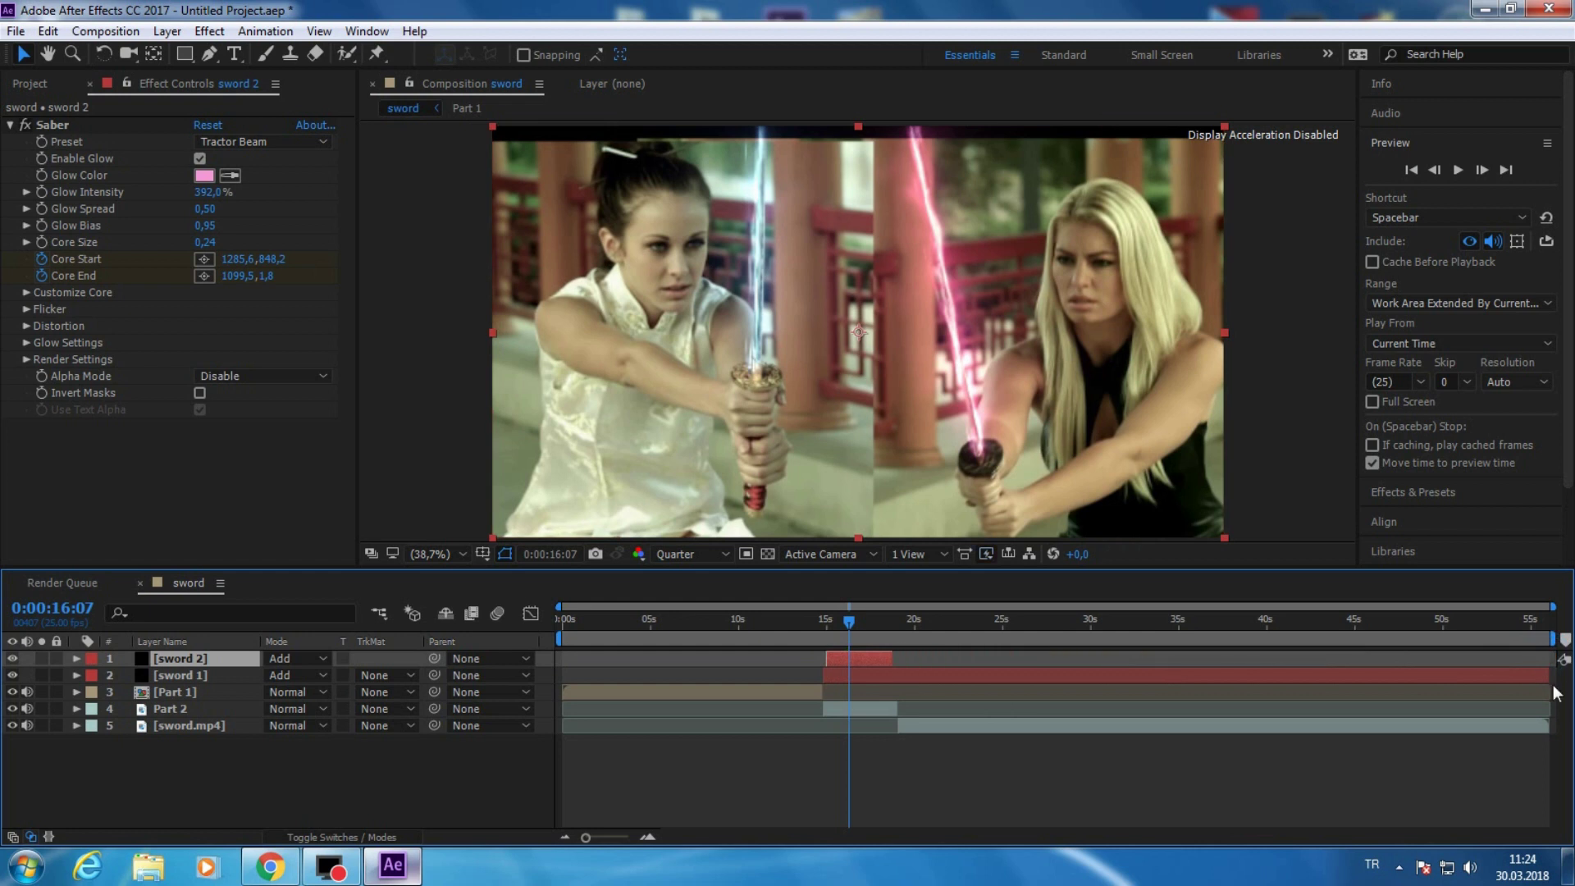
click(1544, 675)
- Zoom the timeline to frames and align sword 2's in-point to 0:00:14:21
drag(585, 837, 626, 841)
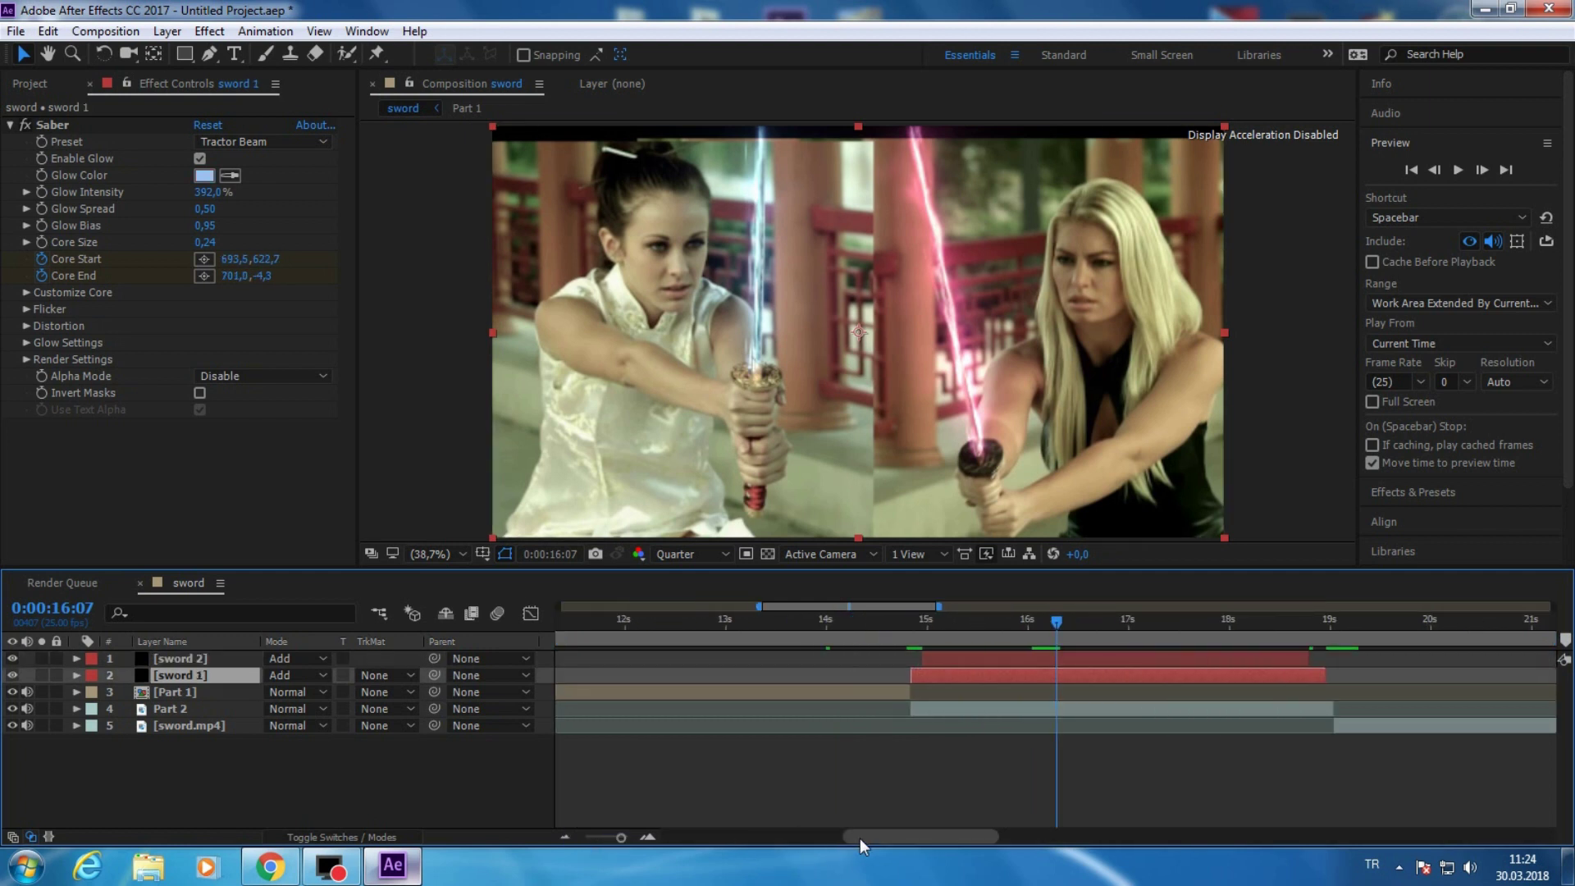
drag(860, 839, 870, 839)
click(842, 640)
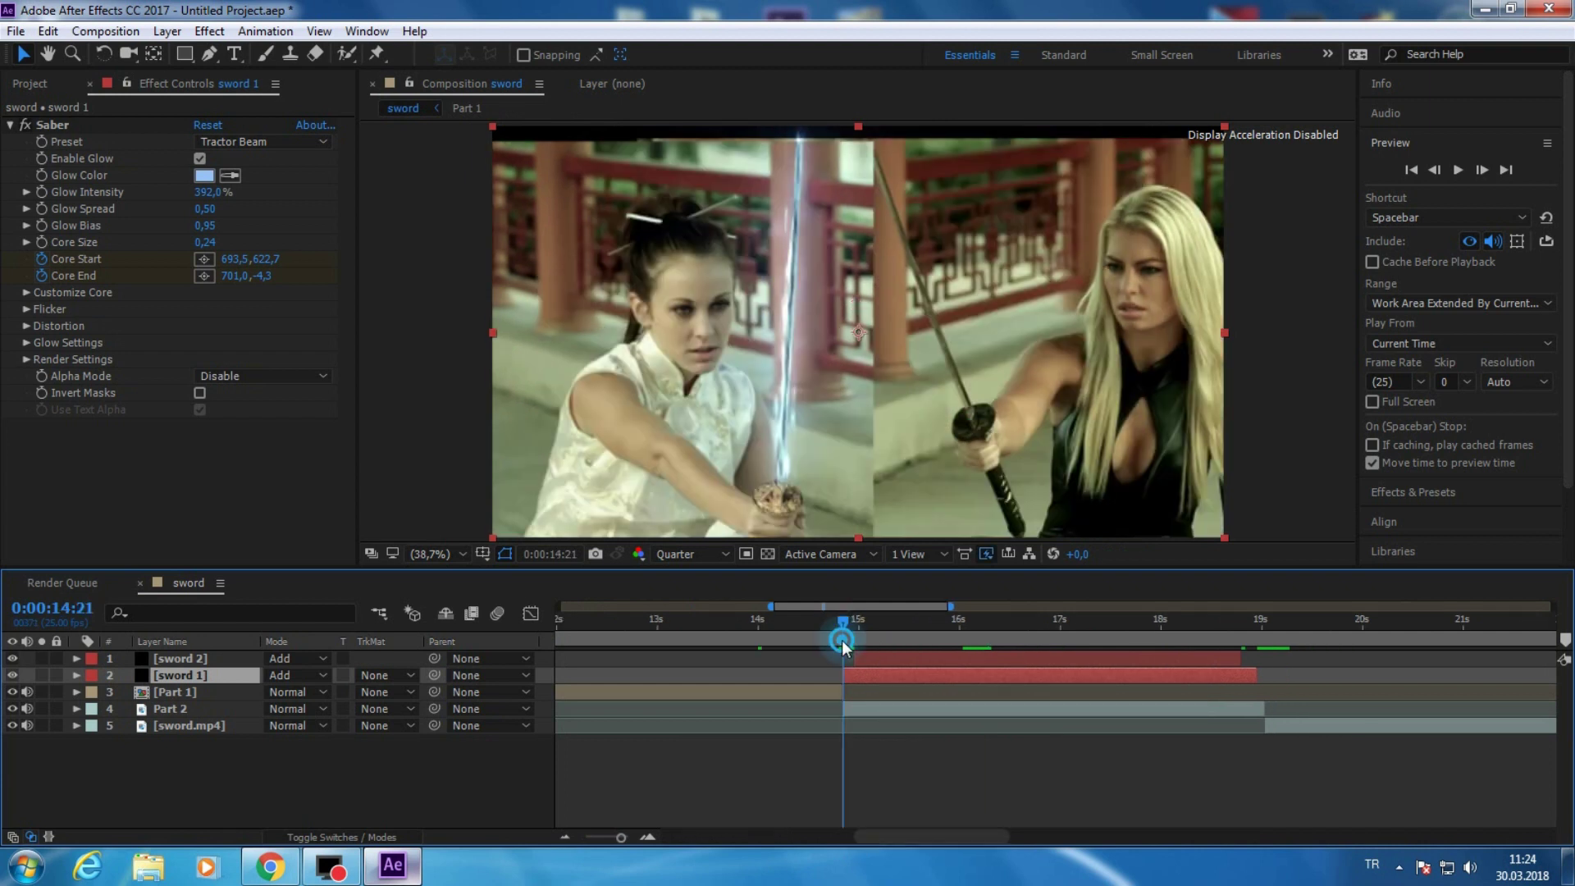
drag(623, 835, 639, 837)
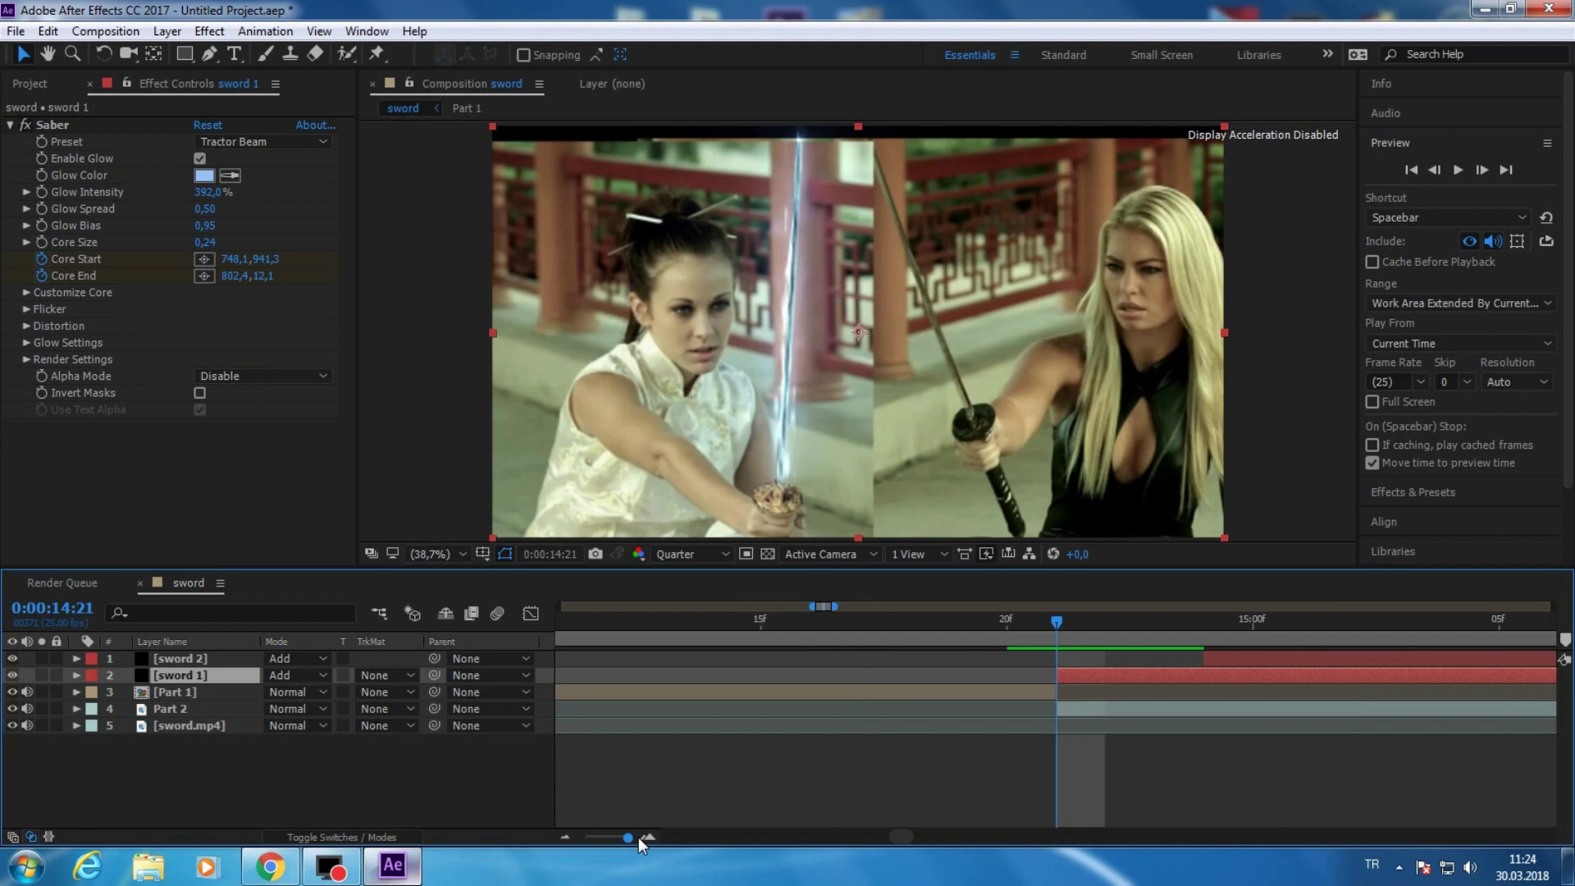
drag(1206, 658, 1074, 672)
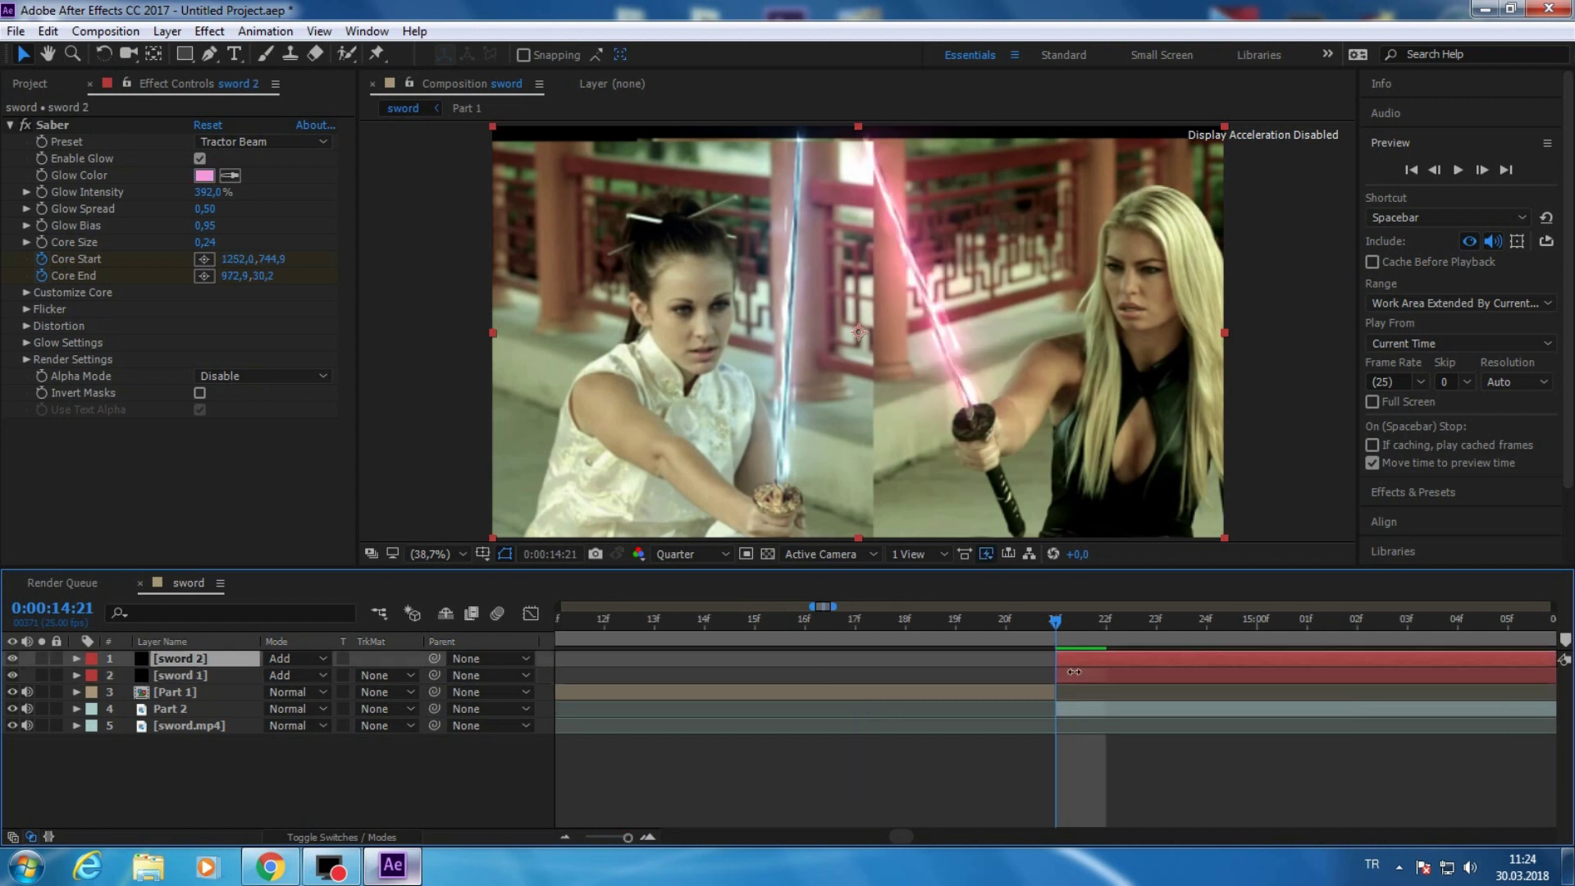
drag(901, 836, 963, 851)
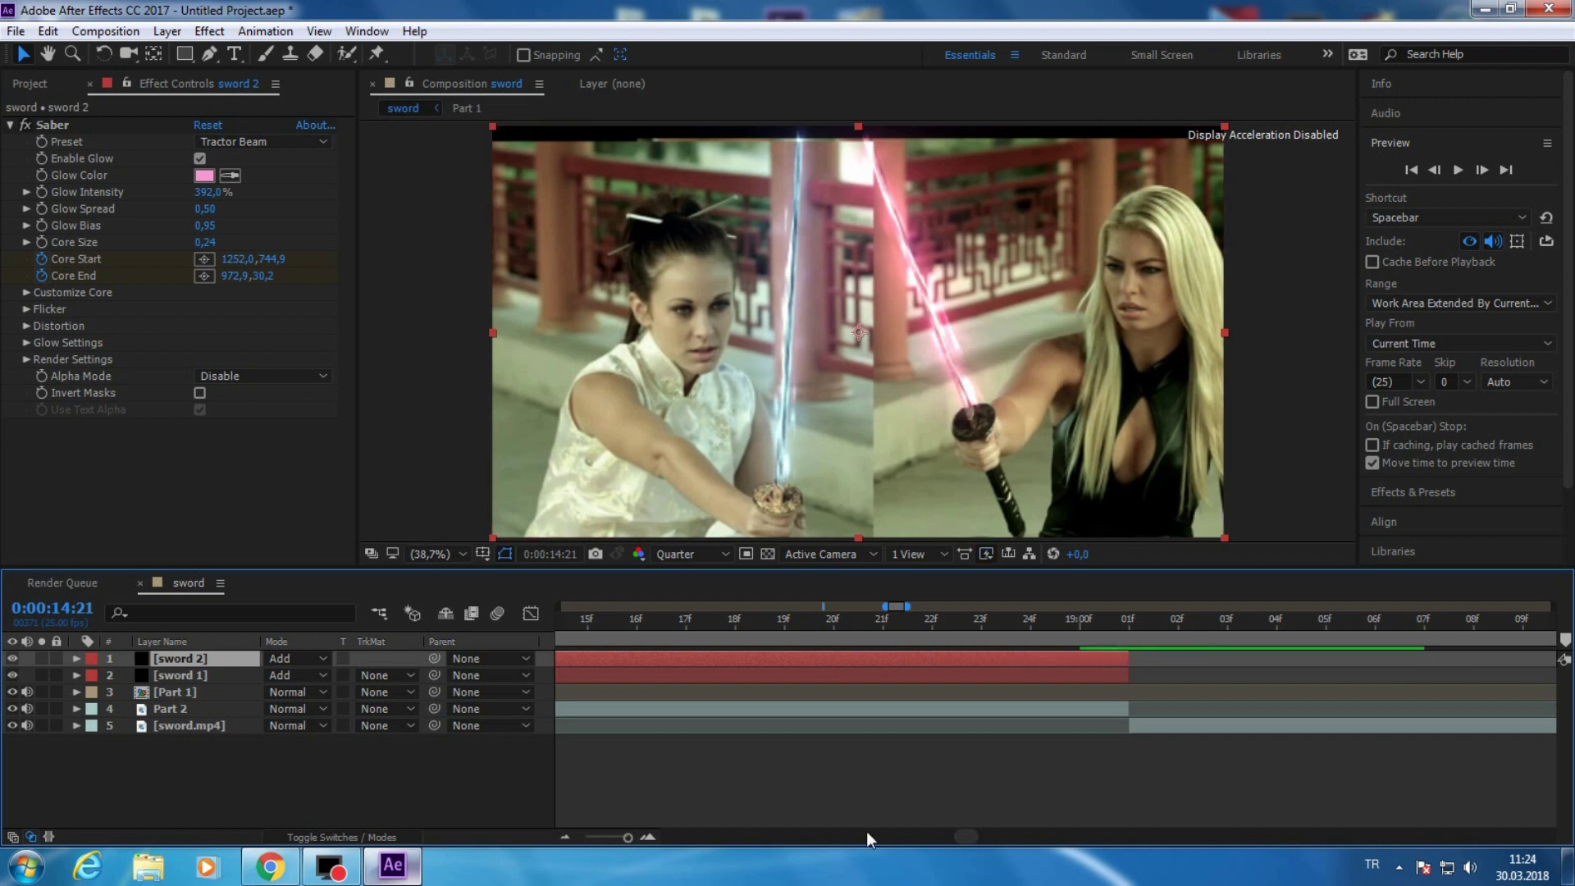
drag(628, 836, 585, 837)
drag(823, 622, 926, 640)
- Check the next shot at 0:00:19:20 and the wide shot around 12:21
click(950, 640)
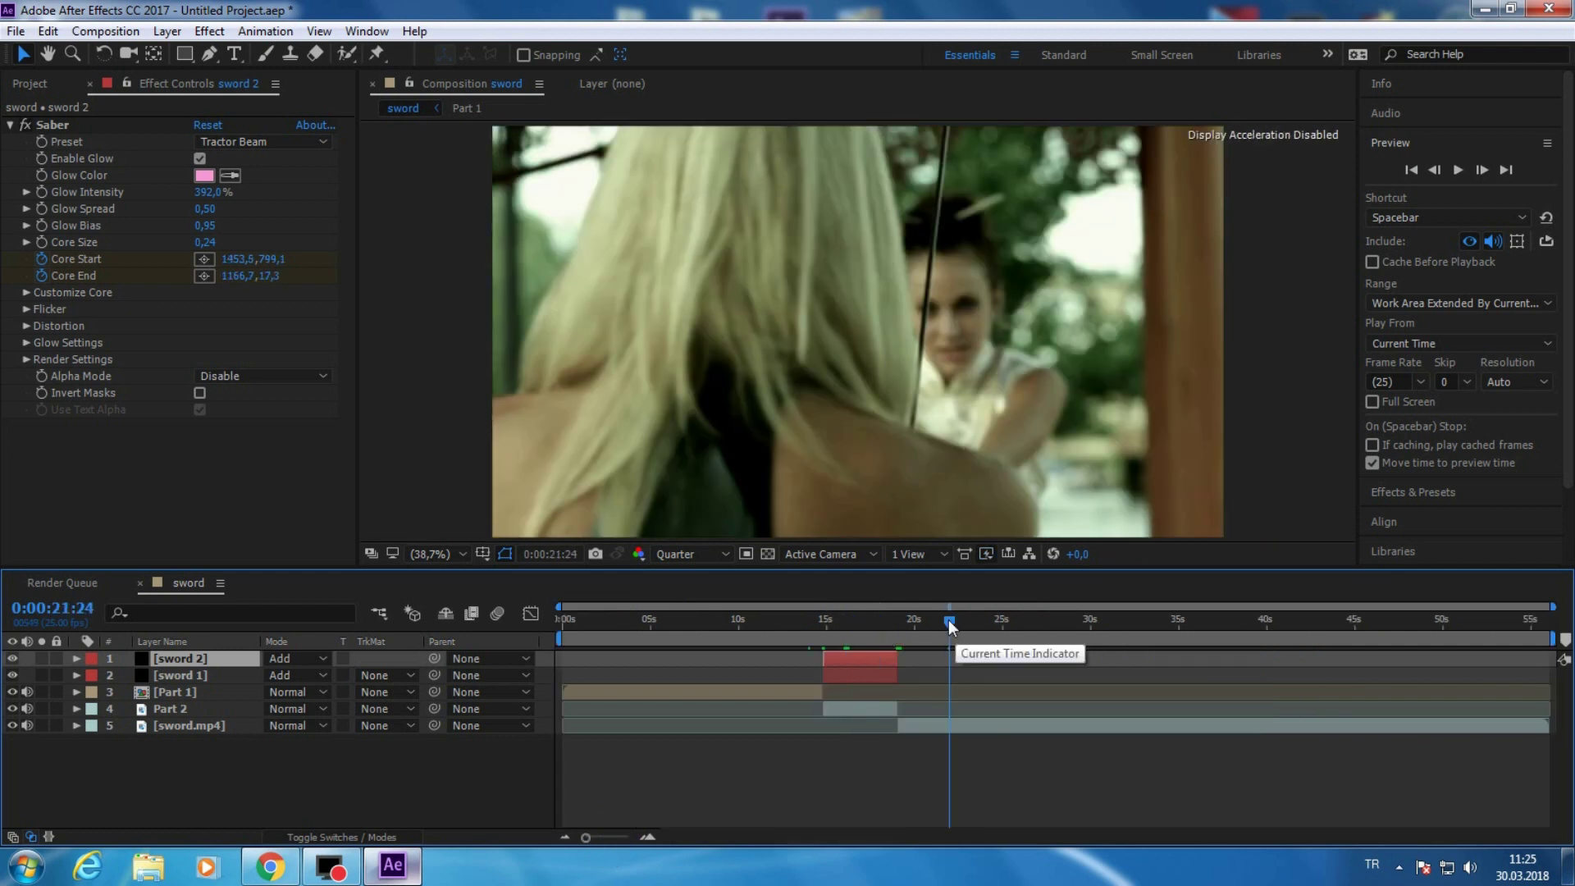
drag(949, 624, 913, 630)
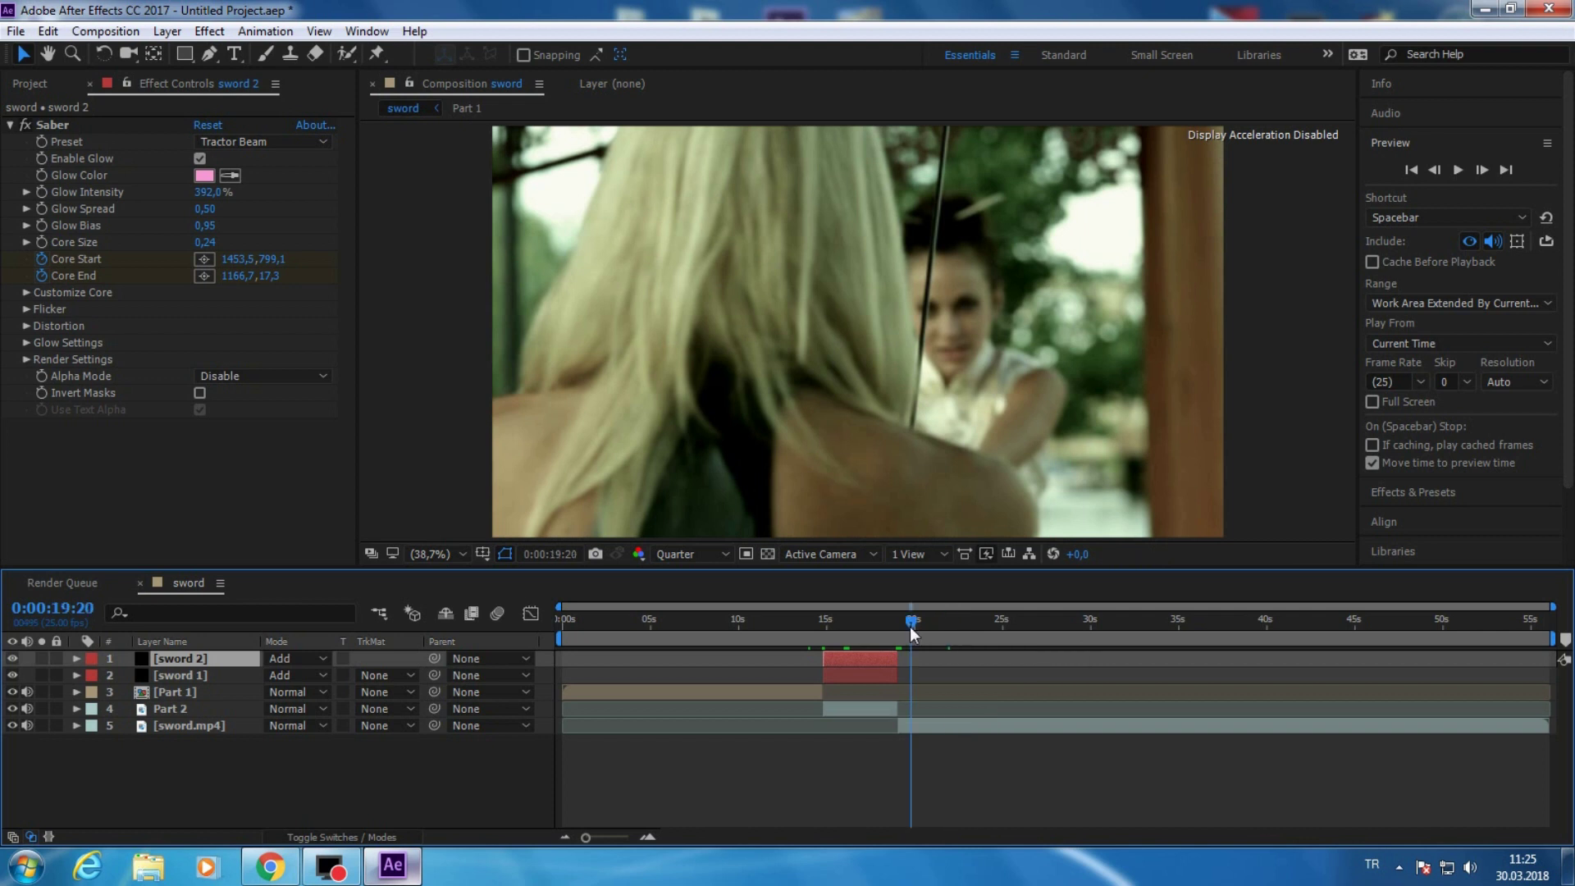
click(911, 626)
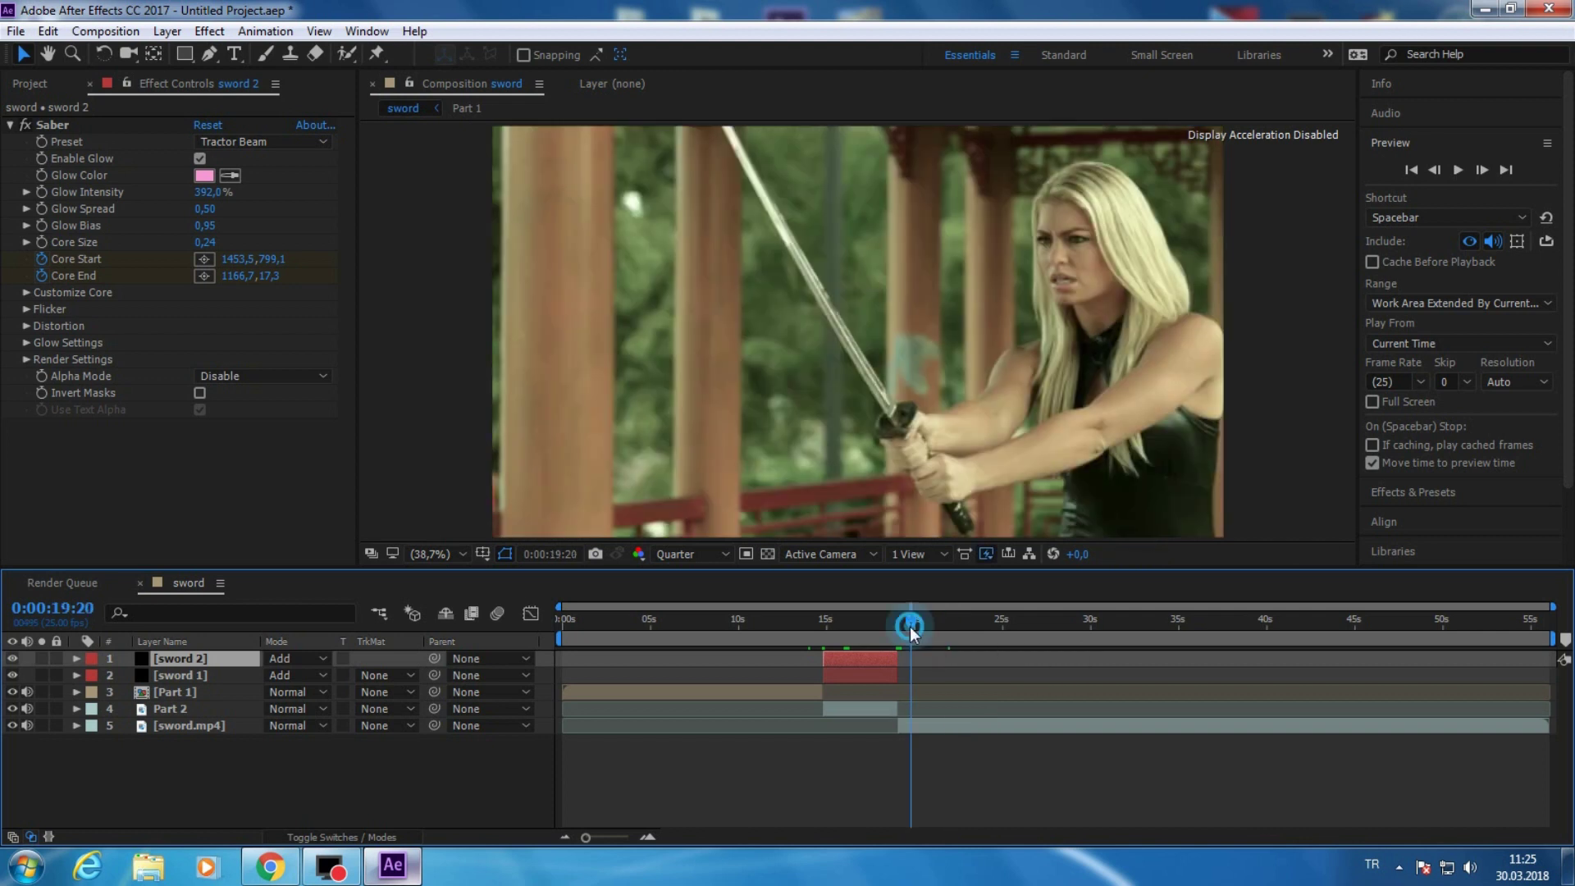
drag(909, 627, 790, 627)
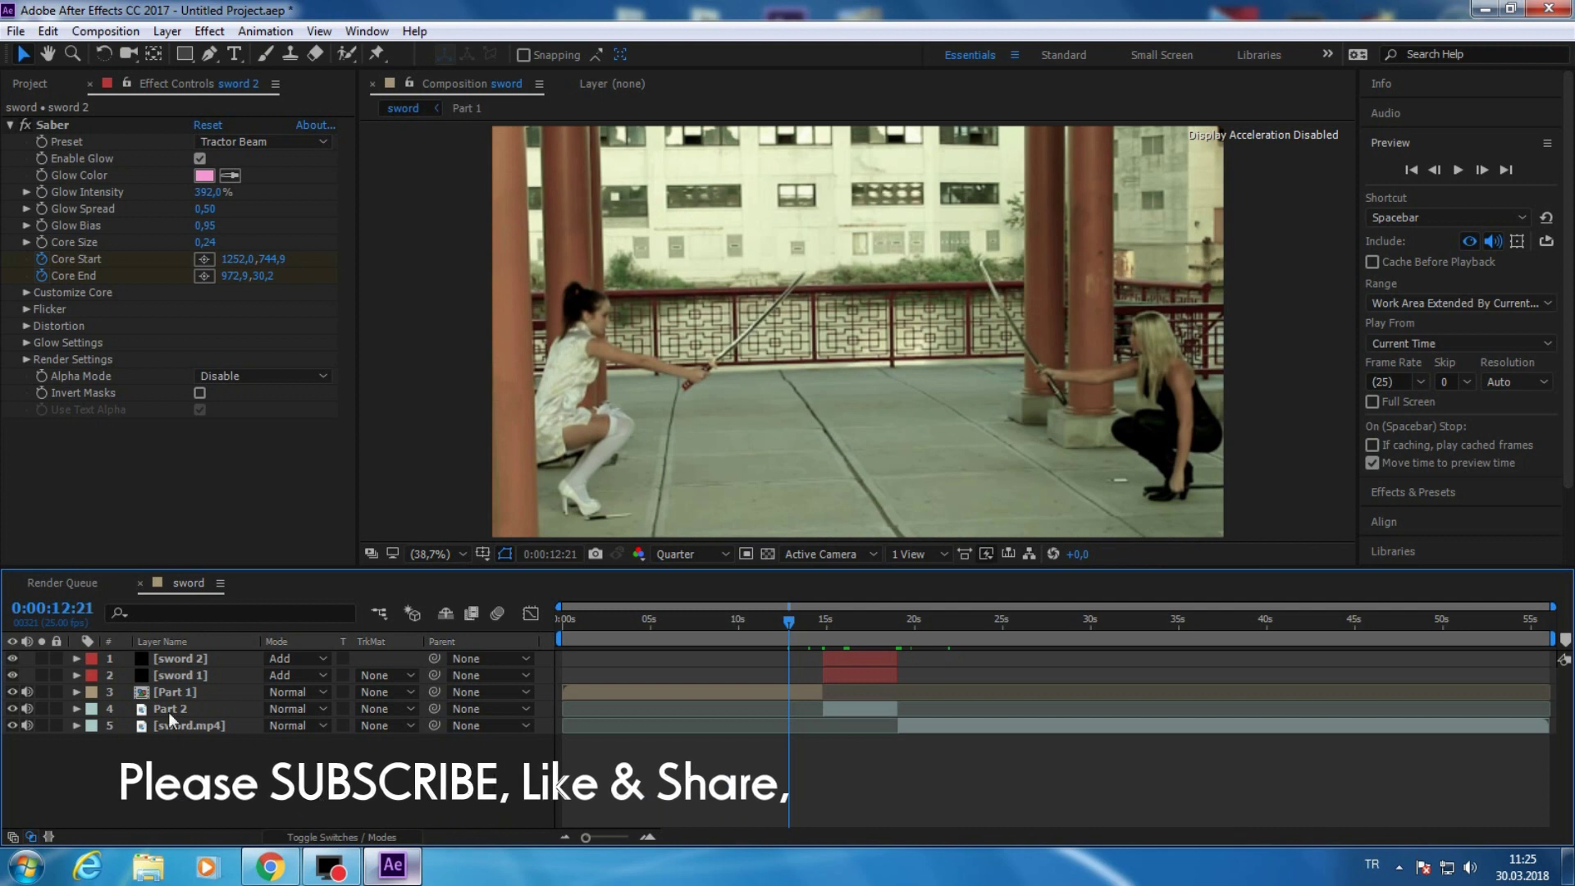
- Move Part 2 above Part 1 and pre-compose it with both sword layers as 'Part 2'
drag(169, 712, 179, 696)
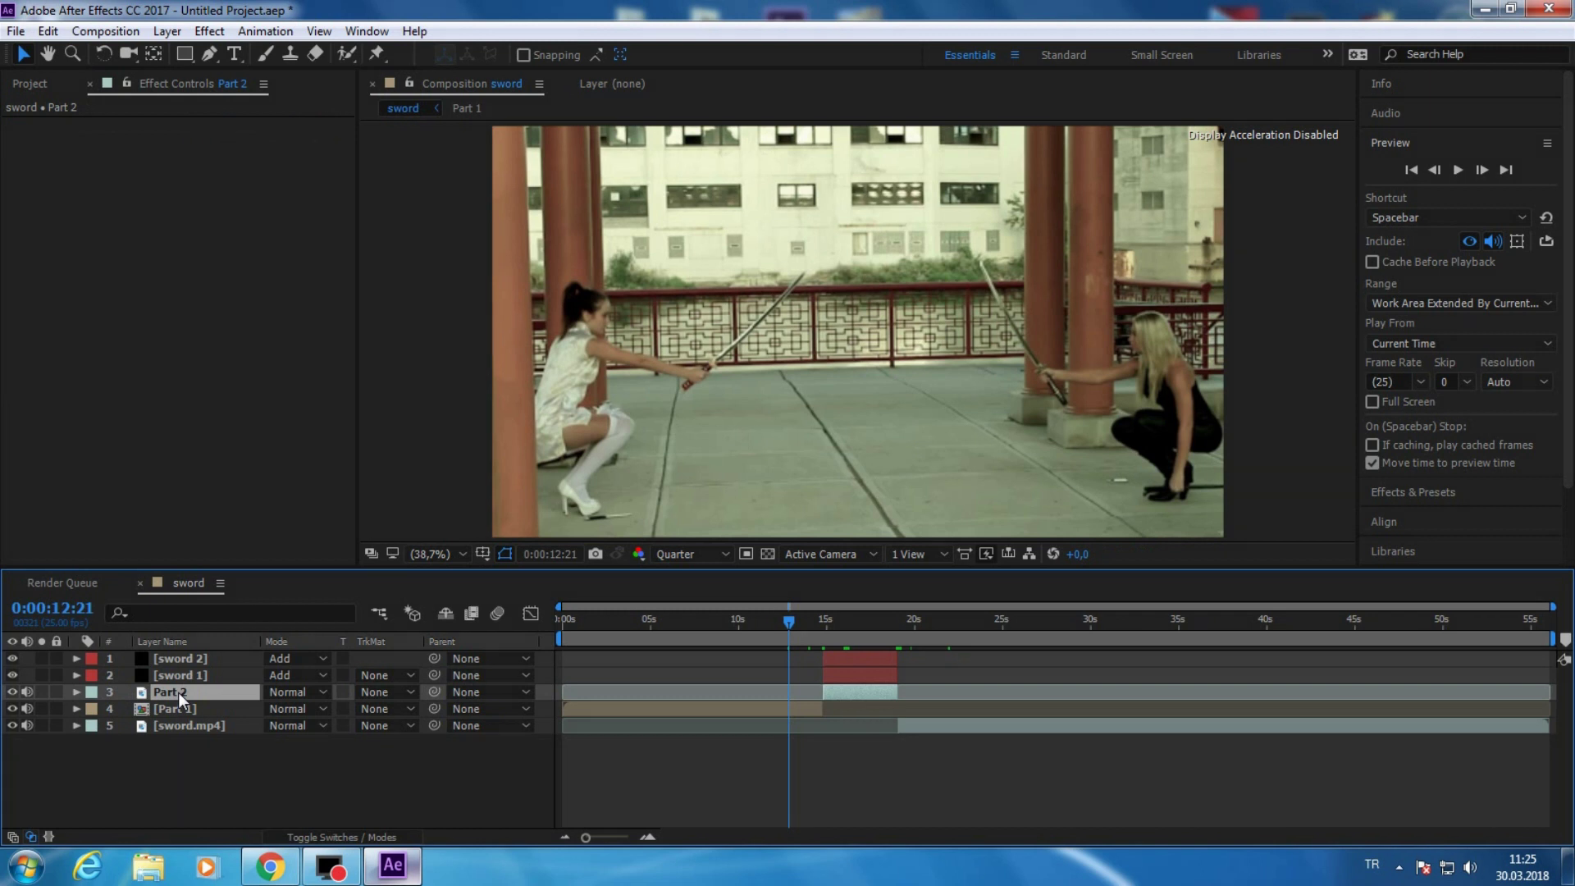
right_click(179, 692)
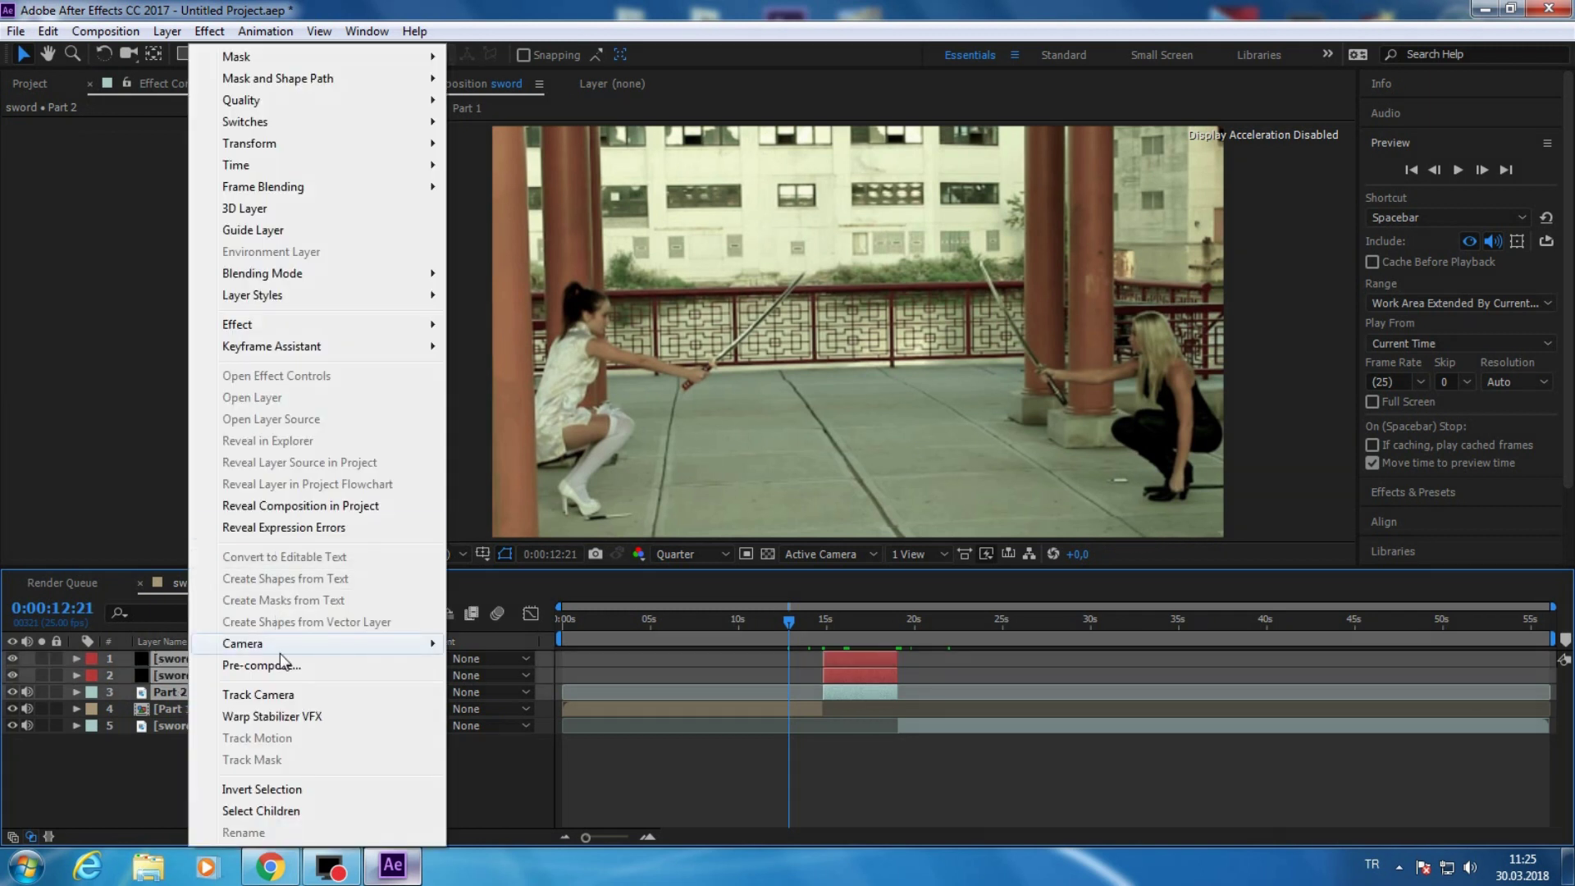
click(279, 661)
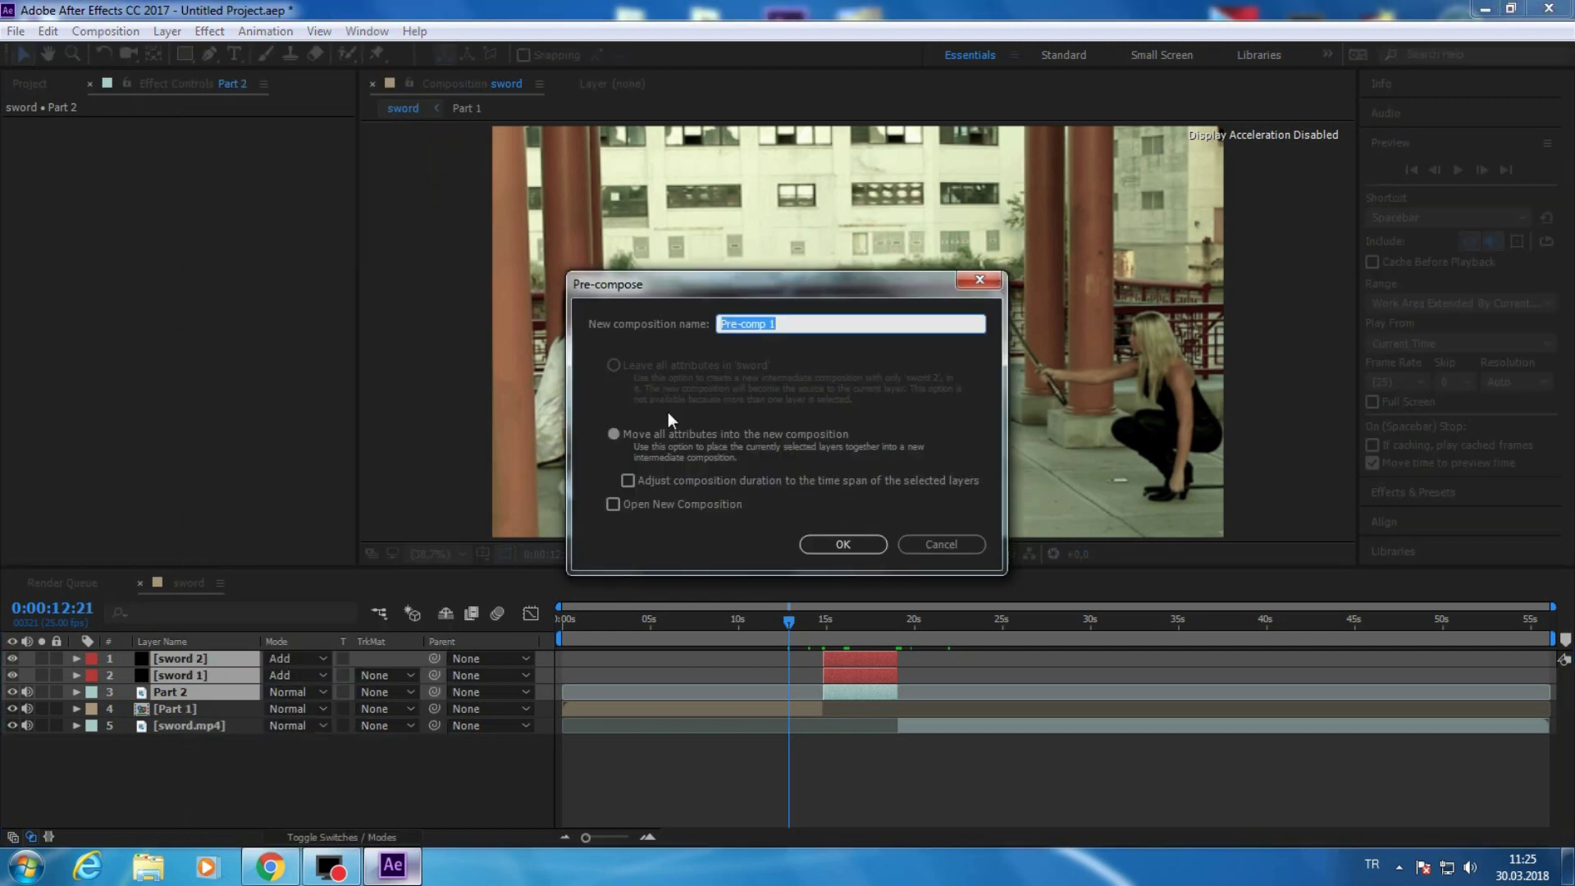
text(Part 2)
key(Return)
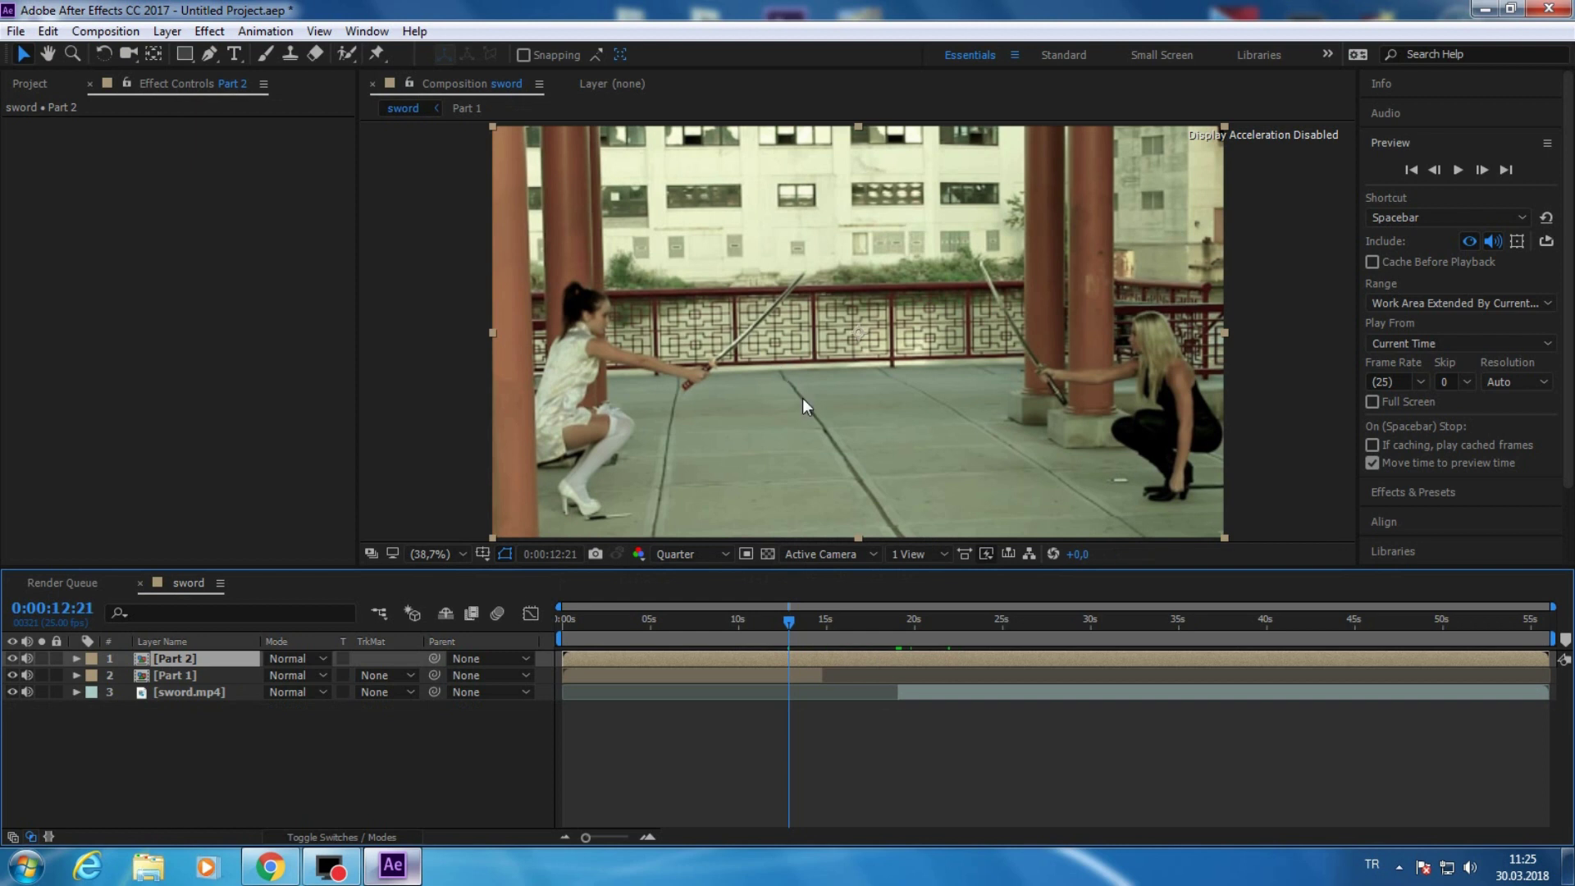
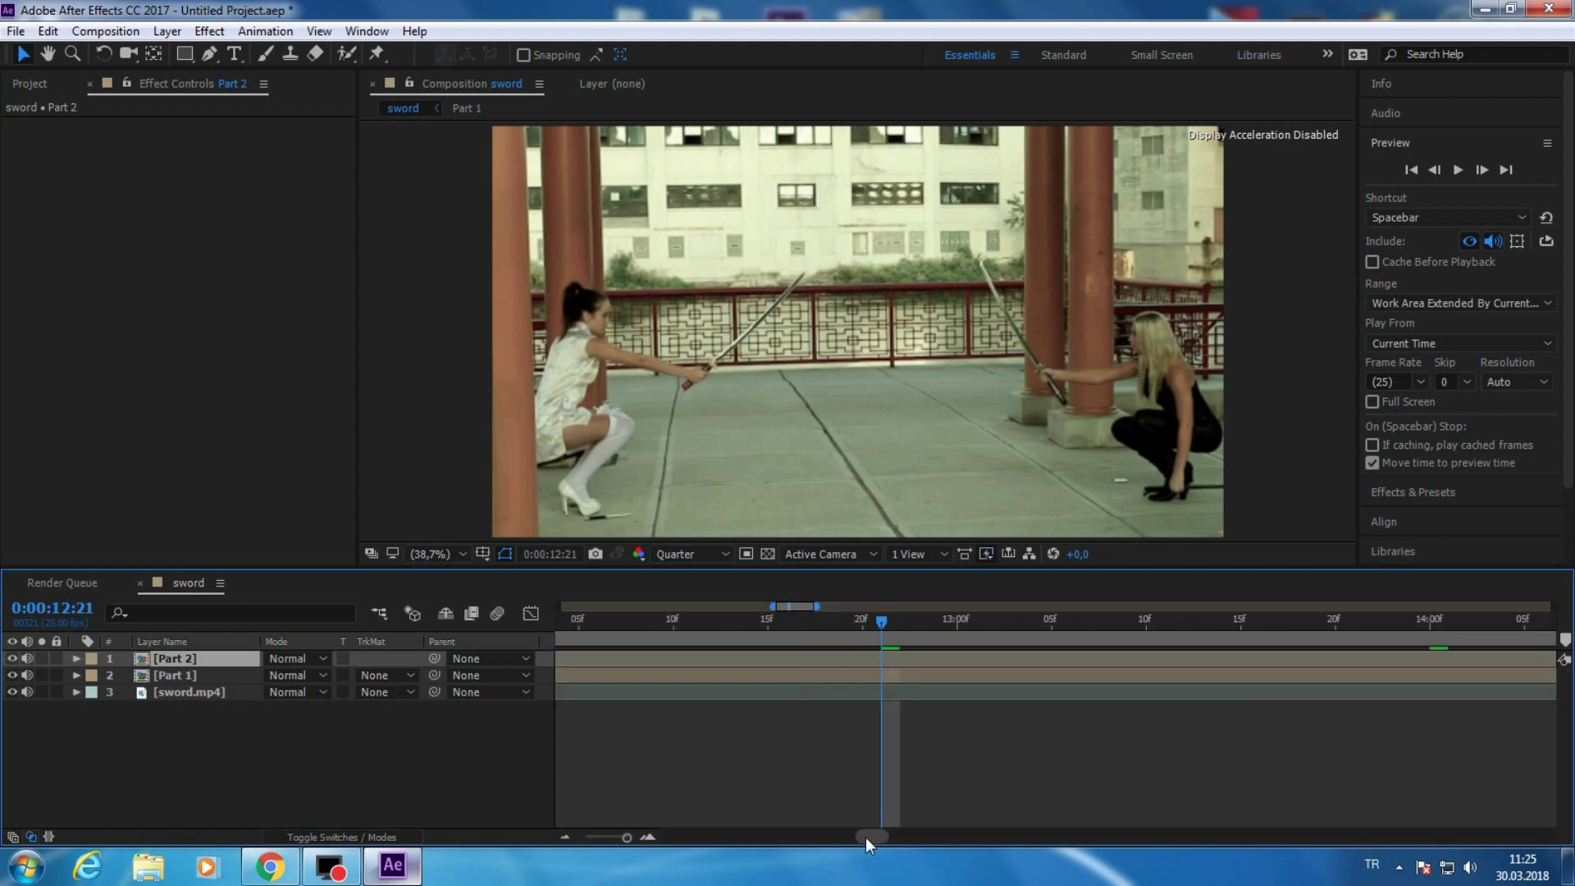
- Trim Part 2's out-point at the shot change and scrub the playhead back toward 21 seconds
drag(865, 837, 901, 839)
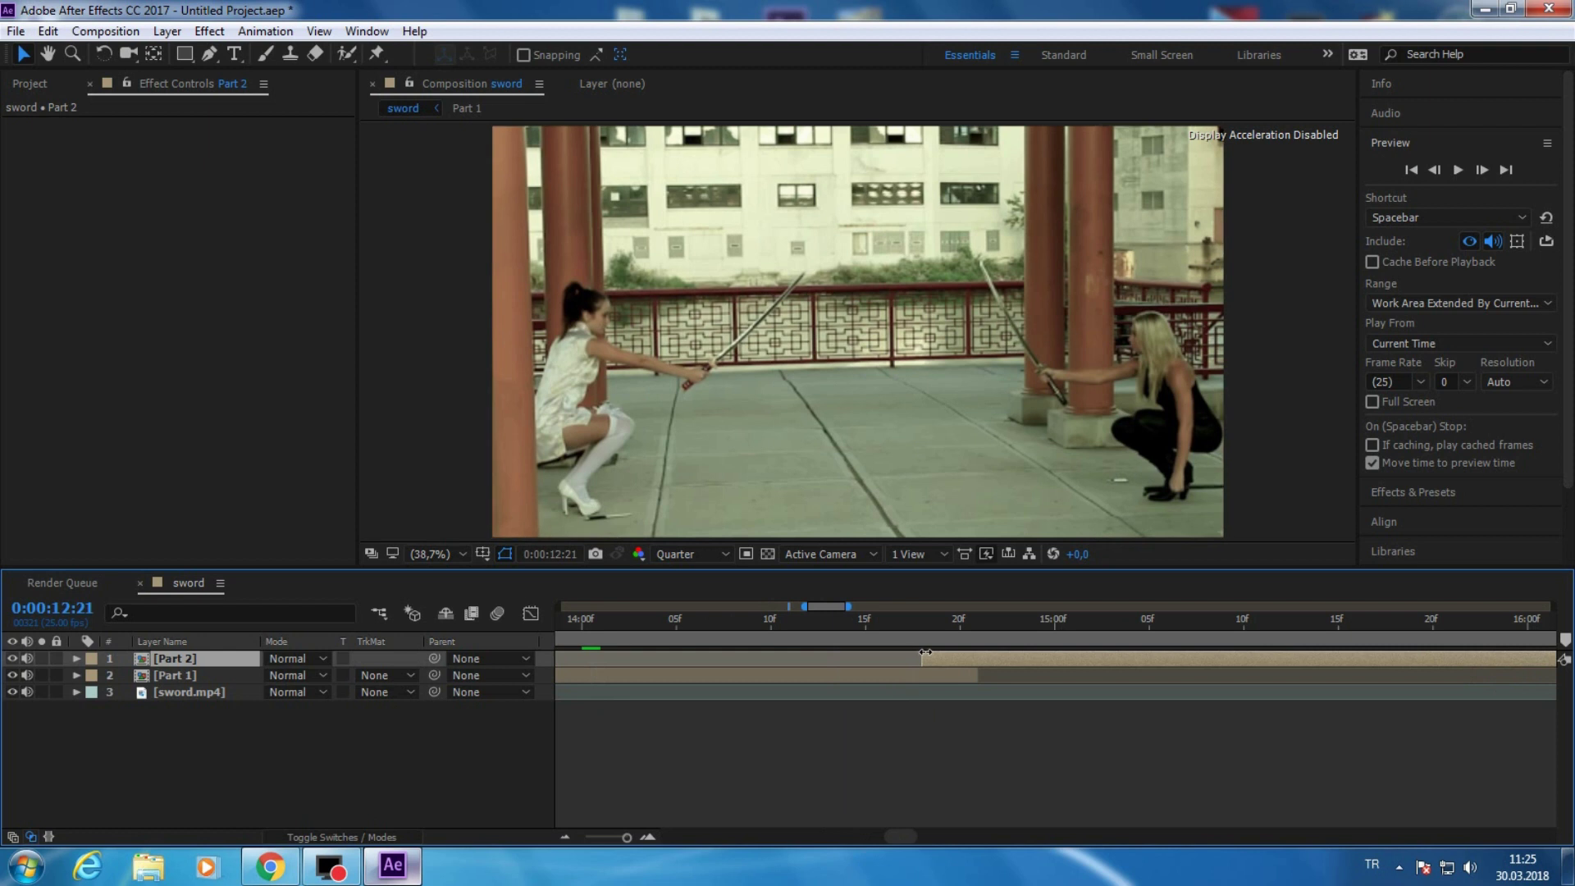
drag(829, 659, 786, 660)
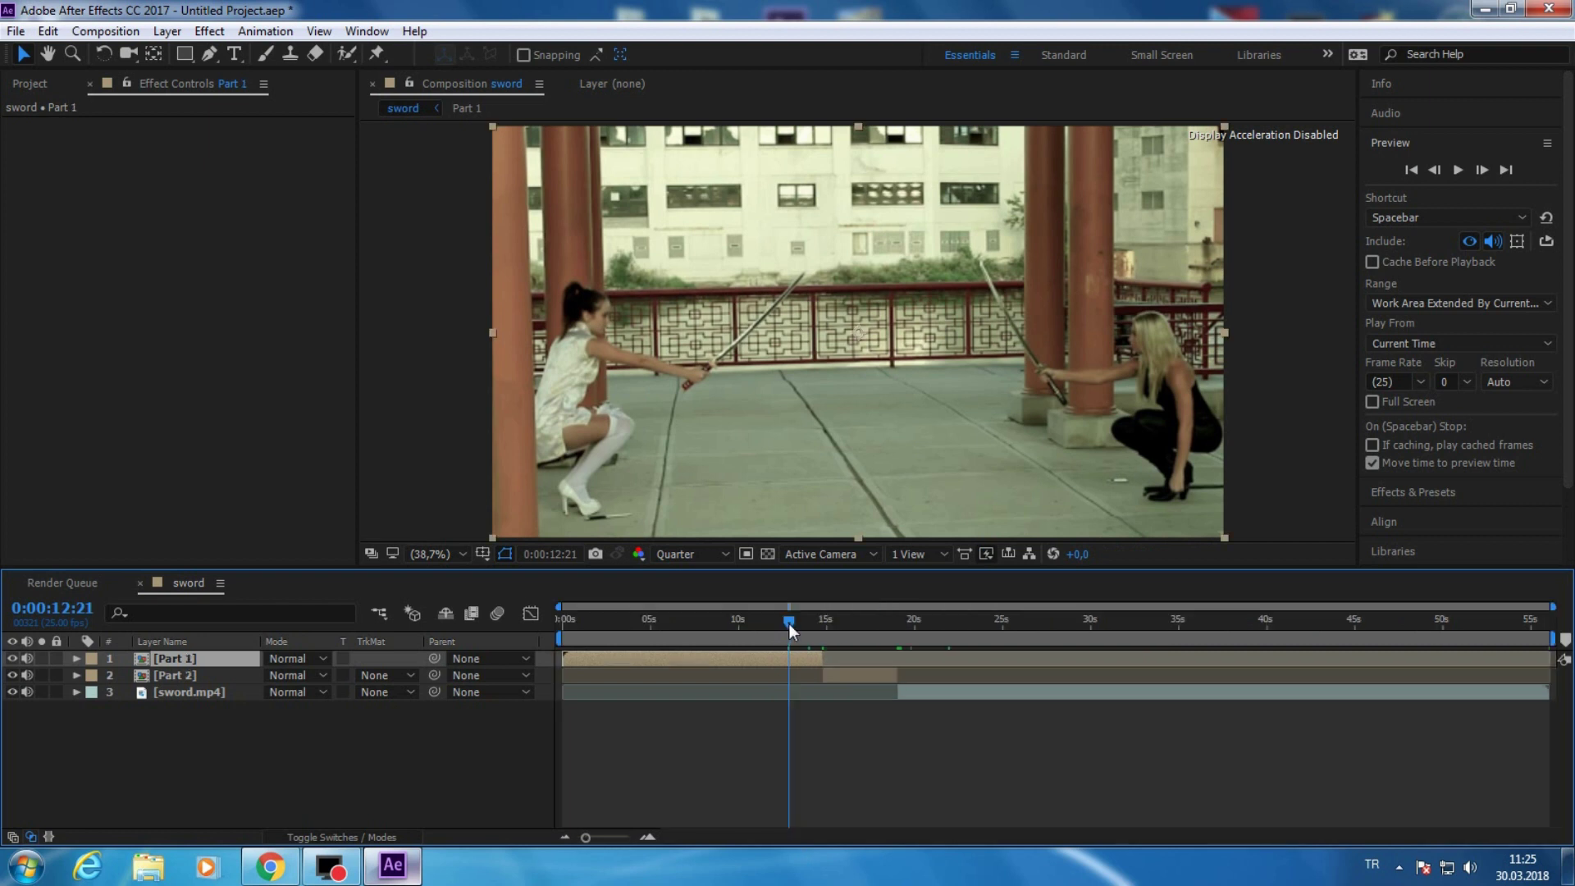
drag(789, 625, 947, 640)
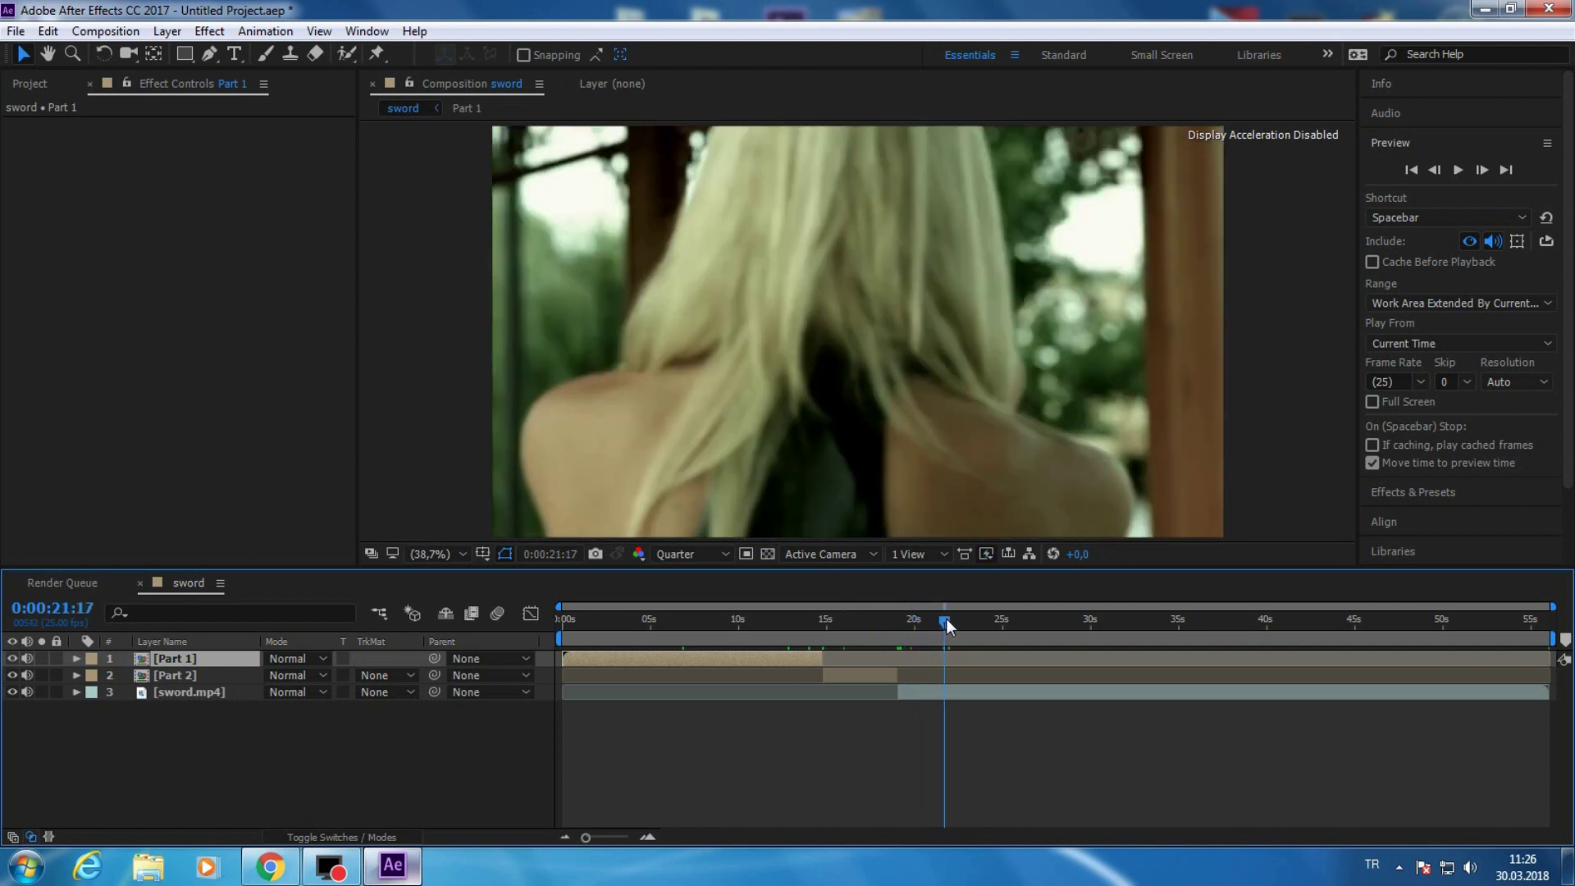
- Step frame by frame to 0:00:20:23, the last frame of the blonde shot
drag(946, 621, 931, 625)
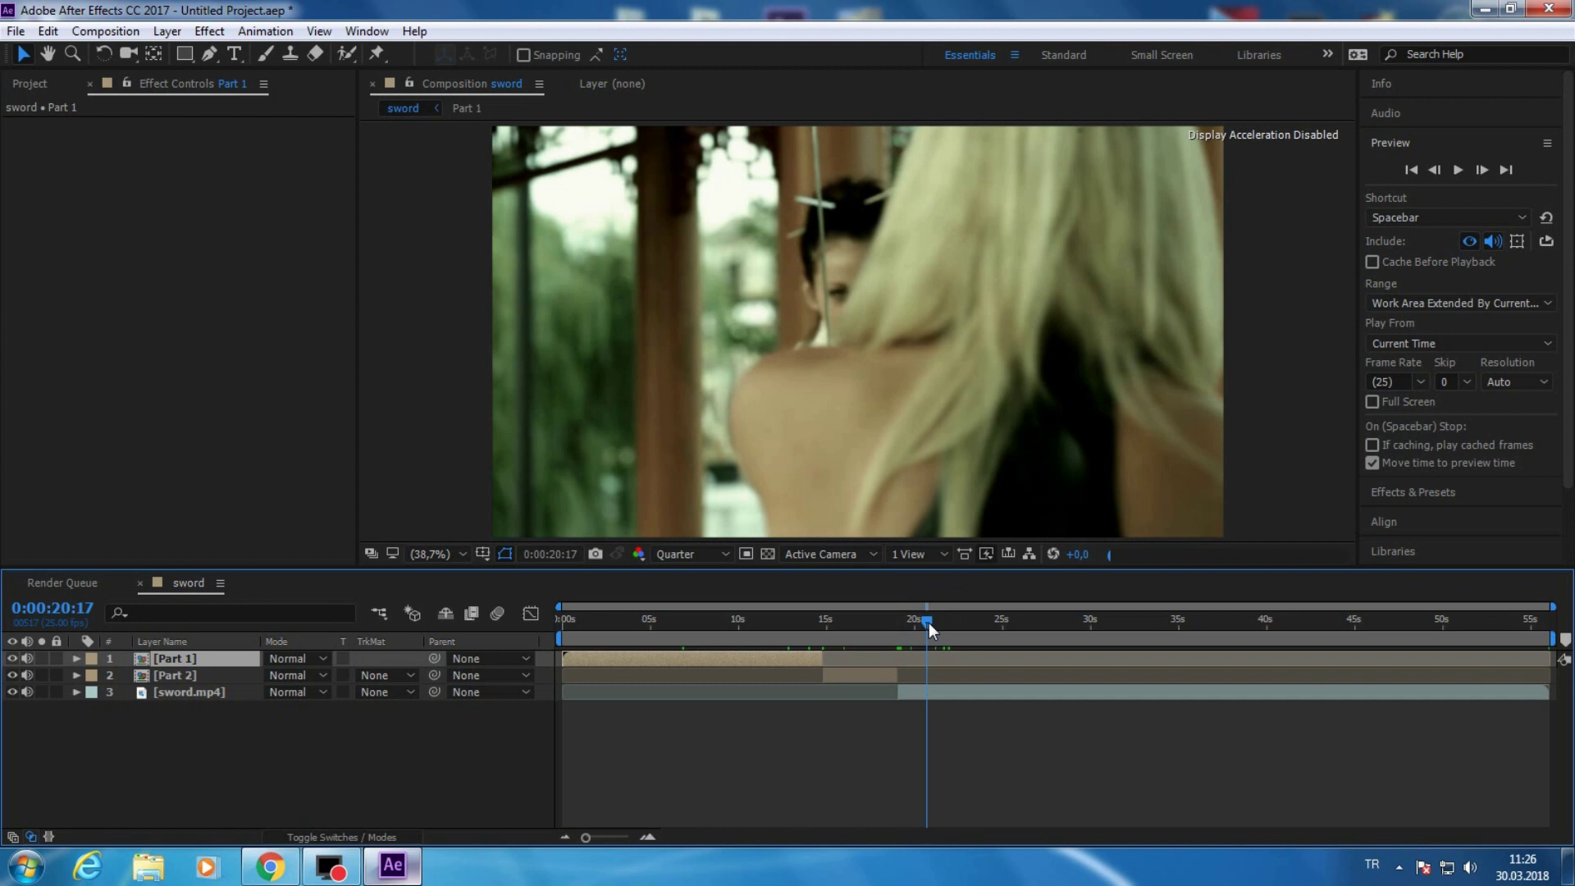
click(1481, 170)
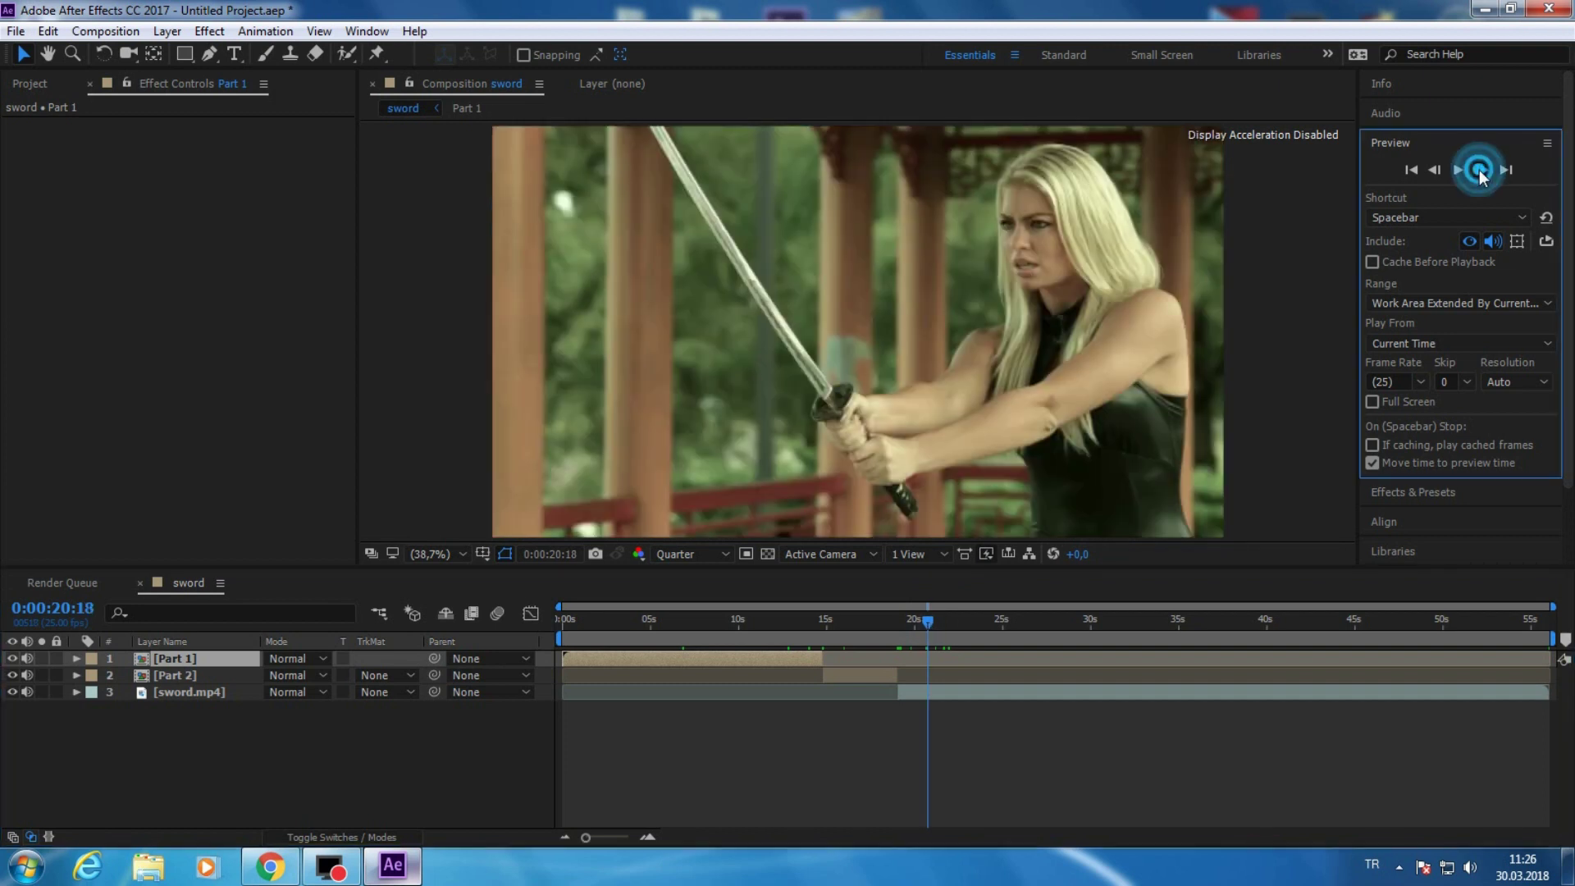
click(1481, 170)
click(1481, 170)
click(1481, 170)
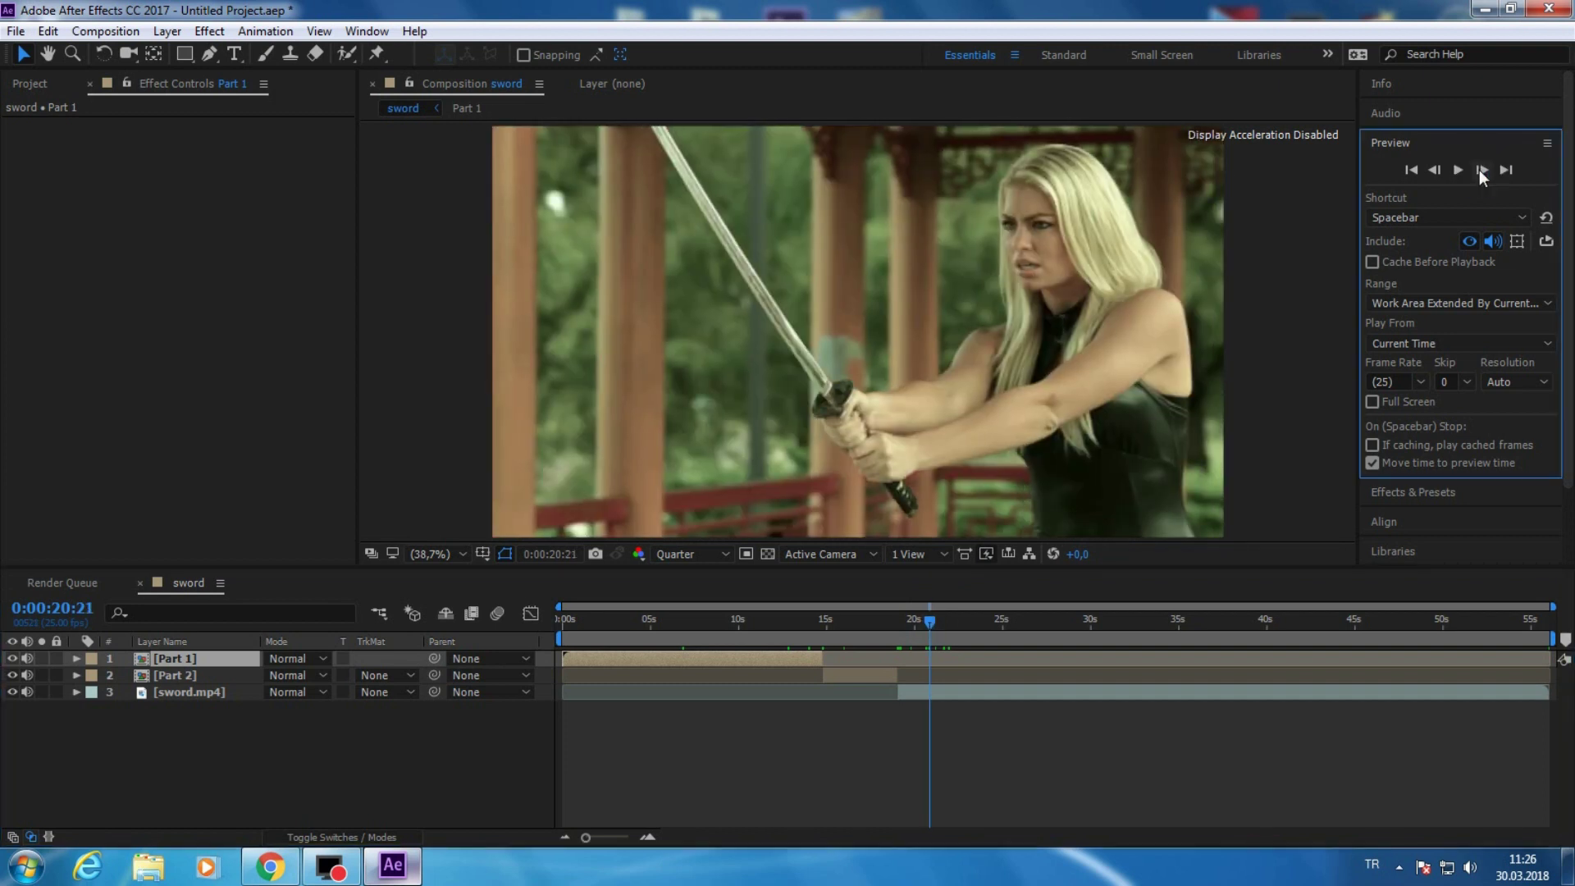
click(1481, 169)
click(1481, 170)
click(1481, 170)
click(1481, 170)
click(1481, 170)
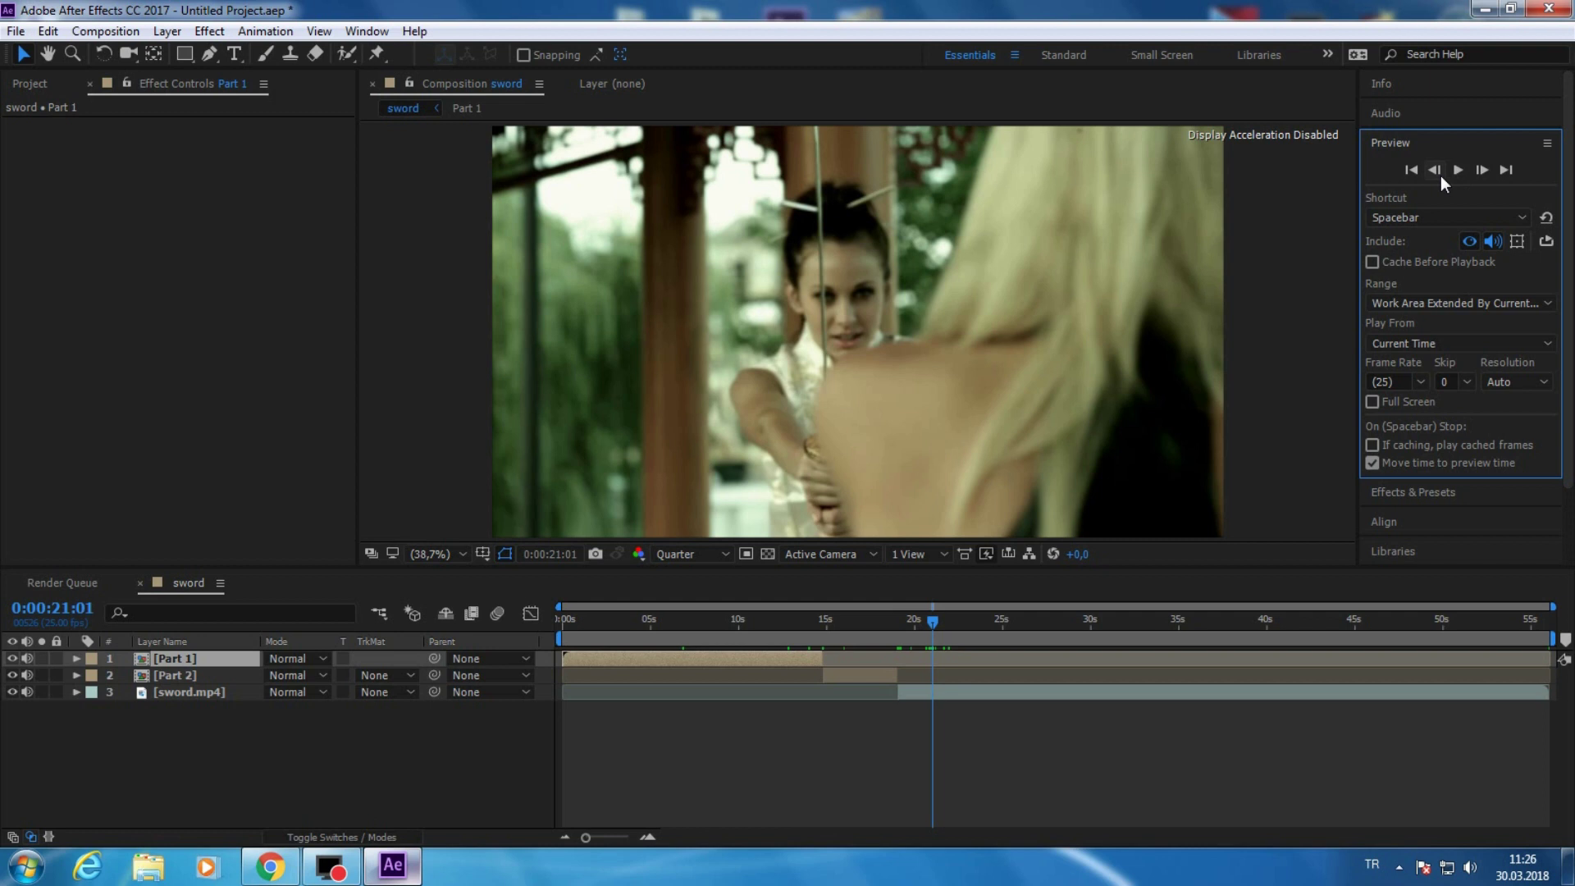
click(1437, 169)
click(1437, 170)
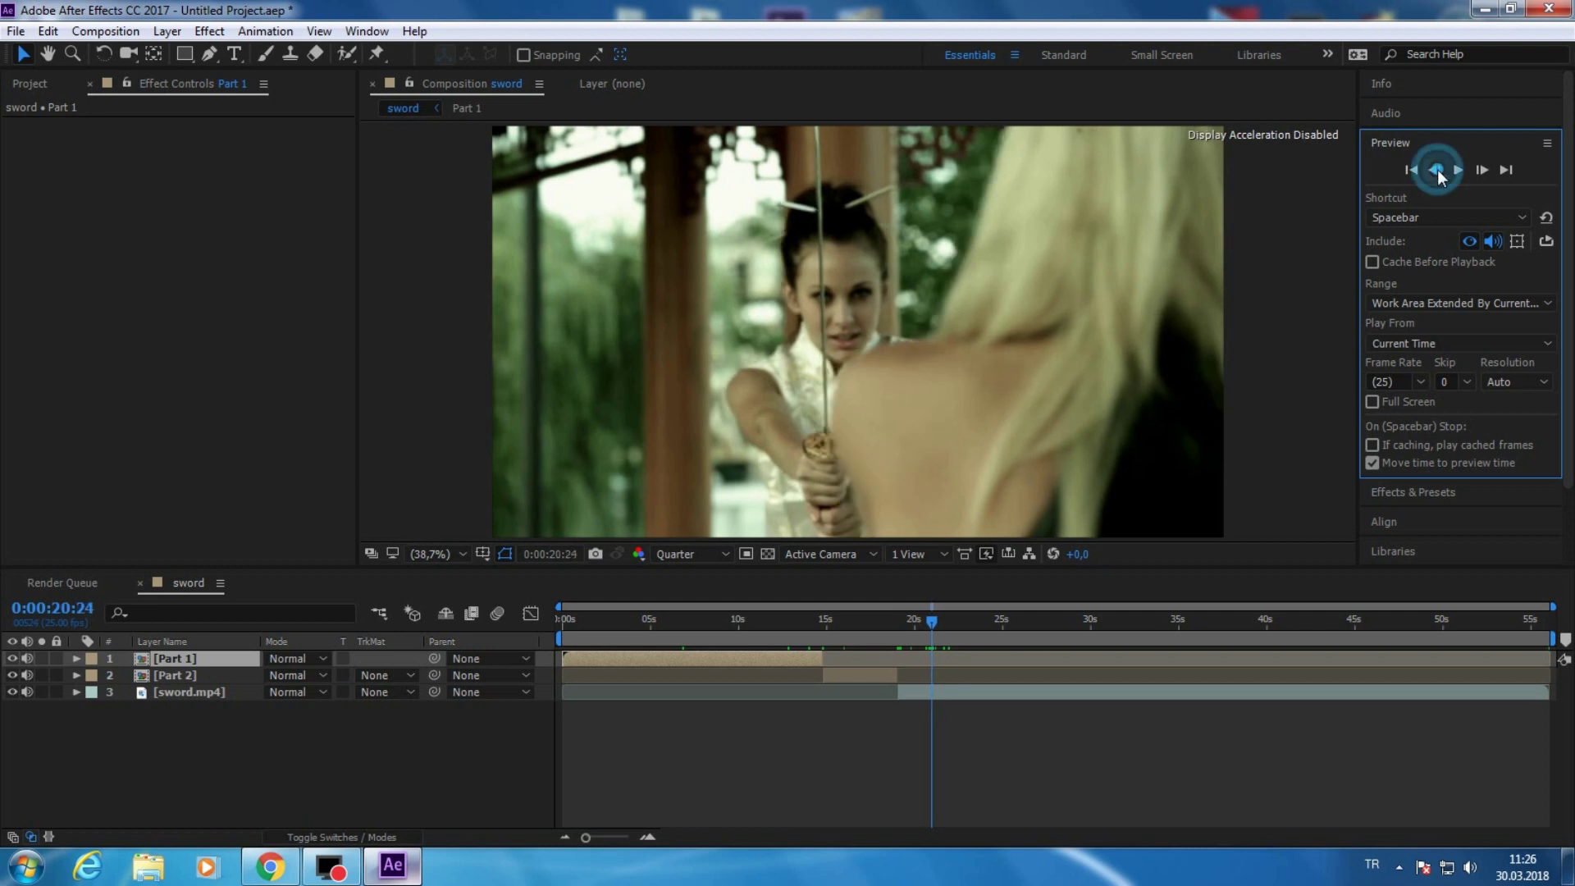
click(1437, 170)
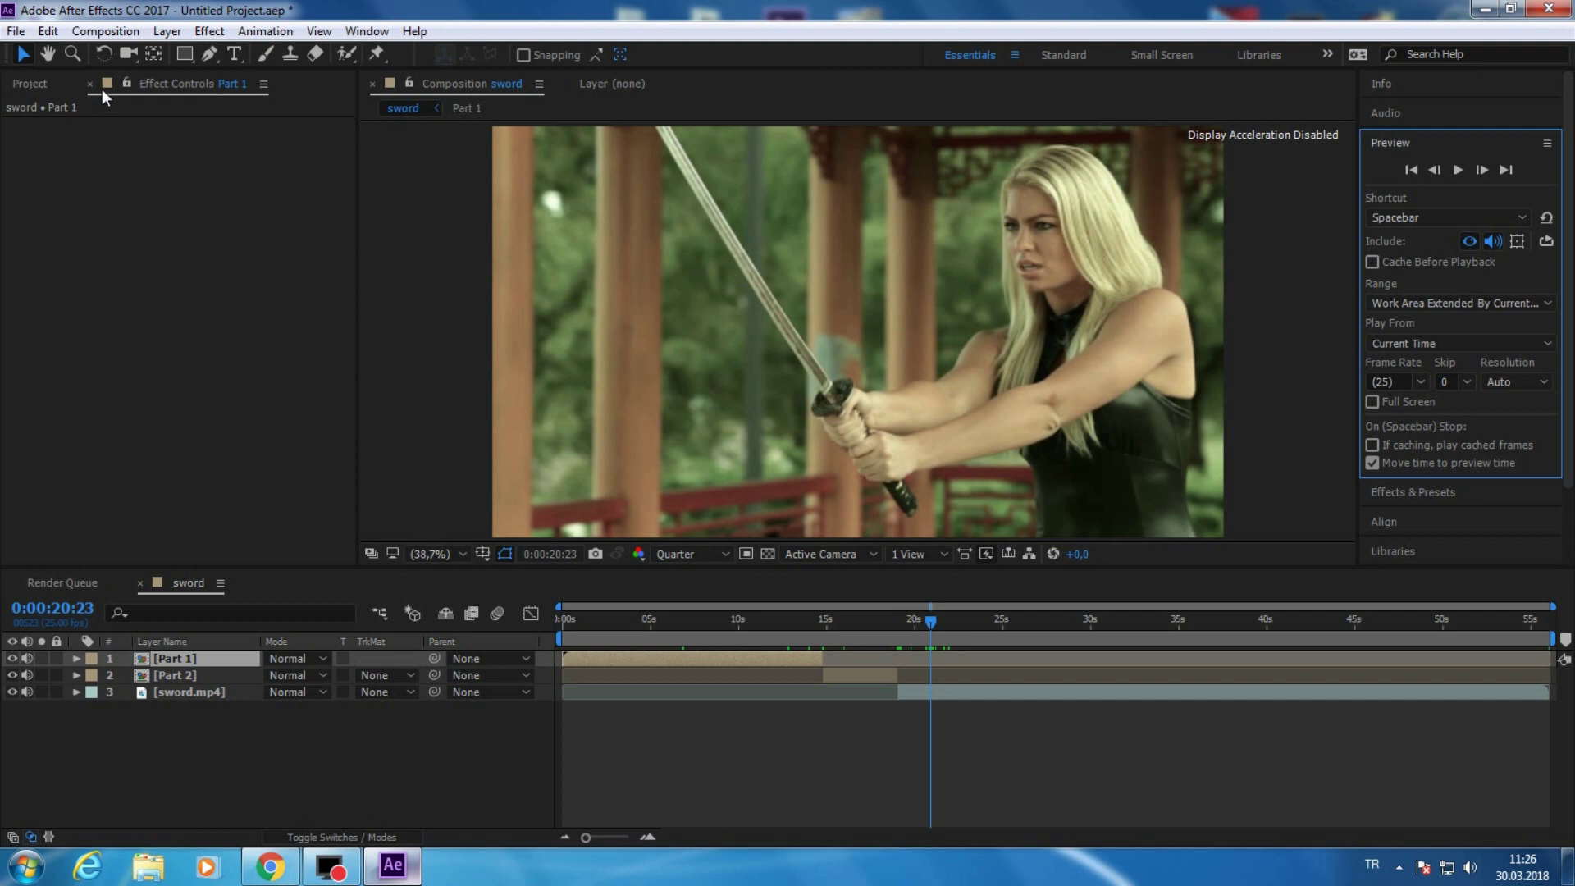
- Split sword.mp4 at 0:00:20:23 with Ctrl+Shift+D and select its later half
click(47, 30)
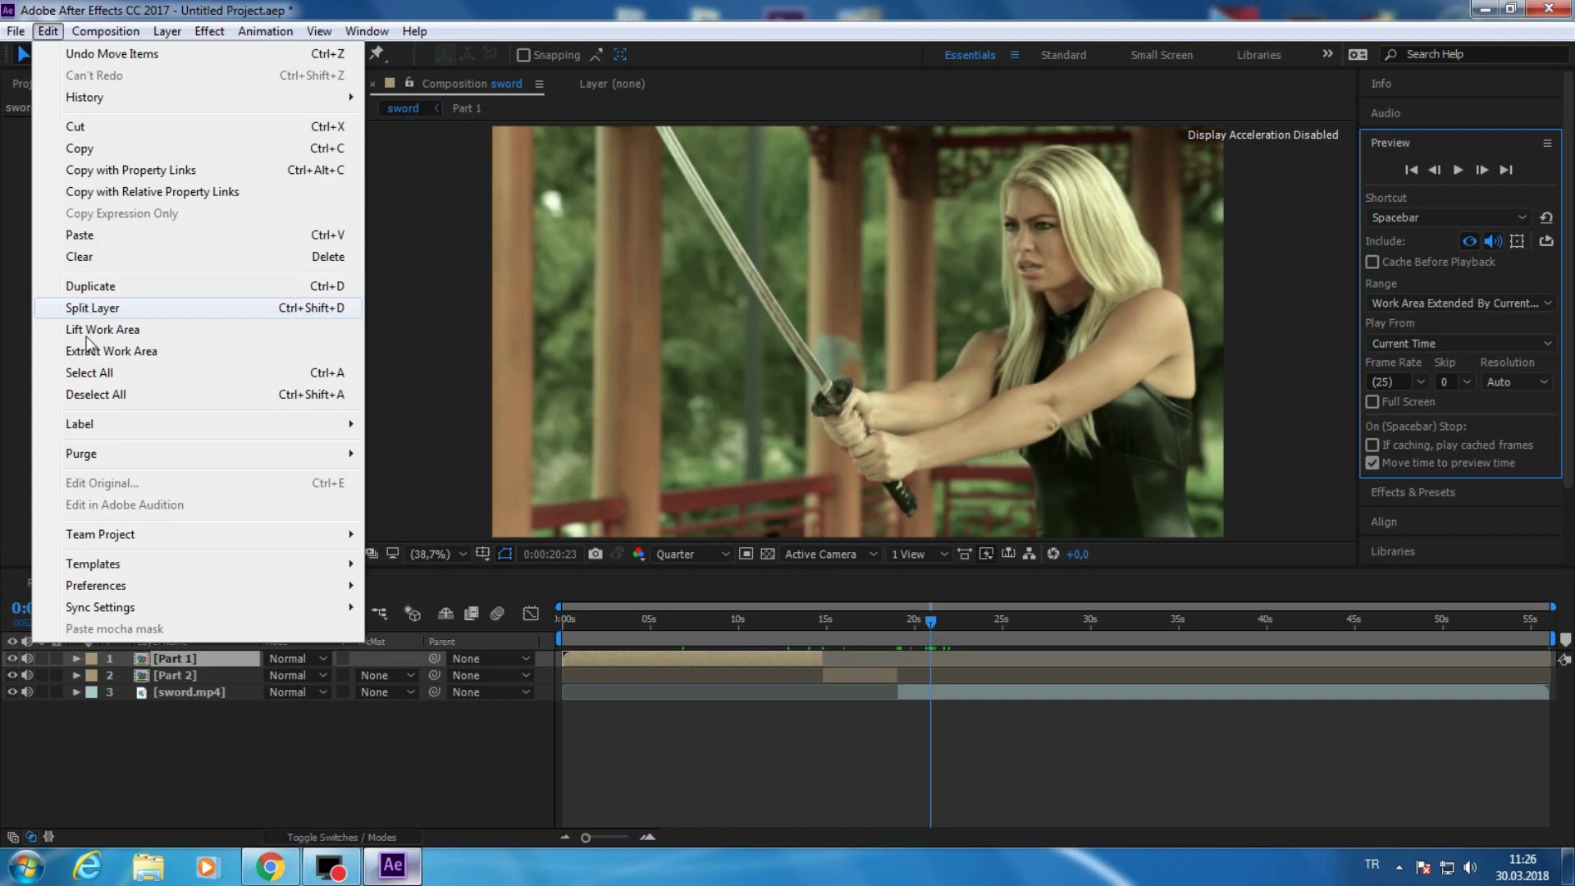
click(199, 720)
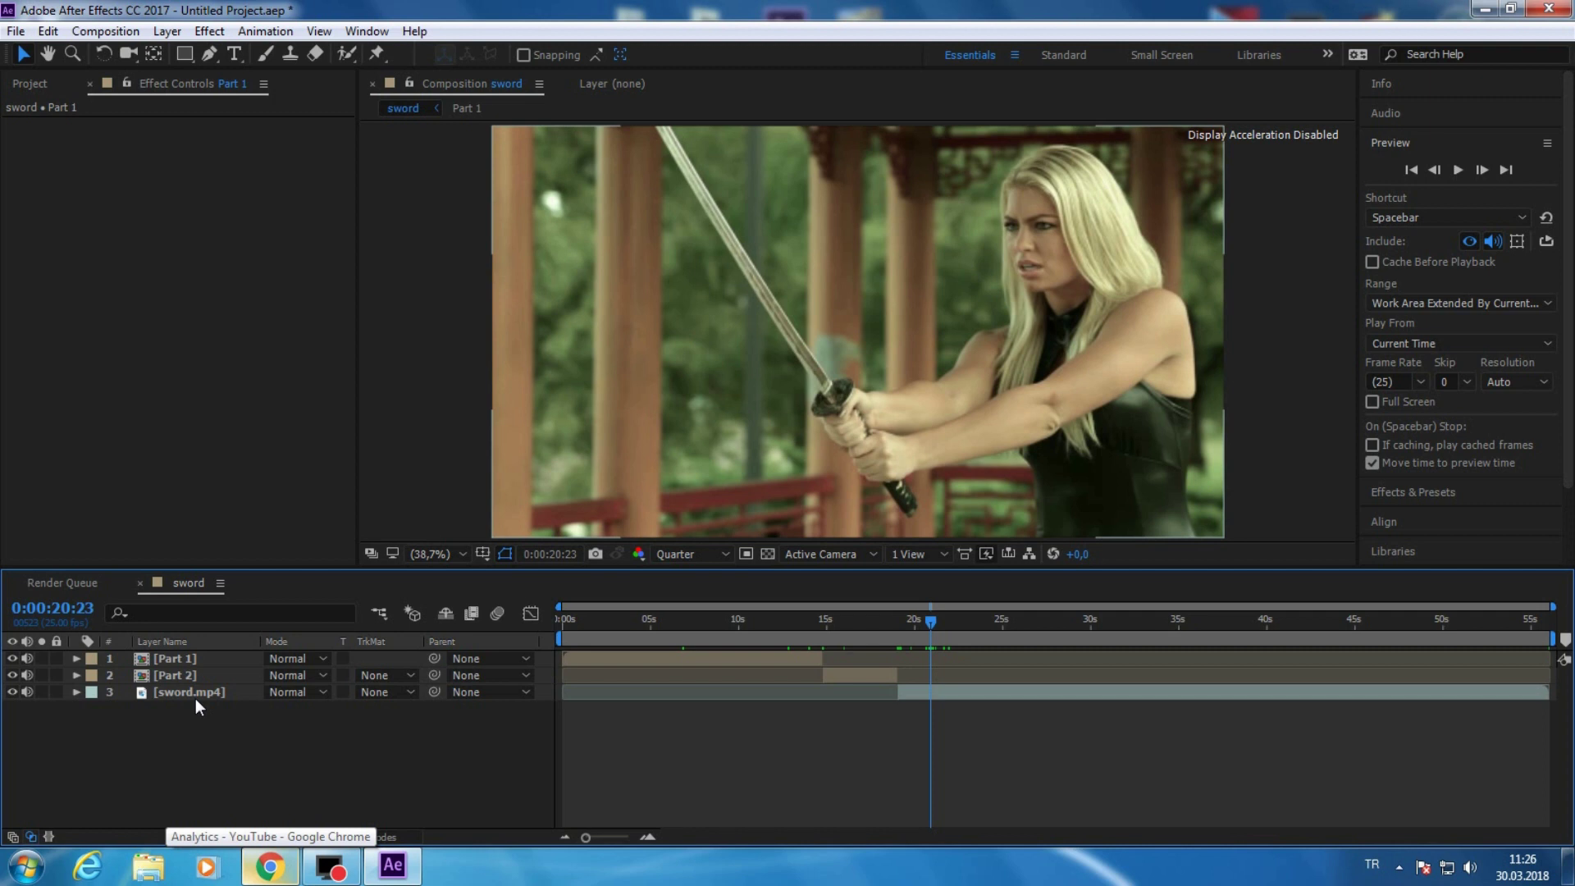
click(195, 697)
key(ctrl+shift+d)
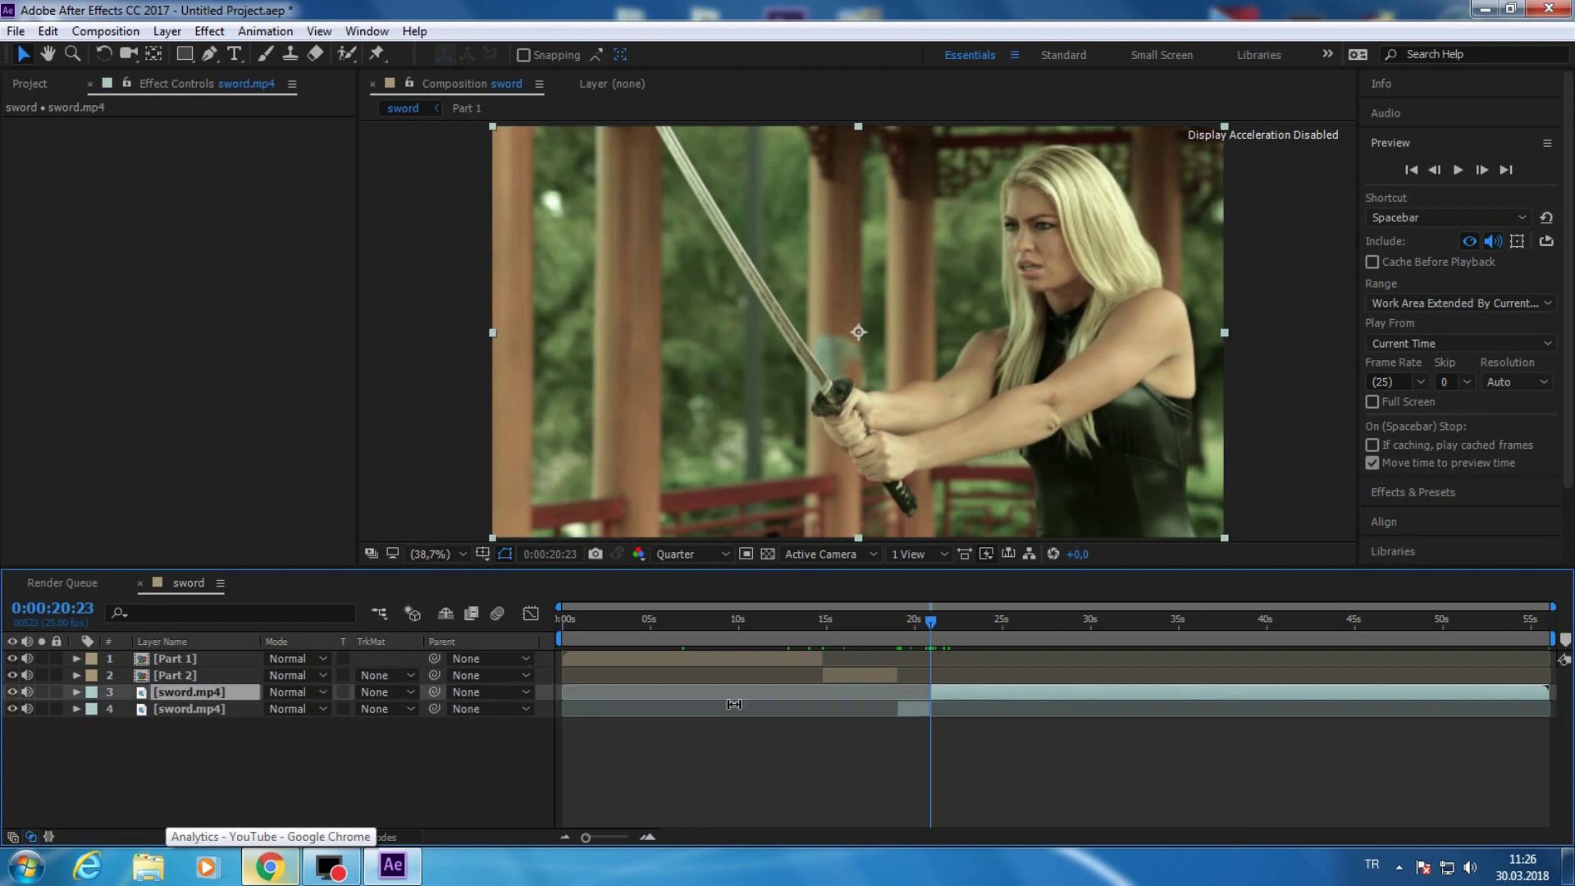
click(240, 712)
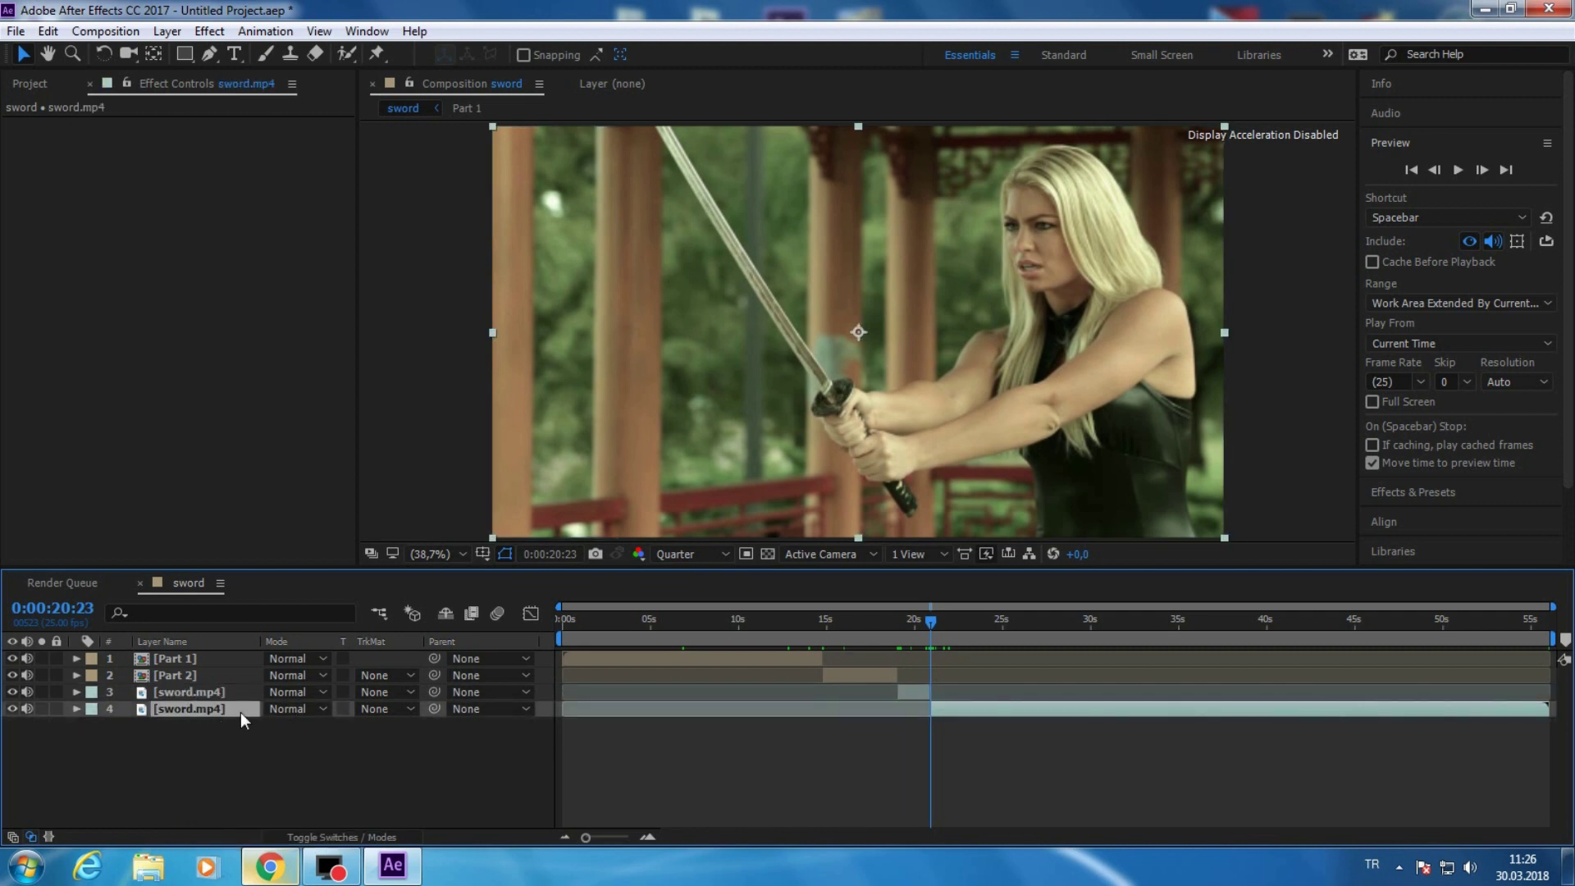
- Lock the later sword.mp4 piece and add a black solid 'sword 1' in Add blending mode
key(ctrl+l)
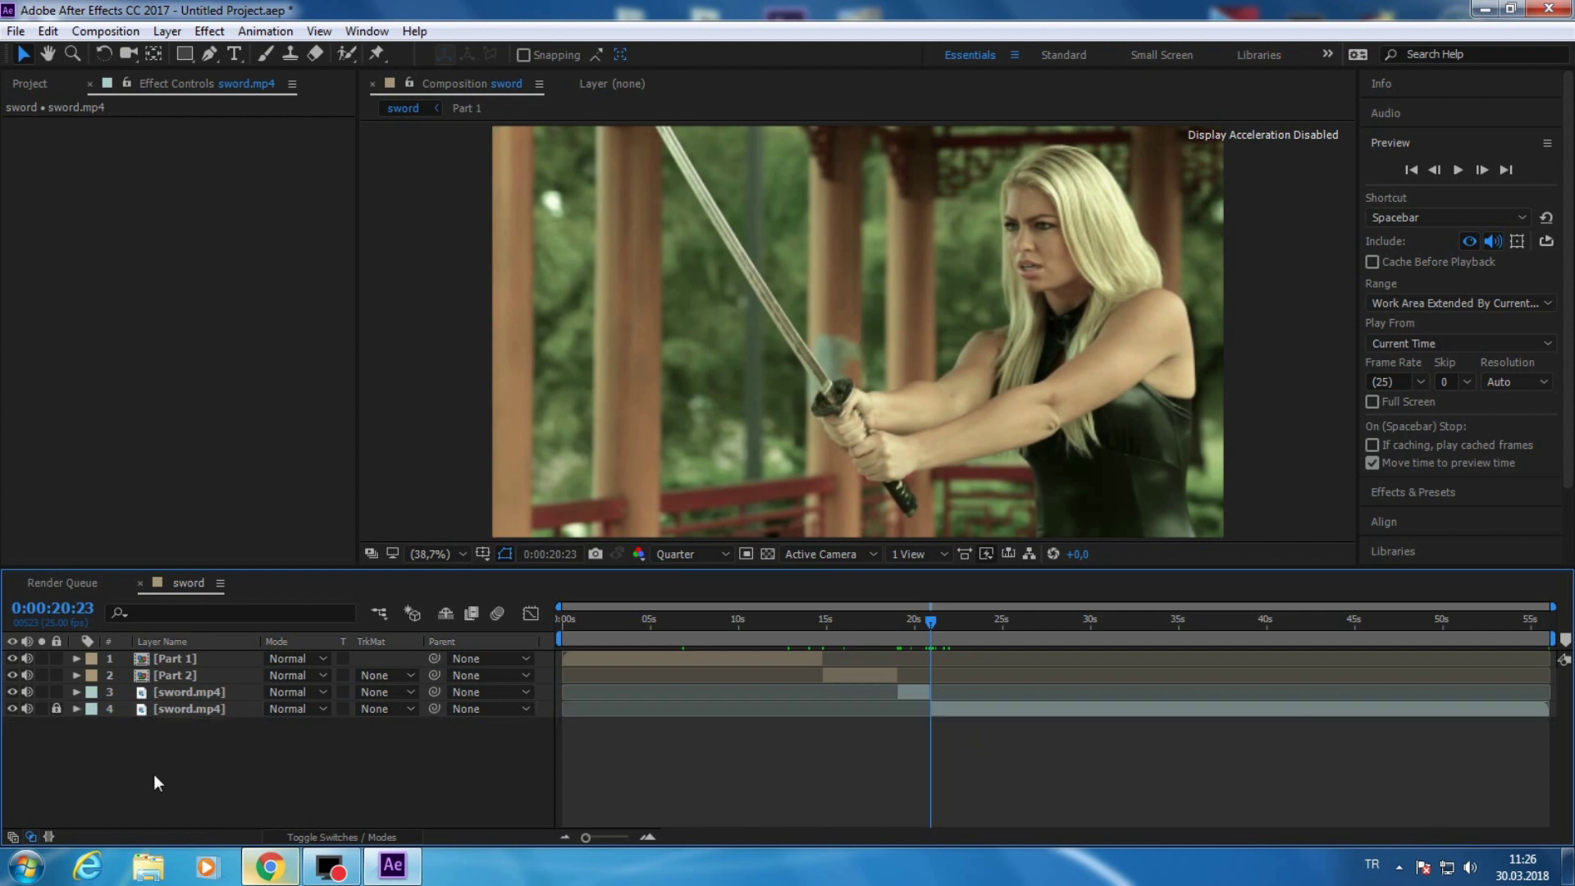
right_click(226, 779)
mouse_move(410, 585)
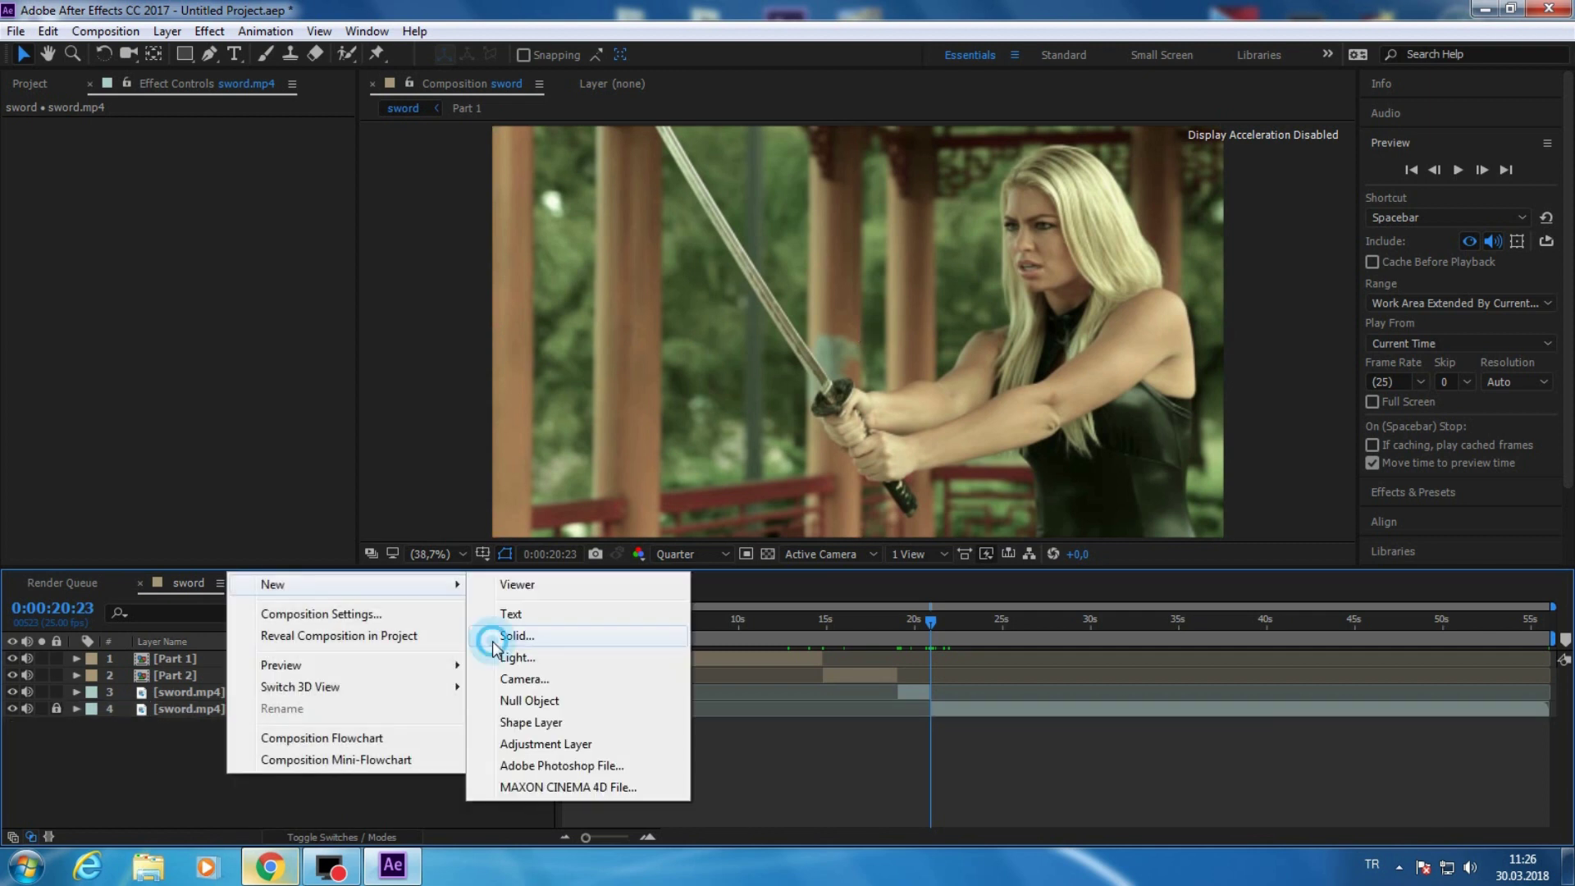
click(492, 637)
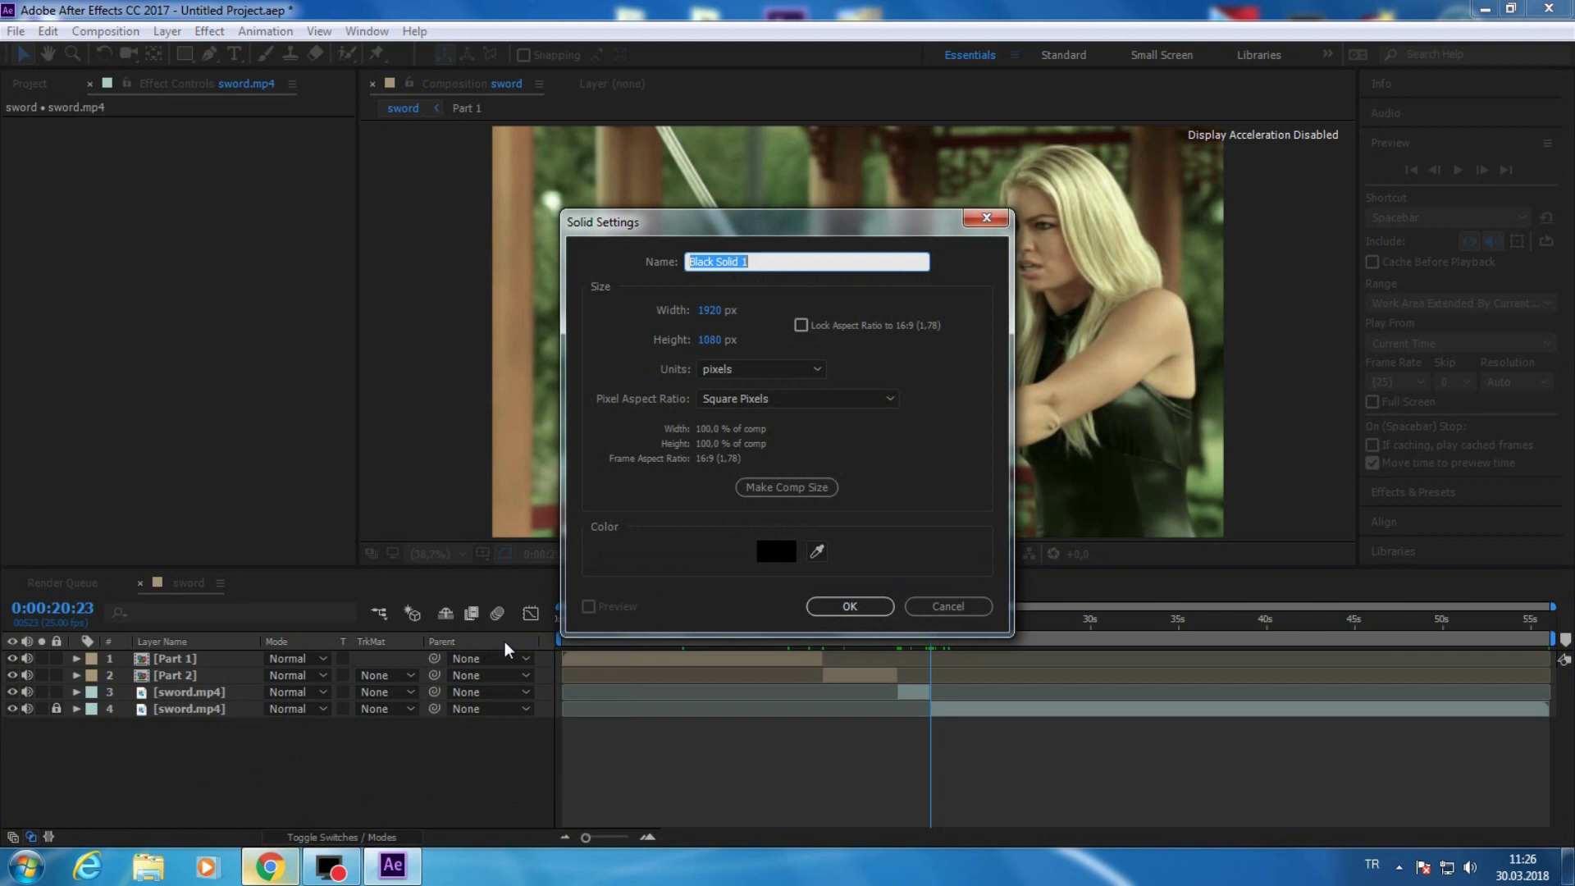
text(sword 1)
key(Return)
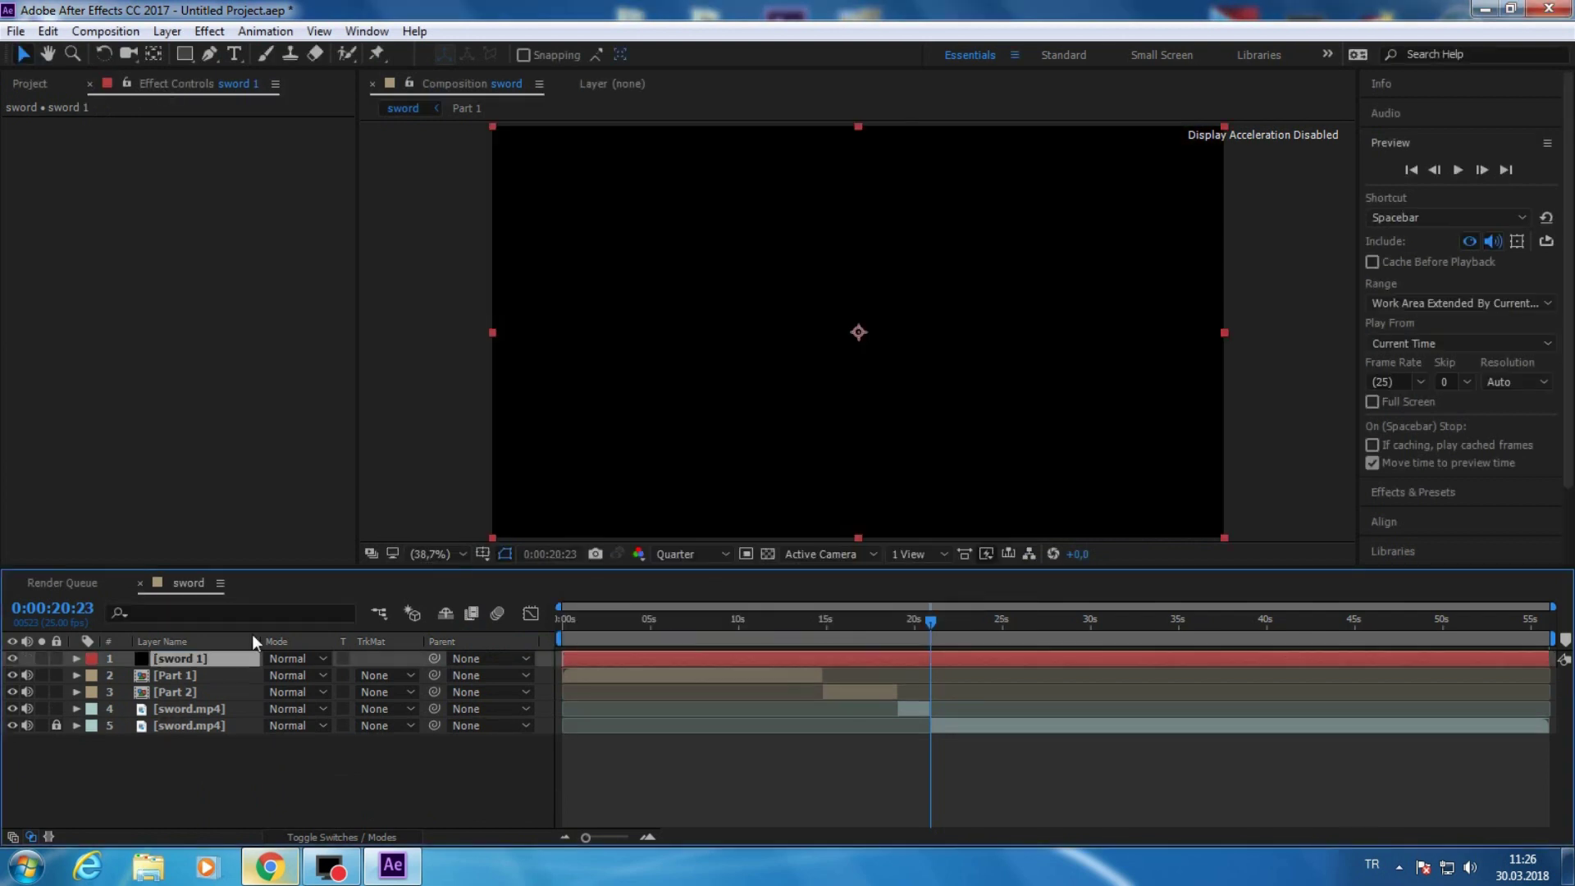
click(289, 658)
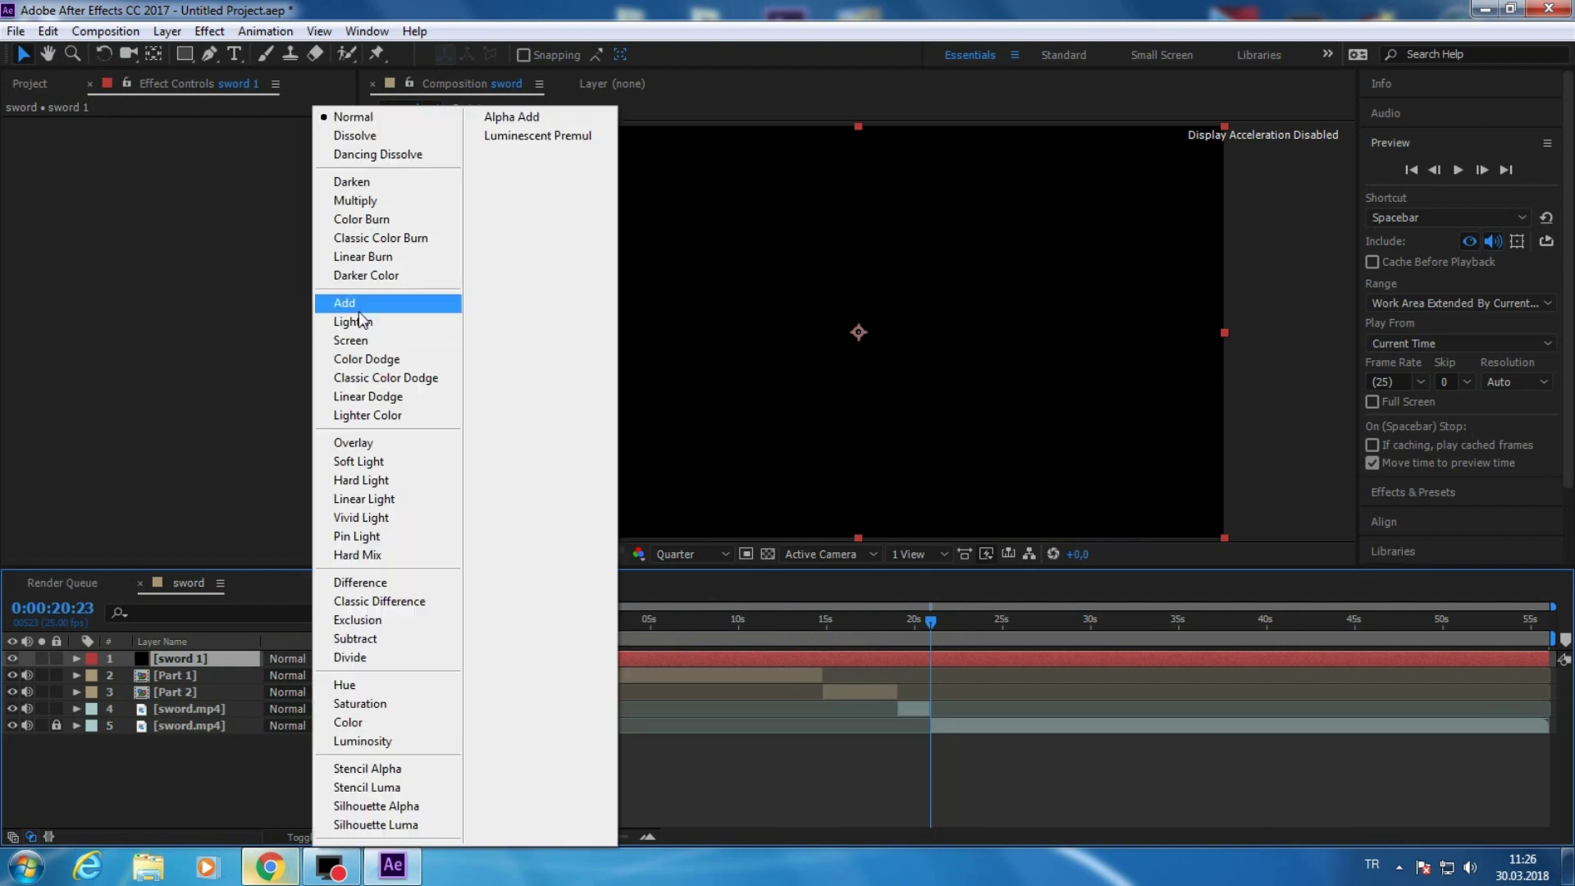
click(358, 309)
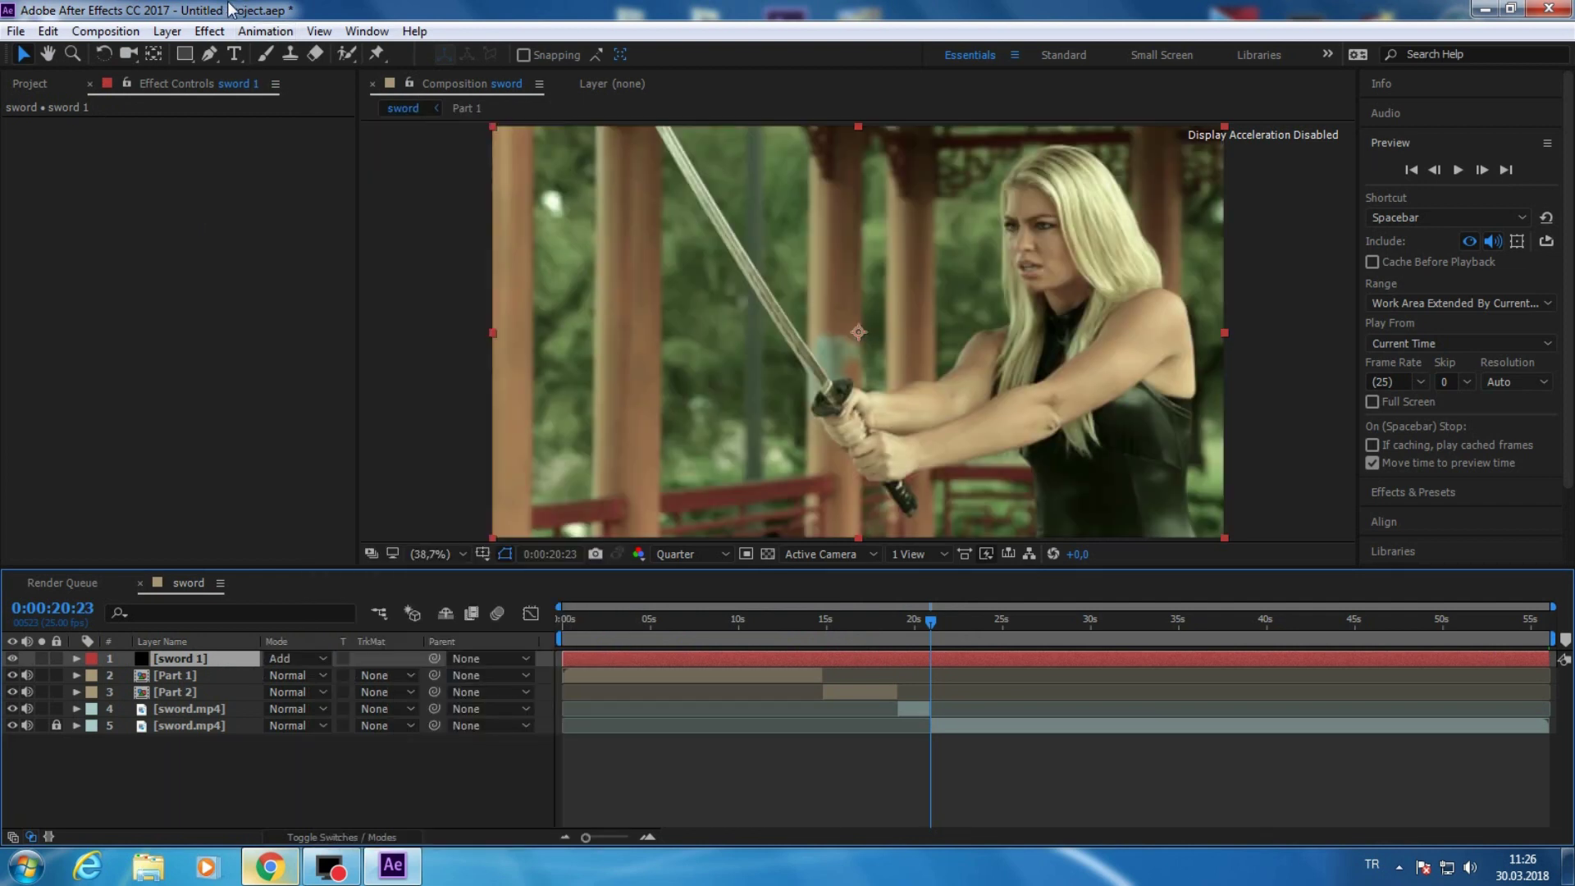
- Apply Saber to sword 1 and place its core start on the hilt and end at the tip
click(212, 31)
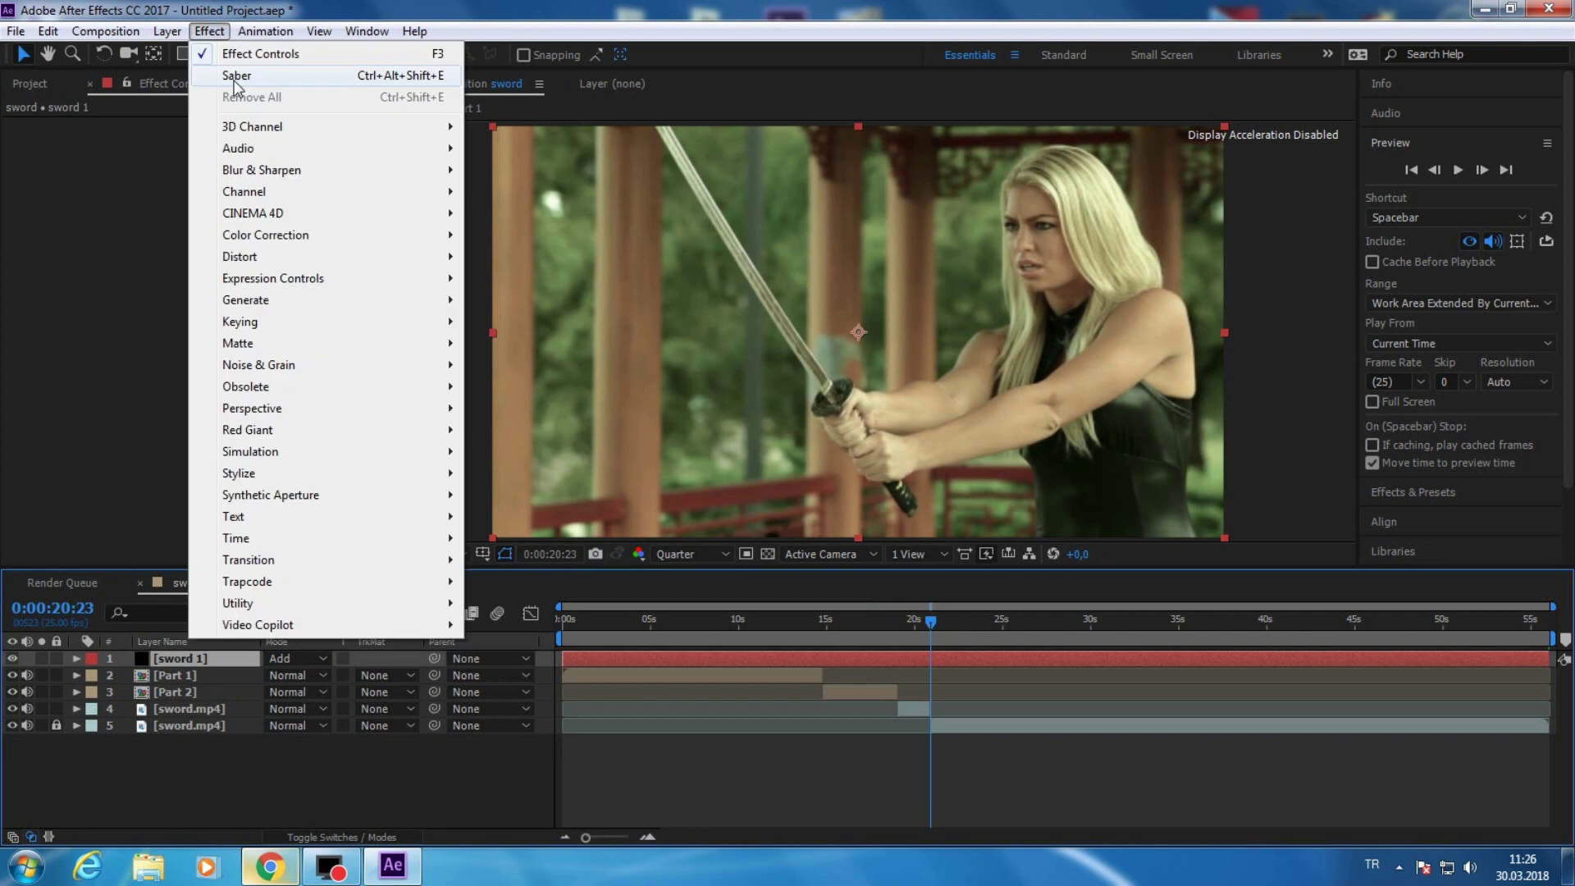
click(235, 77)
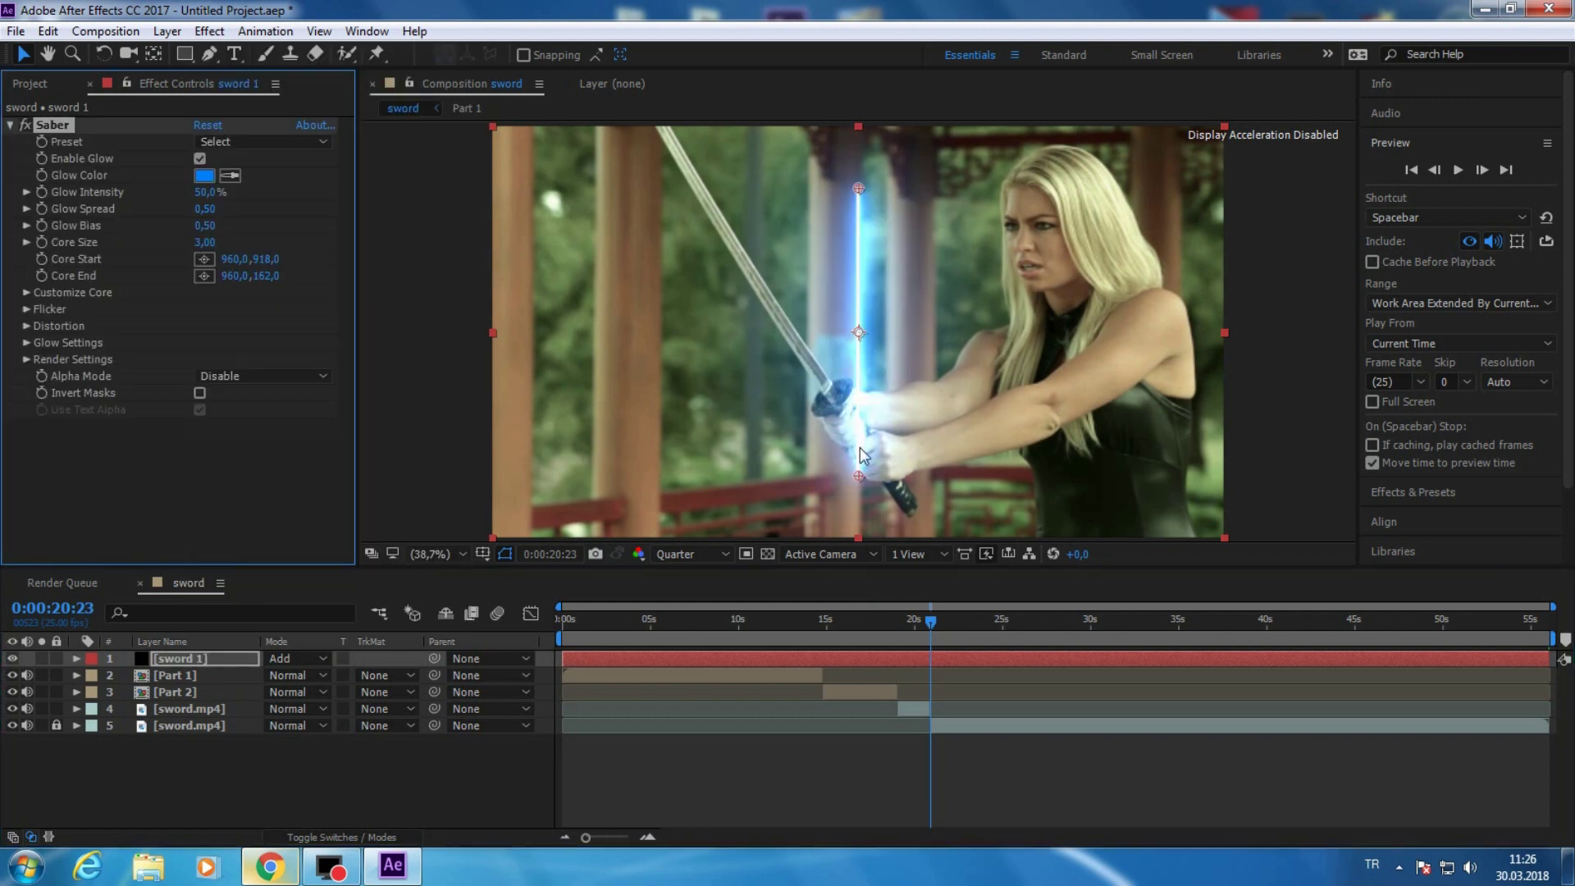
drag(860, 474, 824, 377)
drag(858, 188, 663, 135)
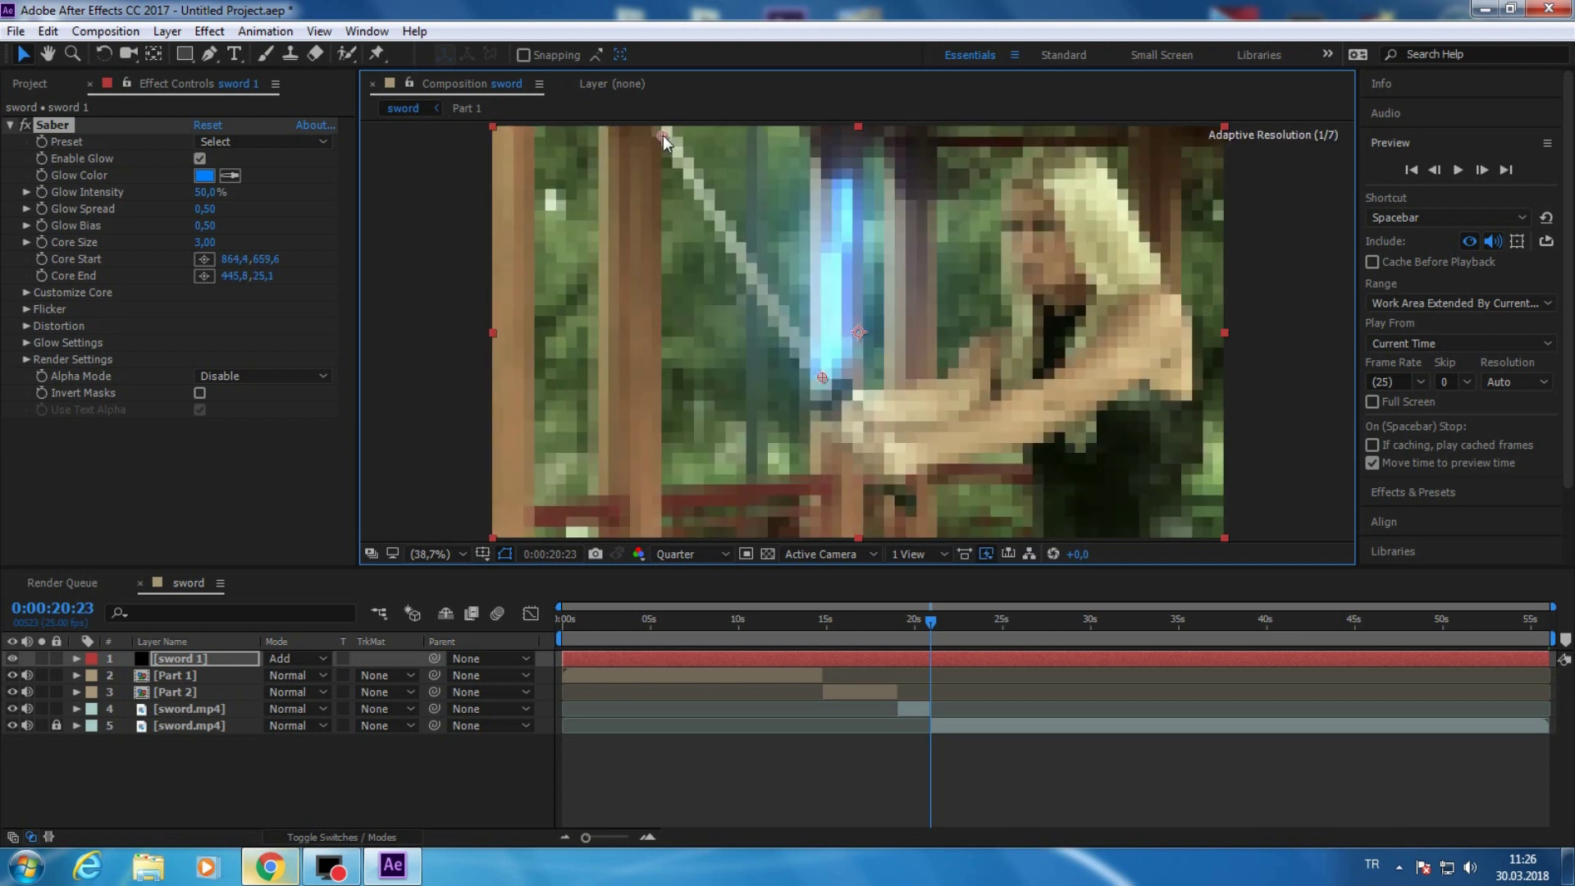
- Choose the Tractor Beam preset and set the Saber glow colour to F698CF
click(261, 142)
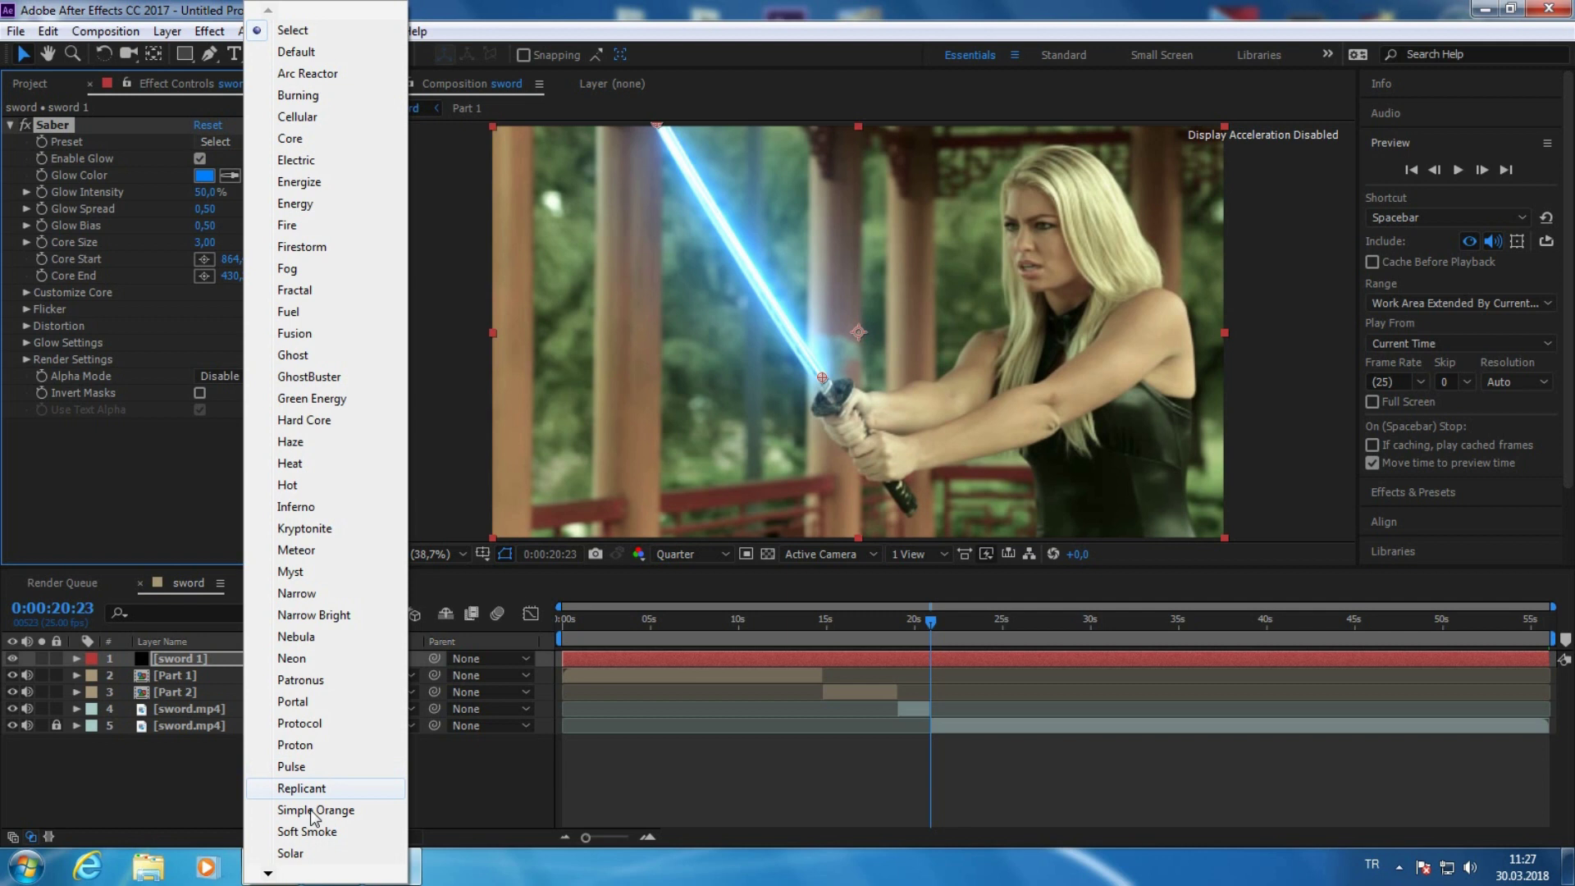
mouse_move(313, 874)
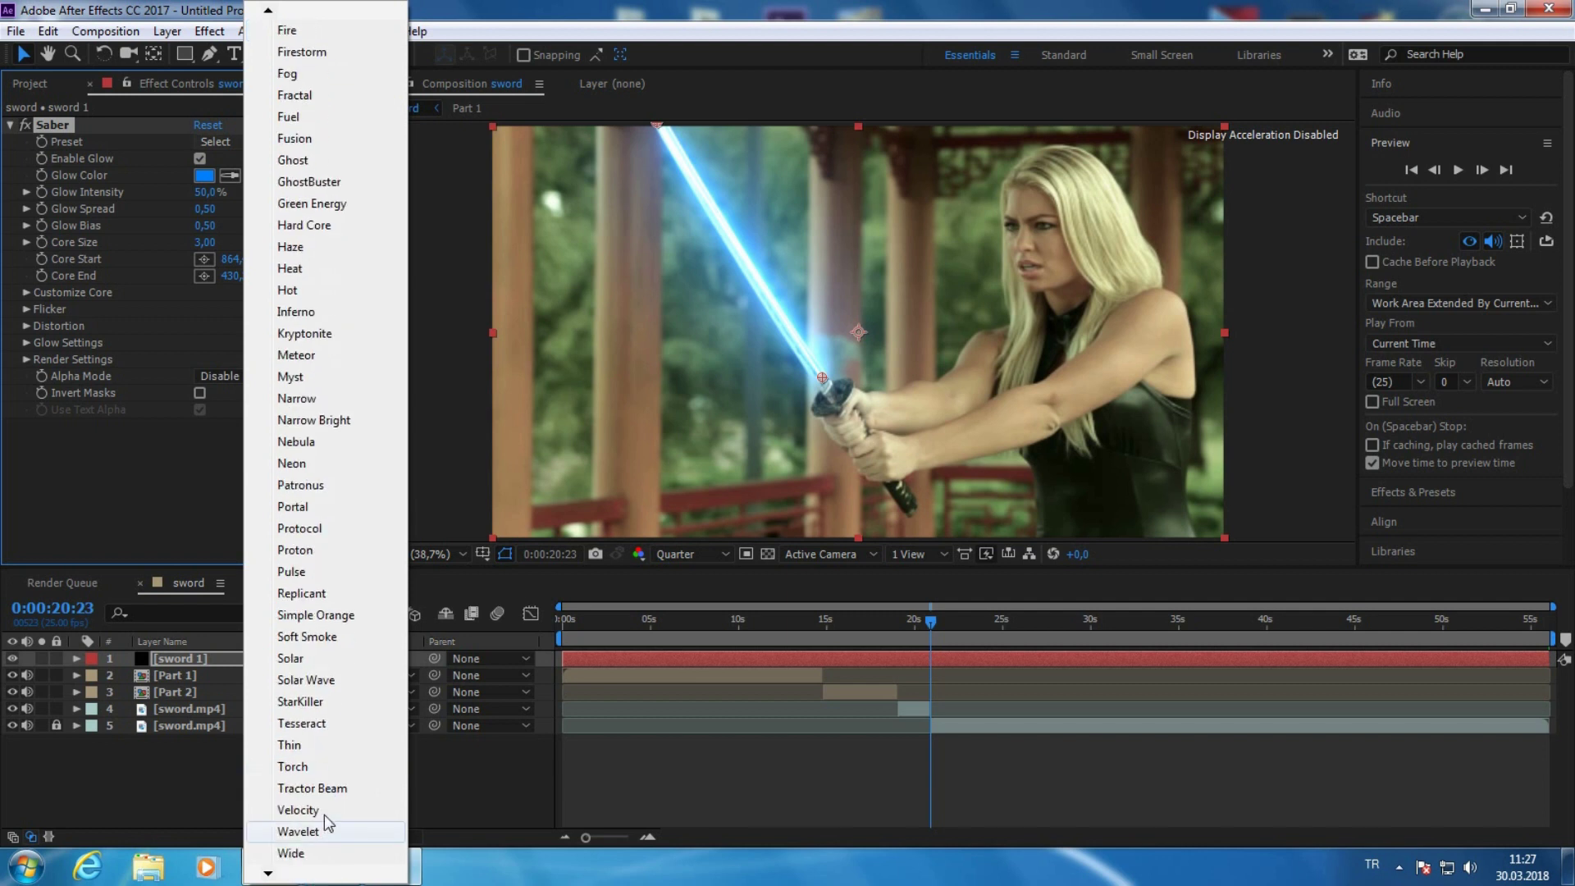
click(312, 788)
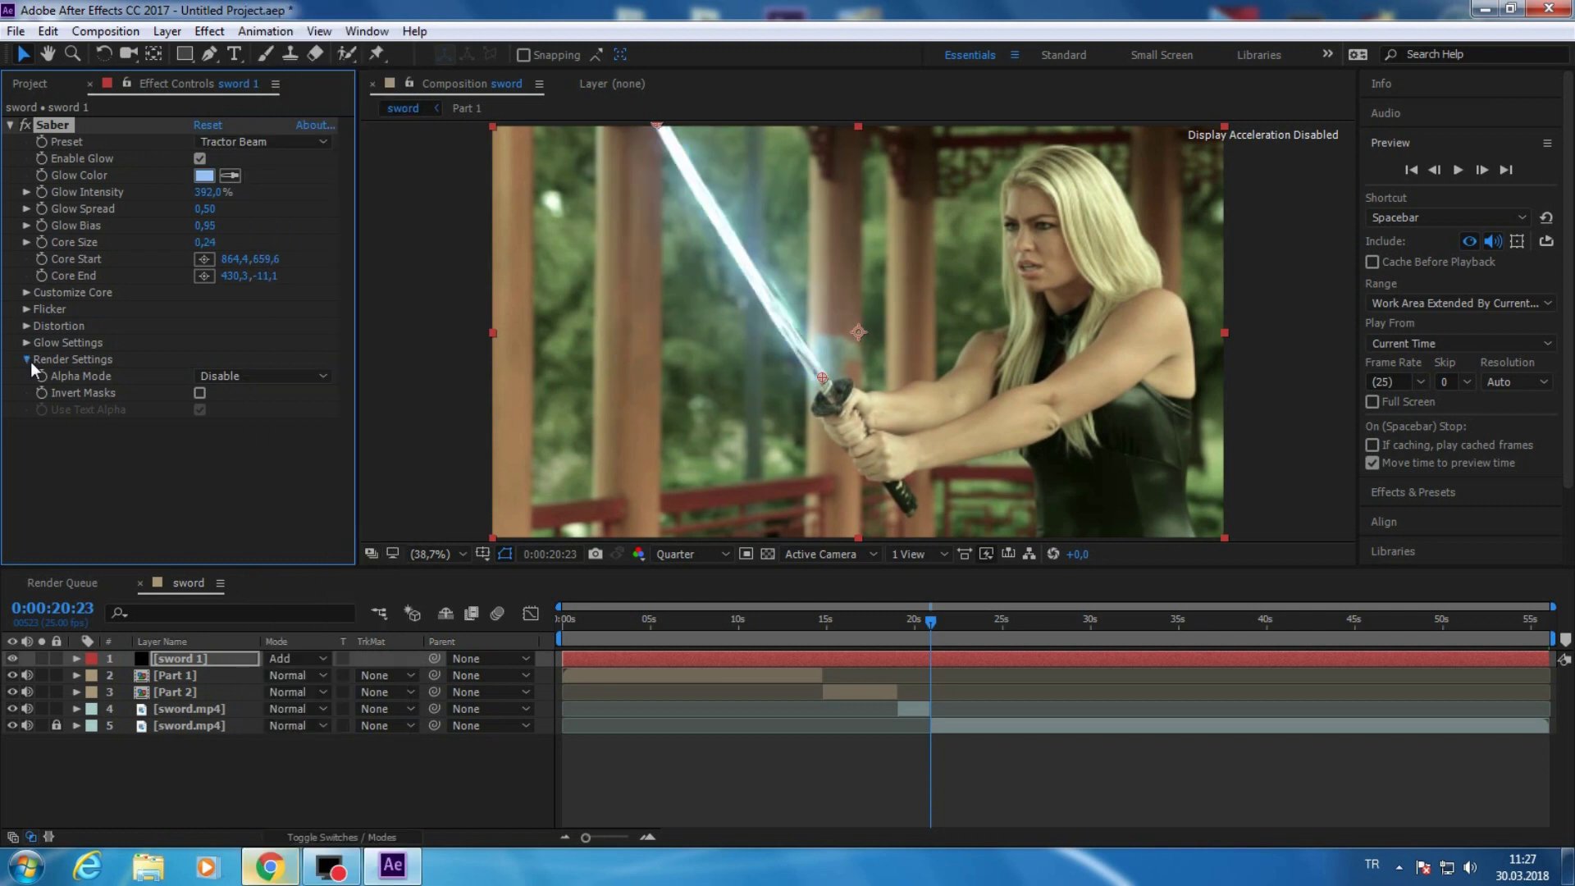
click(30, 360)
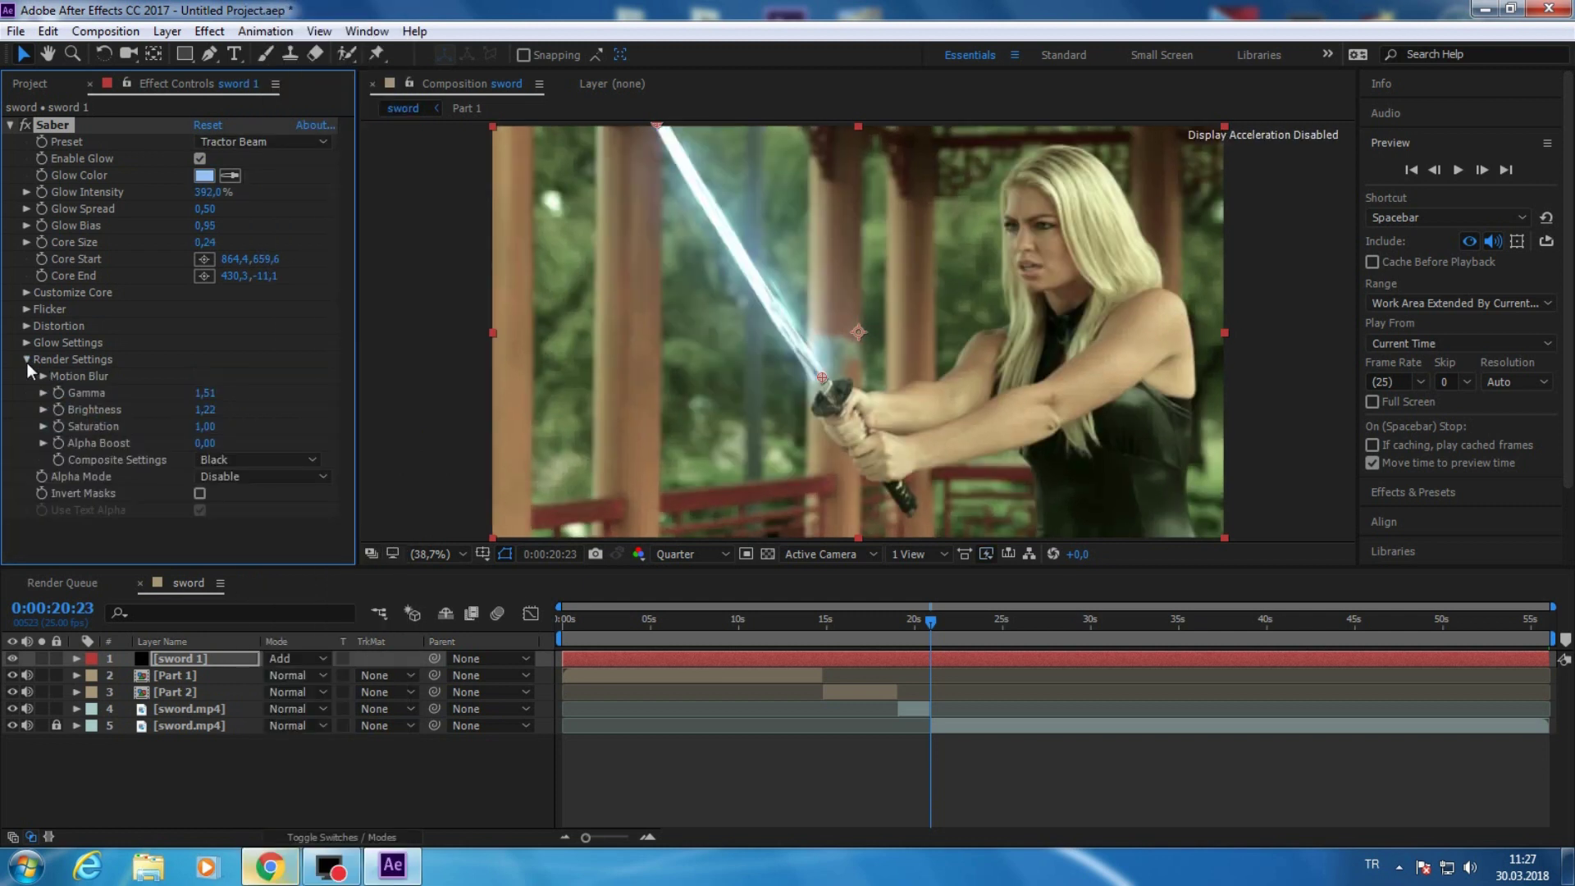
click(27, 360)
click(204, 175)
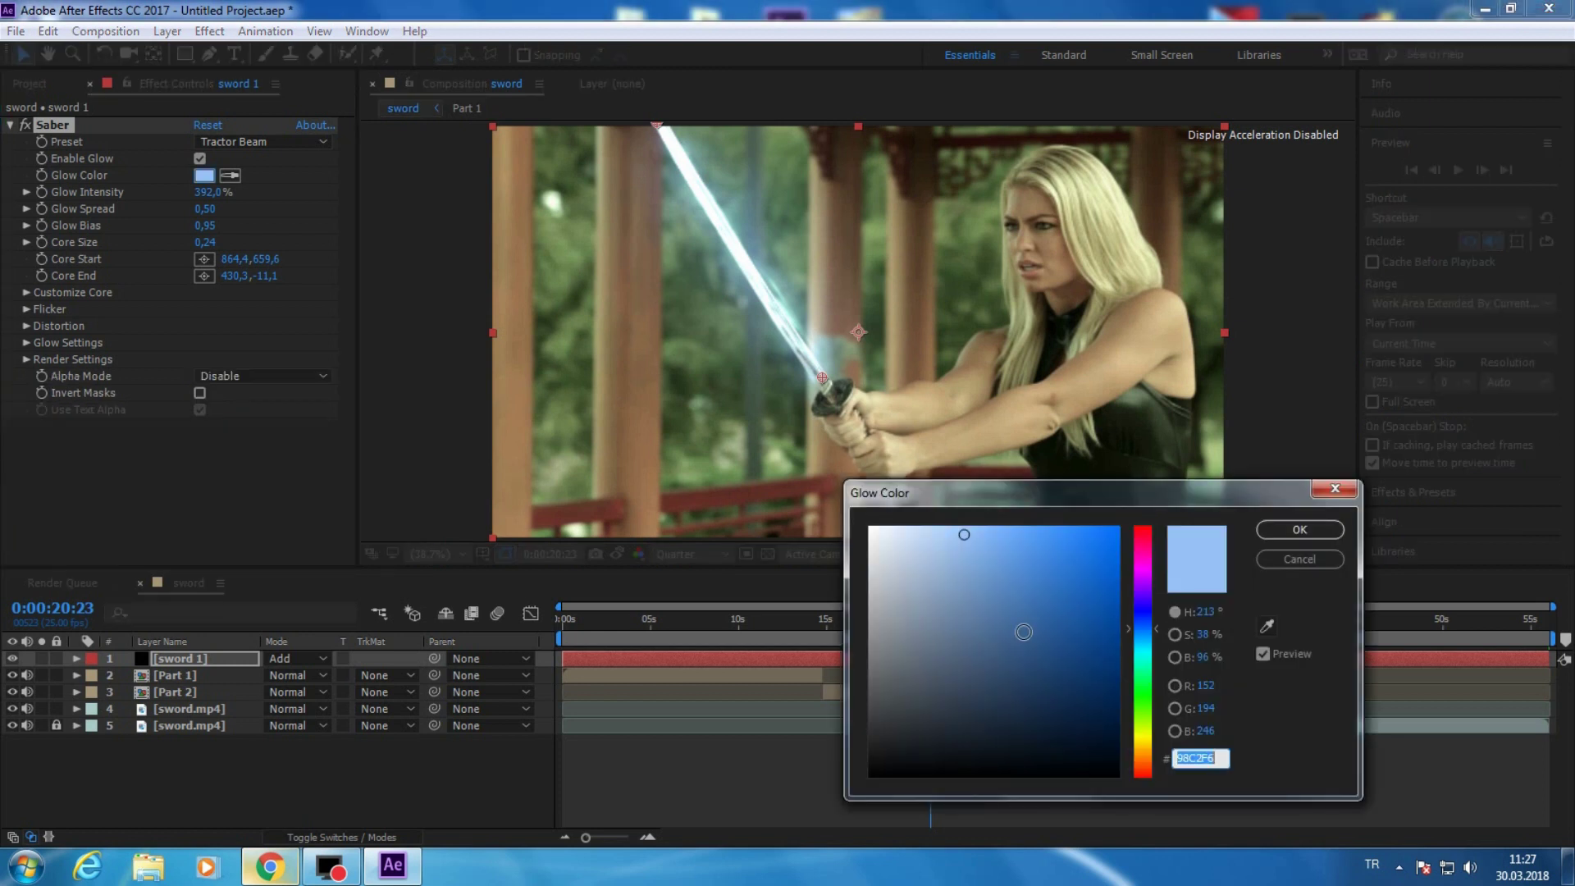
text(F698CF)
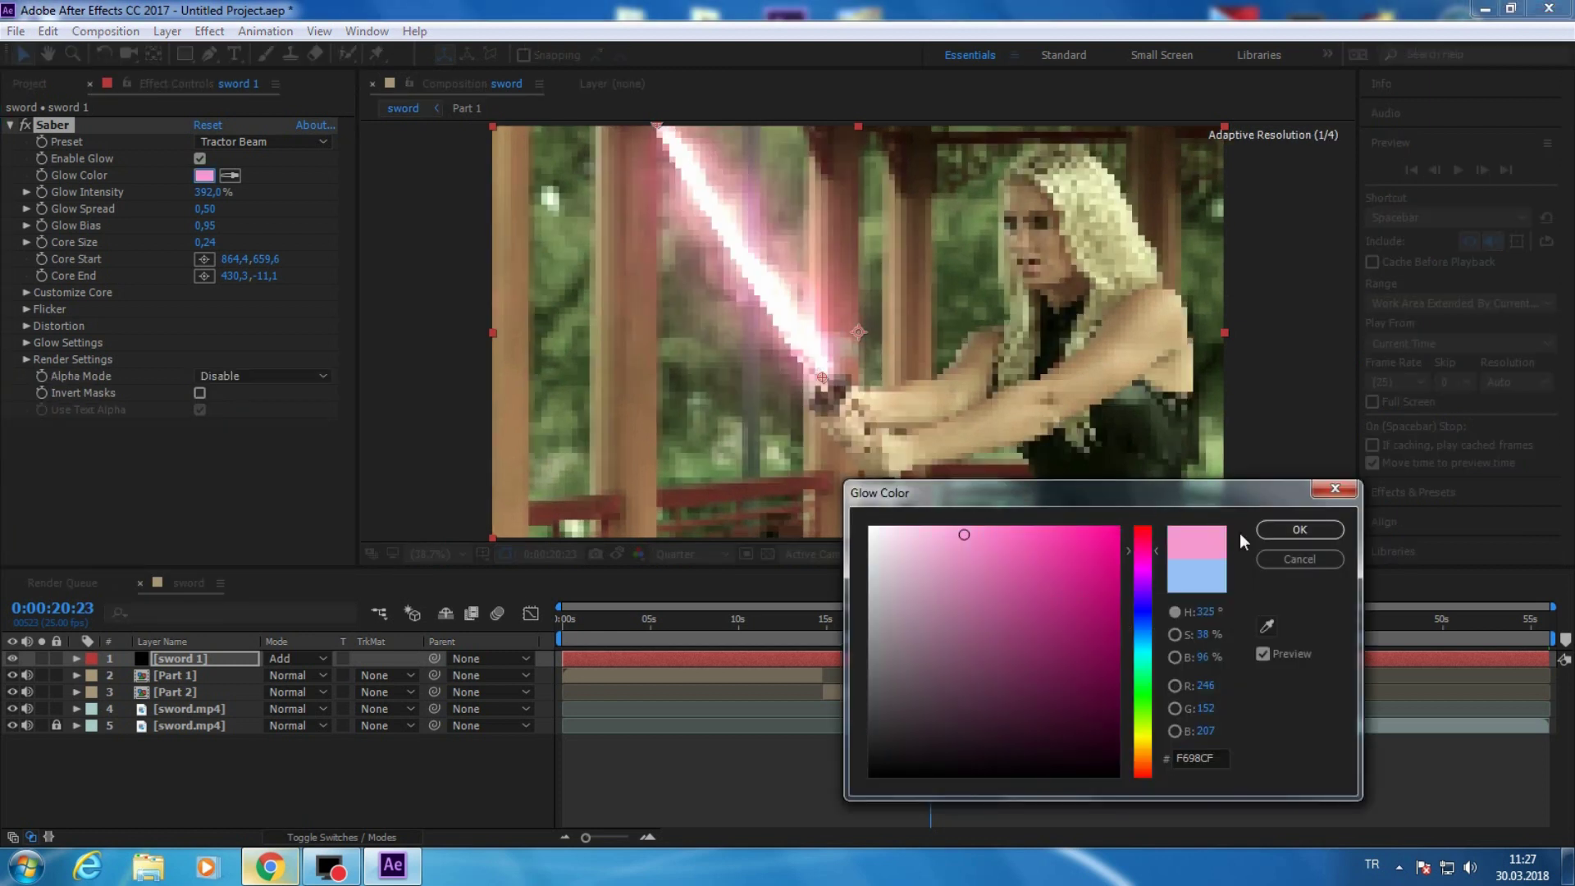
click(1298, 530)
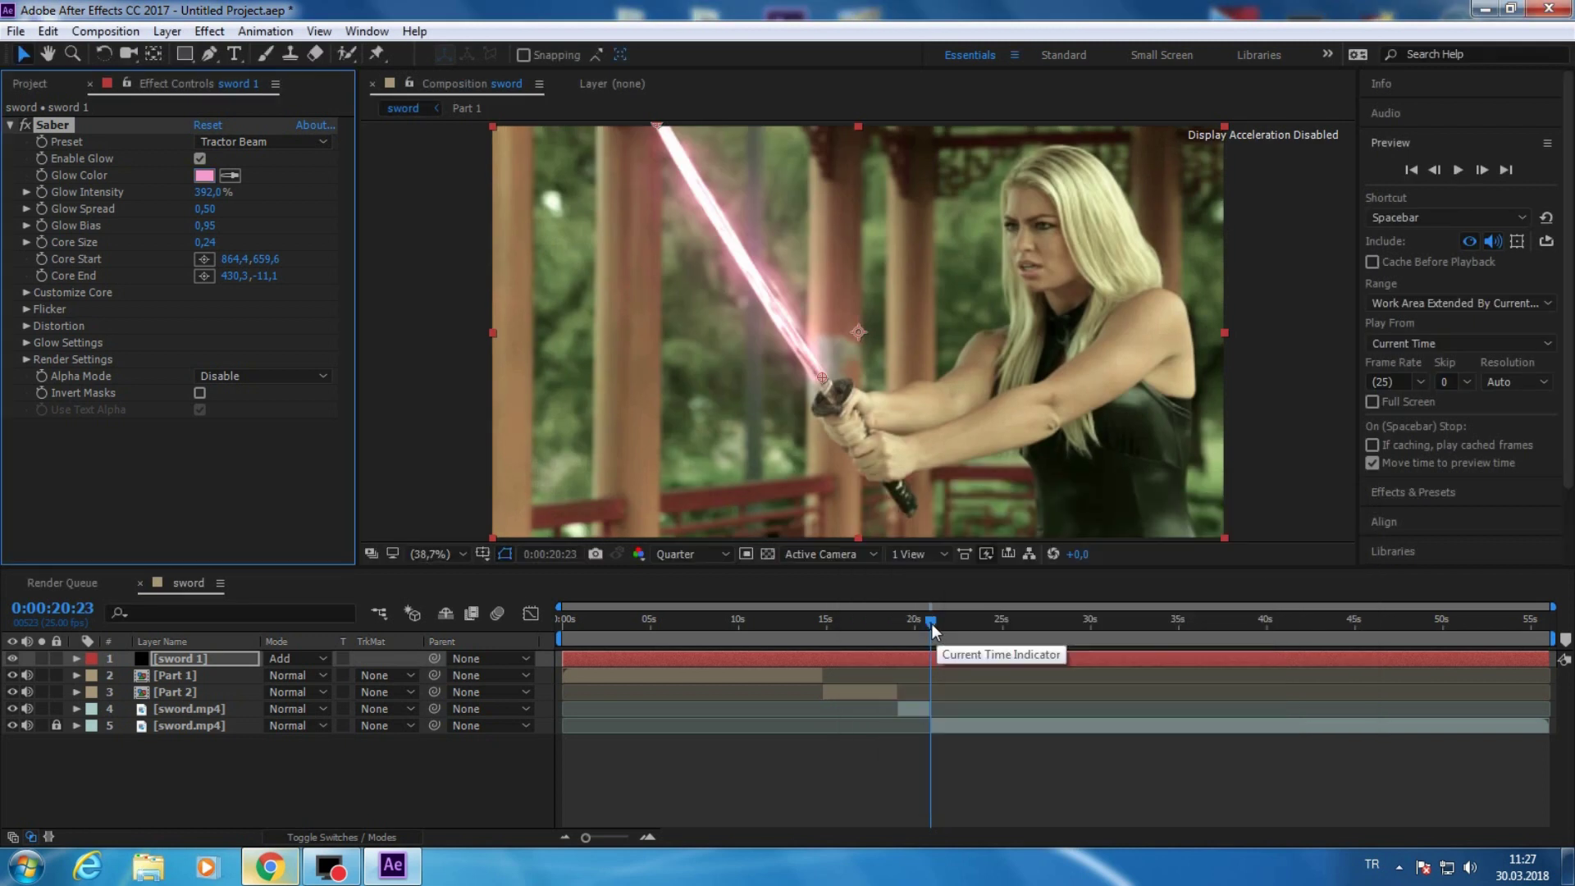
- Go to frame 0:00:19:01 on a frame-zoomed timeline and hide the sword 1 layer
drag(932, 624, 898, 633)
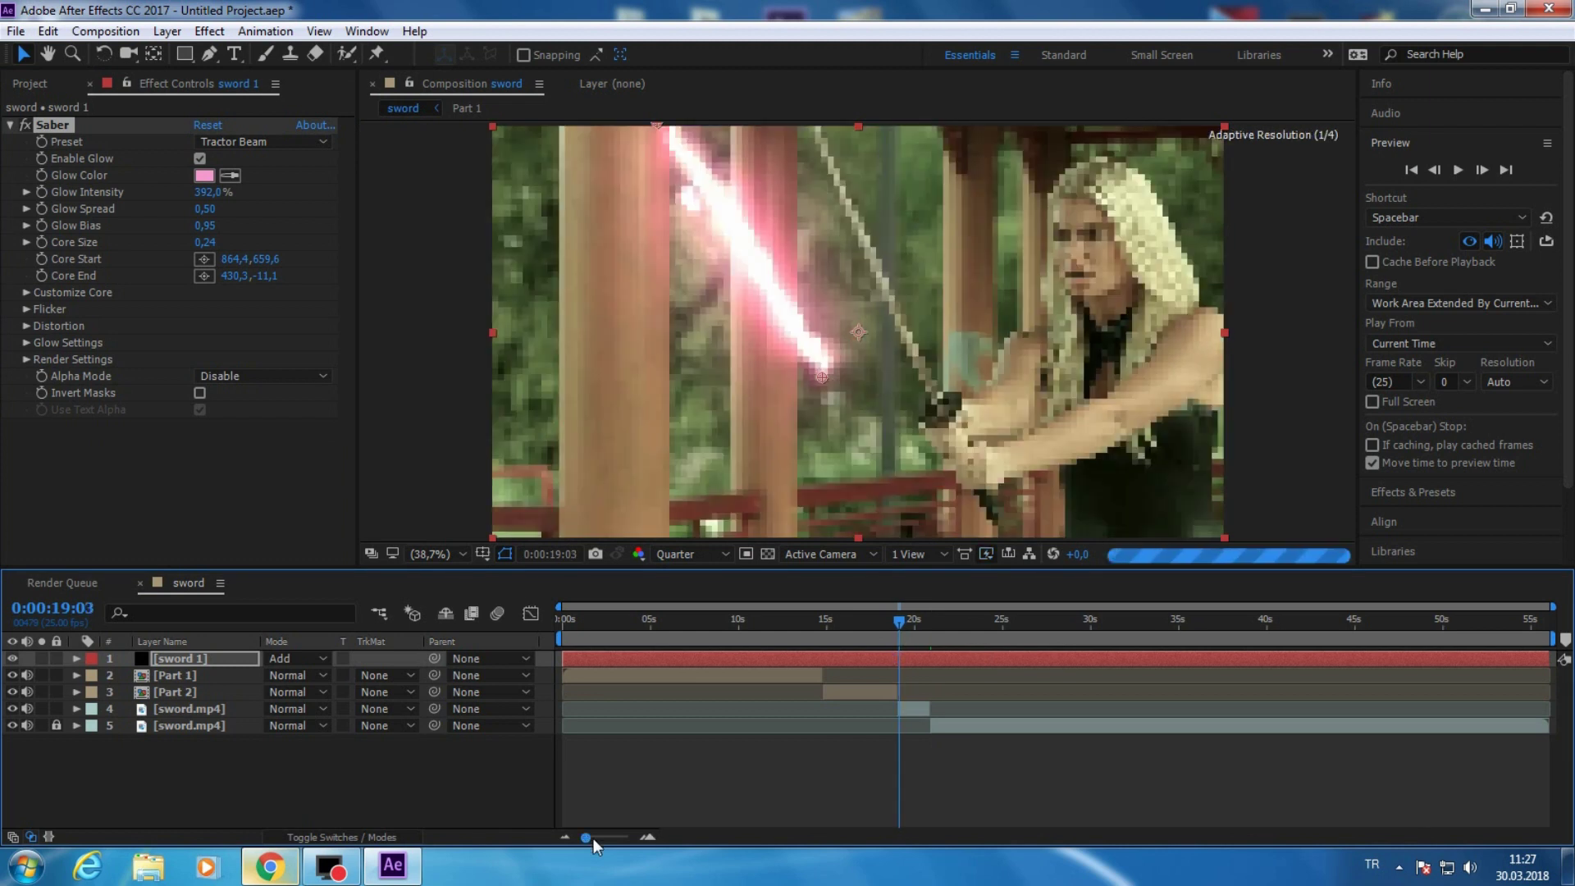
drag(593, 841, 641, 853)
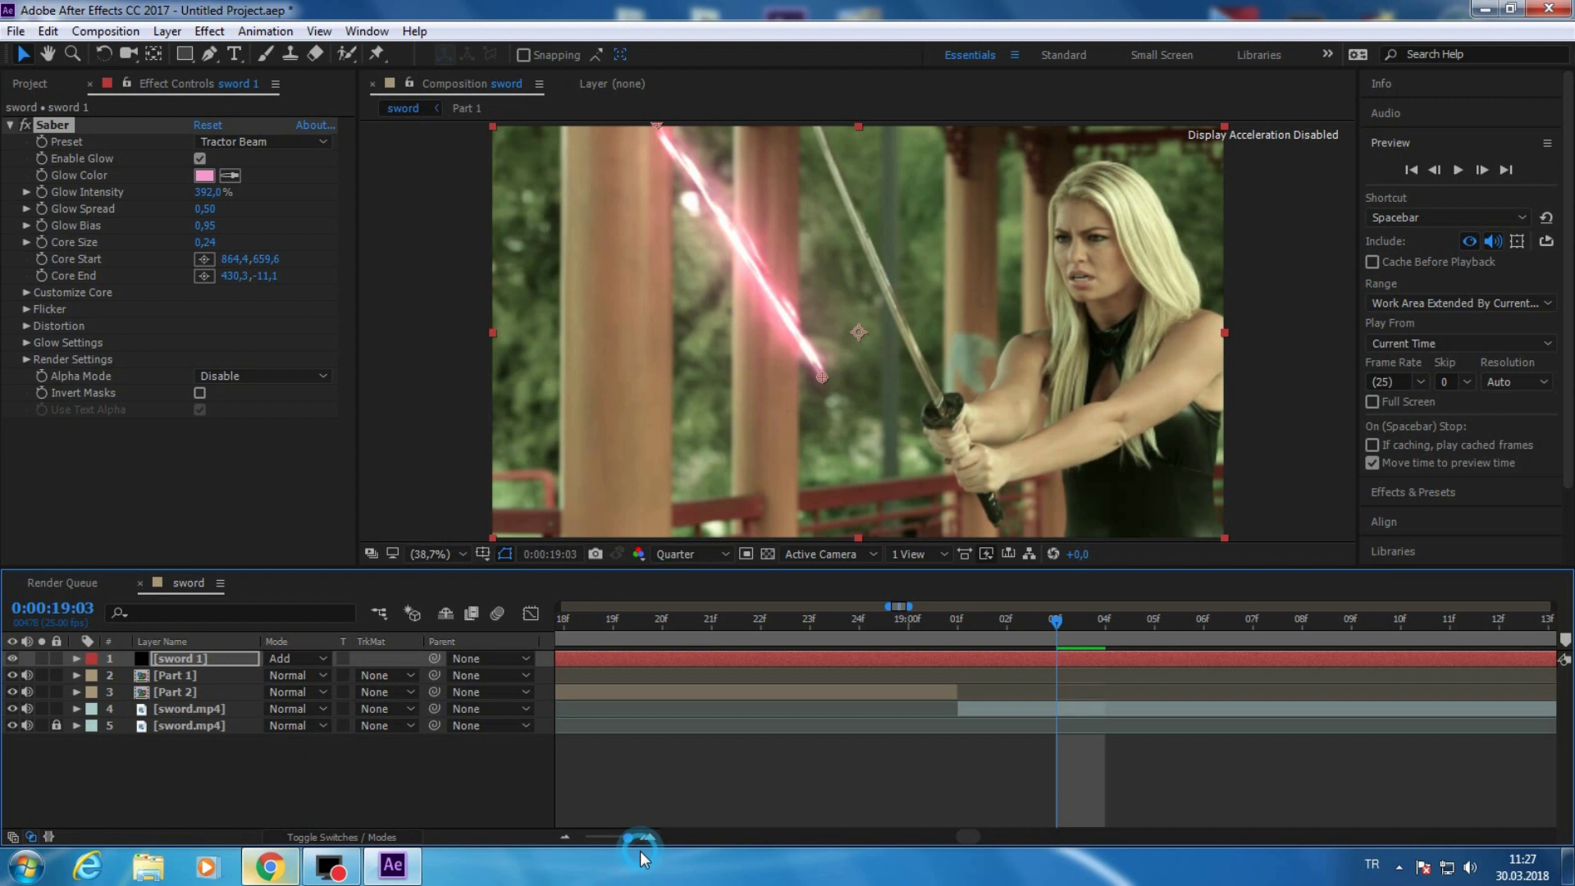
key(Page_Up)
key(Page_Up)
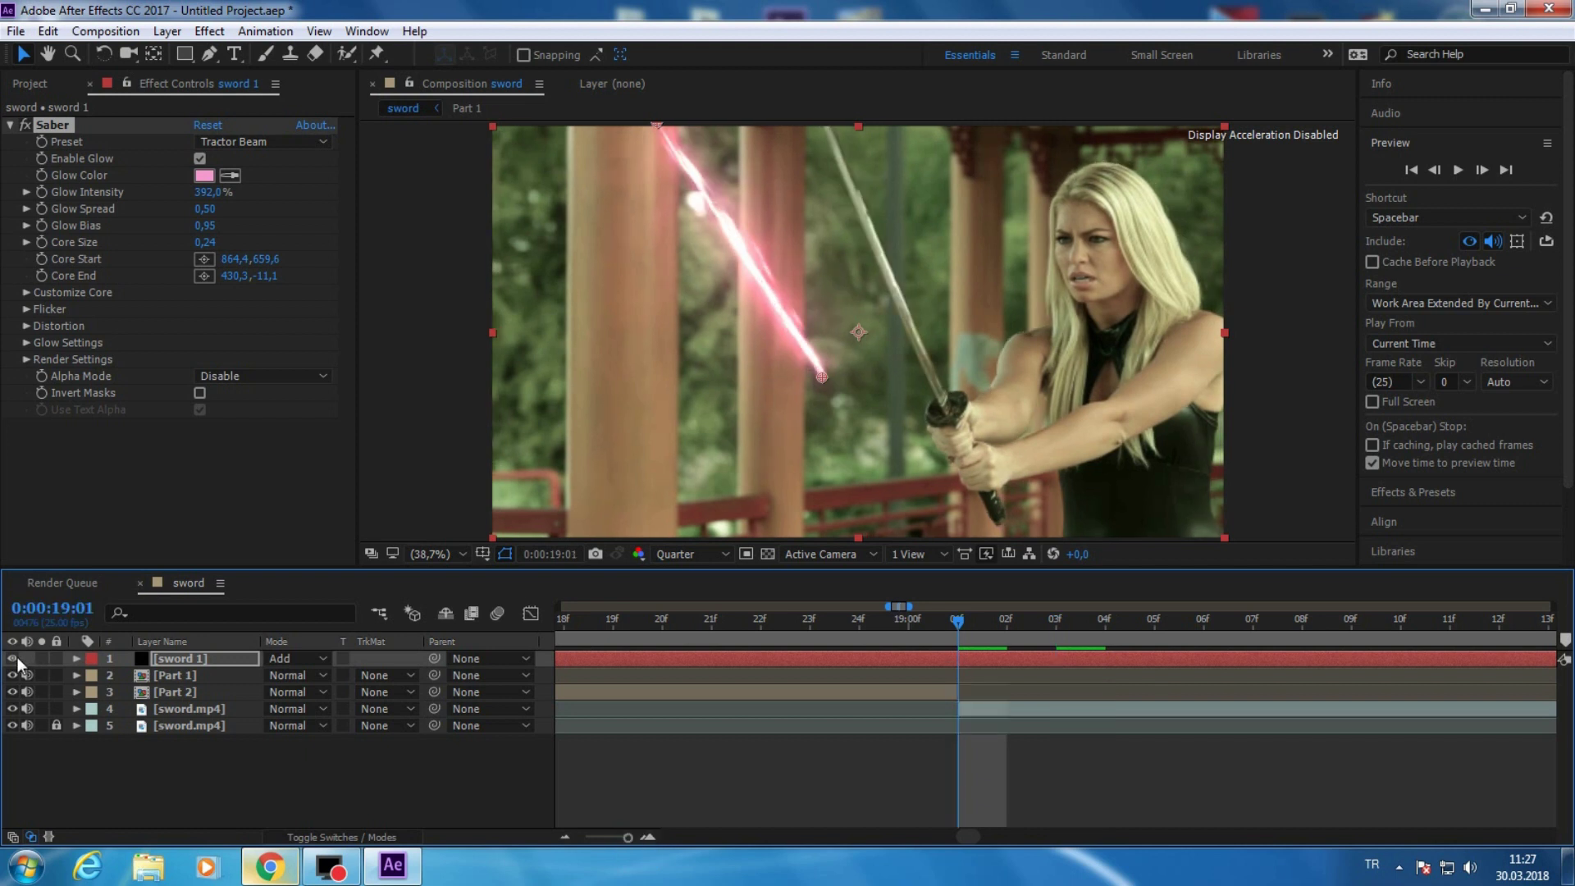
click(15, 658)
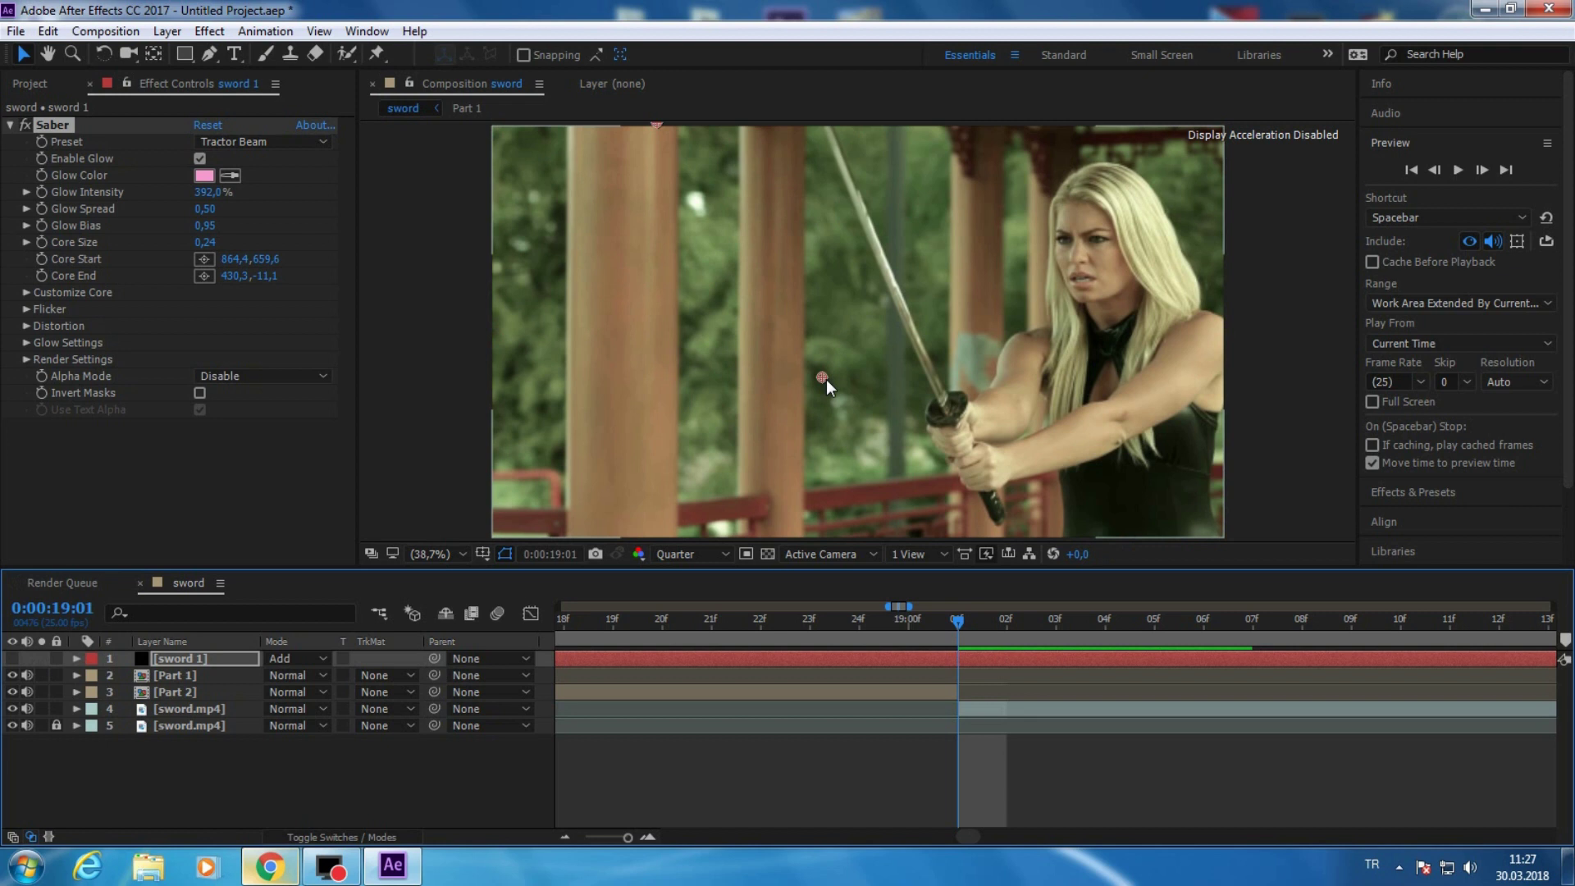
- Position the Saber core start on the hilt and core end on the blade tip
drag(823, 379, 942, 400)
key(h)
drag(726, 286, 703, 348)
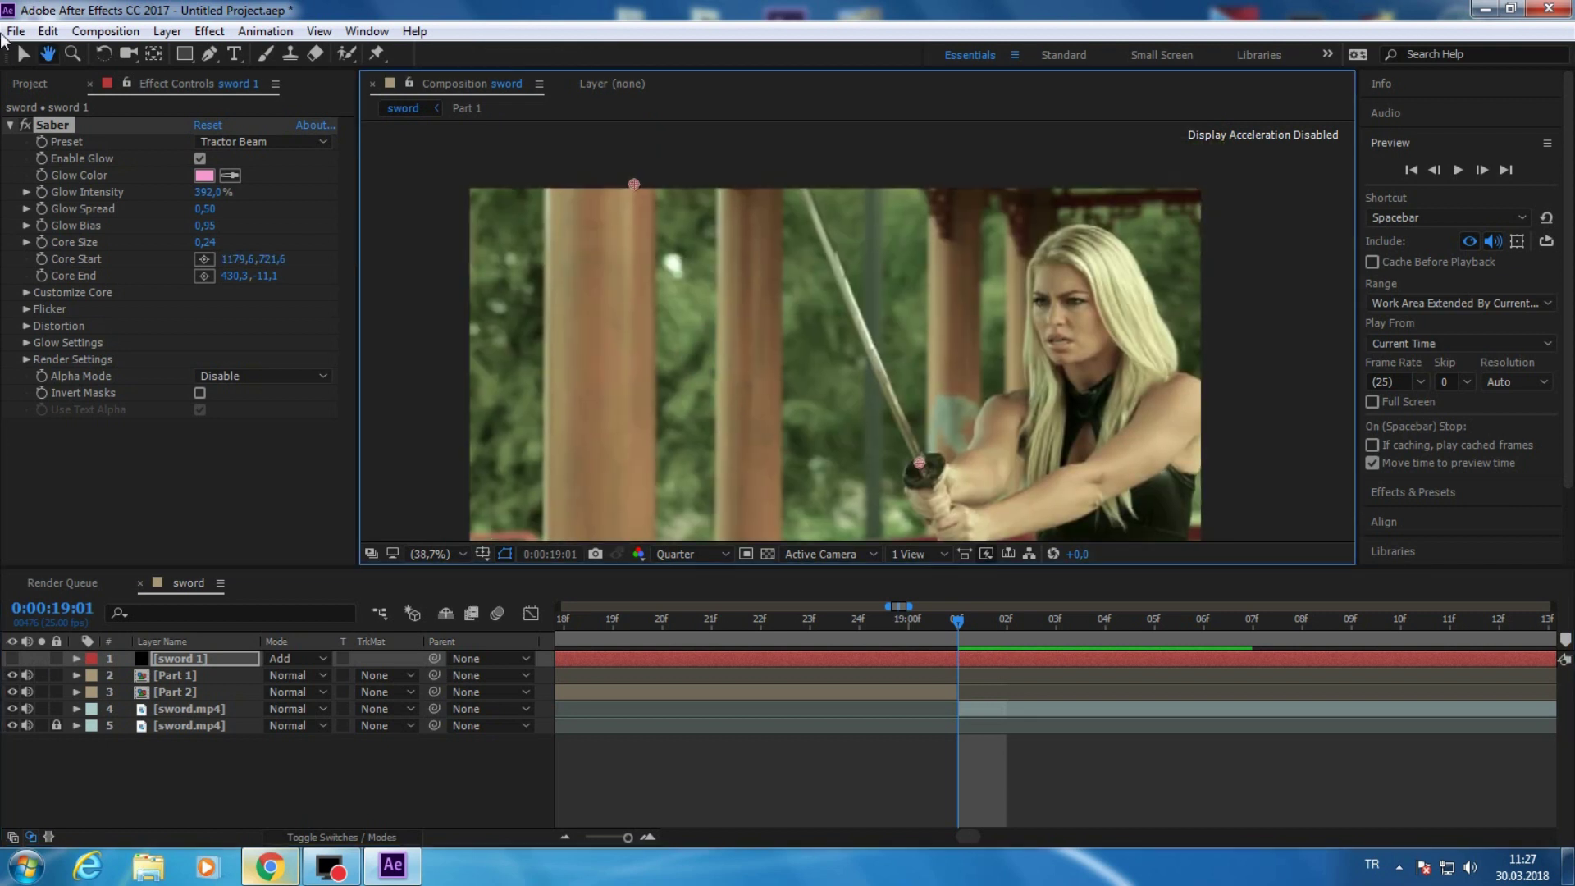
key(v)
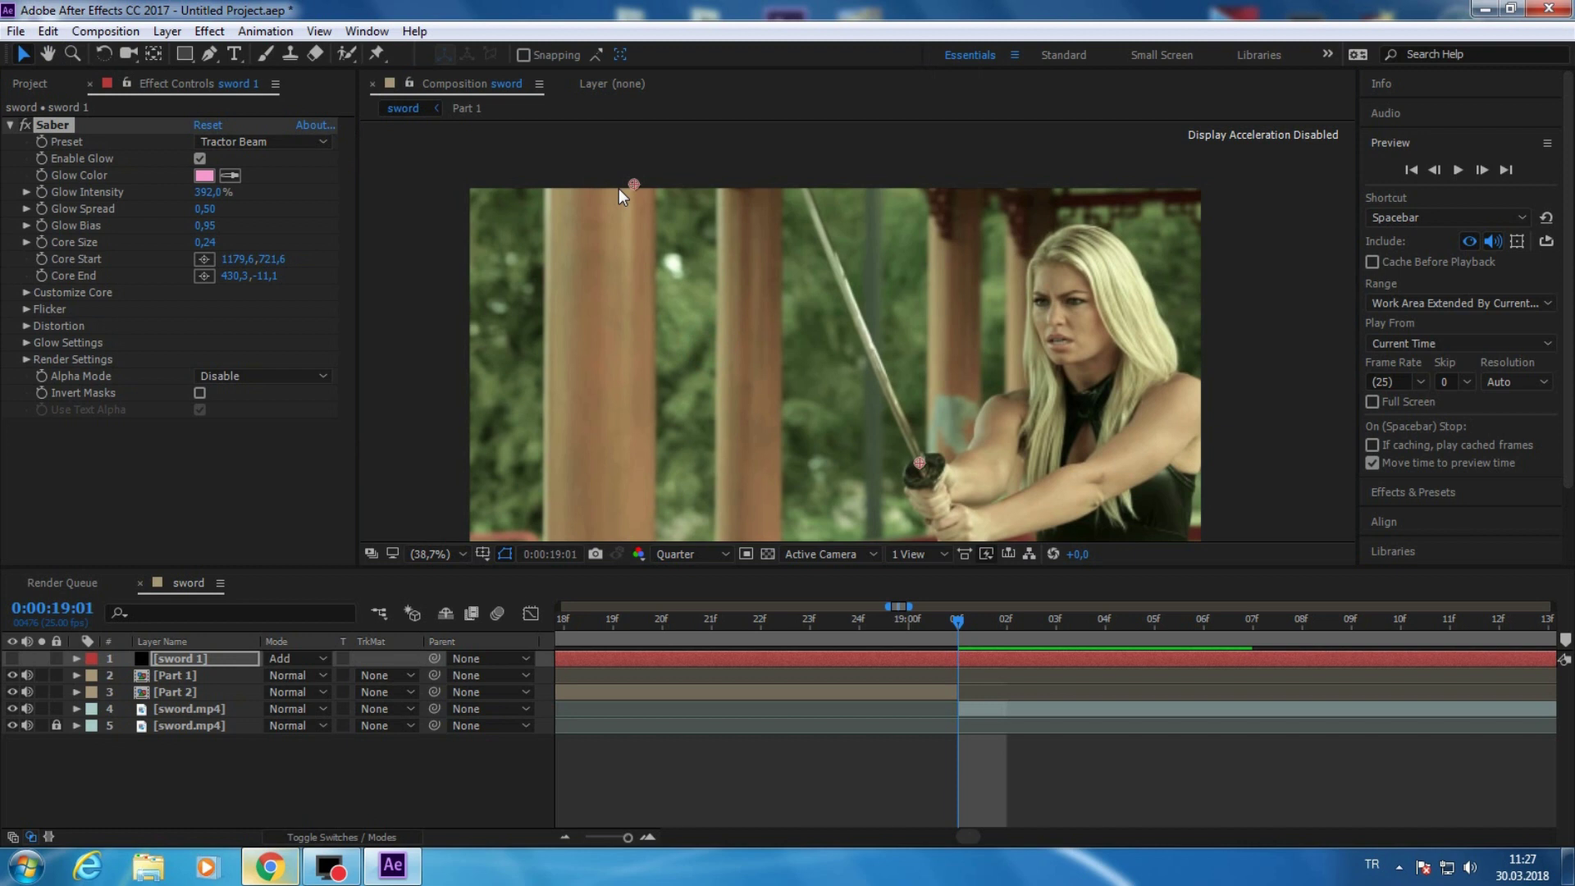
drag(634, 185, 805, 187)
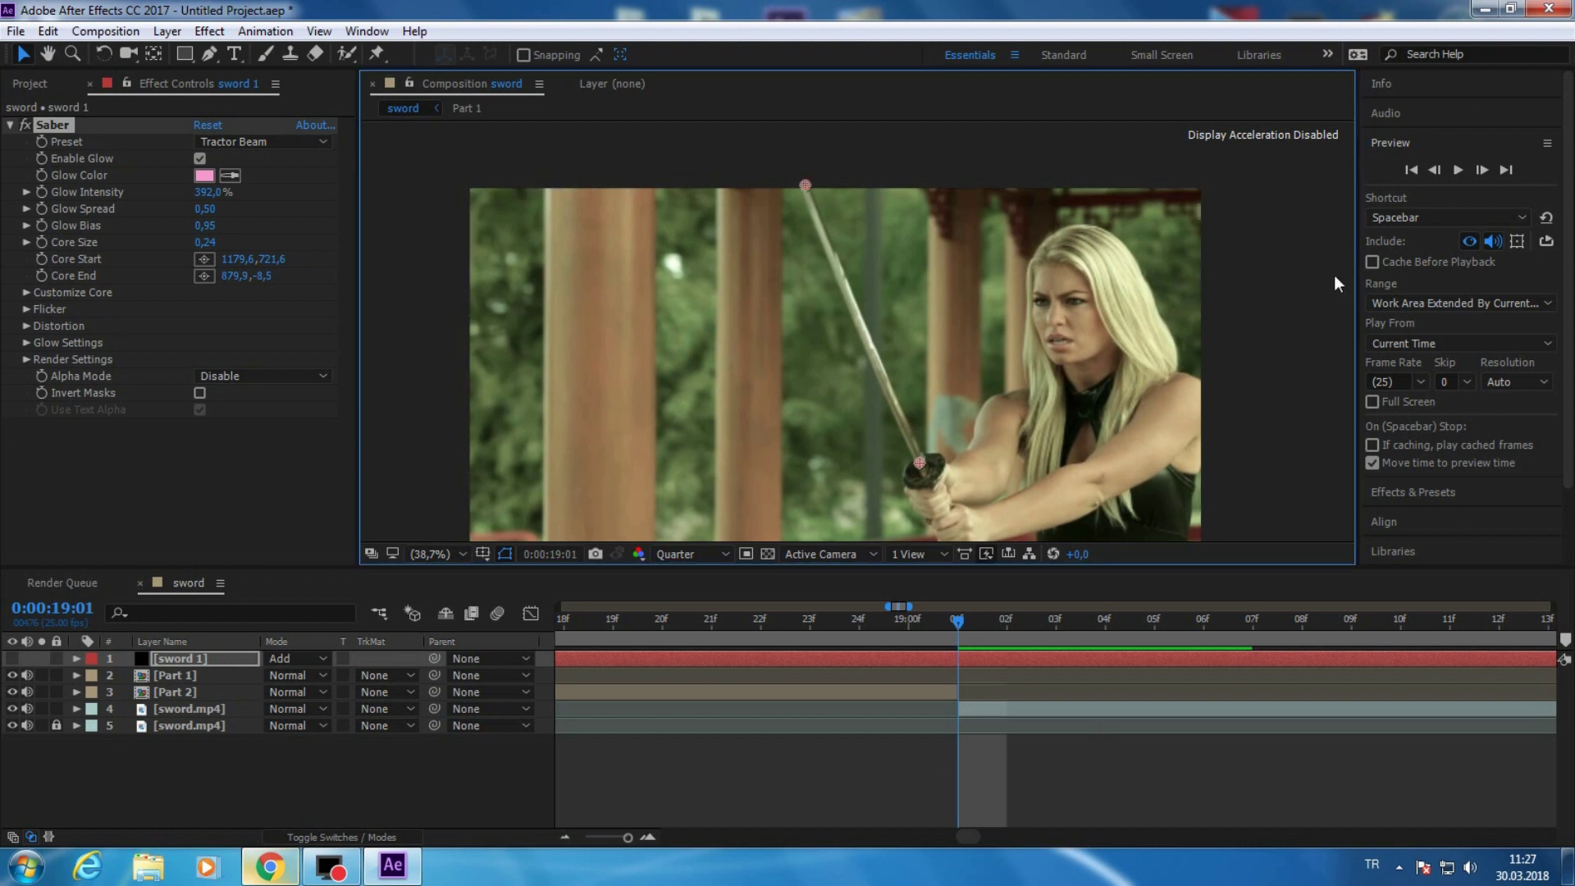
click(1481, 169)
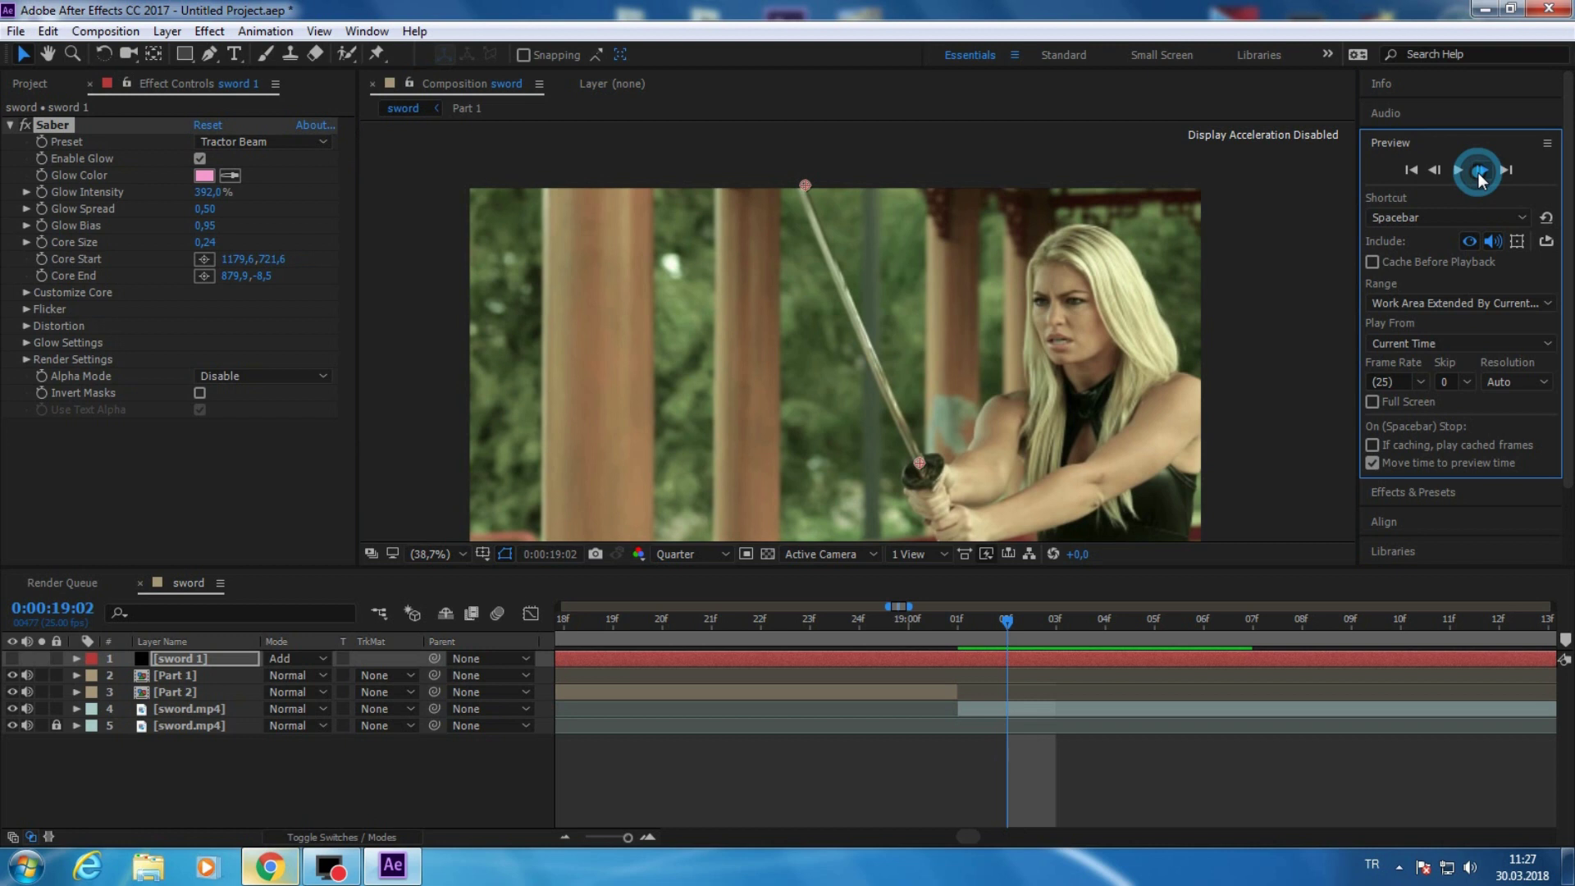
key(Page_Up)
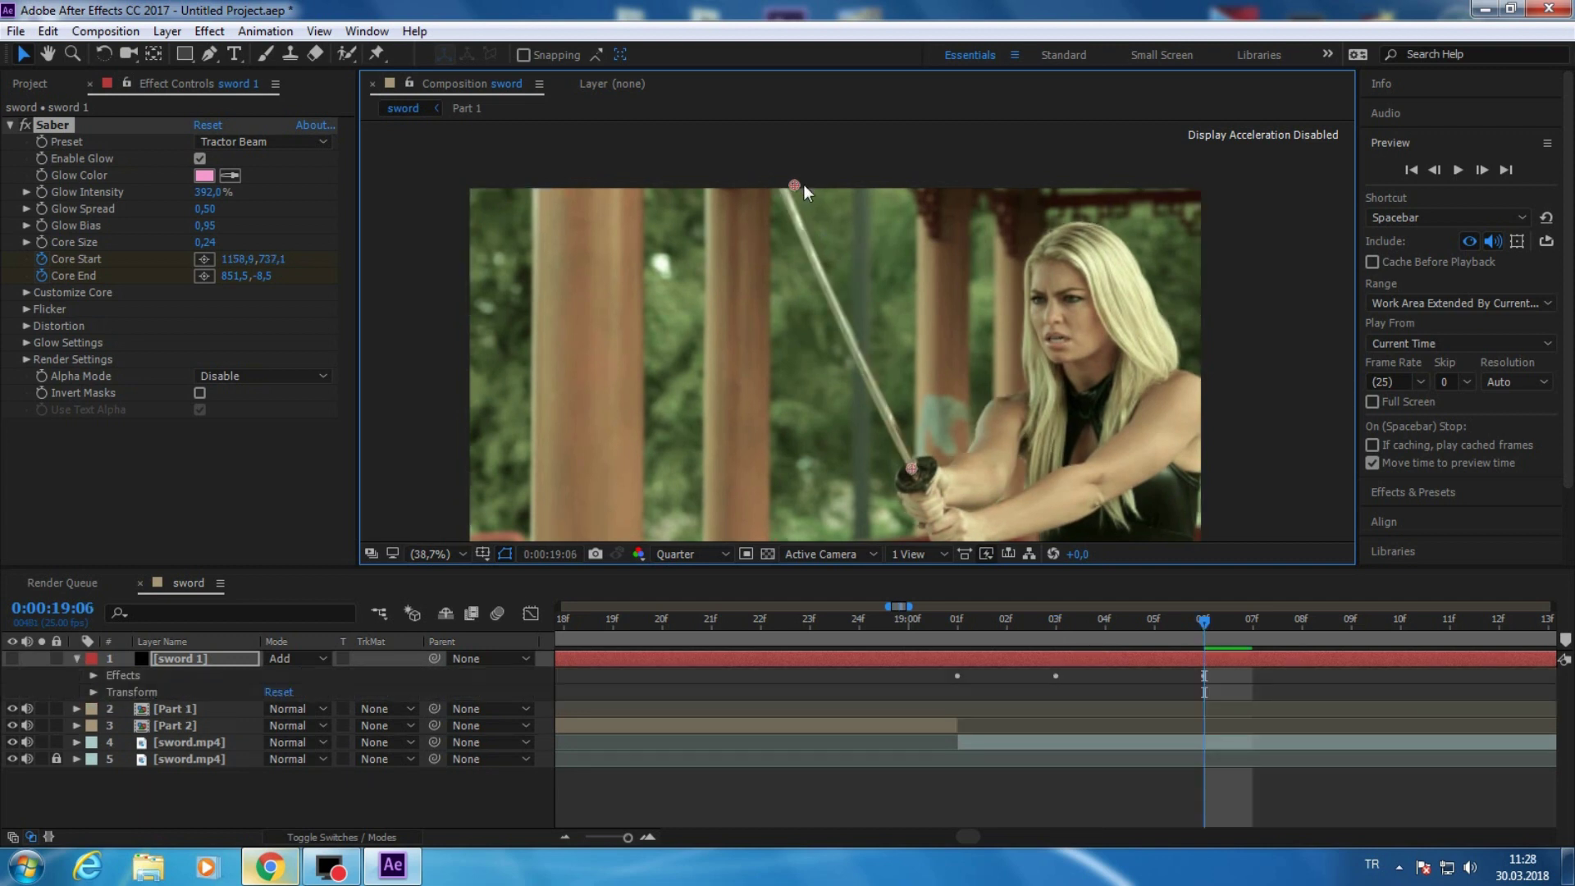
drag(795, 186, 781, 185)
- Keyframe core start and end onto the hilt and tip while stepping forward through frames
key(Page_Down)
key(Page_Down)
key(Page_Down)
key(Page_Down)
drag(914, 470, 899, 472)
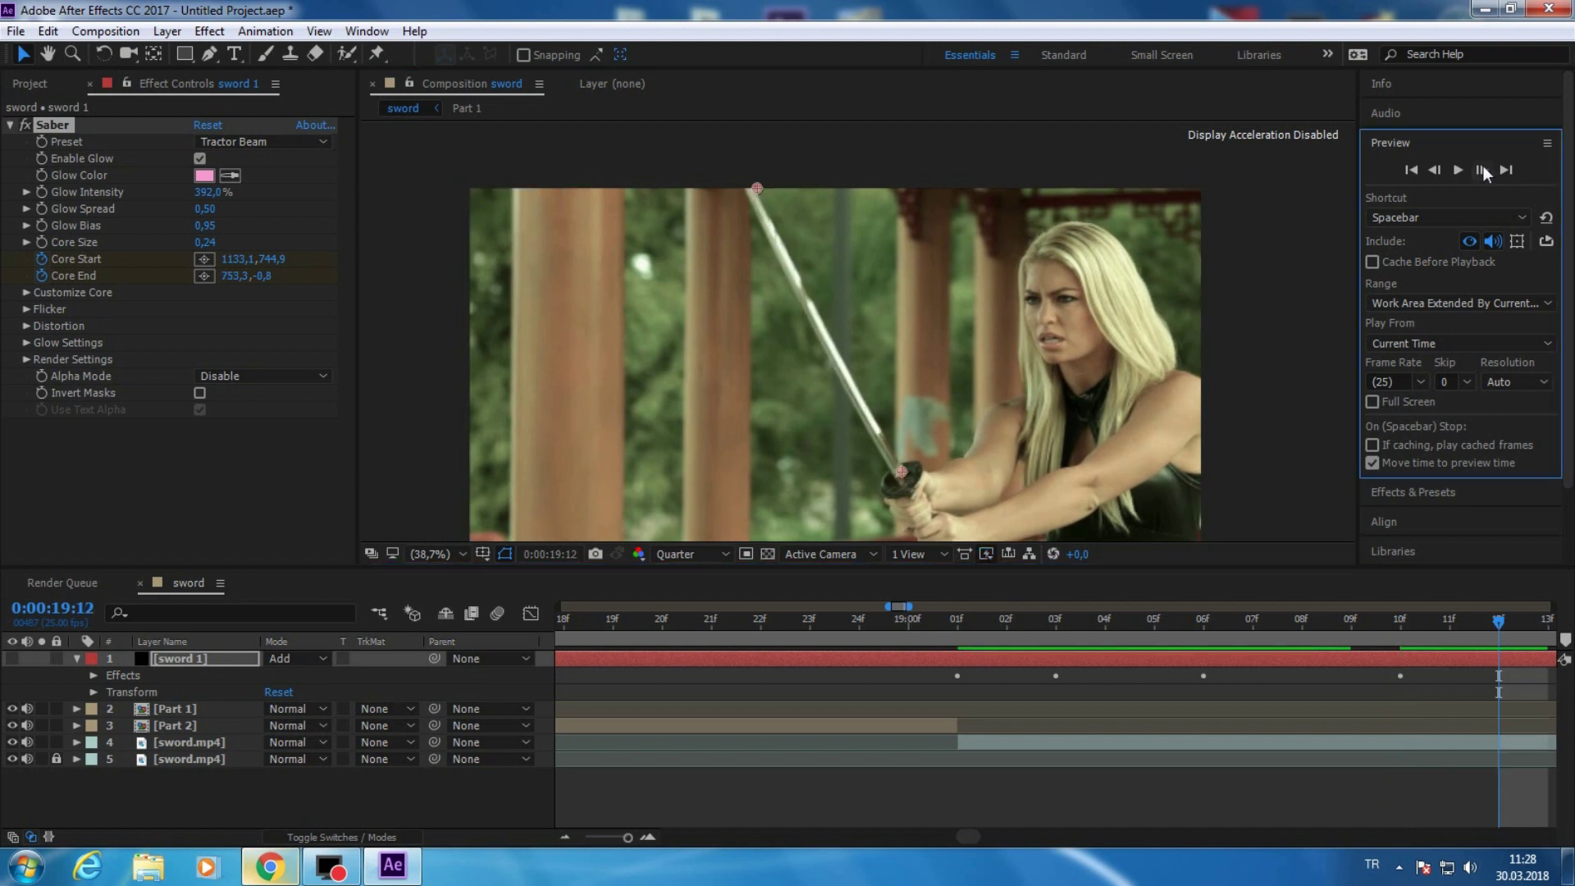
click(1483, 170)
drag(757, 187, 736, 190)
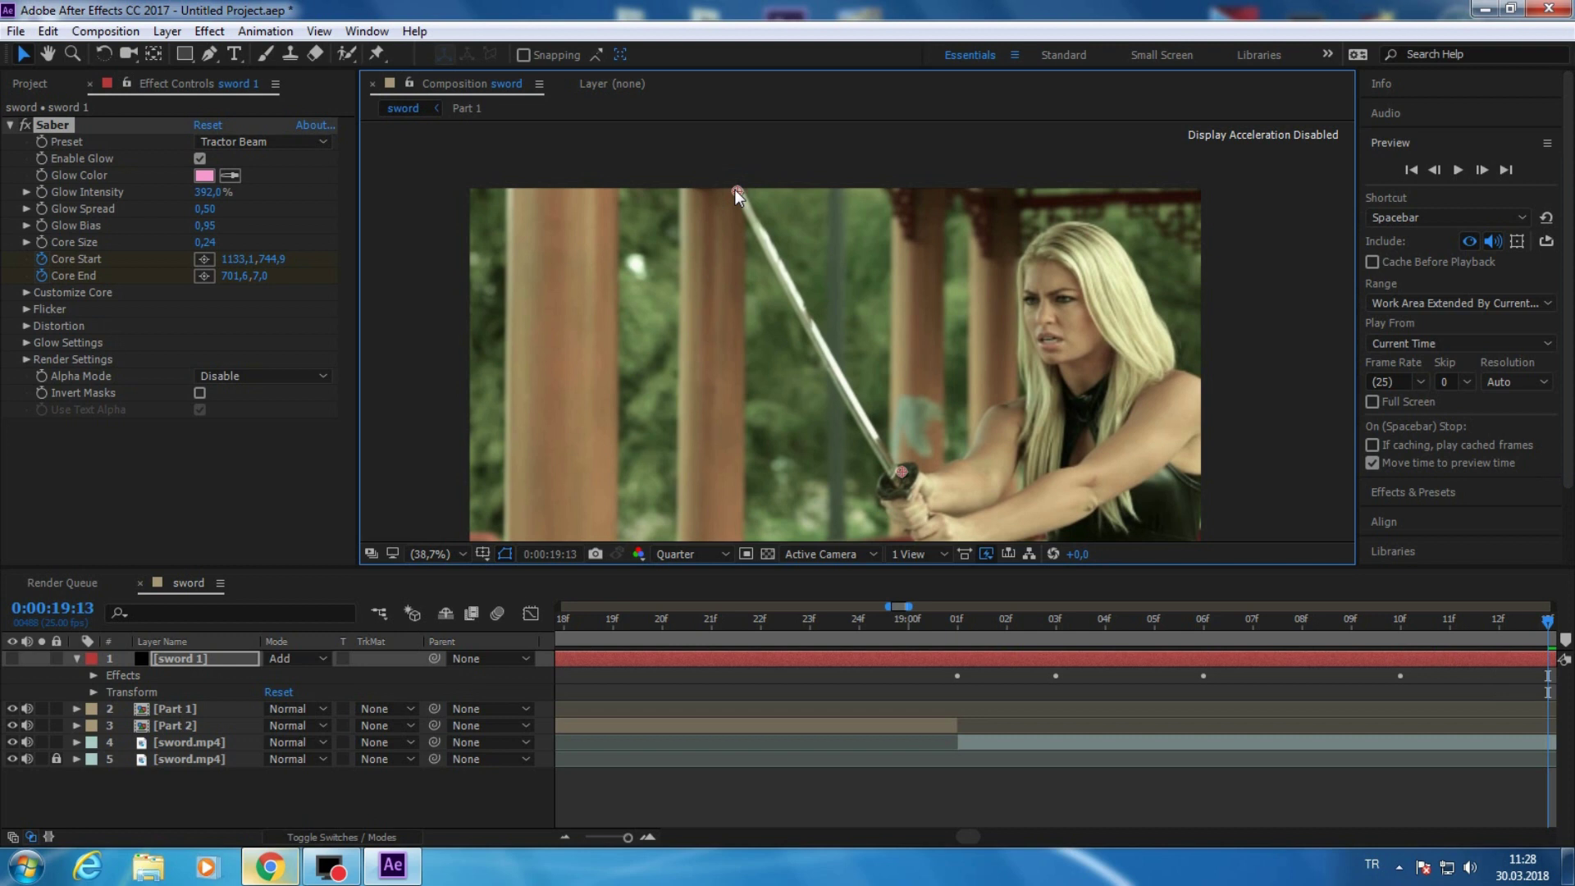
click(1484, 169)
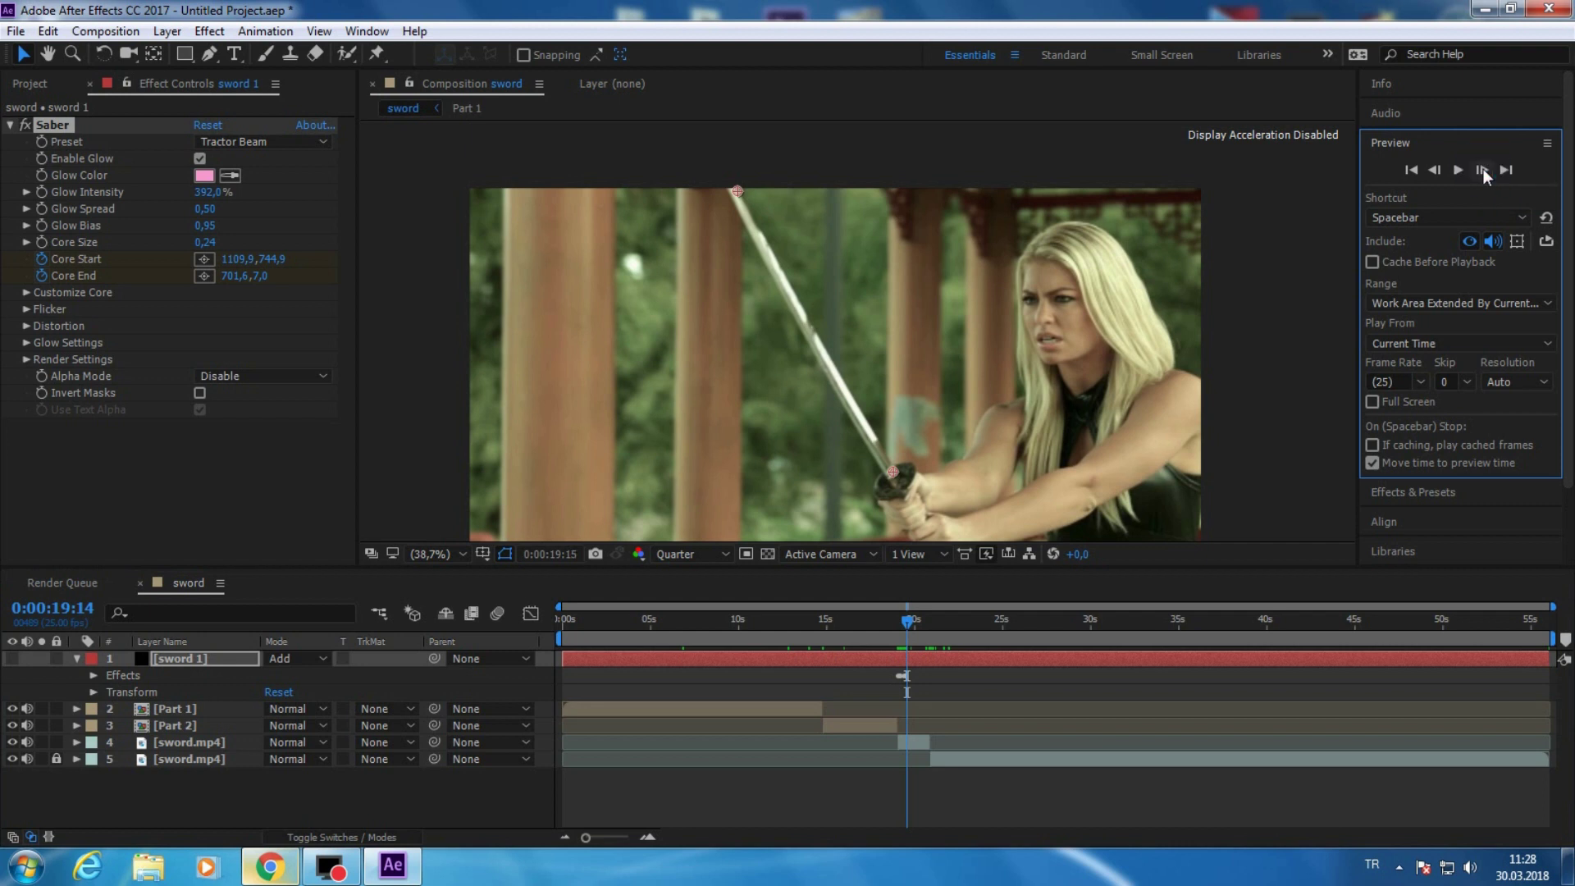
click(1483, 169)
click(1481, 170)
double_click(1481, 170)
click(1482, 170)
click(1482, 170)
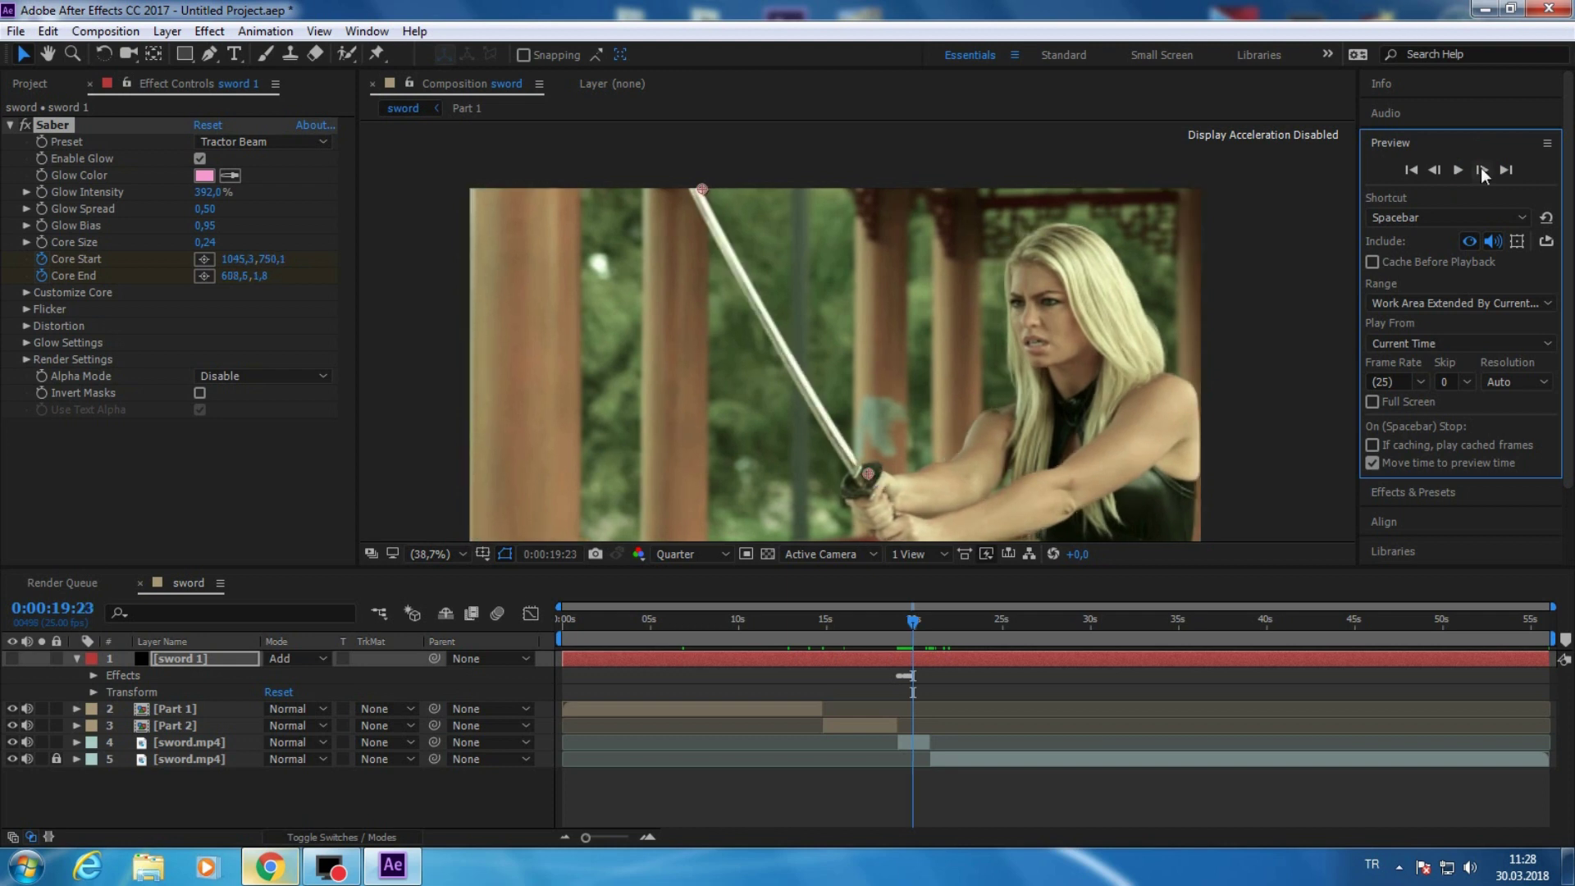
click(1482, 170)
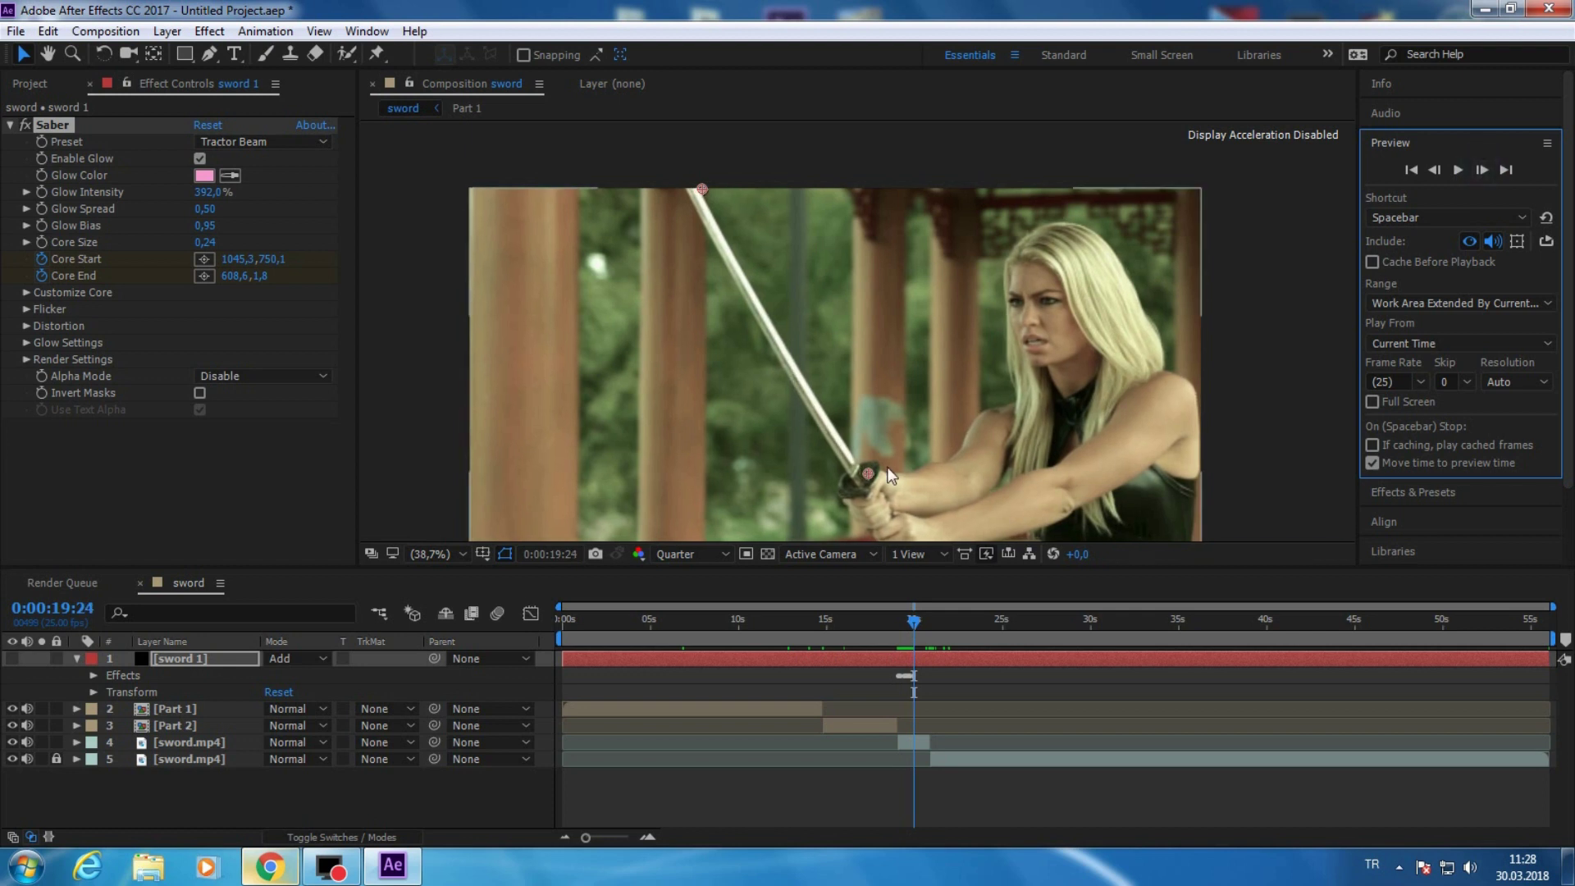
double_click(1484, 168)
double_click(1483, 168)
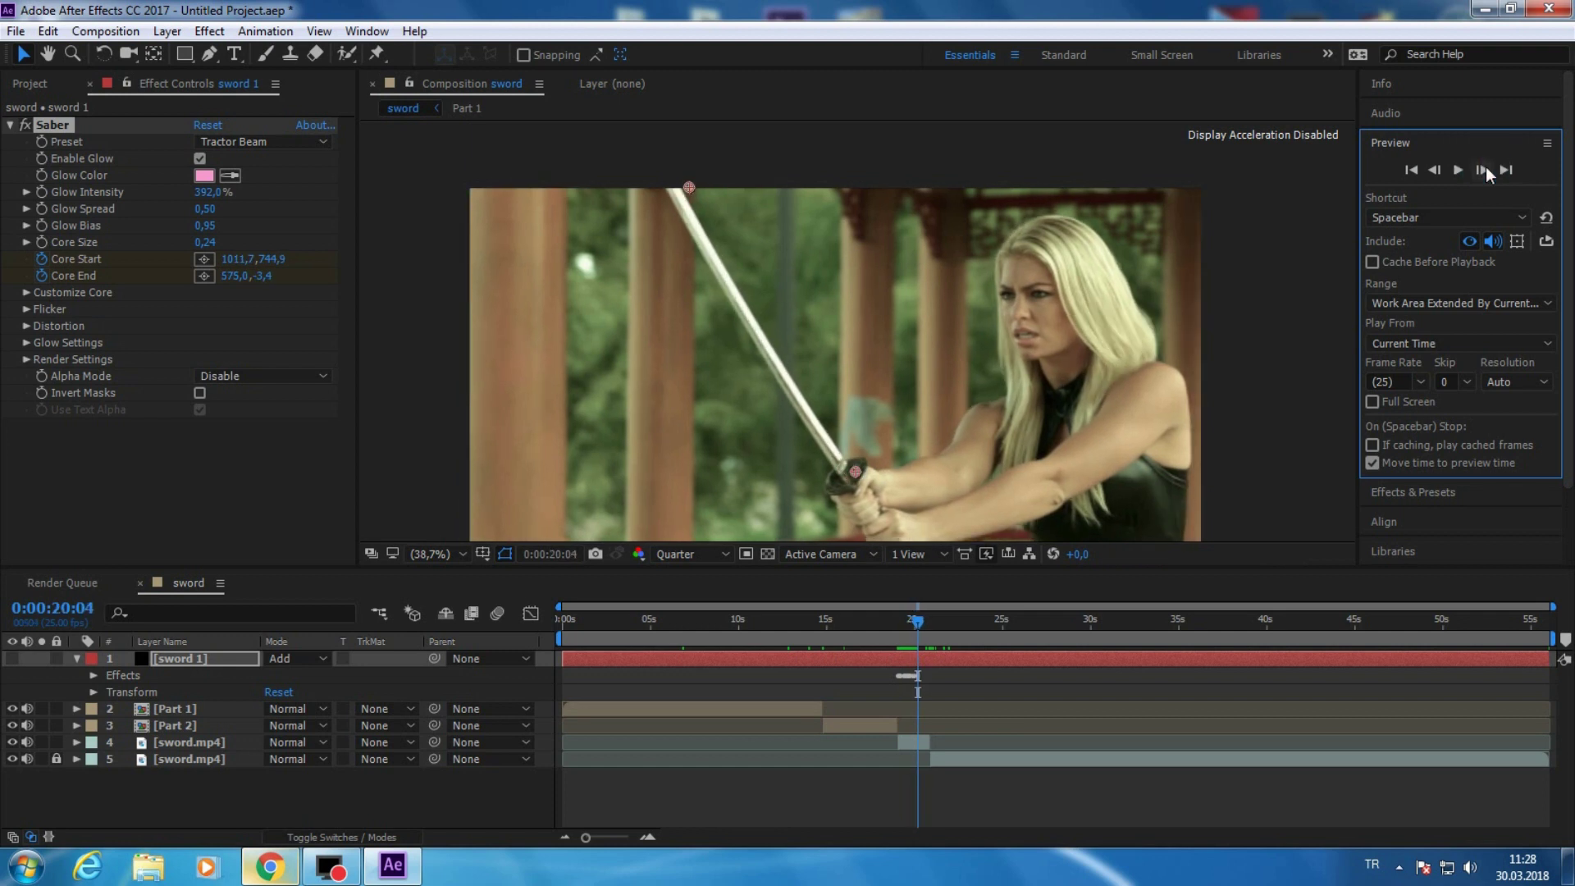
click(1483, 169)
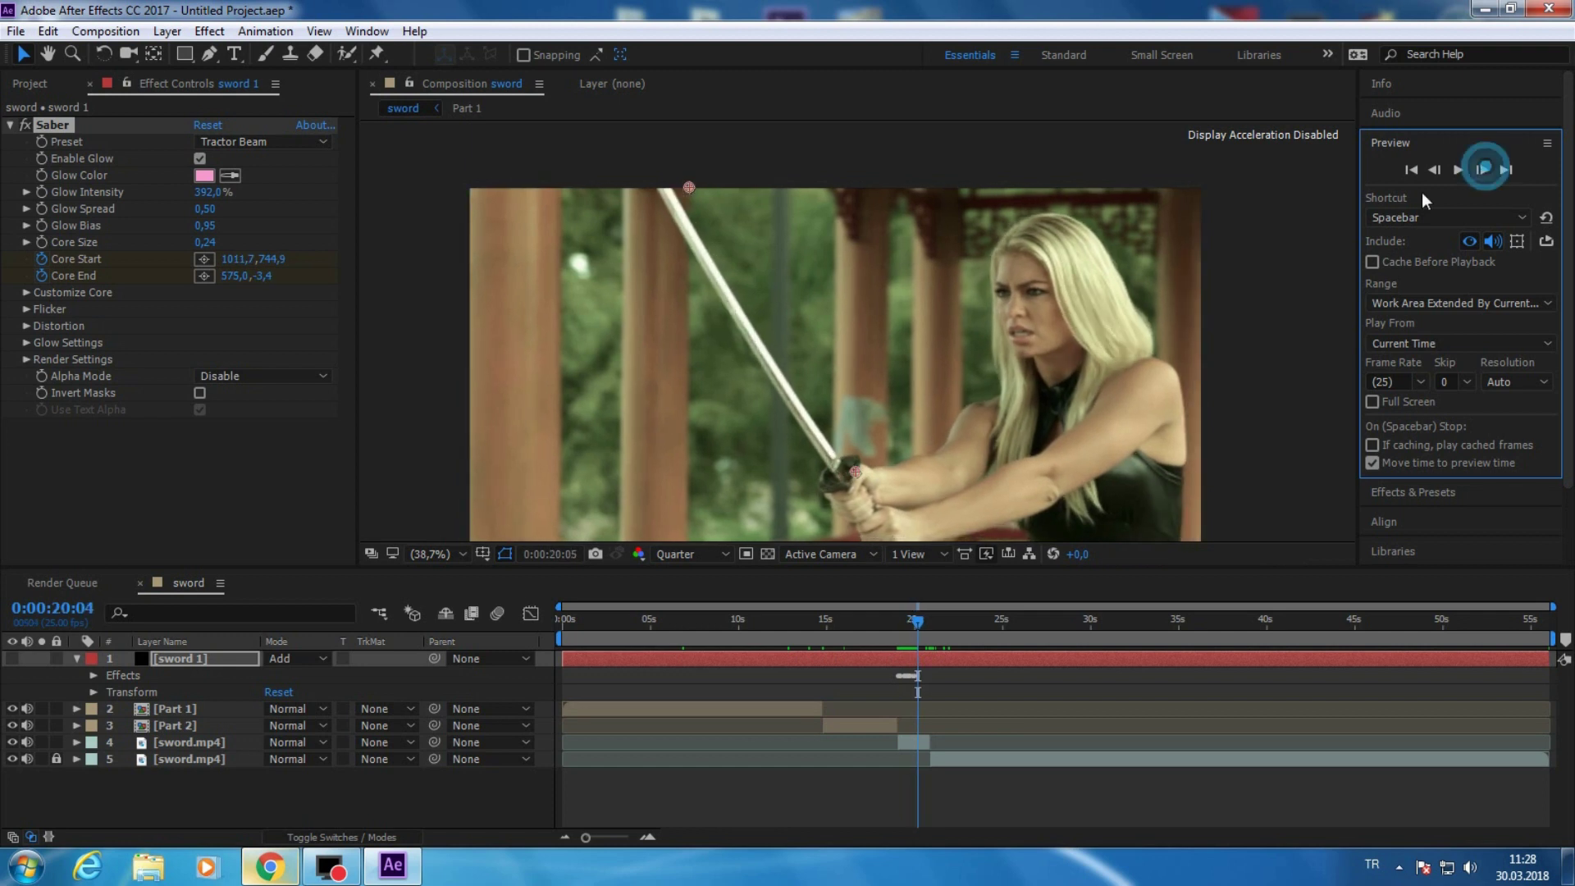
- Keep nudging core end and start onto tip and hilt through 20:23, then return to 19:10
click(658, 186)
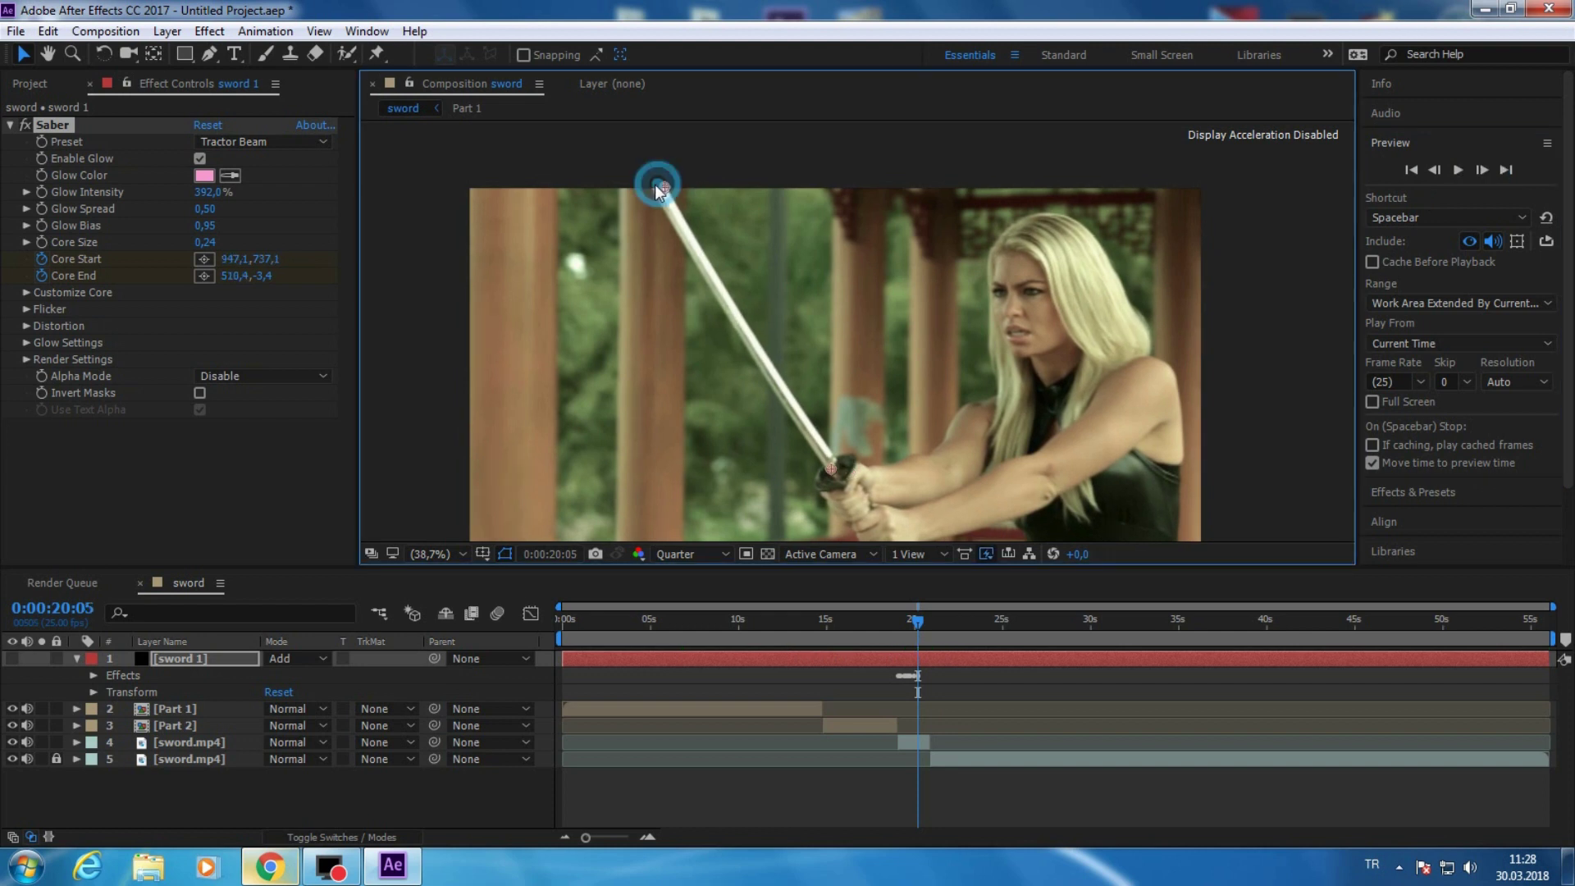
click(1482, 169)
click(1482, 169)
click(1482, 169)
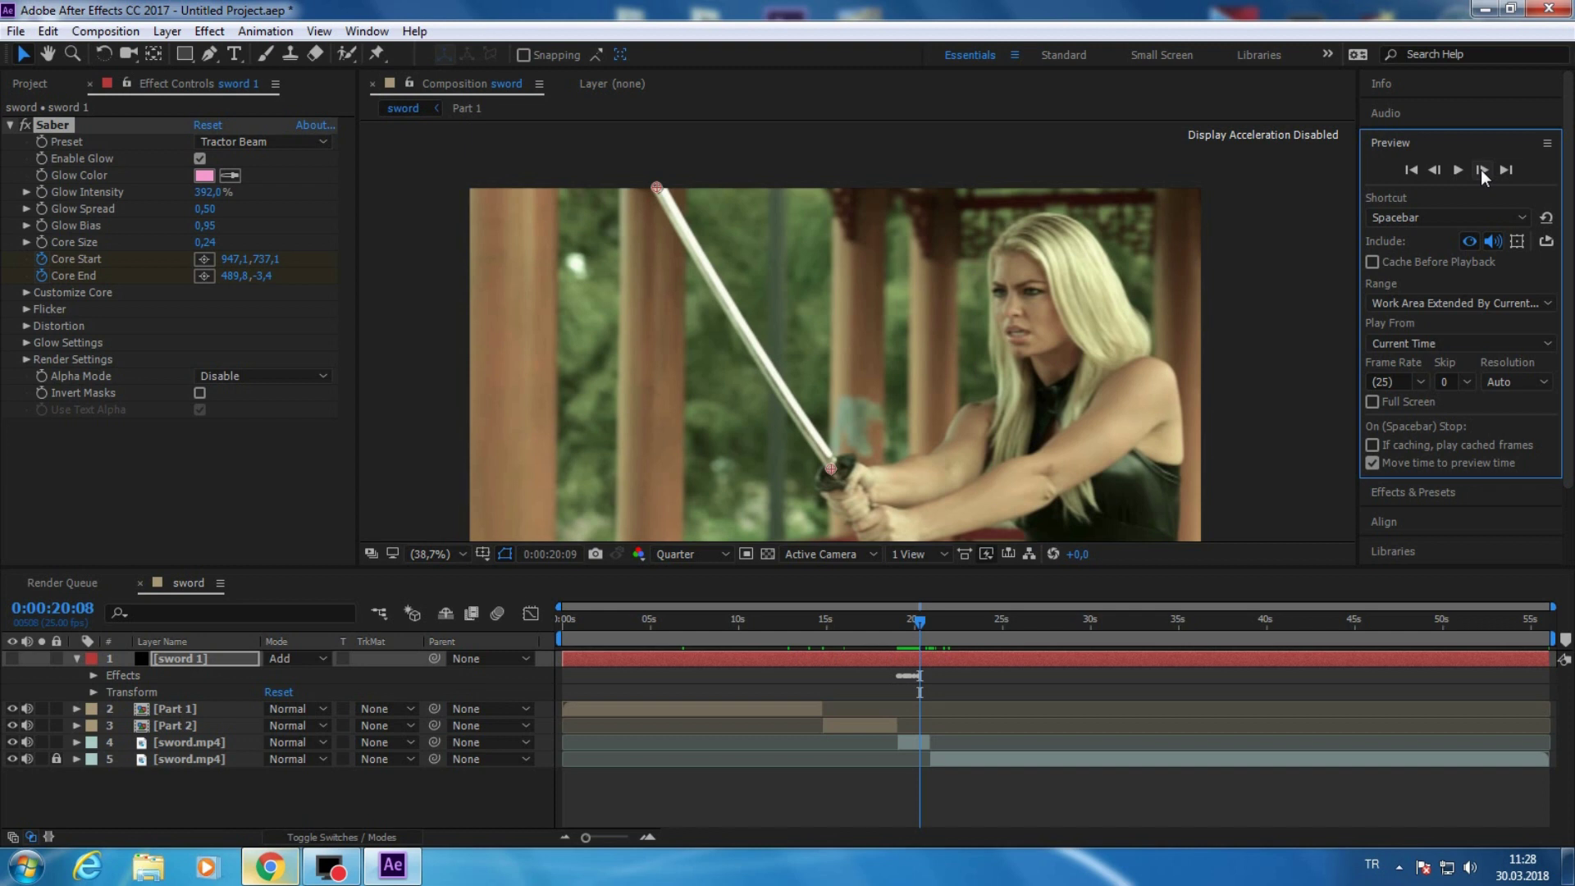
click(1482, 169)
click(1482, 169)
click(657, 190)
drag(657, 189, 638, 187)
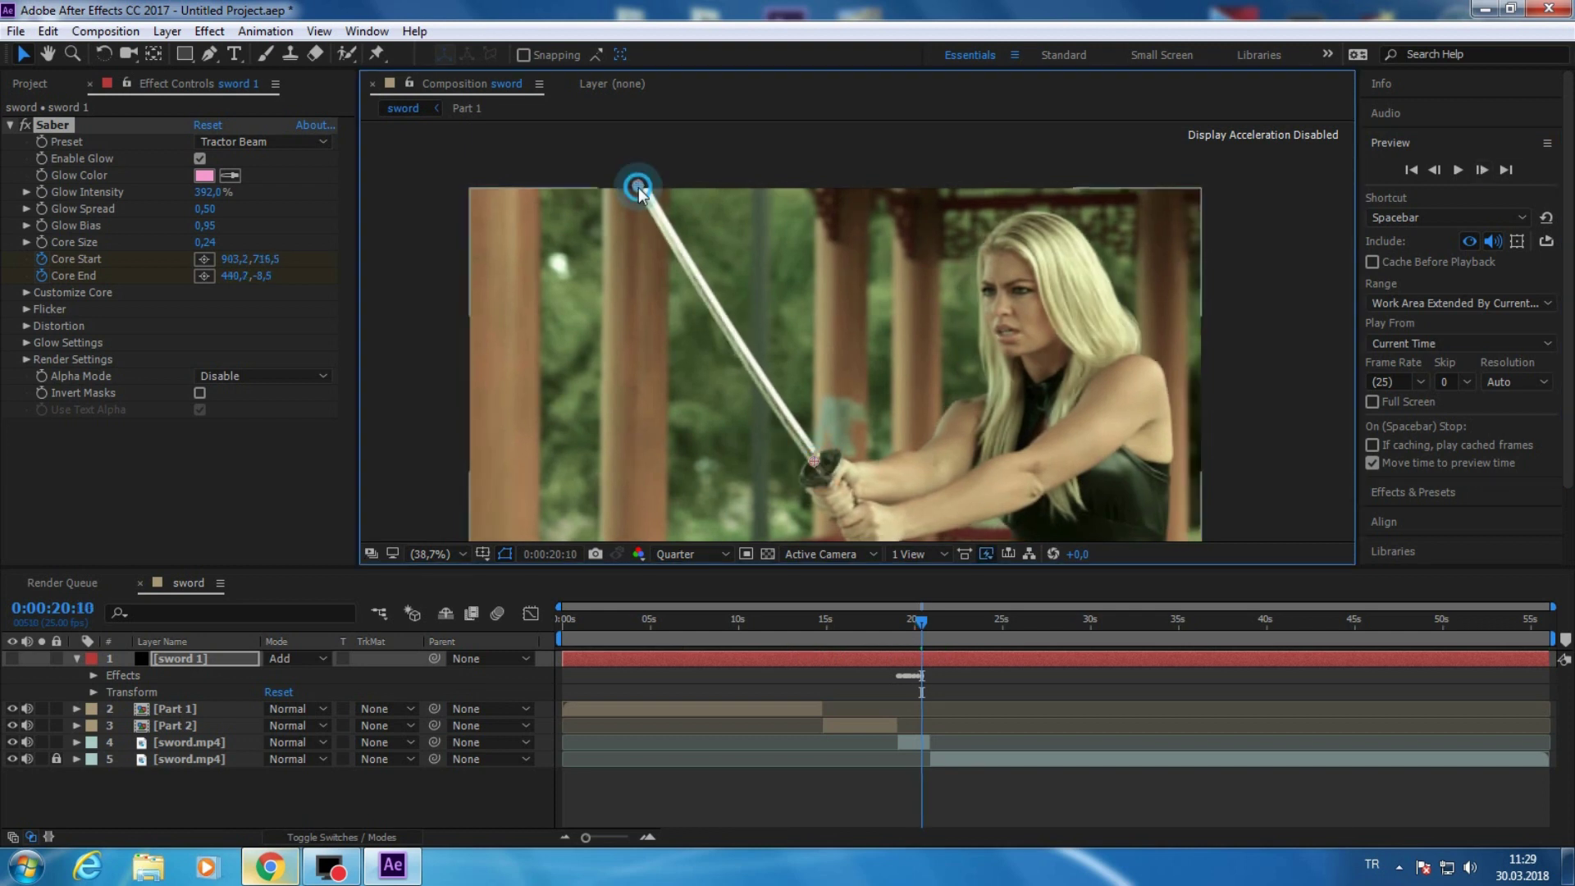
click(1483, 167)
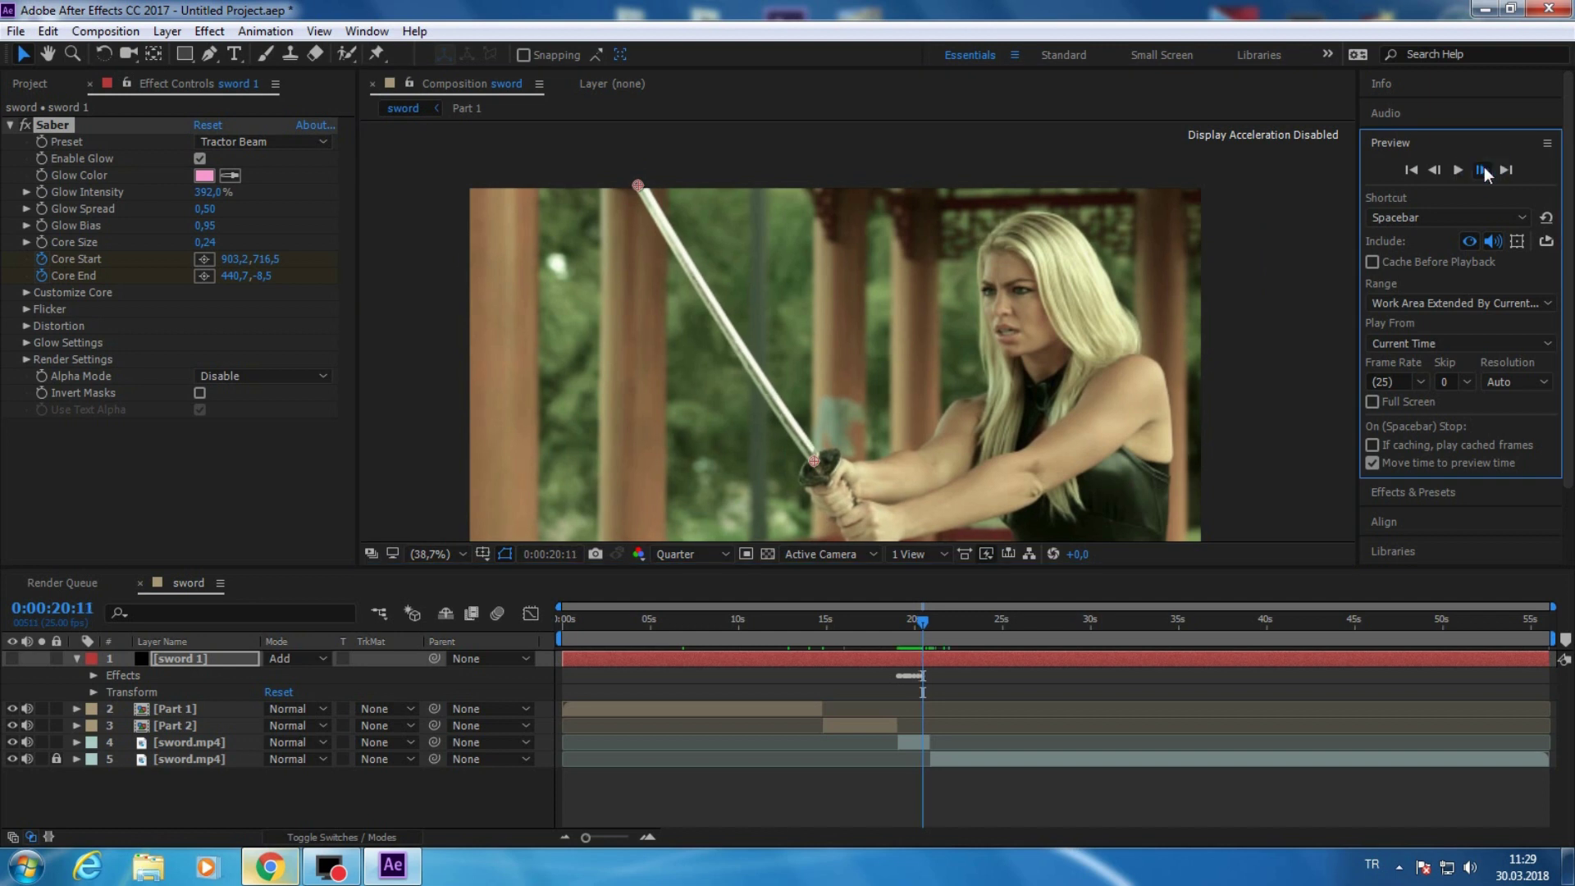
click(1484, 170)
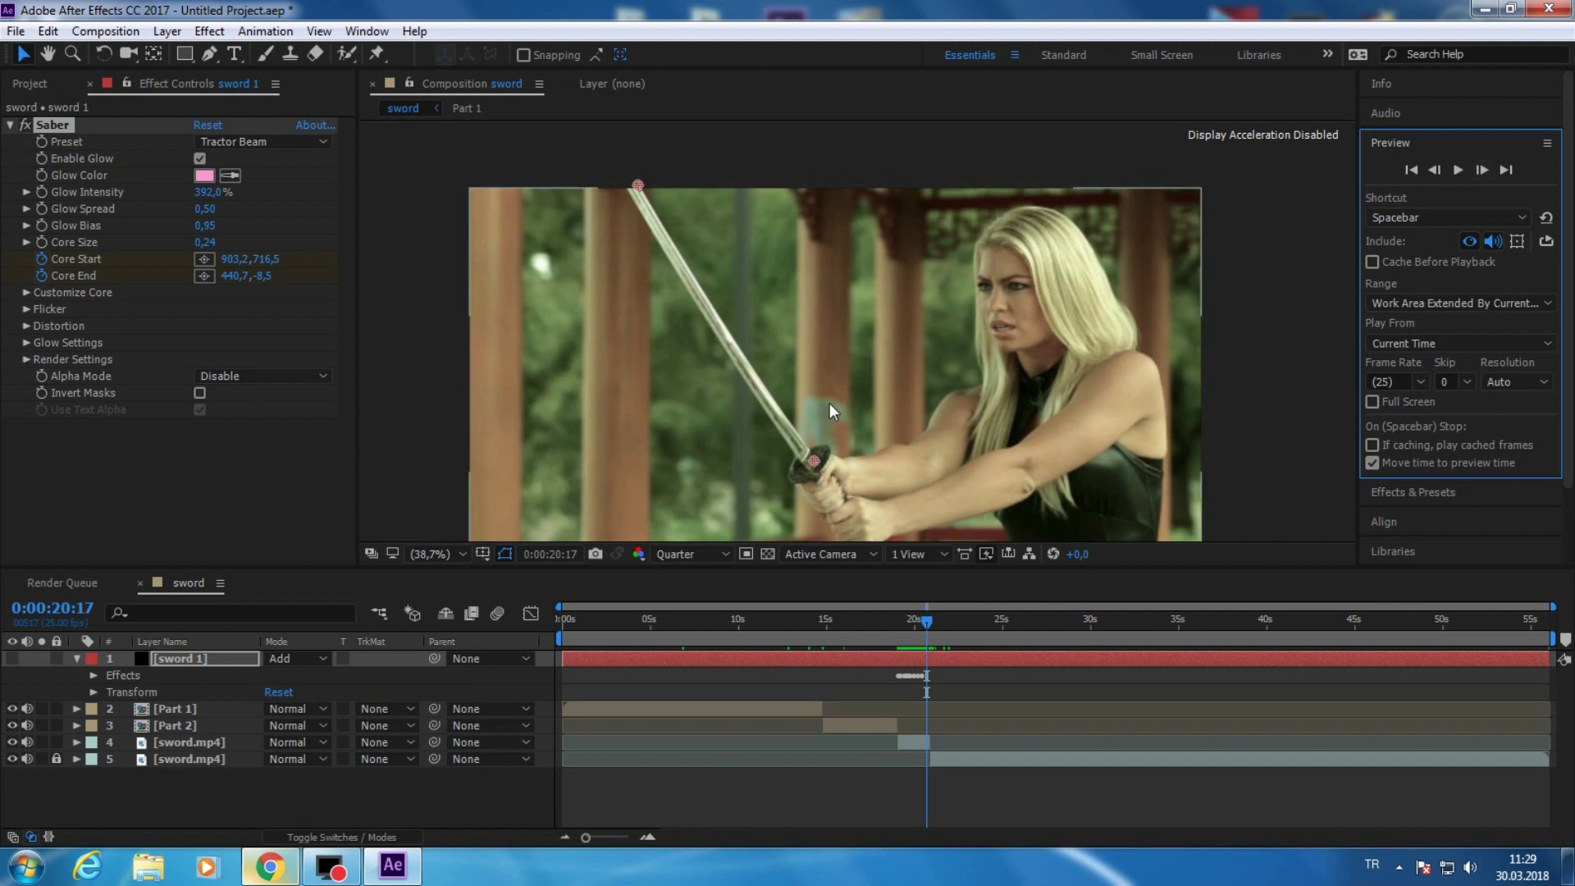
drag(814, 462, 804, 461)
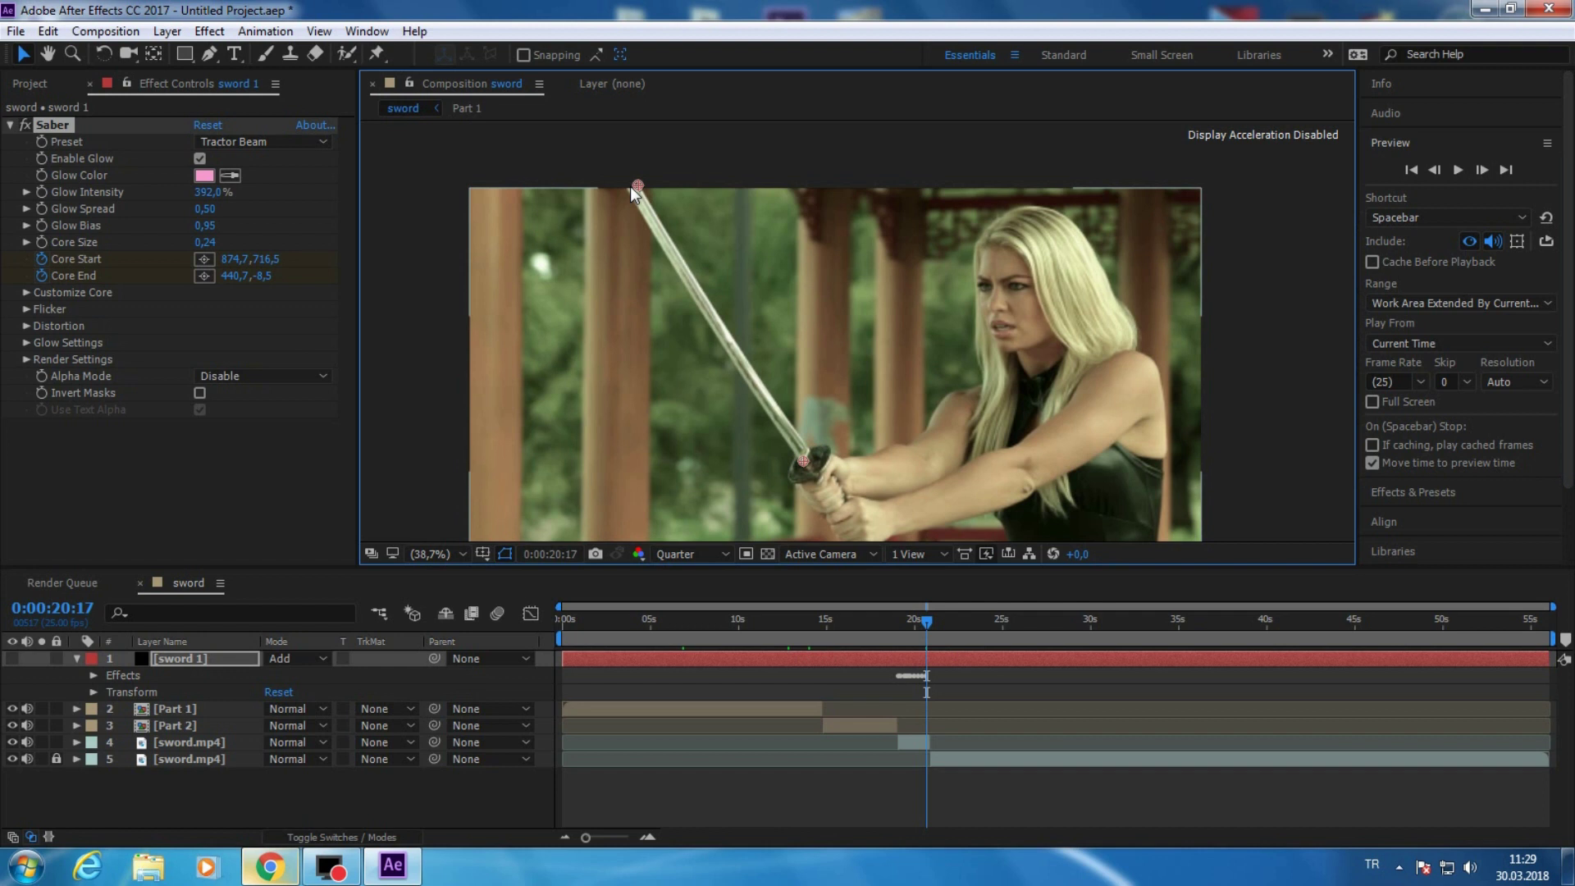
drag(638, 187, 631, 186)
drag(805, 461, 800, 448)
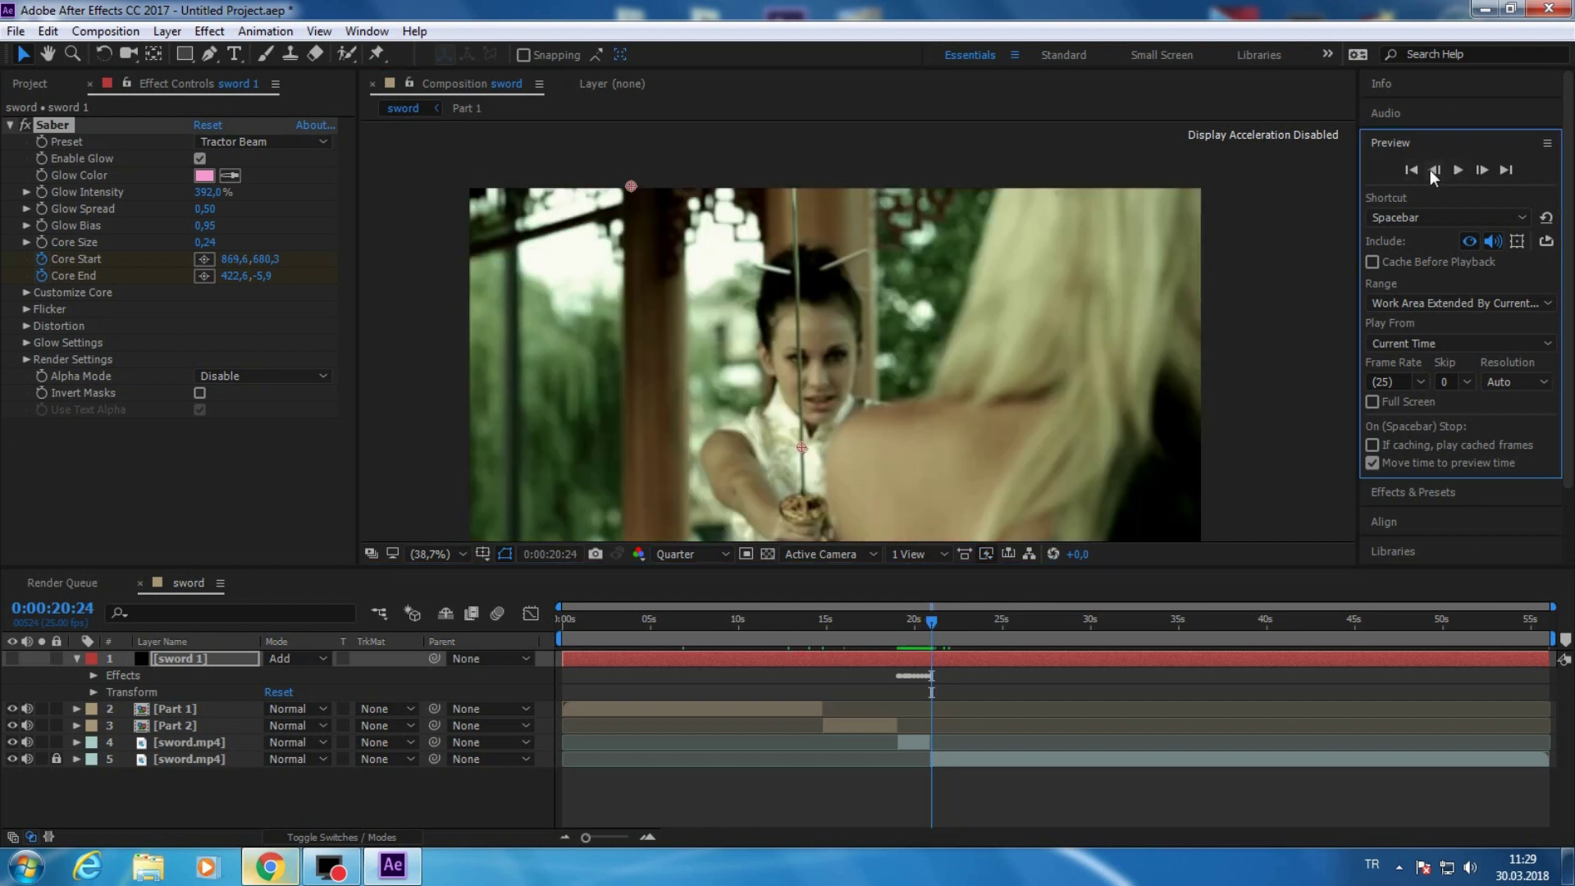
click(1431, 170)
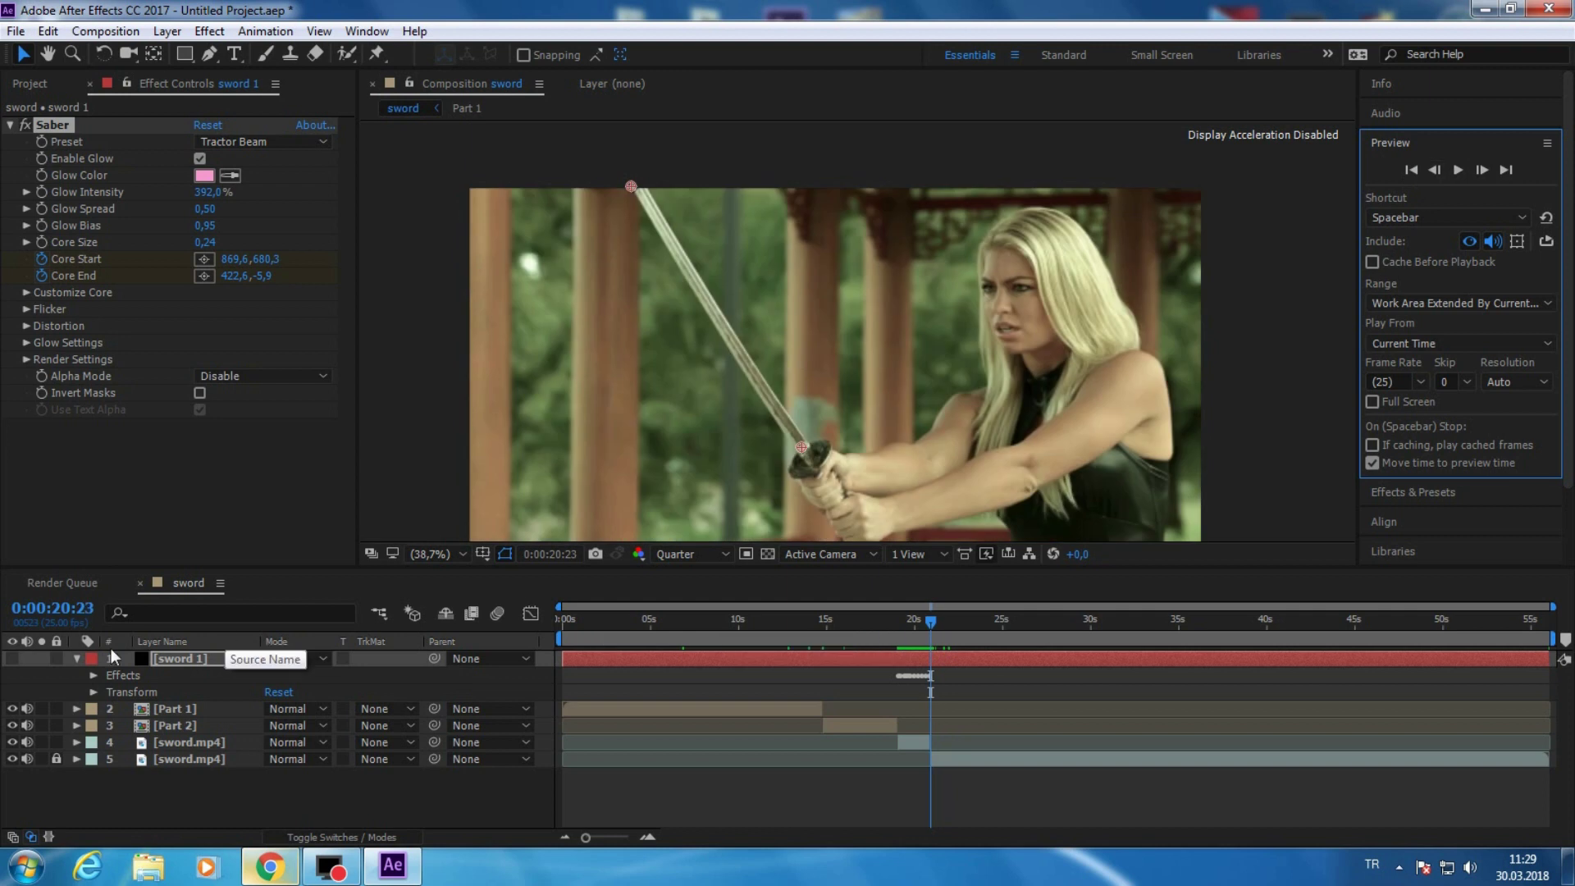
click(904, 624)
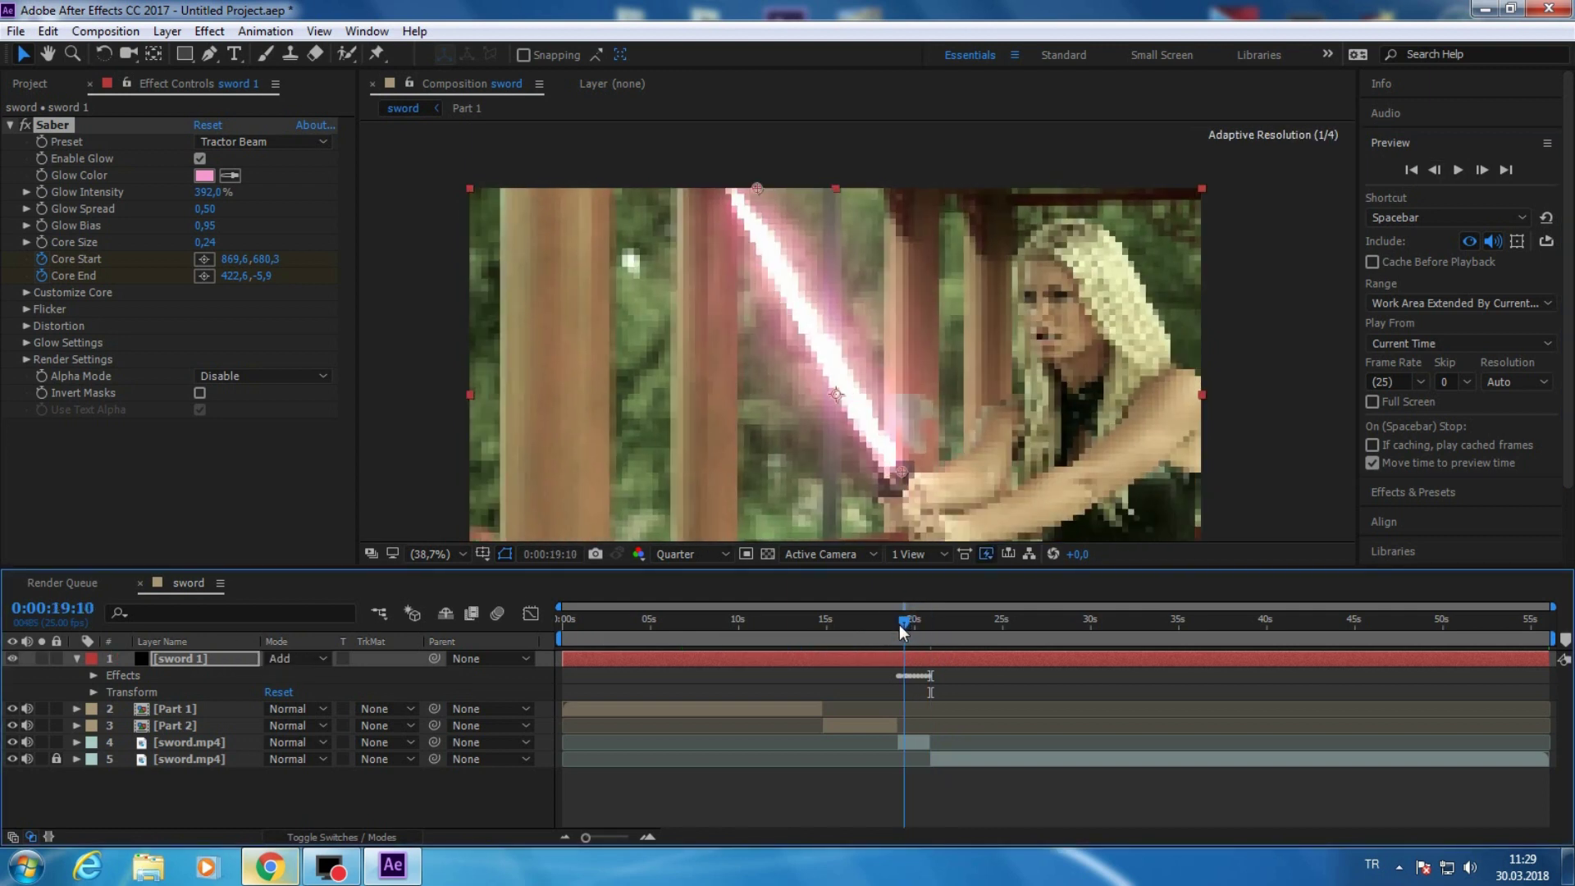
- Preview the saber animation from 0:00:19:06
click(899, 624)
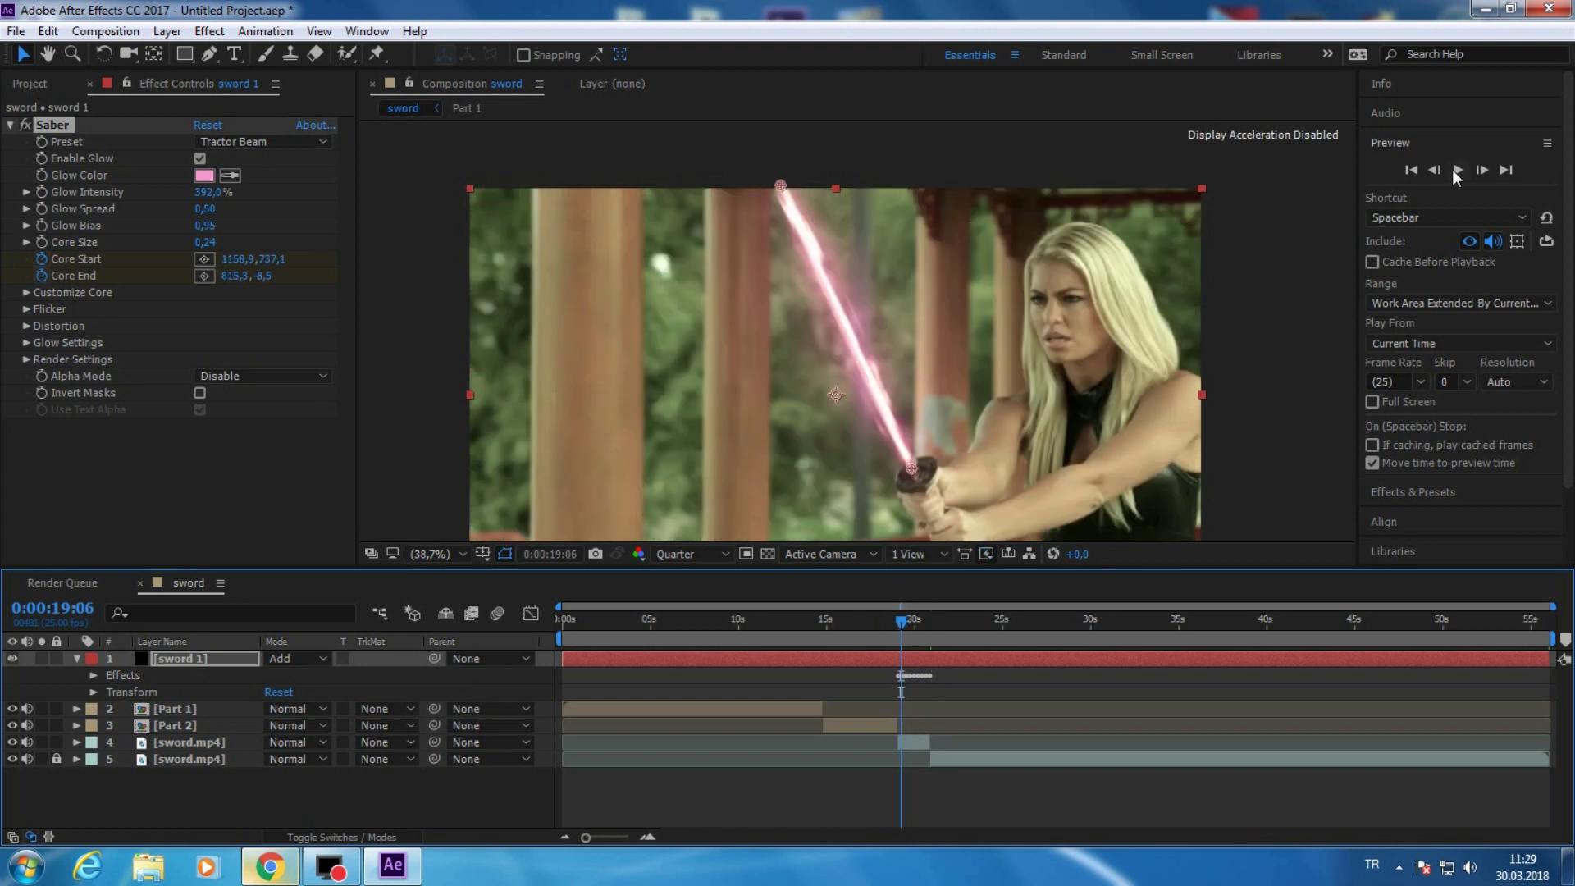
click(1452, 169)
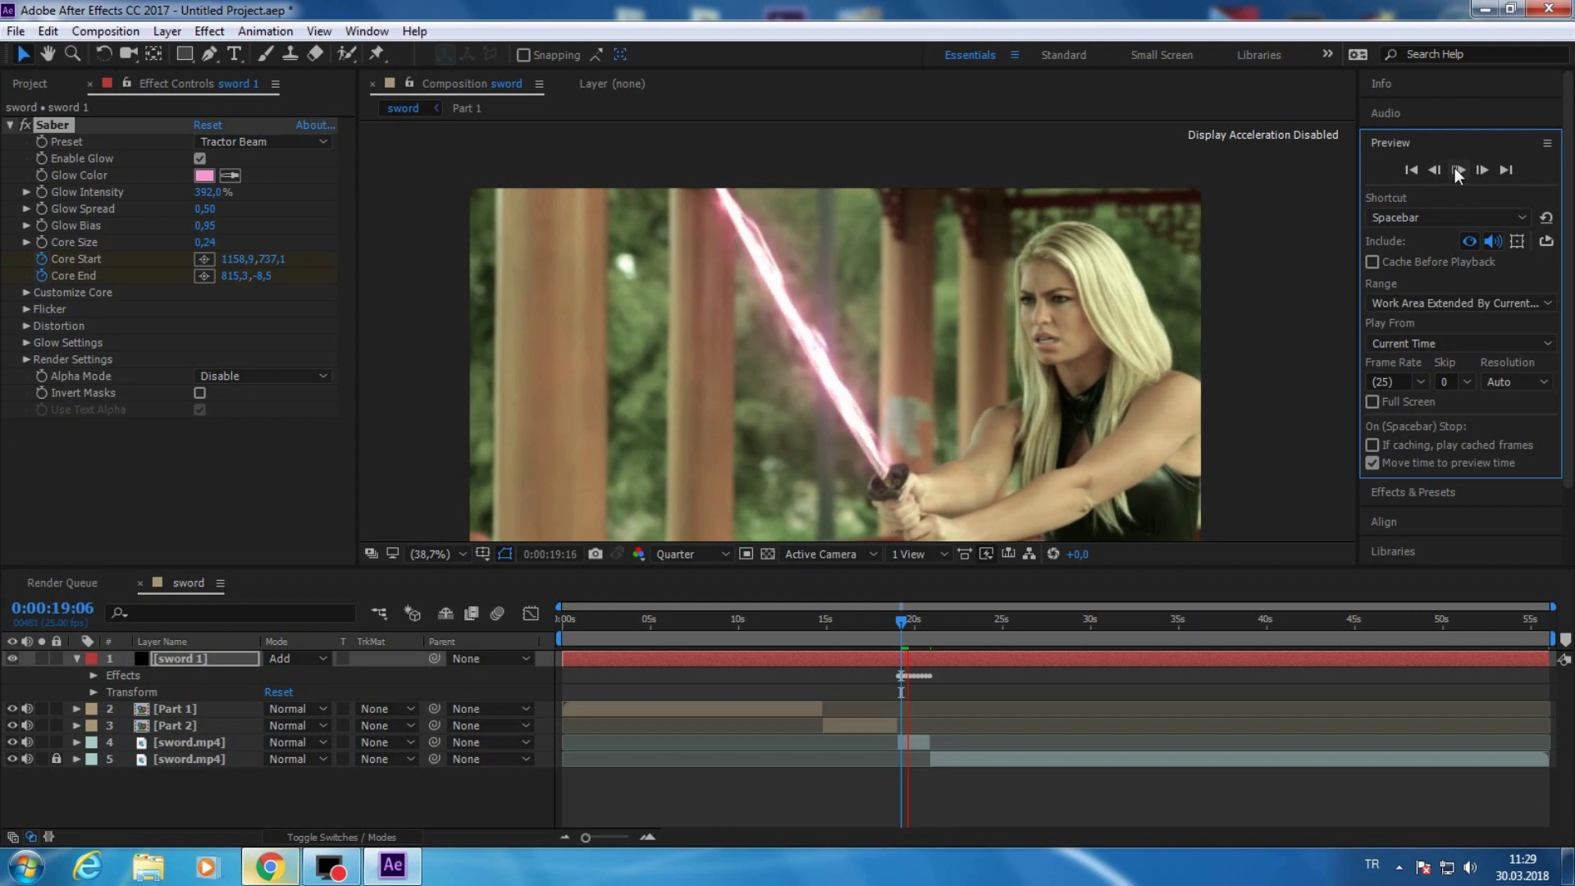
click(1455, 167)
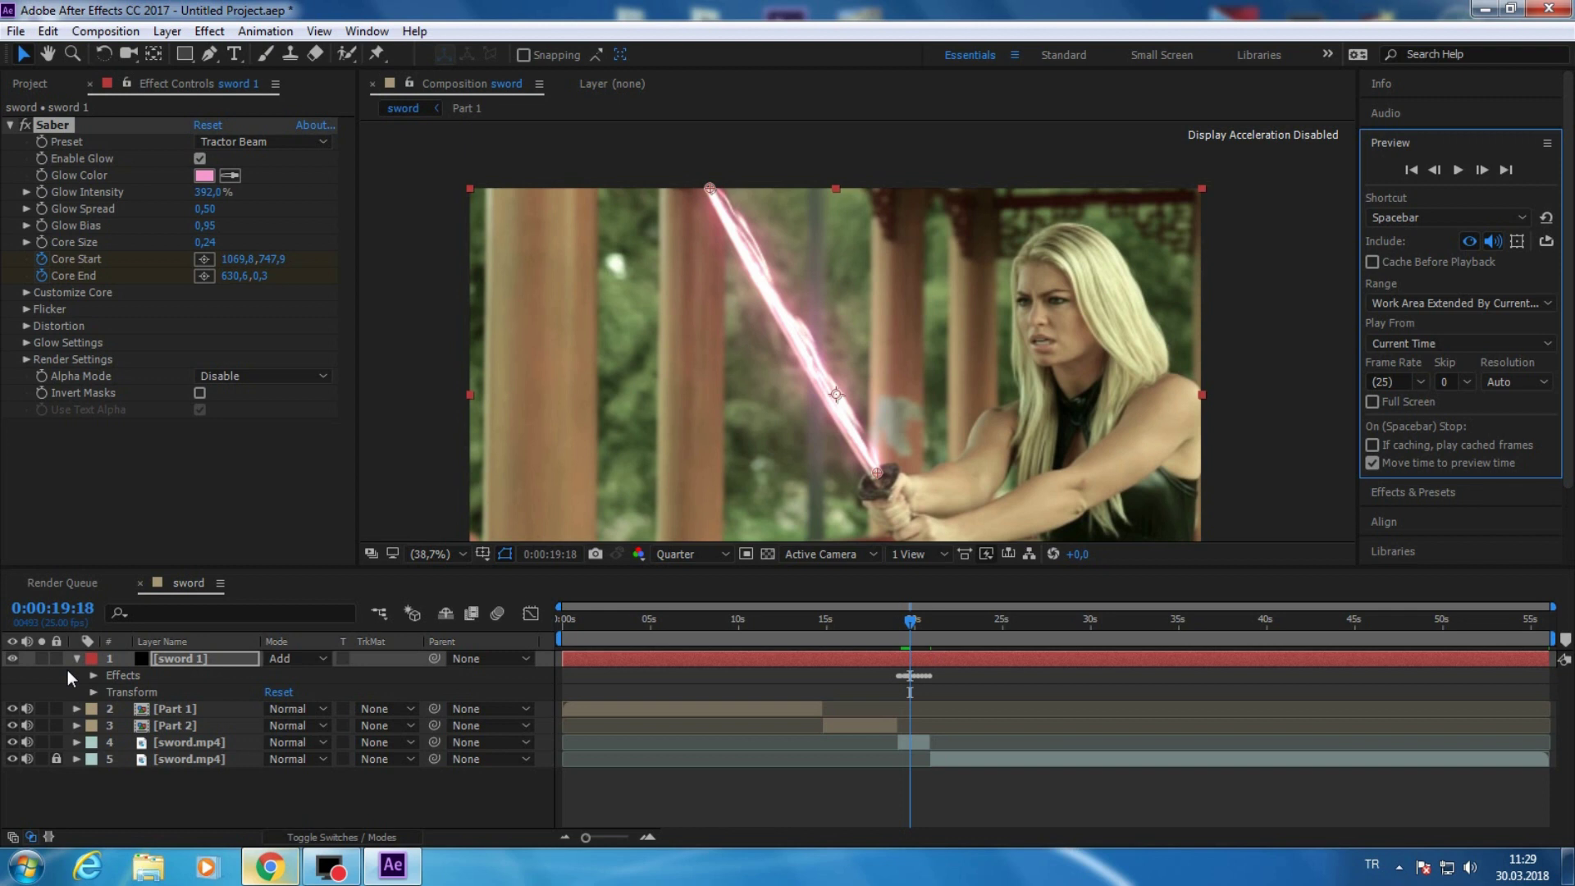
- Pre-compose the saber solid and the sword.mp4 section into a composition named 'Part 3'
click(76, 660)
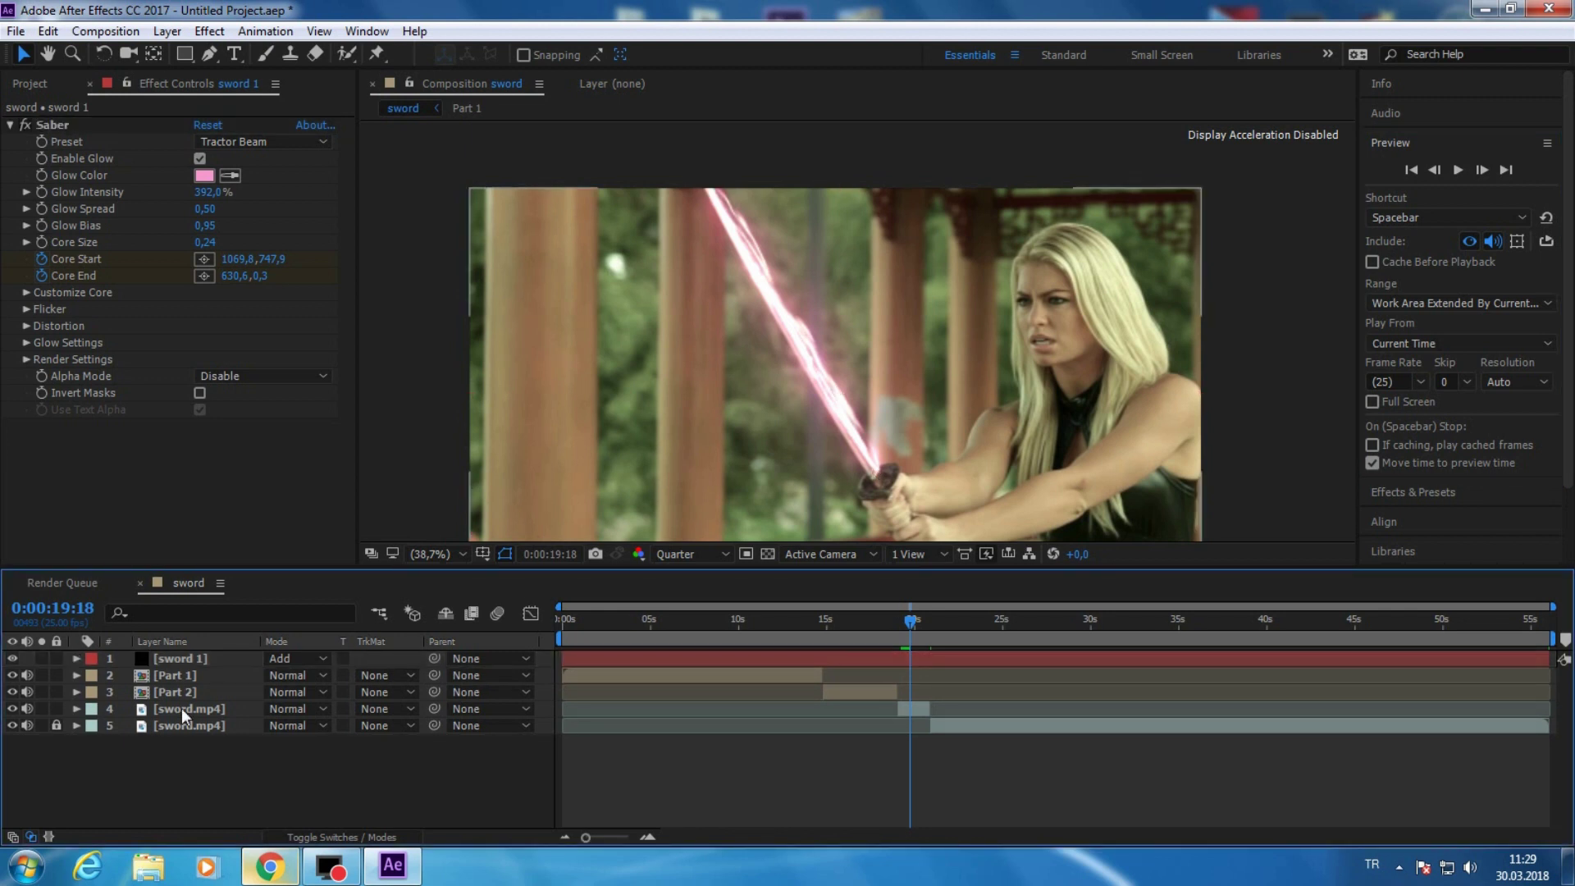
click(181, 707)
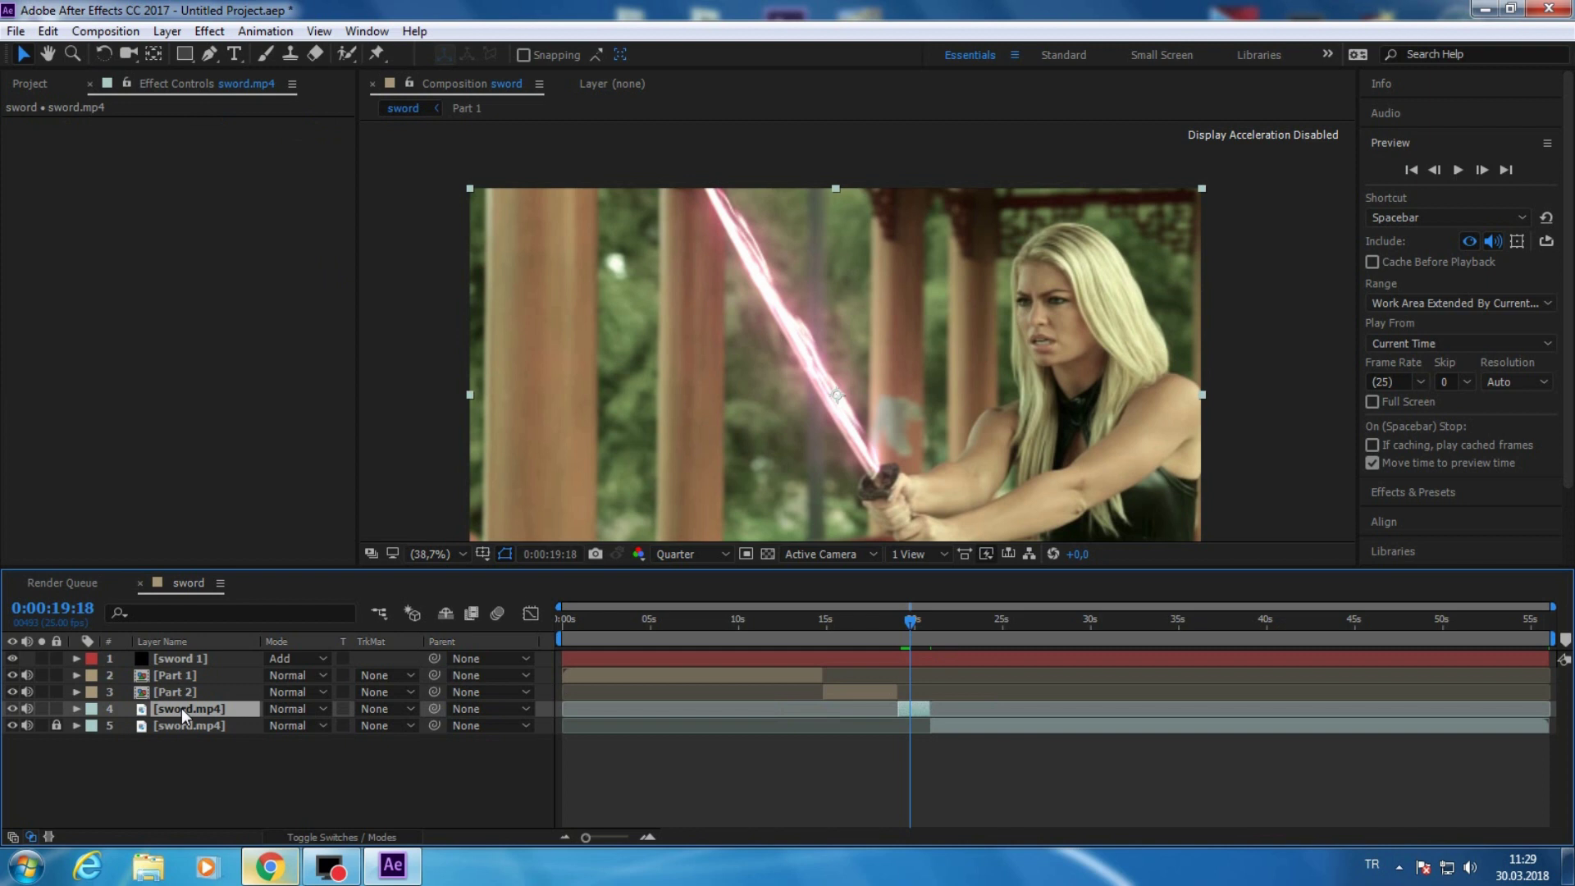
drag(181, 711, 191, 676)
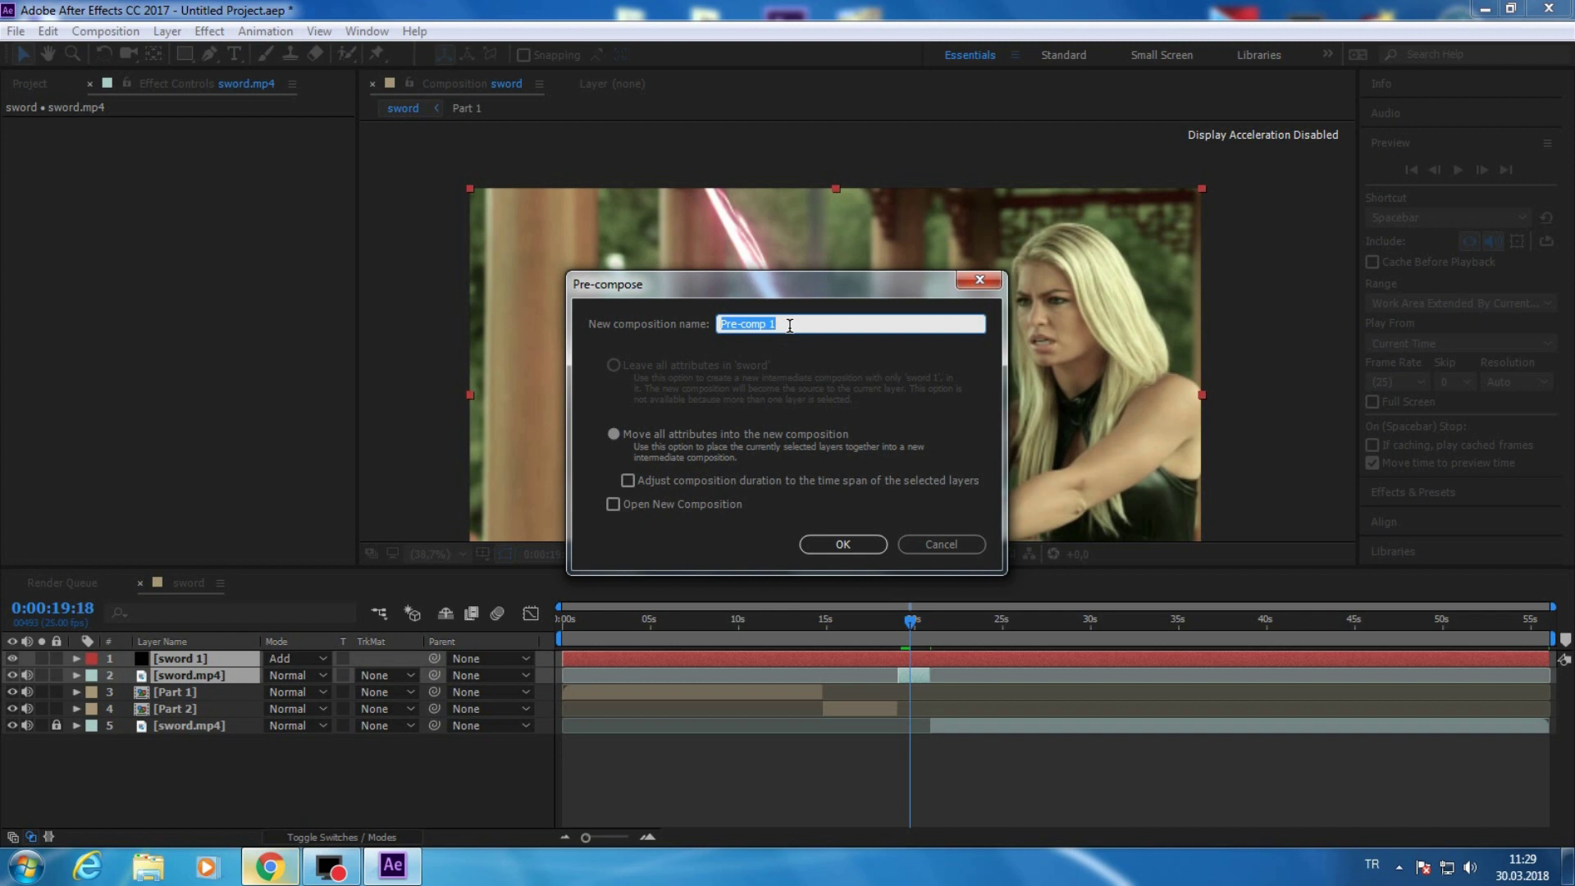
text(Par)
text(t 3)
key(Return)
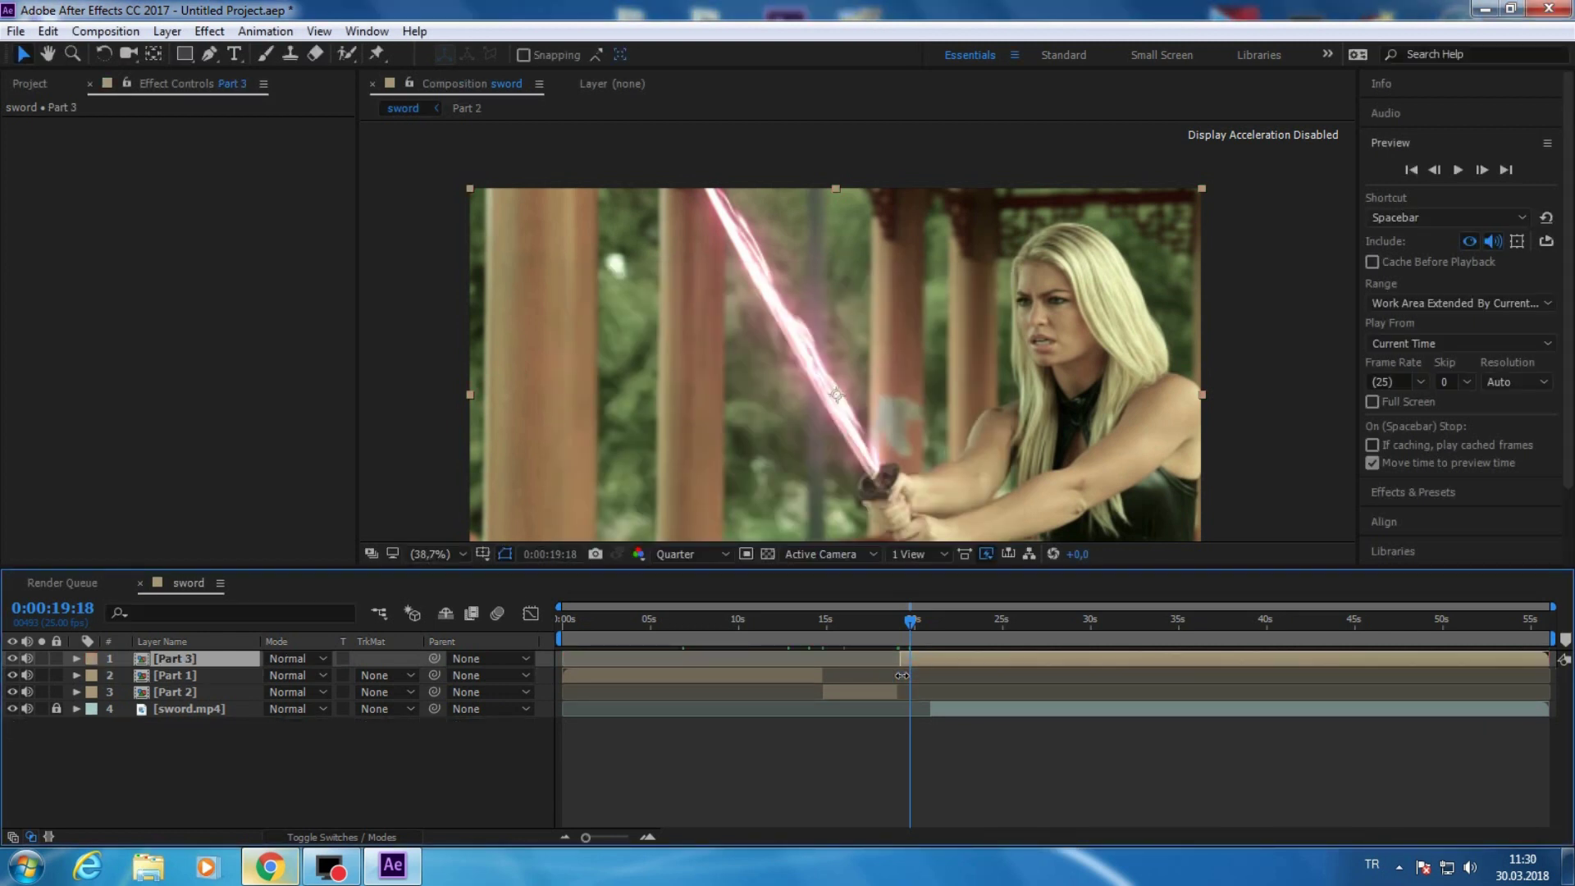
- Move Part 3 below Part 2 and trim its in-point to where Part 2 ends
drag(902, 675, 893, 703)
drag(585, 838, 621, 838)
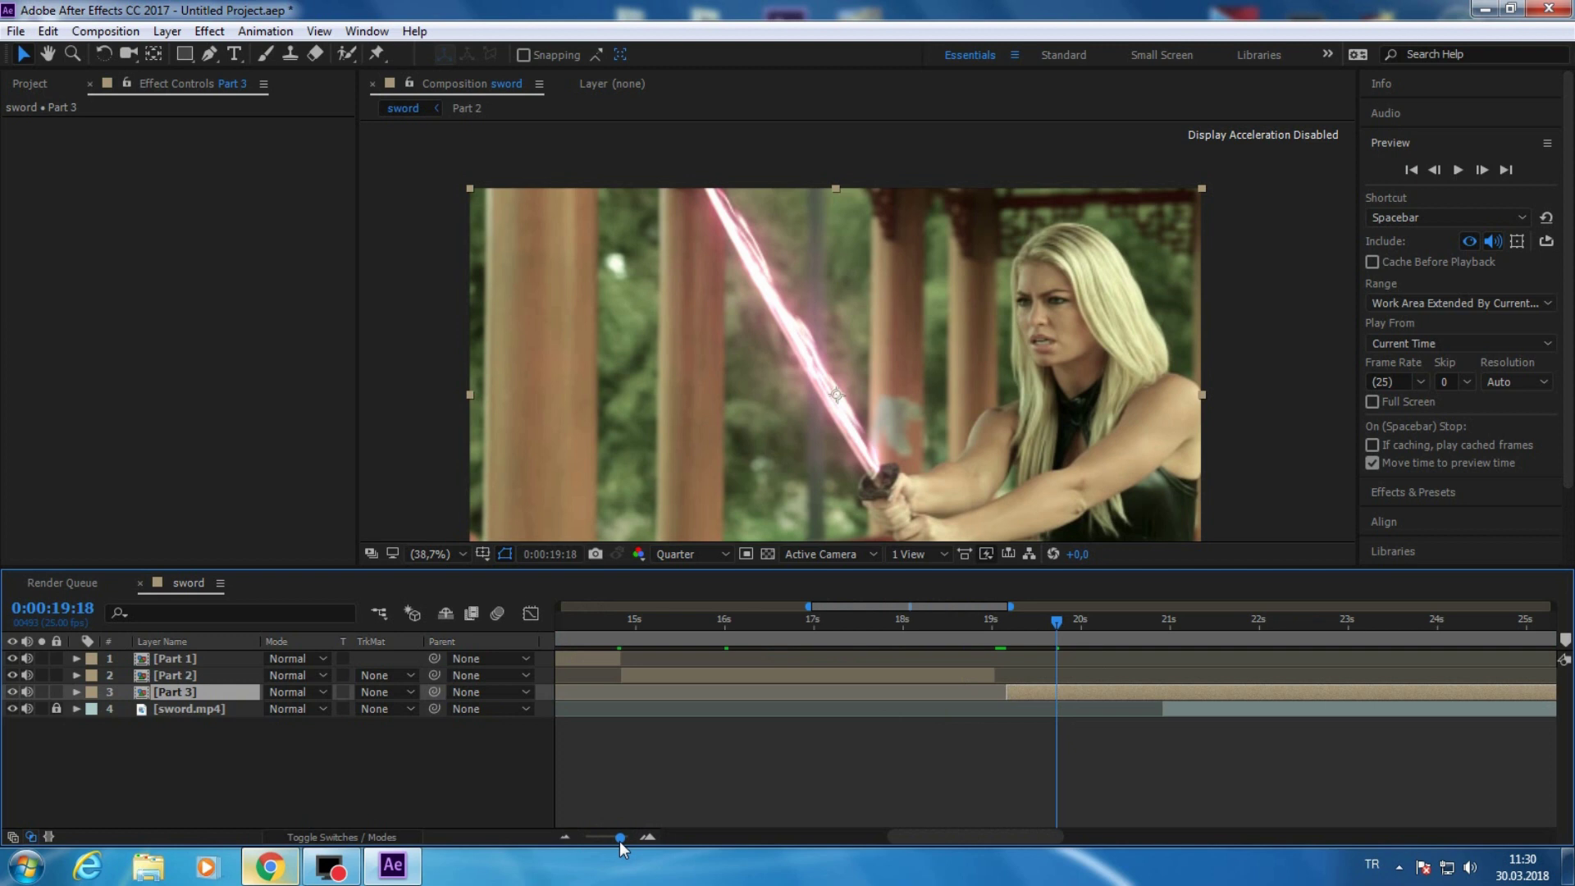
drag(620, 837, 628, 838)
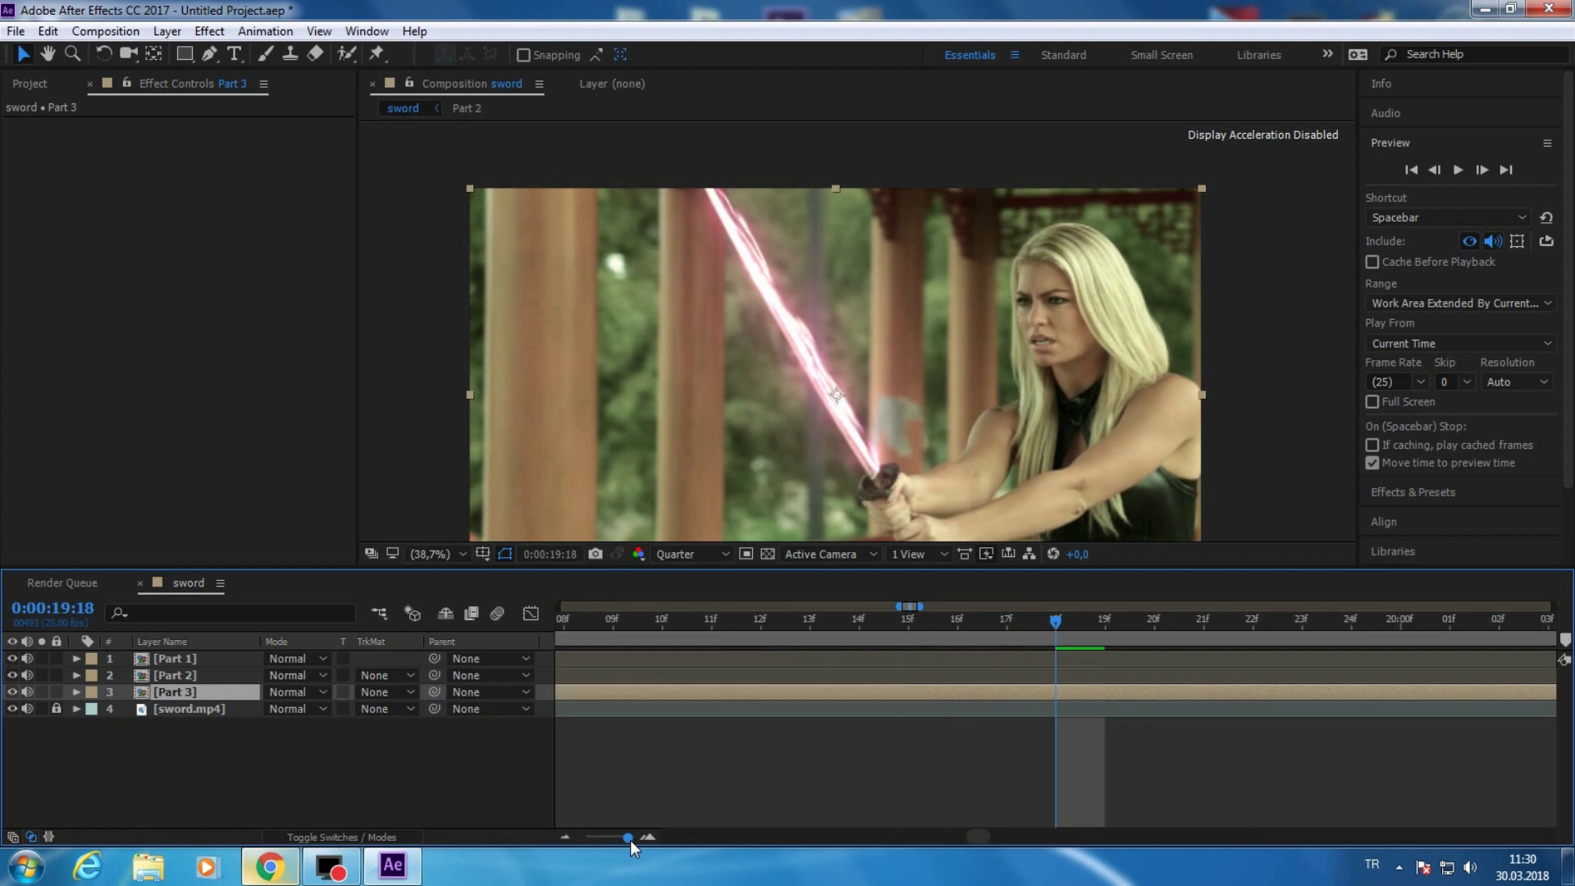
drag(630, 840, 625, 840)
click(977, 691)
drag(960, 694, 962, 694)
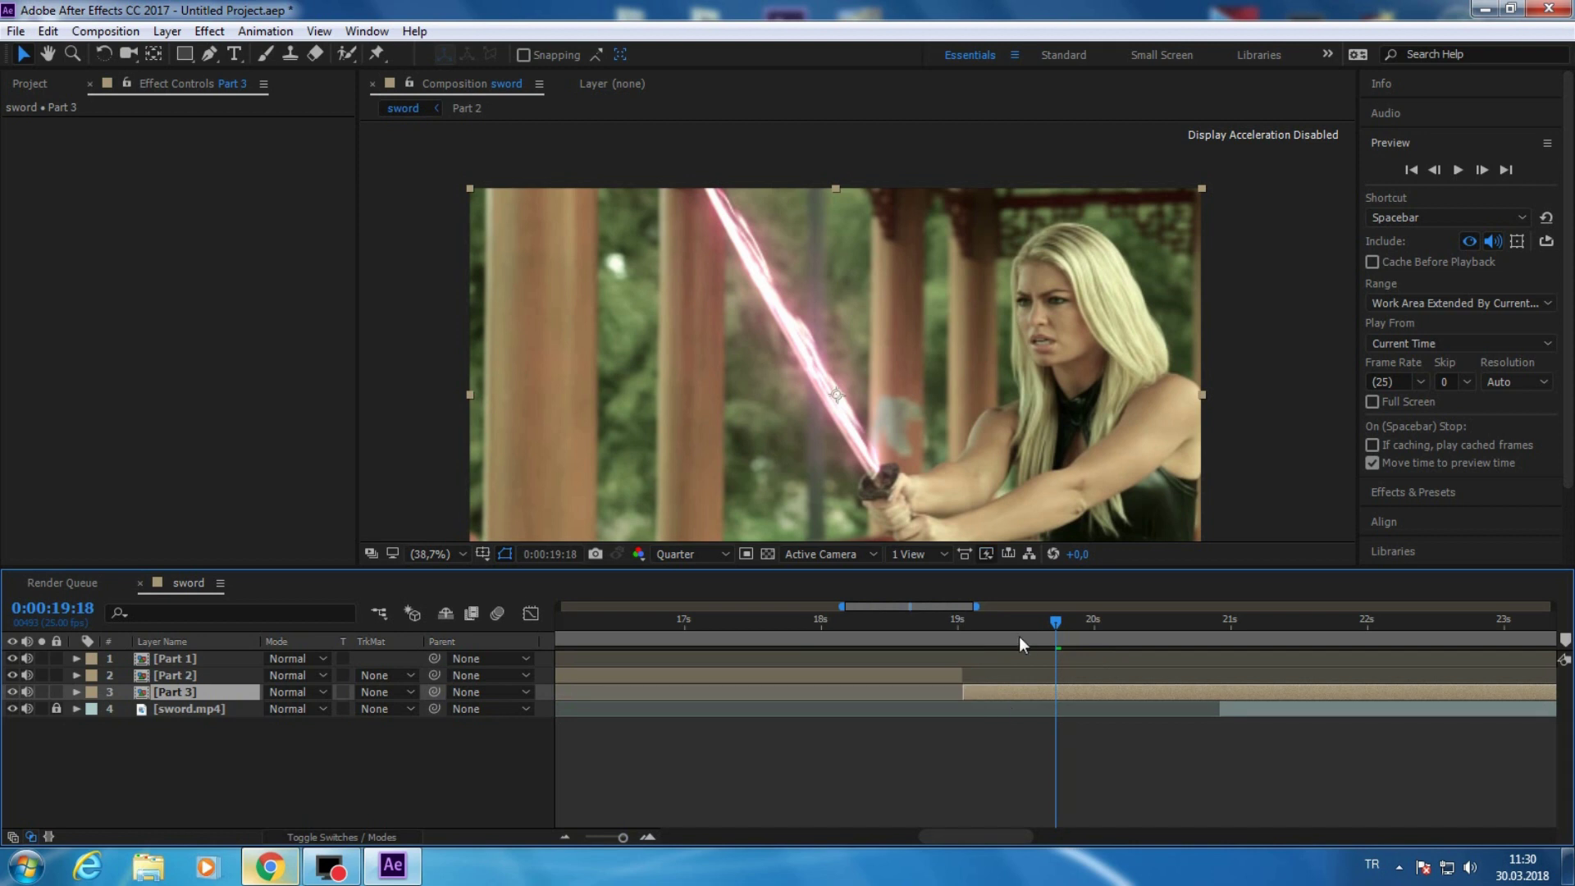
- Trim Part 3's out-point to about 21 seconds, then return the playhead to 10 seconds
click(944, 643)
drag(950, 643, 996, 643)
drag(966, 838, 988, 837)
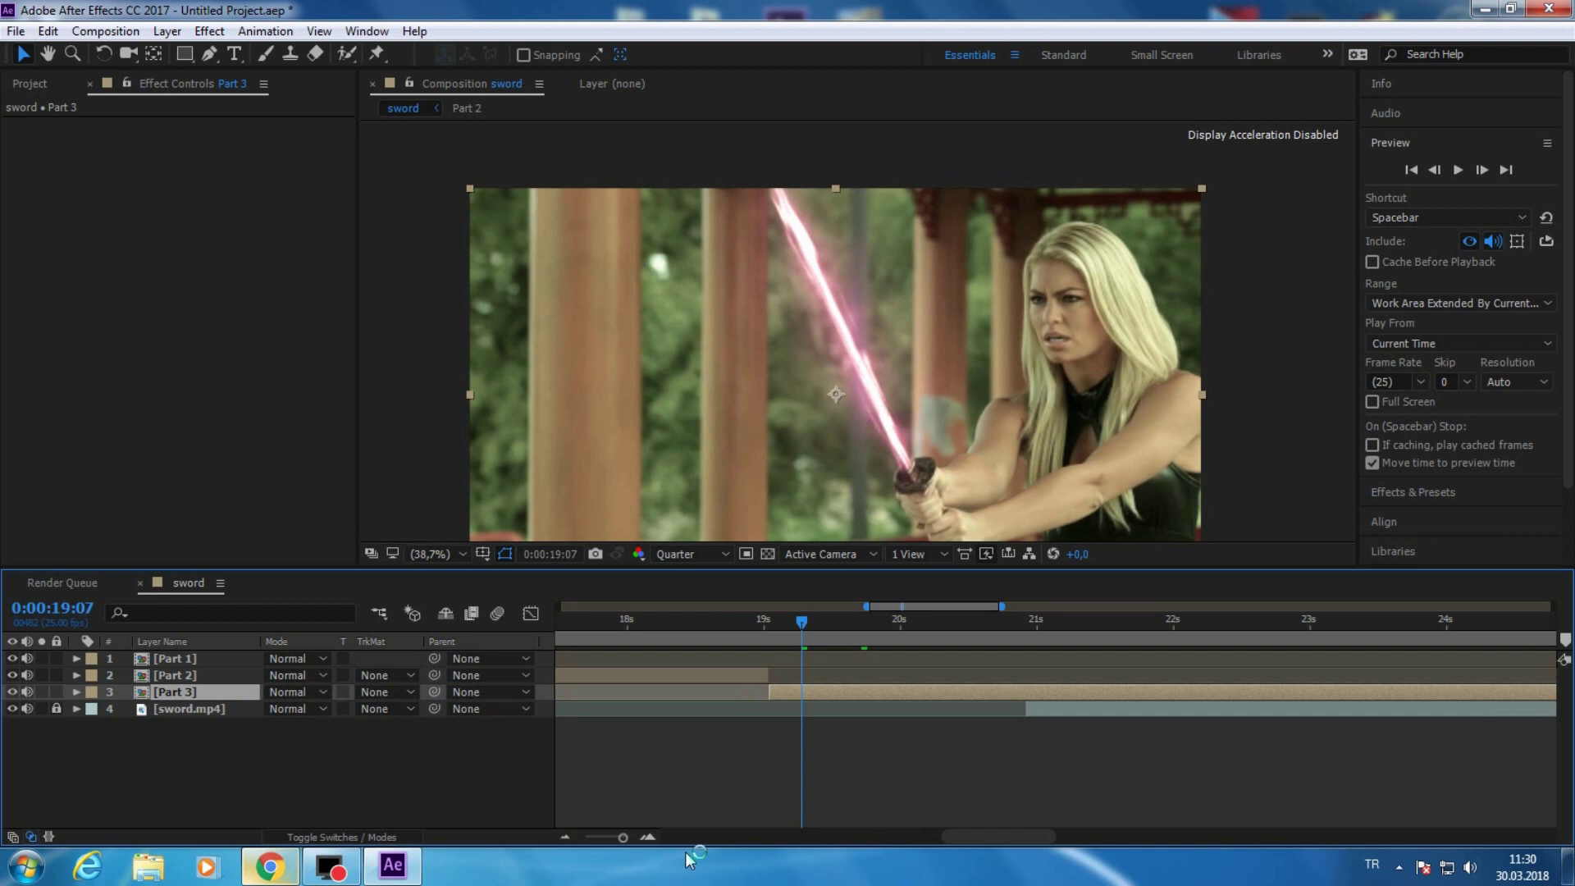
drag(623, 838, 586, 838)
drag(1545, 692, 927, 719)
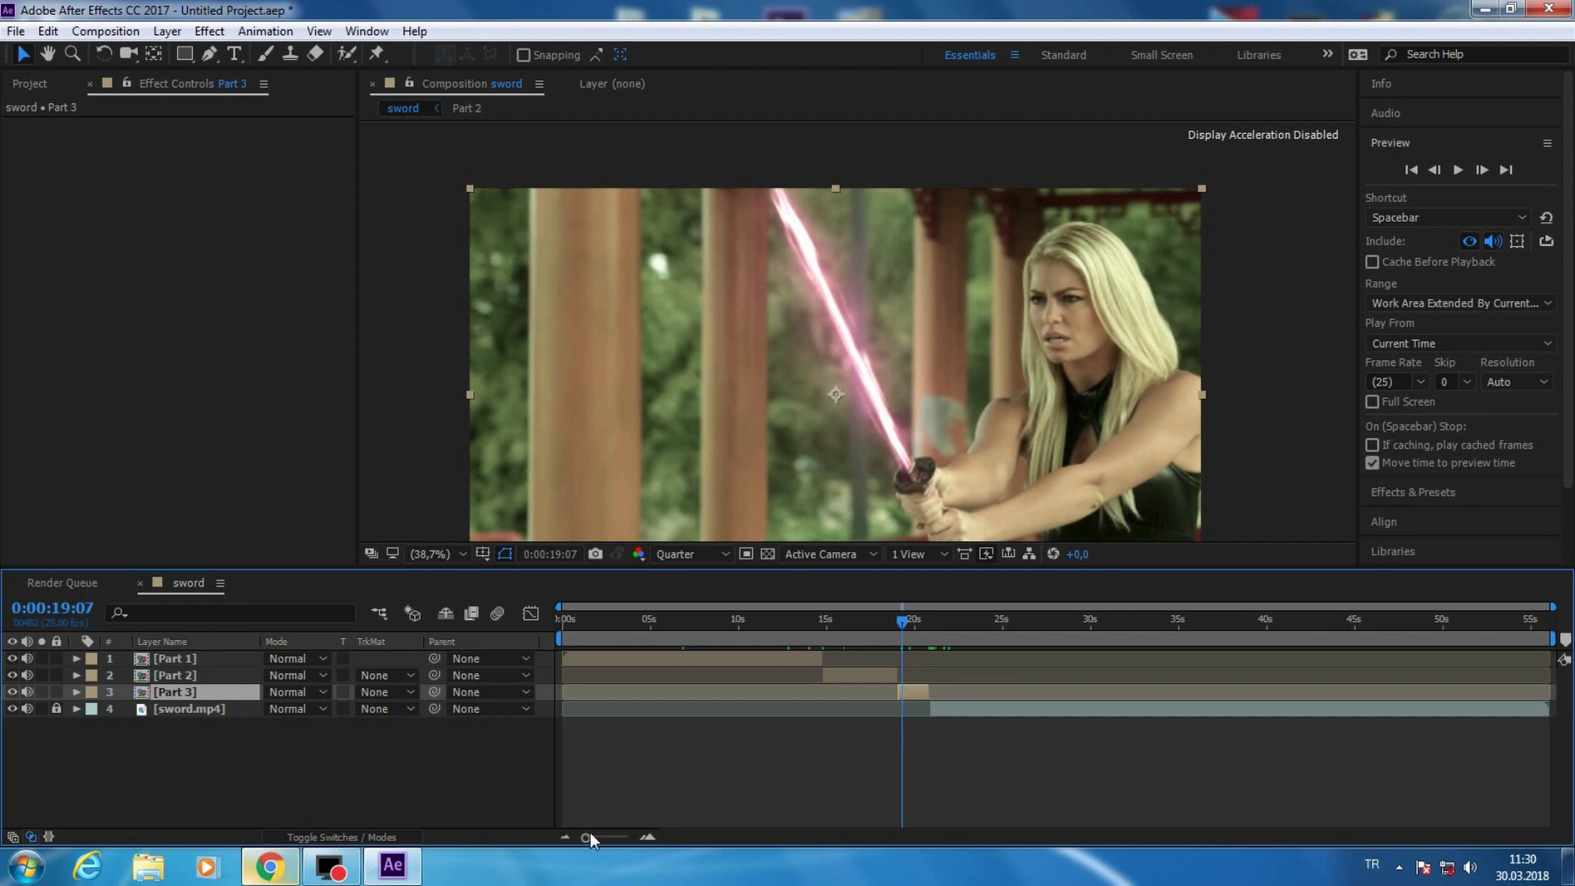
key(semicolon)
mouse_move(972, 835)
mouse_down()
mouse_move(1018, 837)
mouse_move(1003, 836)
mouse_up()
click(817, 694)
drag(627, 837, 585, 837)
click(907, 622)
drag(906, 622, 745, 657)
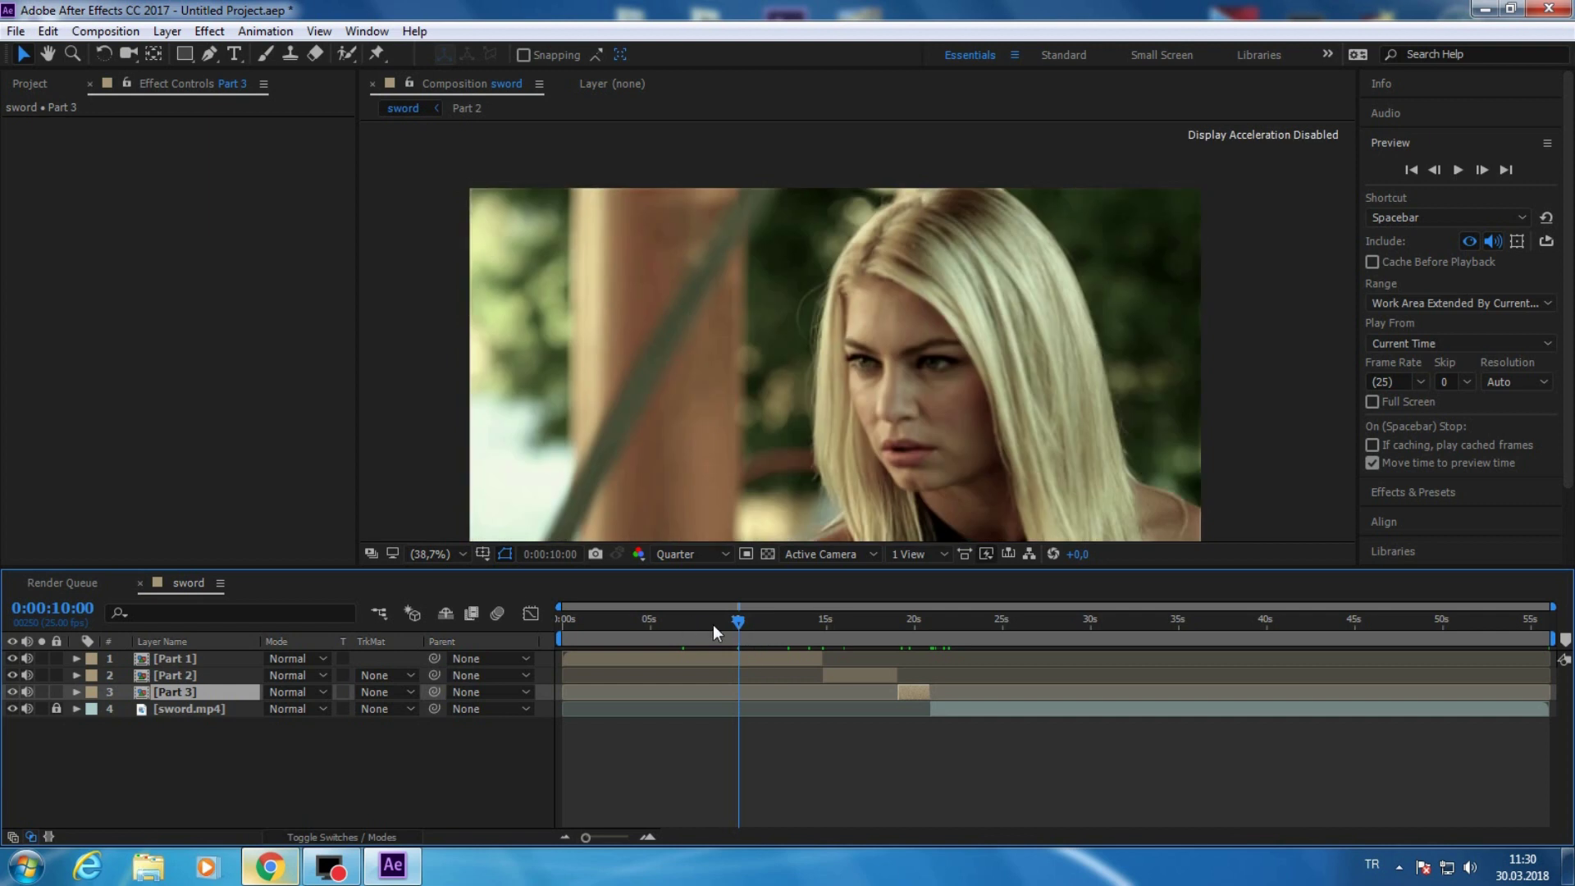
- Scrub to 21:19 and step frames forward to the next shot at 0:00:26:10, previewing playback
drag(712, 623, 963, 622)
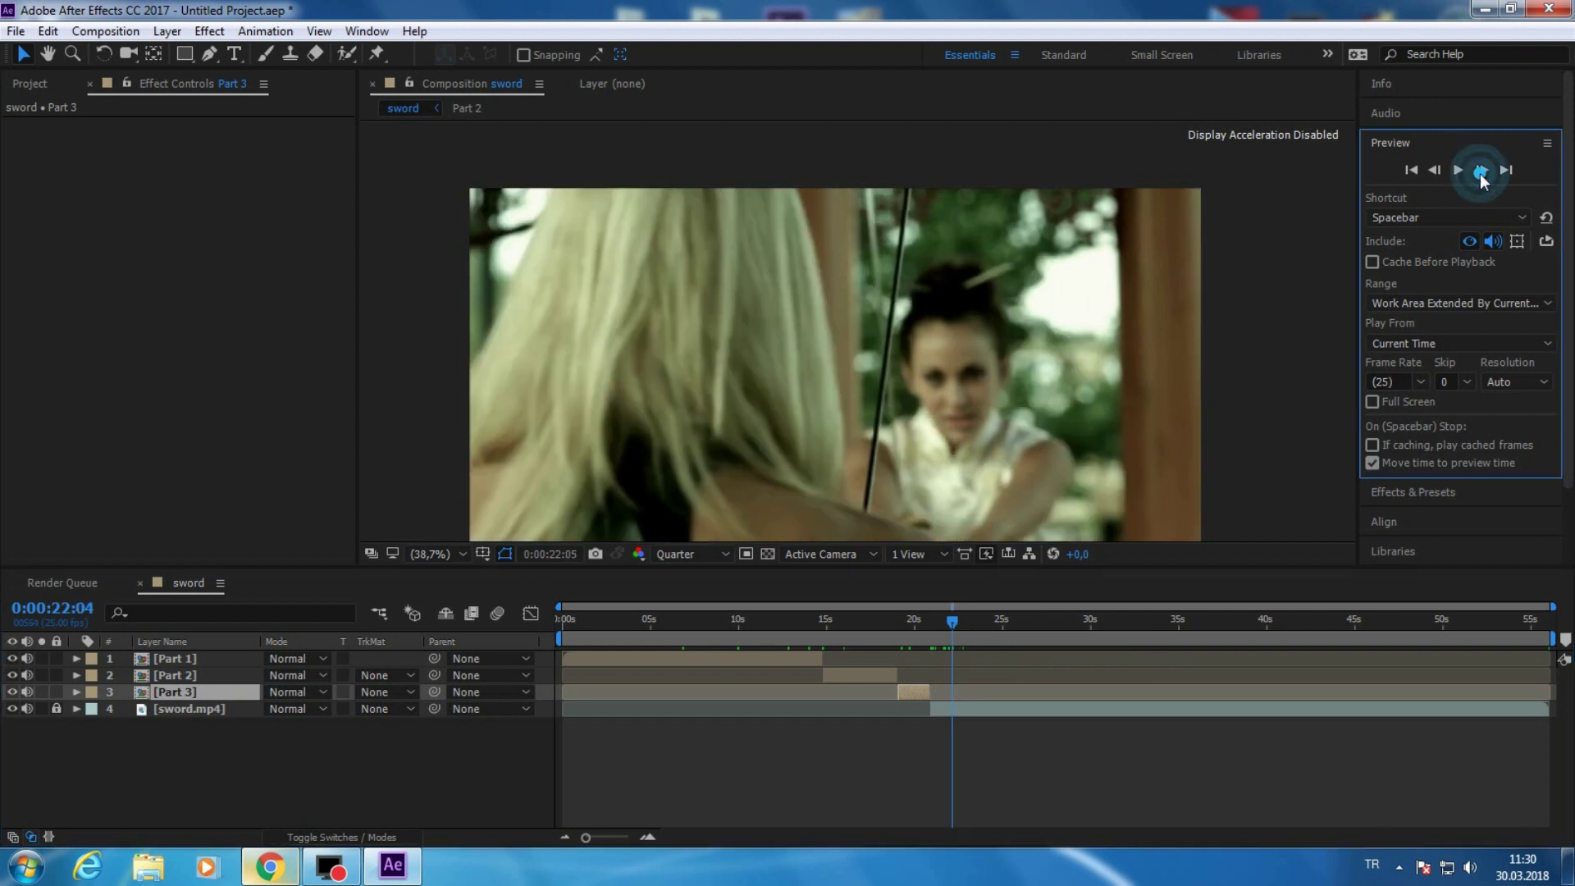
click(1481, 175)
click(1481, 175)
click(1481, 175)
click(1483, 172)
click(1483, 173)
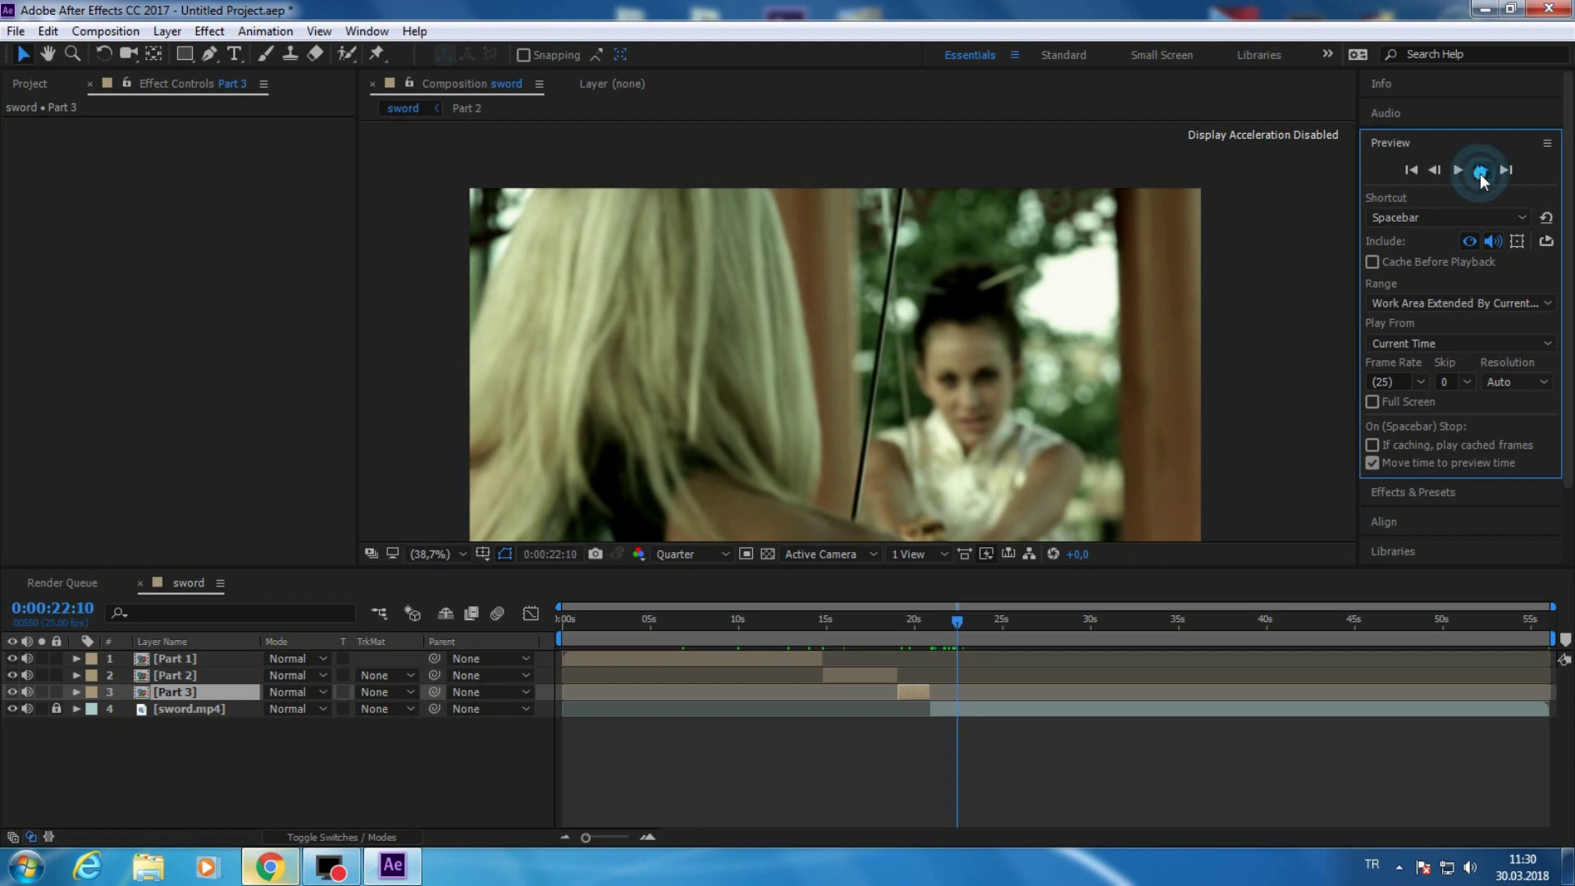
click(1481, 174)
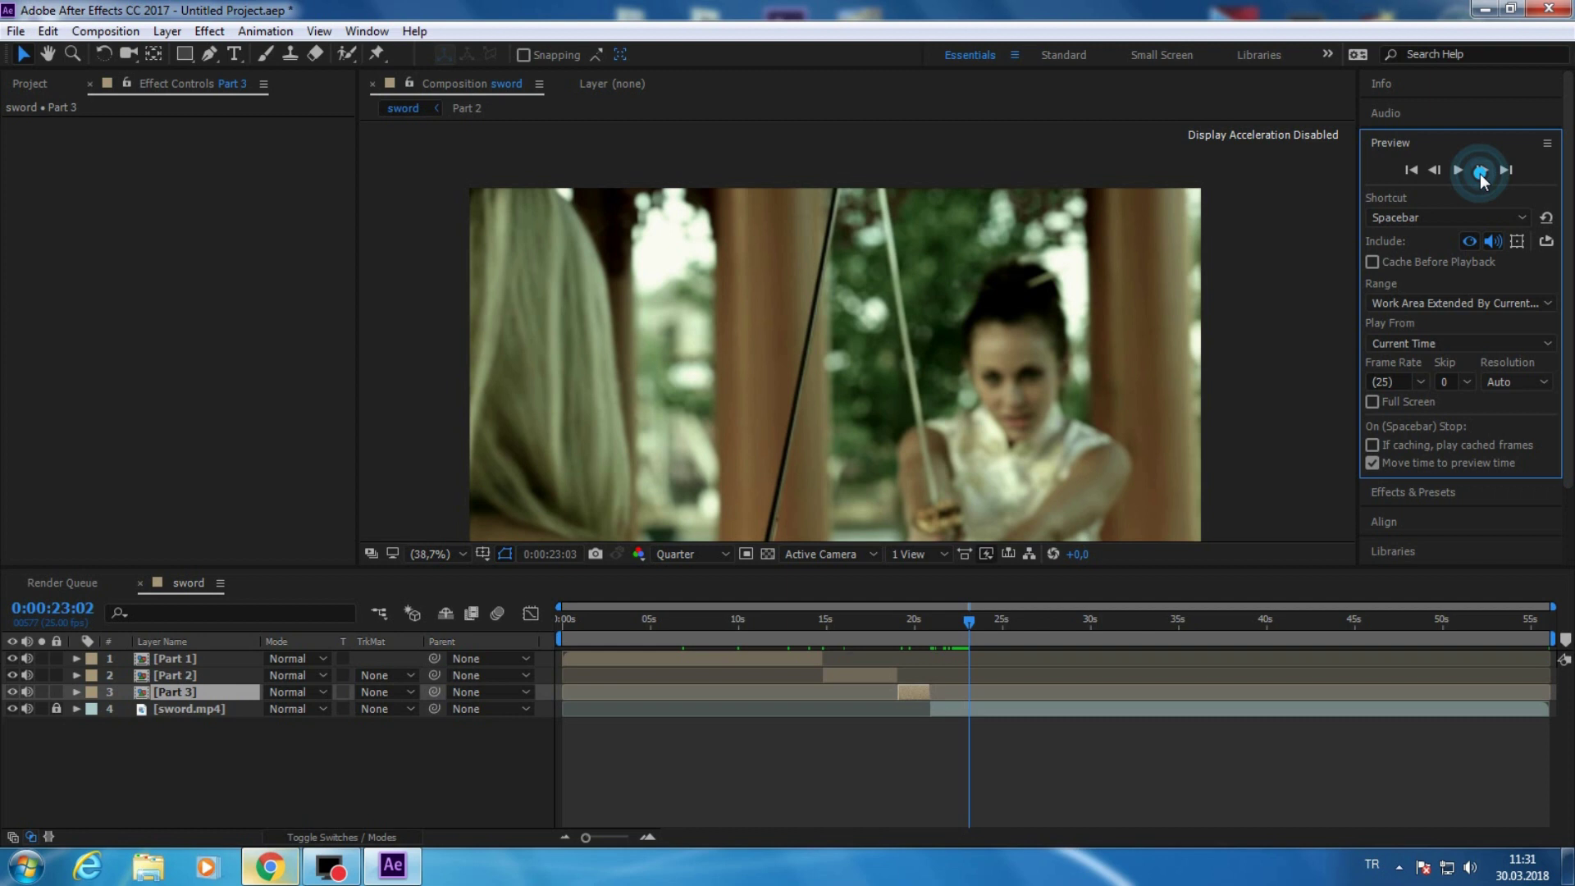
click(1481, 171)
click(1481, 170)
click(1481, 170)
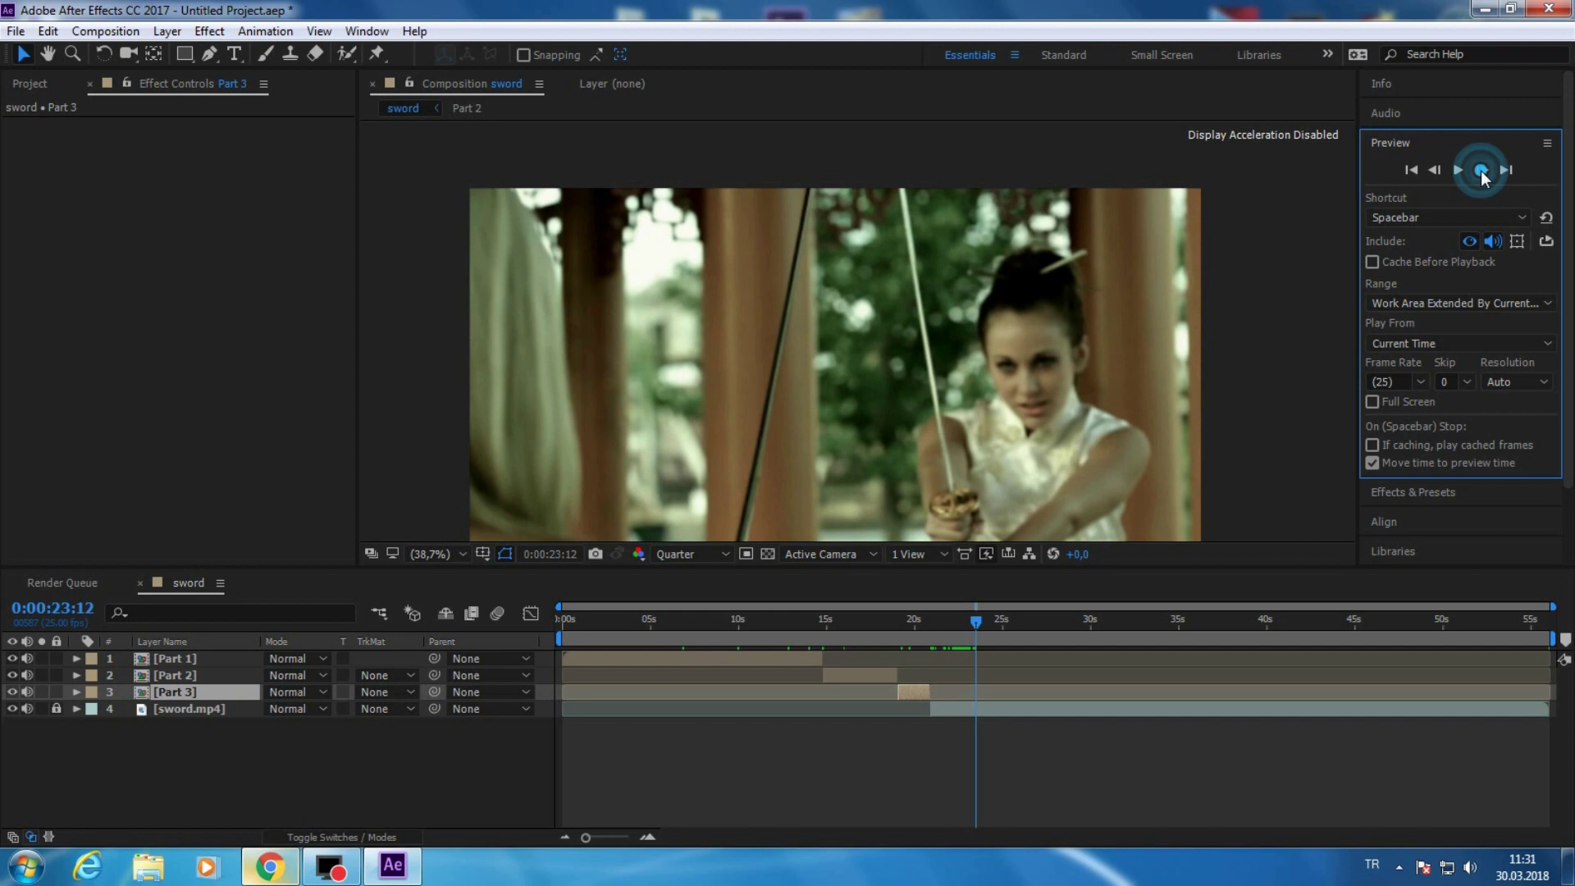
click(1481, 170)
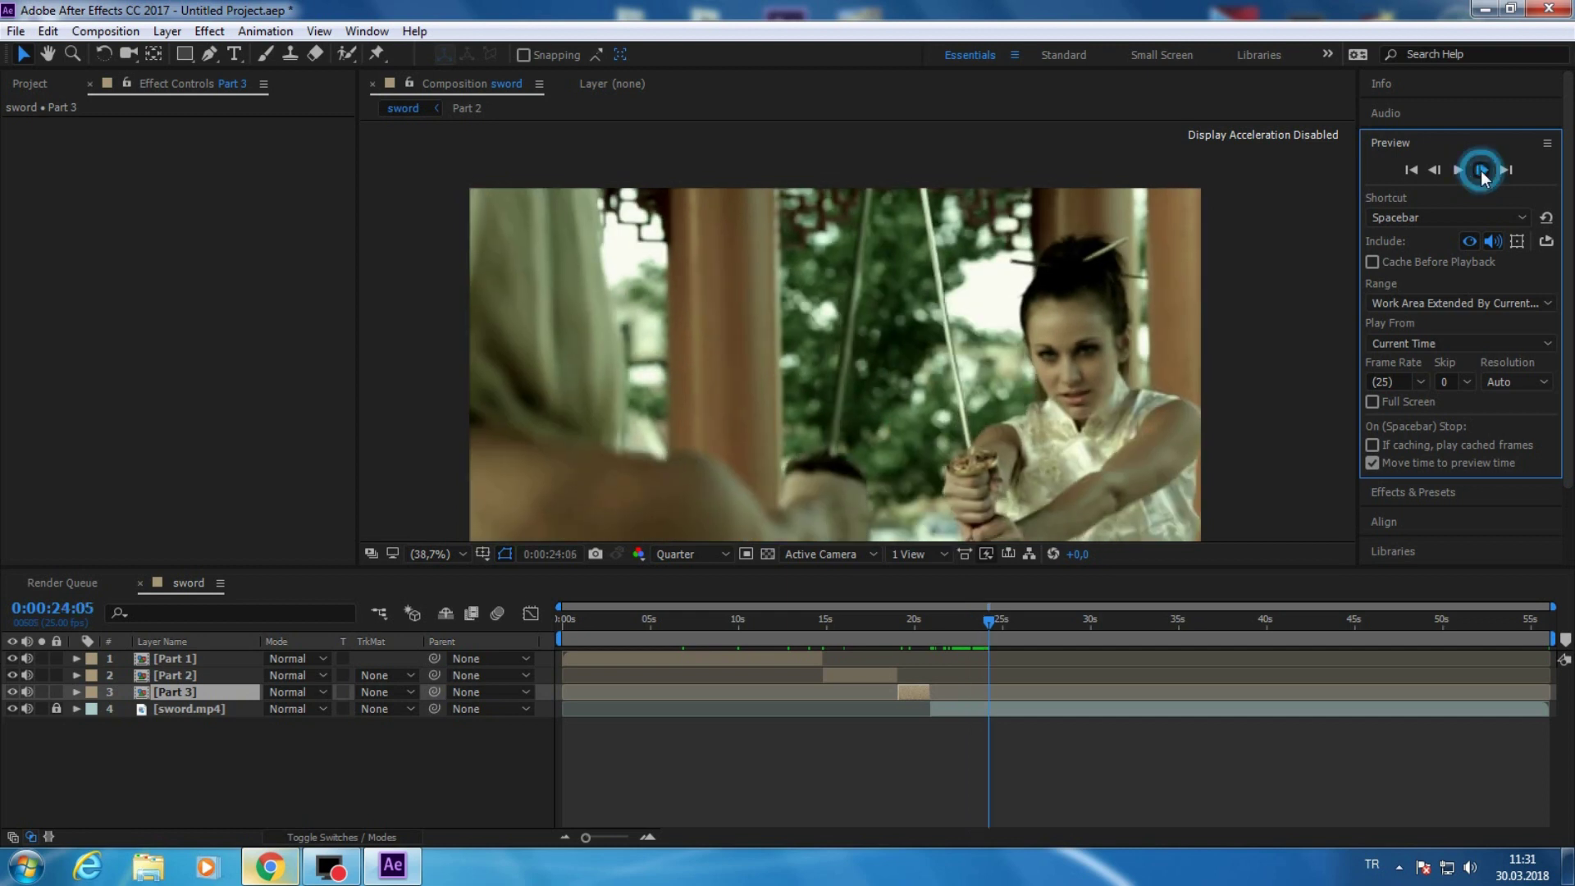
click(1481, 170)
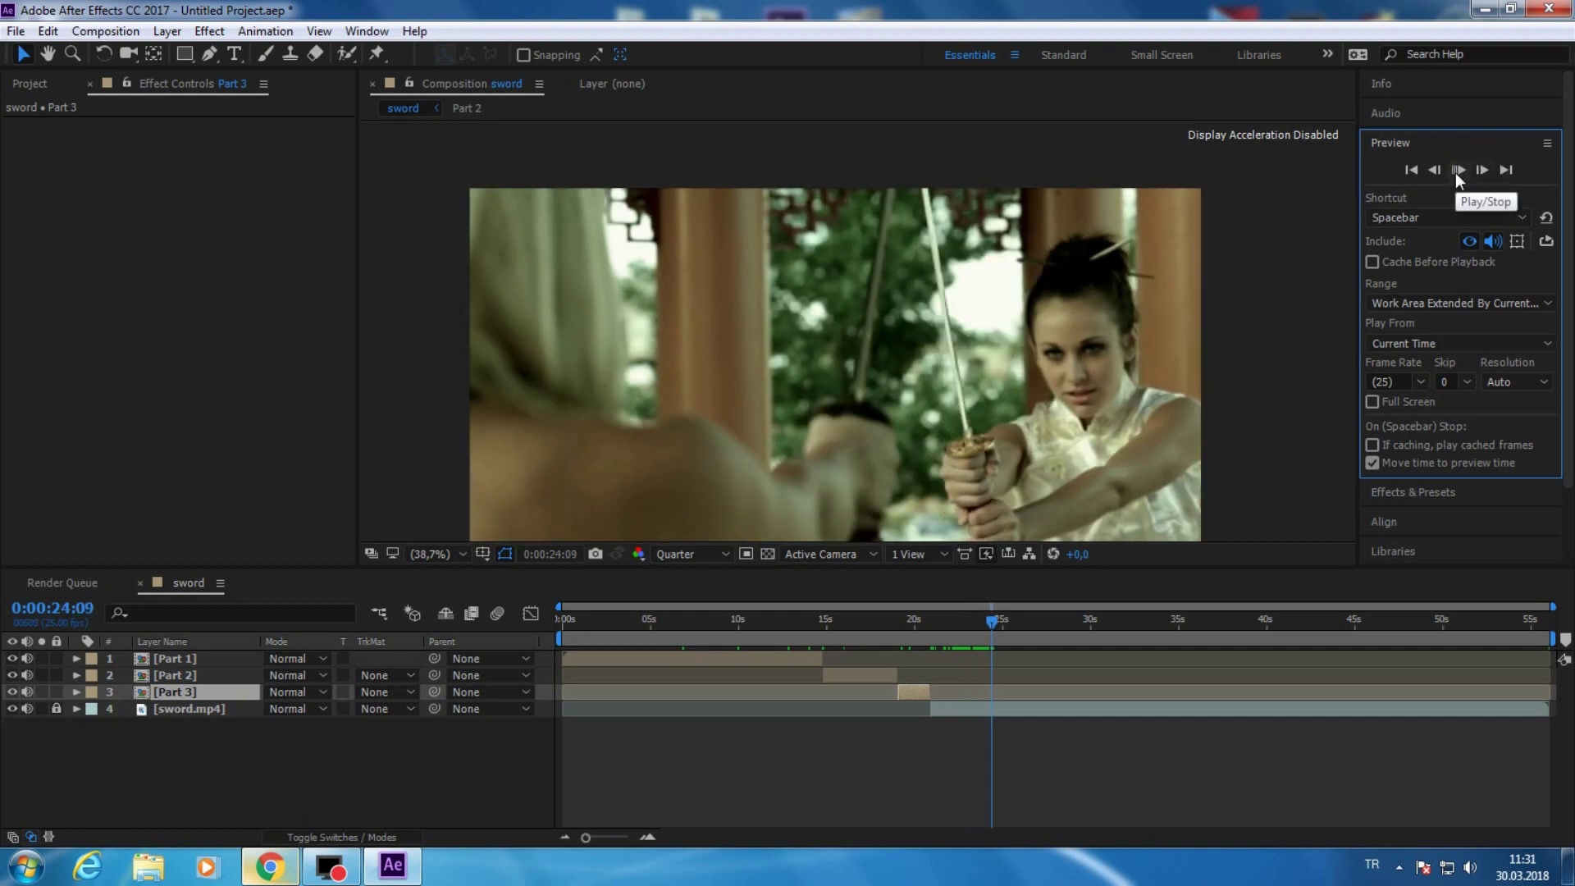
click(1455, 172)
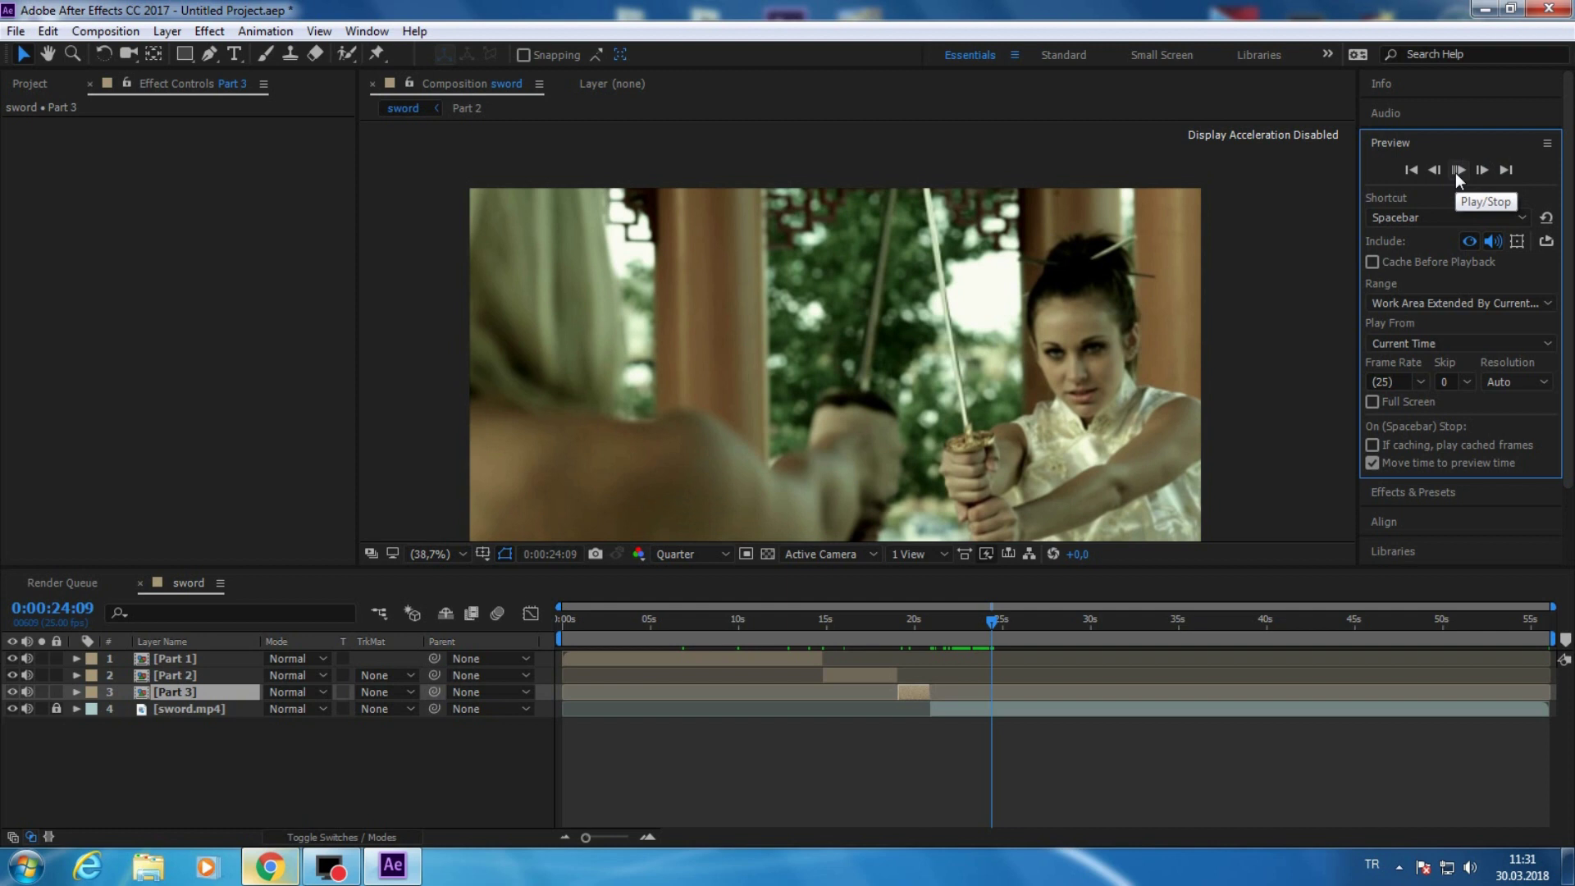
click(1457, 171)
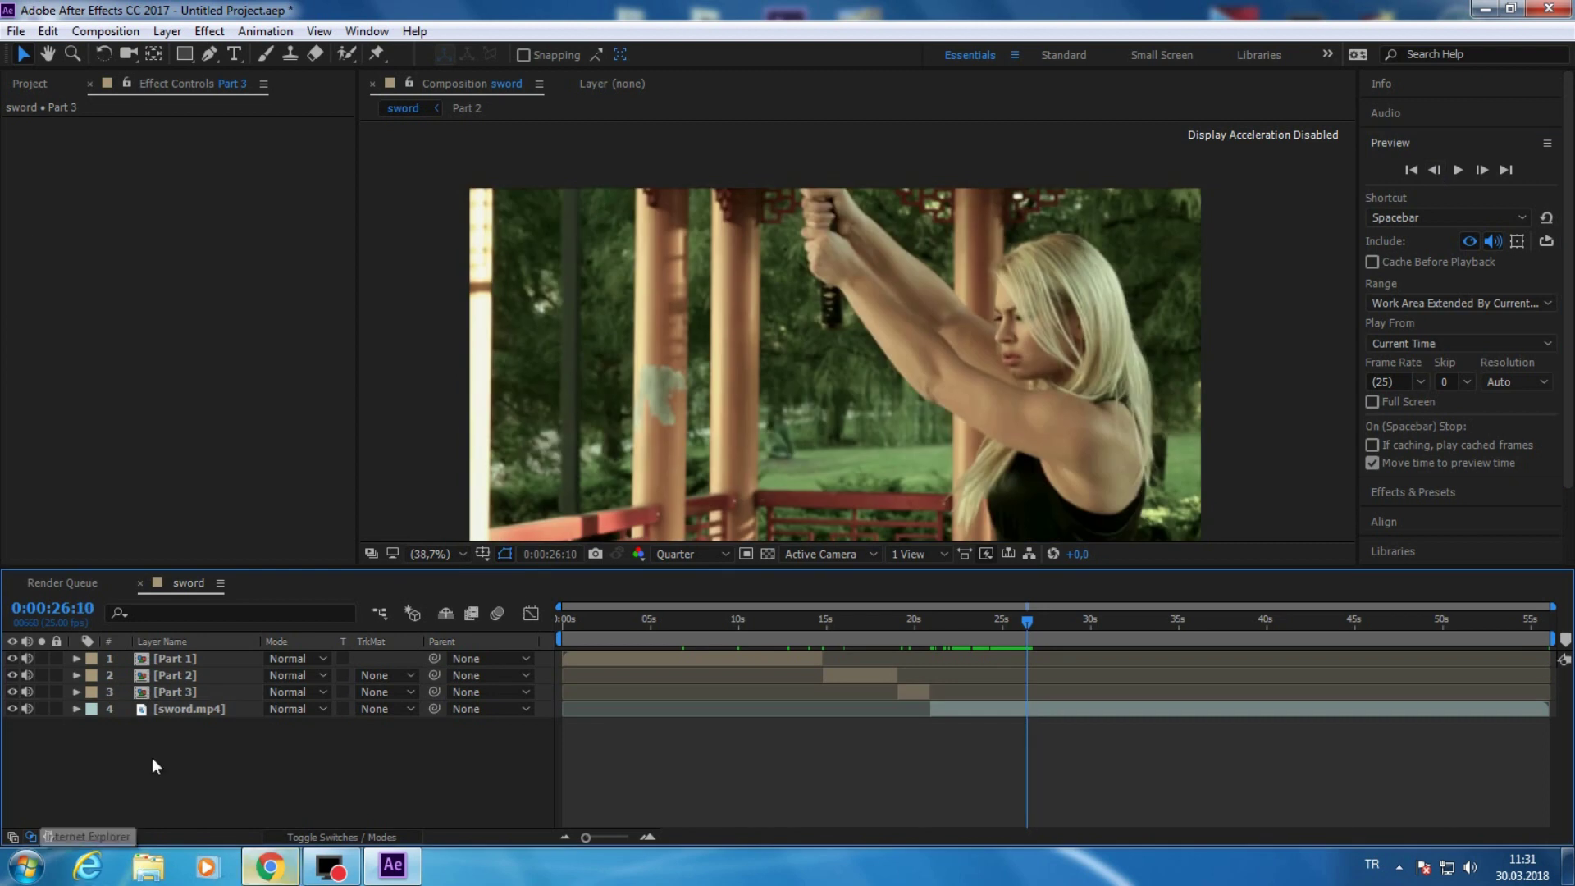
- Split sword.mp4 at 0:00:26:10, name the earlier piece 'part 4', and move the remainder below it
click(207, 711)
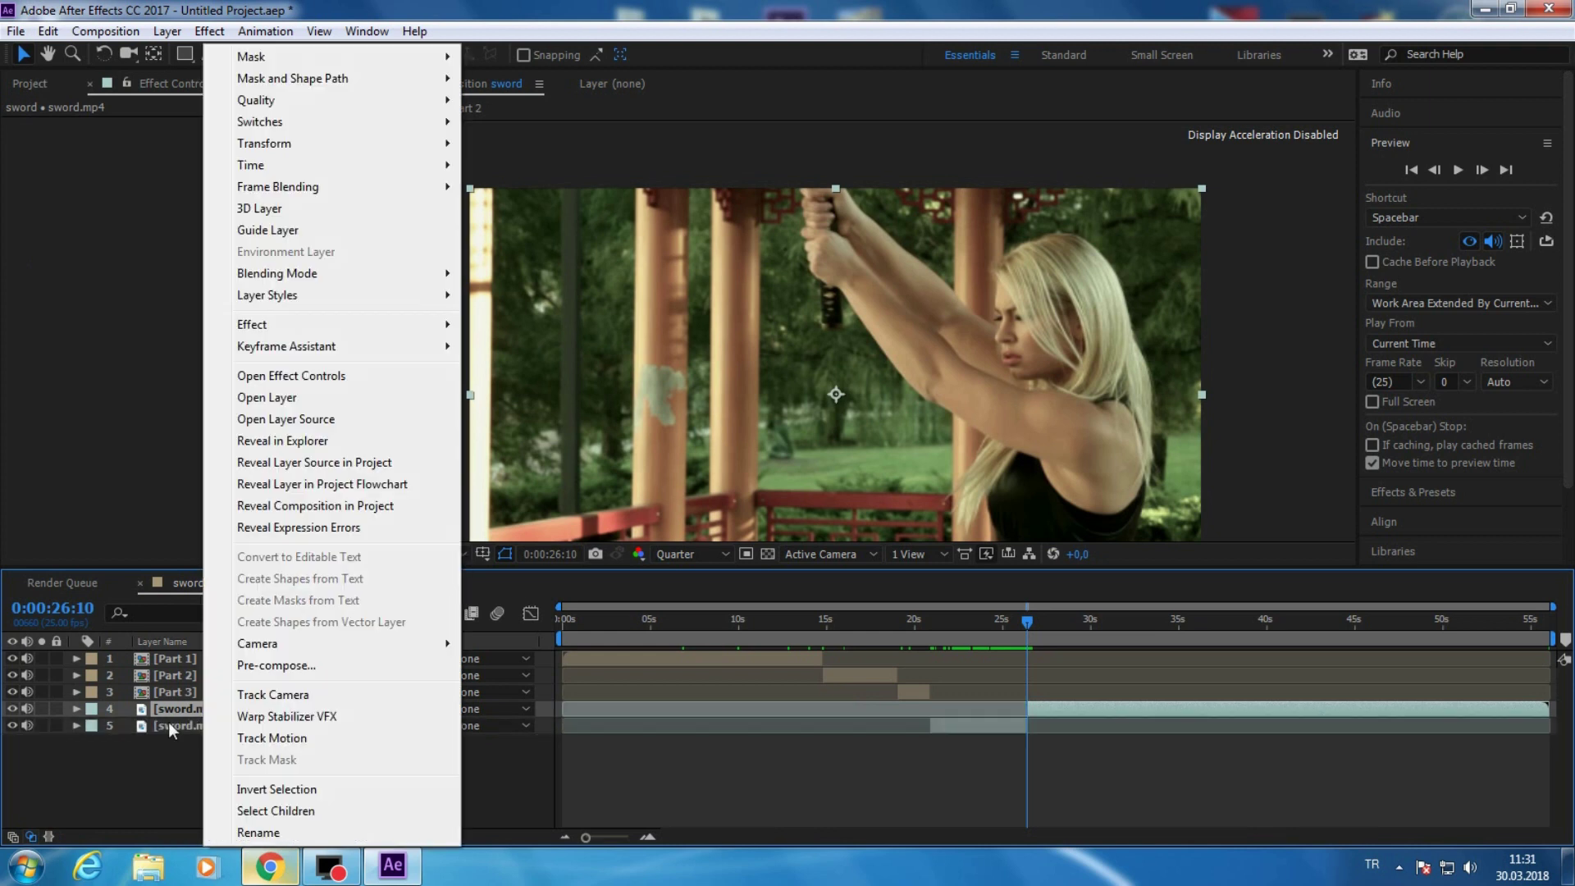
click(169, 725)
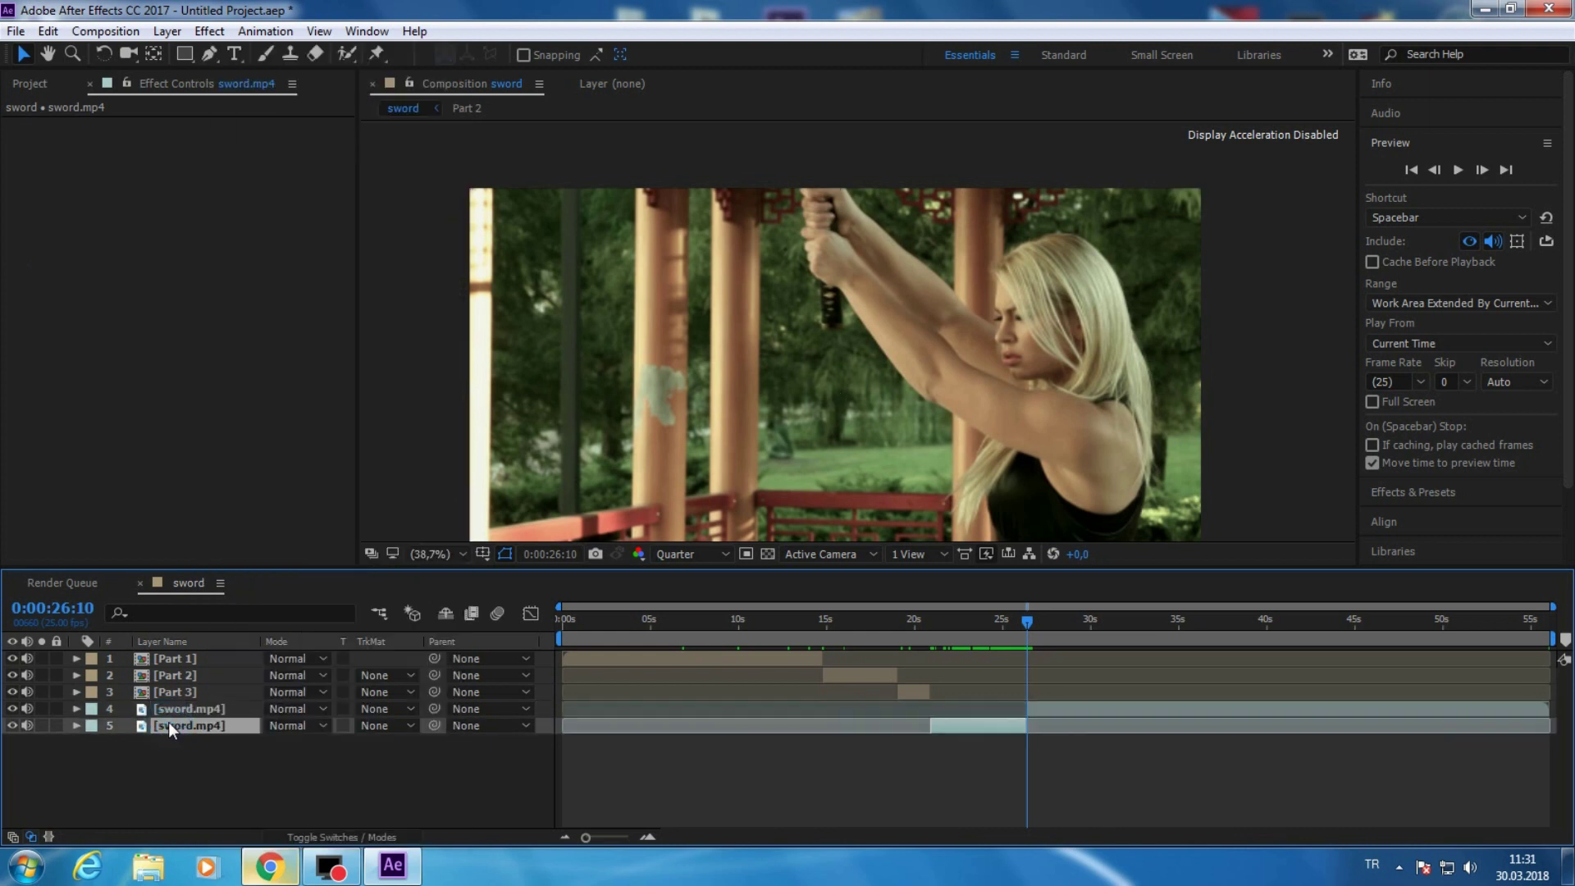
right_click(169, 725)
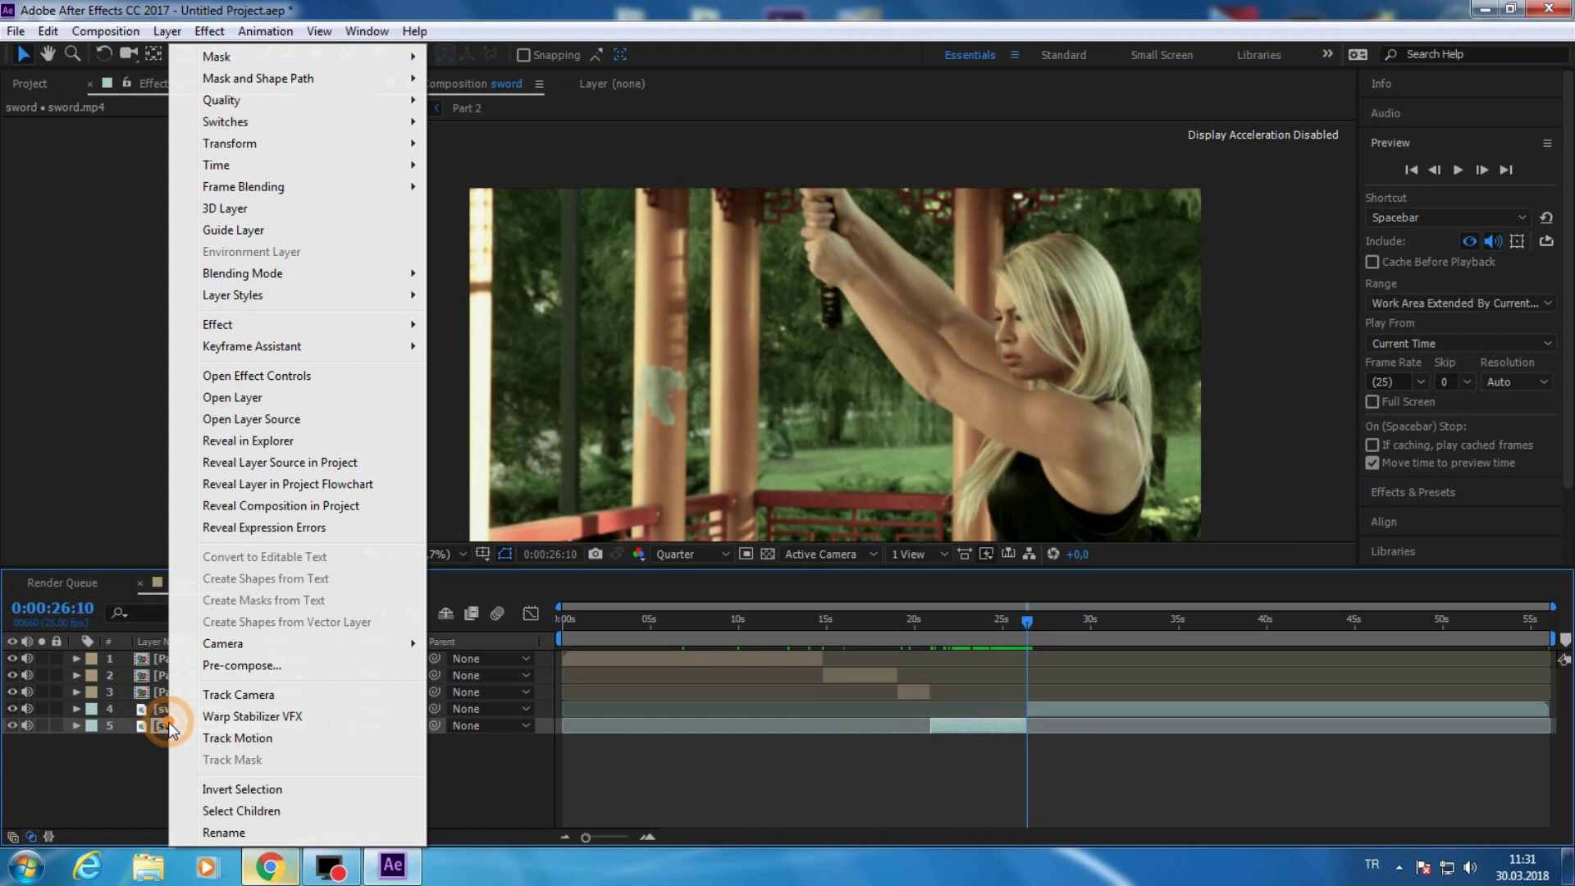
drag(197, 710, 203, 730)
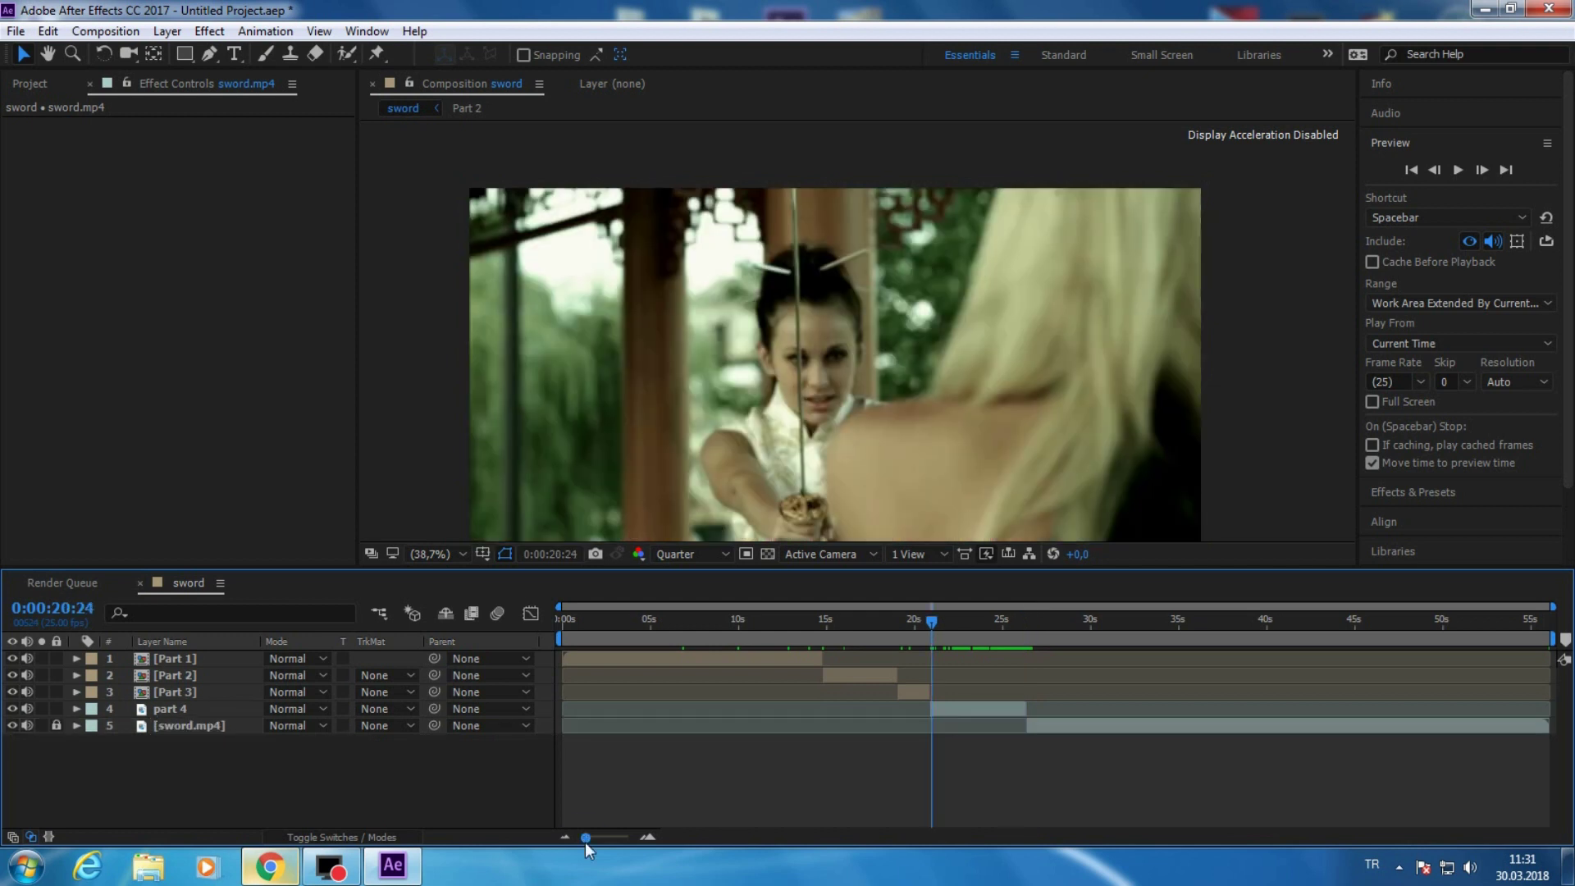
drag(586, 838, 636, 853)
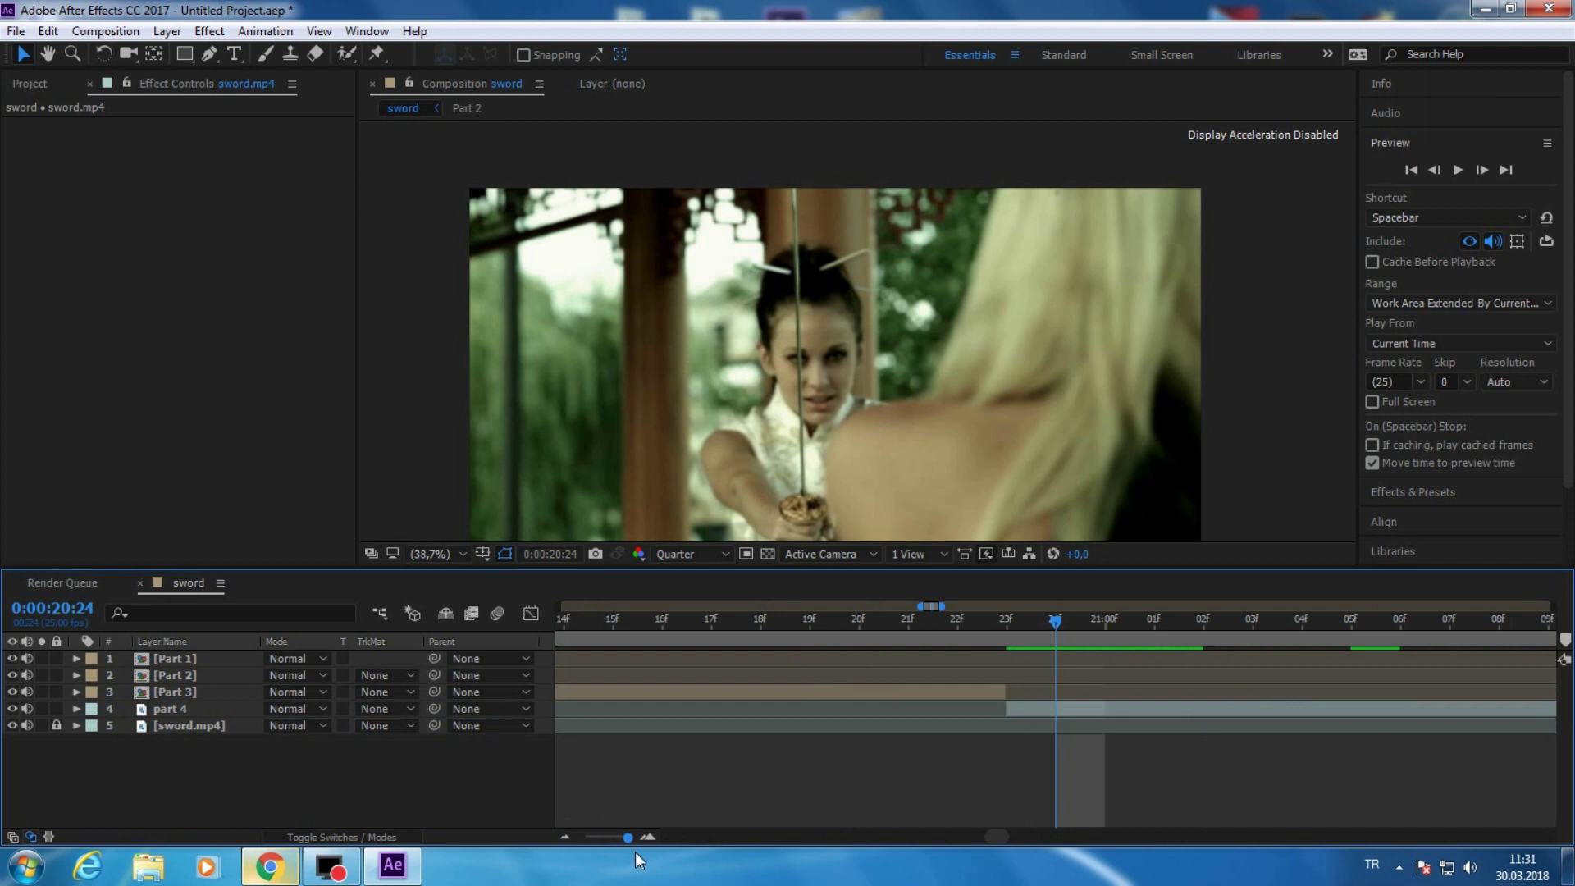
- At frame 20:23, create a black solid named sword 1 and set its blend mode to Add
click(1013, 640)
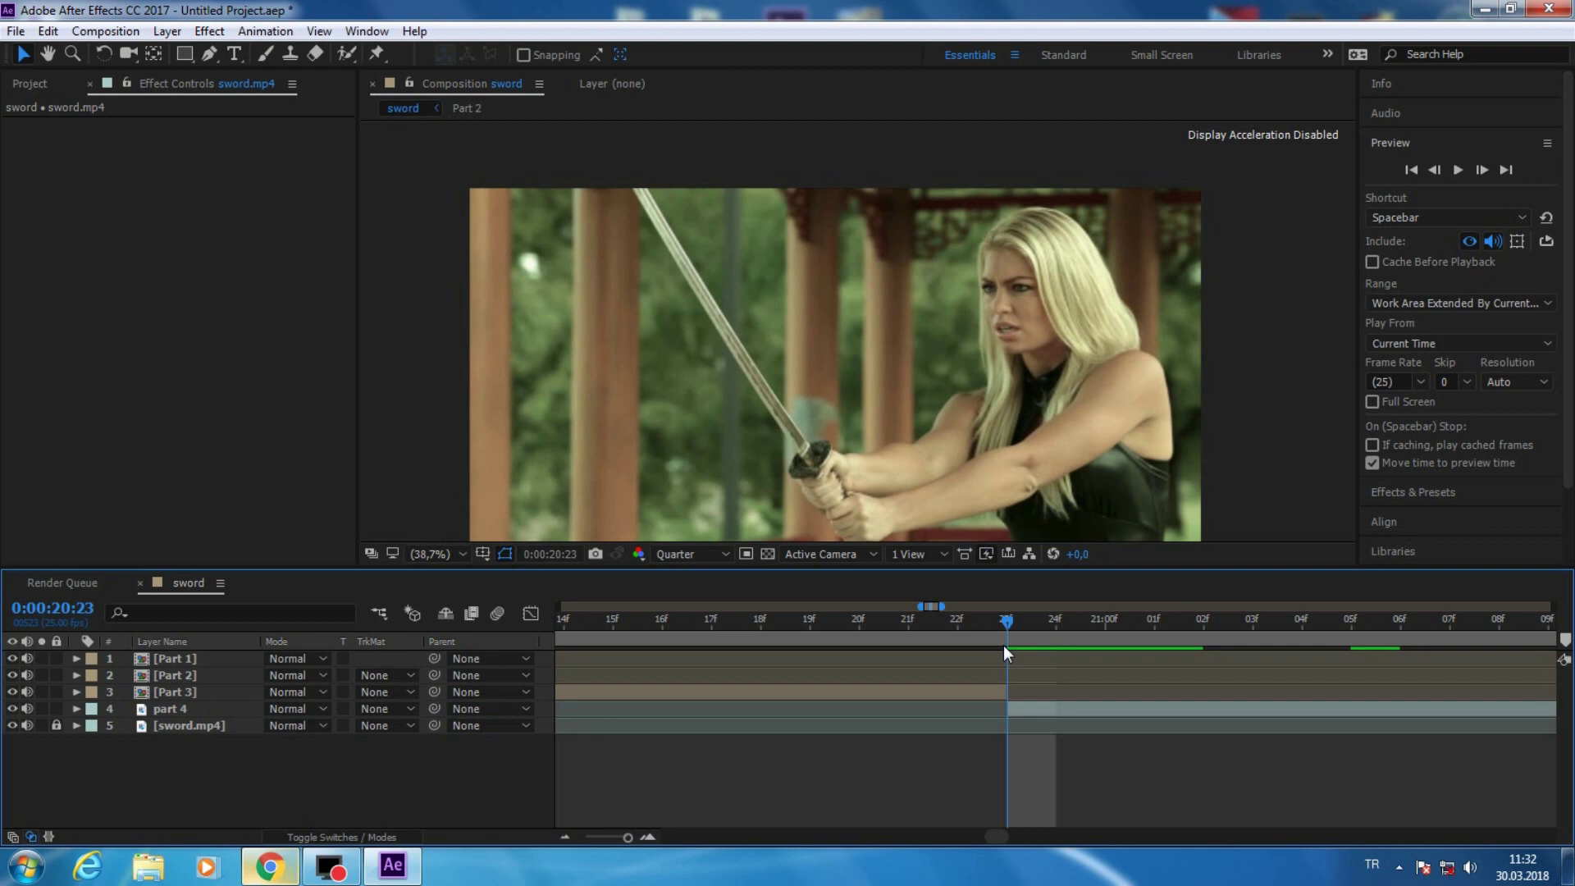
key(Page_Down)
key(ctrl+y)
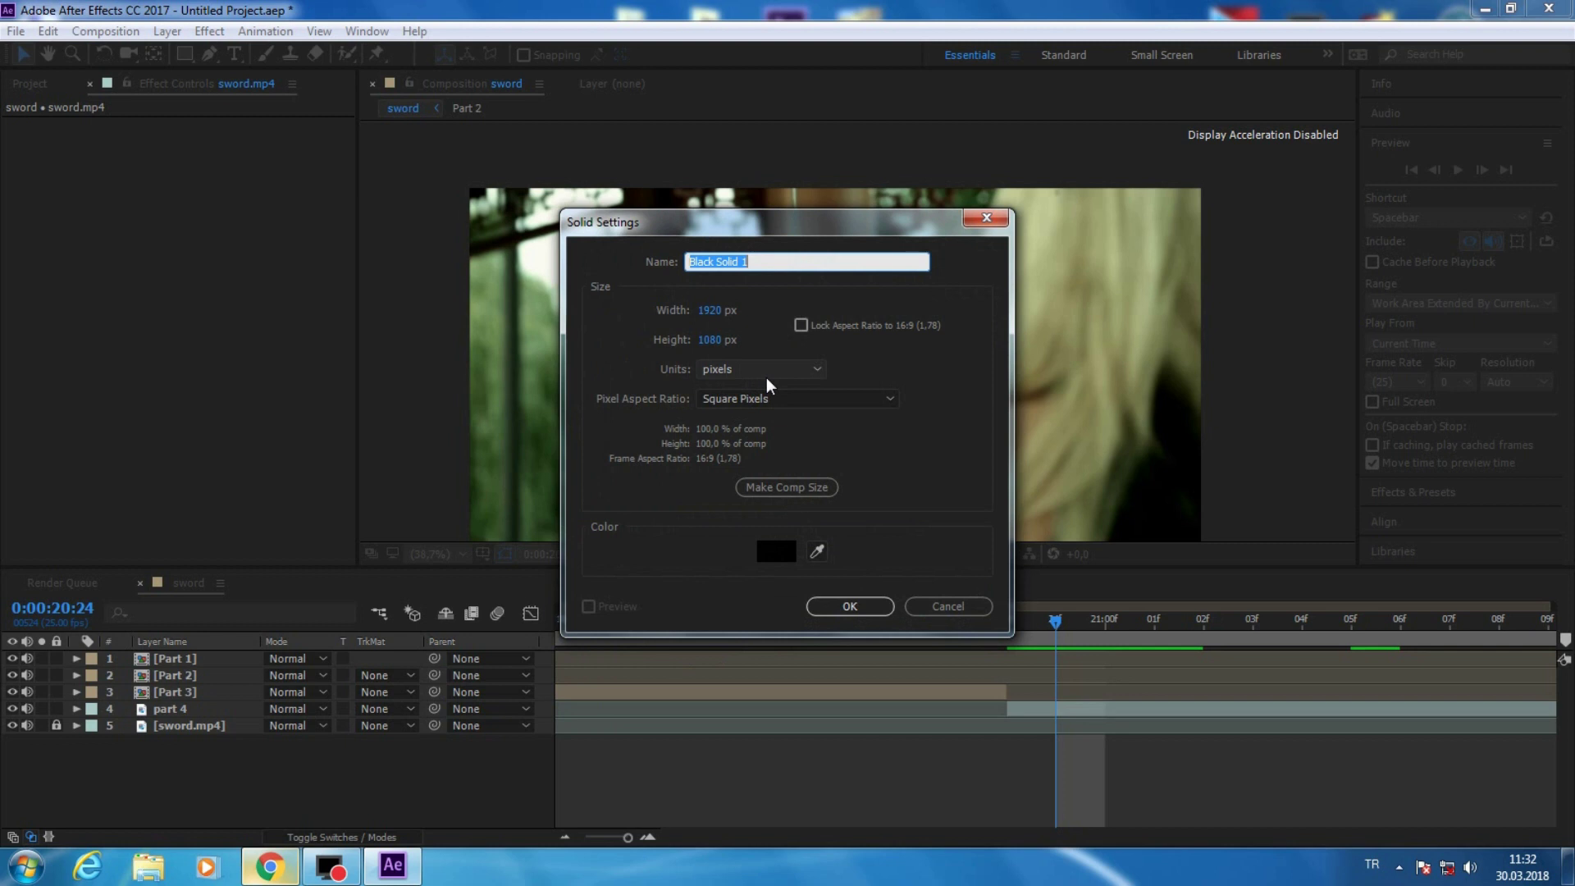
key(Return)
click(317, 710)
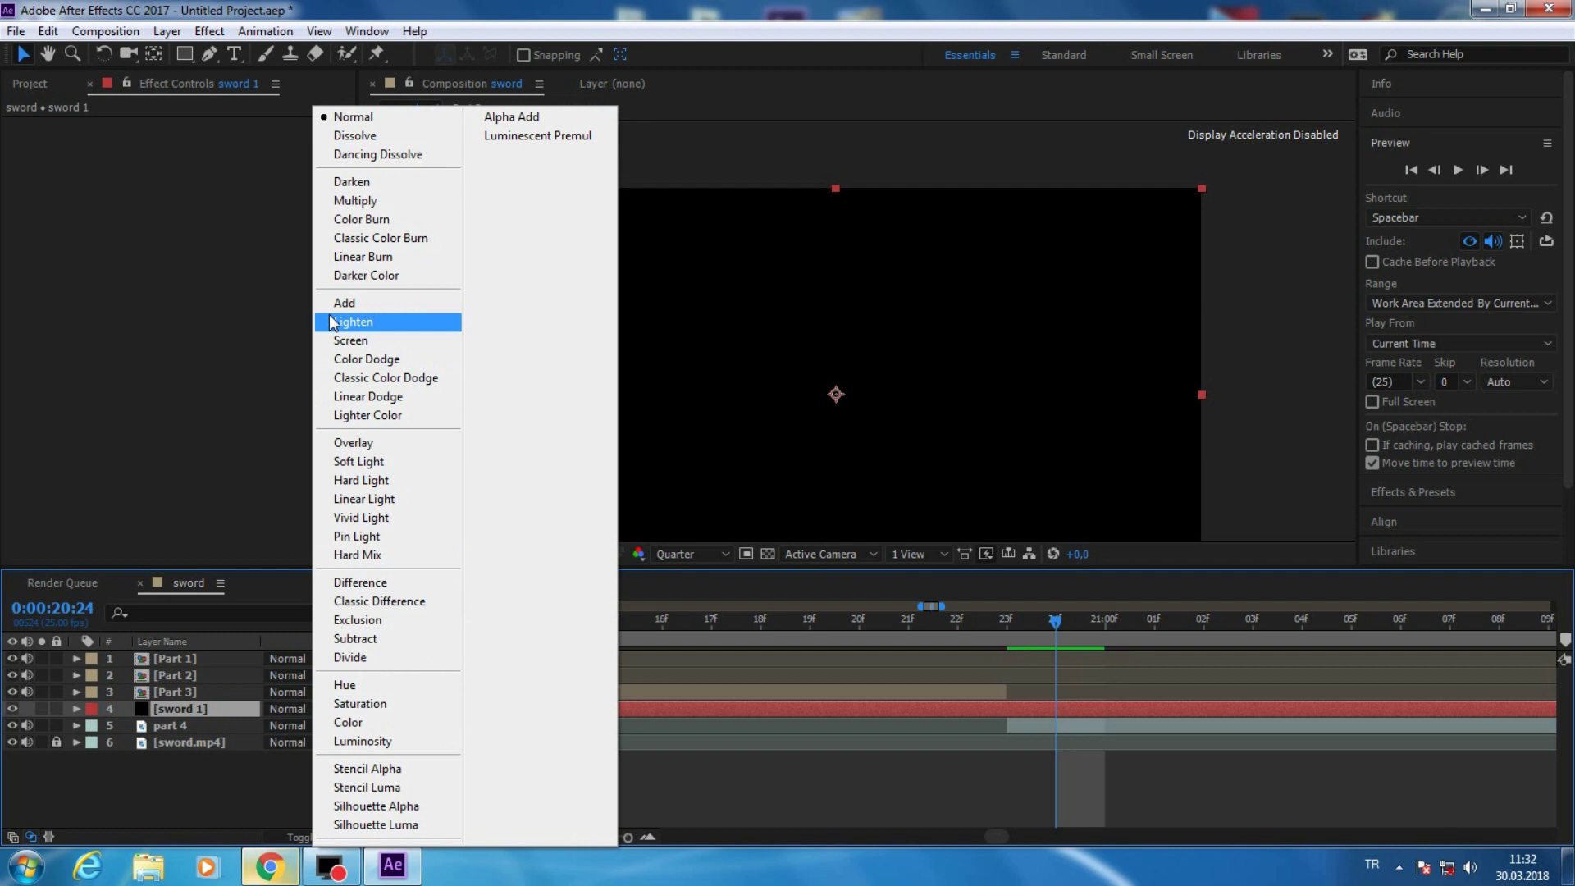
click(345, 303)
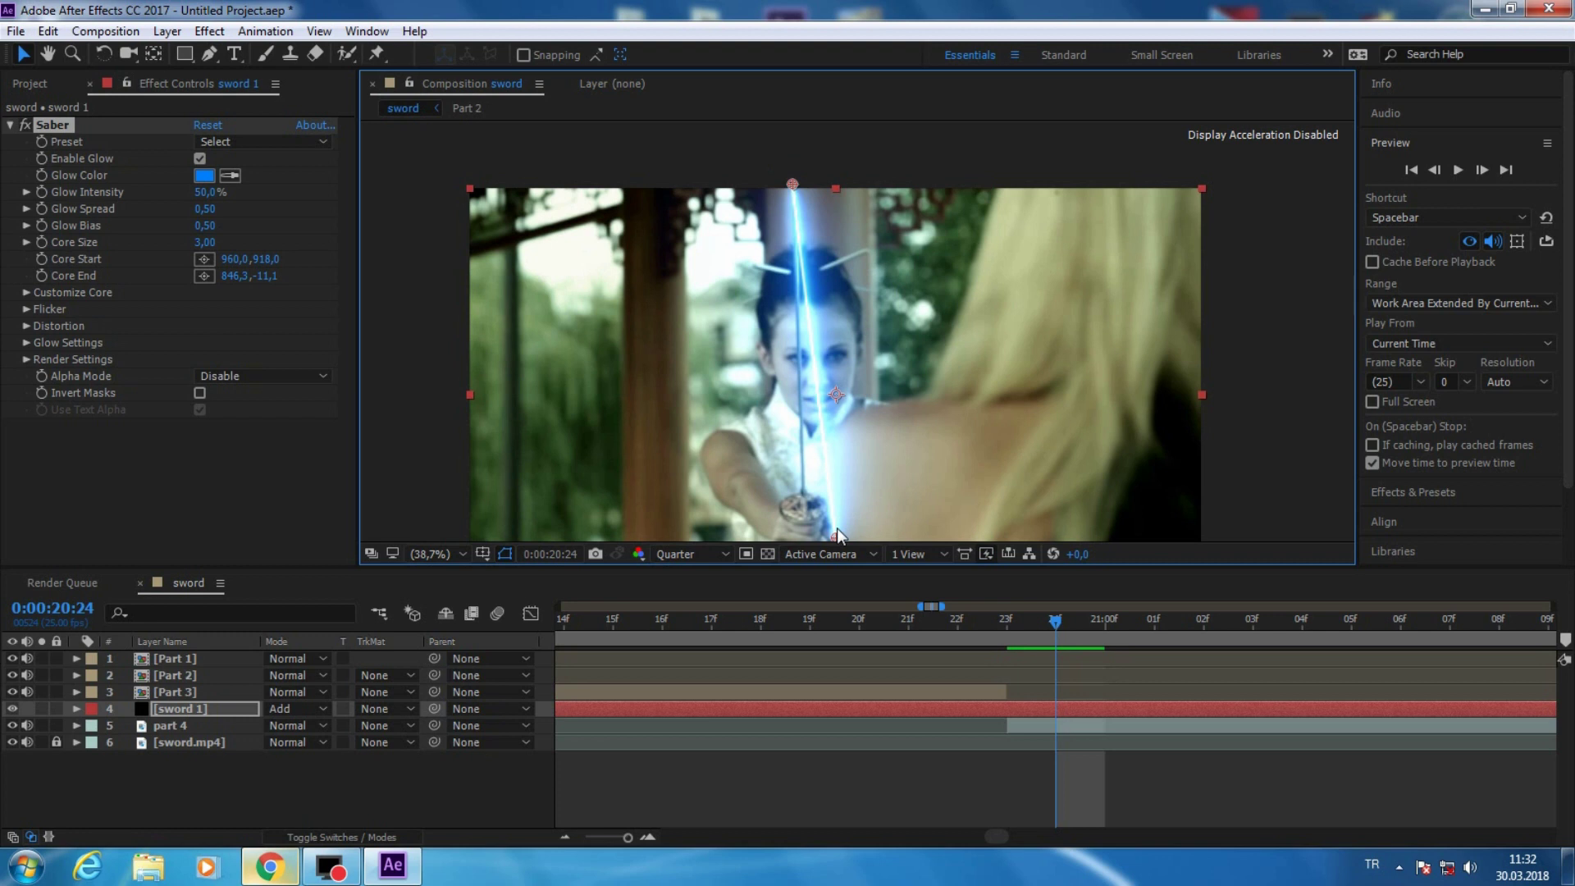
- Place the Saber Core Start at the sword hilt and apply the Tractor Beam preset
drag(836, 535, 799, 487)
click(262, 142)
mouse_move(297, 875)
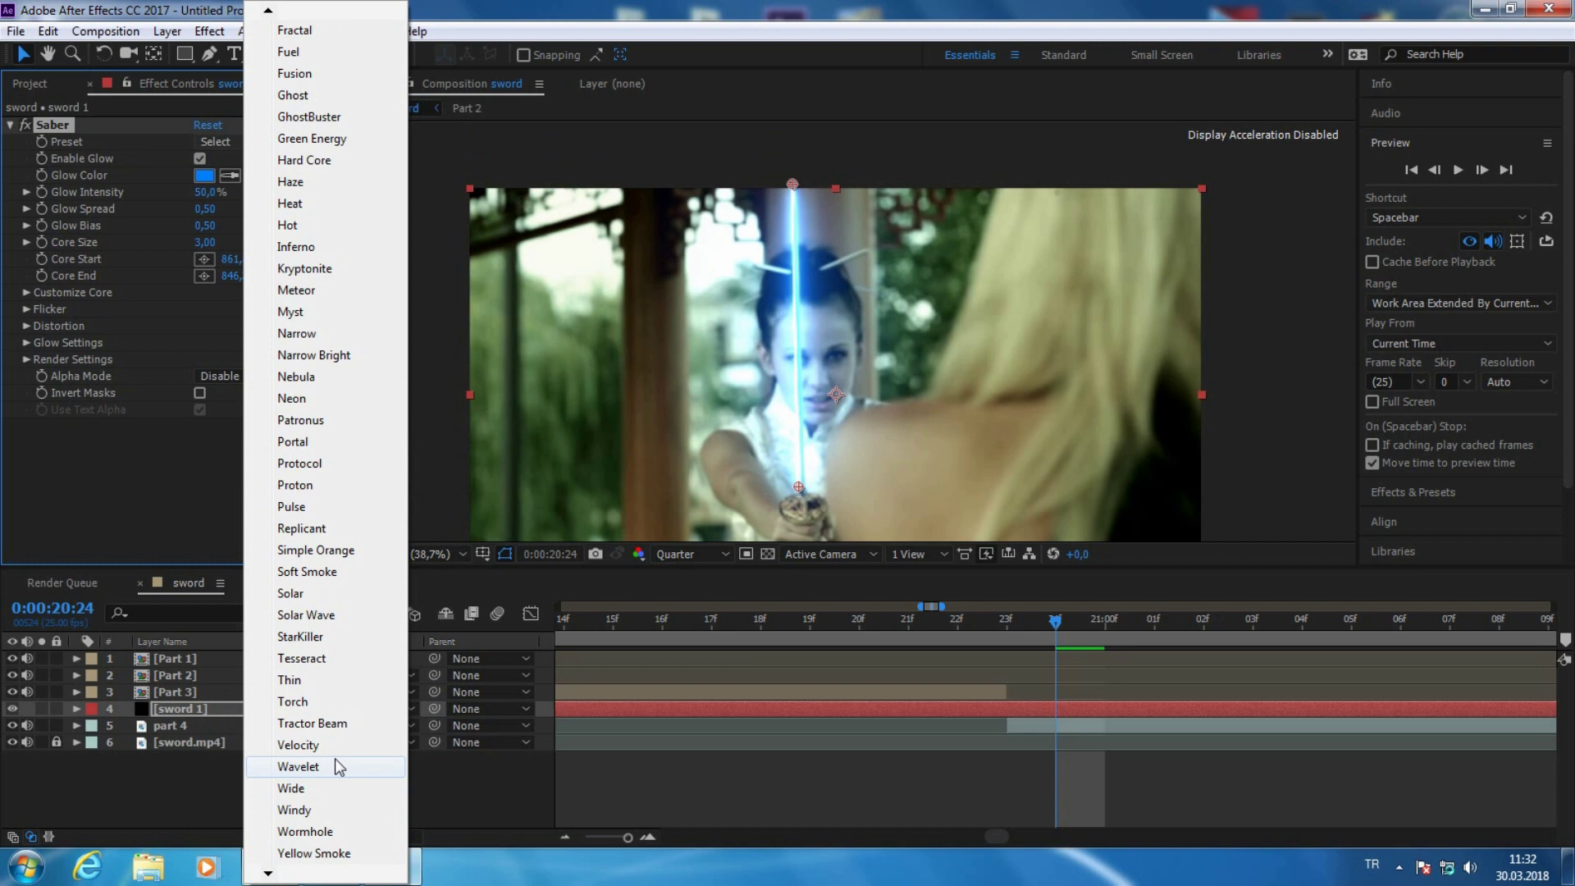
click(312, 723)
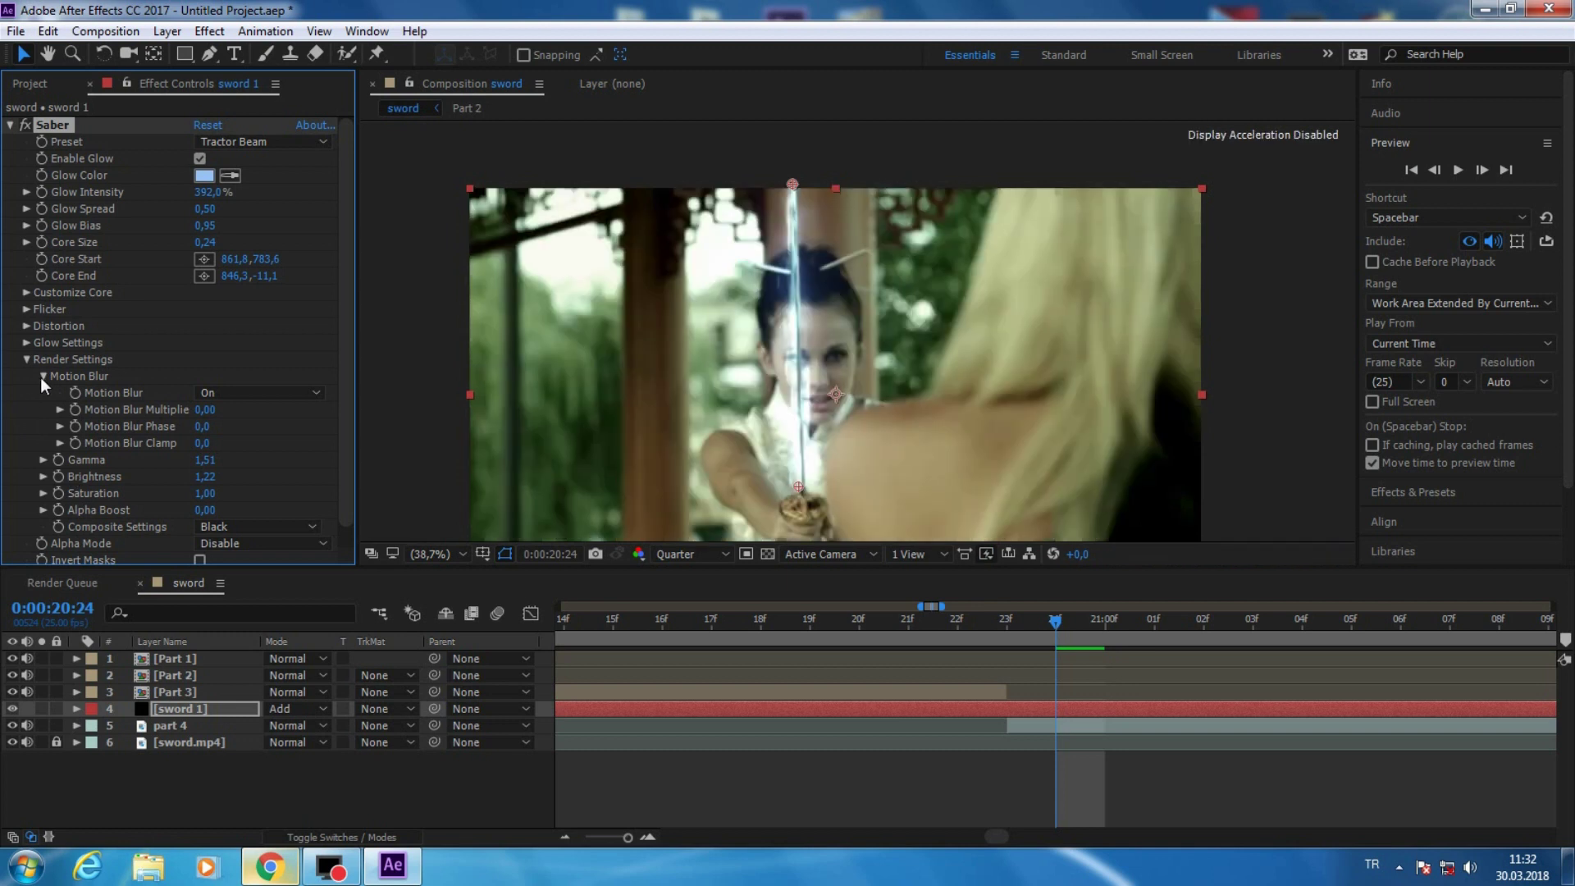
click(43, 377)
click(26, 359)
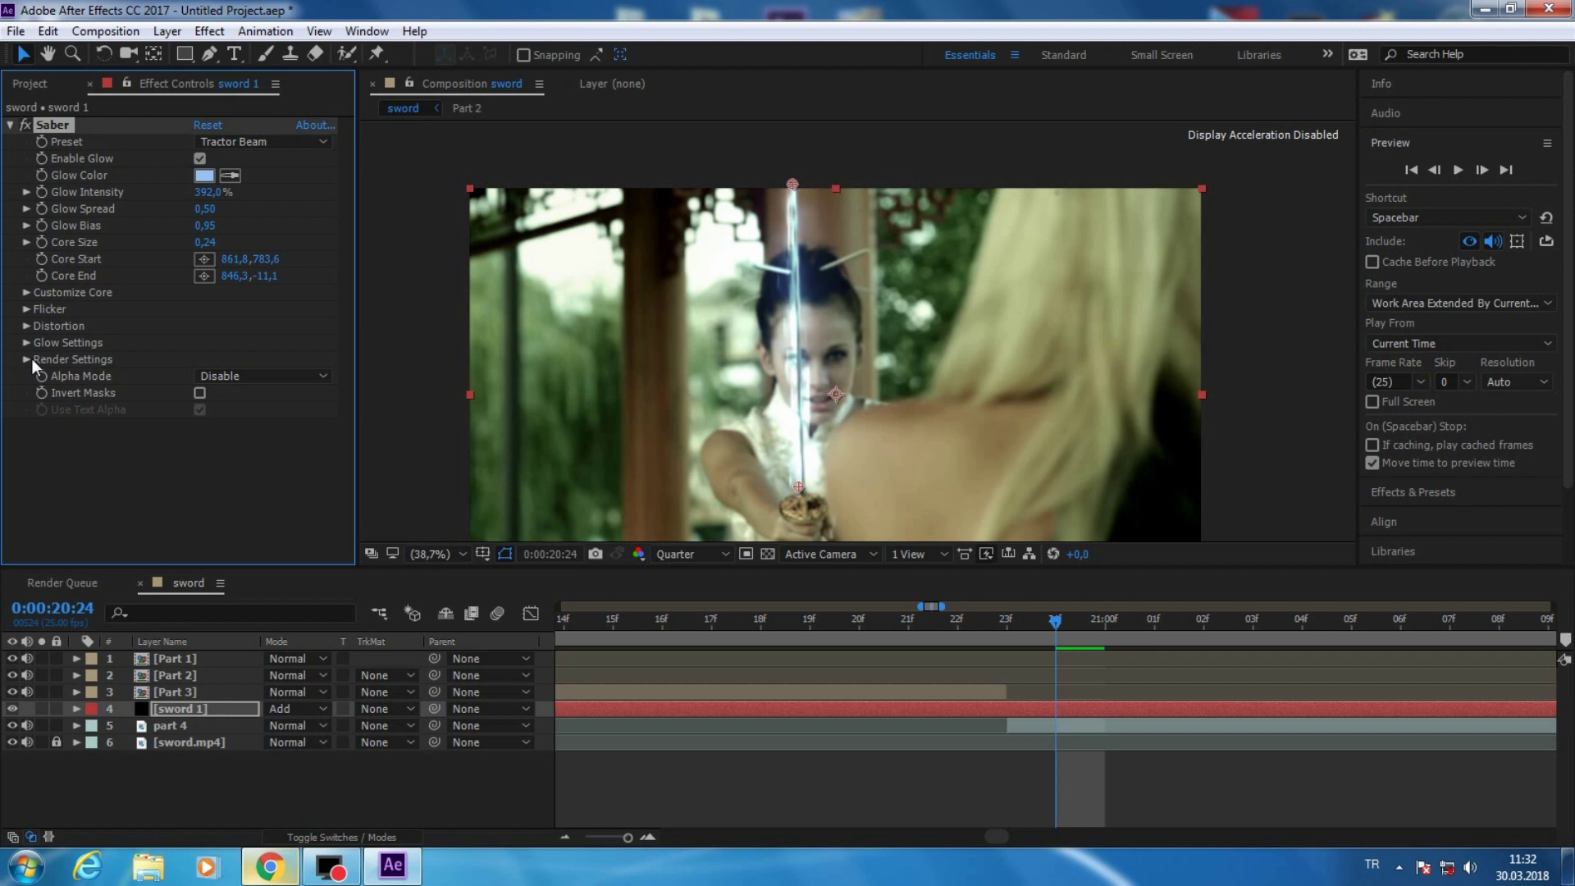
click(76, 709)
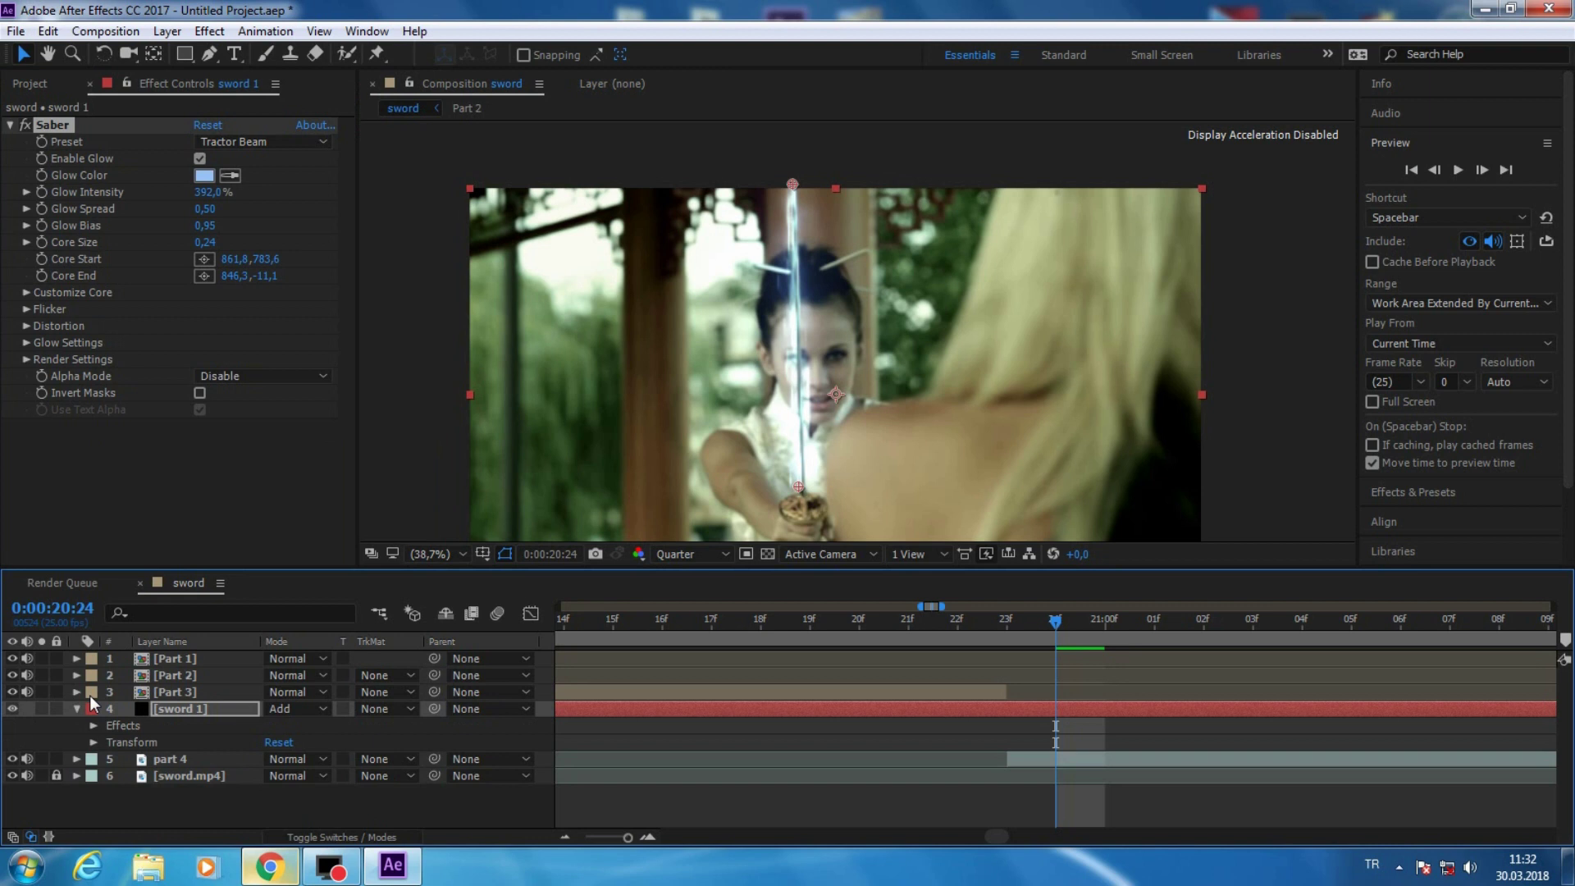
- Check the blade over a few frames, then move Core Start up onto the sword
click(1482, 170)
click(1482, 170)
click(1482, 169)
click(1482, 170)
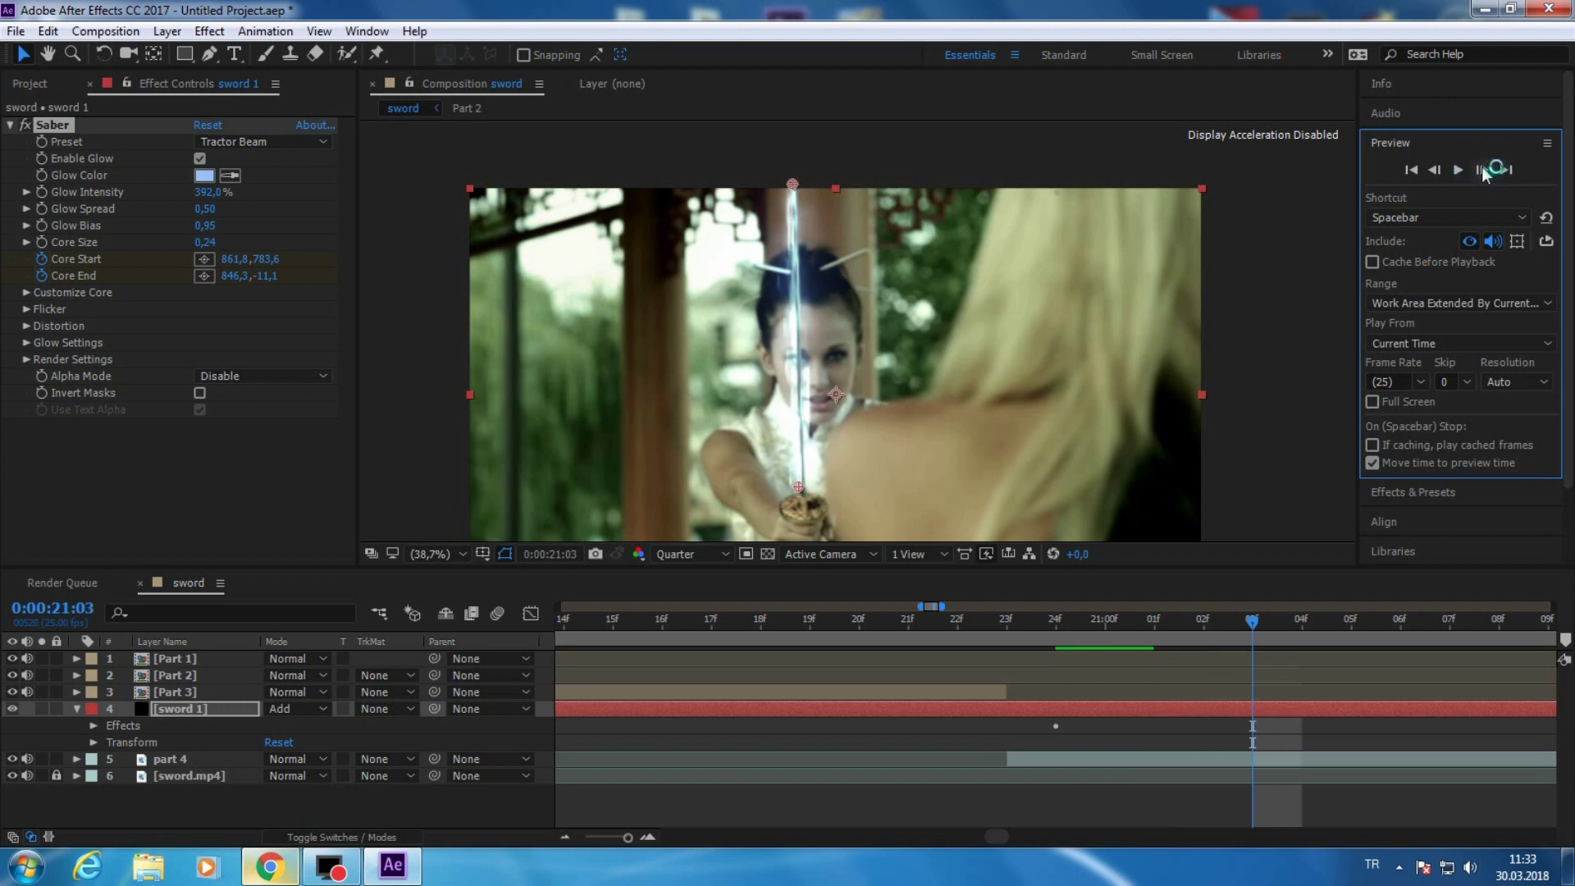
click(1482, 169)
click(1482, 170)
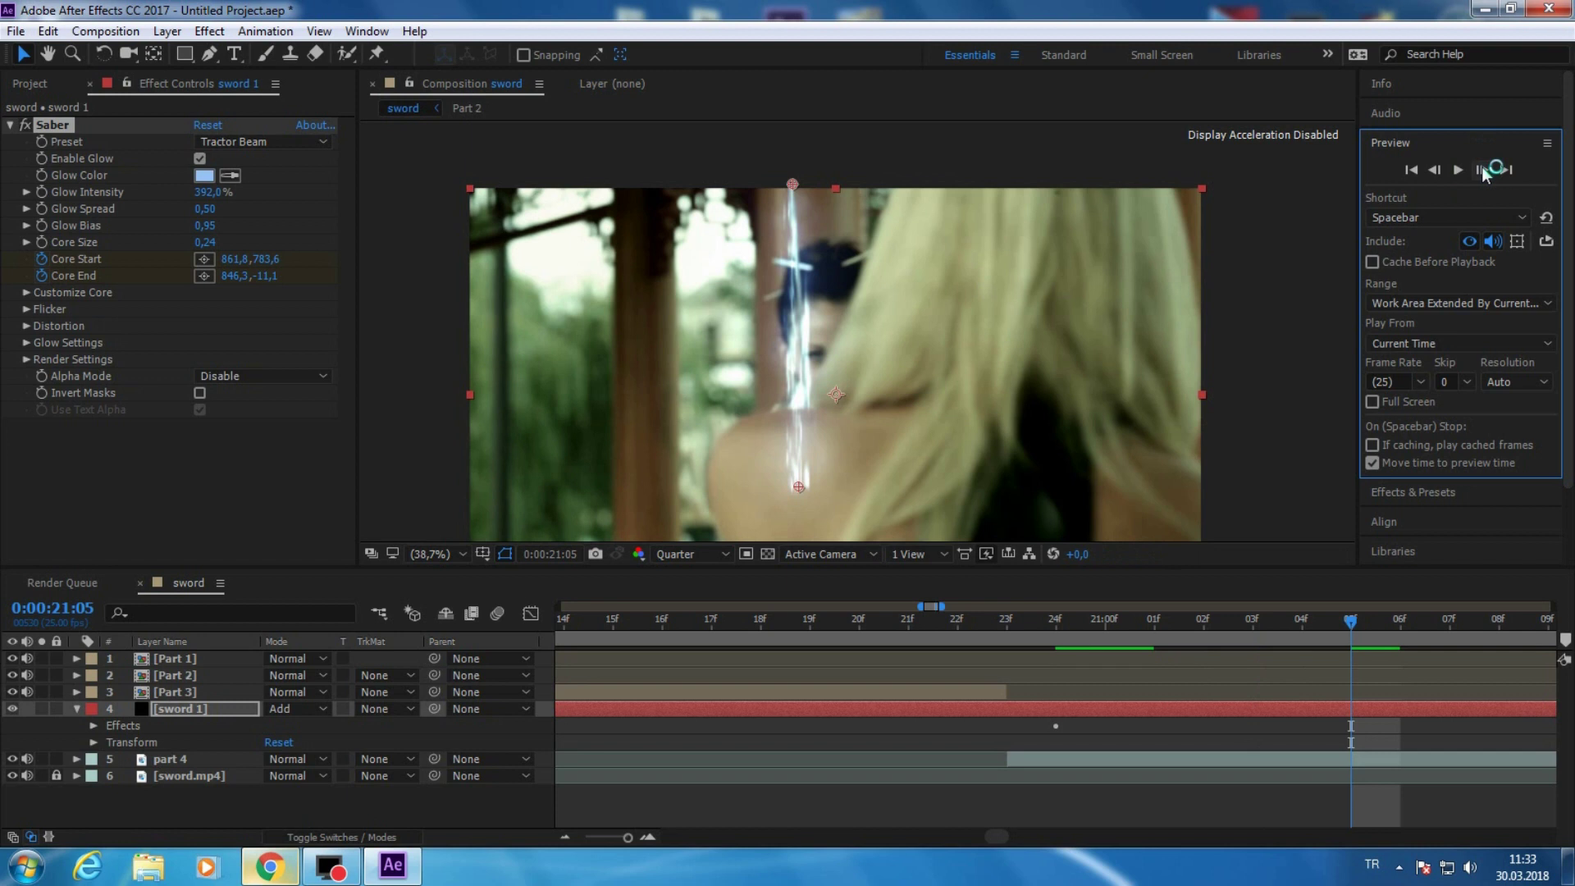
click(1436, 170)
click(1435, 170)
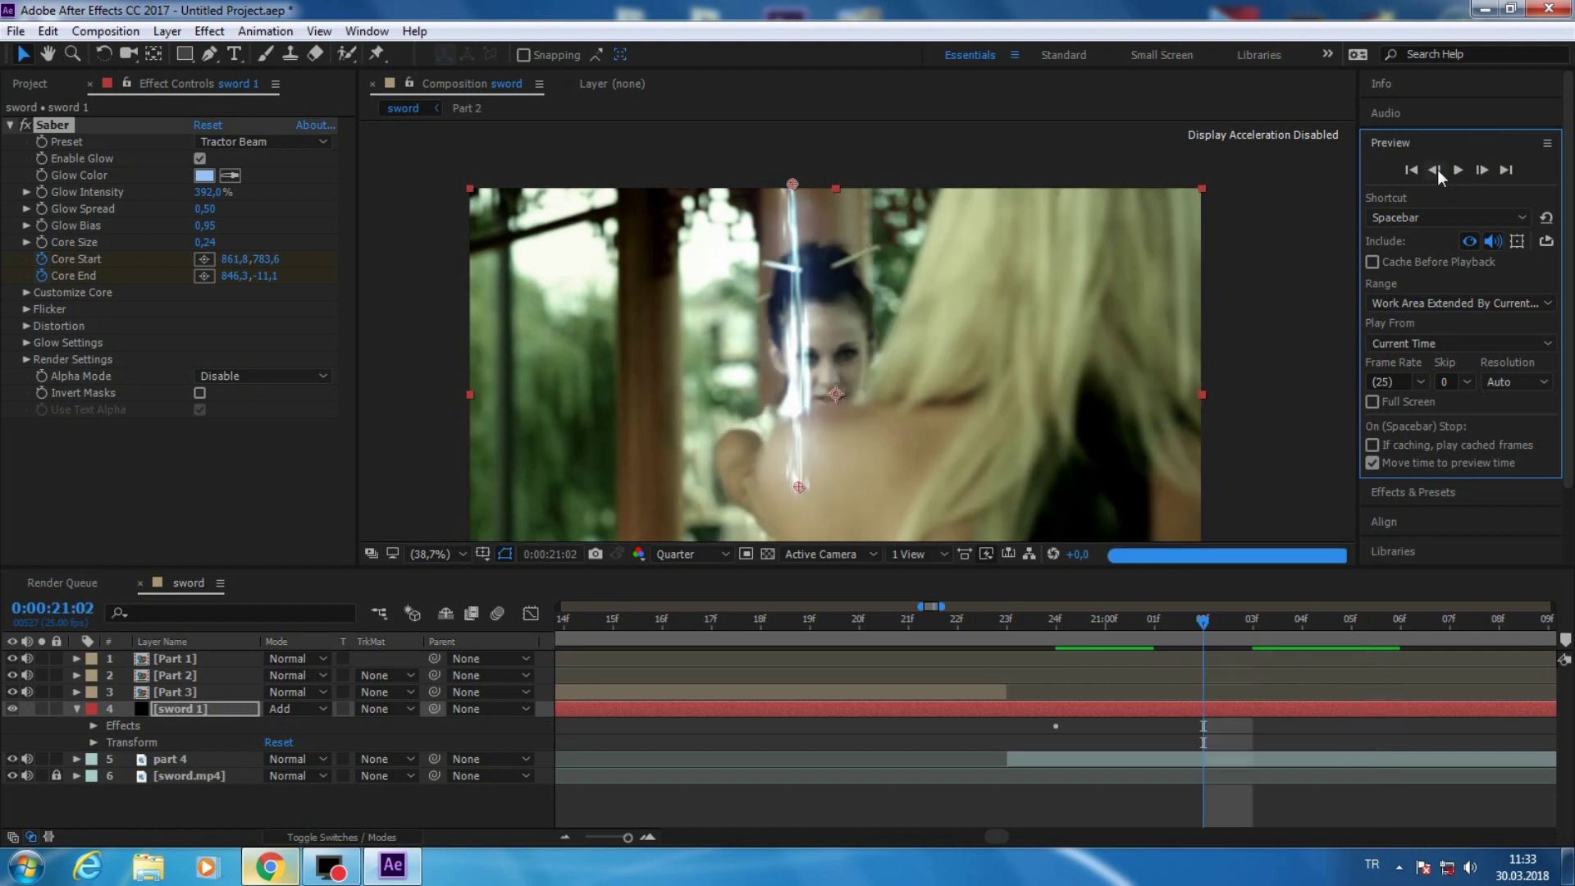
click(1436, 170)
click(1436, 170)
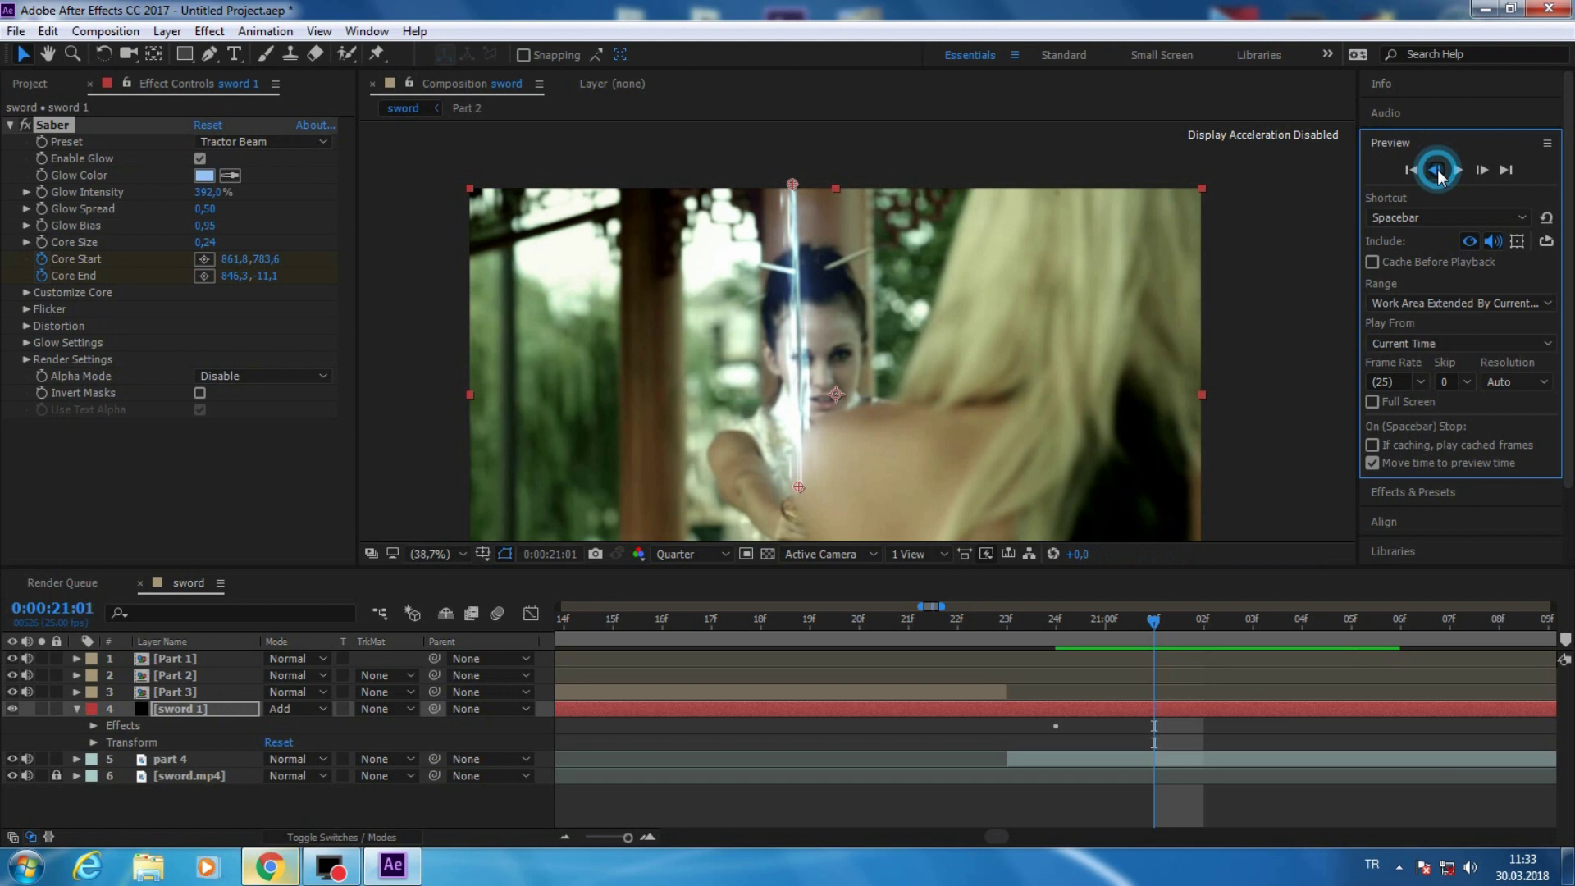
drag(798, 487, 805, 441)
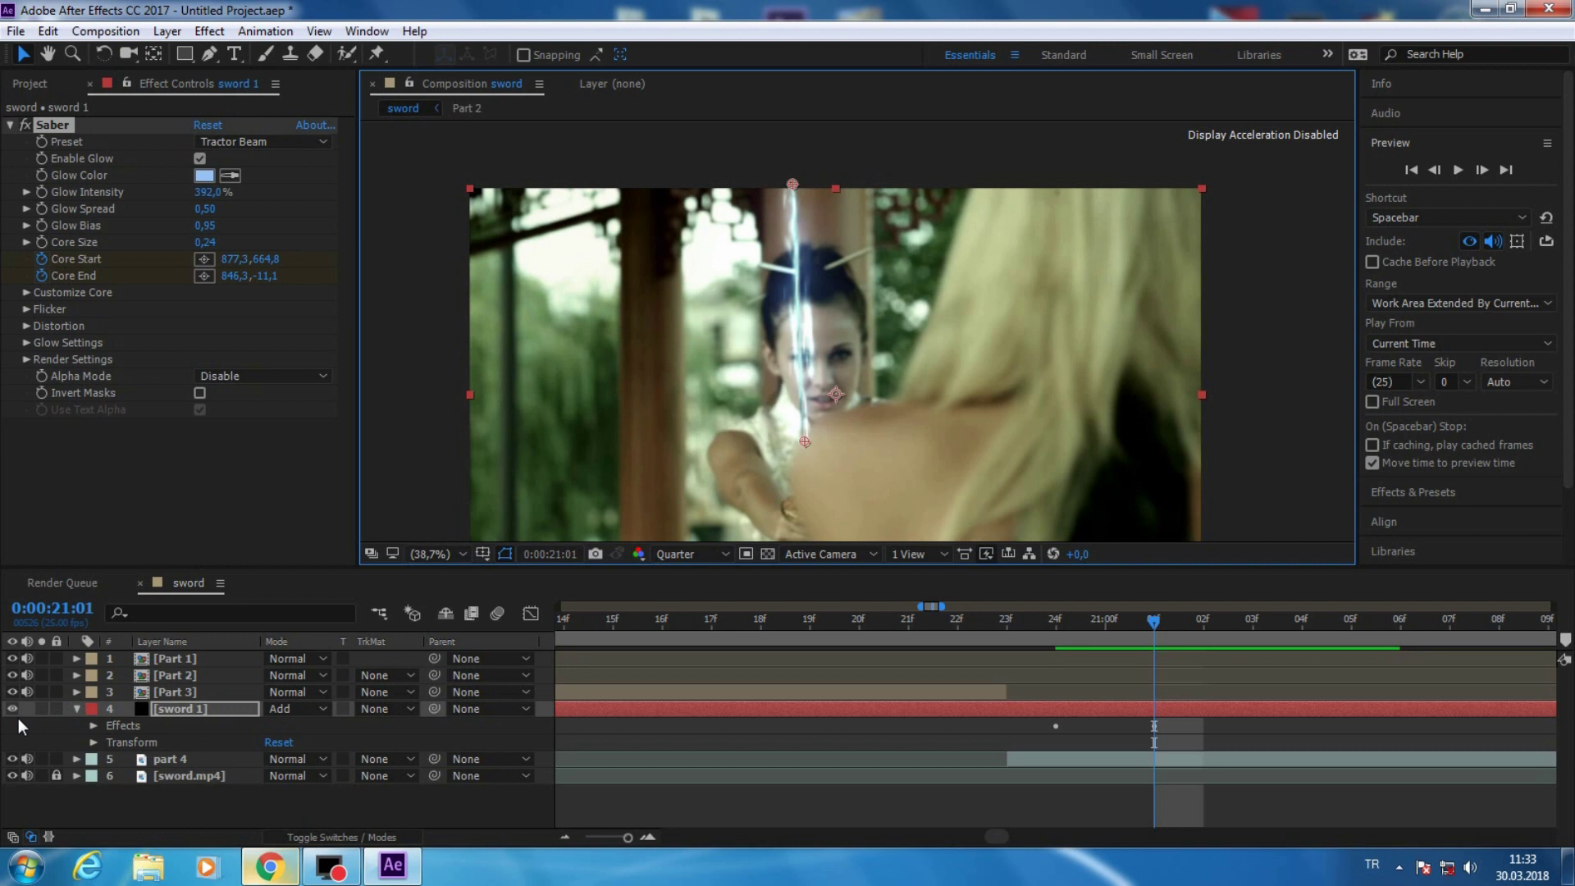
- Keep Core Start on the sword over the next frames through 21:10, keyframing each frame
key(Page_Down)
drag(805, 442, 804, 424)
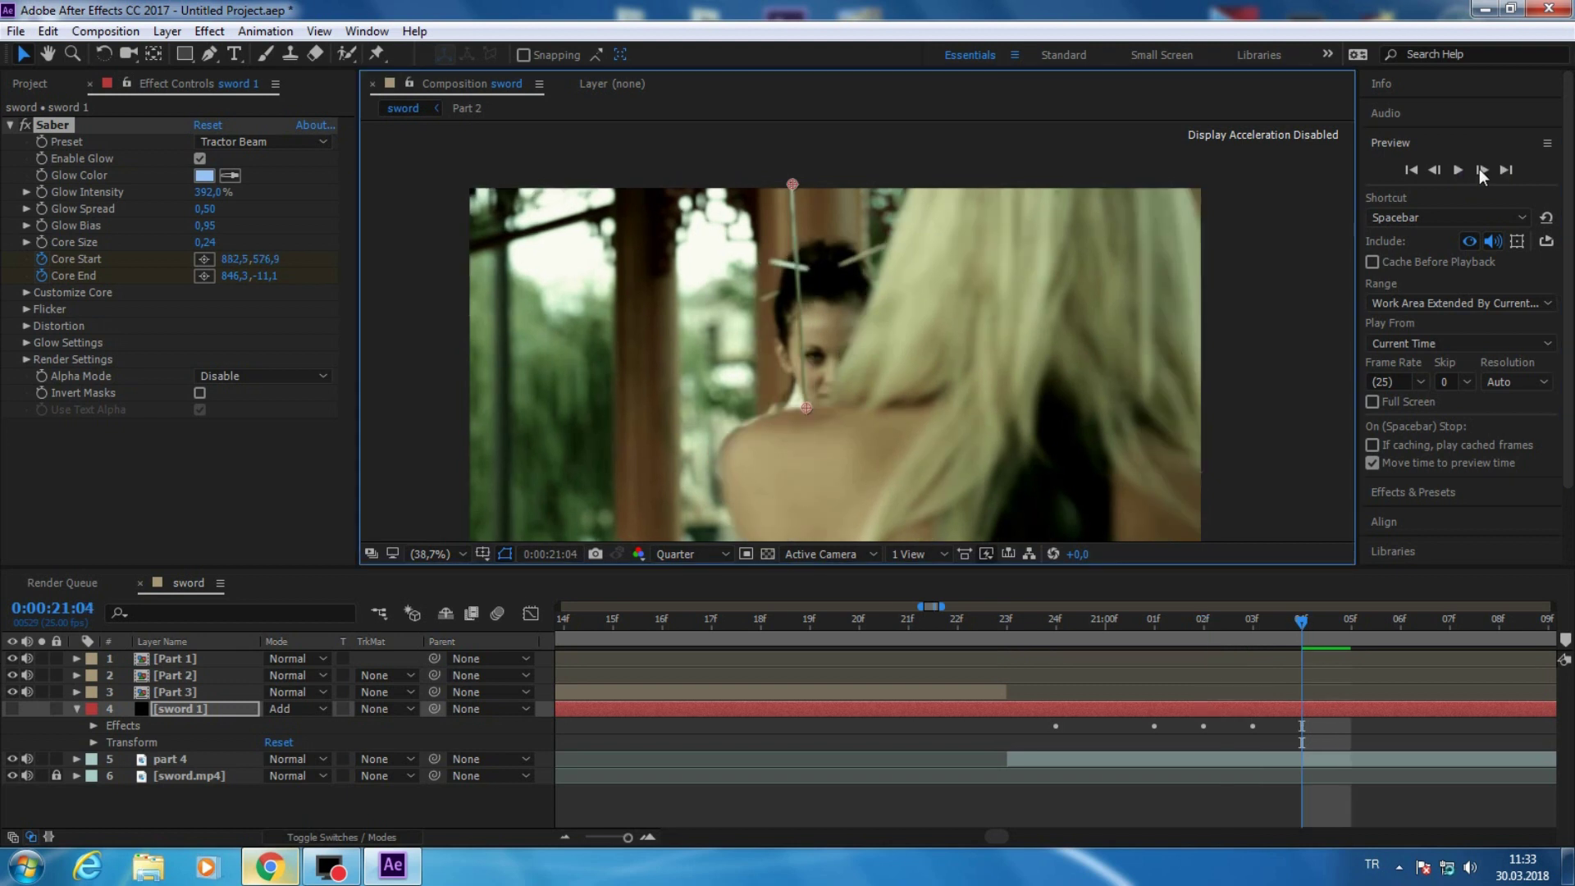
click(1490, 178)
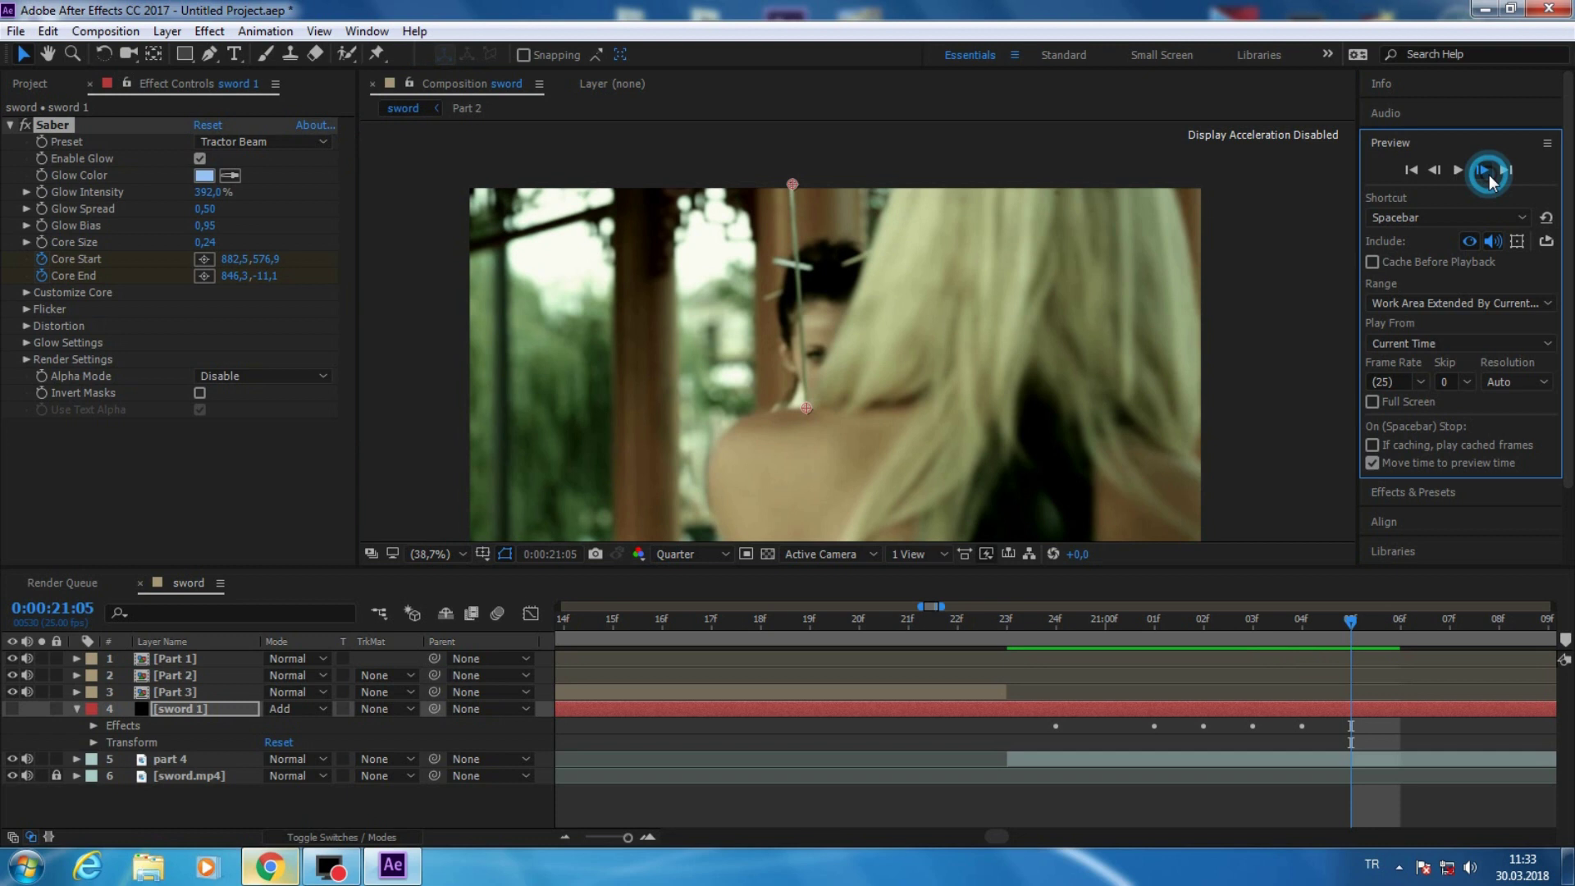
drag(805, 358, 803, 304)
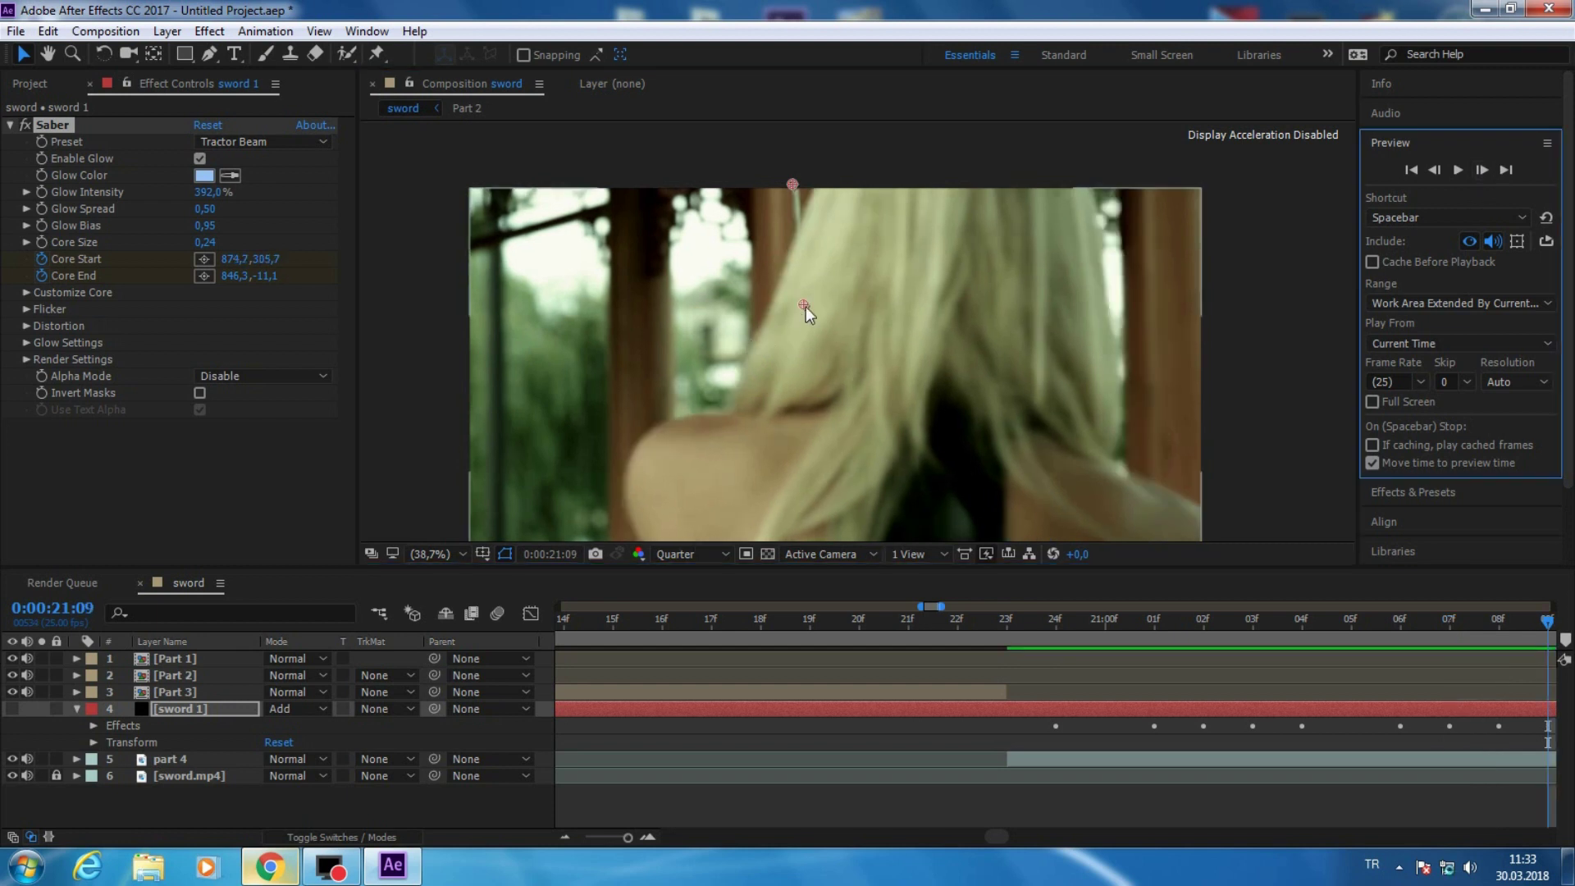
drag(805, 306, 800, 221)
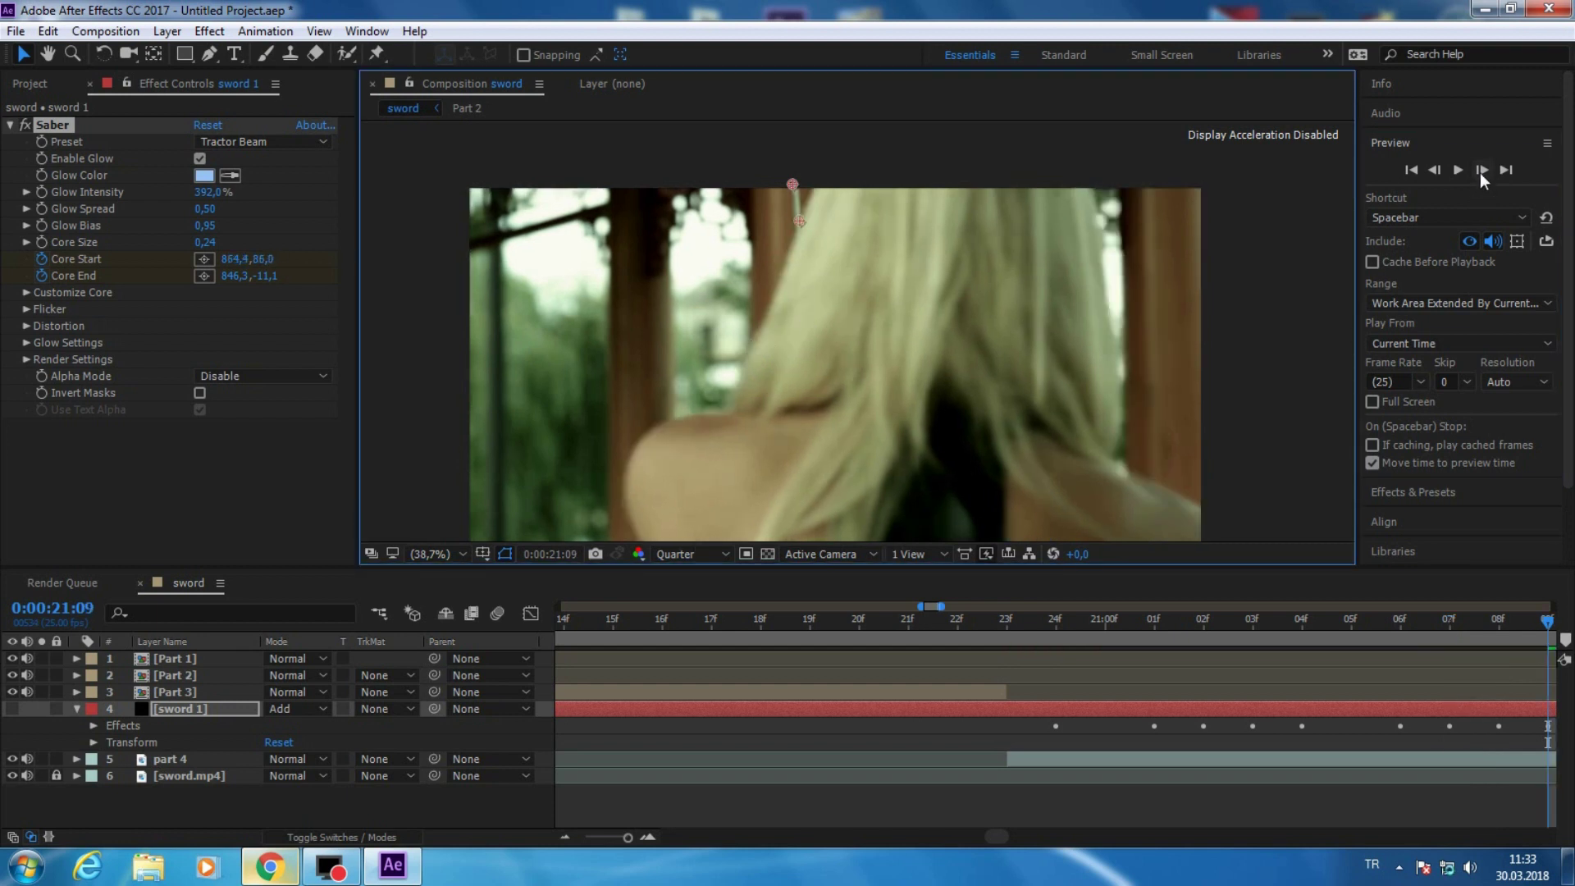
click(1482, 169)
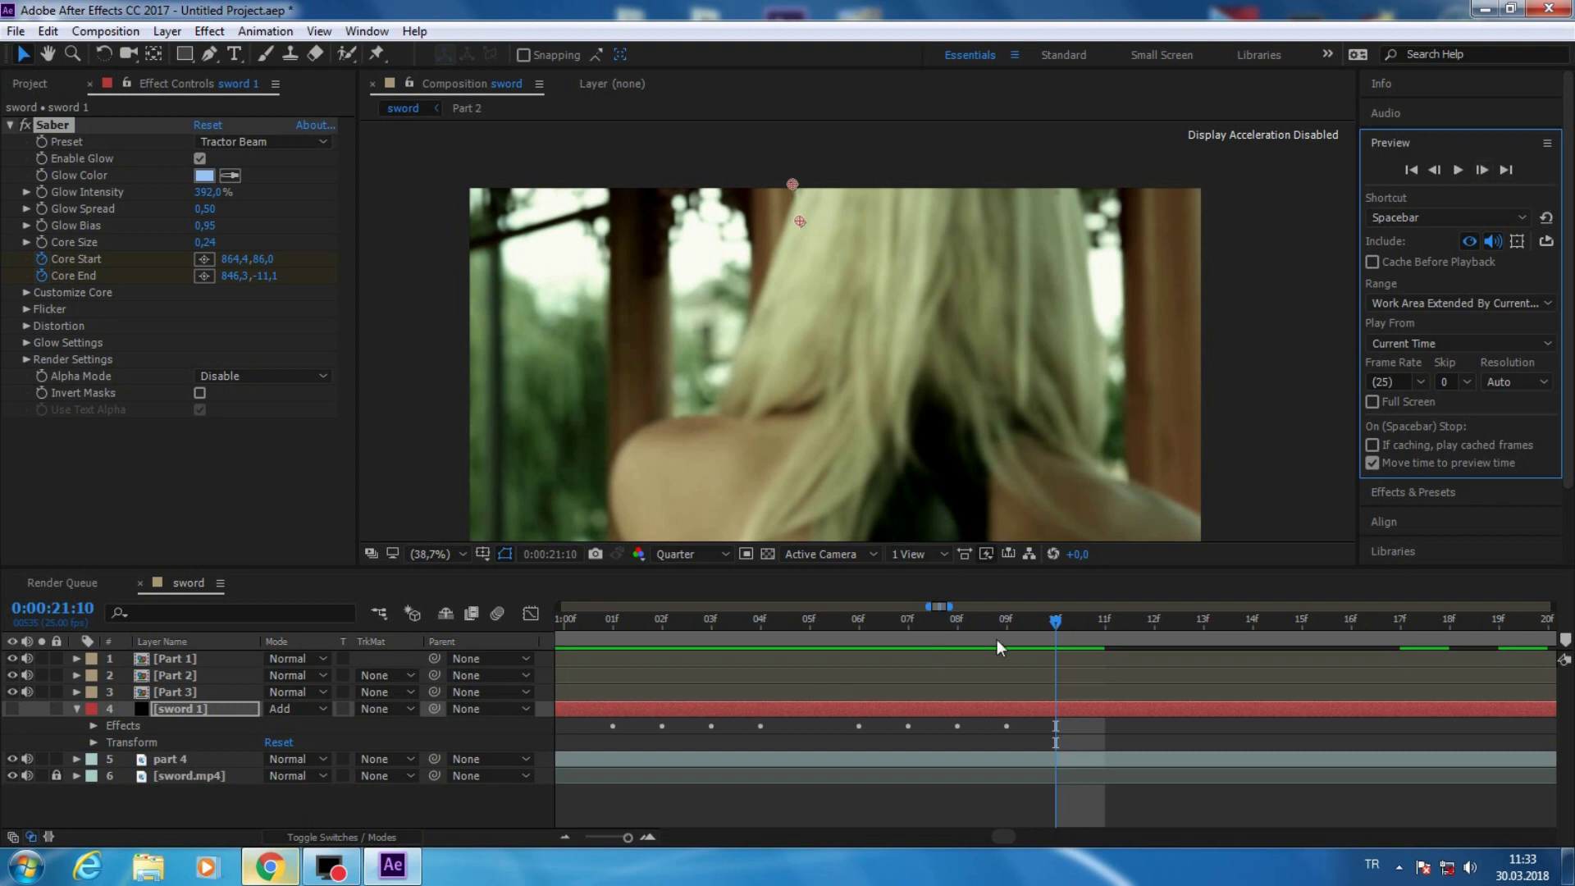
- Trim the sword 1 layer's out point to the current frame
click(568, 842)
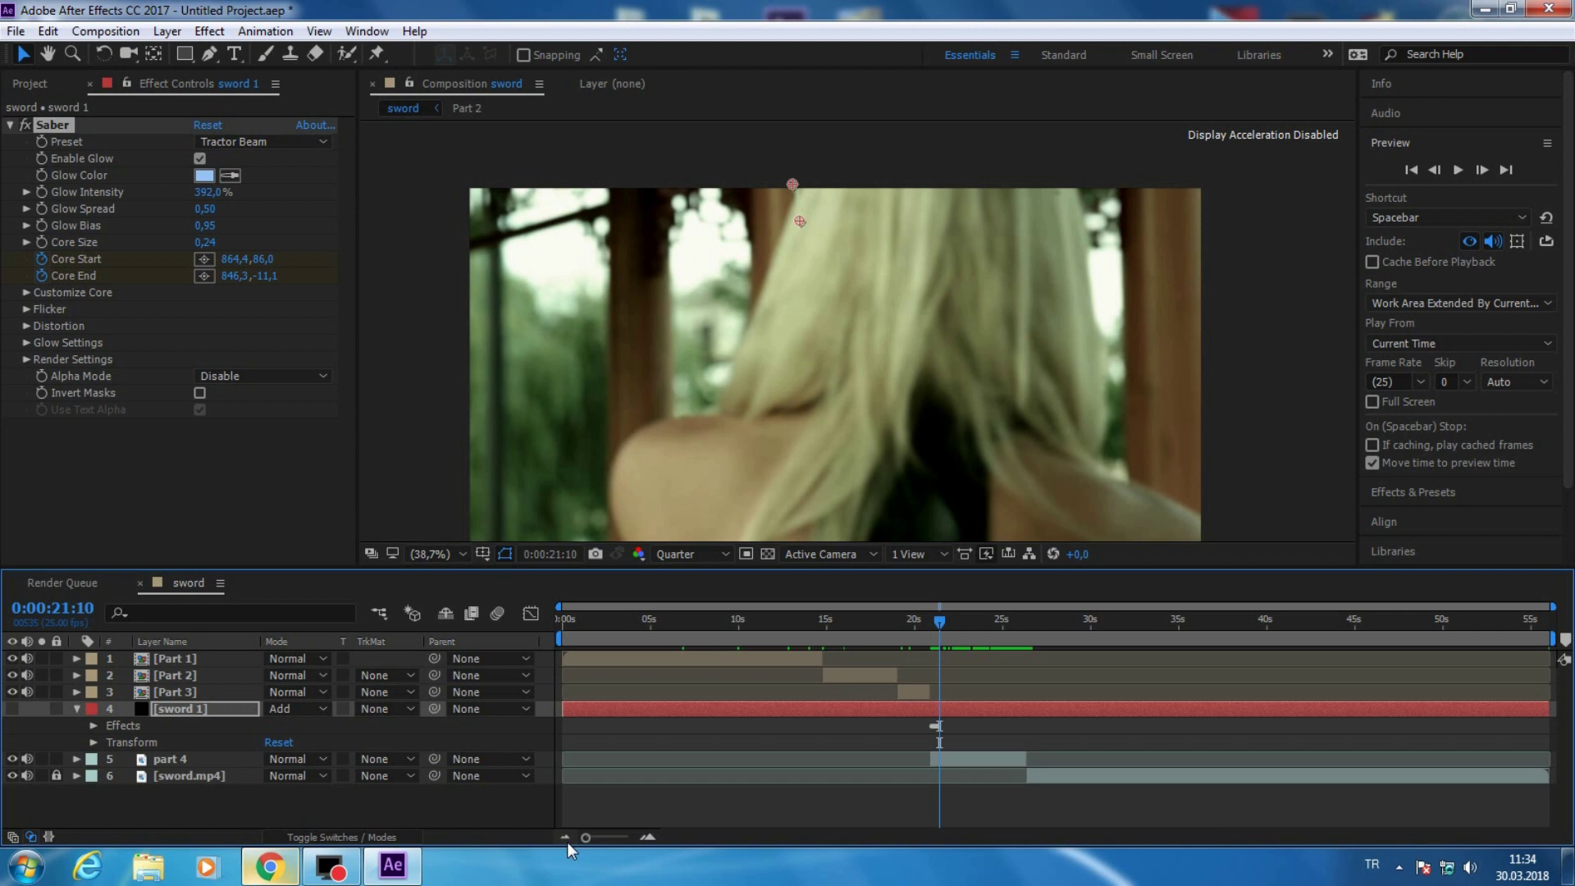
drag(1549, 709, 941, 723)
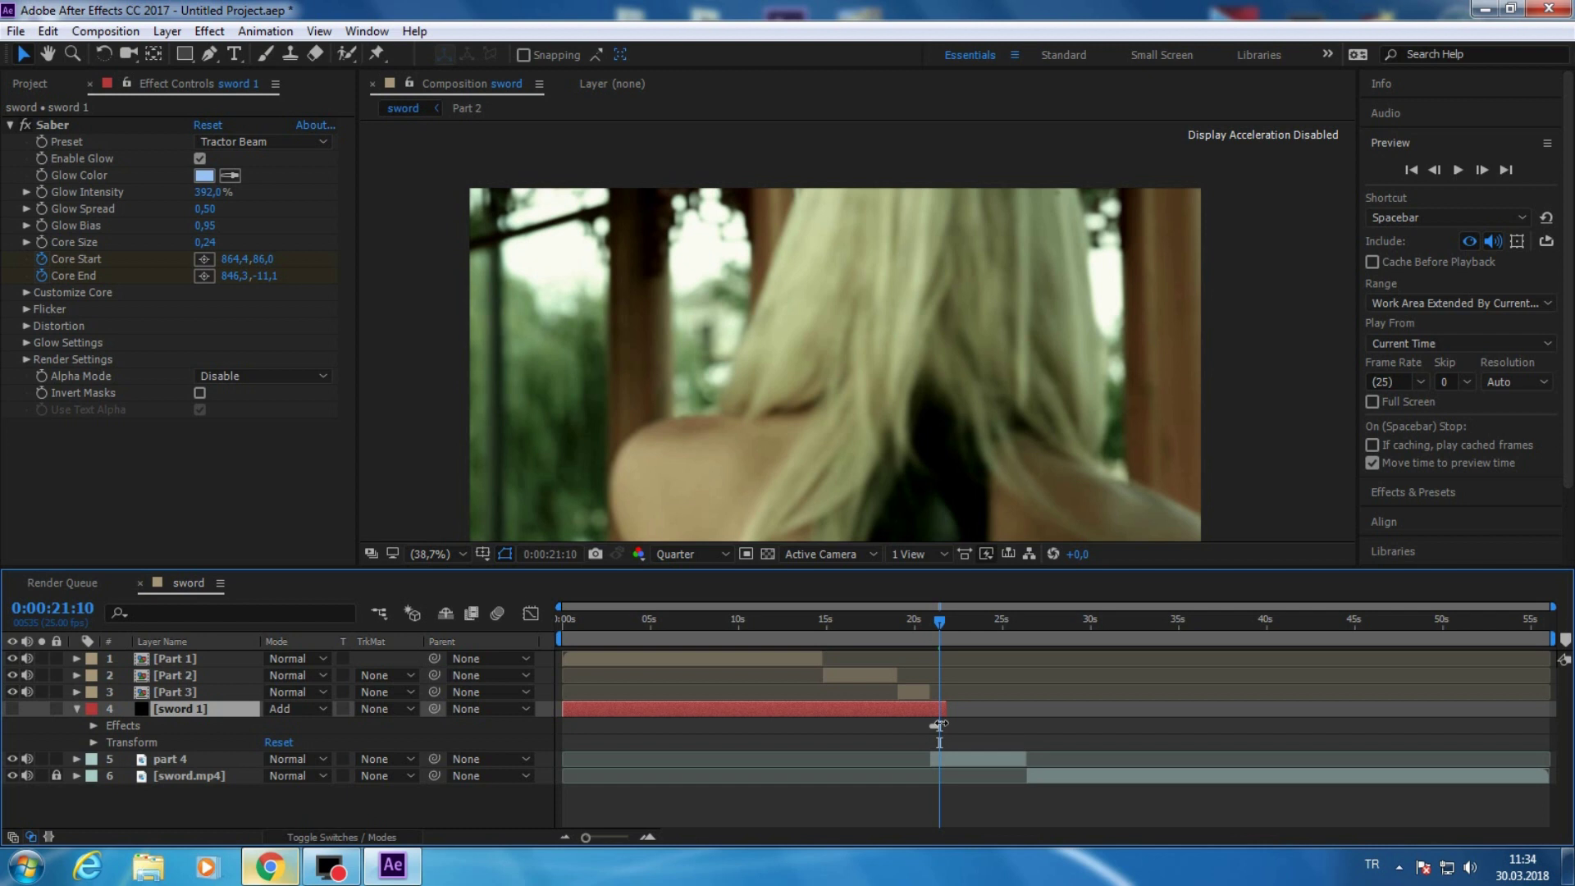
key(semicolon)
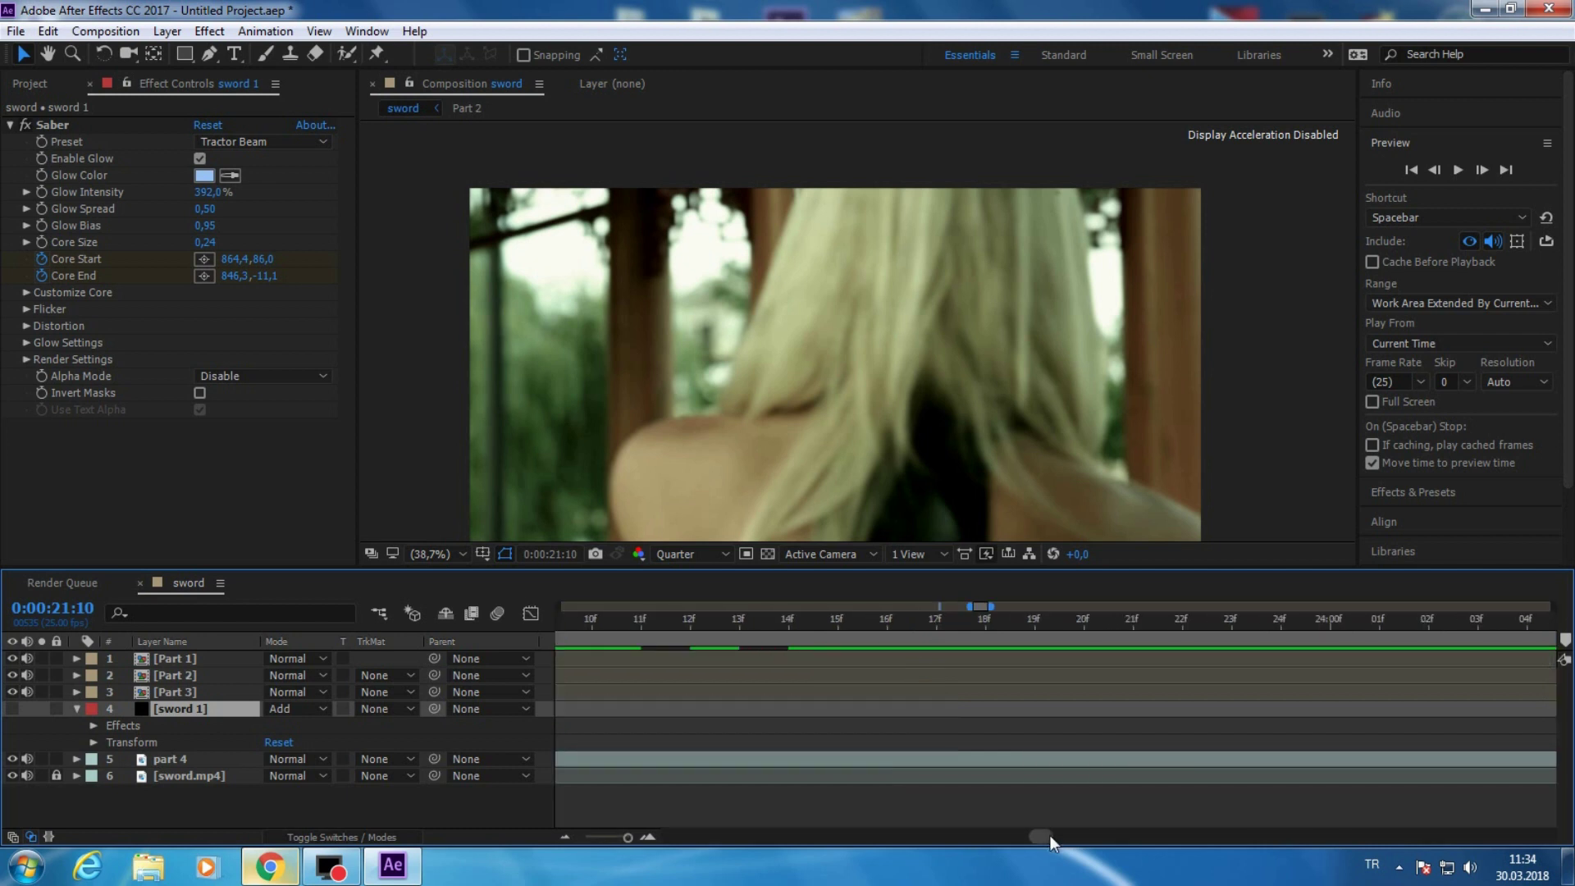
drag(1050, 835, 1015, 836)
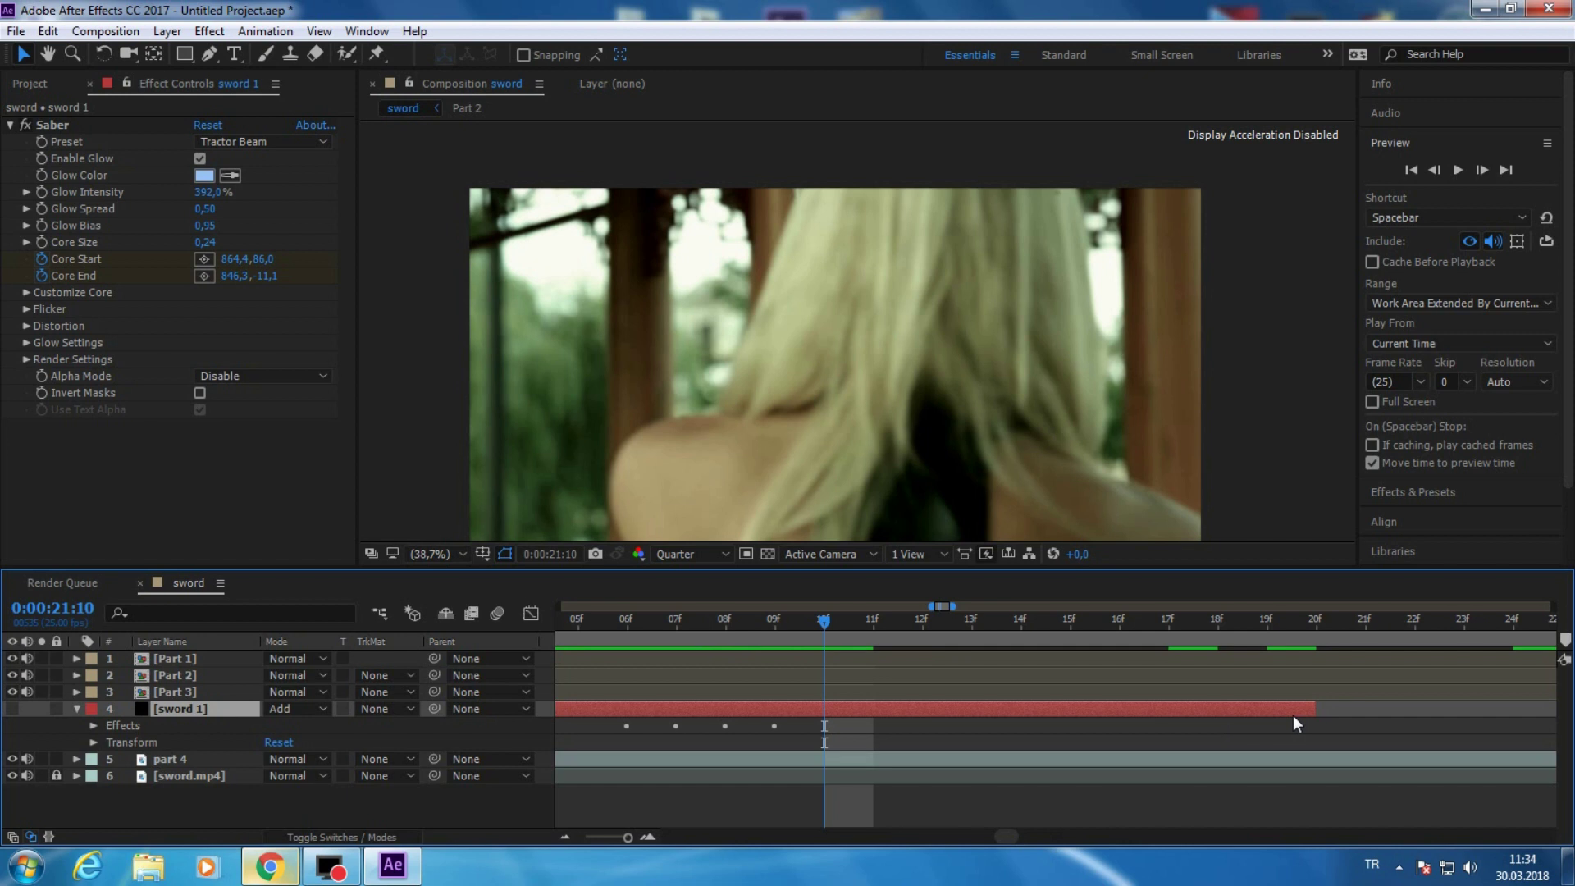
drag(1314, 709, 830, 711)
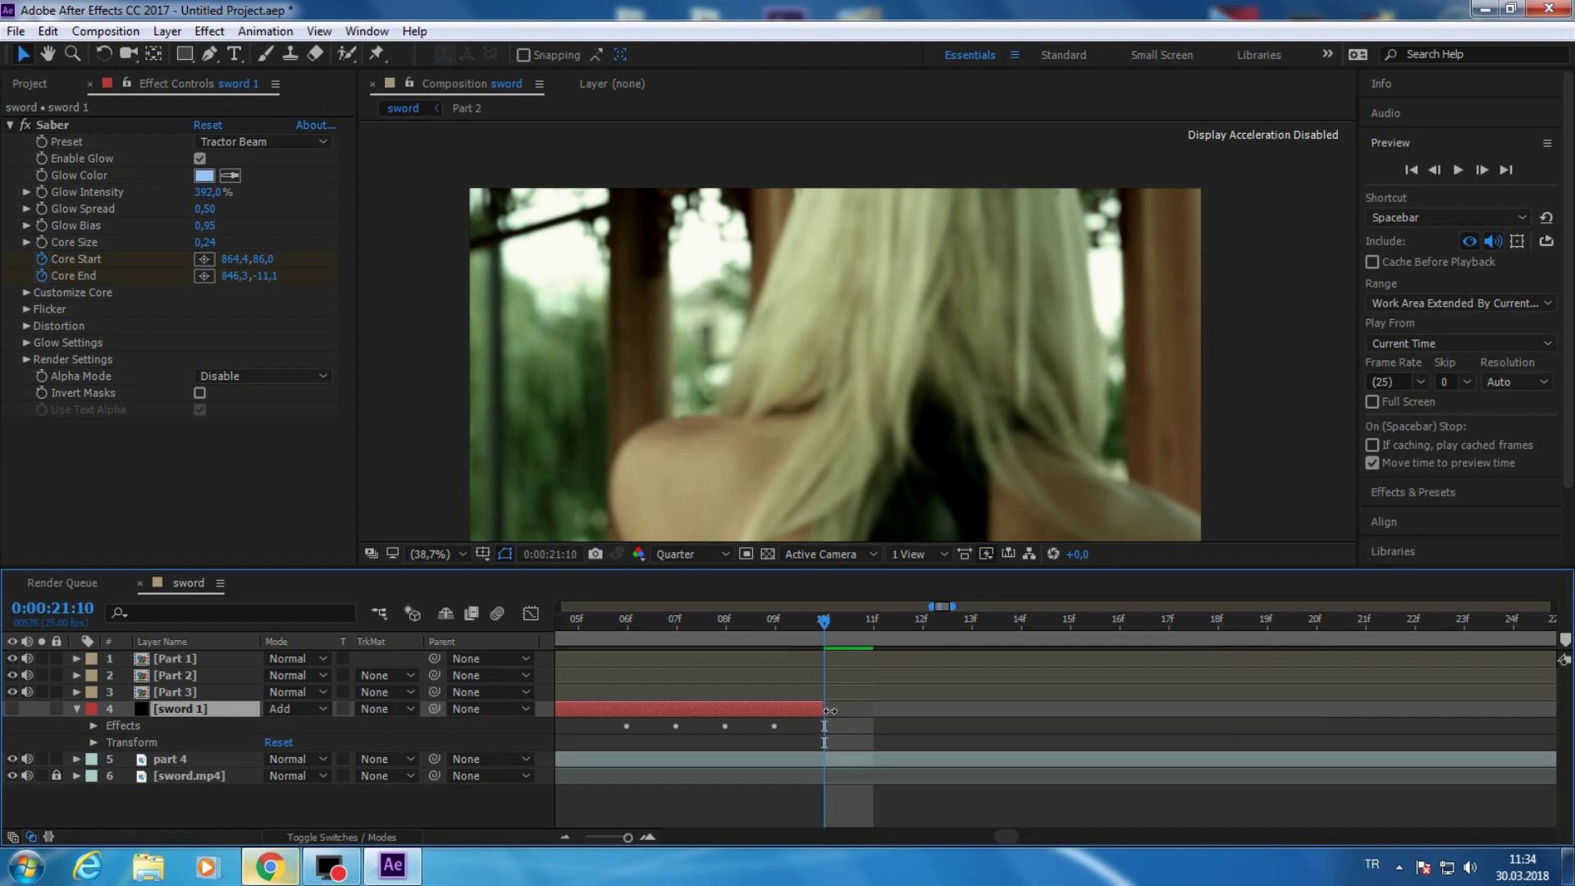
key(semicolon)
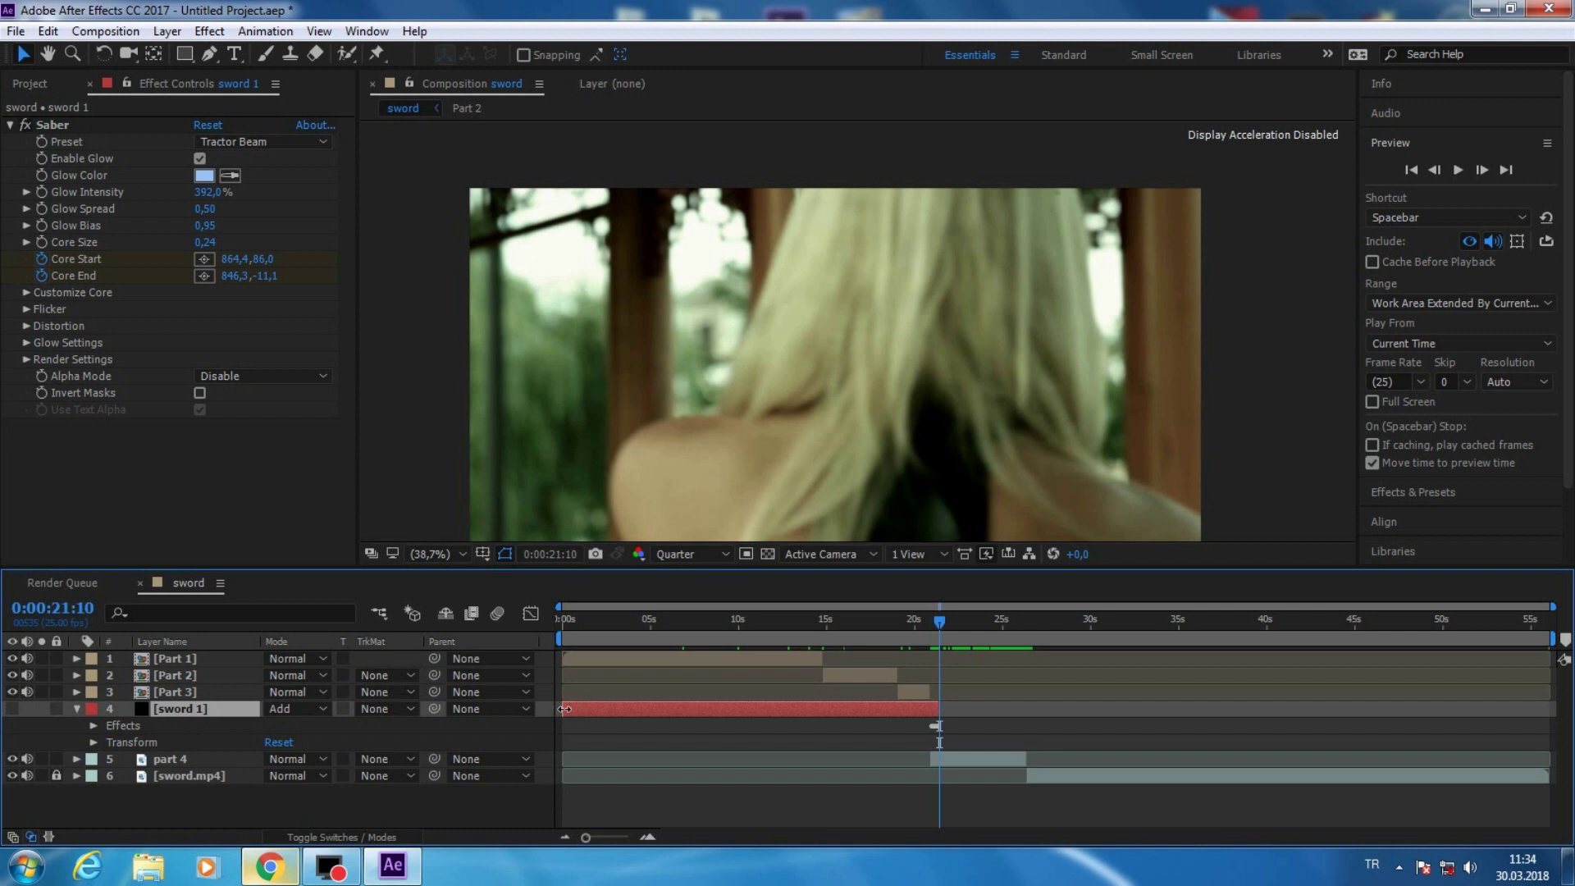
- Move sword 1's in point to just before its keyframes and preview the blade
drag(565, 709, 935, 726)
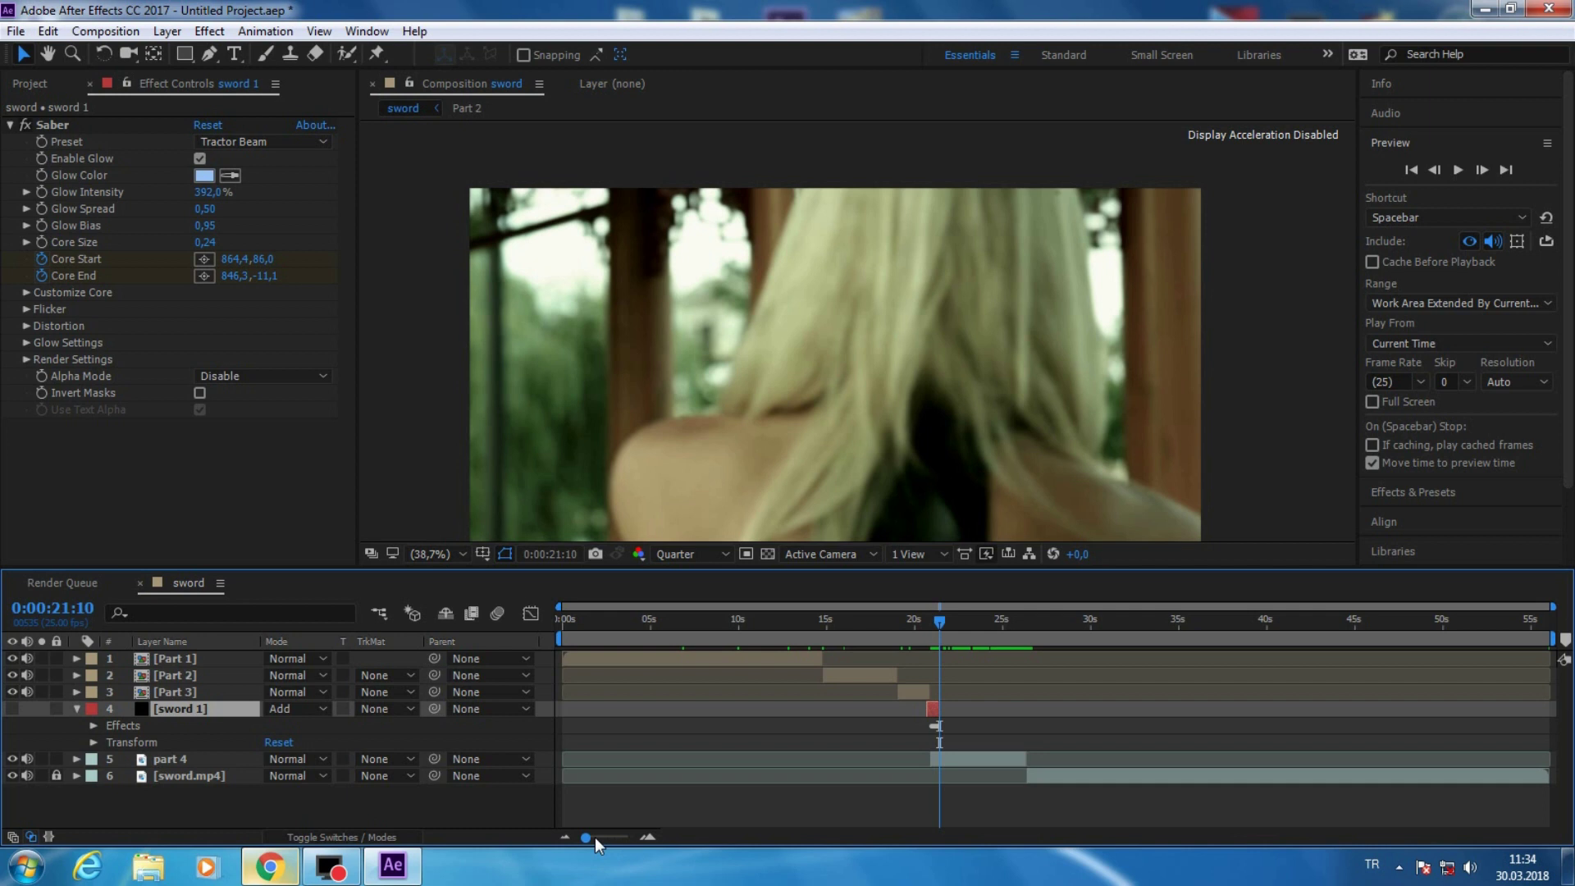
key(semicolon)
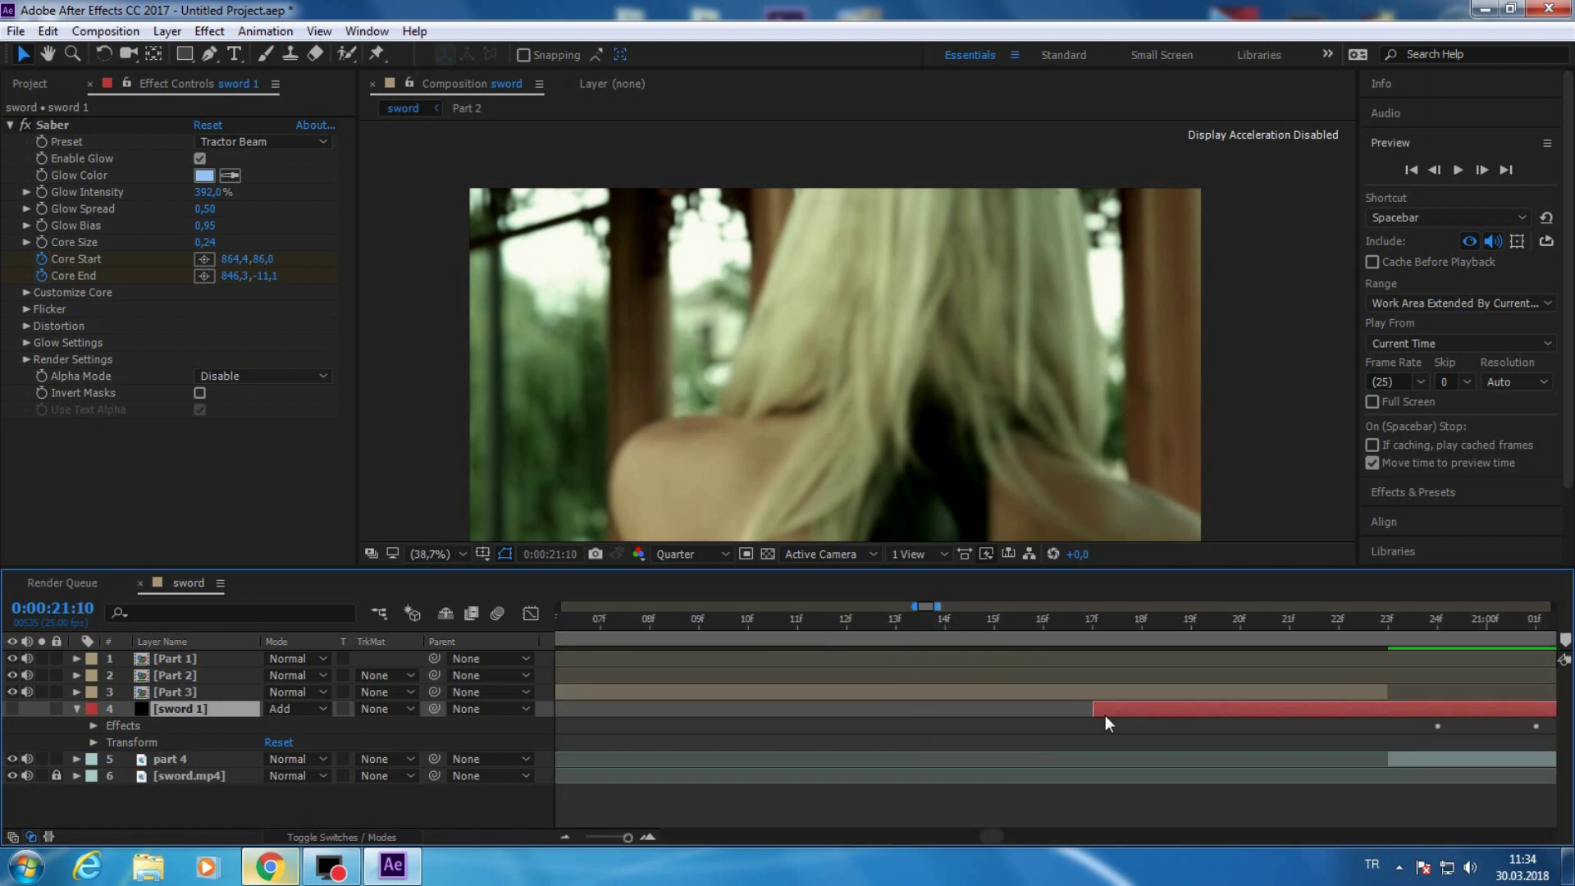
drag(1096, 710, 1390, 713)
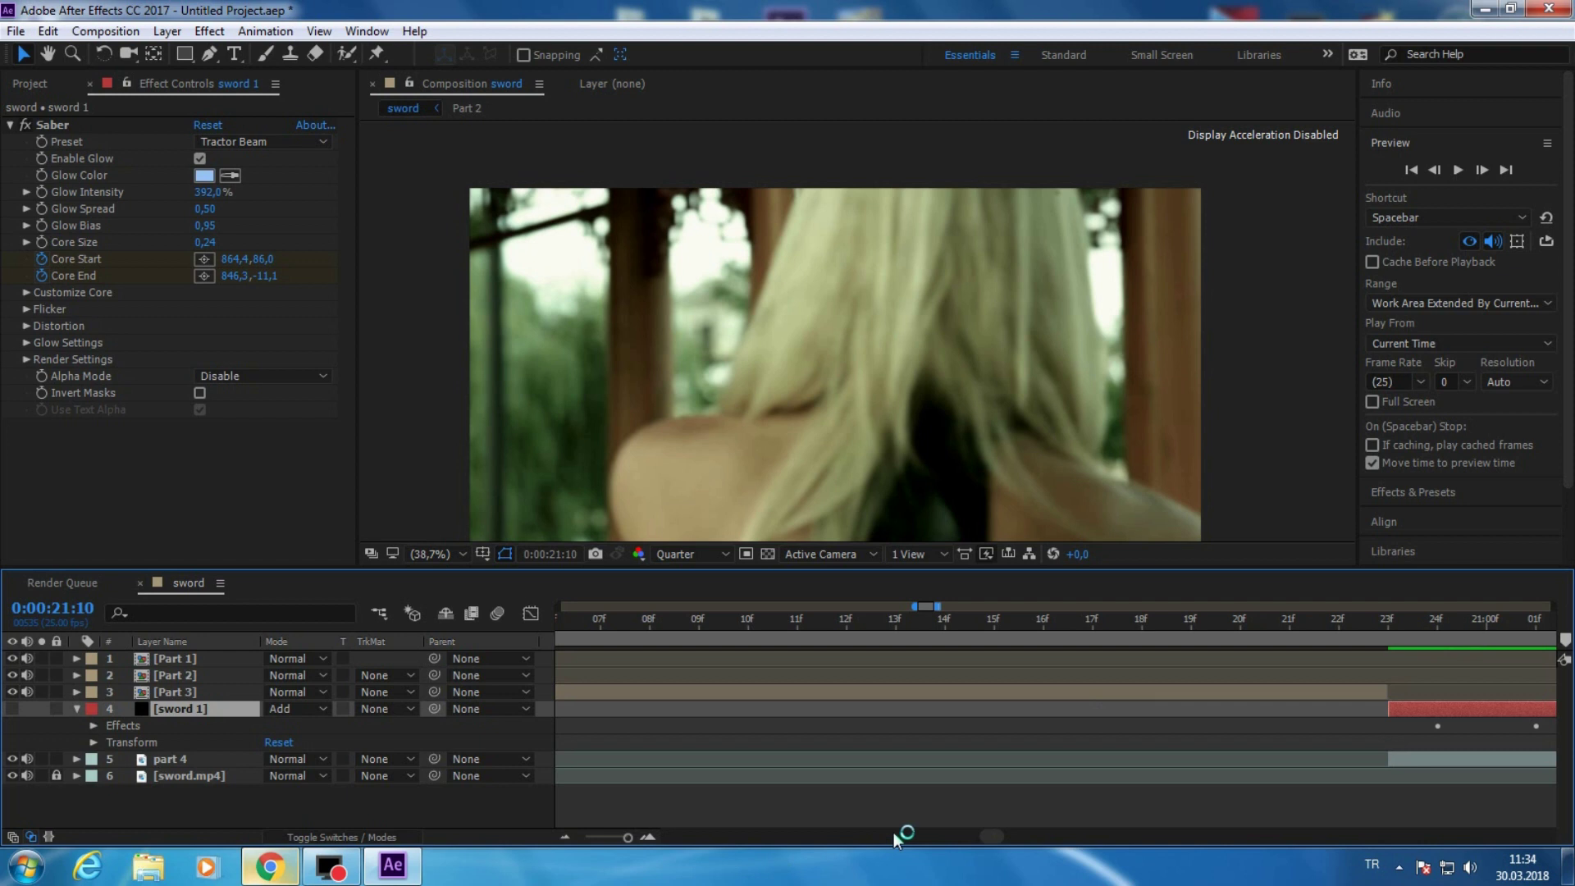
key(semicolon)
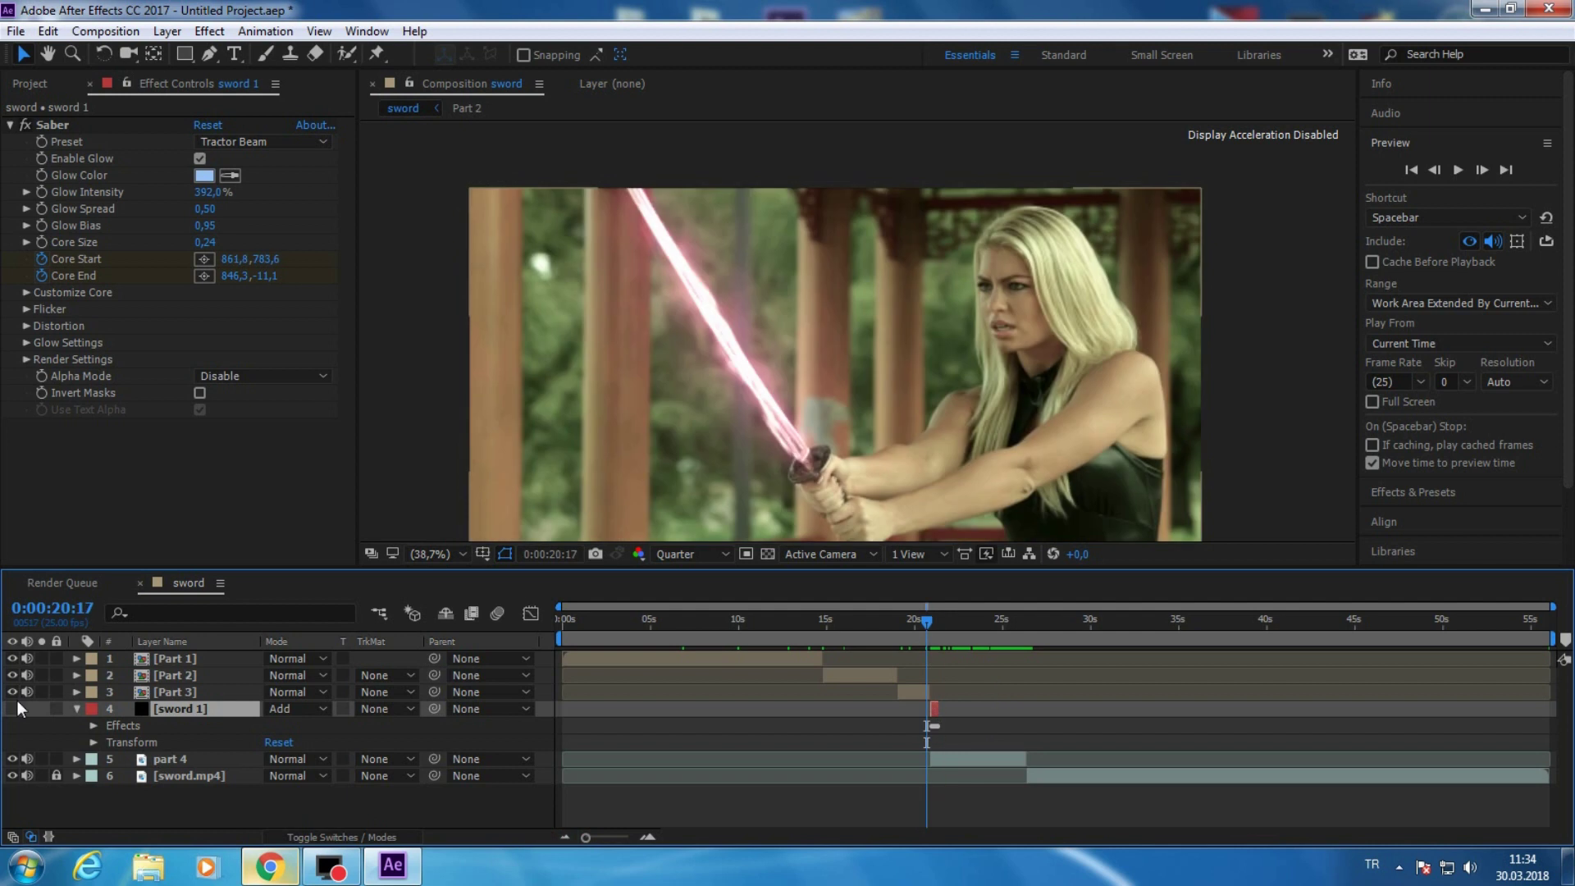
click(1456, 169)
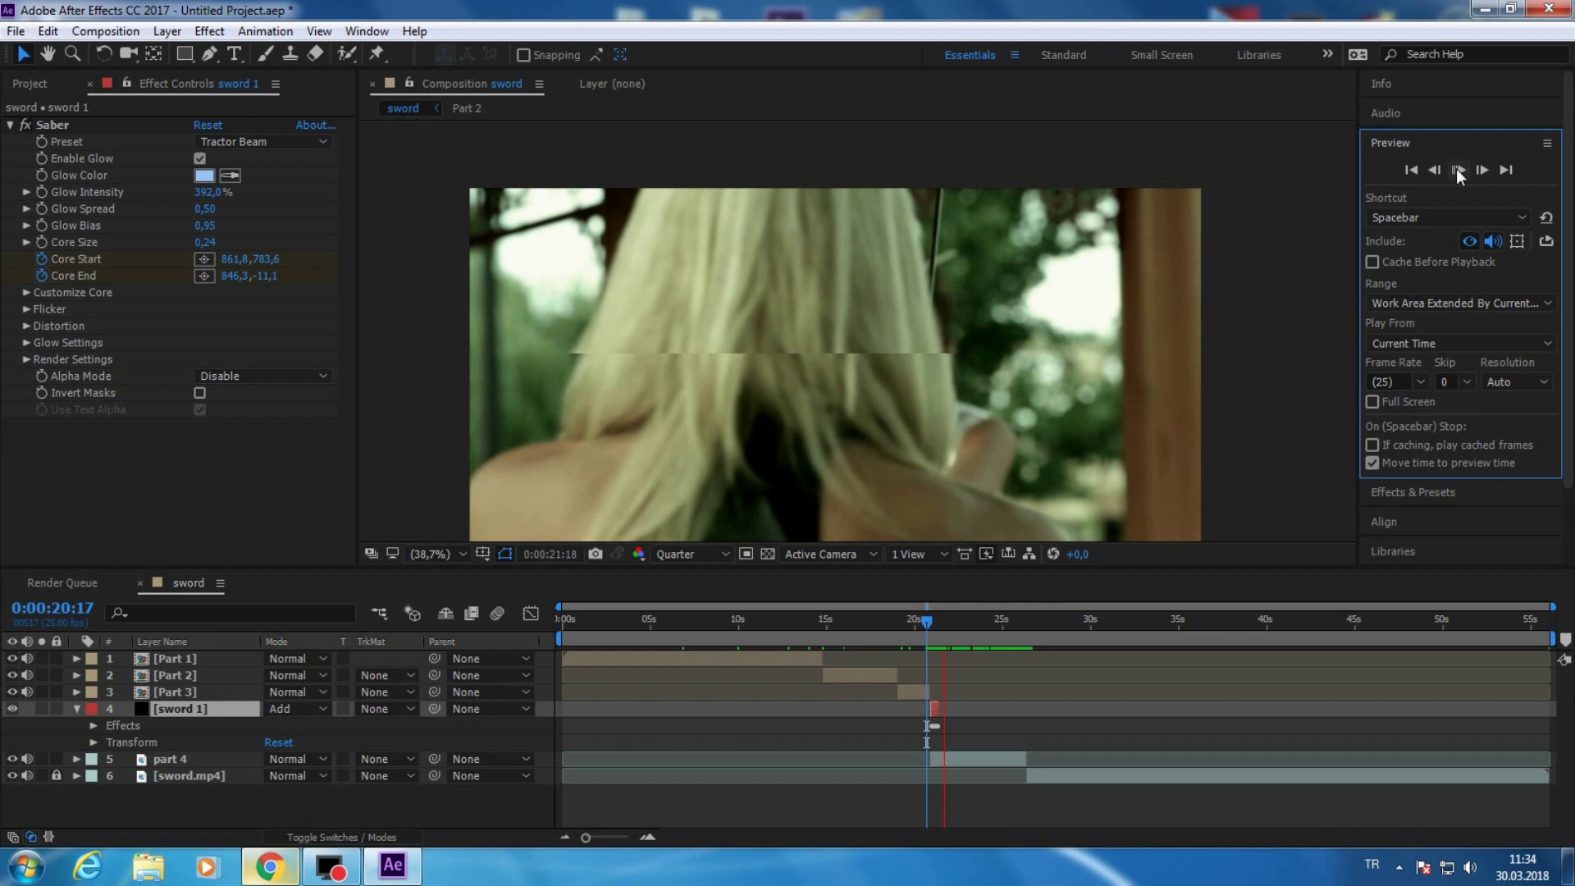
click(1456, 169)
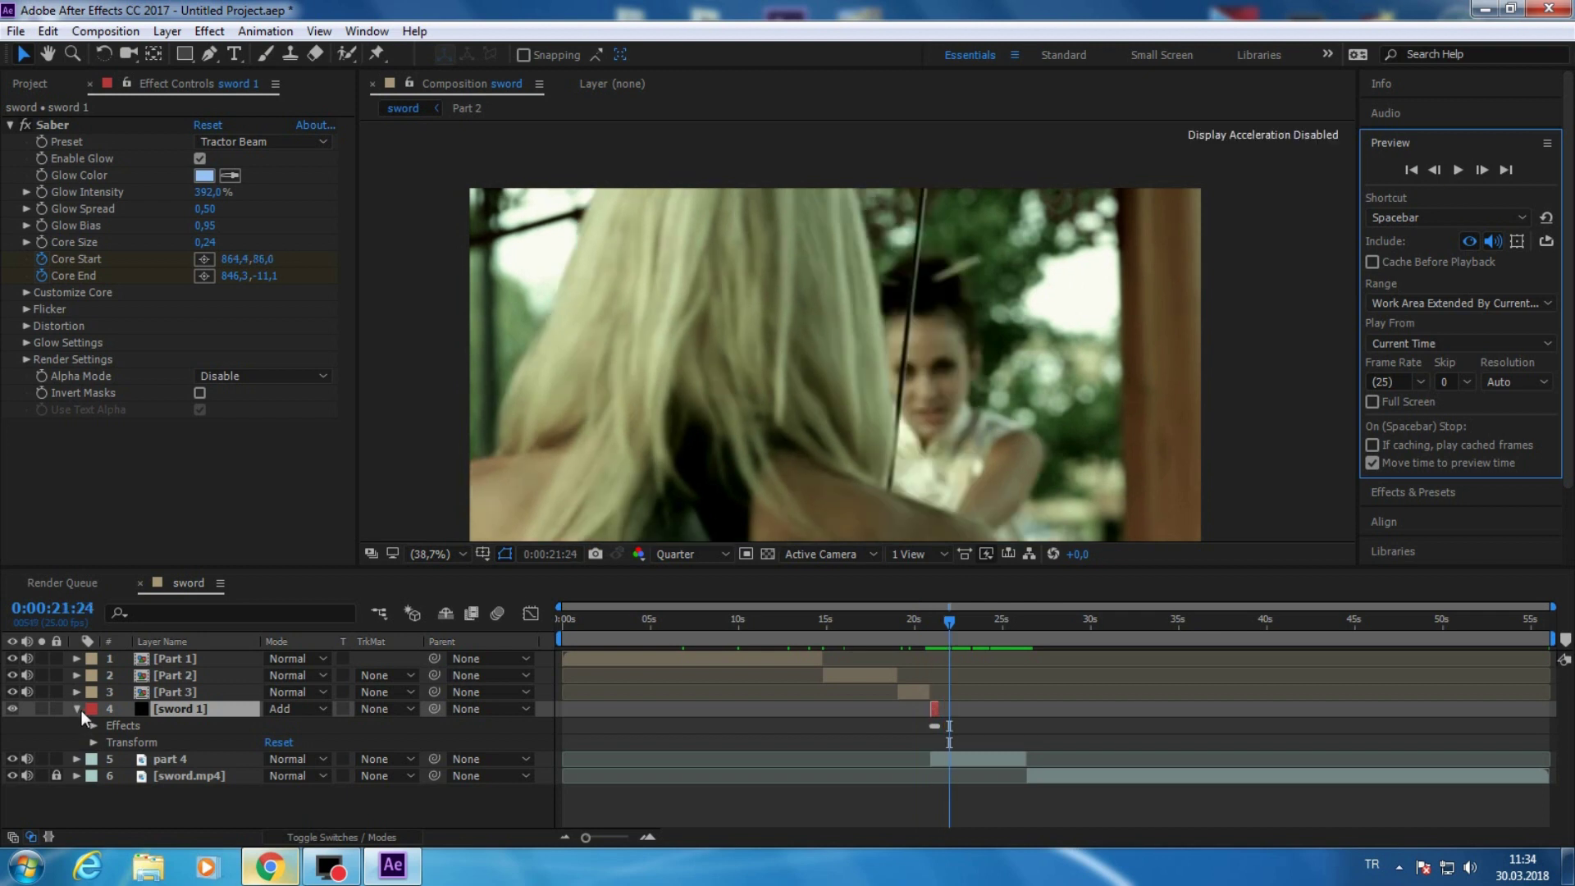
click(78, 710)
right_click(285, 785)
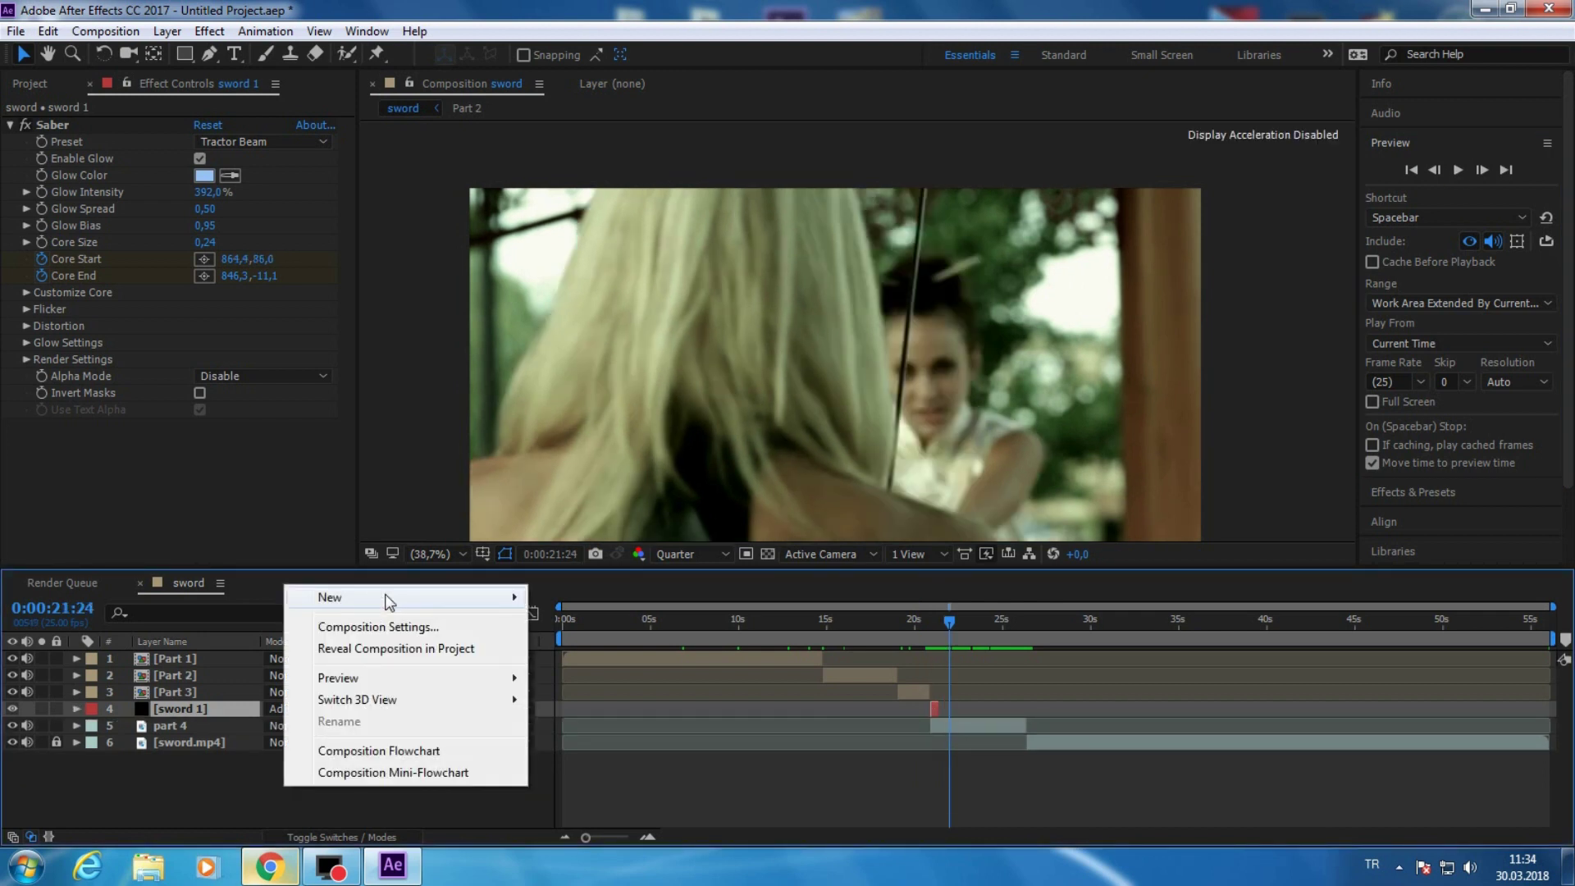
- Create a new solid named sword and apply the Saber effect to it
click(604, 648)
text(sword)
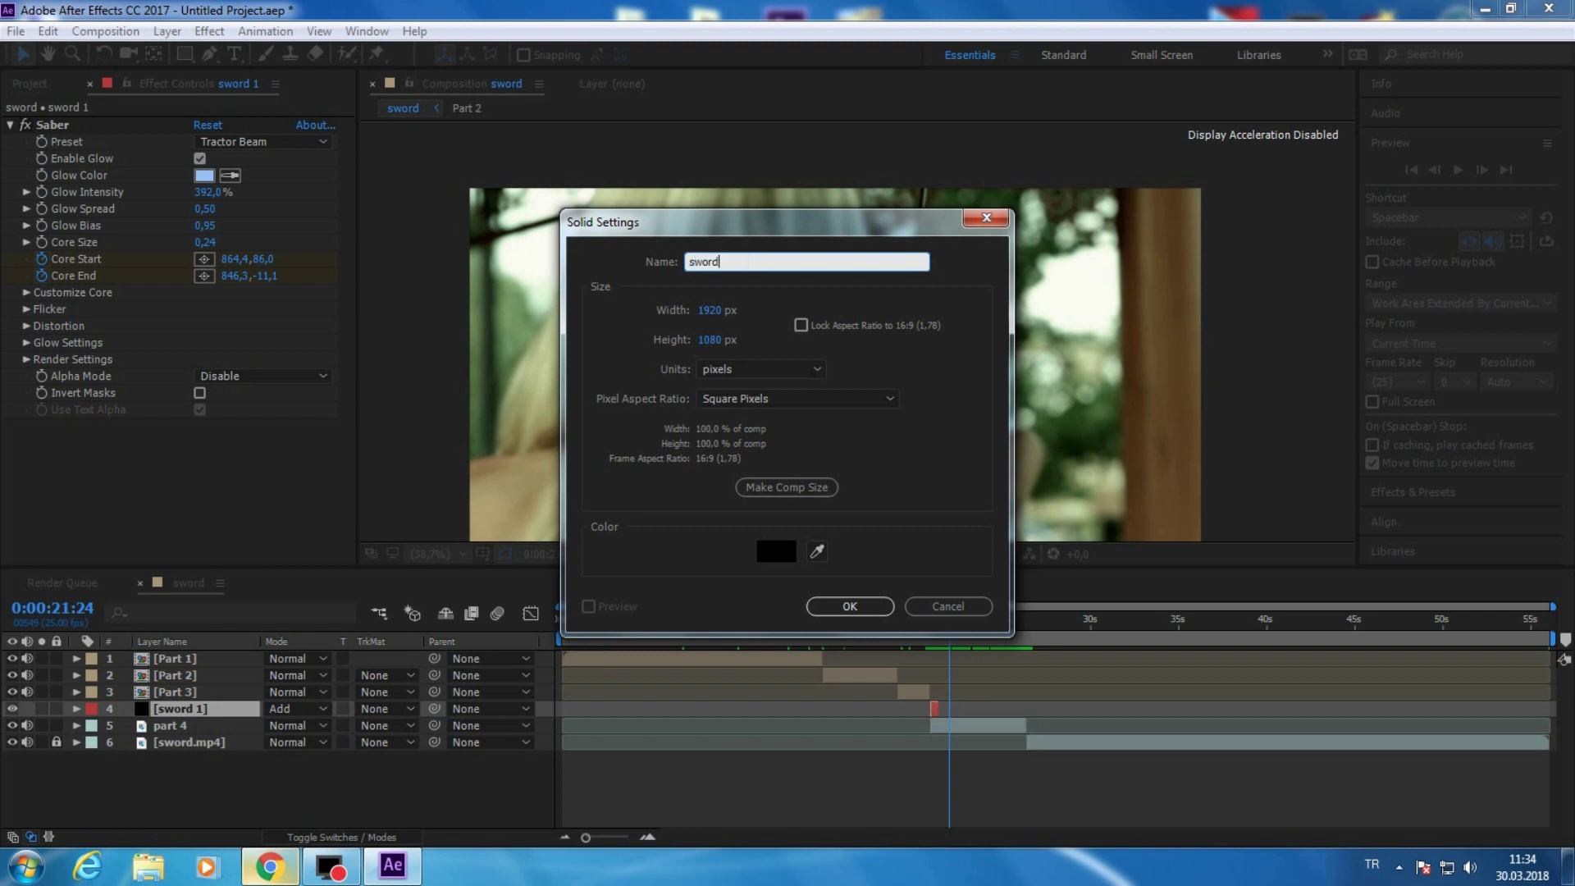
key(Return)
click(209, 31)
click(238, 69)
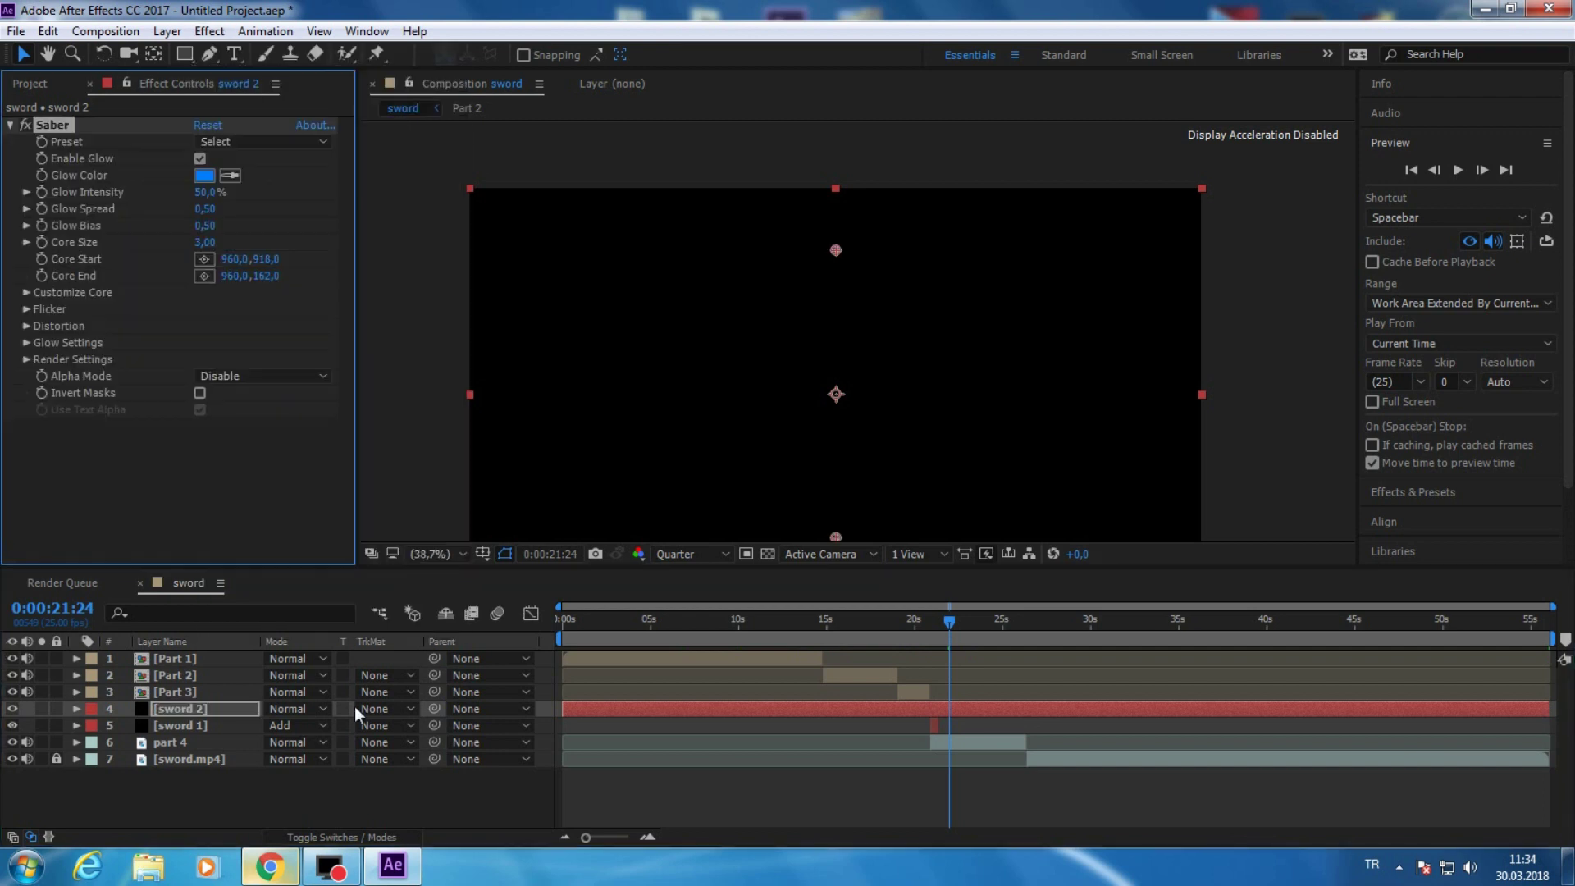
- Set sword 2 to Add mode and lay the blade's tip and base along the second sword
click(297, 709)
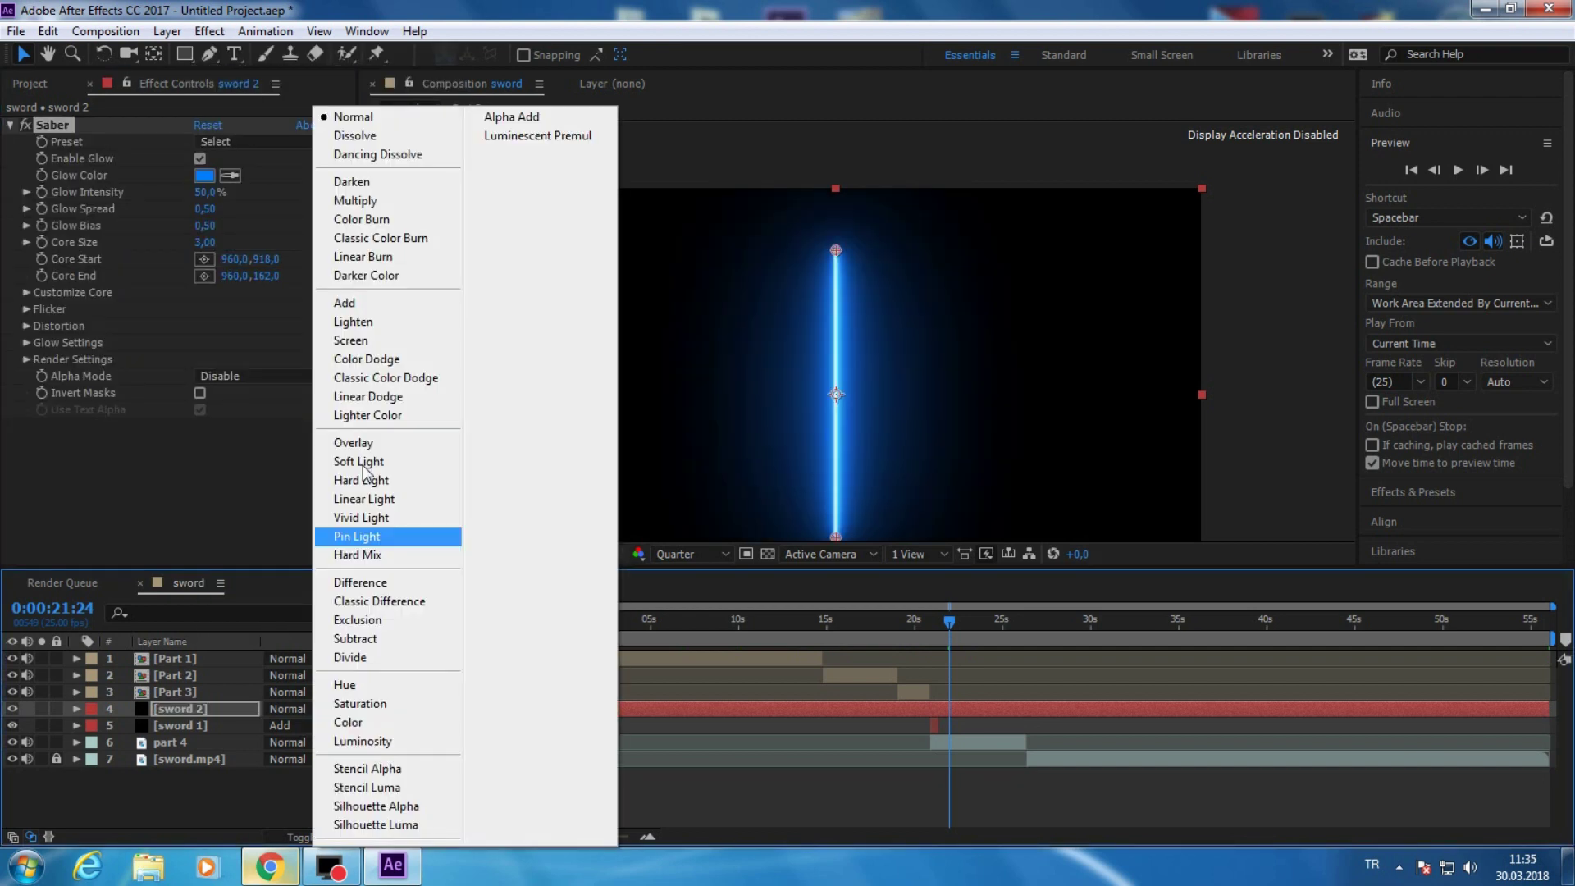
click(344, 303)
drag(836, 251, 922, 179)
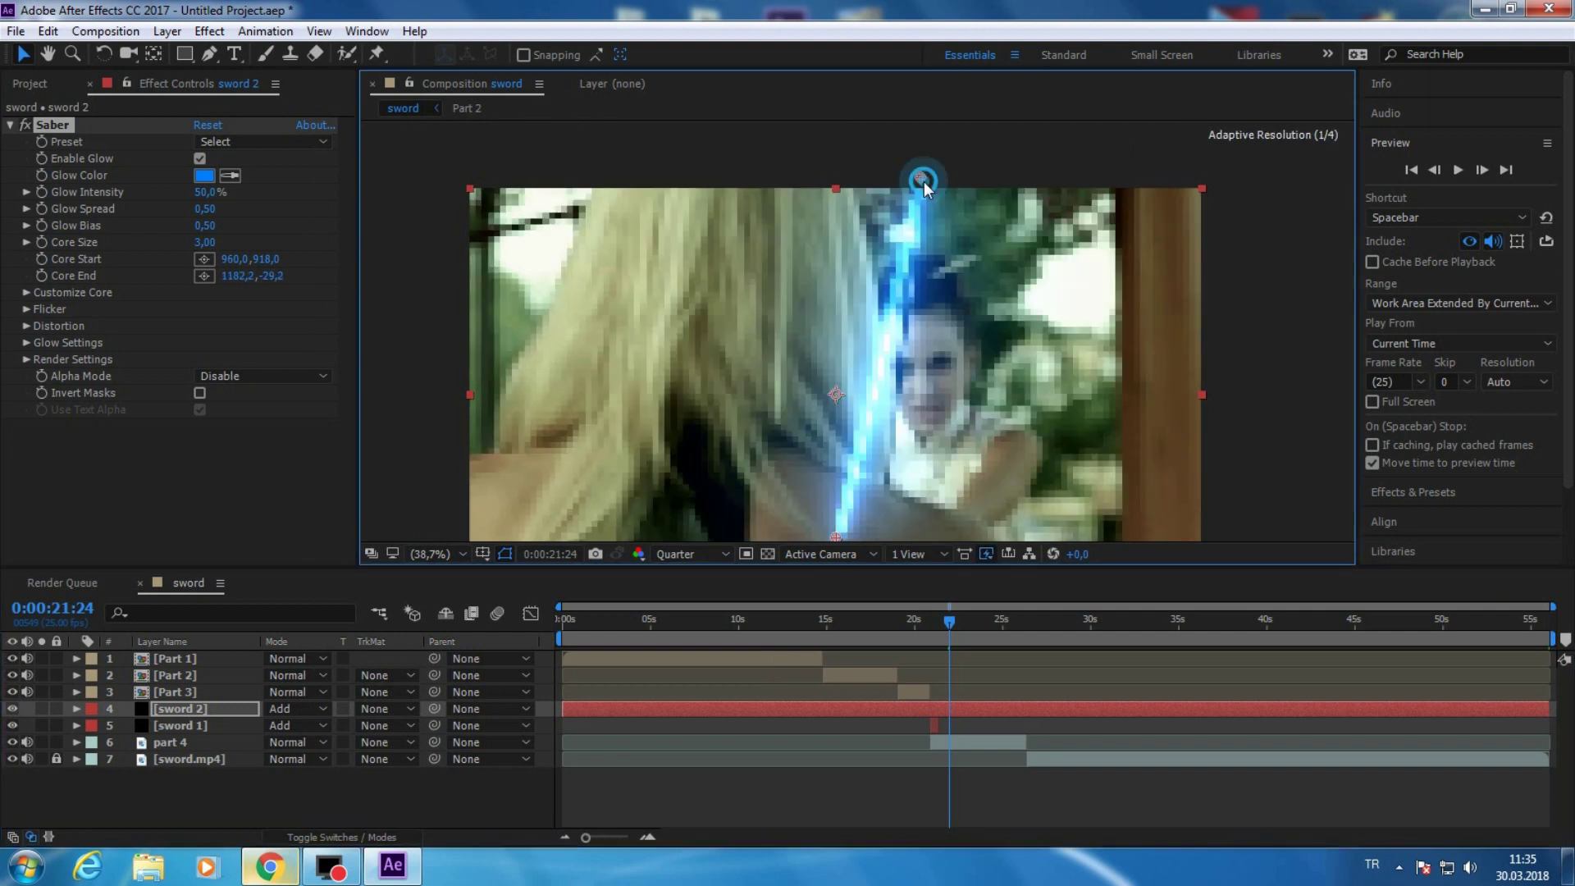
drag(836, 538, 887, 484)
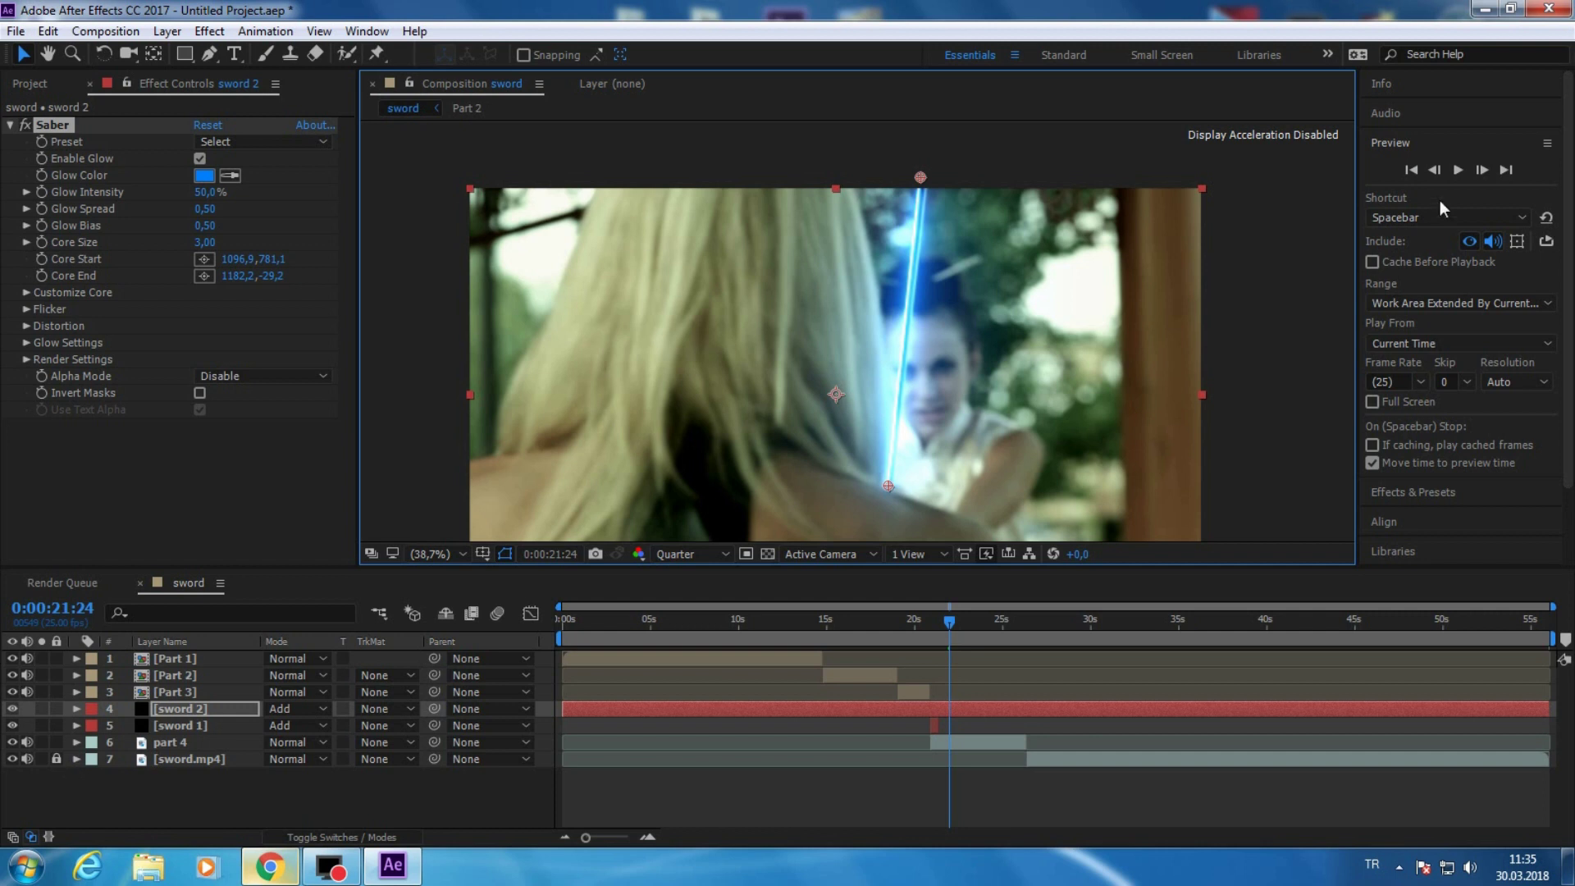
- At 21:18, fit the blade's Core End and Core Start to the barely visible sword tip
click(1436, 169)
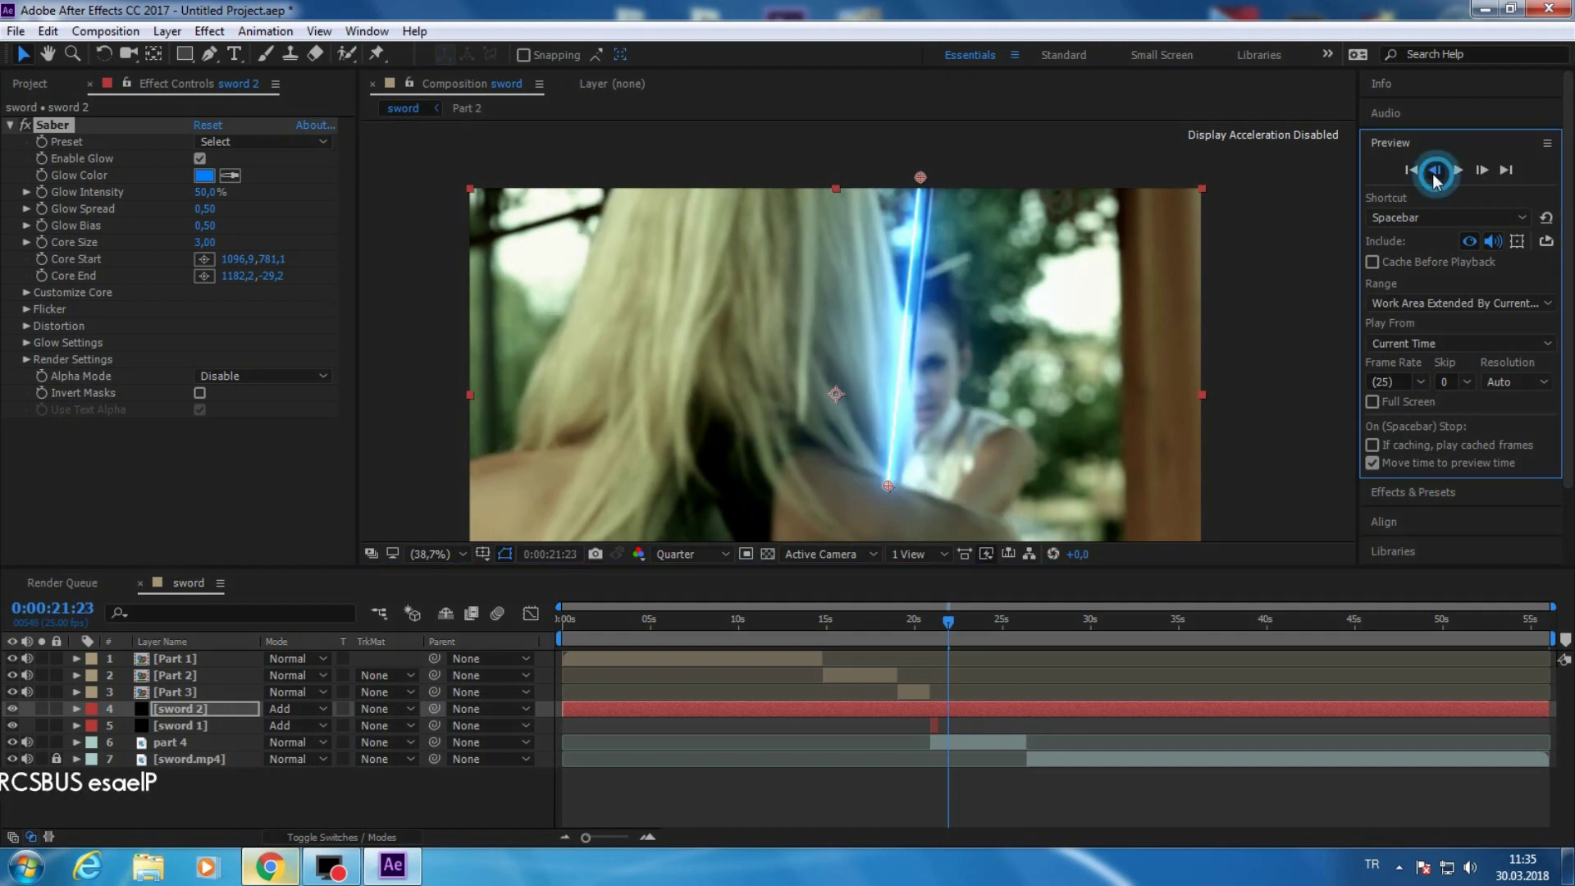
click(1435, 174)
click(1435, 174)
click(1436, 174)
click(1435, 174)
click(1435, 170)
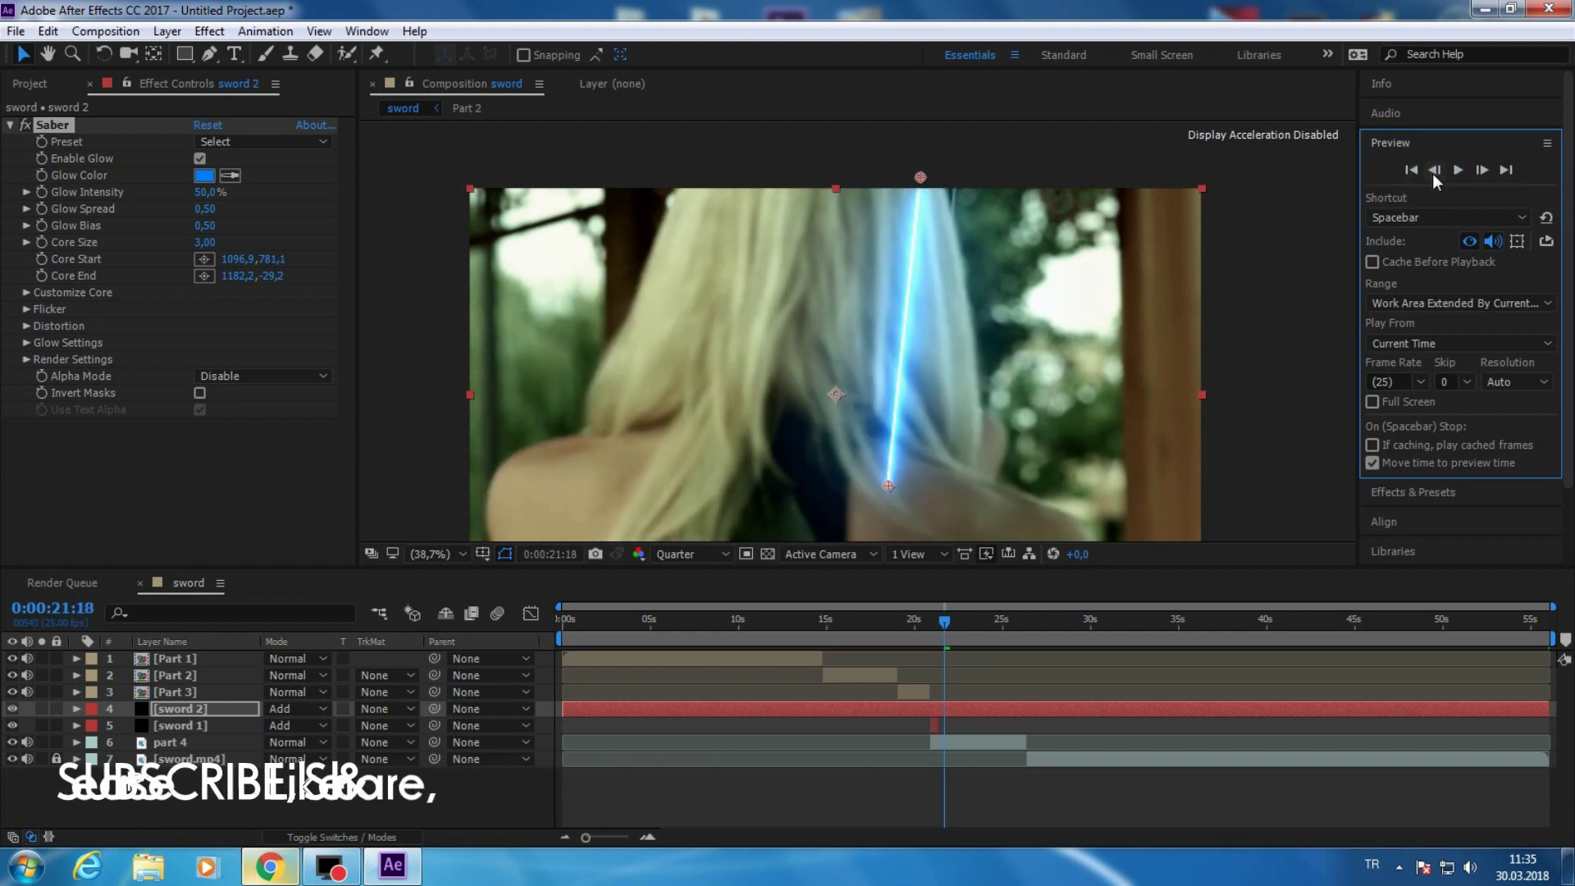
drag(920, 177, 957, 172)
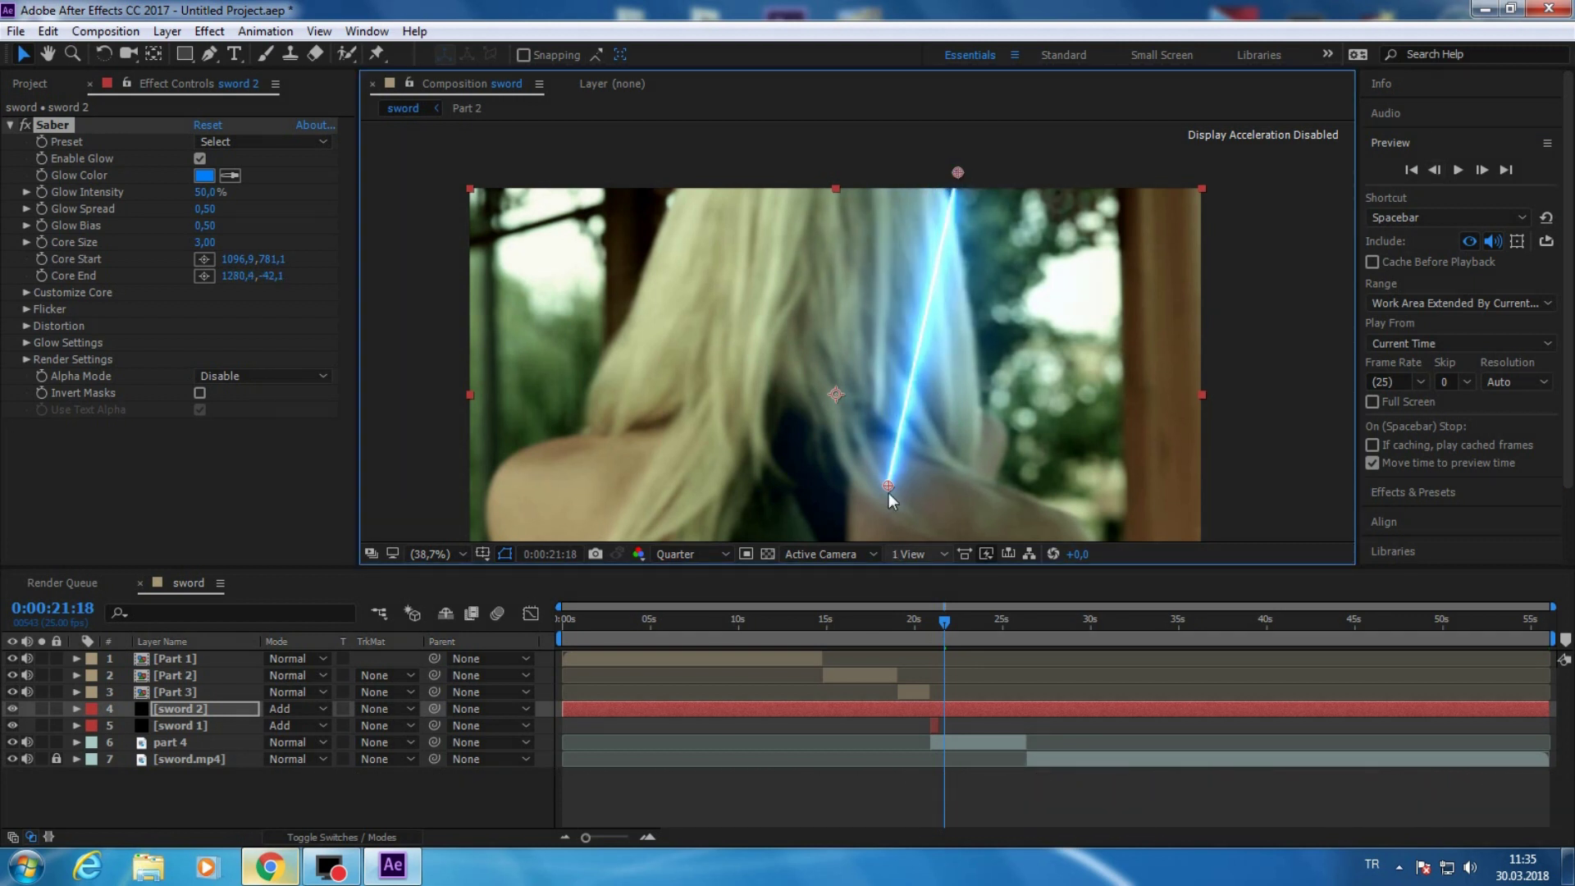
drag(887, 486, 954, 225)
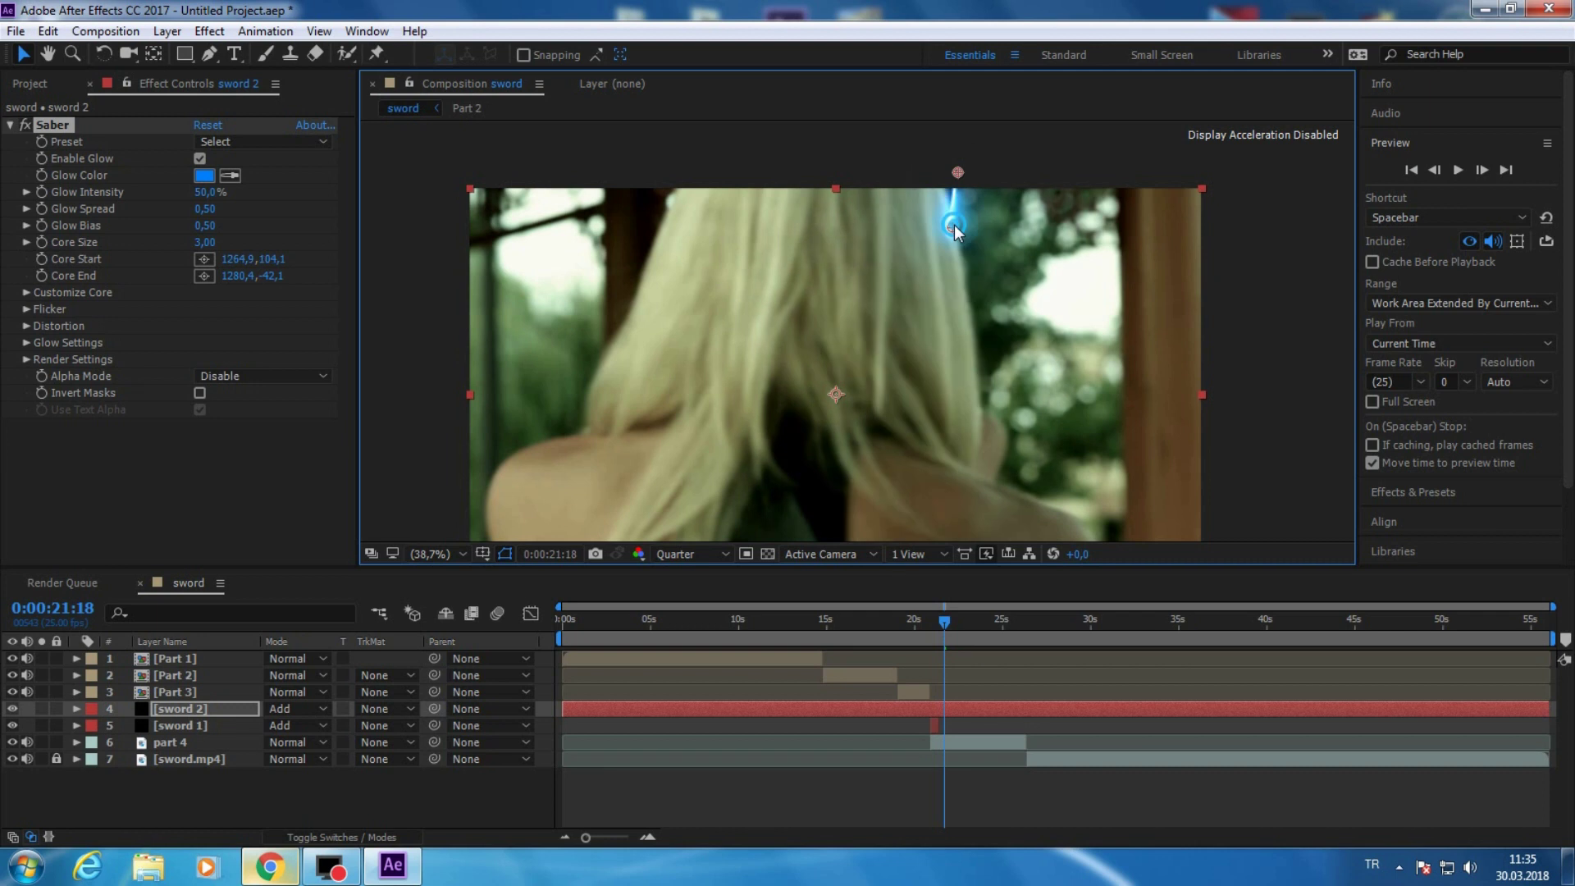
- Switch the sword 2 Saber to the Tractor Beam preset and expand the layer's keyframes
click(261, 141)
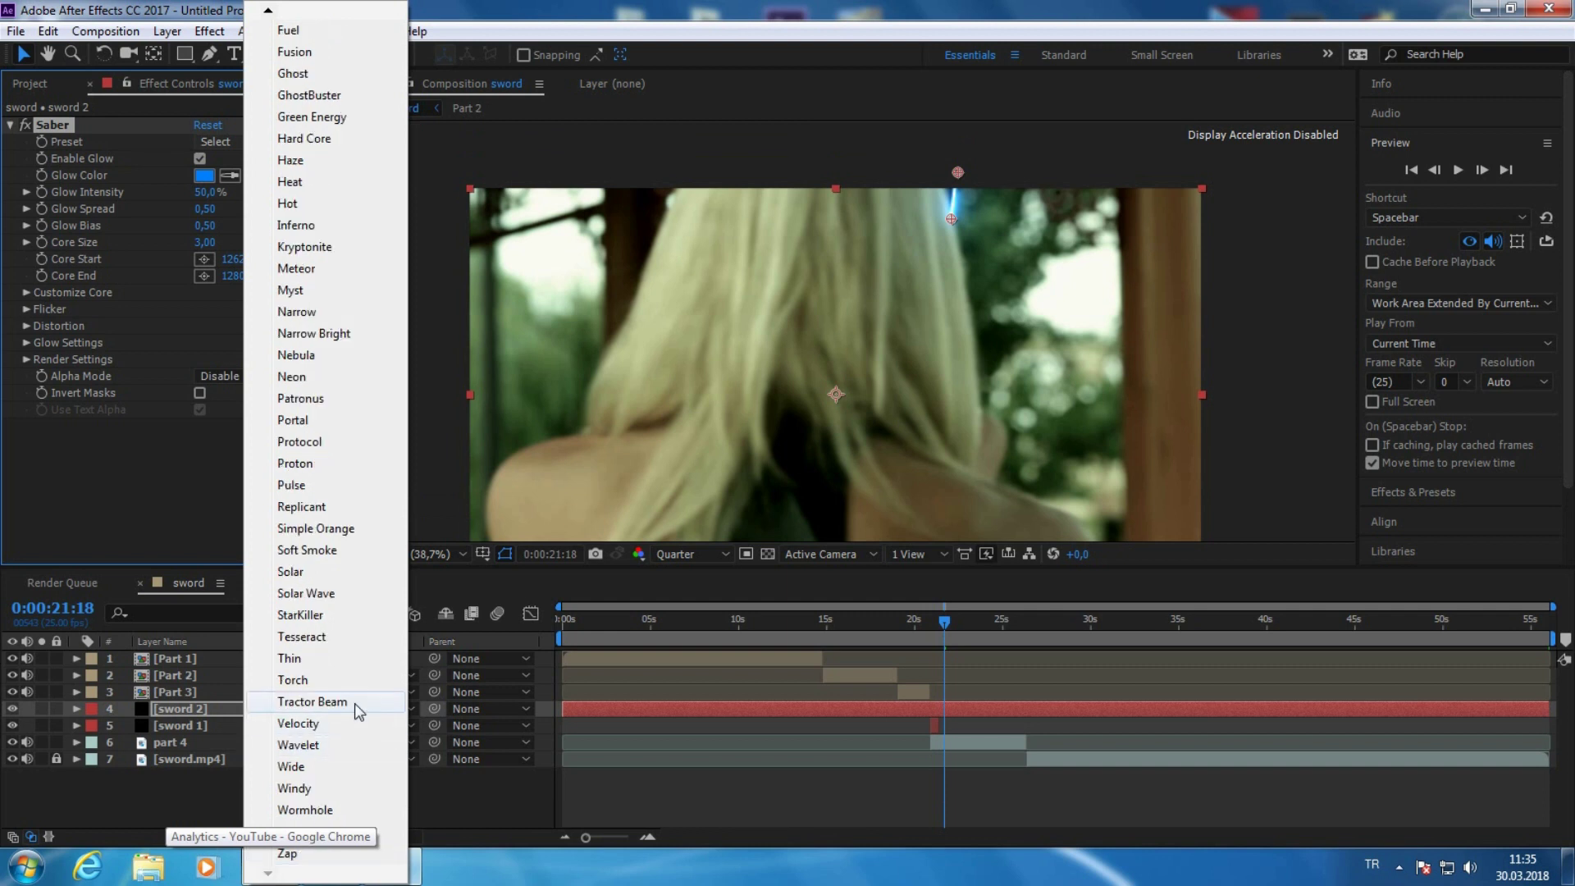
click(355, 703)
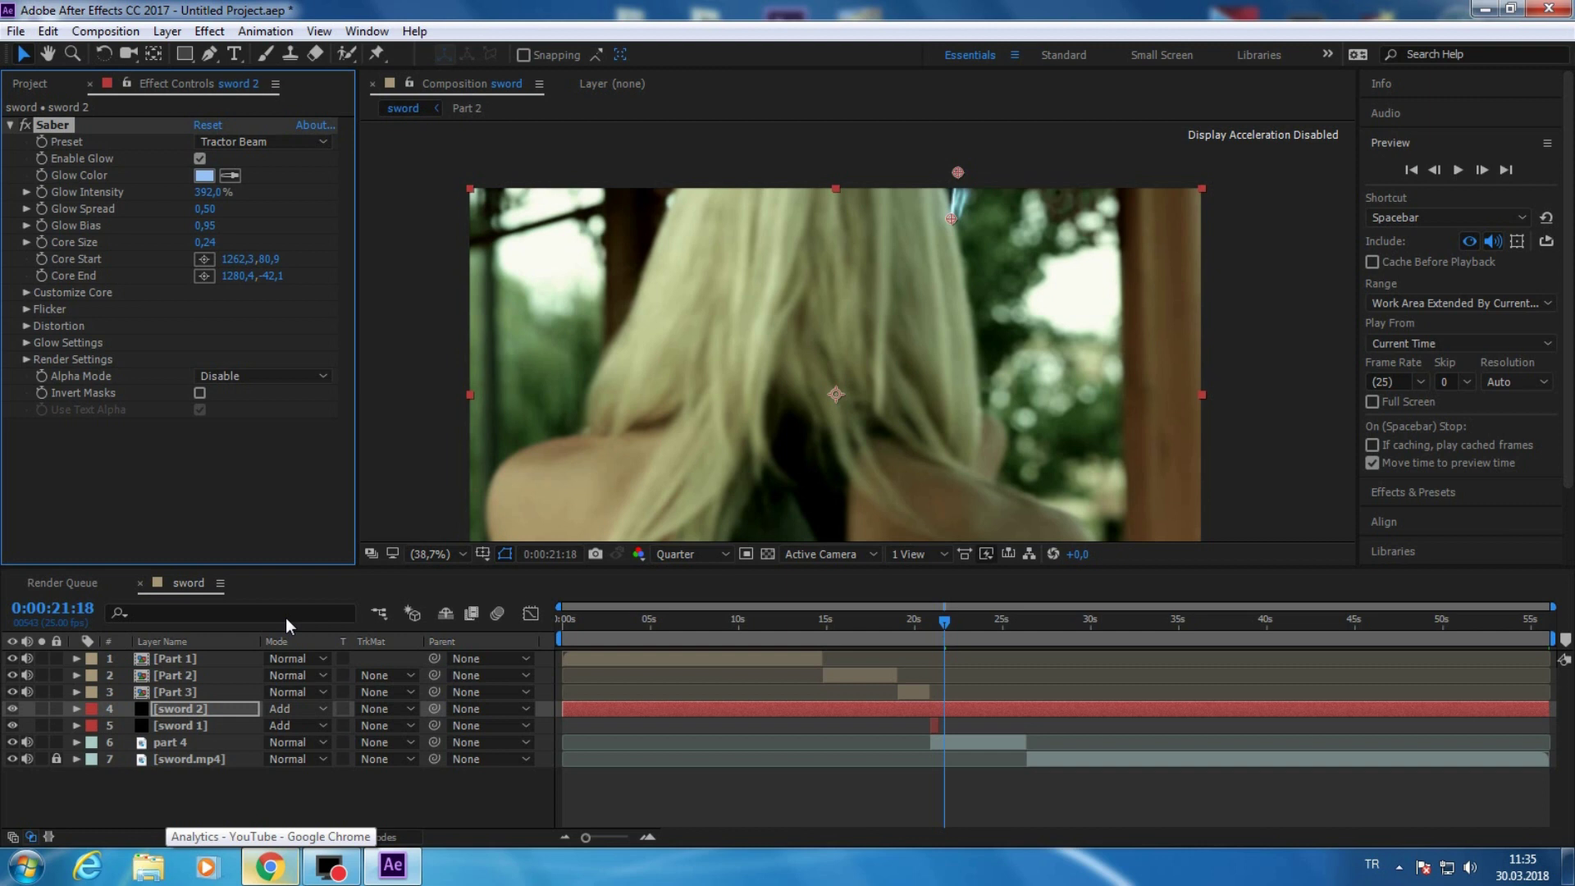
click(26, 359)
click(27, 358)
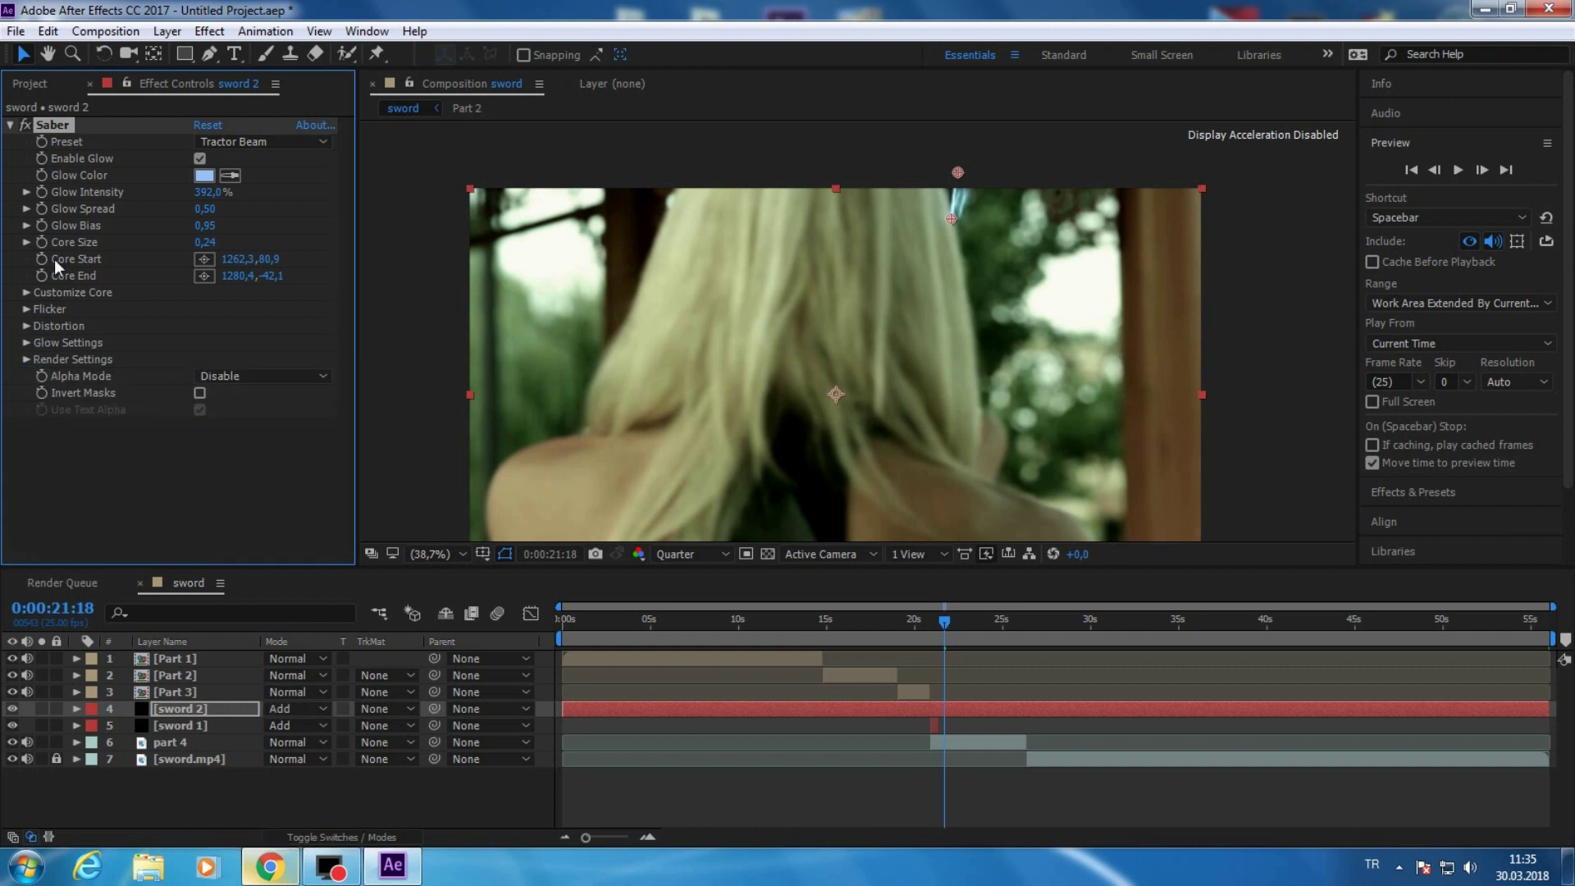
click(77, 709)
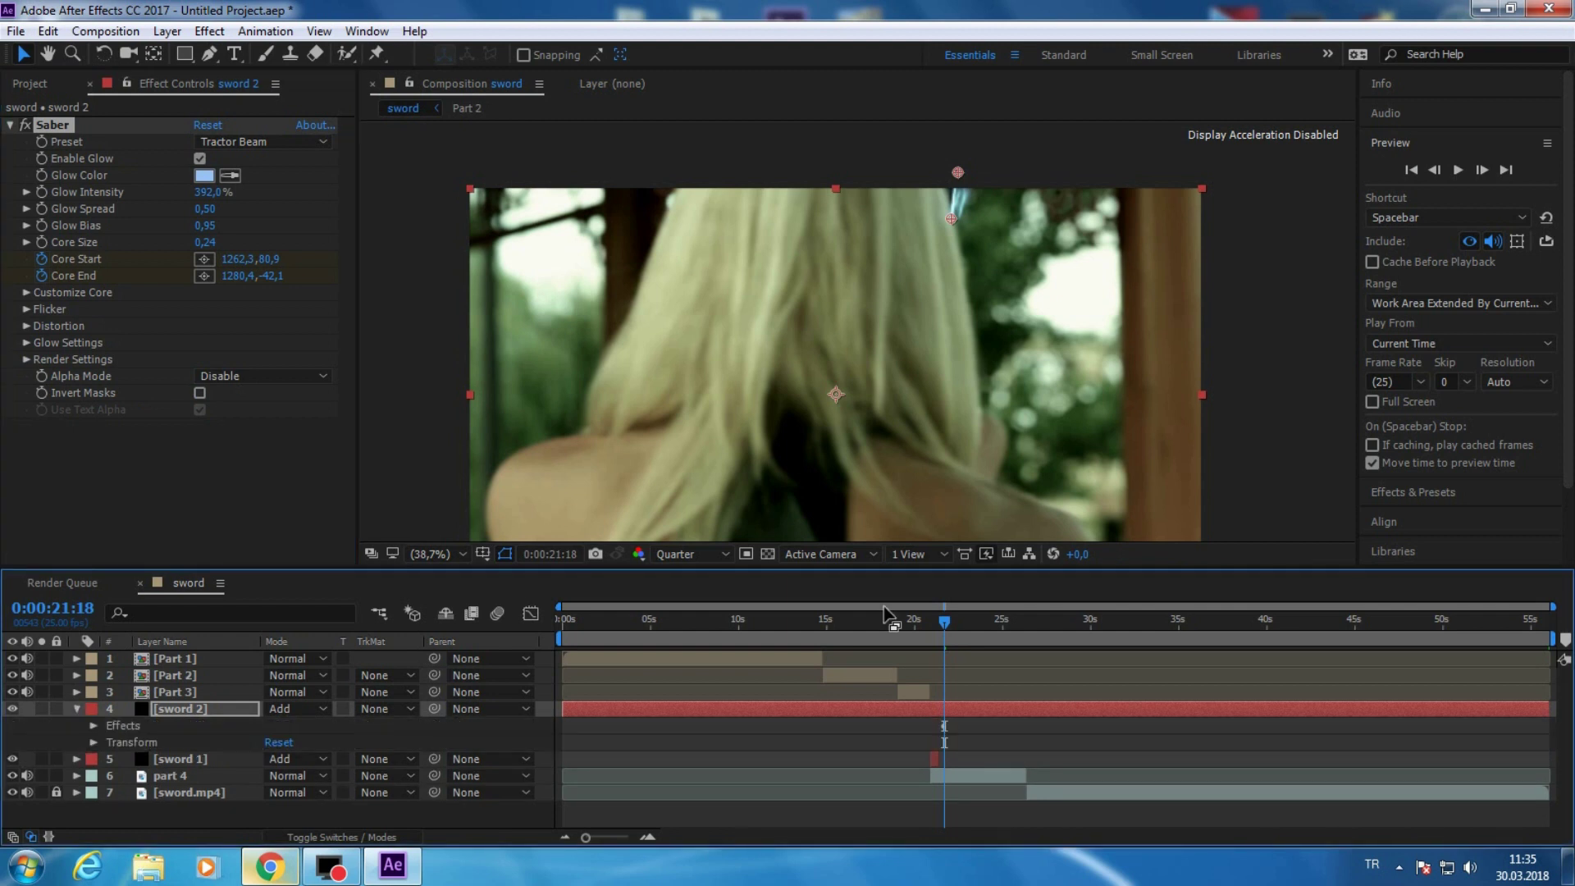
- Hide sword 2 and align its blade tip and base with the sword over the first frames
click(13, 709)
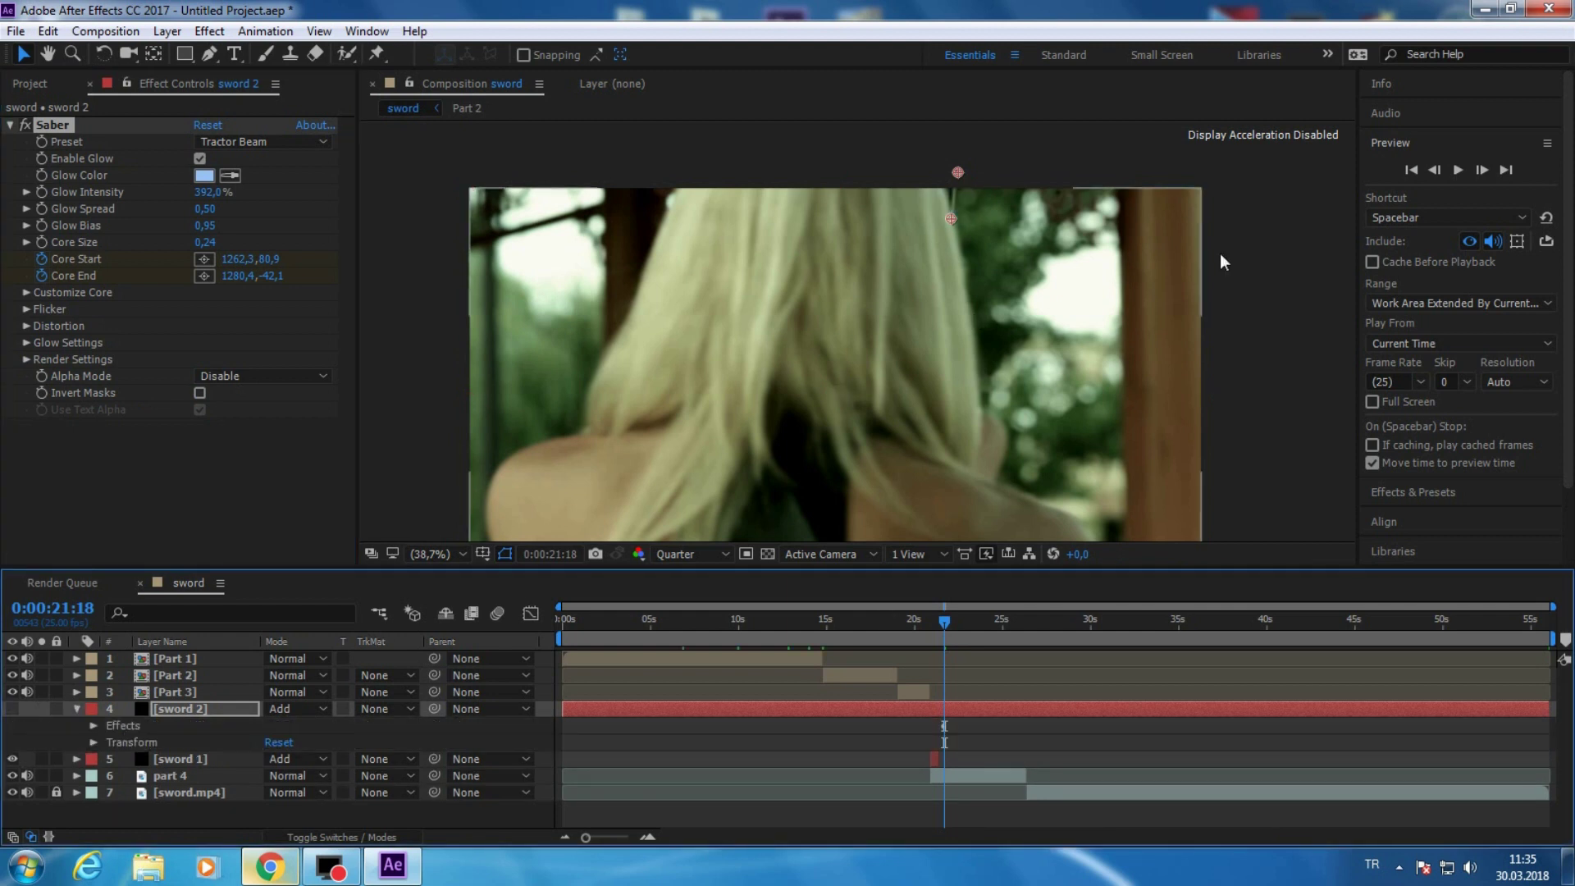
key(space)
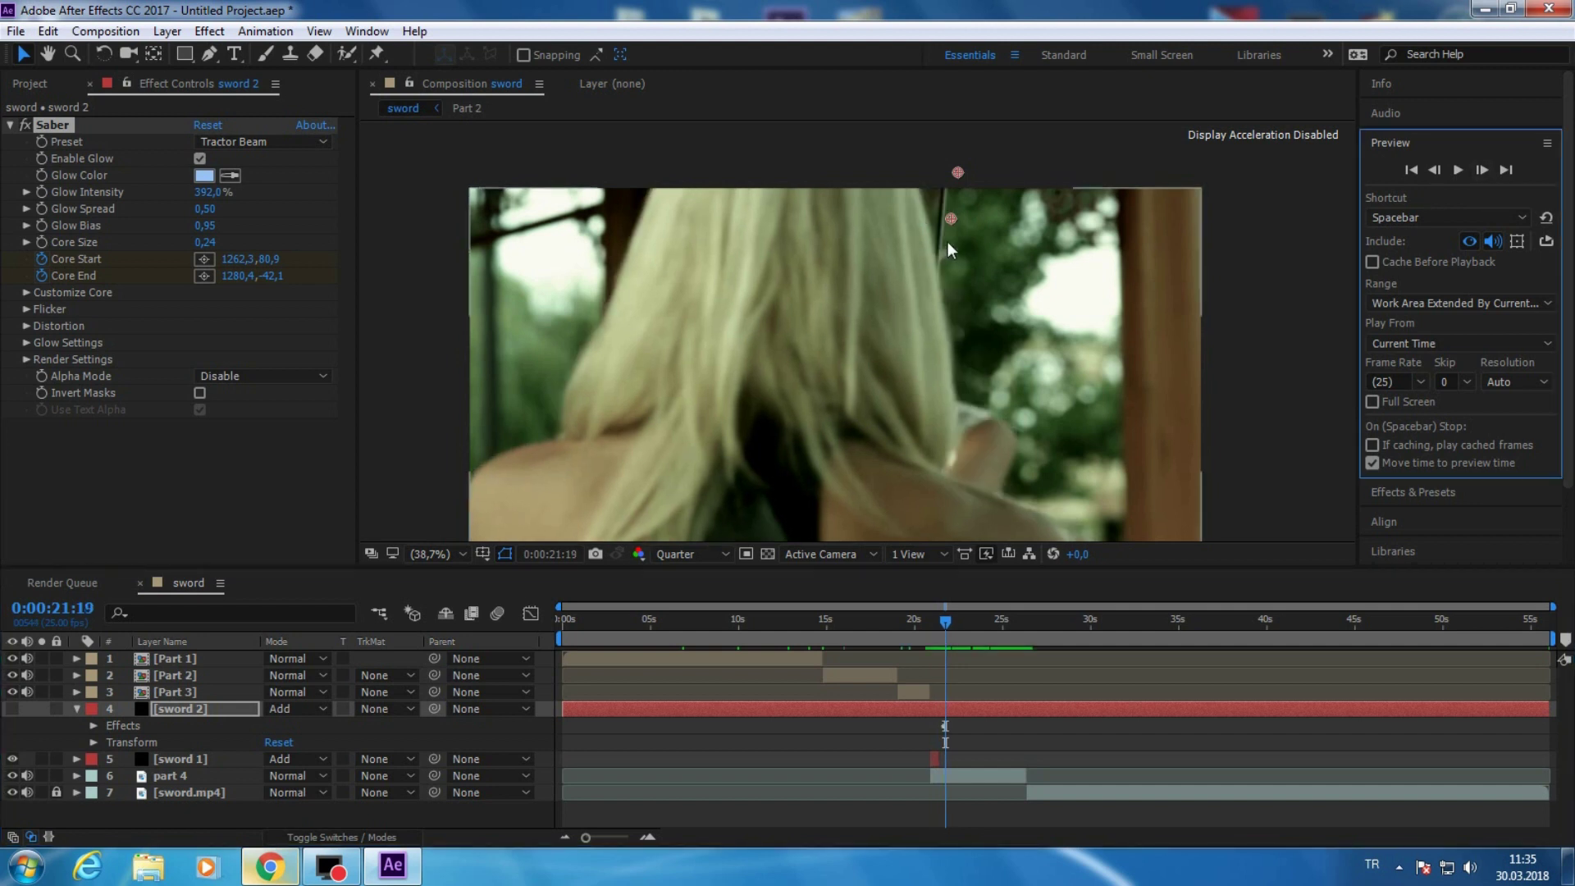
drag(957, 172, 949, 173)
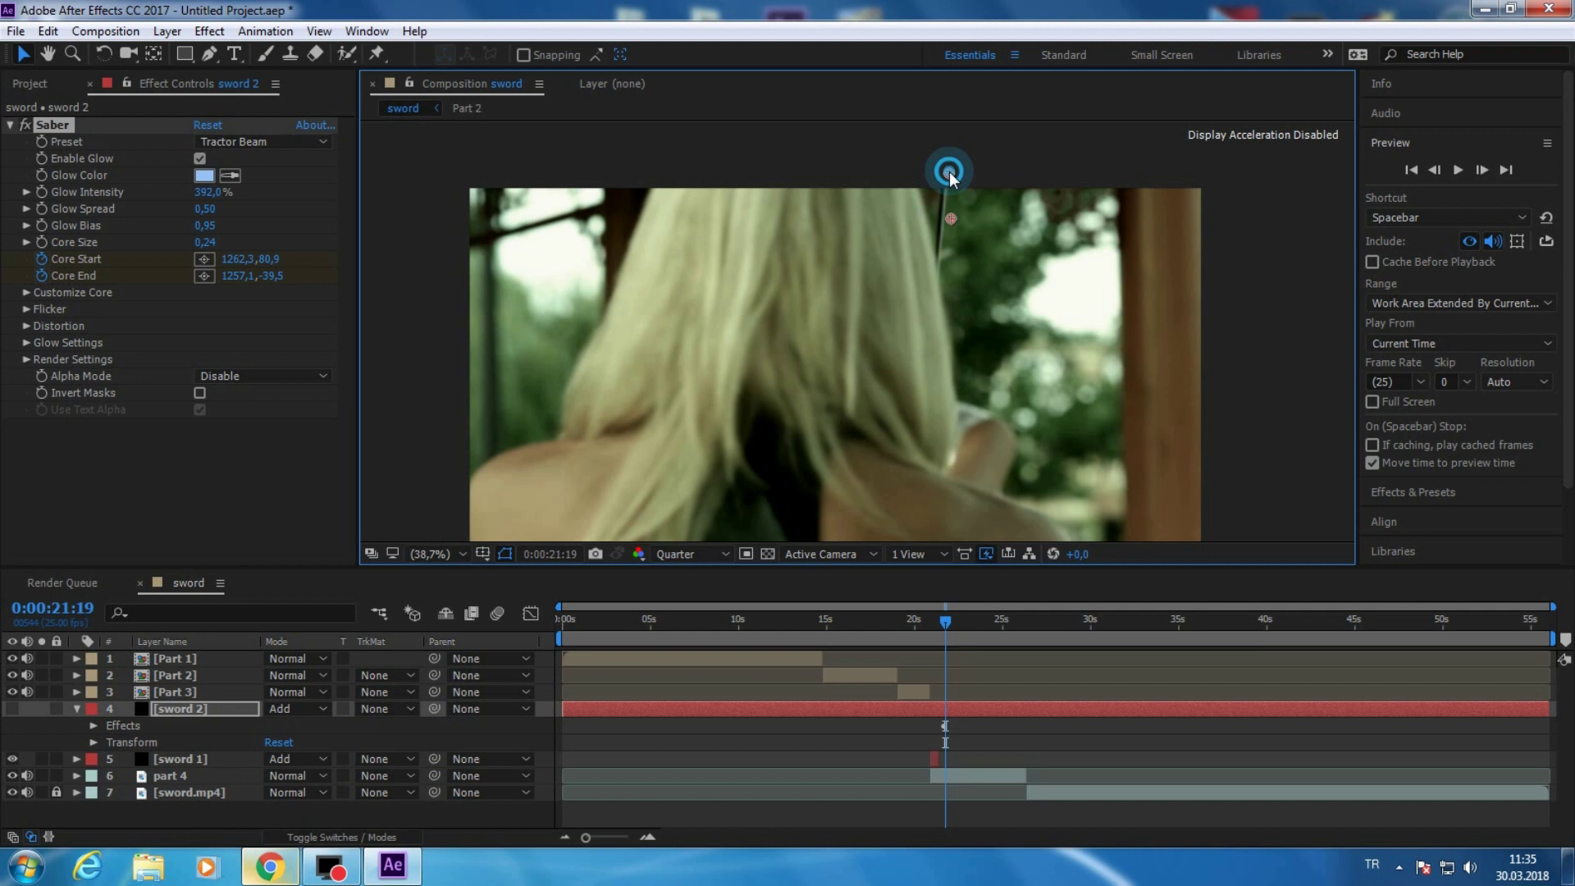
key(space)
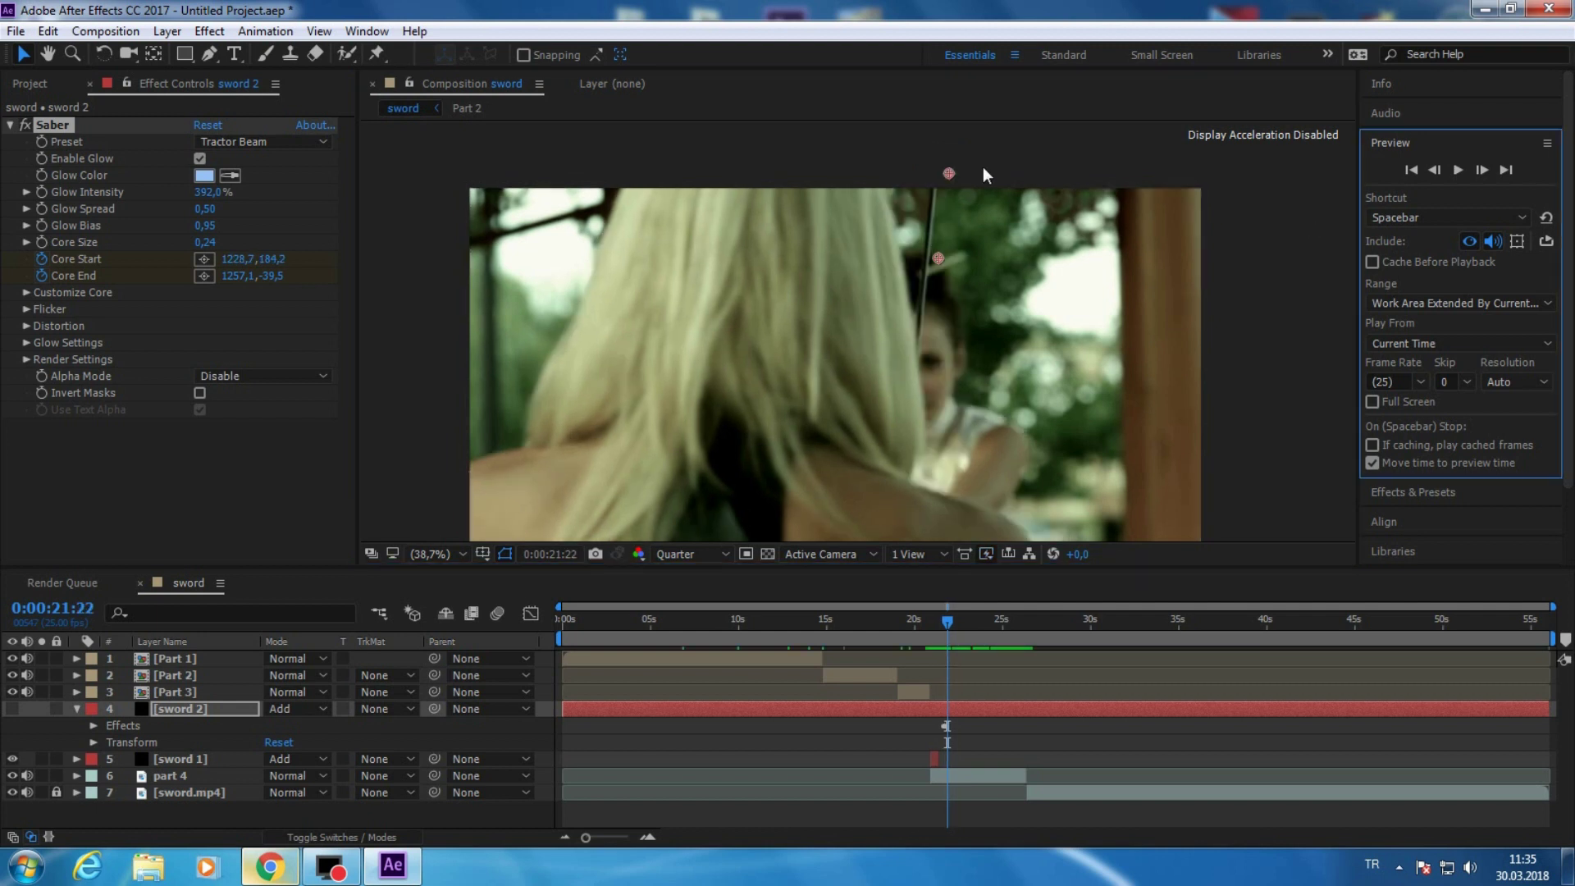
drag(950, 173, 934, 174)
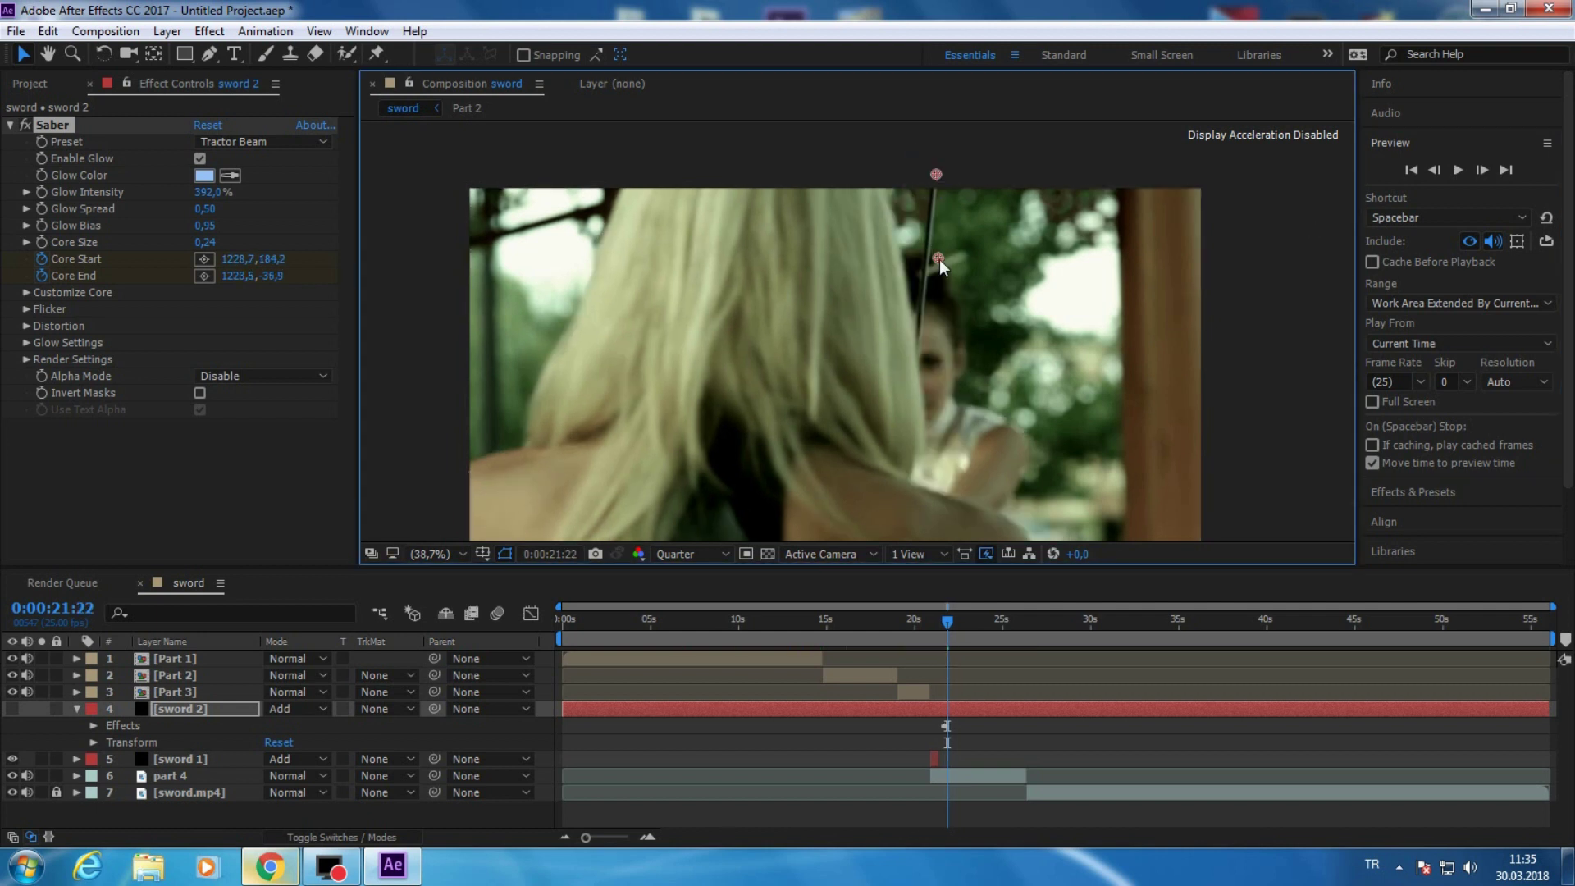
drag(938, 259, 919, 351)
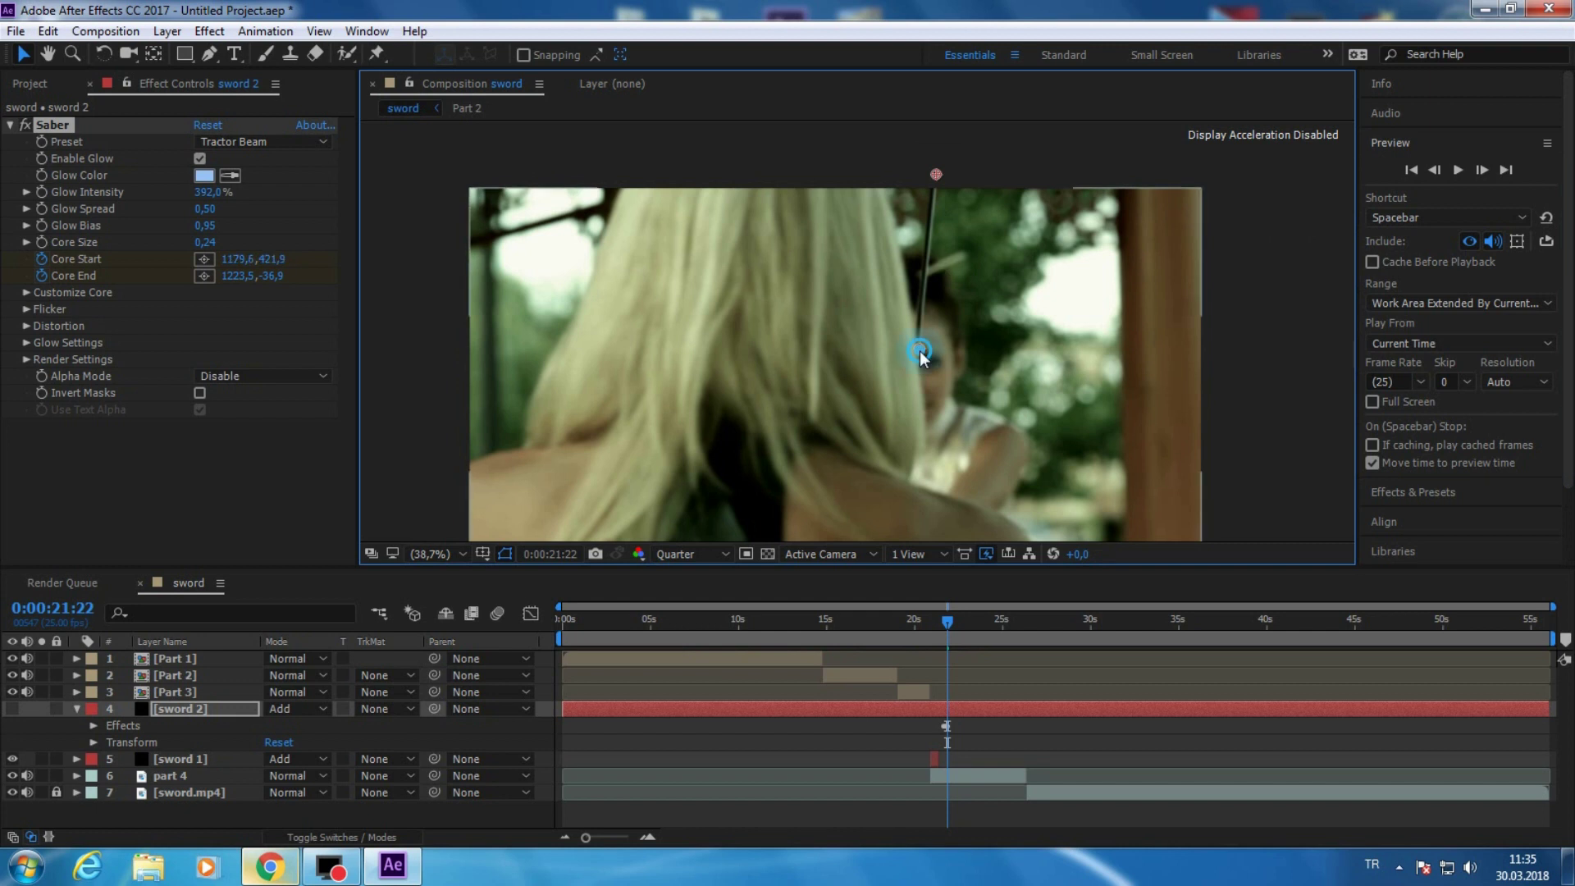
key(Page_Down)
key(Page_Down)
drag(919, 352, 886, 484)
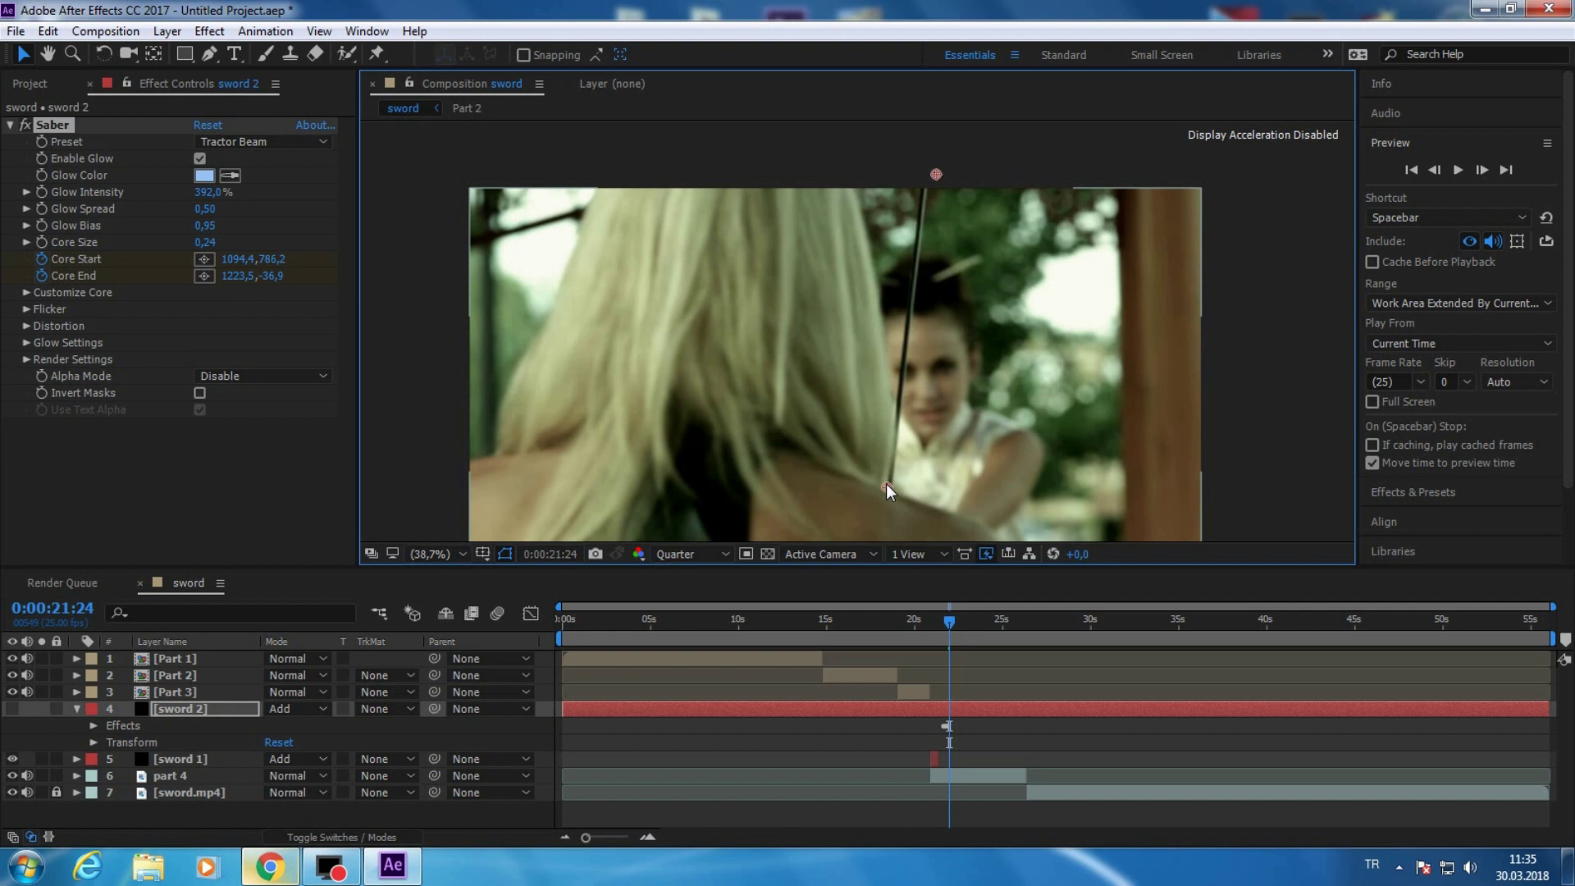
drag(932, 179, 923, 177)
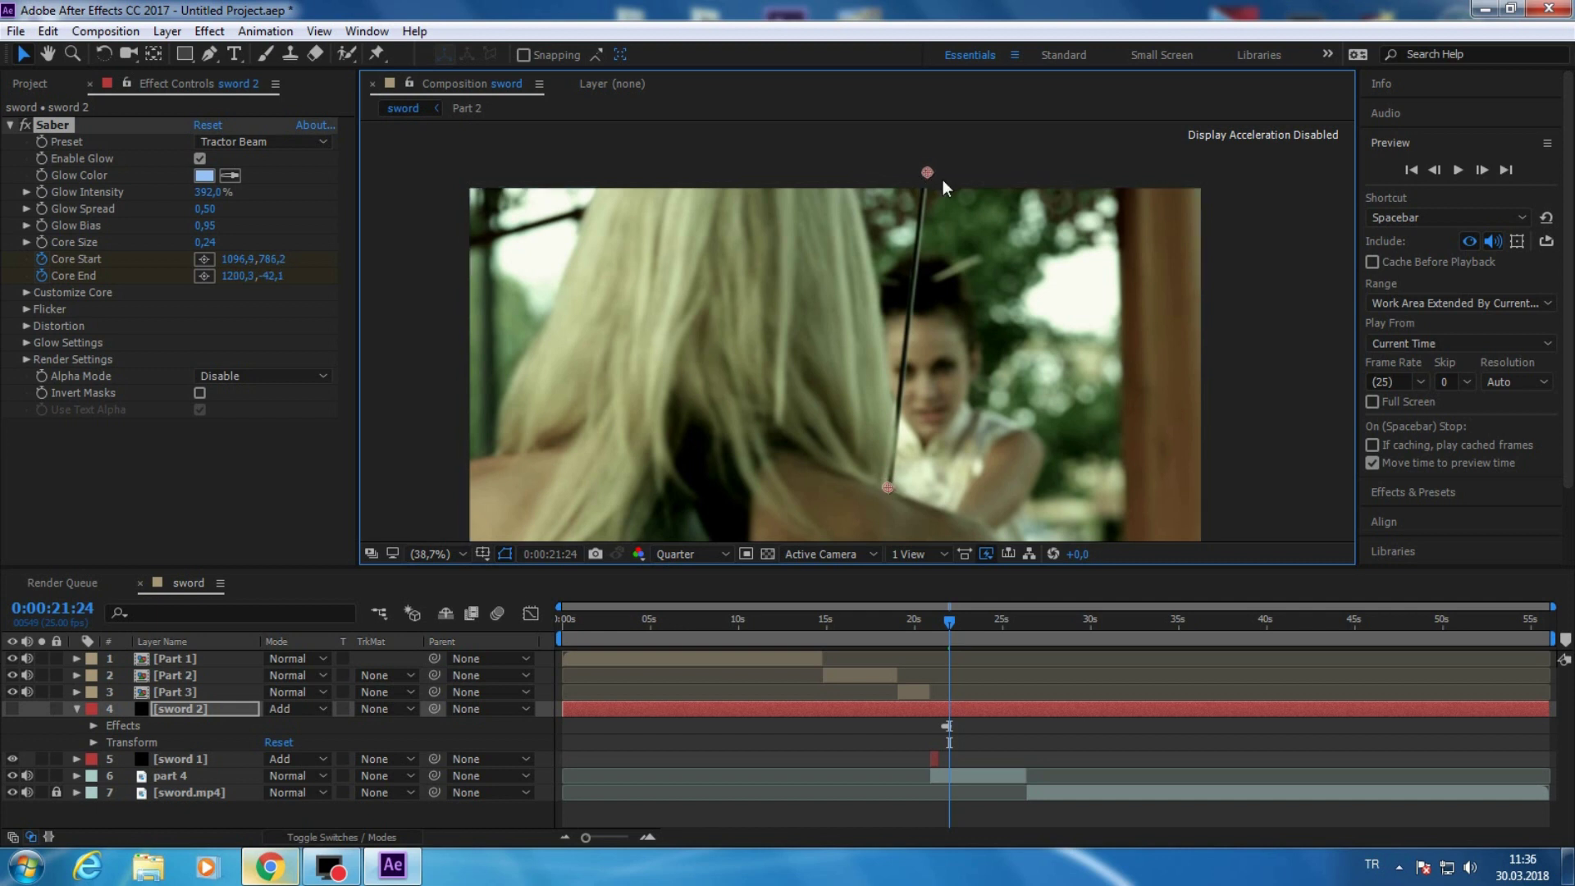
- Step ahead and realign the blade base, undoing an accidental change to part 4
click(1481, 170)
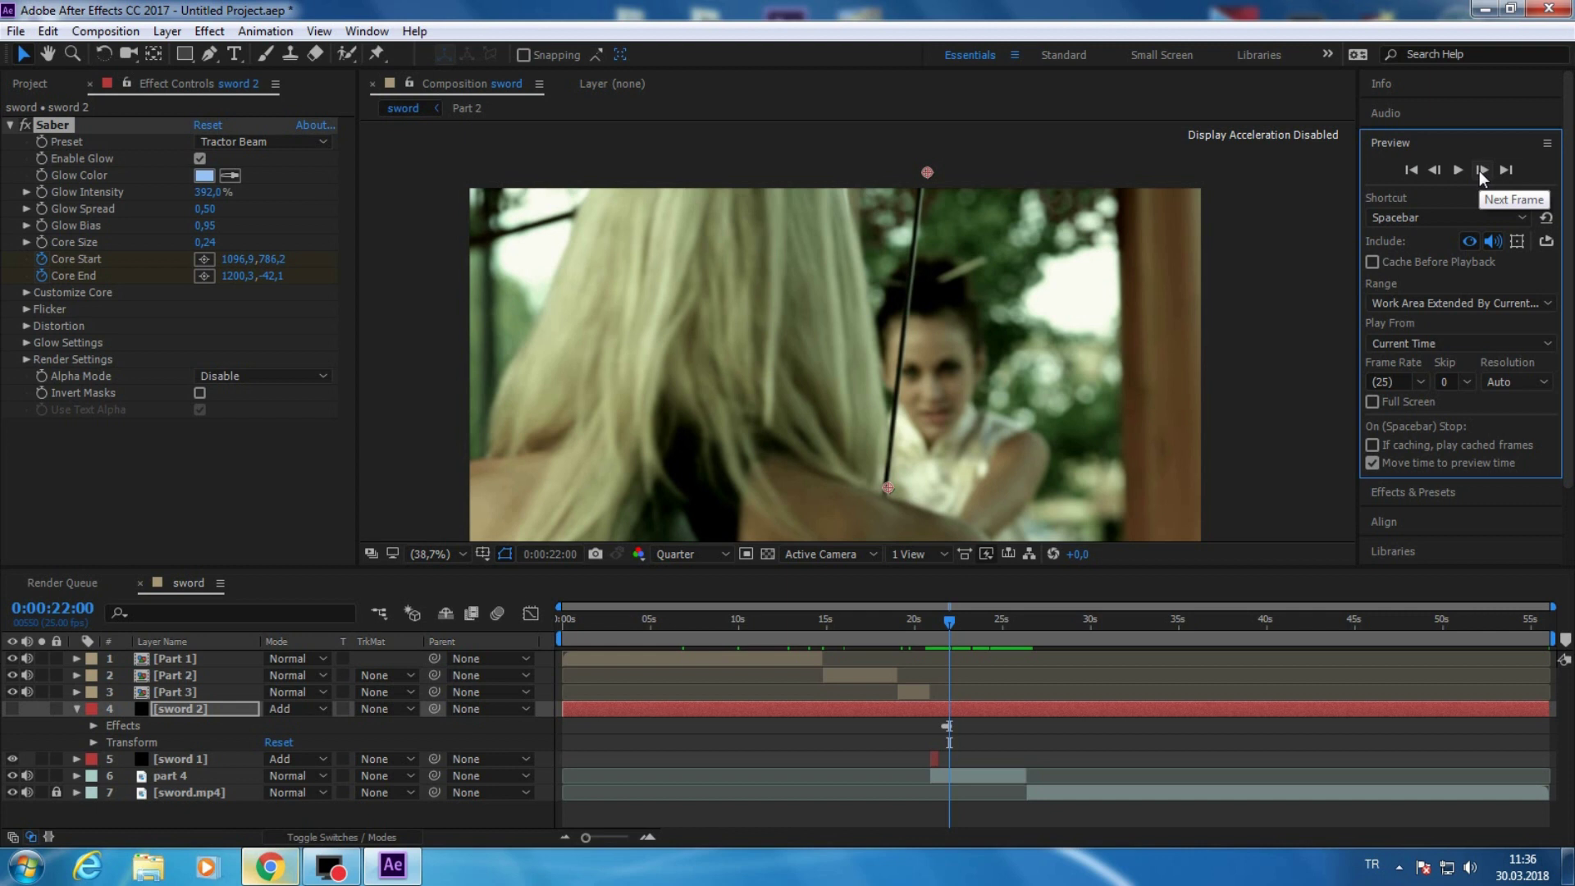
double_click(1481, 170)
drag(889, 491, 875, 500)
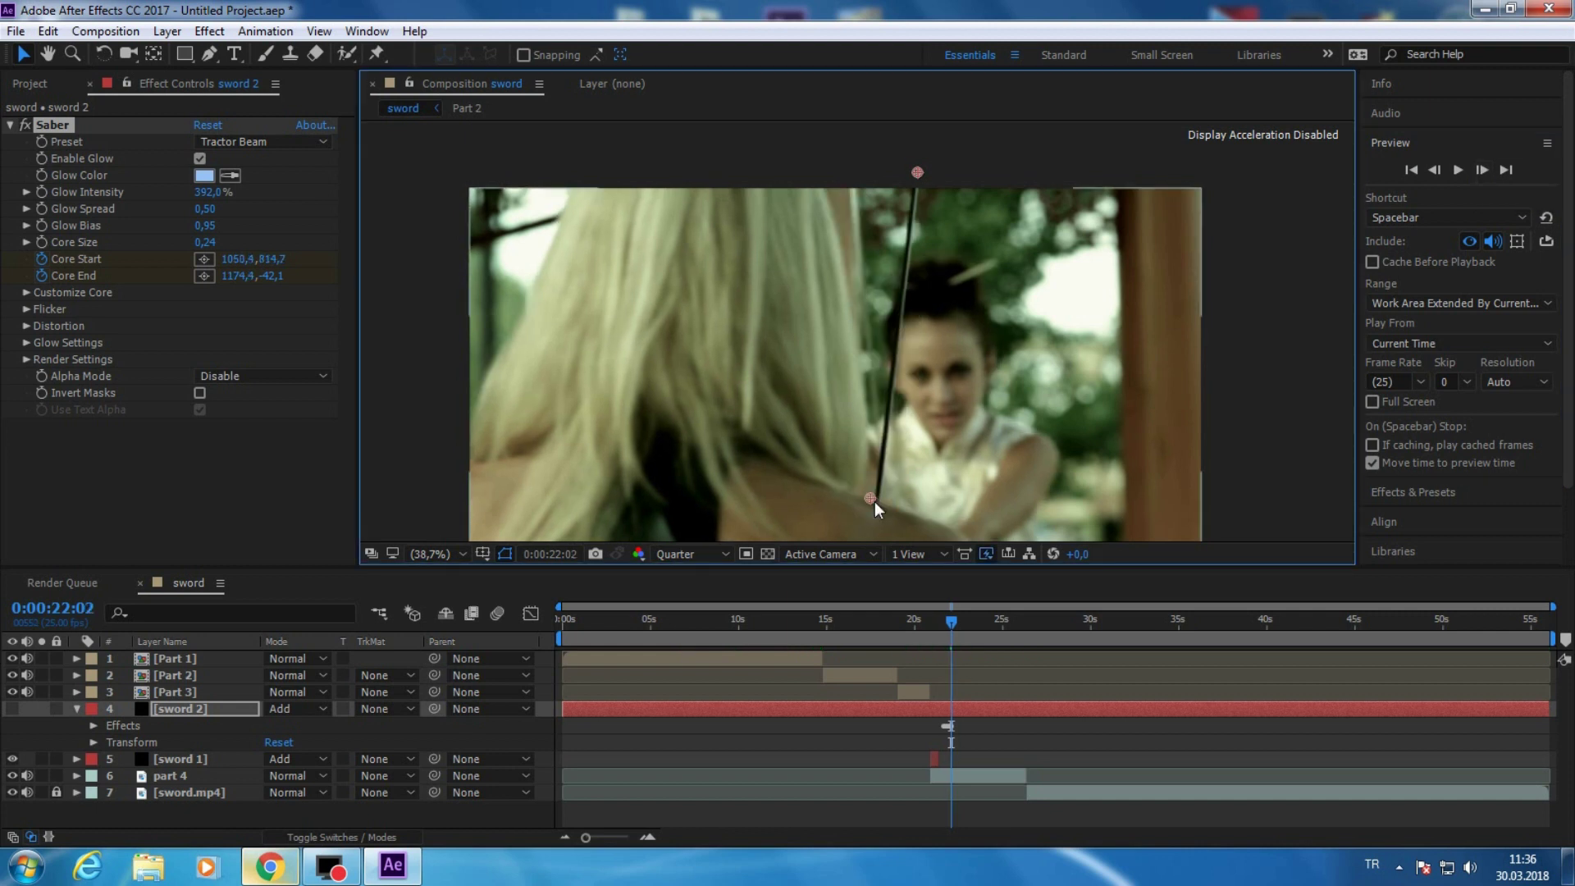
click(1482, 170)
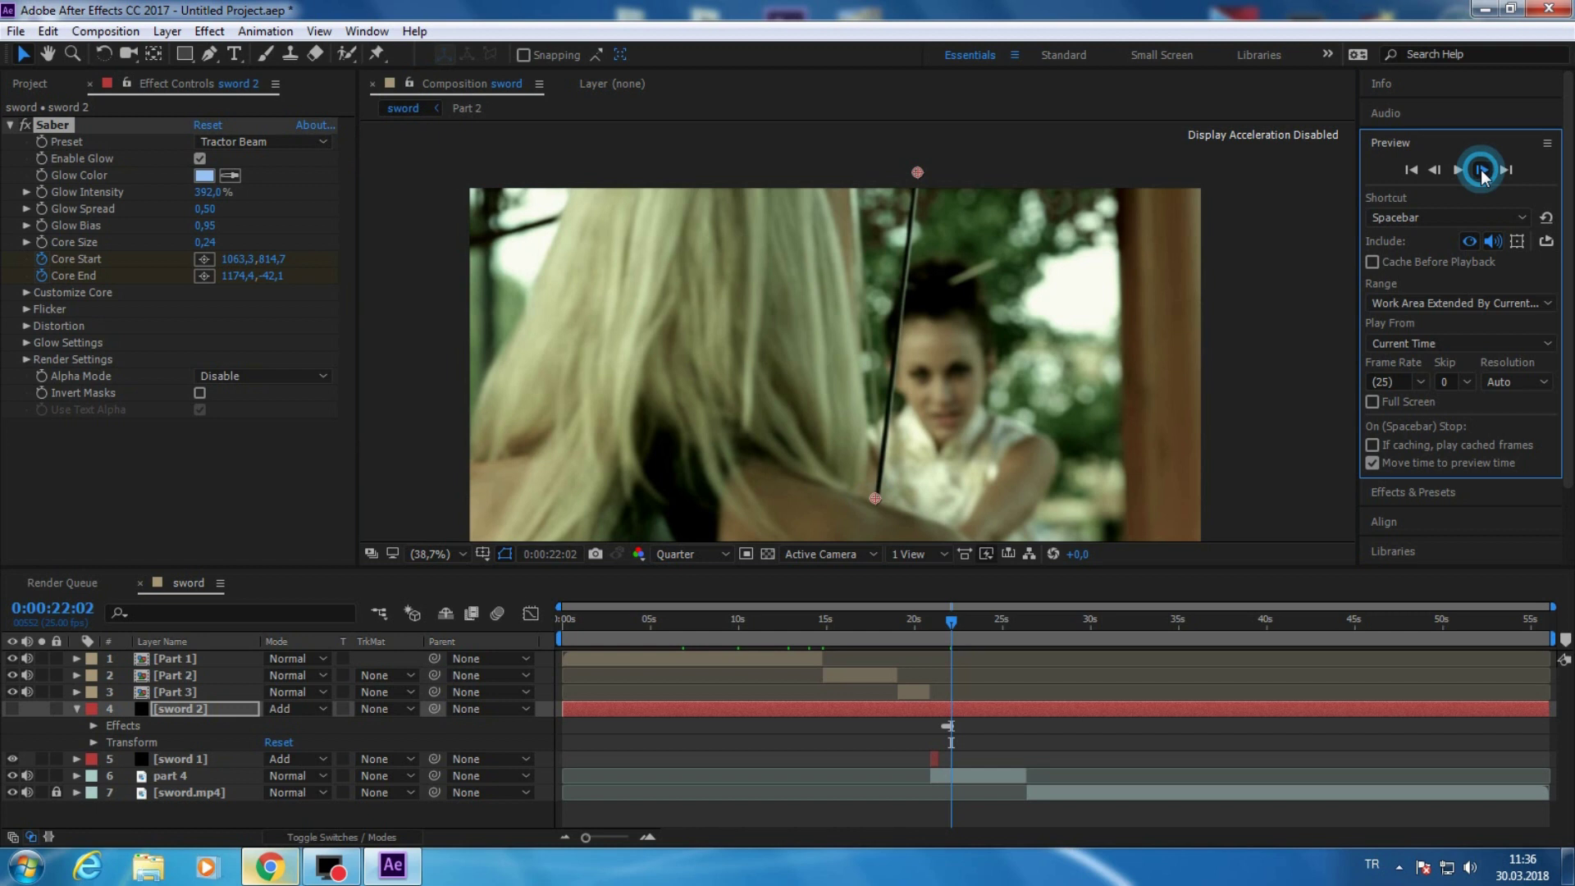
click(1482, 171)
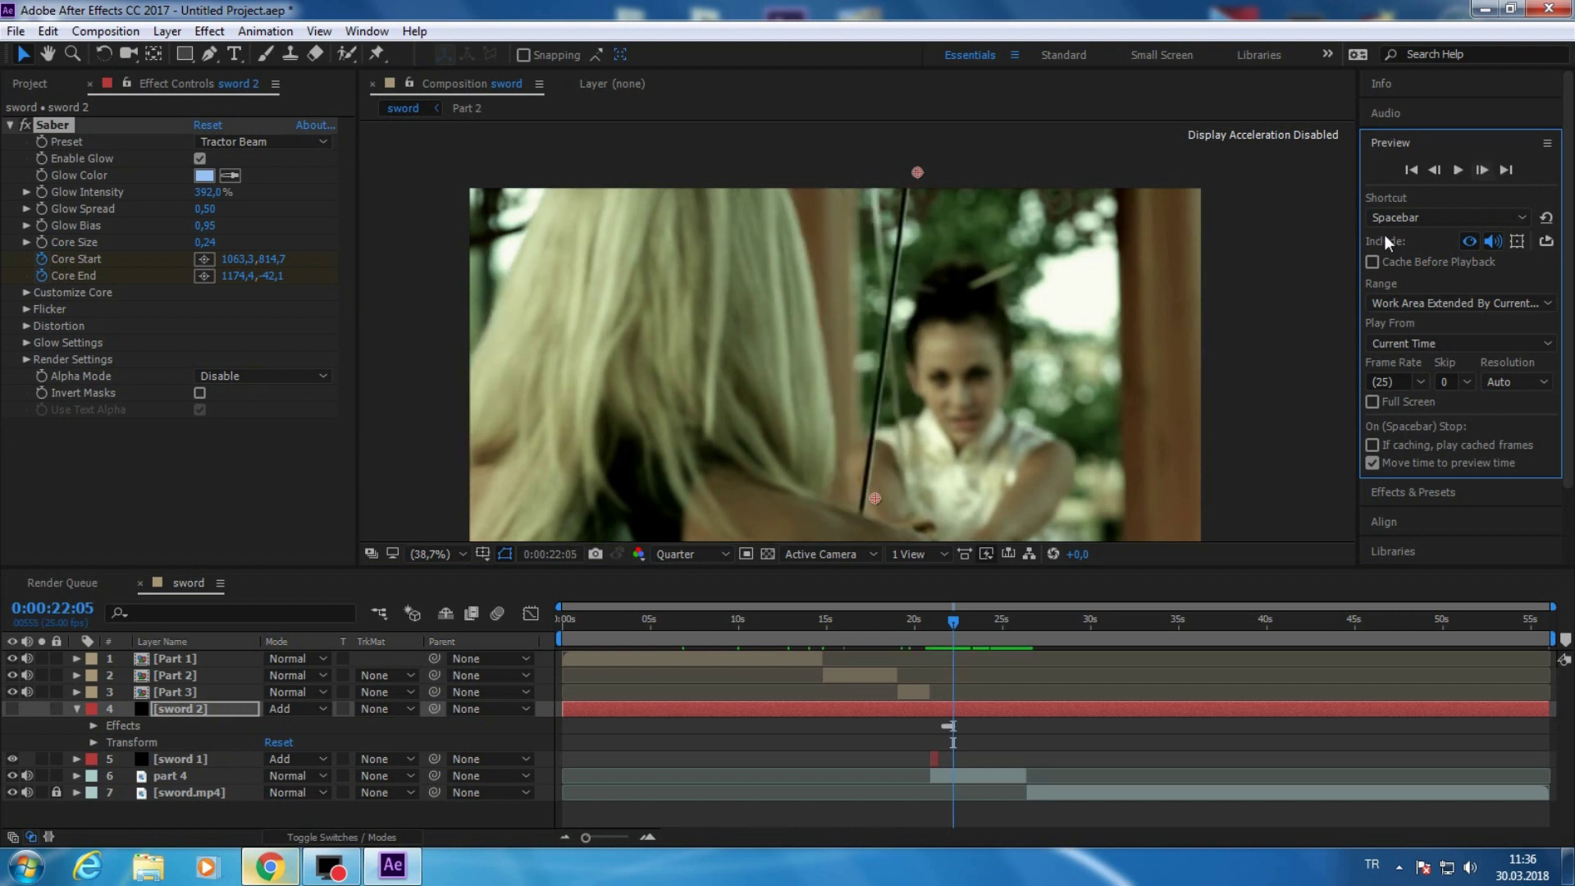
click(953, 195)
click(977, 317)
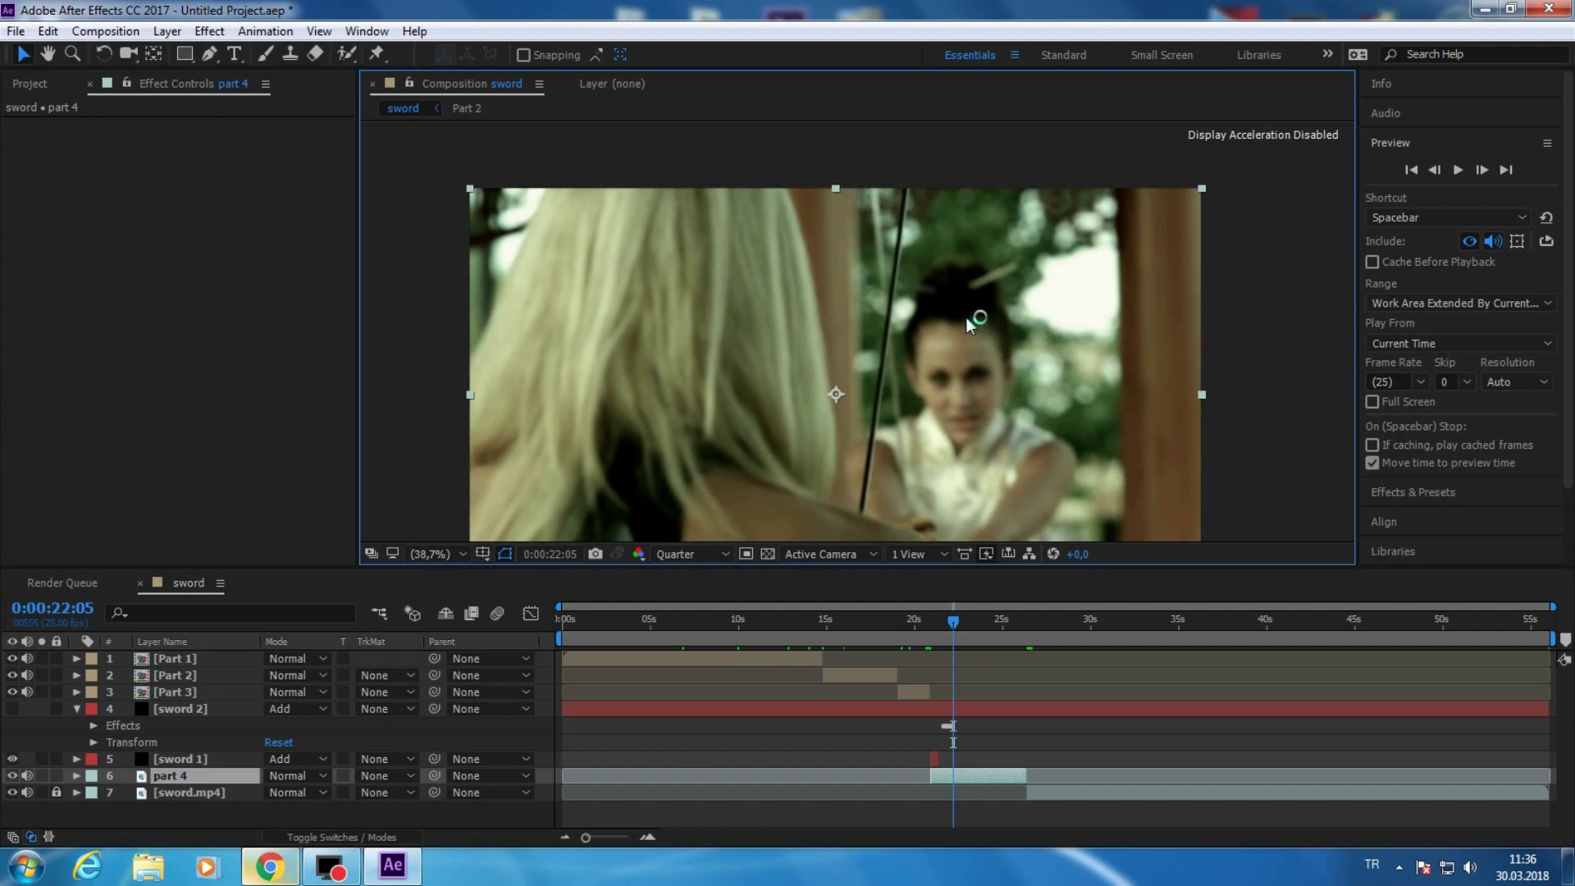
click(48, 31)
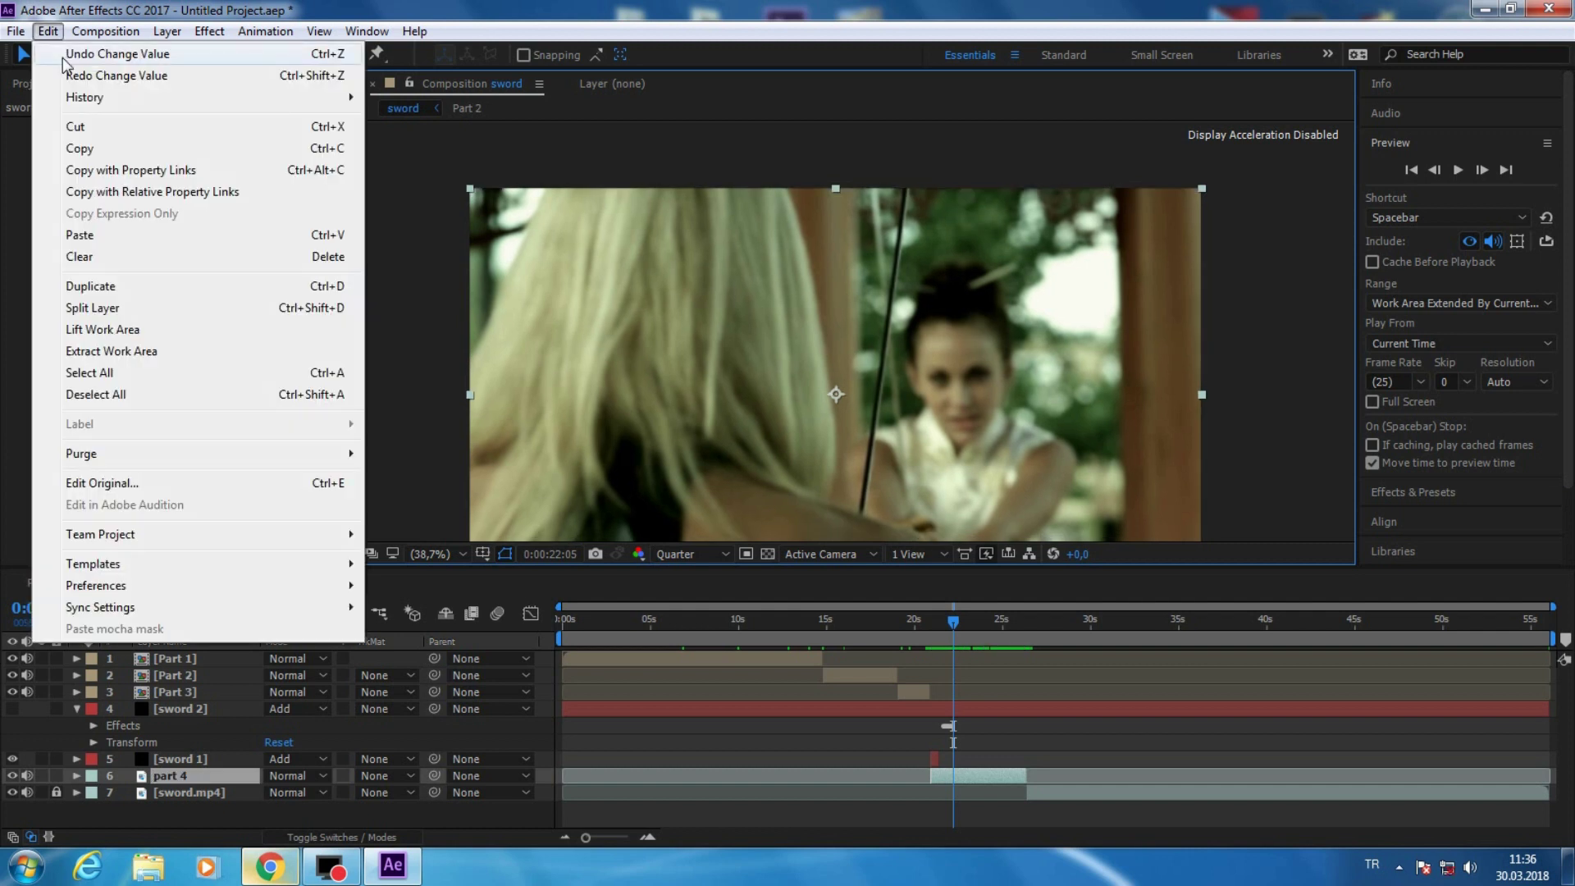
click(115, 54)
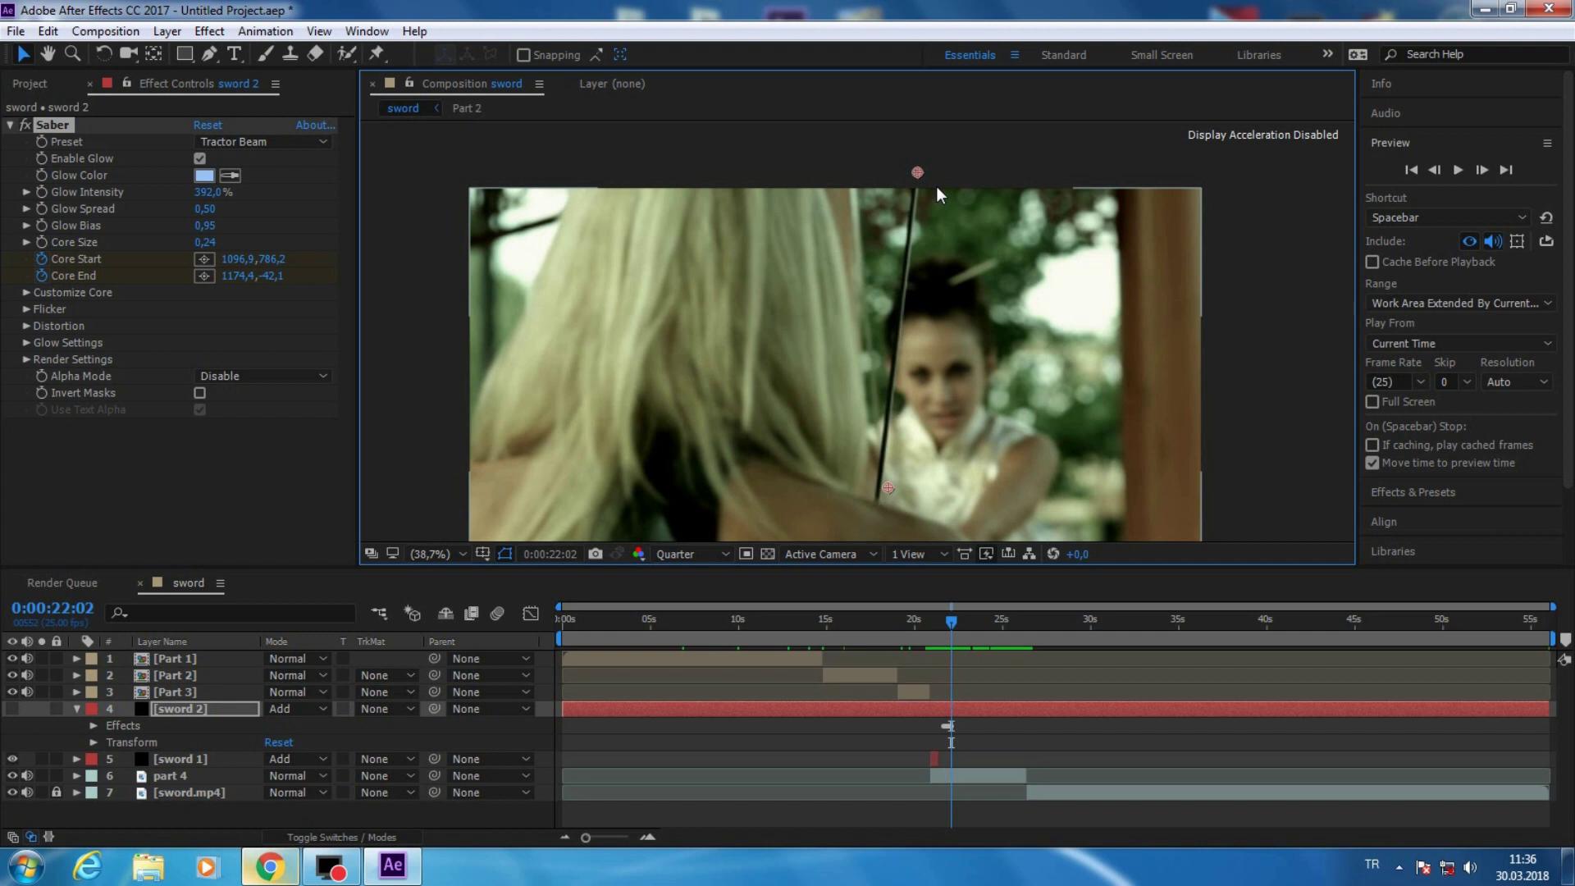
- Keep the blade base on the hilt and the tip on the sword across the next frames
click(1483, 170)
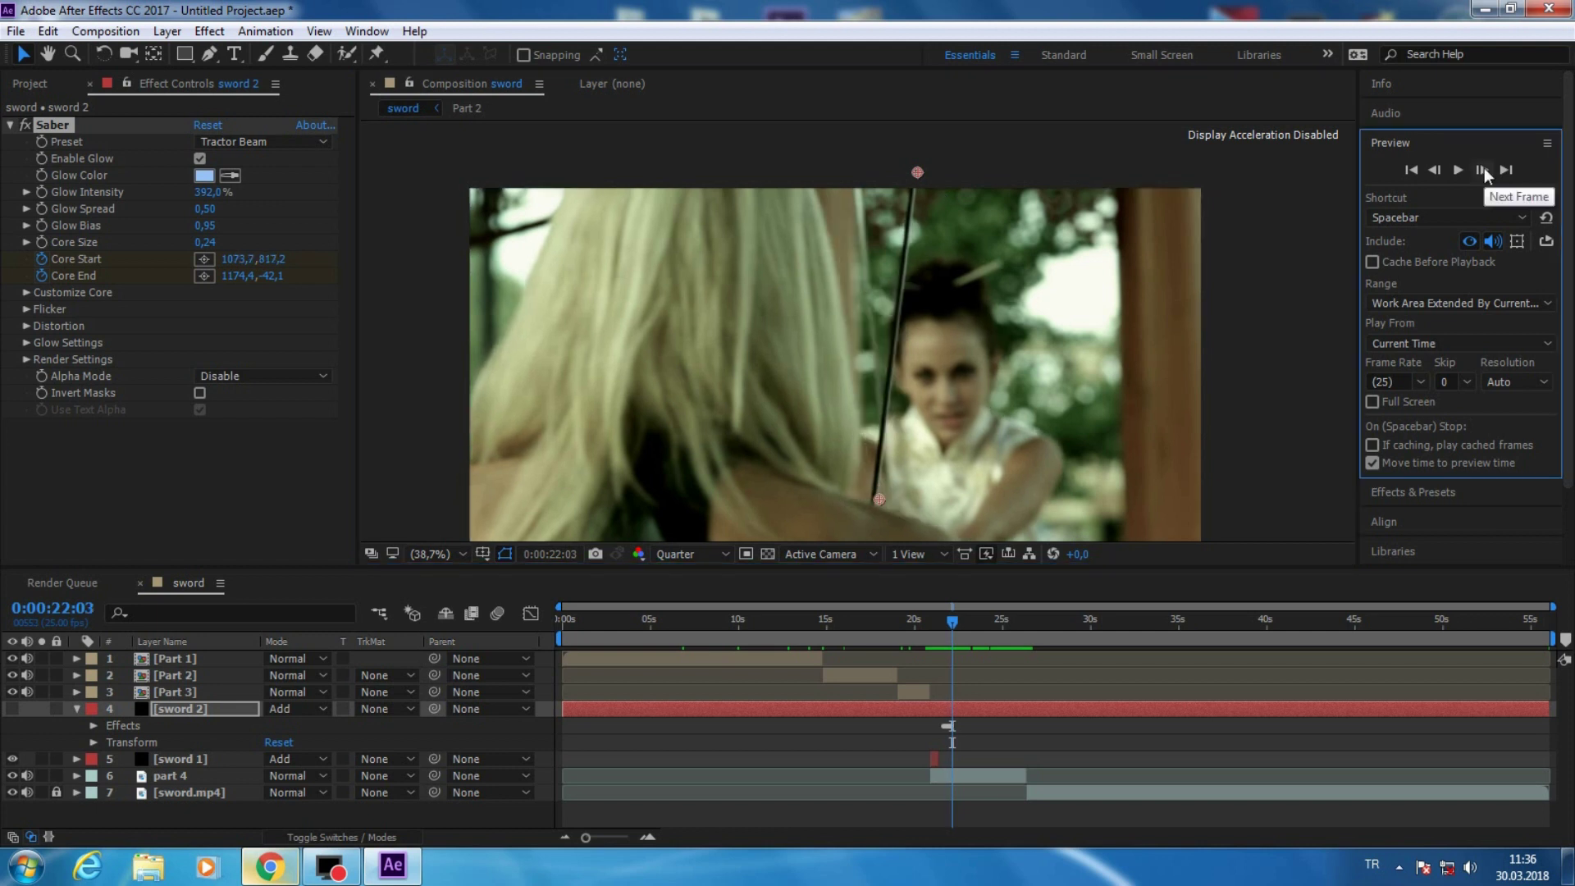
click(1483, 170)
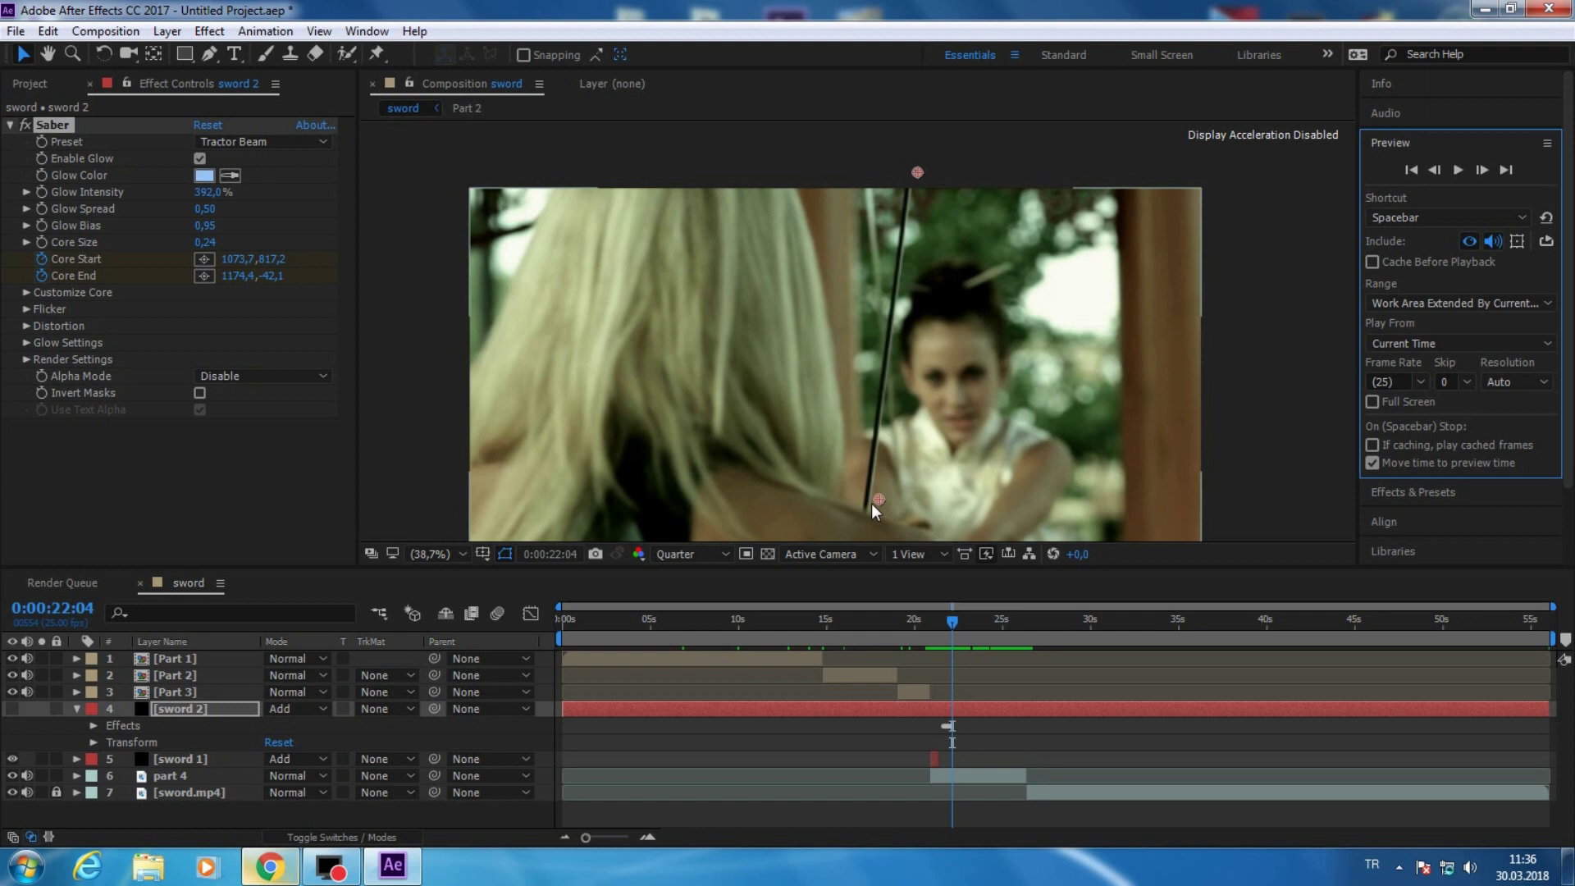
drag(873, 505, 865, 512)
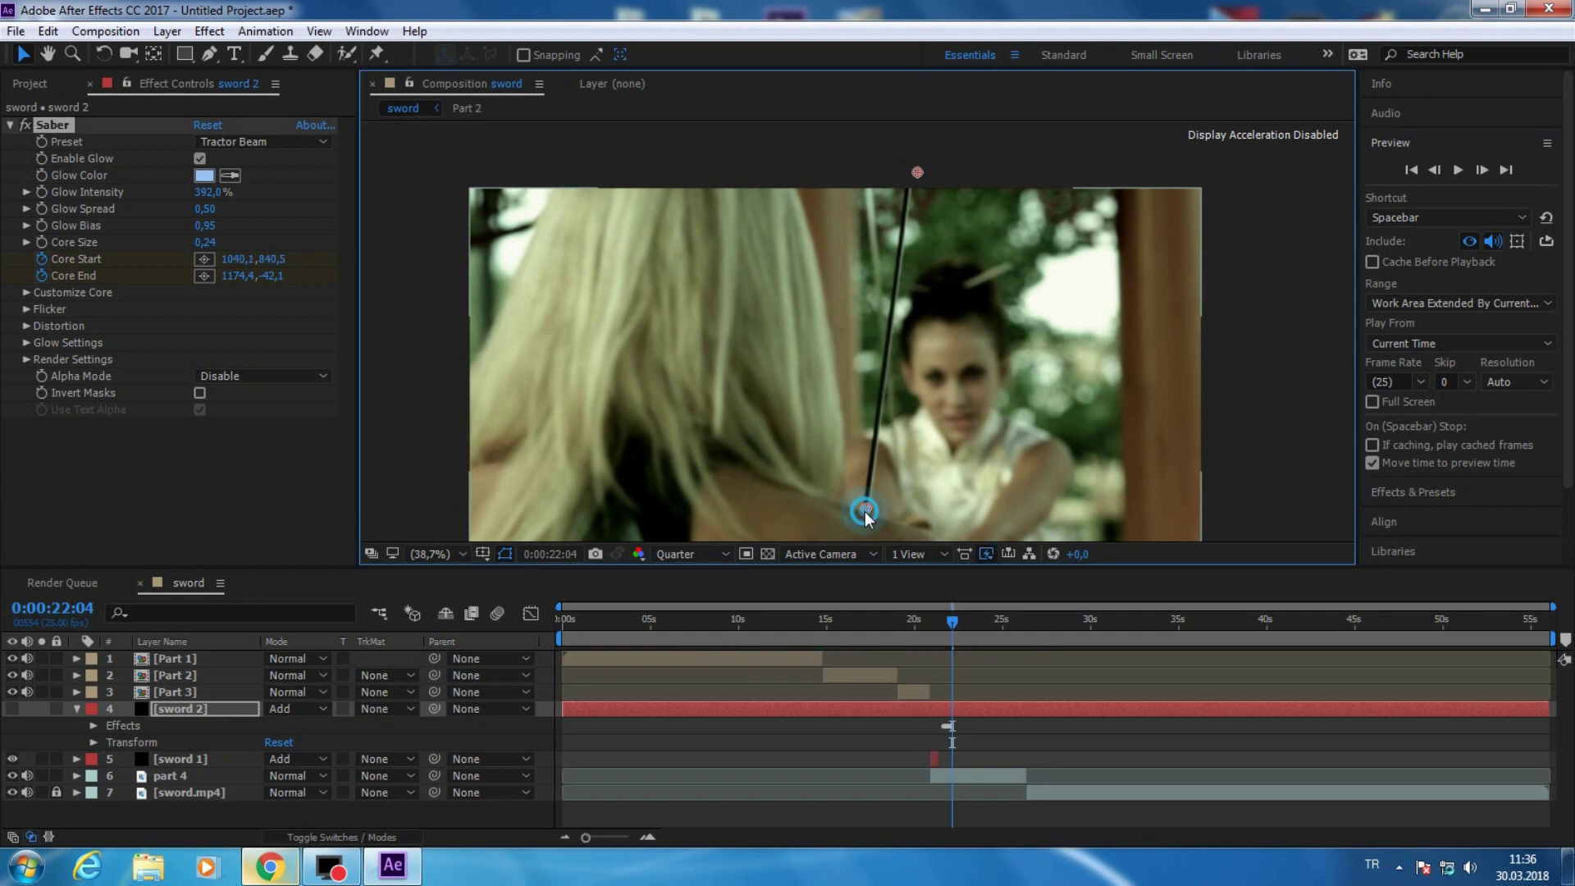
click(1483, 170)
click(1483, 170)
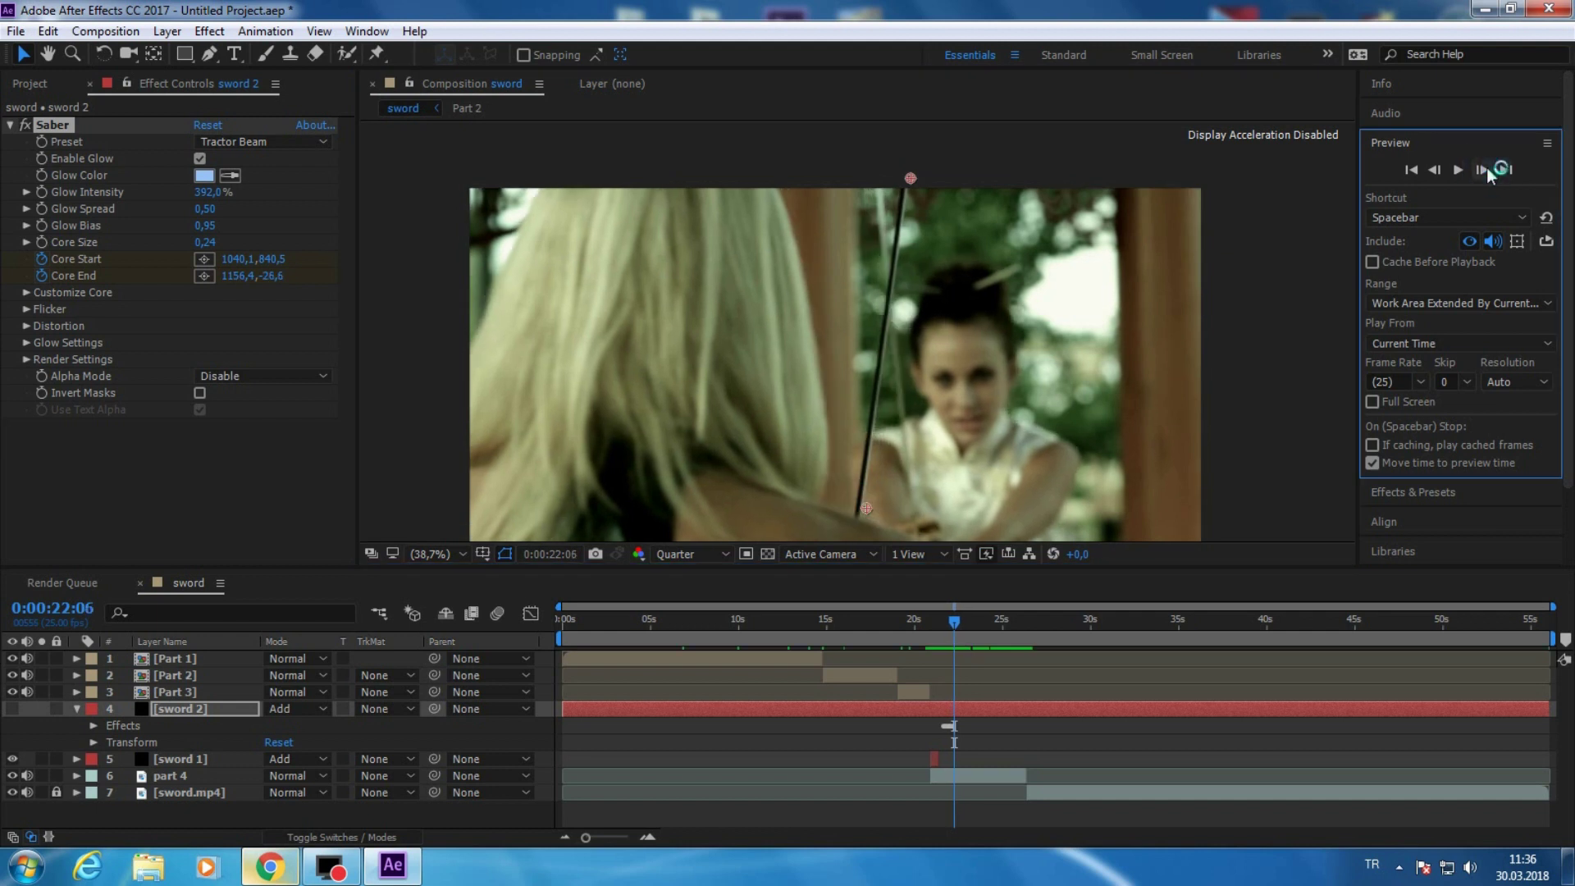
click(1486, 170)
drag(868, 509, 858, 519)
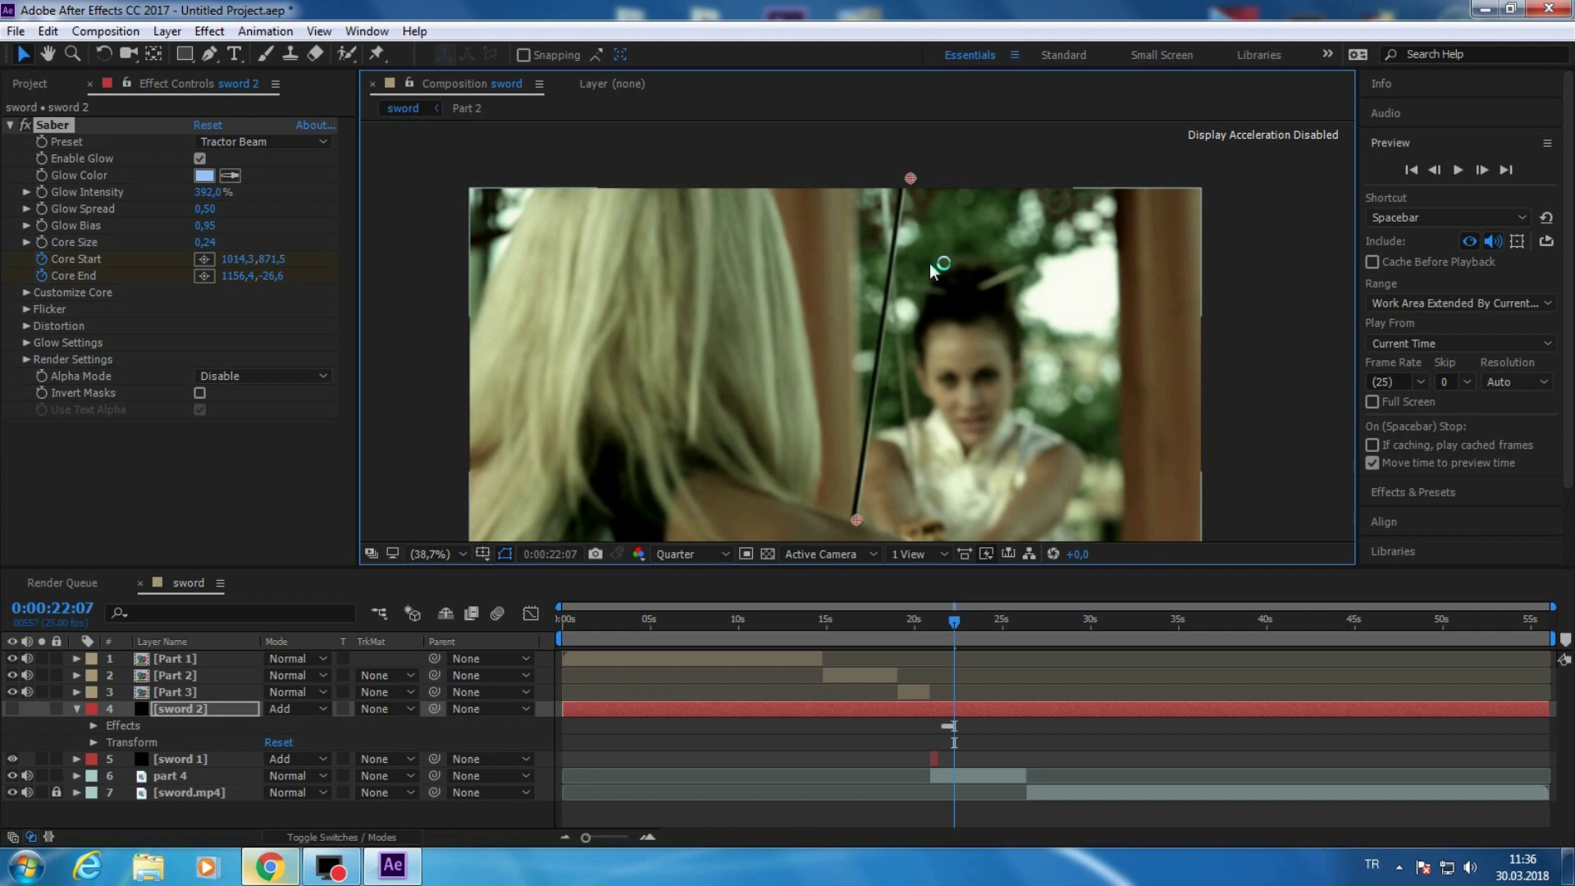
double_click(1484, 170)
drag(856, 519, 843, 529)
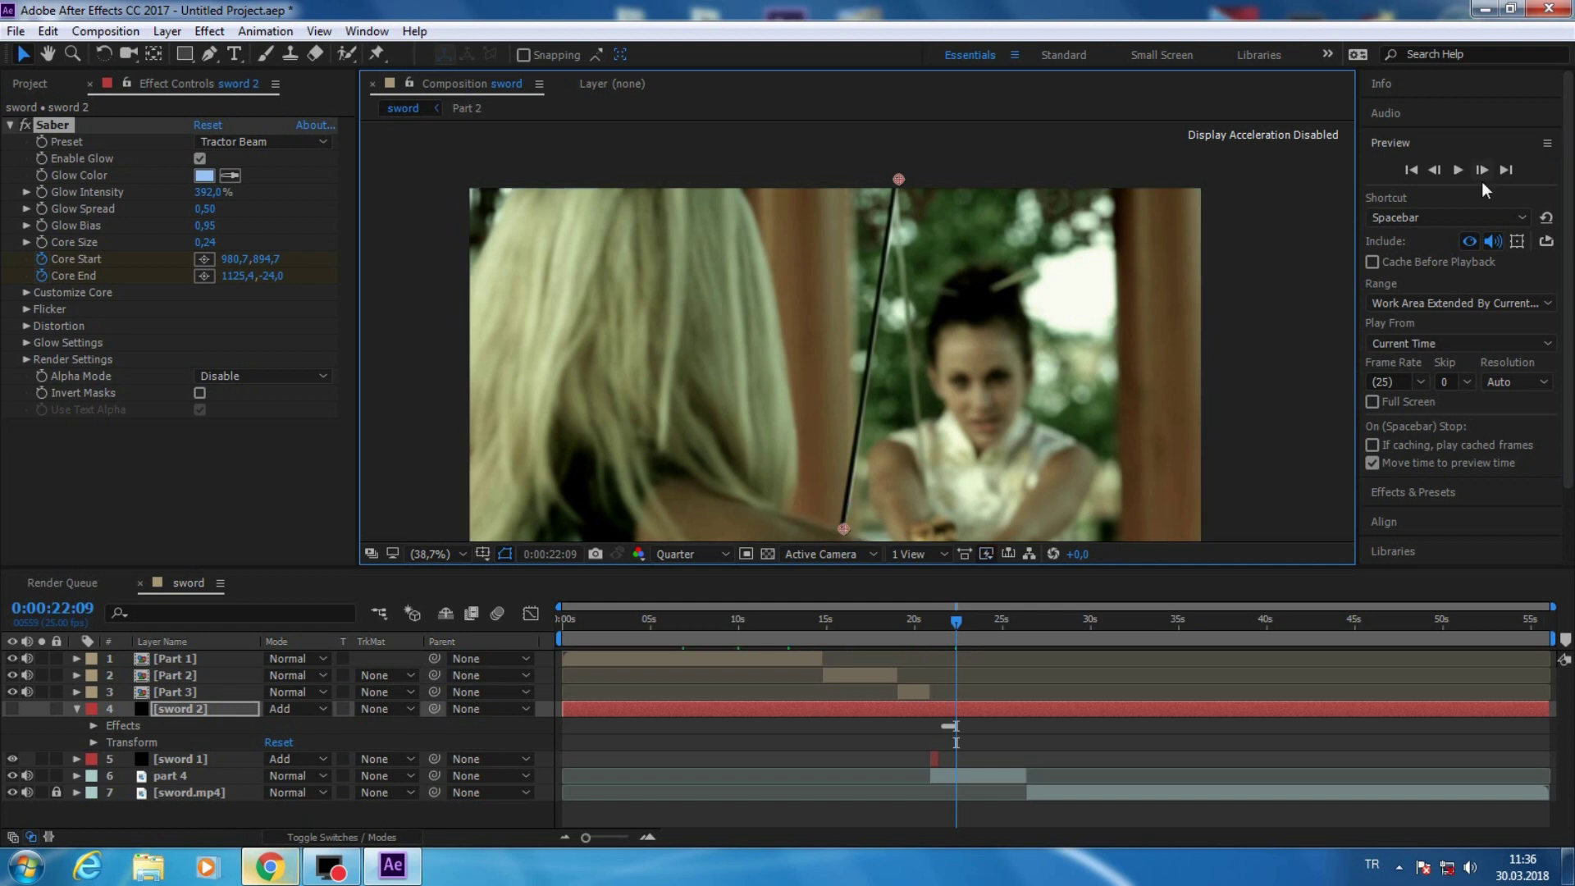
triple_click(1481, 174)
drag(900, 179, 888, 179)
drag(840, 525, 828, 537)
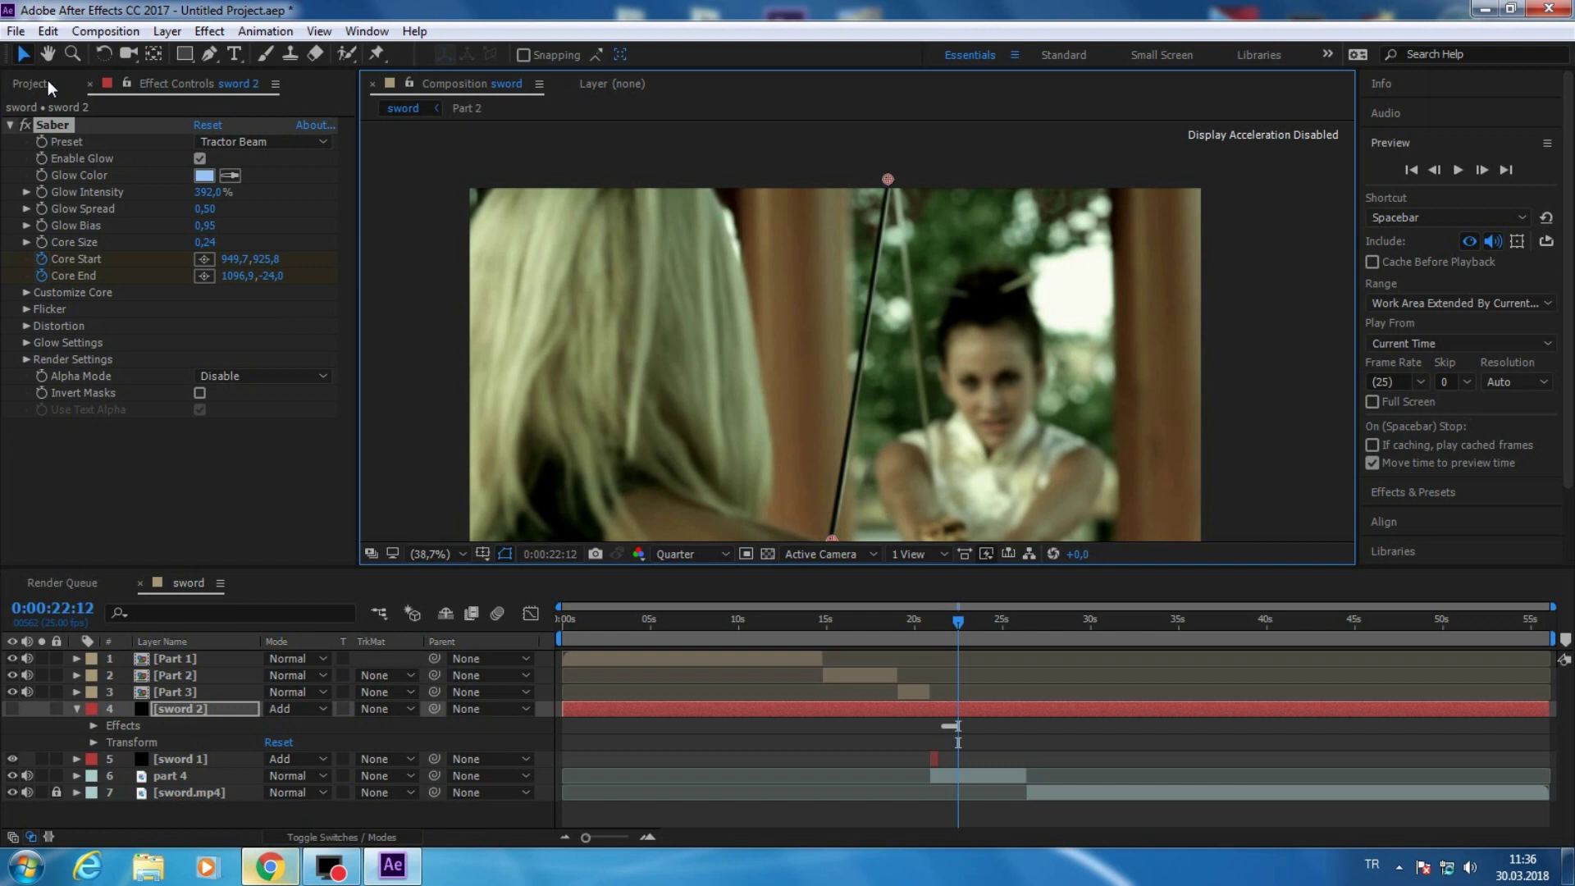
- Pan up to see the blade base and keep realigning it with the hilt frame by frame
click(48, 54)
drag(830, 459, 825, 419)
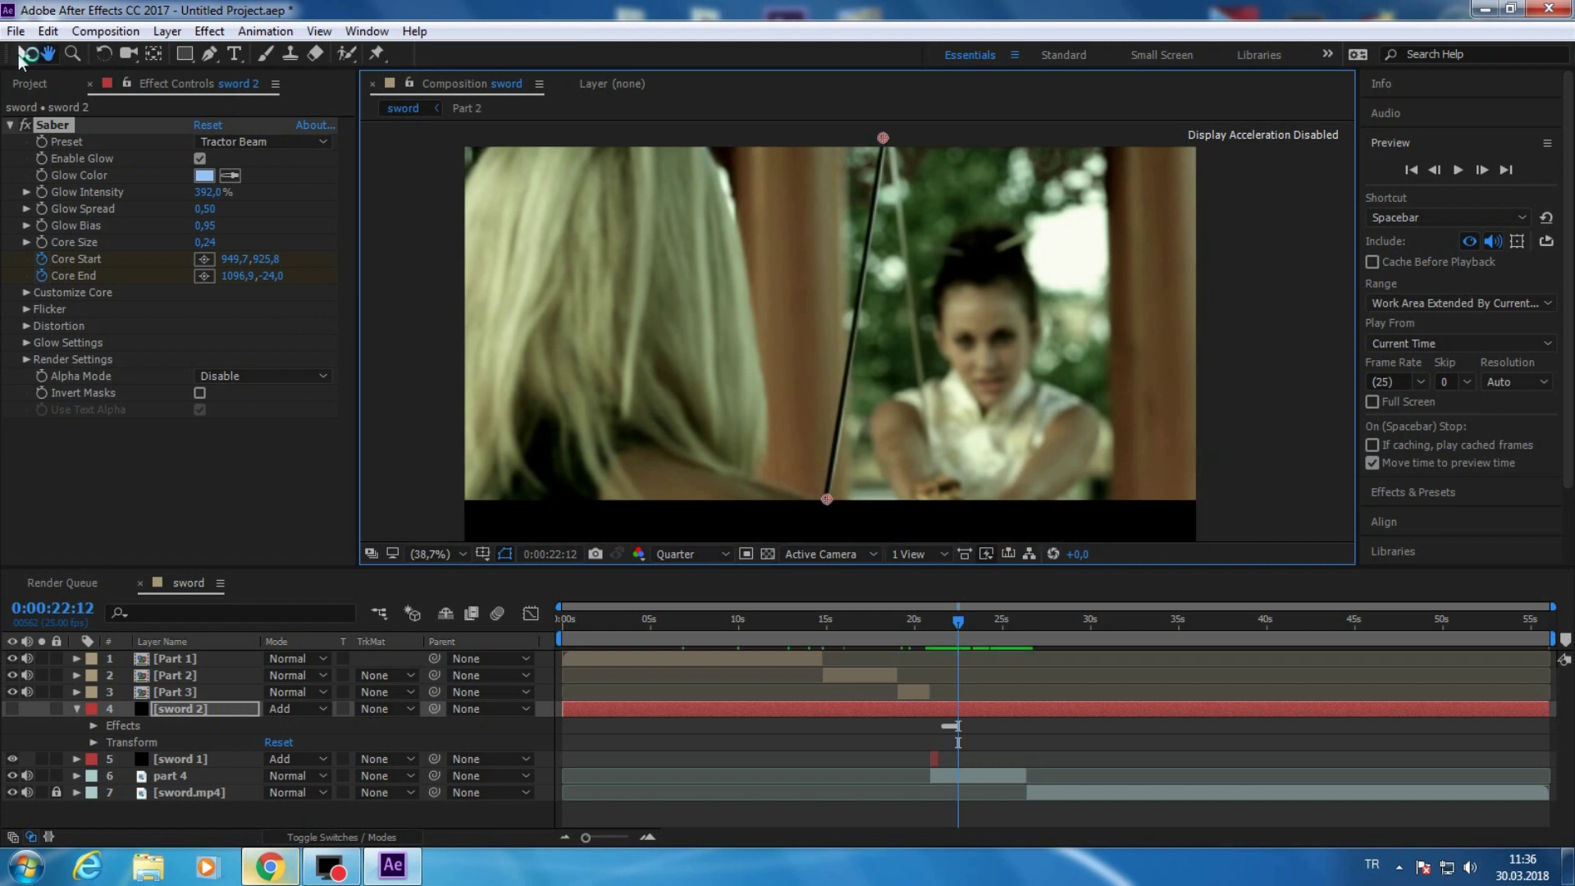
click(22, 54)
click(1482, 170)
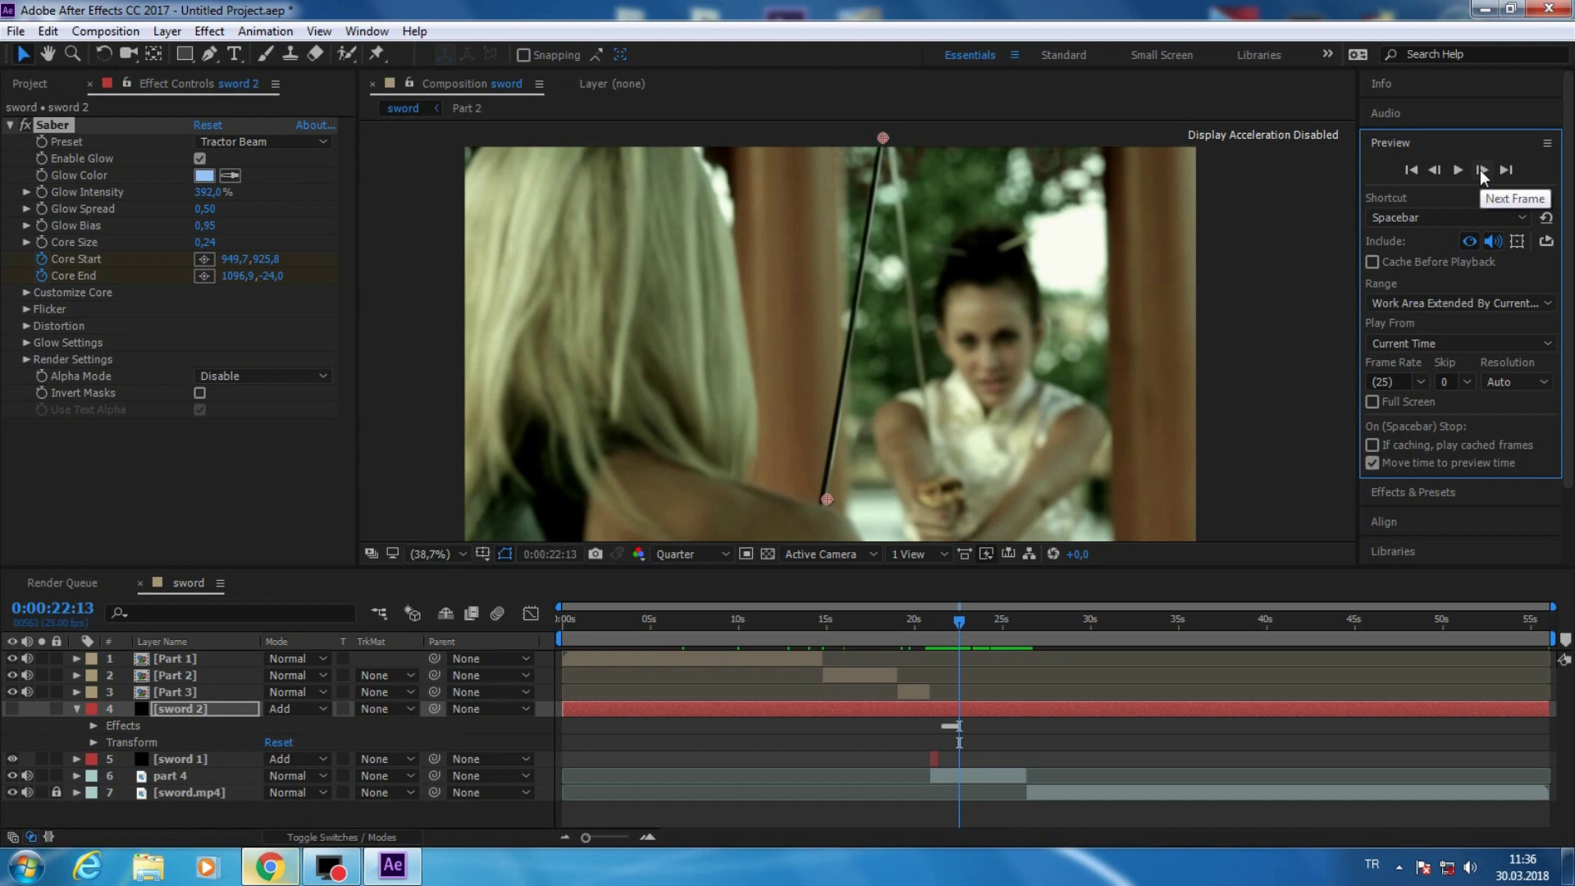
click(1480, 169)
drag(823, 498, 811, 507)
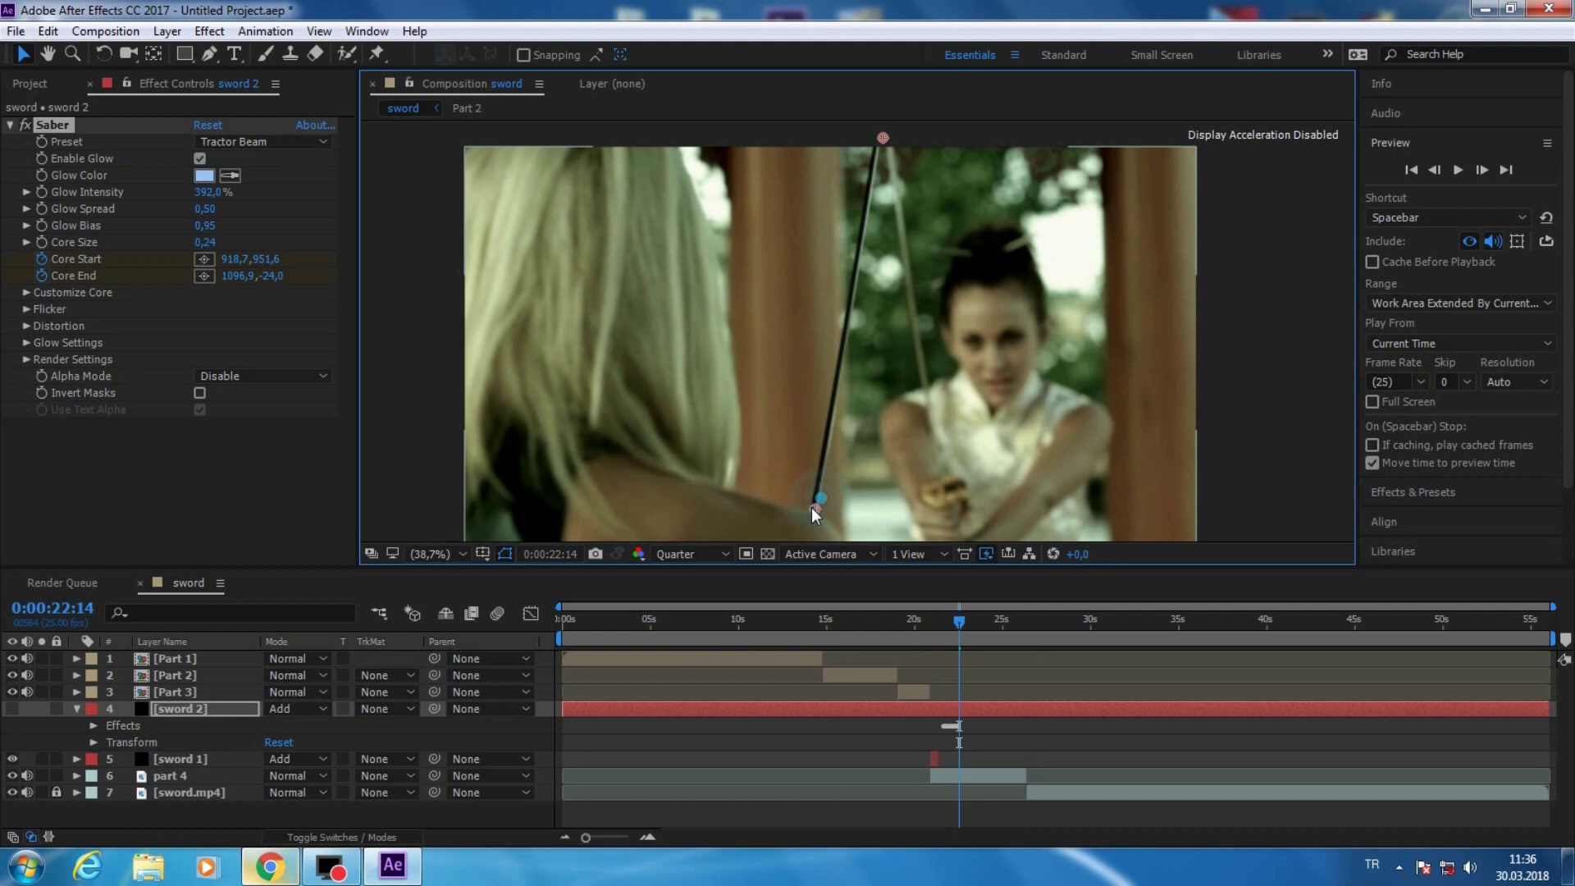
key(space)
drag(831, 507, 795, 532)
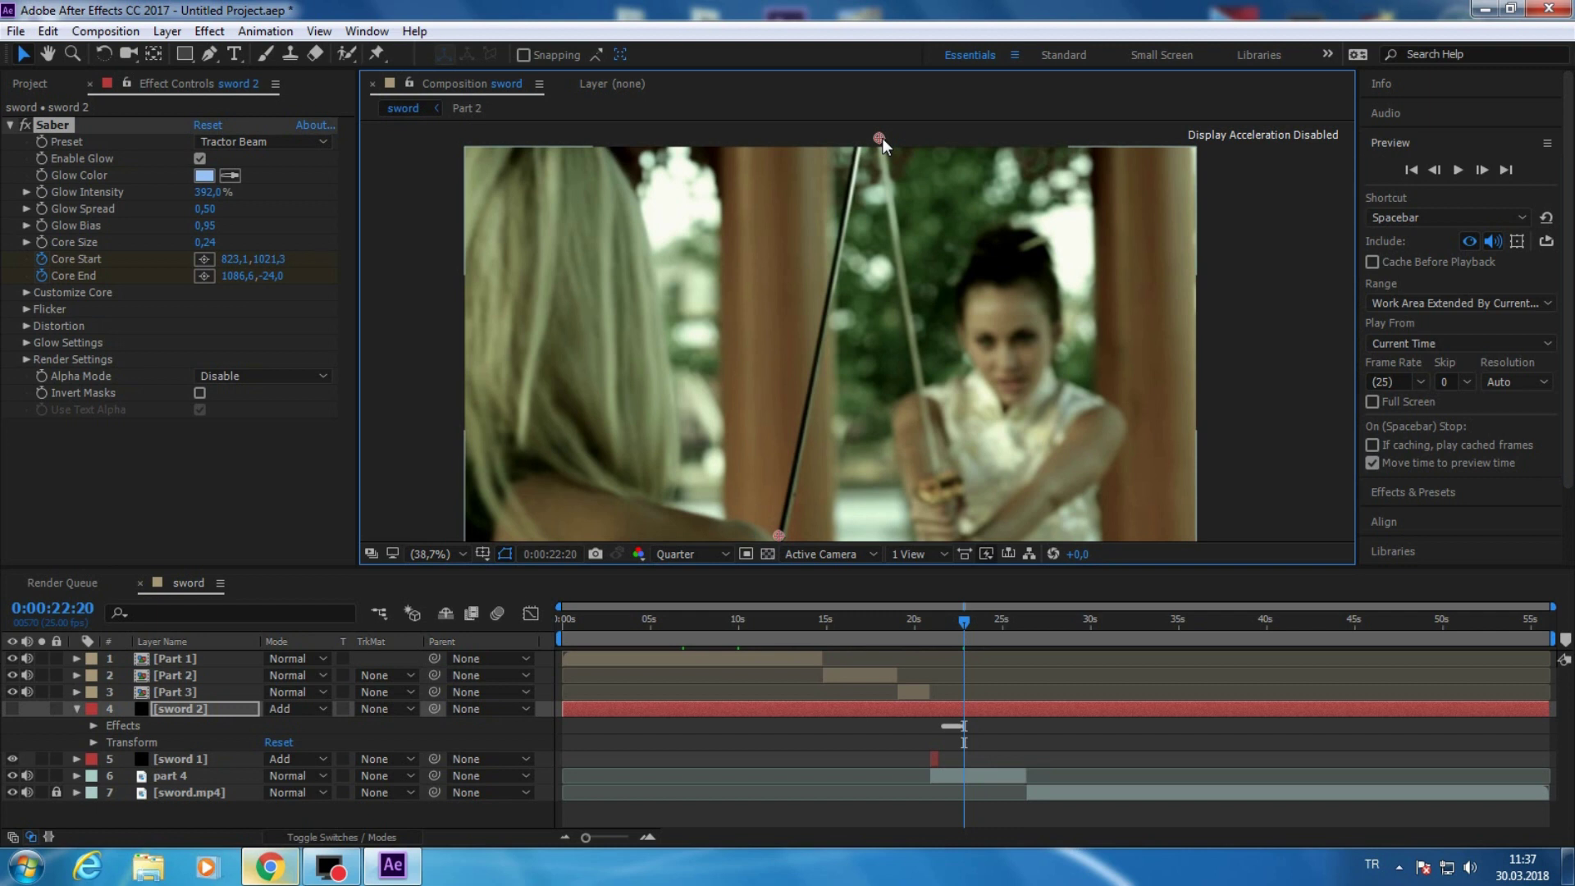
- Pan to the frame's lower edge and keep the blade base on the sword's hilt
click(50, 53)
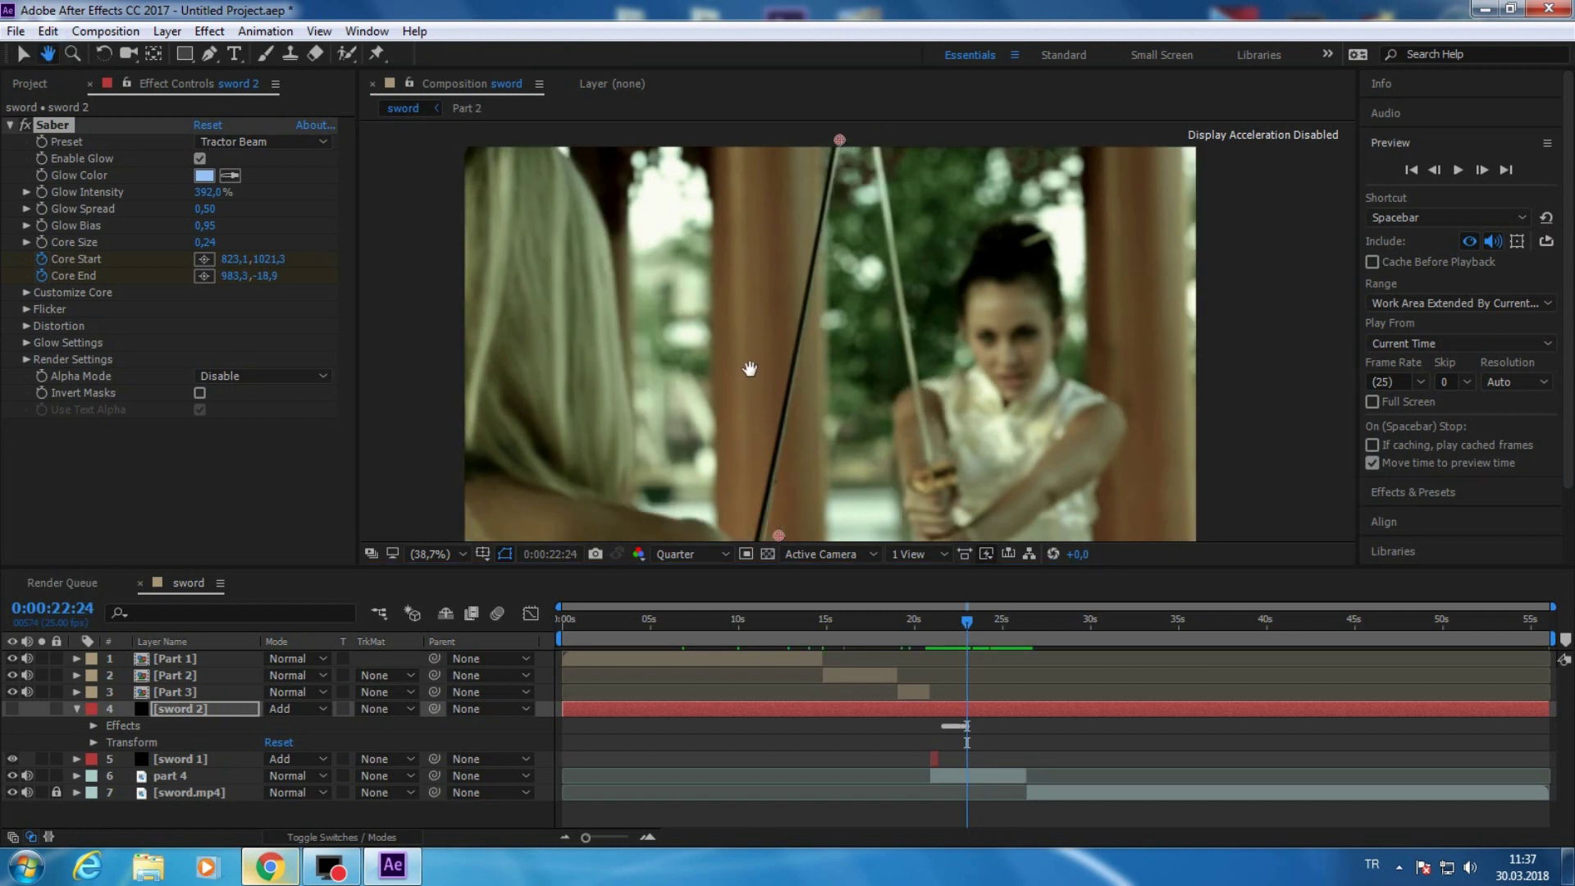
drag(764, 445, 749, 351)
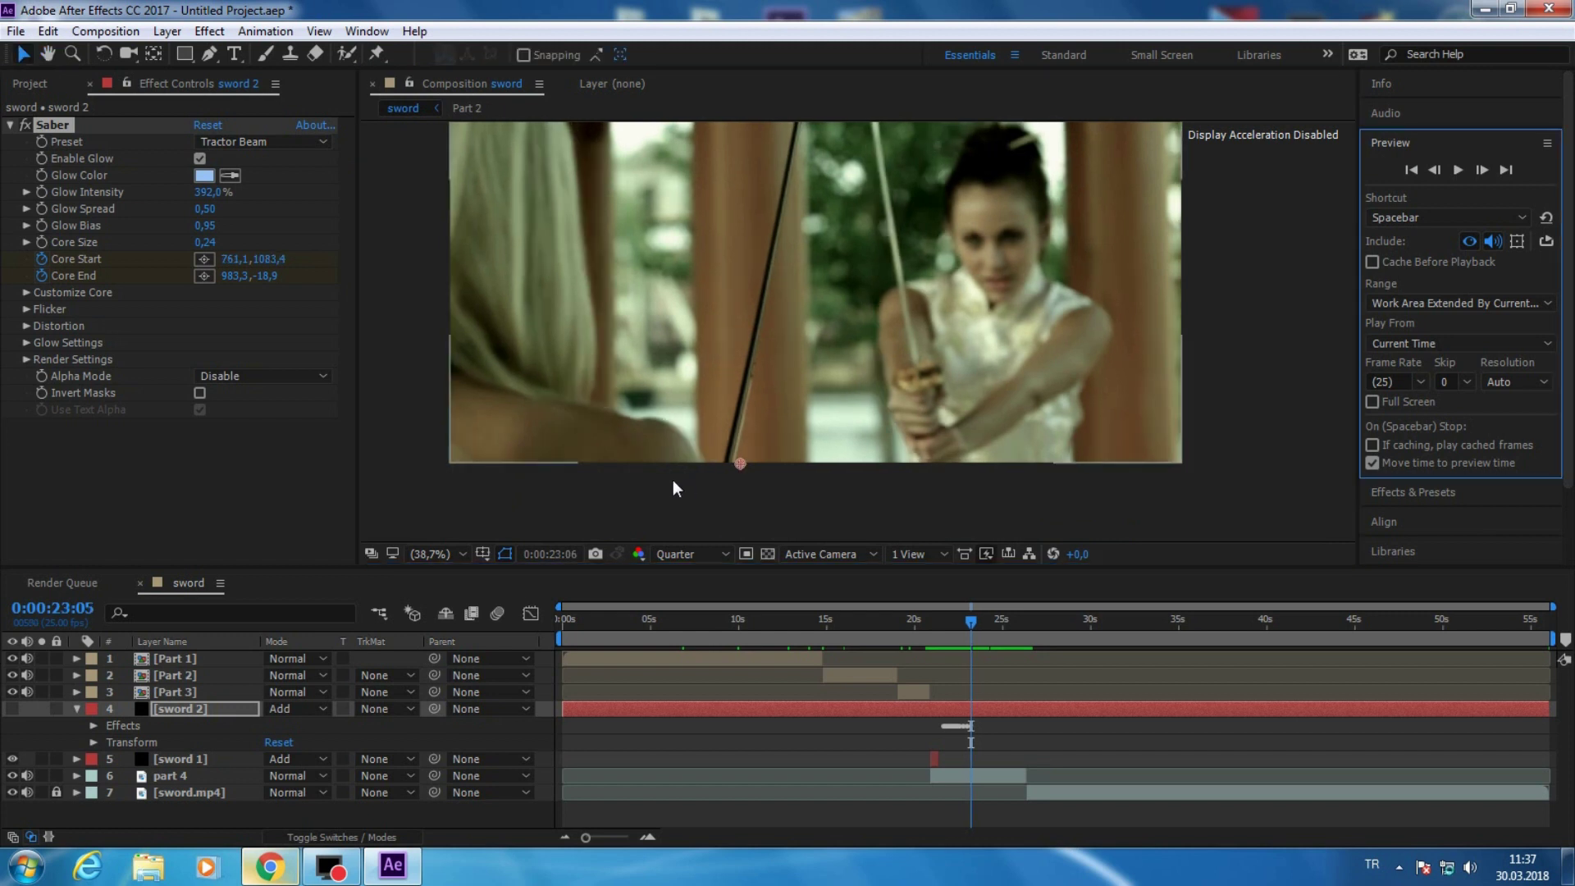
key(Page_Down)
drag(737, 460, 714, 451)
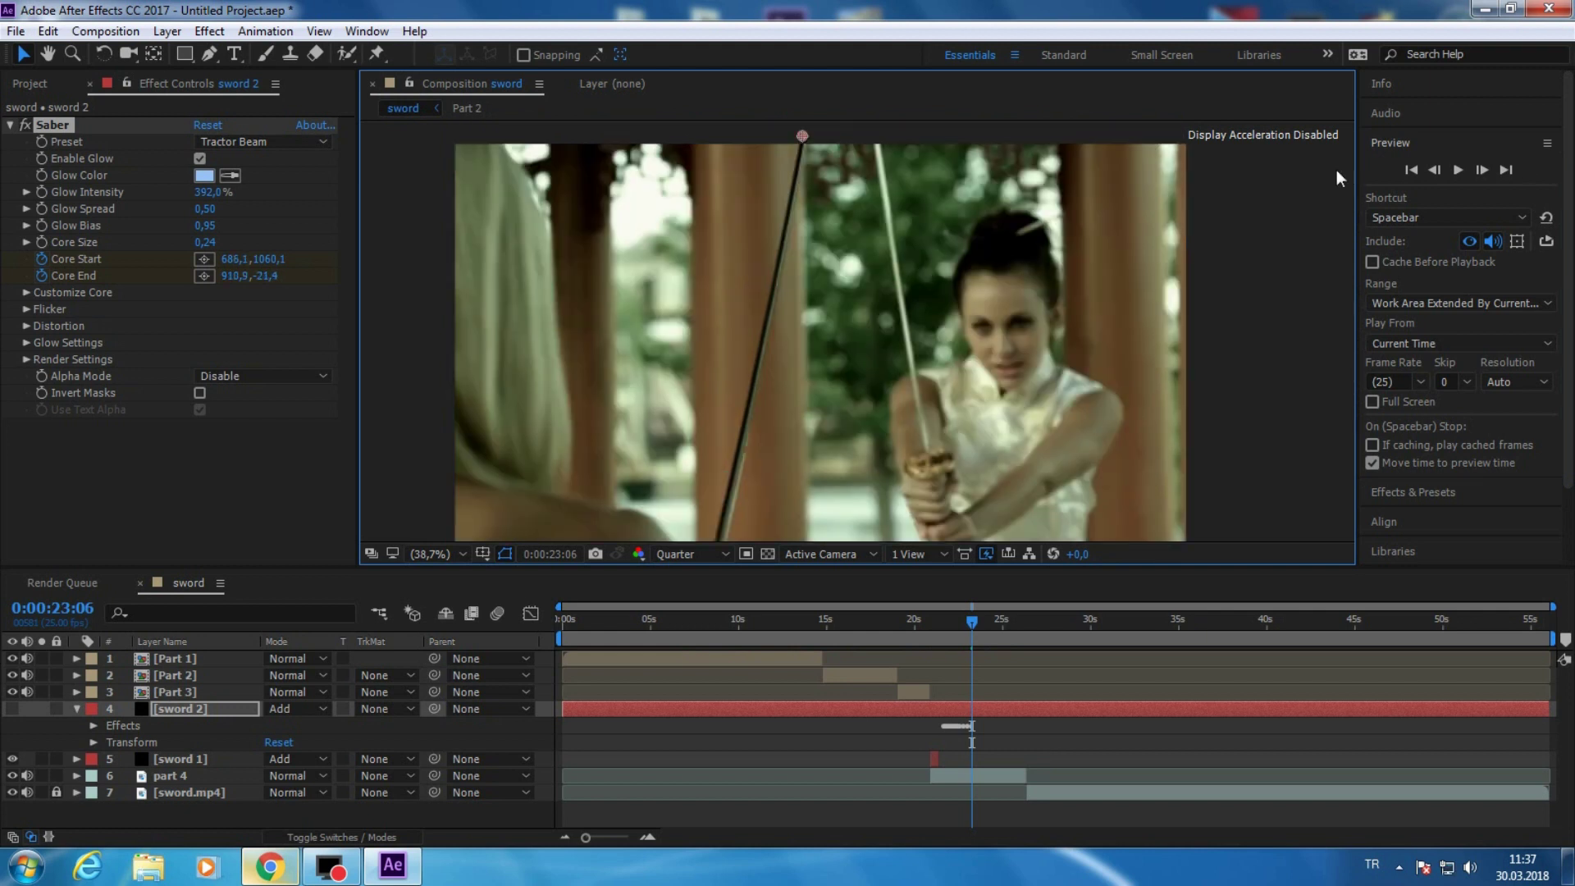
click(1483, 170)
click(1484, 170)
click(1484, 170)
click(1483, 170)
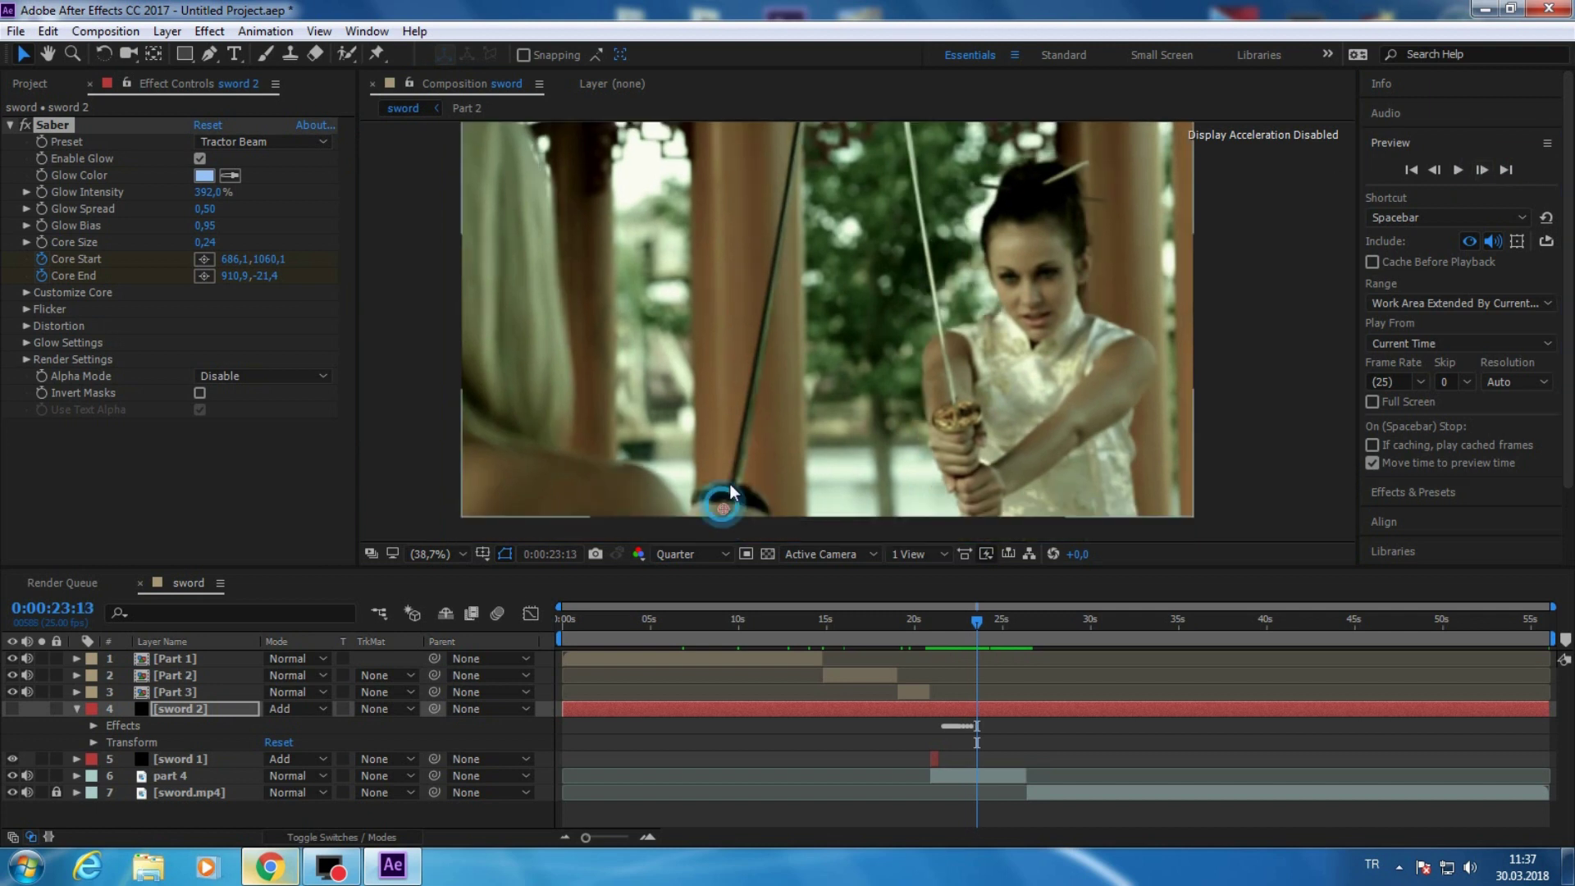
drag(730, 485, 742, 474)
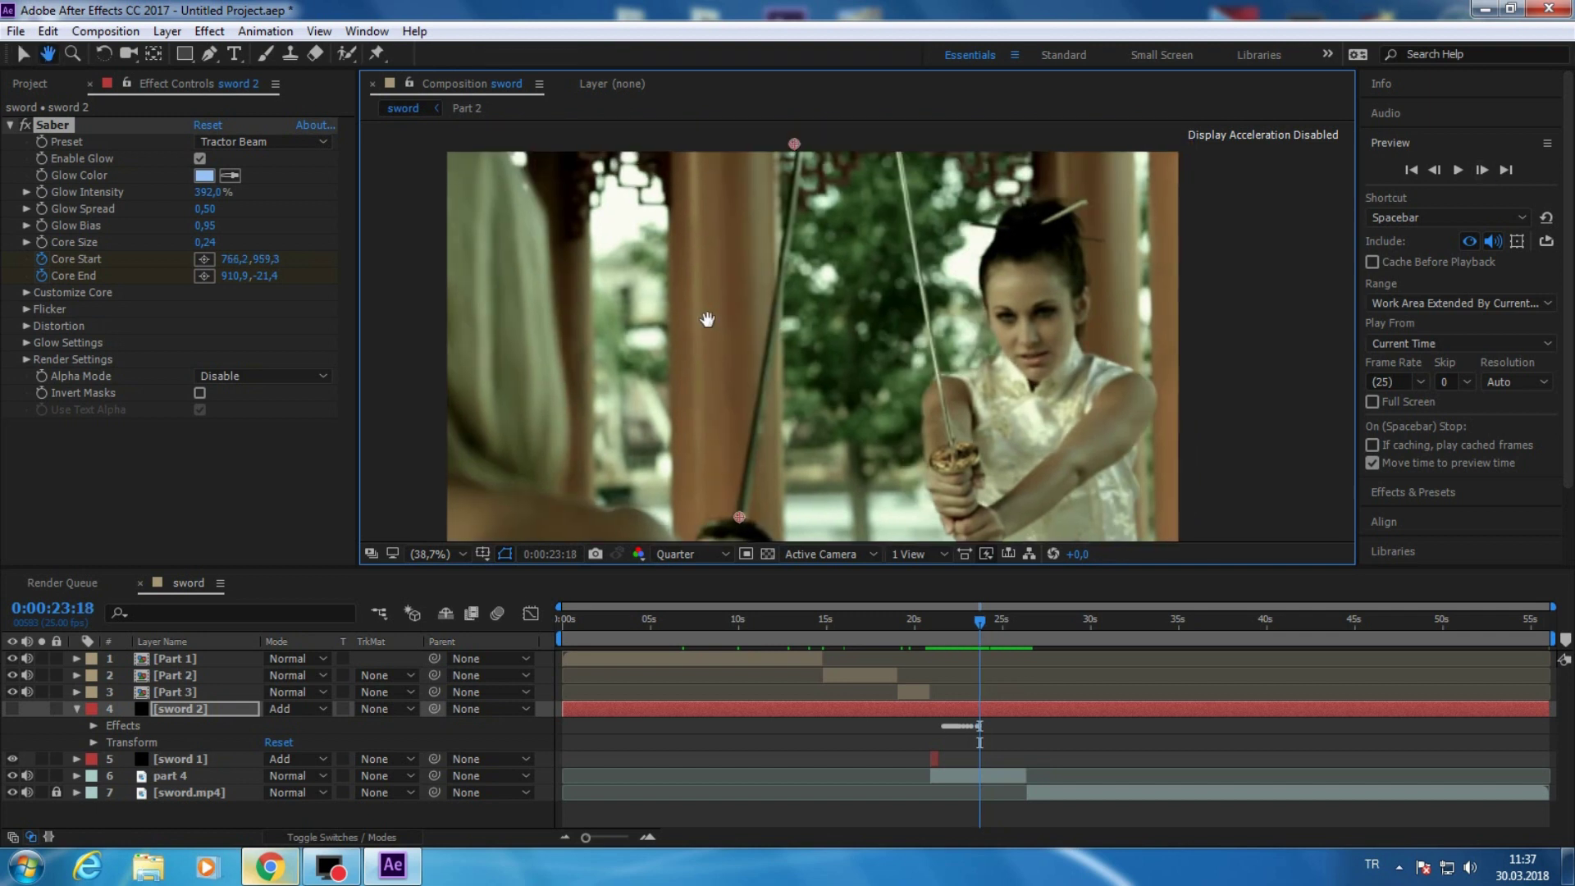
- Stretch the Core End along the sword and set Core Start on the hilt through 24:10
key(v)
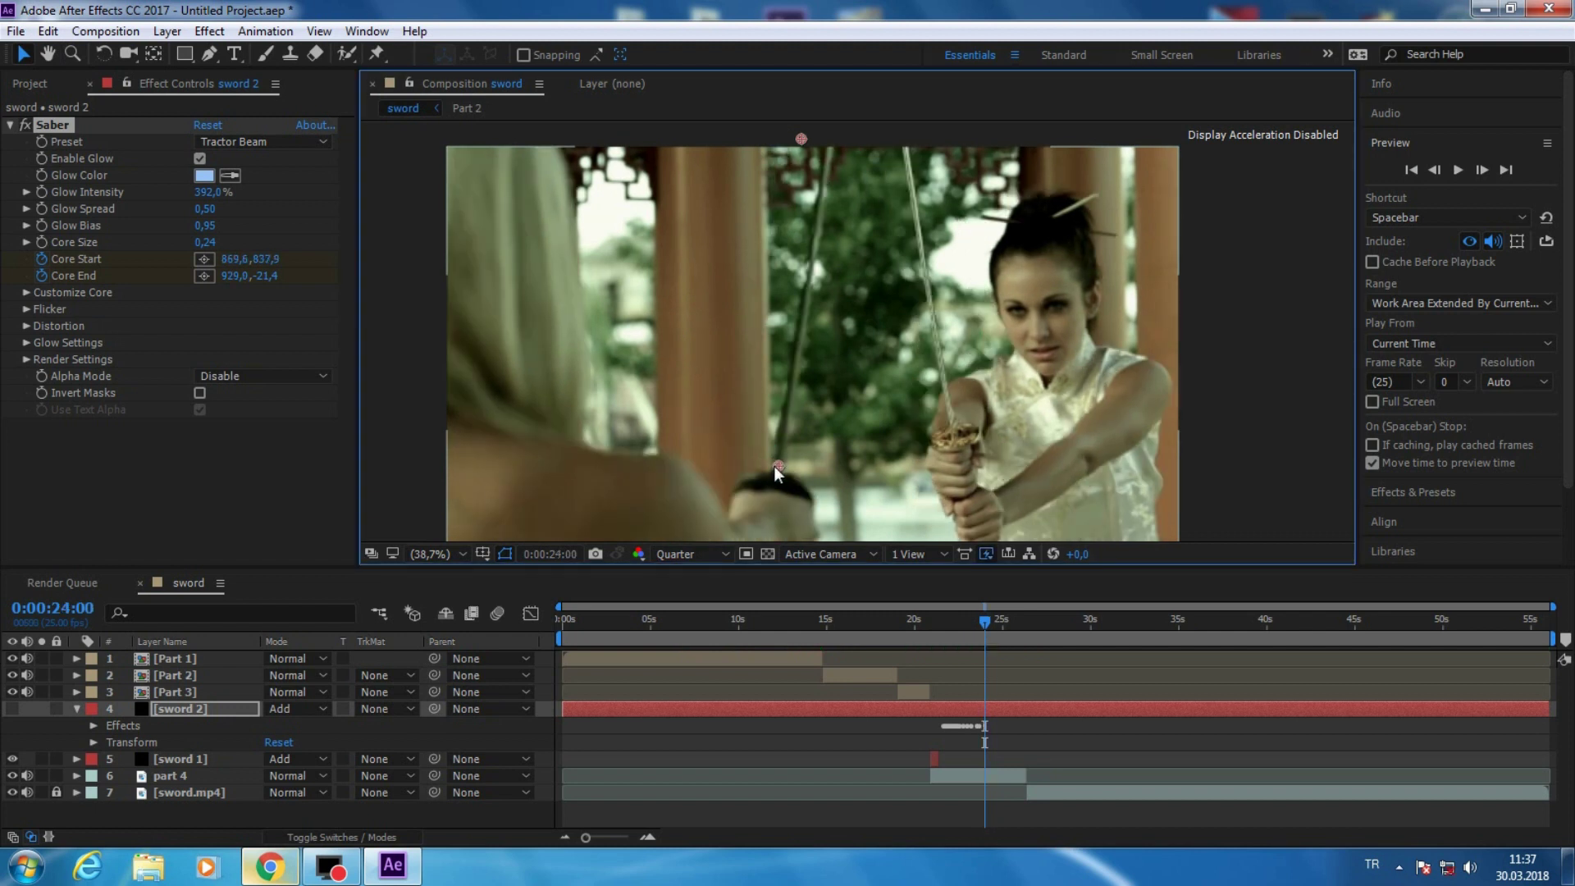
drag(801, 139, 825, 146)
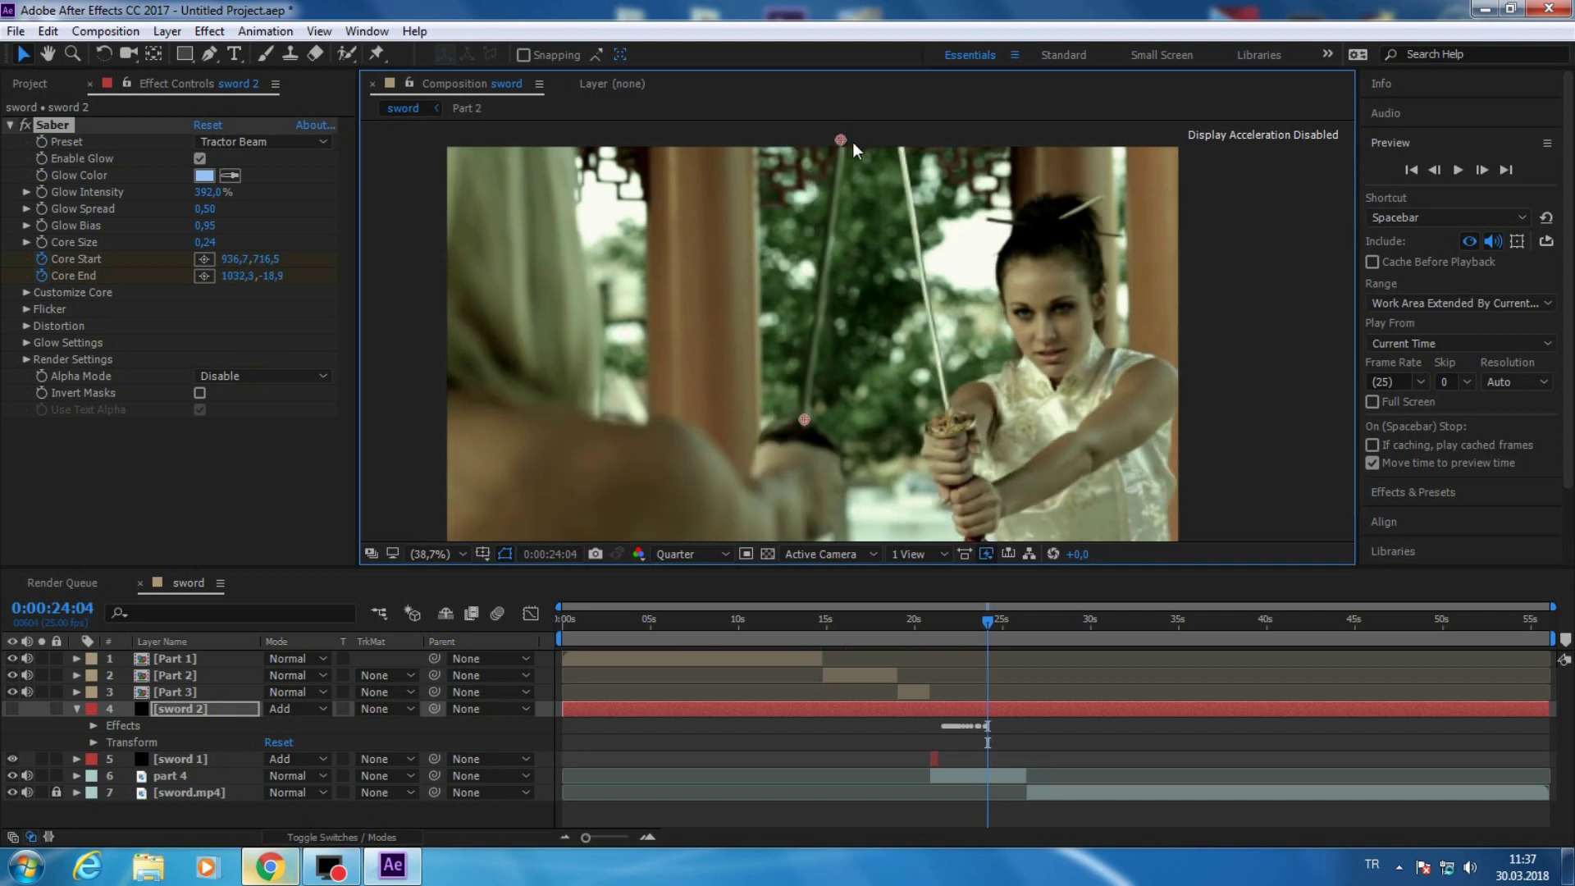
click(1482, 169)
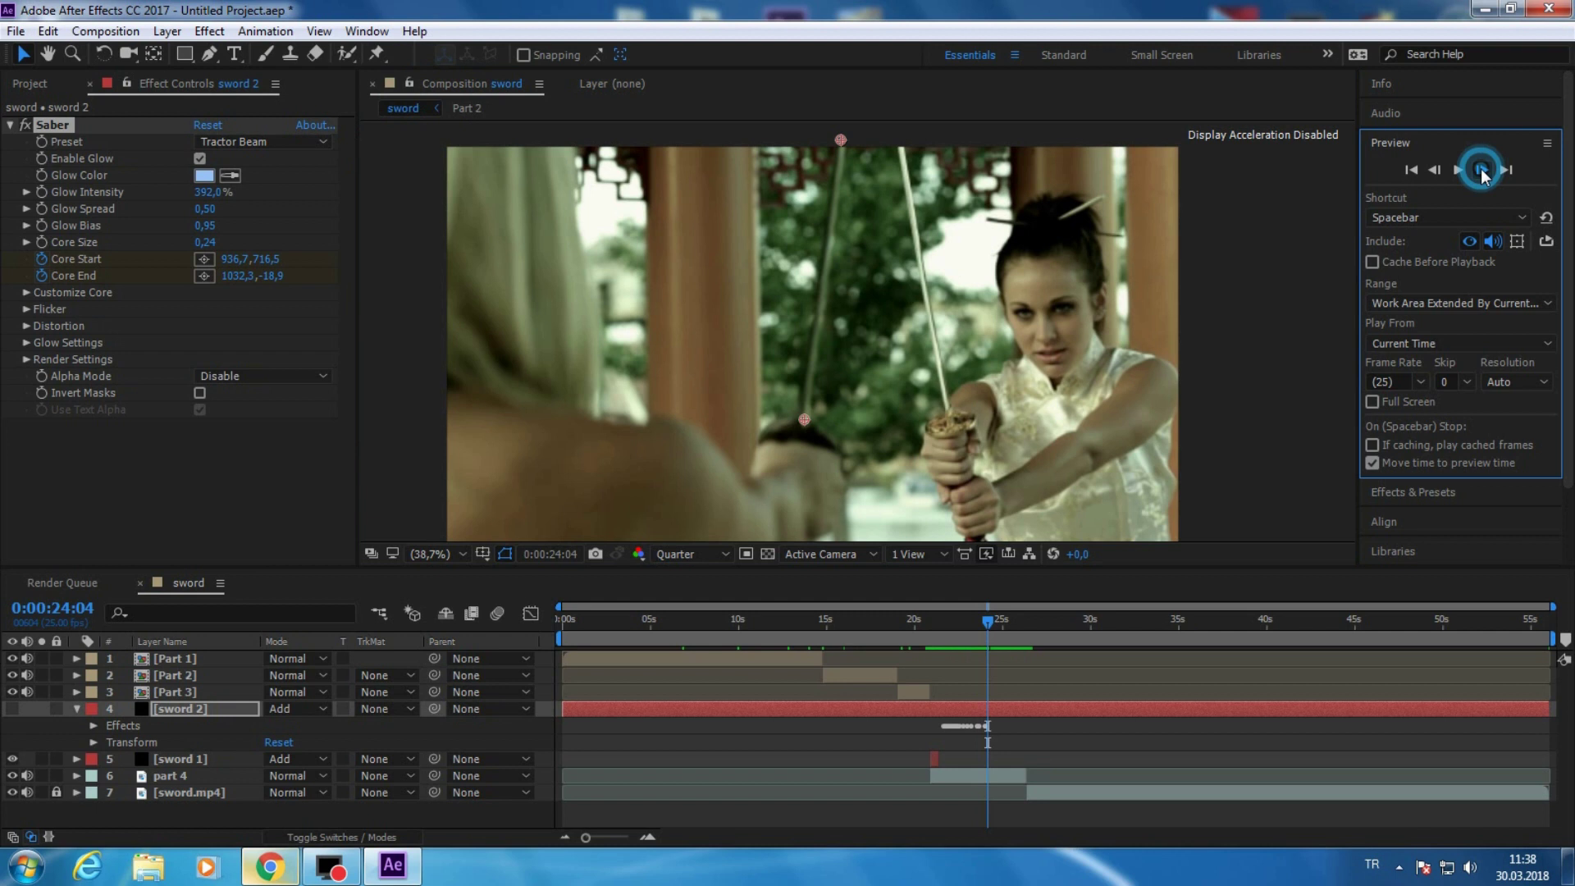
drag(833, 358, 843, 343)
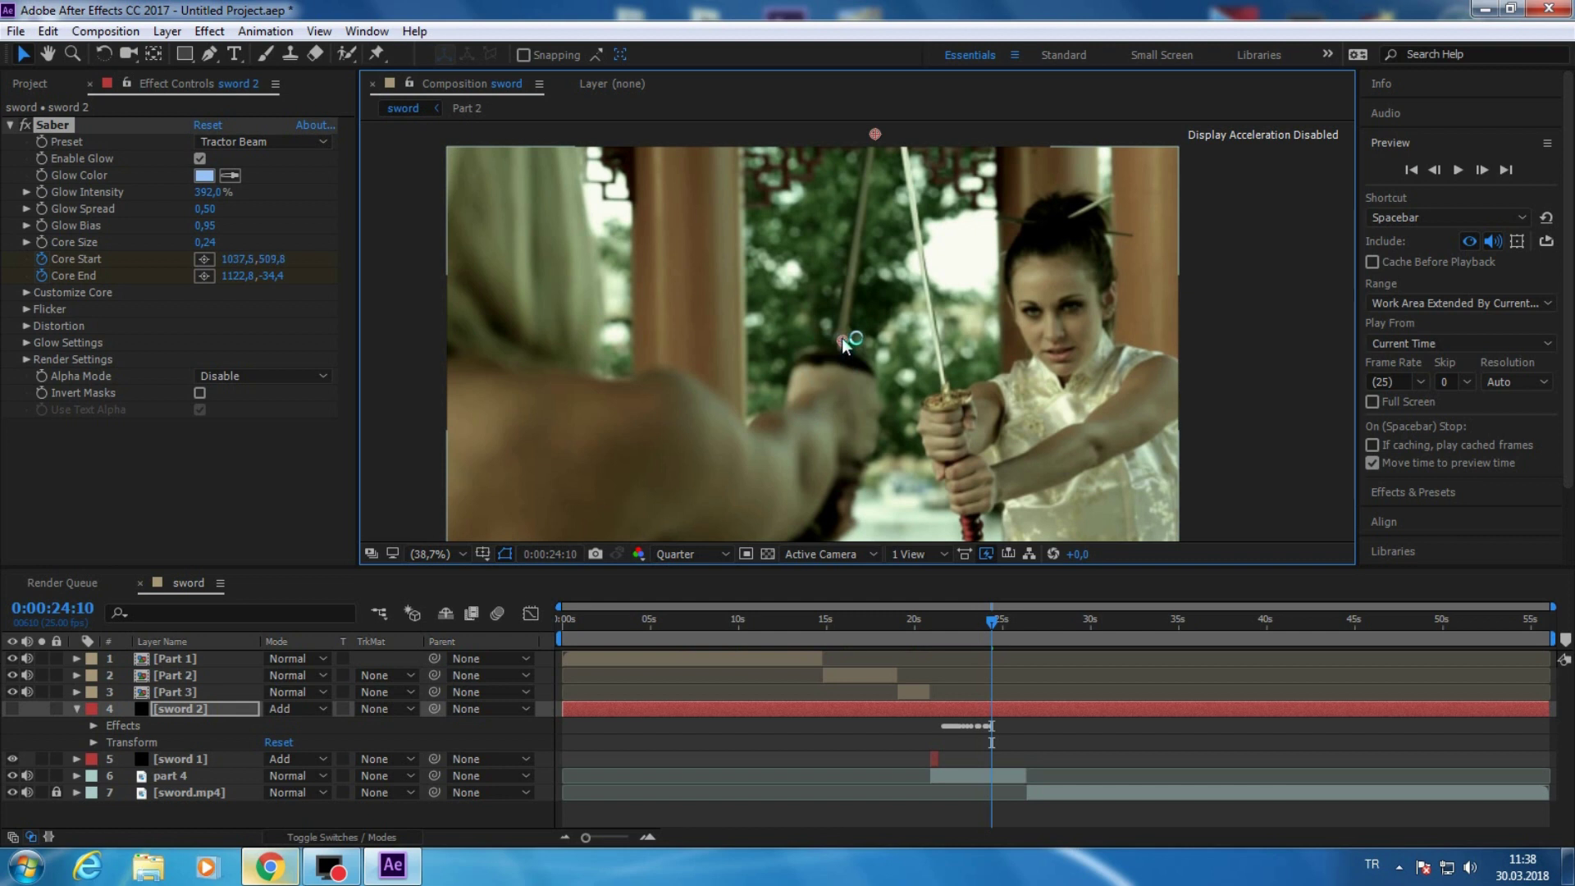
- Step forward to 0:00:25:01, moving Core Start up the blade to stay on the sword
click(995, 623)
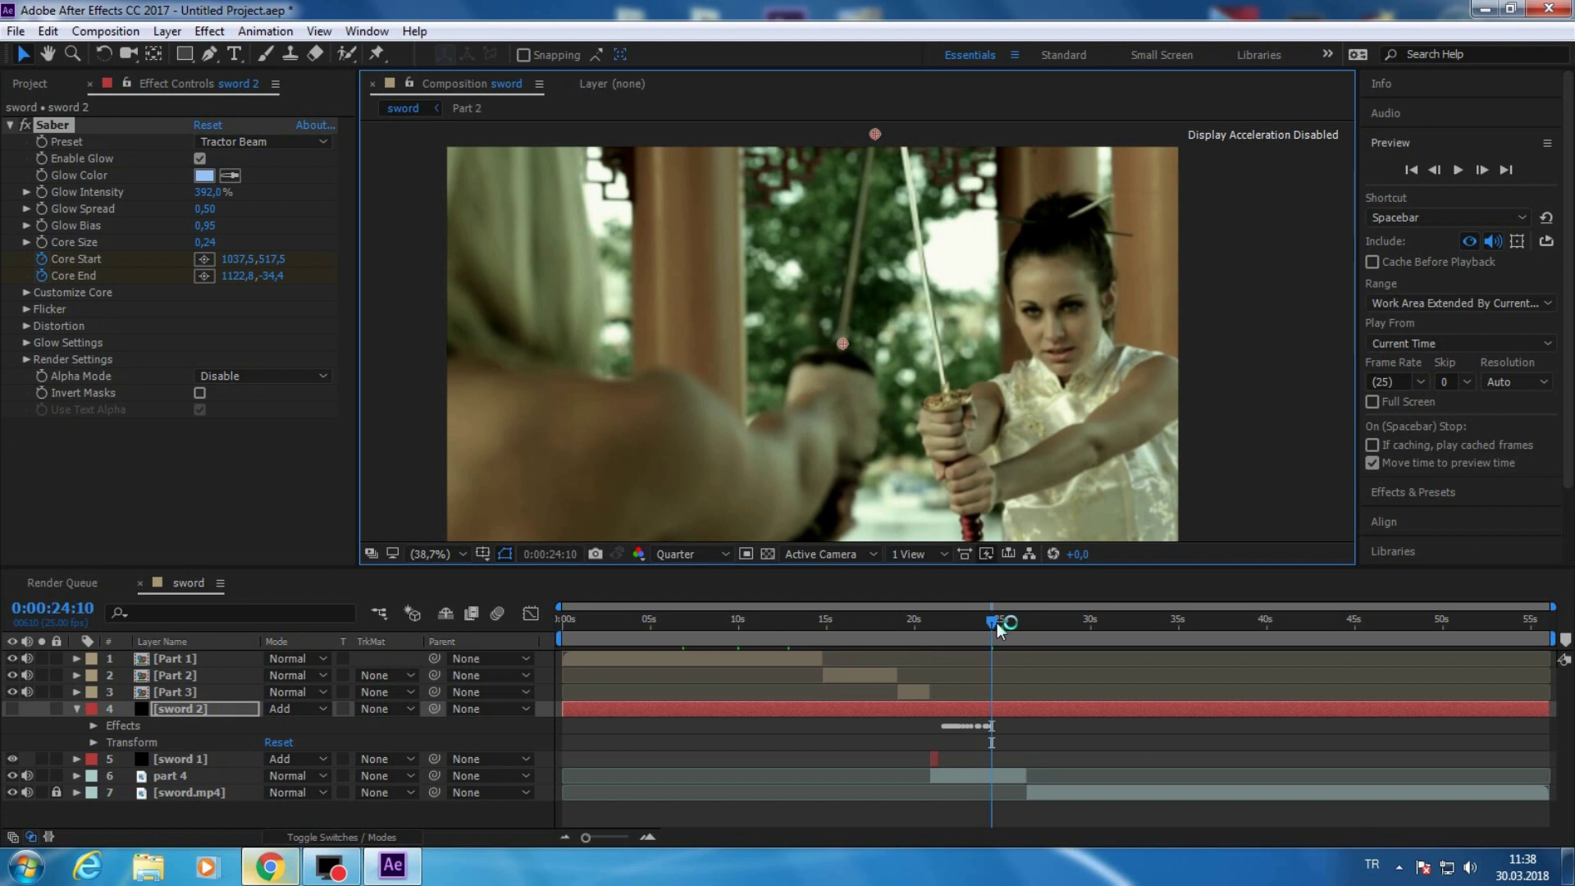
click(1482, 170)
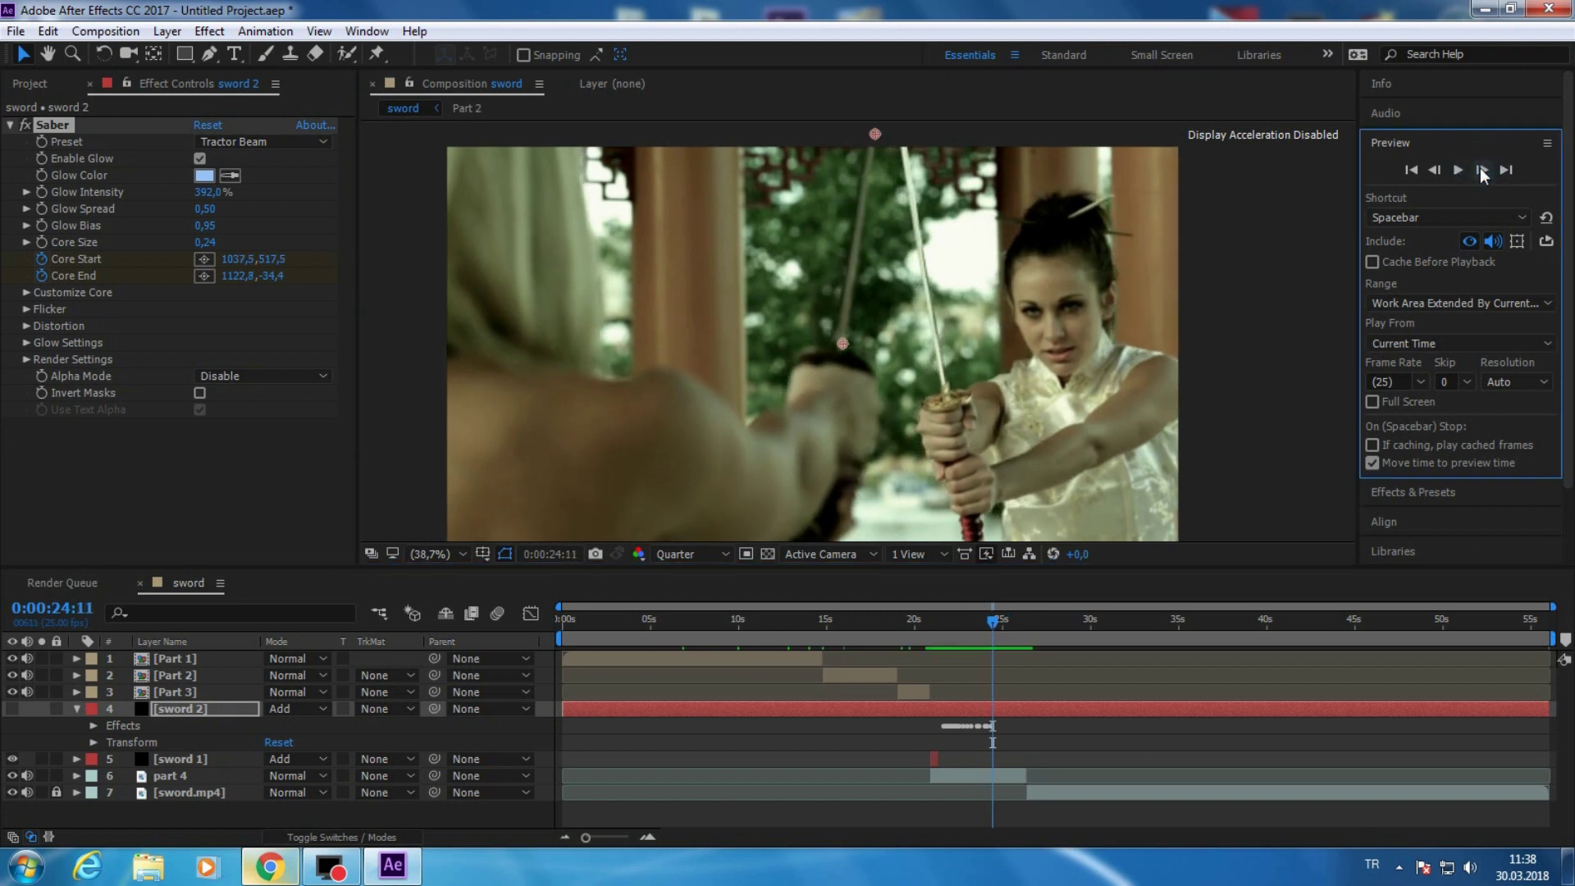
double_click(1482, 171)
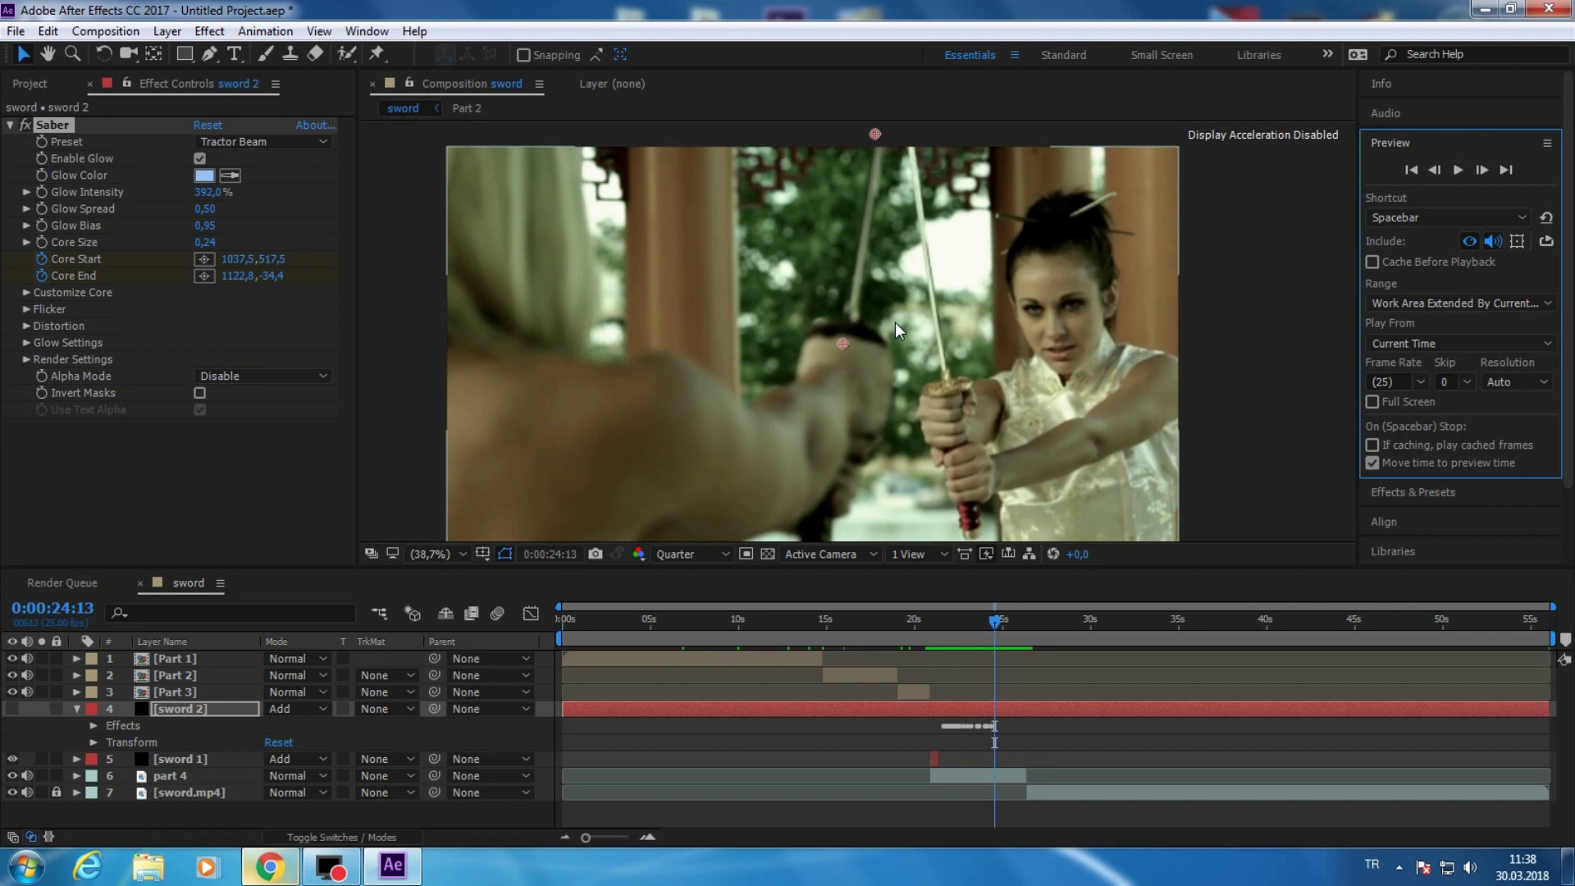
double_click(1482, 170)
click(1482, 169)
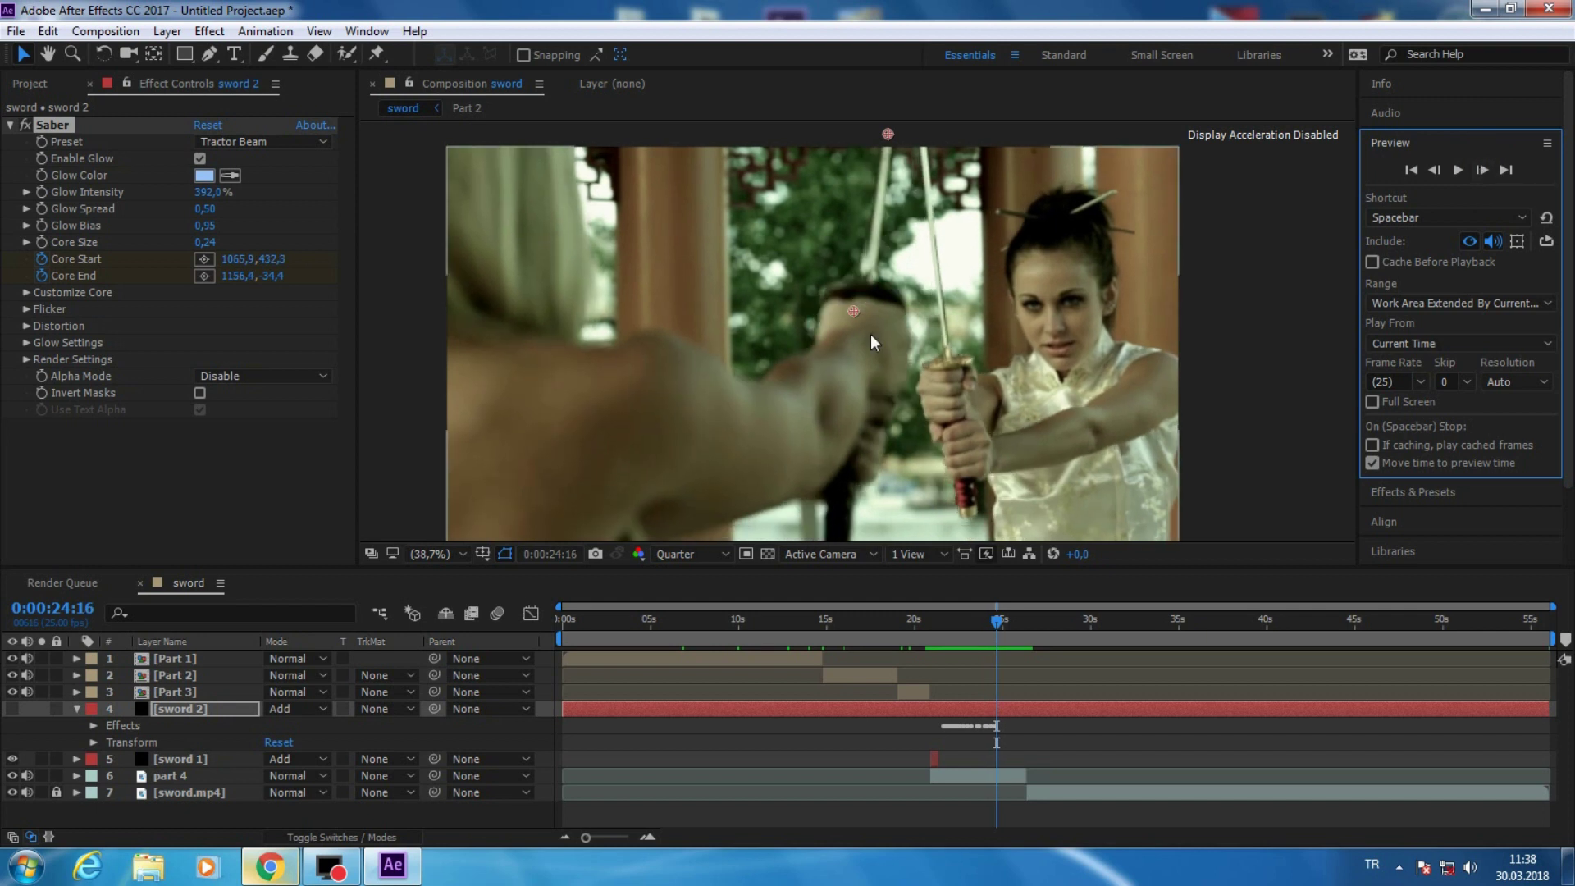
drag(865, 317, 874, 272)
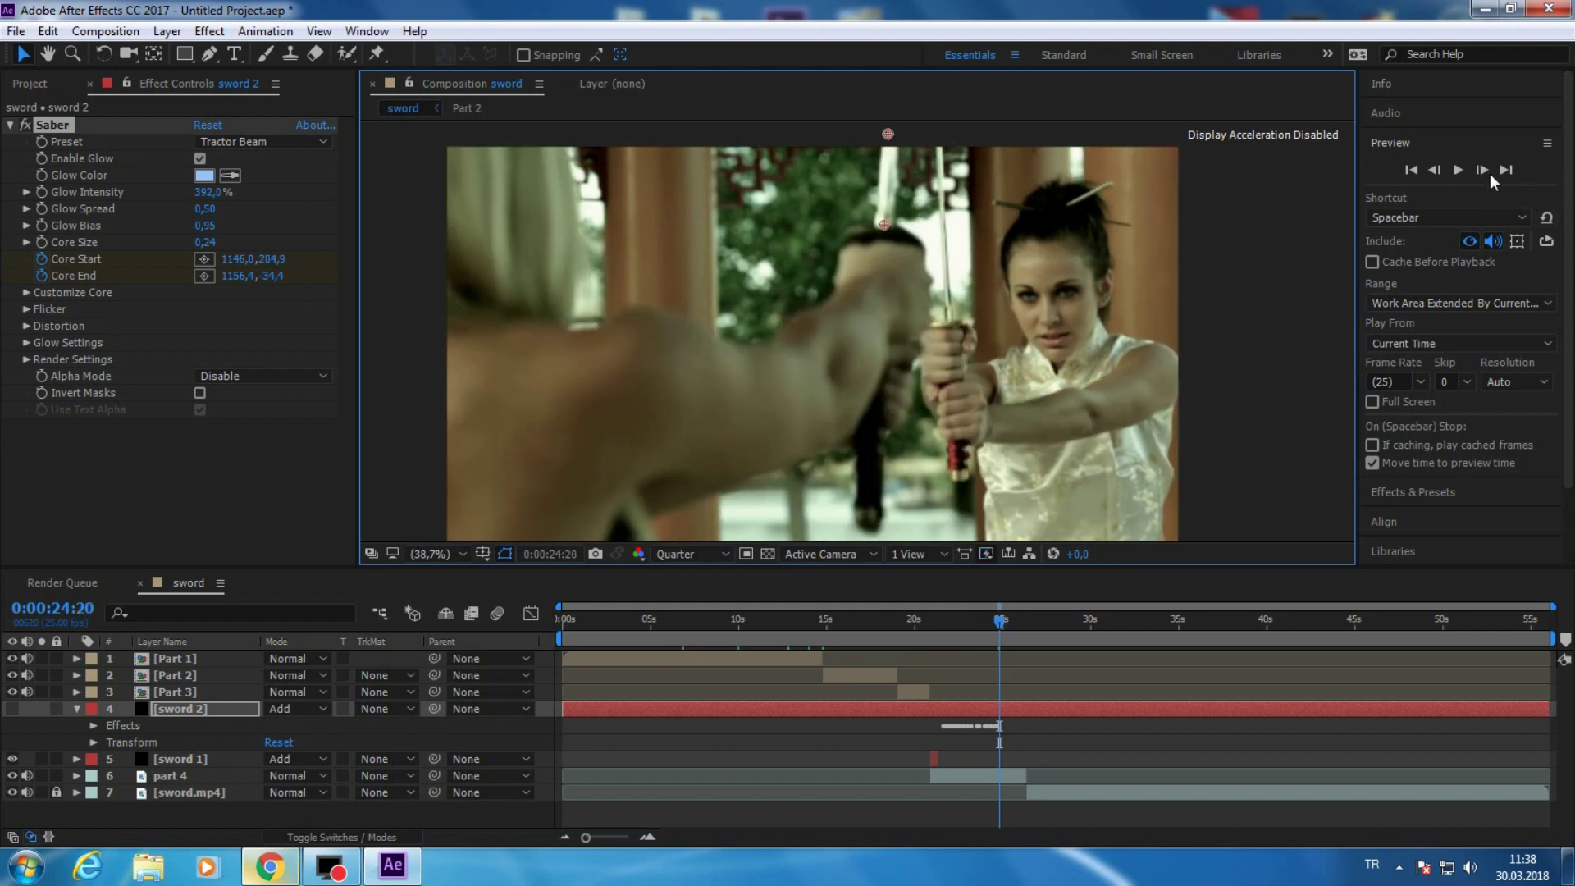
click(1482, 169)
click(1481, 169)
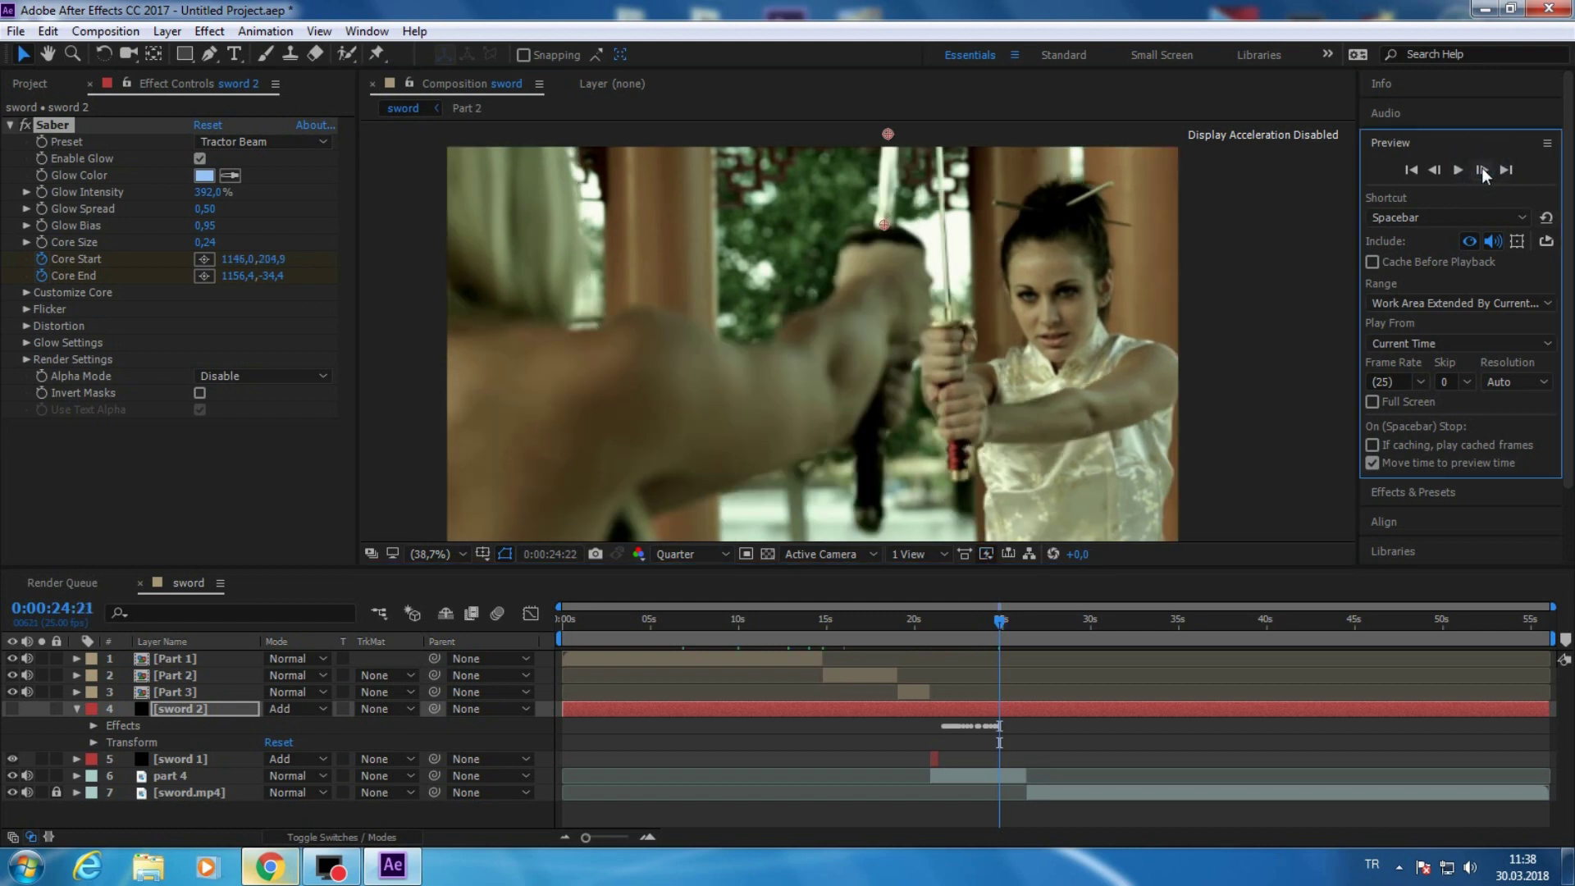
click(1481, 170)
click(1481, 170)
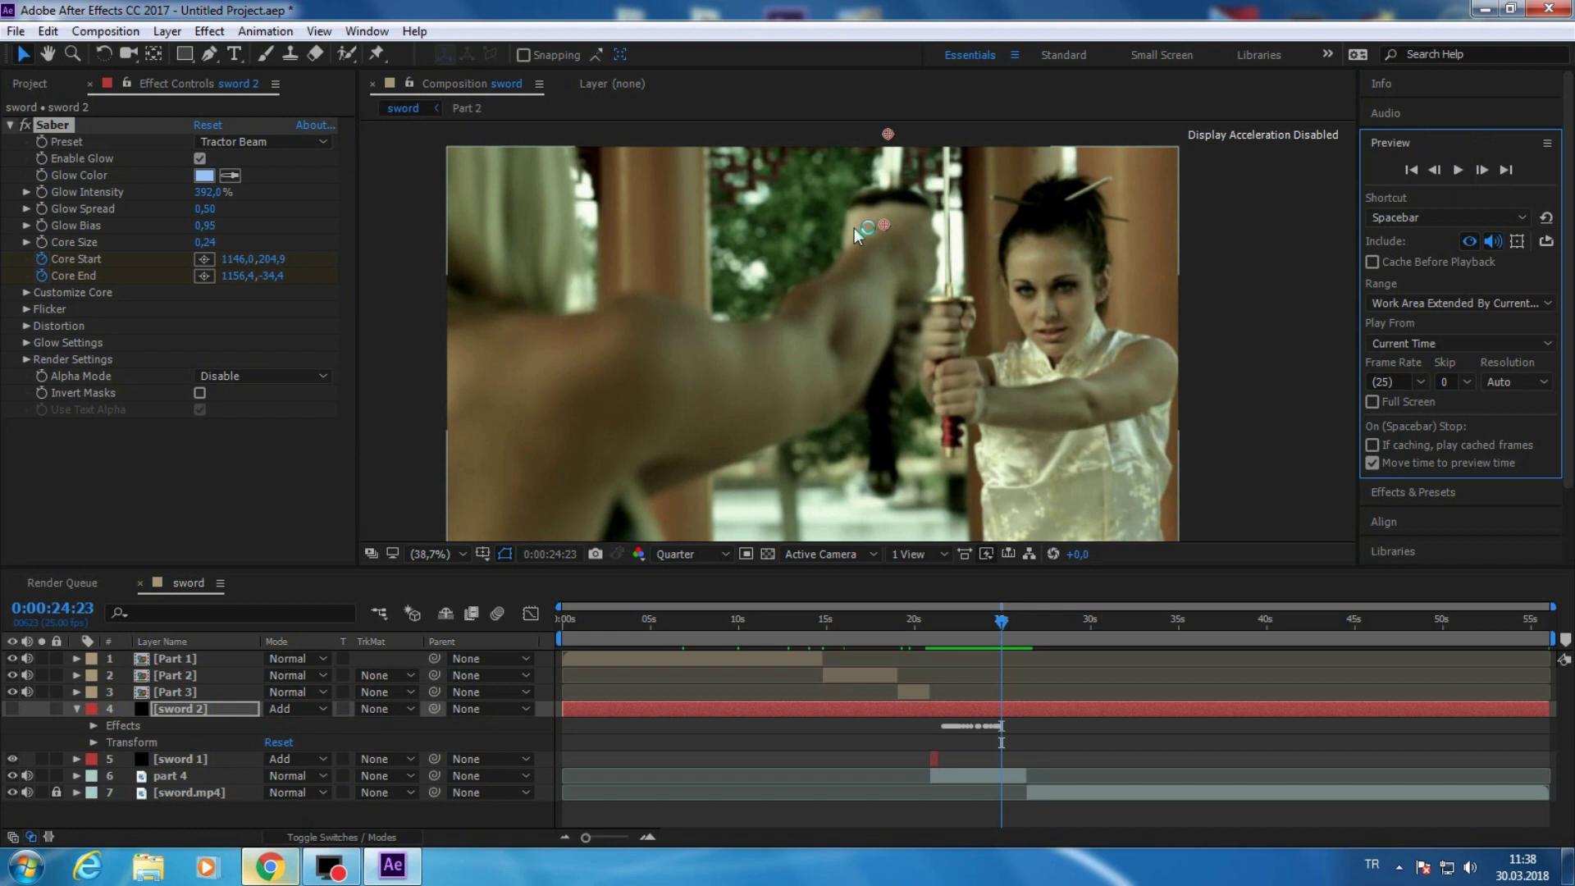
click(1482, 170)
click(1482, 170)
click(1481, 169)
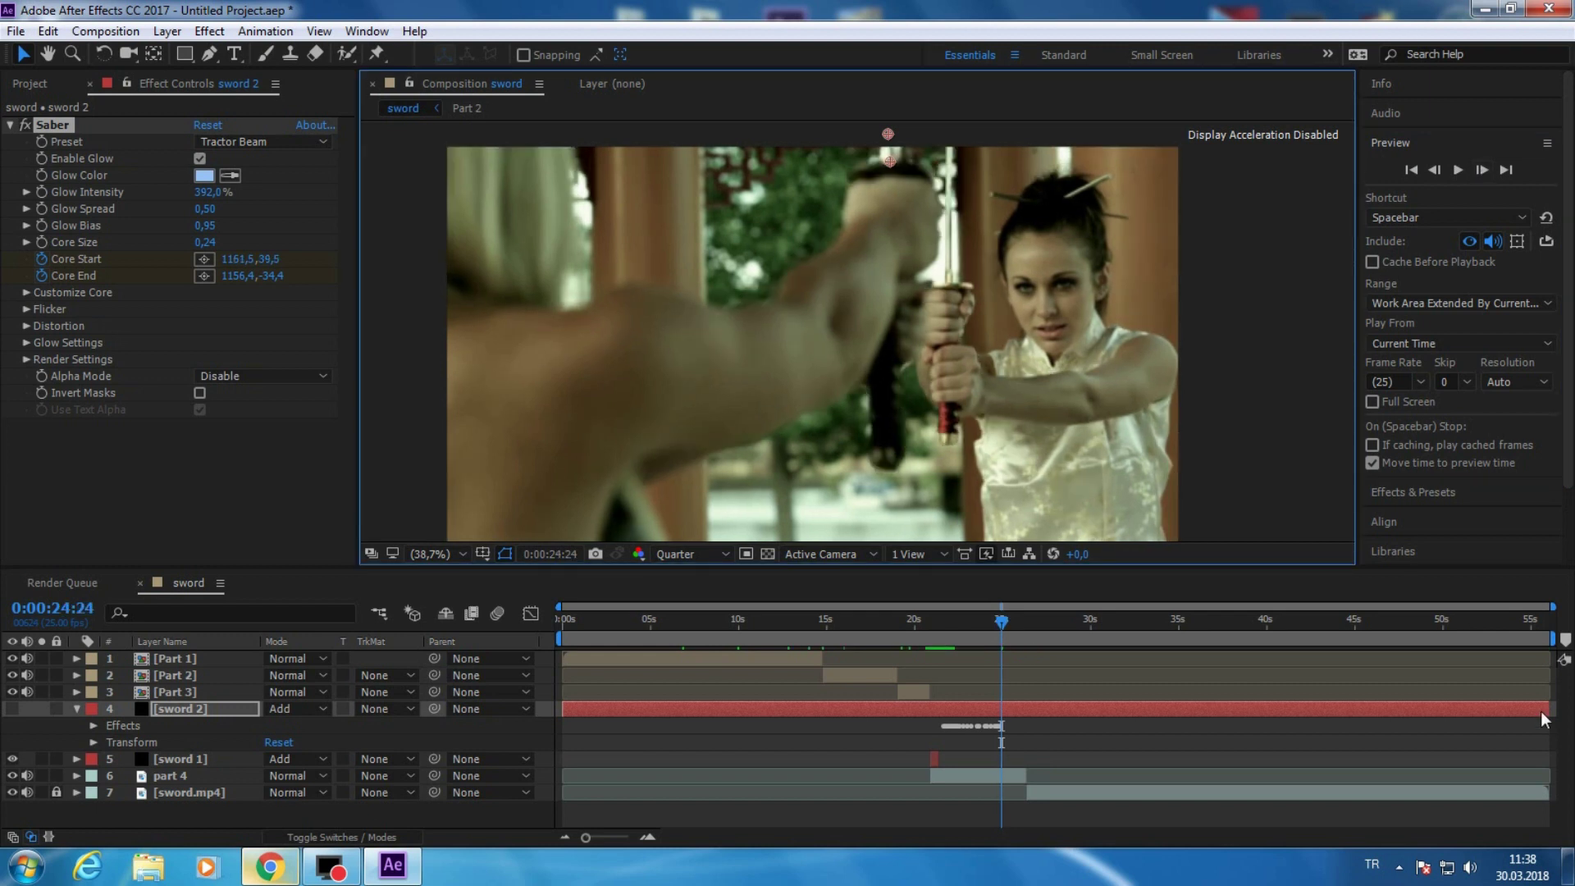
- End sword 2 at the playhead and trim its start to 0:00:21:13 with Alt+[
drag(1541, 711, 1011, 701)
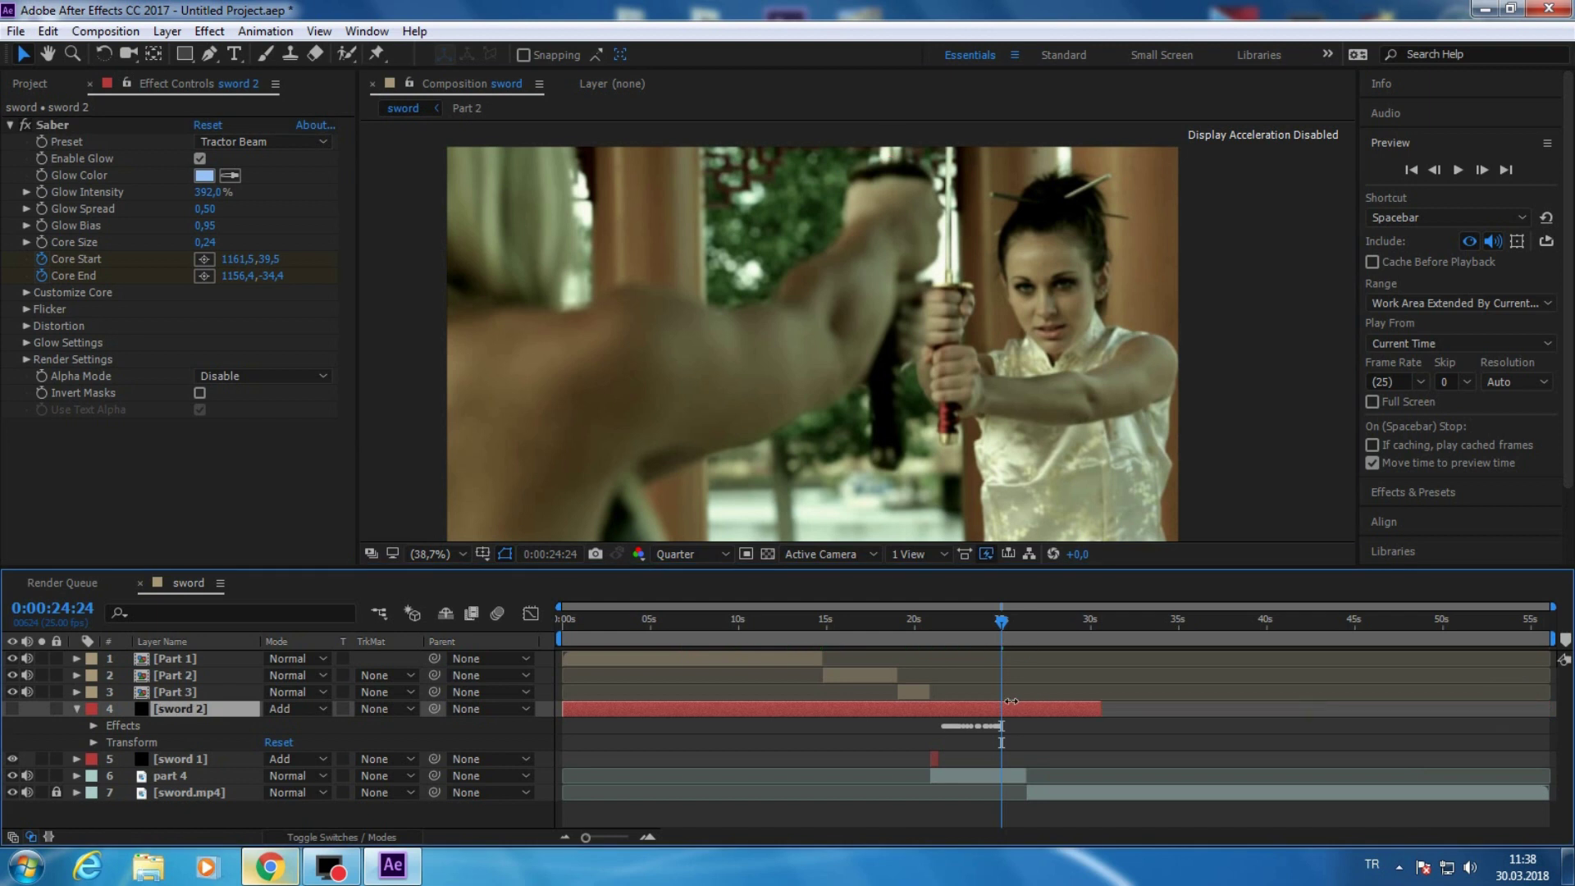
drag(1011, 701, 1002, 702)
mouse_move(586, 838)
mouse_down()
mouse_move(632, 840)
mouse_move(583, 837)
mouse_up()
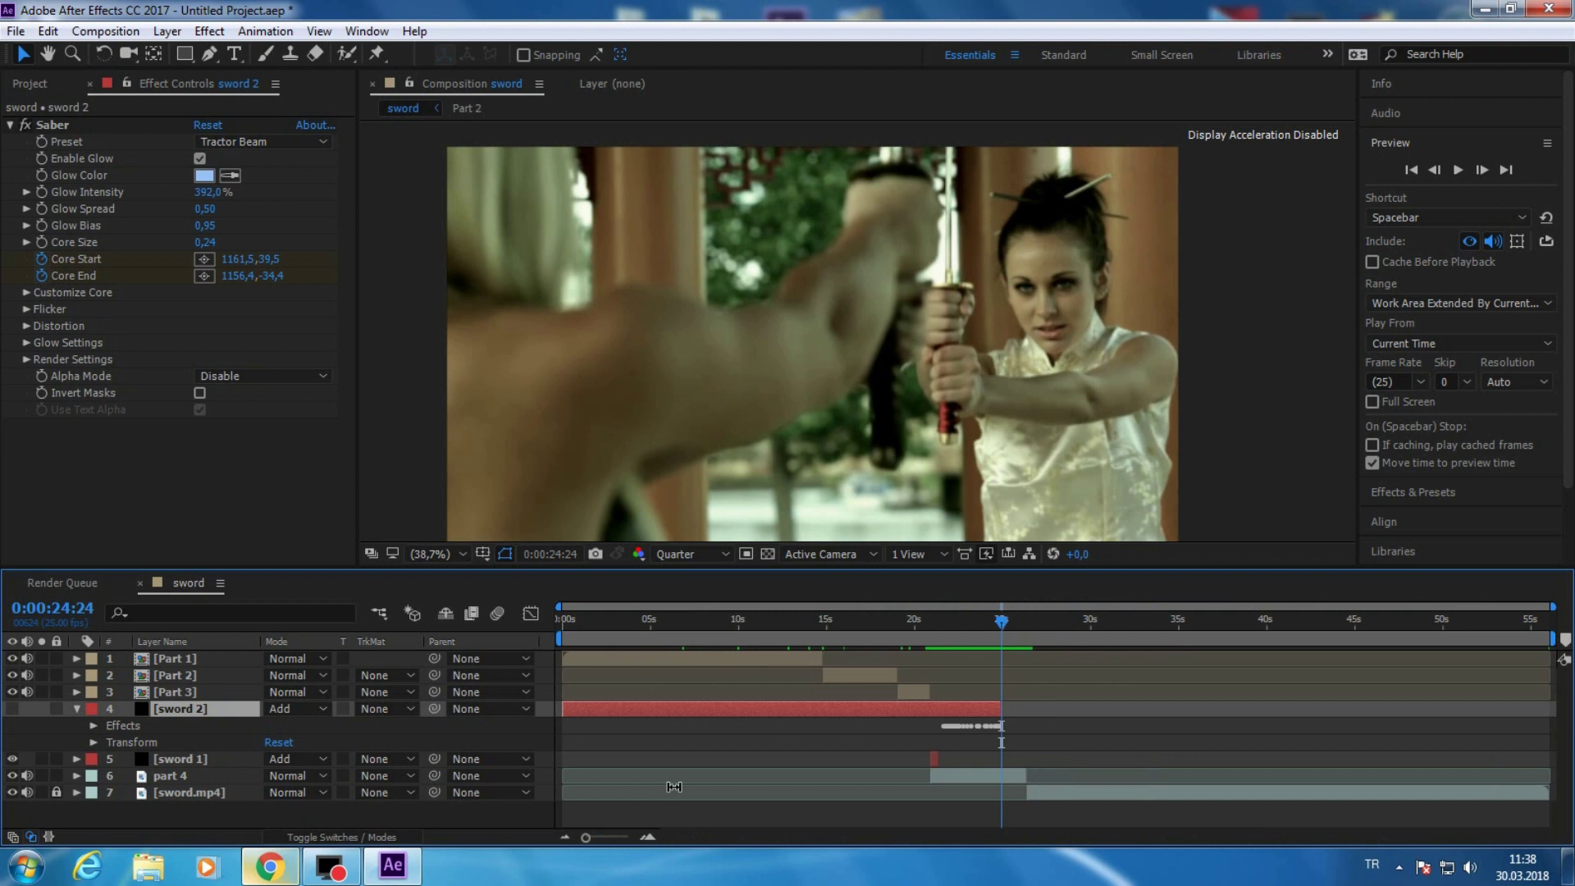
click(943, 638)
key(alt+bracketleft)
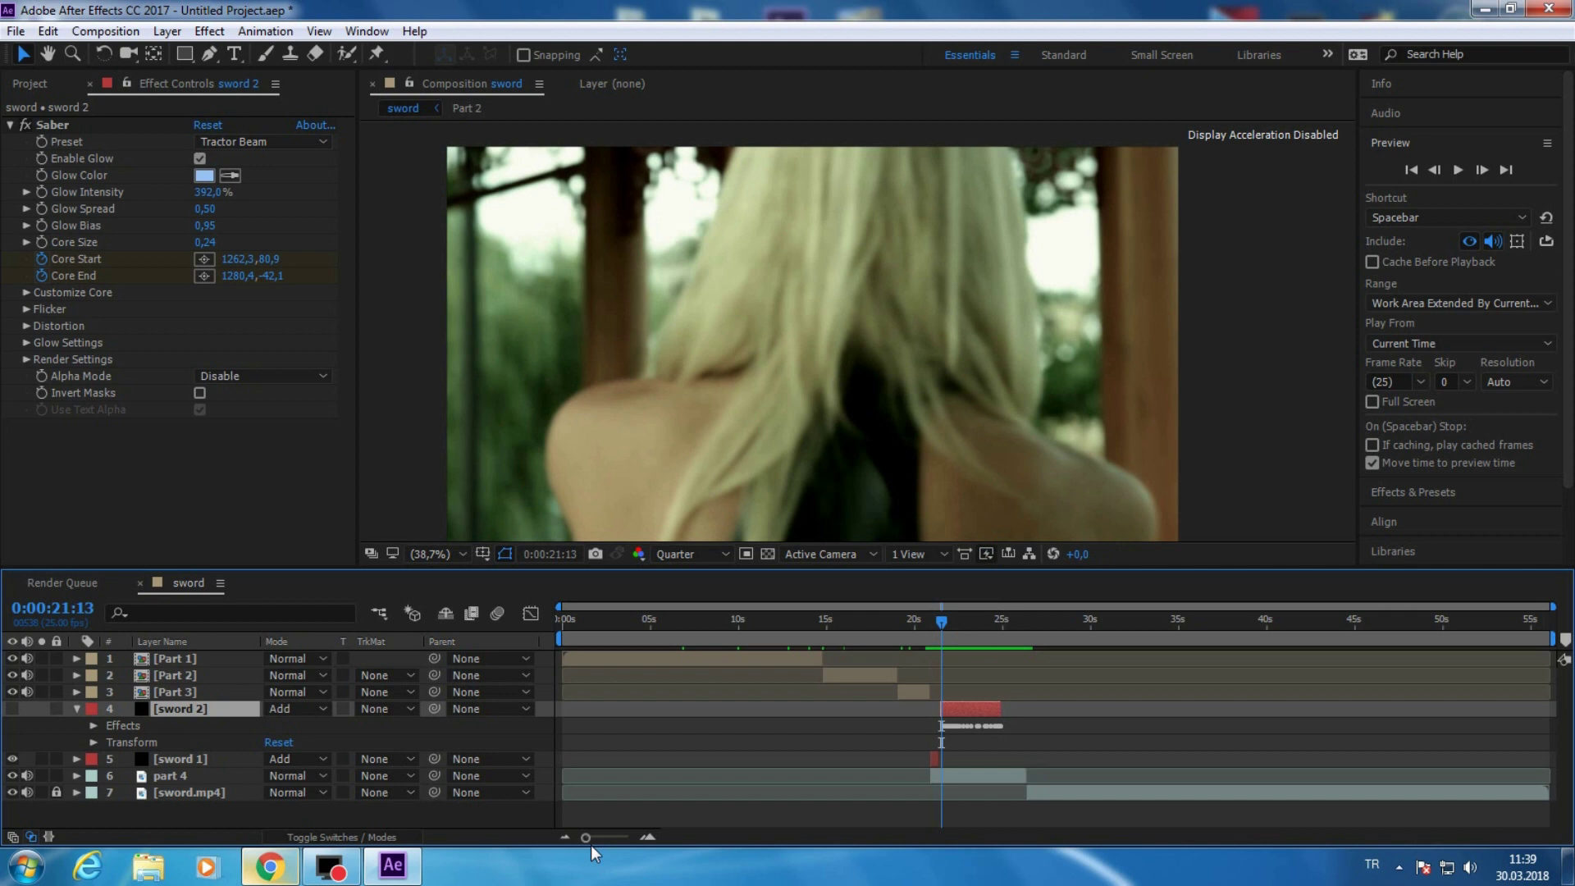
drag(587, 838, 686, 833)
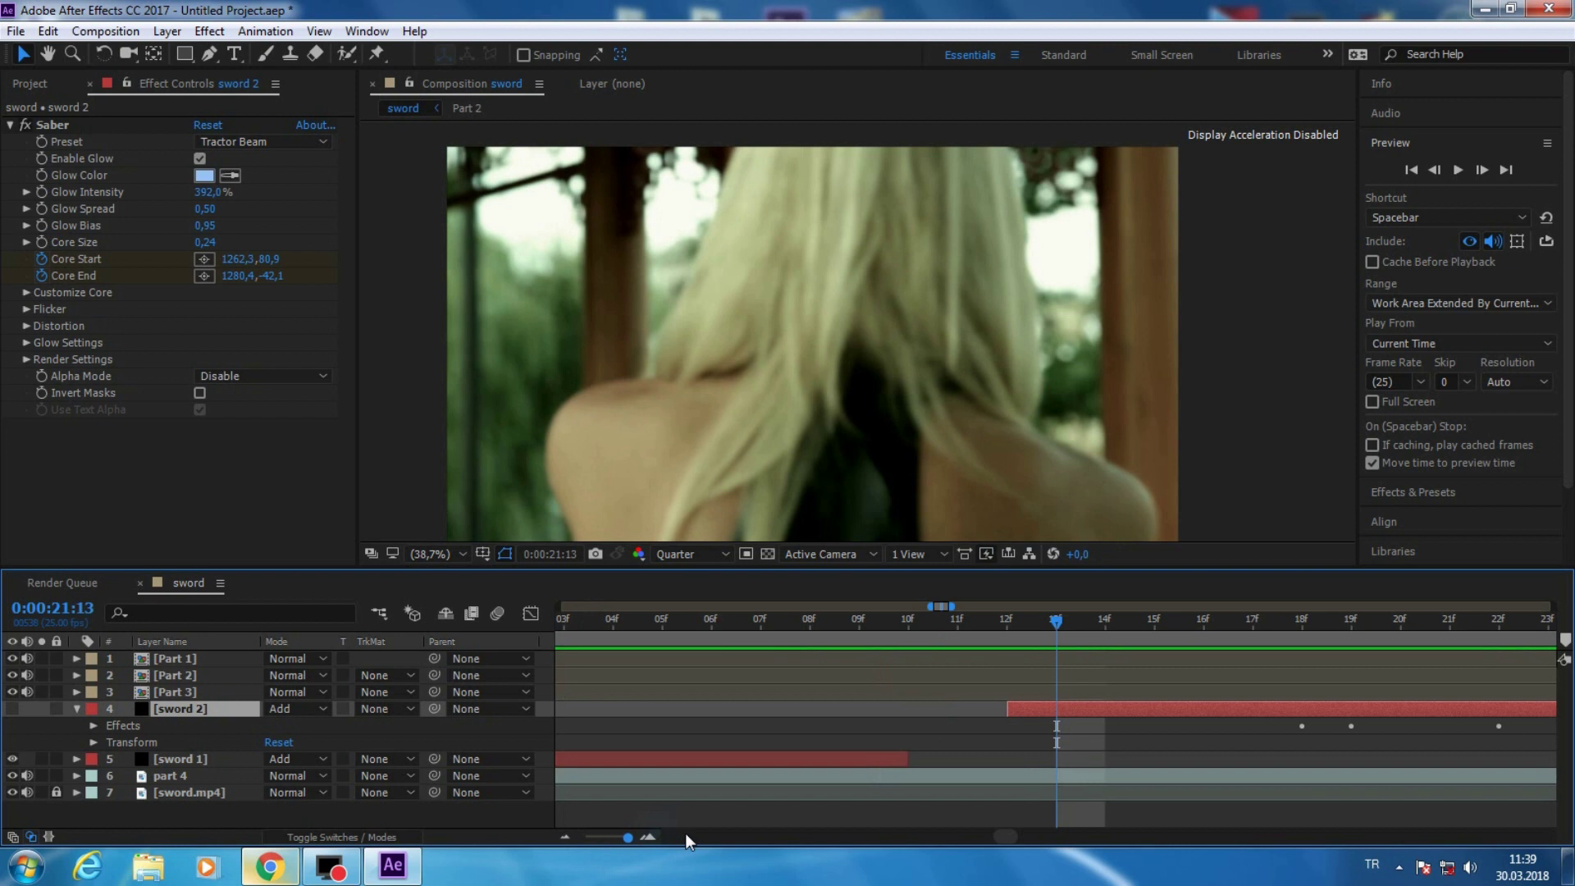
key(space)
key(space)
drag(630, 835, 565, 839)
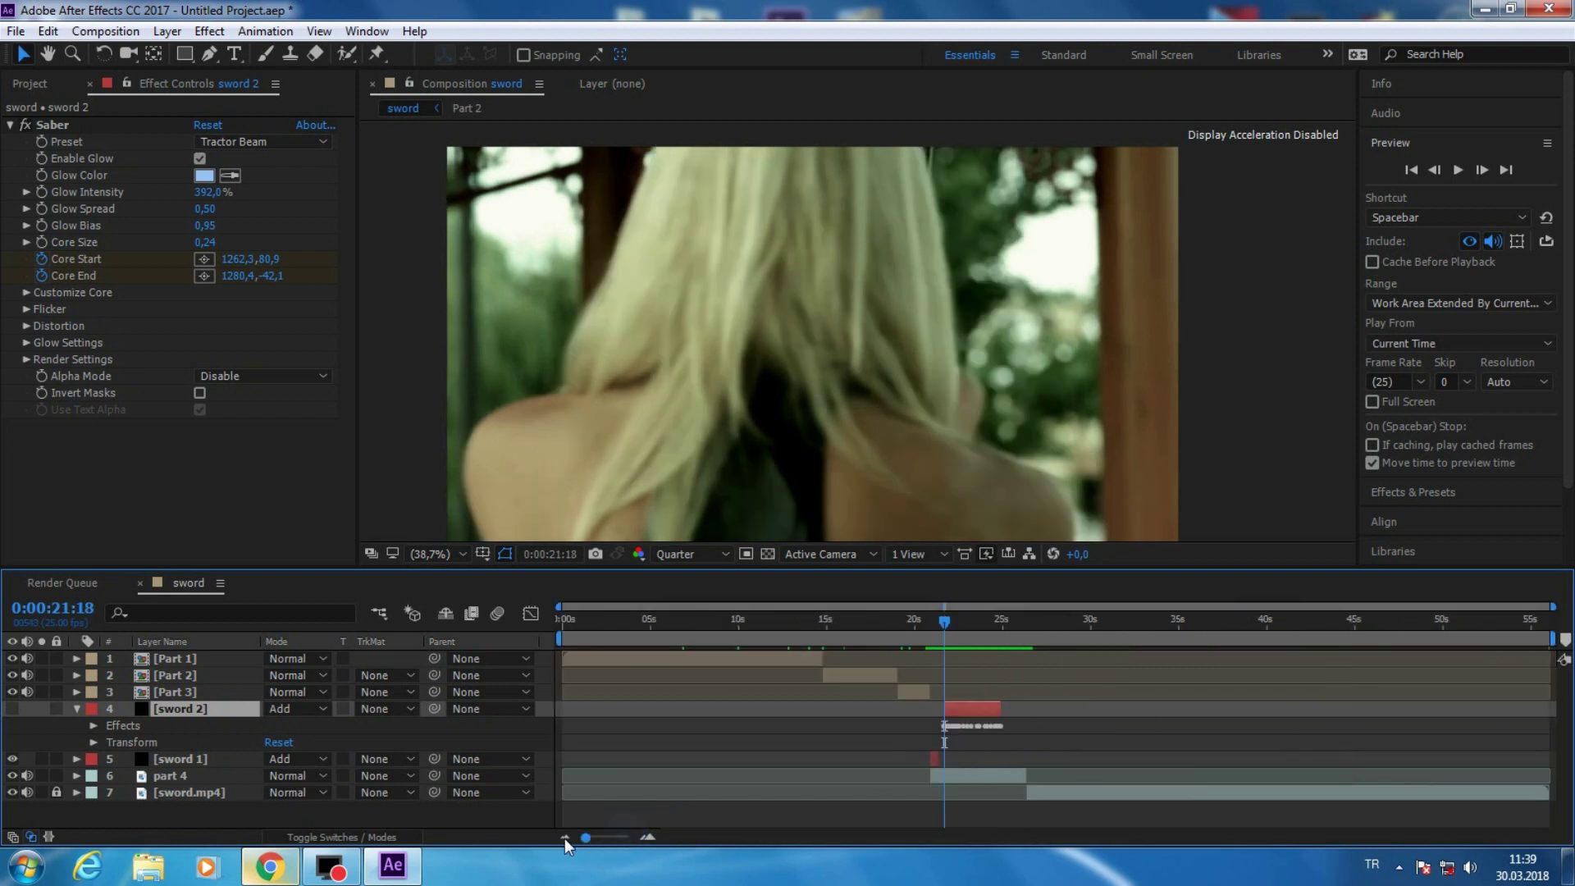
- Turn sword 2 back on and preview the glowing blade, stopping at 0:00:23:06
click(12, 708)
key(space)
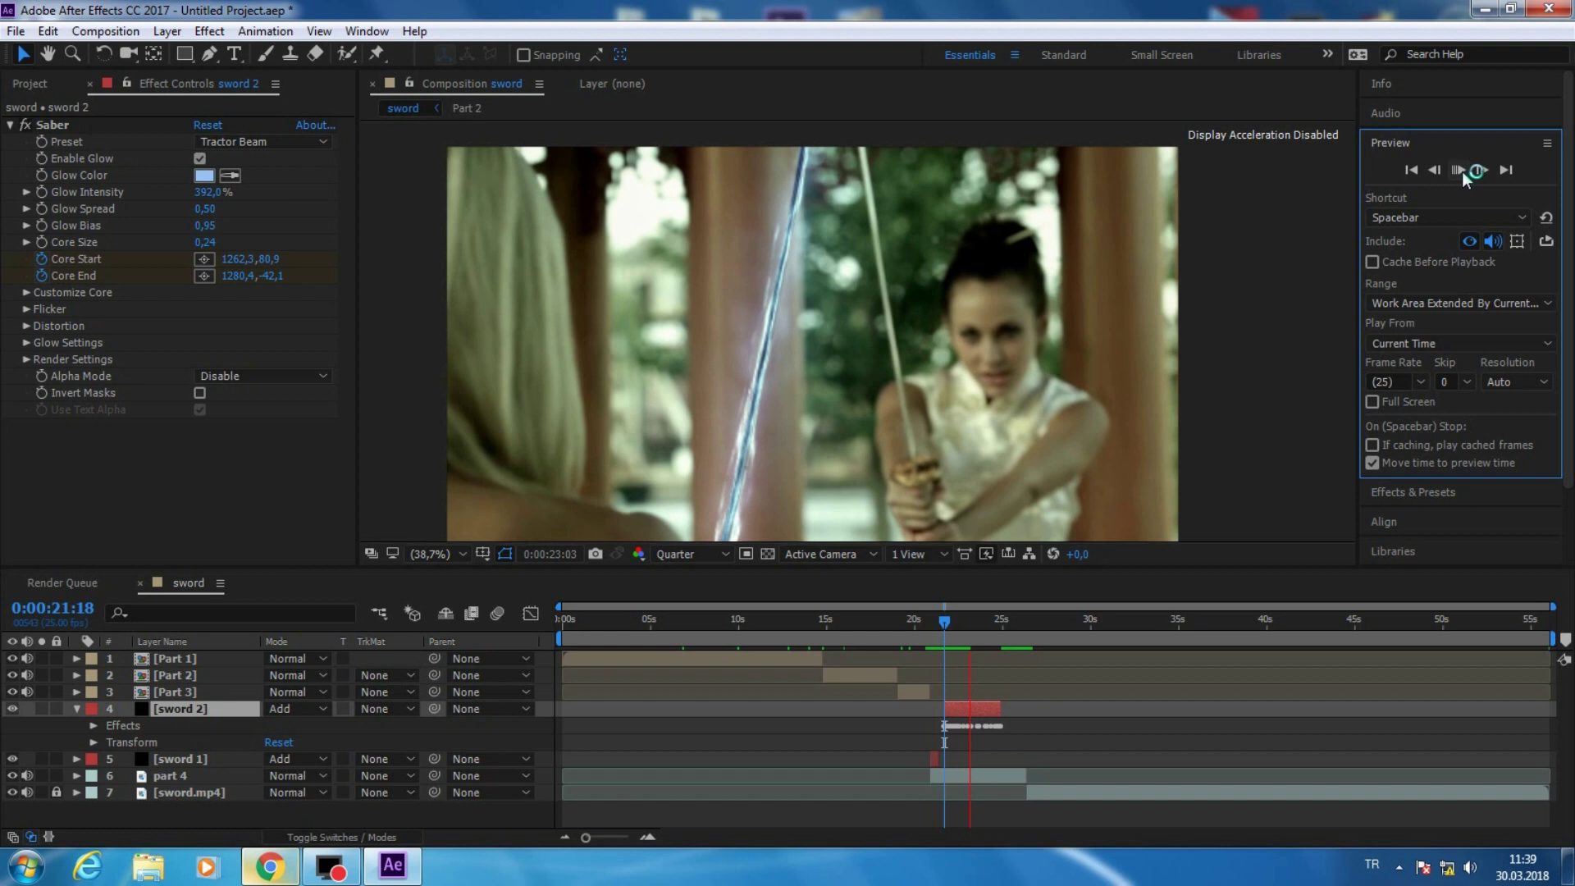
click(1461, 170)
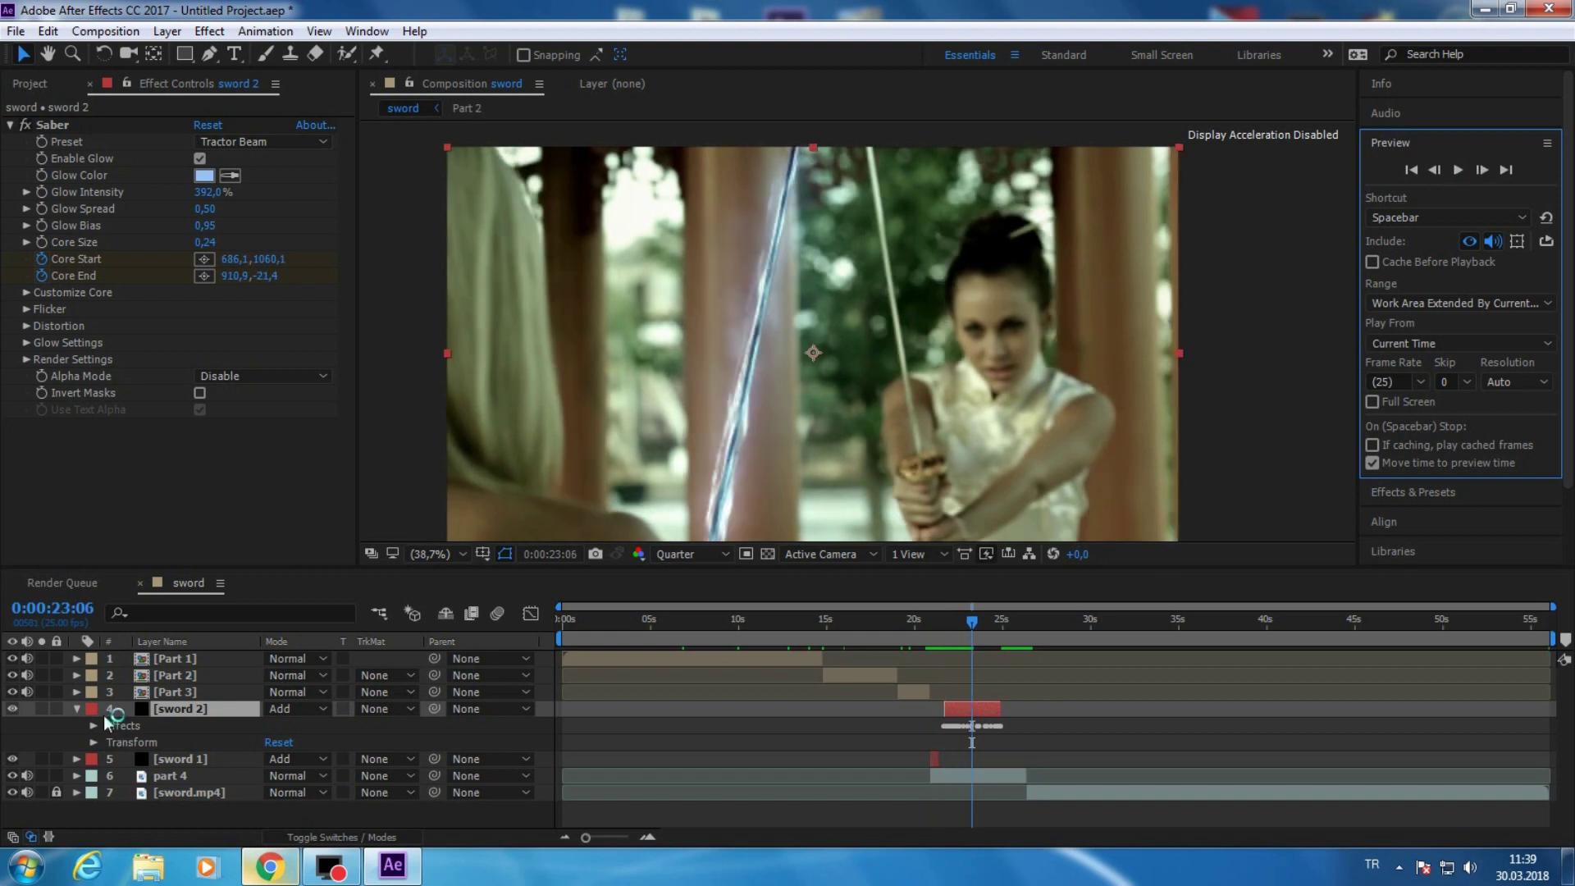
- Create a solid named sword 3 and set its blend mode to Add
right_click(187, 803)
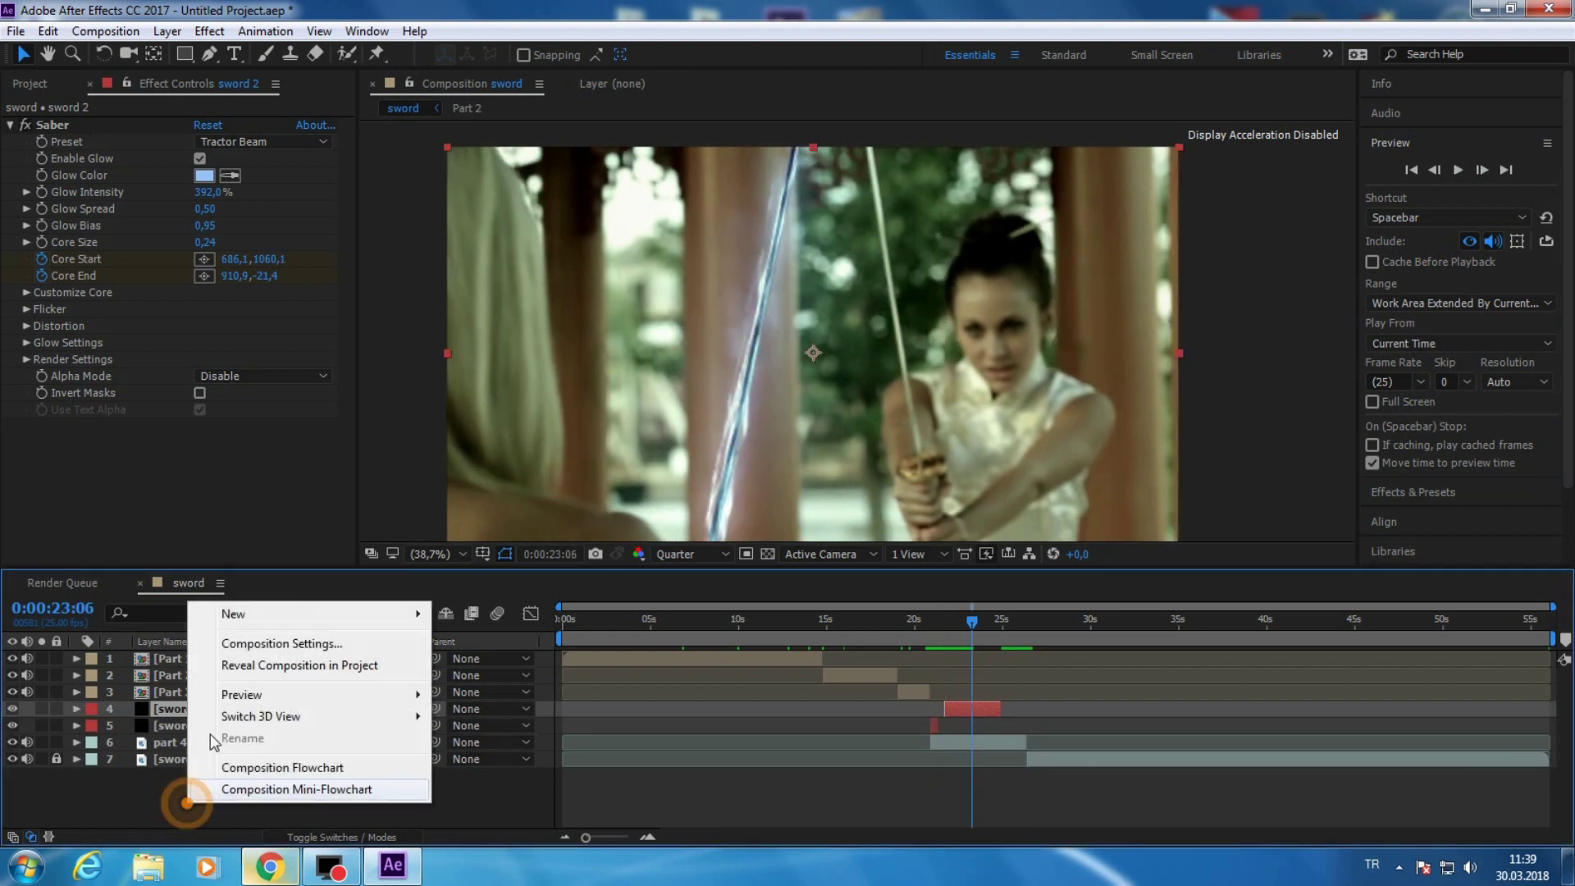
click(523, 661)
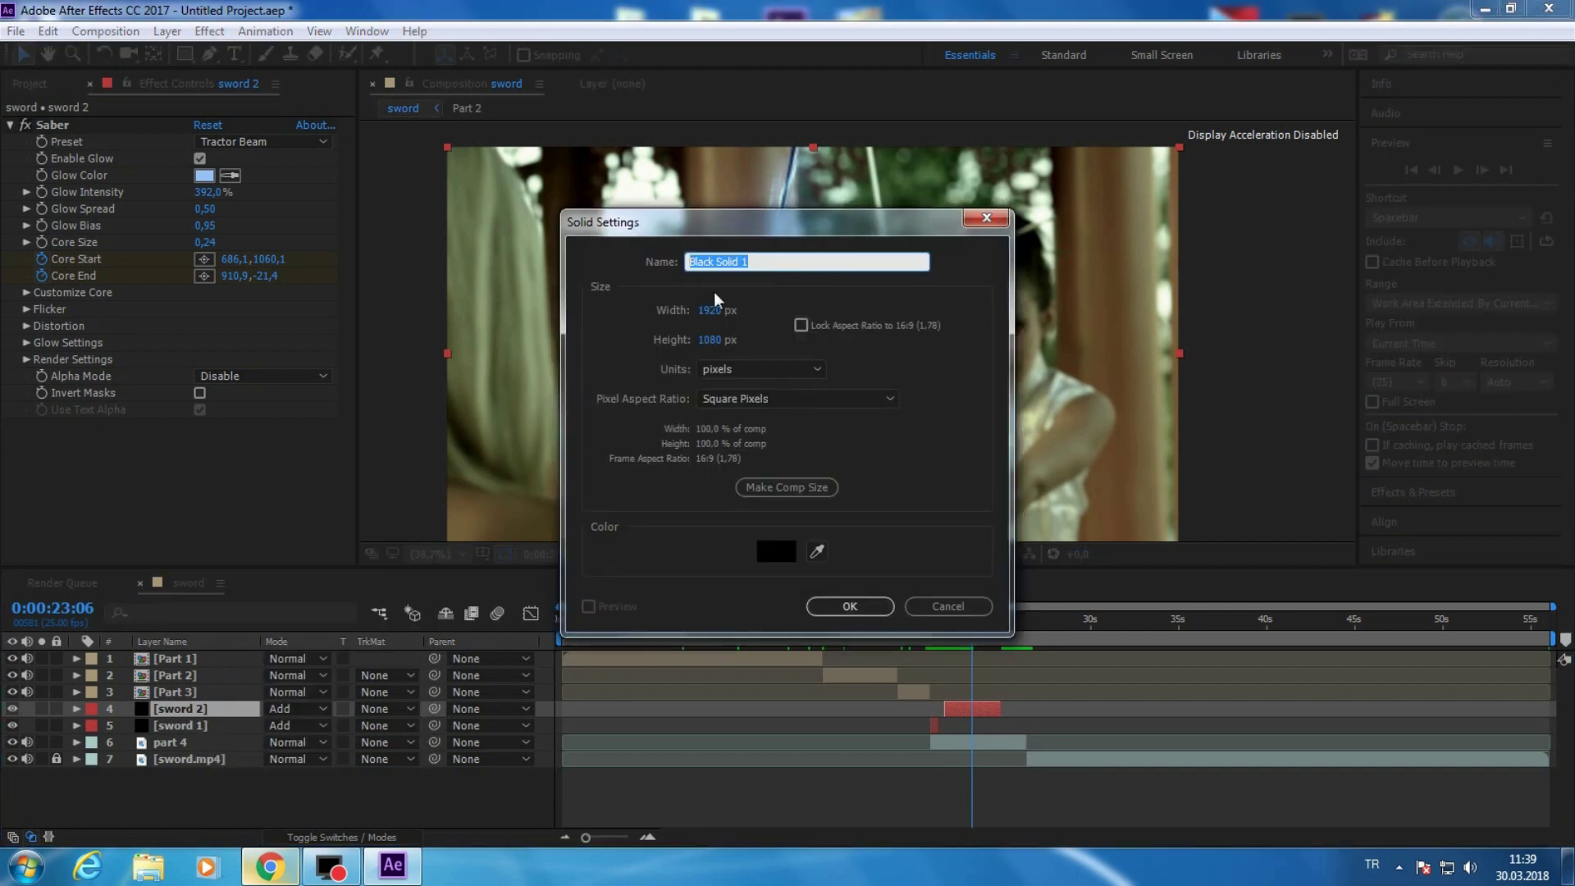
text(sword 3)
key(Return)
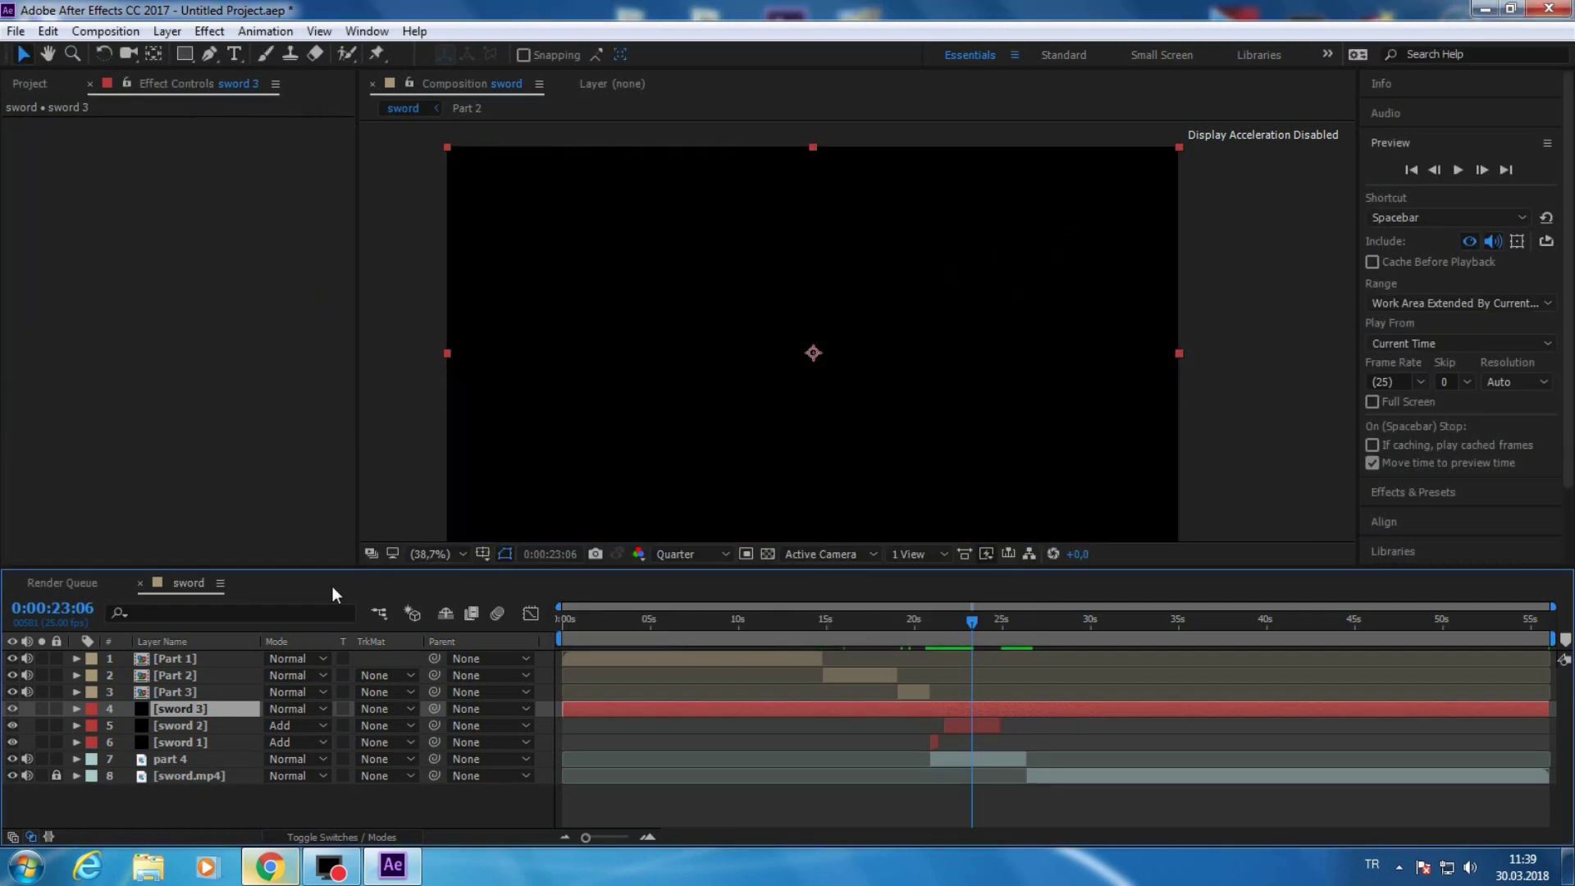
click(295, 709)
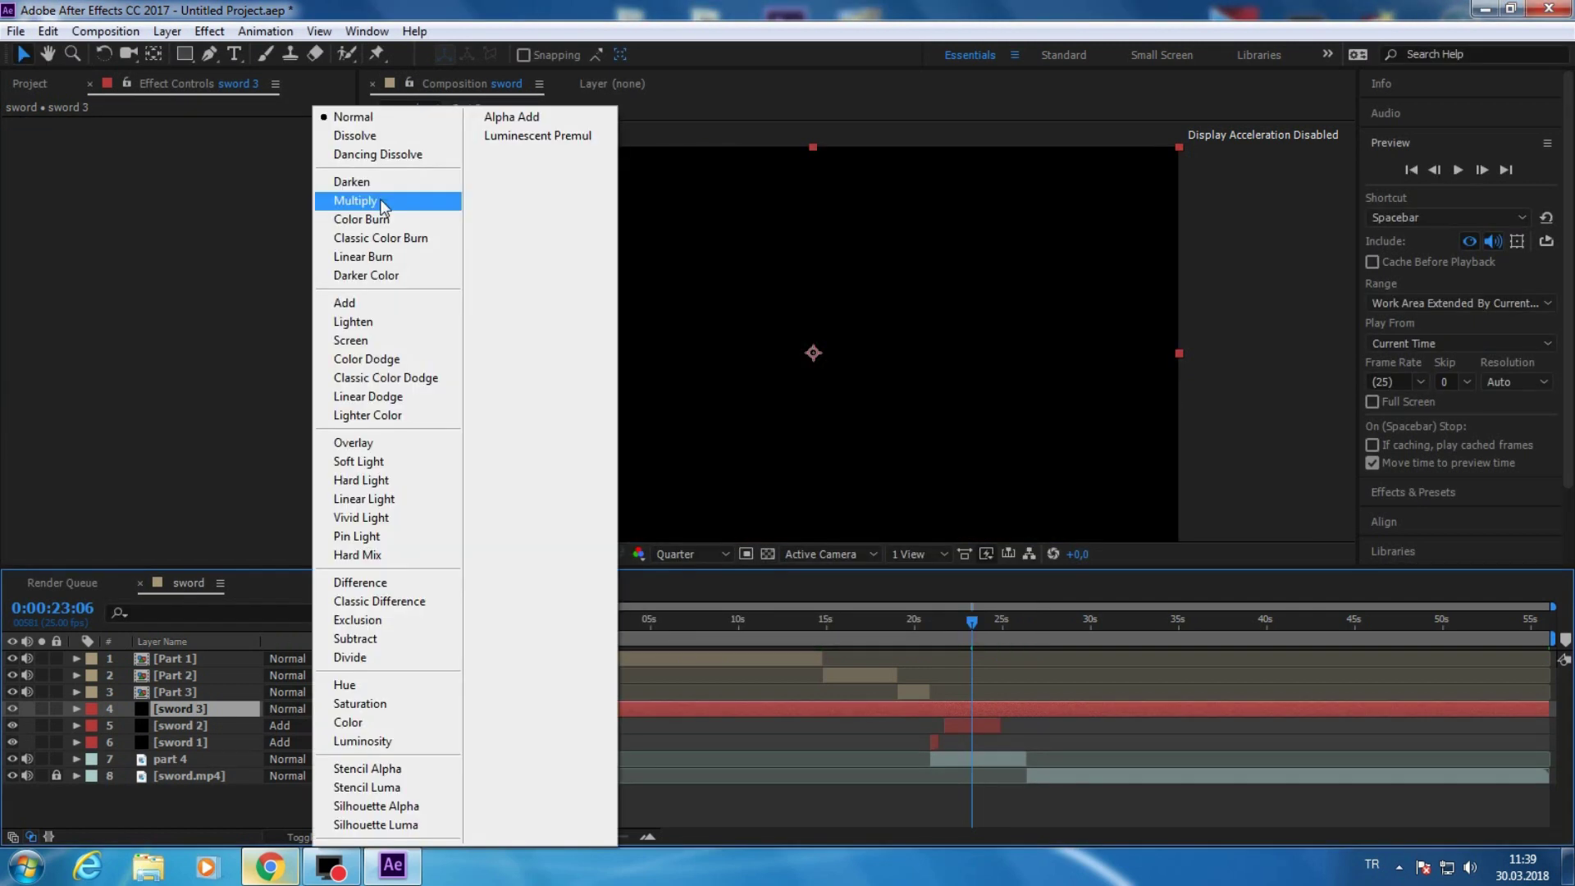
click(378, 306)
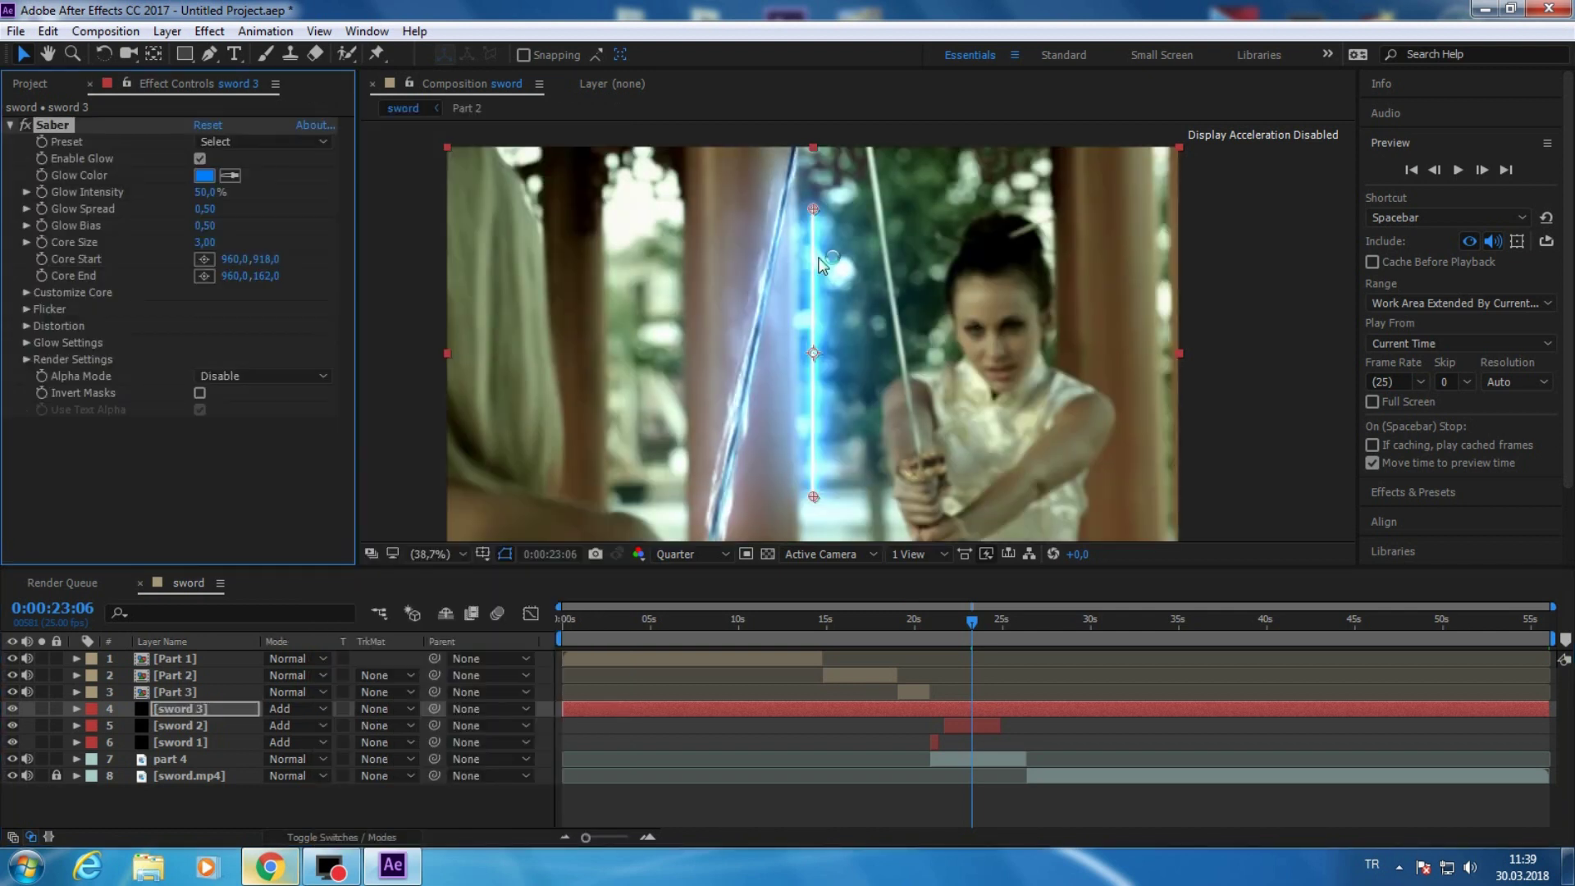
- Place sword 3's Saber Core End at the sword tip and Core Start on the hilt
drag(813, 209, 867, 147)
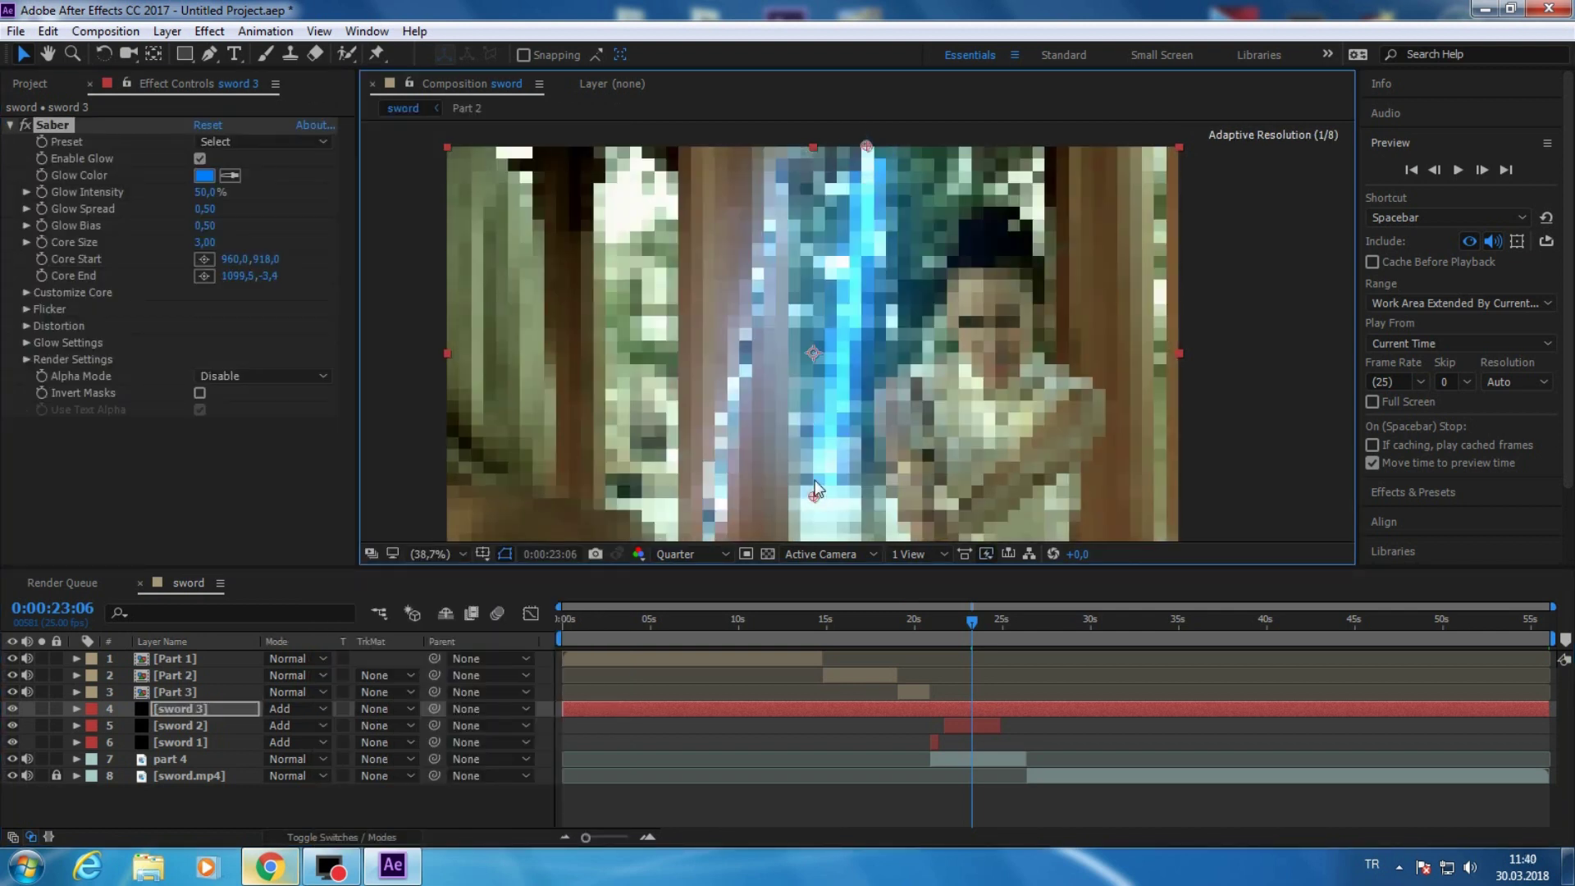
drag(814, 497, 916, 452)
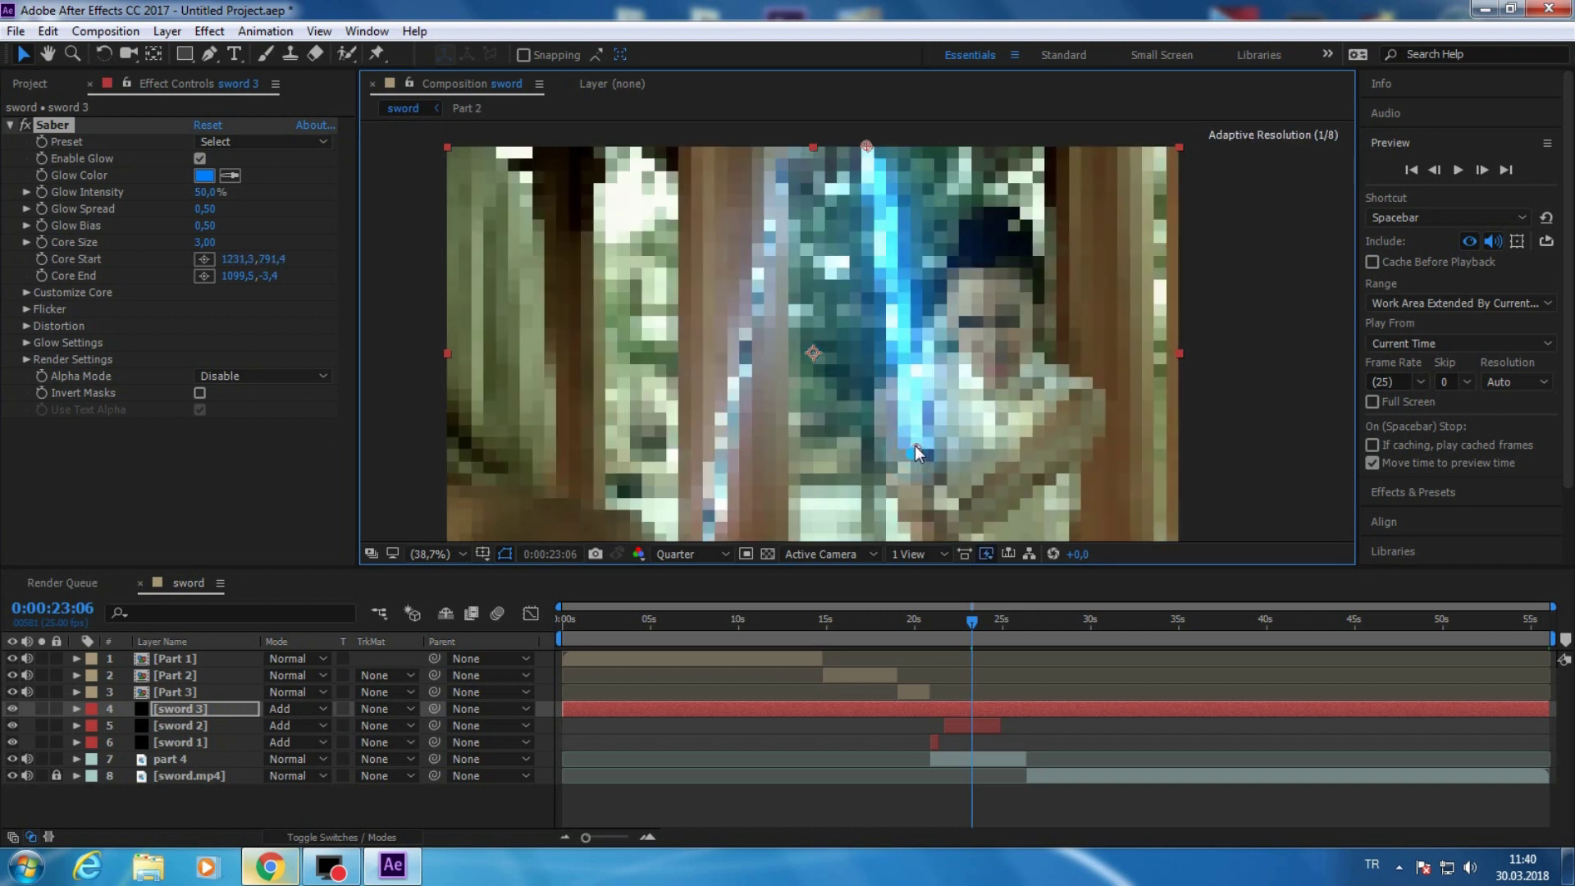
drag(915, 447, 912, 444)
- Apply the Tractor Beam Saber preset and collapse Render Settings
click(263, 142)
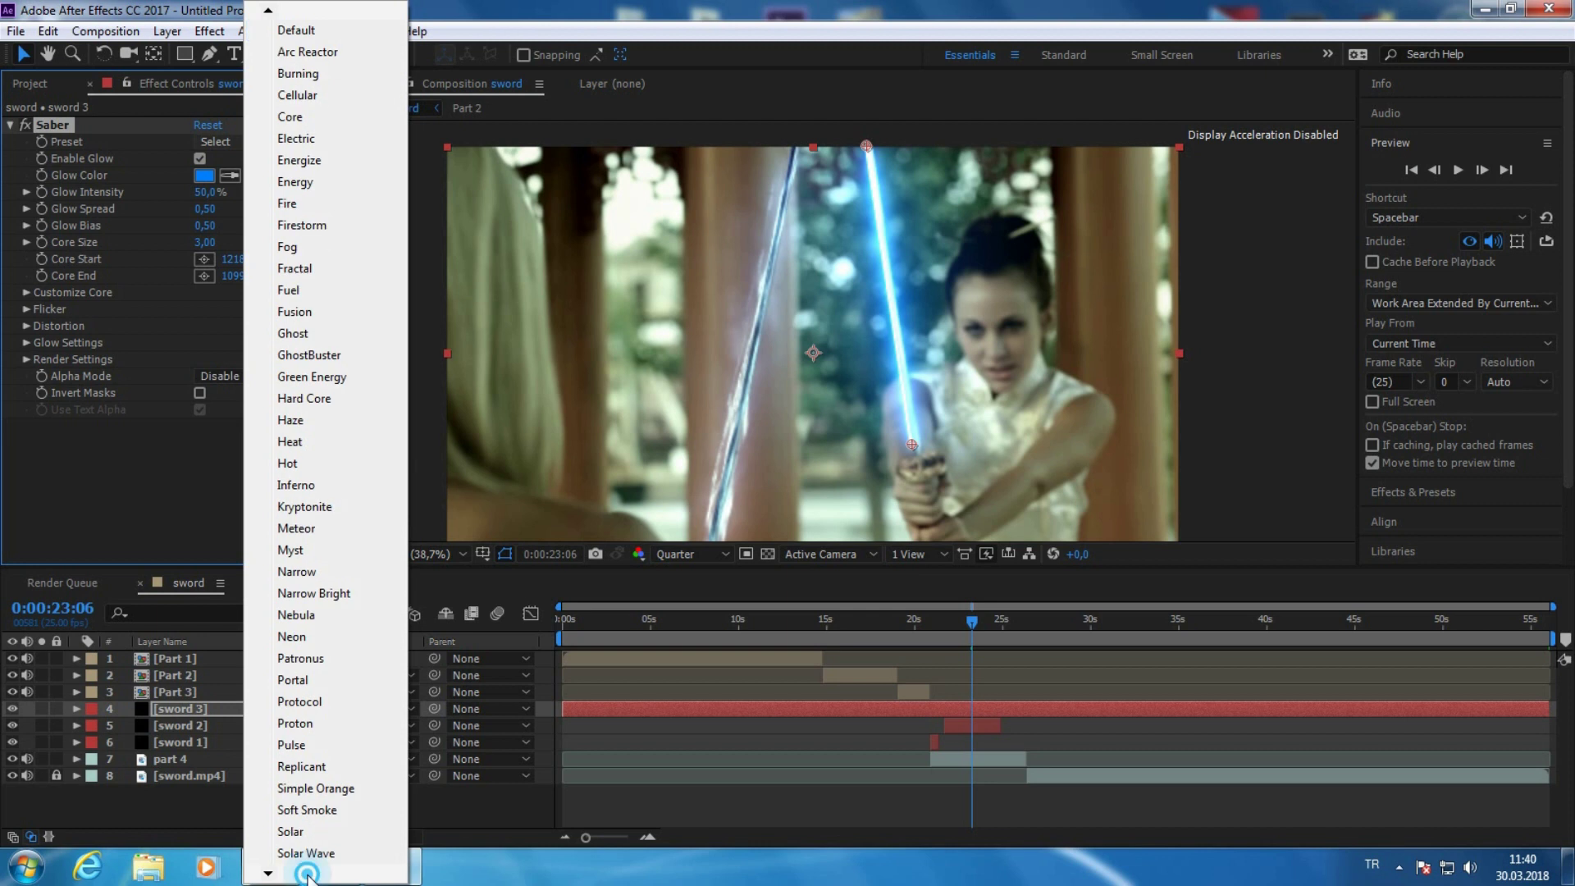
click(323, 797)
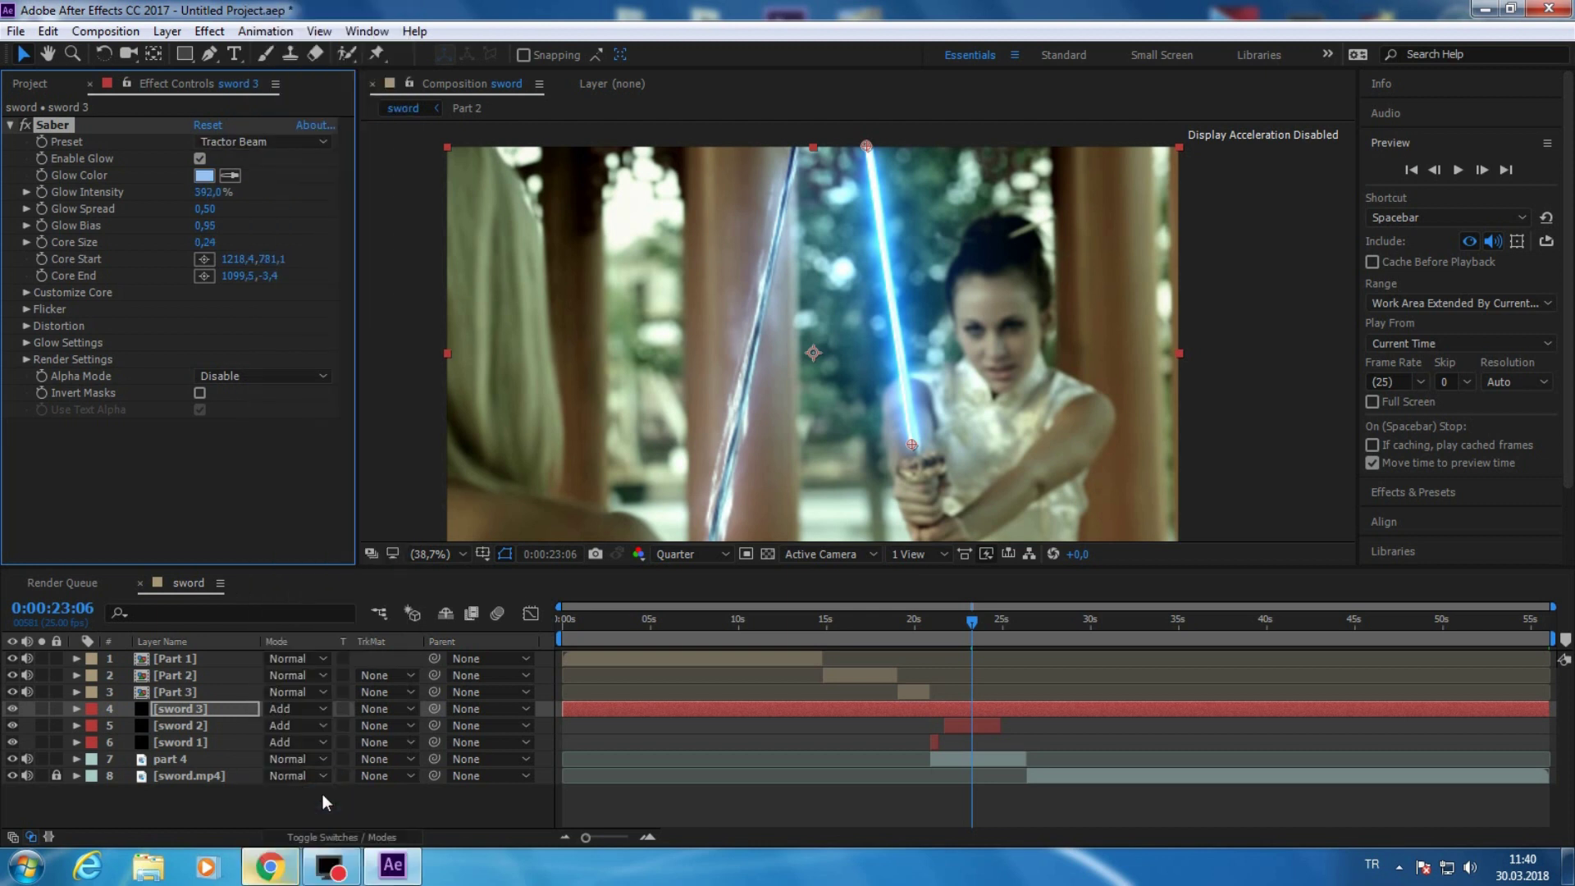
click(27, 360)
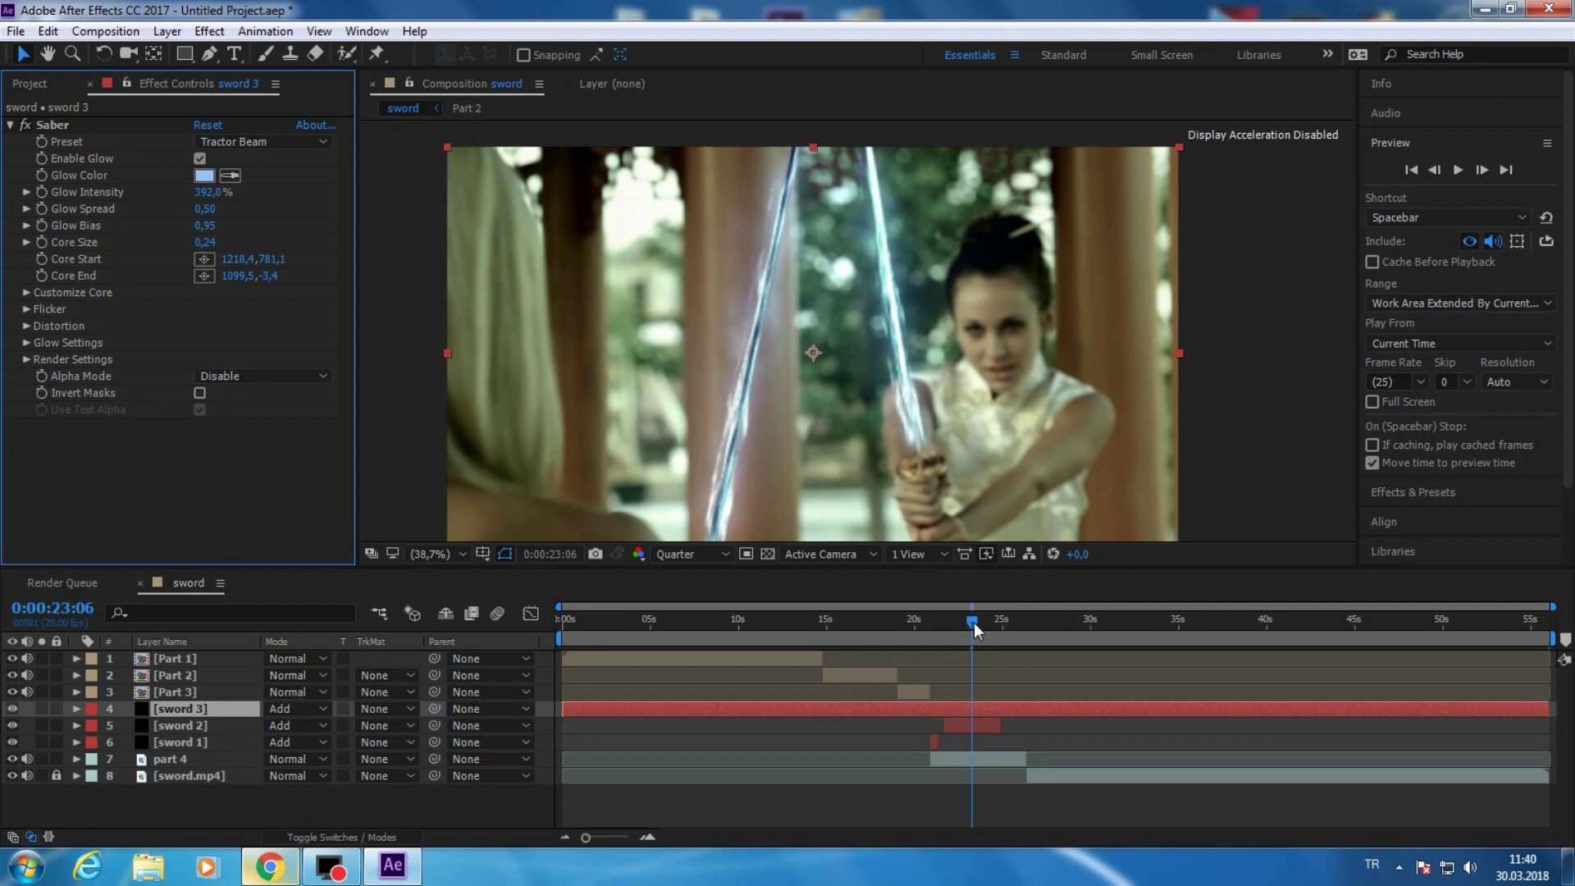
- Review the blade around 0:00:22 and set the glow colour to a pink hue of 315
drag(973, 622, 950, 623)
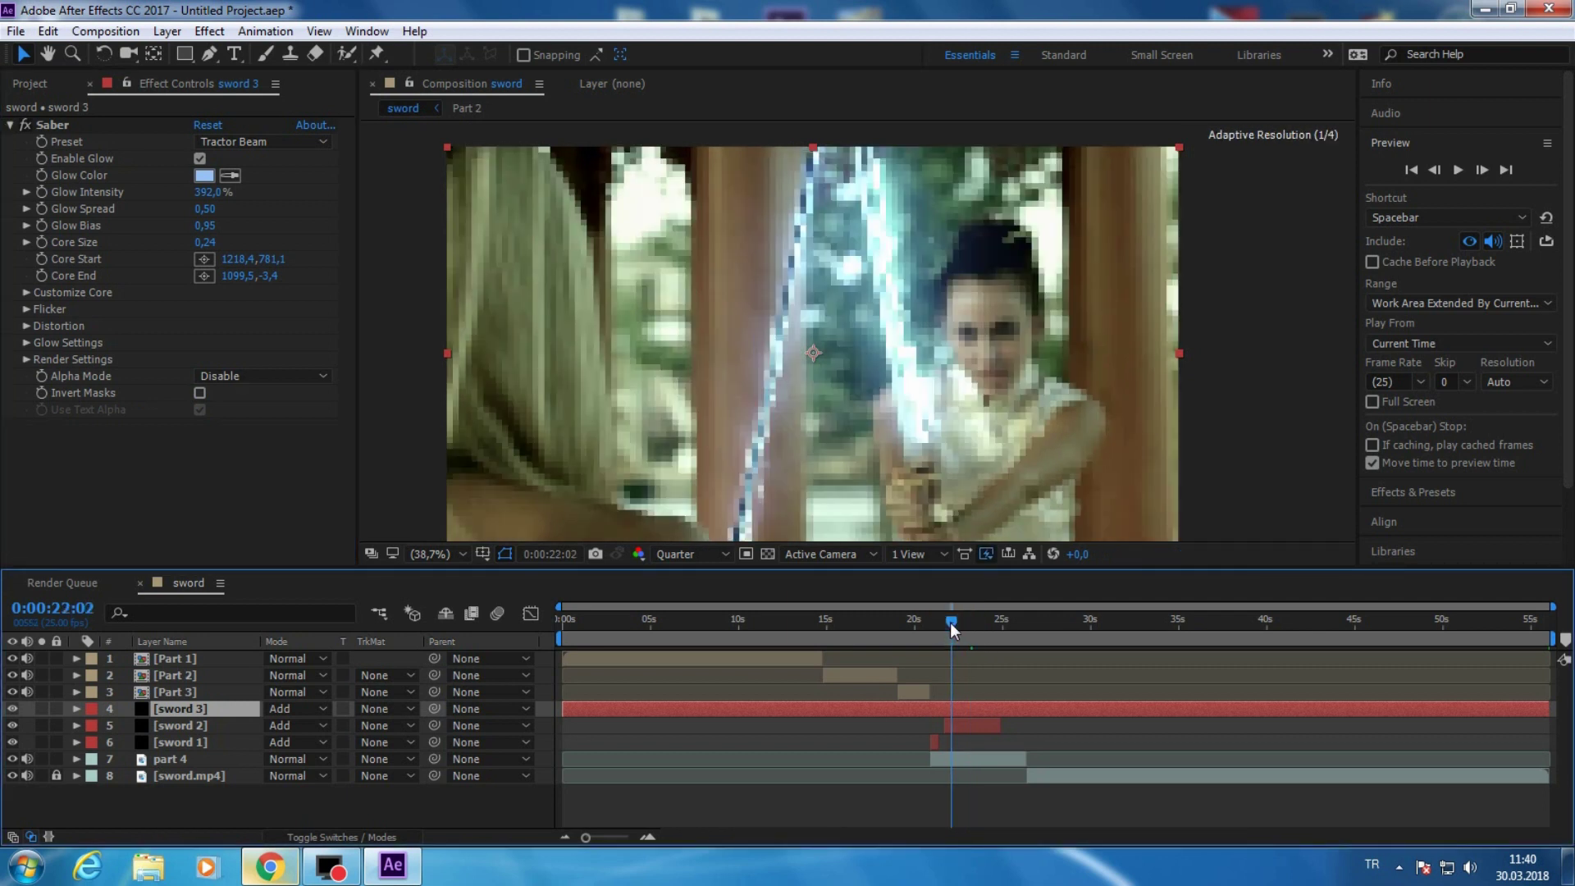
drag(951, 623, 958, 633)
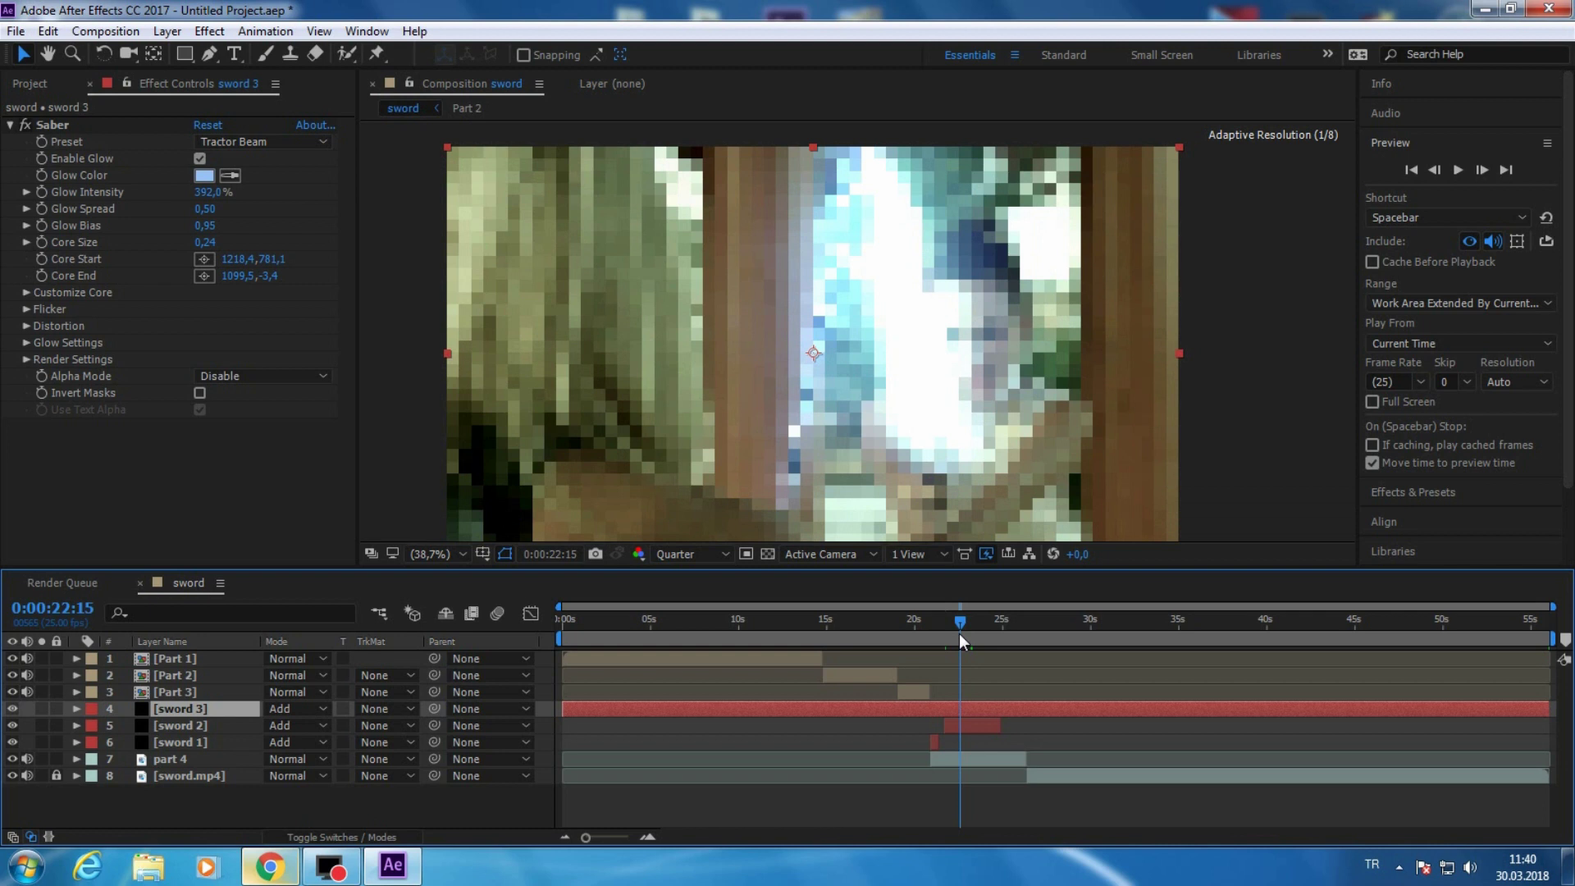
drag(958, 634, 943, 626)
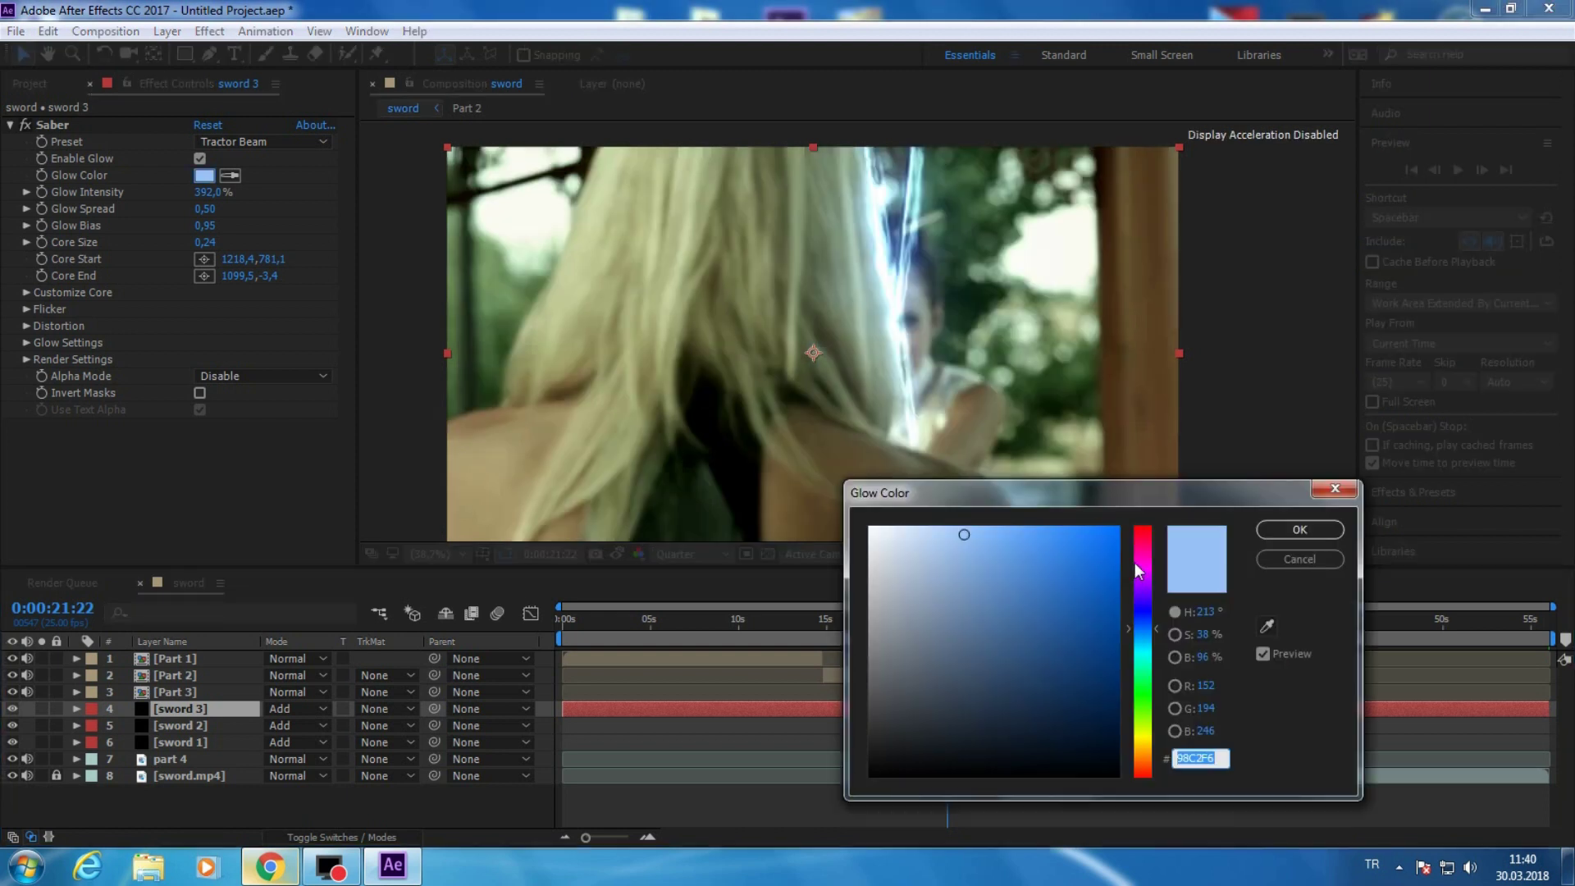
click(1139, 558)
click(1290, 530)
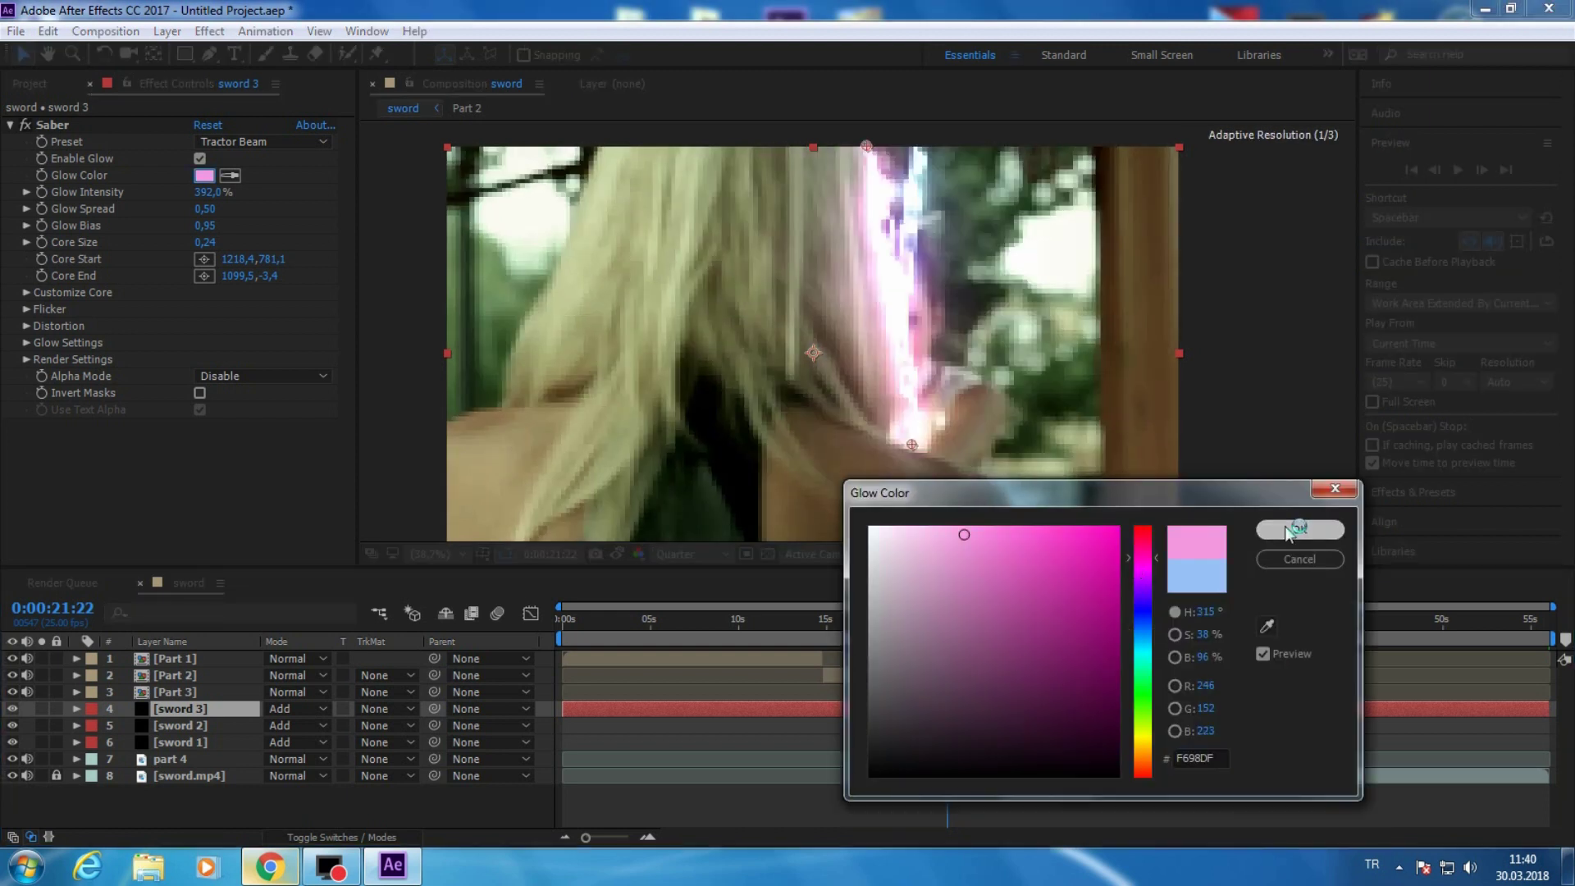
- Check the Render Settings motion blur options, then step through frames to the tracking start
click(26, 360)
click(43, 377)
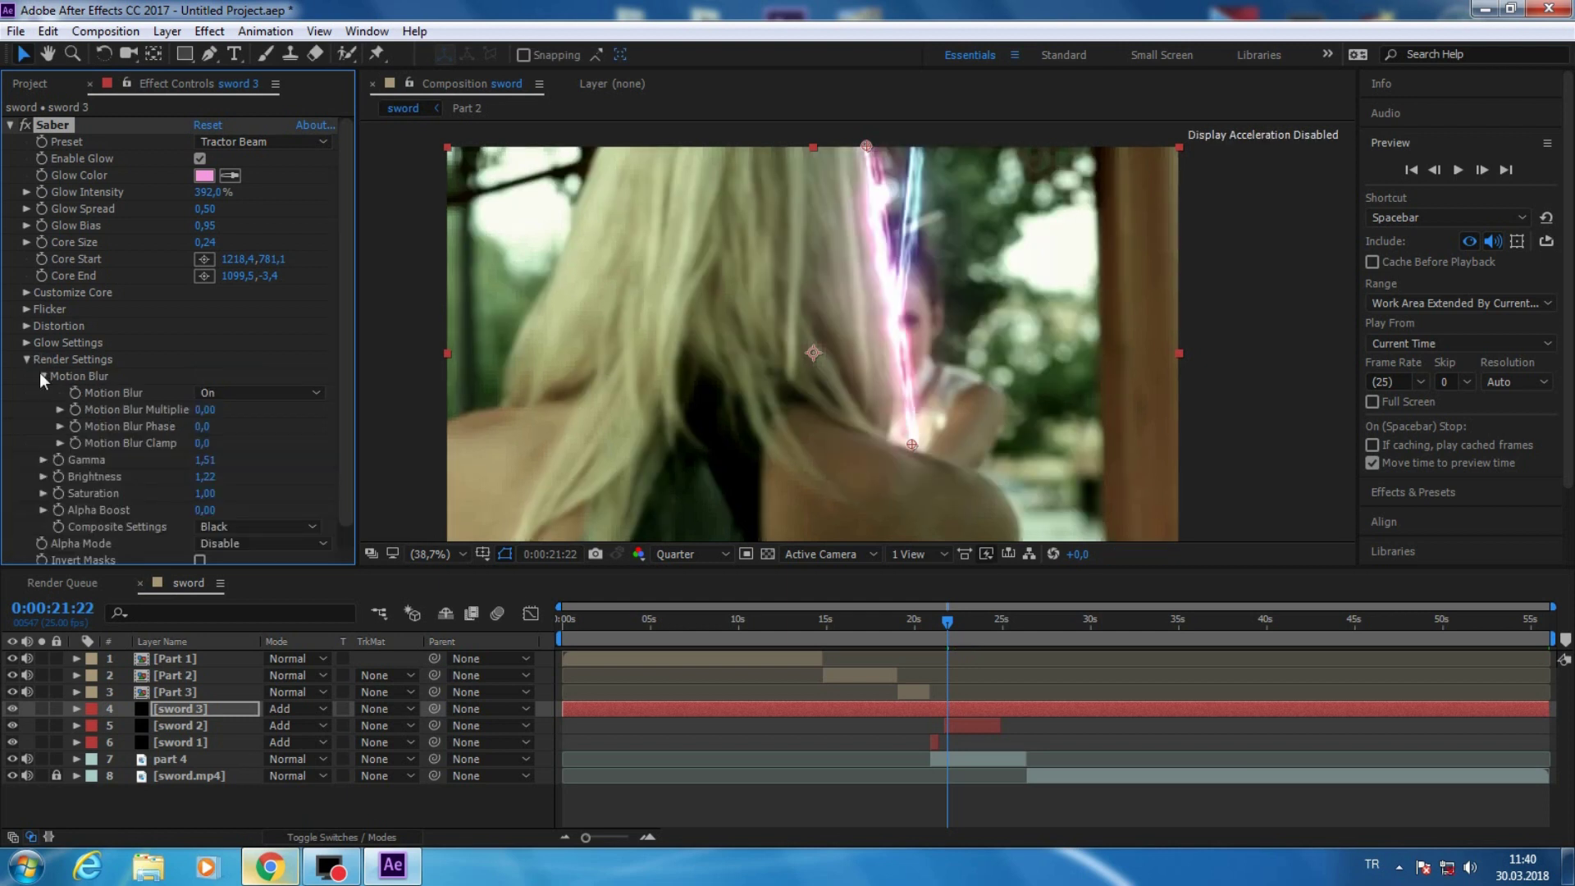
click(26, 360)
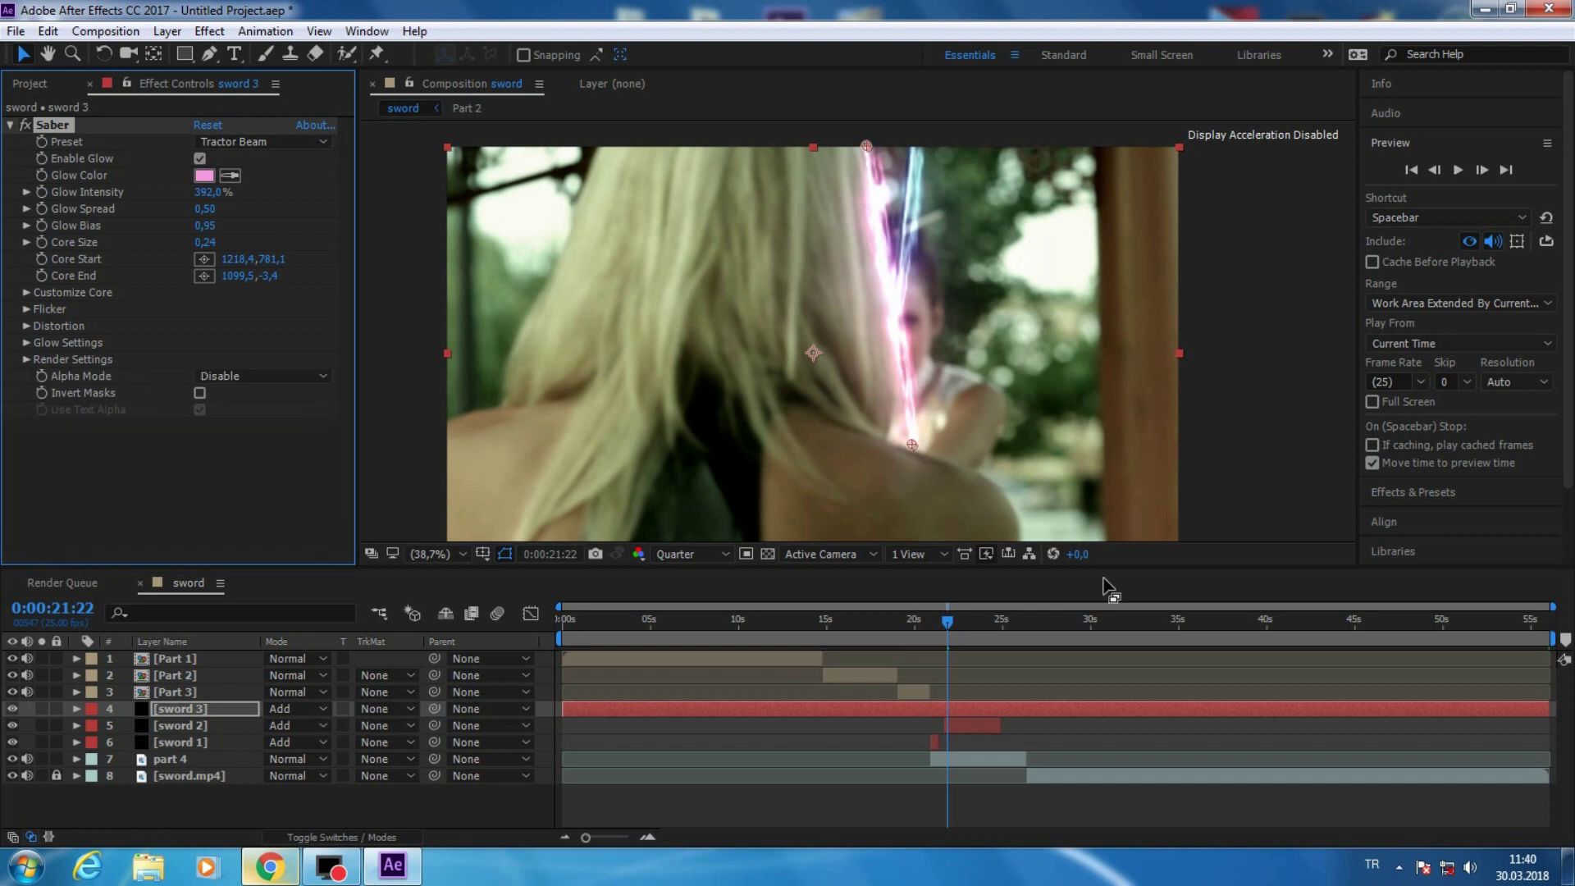
click(1480, 170)
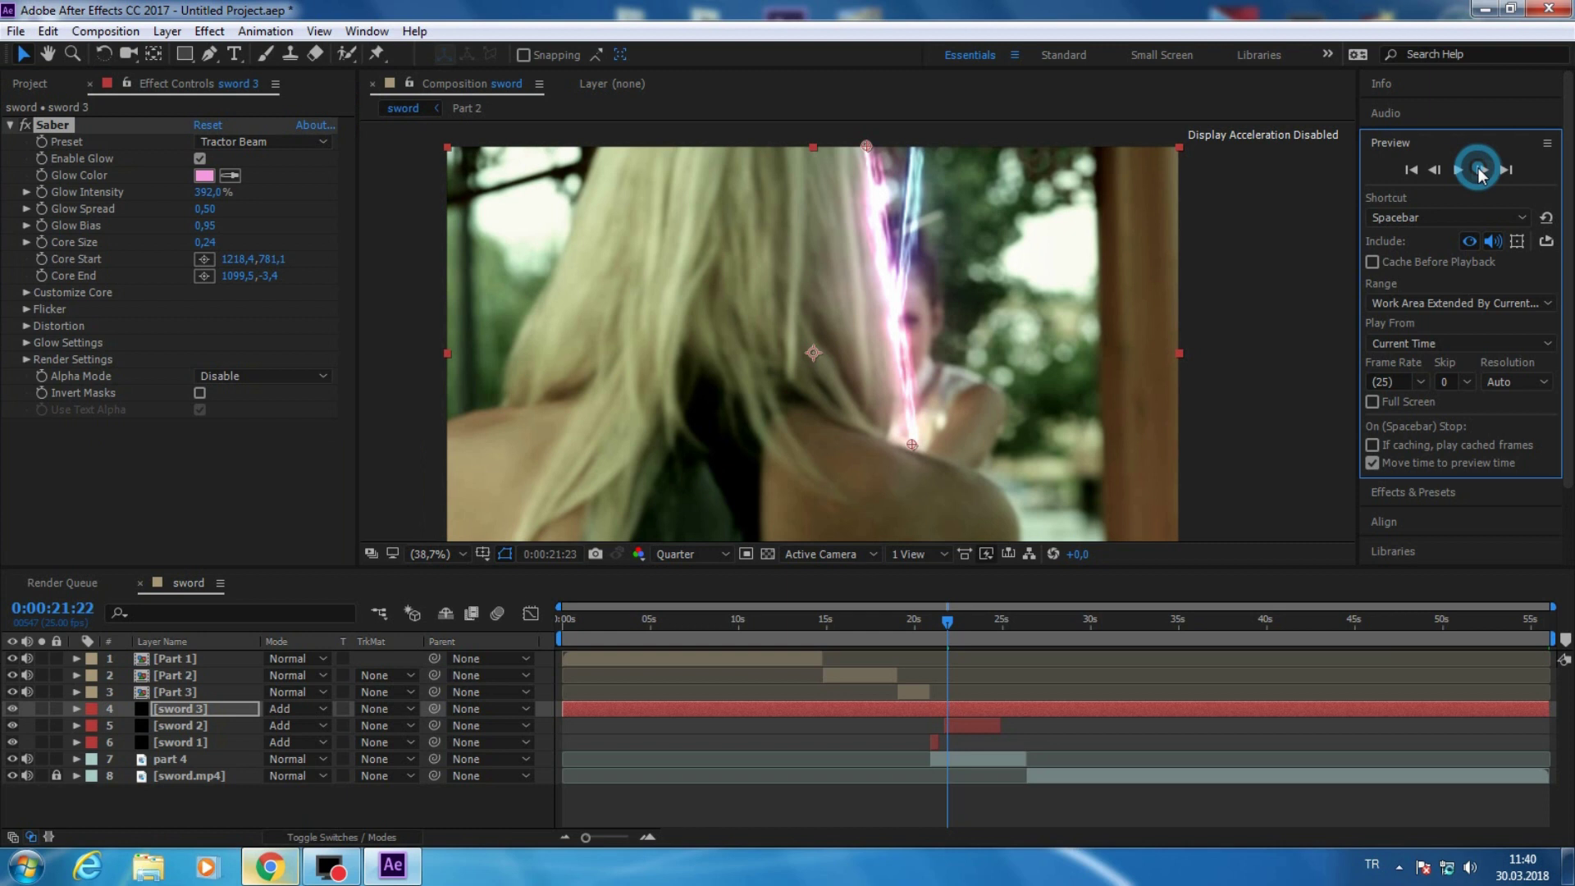
click(1481, 170)
click(1481, 170)
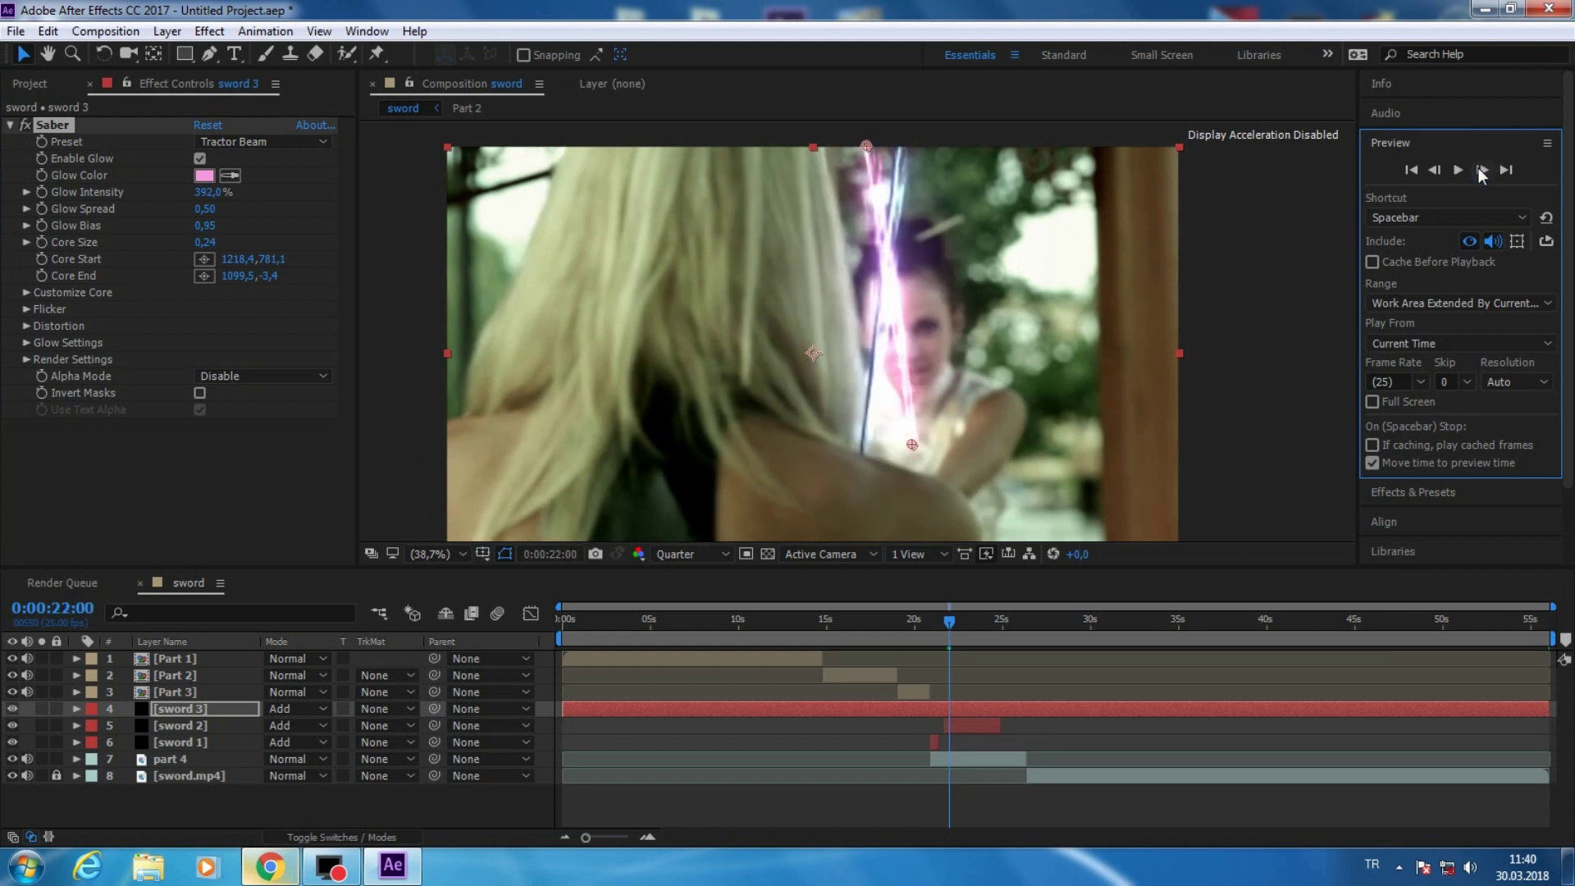
click(1481, 170)
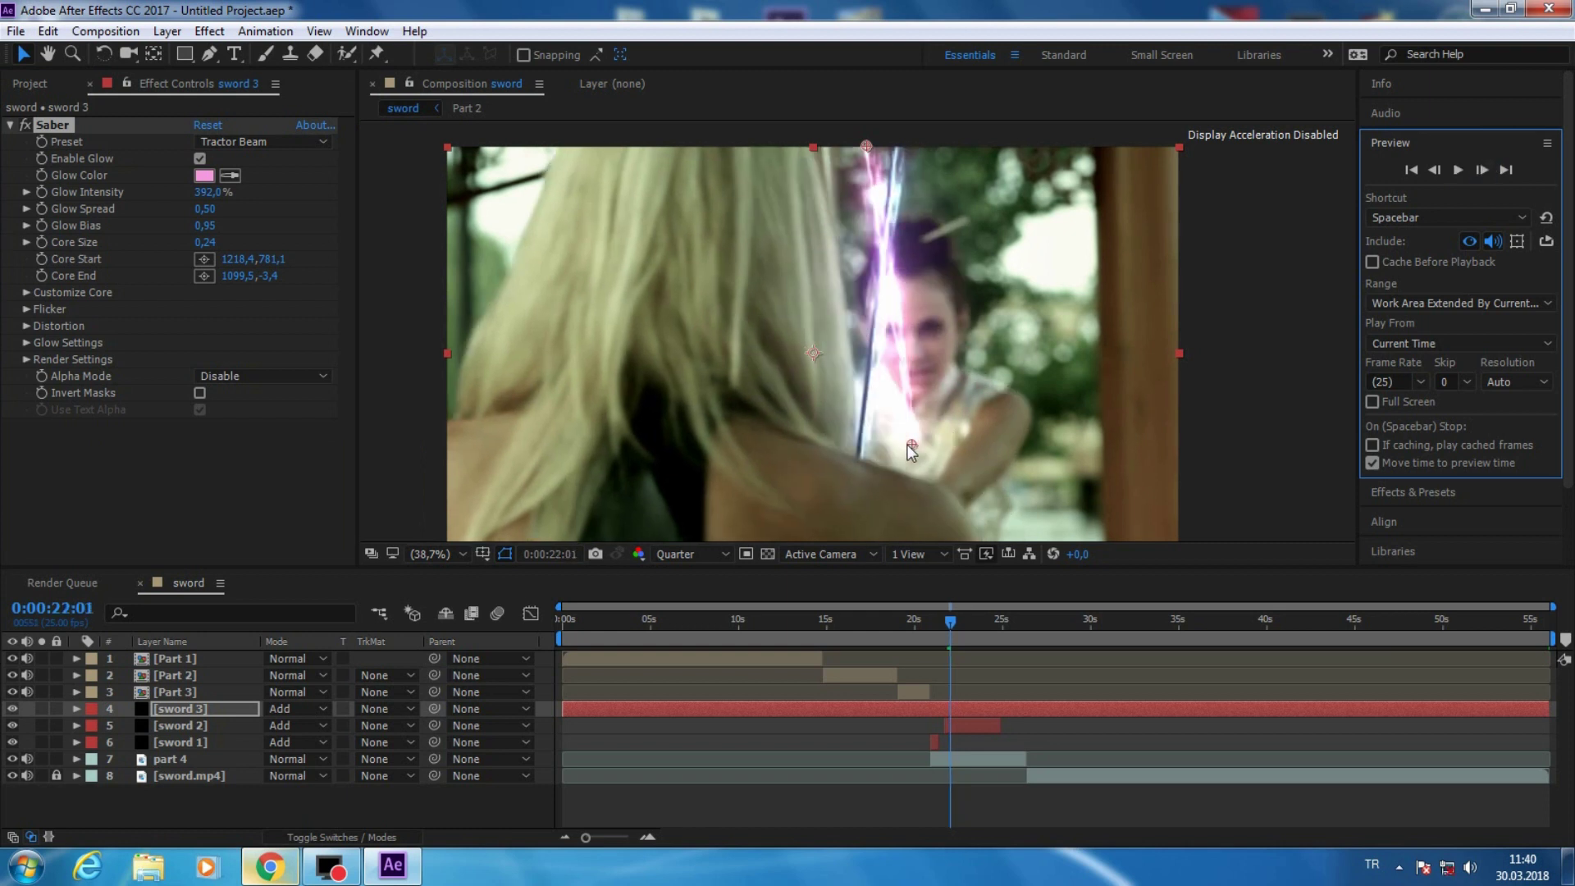
click(1437, 165)
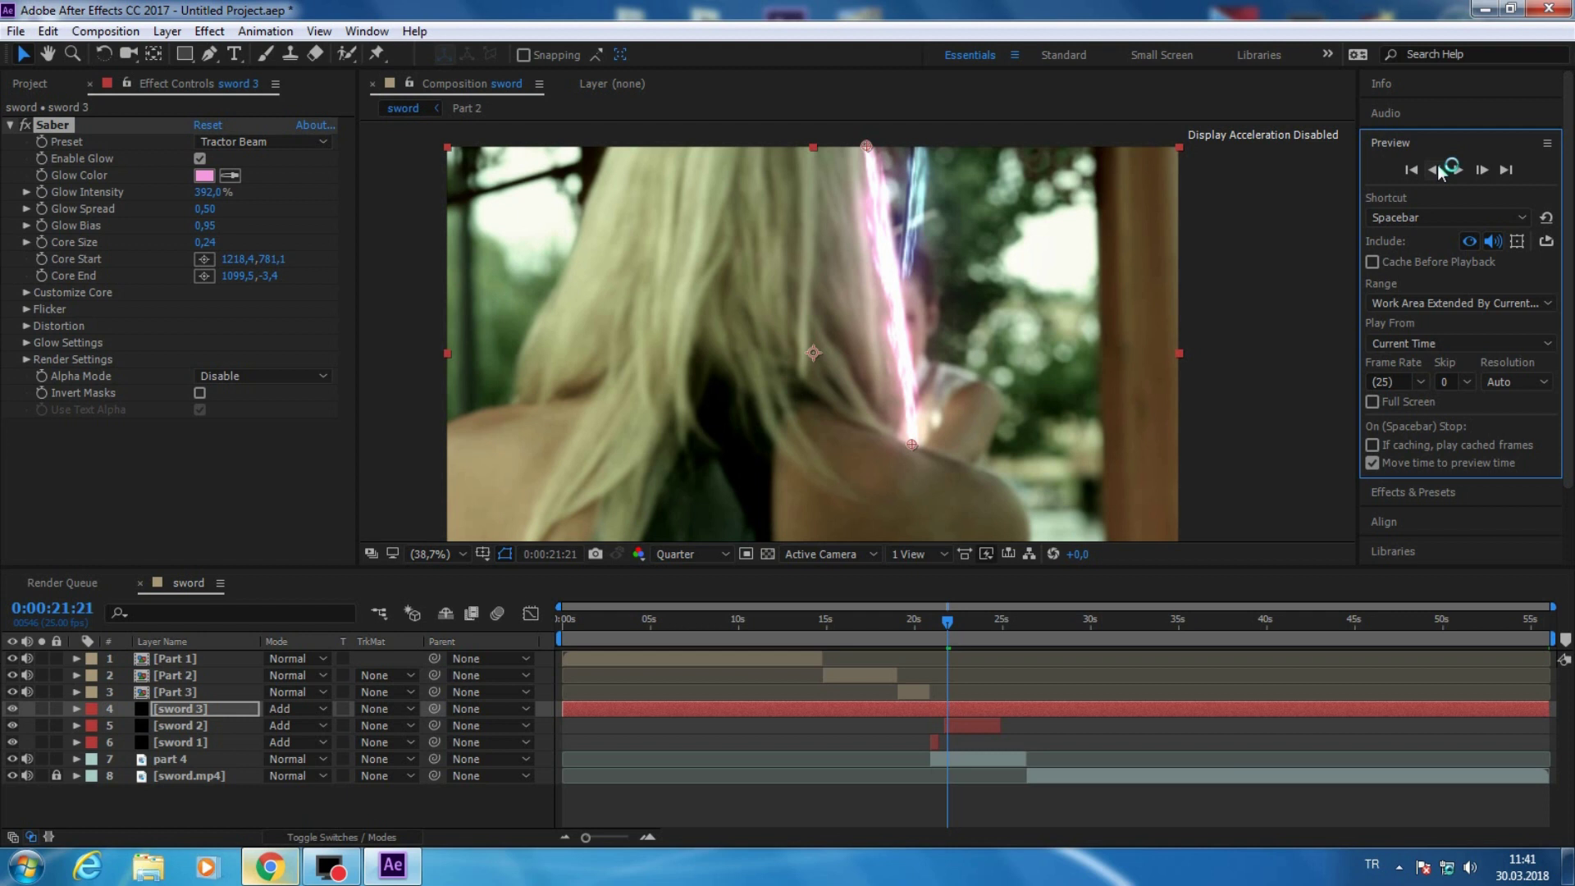
click(1482, 170)
- Keyframe Core Start and Core End, moving Core Start onto the hilt at 0:00:22:04; hide sword 3
click(41, 261)
click(41, 276)
click(1482, 173)
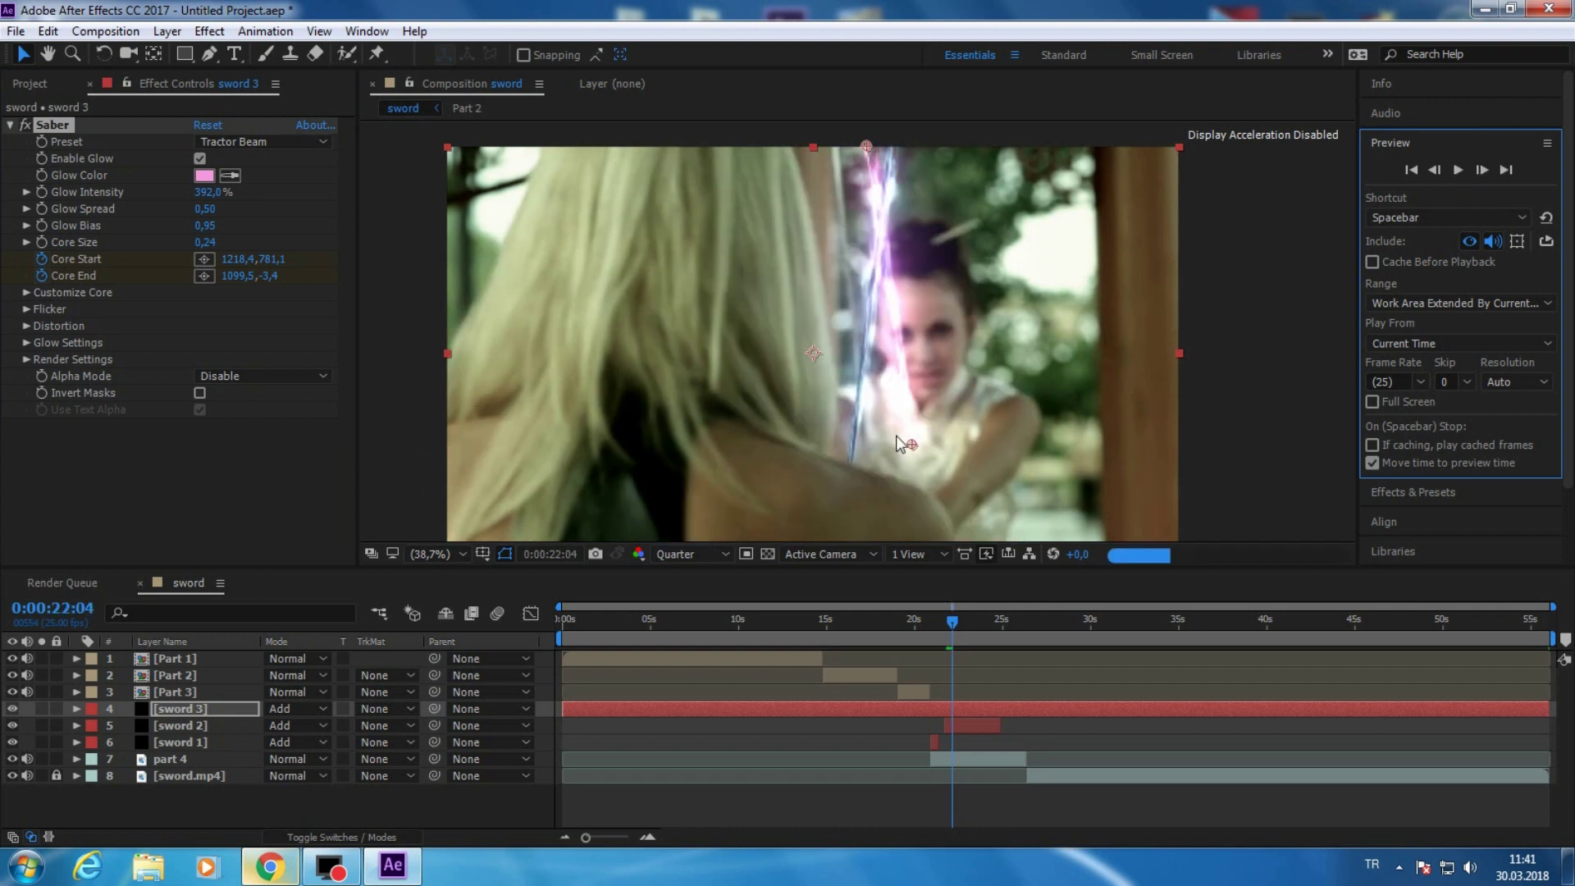
drag(911, 445, 890, 473)
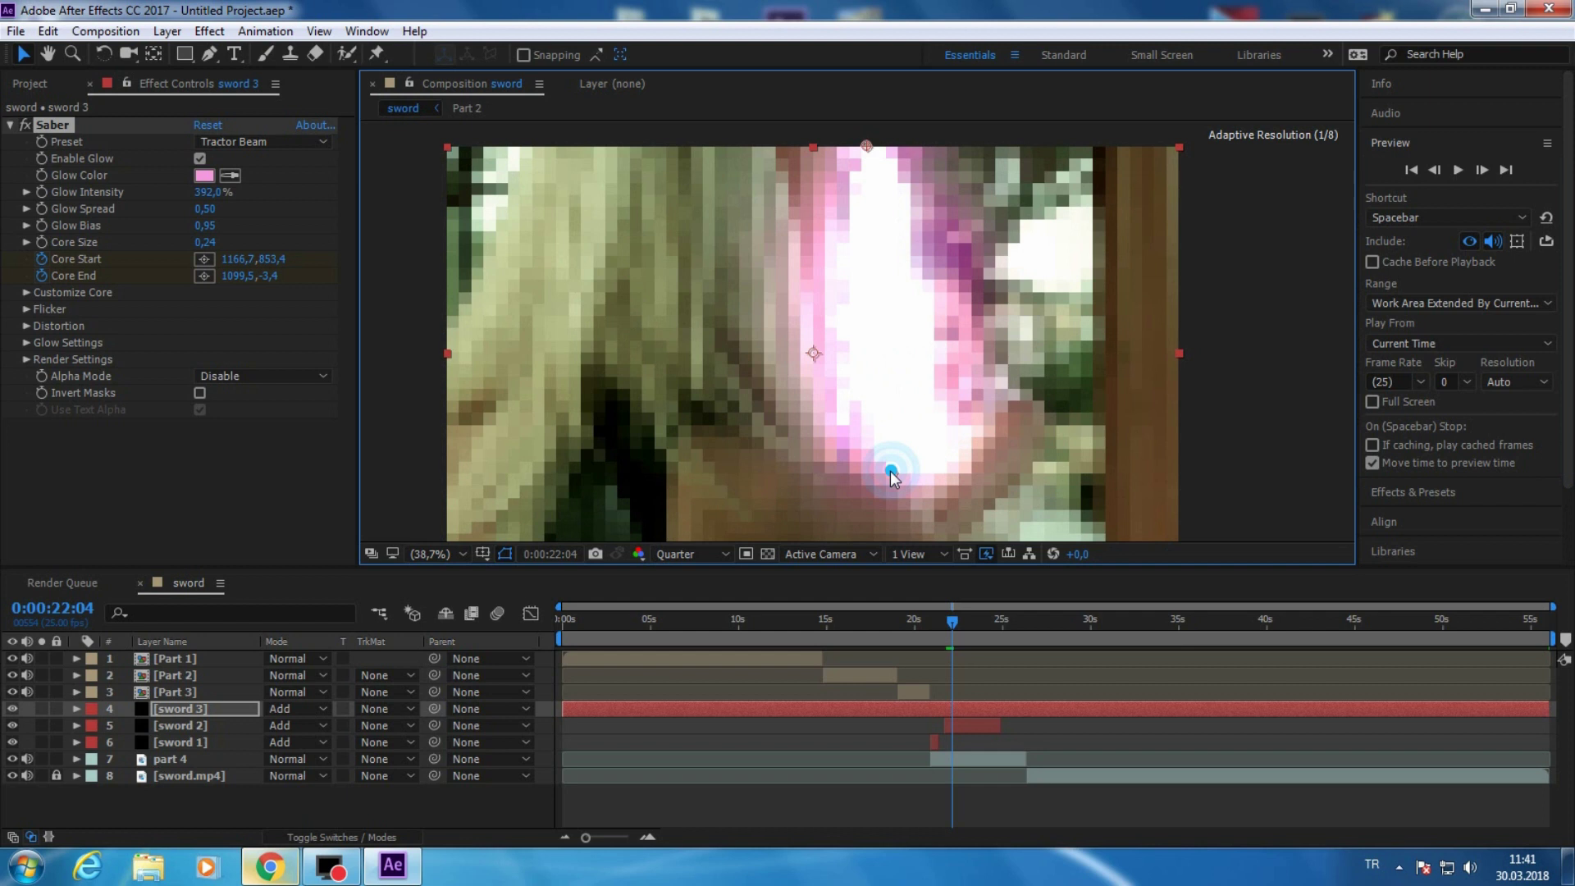
click(12, 709)
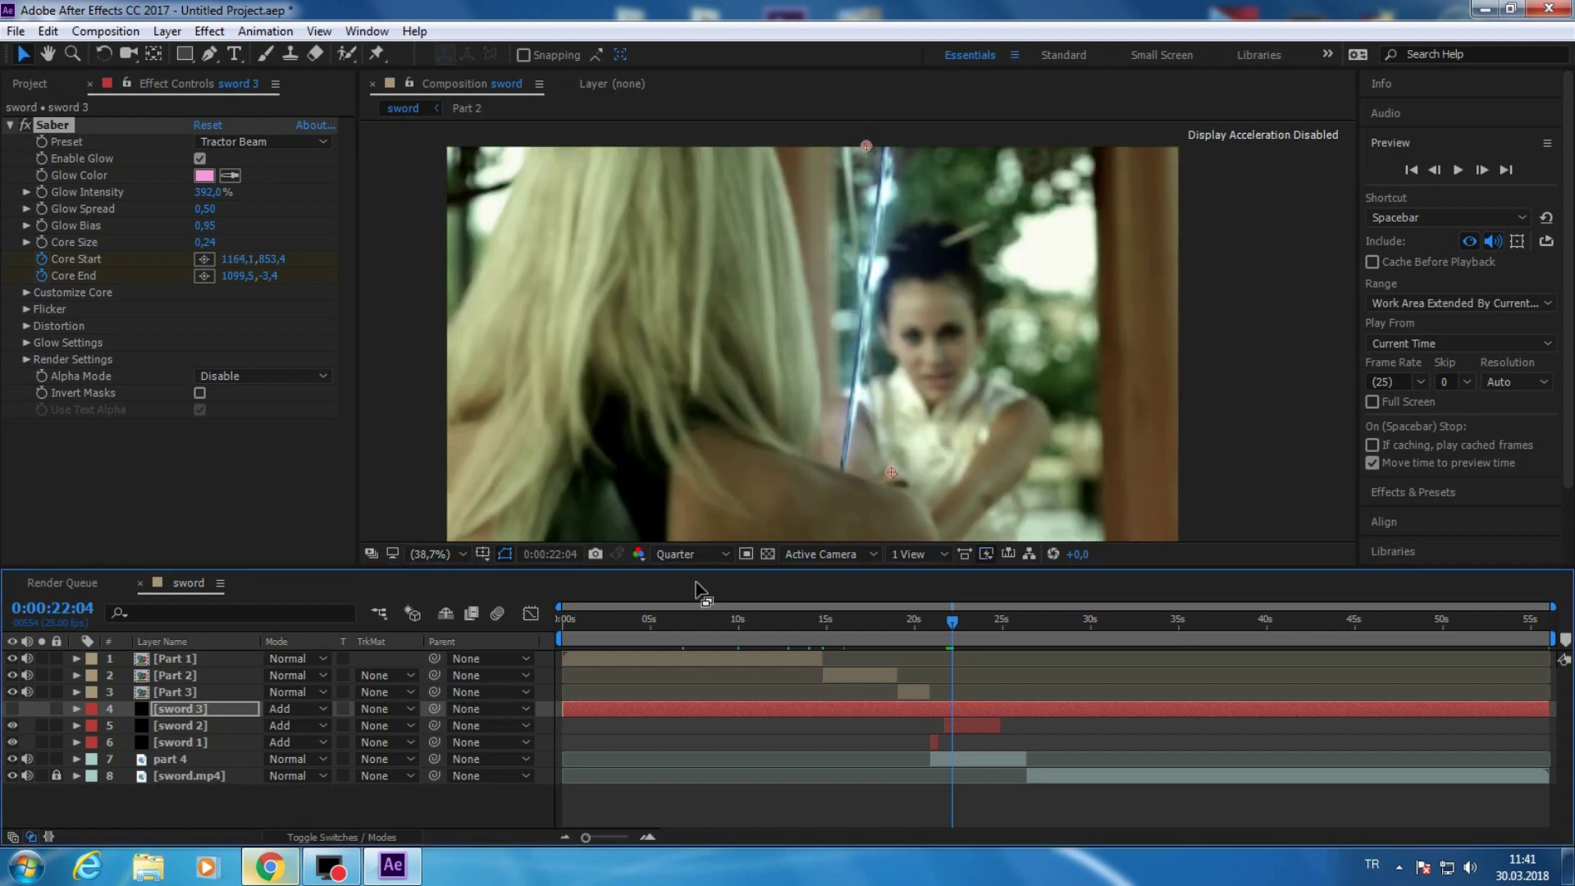
- Move Core End to the blade tip and Core Start onto the hilt over the first few frames
drag(866, 145, 848, 148)
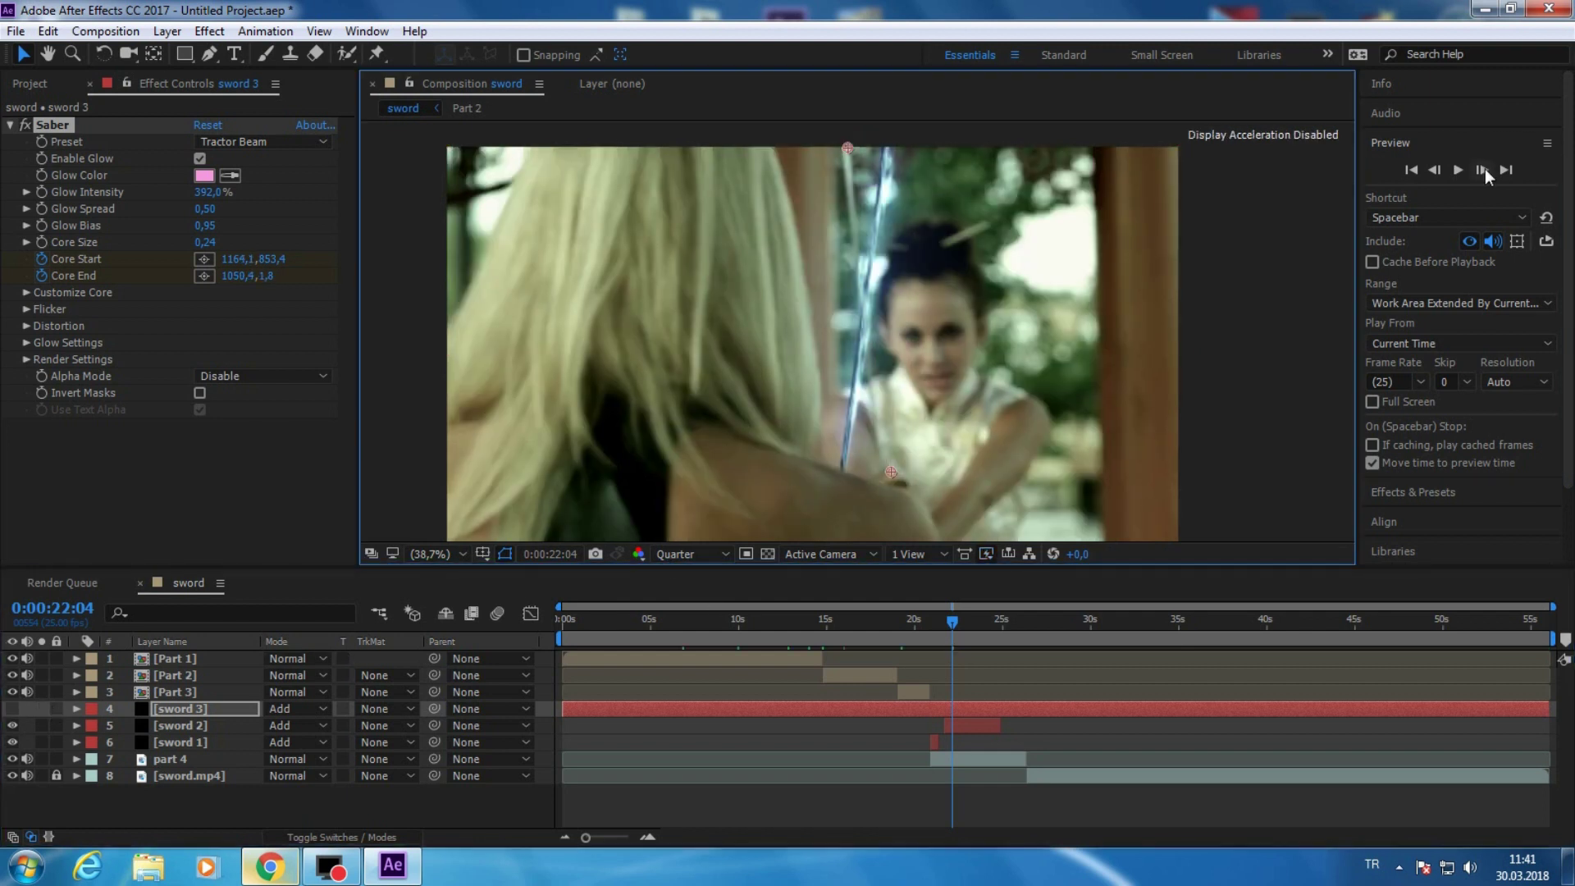
click(1481, 169)
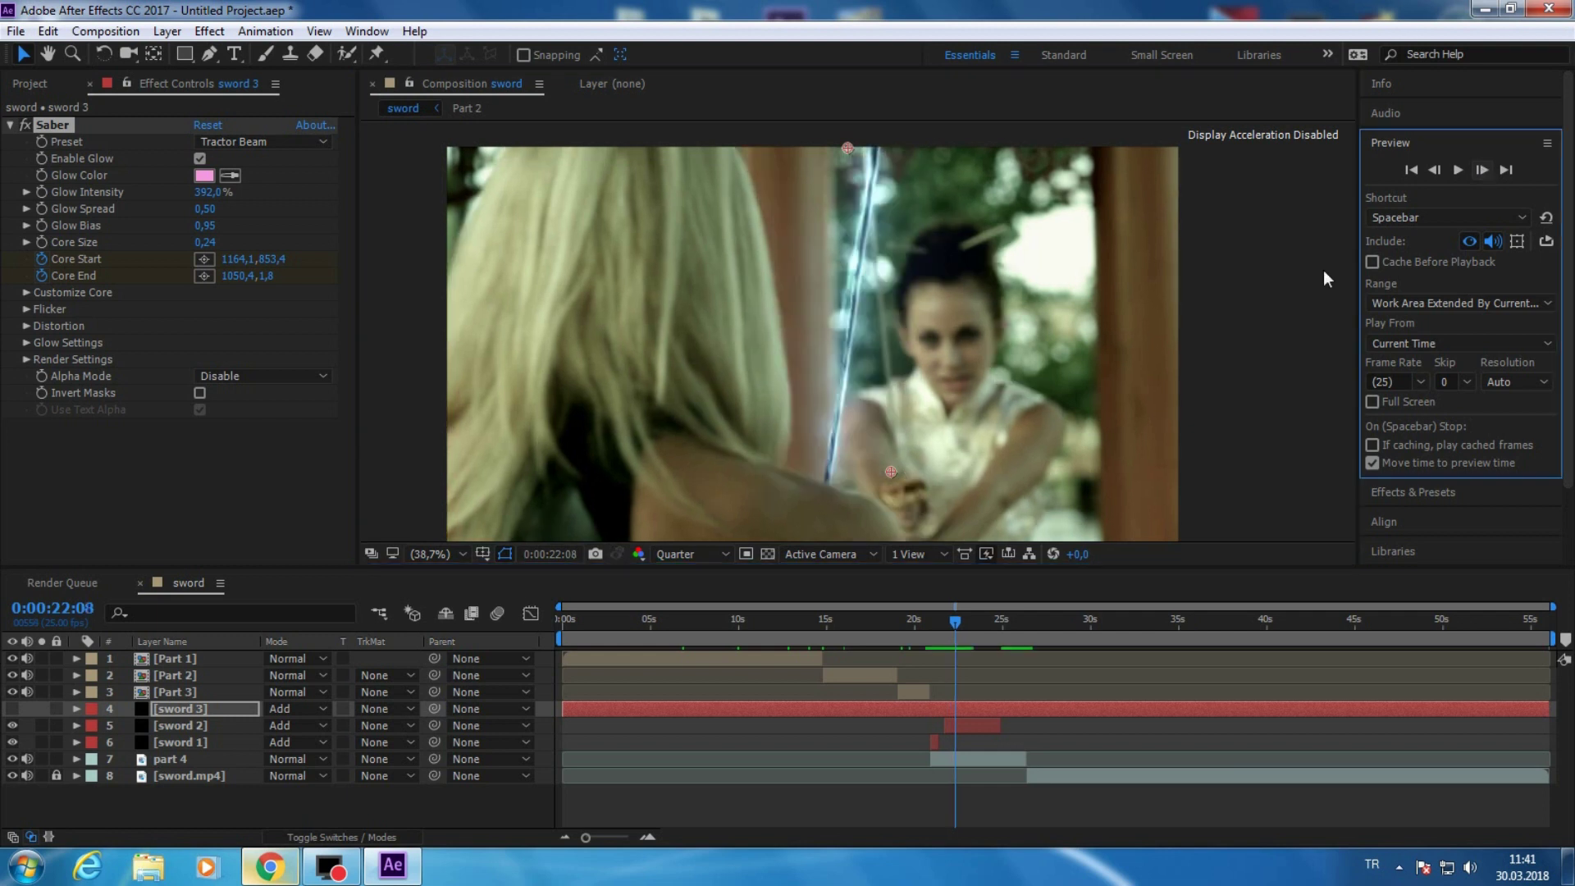
drag(891, 473, 901, 473)
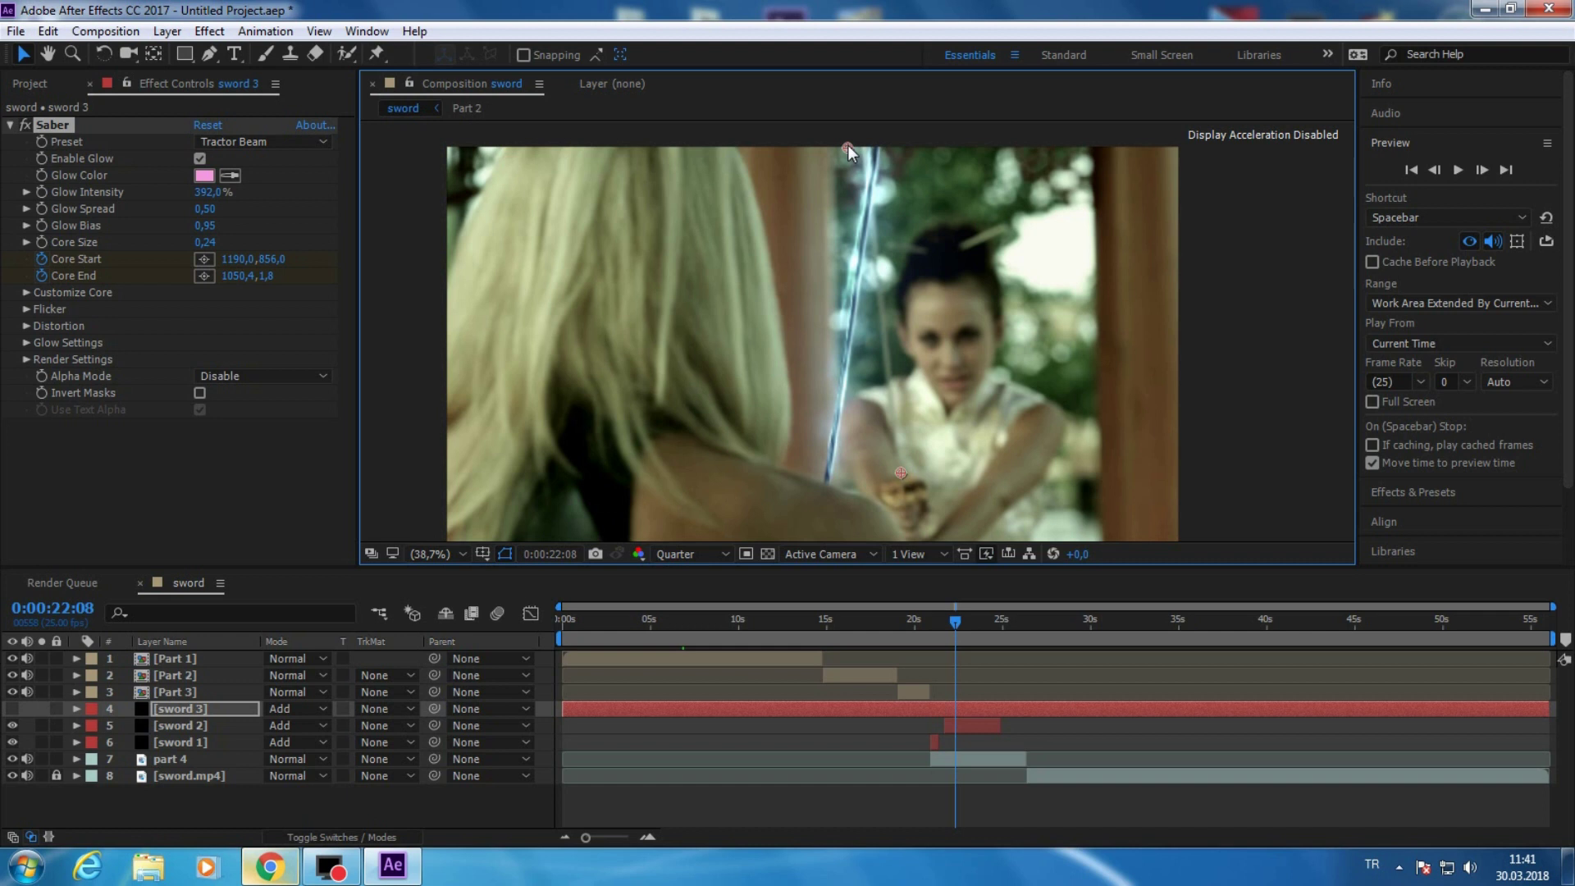
click(1483, 169)
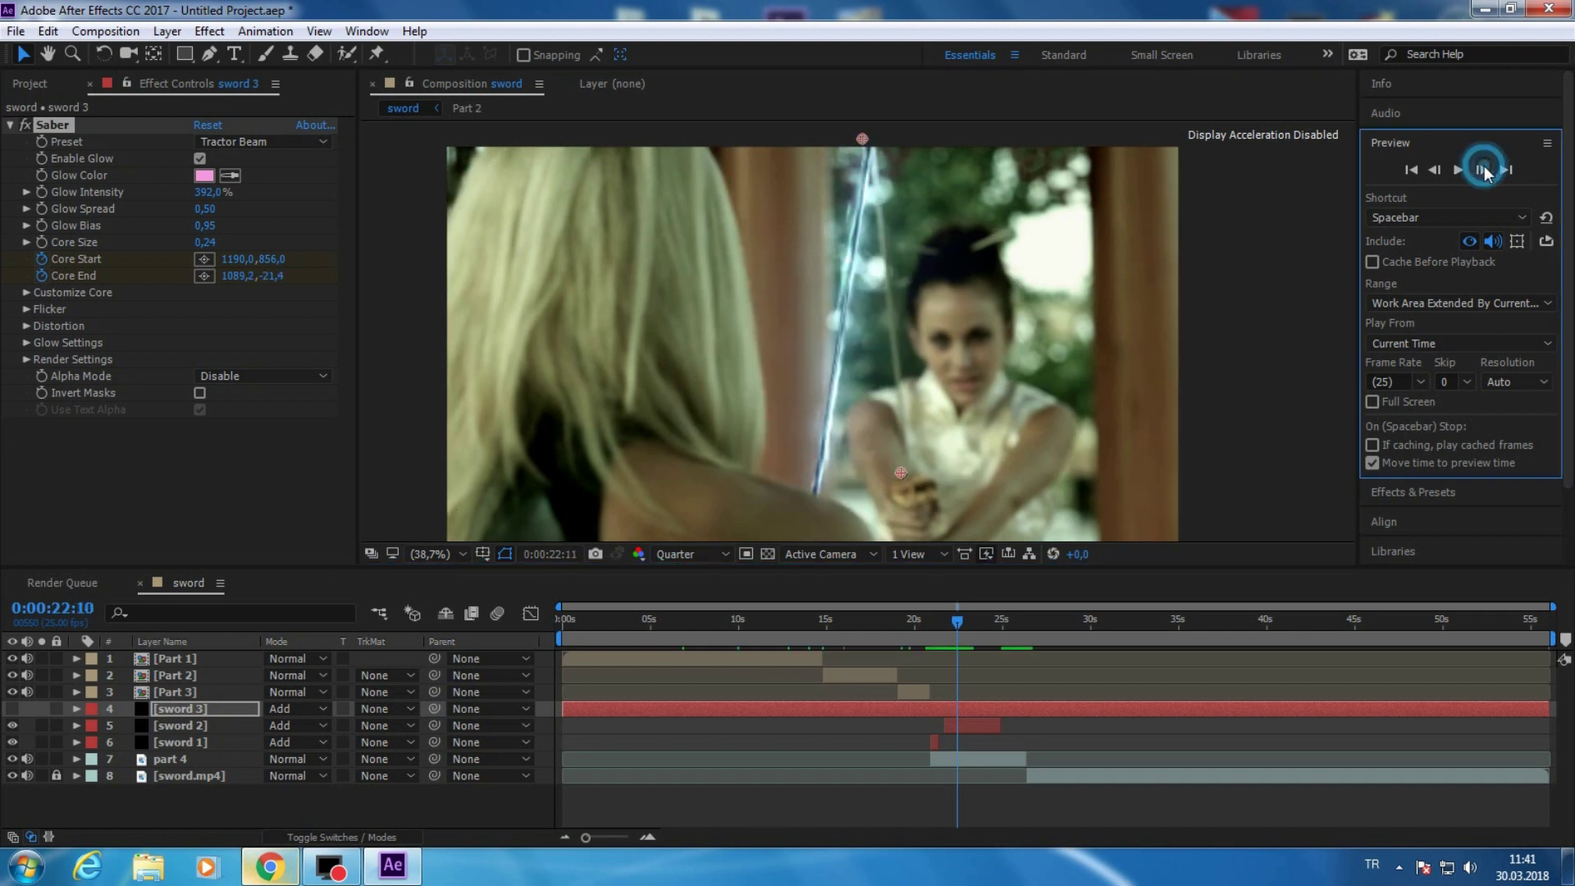
click(1483, 169)
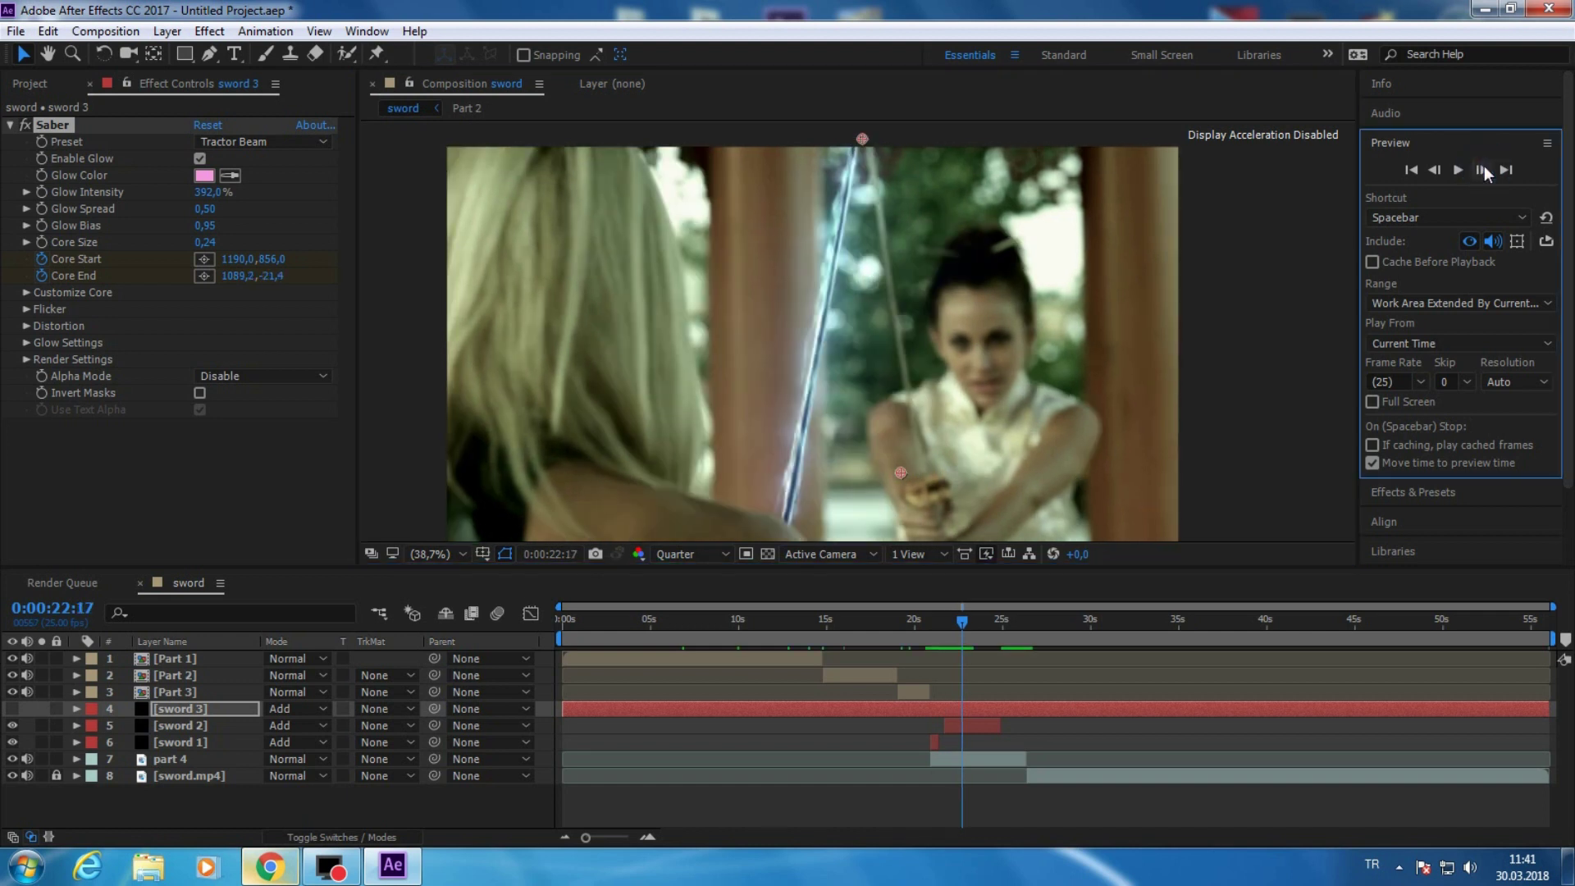
click(921, 476)
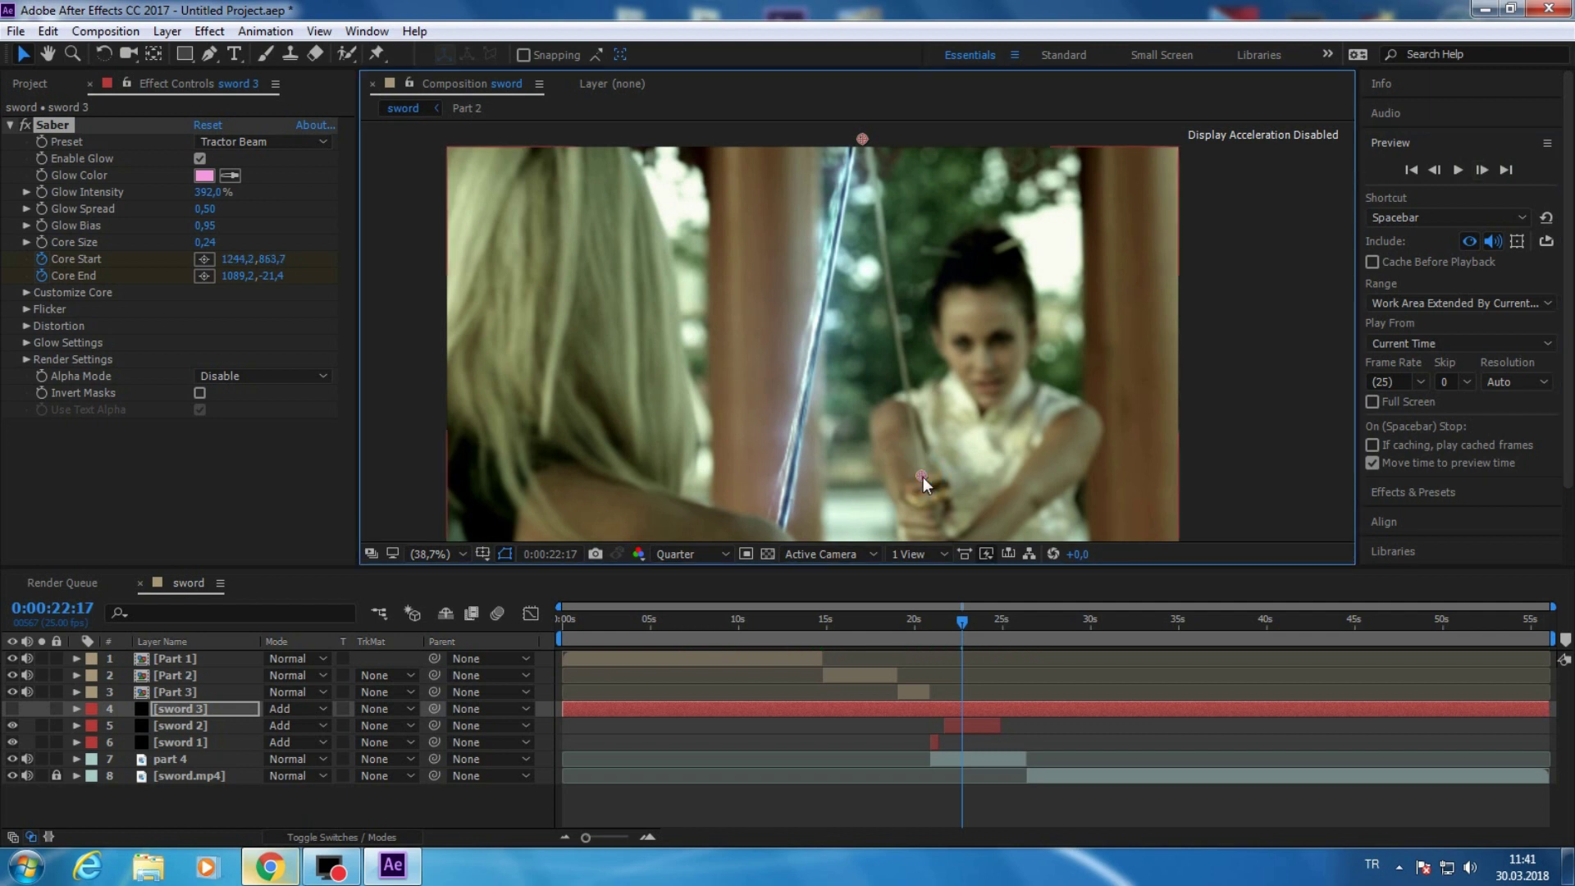
click(1481, 170)
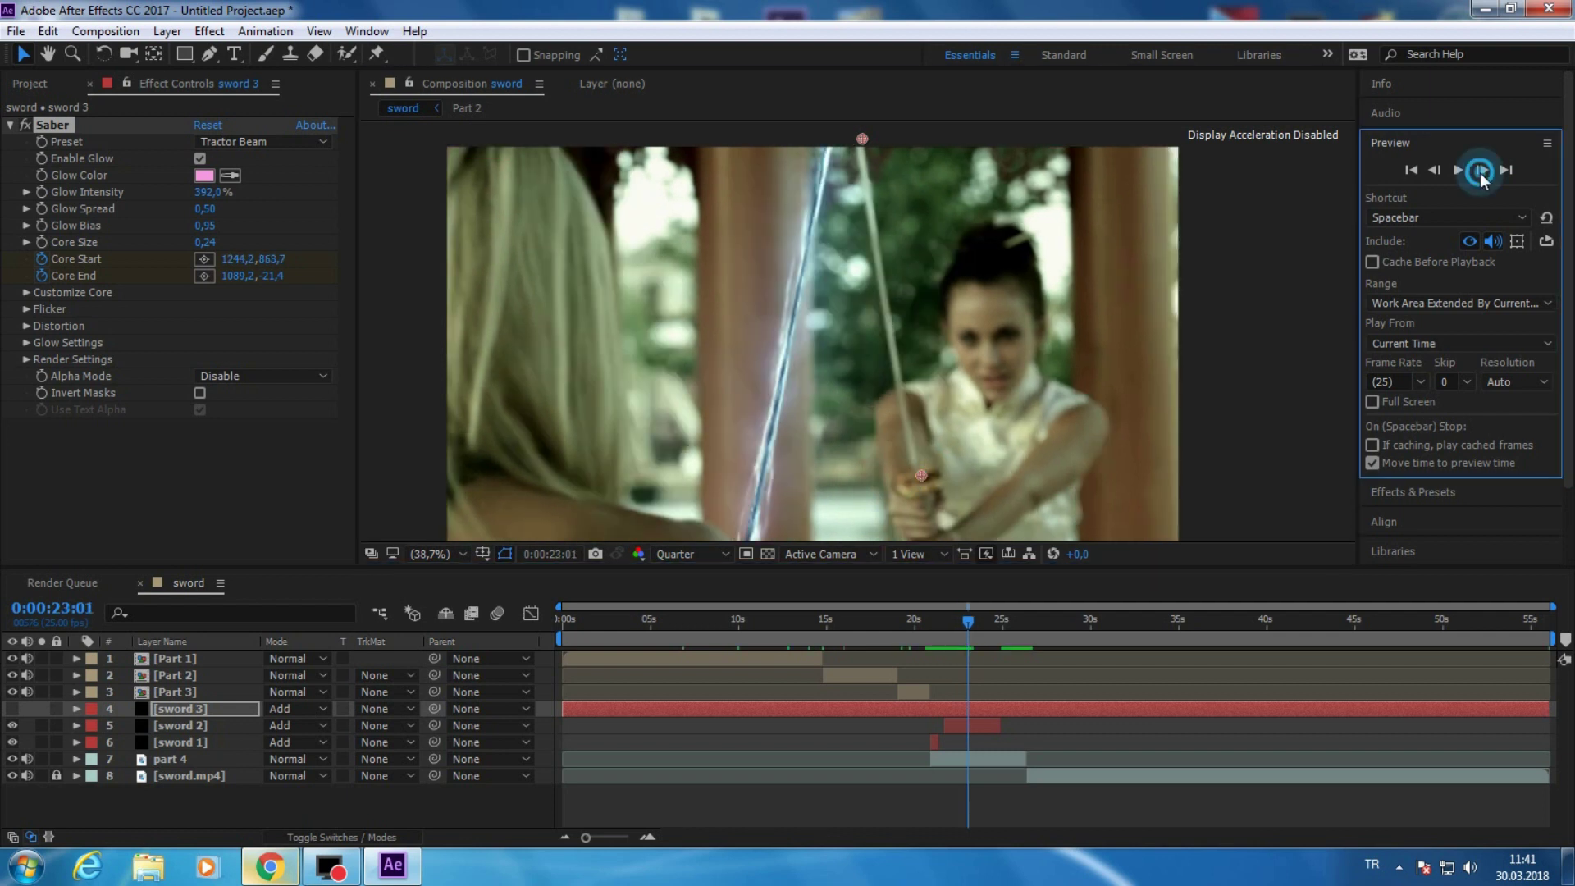
click(1481, 170)
click(916, 458)
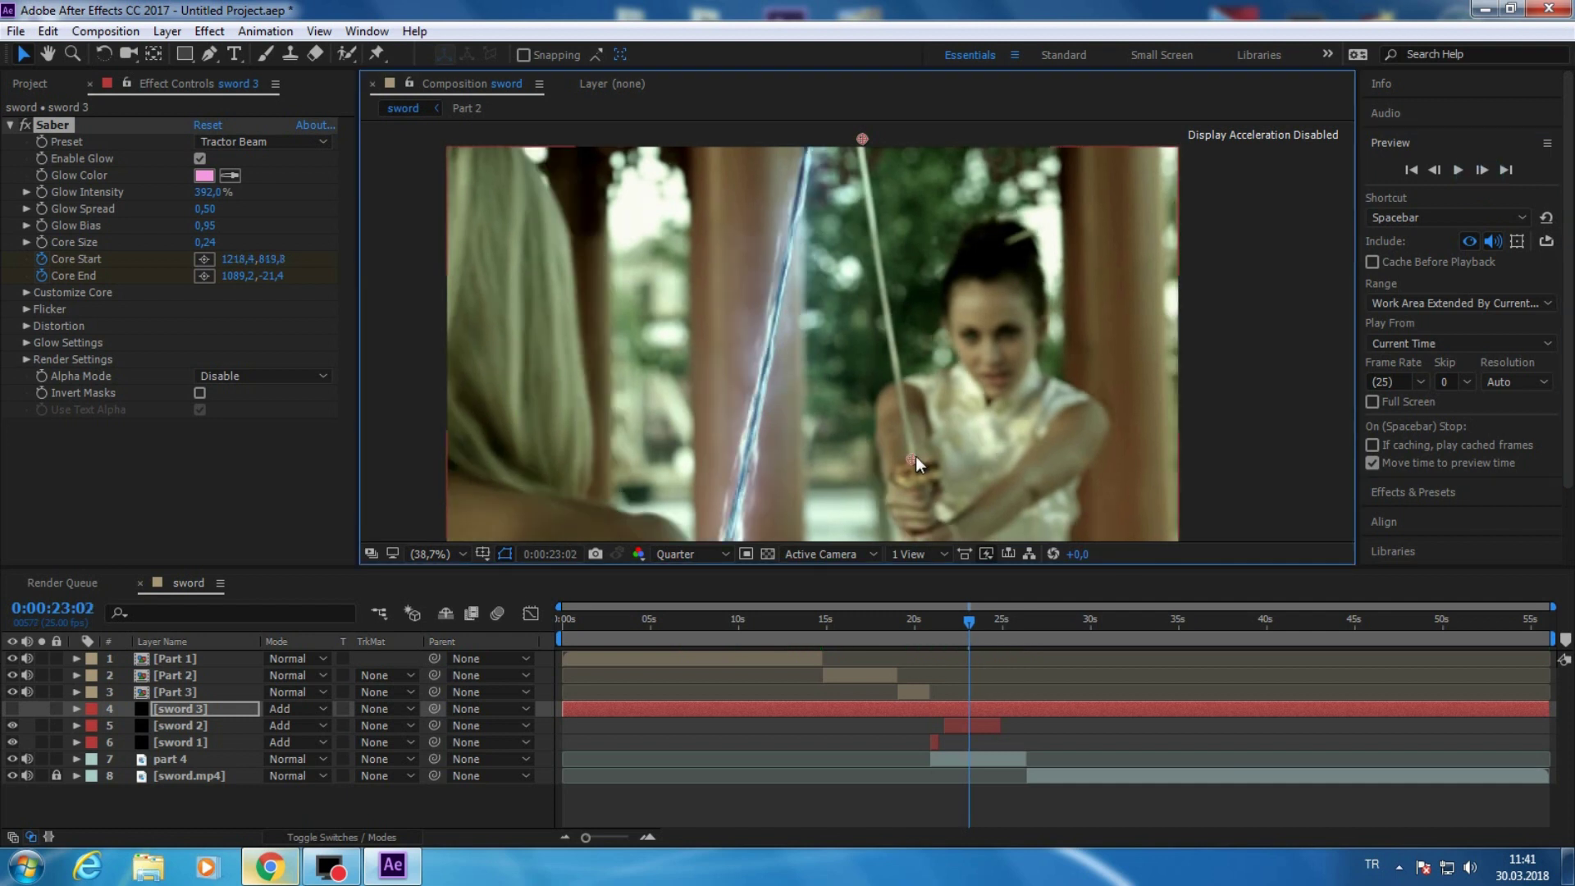
- Keep placing Core Start on the hilt and Core End at the tip through about 0:00:24:01
click(1483, 170)
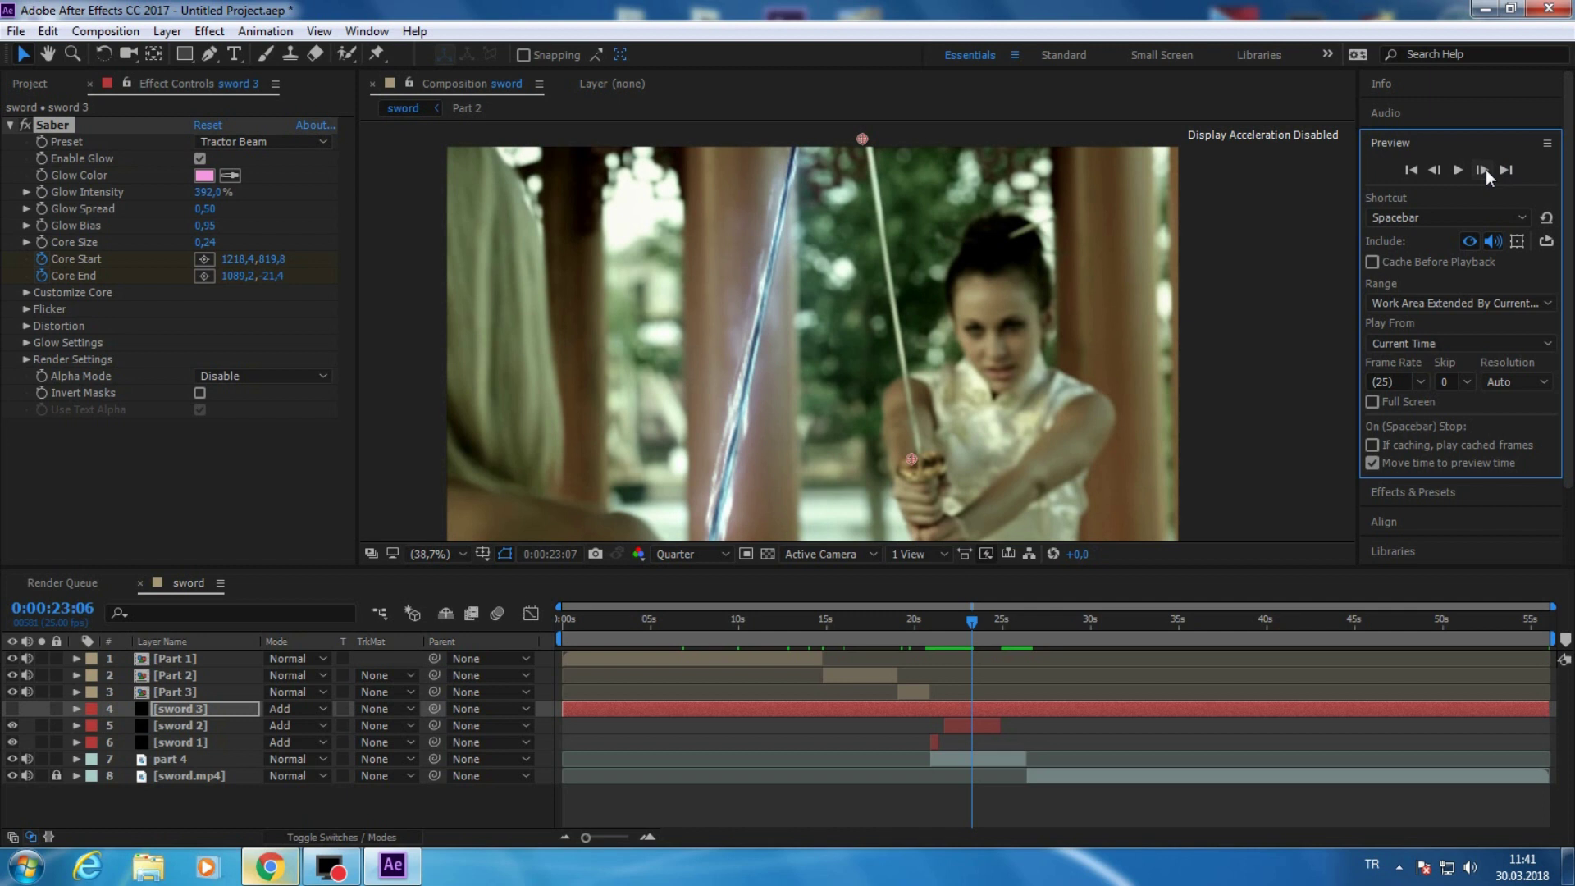
click(1485, 170)
drag(912, 459, 925, 453)
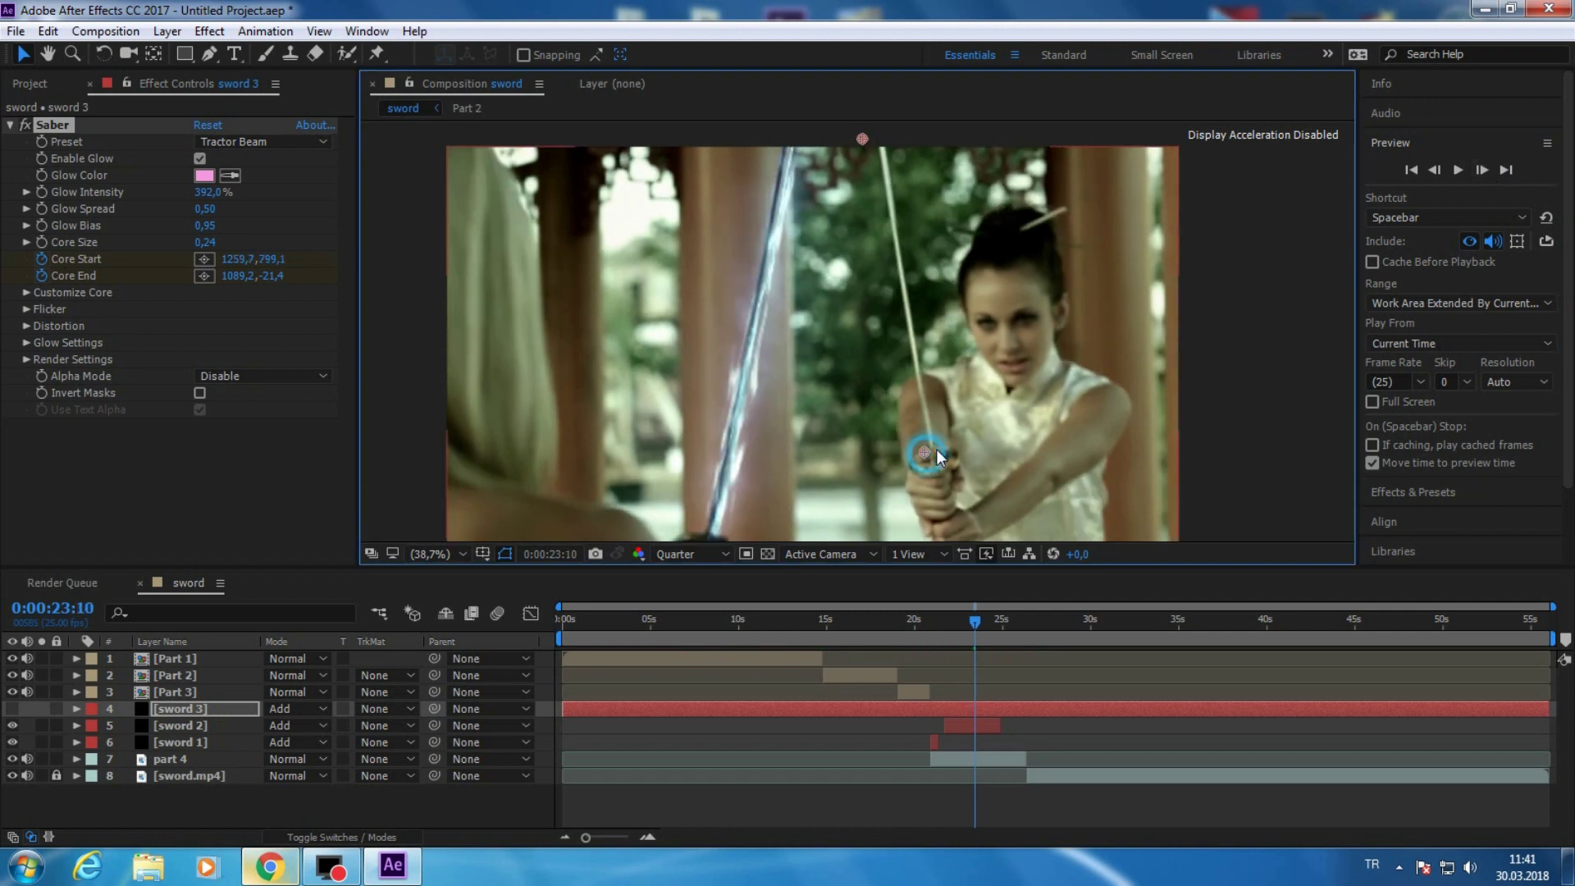
click(886, 137)
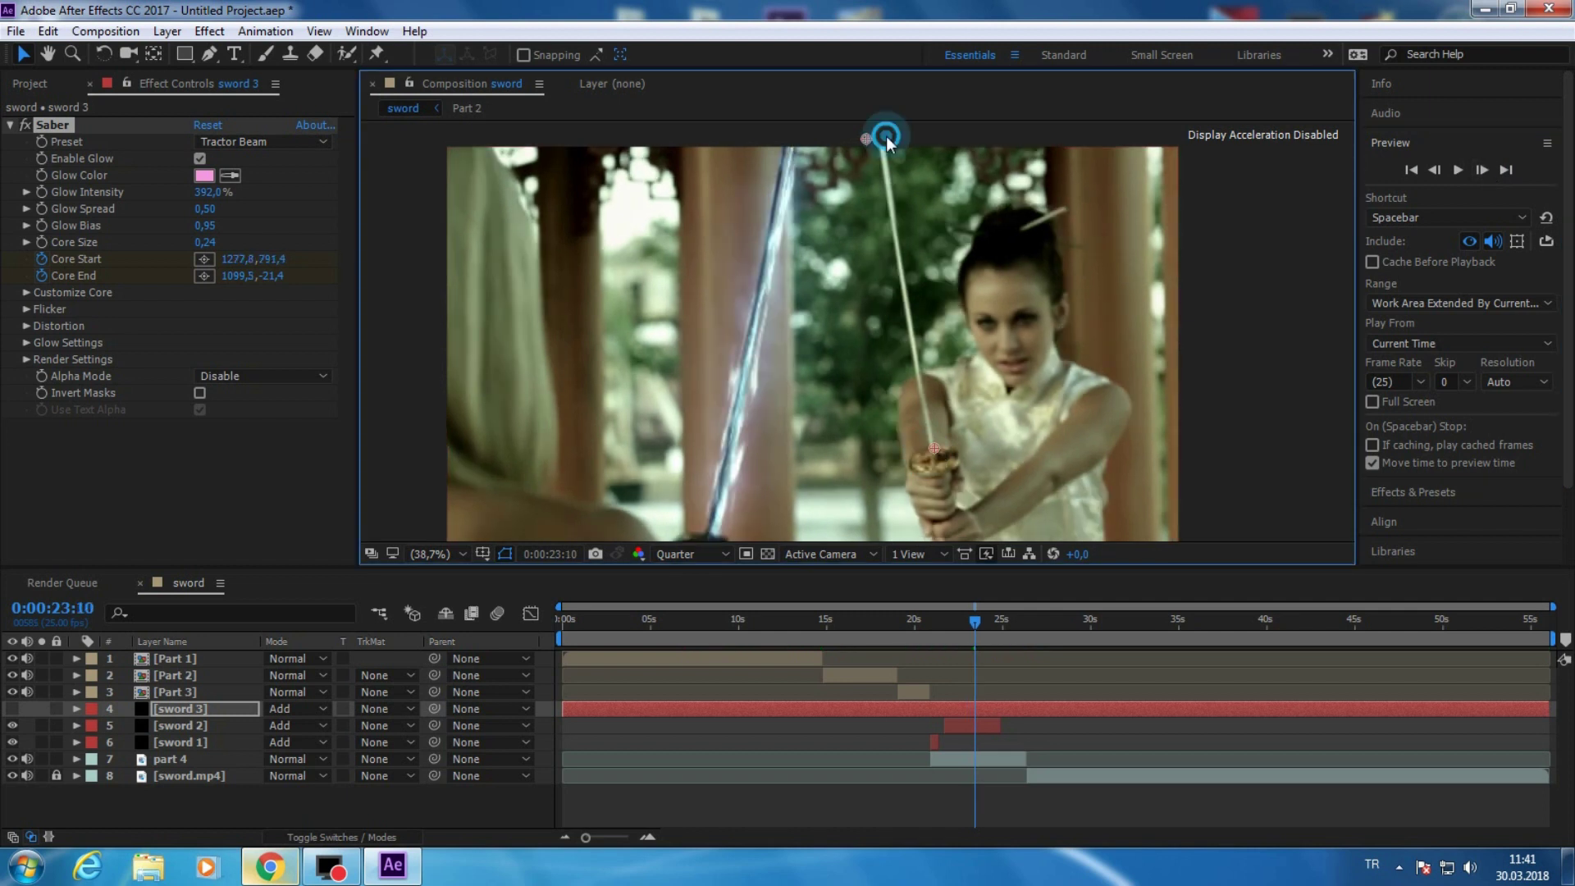
click(1483, 170)
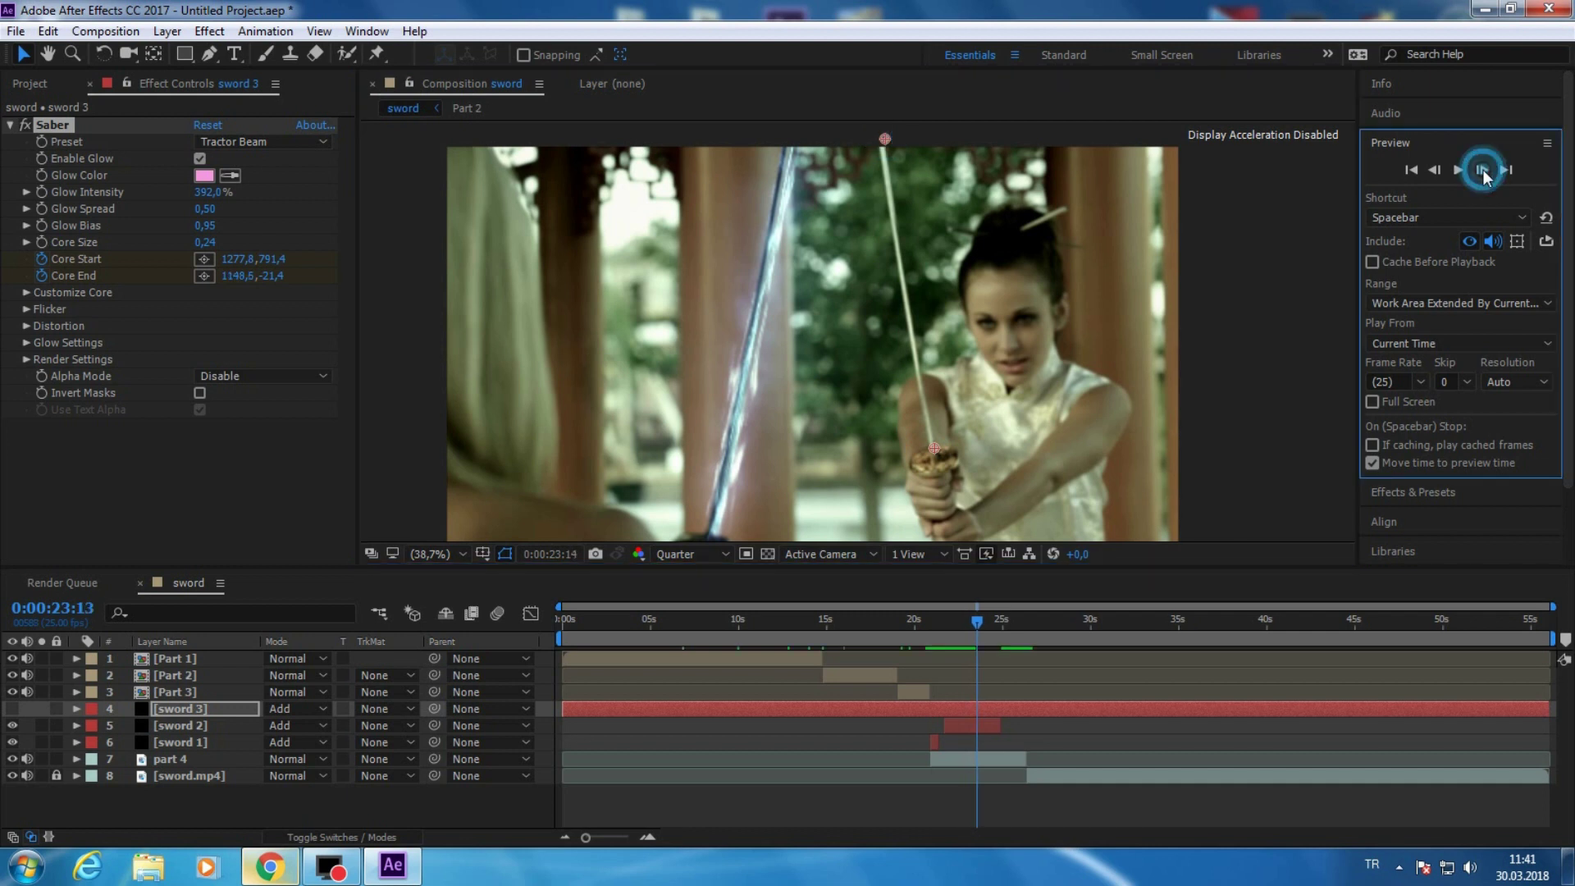
click(1483, 170)
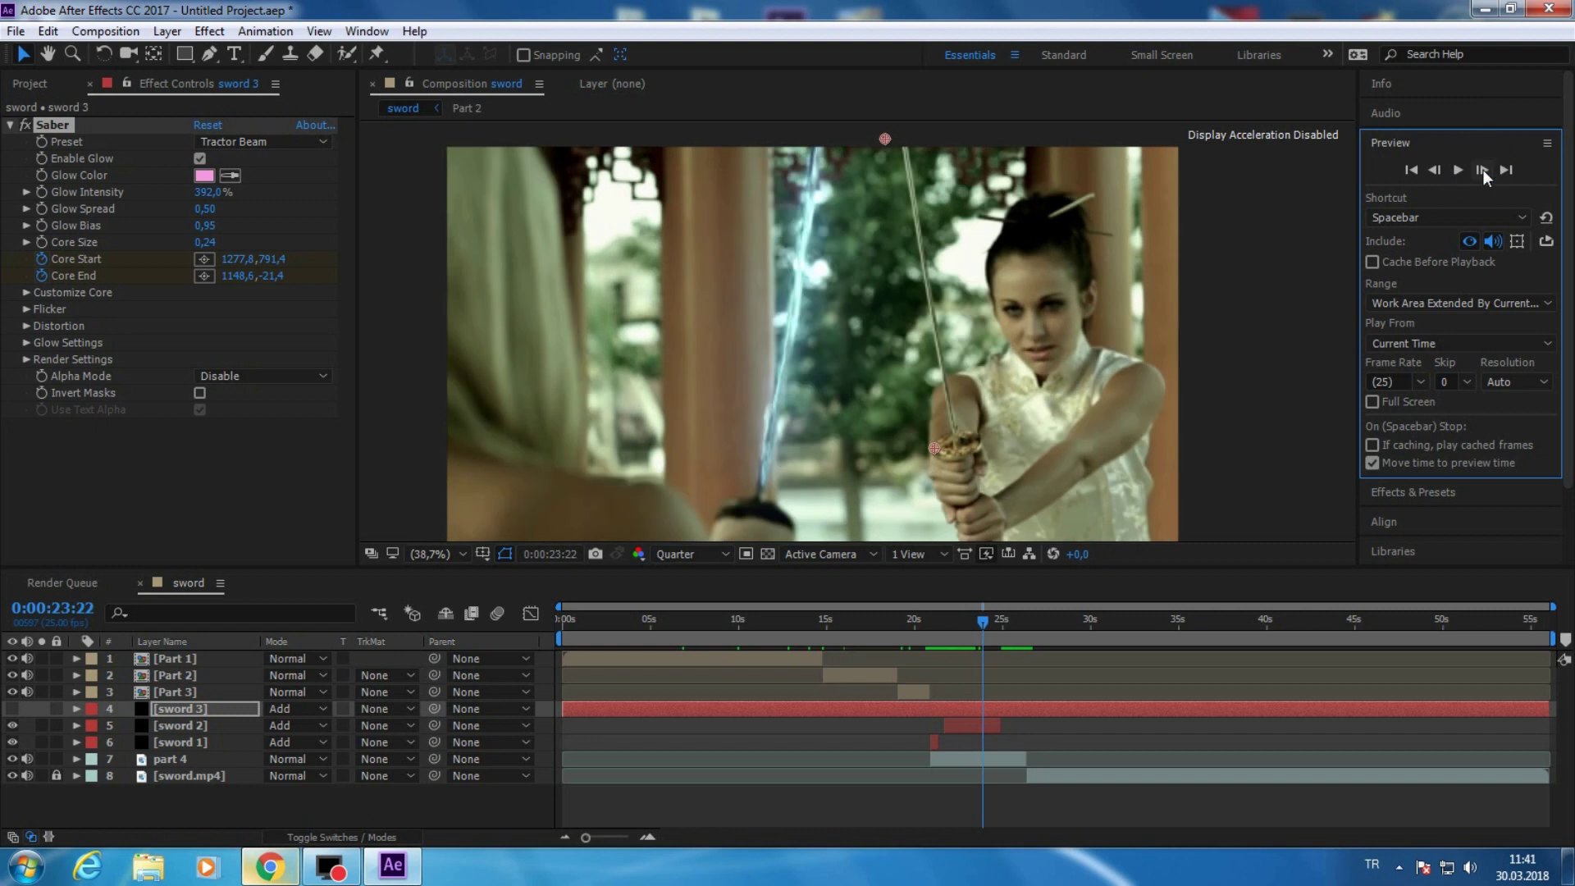
click(953, 429)
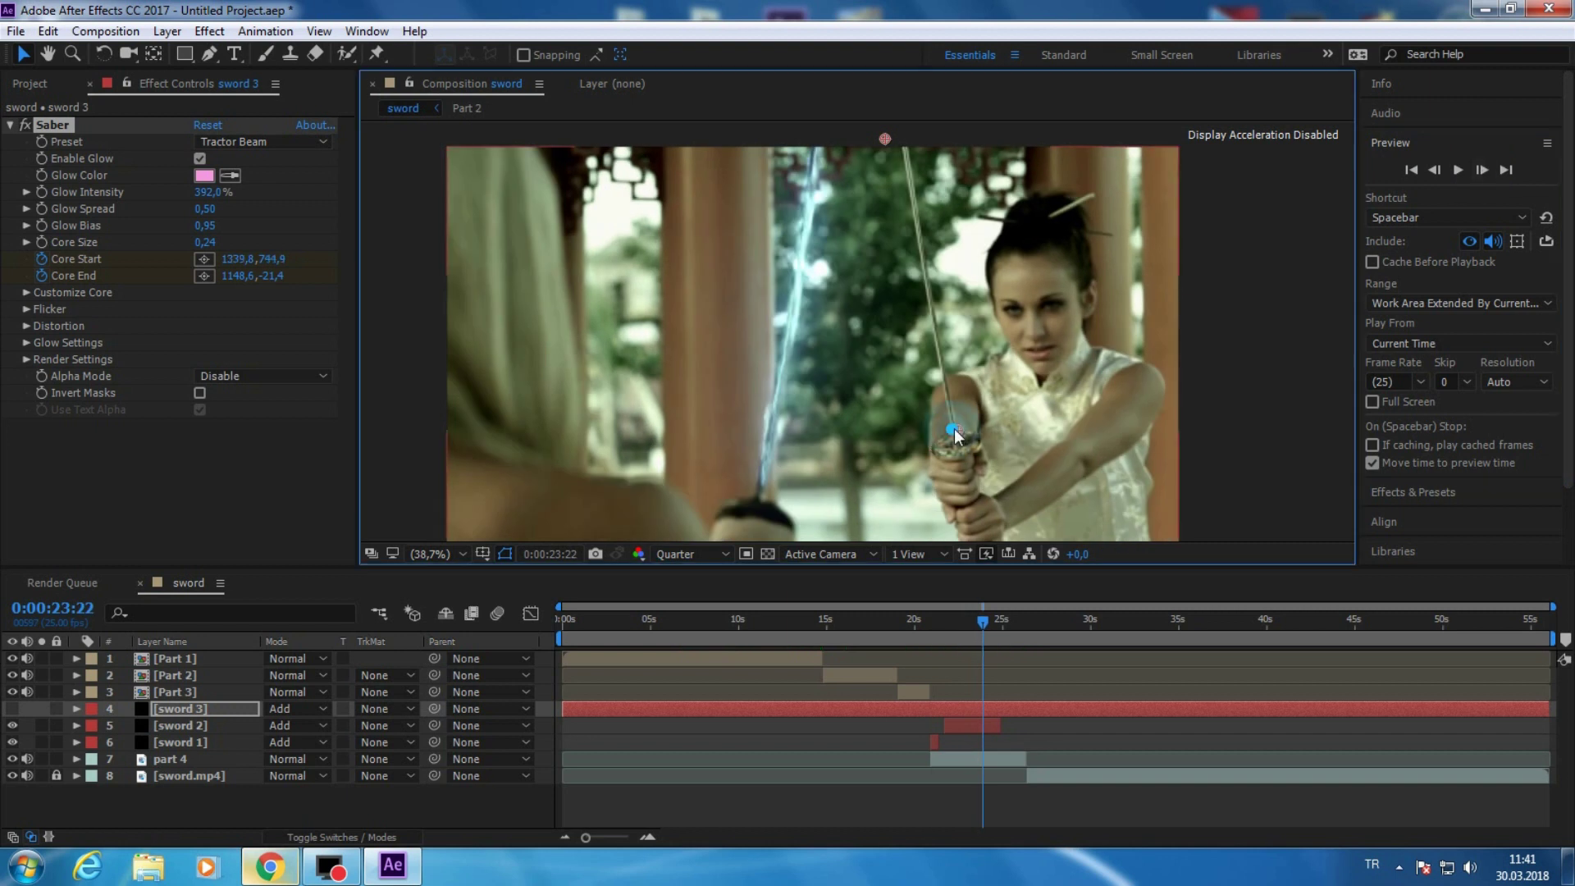
drag(953, 430, 952, 429)
drag(885, 139, 910, 141)
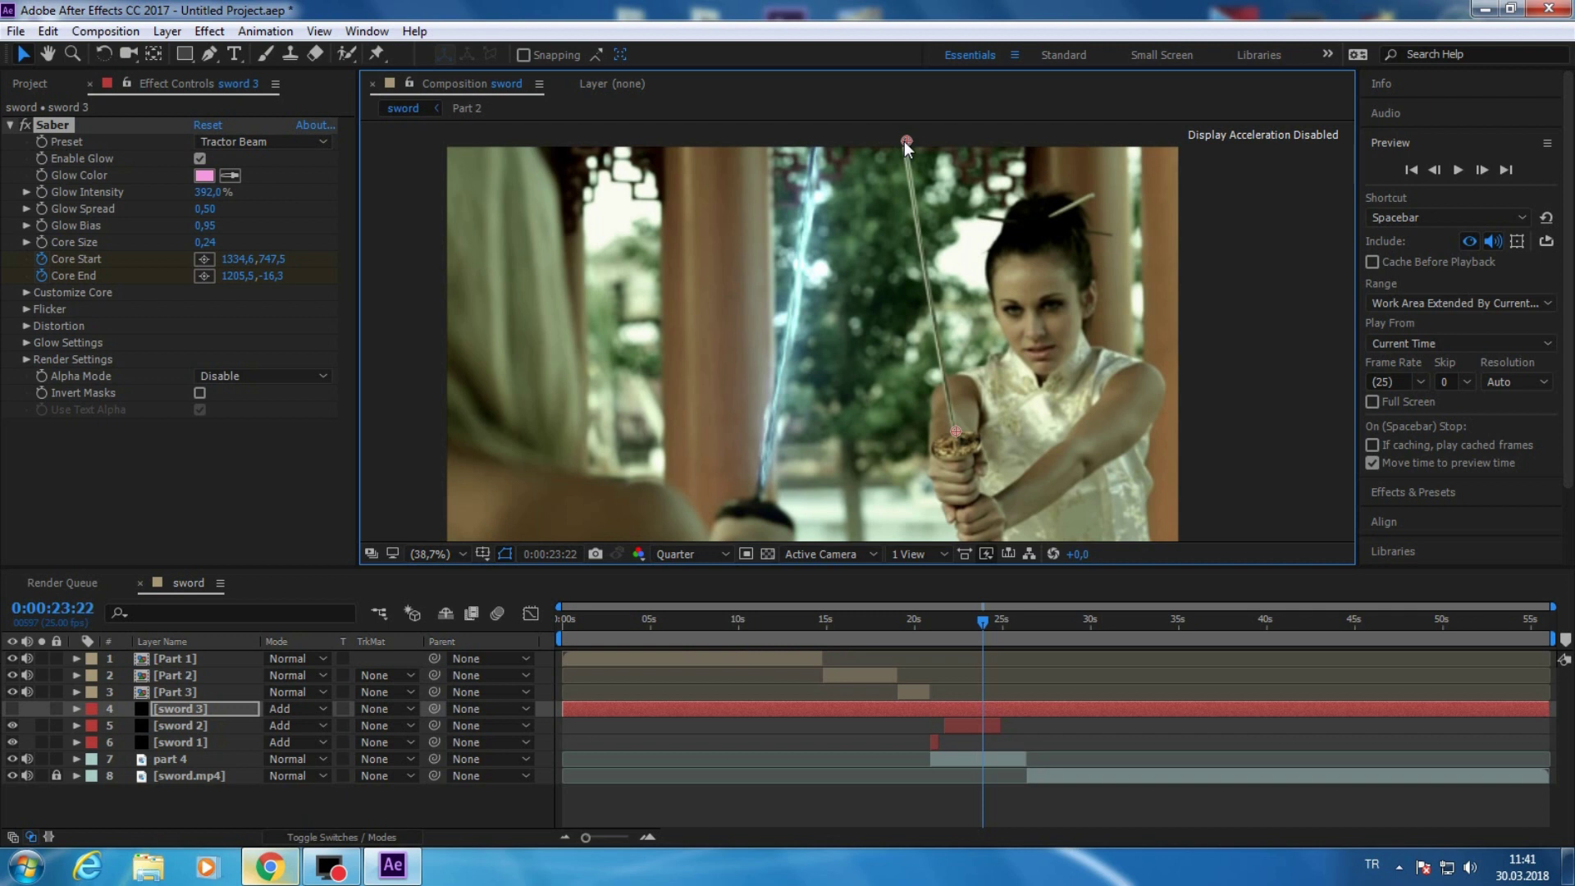
click(904, 141)
click(1482, 170)
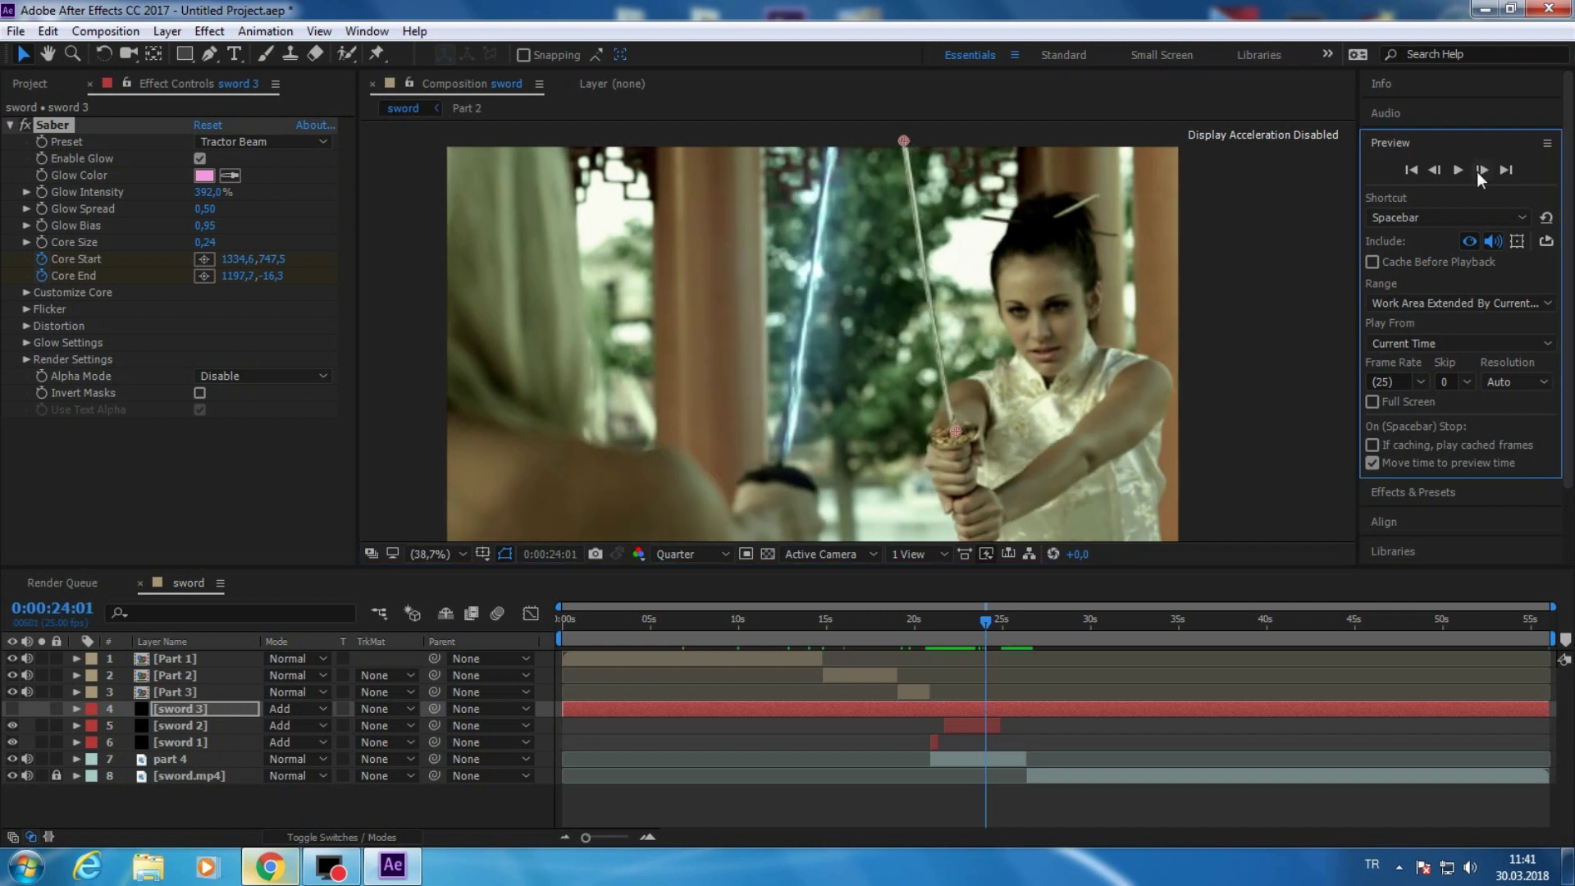
click(1479, 171)
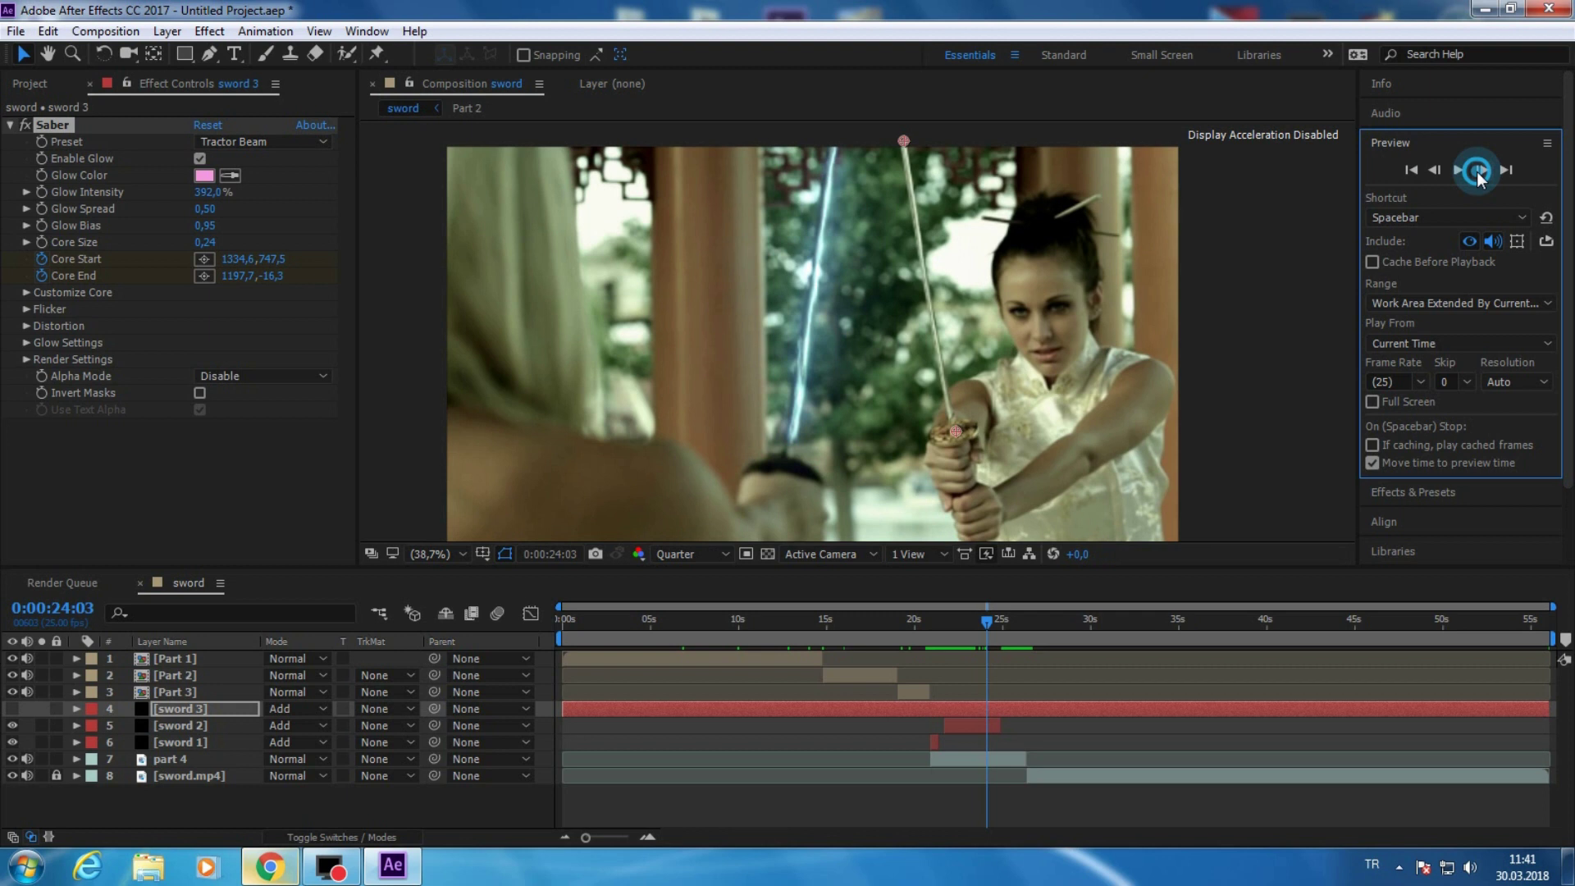
- Frame by frame, slide Core Start up the sword and shift Core End to the tip
click(1479, 171)
click(1480, 171)
click(1480, 171)
click(1479, 171)
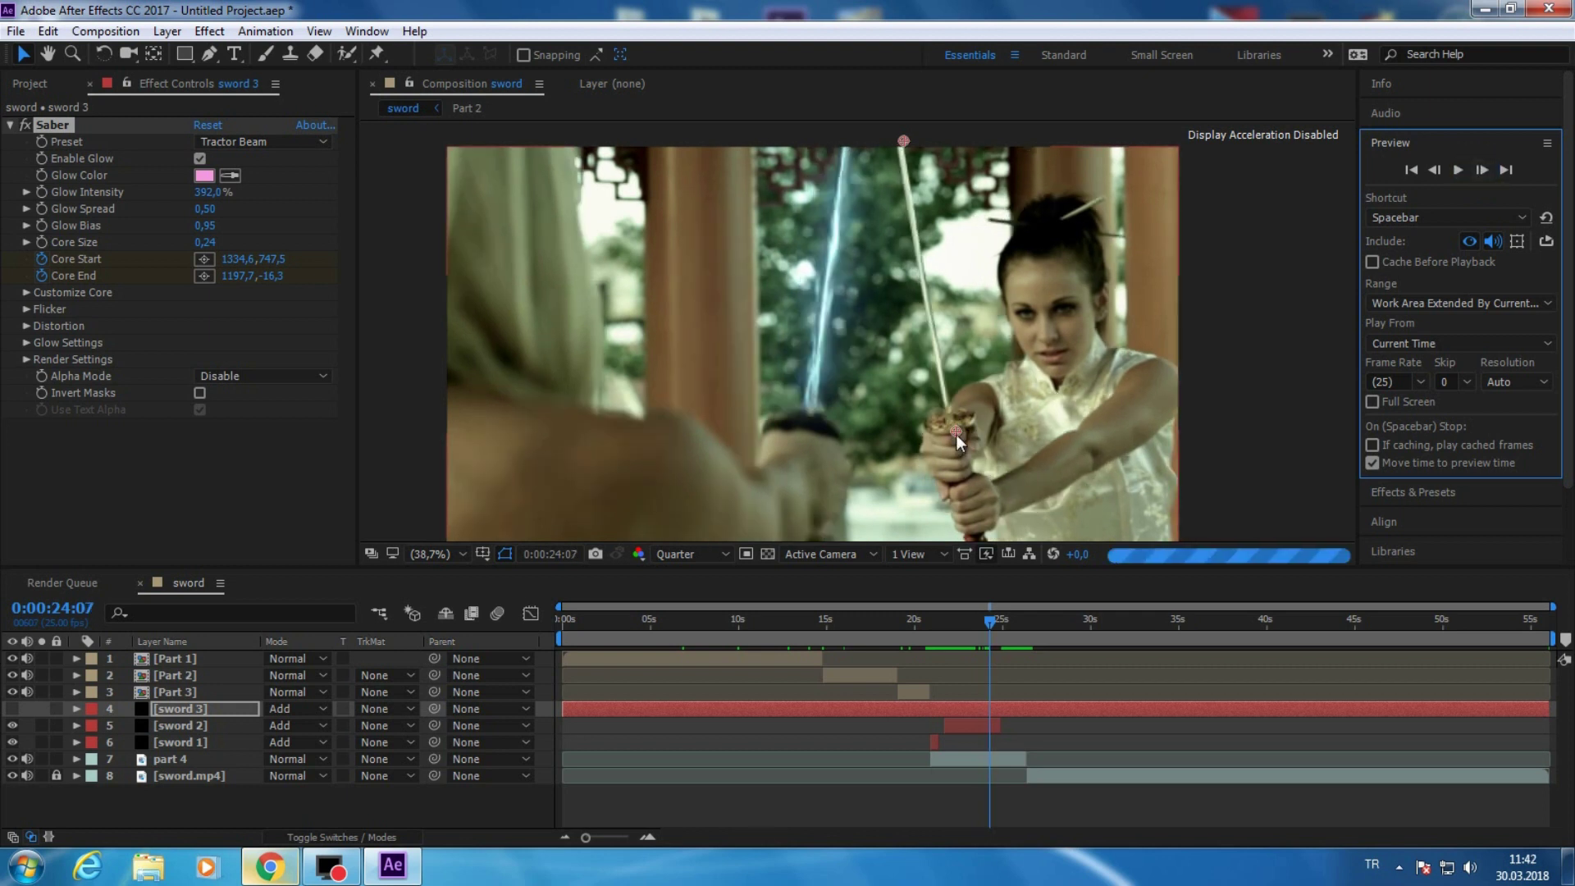
drag(957, 433, 948, 404)
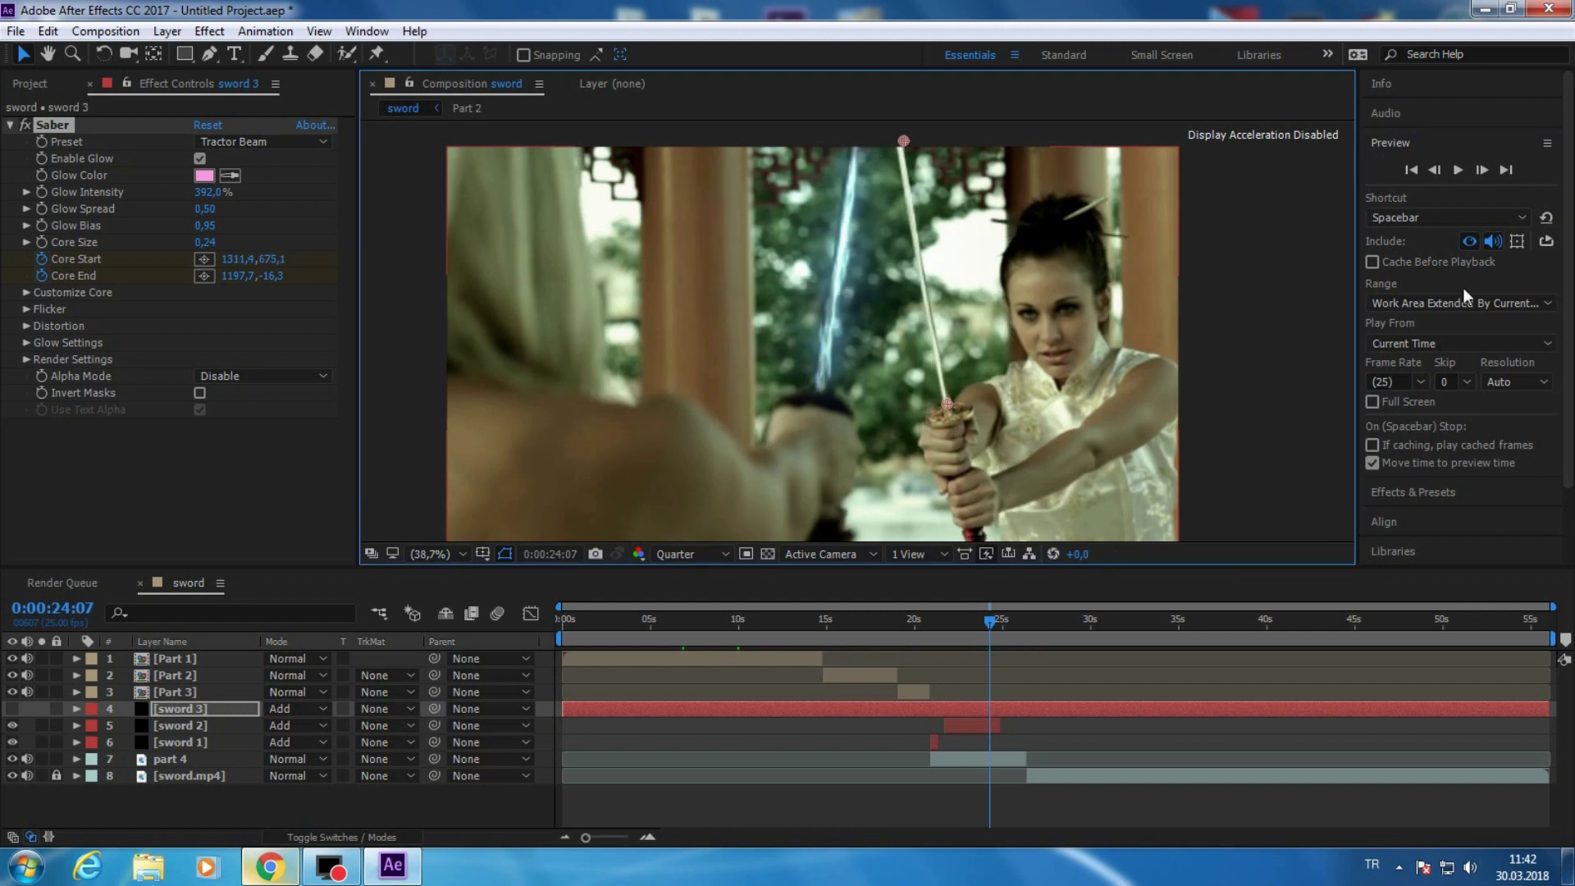
click(1481, 170)
click(1482, 169)
click(1482, 170)
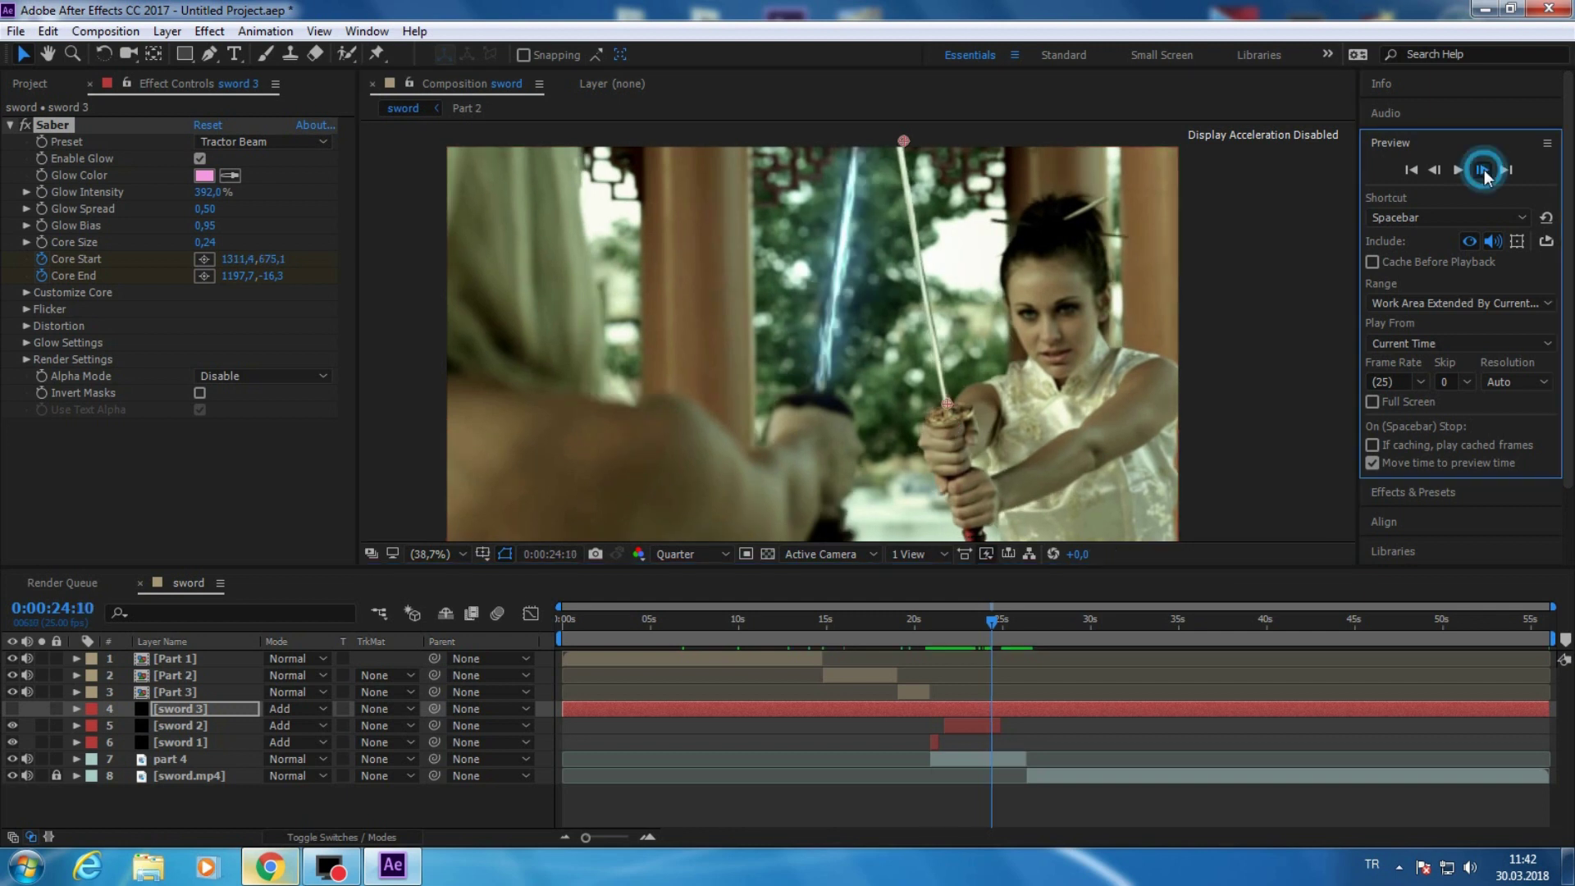
click(1481, 170)
click(1482, 170)
click(1481, 170)
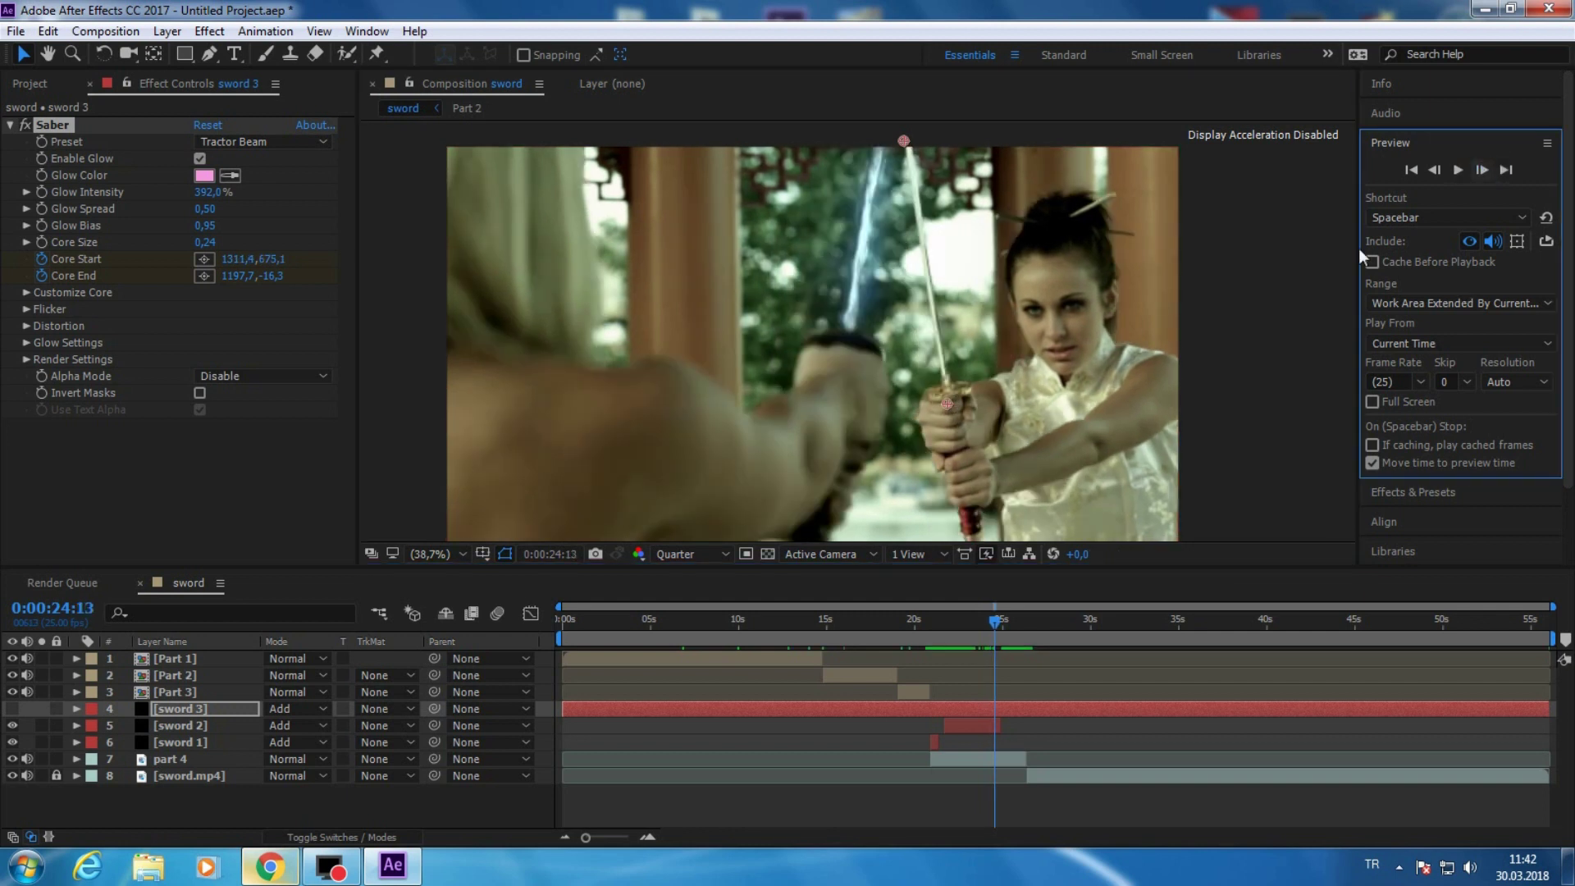
drag(947, 403, 949, 374)
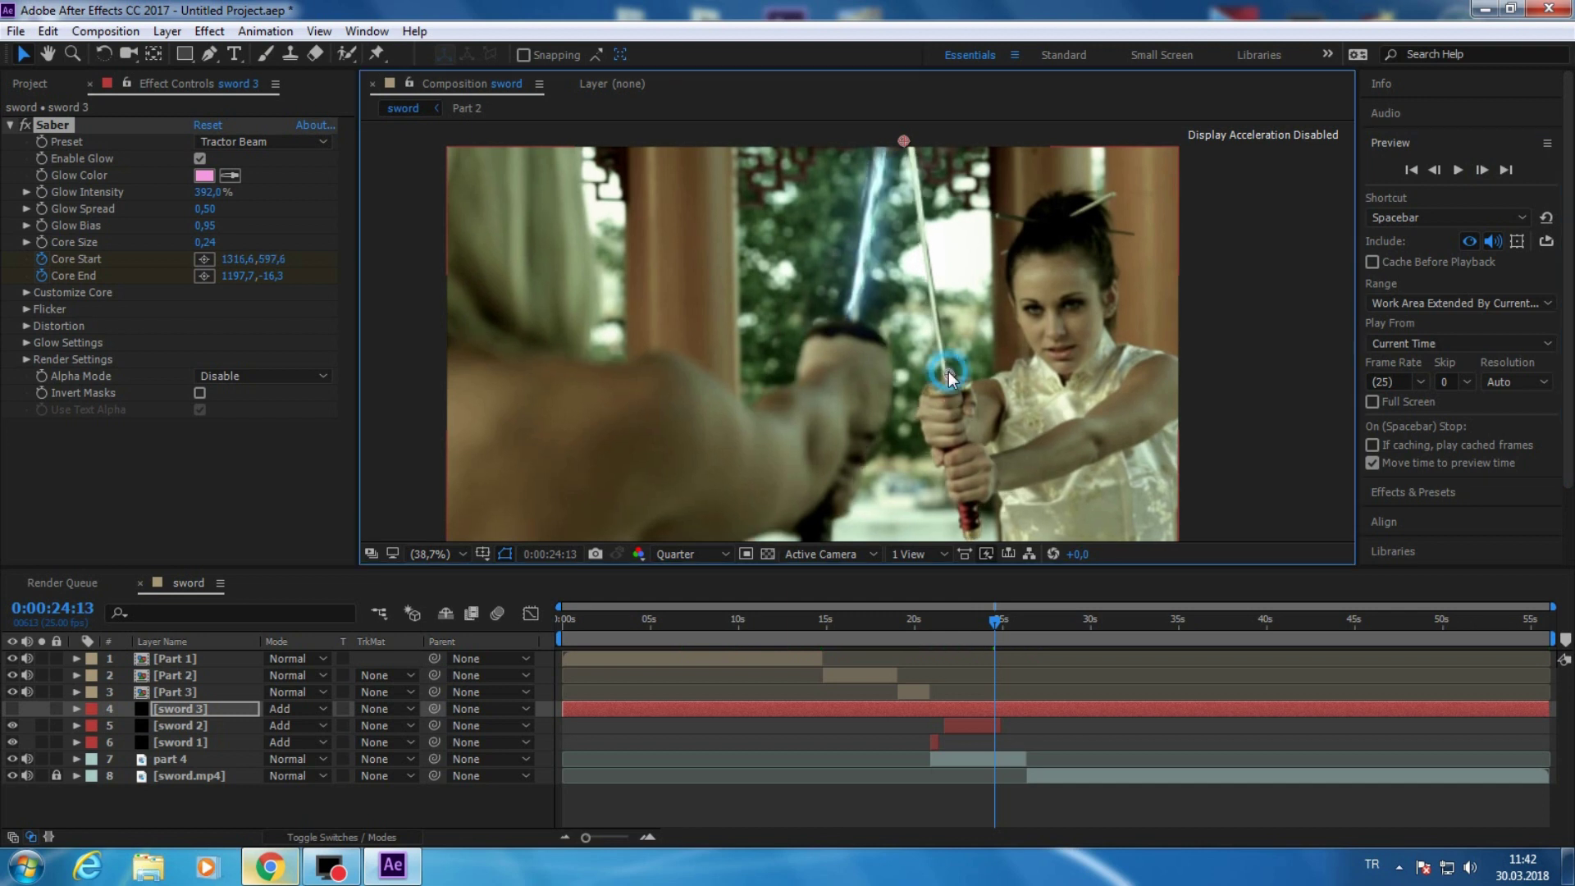
click(1482, 169)
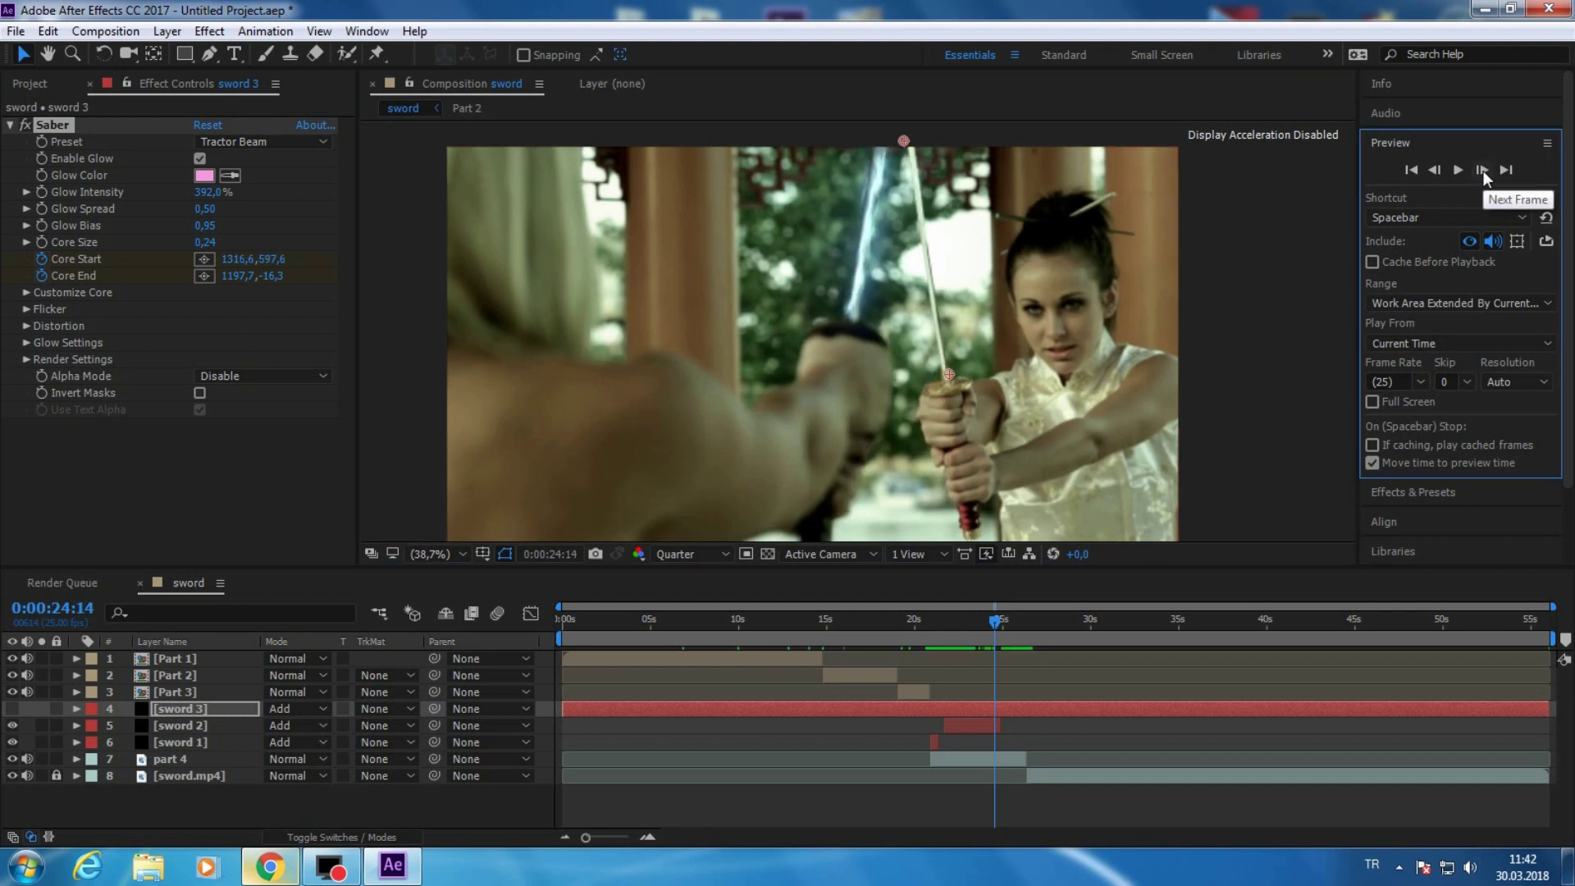
click(1482, 170)
click(1482, 170)
click(1482, 170)
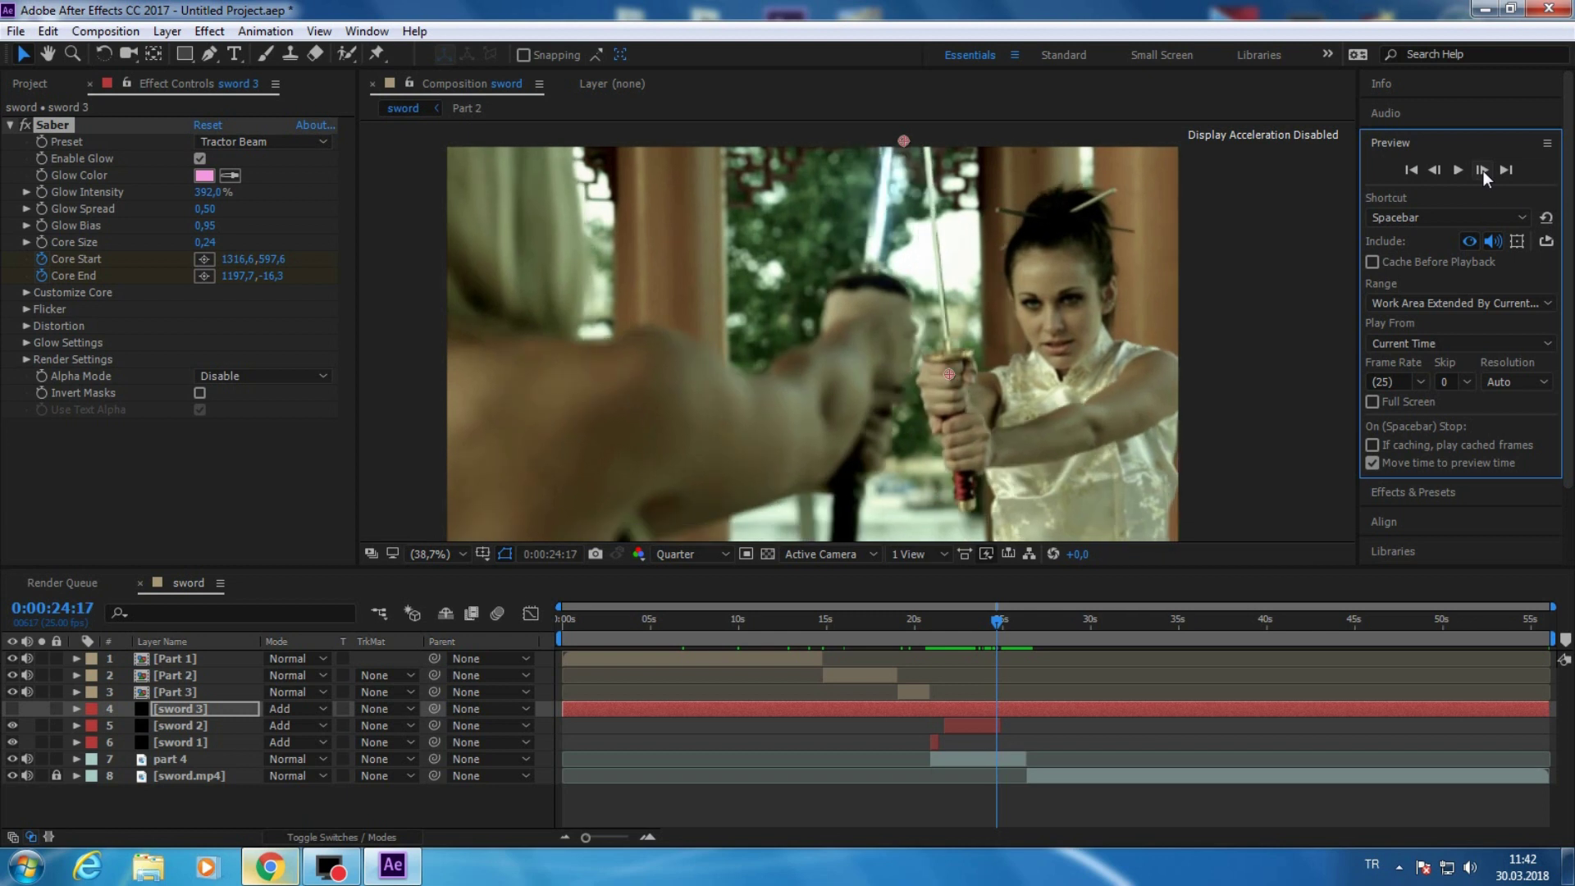
drag(950, 374, 951, 343)
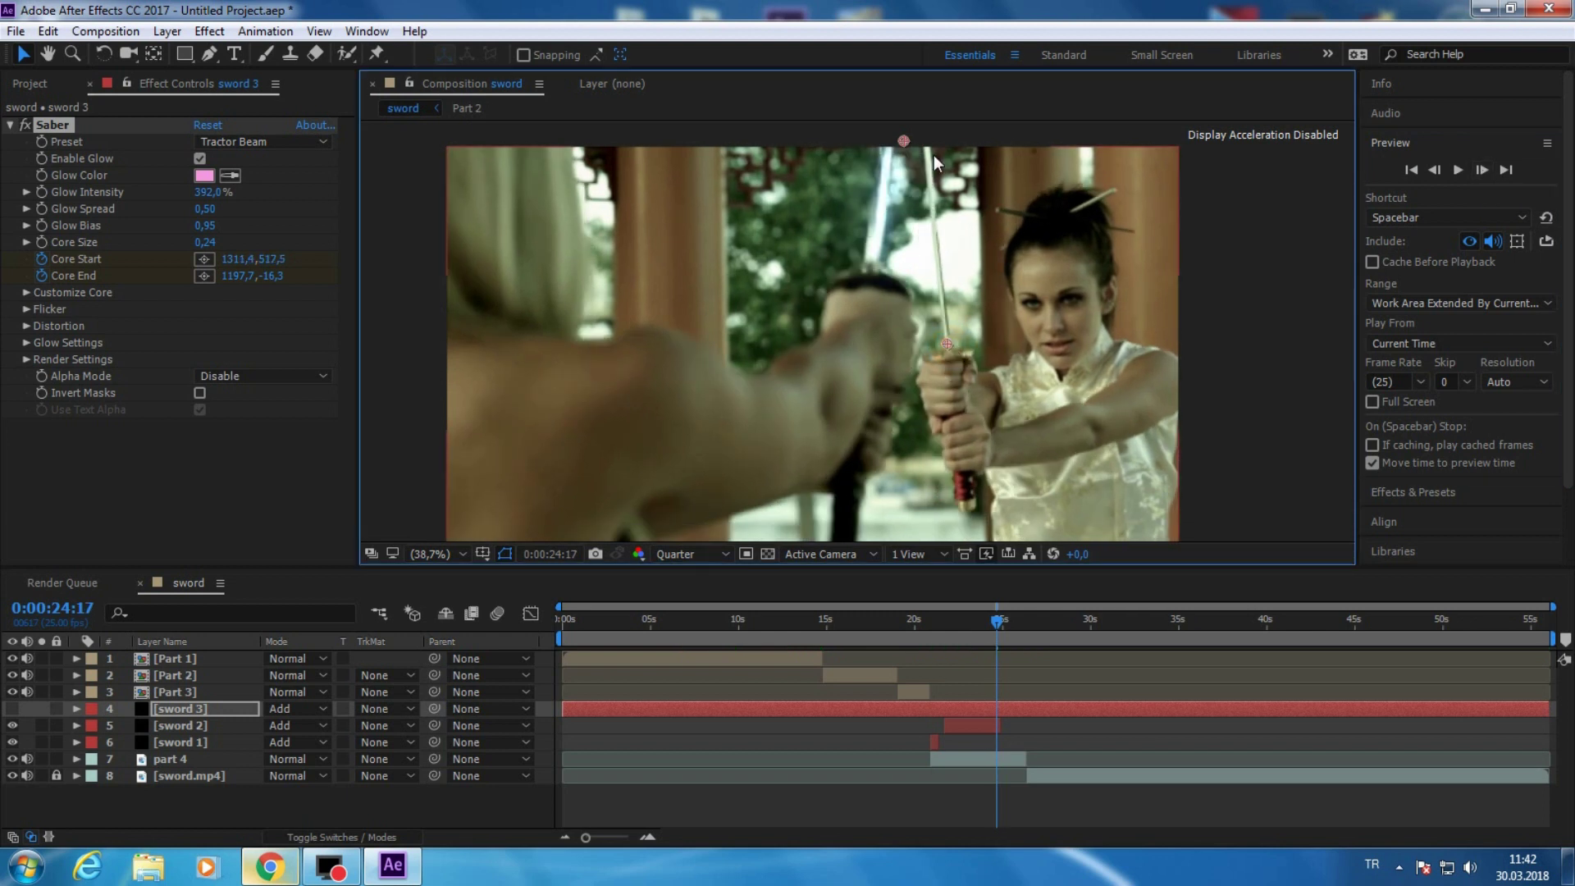
drag(904, 141, 923, 140)
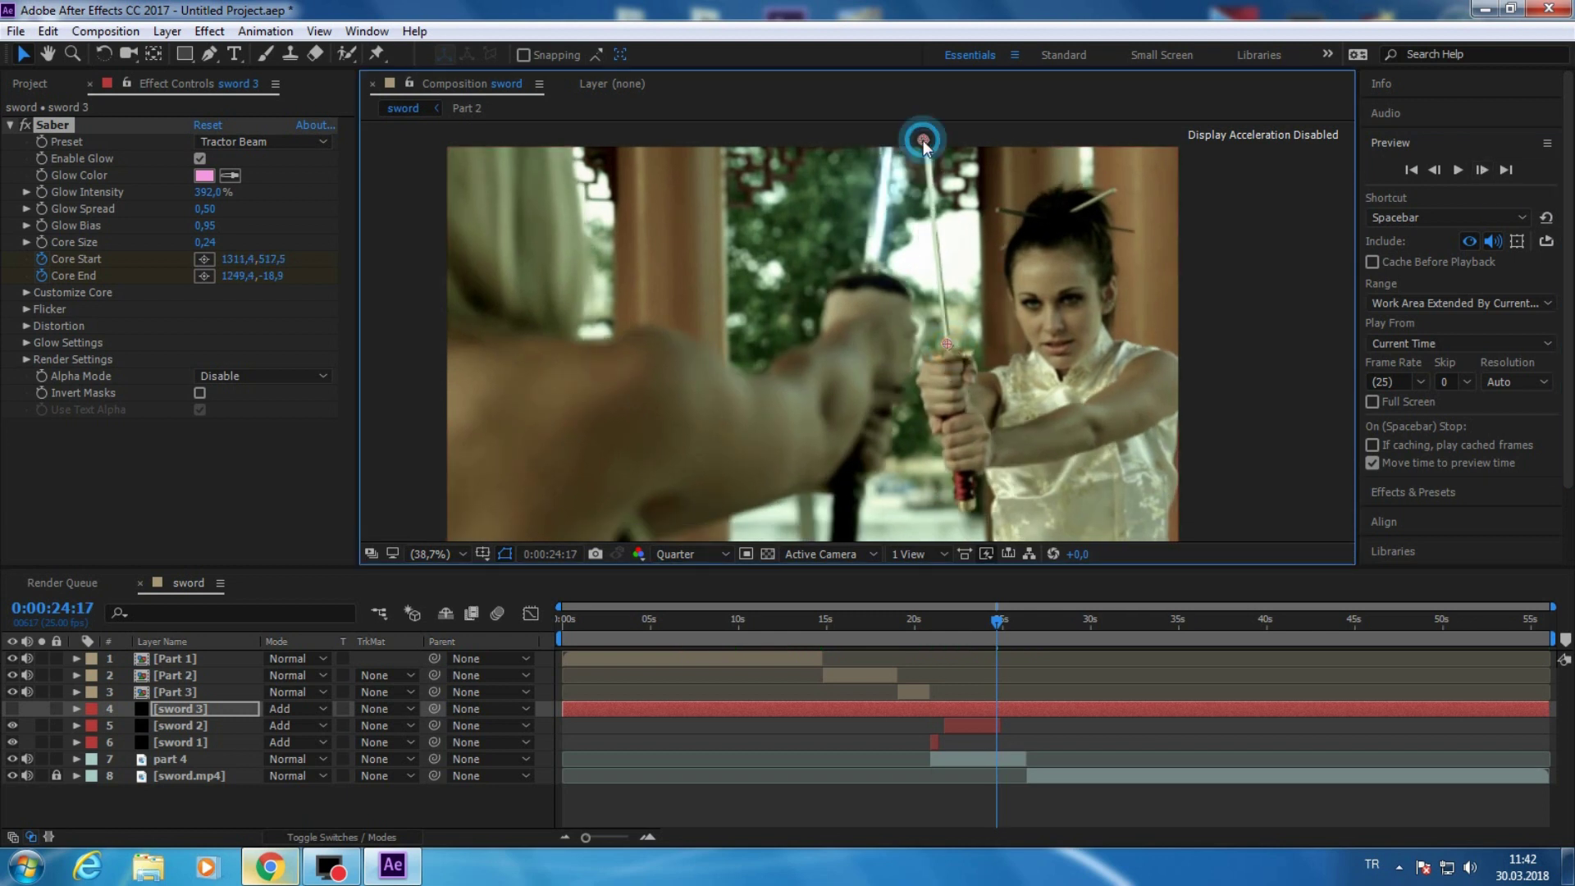
- Continue realigning Core Start and Core End with the rising sword across the next frames
click(1482, 170)
click(1481, 170)
click(1482, 170)
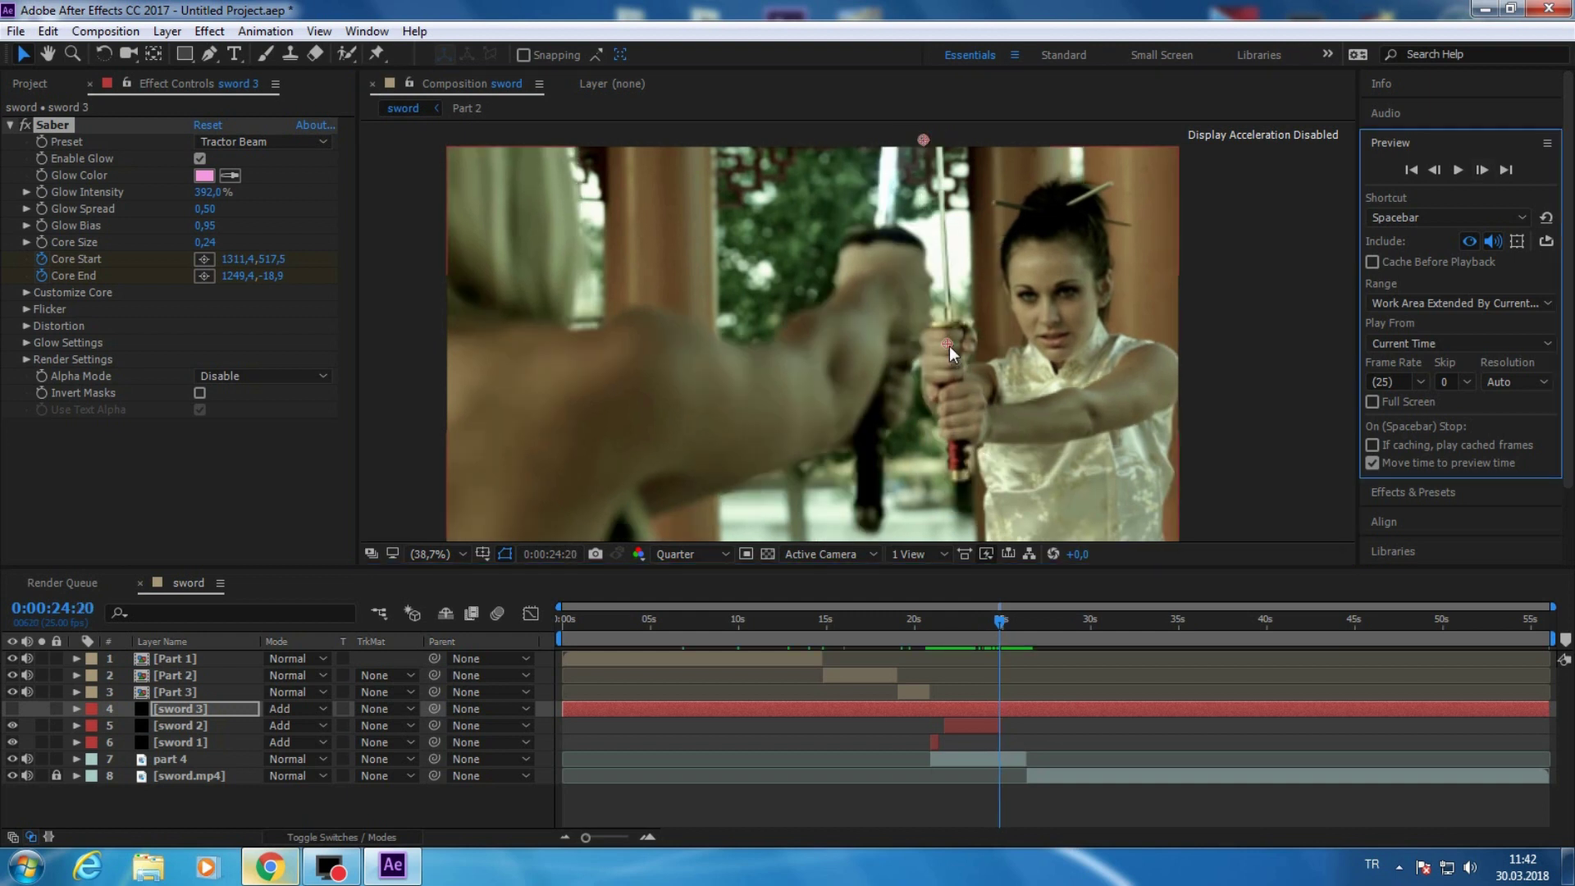
drag(948, 346, 949, 317)
drag(922, 140, 935, 140)
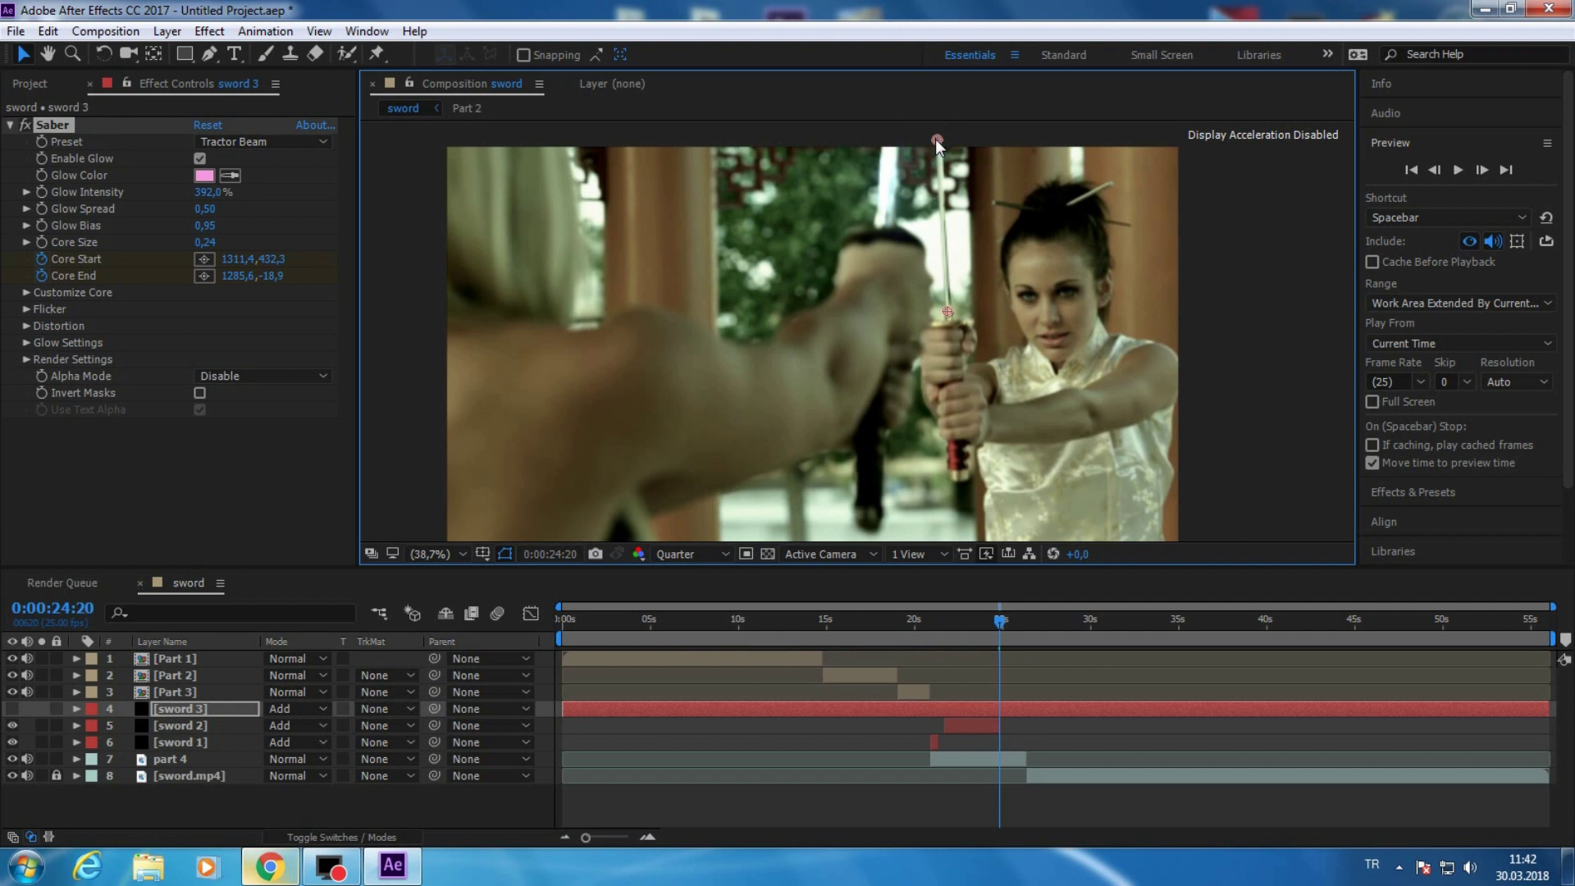
click(1482, 170)
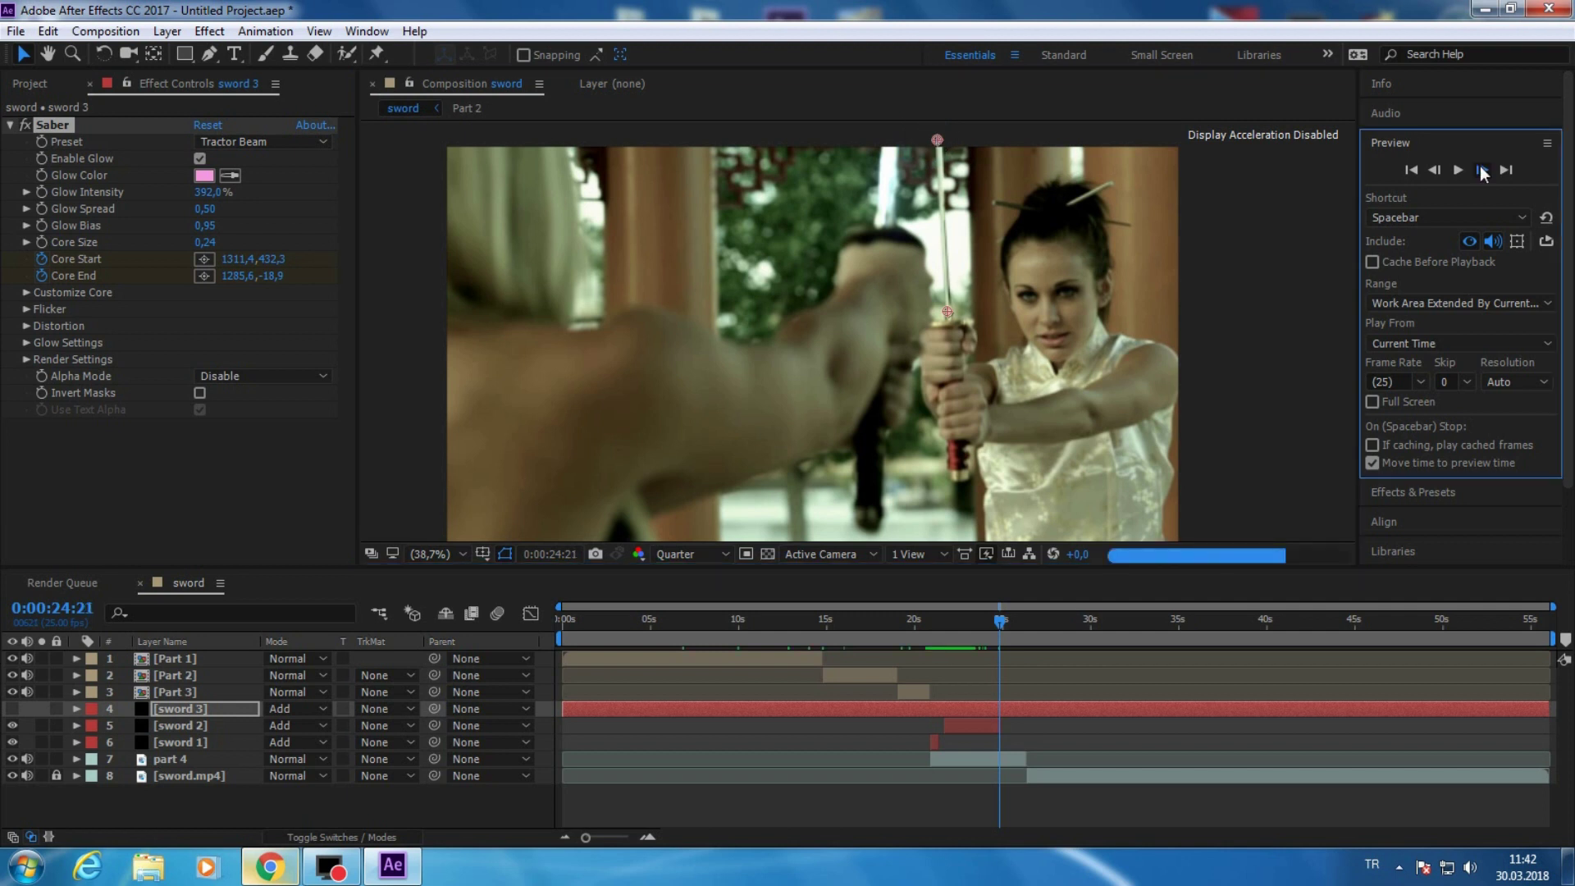
click(1482, 170)
click(1481, 169)
click(1482, 170)
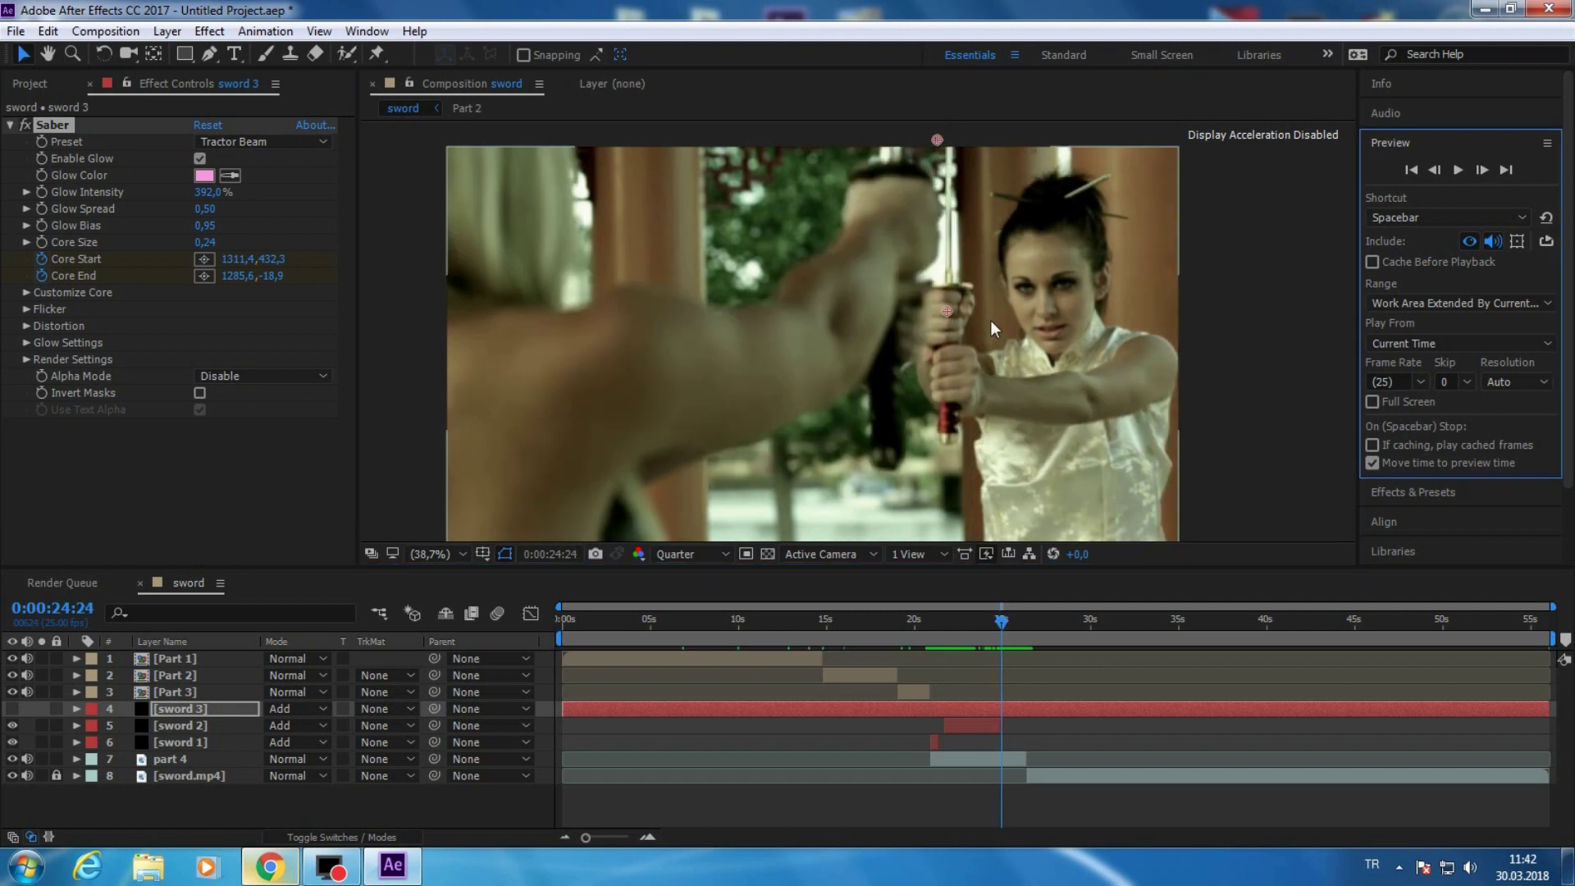
drag(947, 312, 949, 276)
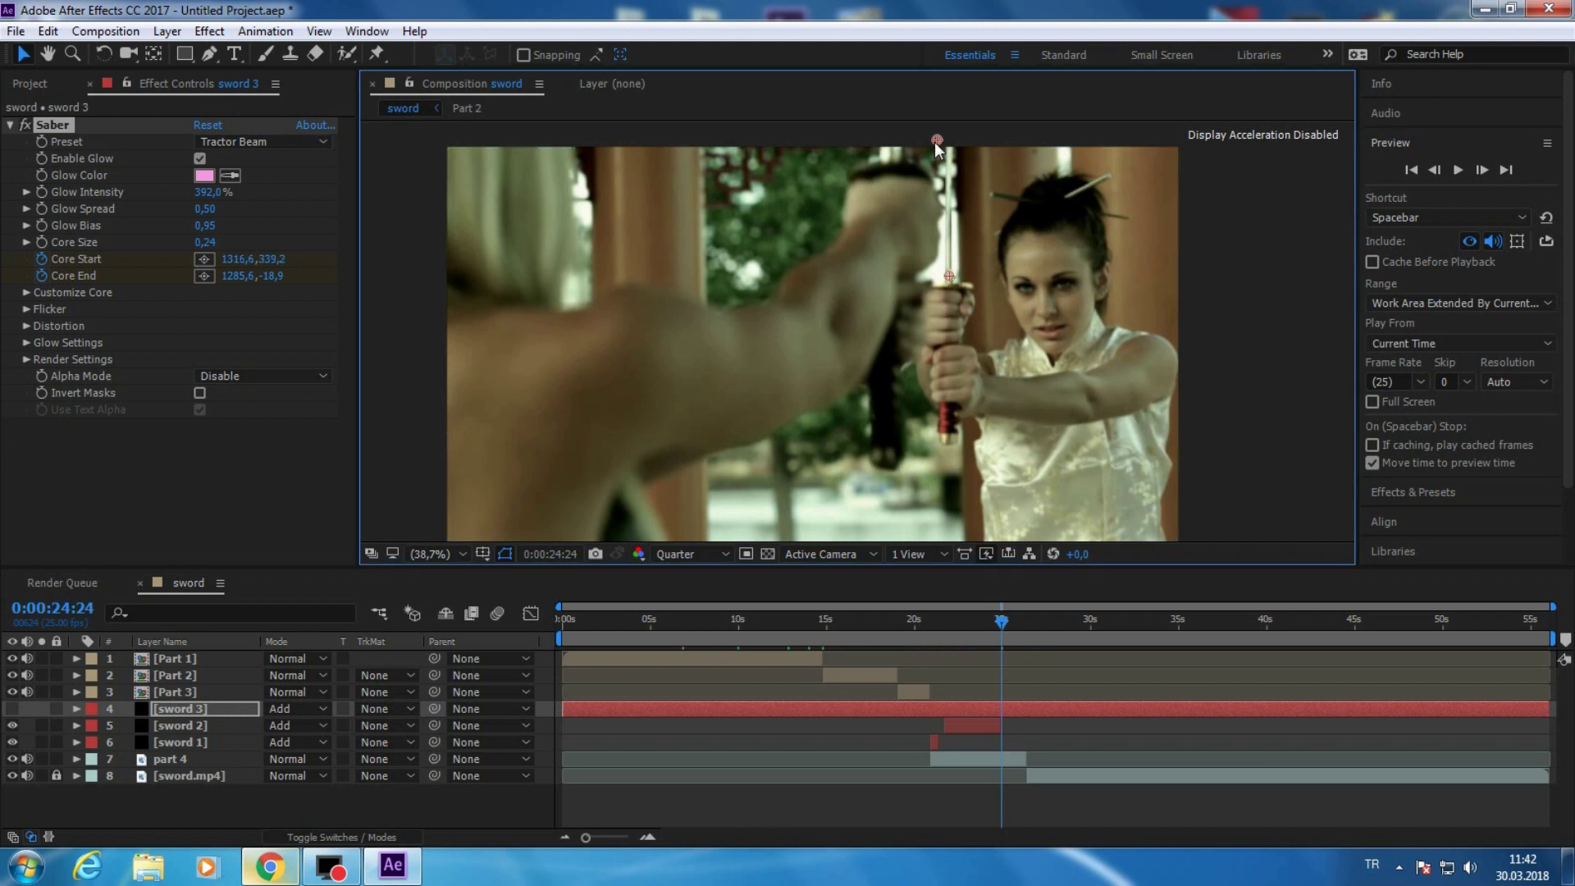
drag(936, 142, 950, 137)
click(1484, 170)
click(1483, 169)
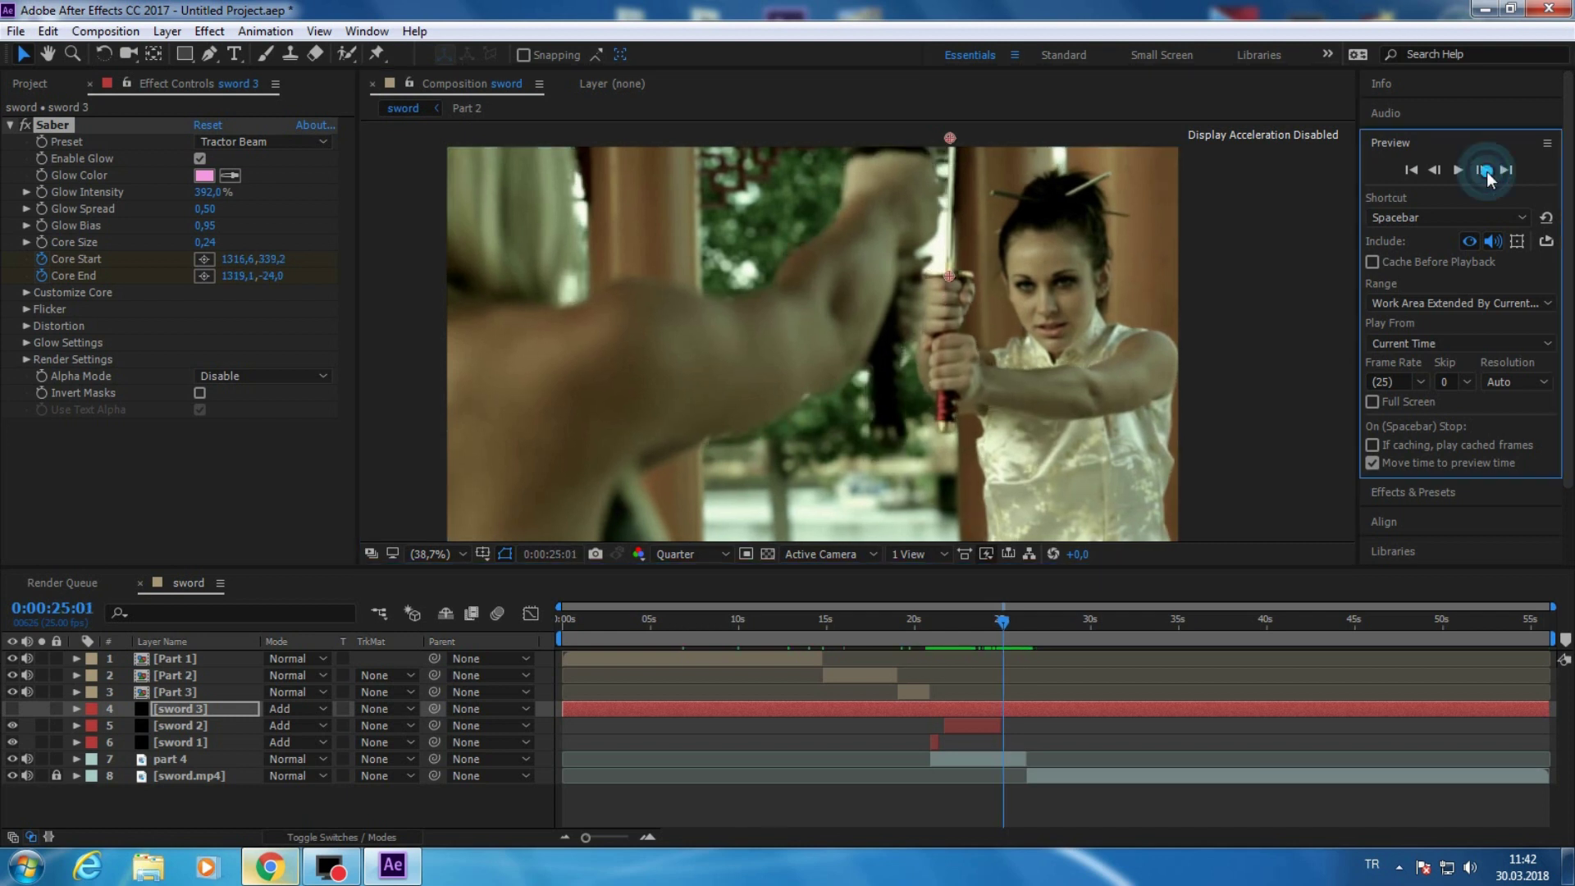
click(1485, 171)
click(1485, 171)
click(1485, 171)
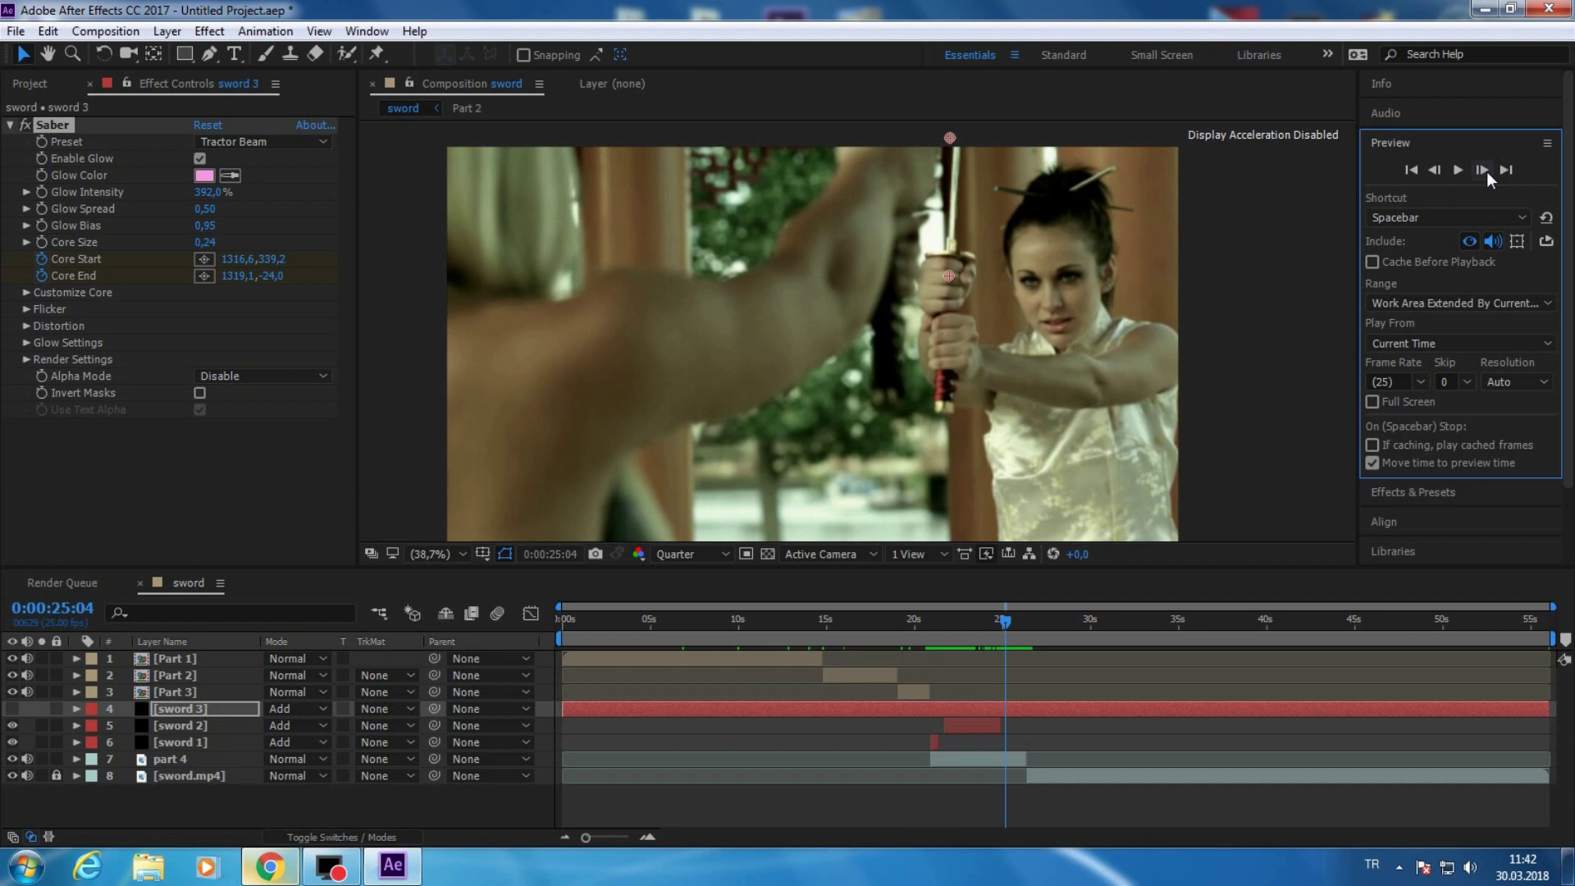
drag(950, 276, 954, 232)
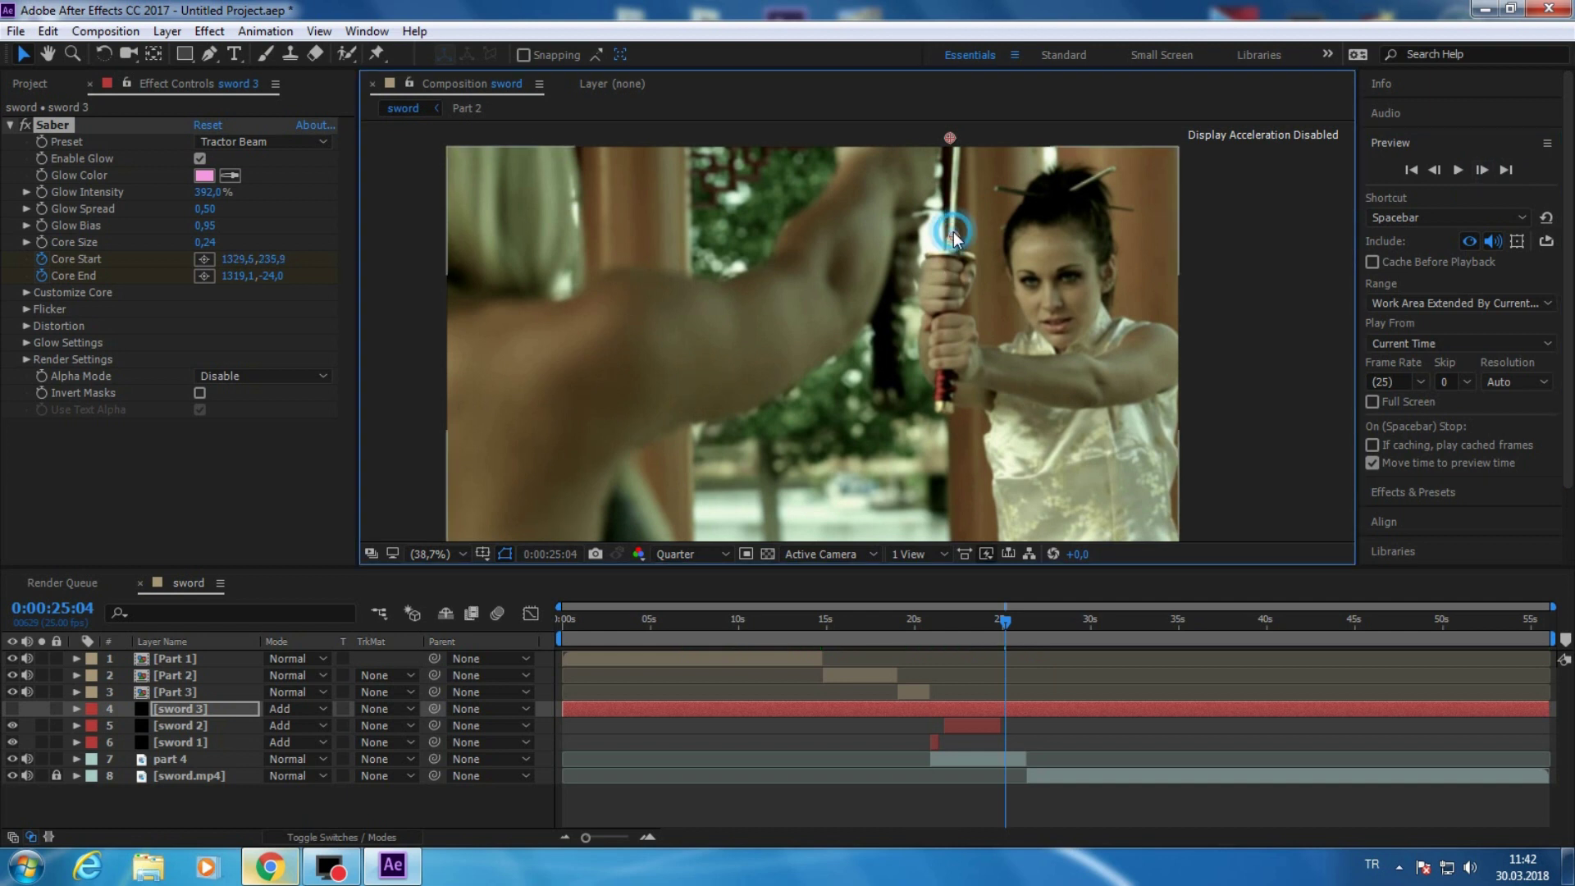
drag(950, 138, 963, 135)
click(1482, 170)
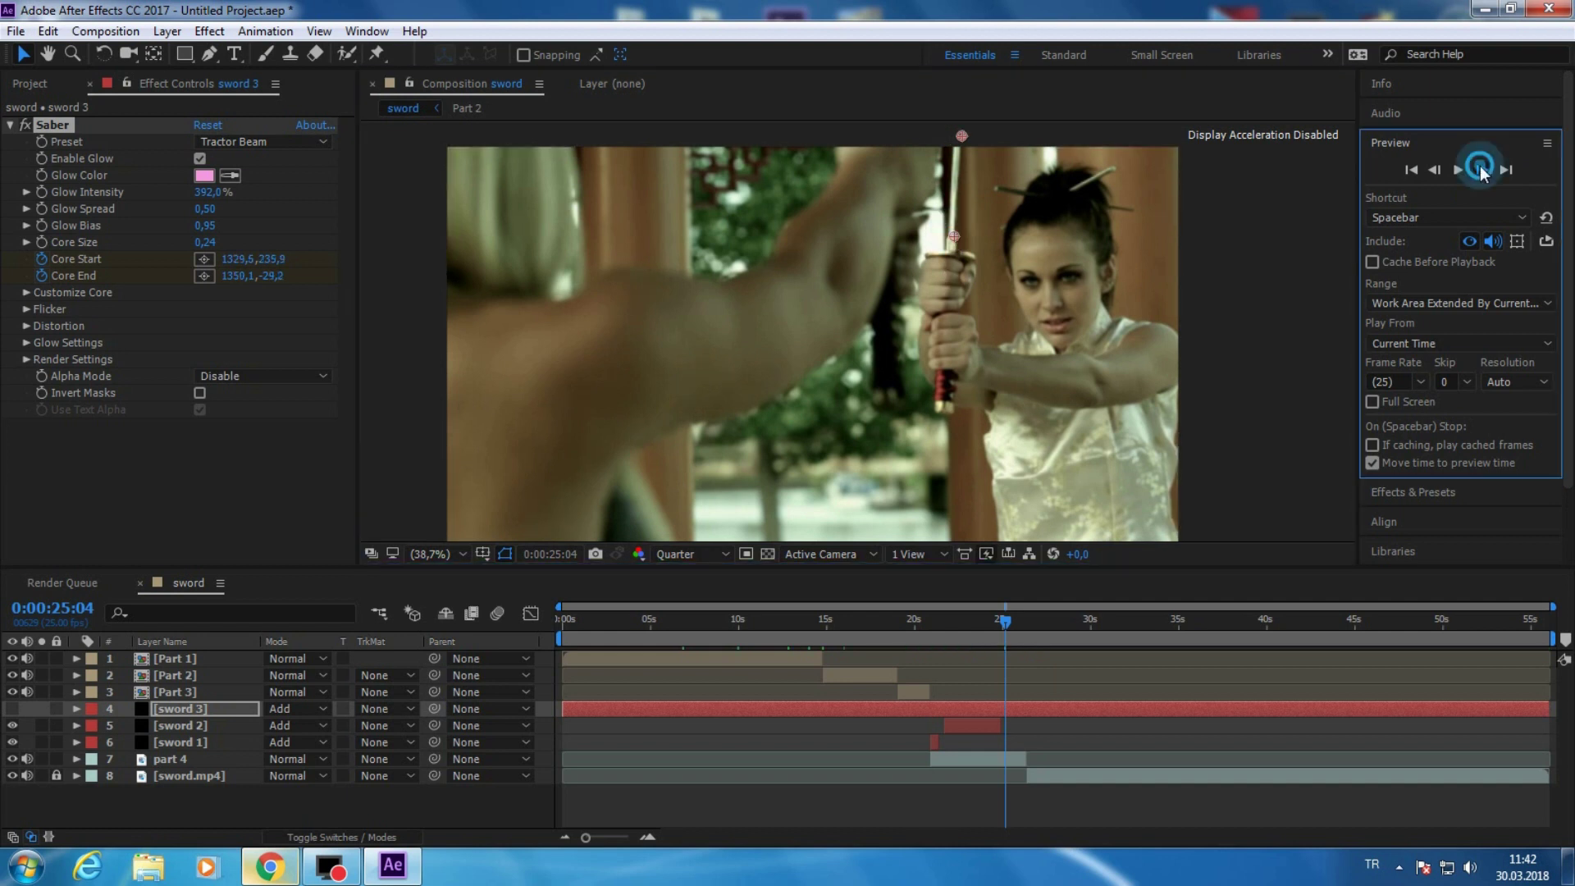
click(1482, 171)
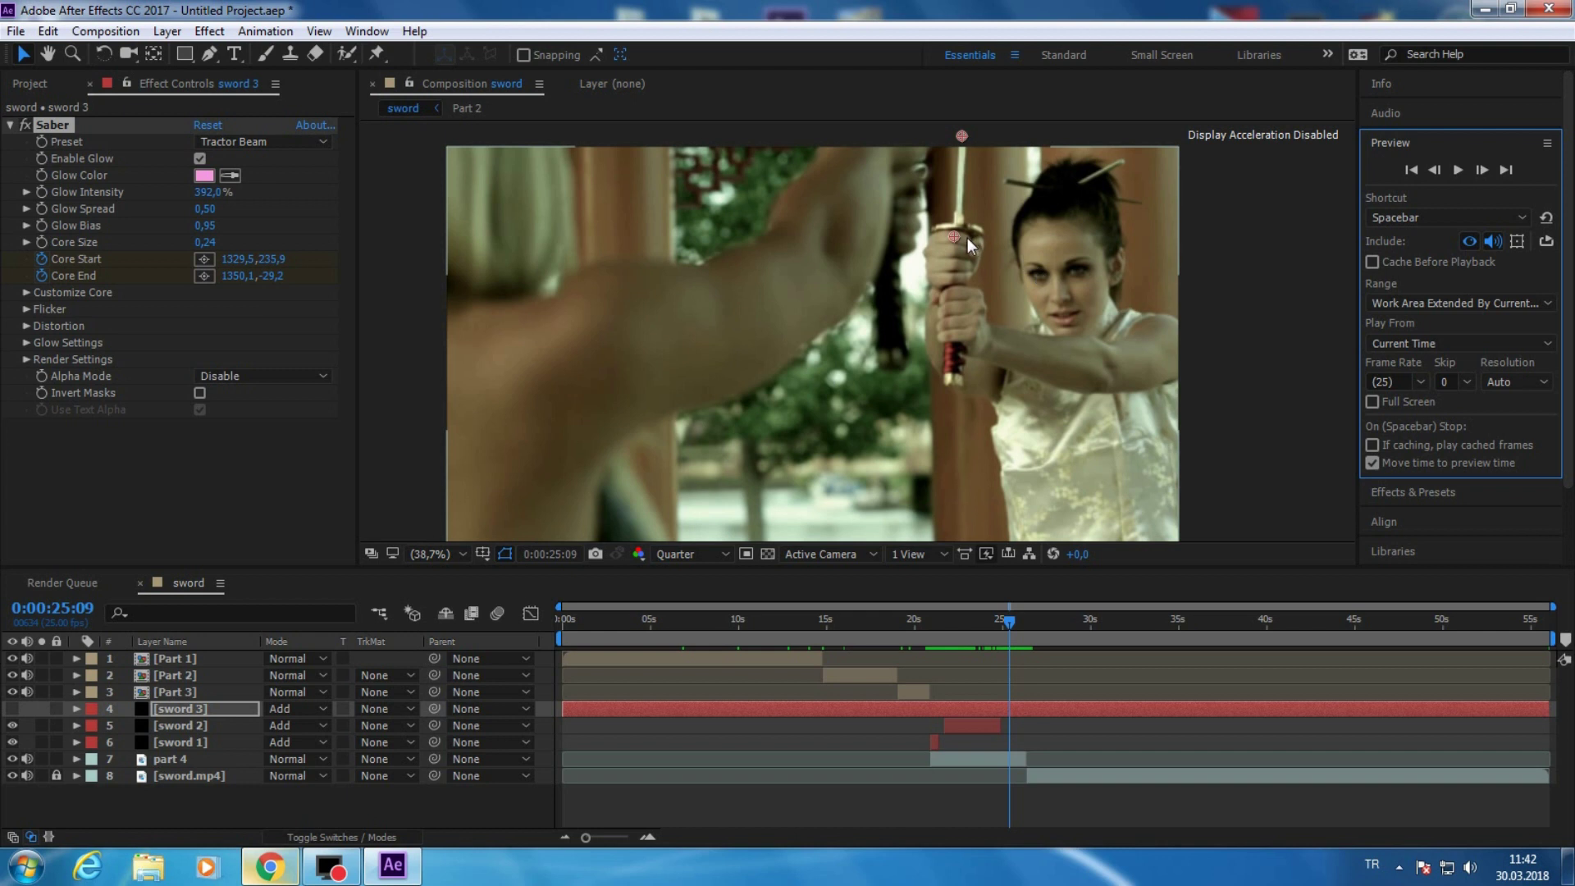
drag(967, 238, 963, 209)
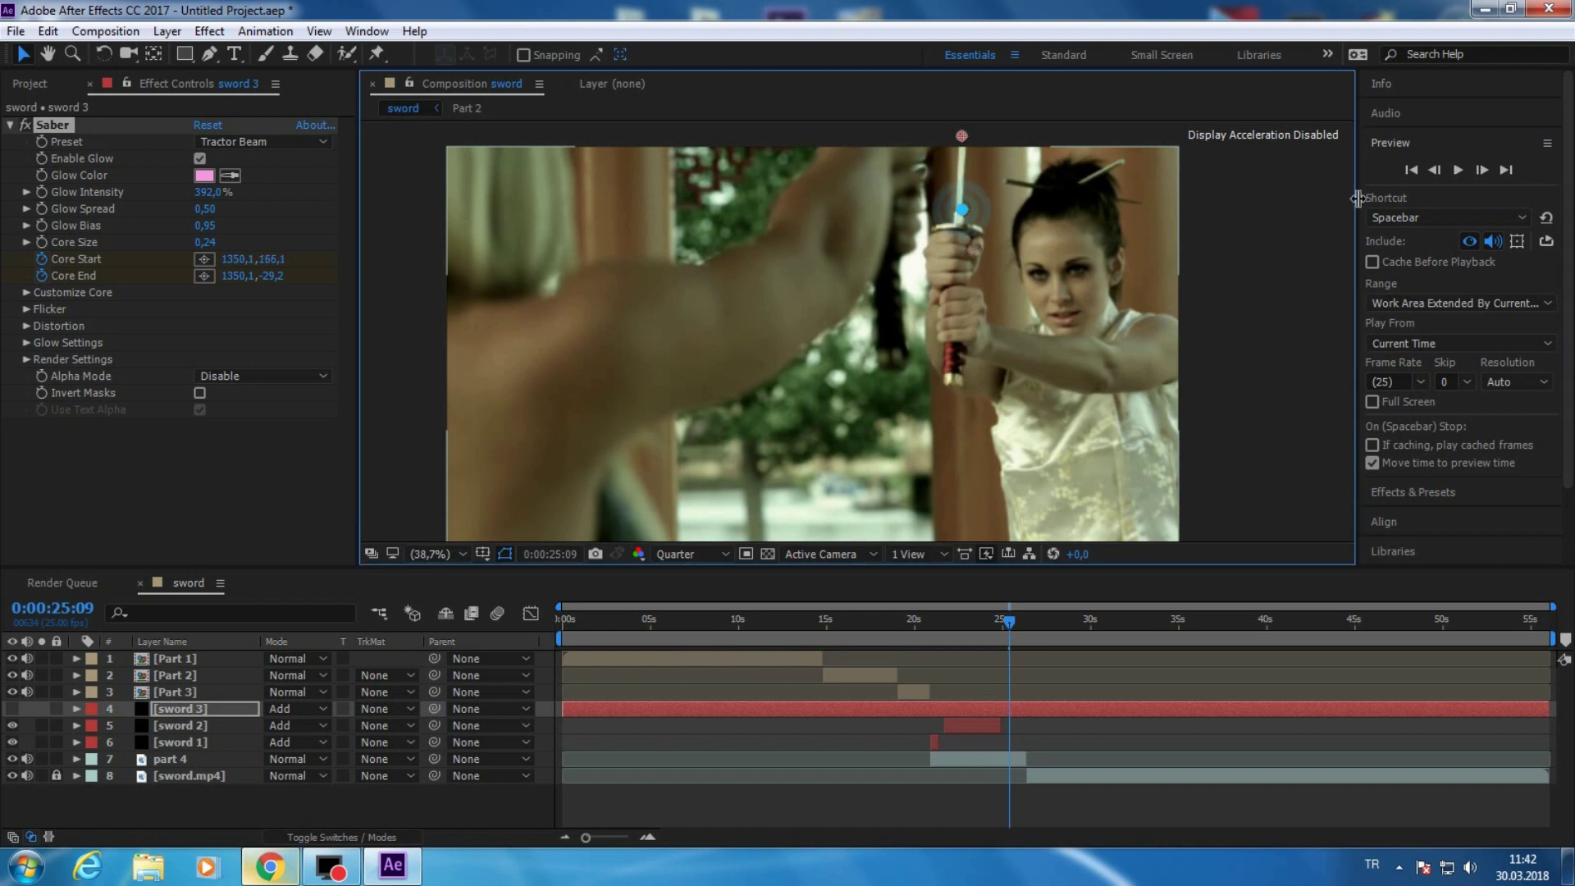
- Finish tracking the blade to 0:00:25:22 and trim sword 3's out point there
click(1482, 170)
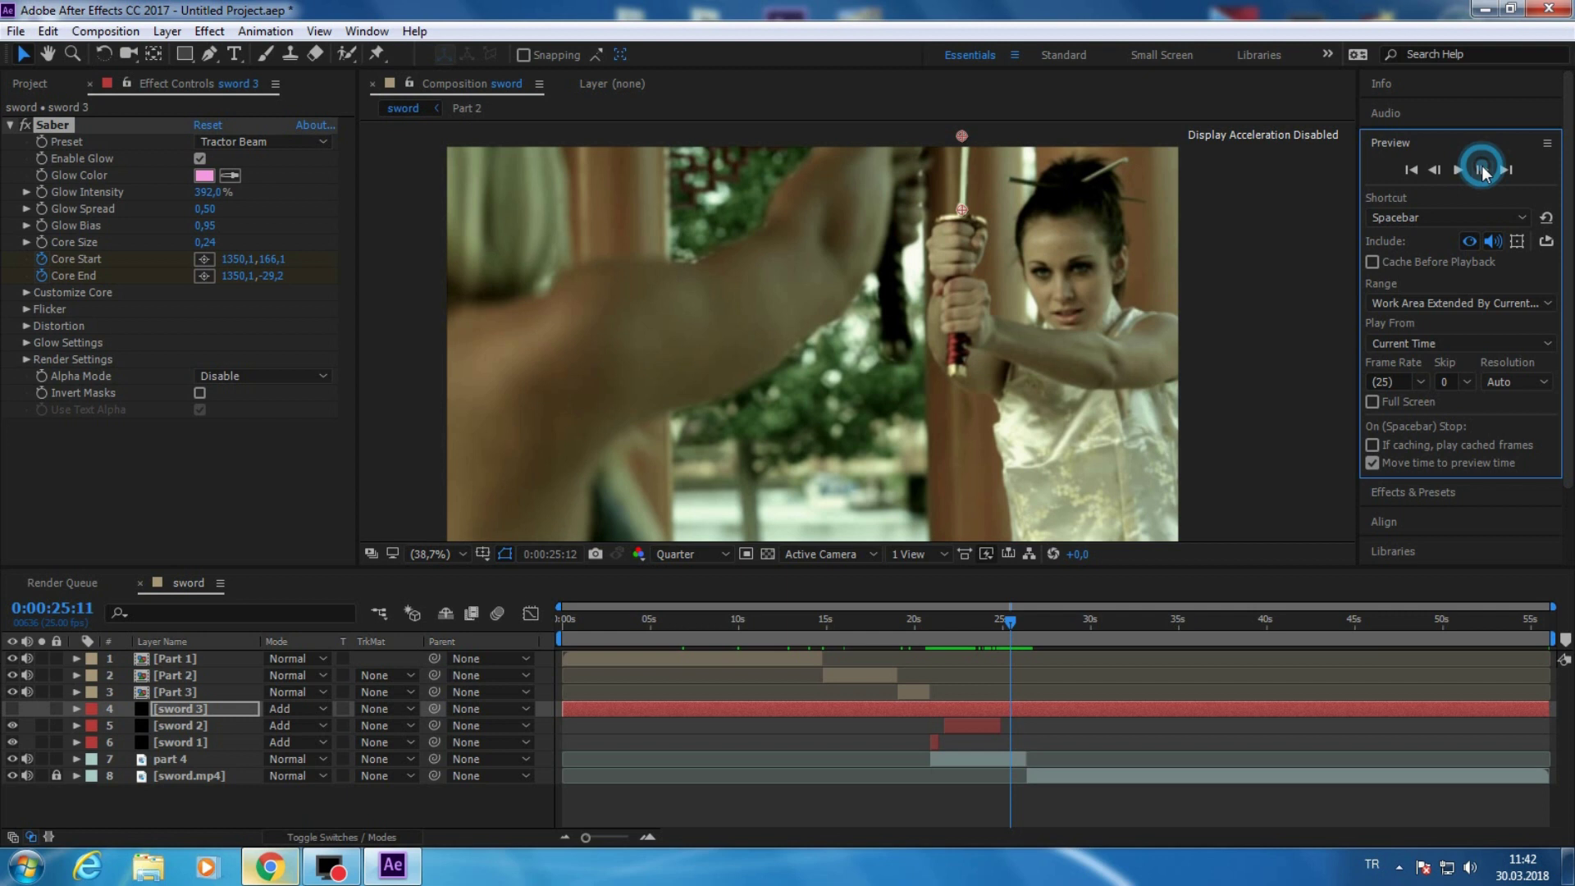
click(1482, 167)
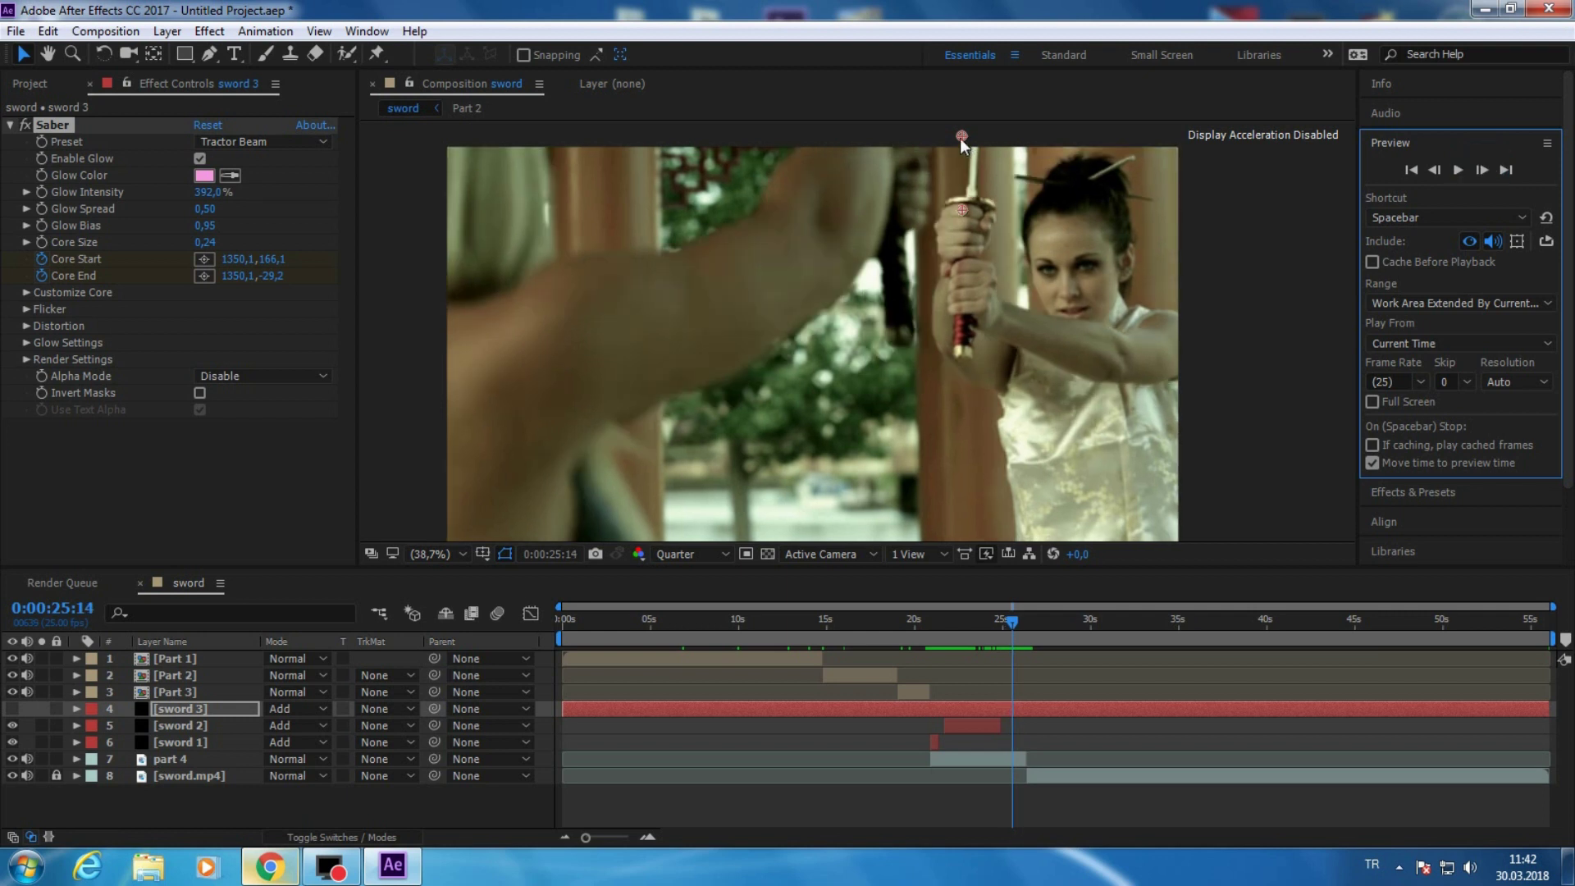
click(960, 138)
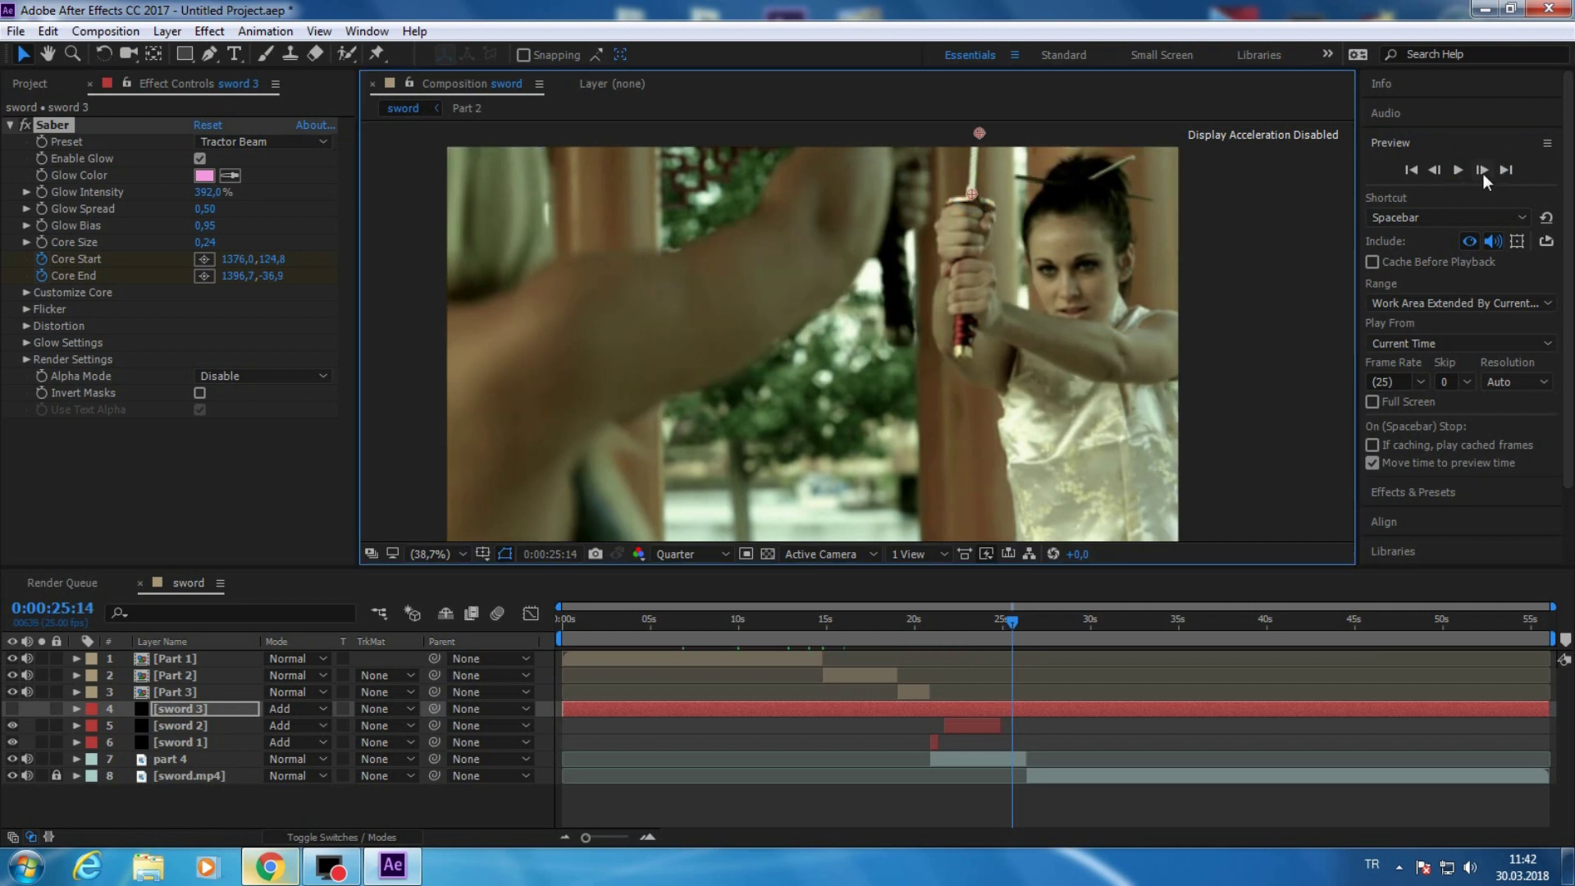
click(1482, 170)
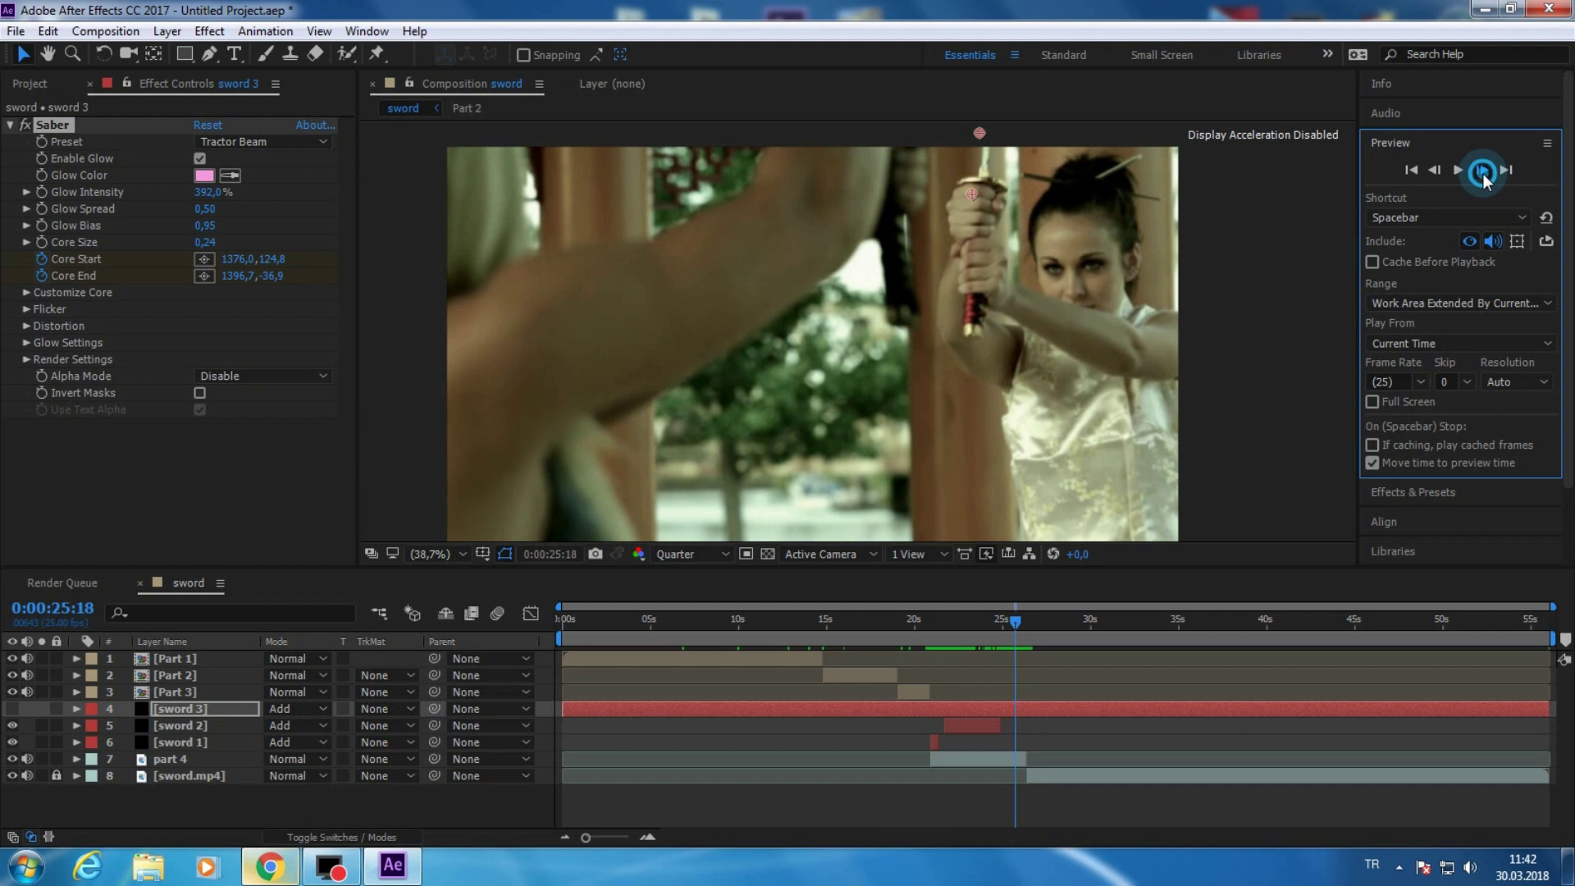
click(1482, 172)
drag(972, 194, 999, 133)
click(1480, 170)
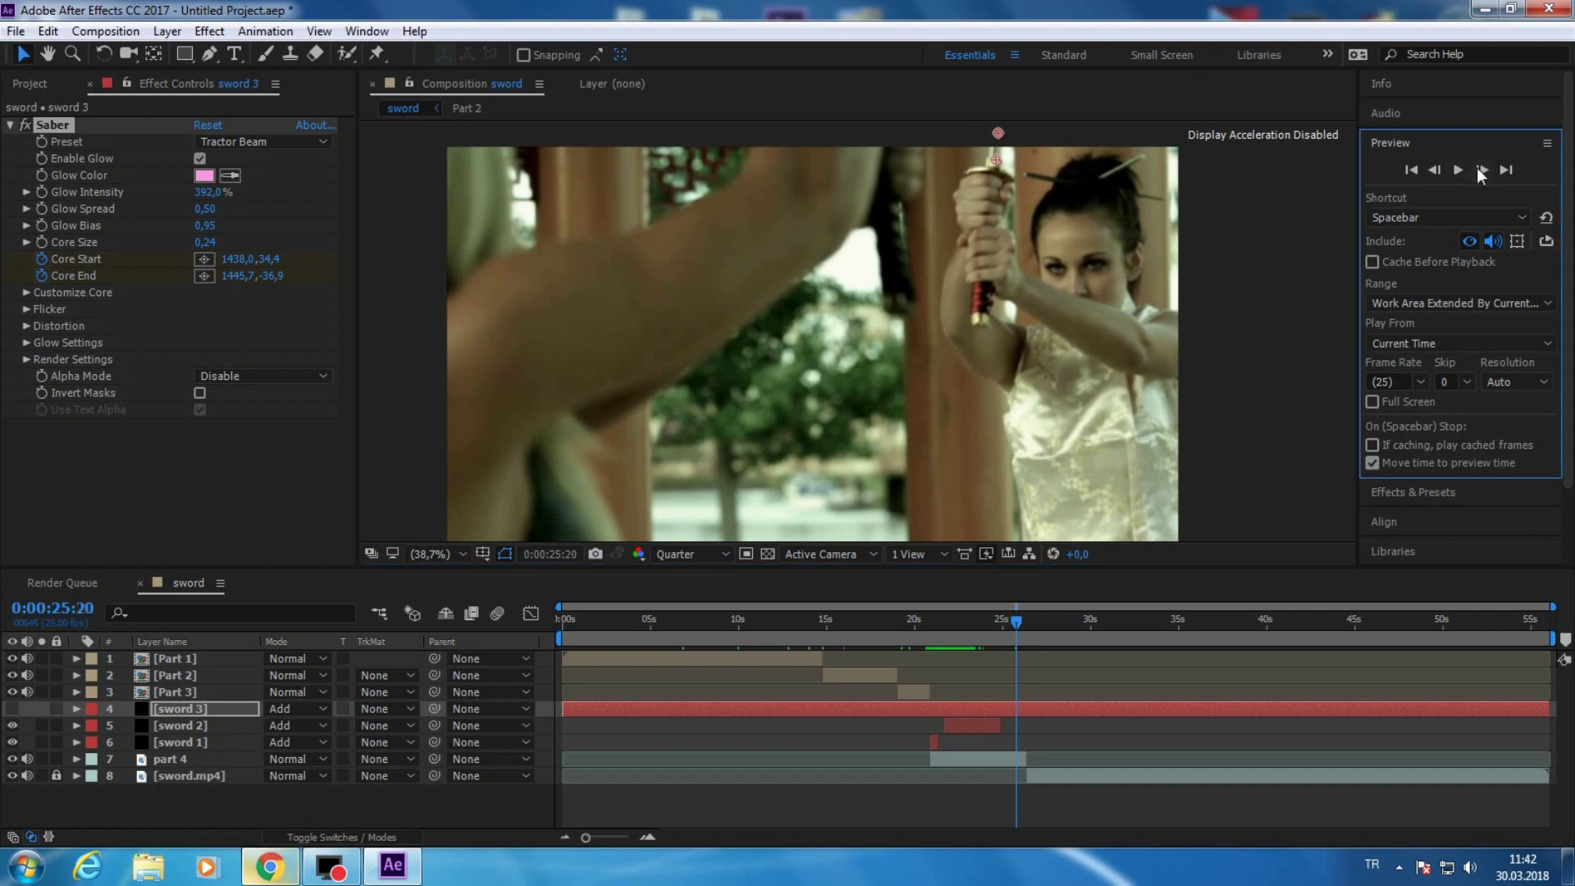
click(1480, 169)
click(1480, 170)
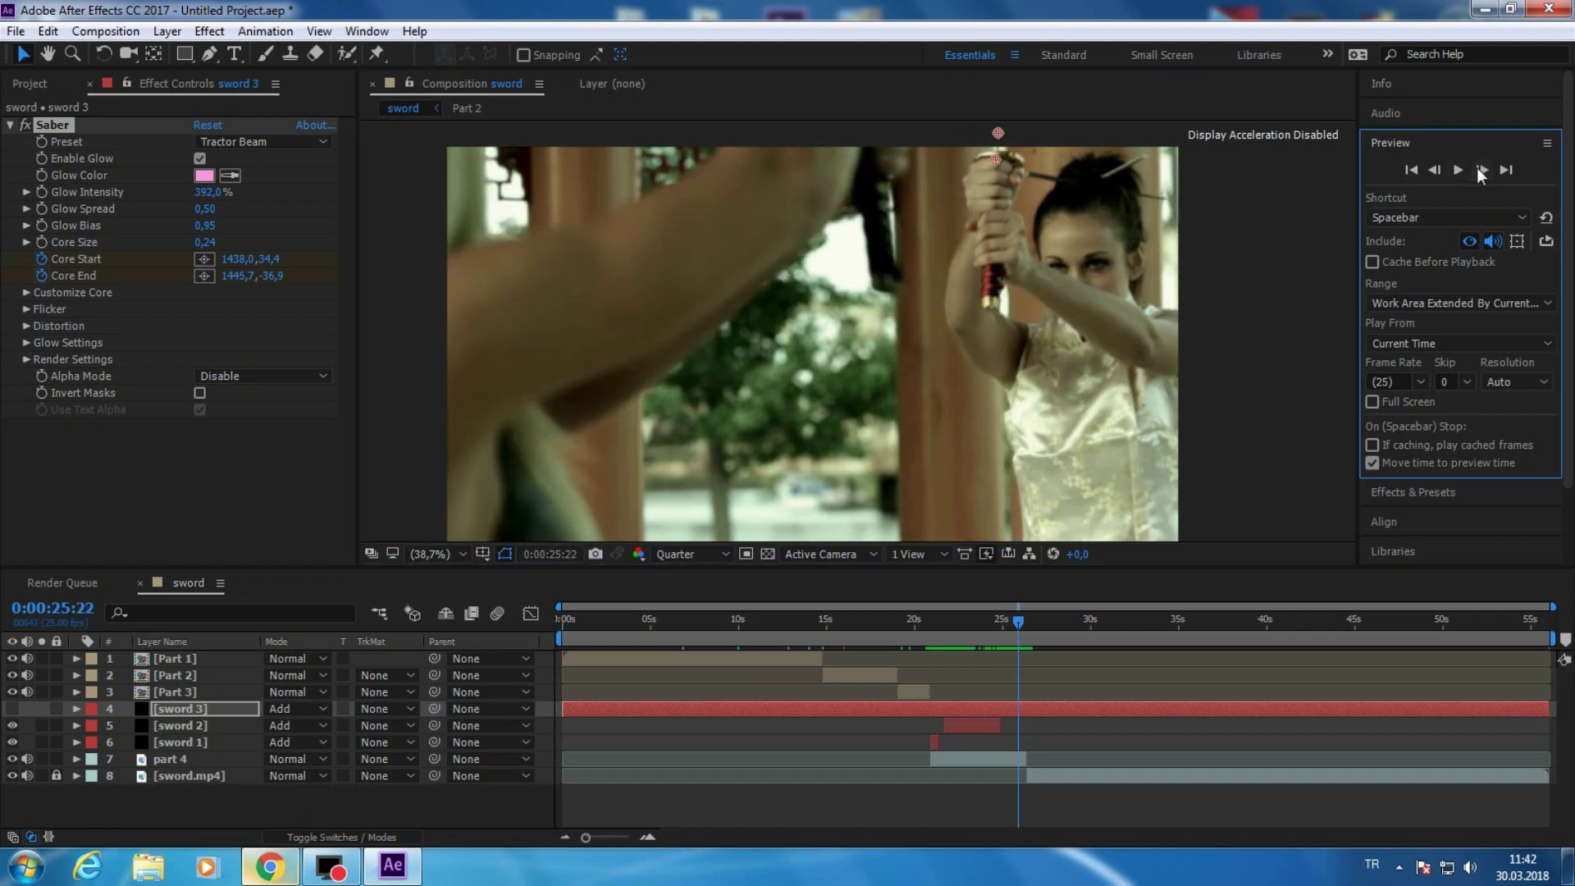
drag(1004, 153, 1010, 142)
click(1526, 712)
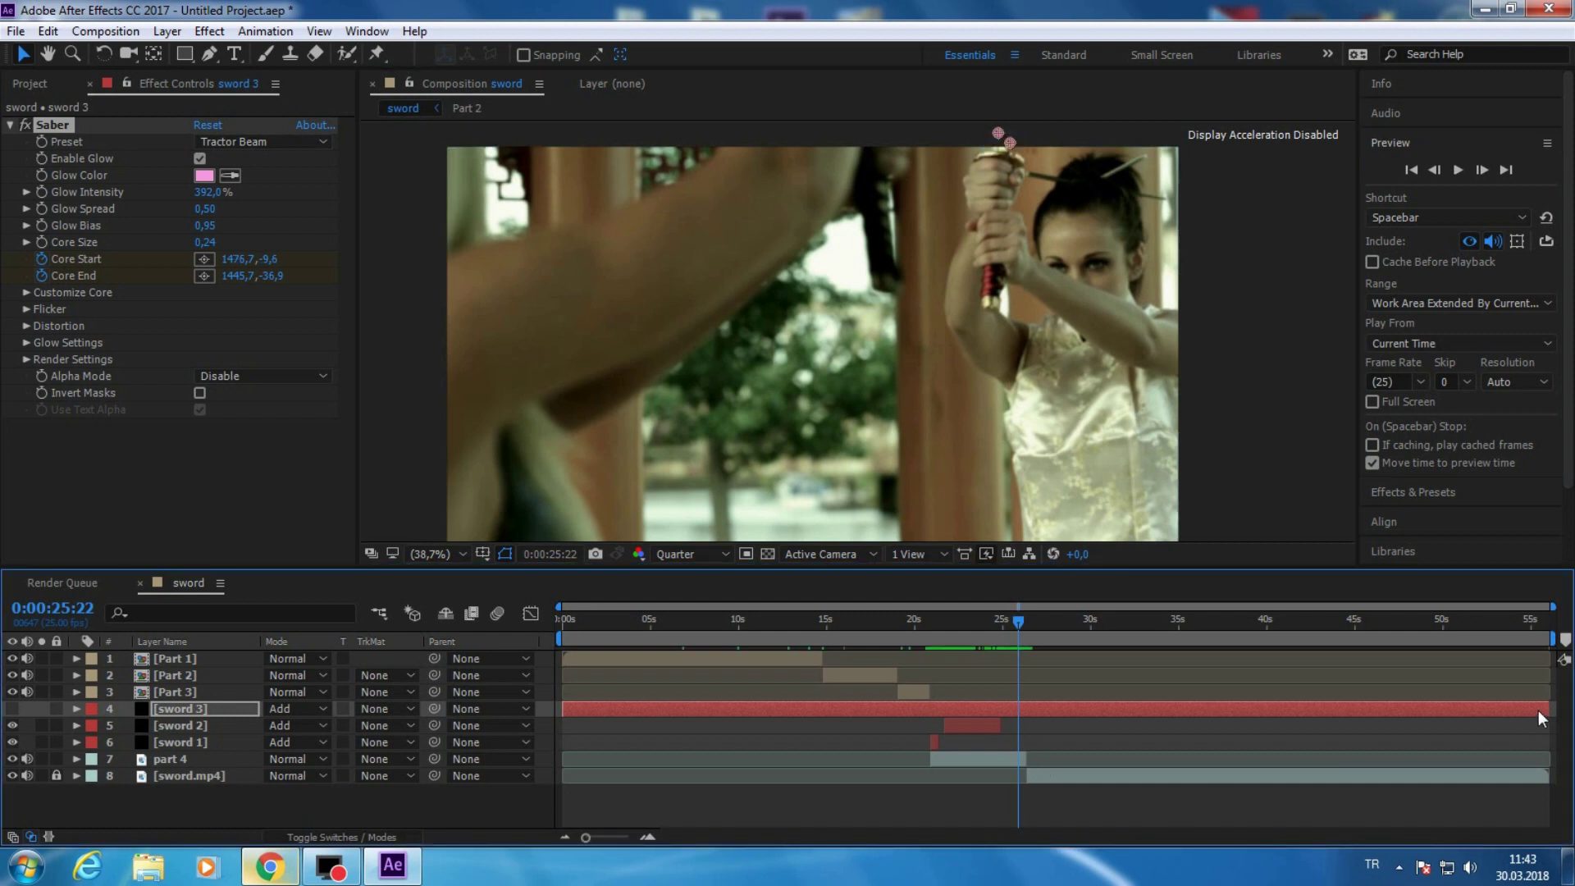
drag(1539, 711, 1026, 711)
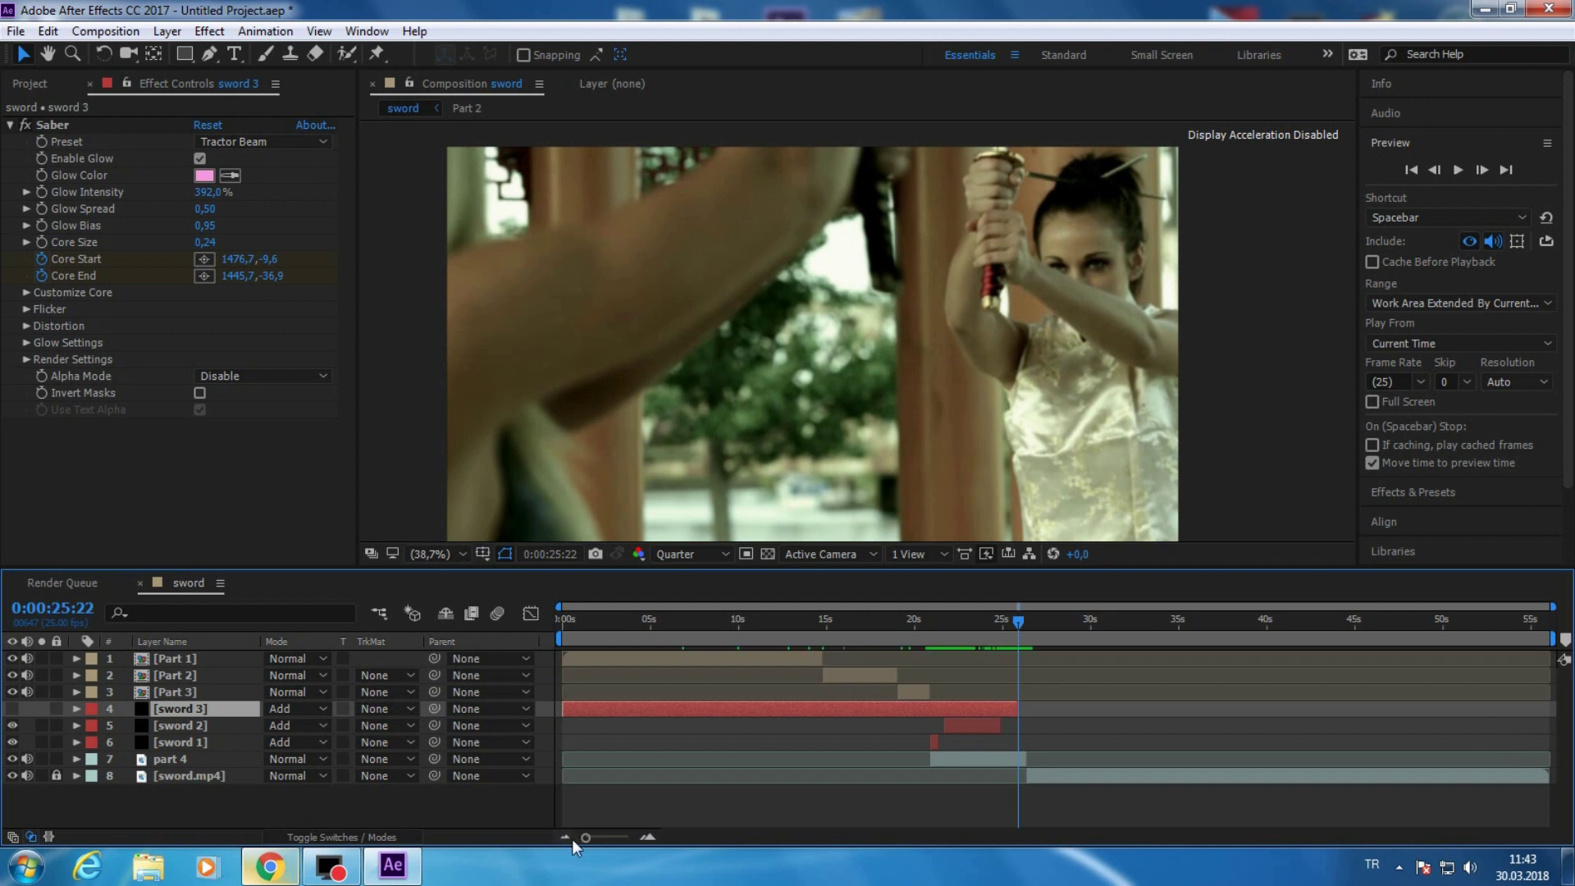
- At 0:00:22:04, turn sword 3 back on and move its in-point to about 21 seconds
click(627, 838)
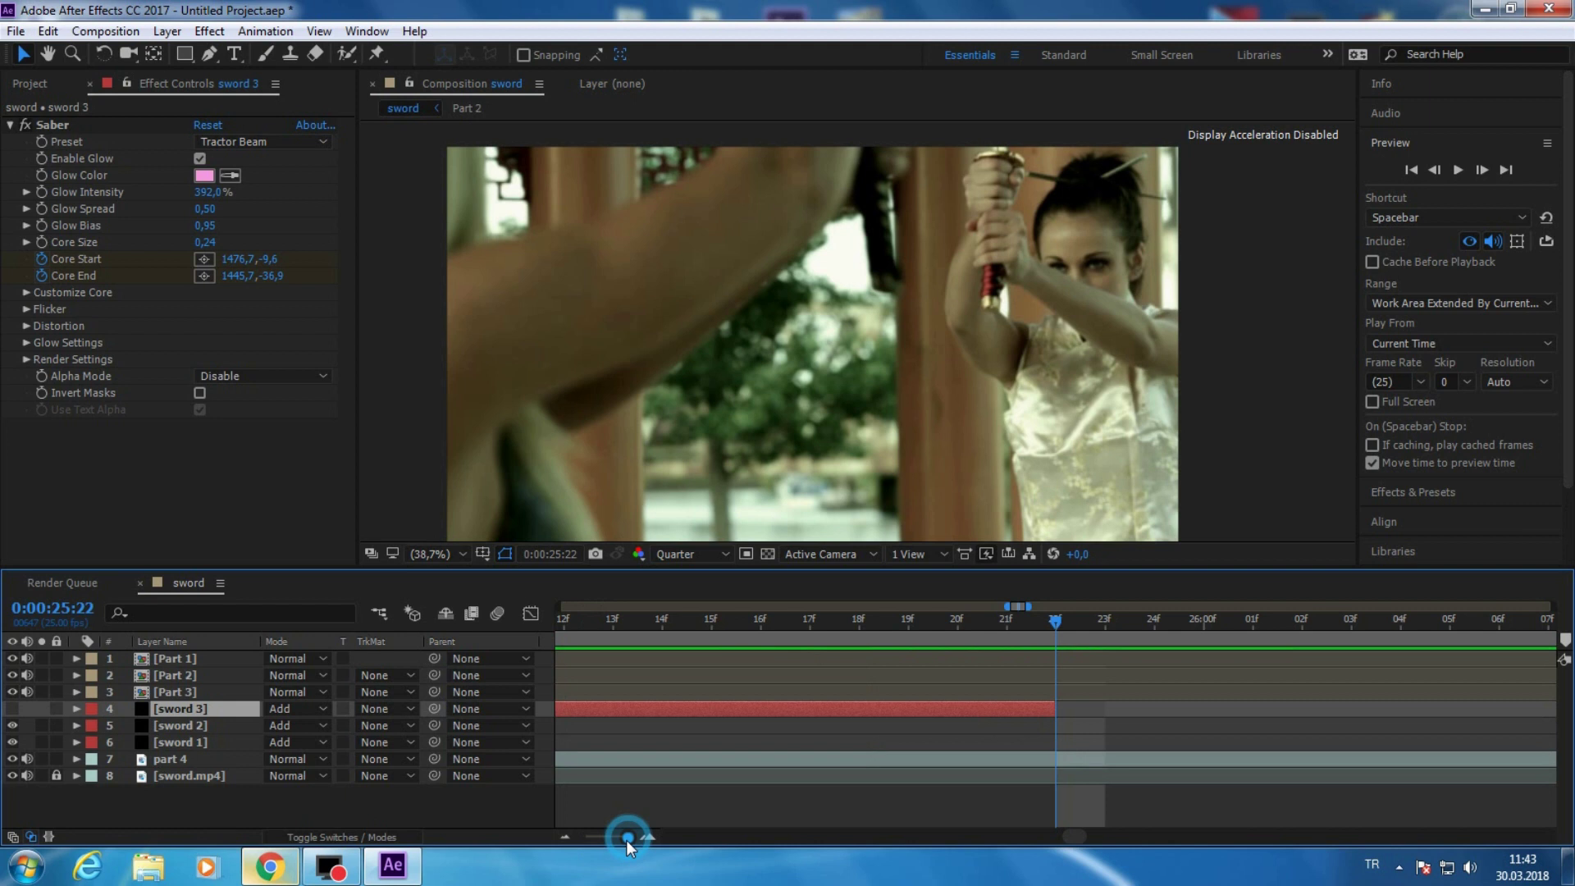
drag(627, 840, 586, 839)
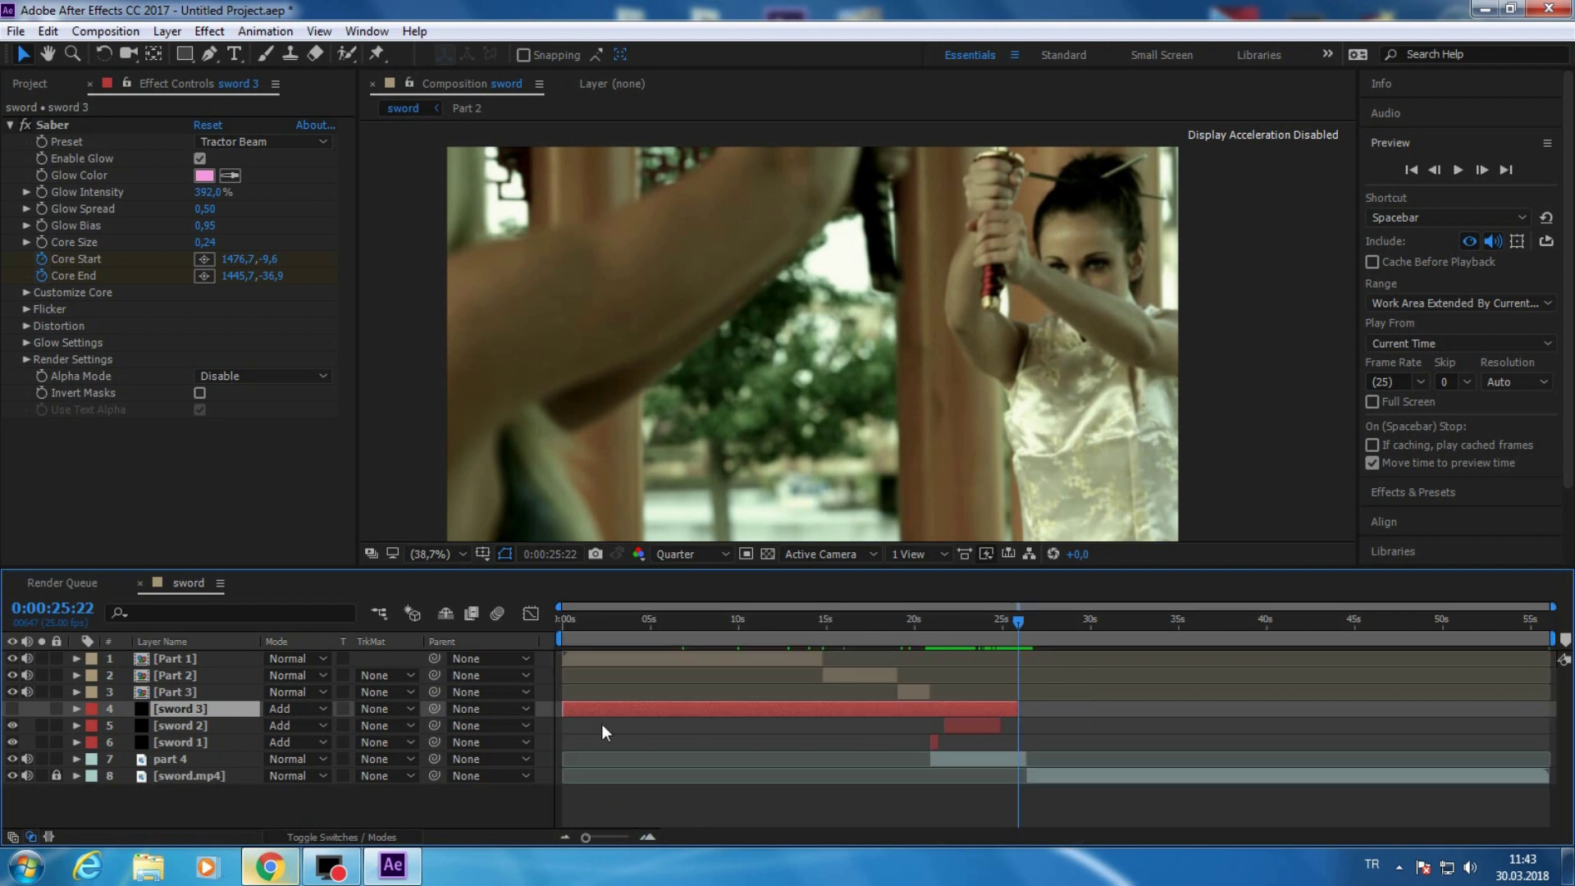
click(974, 630)
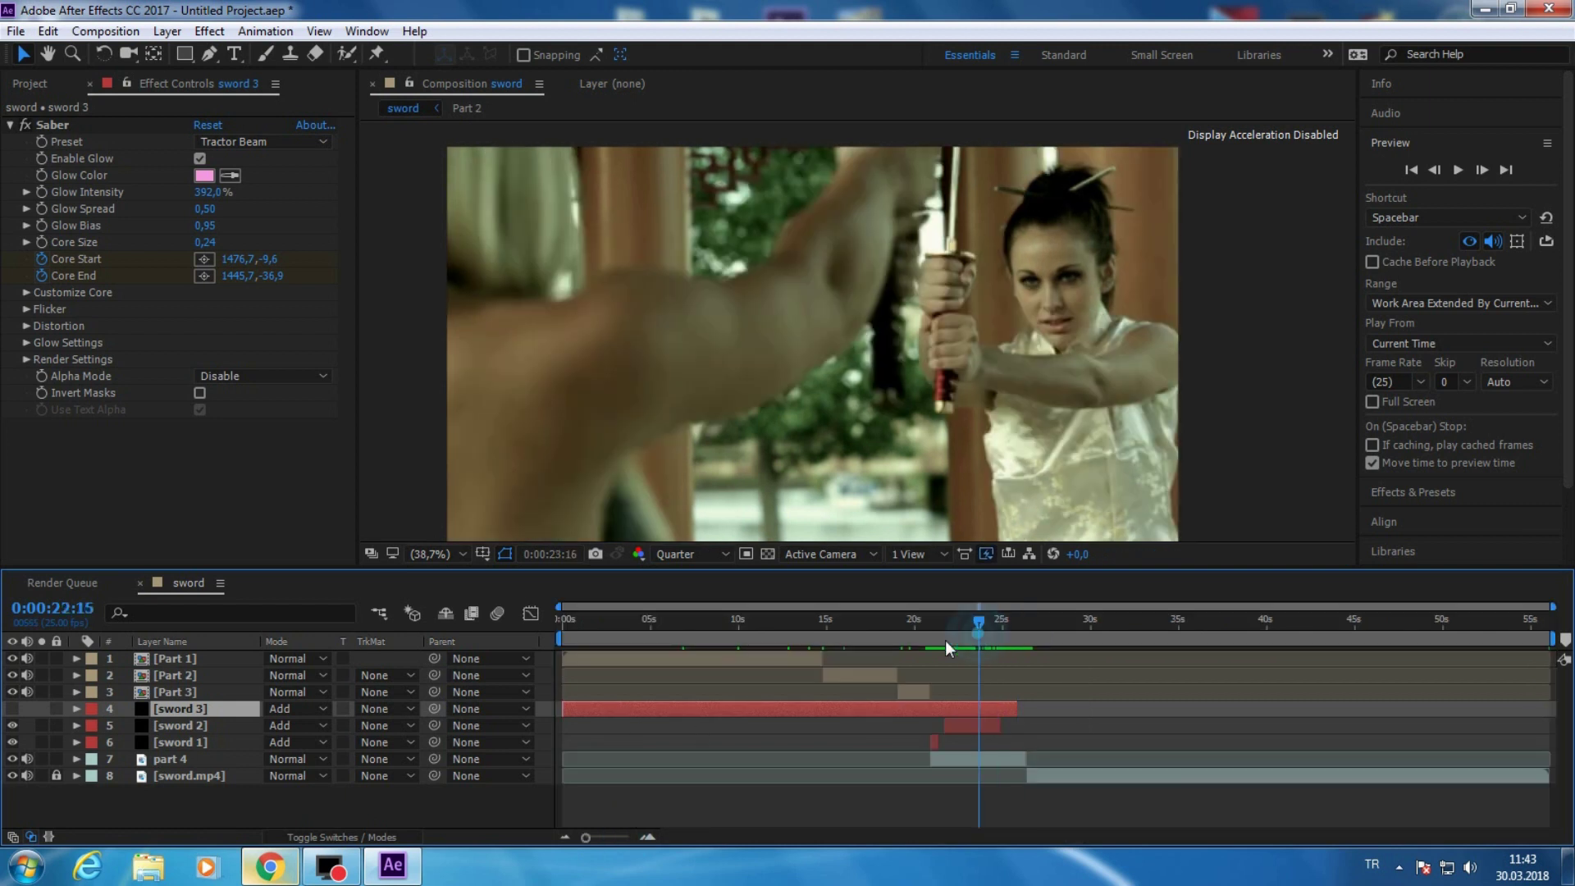
click(939, 627)
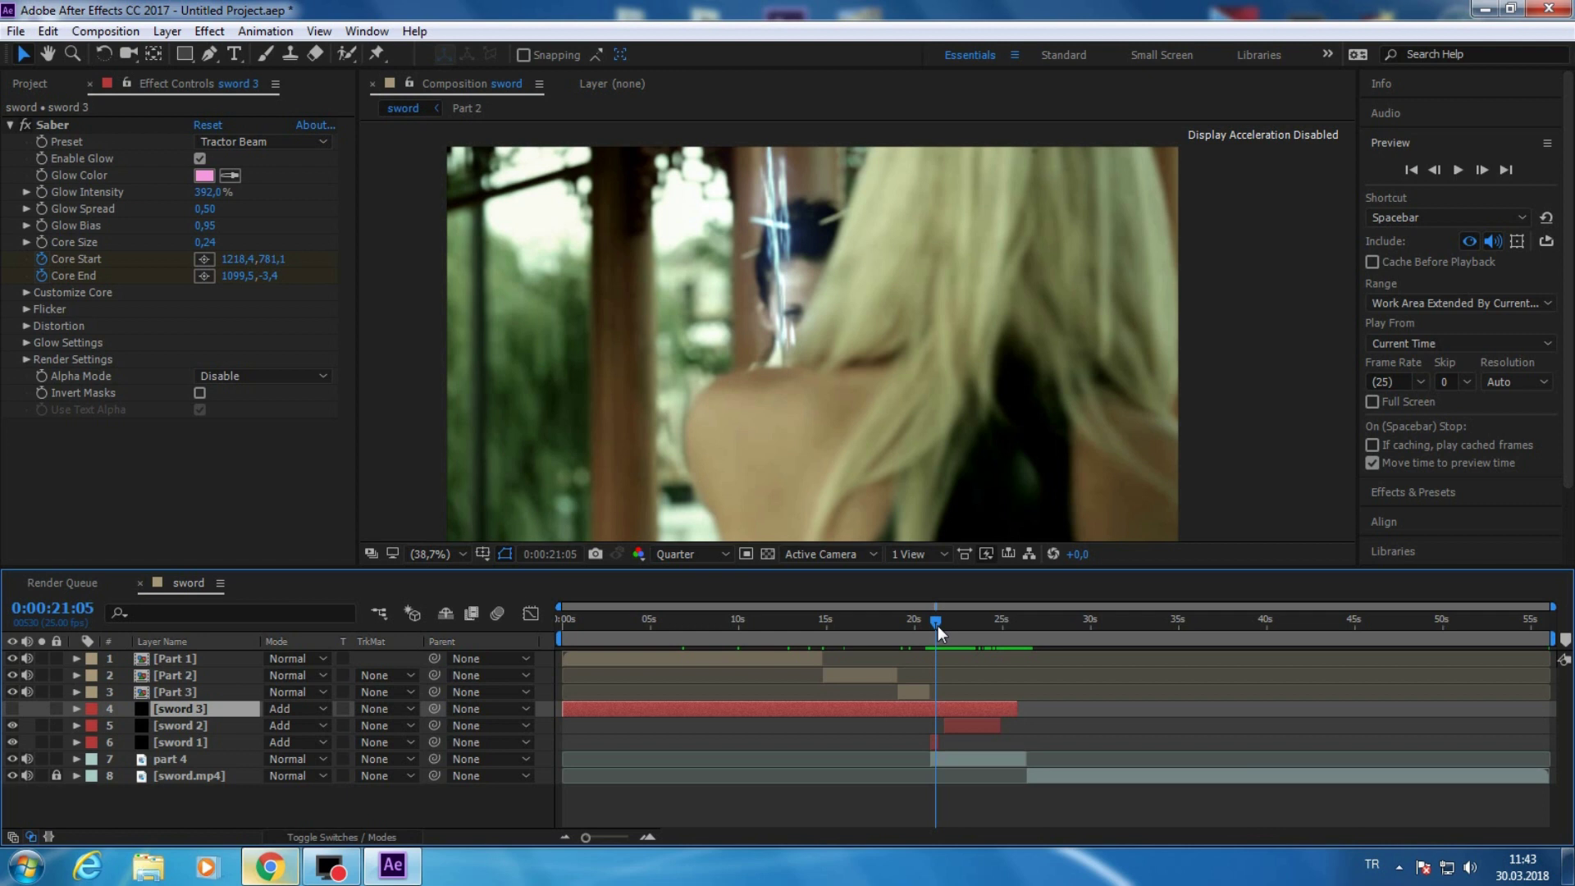
drag(937, 625, 953, 625)
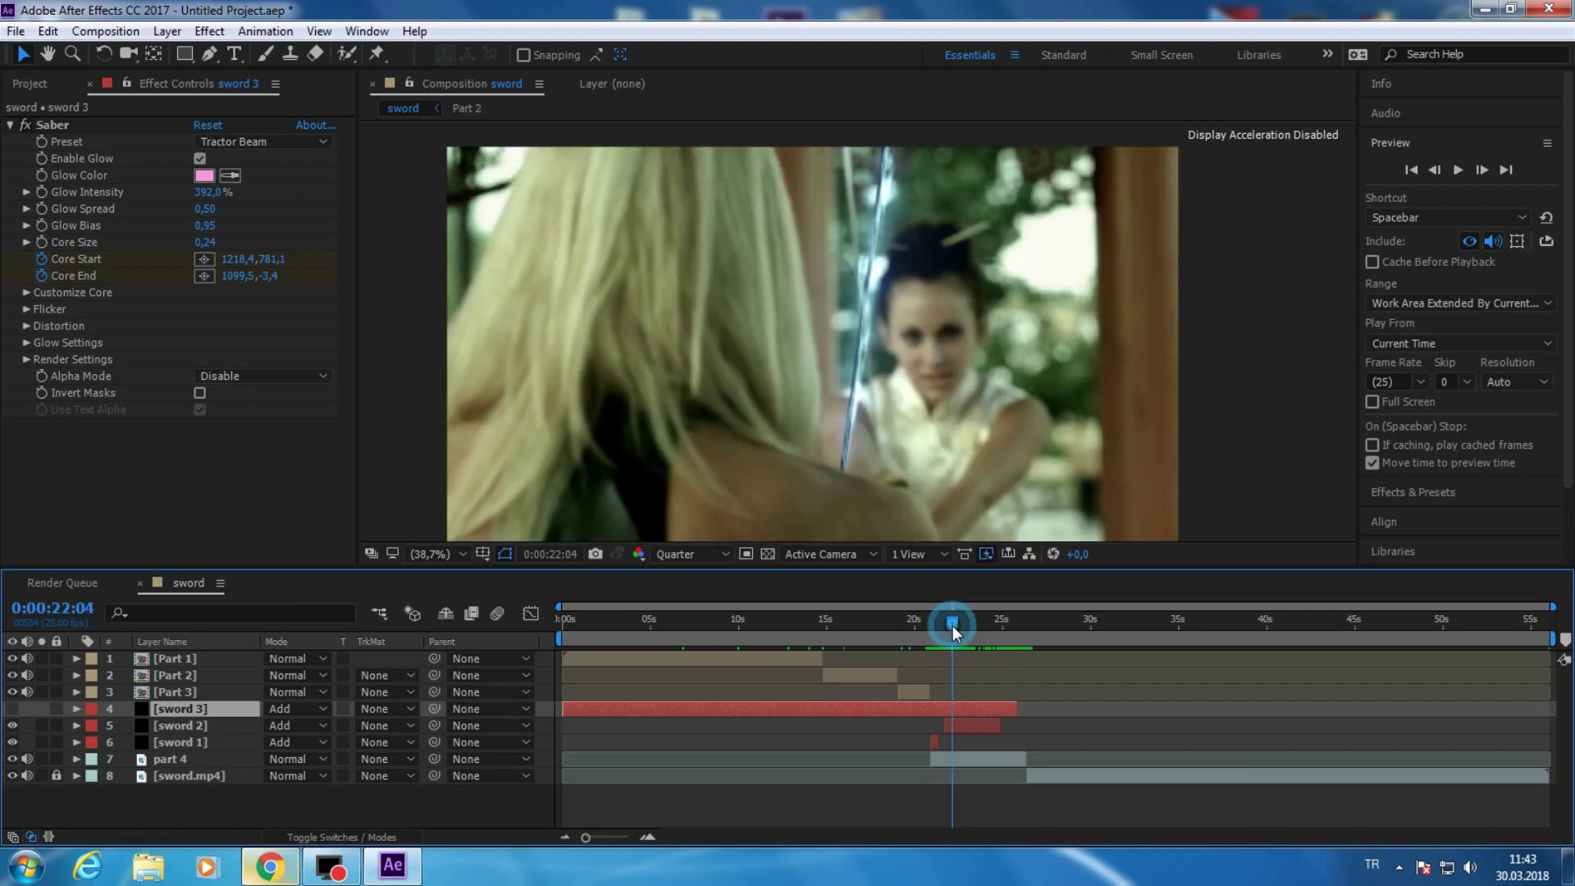
click(12, 708)
drag(563, 709, 931, 720)
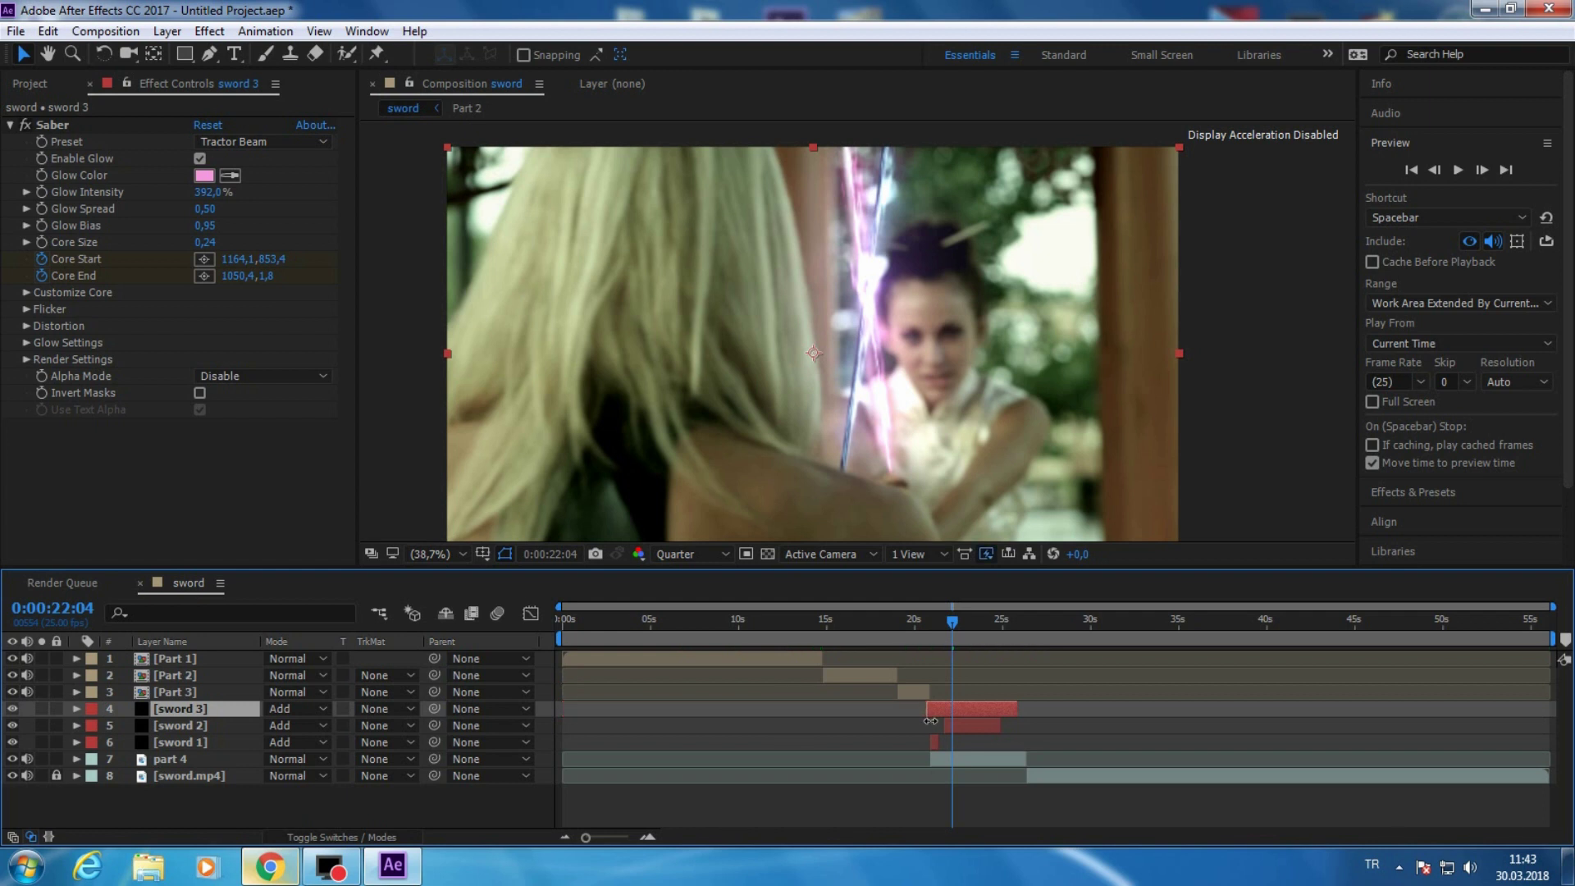
- Trim sword 3's start later and step forward frame by frame to check the glow
click(947, 629)
drag(947, 629, 948, 632)
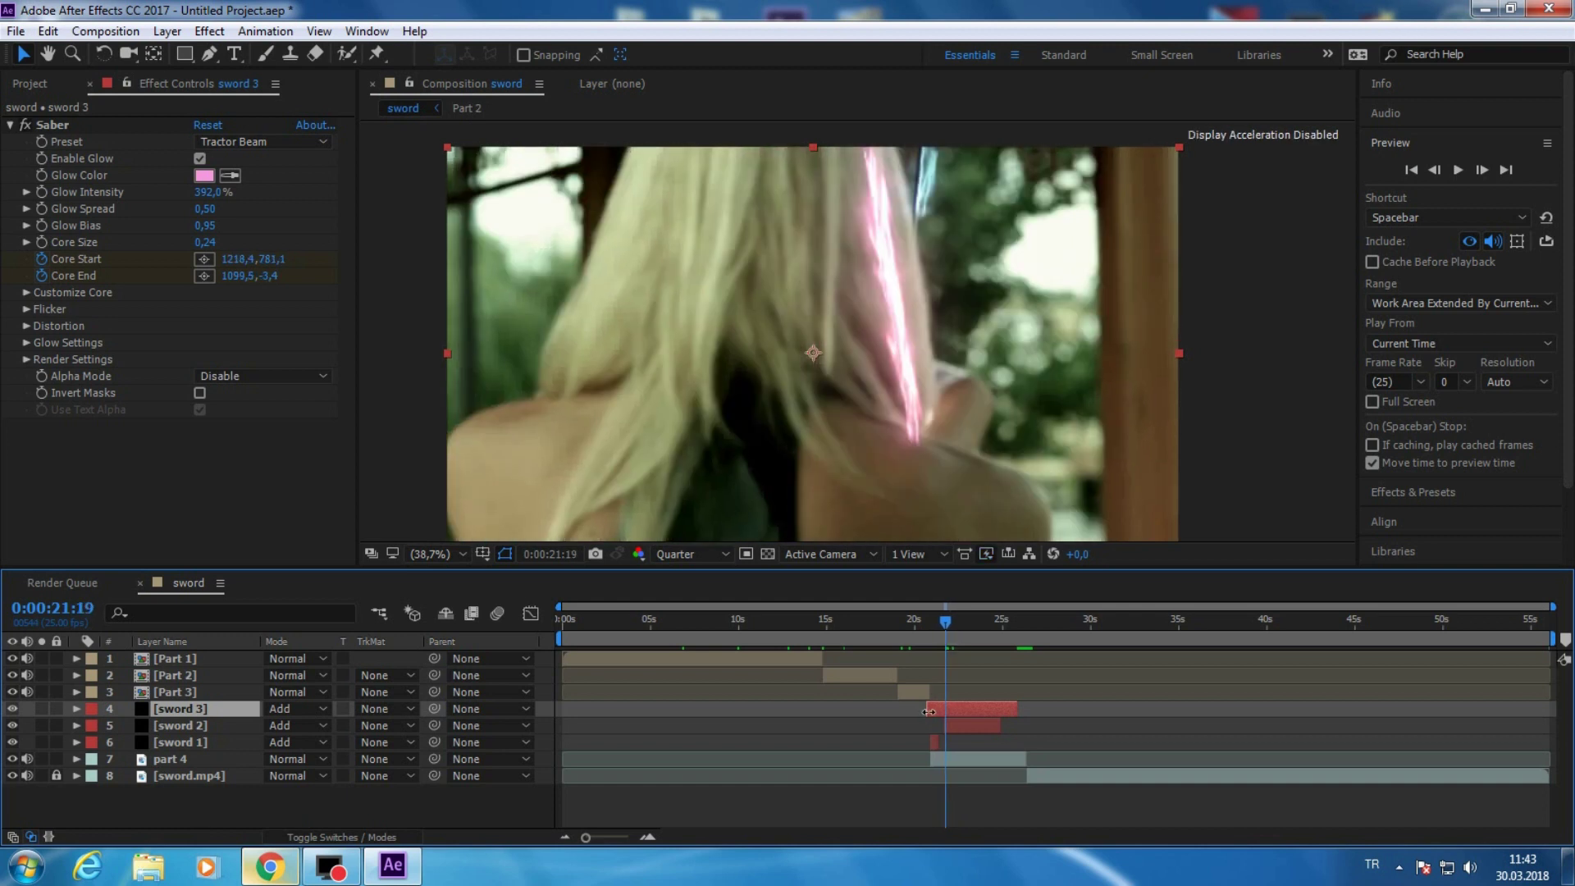
drag(929, 711, 949, 711)
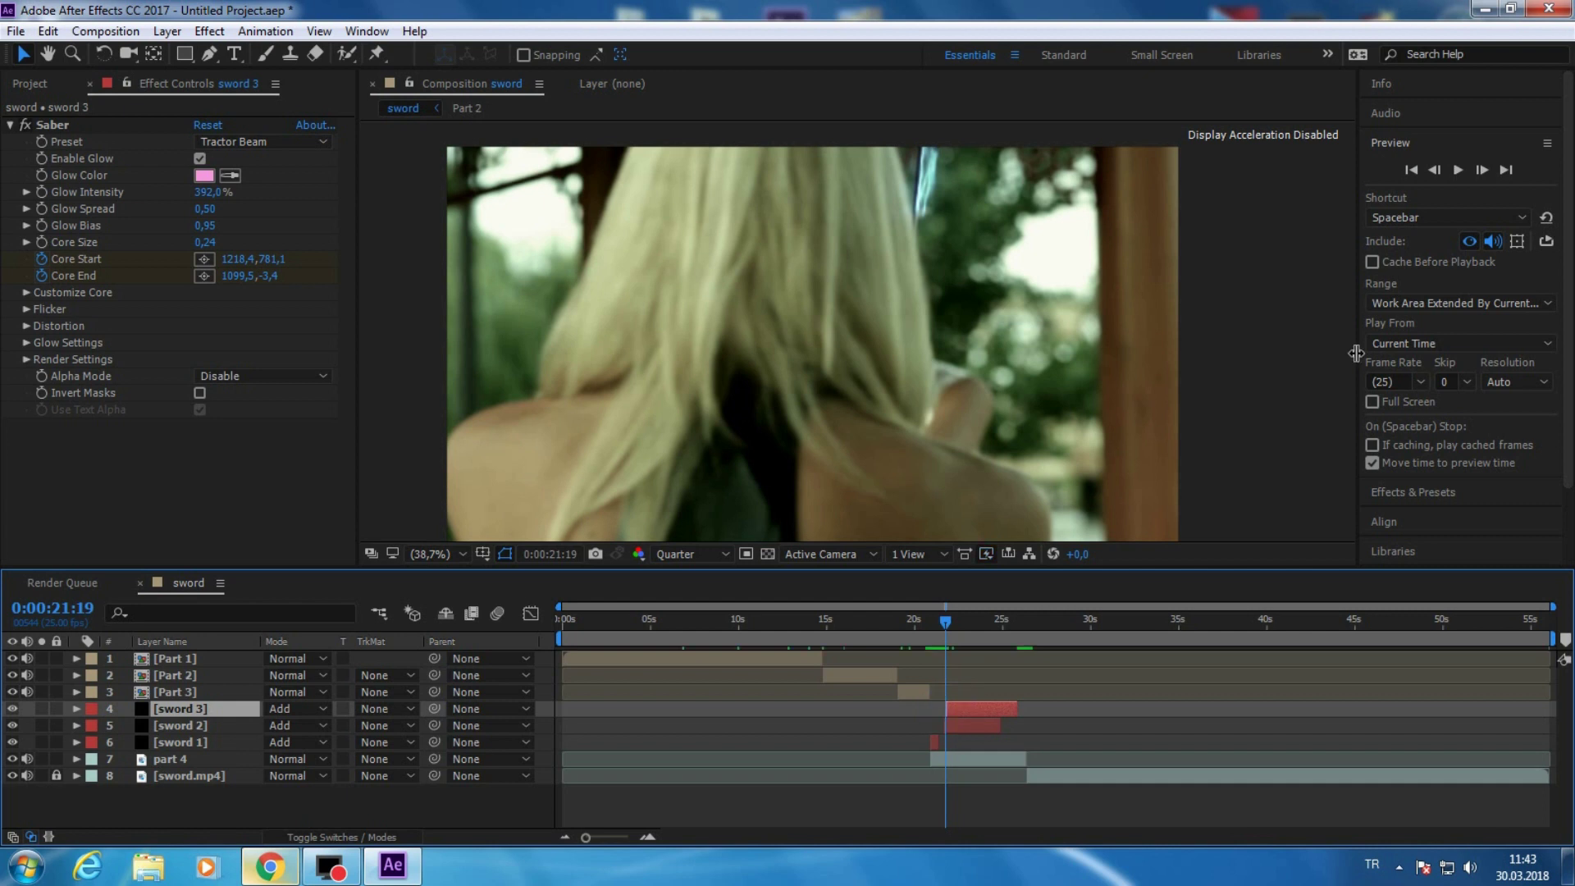
click(1482, 171)
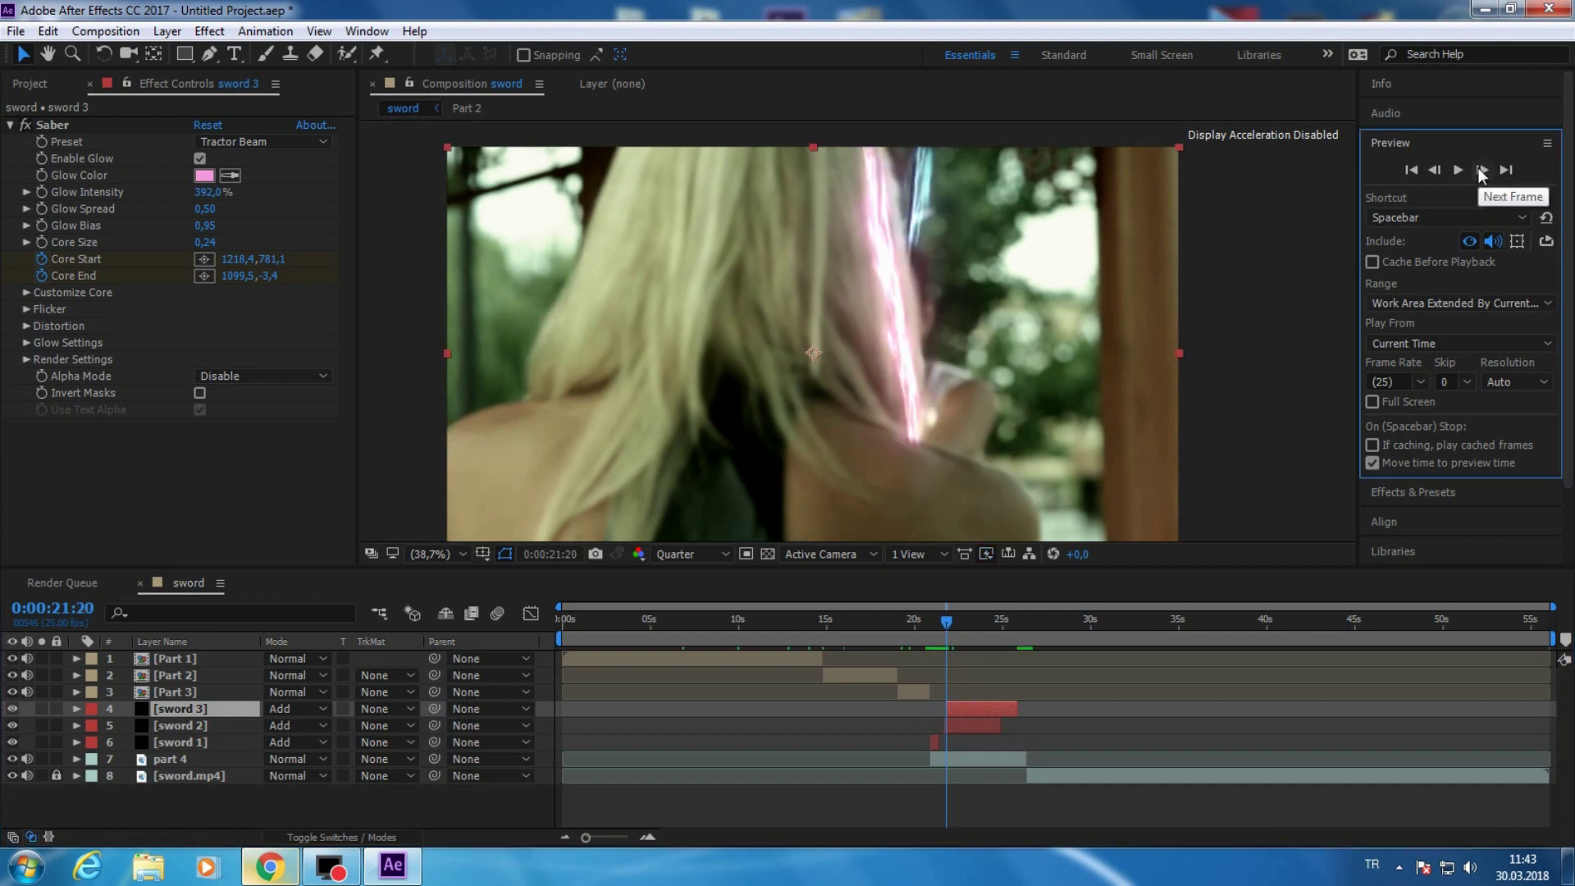
click(1481, 171)
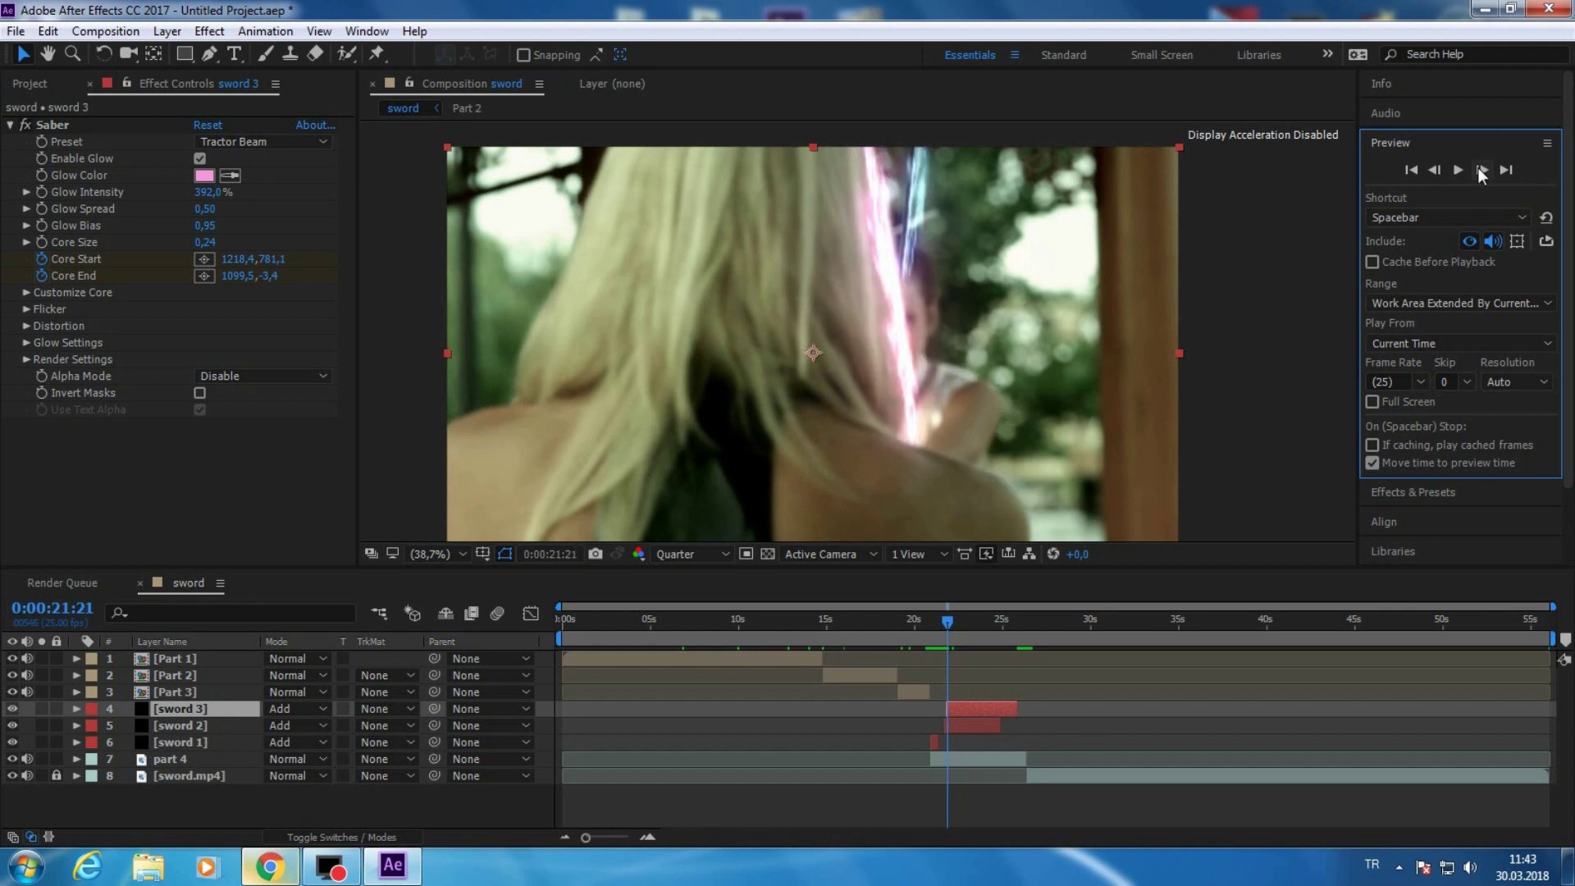
click(1482, 171)
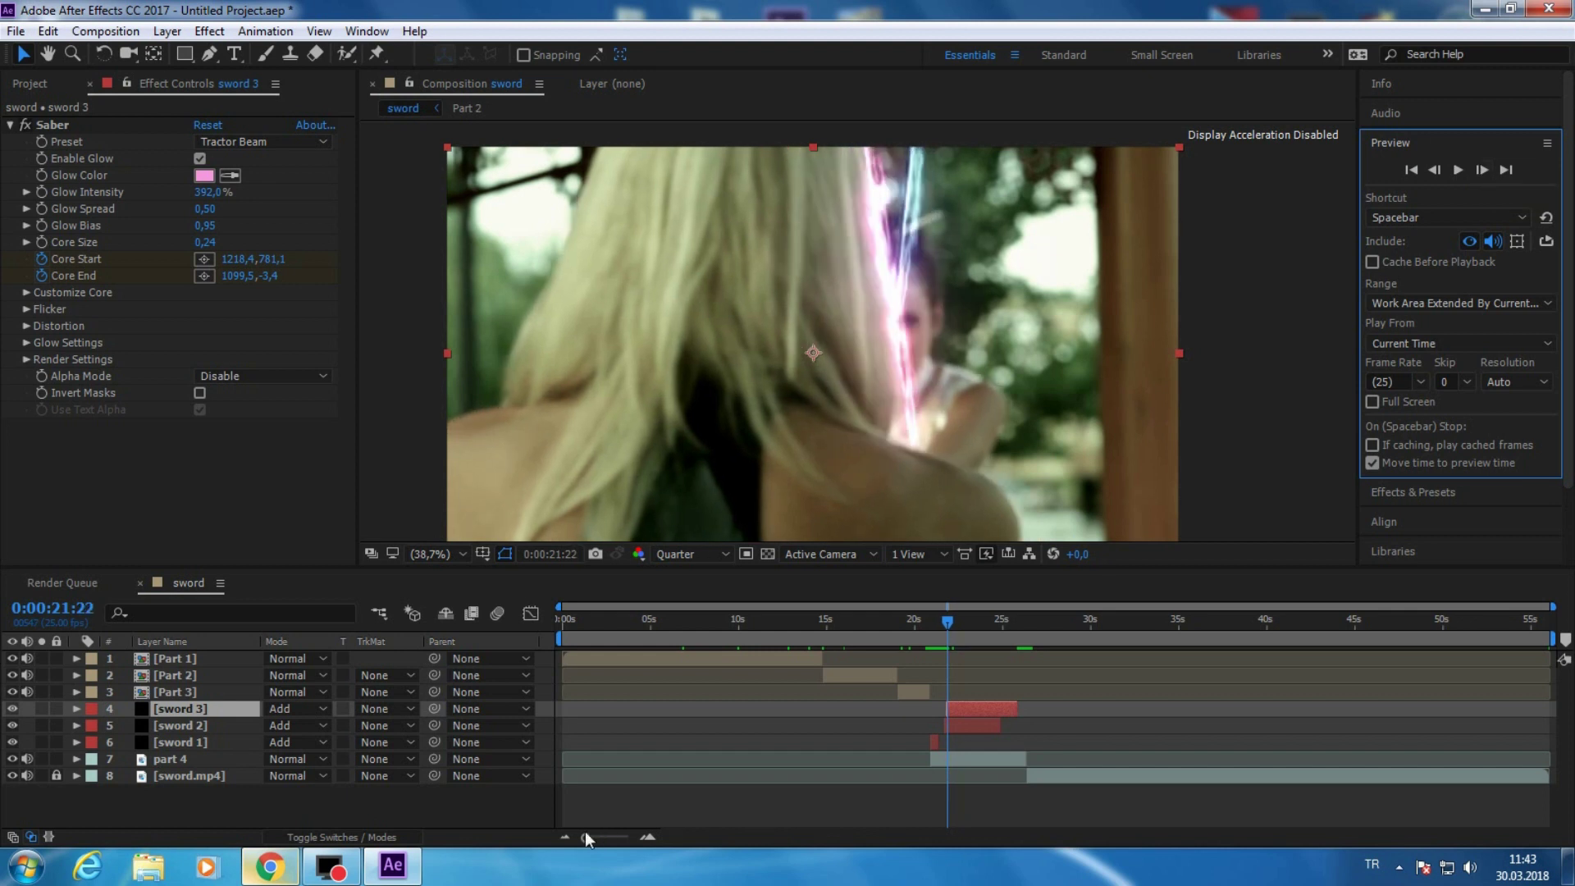
- Set sword 3's in-point exactly to 0:00:21:23 and review both blades at 0:00:23:09
drag(586, 836, 628, 837)
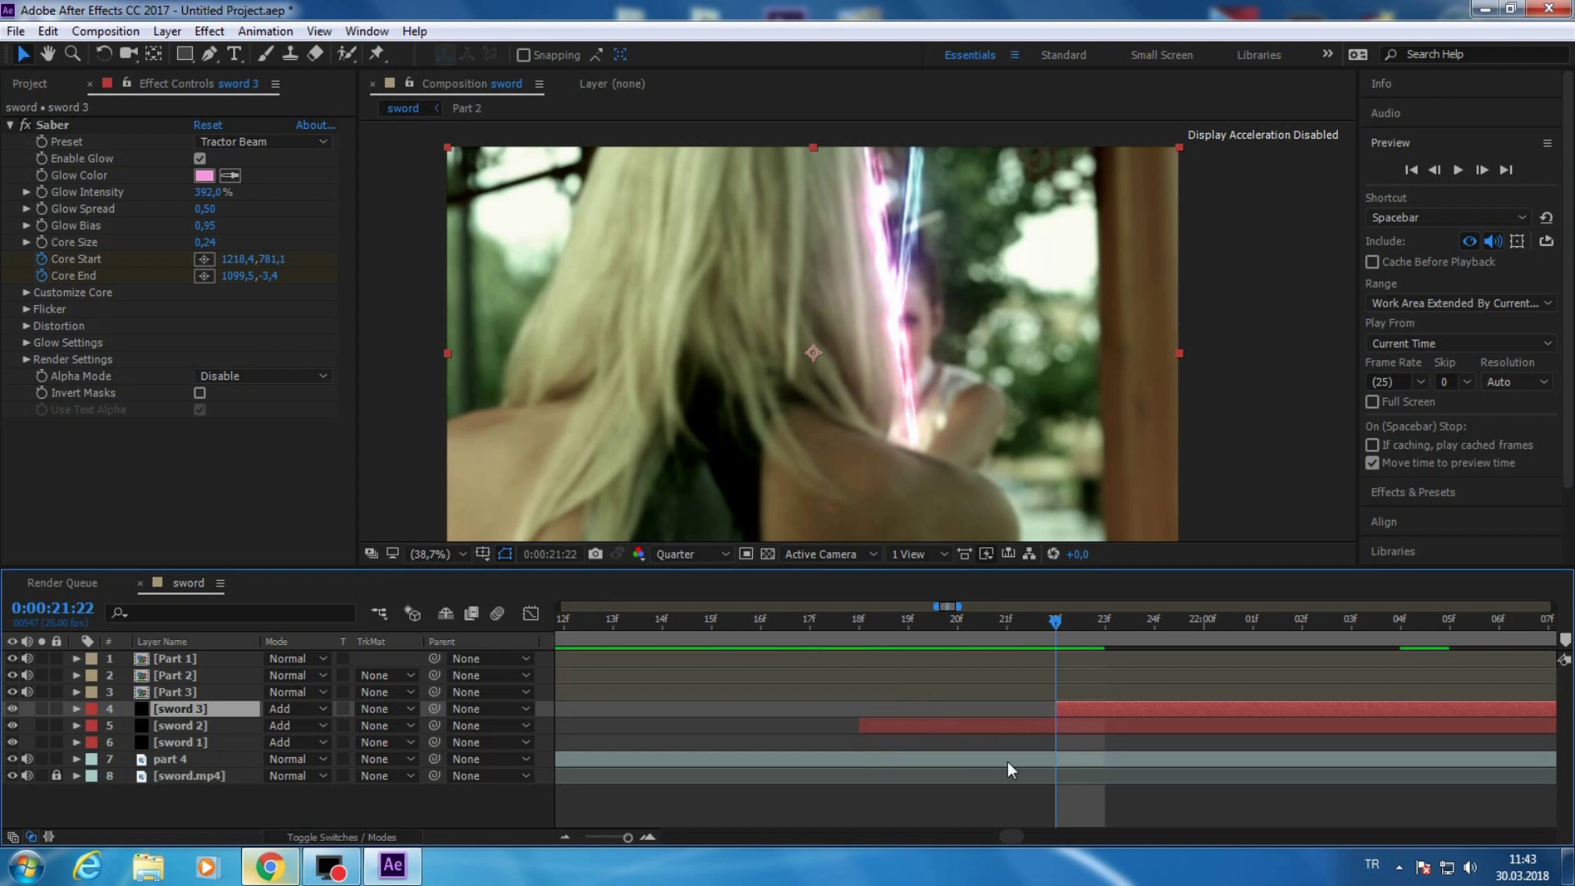
drag(1057, 709, 1087, 714)
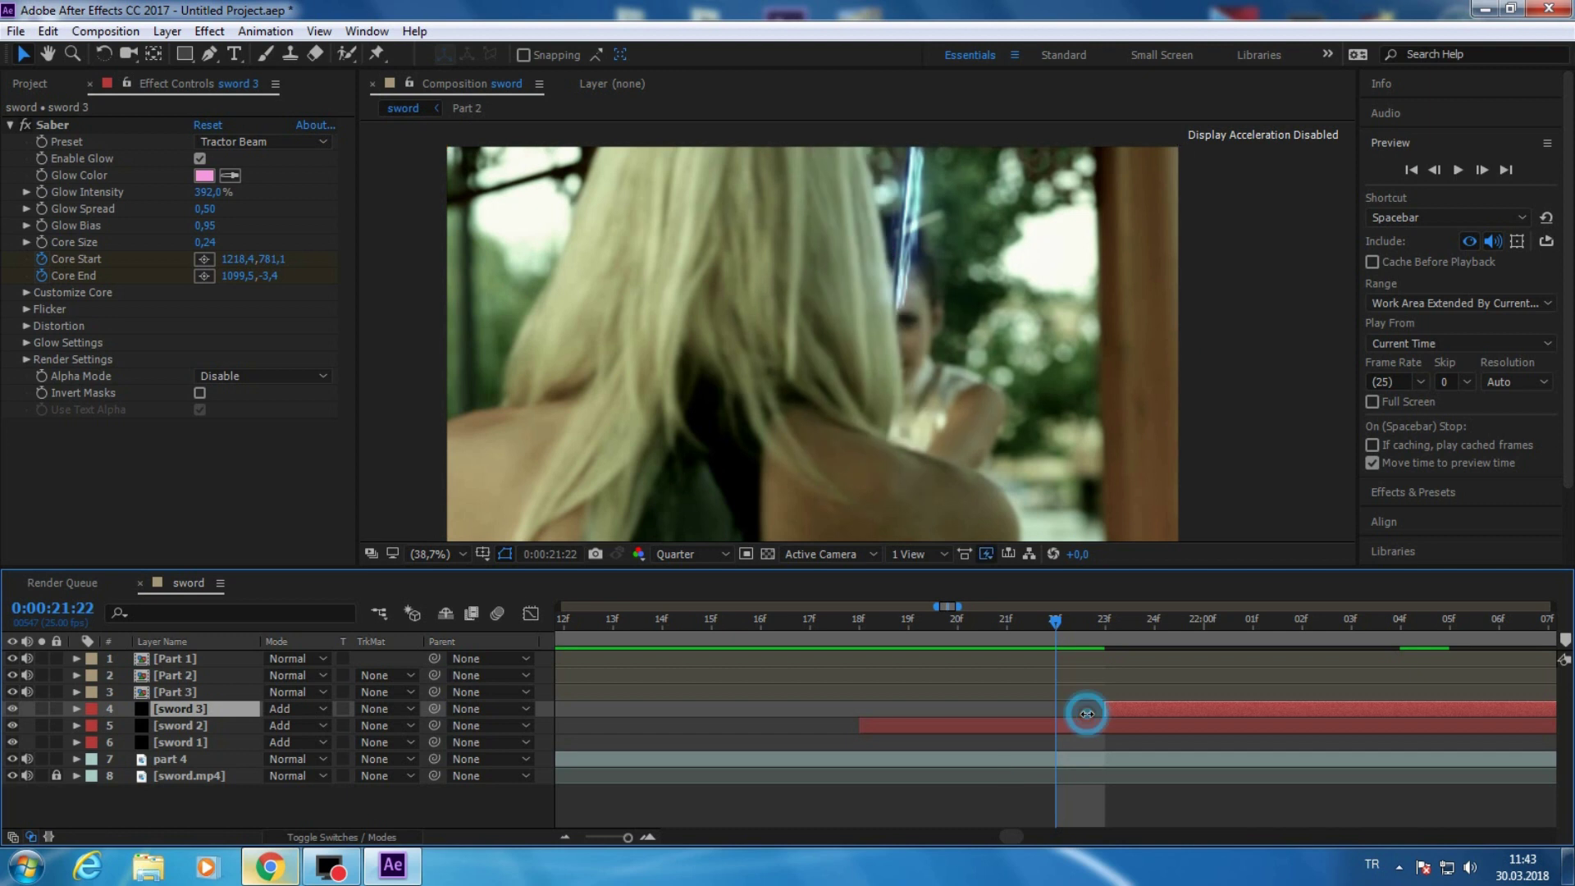
click(1108, 630)
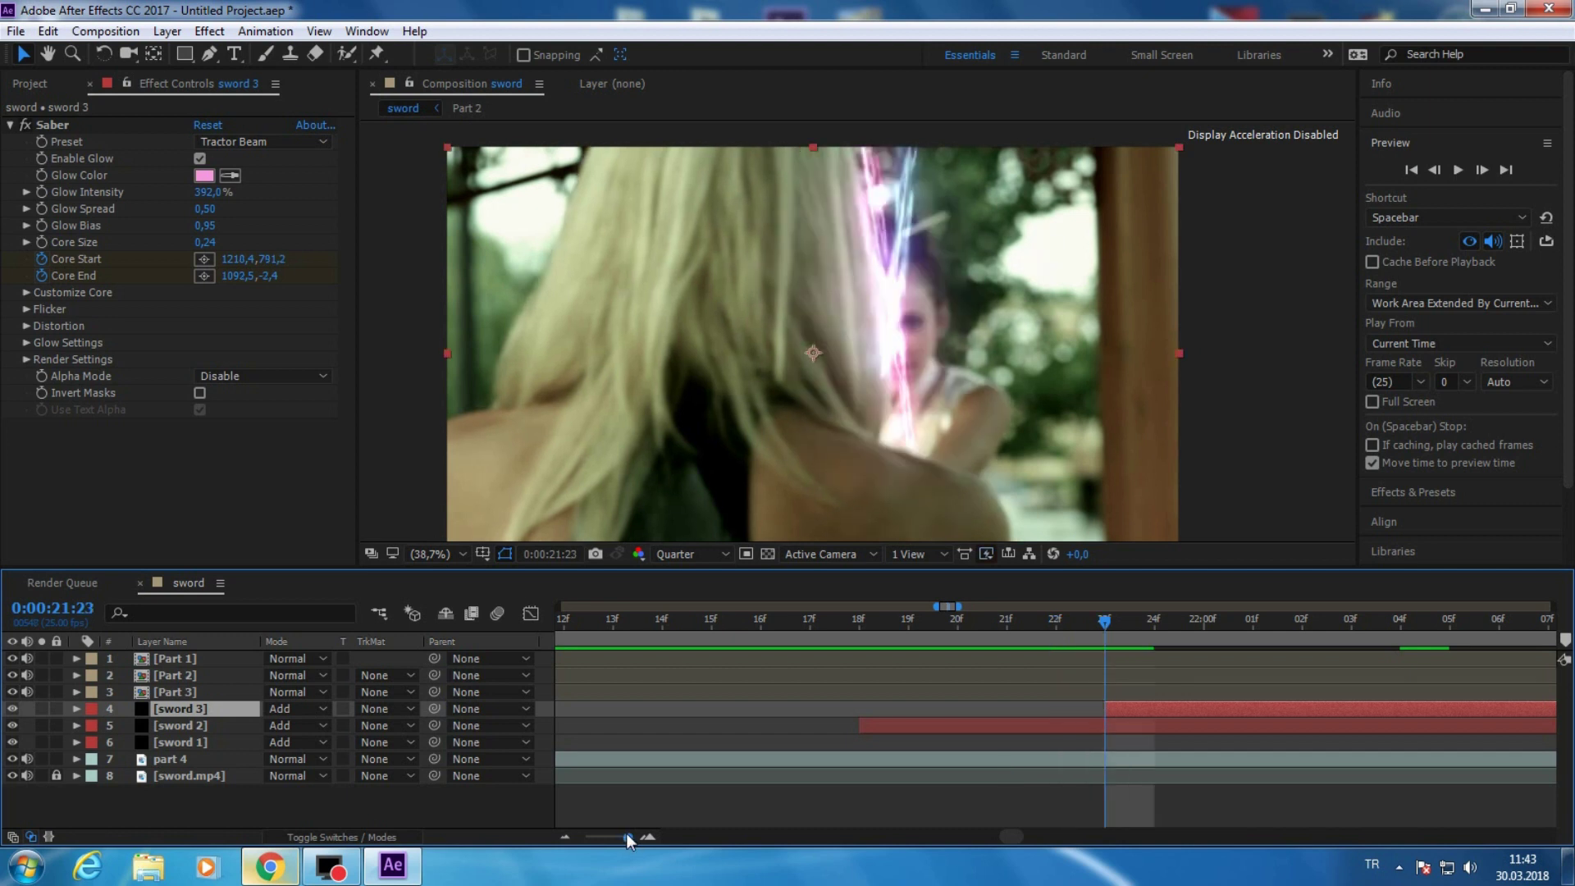
drag(629, 838, 585, 838)
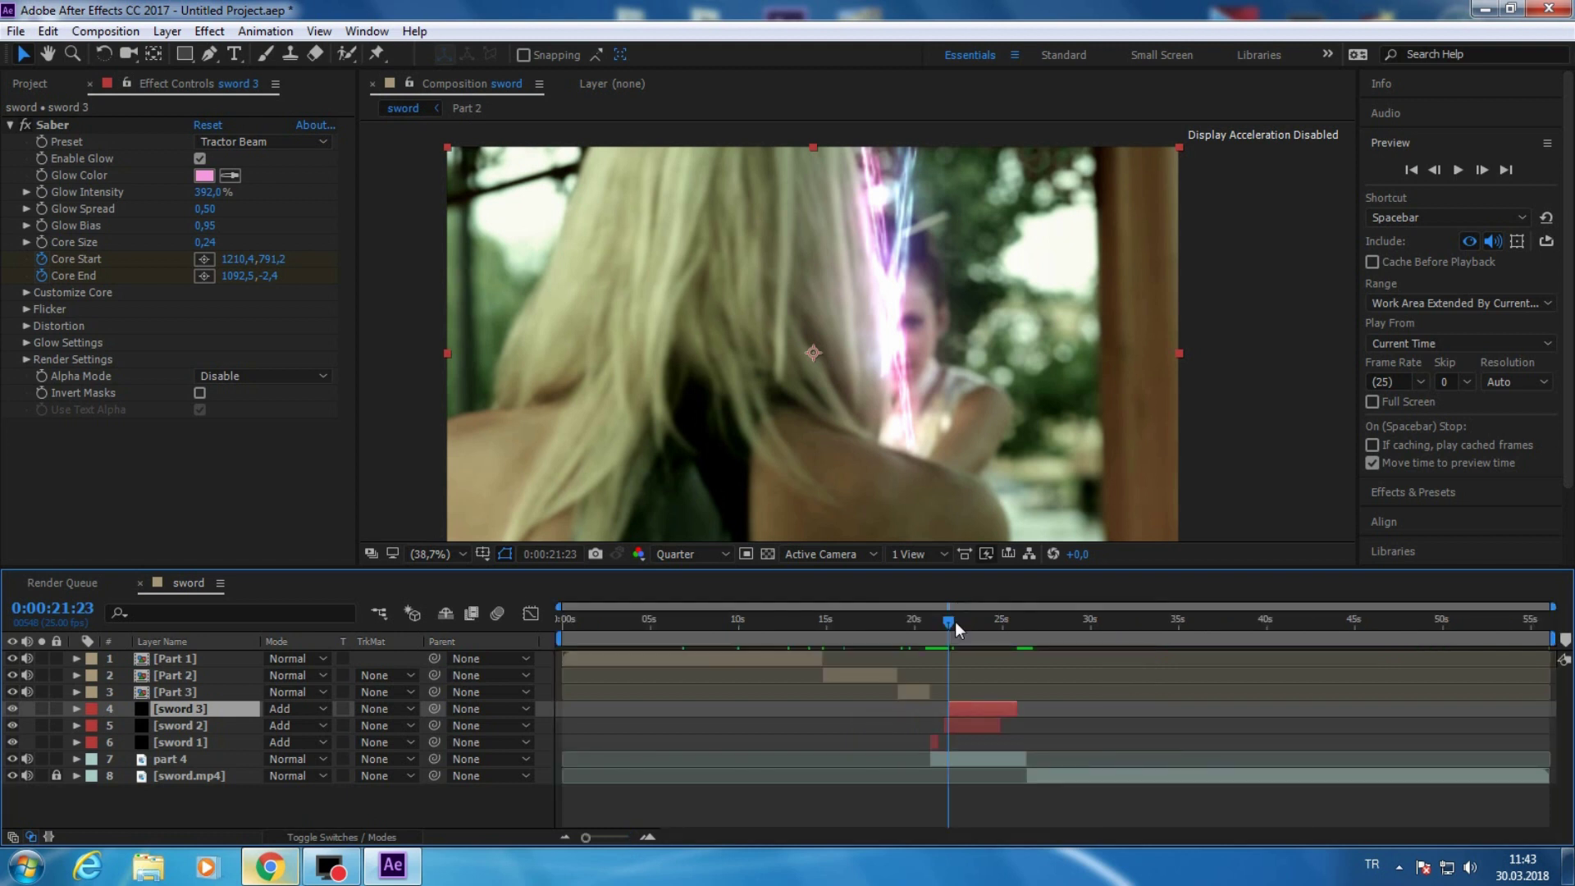
drag(955, 622, 993, 666)
click(975, 627)
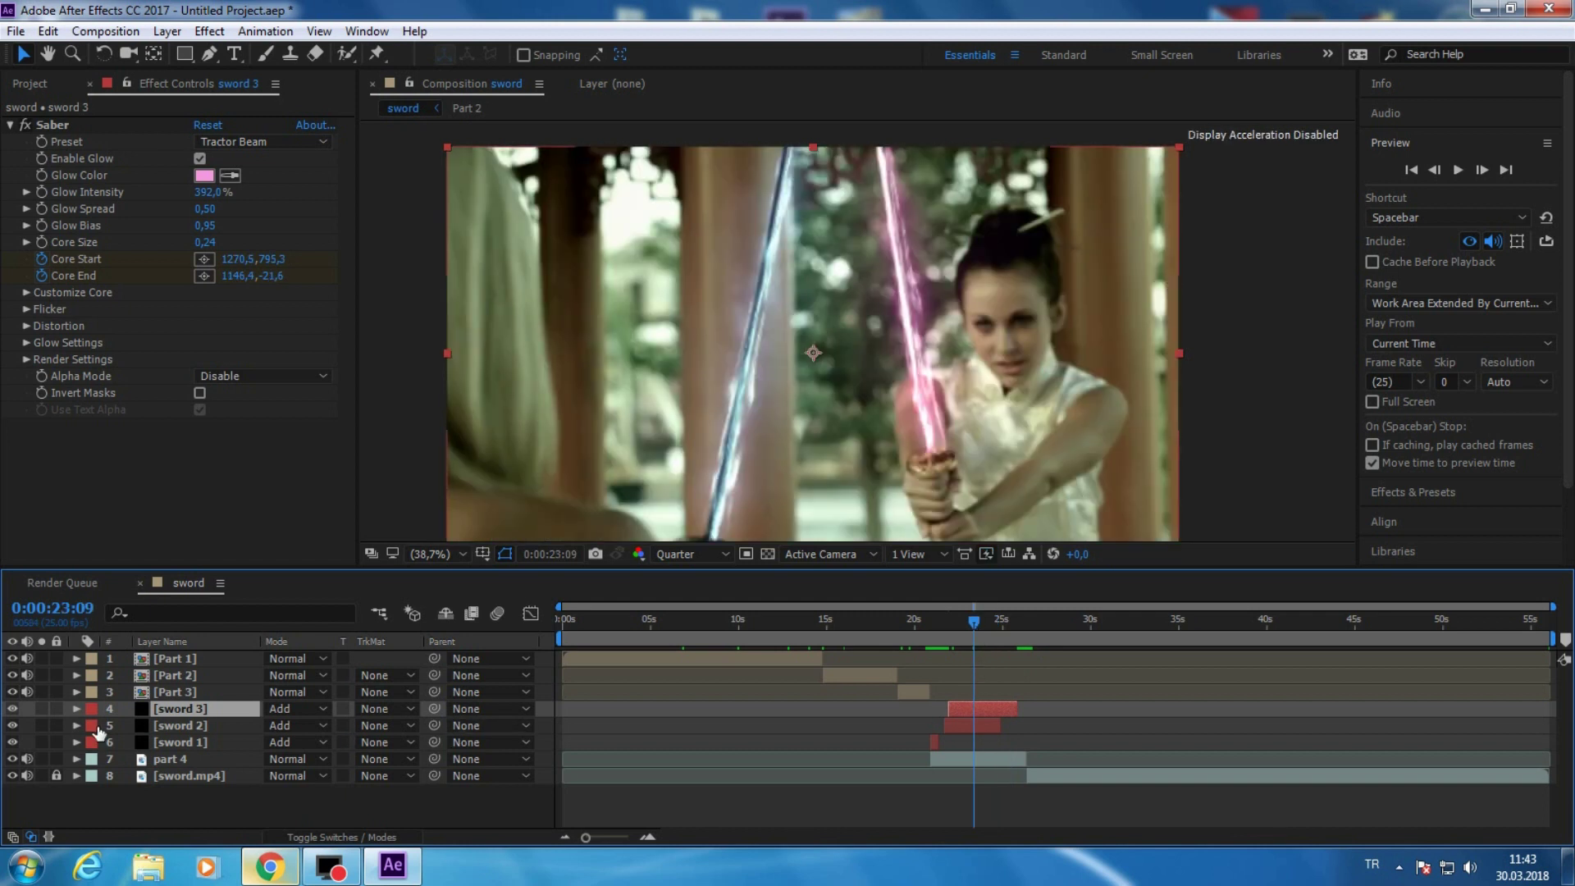
click(185, 759)
- Pre-compose sword 1–3 and part 4 into a new composition named 'Part 4'
ctrl+click(194, 744)
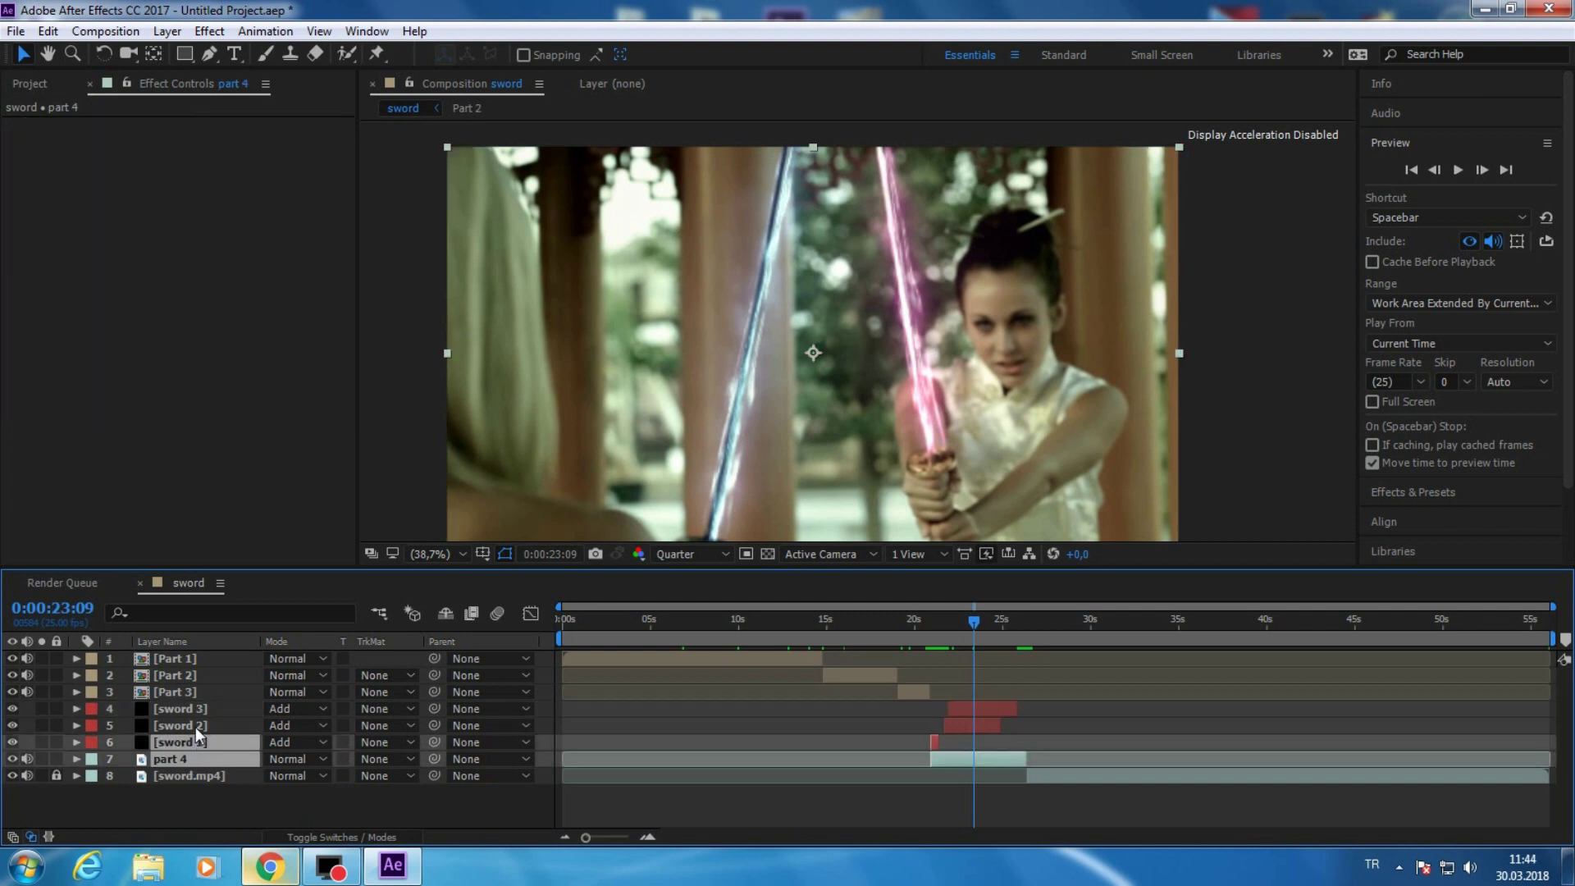
right_click(195, 727)
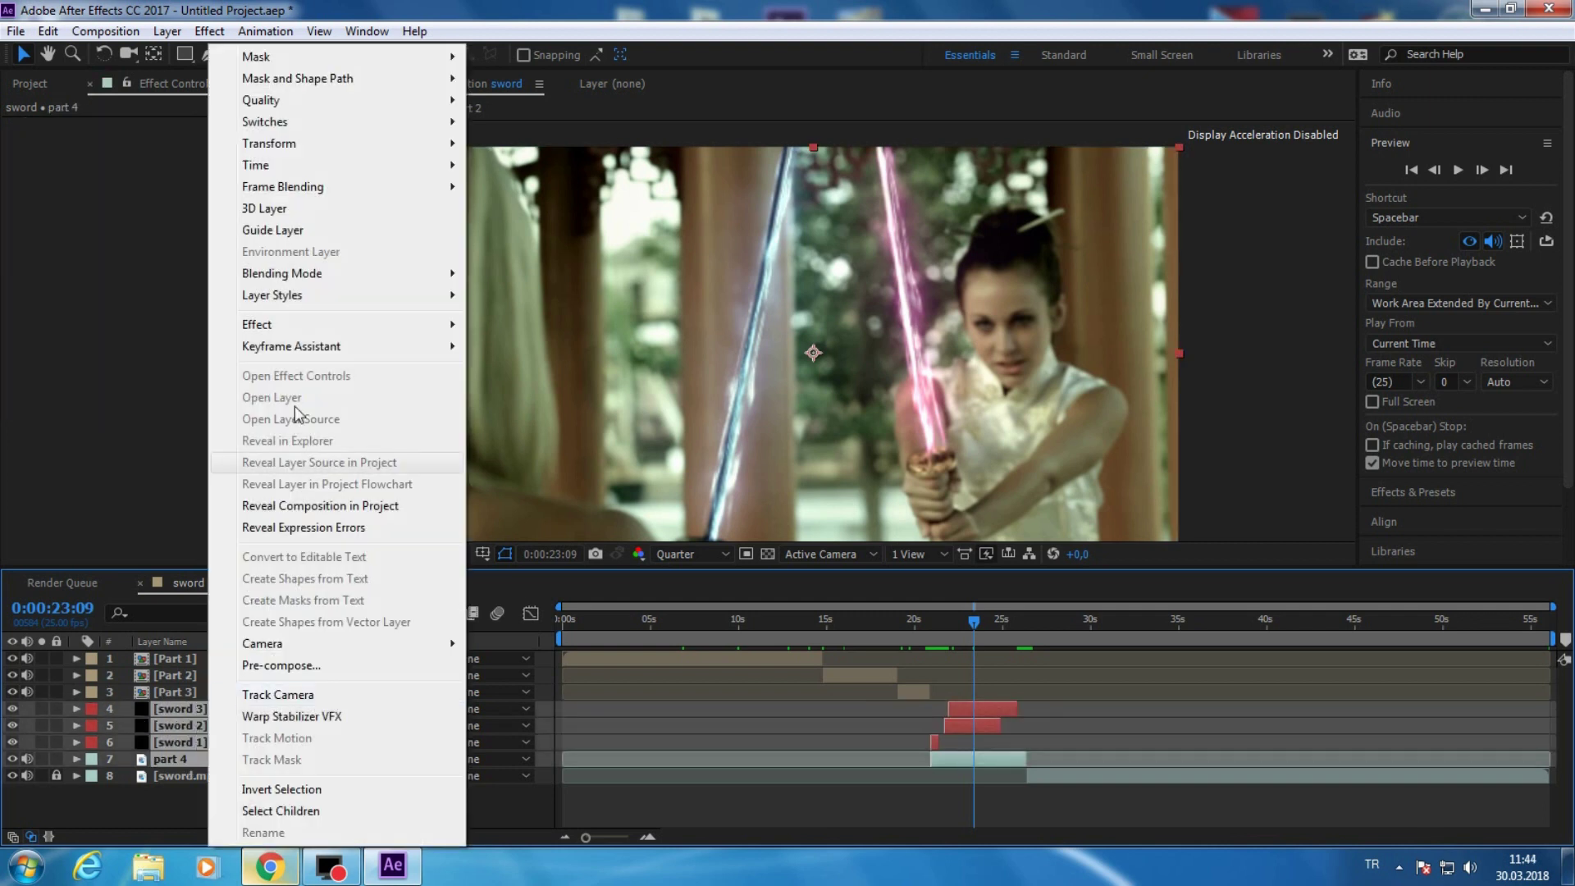
click(333, 663)
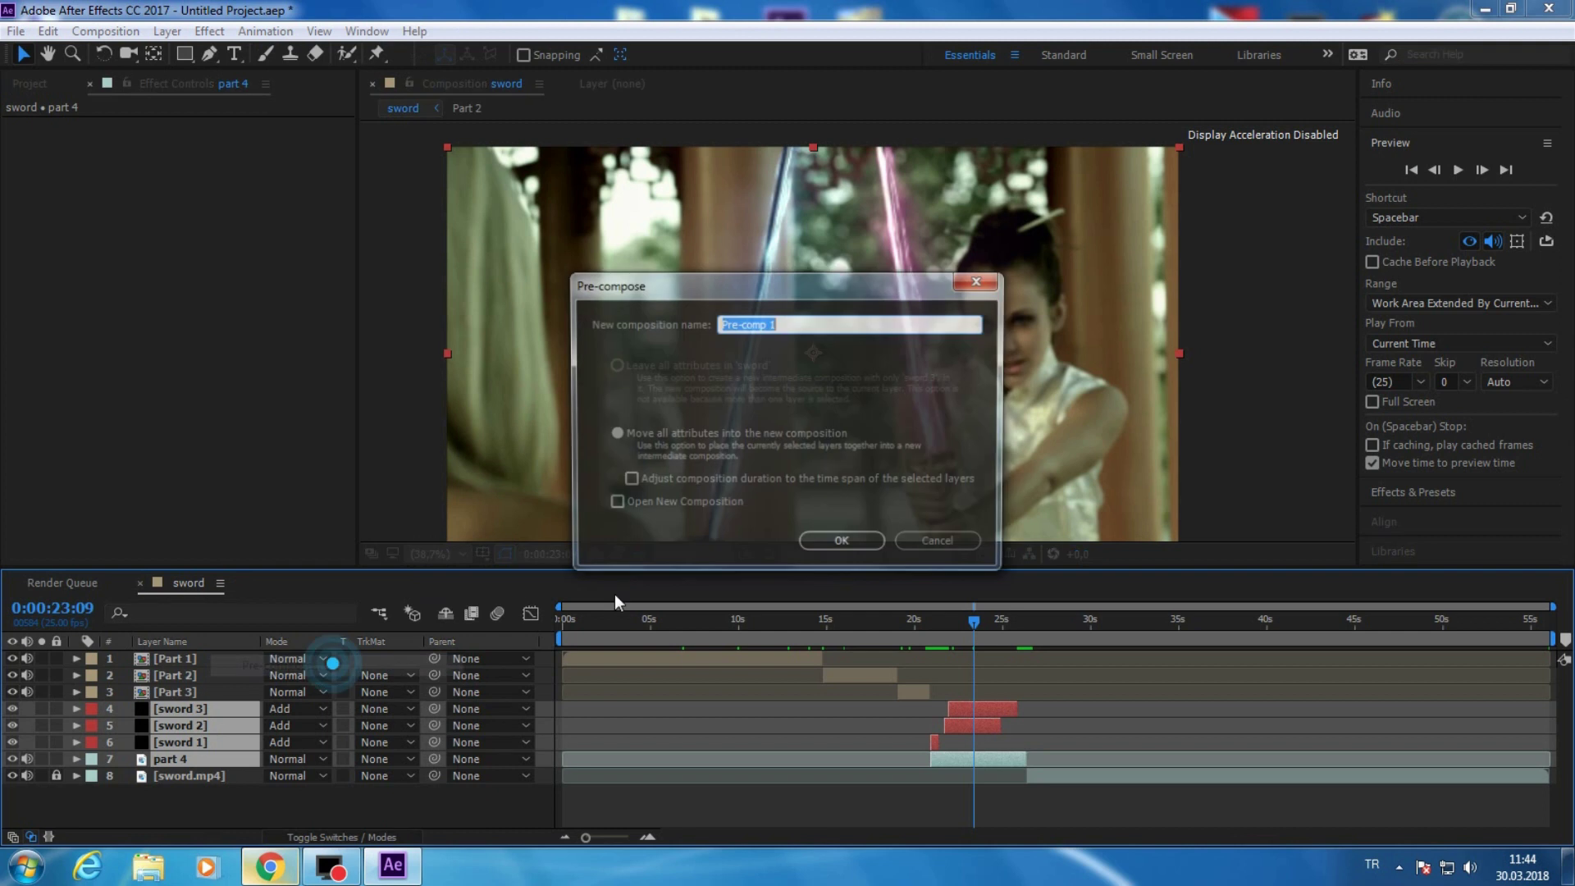
click(735, 324)
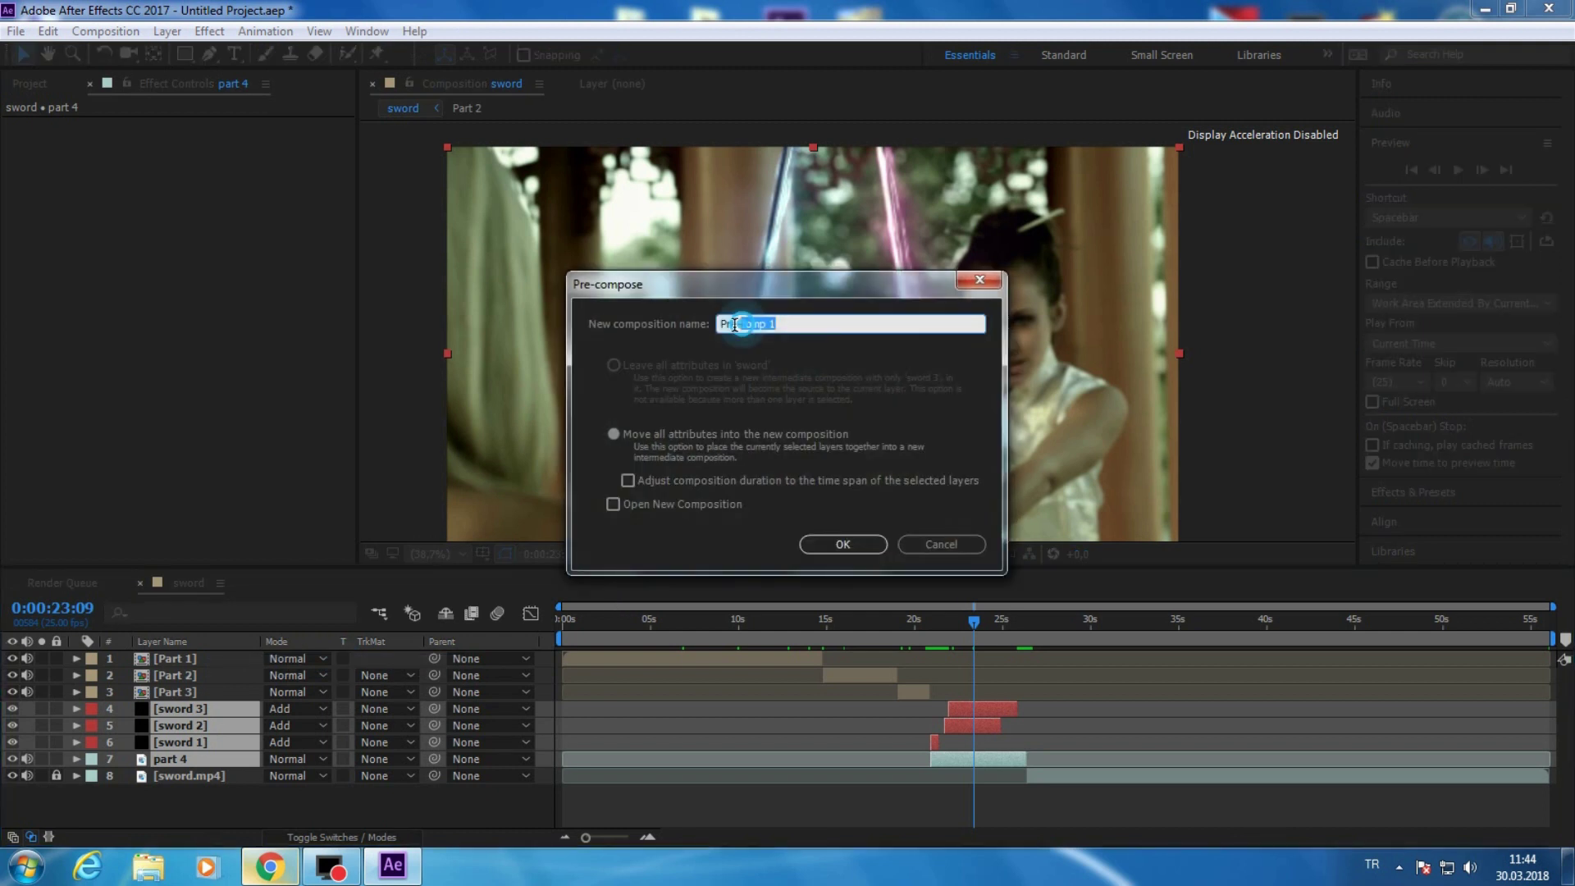
text(Part )
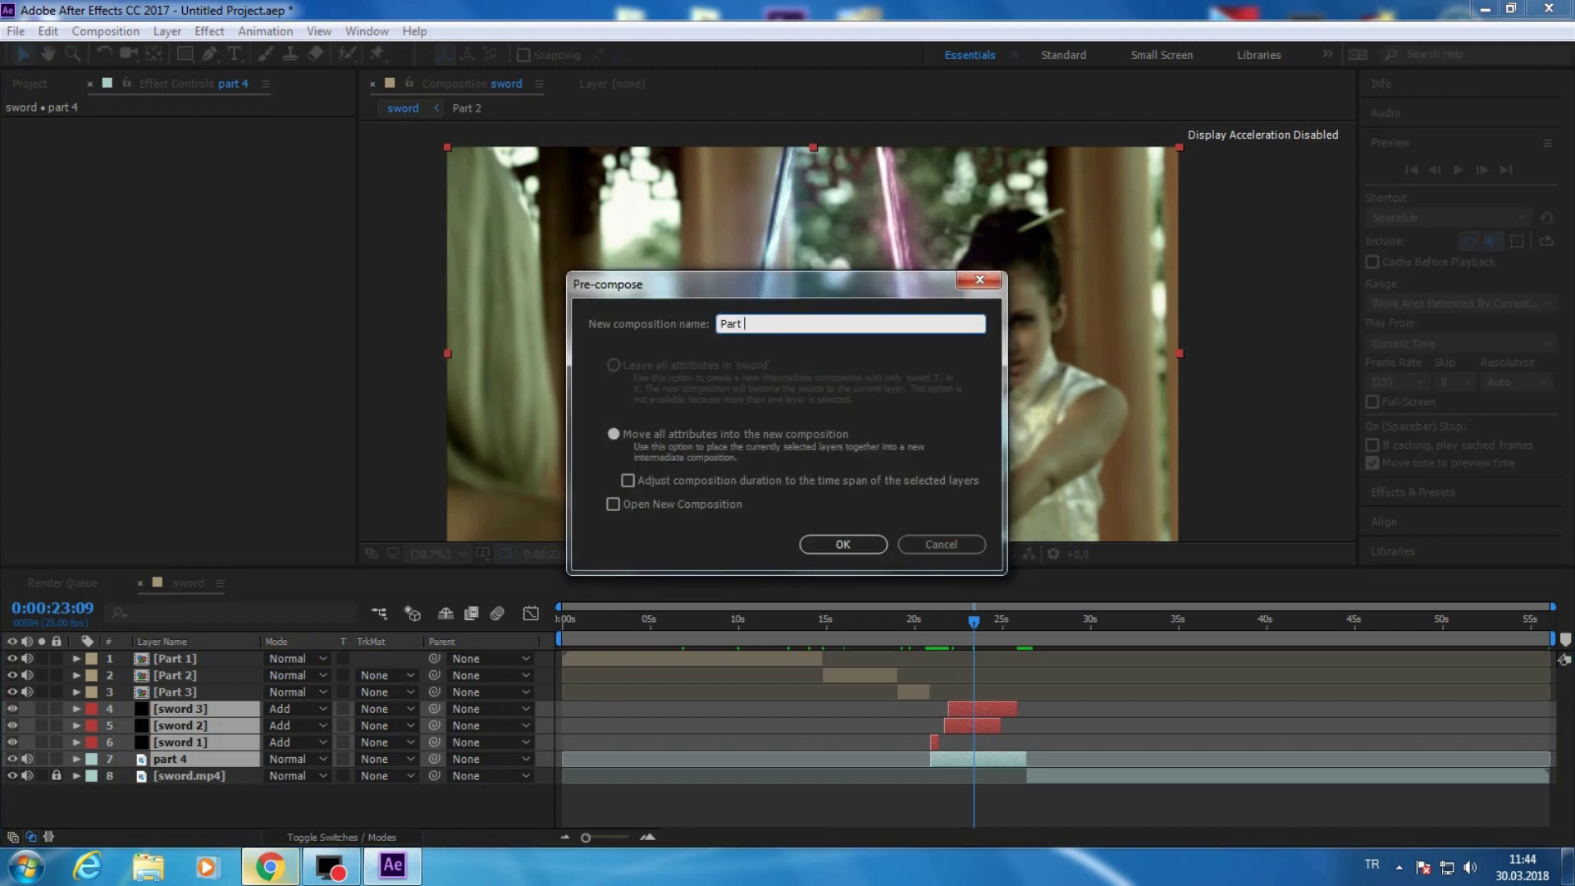
text(4)
key(Return)
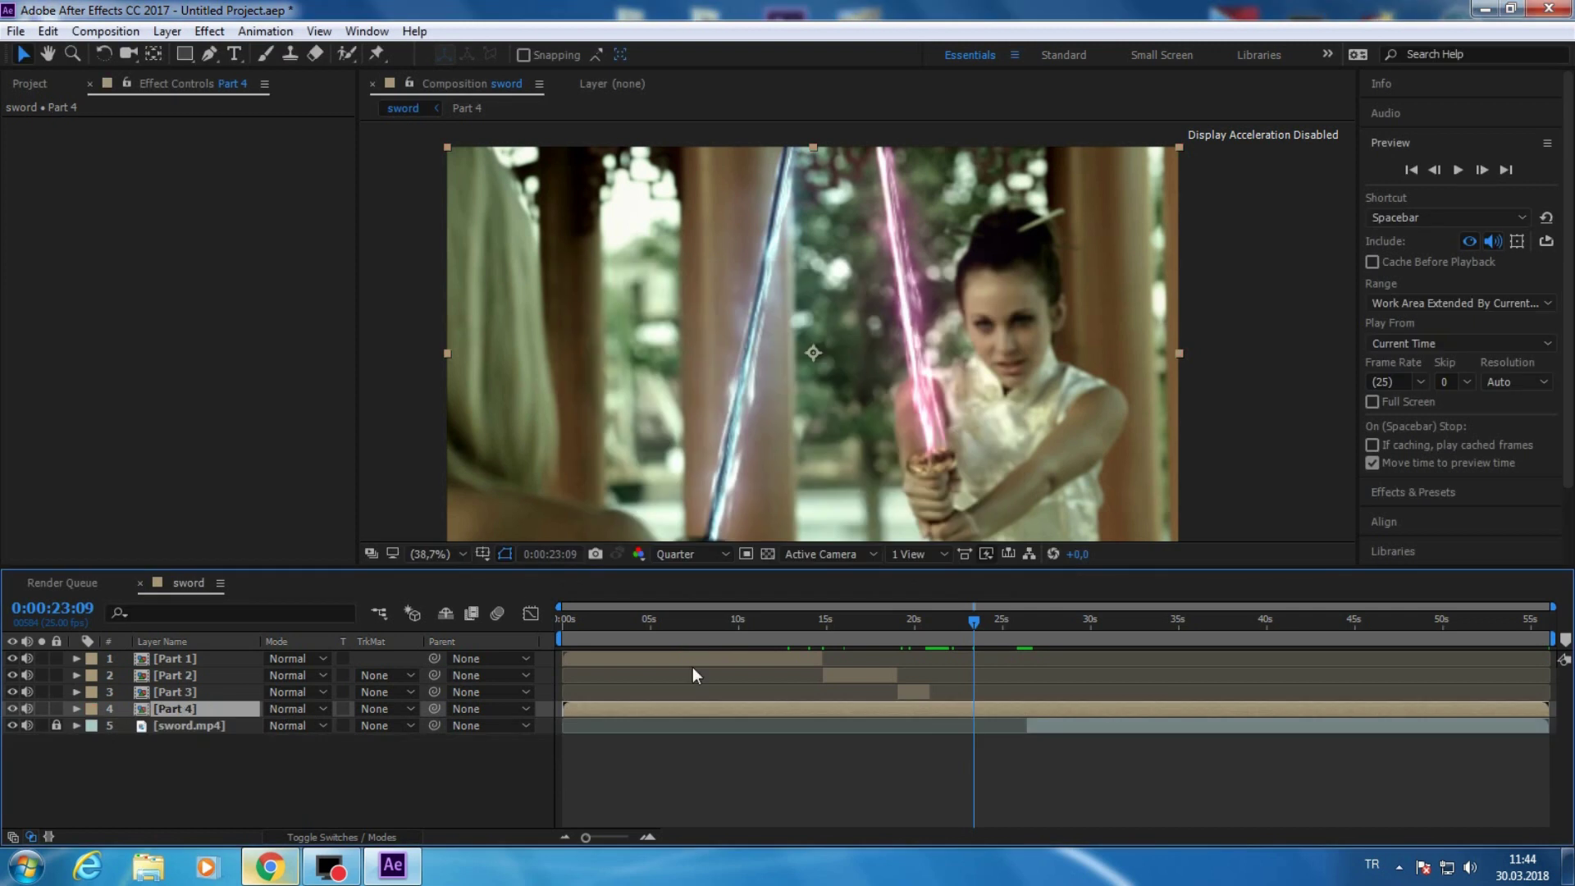
- Trim Part 4 to start at Part 3's end and end around 26 seconds
drag(565, 709, 930, 723)
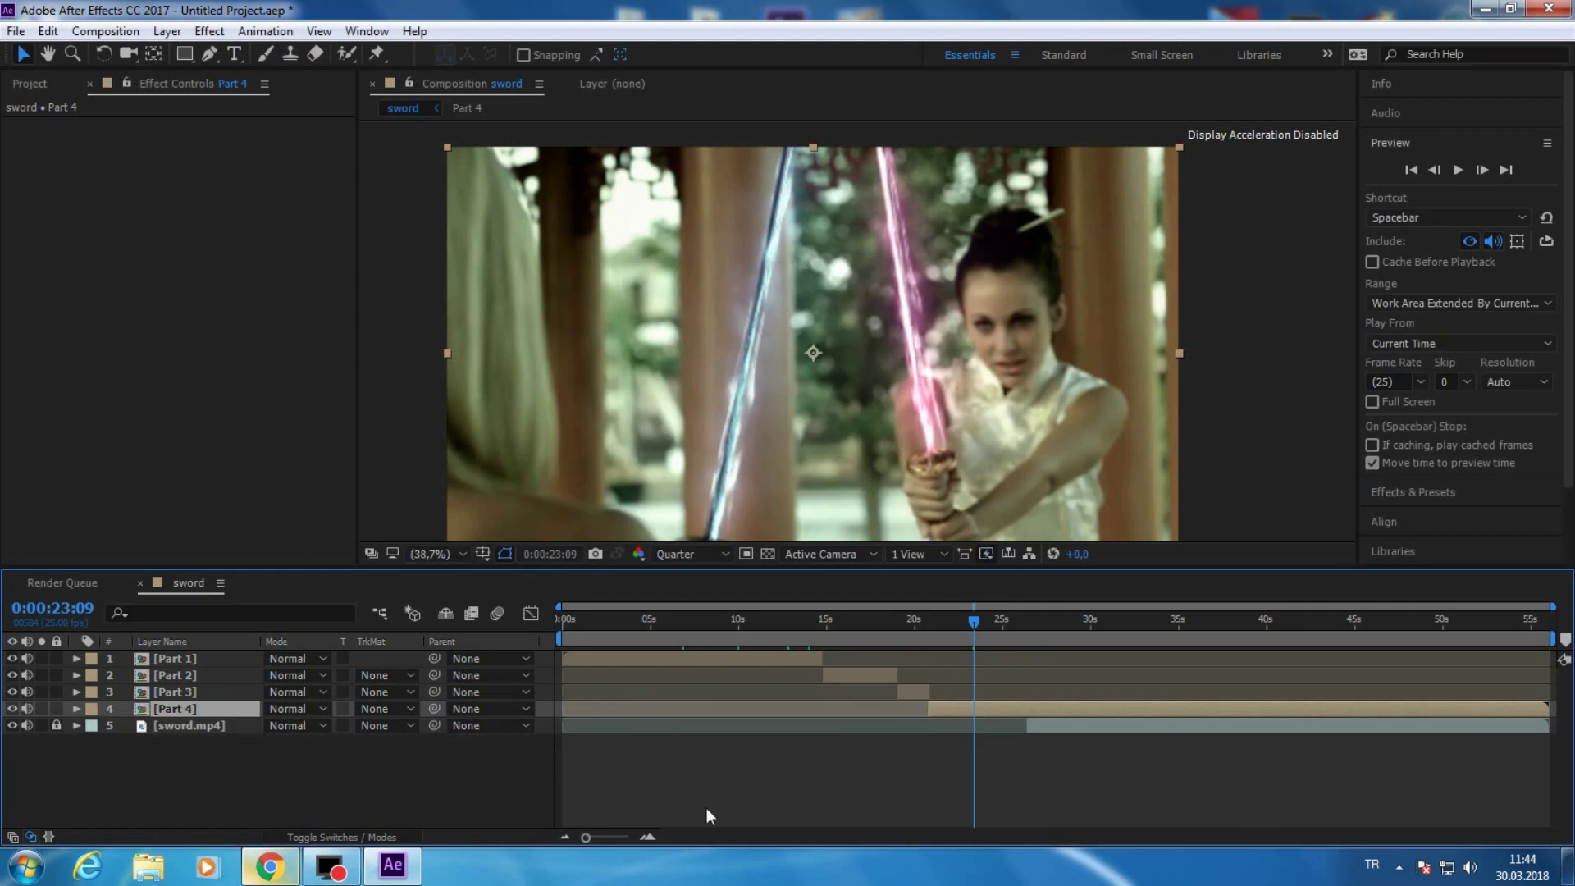
click(622, 838)
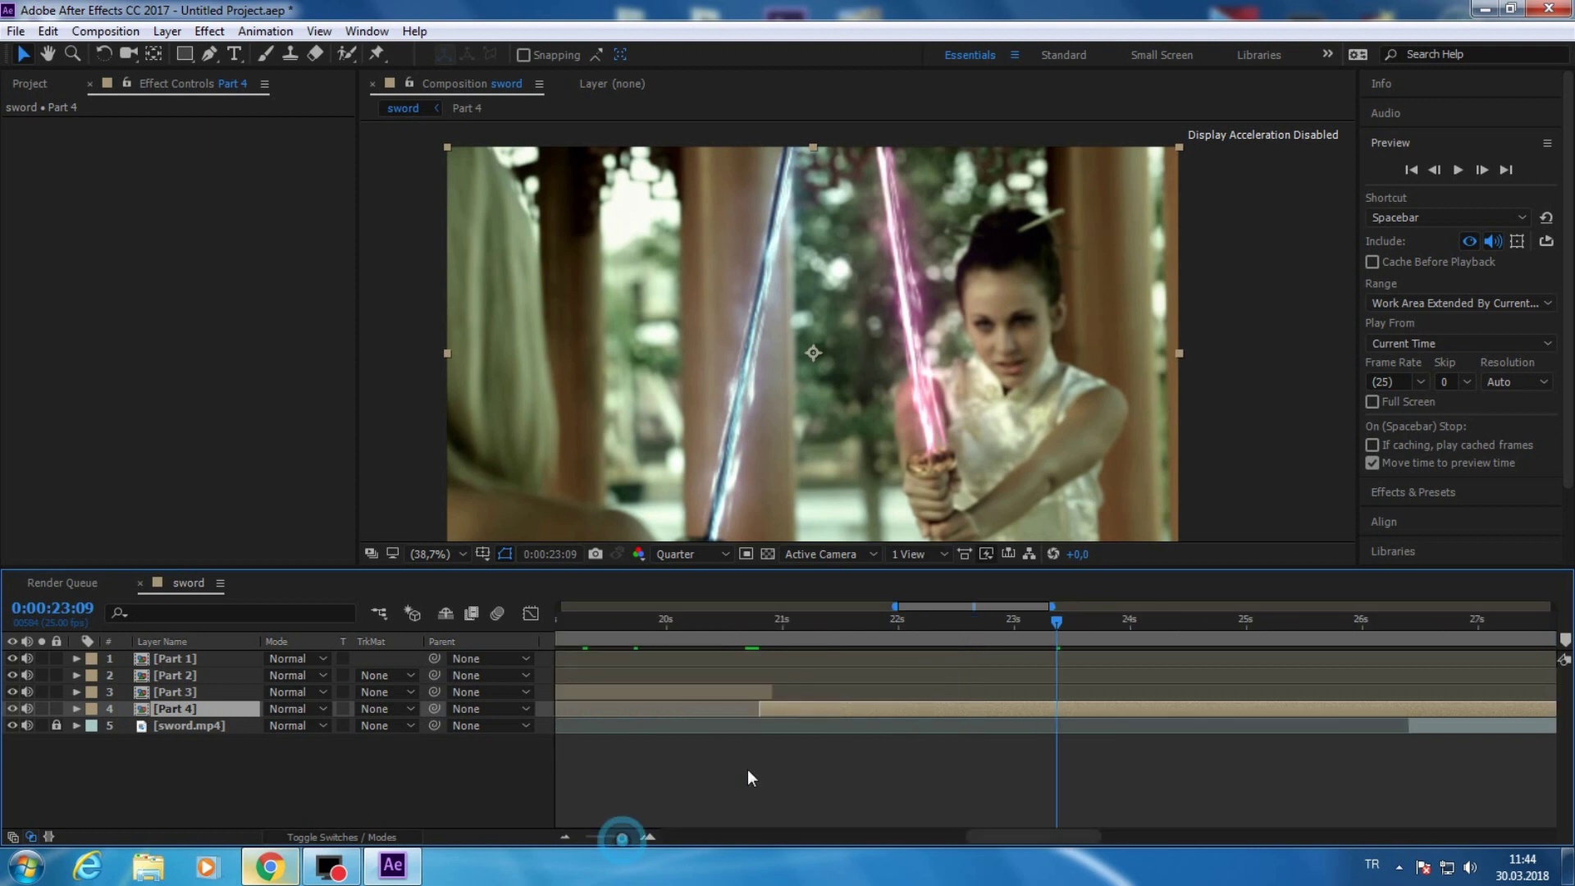
drag(761, 708, 774, 709)
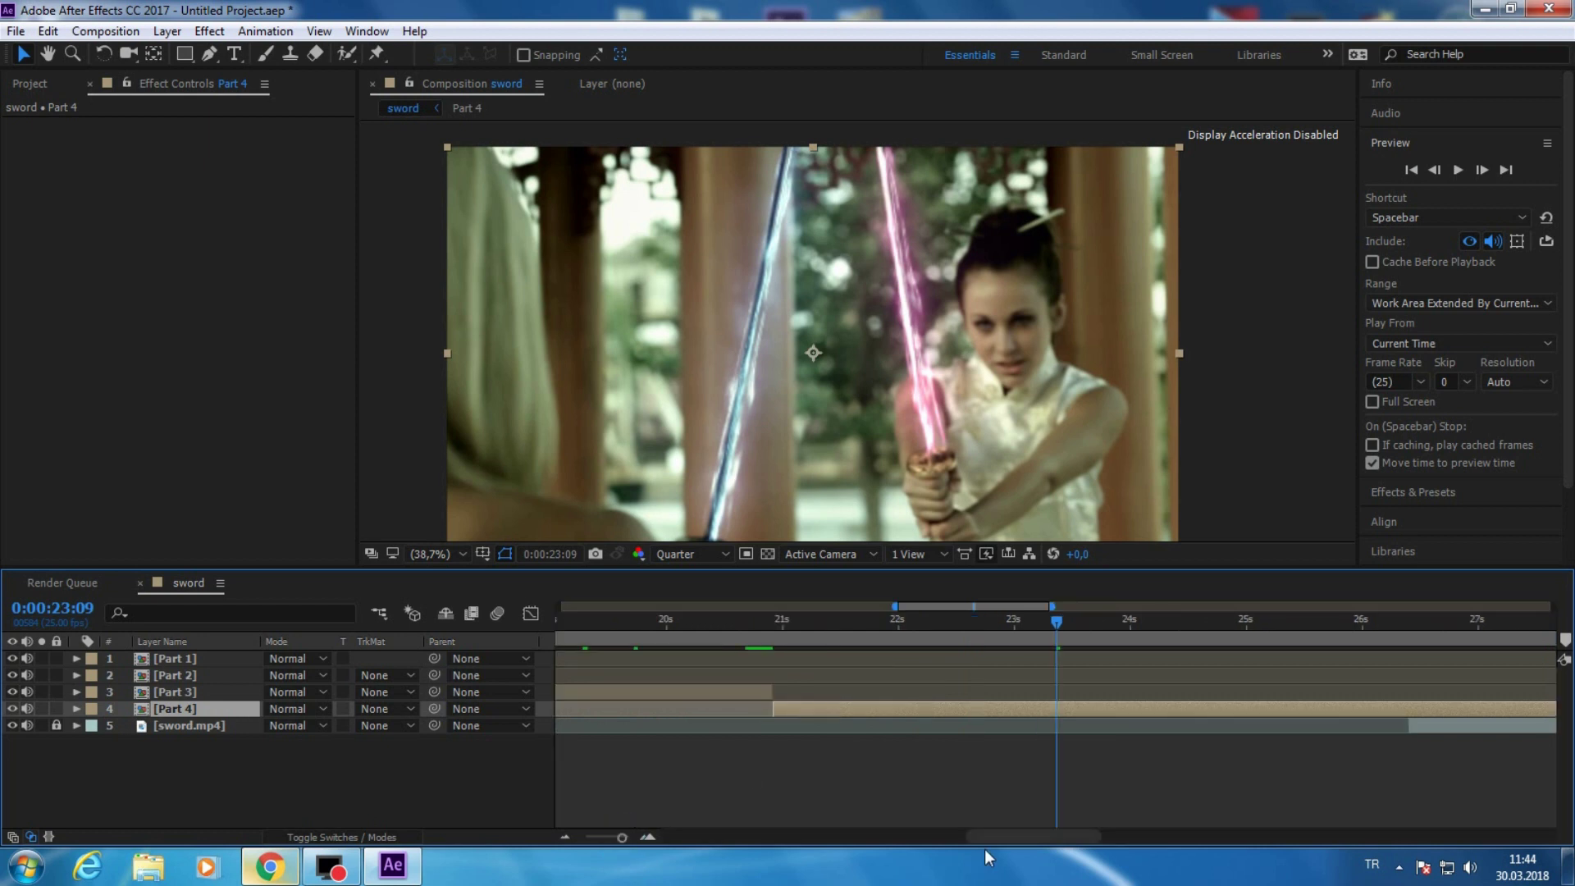
scroll(1459, 818, down, 3)
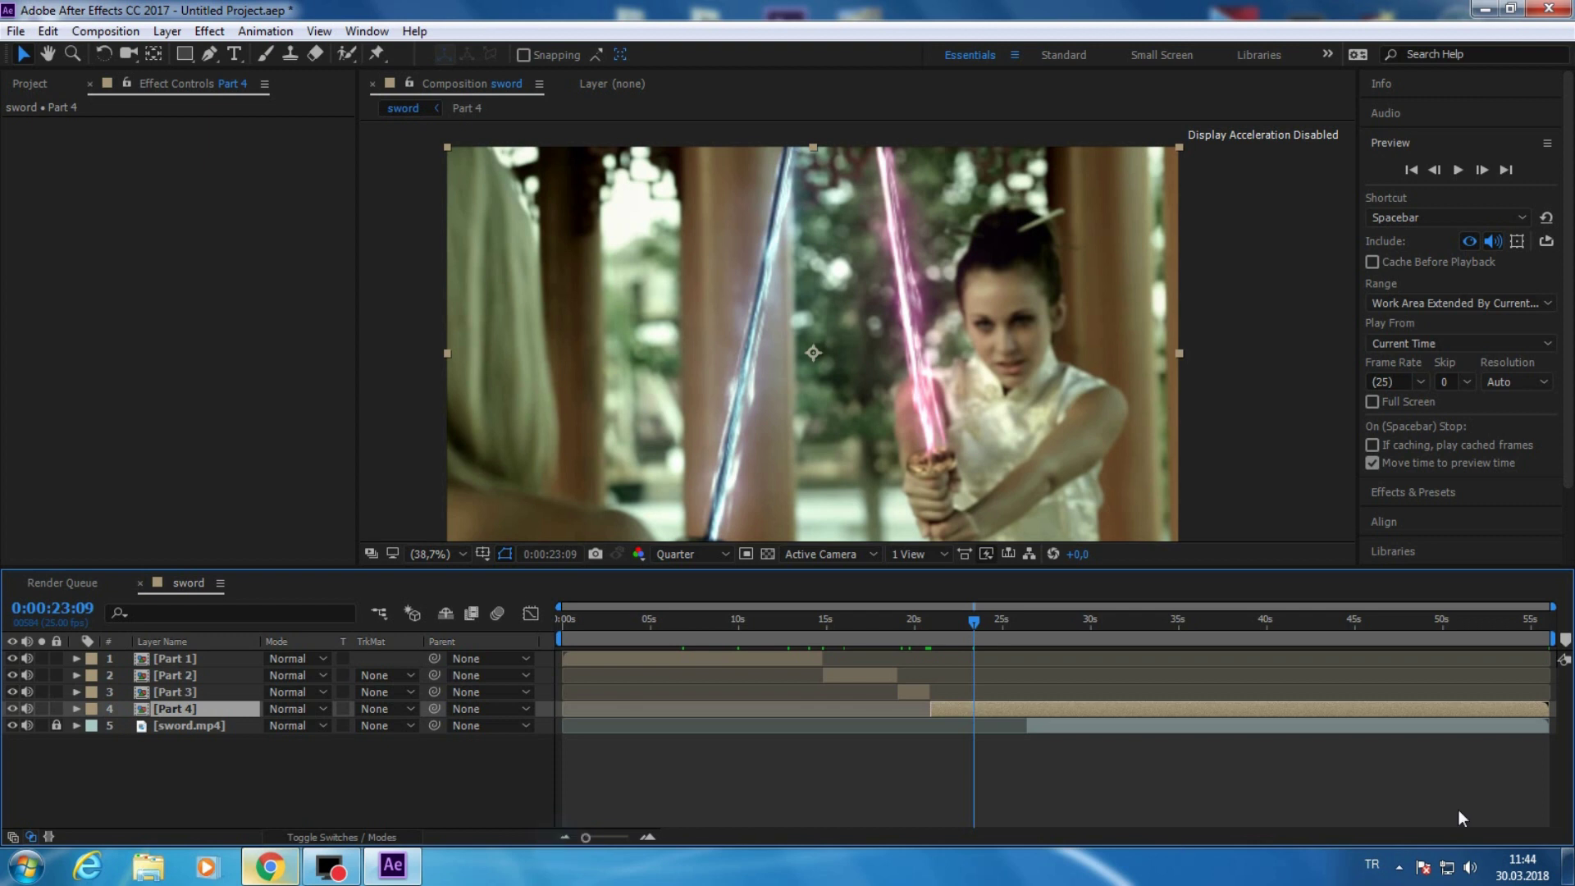
drag(1547, 708, 1033, 709)
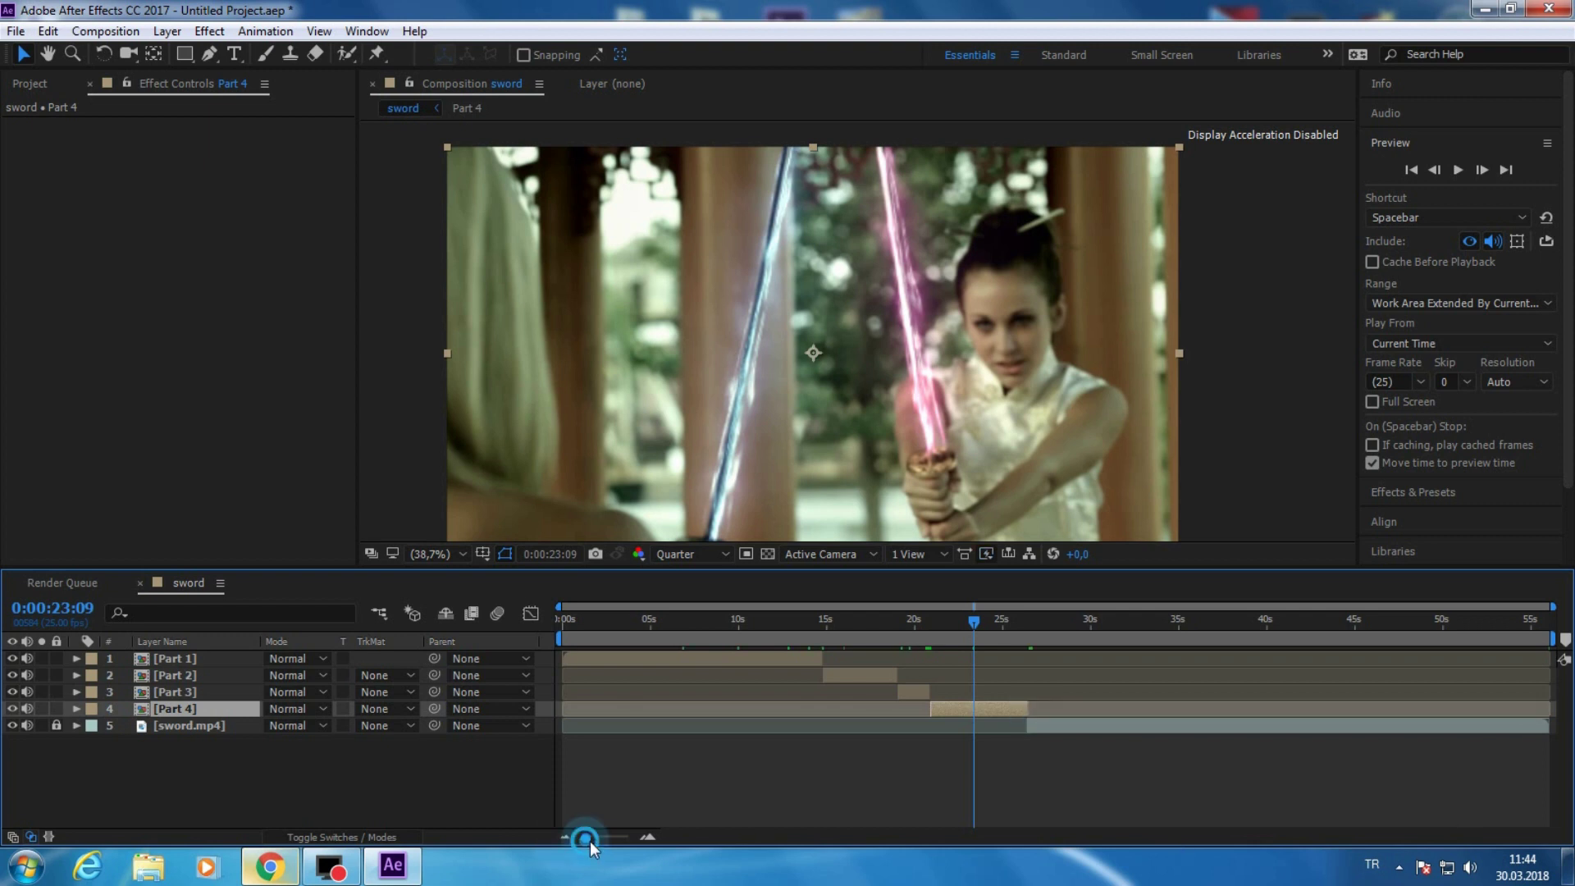
- Inspect the Part 4 cut at frame level, then scrub through the fight to preview it
drag(589, 840, 612, 838)
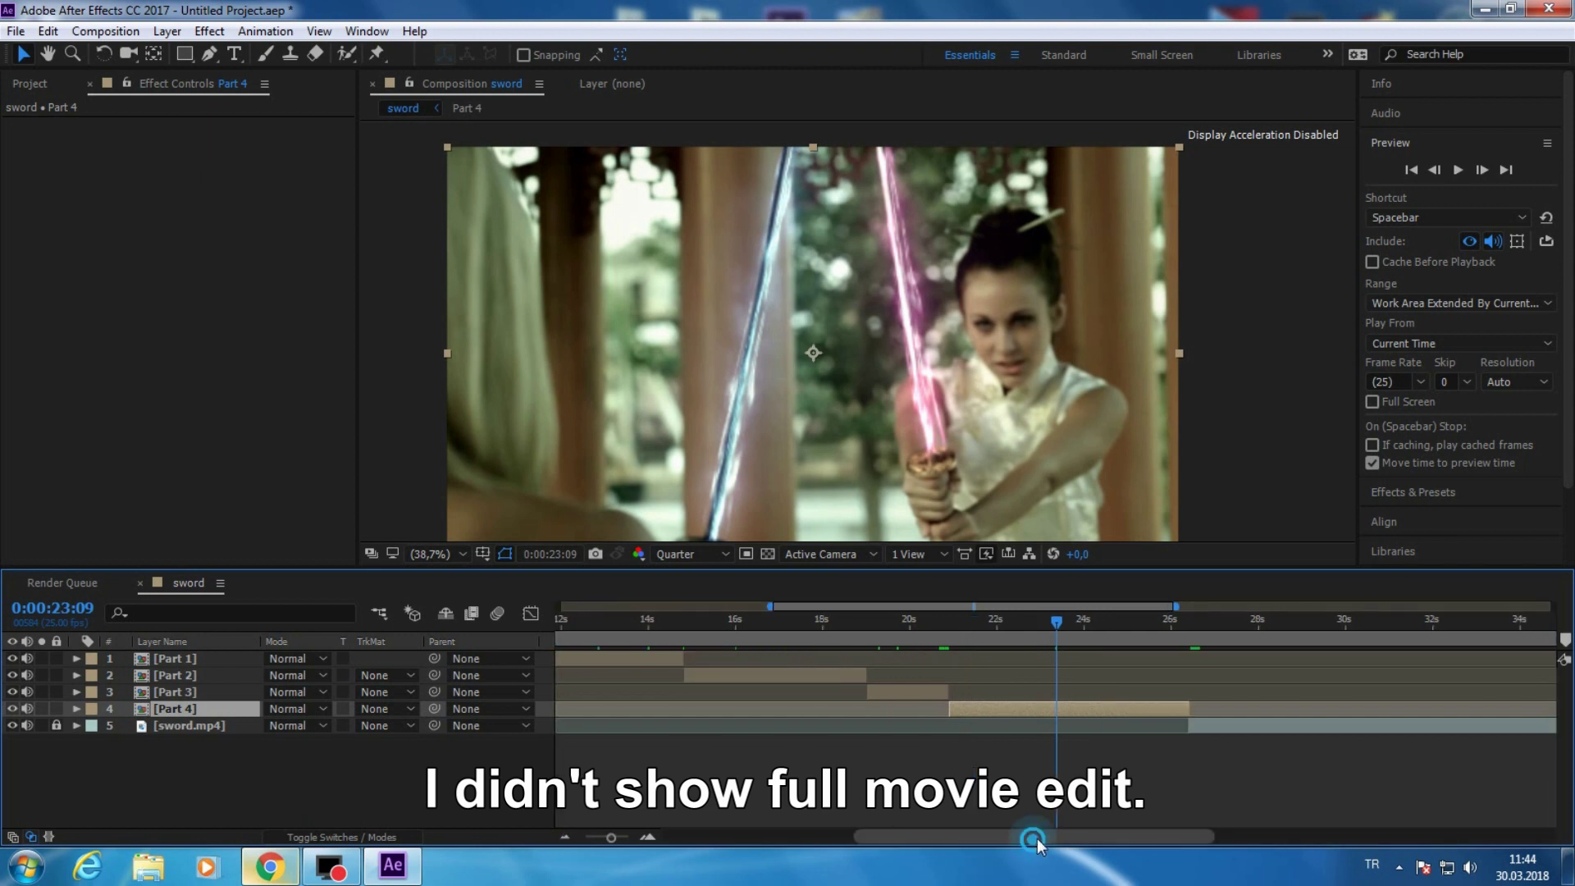
drag(1034, 839, 1088, 838)
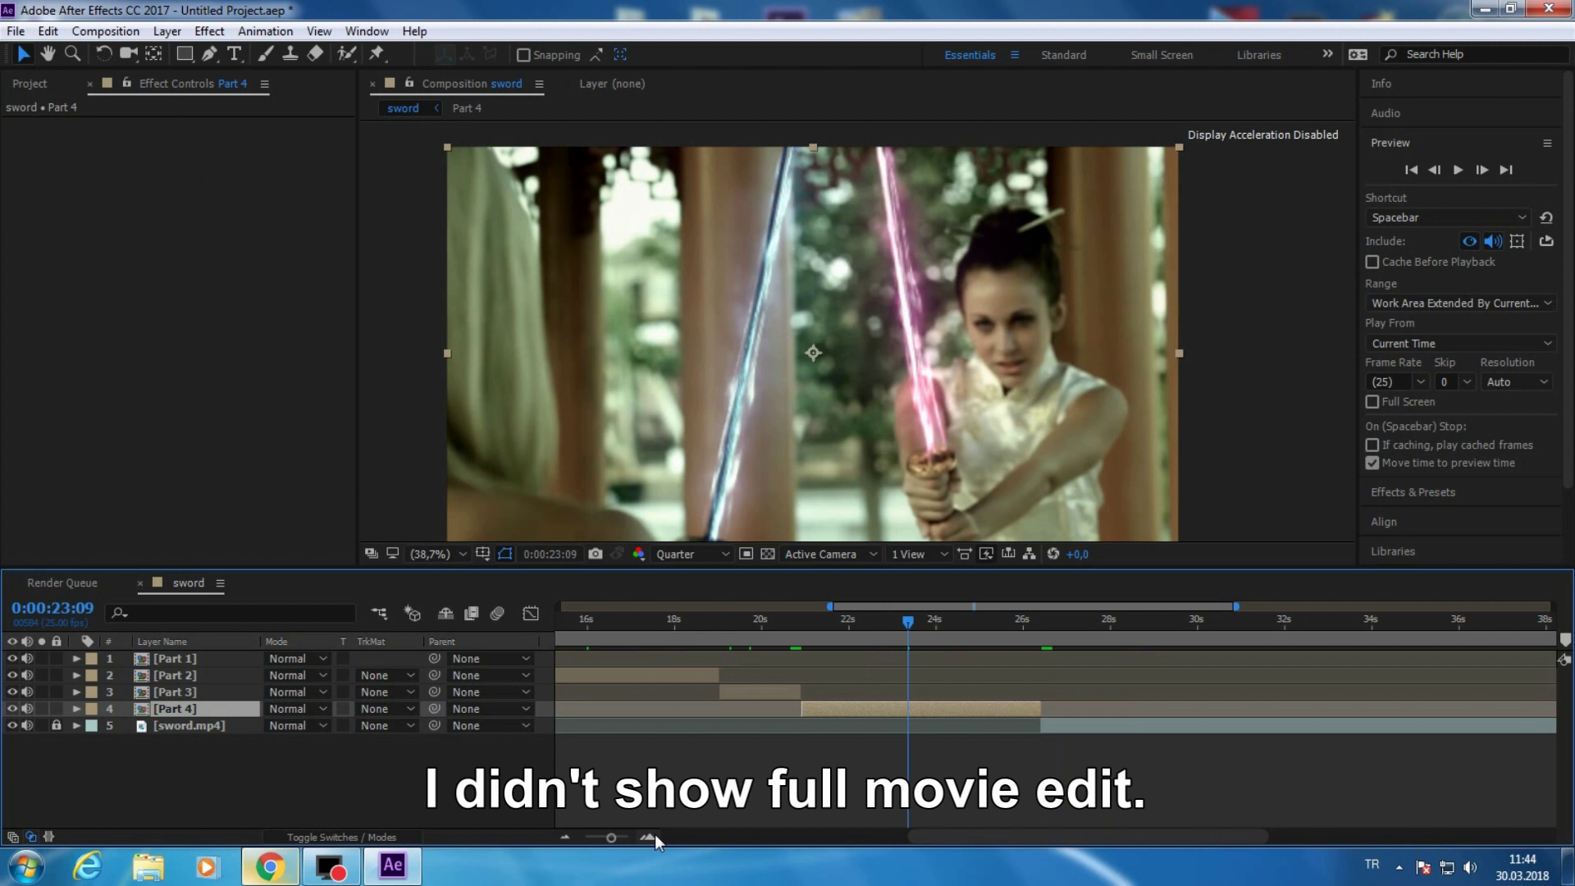
click(622, 837)
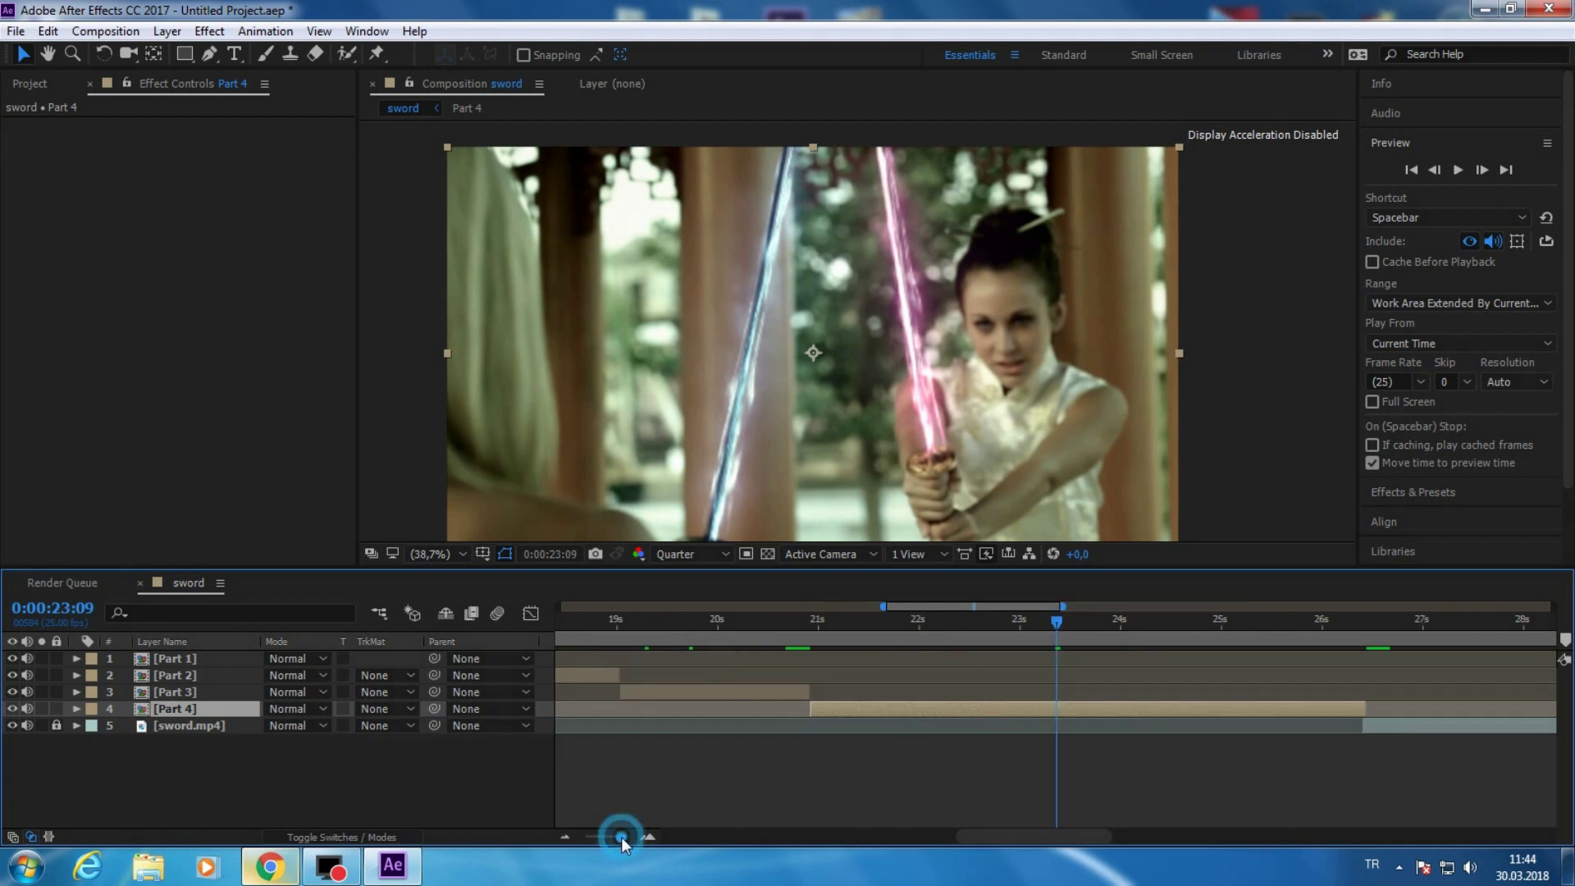
drag(1086, 837, 1147, 841)
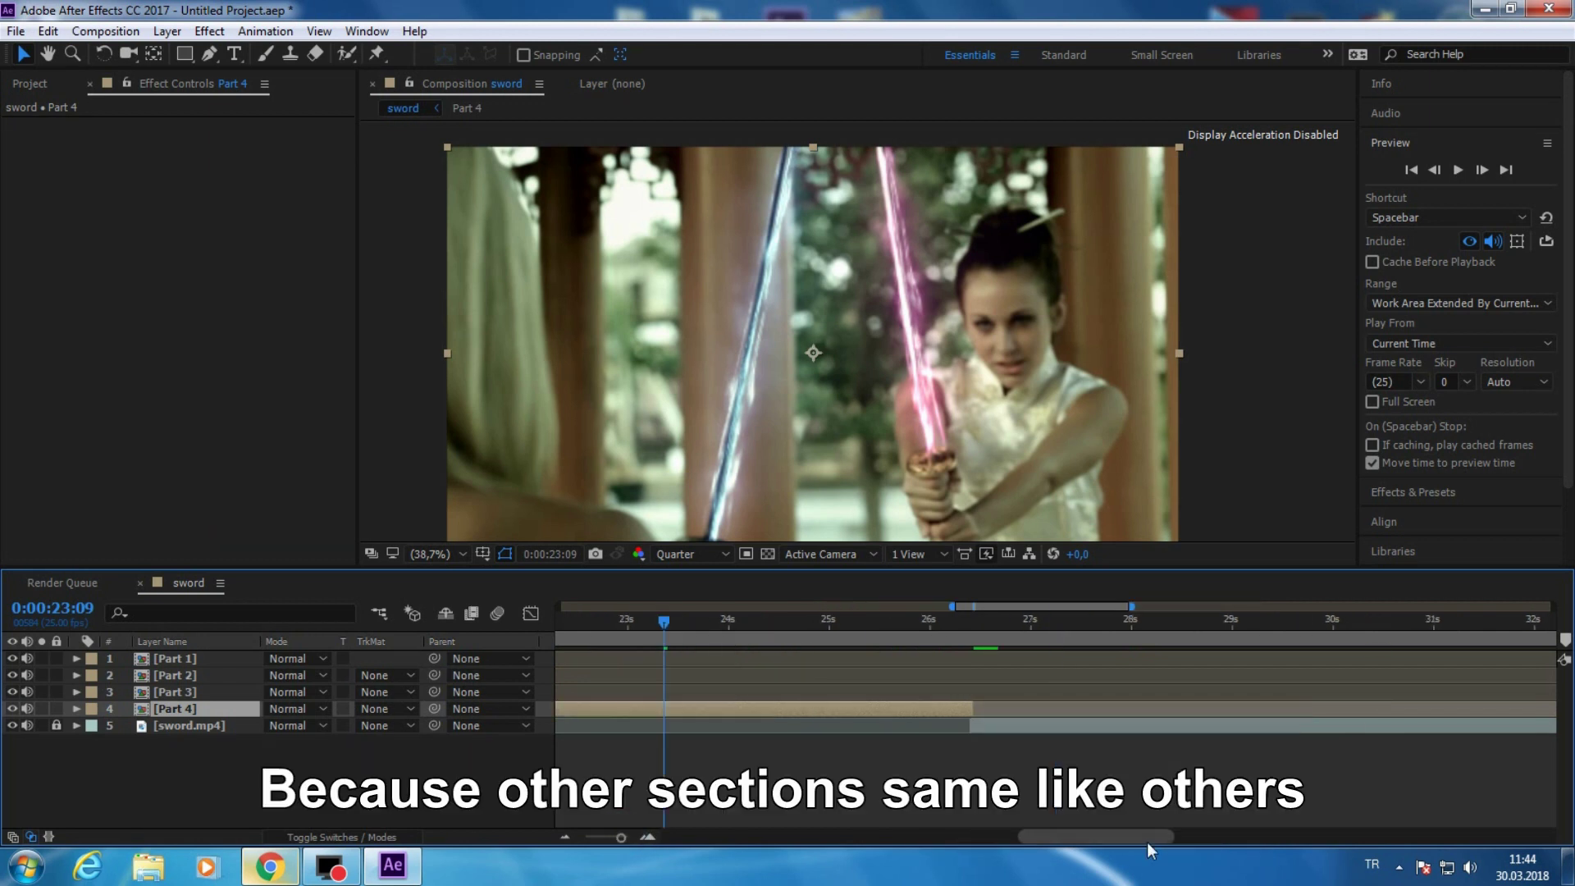
key(semicolon)
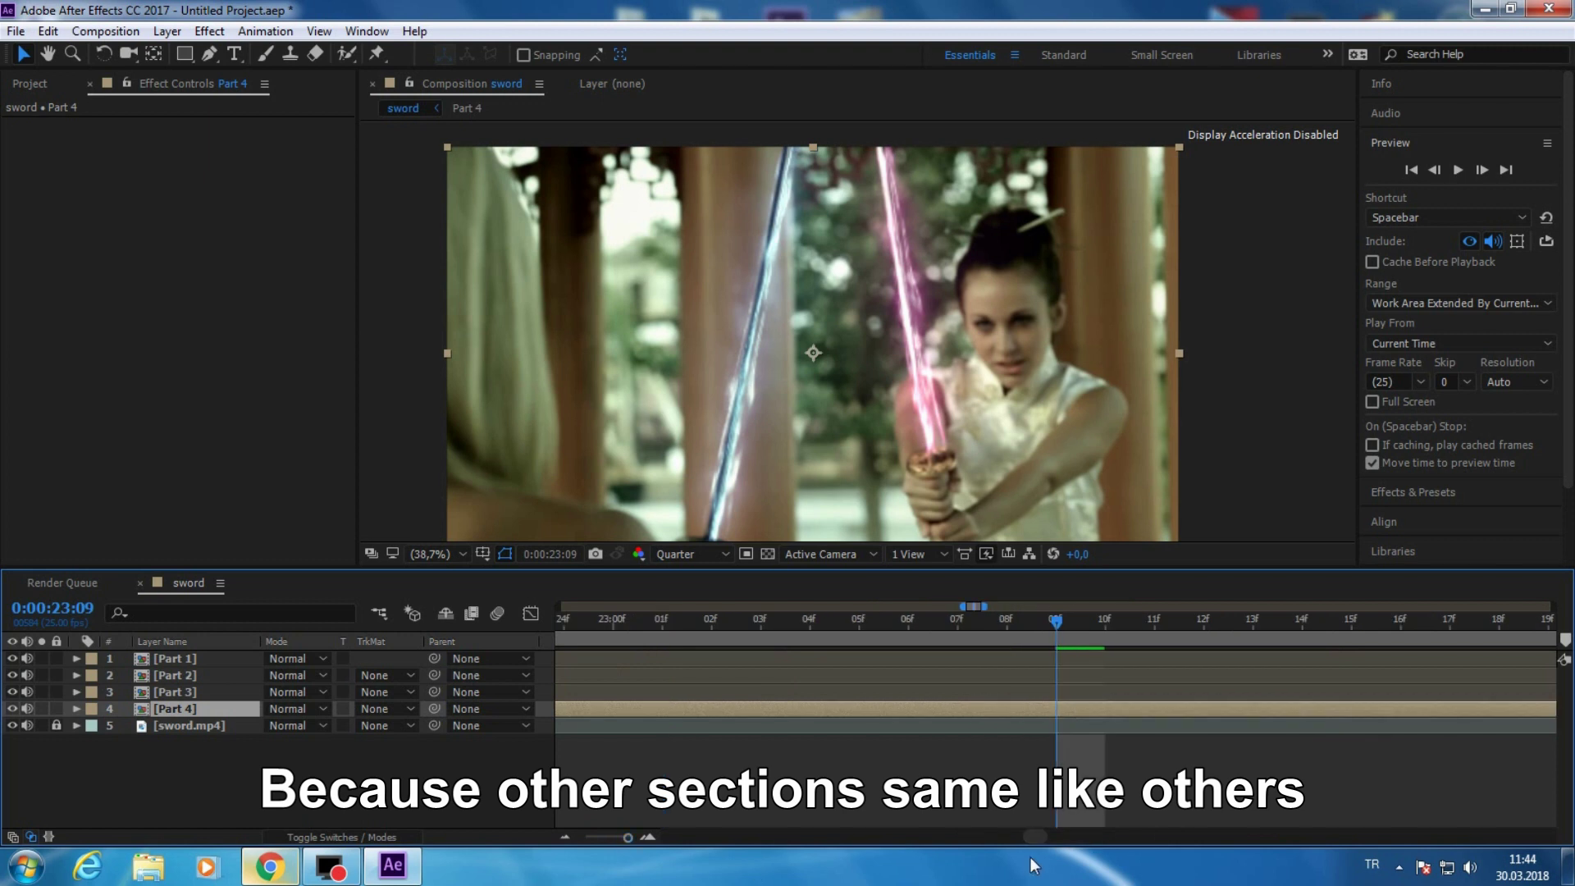
drag(1033, 839, 1091, 849)
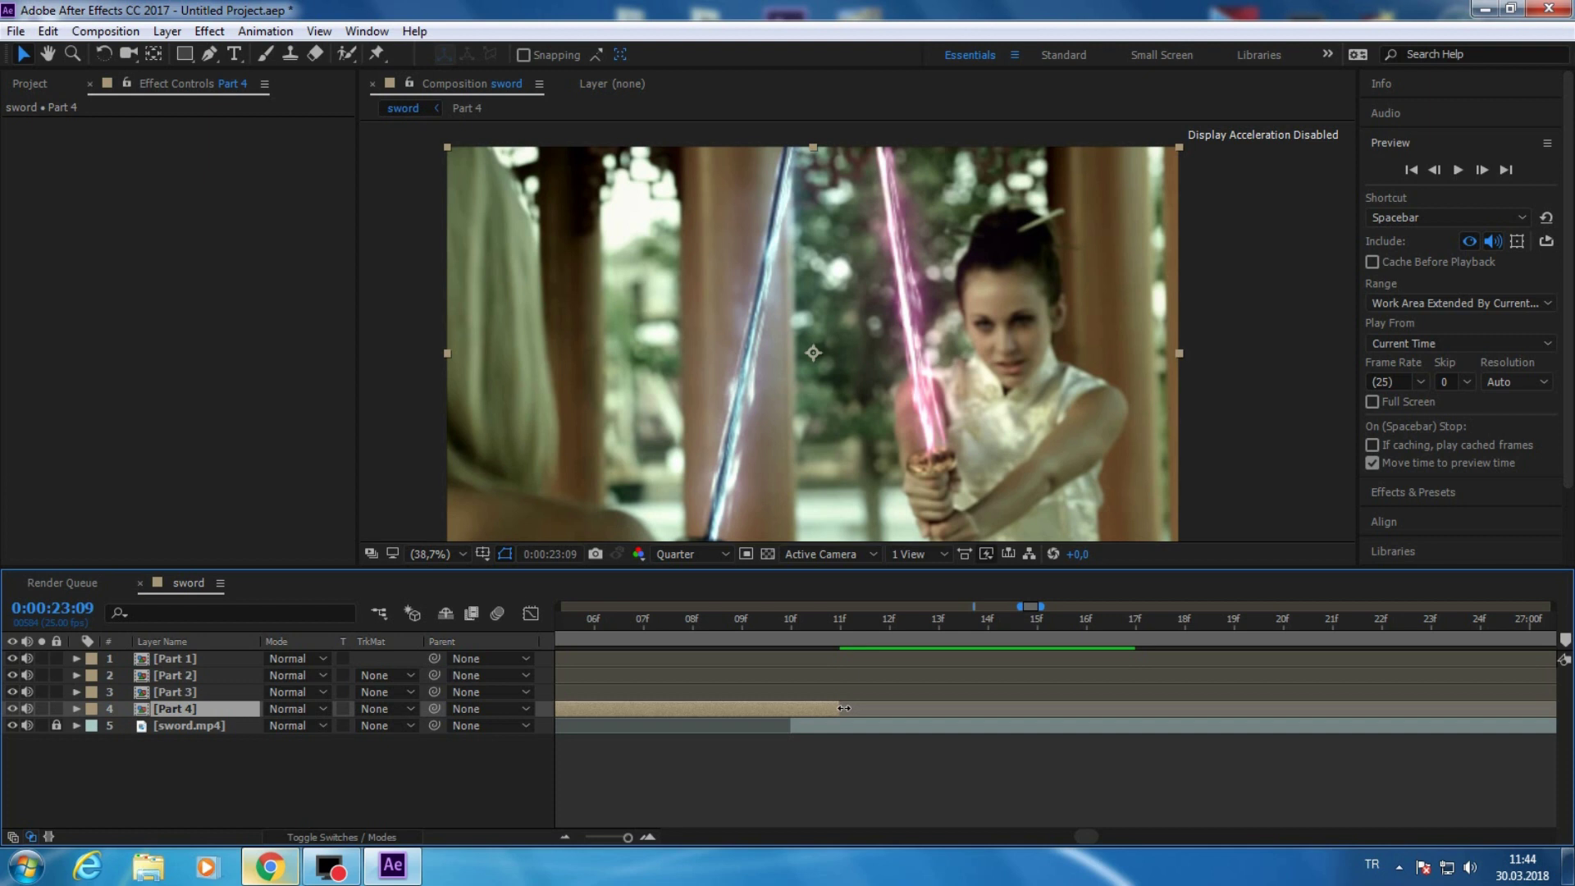
drag(628, 837, 553, 836)
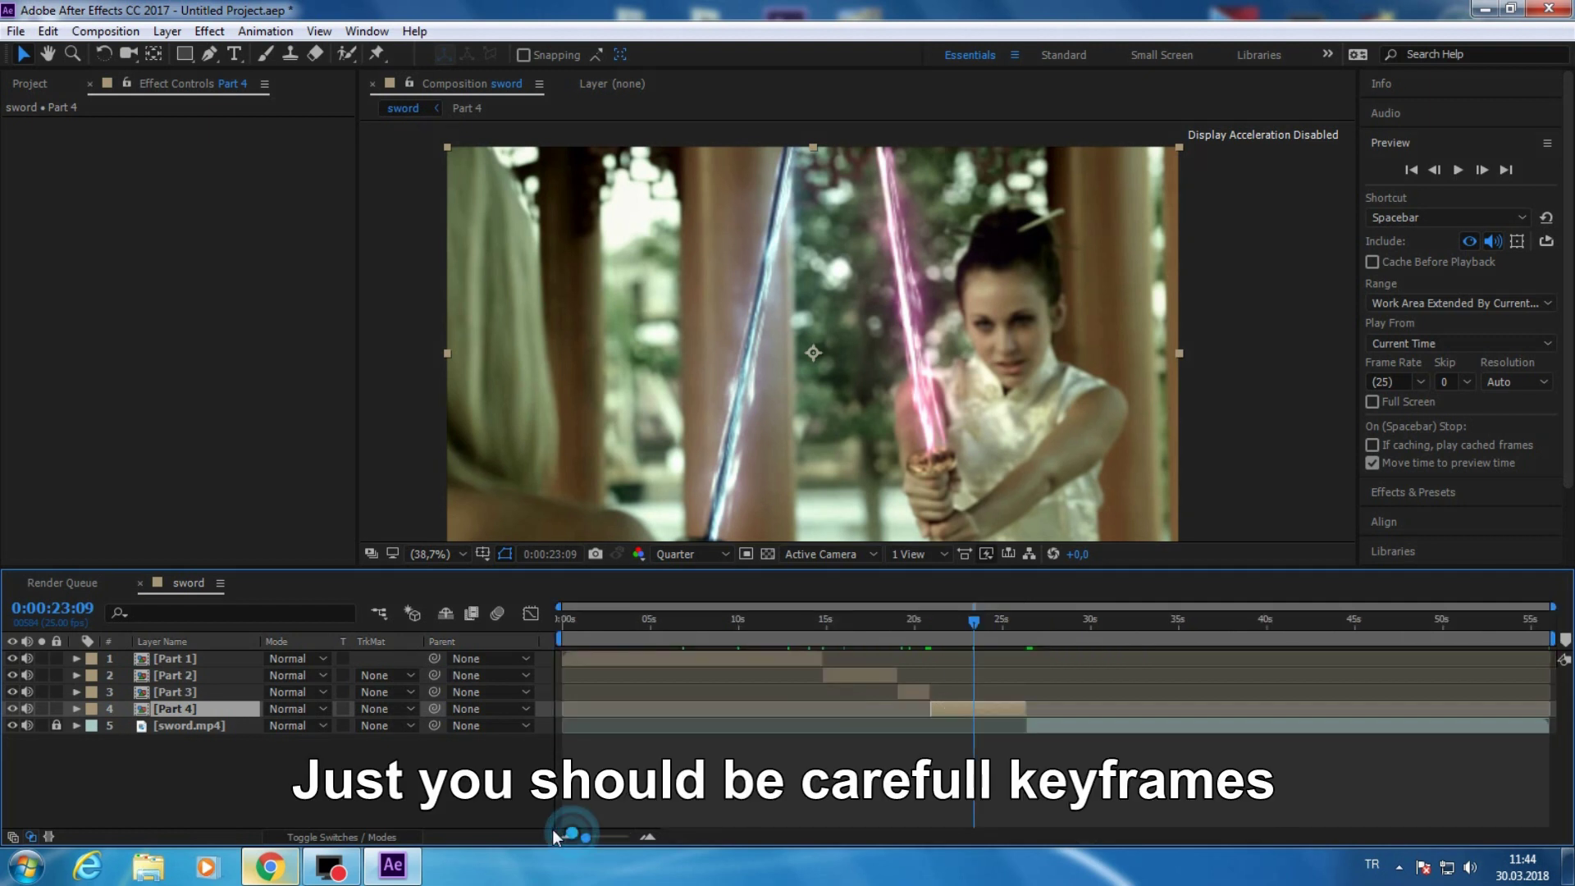
drag(962, 628, 697, 641)
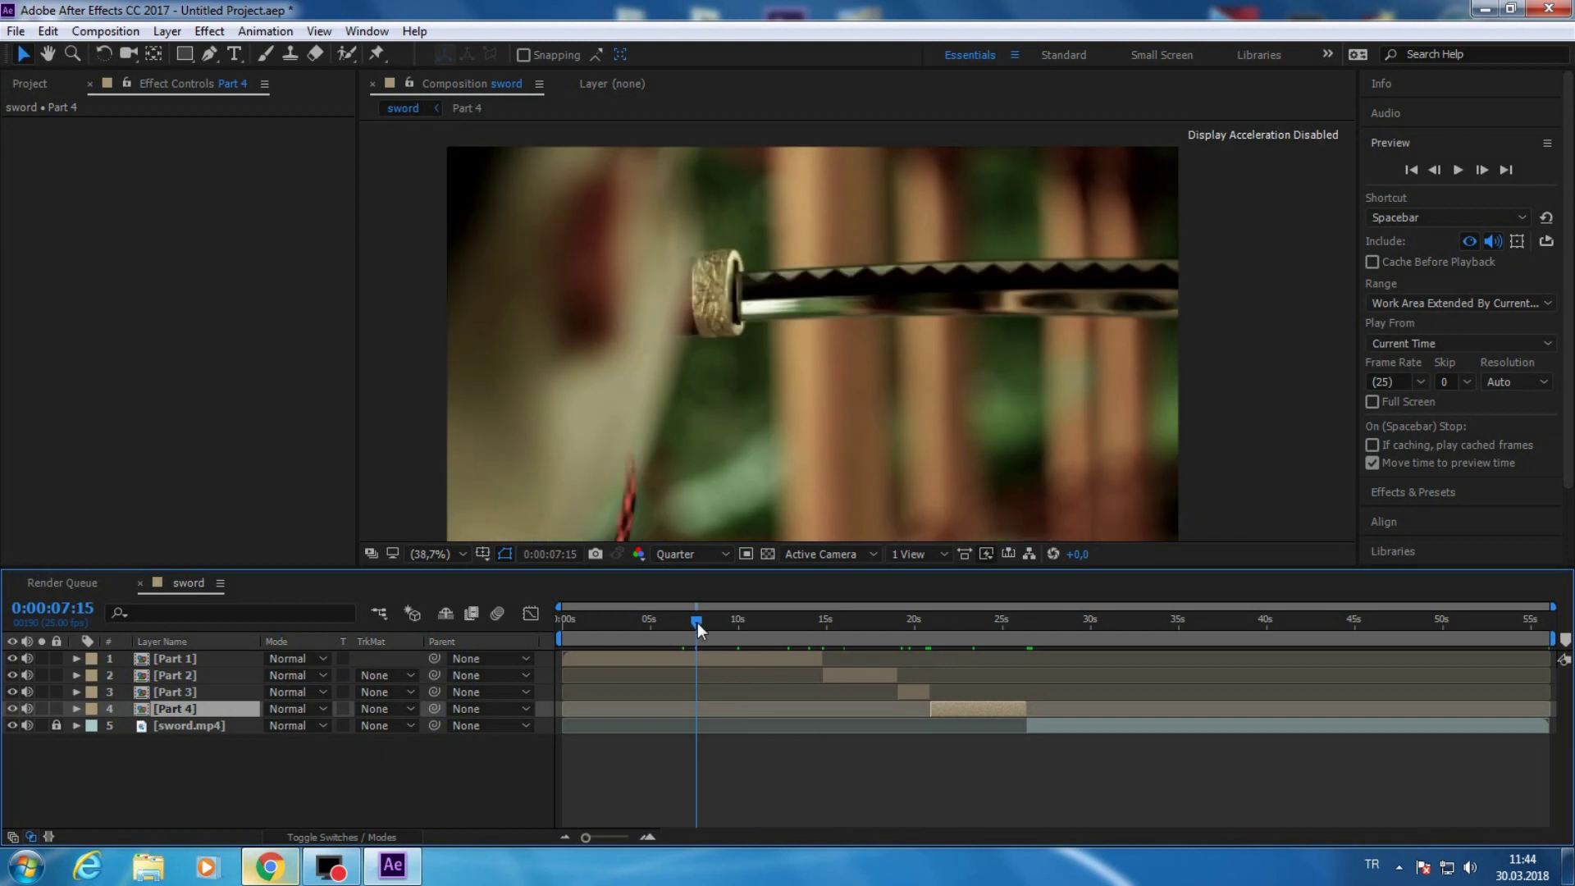
drag(697, 629, 930, 640)
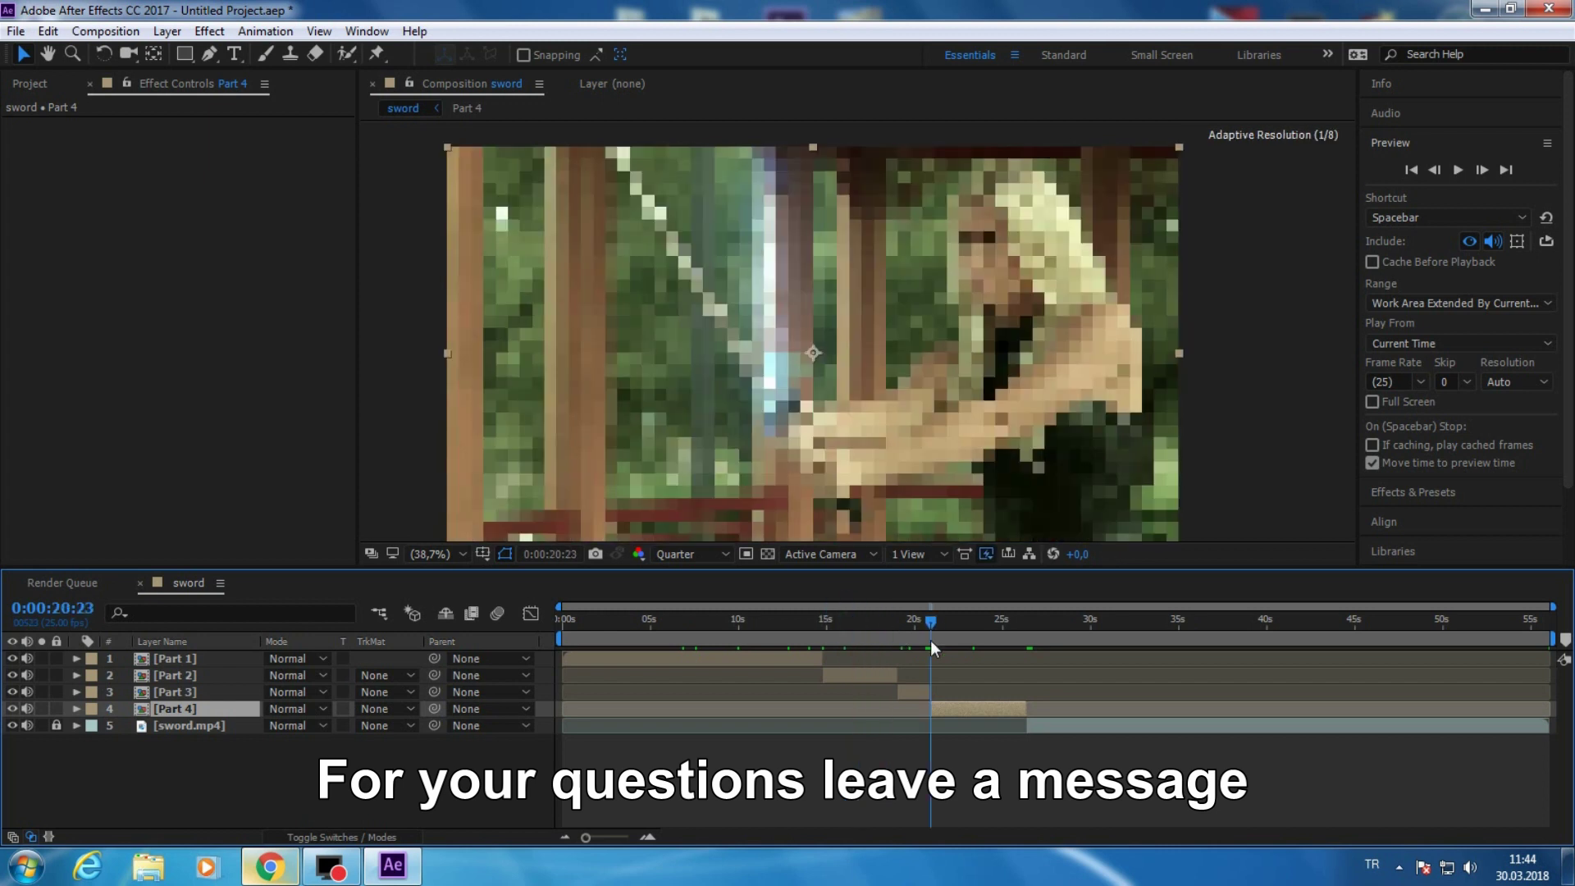
drag(931, 643, 1000, 653)
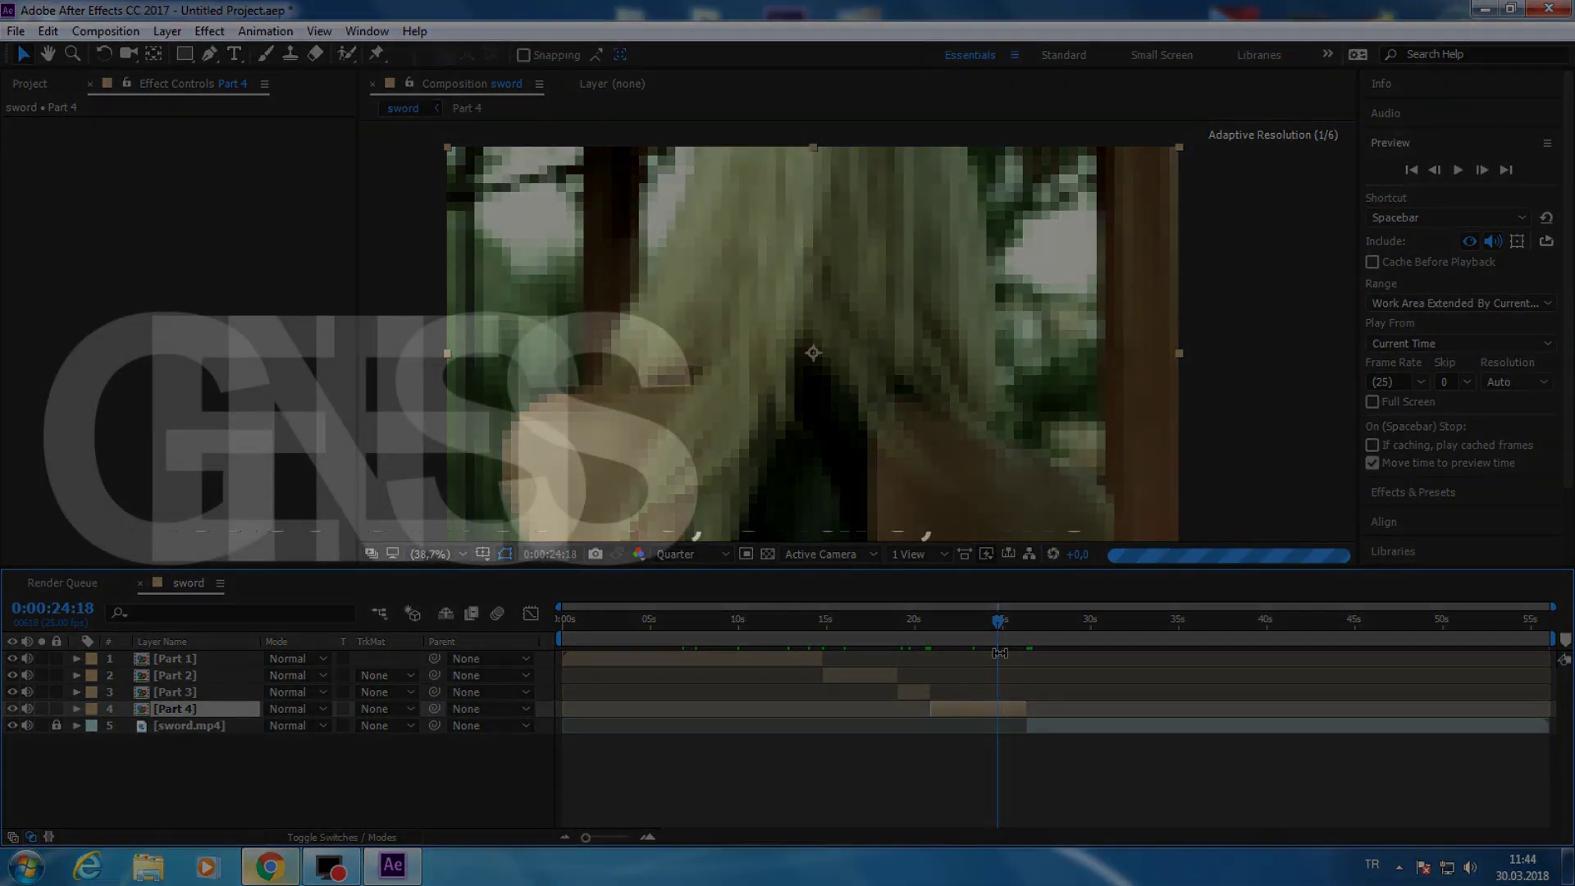